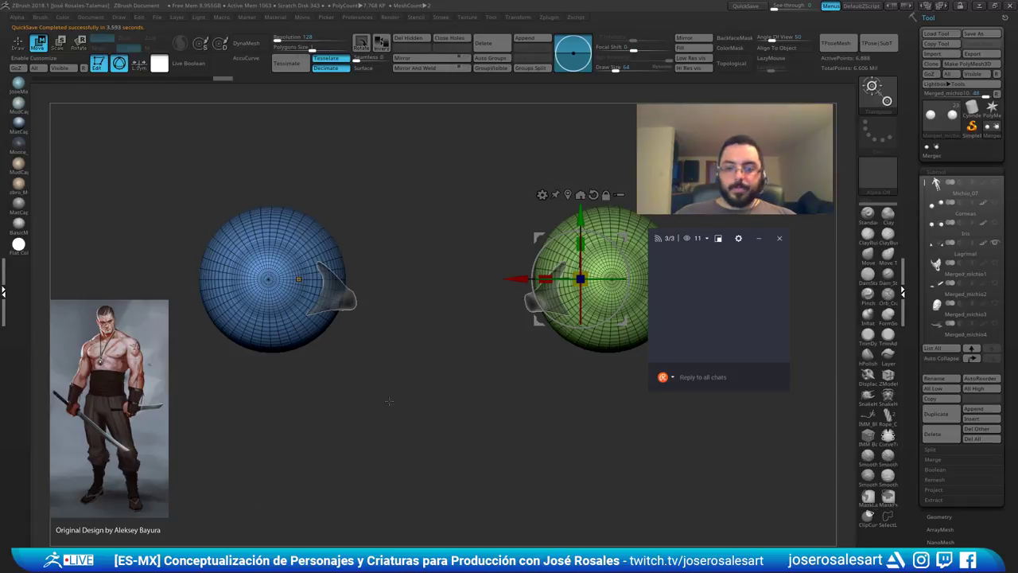
Switch to Draw mode, show the Michio_07 body subtool and turn off the wireframe display.
{"action": "left_click_drag", "start_coordinate": [467, 291], "coordinate": [439, 316], "text": "alt"}
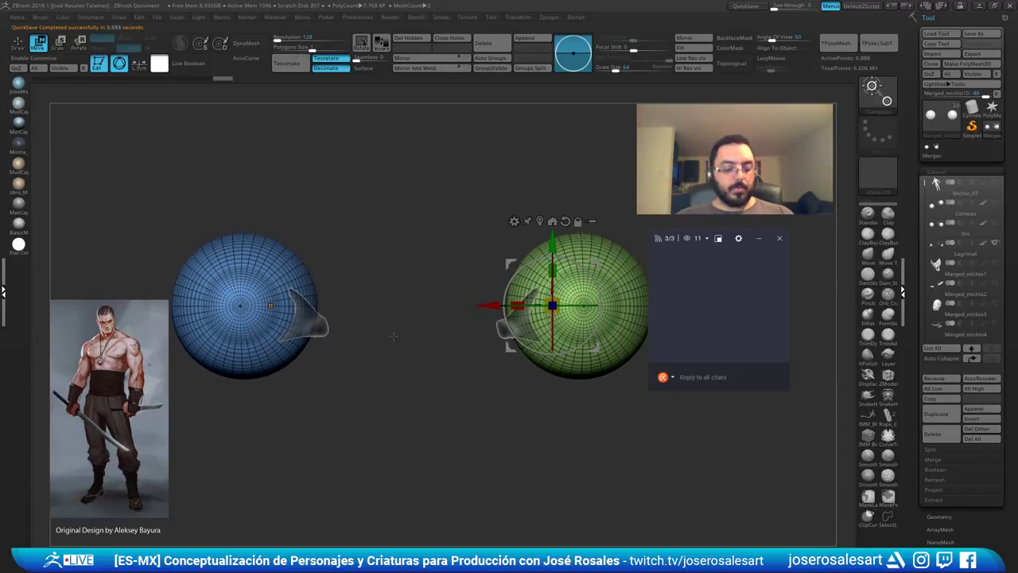
{"action": "key", "text": "q"}
{"action": "left_click_drag", "start_coordinate": [385, 334], "coordinate": [353, 338], "text": "alt"}
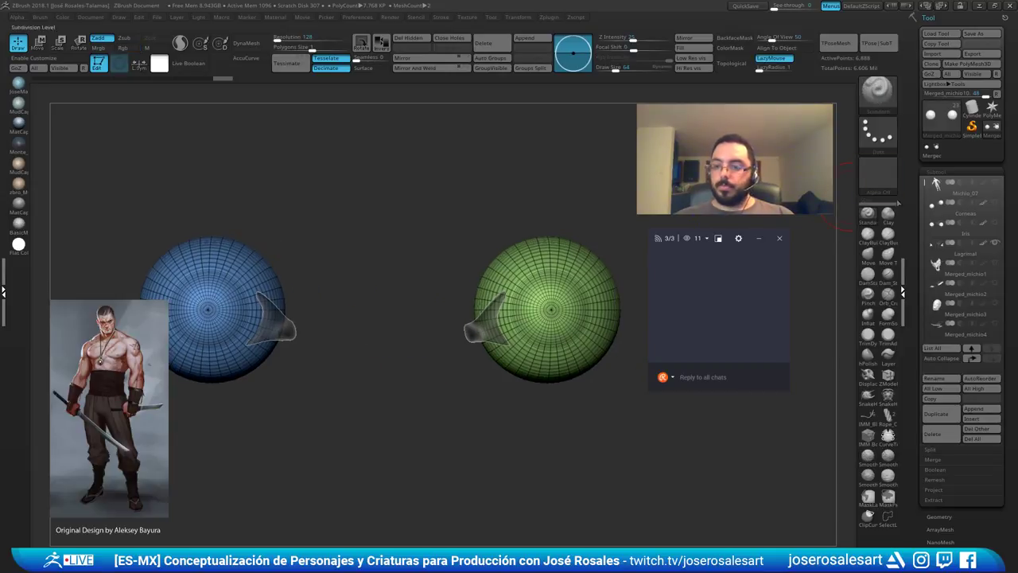
{"action": "left_click", "coordinate": [995, 183]}
{"action": "right_click_drag", "start_coordinate": [491, 311], "coordinate": [470, 308], "text": "ctrl"}
{"action": "key", "text": "shift+f"}
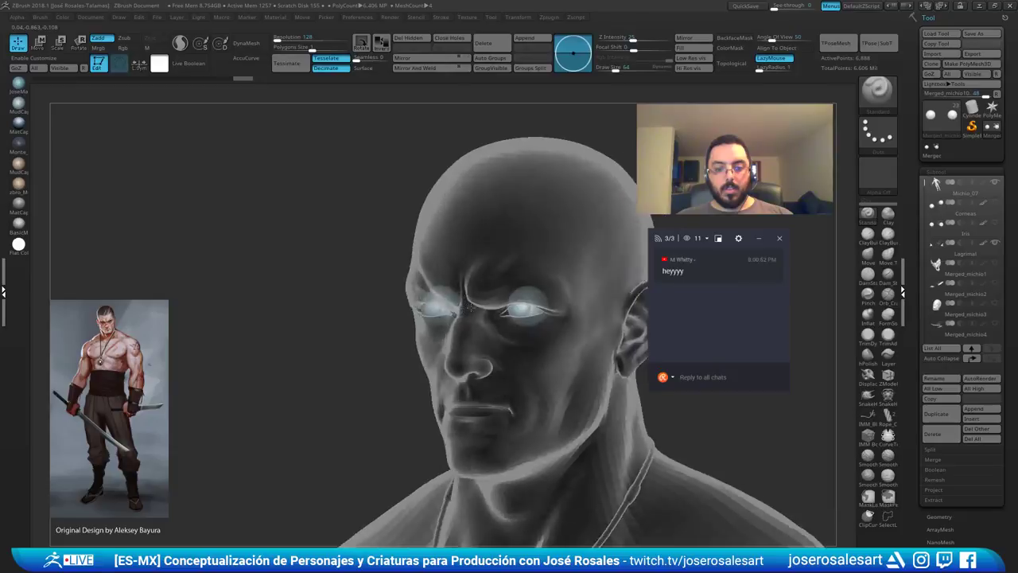
{"action": "left_click_drag", "start_coordinate": [469, 306], "coordinate": [454, 307], "text": "shift"}
Turn off transparency for the model so the head displays solid.
{"action": "left_click", "coordinate": [517, 17]}
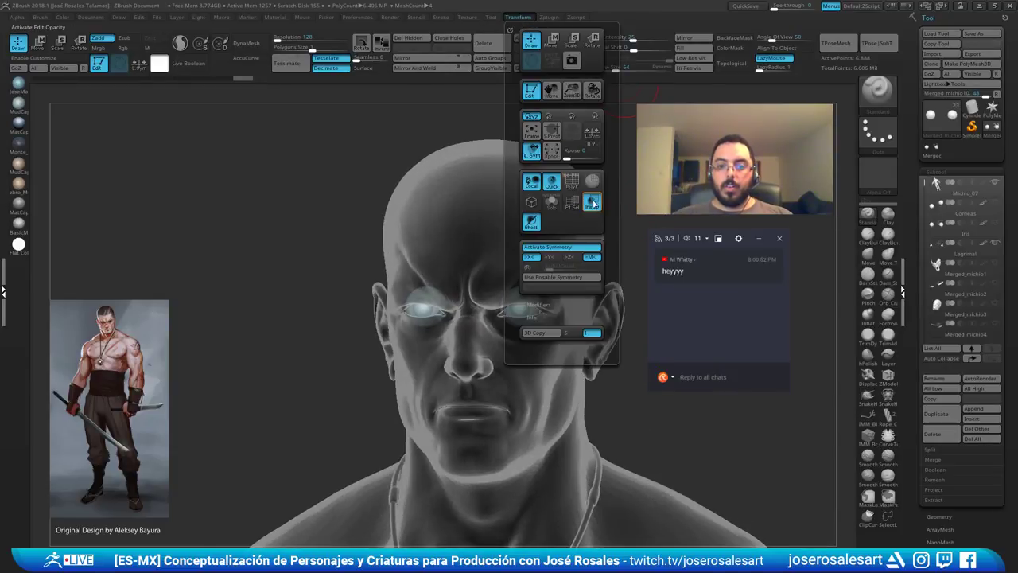
{"action": "left_click", "coordinate": [593, 203]}
{"action": "right_click_drag", "start_coordinate": [438, 326], "coordinate": [374, 232], "text": "alt"}
{"action": "right_click_drag", "start_coordinate": [473, 239], "coordinate": [623, 168]}
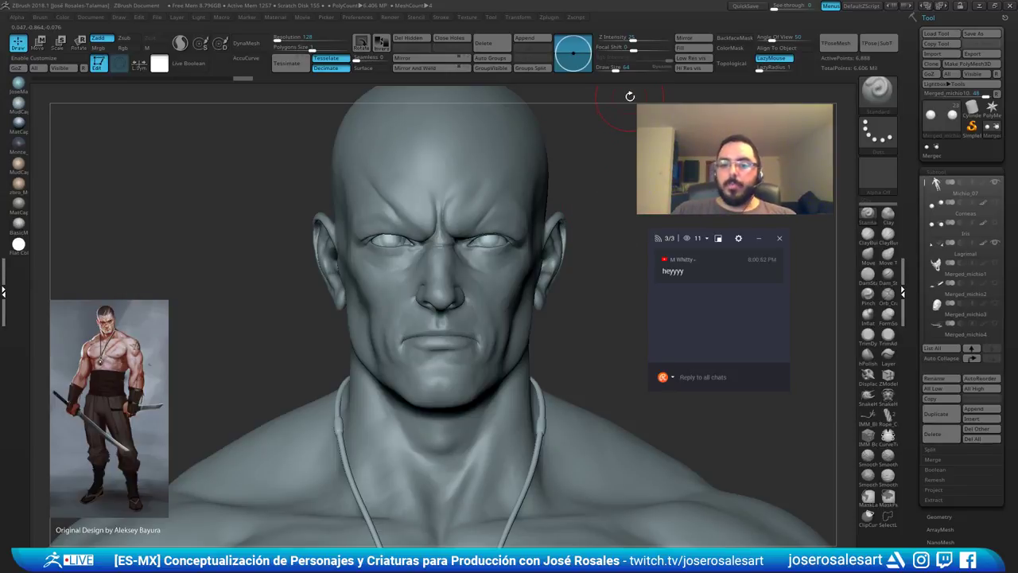
{"action": "left_click_drag", "start_coordinate": [590, 230], "coordinate": [549, 259], "text": "alt"}
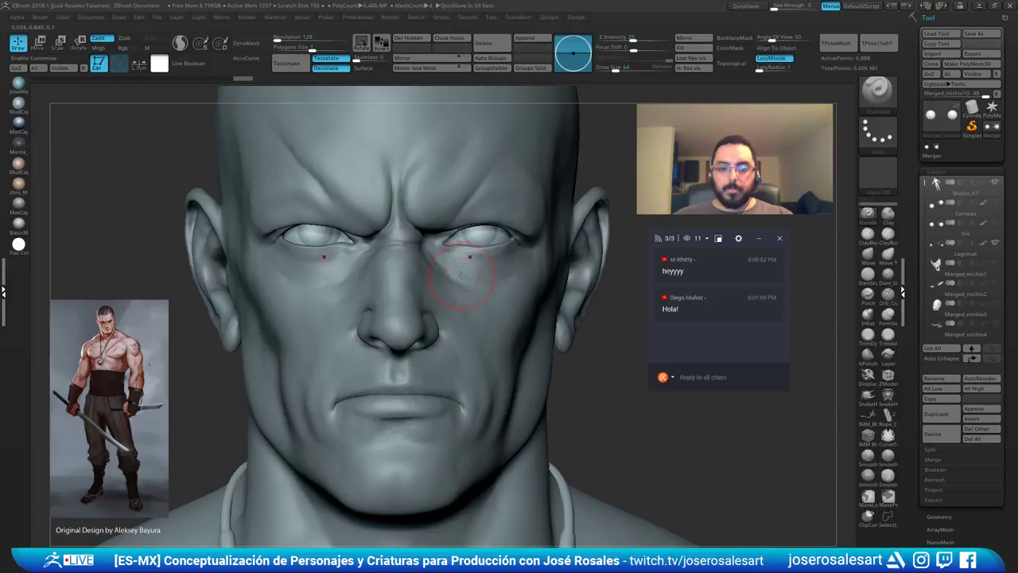
{"action": "left_click_drag", "start_coordinate": [585, 191], "coordinate": [608, 189]}
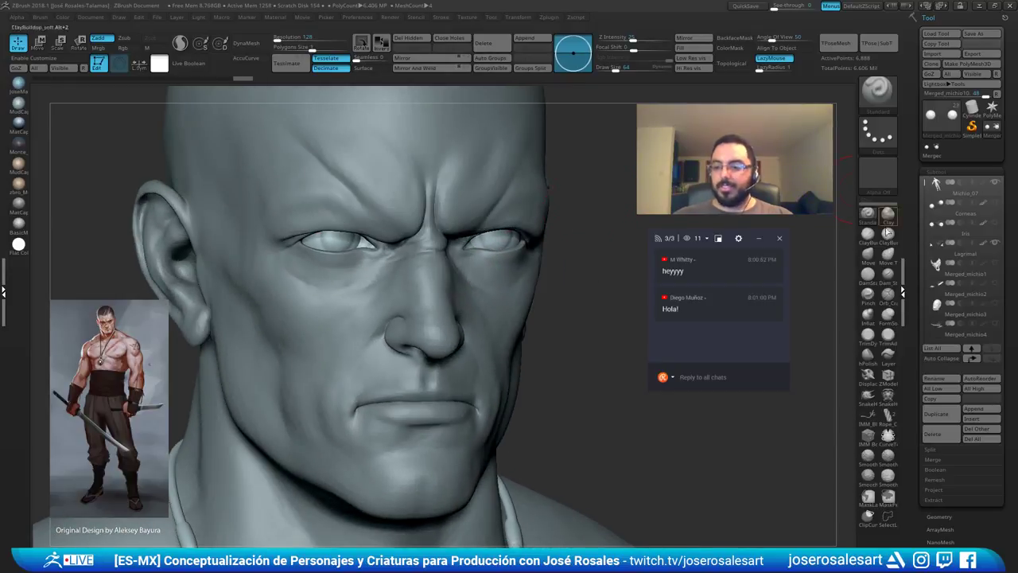
Select the Corneas subtool and move it down to the end of the subtool list.
{"action": "left_click", "coordinate": [933, 214]}
{"action": "left_click", "coordinate": [990, 358]}
{"action": "left_click", "coordinate": [990, 359]}
{"action": "left_click", "coordinate": [990, 359]}
{"action": "left_click", "coordinate": [990, 358]}
{"action": "left_click", "coordinate": [990, 358]}
{"action": "left_click", "coordinate": [990, 359]}
{"action": "left_click", "coordinate": [990, 359]}
{"action": "left_click", "coordinate": [990, 359]}
{"action": "left_click", "coordinate": [987, 361]}
{"action": "left_click", "coordinate": [987, 362]}
{"action": "left_click", "coordinate": [988, 363]}
{"action": "left_click", "coordinate": [988, 363]}
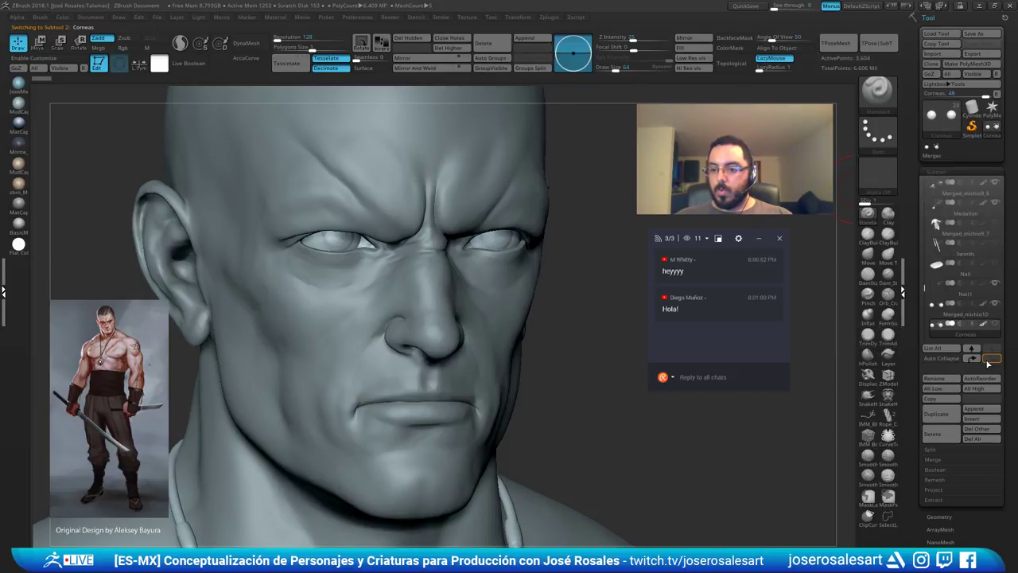
Select the Iris subtool, move it down the subtool list and delete it.
{"action": "left_click_drag", "start_coordinate": [927, 290], "coordinate": [929, 177]}
{"action": "left_click", "coordinate": [942, 210]}
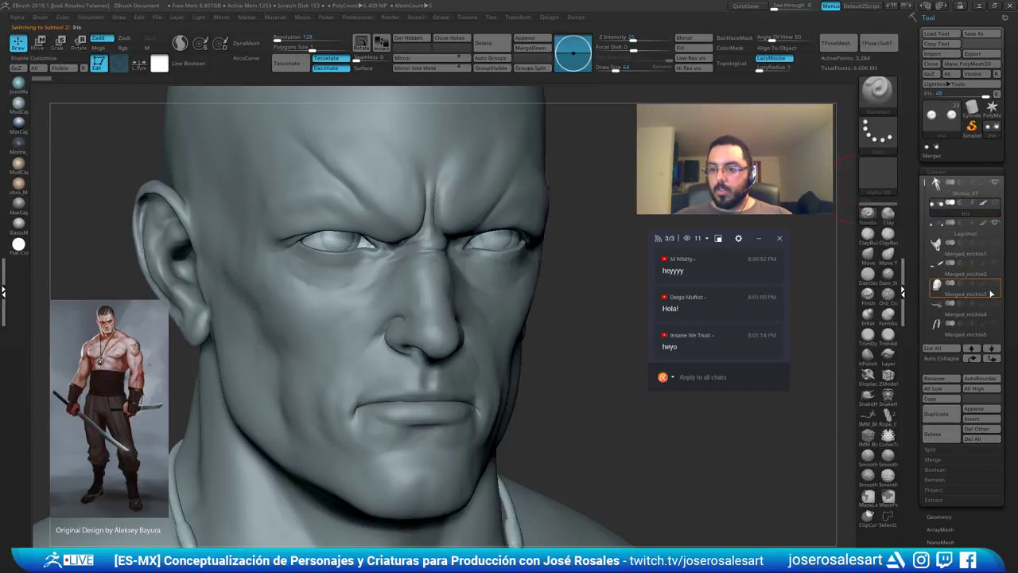
{"action": "left_click", "coordinate": [991, 358]}
{"action": "left_click", "coordinate": [991, 359]}
{"action": "left_click", "coordinate": [991, 359]}
{"action": "left_click", "coordinate": [991, 359]}
{"action": "left_click", "coordinate": [991, 359]}
{"action": "left_click", "coordinate": [991, 359]}
{"action": "left_click", "coordinate": [991, 359]}
{"action": "left_click", "coordinate": [991, 359]}
{"action": "left_click", "coordinate": [991, 359]}
{"action": "left_click", "coordinate": [991, 359]}
{"action": "left_click", "coordinate": [991, 359]}
{"action": "left_click", "coordinate": [991, 359]}
{"action": "left_click", "coordinate": [936, 437]}
{"action": "left_click", "coordinate": [843, 451]}
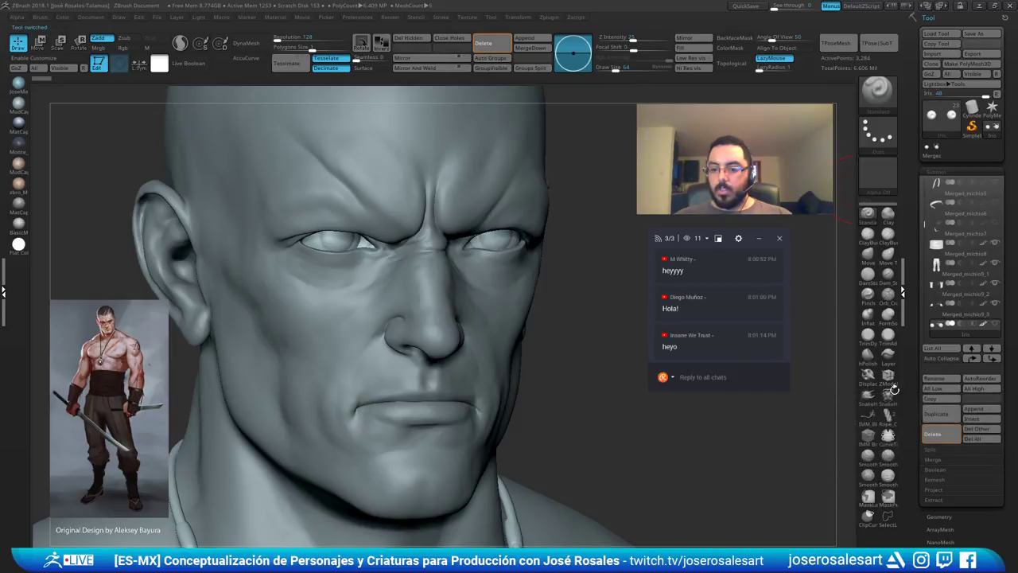
Select the Corneas subtool at the end of the subtool list and delete it.
{"action": "scroll", "coordinate": [955, 263], "scroll_direction": "down", "scroll_amount": 5}
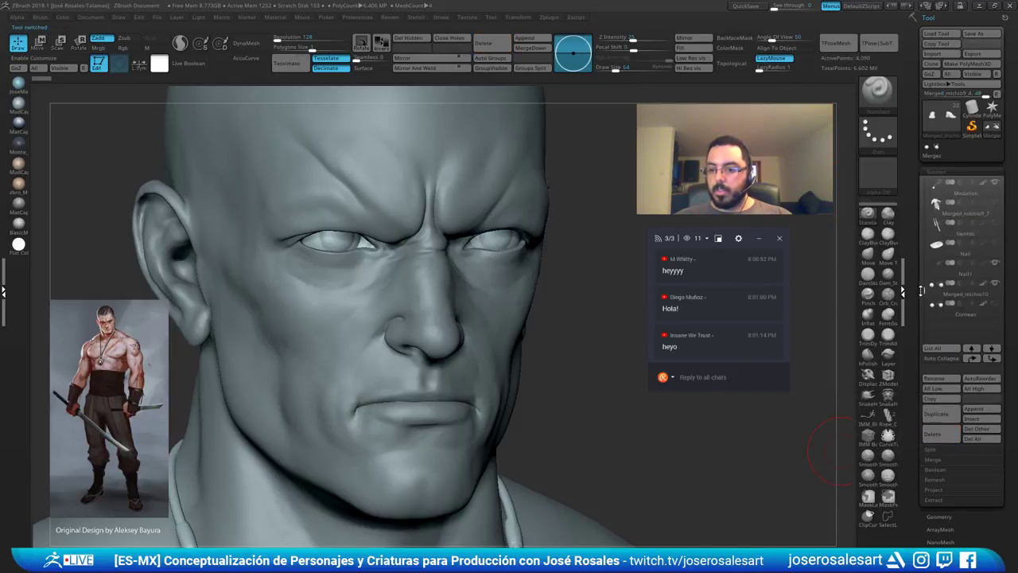
{"action": "left_click", "coordinate": [938, 254]}
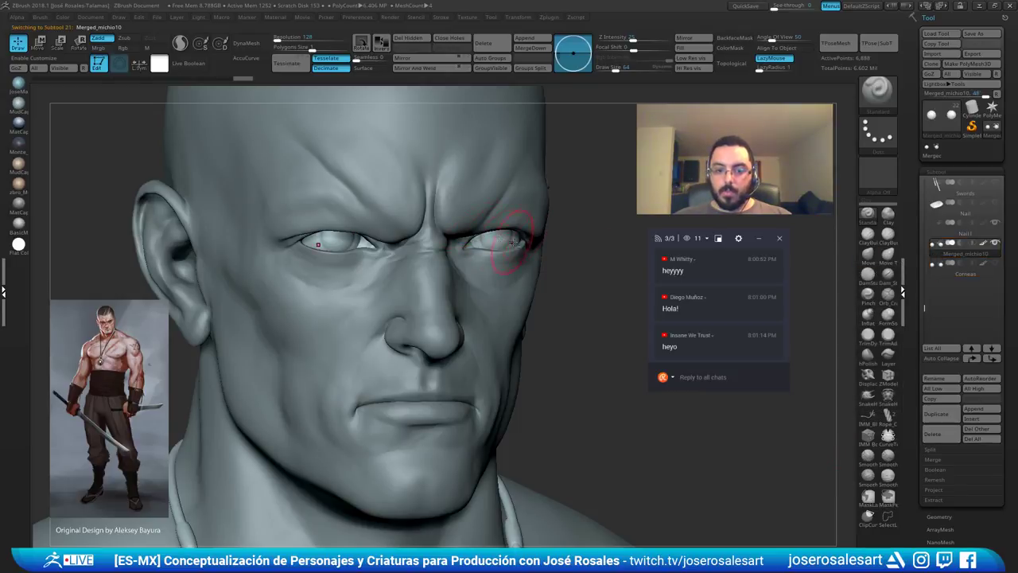
{"action": "key", "text": "shift+s"}
{"action": "key", "text": "shift+s"}
{"action": "left_click", "coordinate": [939, 274]}
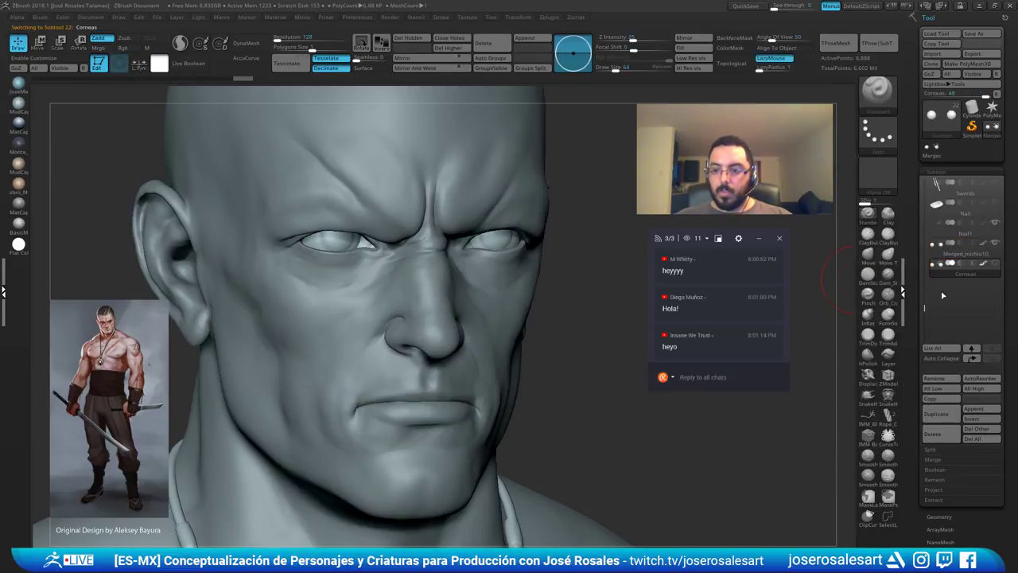
{"action": "left_click", "coordinate": [936, 433]}
{"action": "left_click", "coordinate": [842, 459]}
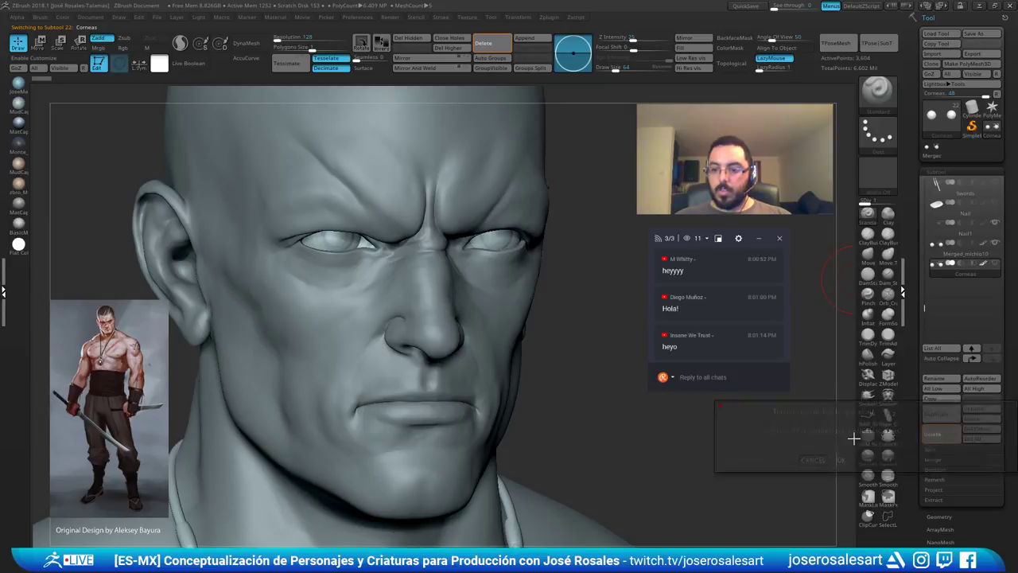
Reorder the Merged_michio10 eye subtool so it sits directly below Michio_07 in the subtool list.
{"action": "left_click", "coordinate": [969, 358]}
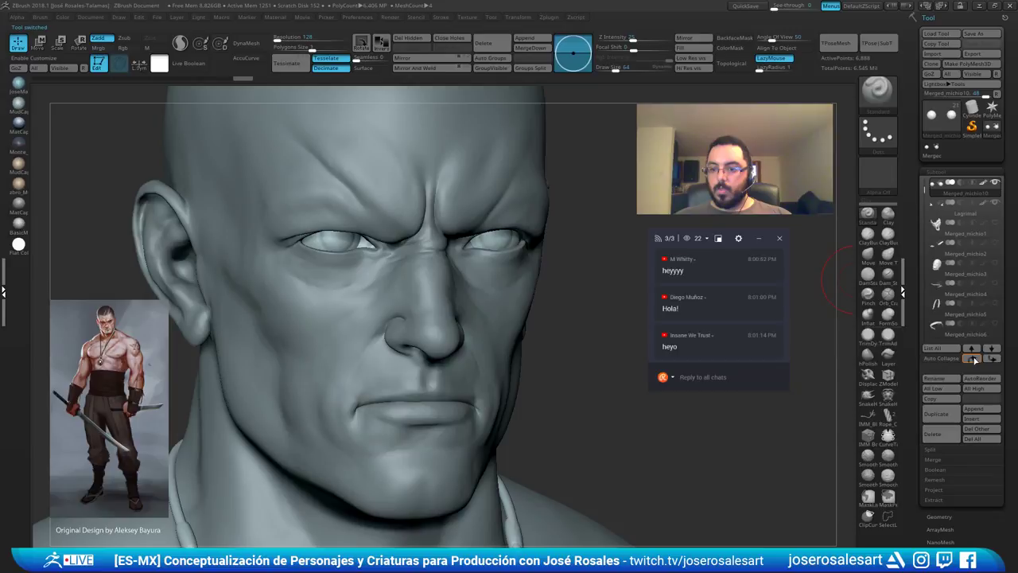
{"action": "left_click", "coordinate": [991, 359]}
{"action": "right_click_drag", "start_coordinate": [549, 188], "coordinate": [529, 184]}
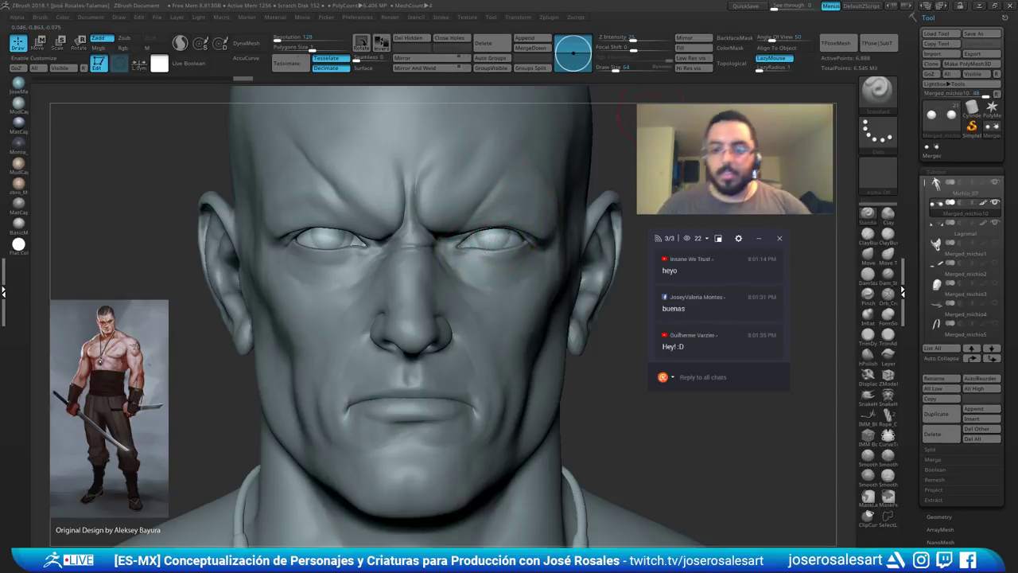
{"action": "right_click_drag", "start_coordinate": [519, 237], "coordinate": [589, 252]}
{"action": "right_click_drag", "start_coordinate": [590, 196], "coordinate": [623, 212], "text": "alt"}
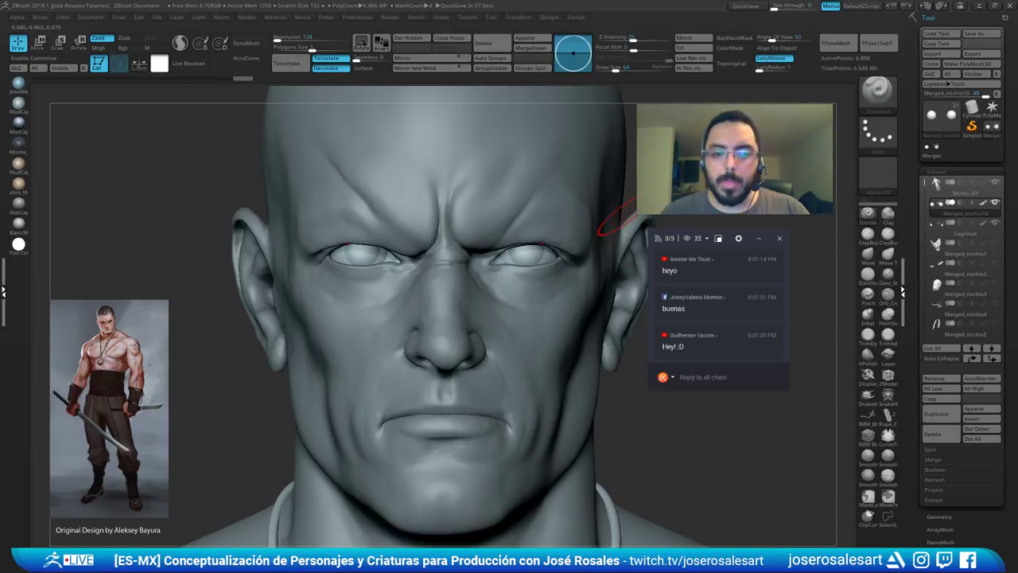
{"action": "right_click_drag", "start_coordinate": [563, 261], "coordinate": [599, 194], "text": "ctrl"}
Check the viewers per channel in the chat window and make the window taller and narrower.
{"action": "left_click", "coordinate": [697, 240]}
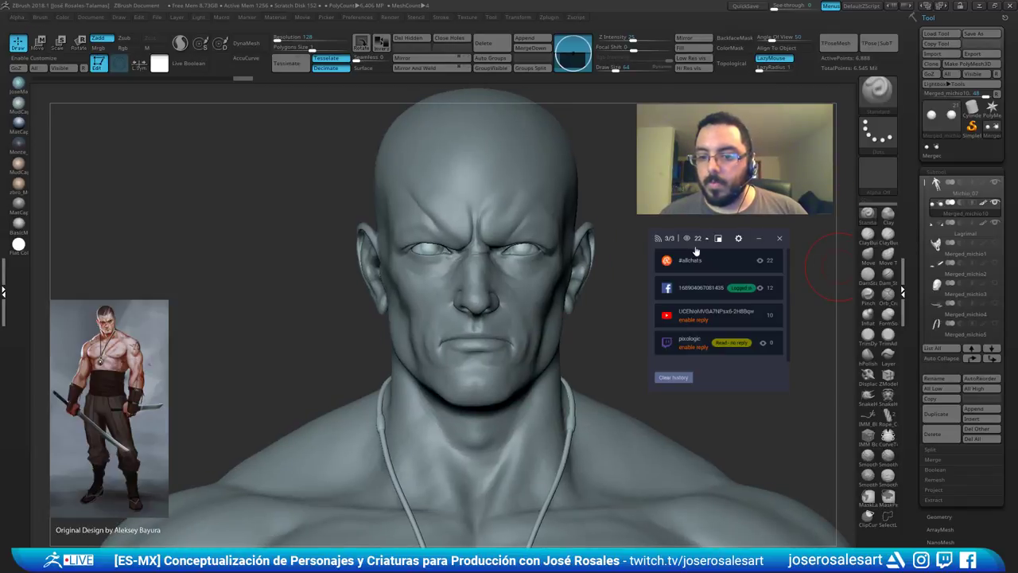
{"action": "left_click", "coordinate": [691, 260]}
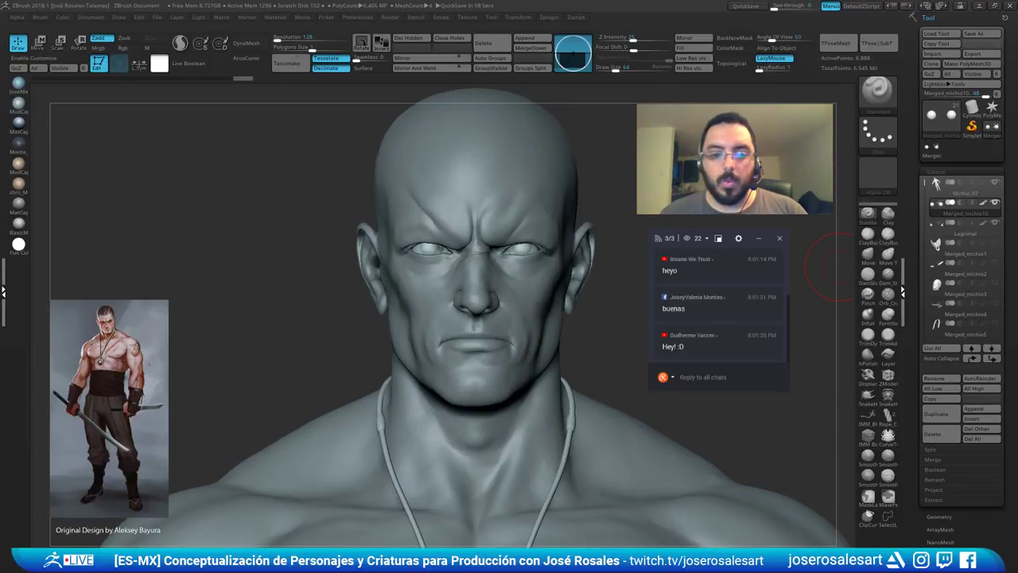
{"action": "left_click_drag", "start_coordinate": [723, 388], "coordinate": [713, 541]}
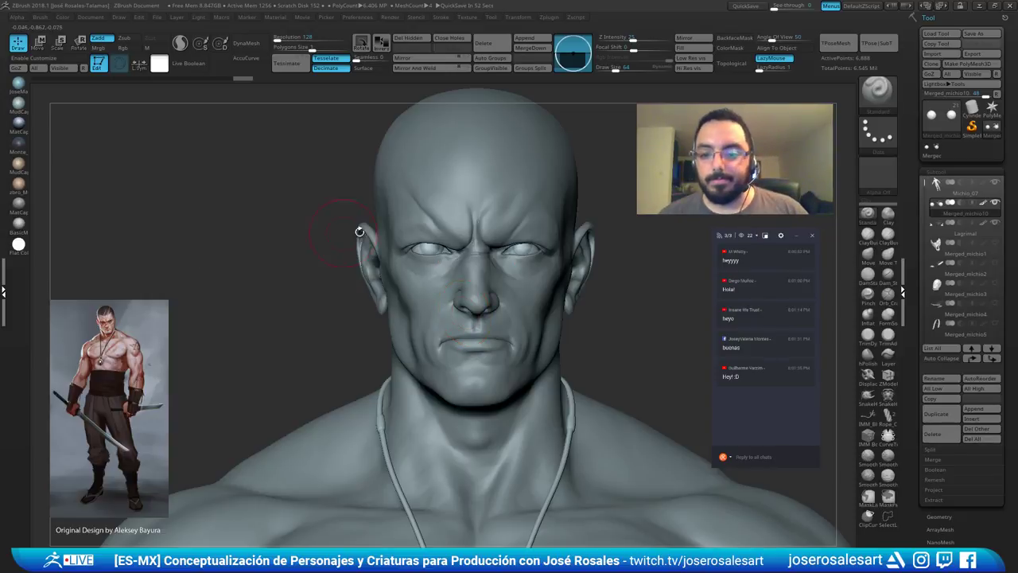
{"action": "left_click_drag", "start_coordinate": [818, 229], "coordinate": [803, 230]}
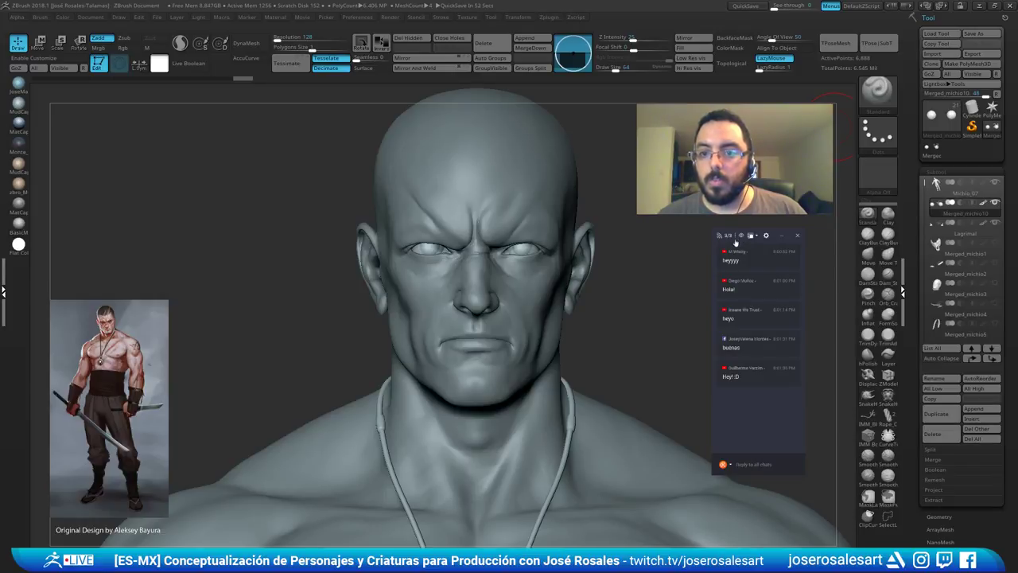
Examine the character's face, torso and necklace from the front, three-quarter and side views.
{"action": "mouse_move", "coordinate": [668, 223]}
{"action": "left_mouse_down"}
{"action": "mouse_move", "coordinate": [519, 265]}
{"action": "mouse_move", "coordinate": [653, 221]}
{"action": "left_mouse_up"}
{"action": "left_click_drag", "start_coordinate": [654, 220], "coordinate": [552, 173], "text": "alt"}
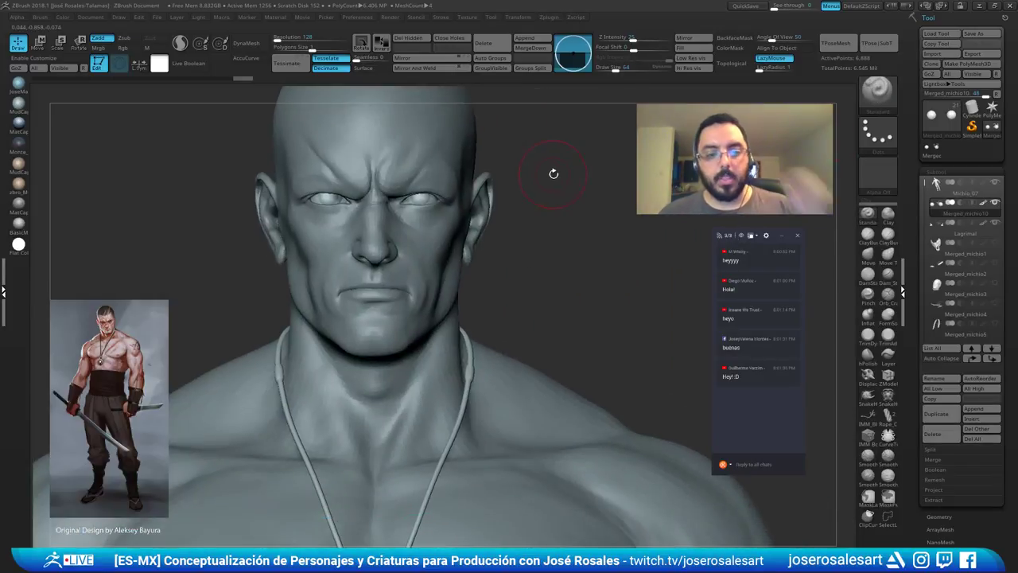
{"action": "mouse_move", "coordinate": [409, 210]}
{"action": "right_mouse_down", "text": "ctrl"}
{"action": "mouse_move", "coordinate": [484, 264]}
{"action": "mouse_move", "coordinate": [404, 261]}
{"action": "mouse_move", "coordinate": [484, 284]}
{"action": "mouse_move", "coordinate": [437, 289]}
{"action": "right_mouse_up", "text": "ctrl"}
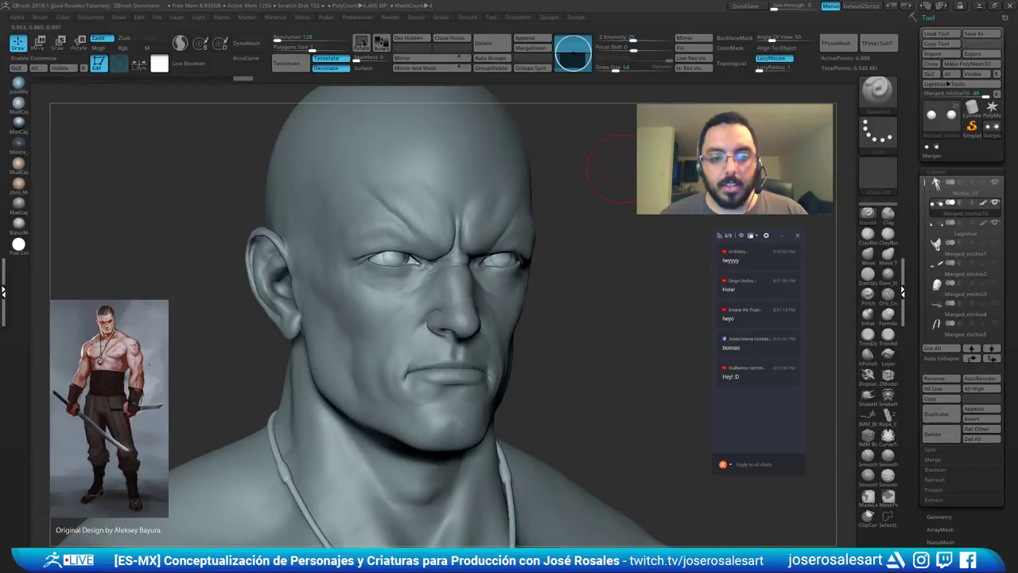
{"action": "right_click_drag", "start_coordinate": [471, 315], "coordinate": [421, 250], "text": "ctrl"}
{"action": "right_click_drag", "start_coordinate": [470, 274], "coordinate": [432, 281]}
{"action": "mouse_move", "coordinate": [432, 279]}
{"action": "left_mouse_down"}
{"action": "mouse_move", "coordinate": [499, 284]}
{"action": "mouse_move", "coordinate": [453, 278]}
{"action": "mouse_move", "coordinate": [485, 274]}
{"action": "mouse_move", "coordinate": [548, 216]}
{"action": "mouse_move", "coordinate": [459, 315]}
{"action": "left_mouse_up"}
{"action": "mouse_move", "coordinate": [322, 395]}
{"action": "right_mouse_down"}
{"action": "mouse_move", "coordinate": [366, 342]}
{"action": "mouse_move", "coordinate": [382, 207]}
{"action": "mouse_move", "coordinate": [343, 360]}
{"action": "right_mouse_up"}
{"action": "left_click_drag", "start_coordinate": [341, 358], "coordinate": [369, 342]}
{"action": "right_click_drag", "start_coordinate": [369, 342], "coordinate": [238, 493], "text": "alt"}
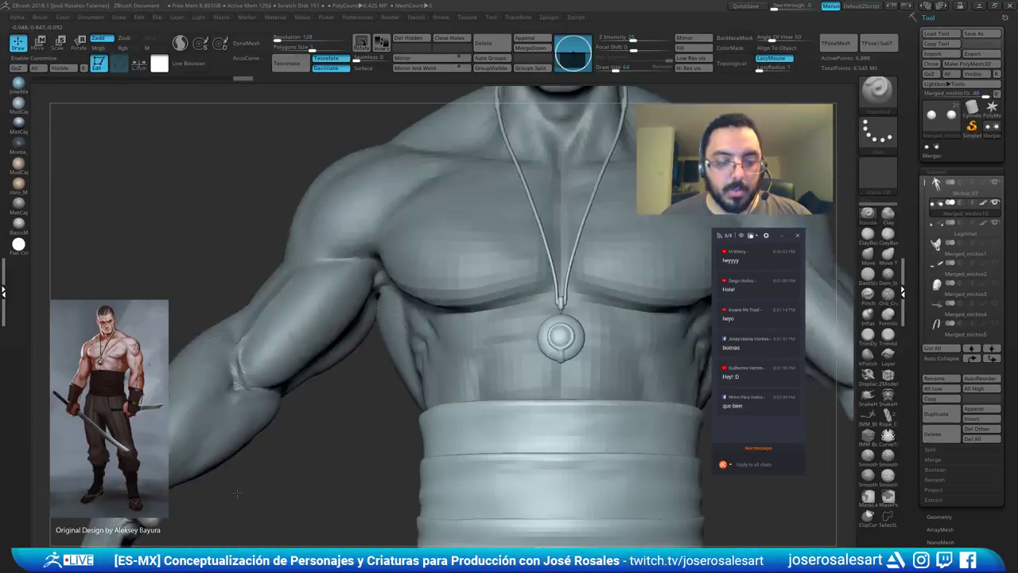
{"action": "right_click_drag", "start_coordinate": [382, 222], "coordinate": [302, 446], "text": "alt"}
{"action": "right_click_drag", "start_coordinate": [493, 262], "coordinate": [439, 239]}
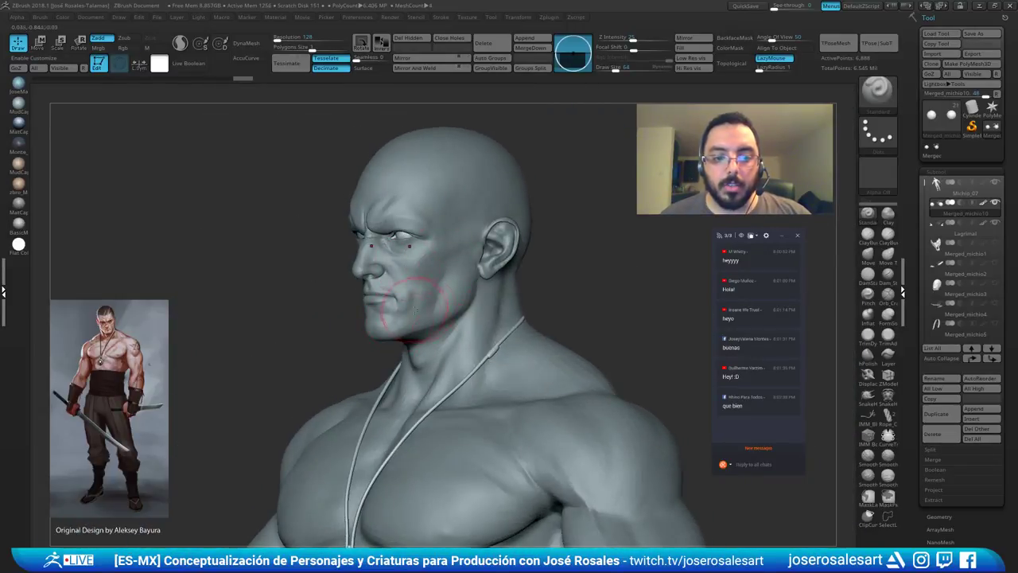
{"action": "mouse_move", "coordinate": [421, 277]}
{"action": "right_mouse_down"}
{"action": "mouse_move", "coordinate": [374, 275]}
{"action": "mouse_move", "coordinate": [449, 271]}
{"action": "right_mouse_up"}
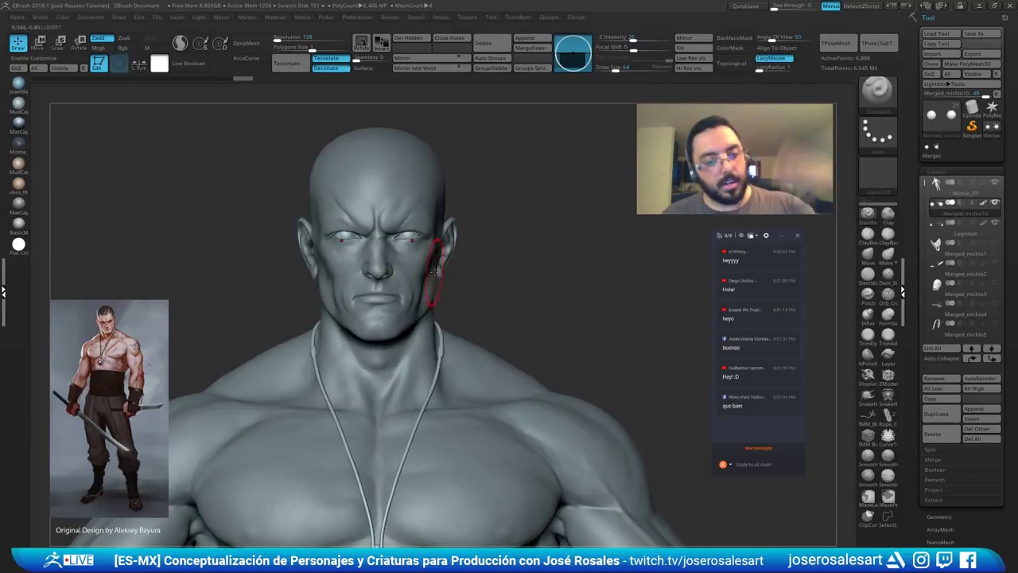
{"action": "mouse_move", "coordinate": [450, 229]}
{"action": "right_mouse_down"}
{"action": "mouse_move", "coordinate": [469, 365]}
{"action": "mouse_move", "coordinate": [517, 357]}
{"action": "mouse_move", "coordinate": [569, 286]}
{"action": "right_mouse_up"}
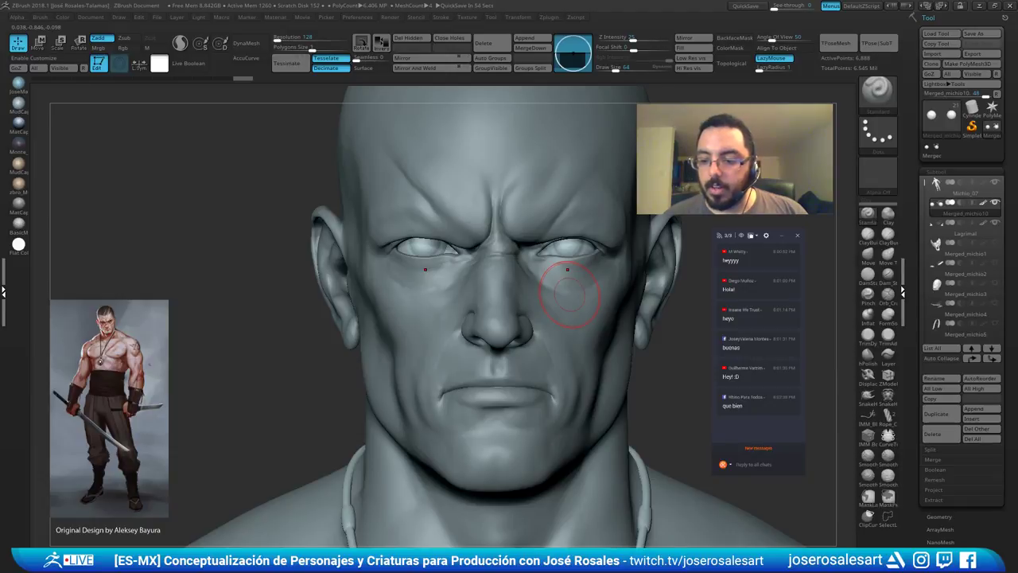
Read the newest chat messages and preview the chat window's compact layout.
{"action": "left_click", "coordinate": [761, 451]}
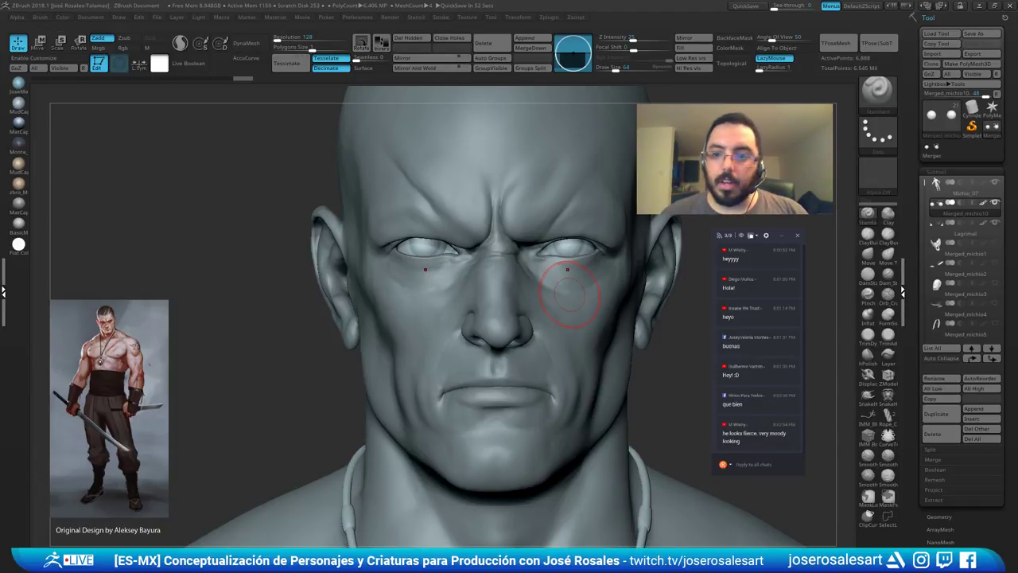
{"action": "left_click", "coordinate": [757, 237]}
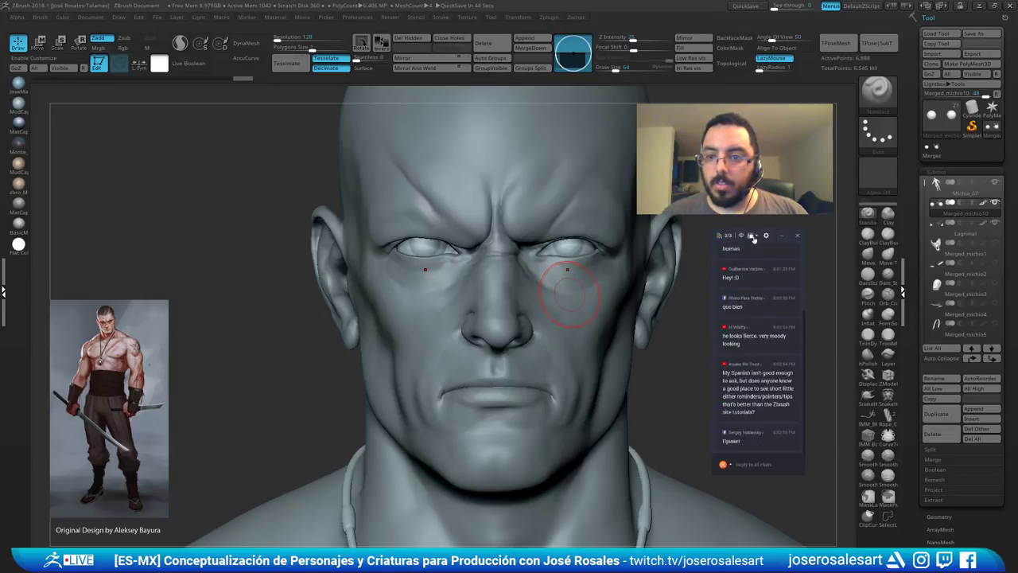
{"action": "left_click", "coordinate": [751, 236]}
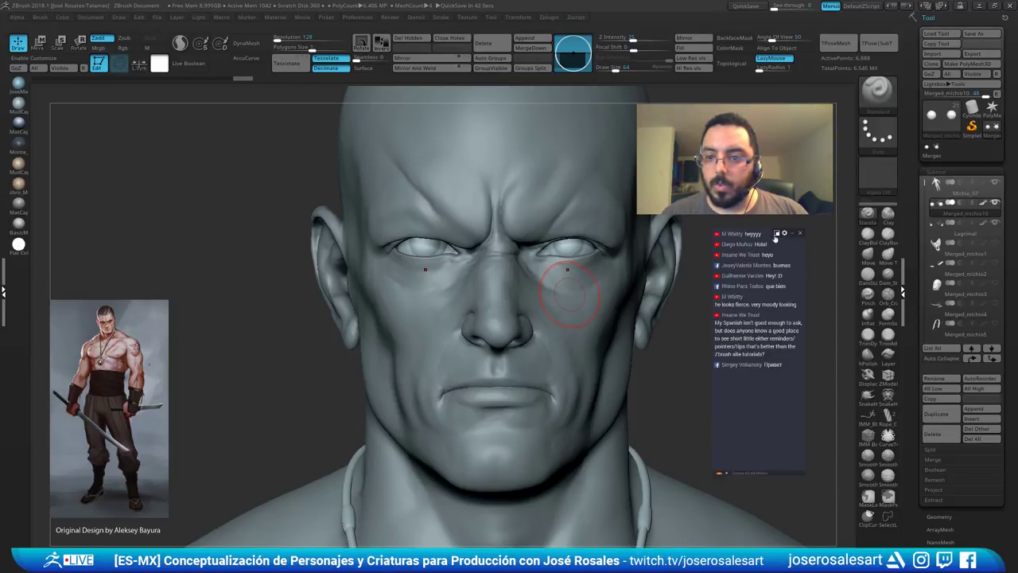
{"action": "left_click", "coordinate": [777, 234]}
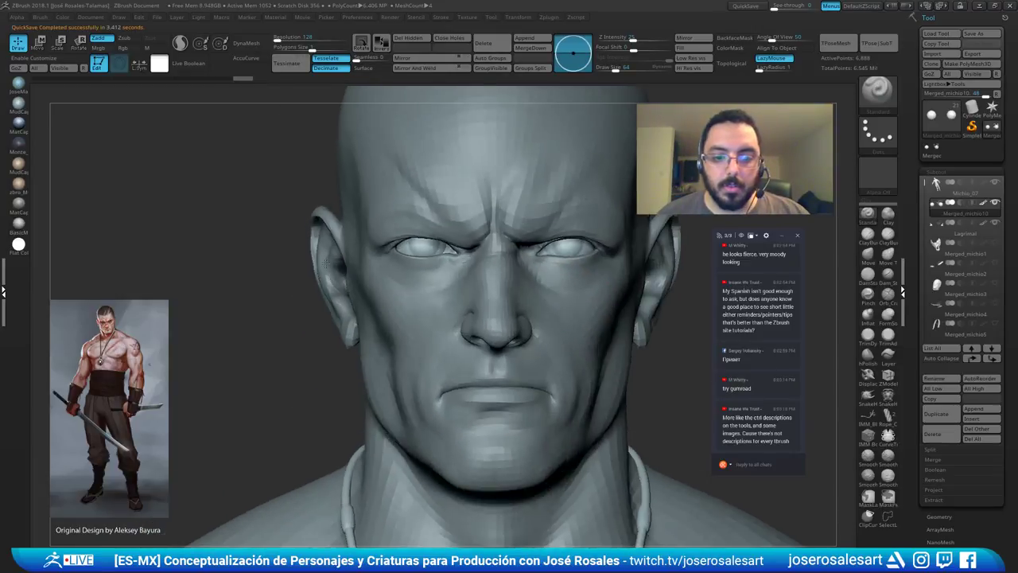
Make the Michio_07 body the active subtool and frame the face closely from the front.
{"action": "right_click_drag", "start_coordinate": [440, 274], "coordinate": [518, 256], "text": "ctrl"}
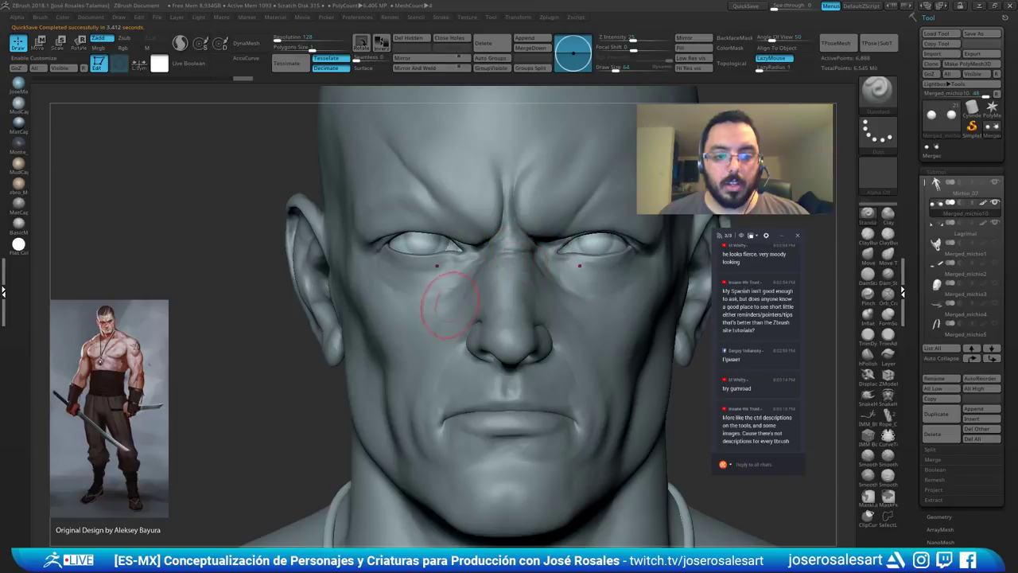
{"action": "mouse_move", "coordinate": [422, 289]}
{"action": "right_mouse_down", "text": "alt"}
{"action": "mouse_move", "coordinate": [381, 278]}
{"action": "mouse_move", "coordinate": [477, 275]}
{"action": "mouse_move", "coordinate": [493, 246]}
{"action": "right_mouse_up", "text": "alt"}
{"action": "left_click", "coordinate": [381, 278], "text": "alt"}
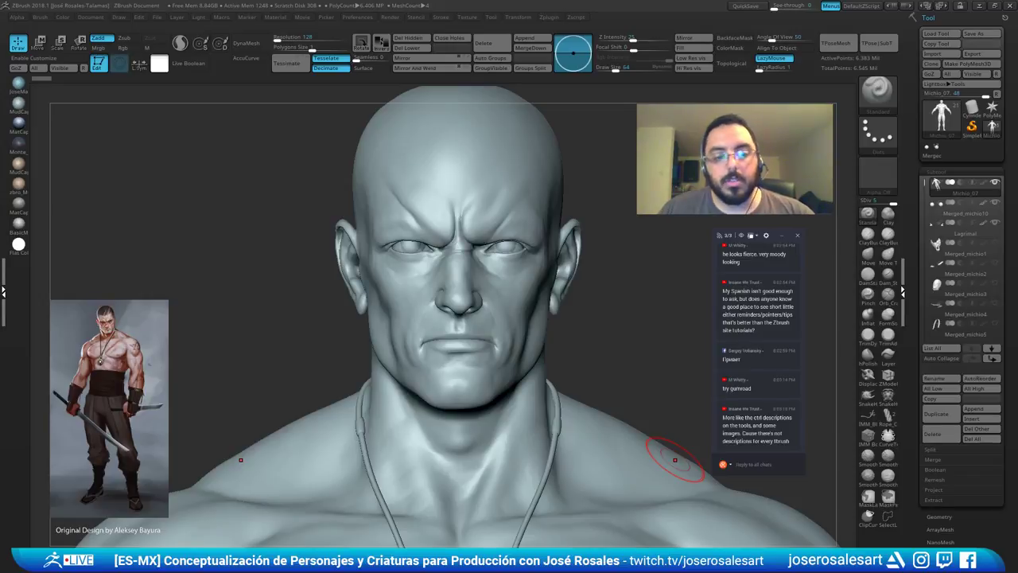
{"action": "mouse_move", "coordinate": [675, 460]}
{"action": "right_mouse_down"}
{"action": "mouse_move", "coordinate": [763, 455]}
{"action": "mouse_move", "coordinate": [676, 455]}
{"action": "right_mouse_up"}
{"action": "right_click_drag", "start_coordinate": [431, 194], "coordinate": [470, 186], "text": "ctrl"}
{"action": "mouse_move", "coordinate": [427, 300]}
{"action": "right_mouse_down", "text": "ctrl"}
{"action": "mouse_move", "coordinate": [470, 284]}
{"action": "mouse_move", "coordinate": [436, 255]}
{"action": "mouse_move", "coordinate": [372, 253]}
{"action": "right_mouse_up", "text": "ctrl"}
{"action": "mouse_move", "coordinate": [487, 171]}
{"action": "right_mouse_down"}
{"action": "mouse_move", "coordinate": [440, 166]}
{"action": "mouse_move", "coordinate": [487, 169]}
{"action": "right_mouse_up"}
{"action": "right_click_drag", "start_coordinate": [427, 251], "coordinate": [508, 246], "text": "alt"}
{"action": "mouse_move", "coordinate": [277, 254]}
{"action": "right_mouse_down", "text": "alt"}
{"action": "mouse_move", "coordinate": [328, 253]}
{"action": "mouse_move", "coordinate": [290, 270]}
{"action": "right_mouse_up", "text": "alt"}
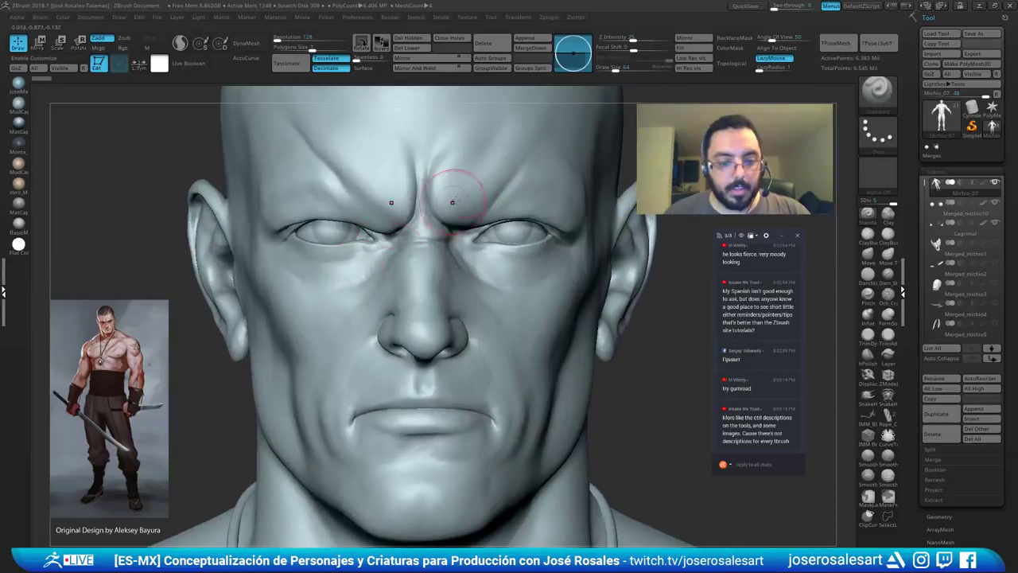
Choose the DamStandard brush for sculpting the face.
{"action": "key", "text": "b"}
{"action": "key", "text": "d"}
{"action": "key", "text": "s"}
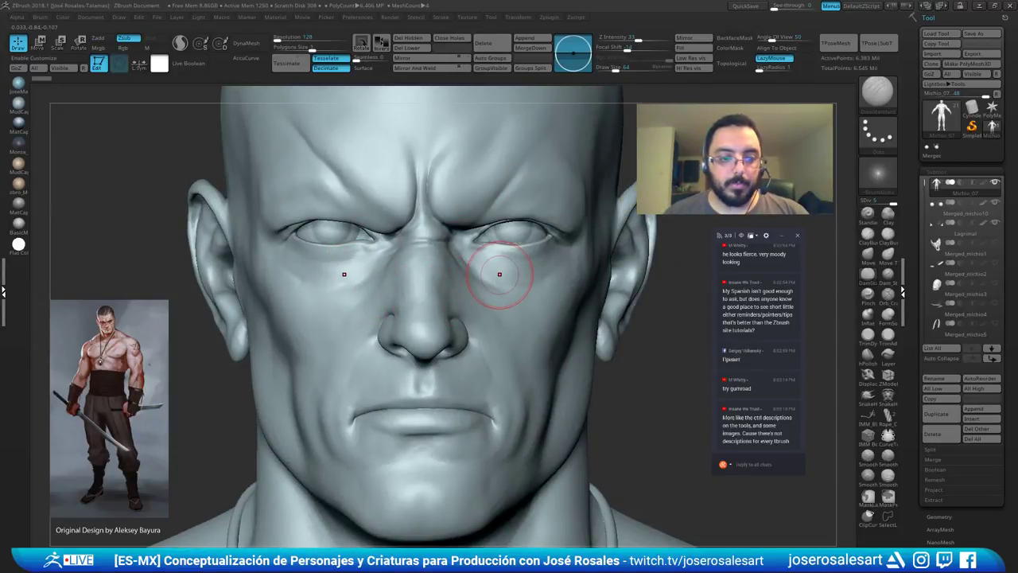
Lower the Michio_07 body by two subdivision levels and carve a crease beneath the eye with the DamStandard brush.
{"action": "mouse_move", "coordinate": [362, 266]}
{"action": "right_mouse_down", "text": "ctrl"}
{"action": "mouse_move", "coordinate": [345, 282]}
{"action": "mouse_move", "coordinate": [381, 275]}
{"action": "mouse_move", "coordinate": [327, 267]}
{"action": "right_mouse_up", "text": "ctrl"}
{"action": "key", "text": "shift+d"}
{"action": "key", "text": "shift+d"}
{"action": "key", "text": "shift+d"}
{"action": "key", "text": "shift+d"}
{"action": "right_click_drag", "start_coordinate": [328, 266], "coordinate": [353, 269], "text": "ctrl"}
{"action": "right_click_drag", "start_coordinate": [352, 269], "coordinate": [387, 267], "text": "alt"}
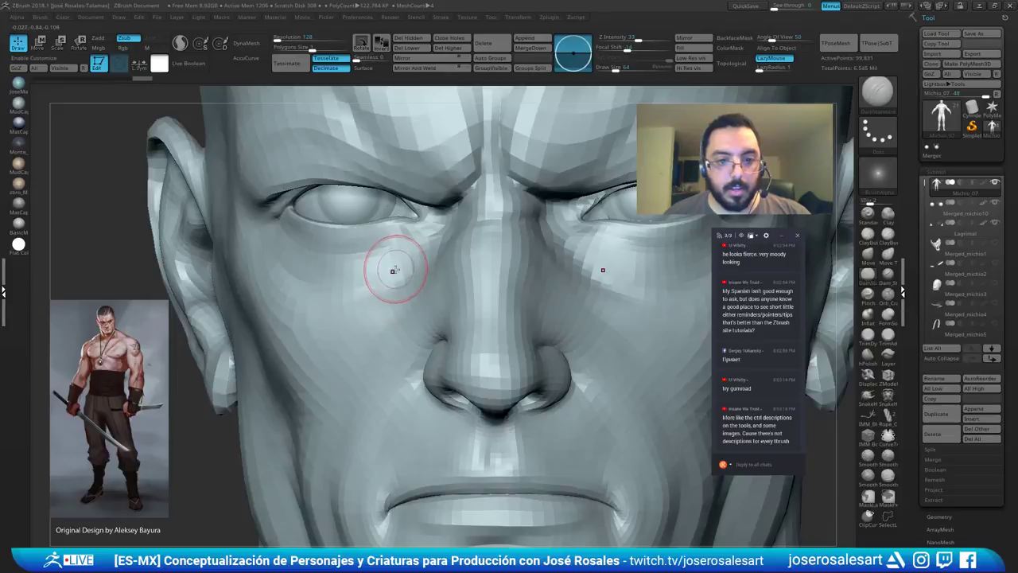
{"action": "key", "text": "d"}
{"action": "key", "text": "d"}
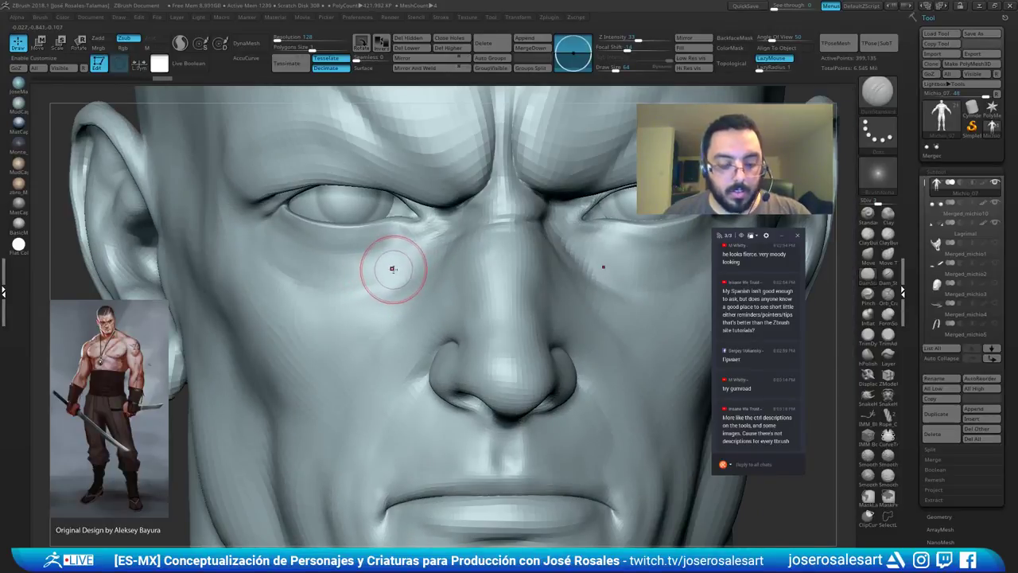
{"action": "mouse_move", "coordinate": [398, 269]}
{"action": "right_mouse_down"}
{"action": "mouse_move", "coordinate": [404, 262]}
{"action": "mouse_move", "coordinate": [363, 261]}
{"action": "mouse_move", "coordinate": [299, 297]}
{"action": "right_mouse_up"}
{"action": "mouse_move", "coordinate": [299, 296]}
{"action": "left_mouse_down"}
{"action": "mouse_move", "coordinate": [309, 296]}
{"action": "mouse_move", "coordinate": [273, 301]}
{"action": "mouse_move", "coordinate": [314, 279]}
{"action": "mouse_move", "coordinate": [272, 301]}
{"action": "left_mouse_up"}
Choose the ClayBuildup brush and set its draw size to 51.
{"action": "key", "text": "b"}
{"action": "key", "text": "c"}
{"action": "key", "text": "b"}
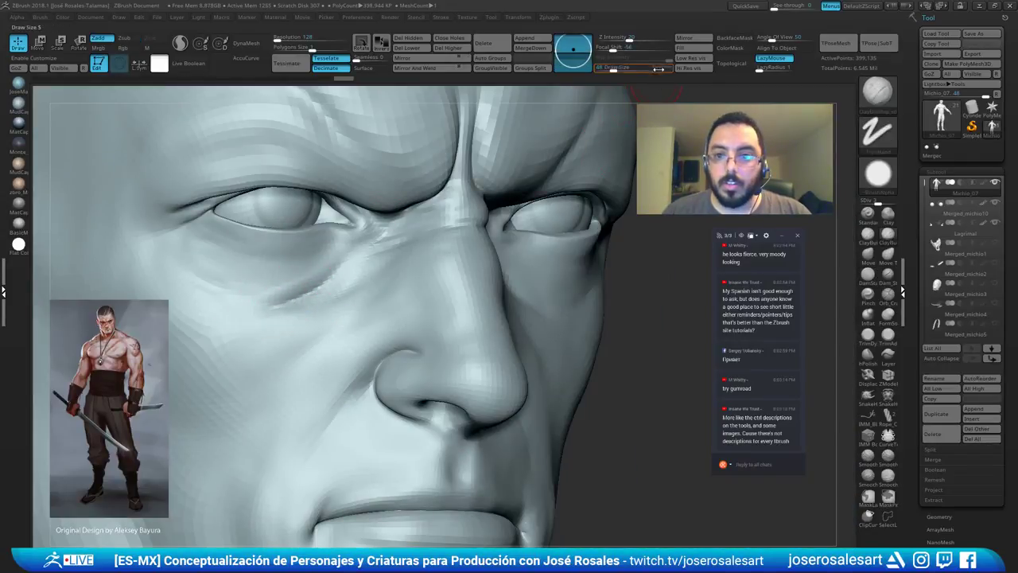
{"action": "left_click", "coordinate": [659, 70]}
{"action": "key", "text": "s"}
{"action": "left_click", "coordinate": [522, 241]}
{"action": "key", "text": "s"}
{"action": "left_click", "coordinate": [467, 250]}
{"action": "left_click", "coordinate": [659, 69]}
{"action": "left_click", "coordinate": [656, 69]}
{"action": "key", "text": "s"}
{"action": "left_click", "coordinate": [471, 240]}
{"action": "mouse_move", "coordinate": [471, 239]}
{"action": "right_mouse_down", "text": "ctrl"}
{"action": "mouse_move", "coordinate": [433, 231]}
{"action": "mouse_move", "coordinate": [334, 238]}
{"action": "mouse_move", "coordinate": [182, 204]}
{"action": "mouse_move", "coordinate": [340, 230]}
{"action": "mouse_move", "coordinate": [334, 254]}
{"action": "right_mouse_up", "text": "ctrl"}
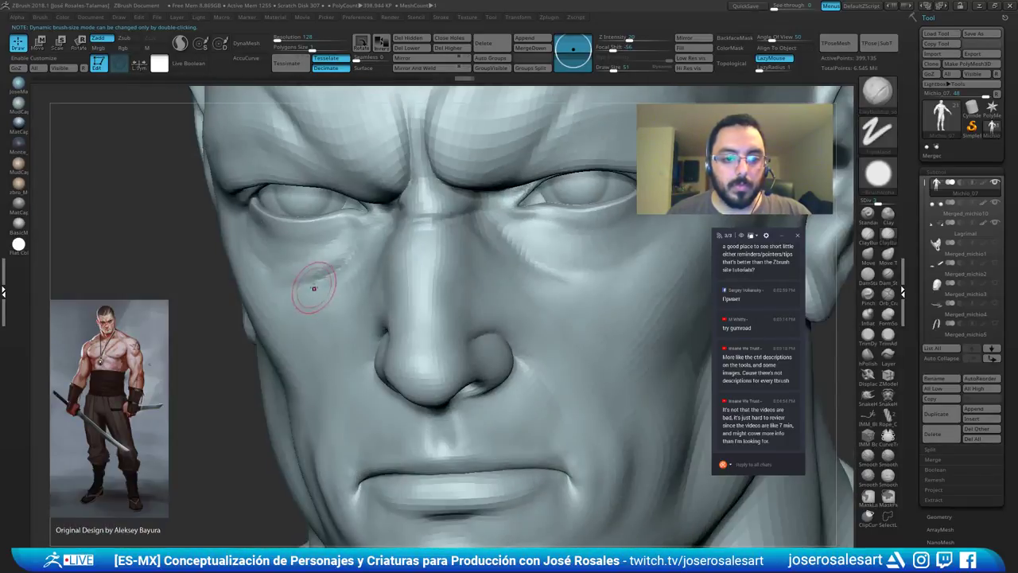
Build up the bags under the eyes with ClayBuildup strokes and smooth the added volume.
{"action": "right_click_drag", "start_coordinate": [307, 286], "coordinate": [263, 256]}
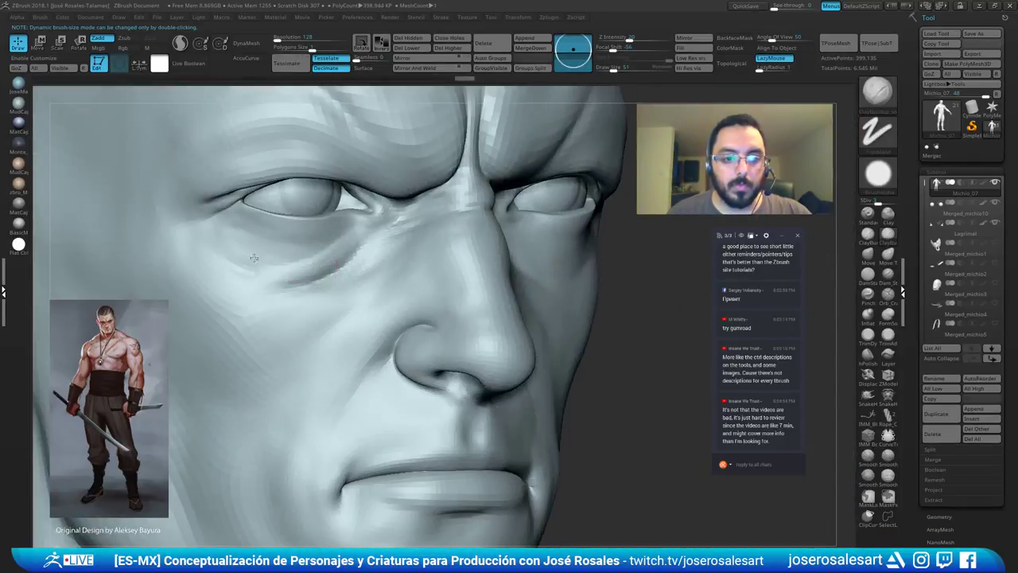
{"action": "left_click_drag", "start_coordinate": [268, 244], "coordinate": [339, 243]}
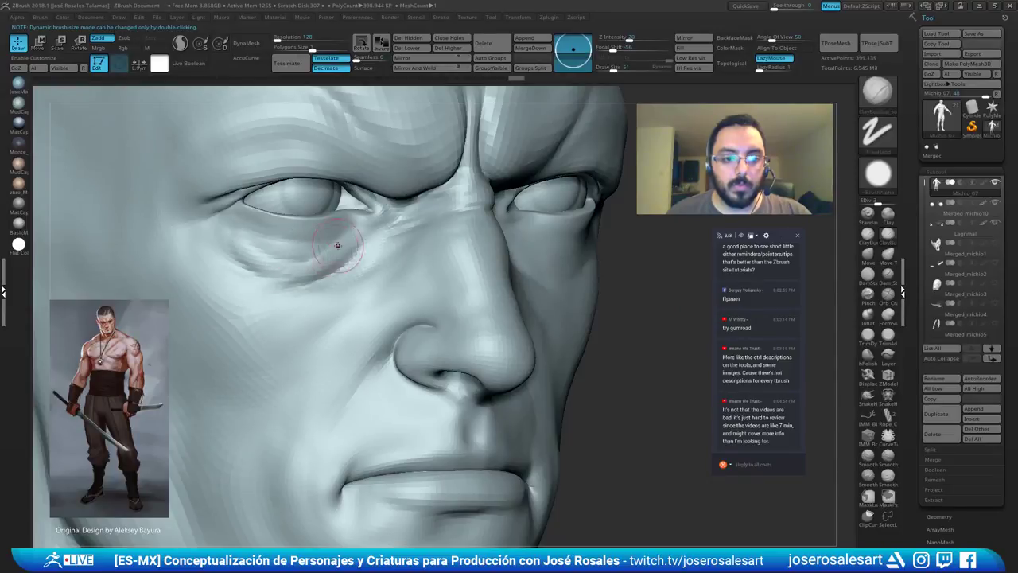
{"action": "right_click_drag", "start_coordinate": [294, 270], "coordinate": [231, 266]}
{"action": "left_click_drag", "start_coordinate": [327, 259], "coordinate": [309, 266], "text": "shift"}
{"action": "mouse_move", "coordinate": [318, 278]}
{"action": "right_mouse_down", "text": "ctrl"}
{"action": "mouse_move", "coordinate": [294, 248]}
{"action": "mouse_move", "coordinate": [338, 264]}
{"action": "right_mouse_up", "text": "ctrl"}
{"action": "left_click_drag", "start_coordinate": [288, 274], "coordinate": [277, 259]}
{"action": "mouse_move", "coordinate": [278, 258]}
{"action": "right_mouse_down"}
{"action": "mouse_move", "coordinate": [398, 256]}
{"action": "mouse_move", "coordinate": [393, 263]}
{"action": "right_mouse_up"}
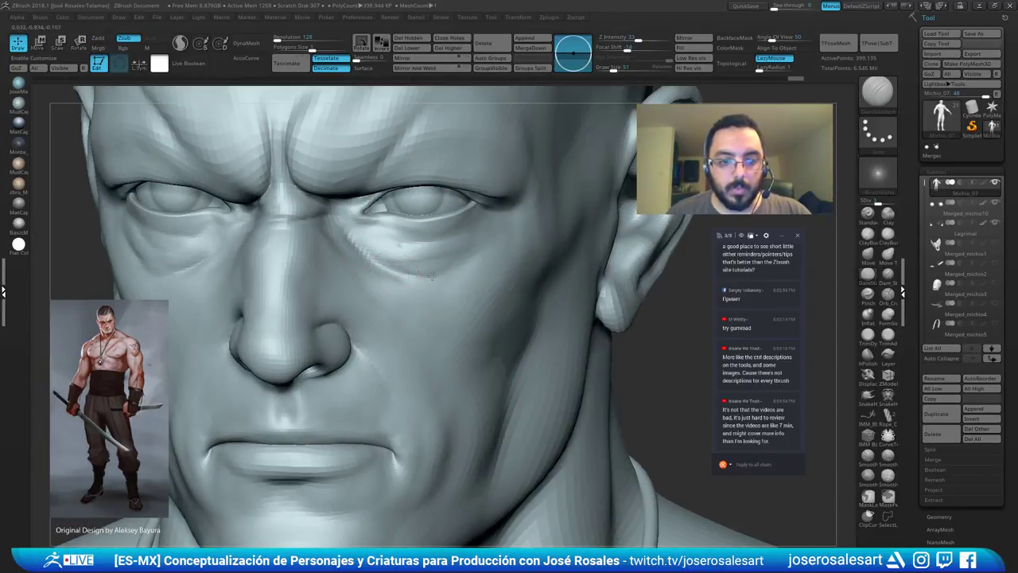
Deepen the crease along the lower edge of the eye bags with DamStandard strokes from several angles.
{"action": "right_click_drag", "start_coordinate": [451, 271], "coordinate": [405, 257]}
{"action": "key", "text": "1"}
{"action": "mouse_move", "coordinate": [405, 257]}
{"action": "left_mouse_down"}
{"action": "mouse_move", "coordinate": [390, 250]}
{"action": "mouse_move", "coordinate": [436, 263]}
{"action": "left_mouse_up"}
{"action": "mouse_move", "coordinate": [393, 259]}
{"action": "right_mouse_down"}
{"action": "mouse_move", "coordinate": [431, 231]}
{"action": "mouse_move", "coordinate": [504, 273]}
{"action": "mouse_move", "coordinate": [424, 291]}
{"action": "right_mouse_up"}
{"action": "left_click_drag", "start_coordinate": [423, 290], "coordinate": [400, 266]}
{"action": "mouse_move", "coordinate": [400, 266]}
{"action": "right_mouse_down", "text": "shift"}
{"action": "mouse_move", "coordinate": [452, 262]}
{"action": "mouse_move", "coordinate": [453, 171]}
{"action": "mouse_move", "coordinate": [445, 220]}
{"action": "right_mouse_up", "text": "shift"}
Refine the folds below the eyes with the Standard brush at a draw size of 33.
{"action": "key", "text": "2"}
{"action": "key", "text": "s"}
{"action": "left_click_drag", "start_coordinate": [402, 285], "coordinate": [397, 284]}
{"action": "right_click_drag", "start_coordinate": [413, 281], "coordinate": [454, 247]}
{"action": "key", "text": "bracketright"}
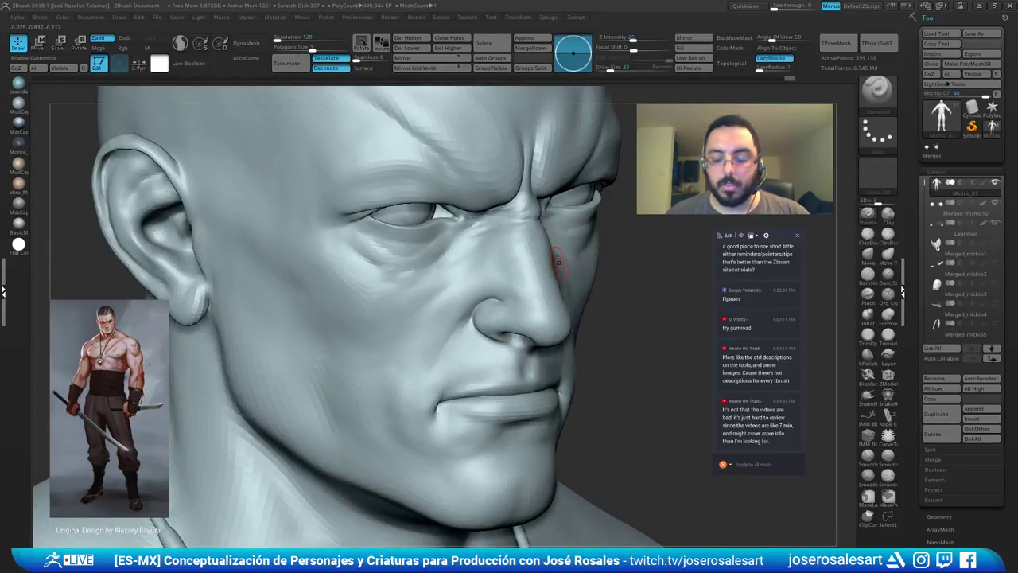
{"action": "left_click", "coordinate": [517, 256], "text": "alt"}
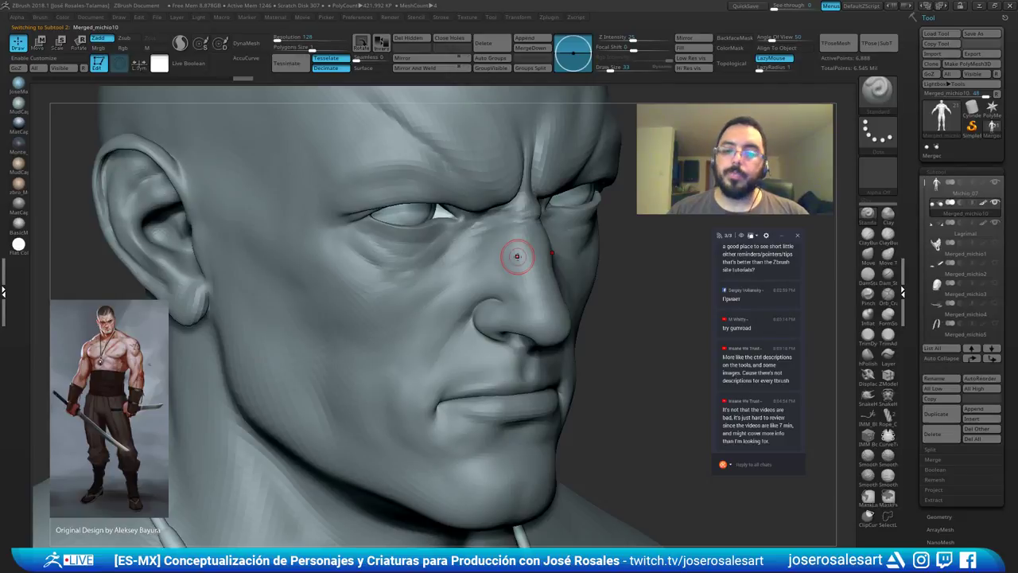
{"action": "left_click", "coordinate": [516, 256], "text": "alt"}
{"action": "right_click_drag", "start_coordinate": [516, 256], "coordinate": [509, 197], "text": "shift"}
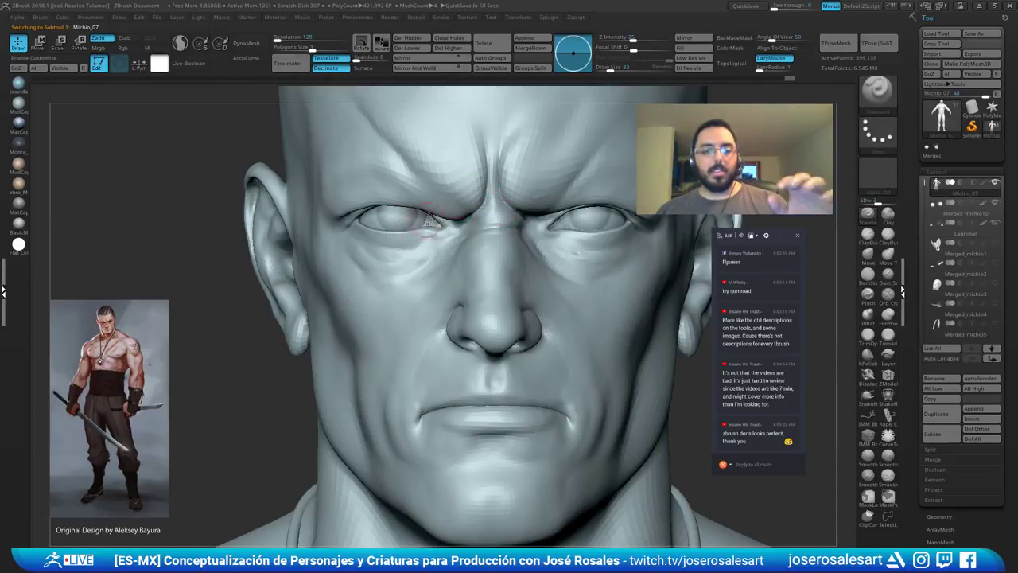
Add further strokes to the transition between the eye bags and the cheeks, checking it from several angles.
{"action": "right_click_drag", "start_coordinate": [394, 251], "coordinate": [407, 256]}
{"action": "key", "text": "2"}
{"action": "mouse_move", "coordinate": [351, 271]}
{"action": "right_mouse_down", "text": "ctrl"}
{"action": "mouse_move", "coordinate": [342, 249]}
{"action": "mouse_move", "coordinate": [403, 253]}
{"action": "right_mouse_up", "text": "ctrl"}
{"action": "right_click_drag", "start_coordinate": [595, 253], "coordinate": [447, 256], "text": "alt"}
{"action": "right_click_drag", "start_coordinate": [561, 256], "coordinate": [513, 261]}
{"action": "left_click_drag", "start_coordinate": [527, 262], "coordinate": [450, 262]}
{"action": "mouse_move", "coordinate": [447, 259]}
{"action": "right_mouse_down"}
{"action": "mouse_move", "coordinate": [480, 249]}
{"action": "mouse_move", "coordinate": [457, 251]}
{"action": "mouse_move", "coordinate": [528, 274]}
{"action": "mouse_move", "coordinate": [525, 231]}
{"action": "mouse_move", "coordinate": [587, 213]}
{"action": "mouse_move", "coordinate": [560, 193]}
{"action": "mouse_move", "coordinate": [460, 218]}
{"action": "mouse_move", "coordinate": [576, 199]}
{"action": "right_mouse_up"}
Hide the interface around the canvas and sculpt the inner corners of the eyes where the lower lids meet the nose.
{"action": "key", "text": "Tab"}
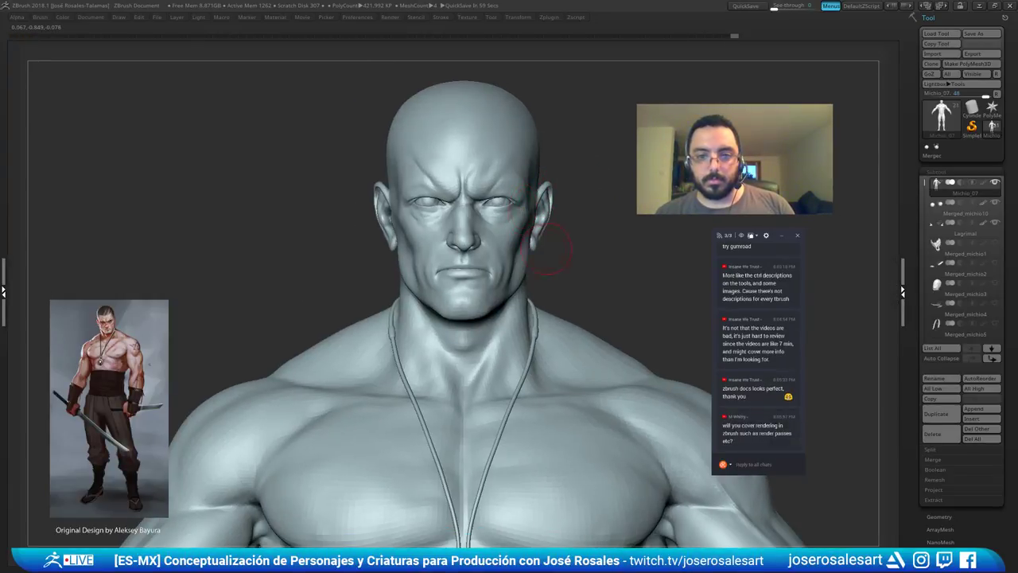
{"action": "right_click_drag", "start_coordinate": [546, 245], "coordinate": [509, 294], "text": "ctrl"}
{"action": "right_click_drag", "start_coordinate": [477, 119], "coordinate": [521, 201], "text": "alt"}
{"action": "scroll", "coordinate": [450, 206], "scroll_direction": "up", "scroll_amount": 4}
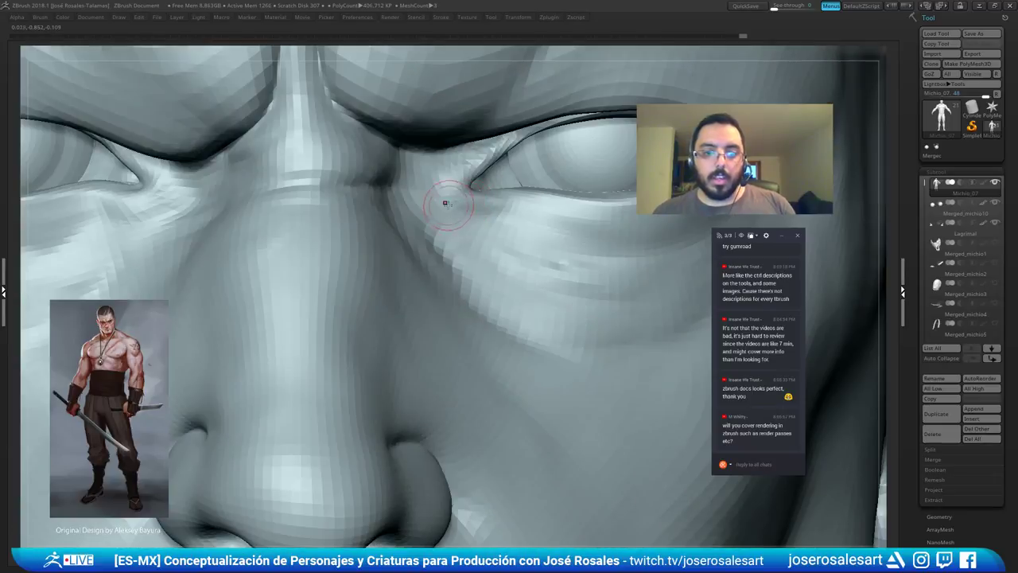
{"action": "left_click_drag", "start_coordinate": [463, 189], "coordinate": [475, 180]}
{"action": "right_click_drag", "start_coordinate": [512, 188], "coordinate": [468, 198]}
{"action": "left_click_drag", "start_coordinate": [468, 198], "coordinate": [471, 175]}
{"action": "right_click_drag", "start_coordinate": [471, 175], "coordinate": [521, 179]}
{"action": "right_click_drag", "start_coordinate": [521, 179], "coordinate": [530, 202], "text": "ctrl"}
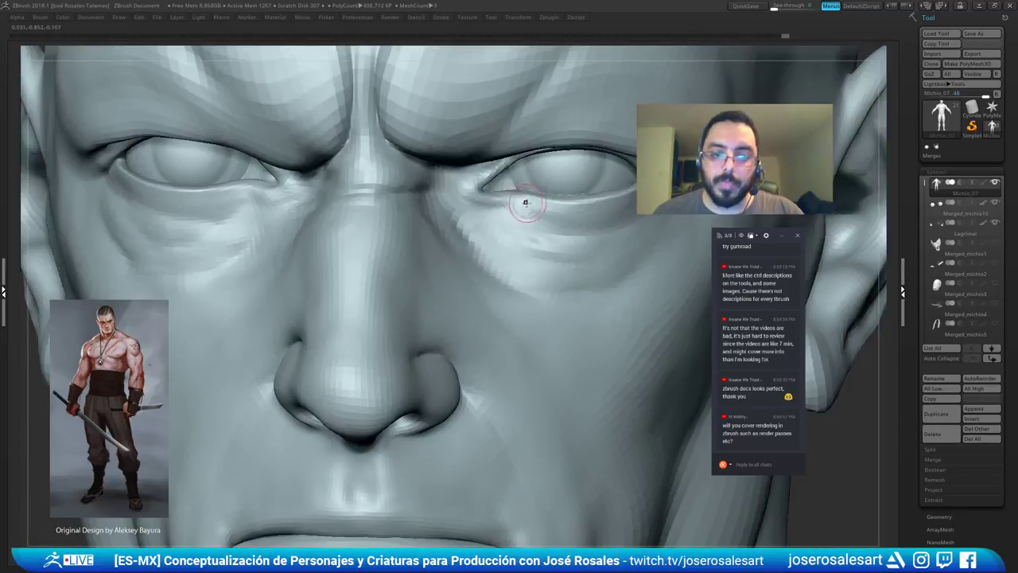
{"action": "scroll", "coordinate": [555, 212], "scroll_direction": "down", "scroll_amount": 4}
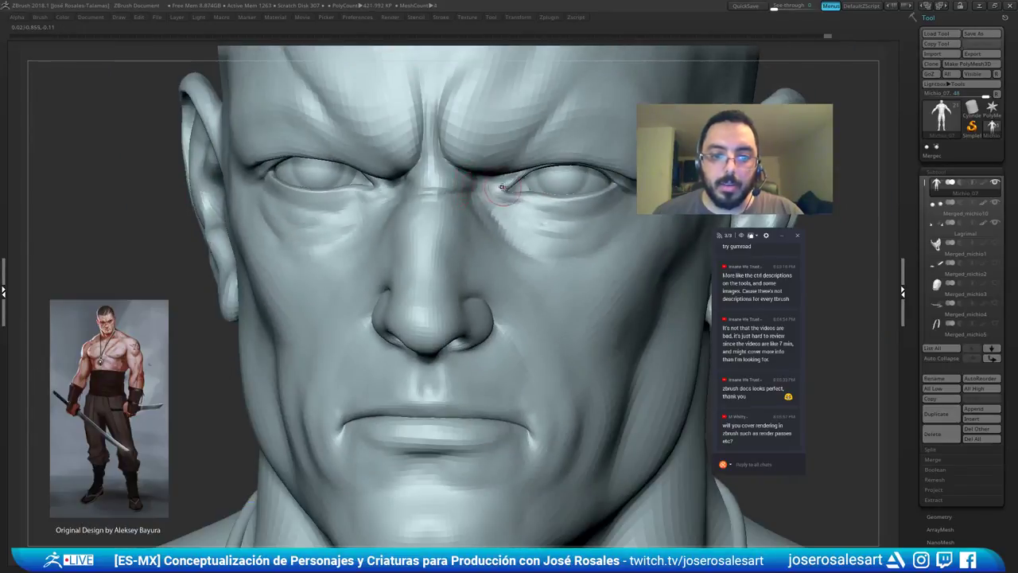
{"action": "scroll", "coordinate": [372, 192], "scroll_direction": "up", "scroll_amount": 5}
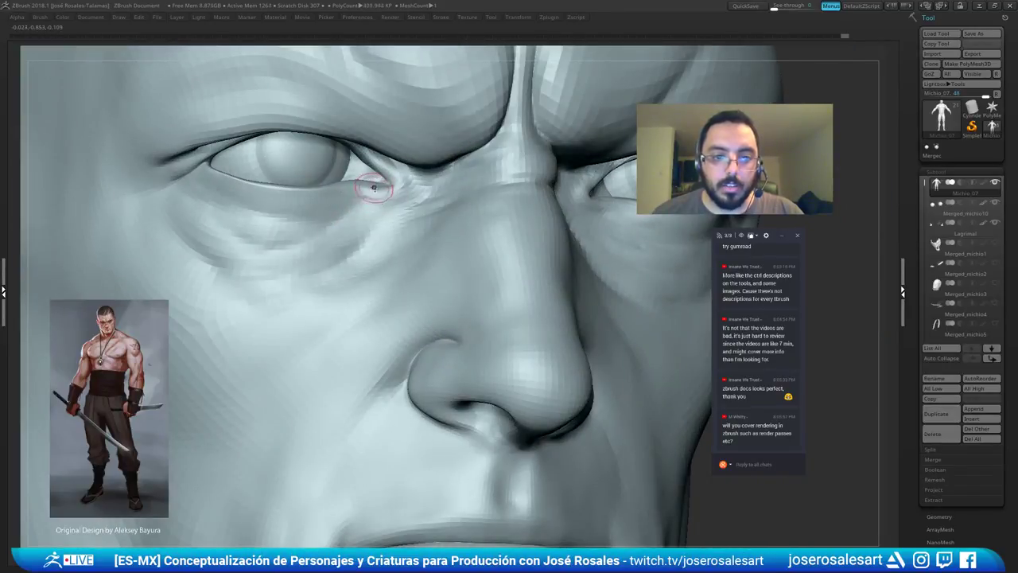
Isolate the eyelid rims, mask them, and bring the rest of the body back into view.
{"action": "mouse_move", "coordinate": [357, 183]}
{"action": "right_mouse_down"}
{"action": "mouse_move", "coordinate": [392, 196]}
{"action": "mouse_move", "coordinate": [306, 187]}
{"action": "mouse_move", "coordinate": [385, 195]}
{"action": "mouse_move", "coordinate": [420, 167]}
{"action": "mouse_move", "coordinate": [368, 198]}
{"action": "mouse_move", "coordinate": [313, 172]}
{"action": "right_mouse_up"}
{"action": "right_click_drag", "start_coordinate": [549, 140], "coordinate": [580, 105], "text": "ctrl"}
{"action": "right_click_drag", "start_coordinate": [320, 167], "coordinate": [386, 168]}
{"action": "left_click", "coordinate": [307, 193], "text": "ctrl+shift"}
{"action": "right_click_drag", "start_coordinate": [310, 194], "coordinate": [274, 221]}
{"action": "left_click_drag", "start_coordinate": [618, 100], "coordinate": [224, 275], "text": "ctrl"}
{"action": "left_click", "coordinate": [257, 253], "text": "ctrl+shift"}
Enlarge the brush and adjust the upper eyelids around the masked rims, checking them from the front and below.
{"action": "mouse_move", "coordinate": [409, 213]}
{"action": "right_mouse_down"}
{"action": "mouse_move", "coordinate": [368, 173]}
{"action": "mouse_move", "coordinate": [364, 197]}
{"action": "right_mouse_up"}
{"action": "mouse_move", "coordinate": [319, 195]}
{"action": "right_mouse_down"}
{"action": "mouse_move", "coordinate": [347, 195]}
{"action": "mouse_move", "coordinate": [278, 187]}
{"action": "right_mouse_up"}
{"action": "key", "text": "s"}
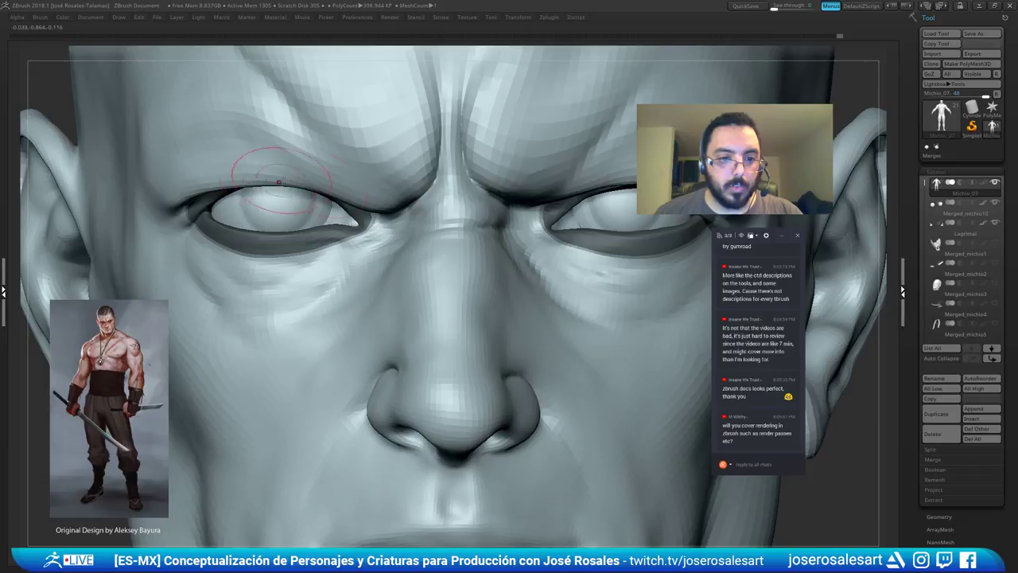
{"action": "mouse_move", "coordinate": [296, 191]}
{"action": "right_mouse_down", "text": "ctrl"}
{"action": "mouse_move", "coordinate": [324, 169]}
{"action": "mouse_move", "coordinate": [284, 195]}
{"action": "mouse_move", "coordinate": [309, 197]}
{"action": "mouse_move", "coordinate": [268, 179]}
{"action": "mouse_move", "coordinate": [254, 195]}
{"action": "right_mouse_up", "text": "ctrl"}
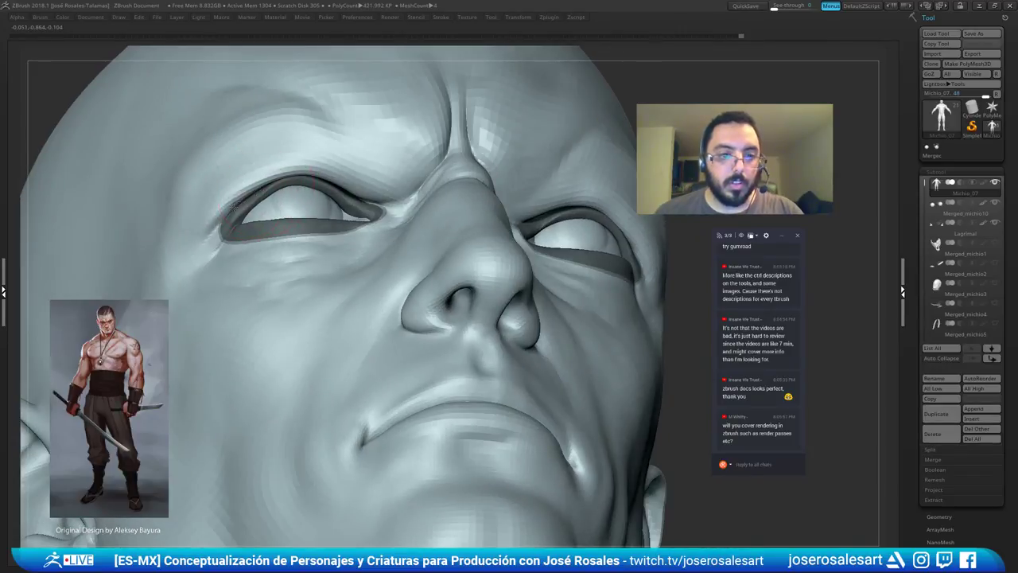
{"action": "right_click_drag", "start_coordinate": [338, 177], "coordinate": [252, 207], "text": "shift"}
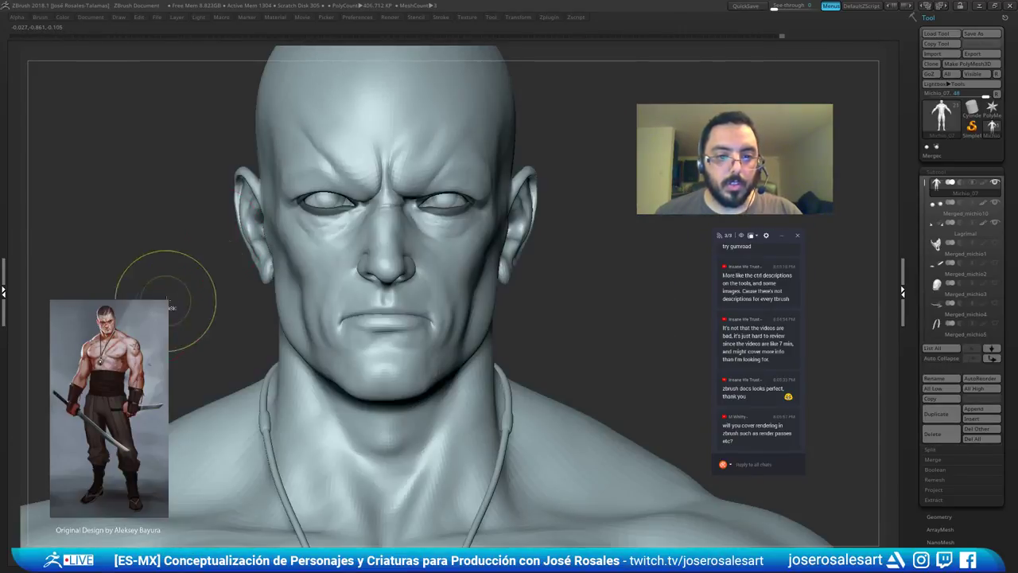
{"action": "right_click_drag", "start_coordinate": [164, 296], "coordinate": [84, 353], "text": "ctrl"}
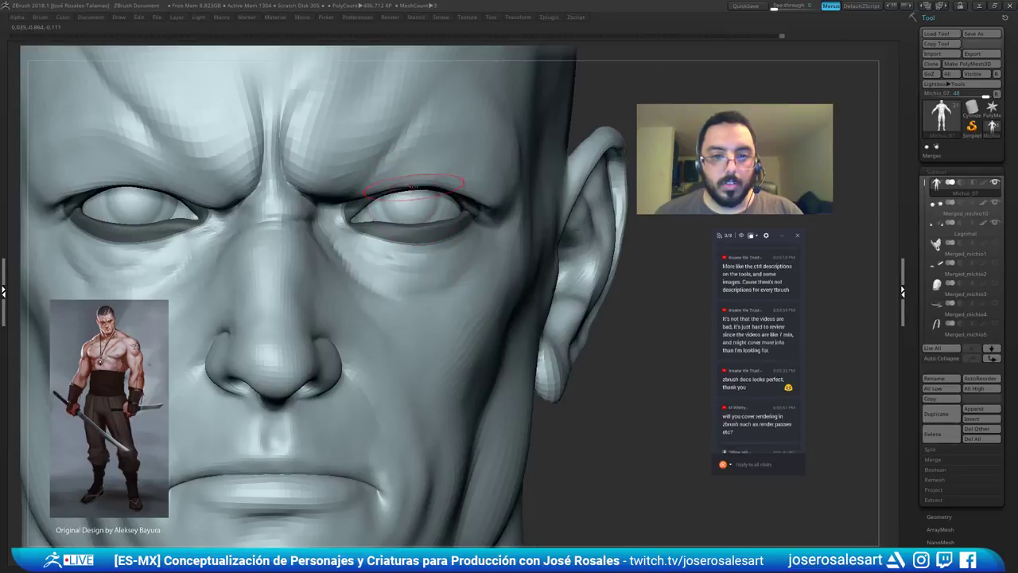
{"action": "scroll", "coordinate": [803, 379], "scroll_direction": "up", "scroll_amount": 3}
{"action": "scroll", "coordinate": [800, 380], "scroll_direction": "down", "scroll_amount": 3}
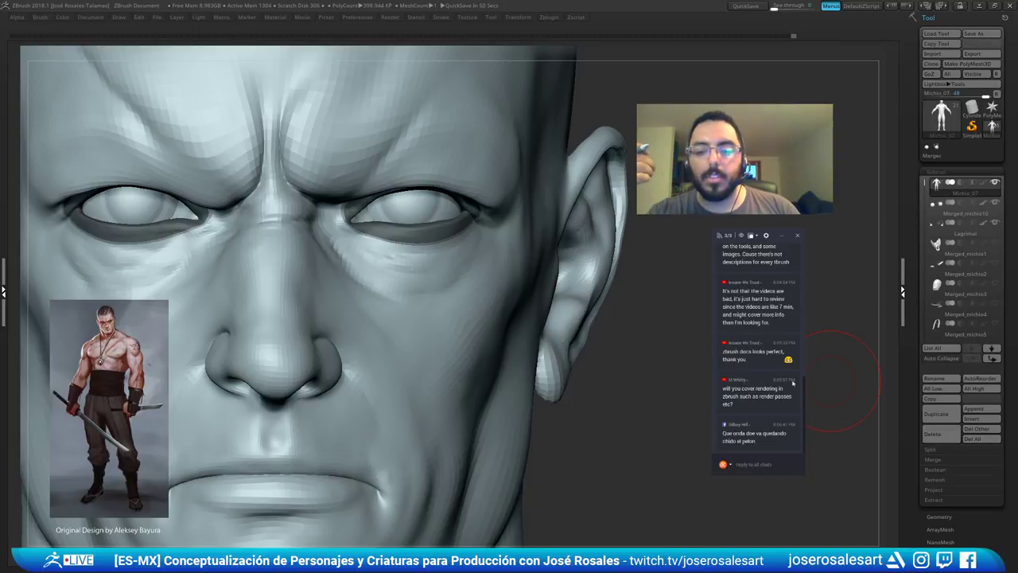
Reshape the outer corners of the eyelids with the rims masked, and clear the mask.
{"action": "right_click_drag", "start_coordinate": [398, 208], "coordinate": [519, 175]}
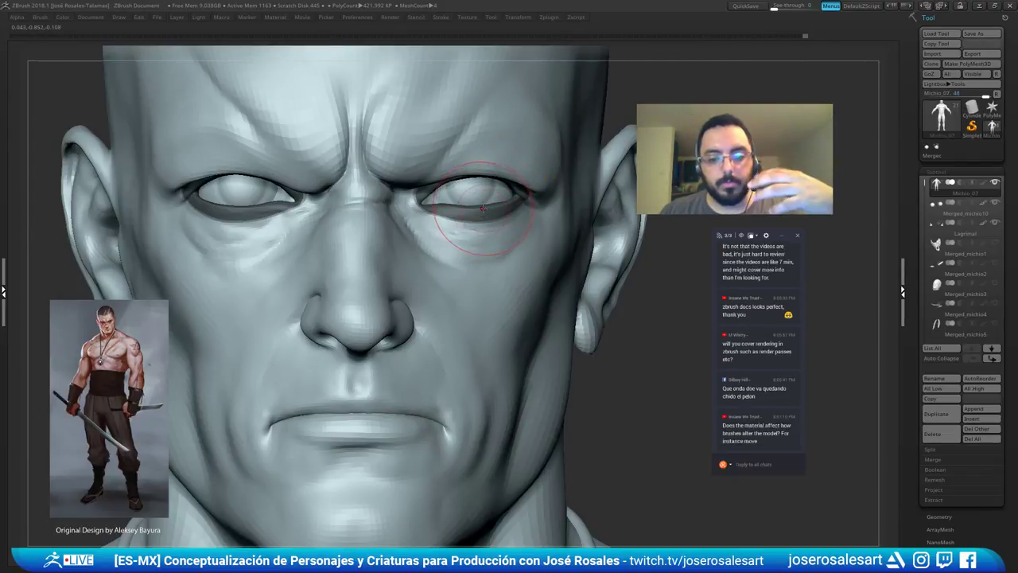
{"action": "mouse_move", "coordinate": [518, 182]}
{"action": "right_mouse_down"}
{"action": "mouse_move", "coordinate": [426, 177]}
{"action": "mouse_move", "coordinate": [490, 170]}
{"action": "mouse_move", "coordinate": [514, 190]}
{"action": "mouse_move", "coordinate": [502, 137]}
{"action": "mouse_move", "coordinate": [532, 175]}
{"action": "mouse_move", "coordinate": [510, 183]}
{"action": "mouse_move", "coordinate": [552, 163]}
{"action": "right_mouse_up"}
{"action": "mouse_move", "coordinate": [521, 204]}
{"action": "right_mouse_down"}
{"action": "mouse_move", "coordinate": [505, 173]}
{"action": "mouse_move", "coordinate": [491, 176]}
{"action": "mouse_move", "coordinate": [521, 198]}
{"action": "mouse_move", "coordinate": [555, 200]}
{"action": "mouse_move", "coordinate": [559, 184]}
{"action": "mouse_move", "coordinate": [534, 193]}
{"action": "mouse_move", "coordinate": [549, 192]}
{"action": "mouse_move", "coordinate": [539, 174]}
{"action": "mouse_move", "coordinate": [549, 227]}
{"action": "right_mouse_up"}
{"action": "left_click_drag", "start_coordinate": [521, 179], "coordinate": [509, 190]}
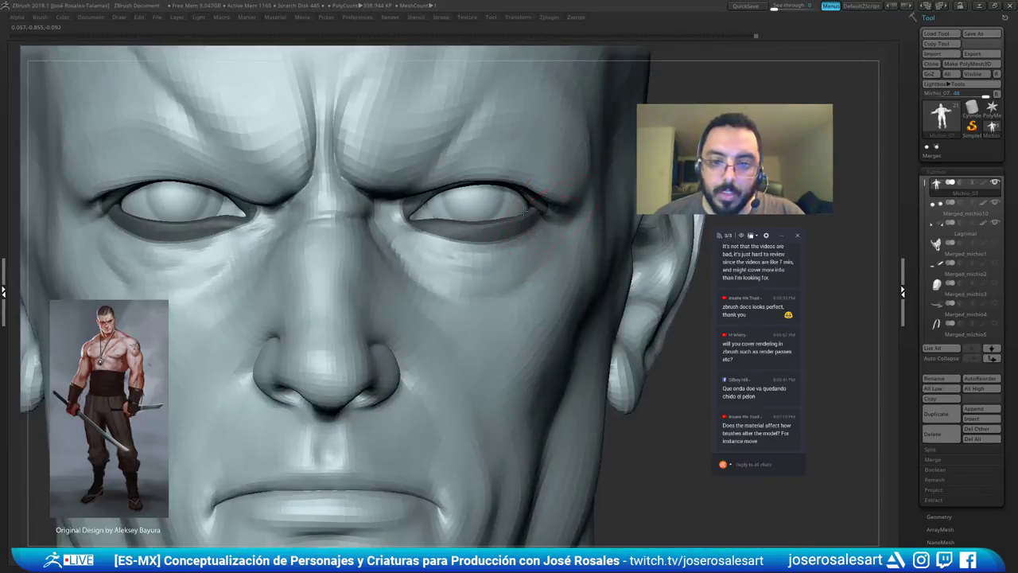
{"action": "right_click_drag", "start_coordinate": [525, 215], "coordinate": [470, 260]}
{"action": "right_click_drag", "start_coordinate": [550, 209], "coordinate": [513, 198]}
{"action": "mouse_move", "coordinate": [513, 199]}
{"action": "right_mouse_down", "text": "ctrl"}
{"action": "mouse_move", "coordinate": [540, 205]}
{"action": "mouse_move", "coordinate": [512, 185]}
{"action": "mouse_move", "coordinate": [521, 182]}
{"action": "mouse_move", "coordinate": [477, 203]}
{"action": "mouse_move", "coordinate": [239, 258]}
{"action": "mouse_move", "coordinate": [329, 200]}
{"action": "mouse_move", "coordinate": [351, 200]}
{"action": "mouse_move", "coordinate": [310, 211]}
{"action": "mouse_move", "coordinate": [342, 176]}
{"action": "mouse_move", "coordinate": [270, 155]}
{"action": "right_mouse_up", "text": "ctrl"}
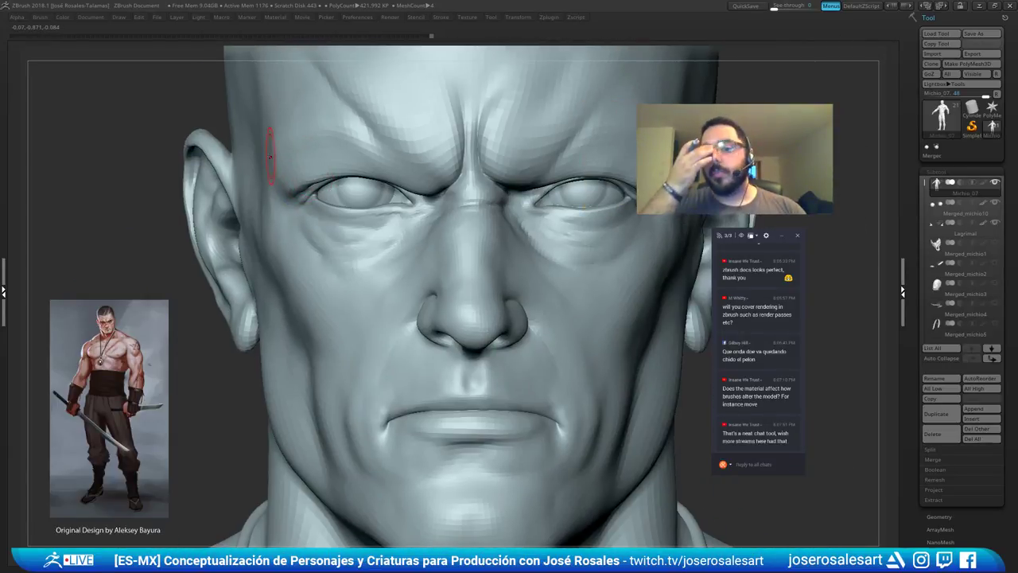
Smooth the area beside the outer corner of the eye.
{"action": "mouse_move", "coordinate": [396, 70]}
{"action": "right_mouse_down", "text": "alt"}
{"action": "mouse_move", "coordinate": [329, 150]}
{"action": "mouse_move", "coordinate": [302, 205]}
{"action": "mouse_move", "coordinate": [286, 209]}
{"action": "right_mouse_up", "text": "alt"}
{"action": "left_click_drag", "start_coordinate": [286, 210], "coordinate": [302, 213], "text": "shift"}
{"action": "mouse_move", "coordinate": [321, 218]}
{"action": "right_mouse_down"}
{"action": "mouse_move", "coordinate": [278, 216]}
{"action": "mouse_move", "coordinate": [474, 205]}
{"action": "right_mouse_up"}
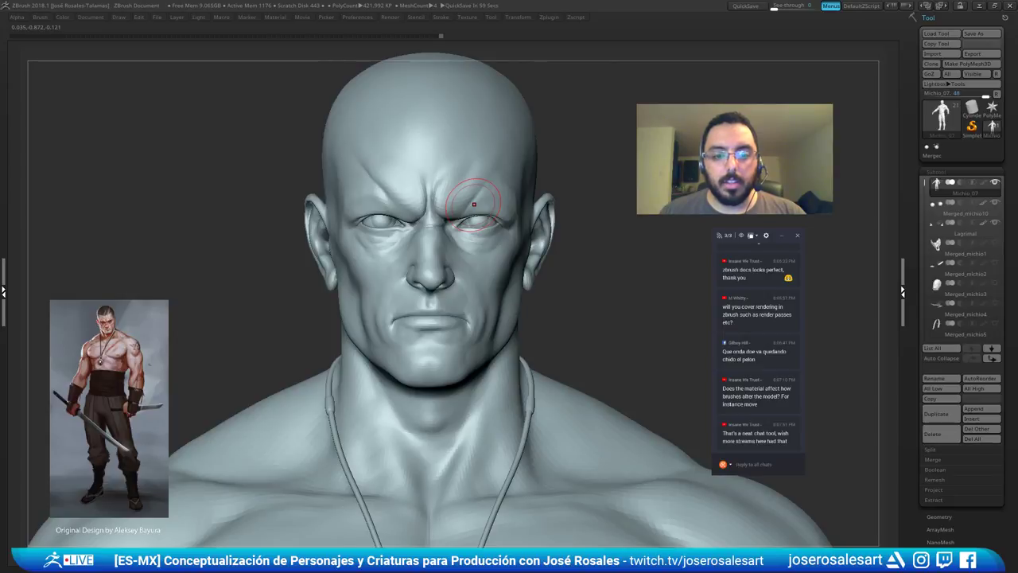
Build up the forehead between the eyebrows with ClayBuildup and restore the interface around the canvas.
{"action": "mouse_move", "coordinate": [425, 265]}
{"action": "right_mouse_down", "text": "ctrl"}
{"action": "mouse_move", "coordinate": [473, 239]}
{"action": "mouse_move", "coordinate": [406, 229]}
{"action": "mouse_move", "coordinate": [485, 171]}
{"action": "mouse_move", "coordinate": [436, 176]}
{"action": "mouse_move", "coordinate": [409, 118]}
{"action": "mouse_move", "coordinate": [411, 158]}
{"action": "right_mouse_up", "text": "ctrl"}
{"action": "right_click_drag", "start_coordinate": [419, 221], "coordinate": [365, 156], "text": "ctrl"}
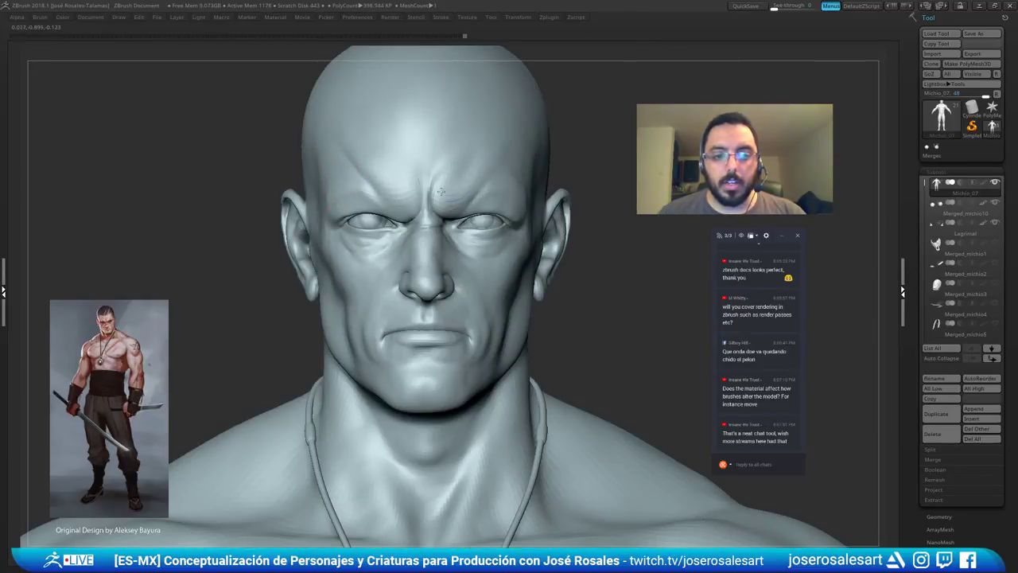
{"action": "right_click_drag", "start_coordinate": [472, 184], "coordinate": [432, 213], "text": "ctrl"}
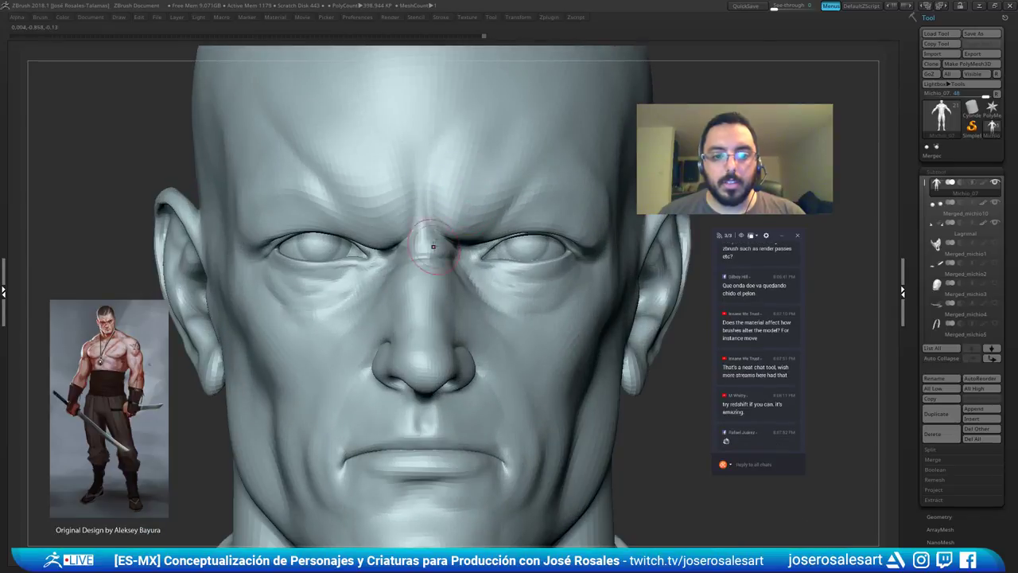
{"action": "right_click_drag", "start_coordinate": [450, 247], "coordinate": [388, 237]}
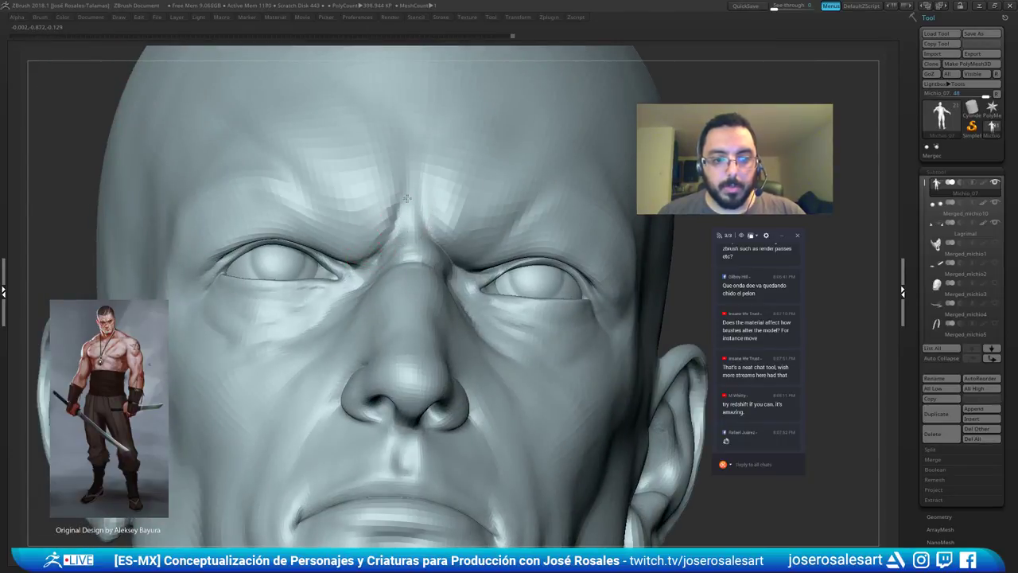
{"action": "mouse_move", "coordinate": [390, 221]}
{"action": "right_mouse_down"}
{"action": "mouse_move", "coordinate": [401, 232]}
{"action": "mouse_move", "coordinate": [410, 226]}
{"action": "right_mouse_up"}
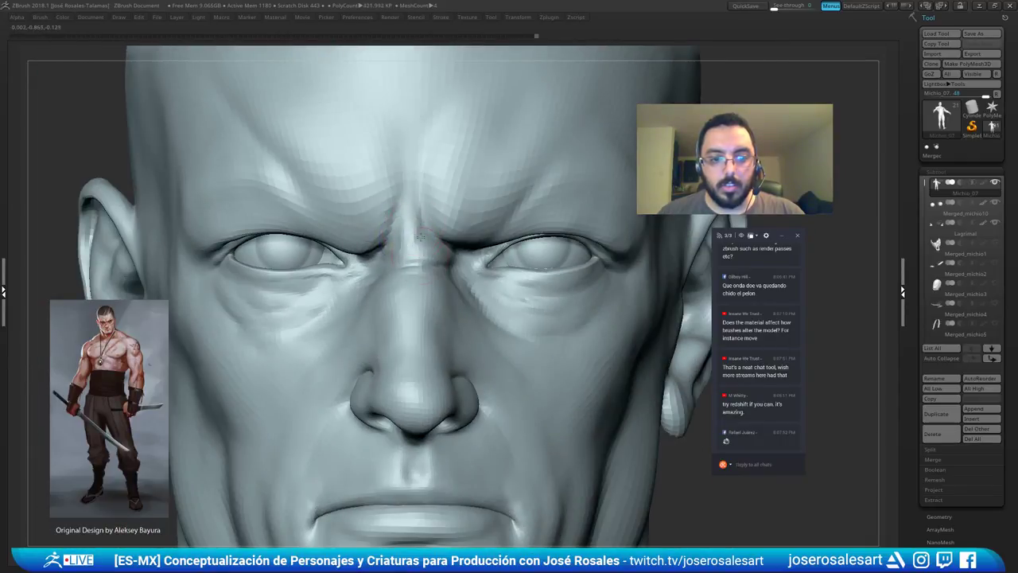
{"action": "key", "text": "Tab"}
{"action": "right_click_drag", "start_coordinate": [473, 228], "coordinate": [465, 198], "text": "ctrl"}
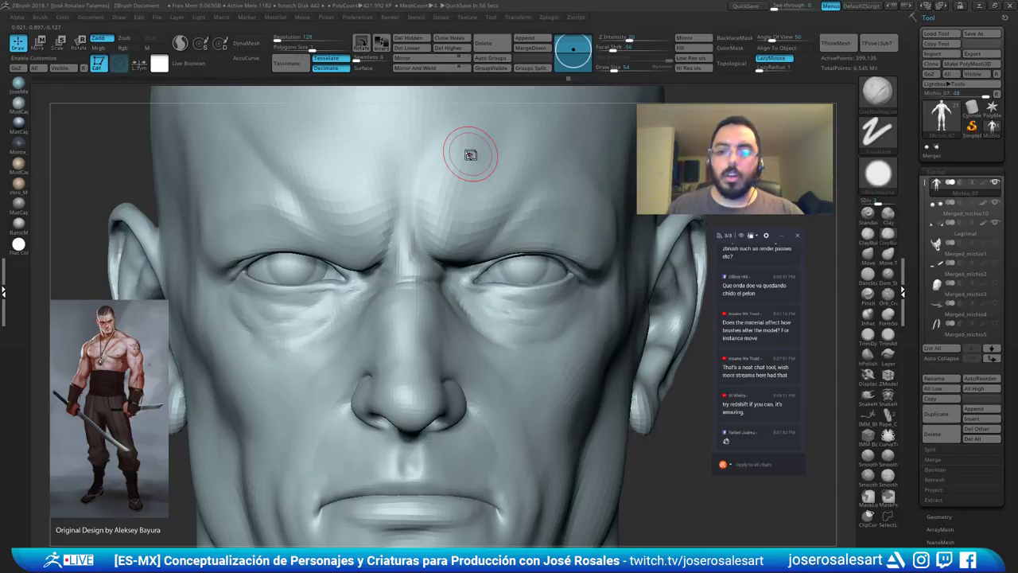
Choose the DamStandard brush and carve the frown crease between the eyebrows.
{"action": "right_click_drag", "start_coordinate": [450, 118], "coordinate": [402, 230], "text": "ctrl"}
{"action": "mouse_move", "coordinate": [392, 274]}
{"action": "right_mouse_down"}
{"action": "mouse_move", "coordinate": [435, 252]}
{"action": "mouse_move", "coordinate": [410, 242]}
{"action": "mouse_move", "coordinate": [419, 248]}
{"action": "mouse_move", "coordinate": [389, 254]}
{"action": "mouse_move", "coordinate": [413, 244]}
{"action": "mouse_move", "coordinate": [435, 261]}
{"action": "right_mouse_up"}
{"action": "key", "text": "b"}
{"action": "key", "text": "d"}
{"action": "key", "text": "s"}
{"action": "left_click_drag", "start_coordinate": [437, 263], "coordinate": [430, 226]}
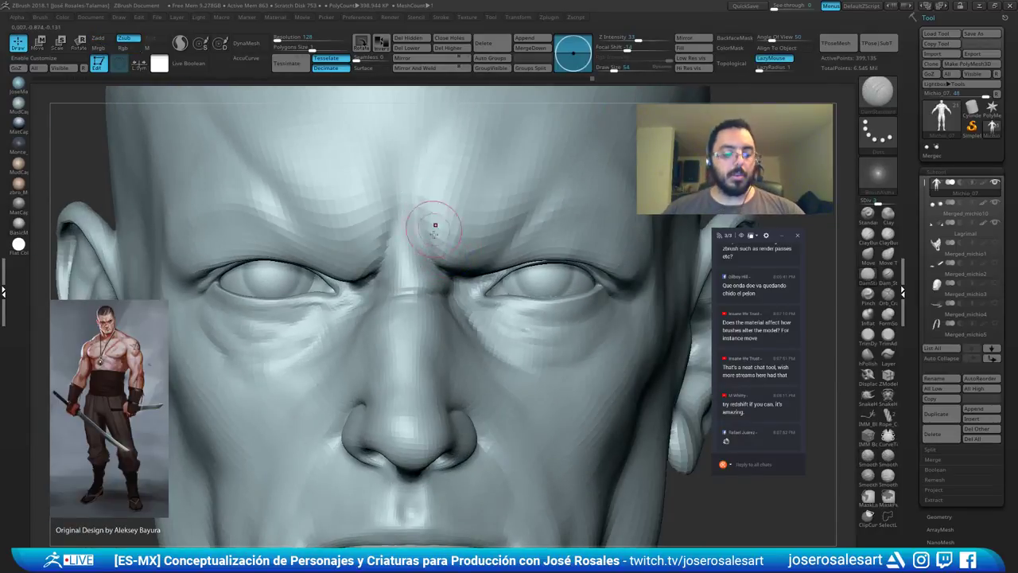
Switch back to ClayBuildup and build up the bridge of the nose between the eyes.
{"action": "key", "text": "b"}
{"action": "key", "text": "c"}
{"action": "key", "text": "b"}
{"action": "right_click_drag", "start_coordinate": [425, 259], "coordinate": [413, 234]}
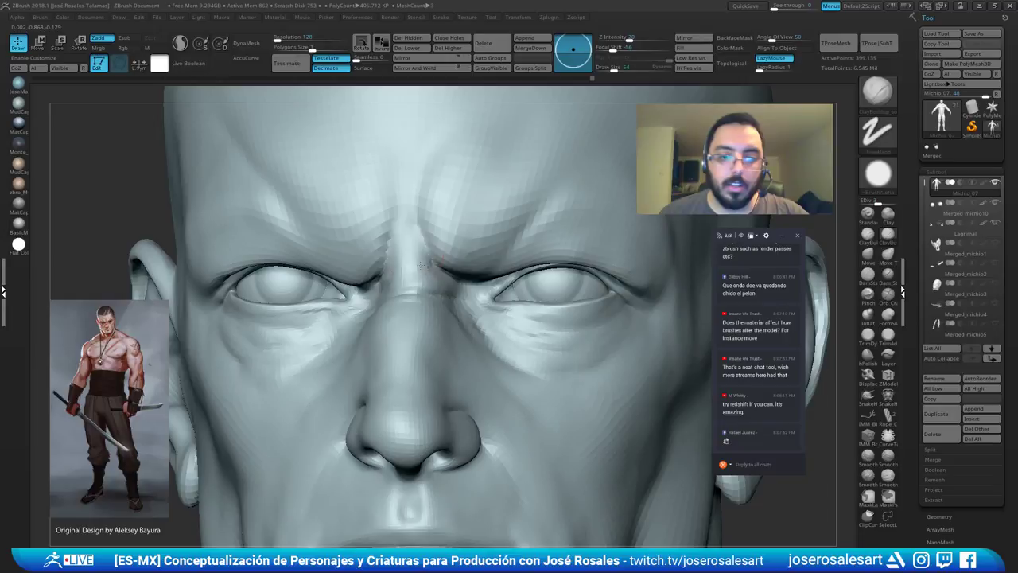
{"action": "mouse_move", "coordinate": [387, 274]}
{"action": "right_mouse_down"}
{"action": "mouse_move", "coordinate": [404, 257]}
{"action": "mouse_move", "coordinate": [403, 266]}
{"action": "right_mouse_up"}
{"action": "left_click_drag", "start_coordinate": [429, 261], "coordinate": [439, 272]}
{"action": "mouse_move", "coordinate": [422, 267]}
{"action": "right_mouse_down"}
{"action": "mouse_move", "coordinate": [436, 268]}
{"action": "mouse_move", "coordinate": [422, 272]}
{"action": "mouse_move", "coordinate": [409, 258]}
{"action": "mouse_move", "coordinate": [406, 274]}
{"action": "mouse_move", "coordinate": [485, 268]}
{"action": "mouse_move", "coordinate": [441, 282]}
{"action": "mouse_move", "coordinate": [474, 273]}
{"action": "right_mouse_up"}
{"action": "mouse_move", "coordinate": [393, 286]}
{"action": "right_mouse_down"}
{"action": "mouse_move", "coordinate": [449, 280]}
{"action": "mouse_move", "coordinate": [469, 238]}
{"action": "right_mouse_up"}
{"action": "mouse_move", "coordinate": [195, 278]}
{"action": "right_mouse_down"}
{"action": "mouse_move", "coordinate": [207, 280]}
{"action": "mouse_move", "coordinate": [146, 284]}
{"action": "right_mouse_up"}
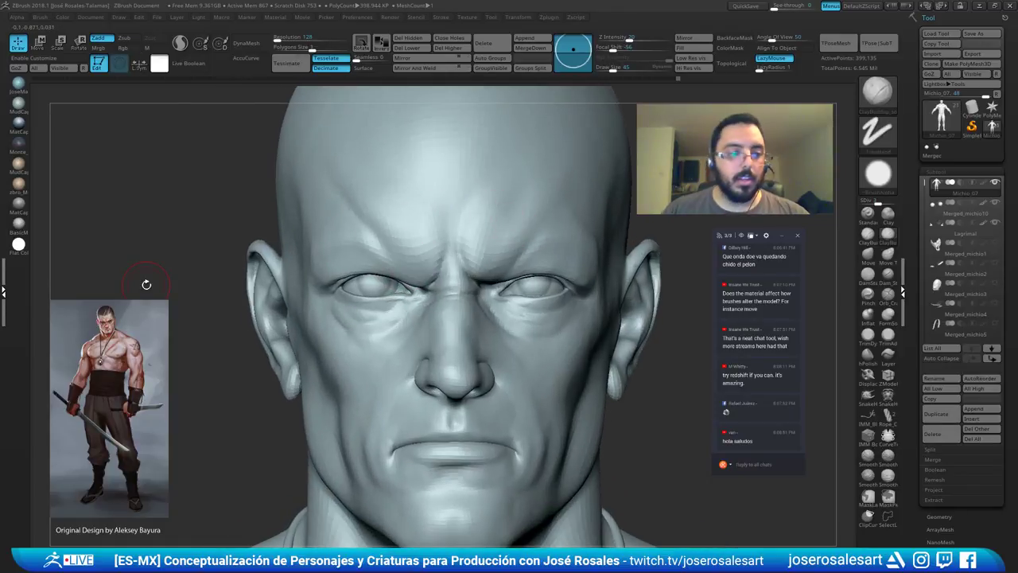
Try several materials on the character in turn, finishing with MudCap_Mod.
{"action": "left_click", "coordinate": [18, 121]}
{"action": "right_click_drag", "start_coordinate": [423, 215], "coordinate": [400, 162]}
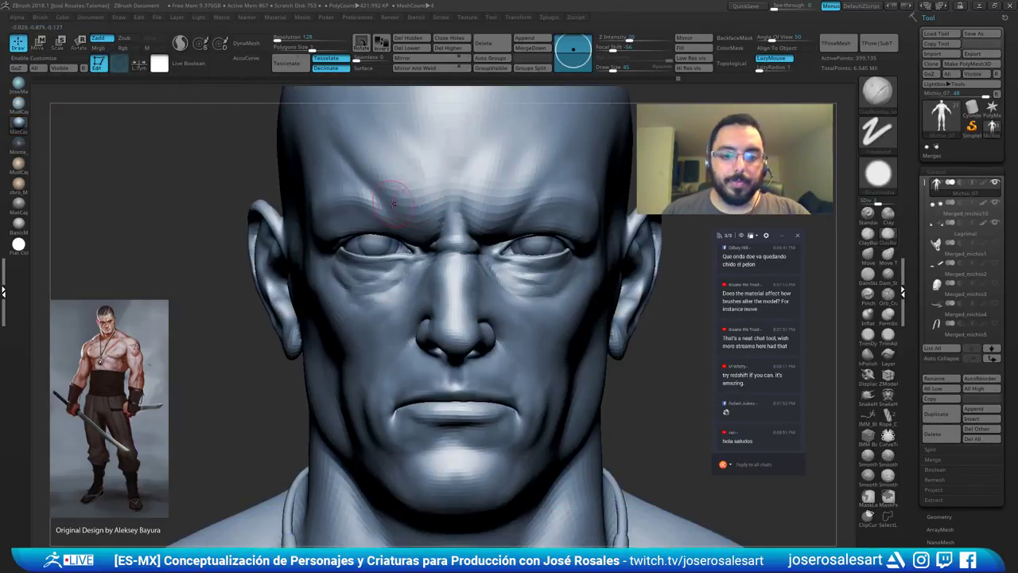
{"action": "left_click", "coordinate": [23, 150]}
{"action": "mouse_move", "coordinate": [347, 200]}
{"action": "right_mouse_down"}
{"action": "mouse_move", "coordinate": [389, 200]}
{"action": "mouse_move", "coordinate": [318, 198]}
{"action": "mouse_move", "coordinate": [345, 199]}
{"action": "right_mouse_up"}
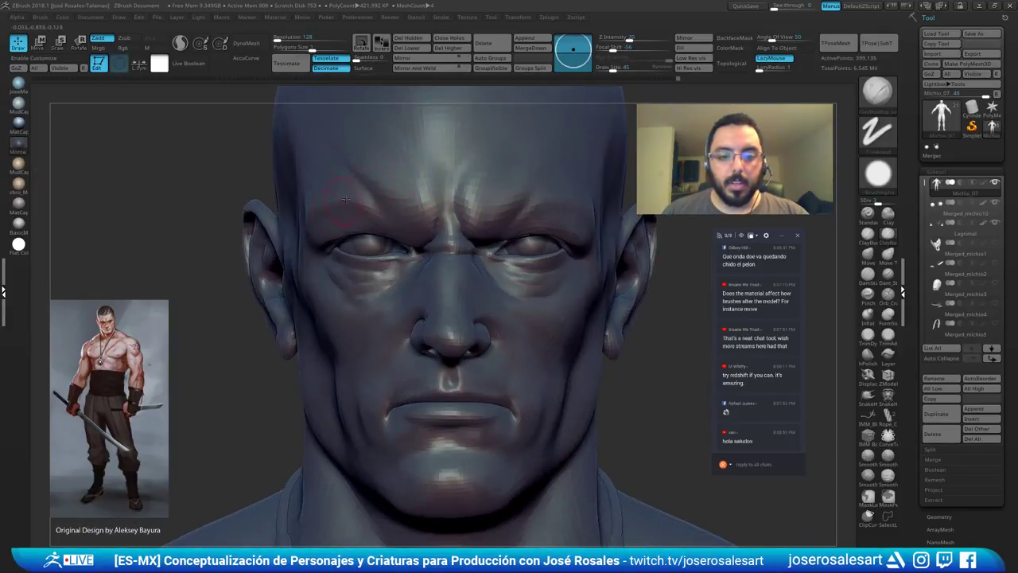
{"action": "left_click", "coordinate": [18, 167]}
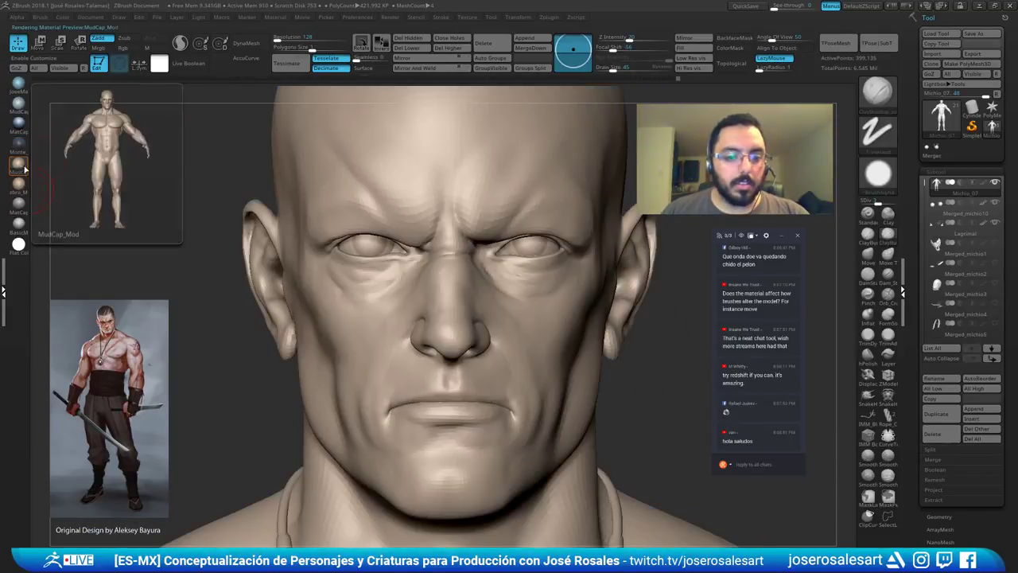
Compare two more materials on the head from several angles and settle on MudCap_Mod_Blu.
{"action": "left_click", "coordinate": [23, 213]}
{"action": "right_click_drag", "start_coordinate": [519, 198], "coordinate": [534, 211]}
{"action": "right_click_drag", "start_coordinate": [334, 214], "coordinate": [358, 215], "text": "shift"}
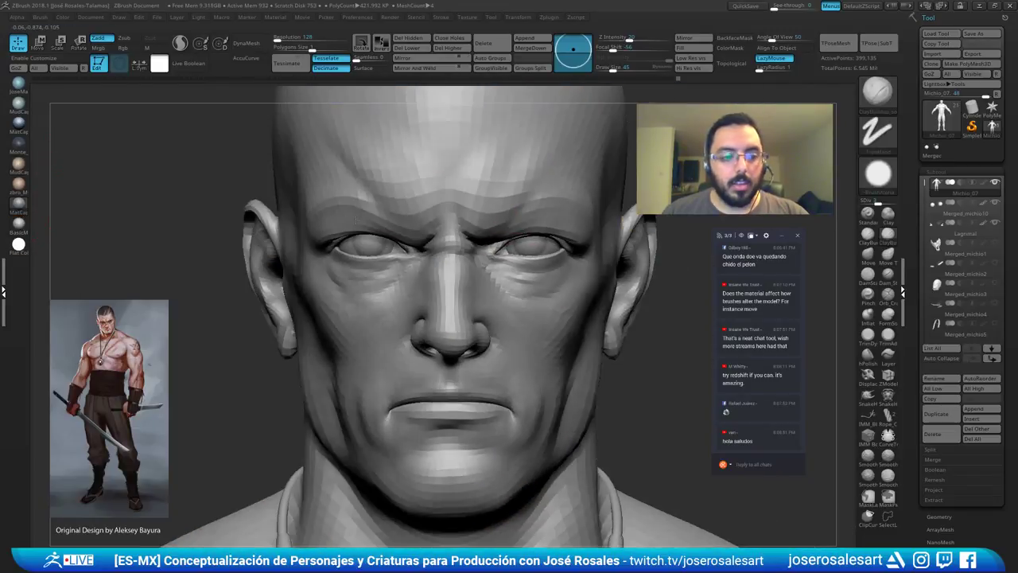
{"action": "left_click", "coordinate": [23, 227]}
{"action": "right_click_drag", "start_coordinate": [454, 195], "coordinate": [427, 165], "text": "ctrl"}
{"action": "right_click_drag", "start_coordinate": [427, 166], "coordinate": [449, 180]}
{"action": "right_click_drag", "start_coordinate": [380, 184], "coordinate": [253, 151]}
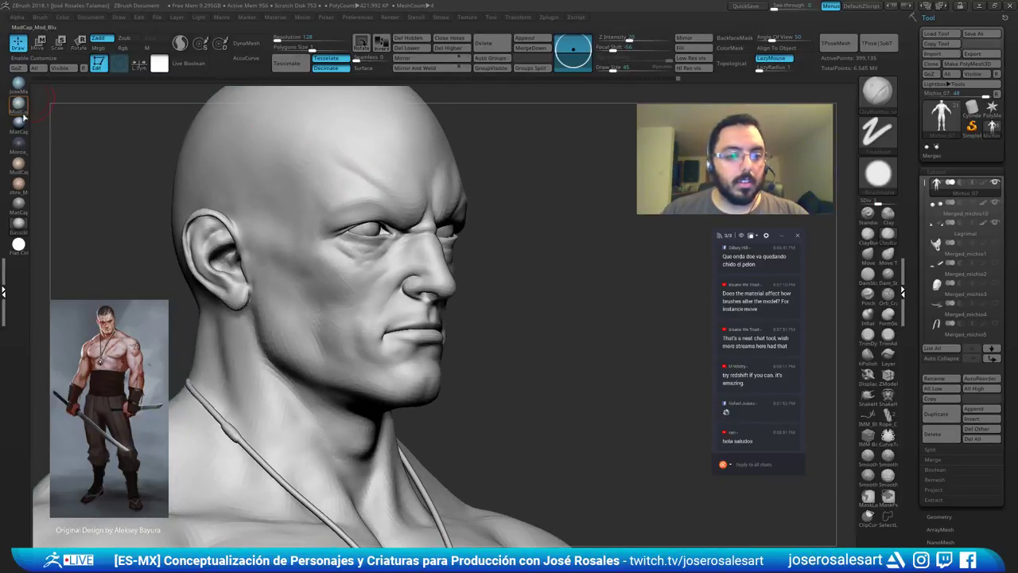
{"action": "left_click", "coordinate": [23, 112]}
{"action": "right_click_drag", "start_coordinate": [477, 159], "coordinate": [421, 163]}
{"action": "right_click_drag", "start_coordinate": [453, 127], "coordinate": [486, 167], "text": "ctrl"}
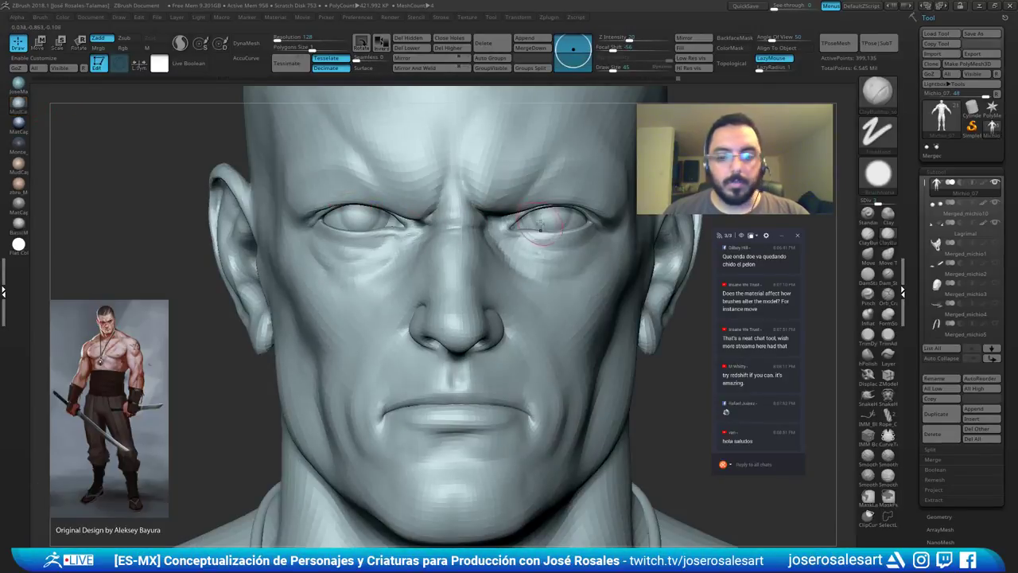
{"action": "right_click_drag", "start_coordinate": [537, 229], "coordinate": [516, 181]}
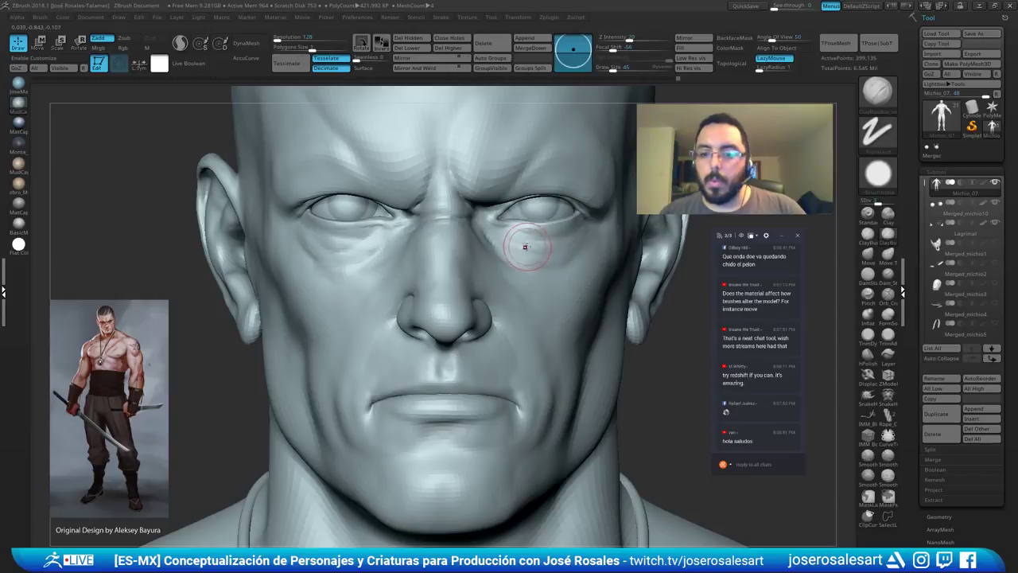
Choose the DamStandard brush and carve a horizontal crease across the nose bridge between the eyes.
{"action": "right_click_drag", "start_coordinate": [443, 241], "coordinate": [415, 272], "text": "ctrl"}
{"action": "key", "text": "b"}
{"action": "key", "text": "d"}
{"action": "key", "text": "s"}
{"action": "left_click_drag", "start_coordinate": [393, 229], "coordinate": [406, 234]}
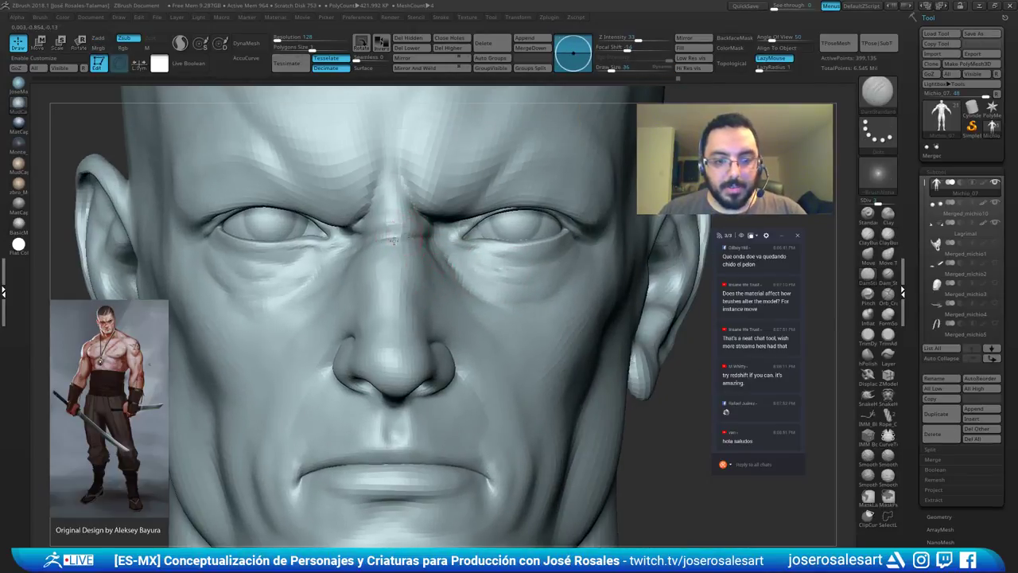
{"action": "right_click_drag", "start_coordinate": [406, 234], "coordinate": [453, 231]}
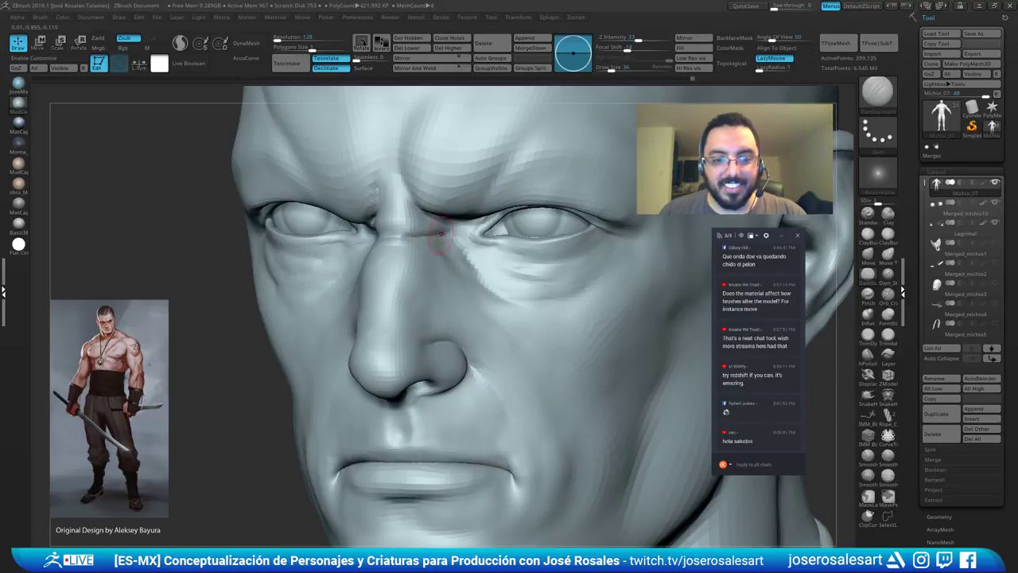
{"action": "right_click_drag", "start_coordinate": [400, 228], "coordinate": [399, 233]}
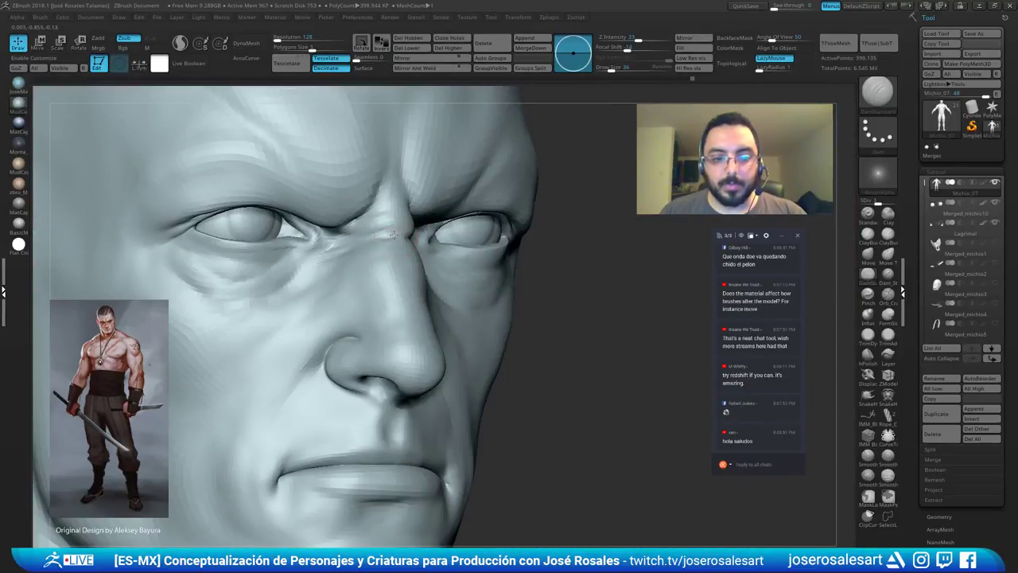
{"action": "right_click_drag", "start_coordinate": [336, 239], "coordinate": [469, 180]}
{"action": "mouse_move", "coordinate": [366, 226]}
{"action": "right_mouse_down"}
{"action": "mouse_move", "coordinate": [341, 228]}
{"action": "mouse_move", "coordinate": [357, 237]}
{"action": "mouse_move", "coordinate": [319, 248]}
{"action": "right_mouse_up"}
Switch to ClayBuildup and refine the form between the inner eye corner, the eye bag and the nose.
{"action": "key", "text": "b"}
{"action": "key", "text": "c"}
{"action": "key", "text": "b"}
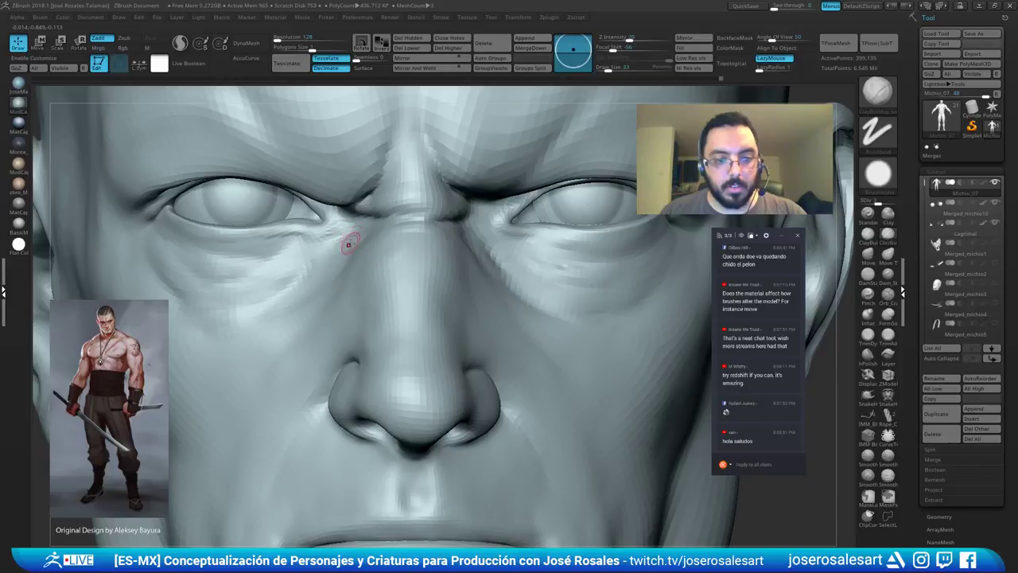
{"action": "right_click_drag", "start_coordinate": [268, 295], "coordinate": [230, 290]}
{"action": "right_click", "coordinate": [230, 289]}
{"action": "mouse_move", "coordinate": [322, 204]}
{"action": "right_mouse_down"}
{"action": "mouse_move", "coordinate": [370, 225]}
{"action": "mouse_move", "coordinate": [291, 258]}
{"action": "mouse_move", "coordinate": [278, 246]}
{"action": "right_mouse_up"}
{"action": "right_click_drag", "start_coordinate": [332, 231], "coordinate": [340, 228], "text": "alt"}
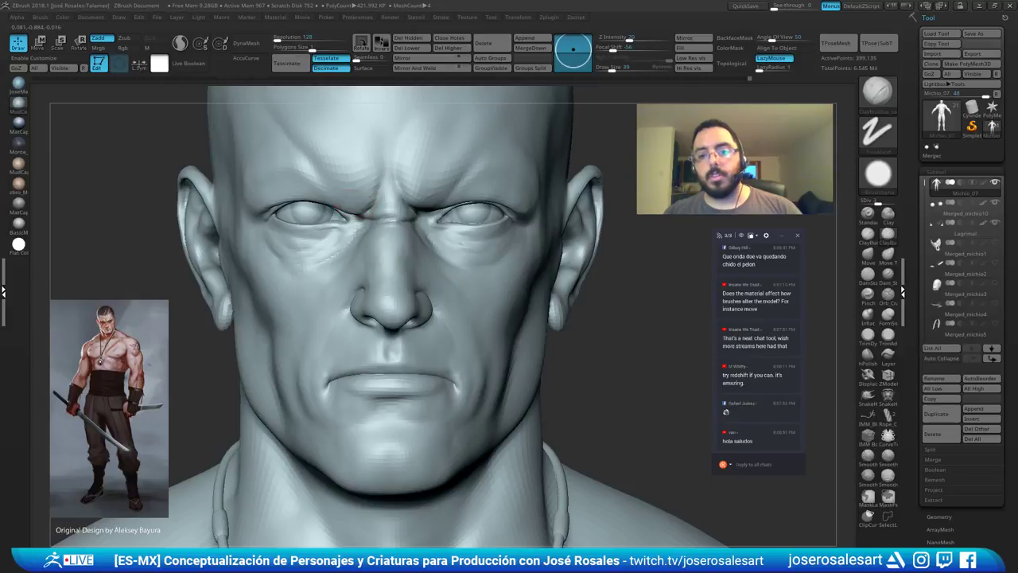
Show the connected channels in the chat window and toggle its compact display.
{"action": "left_click", "coordinate": [753, 235]}
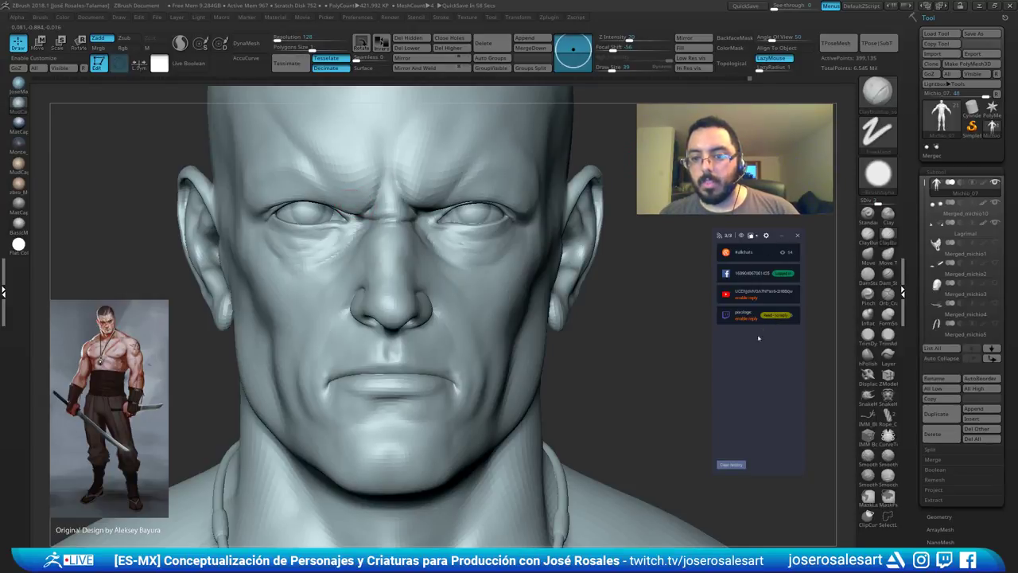
{"action": "left_click", "coordinate": [751, 236]}
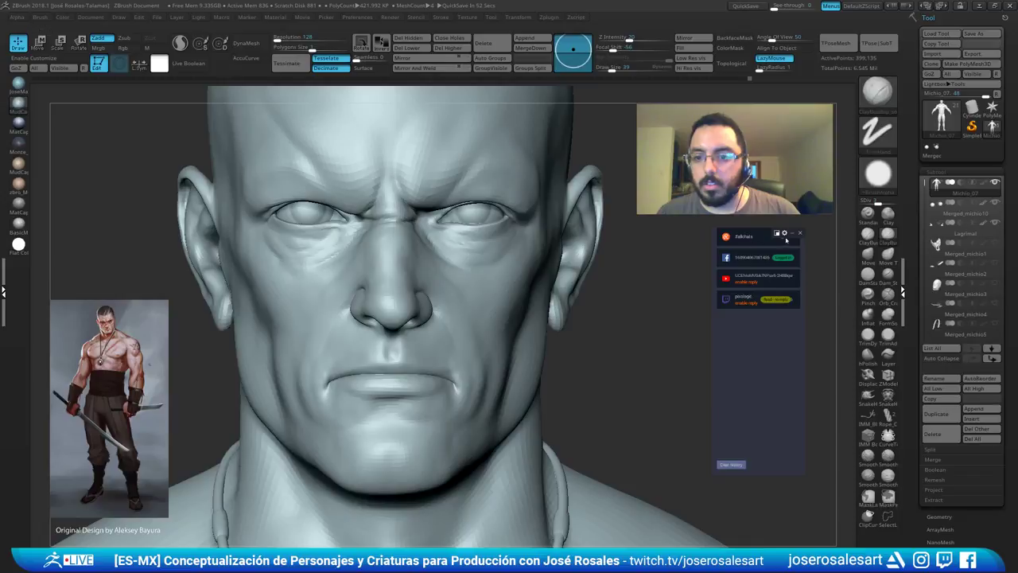
{"action": "left_click", "coordinate": [777, 234]}
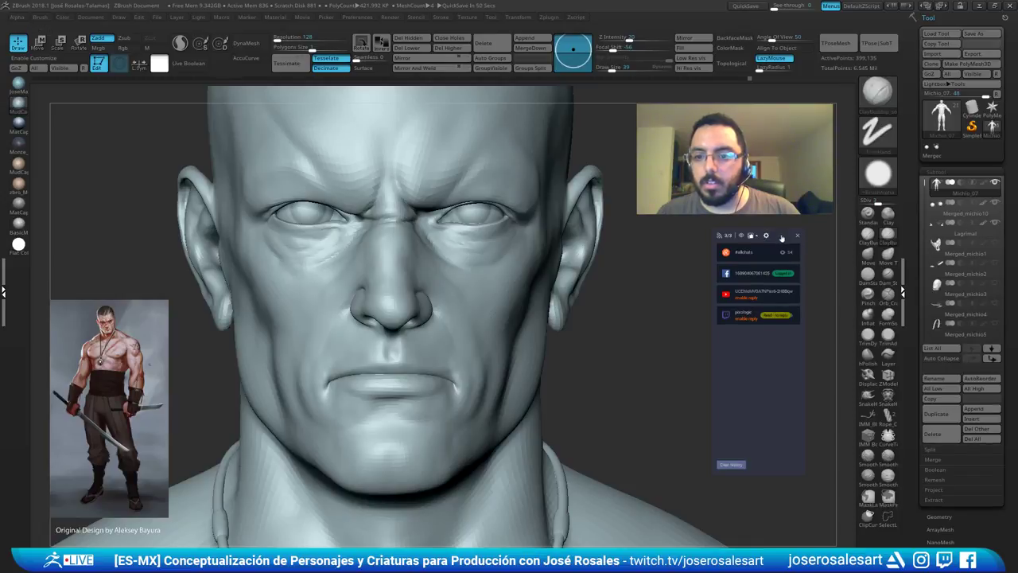
{"action": "left_click", "coordinate": [722, 237]}
{"action": "left_click", "coordinate": [725, 237]}
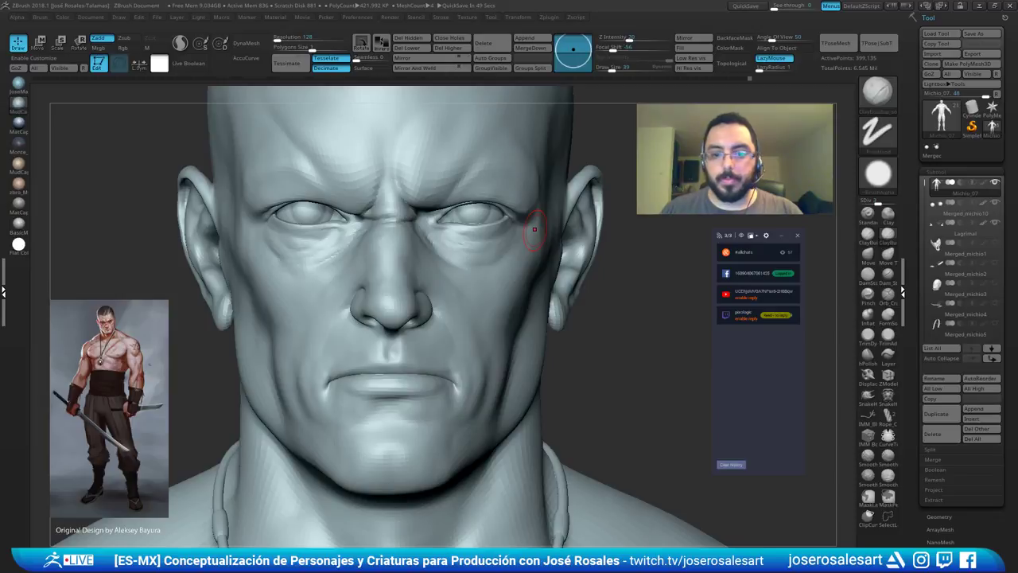
Choose DamStandard with a draw size of 26 and carve wrinkles at the outer corner of the eye.
{"action": "right_click_drag", "start_coordinate": [309, 243], "coordinate": [365, 239], "text": "alt"}
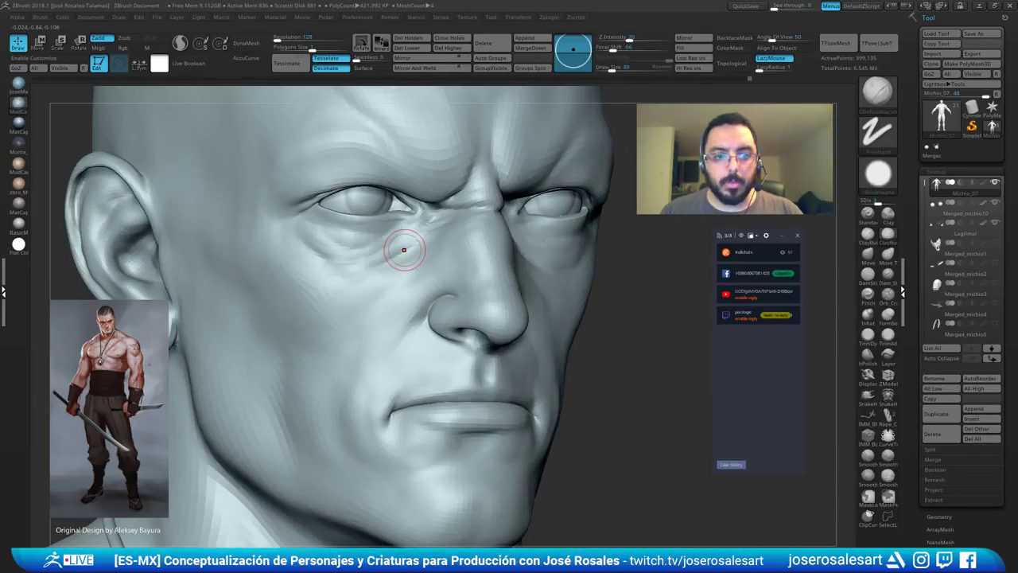
{"action": "mouse_move", "coordinate": [335, 279]}
{"action": "right_mouse_down", "text": "alt"}
{"action": "mouse_move", "coordinate": [352, 280]}
{"action": "mouse_move", "coordinate": [315, 208]}
{"action": "mouse_move", "coordinate": [283, 191]}
{"action": "right_mouse_up", "text": "alt"}
{"action": "key", "text": "b"}
{"action": "key", "text": "d"}
{"action": "key", "text": "s"}
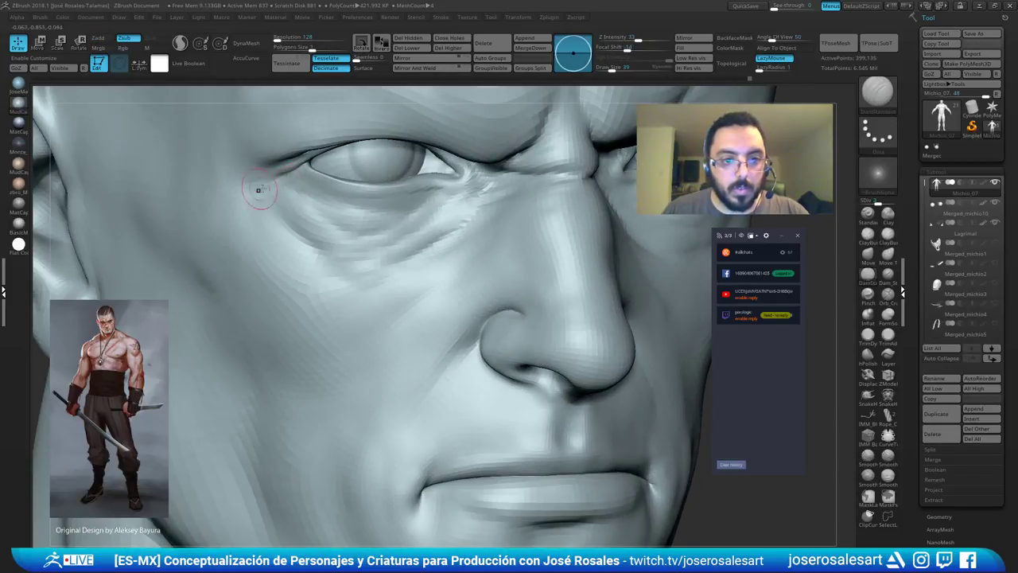
{"action": "key", "text": "["}
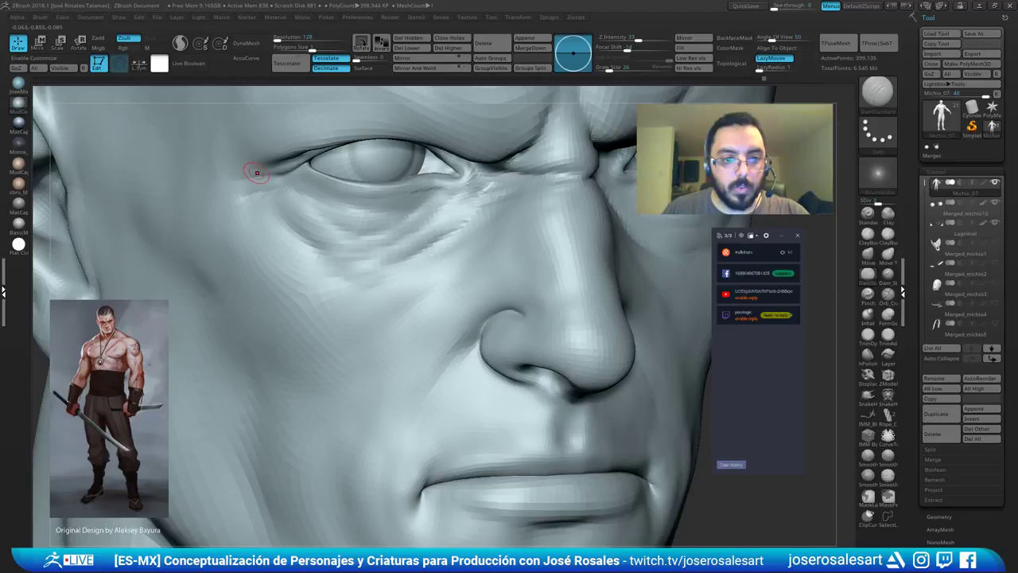
{"action": "mouse_move", "coordinate": [221, 214]}
{"action": "right_mouse_down"}
{"action": "mouse_move", "coordinate": [254, 166]}
{"action": "mouse_move", "coordinate": [247, 189]}
{"action": "mouse_move", "coordinate": [230, 187]}
{"action": "mouse_move", "coordinate": [238, 205]}
{"action": "mouse_move", "coordinate": [262, 206]}
{"action": "mouse_move", "coordinate": [239, 250]}
{"action": "mouse_move", "coordinate": [230, 225]}
{"action": "mouse_move", "coordinate": [284, 242]}
{"action": "right_mouse_up"}
{"action": "left_click_drag", "start_coordinate": [284, 242], "coordinate": [232, 255]}
{"action": "mouse_move", "coordinate": [294, 250]}
{"action": "right_mouse_down"}
{"action": "mouse_move", "coordinate": [247, 249]}
{"action": "mouse_move", "coordinate": [259, 229]}
{"action": "right_mouse_up"}
{"action": "right_click_drag", "start_coordinate": [259, 229], "coordinate": [296, 231]}
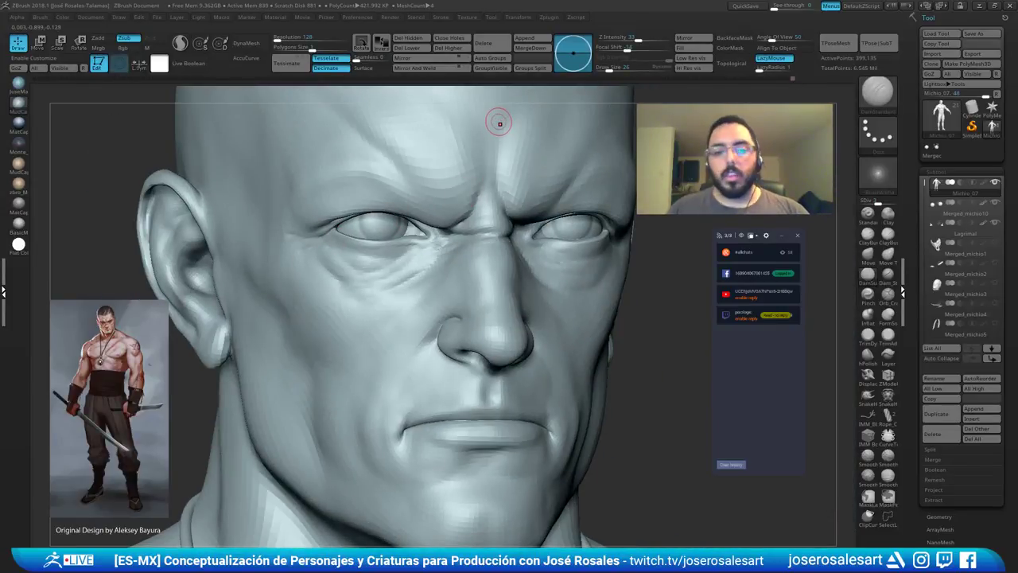
Carve the fold lines along the outer part of the eye bag with DamStandard.
{"action": "right_click_drag", "start_coordinate": [308, 229], "coordinate": [325, 256], "text": "alt"}
{"action": "left_click_drag", "start_coordinate": [322, 258], "coordinate": [276, 280]}
{"action": "right_click_drag", "start_coordinate": [230, 292], "coordinate": [326, 278]}
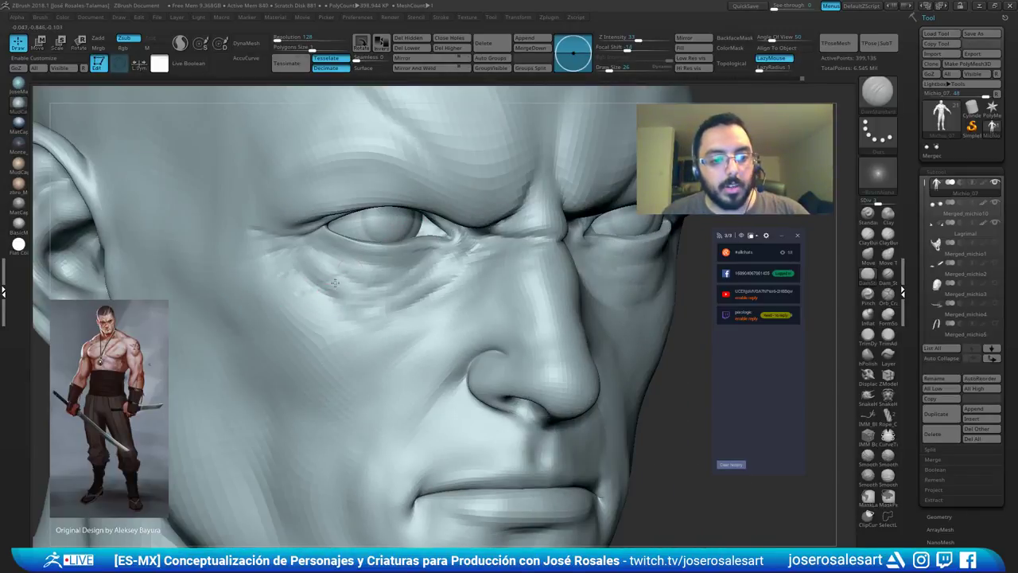
{"action": "mouse_move", "coordinate": [351, 281]}
{"action": "right_mouse_down"}
{"action": "mouse_move", "coordinate": [329, 274]}
{"action": "mouse_move", "coordinate": [338, 263]}
{"action": "right_mouse_up"}
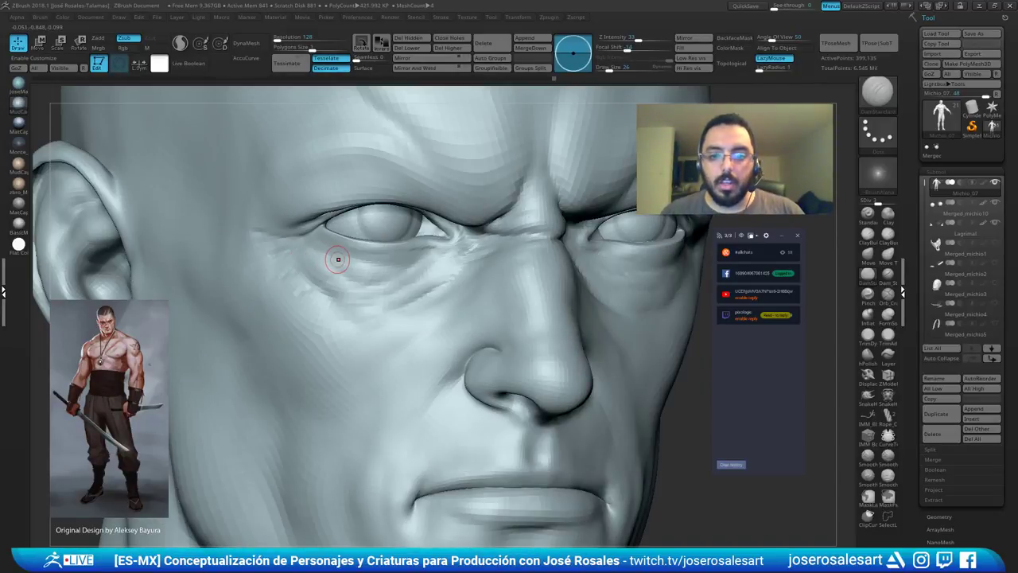
Bring the chat messages back into view in the chat window.
{"action": "left_click", "coordinate": [754, 238]}
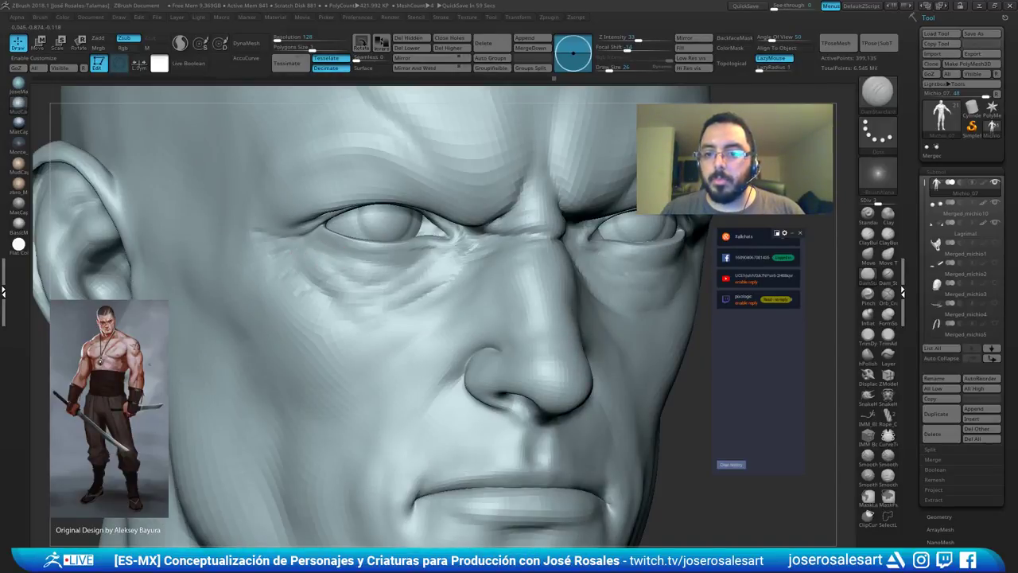
{"action": "left_click", "coordinate": [777, 234]}
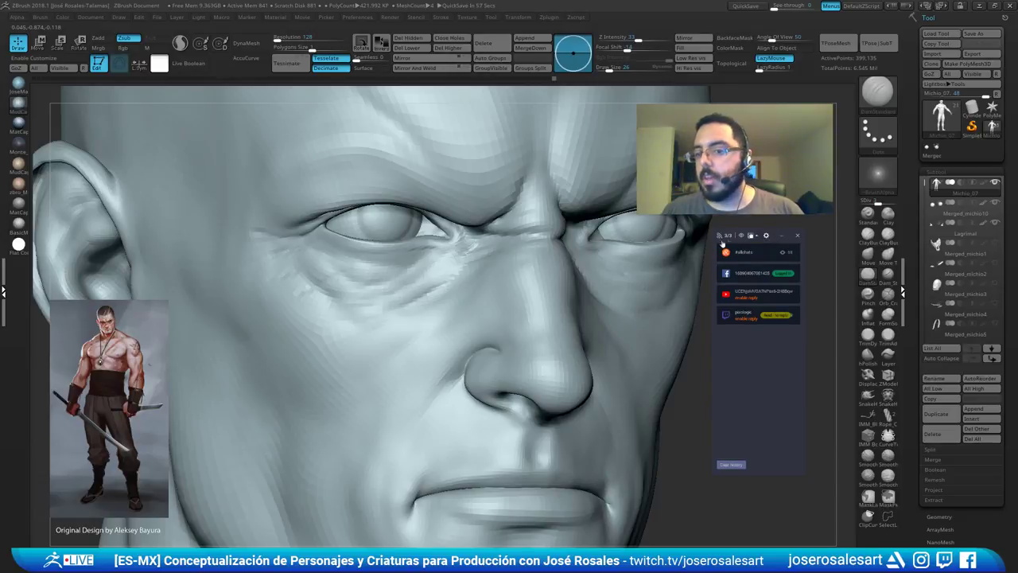
{"action": "left_click", "coordinate": [739, 253]}
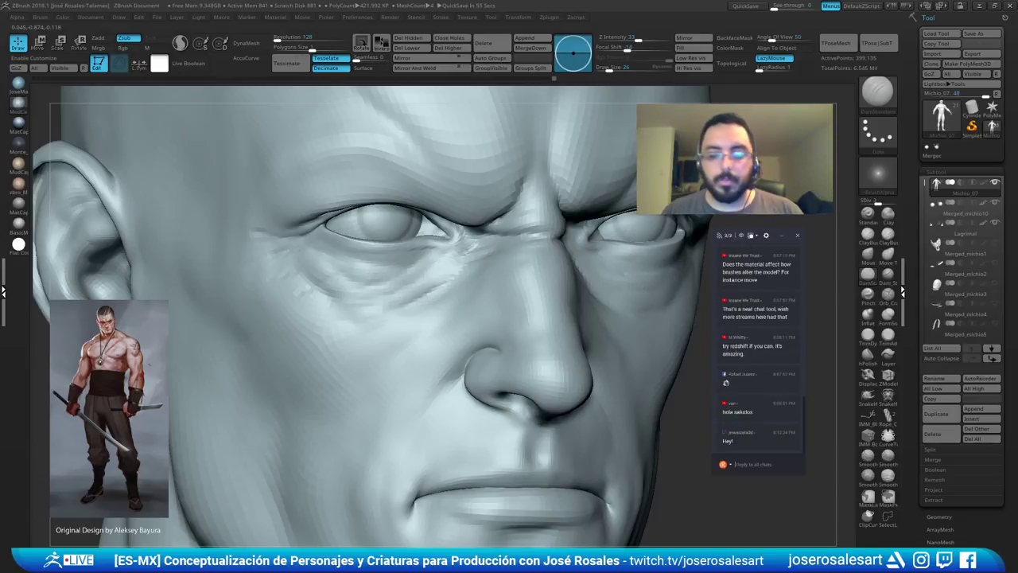
Refine the wrinkles under the eye and build up the skin around the outer eye corner with ClayBuildup.
{"action": "right_click_drag", "start_coordinate": [446, 274], "coordinate": [365, 263]}
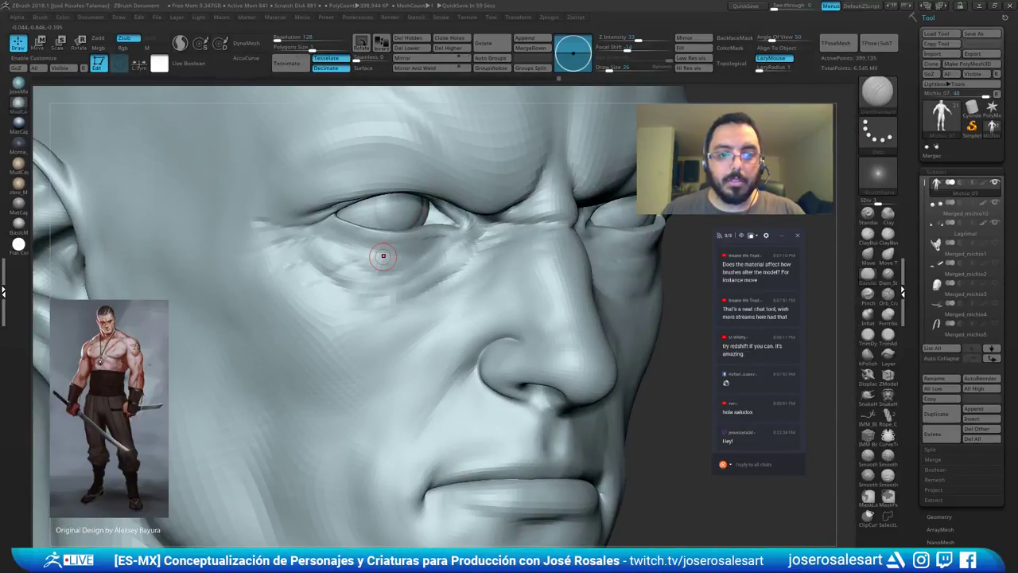
{"action": "right_click_drag", "start_coordinate": [399, 286], "coordinate": [384, 252]}
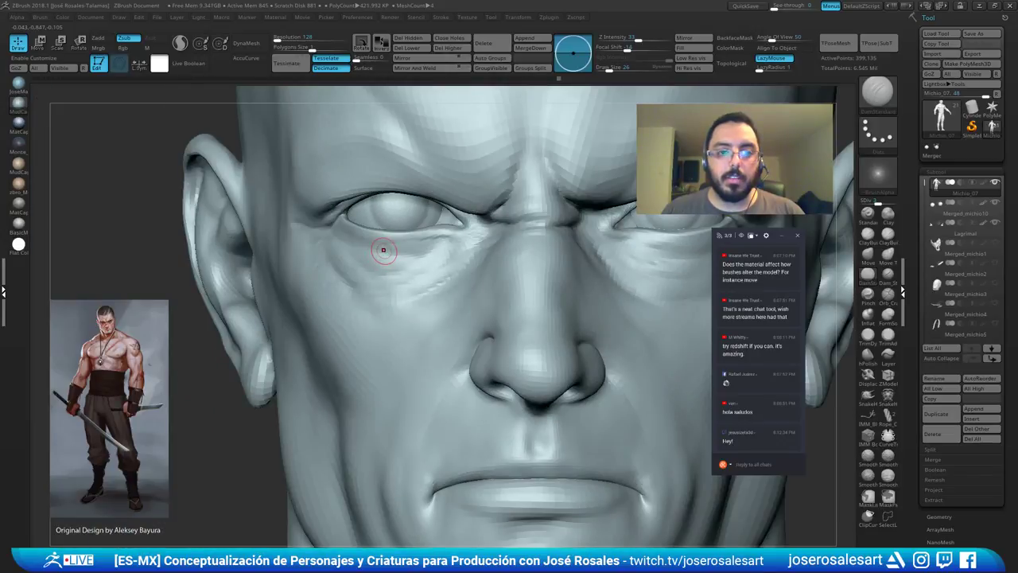
{"action": "mouse_move", "coordinate": [297, 202]}
{"action": "right_mouse_down"}
{"action": "mouse_move", "coordinate": [342, 208]}
{"action": "mouse_move", "coordinate": [293, 204]}
{"action": "right_mouse_up"}
{"action": "key", "text": "b"}
{"action": "key", "text": "c"}
{"action": "key", "text": "b"}
{"action": "left_click_drag", "start_coordinate": [293, 204], "coordinate": [337, 207]}
{"action": "right_click_drag", "start_coordinate": [336, 207], "coordinate": [320, 211]}
{"action": "mouse_move", "coordinate": [339, 209]}
{"action": "left_mouse_down"}
{"action": "mouse_move", "coordinate": [290, 212]}
{"action": "mouse_move", "coordinate": [310, 208]}
{"action": "left_mouse_up"}
{"action": "mouse_move", "coordinate": [328, 196]}
{"action": "right_mouse_down"}
{"action": "mouse_move", "coordinate": [324, 205]}
{"action": "mouse_move", "coordinate": [336, 200]}
{"action": "right_mouse_up"}
{"action": "left_click_drag", "start_coordinate": [341, 188], "coordinate": [350, 192]}
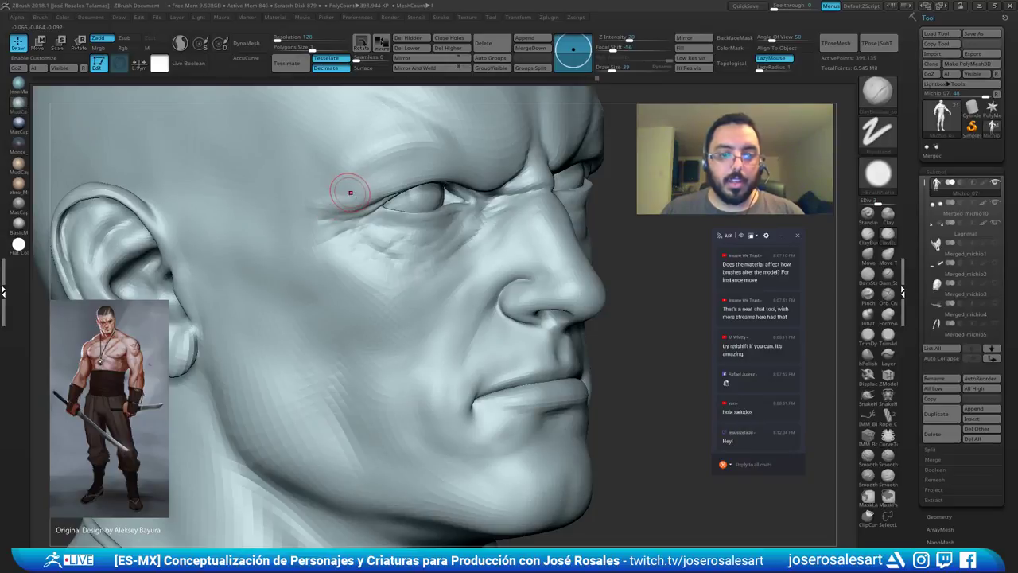
Build up the lower edge of the eye bag where it meets the cheek.
{"action": "right_click_drag", "start_coordinate": [407, 166], "coordinate": [437, 248]}
{"action": "left_click_drag", "start_coordinate": [467, 245], "coordinate": [439, 262]}
{"action": "mouse_move", "coordinate": [439, 262]}
{"action": "right_mouse_down"}
{"action": "mouse_move", "coordinate": [459, 239]}
{"action": "mouse_move", "coordinate": [439, 256]}
{"action": "mouse_move", "coordinate": [391, 214]}
{"action": "mouse_move", "coordinate": [460, 214]}
{"action": "mouse_move", "coordinate": [443, 223]}
{"action": "mouse_move", "coordinate": [503, 202]}
{"action": "right_mouse_up"}
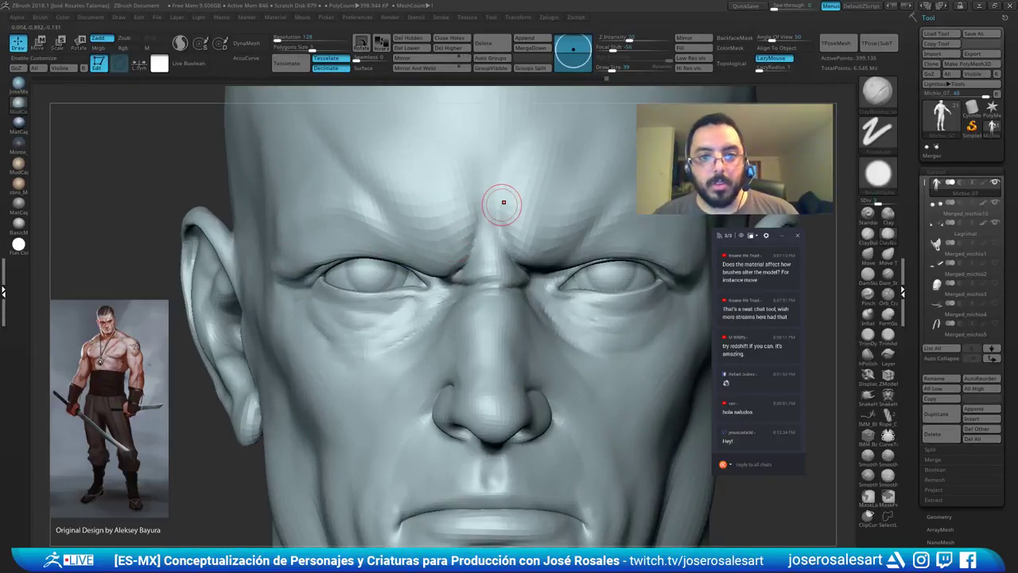
Choose DamStandard and carve a vertical frown line above the inner end of the eyebrow.
{"action": "key", "text": "b"}
{"action": "key", "text": "d"}
{"action": "key", "text": "s"}
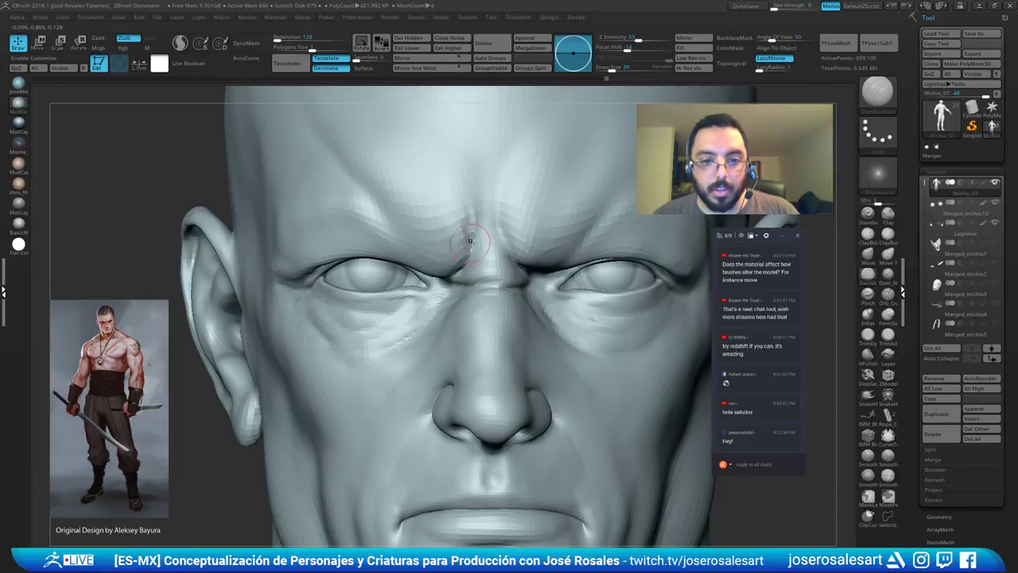
Switch to ClayBuildup, build up the skin between the eyebrows and smooth it down toward the nose bridge.
{"action": "key", "text": "b"}
{"action": "key", "text": "c"}
{"action": "key", "text": "b"}
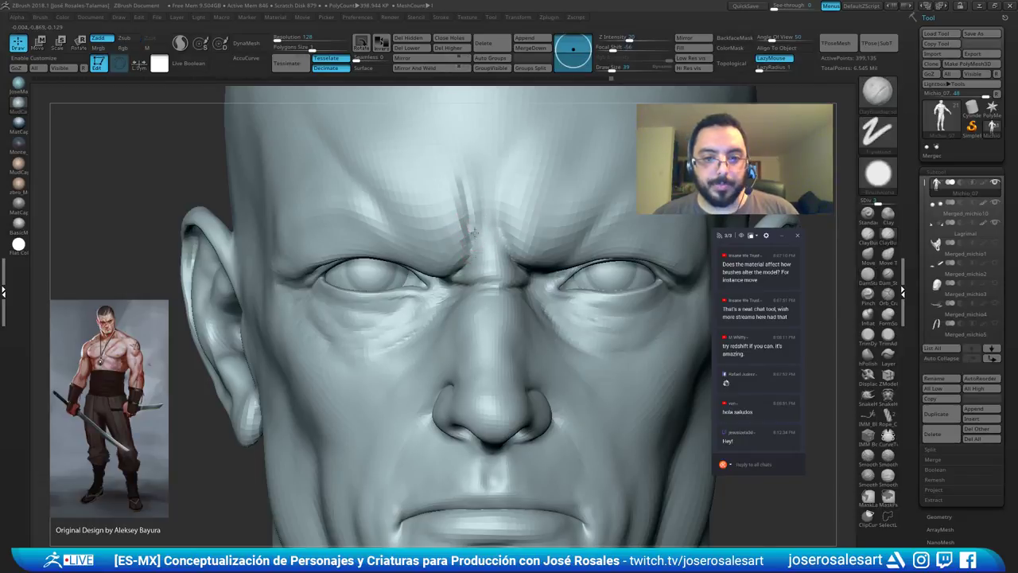
{"action": "left_click_drag", "start_coordinate": [478, 237], "coordinate": [485, 226]}
{"action": "right_click_drag", "start_coordinate": [487, 226], "coordinate": [515, 237]}
{"action": "right_click_drag", "start_coordinate": [516, 237], "coordinate": [483, 223], "text": "ctrl"}
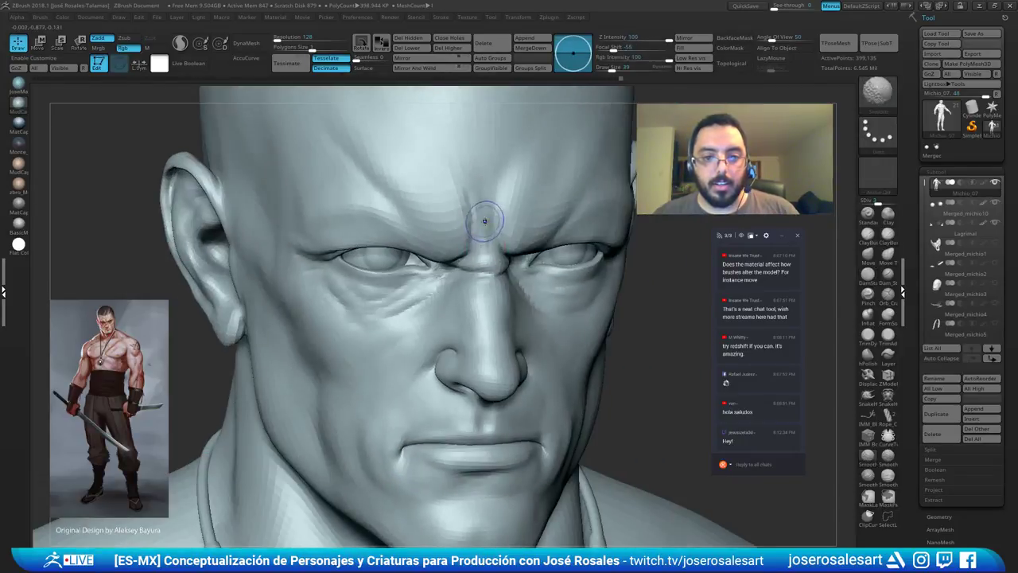
{"action": "left_click_drag", "start_coordinate": [480, 228], "coordinate": [483, 253], "text": "shift"}
Recarve the vertical frown creases between the eyebrows with DamStandard and smooth their upper part.
{"action": "mouse_move", "coordinate": [483, 253]}
{"action": "right_mouse_down"}
{"action": "mouse_move", "coordinate": [452, 244]}
{"action": "mouse_move", "coordinate": [467, 260]}
{"action": "right_mouse_up"}
{"action": "key", "text": "b"}
{"action": "key", "text": "d"}
{"action": "key", "text": "s"}
{"action": "left_click_drag", "start_coordinate": [473, 191], "coordinate": [475, 242]}
{"action": "right_click_drag", "start_coordinate": [469, 184], "coordinate": [455, 191], "text": "ctrl"}
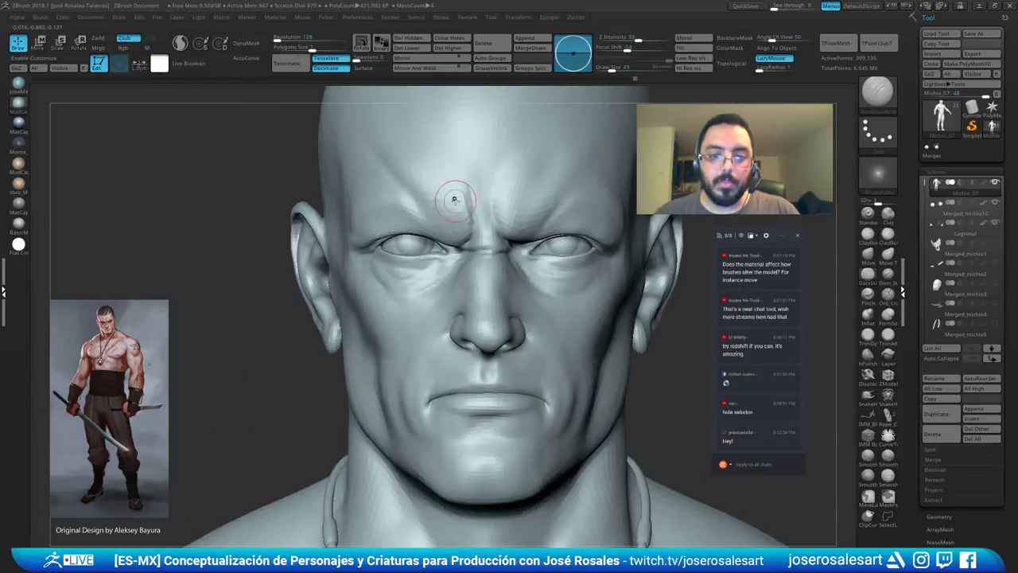
{"action": "left_click_drag", "start_coordinate": [466, 188], "coordinate": [475, 213], "text": "shift"}
{"action": "mouse_move", "coordinate": [456, 196]}
{"action": "right_mouse_down", "text": "ctrl"}
{"action": "mouse_move", "coordinate": [451, 159]}
{"action": "mouse_move", "coordinate": [516, 151]}
{"action": "right_mouse_up", "text": "ctrl"}
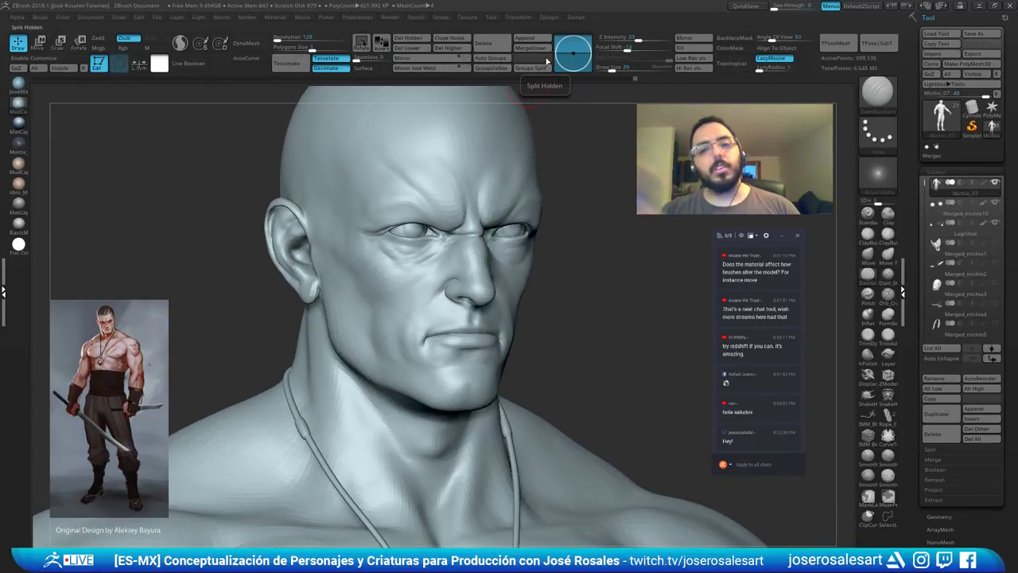
{"action": "right_click_drag", "start_coordinate": [424, 209], "coordinate": [442, 217], "text": "shift"}
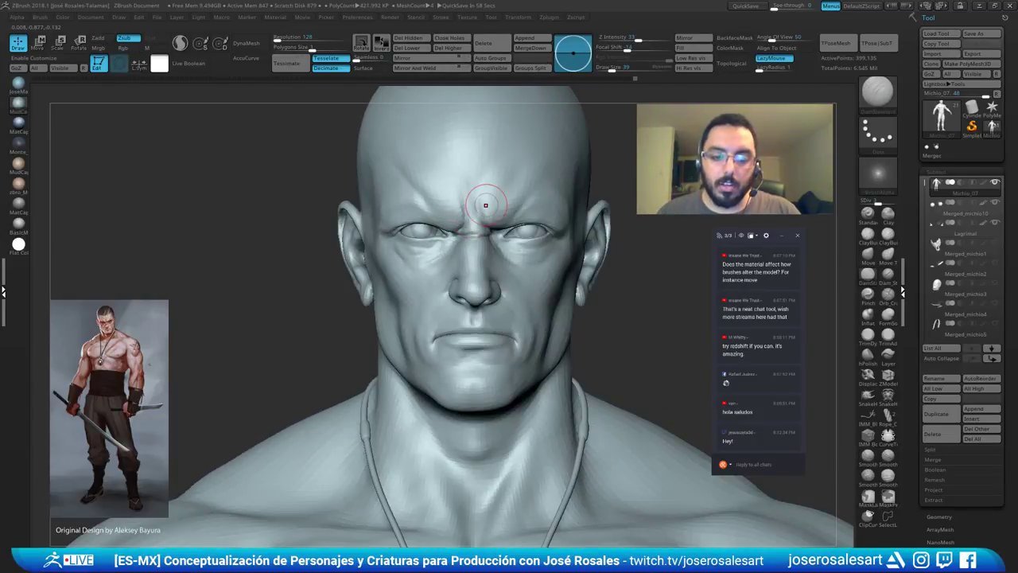
Carve the creases below the eye bag, from the side of the nose out to the cheek.
{"action": "right_click_drag", "start_coordinate": [397, 280], "coordinate": [433, 287], "text": "ctrl"}
{"action": "right_click_drag", "start_coordinate": [466, 255], "coordinate": [487, 258]}
{"action": "left_click_drag", "start_coordinate": [462, 249], "coordinate": [449, 256]}
{"action": "left_click_drag", "start_coordinate": [486, 228], "coordinate": [436, 261]}
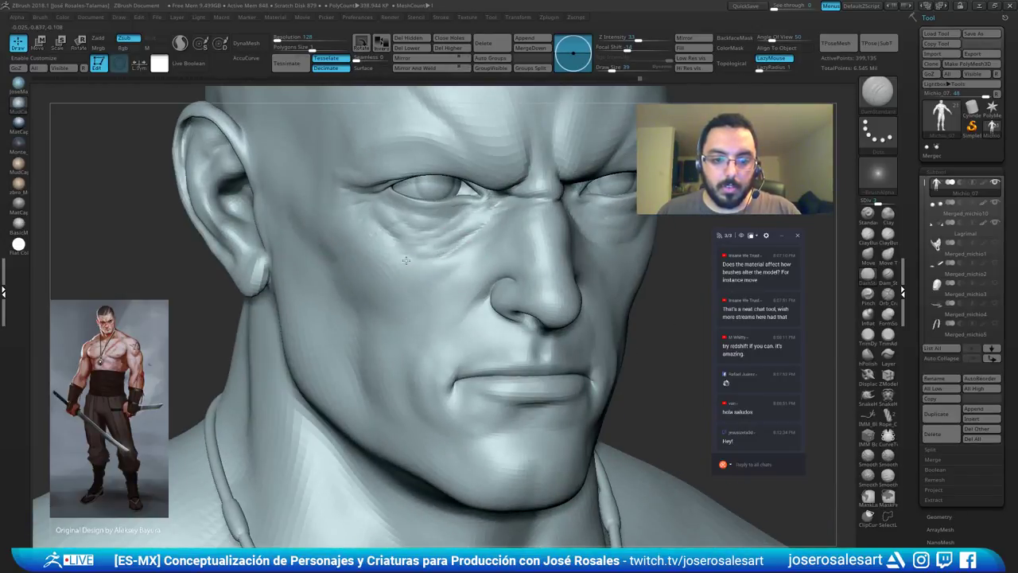
Smooth the cheek beside the nasolabial fold, between the nose wing and the corner of the mouth.
{"action": "right_click_drag", "start_coordinate": [420, 257], "coordinate": [462, 225], "text": "shift"}
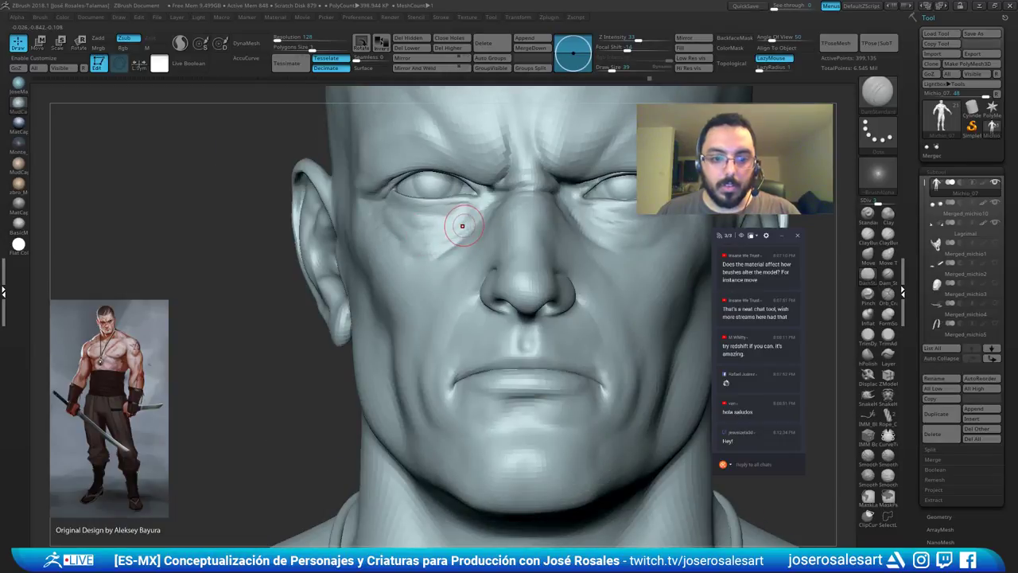
{"action": "mouse_move", "coordinate": [432, 307]}
{"action": "right_mouse_down"}
{"action": "mouse_move", "coordinate": [461, 318]}
{"action": "mouse_move", "coordinate": [466, 289]}
{"action": "mouse_move", "coordinate": [466, 319]}
{"action": "right_mouse_up"}
{"action": "mouse_move", "coordinate": [426, 349]}
{"action": "right_mouse_down"}
{"action": "mouse_move", "coordinate": [406, 345]}
{"action": "mouse_move", "coordinate": [455, 328]}
{"action": "mouse_move", "coordinate": [418, 365]}
{"action": "mouse_move", "coordinate": [396, 358]}
{"action": "mouse_move", "coordinate": [405, 334]}
{"action": "mouse_move", "coordinate": [445, 308]}
{"action": "right_mouse_up"}
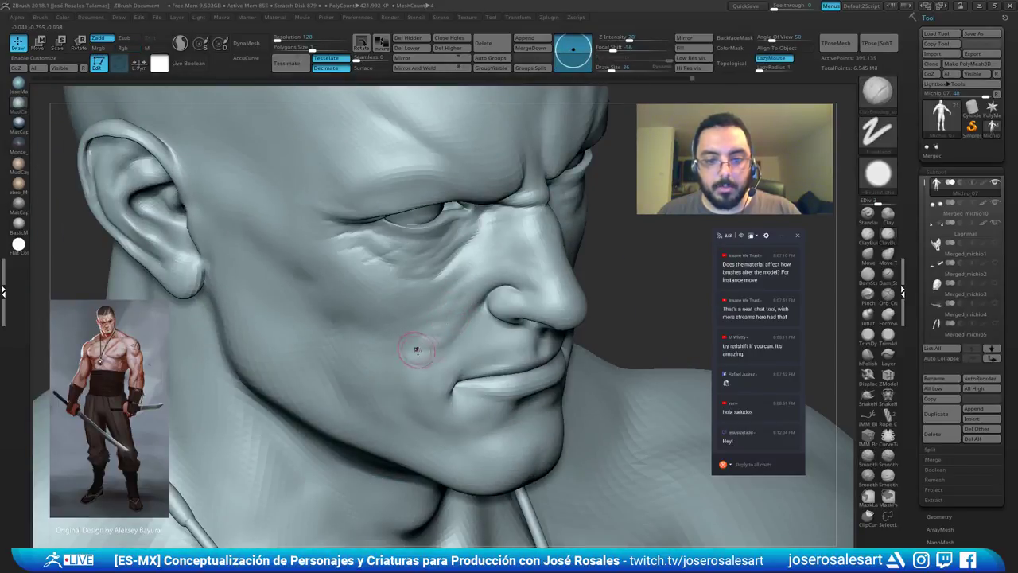
{"action": "left_click_drag", "start_coordinate": [436, 344], "coordinate": [419, 352], "text": "shift"}
{"action": "mouse_move", "coordinate": [406, 321]}
{"action": "right_mouse_down"}
{"action": "mouse_move", "coordinate": [437, 328]}
{"action": "mouse_move", "coordinate": [410, 325]}
{"action": "mouse_move", "coordinate": [402, 278]}
{"action": "mouse_move", "coordinate": [407, 317]}
{"action": "right_mouse_up"}
{"action": "right_click_drag", "start_coordinate": [330, 312], "coordinate": [376, 318]}
Build up the lower cheek with a larger ClayBuildup brush and smooth the added volume.
{"action": "key", "text": "]"}
{"action": "key", "text": "]"}
{"action": "left_click_drag", "start_coordinate": [378, 347], "coordinate": [391, 382]}
{"action": "right_click_drag", "start_coordinate": [391, 384], "coordinate": [391, 362], "text": "ctrl"}
{"action": "mouse_move", "coordinate": [410, 362]}
{"action": "right_mouse_down"}
{"action": "mouse_move", "coordinate": [374, 361]}
{"action": "mouse_move", "coordinate": [401, 361]}
{"action": "mouse_move", "coordinate": [383, 364]}
{"action": "right_mouse_up"}
{"action": "mouse_move", "coordinate": [381, 346]}
{"action": "left_mouse_down", "text": "shift"}
{"action": "mouse_move", "coordinate": [382, 310]}
{"action": "mouse_move", "coordinate": [389, 352]}
{"action": "left_mouse_up", "text": "shift"}
{"action": "right_click_drag", "start_coordinate": [390, 356], "coordinate": [418, 353]}
{"action": "mouse_move", "coordinate": [516, 296]}
{"action": "right_mouse_down"}
{"action": "mouse_move", "coordinate": [374, 292]}
{"action": "mouse_move", "coordinate": [400, 295]}
{"action": "mouse_move", "coordinate": [397, 304]}
{"action": "right_mouse_up"}
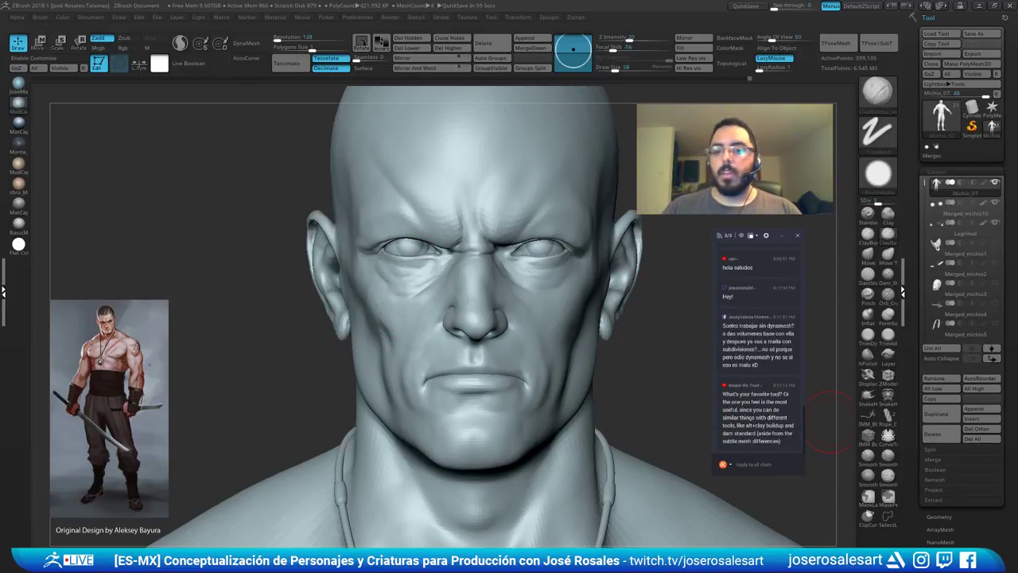
{"action": "right_click_drag", "start_coordinate": [829, 421], "coordinate": [844, 423]}
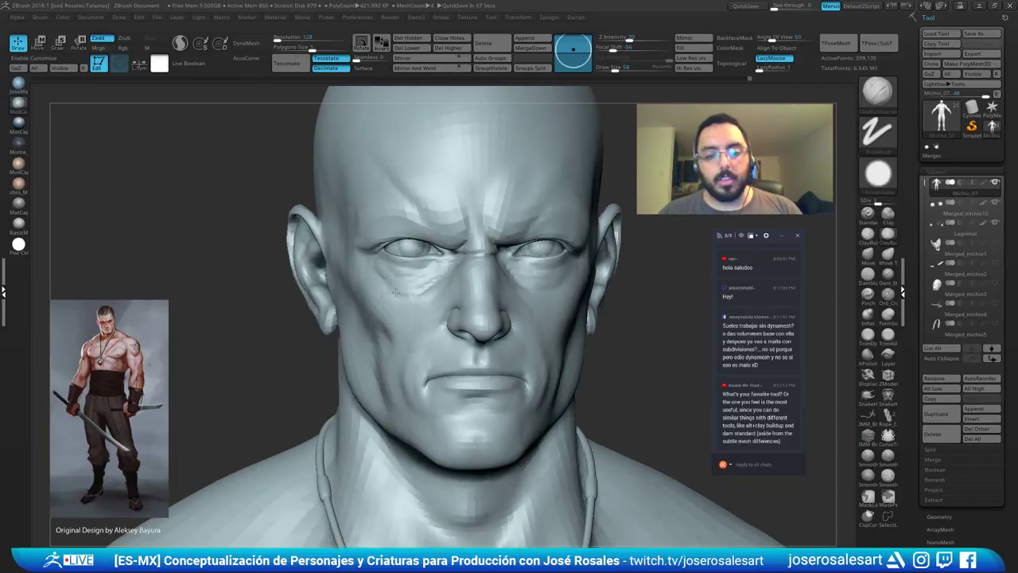
Examine the head's wireframe and polygroups at the lowest and highest subdivision levels, then hide the wireframe.
{"action": "right_click_drag", "start_coordinate": [402, 242], "coordinate": [413, 261], "text": "ctrl"}
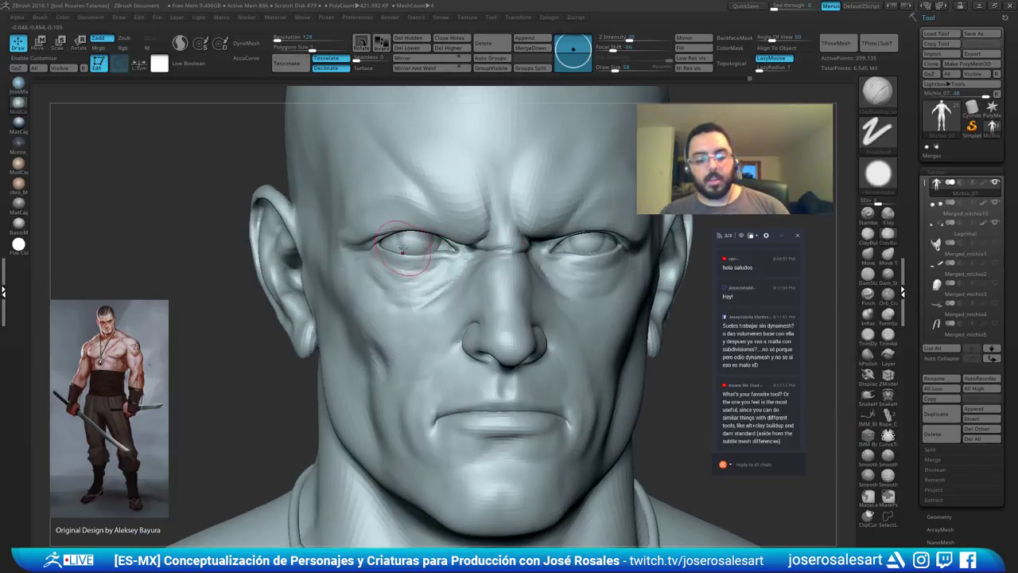
{"action": "key", "text": "shift"}
{"action": "key", "text": "shift+f"}
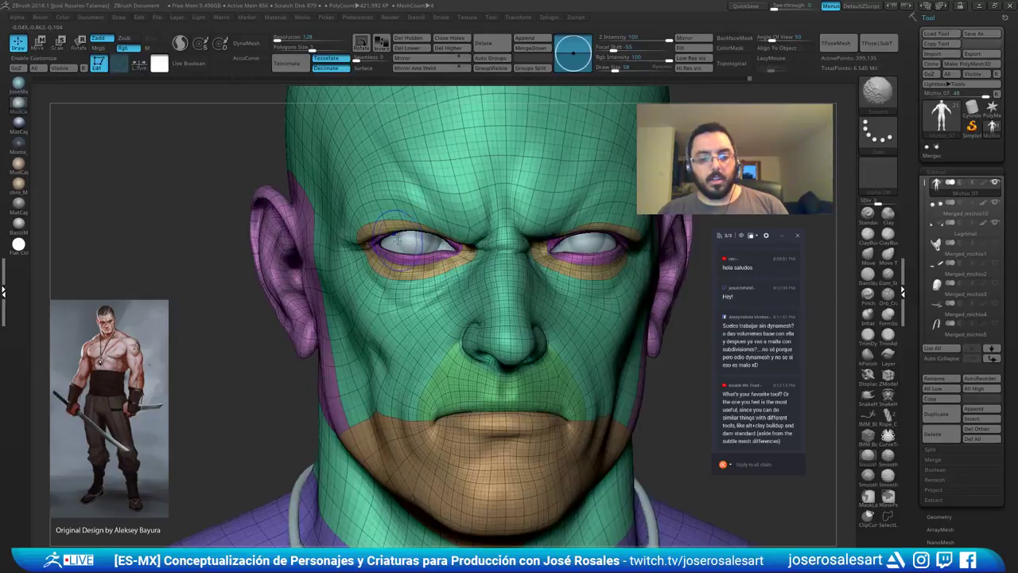
{"action": "key", "text": "shift+d"}
{"action": "key", "text": "shift+d"}
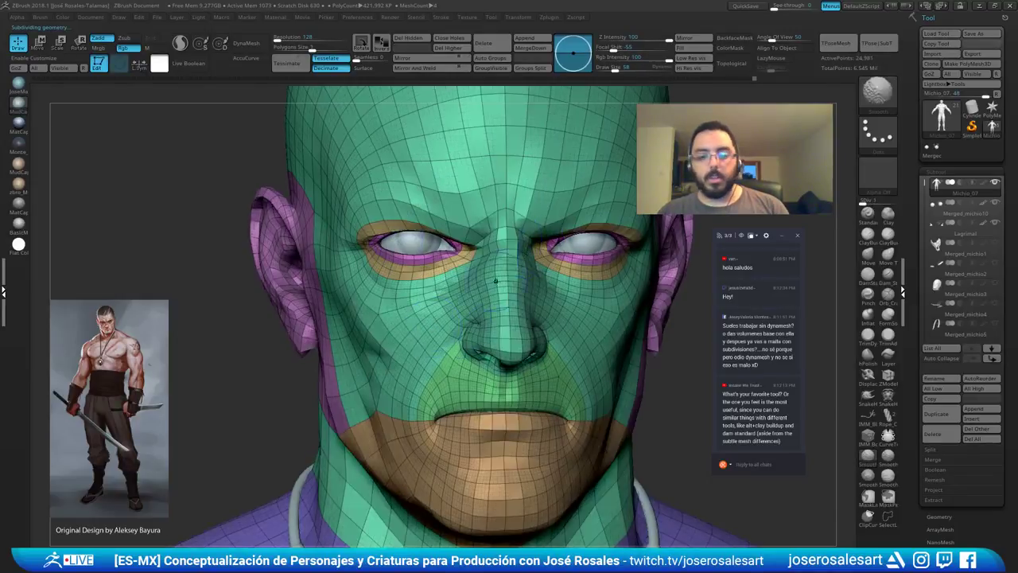
{"action": "right_click_drag", "start_coordinate": [485, 274], "coordinate": [466, 203]}
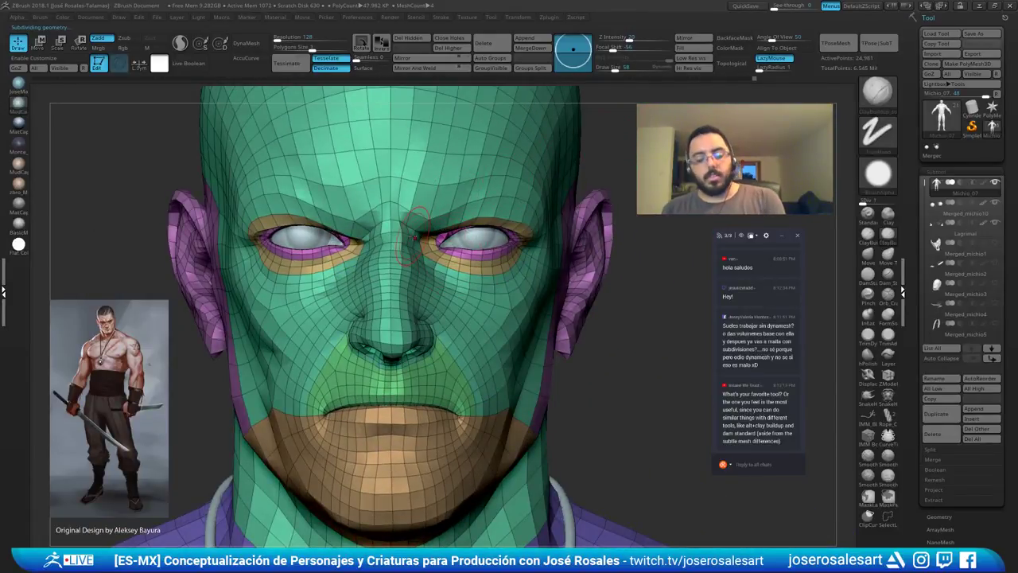
{"action": "key", "text": "d"}
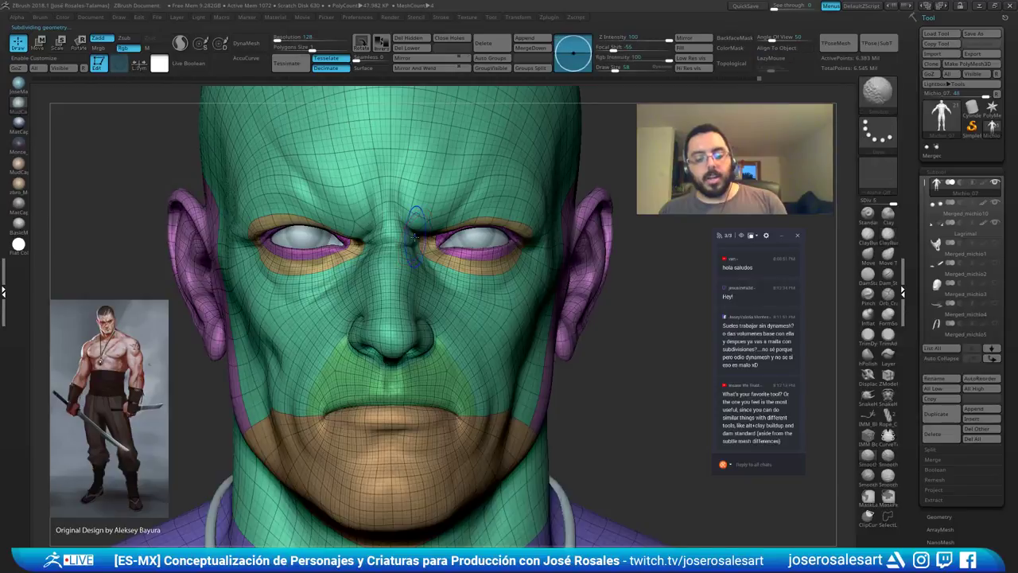
{"action": "key", "text": "shift+f"}
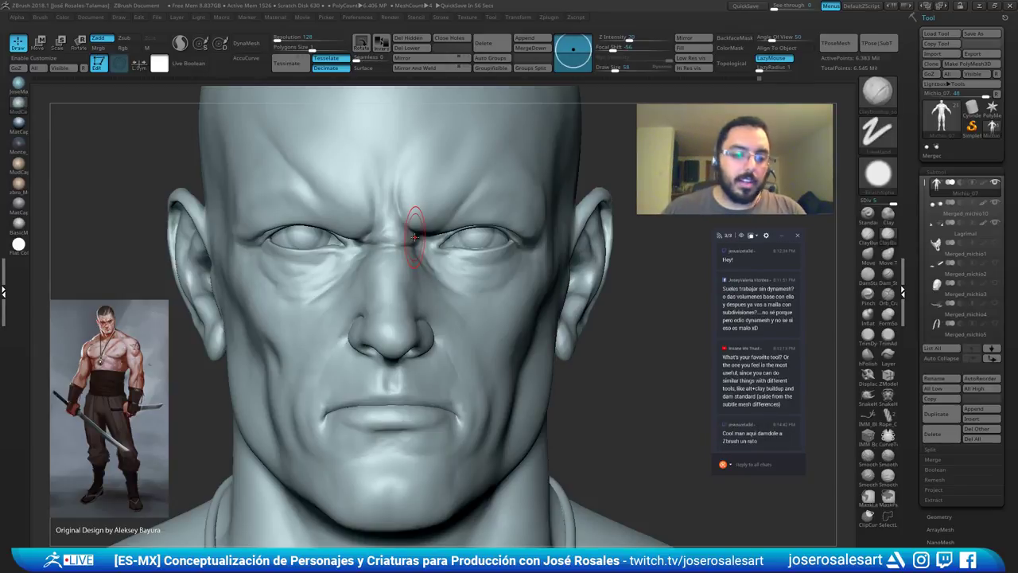
Drop the mesh two subdivision levels and refine the outer part of the eye bag with ClayBuildup.
{"action": "right_click_drag", "start_coordinate": [318, 278], "coordinate": [377, 275]}
{"action": "right_click_drag", "start_coordinate": [319, 239], "coordinate": [294, 287], "text": "ctrl"}
{"action": "key", "text": "shift+d"}
{"action": "key", "text": "shift+d"}
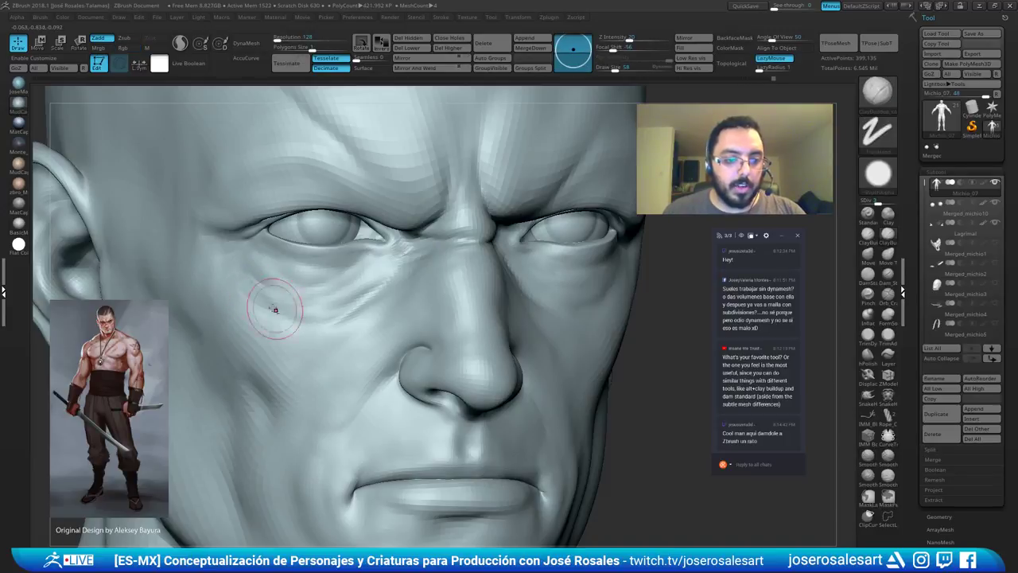
{"action": "mouse_move", "coordinate": [284, 293]}
{"action": "left_mouse_down"}
{"action": "mouse_move", "coordinate": [270, 281]}
{"action": "mouse_move", "coordinate": [277, 291]}
{"action": "left_mouse_up"}
{"action": "key", "text": "s"}
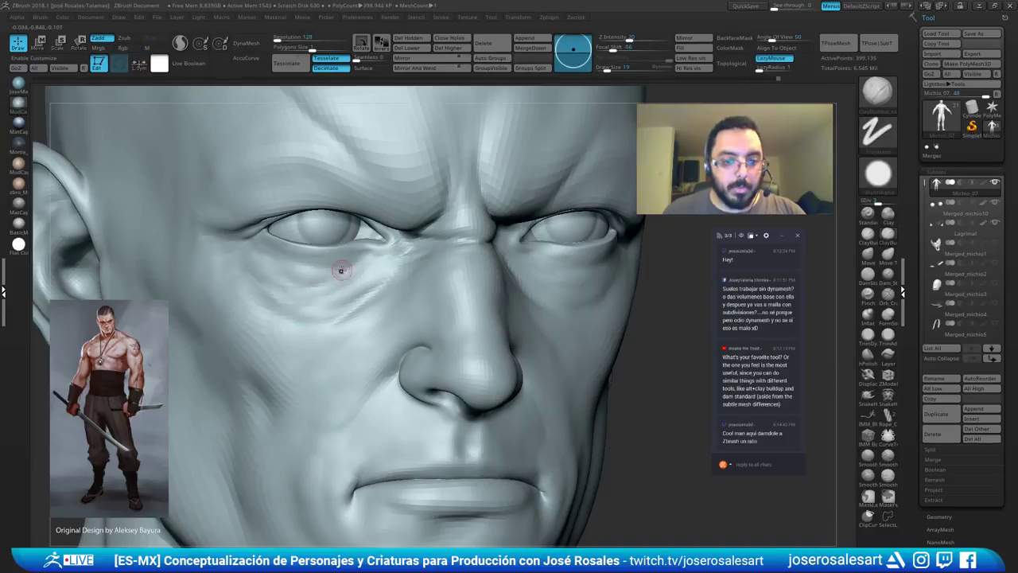
{"action": "mouse_move", "coordinate": [318, 281]}
{"action": "right_mouse_down", "text": "shift"}
{"action": "mouse_move", "coordinate": [345, 281]}
{"action": "mouse_move", "coordinate": [330, 269]}
{"action": "mouse_move", "coordinate": [338, 266]}
{"action": "mouse_move", "coordinate": [317, 280]}
{"action": "mouse_move", "coordinate": [495, 295]}
{"action": "mouse_move", "coordinate": [269, 316]}
{"action": "right_mouse_up", "text": "shift"}
{"action": "key", "text": "]"}
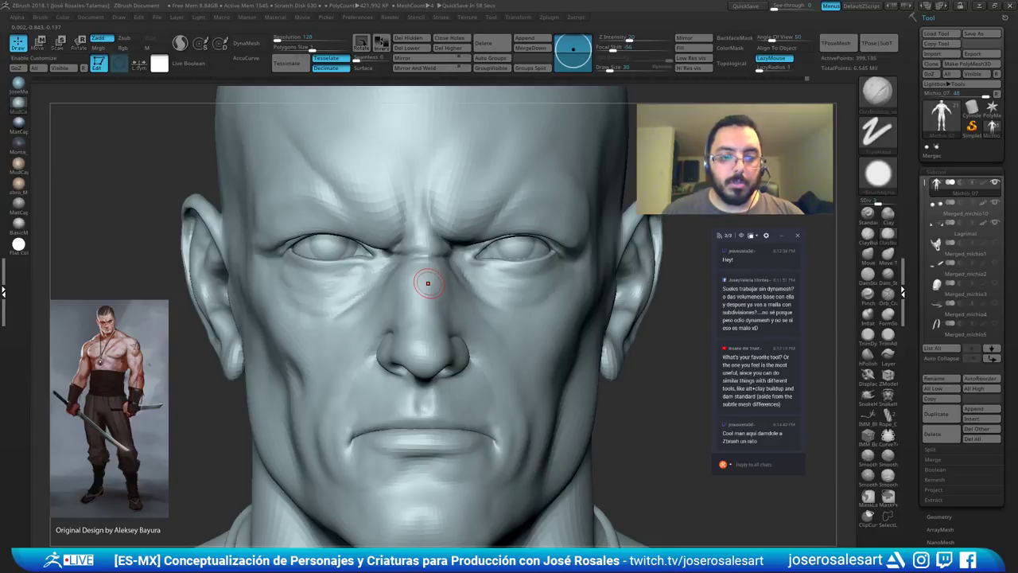
Choose DamStandard and carve the creases running outward from the outer corner of the eye.
{"action": "right_click_drag", "start_coordinate": [252, 268], "coordinate": [304, 258]}
{"action": "right_click_drag", "start_coordinate": [304, 258], "coordinate": [318, 265], "text": "ctrl"}
{"action": "key", "text": "b"}
{"action": "key", "text": "d"}
{"action": "key", "text": "s"}
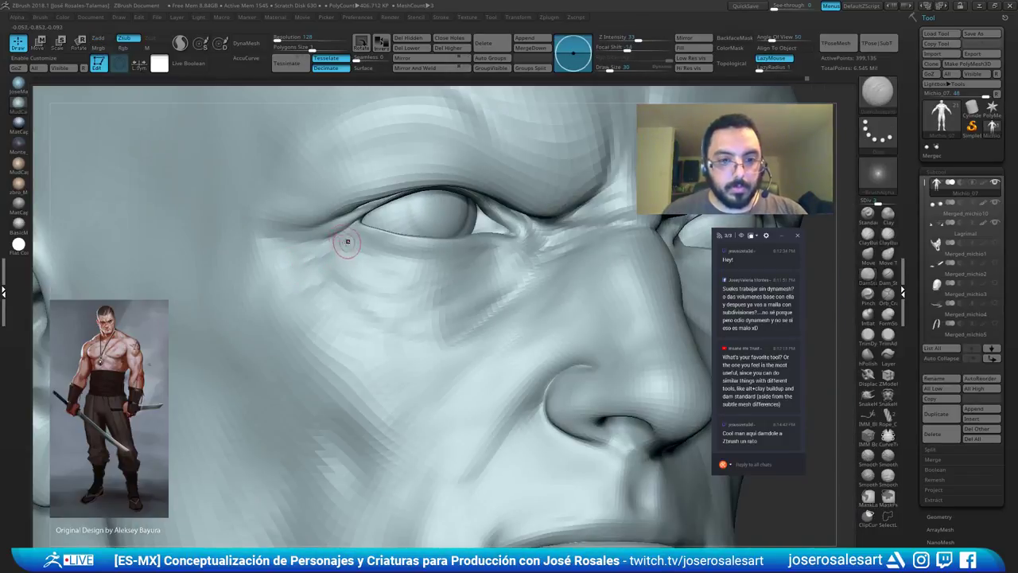
{"action": "left_click_drag", "start_coordinate": [329, 237], "coordinate": [273, 247]}
{"action": "left_click_drag", "start_coordinate": [343, 223], "coordinate": [288, 235]}
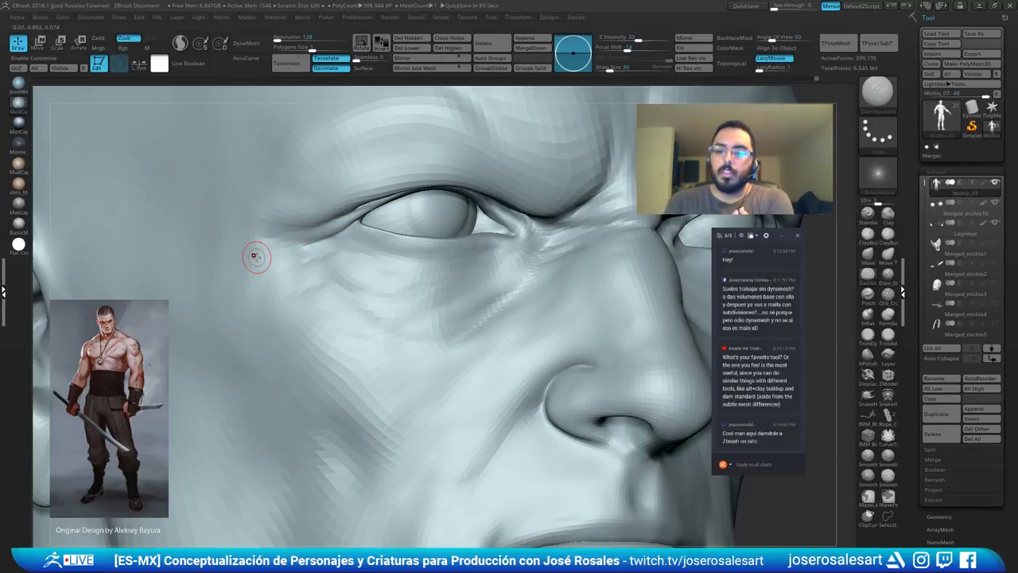
Switch to ClayBuildup, build up the skin at the outer eye corner and smooth it toward the temple.
{"action": "right_click_drag", "start_coordinate": [297, 226], "coordinate": [304, 246]}
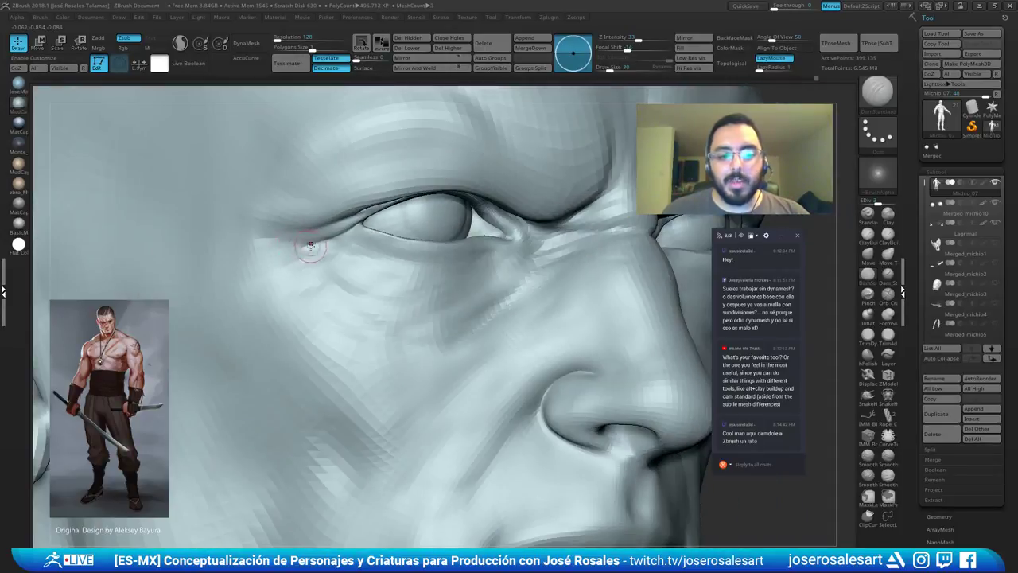
{"action": "key", "text": "b"}
{"action": "key", "text": "c"}
{"action": "key", "text": "b"}
{"action": "left_click_drag", "start_coordinate": [339, 225], "coordinate": [312, 240]}
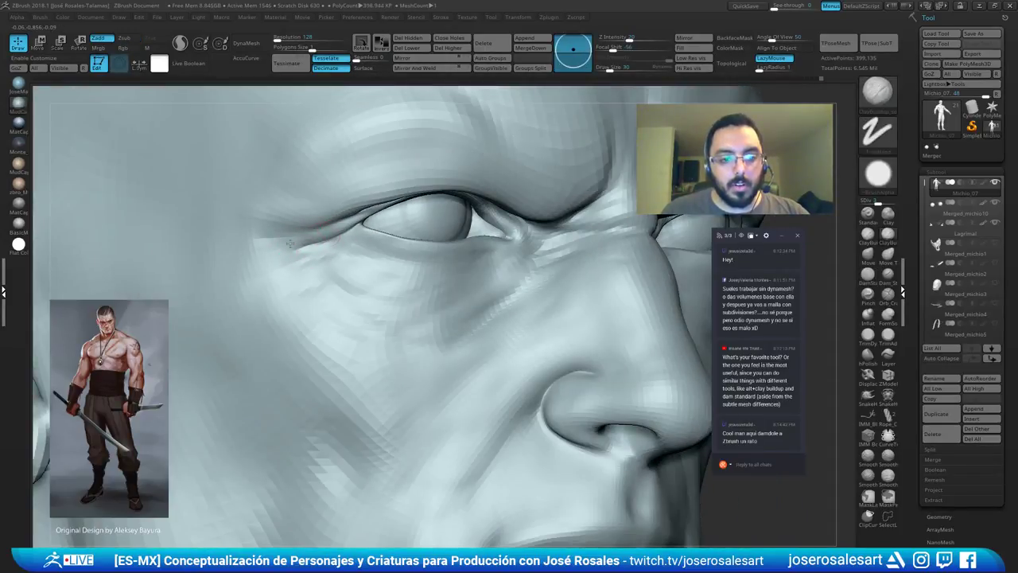
{"action": "mouse_move", "coordinate": [283, 241]}
{"action": "right_mouse_down"}
{"action": "mouse_move", "coordinate": [234, 246]}
{"action": "mouse_move", "coordinate": [248, 250]}
{"action": "right_mouse_up"}
{"action": "left_click_drag", "start_coordinate": [266, 257], "coordinate": [294, 249], "text": "shift"}
{"action": "mouse_move", "coordinate": [246, 249]}
{"action": "right_mouse_down"}
{"action": "mouse_move", "coordinate": [284, 255]}
{"action": "mouse_move", "coordinate": [244, 249]}
{"action": "mouse_move", "coordinate": [253, 250]}
{"action": "right_mouse_up"}
{"action": "right_click_drag", "start_coordinate": [194, 275], "coordinate": [248, 259], "text": "shift"}
Build up the folds of the eye bag below the lower eyelid with ClayBuildup.
{"action": "mouse_move", "coordinate": [325, 279]}
{"action": "right_mouse_down", "text": "ctrl"}
{"action": "mouse_move", "coordinate": [275, 230]}
{"action": "mouse_move", "coordinate": [318, 227]}
{"action": "mouse_move", "coordinate": [309, 244]}
{"action": "mouse_move", "coordinate": [362, 252]}
{"action": "right_mouse_up", "text": "ctrl"}
{"action": "key", "text": "b"}
{"action": "key", "text": "d"}
{"action": "key", "text": "s"}
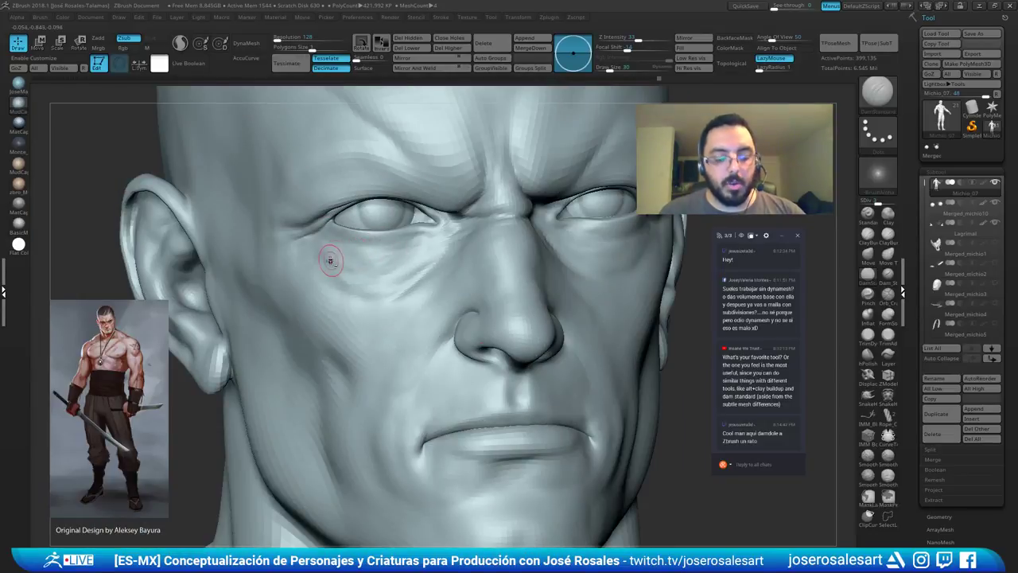
{"action": "key", "text": "b"}
{"action": "key", "text": "c"}
{"action": "key", "text": "b"}
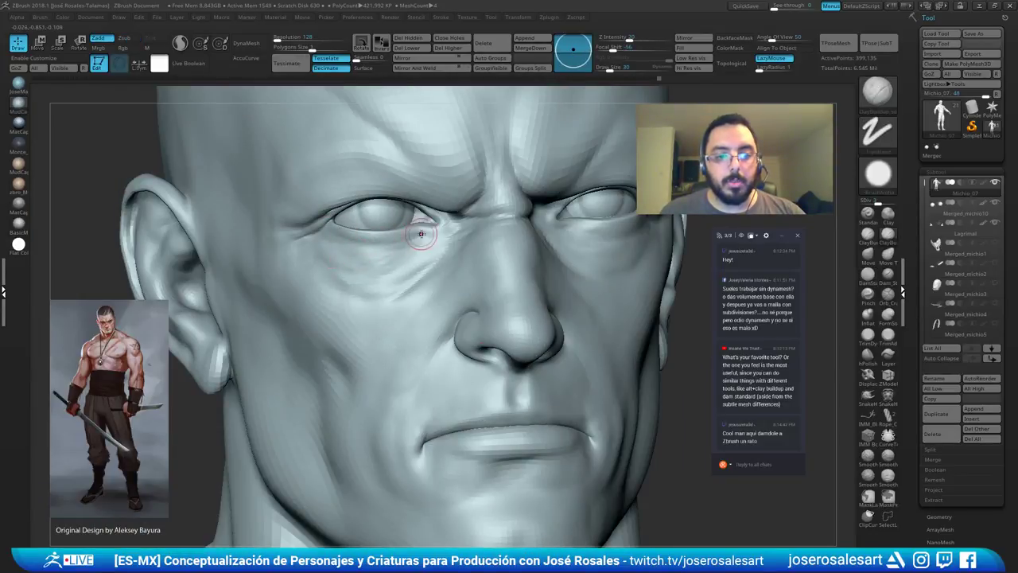
{"action": "right_click_drag", "start_coordinate": [432, 230], "coordinate": [371, 244]}
{"action": "left_click_drag", "start_coordinate": [340, 235], "coordinate": [397, 256]}
{"action": "right_click_drag", "start_coordinate": [397, 255], "coordinate": [353, 243]}
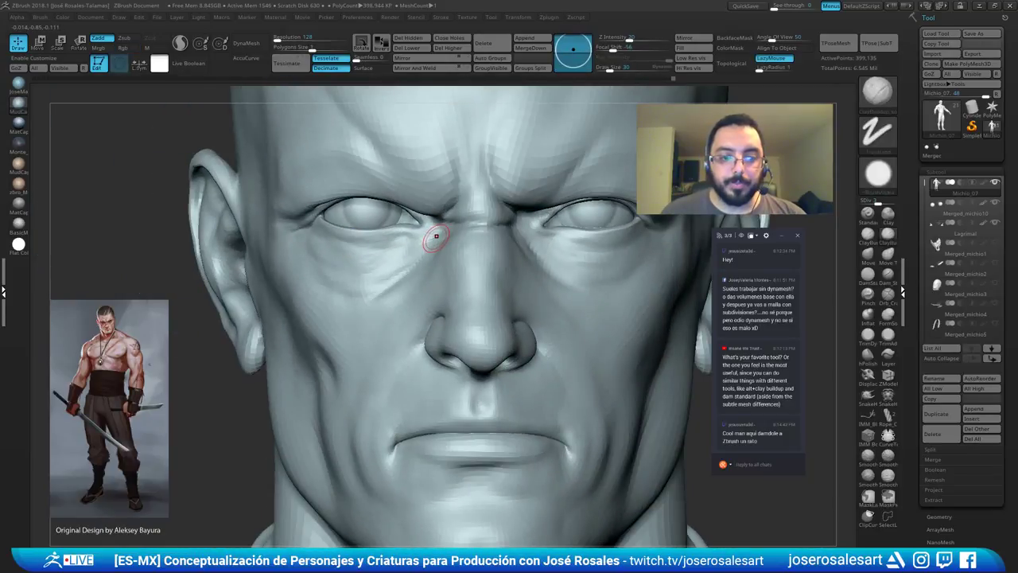
Add a fine skin fold under the lower eyelid toward the inner eye corner with a resized ClayBuildup brush.
{"action": "mouse_move", "coordinate": [387, 282]}
{"action": "right_mouse_down", "text": "ctrl"}
{"action": "mouse_move", "coordinate": [355, 261]}
{"action": "mouse_move", "coordinate": [357, 248]}
{"action": "right_mouse_up", "text": "ctrl"}
{"action": "key", "text": "s"}
{"action": "mouse_move", "coordinate": [357, 247]}
{"action": "left_mouse_down"}
{"action": "mouse_move", "coordinate": [373, 230]}
{"action": "mouse_move", "coordinate": [378, 246]}
{"action": "mouse_move", "coordinate": [435, 234]}
{"action": "left_mouse_up"}
Carve the crease between the inner eye corner and the nose bridge with DamStandard.
{"action": "key", "text": "b"}
{"action": "key", "text": "d"}
{"action": "key", "text": "s"}
{"action": "key", "text": "s"}
{"action": "right_click_drag", "start_coordinate": [369, 251], "coordinate": [499, 245], "text": "ctrl"}
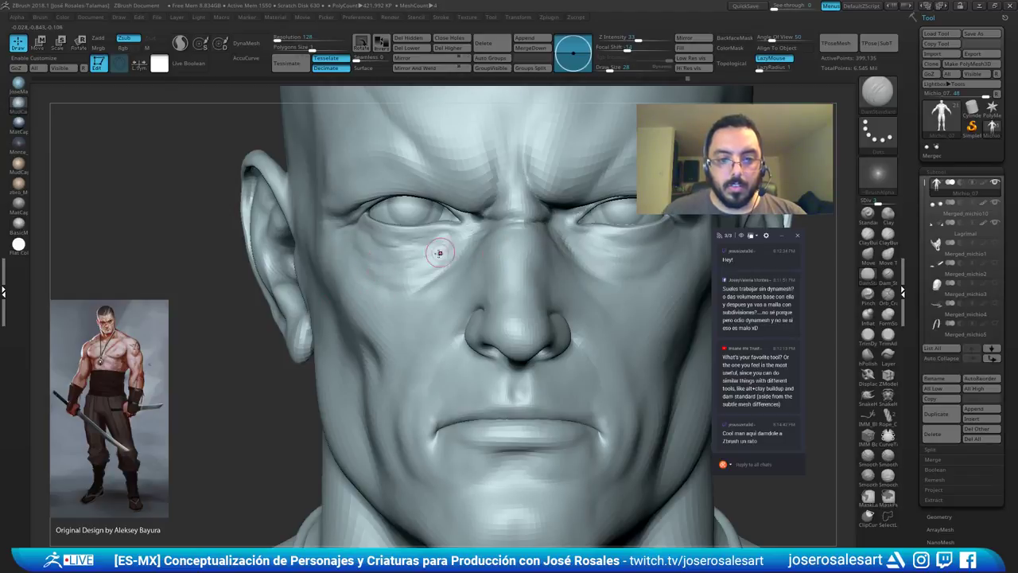
{"action": "left_click_drag", "start_coordinate": [478, 243], "coordinate": [492, 223]}
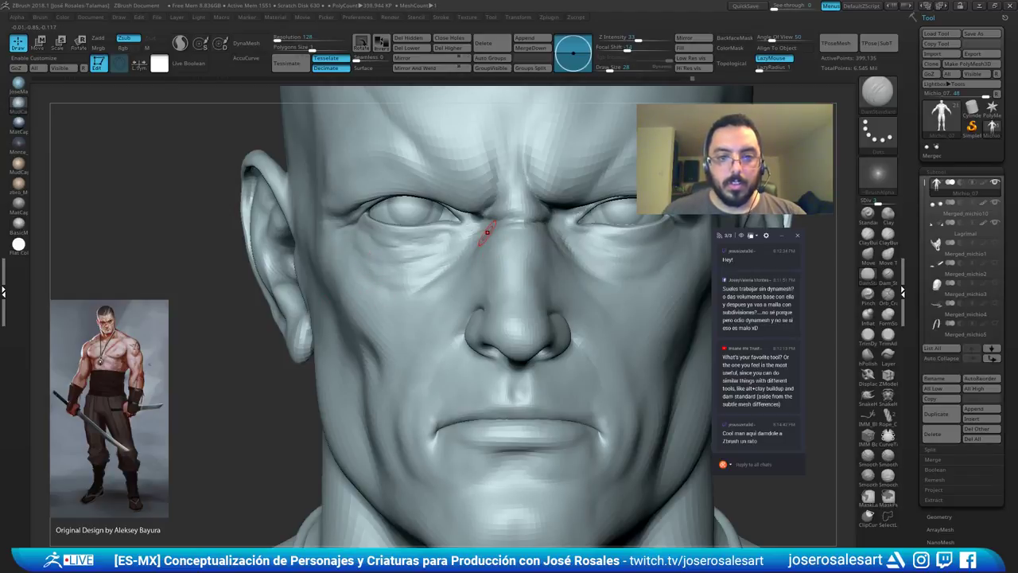
{"action": "mouse_move", "coordinate": [332, 289]}
{"action": "right_mouse_down"}
{"action": "mouse_move", "coordinate": [368, 286]}
{"action": "mouse_move", "coordinate": [353, 264]}
{"action": "right_mouse_up"}
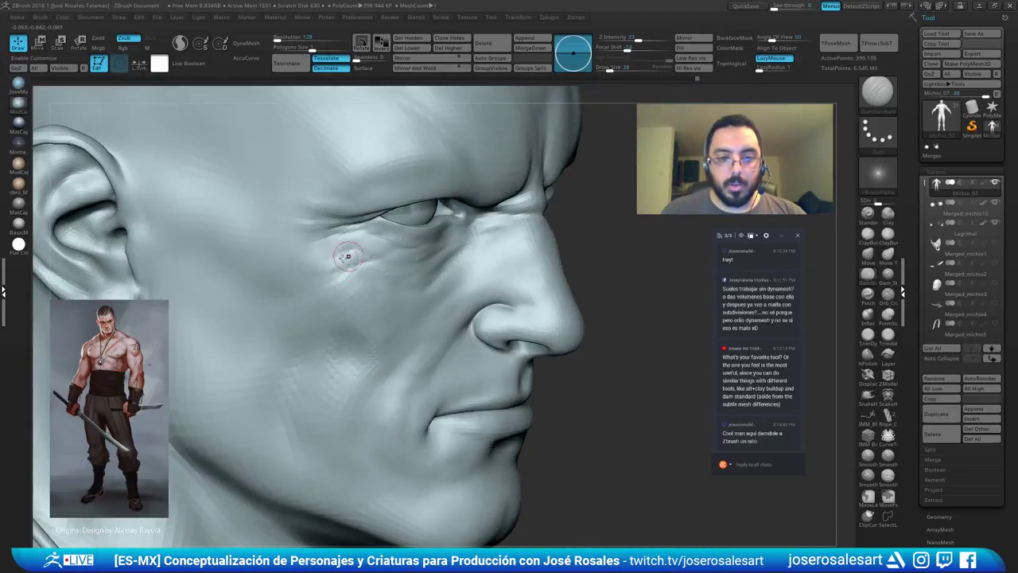
Switch the model to the basic material and inspect the face from several angles.
{"action": "left_click", "coordinate": [20, 226]}
{"action": "right_click_drag", "start_coordinate": [402, 284], "coordinate": [349, 263]}
{"action": "mouse_move", "coordinate": [334, 307]}
{"action": "right_mouse_down"}
{"action": "mouse_move", "coordinate": [300, 297]}
{"action": "mouse_move", "coordinate": [314, 304]}
{"action": "mouse_move", "coordinate": [383, 278]}
{"action": "right_mouse_up"}
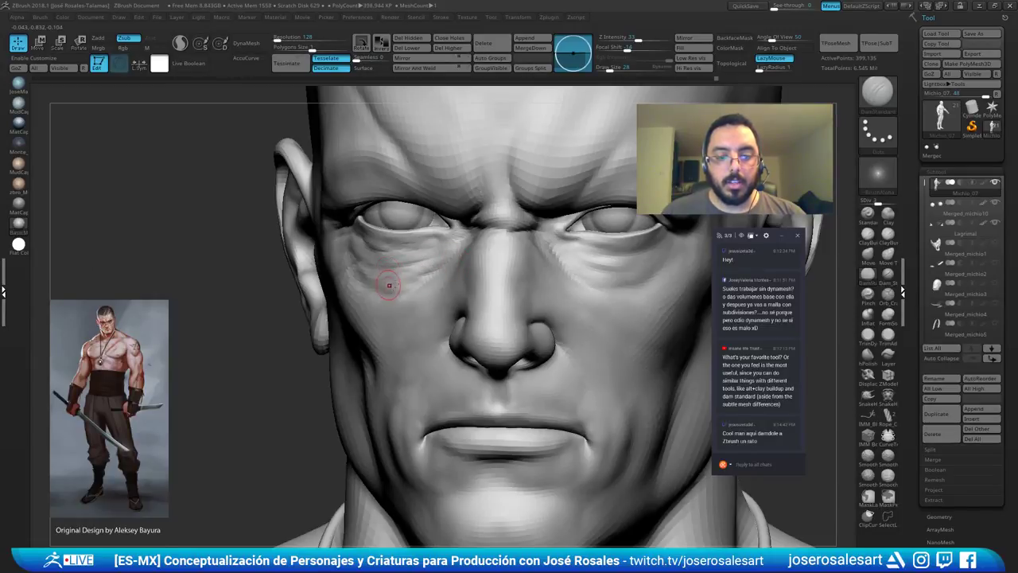
{"action": "right_click_drag", "start_coordinate": [385, 284], "coordinate": [397, 295]}
Choose ClayBuildup and build up the upper cheek just below the eye bag.
{"action": "key", "text": "b"}
{"action": "key", "text": "c"}
{"action": "key", "text": "b"}
{"action": "mouse_move", "coordinate": [397, 295]}
{"action": "left_mouse_down"}
{"action": "mouse_move", "coordinate": [391, 289]}
{"action": "mouse_move", "coordinate": [409, 289]}
{"action": "mouse_move", "coordinate": [380, 286]}
{"action": "left_mouse_up"}
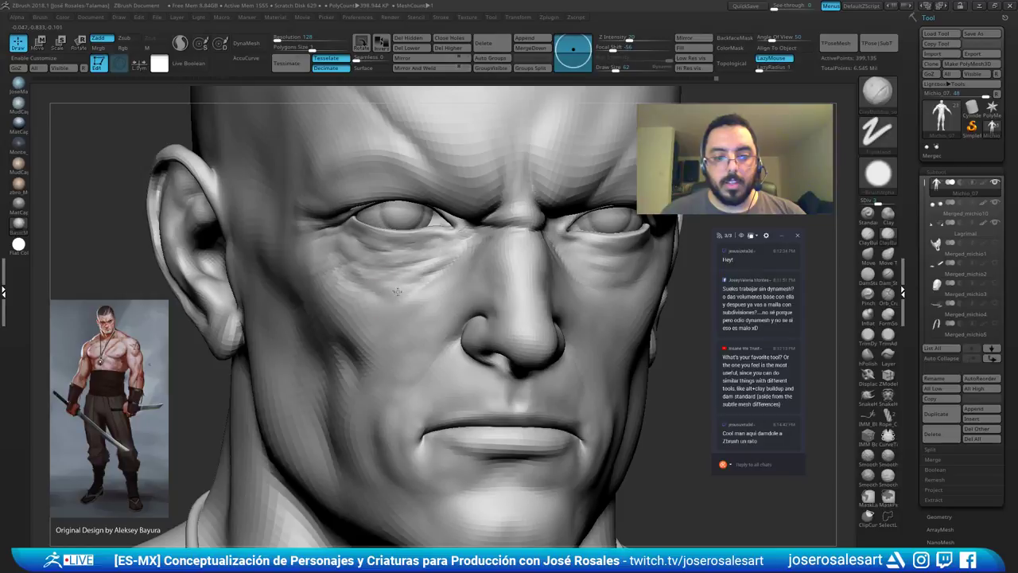
{"action": "mouse_move", "coordinate": [353, 291]}
{"action": "right_mouse_down"}
{"action": "mouse_move", "coordinate": [404, 273]}
{"action": "mouse_move", "coordinate": [433, 294]}
{"action": "mouse_move", "coordinate": [423, 294]}
{"action": "right_mouse_up"}
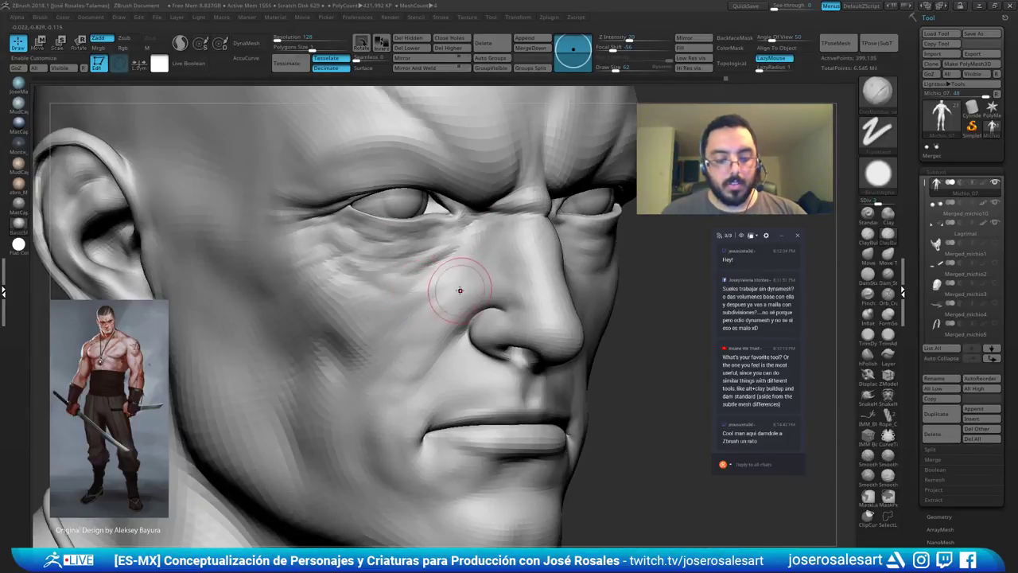
Choose the Standard brush at draw size 58 and add soft volume to the cheek below the eye bag.
{"action": "key", "text": "b"}
{"action": "key", "text": "s"}
{"action": "key", "text": "t"}
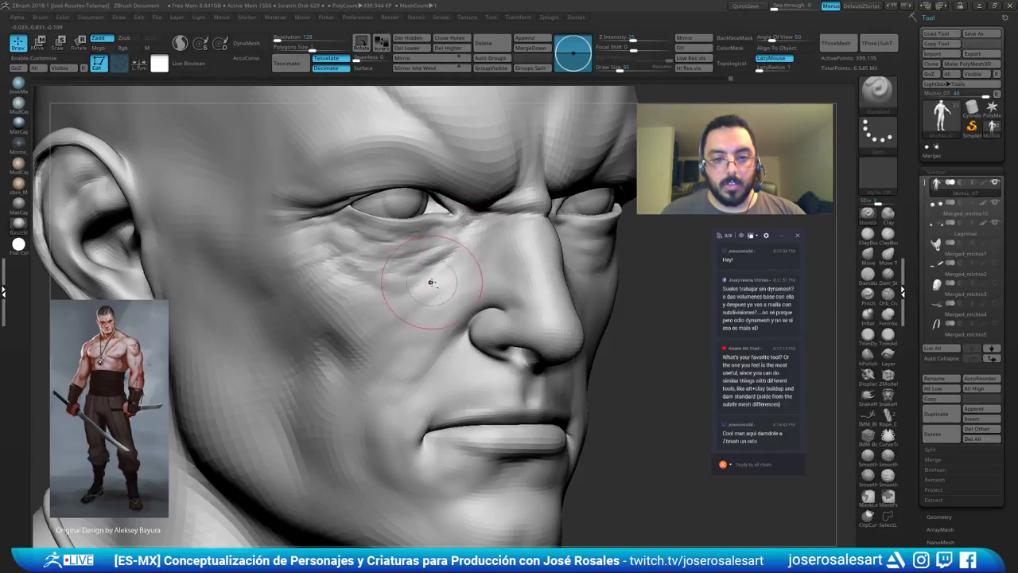
{"action": "right_click_drag", "start_coordinate": [362, 283], "coordinate": [404, 290]}
{"action": "key", "text": "s"}
{"action": "left_click_drag", "start_coordinate": [402, 287], "coordinate": [397, 286]}
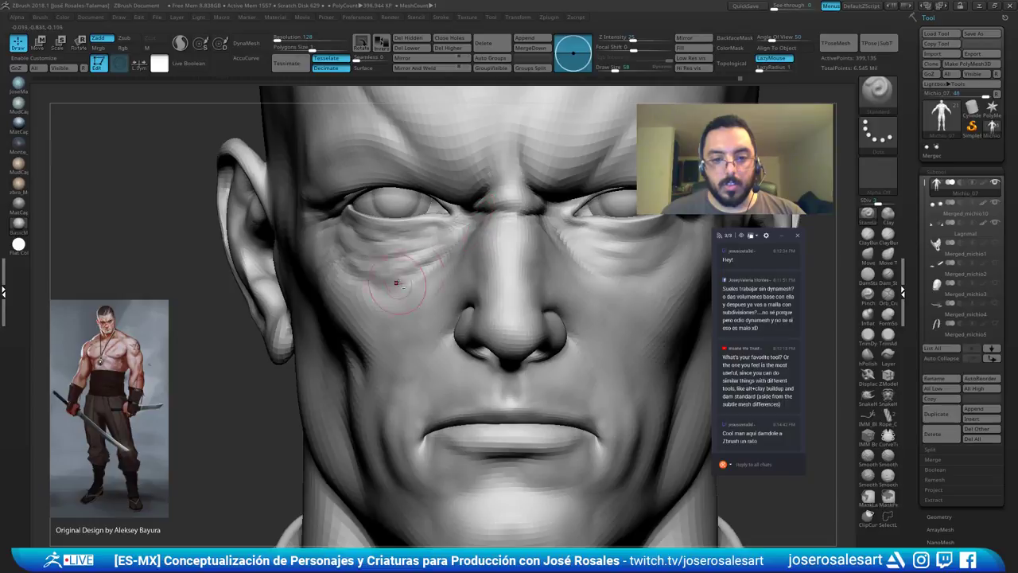
{"action": "right_click_drag", "start_coordinate": [393, 285], "coordinate": [484, 258]}
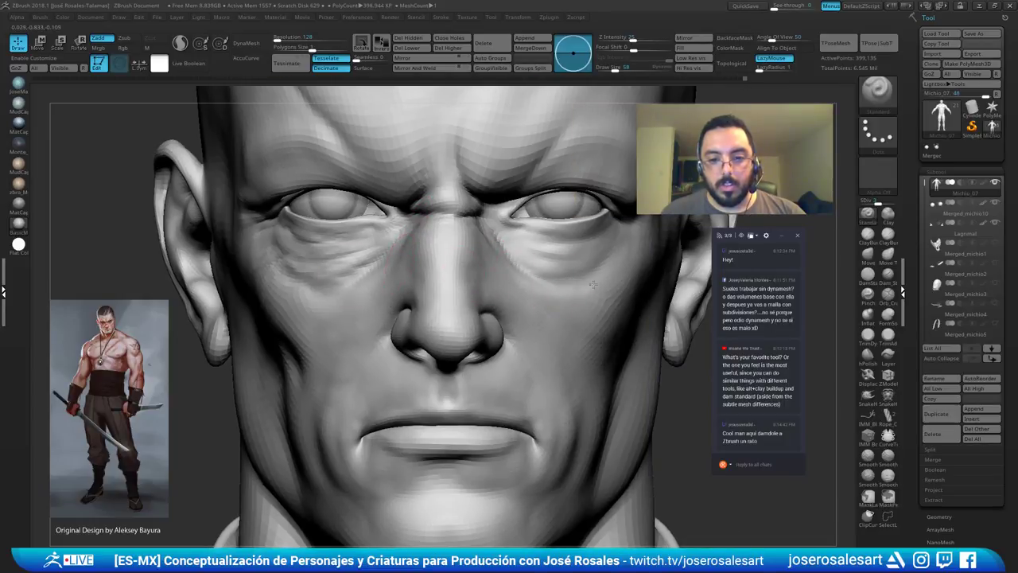
{"action": "right_click_drag", "start_coordinate": [598, 277], "coordinate": [515, 275], "text": "alt"}
{"action": "mouse_move", "coordinate": [357, 285]}
{"action": "right_mouse_down"}
{"action": "mouse_move", "coordinate": [426, 297]}
{"action": "mouse_move", "coordinate": [409, 287]}
{"action": "mouse_move", "coordinate": [461, 247]}
{"action": "right_mouse_up"}
Build up the side of the upper nose bridge with a smaller ClayBuildup brush and smooth it.
{"action": "key", "text": "2"}
{"action": "mouse_move", "coordinate": [410, 271]}
{"action": "right_mouse_down"}
{"action": "mouse_move", "coordinate": [466, 251]}
{"action": "mouse_move", "coordinate": [453, 267]}
{"action": "mouse_move", "coordinate": [385, 256]}
{"action": "mouse_move", "coordinate": [429, 275]}
{"action": "mouse_move", "coordinate": [422, 262]}
{"action": "right_mouse_up"}
{"action": "right_click_drag", "start_coordinate": [464, 288], "coordinate": [425, 236], "text": "ctrl"}
{"action": "key", "text": "["}
{"action": "key", "text": "["}
{"action": "mouse_move", "coordinate": [431, 215]}
{"action": "left_mouse_down"}
{"action": "mouse_move", "coordinate": [442, 277]}
{"action": "mouse_move", "coordinate": [447, 266]}
{"action": "left_mouse_up"}
{"action": "right_click_drag", "start_coordinate": [436, 223], "coordinate": [433, 222]}
{"action": "mouse_move", "coordinate": [433, 222]}
{"action": "right_mouse_down", "text": "ctrl"}
{"action": "mouse_move", "coordinate": [450, 211]}
{"action": "mouse_move", "coordinate": [437, 215]}
{"action": "right_mouse_up", "text": "ctrl"}
{"action": "mouse_move", "coordinate": [437, 217]}
{"action": "left_mouse_down", "text": "shift"}
{"action": "mouse_move", "coordinate": [443, 262]}
{"action": "mouse_move", "coordinate": [432, 248]}
{"action": "left_mouse_up", "text": "shift"}
{"action": "right_click_drag", "start_coordinate": [431, 265], "coordinate": [432, 213]}
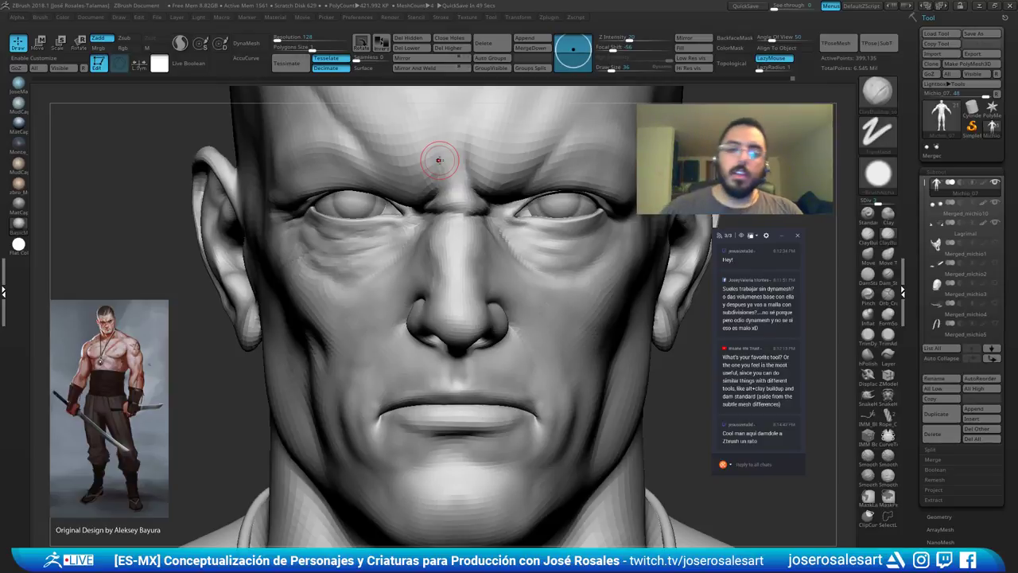
Shape the transition from the inner brow down to the root of the nose with ClayBuildup.
{"action": "right_click_drag", "start_coordinate": [311, 184], "coordinate": [392, 199]}
{"action": "mouse_move", "coordinate": [372, 257]}
{"action": "right_mouse_down", "text": "ctrl"}
{"action": "mouse_move", "coordinate": [393, 254]}
{"action": "mouse_move", "coordinate": [332, 305]}
{"action": "mouse_move", "coordinate": [353, 303]}
{"action": "mouse_move", "coordinate": [445, 238]}
{"action": "mouse_move", "coordinate": [434, 246]}
{"action": "mouse_move", "coordinate": [371, 225]}
{"action": "mouse_move", "coordinate": [422, 208]}
{"action": "mouse_move", "coordinate": [393, 228]}
{"action": "mouse_move", "coordinate": [437, 222]}
{"action": "right_mouse_up", "text": "ctrl"}
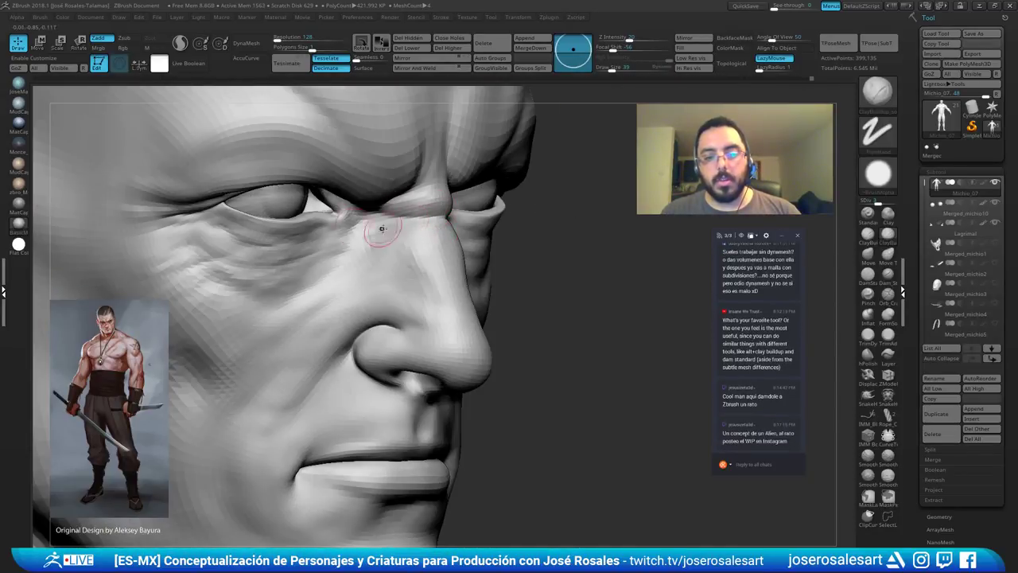
{"action": "right_click_drag", "start_coordinate": [375, 227], "coordinate": [418, 168]}
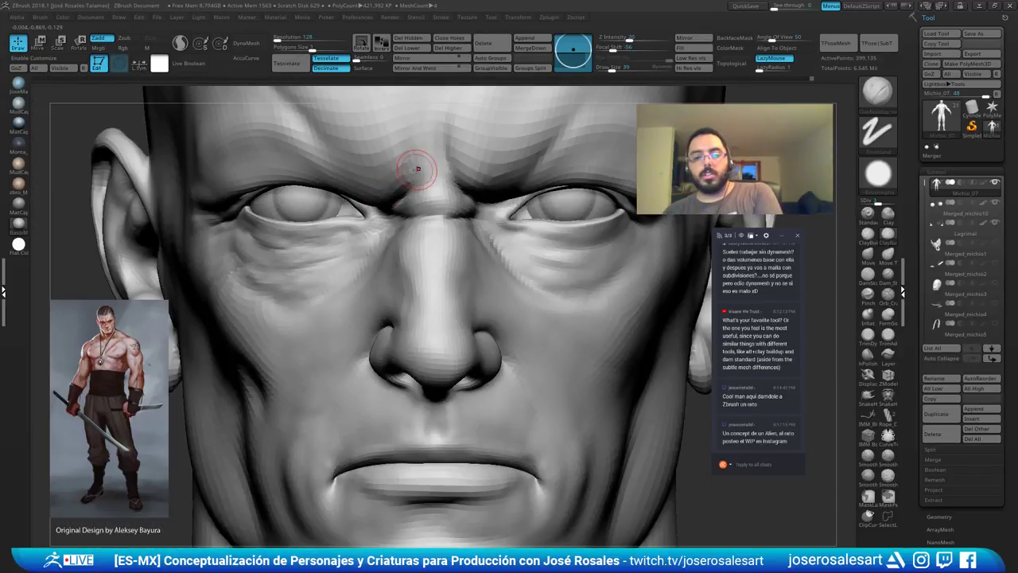
{"action": "mouse_move", "coordinate": [464, 129]}
{"action": "right_mouse_down"}
{"action": "mouse_move", "coordinate": [391, 176]}
{"action": "mouse_move", "coordinate": [406, 199]}
{"action": "mouse_move", "coordinate": [464, 204]}
{"action": "mouse_move", "coordinate": [443, 173]}
{"action": "right_mouse_up"}
{"action": "mouse_move", "coordinate": [443, 172]}
{"action": "left_mouse_down"}
{"action": "mouse_move", "coordinate": [429, 170]}
{"action": "mouse_move", "coordinate": [413, 211]}
{"action": "left_mouse_up"}
Build up the side of the nose and the cheek beside the nostril with ClayBuildup at draw size 42.
{"action": "mouse_move", "coordinate": [411, 220]}
{"action": "right_mouse_down"}
{"action": "mouse_move", "coordinate": [429, 175]}
{"action": "mouse_move", "coordinate": [409, 236]}
{"action": "right_mouse_up"}
{"action": "right_click_drag", "start_coordinate": [333, 280], "coordinate": [411, 297]}
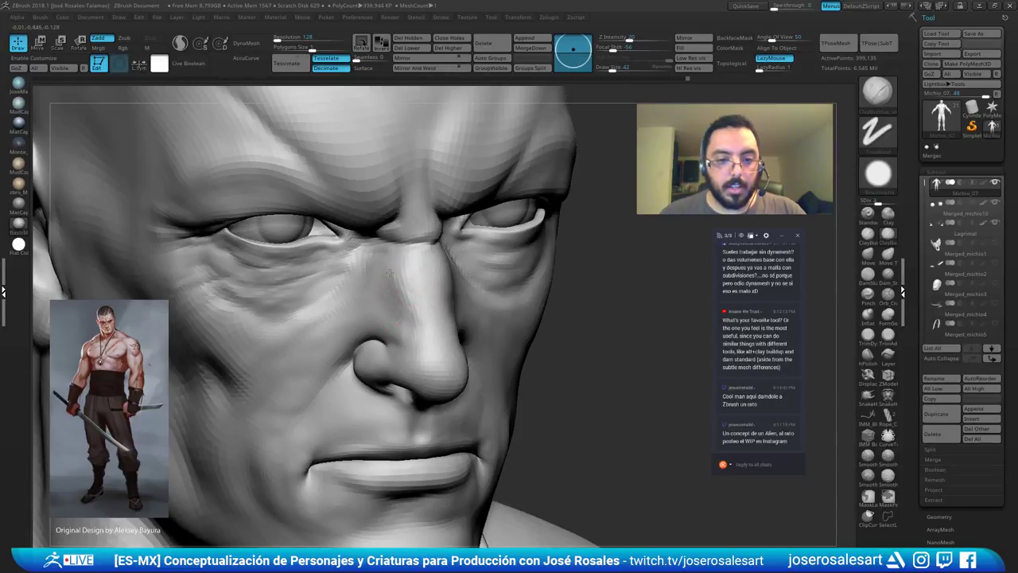
{"action": "right_click_drag", "start_coordinate": [405, 298], "coordinate": [366, 287]}
{"action": "right_click_drag", "start_coordinate": [366, 288], "coordinate": [375, 309], "text": "ctrl"}
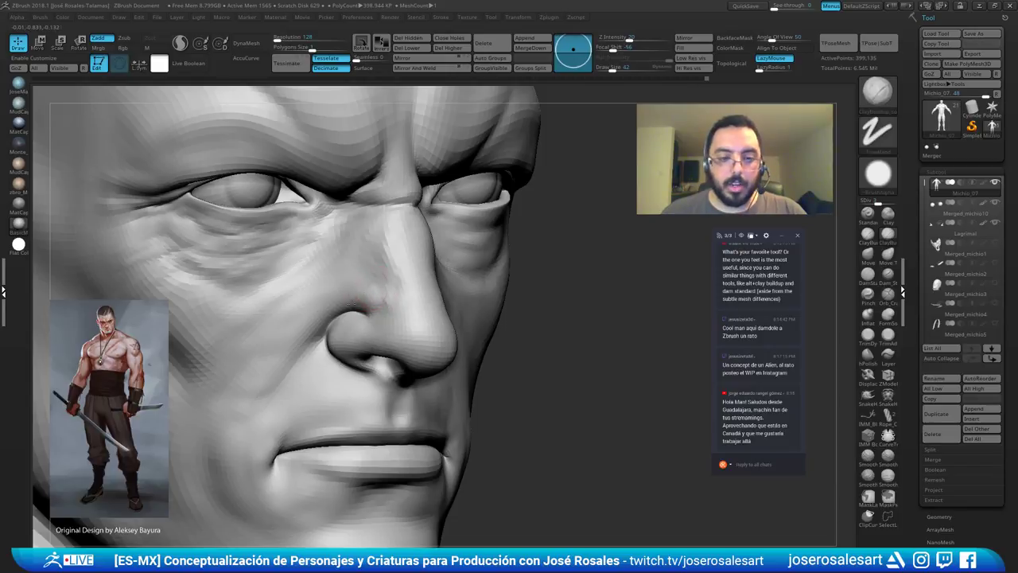
{"action": "mouse_move", "coordinate": [412, 286]}
{"action": "right_mouse_down"}
{"action": "mouse_move", "coordinate": [381, 293]}
{"action": "mouse_move", "coordinate": [408, 300]}
{"action": "mouse_move", "coordinate": [394, 301]}
{"action": "right_mouse_up"}
{"action": "right_click_drag", "start_coordinate": [321, 346], "coordinate": [353, 323]}
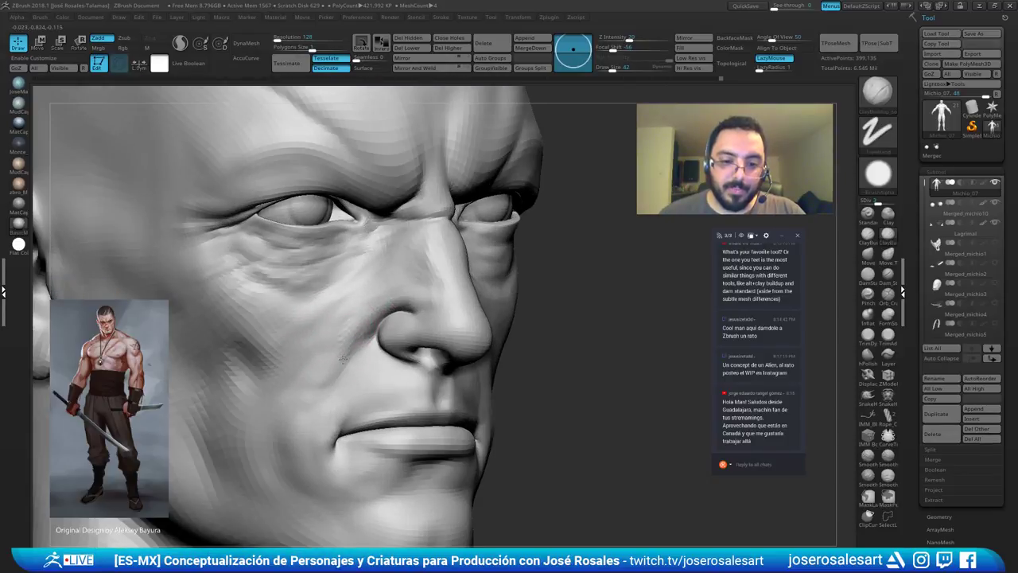
{"action": "mouse_move", "coordinate": [416, 294]}
{"action": "right_mouse_down"}
{"action": "mouse_move", "coordinate": [407, 291]}
{"action": "mouse_move", "coordinate": [423, 270]}
{"action": "mouse_move", "coordinate": [414, 154]}
{"action": "right_mouse_up"}
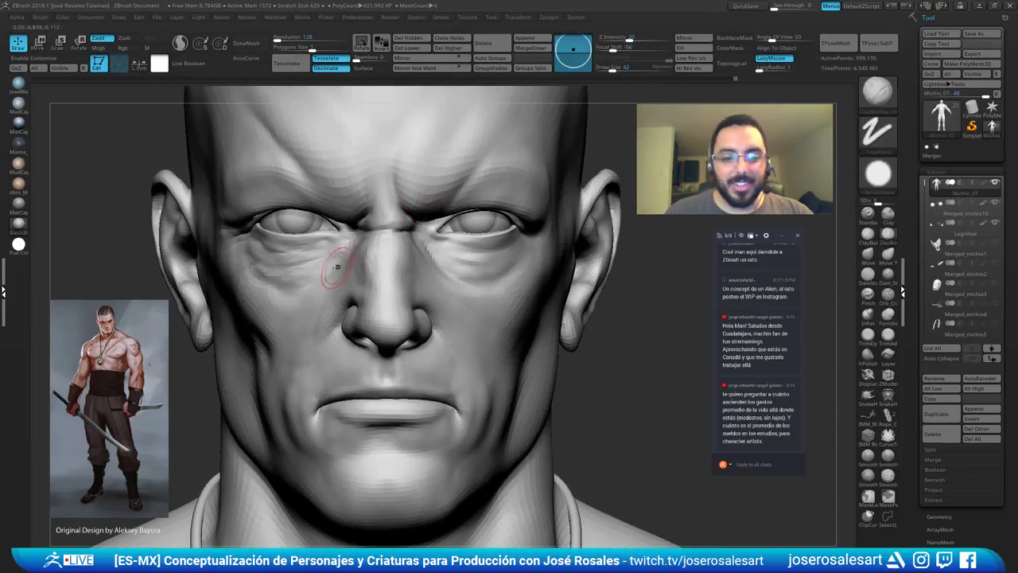
Smooth the cheek beside the nose and sharpen the crease around the nostril wing with DamStandard at draw size 42.
{"action": "mouse_move", "coordinate": [332, 269]}
{"action": "right_mouse_down"}
{"action": "mouse_move", "coordinate": [389, 267]}
{"action": "mouse_move", "coordinate": [313, 303]}
{"action": "mouse_move", "coordinate": [337, 281]}
{"action": "right_mouse_up"}
{"action": "left_click_drag", "start_coordinate": [375, 262], "coordinate": [357, 291], "text": "shift"}
{"action": "right_click_drag", "start_coordinate": [357, 291], "coordinate": [366, 267], "text": "ctrl"}
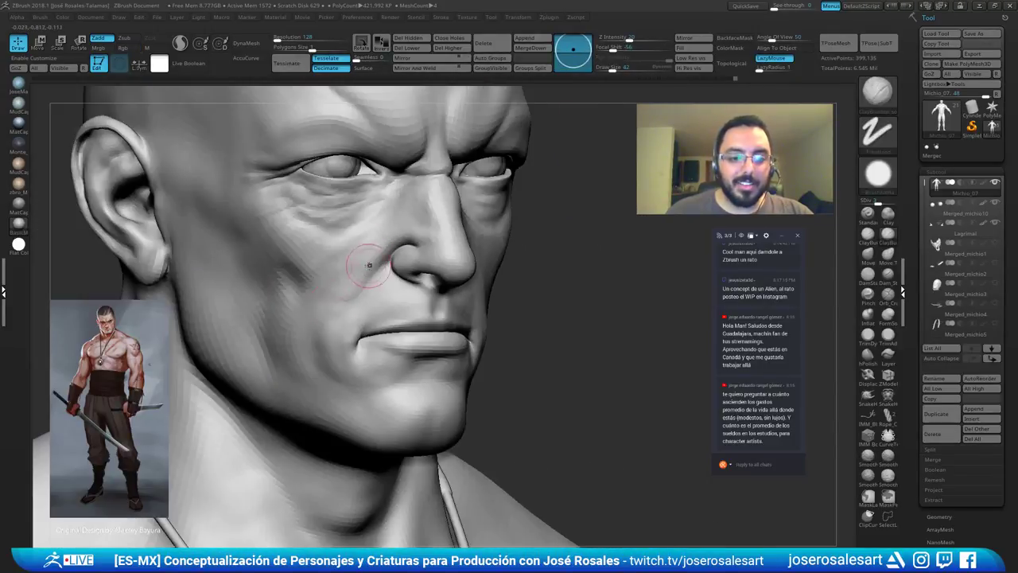
{"action": "right_click_drag", "start_coordinate": [343, 299], "coordinate": [366, 309]}
{"action": "mouse_move", "coordinate": [370, 258]}
{"action": "right_mouse_down", "text": "shift"}
{"action": "mouse_move", "coordinate": [372, 290]}
{"action": "mouse_move", "coordinate": [378, 265]}
{"action": "right_mouse_up", "text": "shift"}
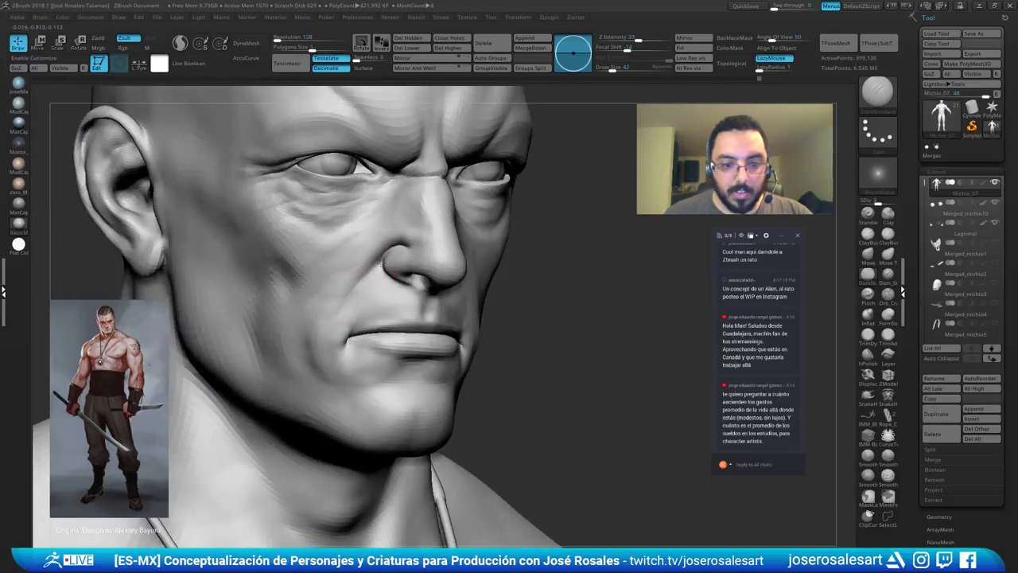
Shape the rounded nostril wing and its lower edge with ClayBuildup, reducing the draw size to 31.
{"action": "mouse_move", "coordinate": [336, 336]}
{"action": "right_mouse_down"}
{"action": "mouse_move", "coordinate": [362, 303]}
{"action": "mouse_move", "coordinate": [353, 270]}
{"action": "mouse_move", "coordinate": [408, 274]}
{"action": "mouse_move", "coordinate": [405, 253]}
{"action": "mouse_move", "coordinate": [382, 258]}
{"action": "right_mouse_up"}
{"action": "right_click_drag", "start_coordinate": [382, 258], "coordinate": [477, 270], "text": "ctrl"}
{"action": "mouse_move", "coordinate": [390, 219]}
{"action": "right_mouse_down", "text": "ctrl"}
{"action": "mouse_move", "coordinate": [358, 274]}
{"action": "mouse_move", "coordinate": [392, 284]}
{"action": "right_mouse_up", "text": "ctrl"}
{"action": "key", "text": "s"}
{"action": "left_click_drag", "start_coordinate": [393, 286], "coordinate": [397, 287]}
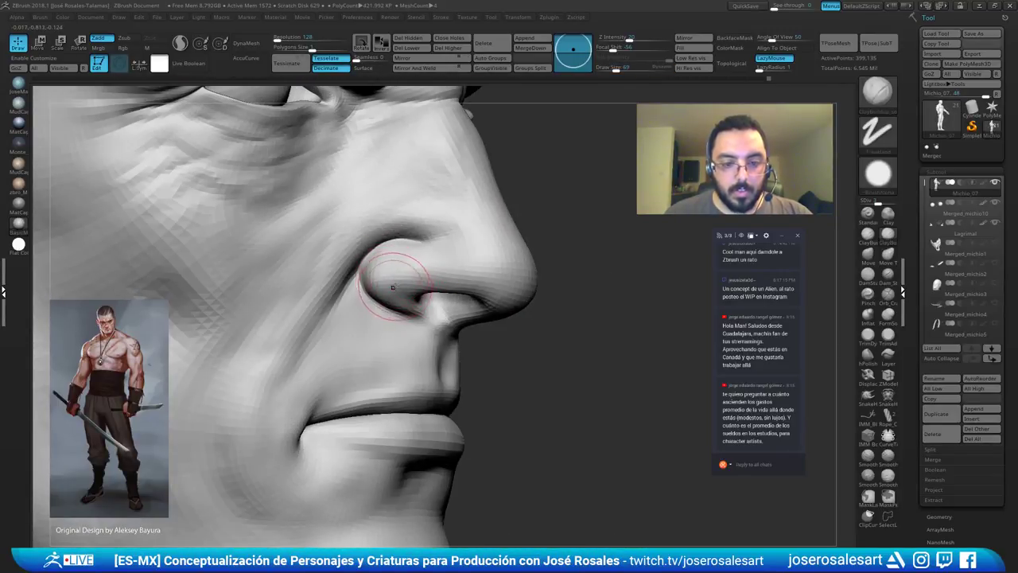
{"action": "right_click_drag", "start_coordinate": [392, 287], "coordinate": [368, 281]}
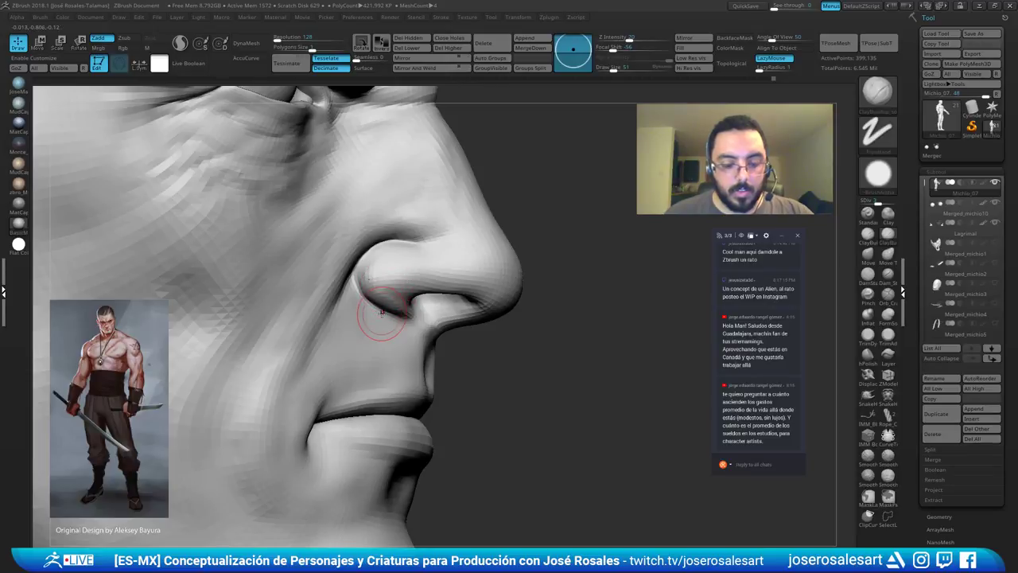
Carve the crease under the nostril wing with DamStandard at draw size 36 and subdivide the mesh to level 4.
{"action": "key", "text": "b"}
{"action": "key", "text": "d"}
{"action": "key", "text": "s"}
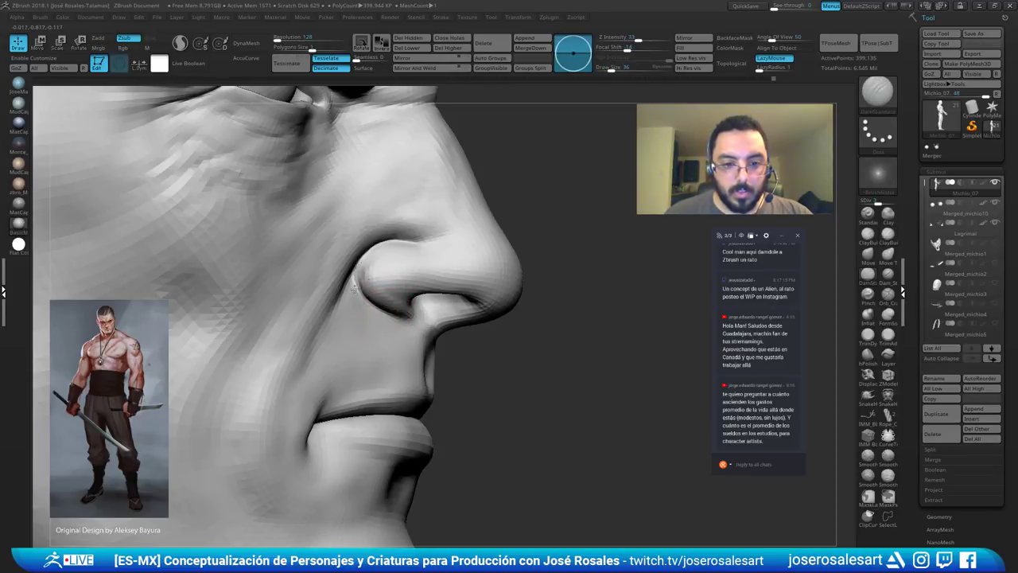
{"action": "right_click_drag", "start_coordinate": [392, 306], "coordinate": [426, 307]}
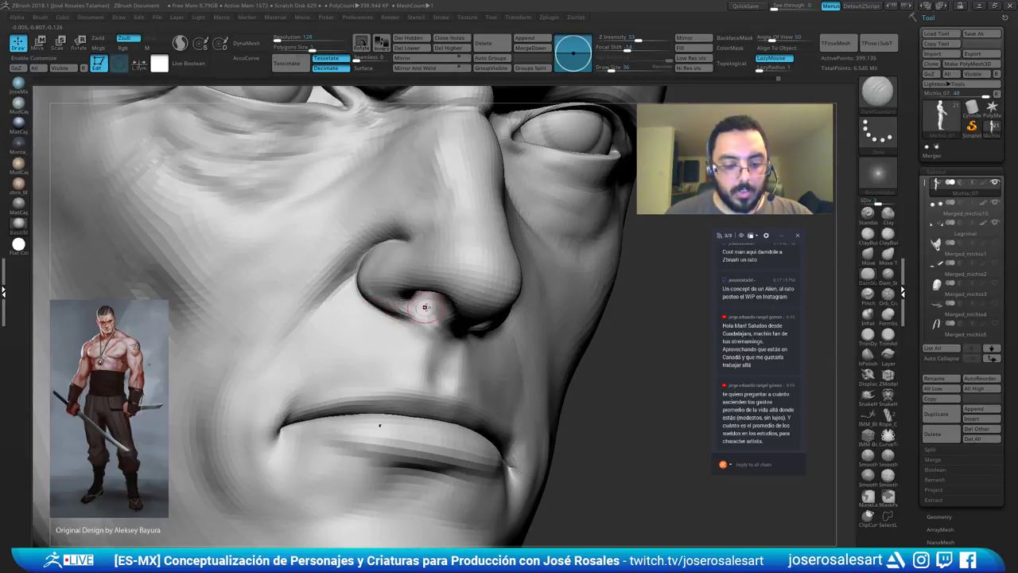
{"action": "right_click_drag", "start_coordinate": [424, 255], "coordinate": [390, 278]}
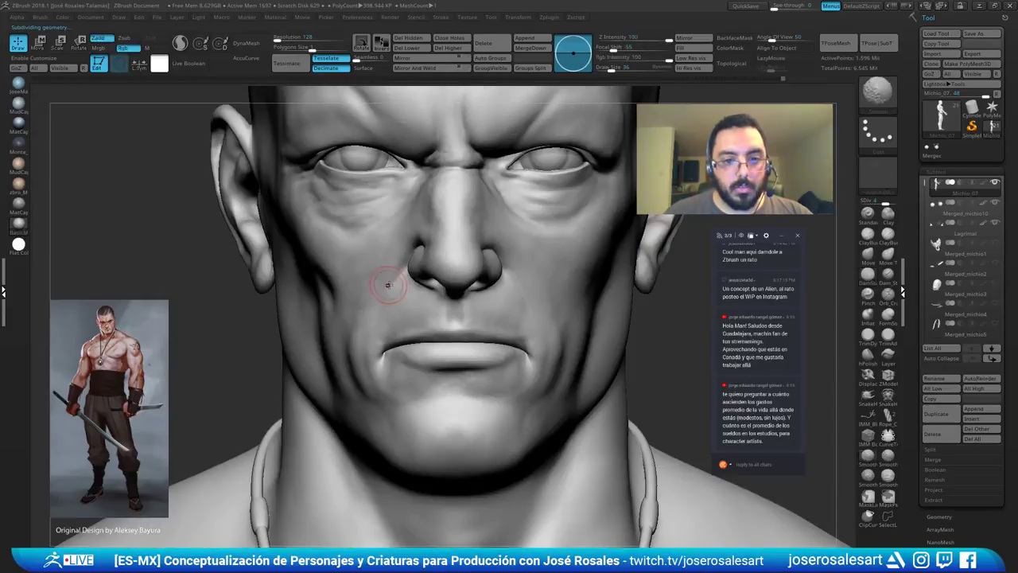
Build up the upper lip near the mouth corner with ClayBuildup at draw size 42.
{"action": "mouse_move", "coordinate": [352, 320]}
{"action": "right_mouse_down", "text": "ctrl"}
{"action": "mouse_move", "coordinate": [459, 265]}
{"action": "mouse_move", "coordinate": [420, 401]}
{"action": "mouse_move", "coordinate": [418, 304]}
{"action": "mouse_move", "coordinate": [477, 300]}
{"action": "mouse_move", "coordinate": [409, 344]}
{"action": "mouse_move", "coordinate": [448, 345]}
{"action": "mouse_move", "coordinate": [422, 334]}
{"action": "mouse_move", "coordinate": [448, 346]}
{"action": "mouse_move", "coordinate": [432, 318]}
{"action": "mouse_move", "coordinate": [437, 355]}
{"action": "mouse_move", "coordinate": [402, 350]}
{"action": "mouse_move", "coordinate": [397, 330]}
{"action": "mouse_move", "coordinate": [413, 338]}
{"action": "right_mouse_up", "text": "ctrl"}
{"action": "key", "text": "b"}
{"action": "key", "text": "c"}
{"action": "key", "text": "b"}
{"action": "right_click_drag", "start_coordinate": [503, 303], "coordinate": [393, 341]}
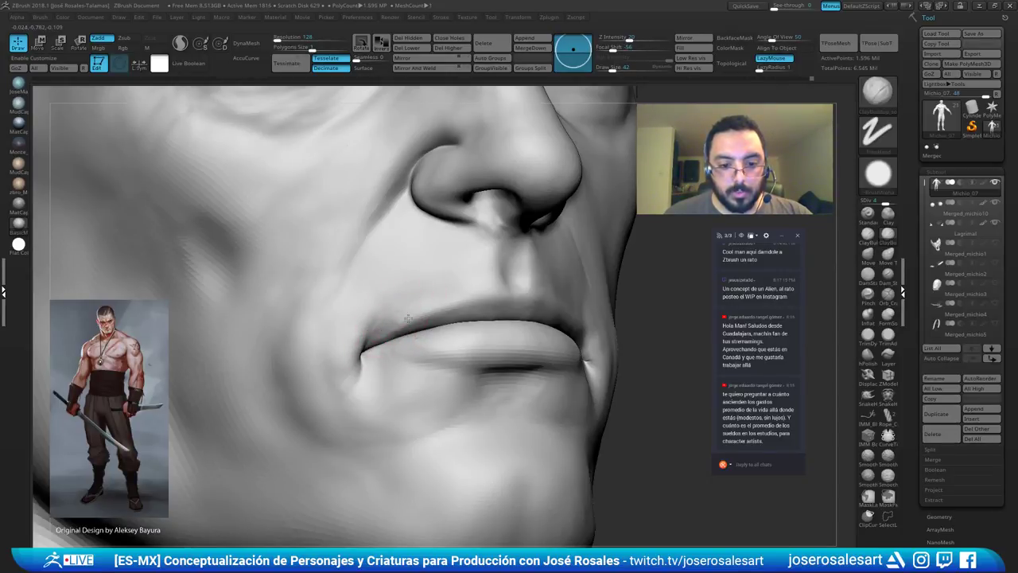
{"action": "key", "text": "shift"}
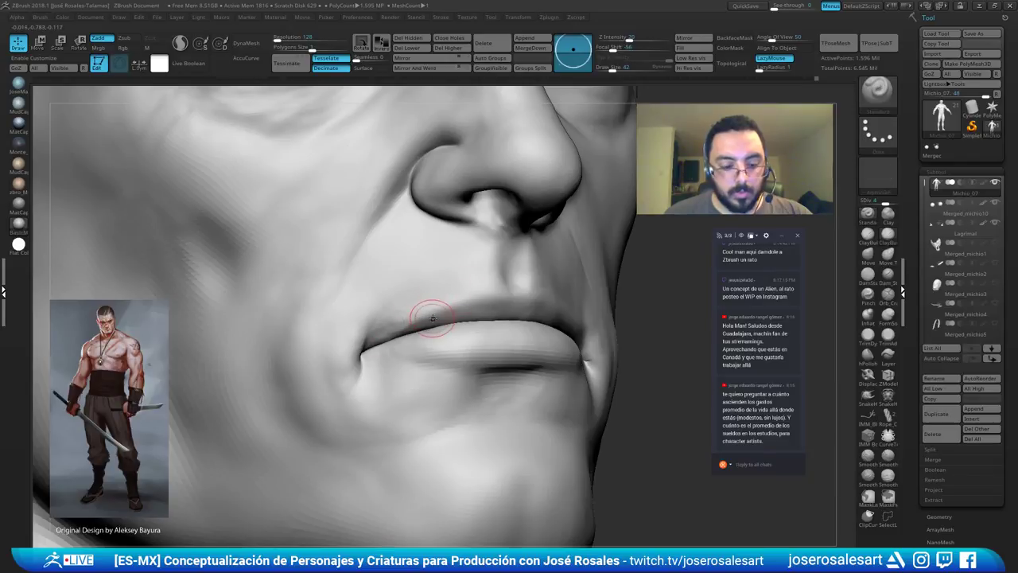
Soften and fill the upper lip's edge with the Standard brush at draw size 48.
{"action": "key", "text": "s"}
{"action": "left_click_drag", "start_coordinate": [434, 319], "coordinate": [429, 319]}
{"action": "key", "text": "bracketright"}
{"action": "key", "text": "bracketright"}
{"action": "key", "text": "bracketright"}
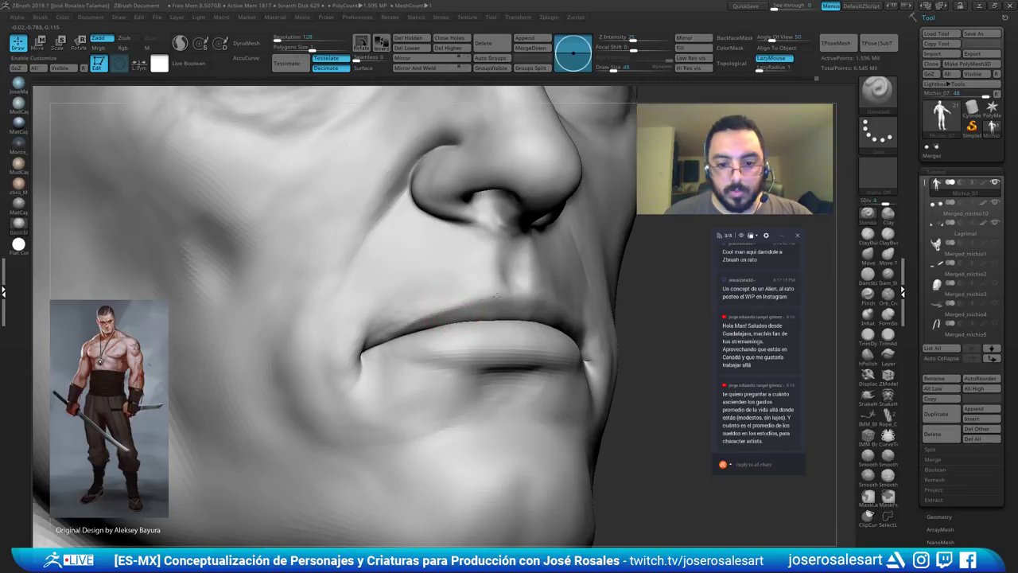
{"action": "right_click_drag", "start_coordinate": [400, 319], "coordinate": [437, 284]}
{"action": "right_click_drag", "start_coordinate": [402, 313], "coordinate": [449, 282], "text": "ctrl"}
{"action": "right_click_drag", "start_coordinate": [533, 248], "coordinate": [586, 248], "text": "alt"}
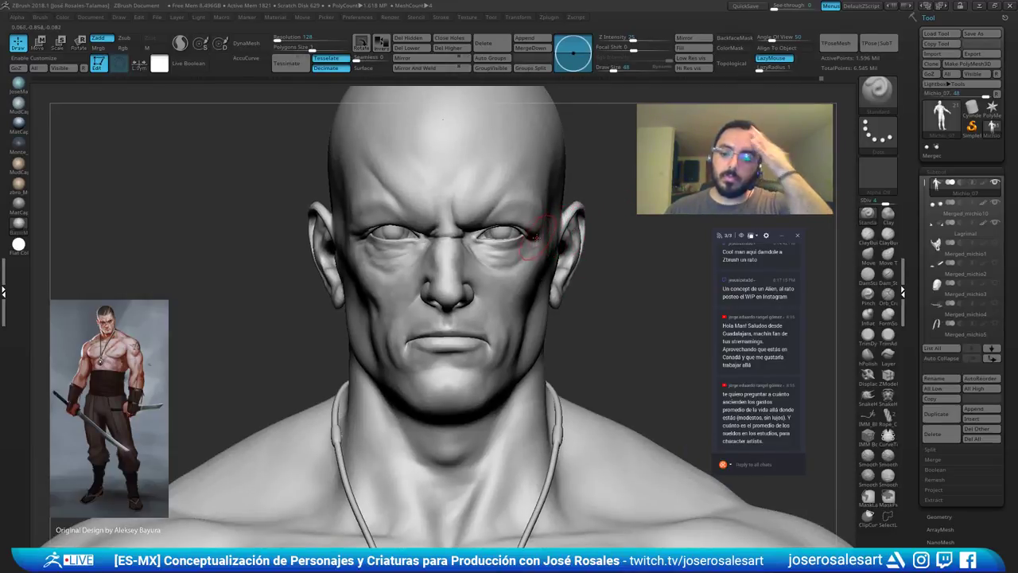
Sculpt the hollow below the cheekbone with ClayBuildup at draw size 48 and smooth its transition.
{"action": "right_click_drag", "start_coordinate": [452, 274], "coordinate": [446, 322], "text": "ctrl"}
{"action": "right_click_drag", "start_coordinate": [380, 239], "coordinate": [464, 225]}
{"action": "mouse_move", "coordinate": [409, 291]}
{"action": "right_mouse_down", "text": "alt"}
{"action": "mouse_move", "coordinate": [389, 326]}
{"action": "mouse_move", "coordinate": [432, 291]}
{"action": "right_mouse_up", "text": "alt"}
{"action": "right_click_drag", "start_coordinate": [443, 328], "coordinate": [367, 309]}
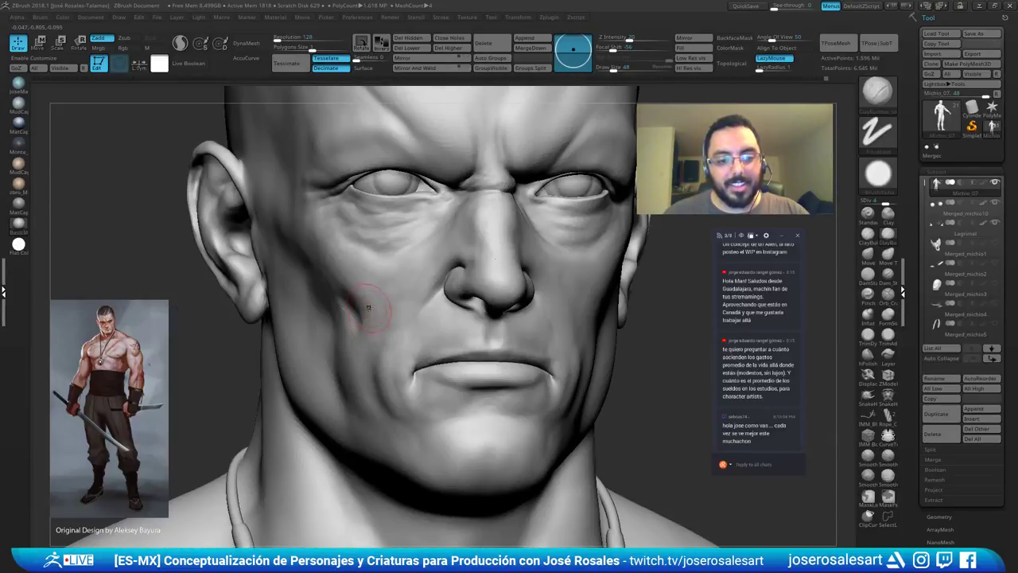
{"action": "right_click_drag", "start_coordinate": [348, 347], "coordinate": [359, 320]}
{"action": "mouse_move", "coordinate": [344, 354]}
{"action": "right_mouse_down"}
{"action": "mouse_move", "coordinate": [362, 303]}
{"action": "mouse_move", "coordinate": [340, 300]}
{"action": "right_mouse_up"}
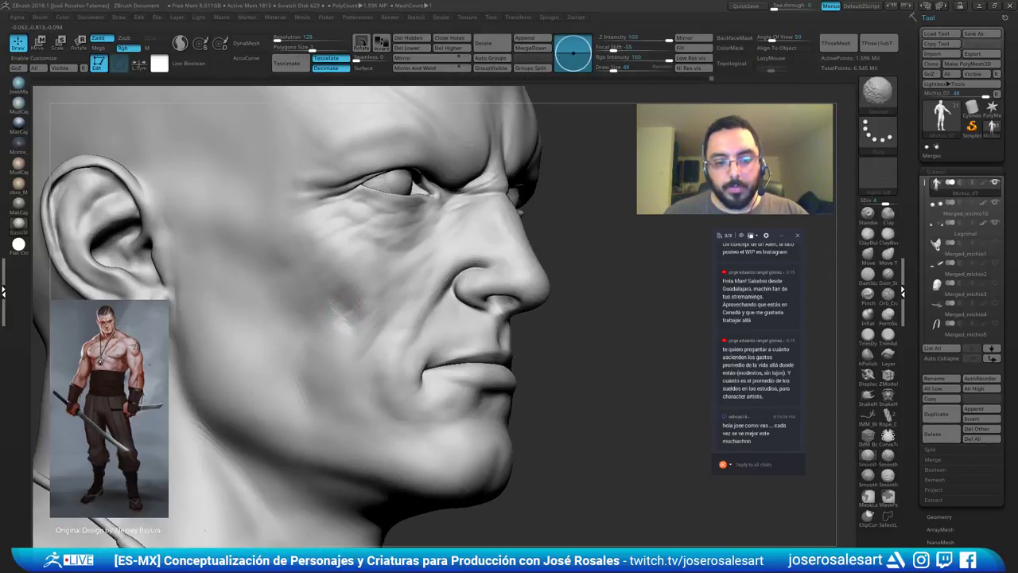
{"action": "left_click_drag", "start_coordinate": [355, 298], "coordinate": [372, 311], "text": "shift"}
{"action": "mouse_move", "coordinate": [362, 314]}
{"action": "right_mouse_down"}
{"action": "mouse_move", "coordinate": [332, 318]}
{"action": "mouse_move", "coordinate": [353, 330]}
{"action": "mouse_move", "coordinate": [378, 303]}
{"action": "right_mouse_up"}
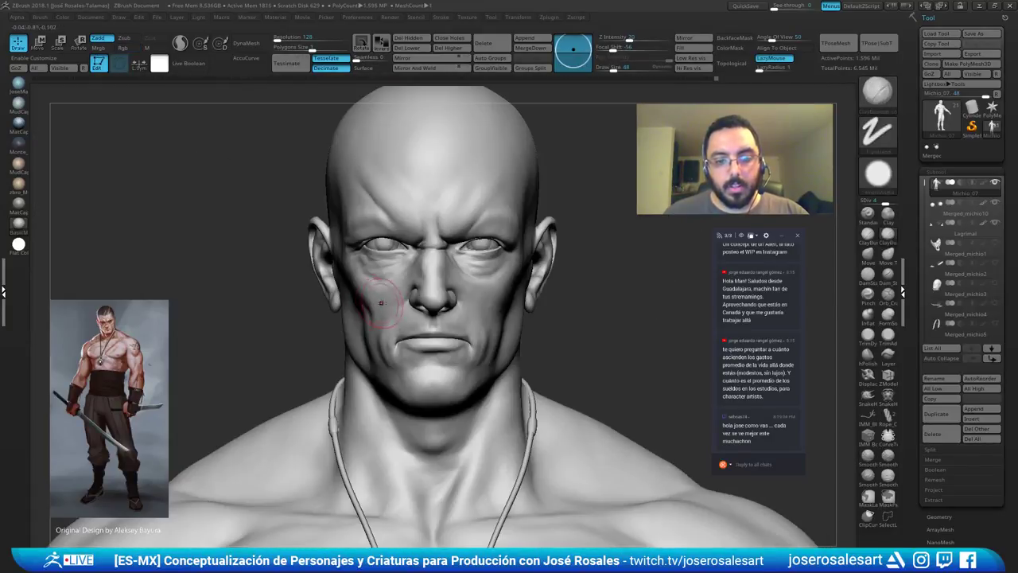
Build up the forehead fold above the brow with ClayBuildup at draw size 58.
{"action": "mouse_move", "coordinate": [375, 171]}
{"action": "right_mouse_down", "text": "alt"}
{"action": "mouse_move", "coordinate": [396, 173]}
{"action": "mouse_move", "coordinate": [403, 198]}
{"action": "mouse_move", "coordinate": [421, 189]}
{"action": "mouse_move", "coordinate": [363, 164]}
{"action": "right_mouse_up", "text": "alt"}
{"action": "left_click_drag", "start_coordinate": [381, 148], "coordinate": [404, 166]}
{"action": "mouse_move", "coordinate": [404, 166]}
{"action": "right_mouse_down"}
{"action": "mouse_move", "coordinate": [344, 194]}
{"action": "mouse_move", "coordinate": [399, 169]}
{"action": "right_mouse_up"}
{"action": "left_click_drag", "start_coordinate": [413, 157], "coordinate": [381, 181]}
{"action": "left_click_drag", "start_coordinate": [389, 141], "coordinate": [353, 174]}
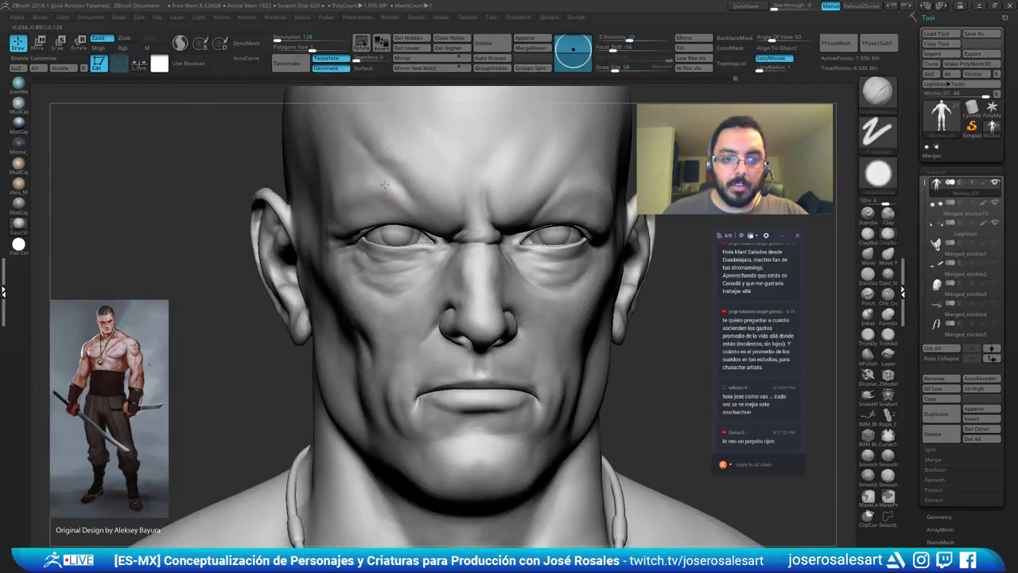
{"action": "mouse_move", "coordinate": [394, 203]}
{"action": "right_mouse_down"}
{"action": "mouse_move", "coordinate": [463, 177]}
{"action": "mouse_move", "coordinate": [477, 185]}
{"action": "mouse_move", "coordinate": [404, 212]}
{"action": "mouse_move", "coordinate": [402, 199]}
{"action": "right_mouse_up"}
{"action": "right_click_drag", "start_coordinate": [446, 231], "coordinate": [453, 199]}
Isolate the eyelid polygroup of the head so only the lids and eyeballs stay visible.
{"action": "mouse_move", "coordinate": [479, 241]}
{"action": "right_mouse_down", "text": "shift"}
{"action": "mouse_move", "coordinate": [455, 265]}
{"action": "mouse_move", "coordinate": [468, 263]}
{"action": "right_mouse_up", "text": "shift"}
{"action": "left_click", "coordinate": [476, 255], "text": "ctrl+shift"}
{"action": "left_click_drag", "start_coordinate": [218, 334], "coordinate": [245, 365], "text": "ctrl+shift"}
{"action": "left_click", "coordinate": [425, 261], "text": "ctrl+shift"}
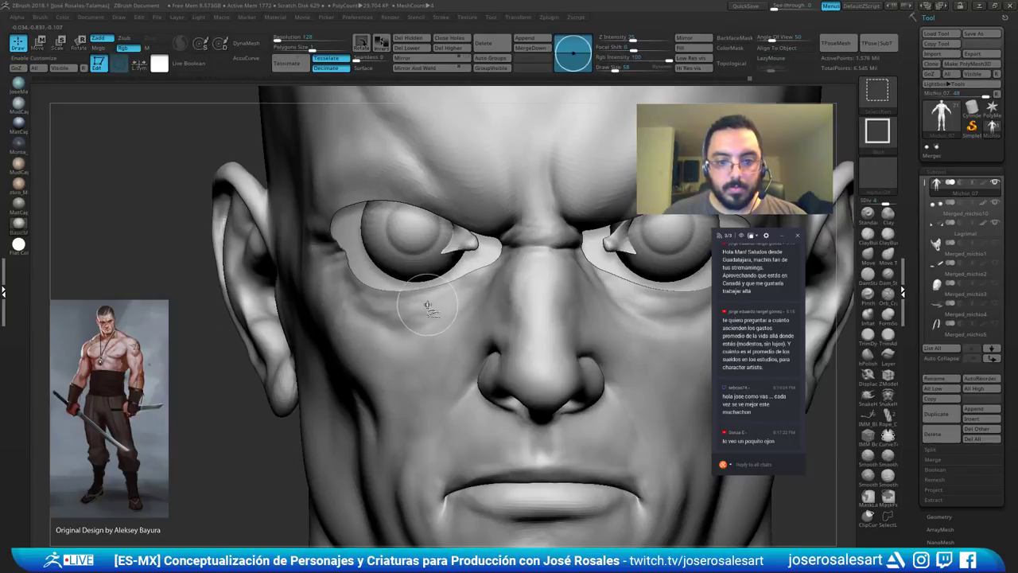
{"action": "left_click", "coordinate": [428, 305], "text": "ctrl+shift"}
{"action": "left_click_drag", "start_coordinate": [142, 321], "coordinate": [166, 343], "text": "ctrl+shift"}
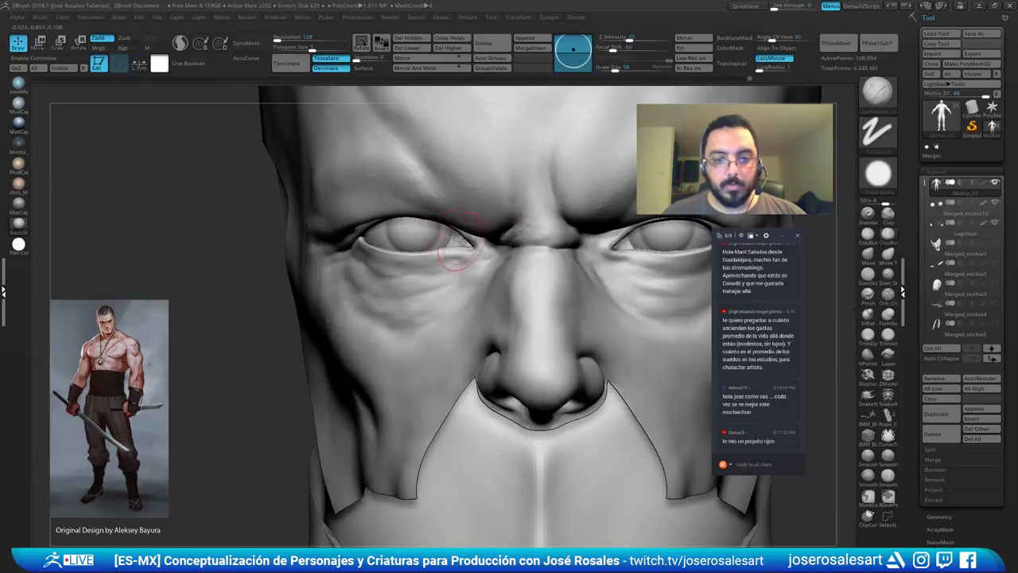
{"action": "left_click", "coordinate": [440, 227], "text": "alt"}
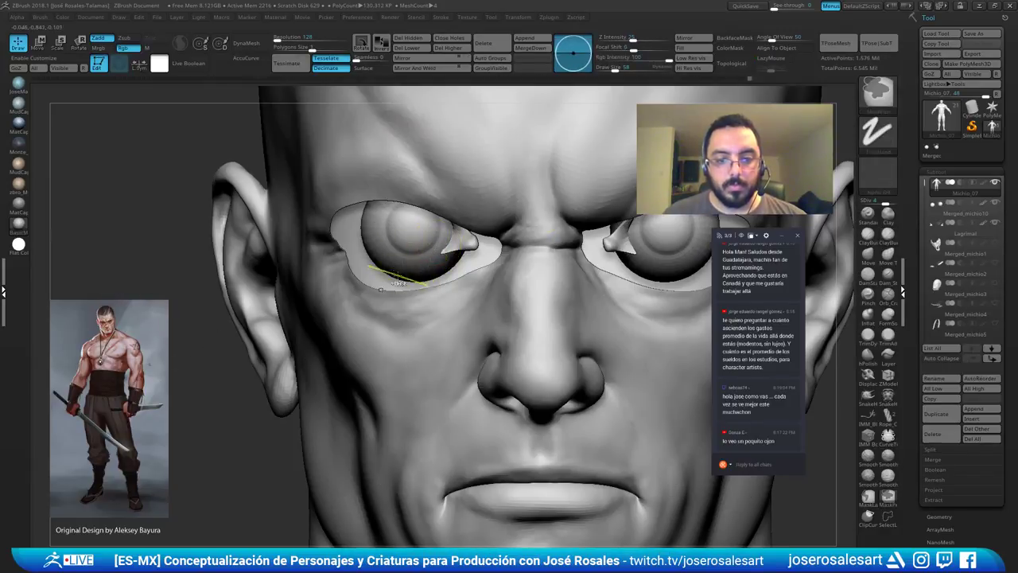
{"action": "left_click_drag", "start_coordinate": [182, 338], "coordinate": [179, 379], "text": "ctrl+shift"}
{"action": "mouse_move", "coordinate": [359, 266]}
{"action": "right_mouse_down", "text": "ctrl"}
{"action": "mouse_move", "coordinate": [406, 318]}
{"action": "mouse_move", "coordinate": [443, 241]}
{"action": "mouse_move", "coordinate": [442, 288]}
{"action": "mouse_move", "coordinate": [352, 278]}
{"action": "mouse_move", "coordinate": [483, 236]}
{"action": "mouse_move", "coordinate": [465, 250]}
{"action": "right_mouse_up", "text": "ctrl"}
Shape the inner corner of the lower eyelid with the Standard and ClayBuildup brushes at draw size 36.
{"action": "key", "text": "b"}
{"action": "key", "text": "s"}
{"action": "key", "text": "t"}
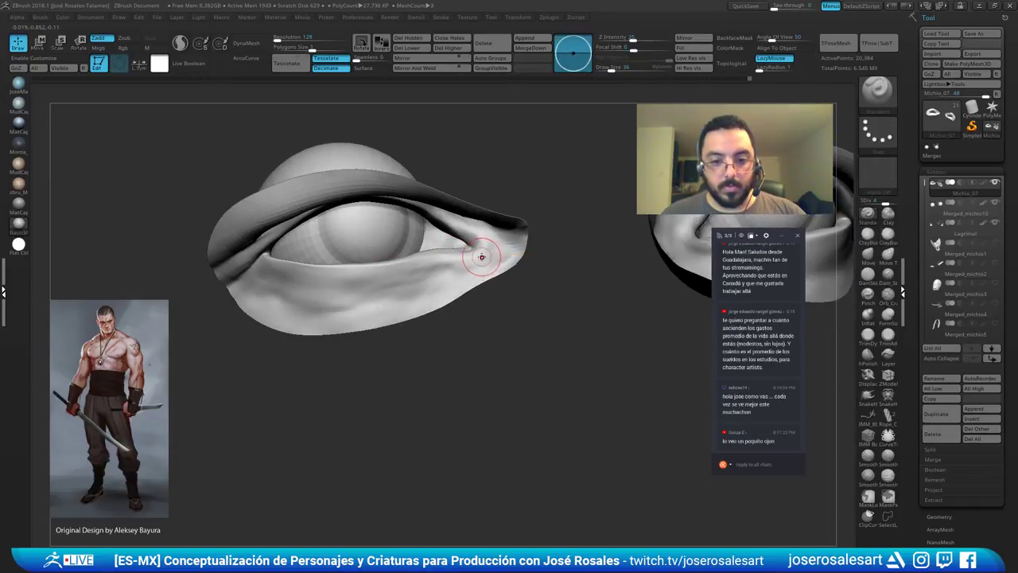
{"action": "right_click_drag", "start_coordinate": [481, 240], "coordinate": [460, 259]}
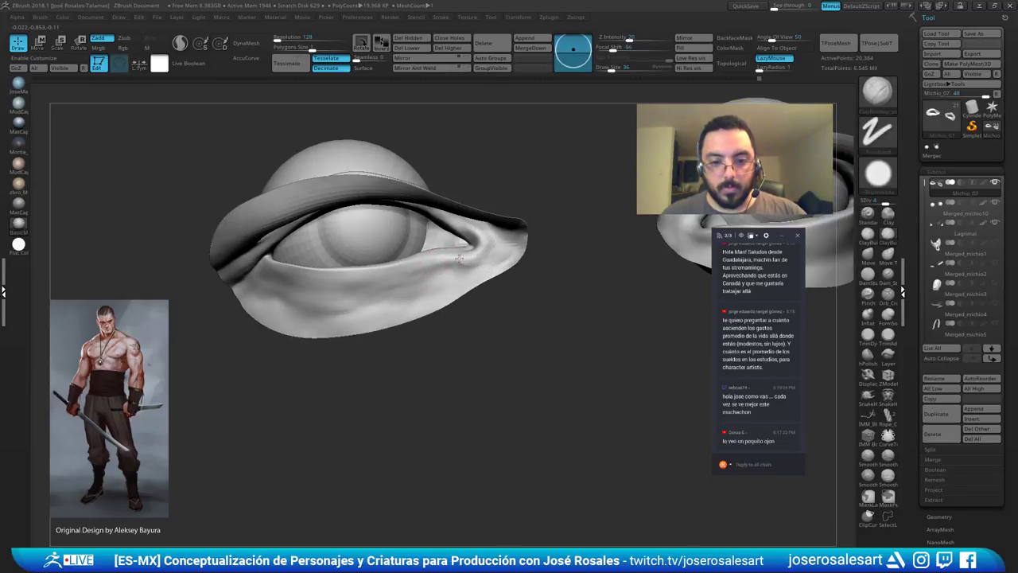
{"action": "right_click_drag", "start_coordinate": [494, 240], "coordinate": [478, 228]}
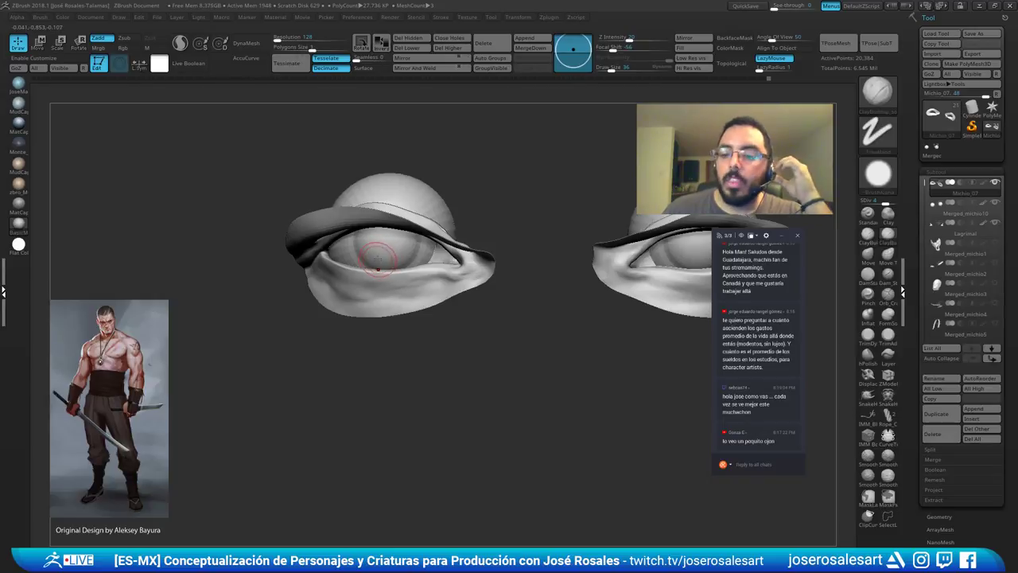
Build up the lower eyelid's fold toward the inner eye corner with ClayBuildup and smooth the strokes.
{"action": "right_click_drag", "start_coordinate": [470, 209], "coordinate": [459, 284]}
{"action": "mouse_move", "coordinate": [459, 284]}
{"action": "left_mouse_down"}
{"action": "mouse_move", "coordinate": [480, 273]}
{"action": "mouse_move", "coordinate": [443, 290]}
{"action": "left_mouse_up"}
{"action": "right_click_drag", "start_coordinate": [443, 291], "coordinate": [487, 291]}
{"action": "left_click_drag", "start_coordinate": [473, 286], "coordinate": [466, 290], "text": "shift"}
{"action": "right_click_drag", "start_coordinate": [495, 287], "coordinate": [366, 274], "text": "shift"}
{"action": "right_click_drag", "start_coordinate": [367, 274], "coordinate": [342, 259], "text": "ctrl"}
{"action": "right_click_drag", "start_coordinate": [529, 277], "coordinate": [605, 293], "text": "ctrl"}
{"action": "left_click_drag", "start_coordinate": [536, 287], "coordinate": [513, 284]}
{"action": "mouse_move", "coordinate": [538, 277]}
{"action": "right_mouse_down", "text": "ctrl"}
{"action": "mouse_move", "coordinate": [484, 278]}
{"action": "mouse_move", "coordinate": [509, 280]}
{"action": "right_mouse_up", "text": "ctrl"}
{"action": "mouse_move", "coordinate": [509, 280]}
{"action": "right_mouse_down", "text": "ctrl"}
{"action": "mouse_move", "coordinate": [564, 295]}
{"action": "mouse_move", "coordinate": [531, 280]}
{"action": "right_mouse_up", "text": "ctrl"}
{"action": "left_click_drag", "start_coordinate": [534, 278], "coordinate": [556, 290], "text": "shift"}
{"action": "right_click_drag", "start_coordinate": [557, 291], "coordinate": [581, 291], "text": "shift"}
{"action": "mouse_move", "coordinate": [580, 291]}
{"action": "right_mouse_down", "text": "ctrl"}
{"action": "mouse_move", "coordinate": [387, 289]}
{"action": "mouse_move", "coordinate": [430, 275]}
{"action": "right_mouse_up", "text": "ctrl"}
Carve the fold line beneath the inner eye corner with DamStandard at draw size 36.
{"action": "key", "text": "b"}
{"action": "key", "text": "d"}
{"action": "key", "text": "s"}
{"action": "right_click_drag", "start_coordinate": [420, 232], "coordinate": [375, 275]}
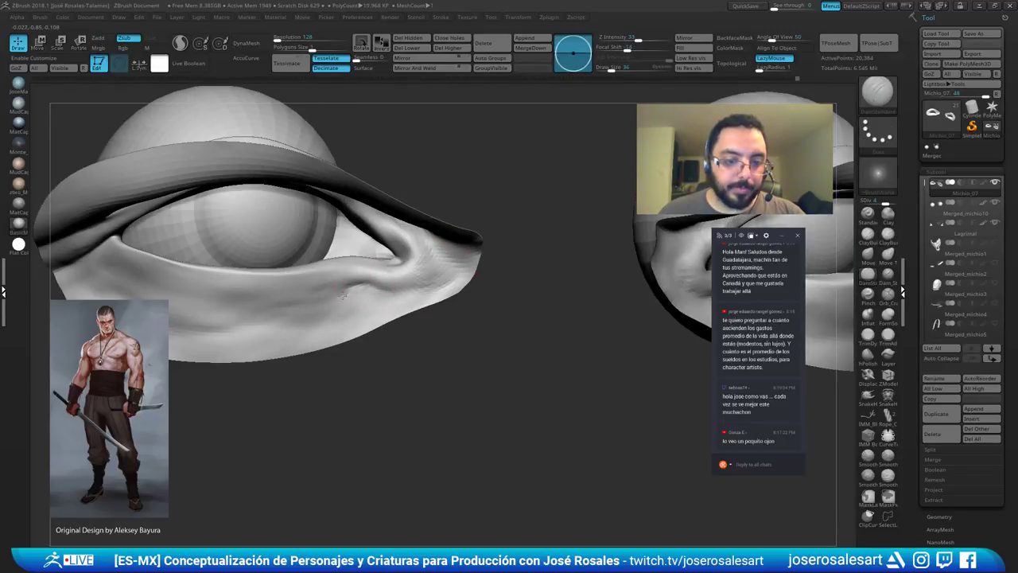
Add volume along the fold under the lower eyelid with ClayBuildup at draw size 19 and smooth it.
{"action": "key", "text": "b"}
{"action": "key", "text": "c"}
{"action": "key", "text": "b"}
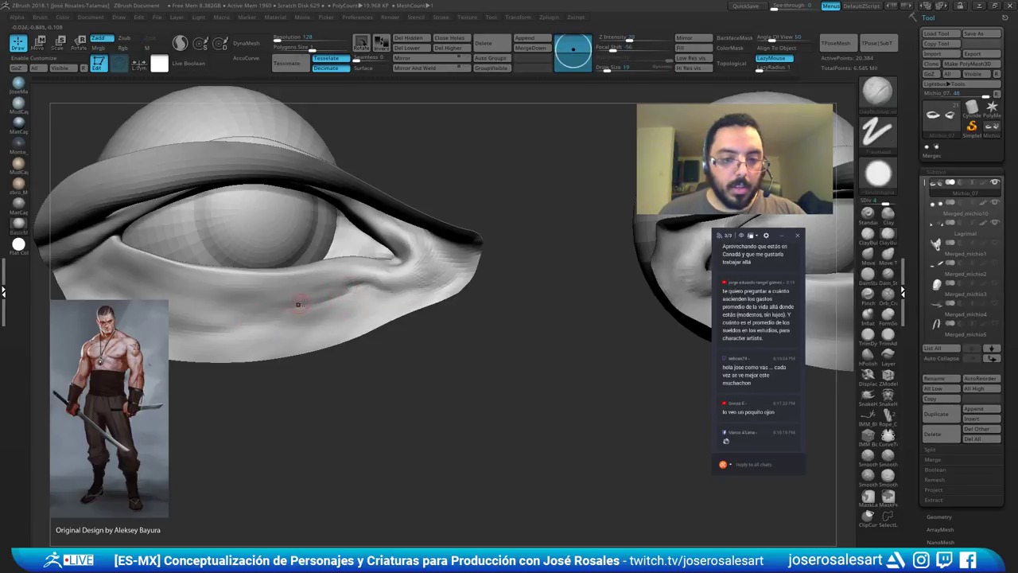
{"action": "left_click_drag", "start_coordinate": [268, 311], "coordinate": [226, 319]}
{"action": "right_click_drag", "start_coordinate": [256, 282], "coordinate": [264, 304], "text": "ctrl"}
{"action": "left_click_drag", "start_coordinate": [342, 281], "coordinate": [315, 303], "text": "shift"}
{"action": "right_click_drag", "start_coordinate": [315, 303], "coordinate": [278, 306]}
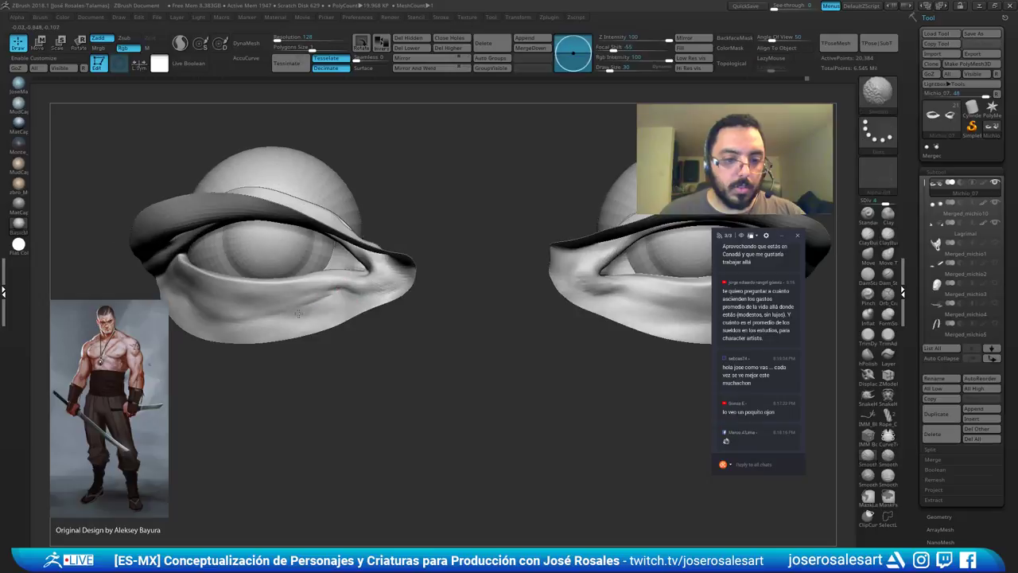
Blend the lower lid fold into the inner eye corner with ClayBuildup at draw size 30 and smoothing strokes.
{"action": "left_click_drag", "start_coordinate": [342, 283], "coordinate": [316, 297], "text": "shift"}
{"action": "right_click_drag", "start_coordinate": [298, 313], "coordinate": [340, 299]}
{"action": "left_click_drag", "start_coordinate": [283, 315], "coordinate": [351, 293]}
{"action": "right_click_drag", "start_coordinate": [351, 293], "coordinate": [338, 299]}
{"action": "mouse_move", "coordinate": [338, 299]}
{"action": "left_mouse_down", "text": "shift"}
{"action": "mouse_move", "coordinate": [323, 303]}
{"action": "mouse_move", "coordinate": [342, 294]}
{"action": "left_mouse_up", "text": "shift"}
{"action": "right_click_drag", "start_coordinate": [342, 295], "coordinate": [346, 298], "text": "ctrl"}
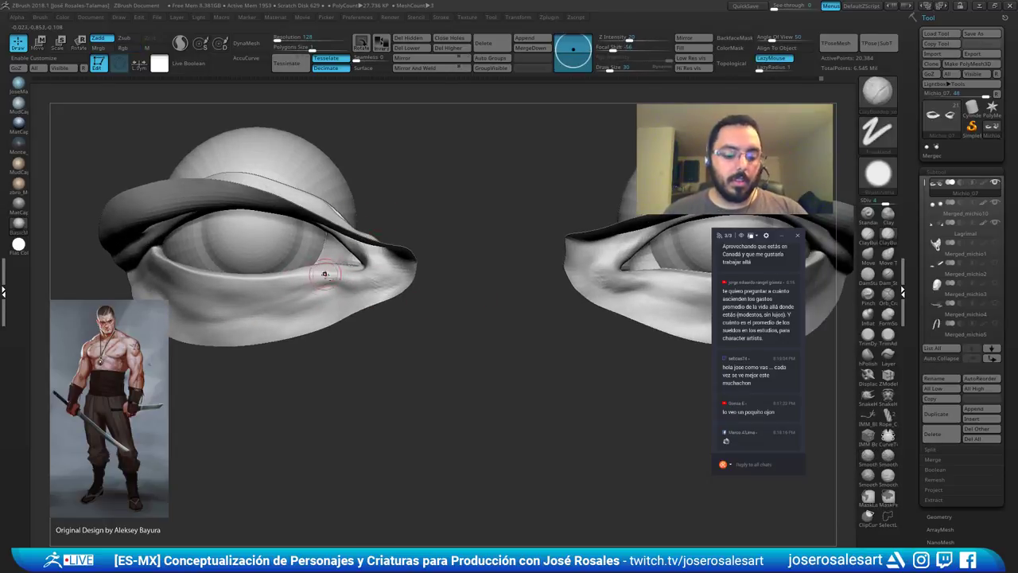
{"action": "mouse_move", "coordinate": [306, 291]}
{"action": "right_mouse_down", "text": "ctrl"}
{"action": "mouse_move", "coordinate": [344, 292]}
{"action": "mouse_move", "coordinate": [326, 279]}
{"action": "mouse_move", "coordinate": [402, 273]}
{"action": "right_mouse_up", "text": "ctrl"}
{"action": "left_click_drag", "start_coordinate": [373, 275], "coordinate": [381, 281], "text": "shift"}
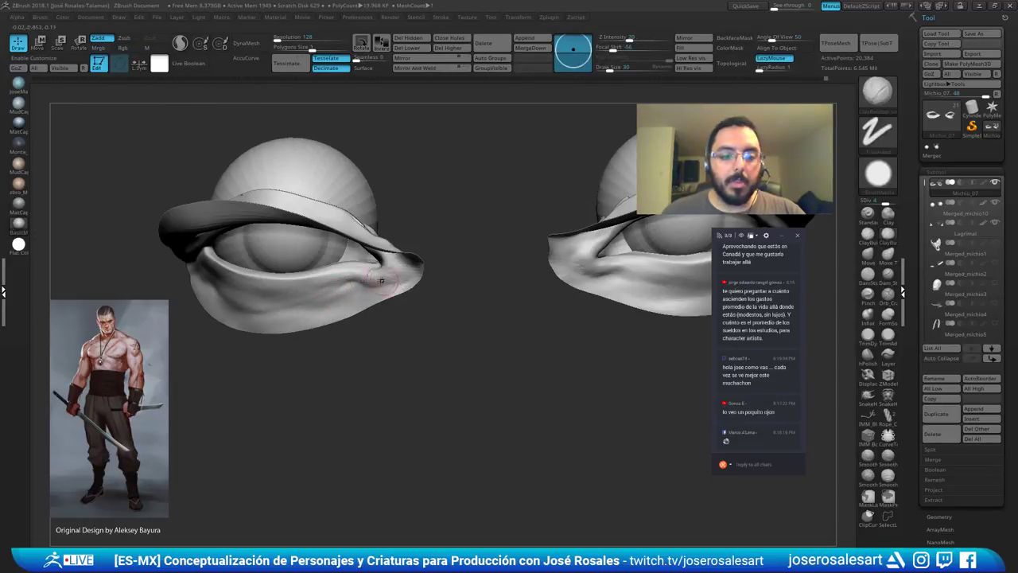
{"action": "right_click_drag", "start_coordinate": [380, 281], "coordinate": [410, 274]}
Unhide the full head, then build up and smooth the eye bag folds with ClayBuildup at draw size 33.
{"action": "left_click", "coordinate": [443, 295], "text": "ctrl+shift"}
{"action": "mouse_move", "coordinate": [334, 204]}
{"action": "right_mouse_down", "text": "alt"}
{"action": "mouse_move", "coordinate": [448, 204]}
{"action": "mouse_move", "coordinate": [457, 192]}
{"action": "right_mouse_up", "text": "alt"}
{"action": "key", "text": "s"}
{"action": "mouse_move", "coordinate": [422, 294]}
{"action": "left_mouse_down"}
{"action": "mouse_move", "coordinate": [434, 294]}
{"action": "mouse_move", "coordinate": [390, 294]}
{"action": "left_mouse_up"}
{"action": "mouse_move", "coordinate": [378, 290]}
{"action": "right_mouse_down", "text": "ctrl"}
{"action": "mouse_move", "coordinate": [412, 282]}
{"action": "mouse_move", "coordinate": [385, 287]}
{"action": "right_mouse_up", "text": "ctrl"}
{"action": "mouse_move", "coordinate": [409, 288]}
{"action": "right_mouse_down", "text": "ctrl"}
{"action": "mouse_move", "coordinate": [401, 284]}
{"action": "mouse_move", "coordinate": [595, 165]}
{"action": "right_mouse_up", "text": "ctrl"}
{"action": "mouse_move", "coordinate": [370, 307]}
{"action": "right_mouse_down"}
{"action": "mouse_move", "coordinate": [340, 329]}
{"action": "mouse_move", "coordinate": [338, 306]}
{"action": "mouse_move", "coordinate": [304, 297]}
{"action": "right_mouse_up"}
{"action": "left_click_drag", "start_coordinate": [304, 298], "coordinate": [368, 295]}
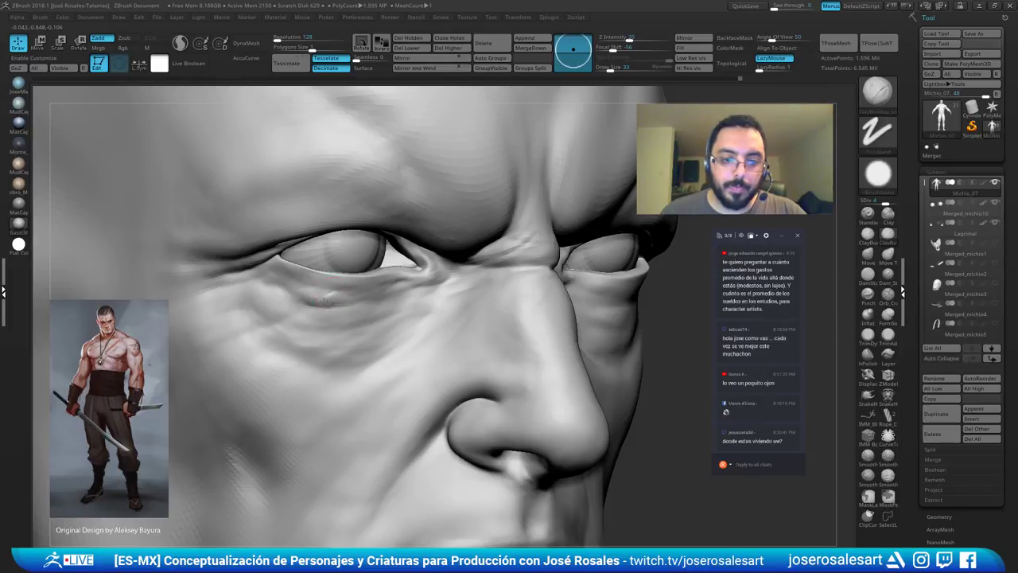
{"action": "left_click_drag", "start_coordinate": [347, 297], "coordinate": [404, 280], "text": "shift"}
{"action": "mouse_move", "coordinate": [416, 277]}
{"action": "right_mouse_down", "text": "ctrl"}
{"action": "mouse_move", "coordinate": [493, 259]}
{"action": "mouse_move", "coordinate": [425, 234]}
{"action": "right_mouse_up", "text": "ctrl"}
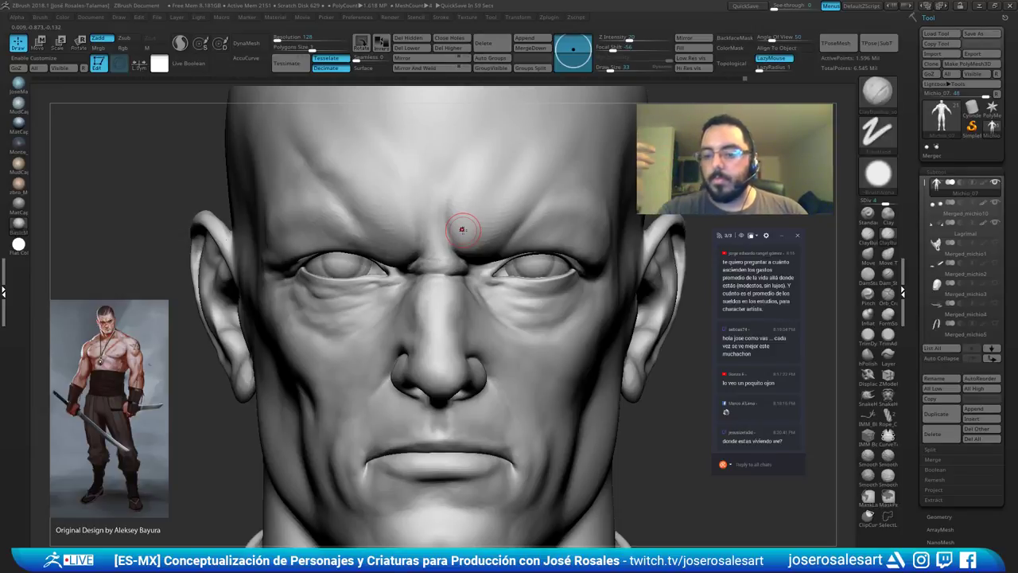
Carve fine wrinkle lines below and beside the outer eye corner with DamStandard at draw size 33.
{"action": "mouse_move", "coordinate": [381, 247]}
{"action": "right_mouse_down"}
{"action": "mouse_move", "coordinate": [409, 147]}
{"action": "mouse_move", "coordinate": [398, 179]}
{"action": "mouse_move", "coordinate": [286, 270]}
{"action": "mouse_move", "coordinate": [369, 288]}
{"action": "mouse_move", "coordinate": [321, 279]}
{"action": "mouse_move", "coordinate": [344, 274]}
{"action": "right_mouse_up"}
{"action": "key", "text": "b"}
{"action": "key", "text": "d"}
{"action": "key", "text": "s"}
{"action": "left_click_drag", "start_coordinate": [344, 274], "coordinate": [311, 283]}
{"action": "right_click_drag", "start_coordinate": [364, 277], "coordinate": [417, 272]}
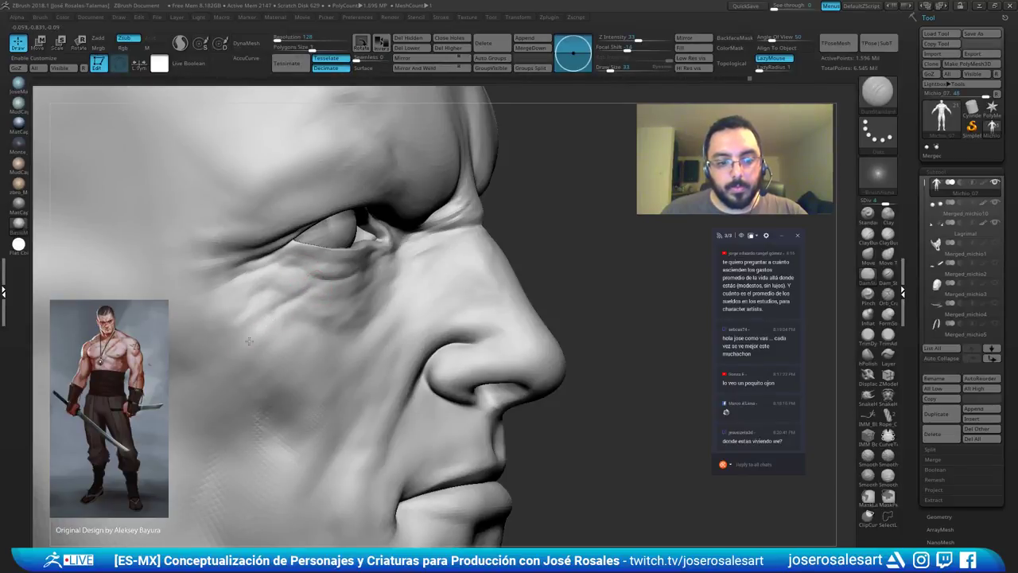
{"action": "mouse_move", "coordinate": [256, 315]}
{"action": "right_mouse_down", "text": "ctrl"}
{"action": "mouse_move", "coordinate": [244, 299]}
{"action": "mouse_move", "coordinate": [266, 302]}
{"action": "mouse_move", "coordinate": [283, 322]}
{"action": "mouse_move", "coordinate": [257, 296]}
{"action": "mouse_move", "coordinate": [328, 291]}
{"action": "right_mouse_up", "text": "ctrl"}
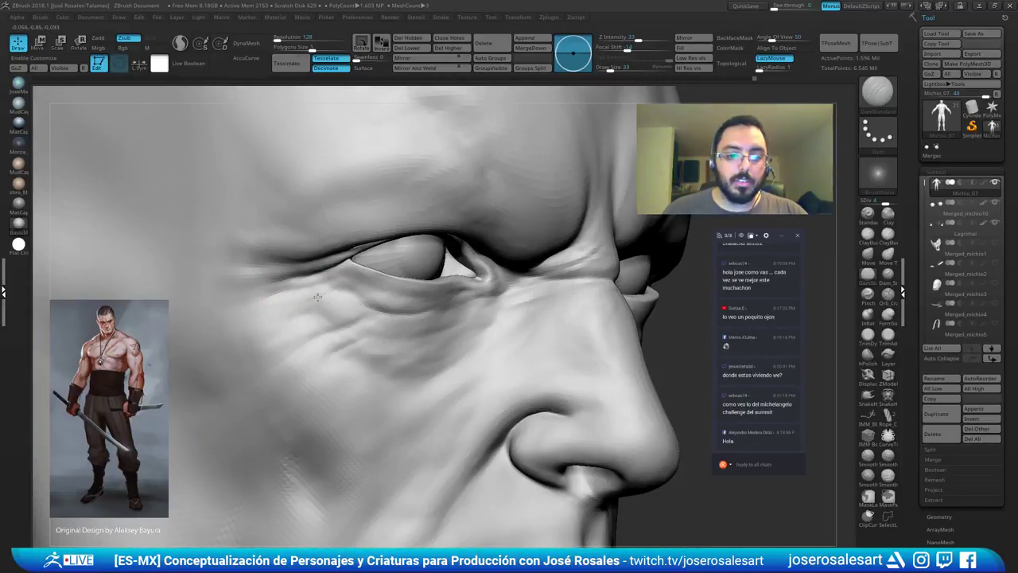
{"action": "mouse_move", "coordinate": [252, 330]}
{"action": "right_mouse_down"}
{"action": "mouse_move", "coordinate": [306, 305]}
{"action": "mouse_move", "coordinate": [286, 310]}
{"action": "mouse_move", "coordinate": [321, 284]}
{"action": "right_mouse_up"}
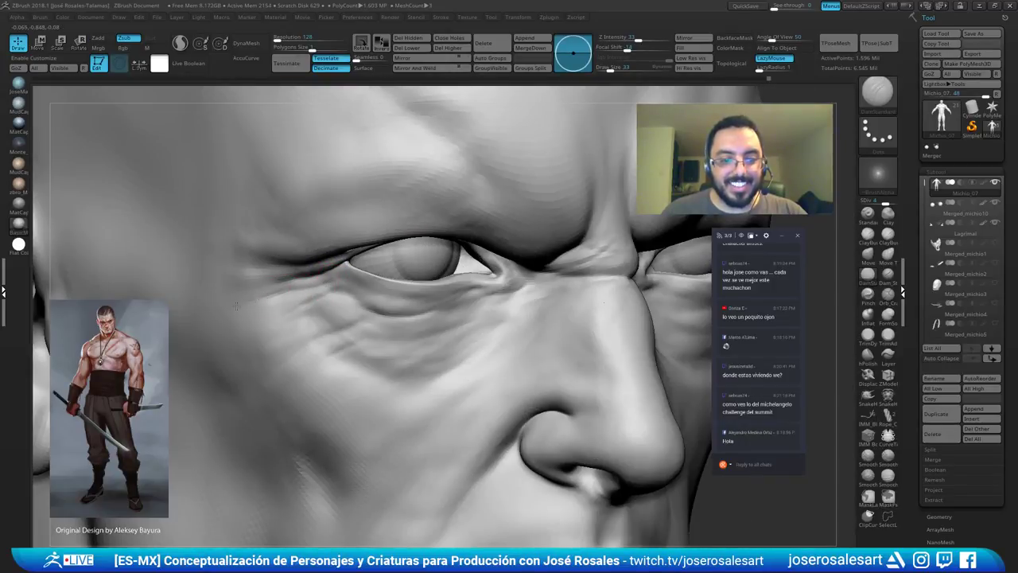
Smooth the wrinkles in the eye bag and check the brow and eye area from the front.
{"action": "mouse_move", "coordinate": [287, 275]}
{"action": "right_mouse_down"}
{"action": "mouse_move", "coordinate": [290, 252]}
{"action": "mouse_move", "coordinate": [286, 268]}
{"action": "mouse_move", "coordinate": [239, 268]}
{"action": "mouse_move", "coordinate": [358, 280]}
{"action": "right_mouse_up"}
{"action": "left_click_drag", "start_coordinate": [425, 289], "coordinate": [445, 331], "text": "shift"}
{"action": "mouse_move", "coordinate": [444, 331]}
{"action": "right_mouse_down"}
{"action": "mouse_move", "coordinate": [470, 291]}
{"action": "mouse_move", "coordinate": [450, 282]}
{"action": "mouse_move", "coordinate": [493, 251]}
{"action": "right_mouse_up"}
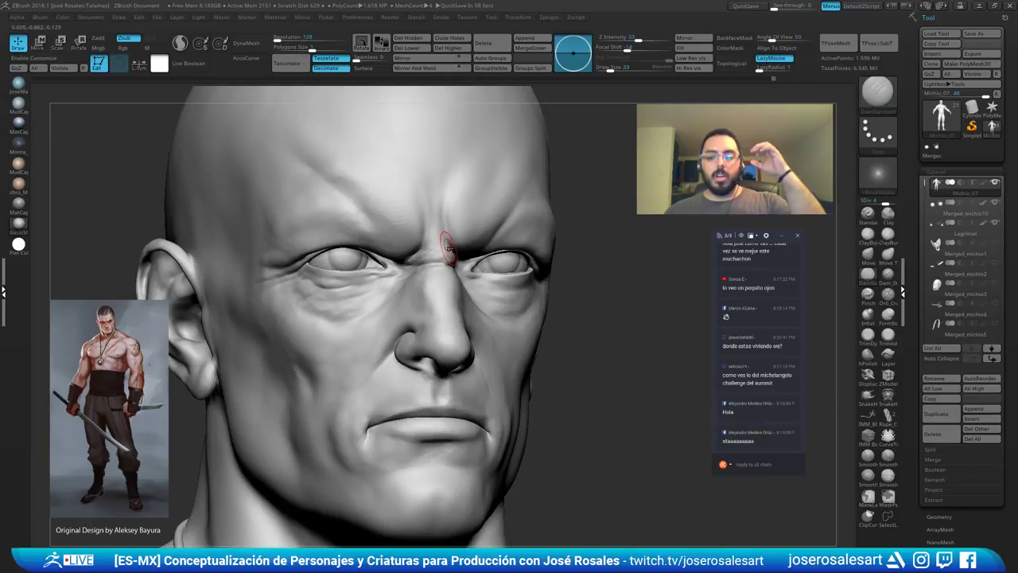
{"action": "right_click_drag", "start_coordinate": [308, 214], "coordinate": [416, 207]}
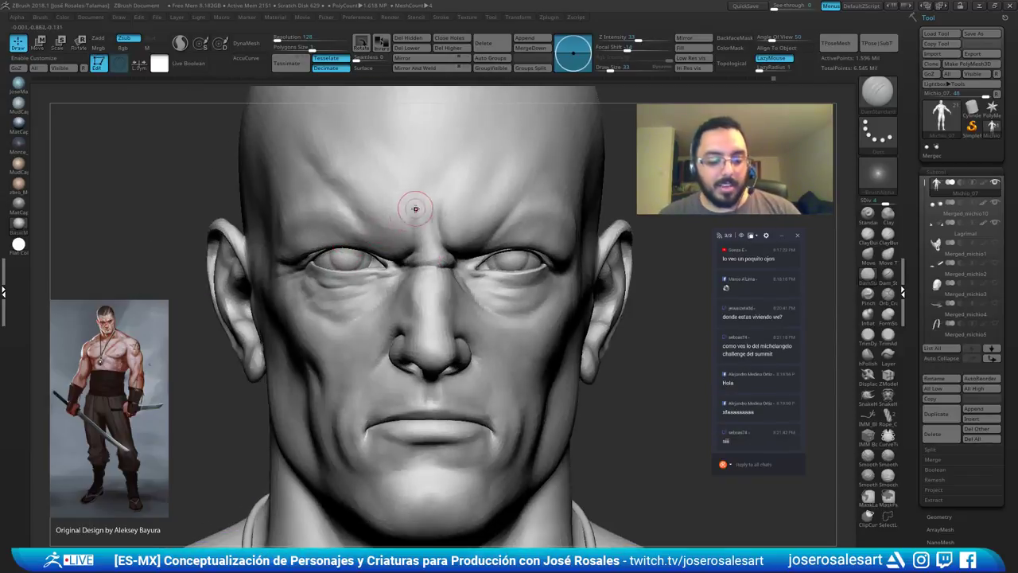
{"action": "right_click_drag", "start_coordinate": [357, 237], "coordinate": [389, 210]}
{"action": "right_click_drag", "start_coordinate": [390, 211], "coordinate": [384, 237], "text": "ctrl"}
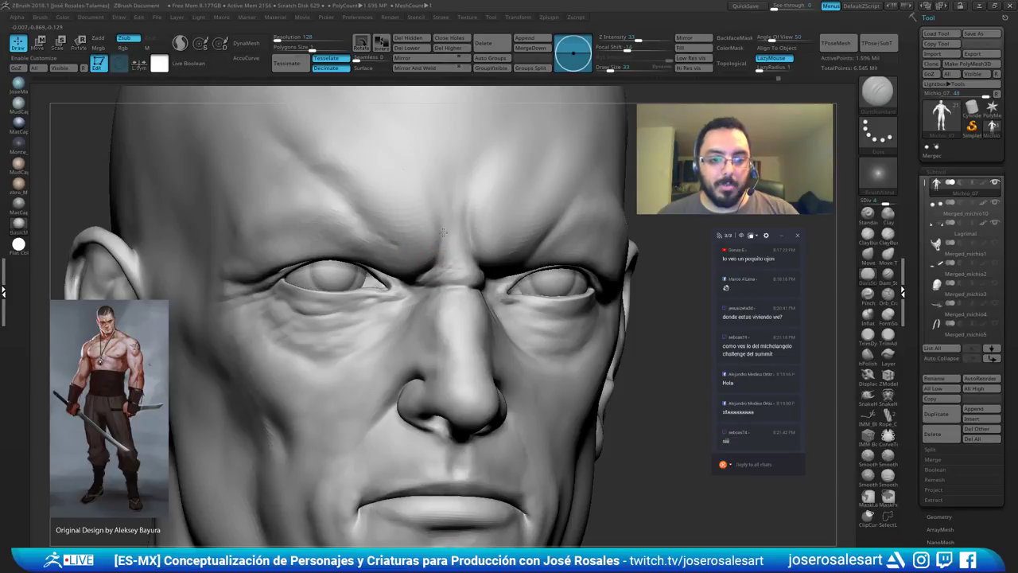
{"action": "right_click_drag", "start_coordinate": [444, 225], "coordinate": [454, 223]}
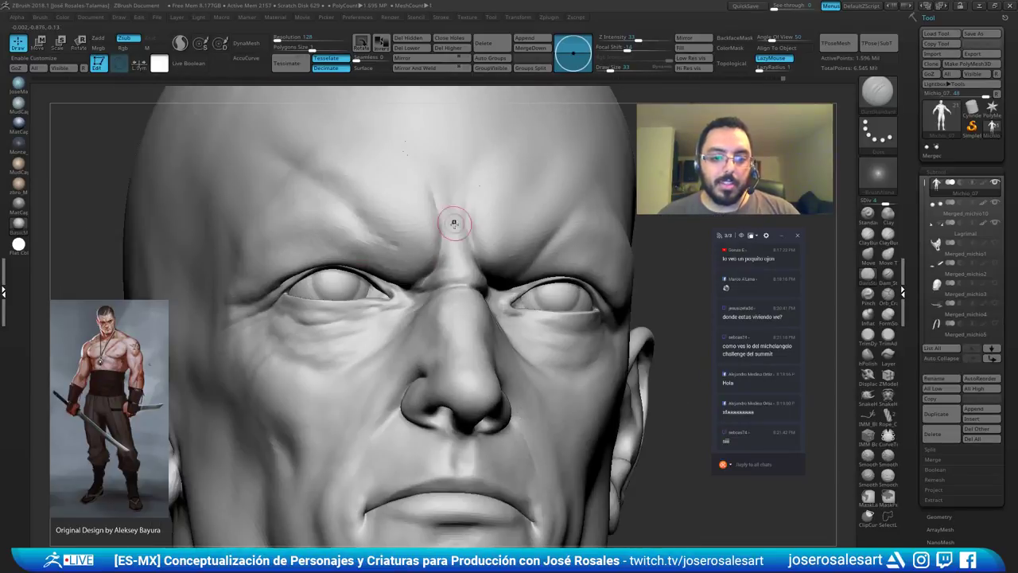
Carve the frown crease between the eyebrows above the nose bridge with DamStandard at draw size 33.
{"action": "key", "text": "2"}
{"action": "mouse_move", "coordinate": [405, 151]}
{"action": "right_mouse_down"}
{"action": "mouse_move", "coordinate": [467, 282]}
{"action": "mouse_move", "coordinate": [422, 241]}
{"action": "mouse_move", "coordinate": [477, 291]}
{"action": "mouse_move", "coordinate": [450, 291]}
{"action": "mouse_move", "coordinate": [471, 278]}
{"action": "mouse_move", "coordinate": [433, 278]}
{"action": "mouse_move", "coordinate": [394, 294]}
{"action": "right_mouse_up"}
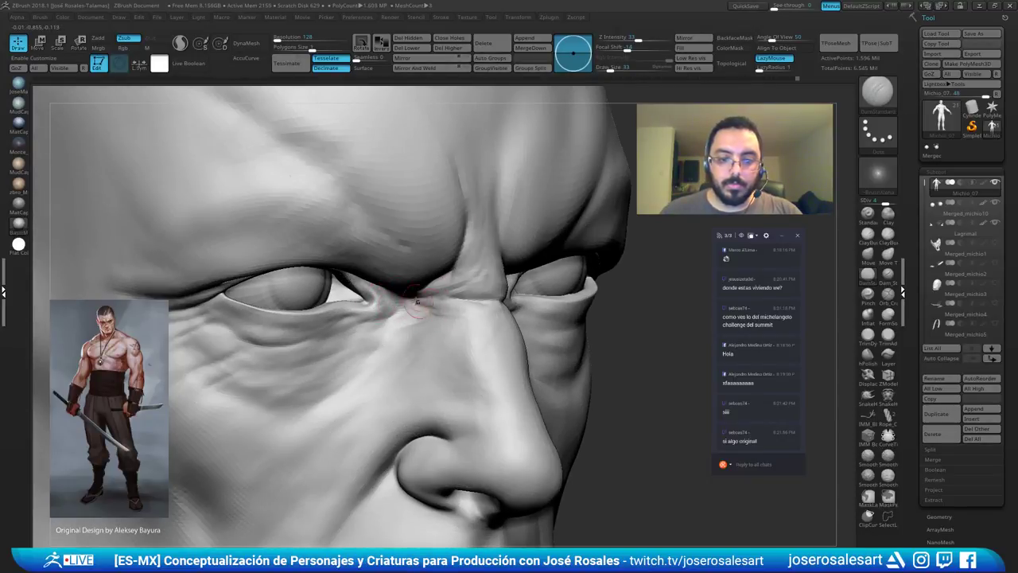
{"action": "mouse_move", "coordinate": [470, 293]}
{"action": "right_mouse_down"}
{"action": "mouse_move", "coordinate": [486, 241]}
{"action": "mouse_move", "coordinate": [448, 231]}
{"action": "right_mouse_up"}
{"action": "left_click_drag", "start_coordinate": [448, 228], "coordinate": [448, 248]}
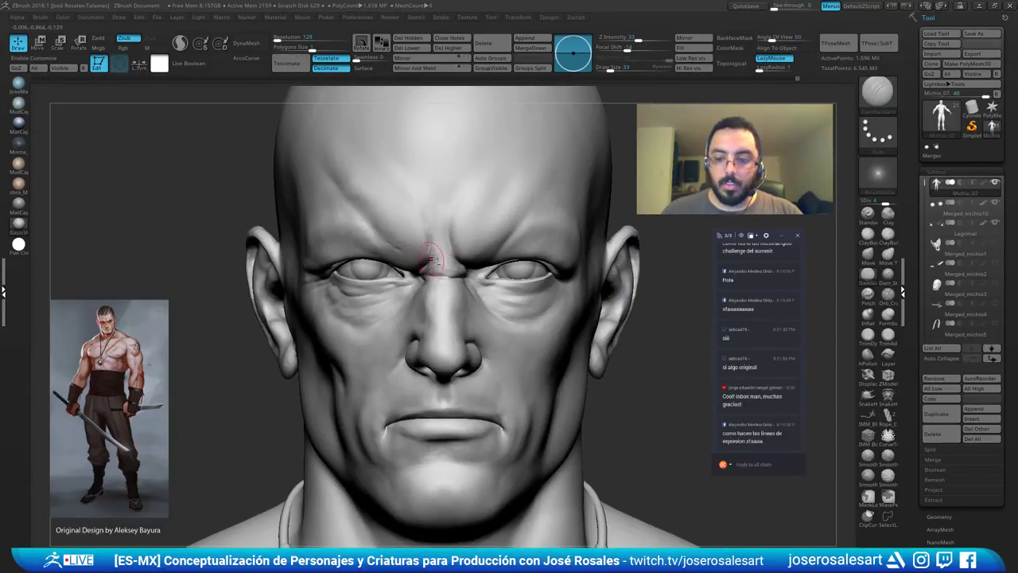
{"action": "right_click_drag", "start_coordinate": [449, 248], "coordinate": [464, 247], "text": "ctrl"}
{"action": "right_click_drag", "start_coordinate": [437, 215], "coordinate": [427, 269]}
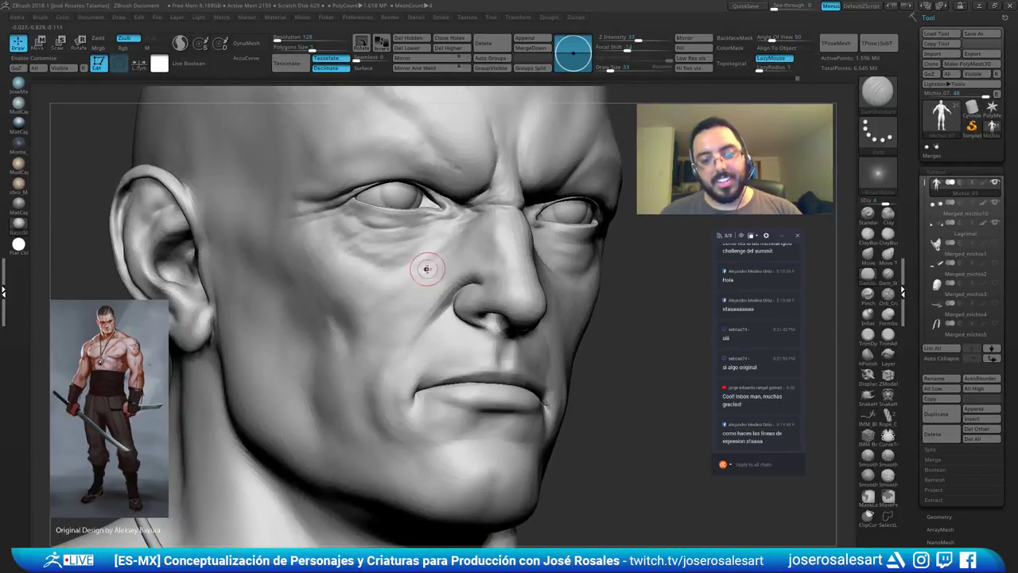
{"action": "right_click_drag", "start_coordinate": [286, 225], "coordinate": [336, 226]}
{"action": "mouse_move", "coordinate": [342, 231]}
{"action": "left_mouse_down"}
{"action": "mouse_move", "coordinate": [357, 219]}
{"action": "mouse_move", "coordinate": [302, 252]}
{"action": "mouse_move", "coordinate": [374, 218]}
{"action": "left_mouse_up"}
{"action": "key", "text": "ctrl+z"}
{"action": "key", "text": "ctrl+z"}
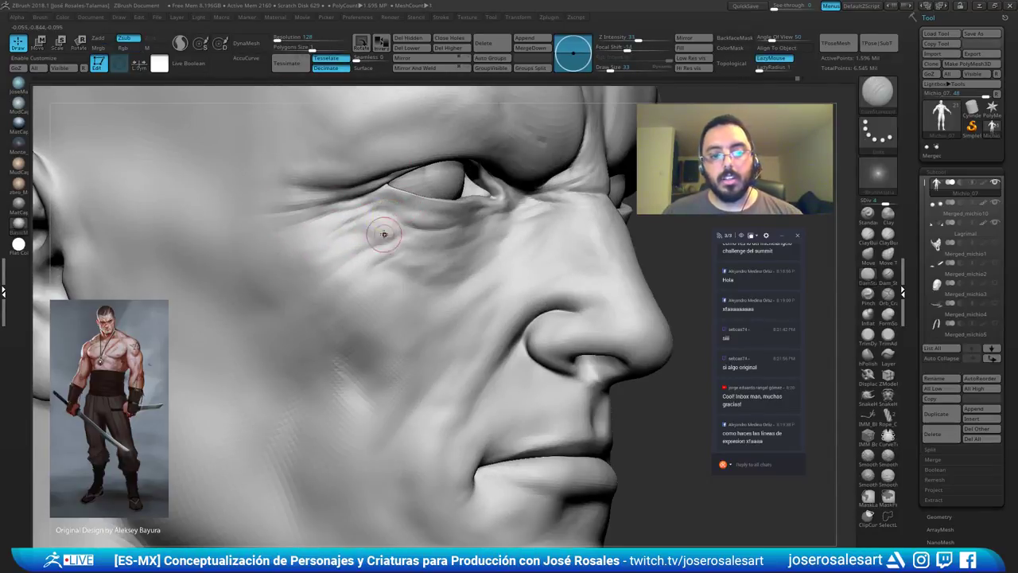
Add volume to the frown folds between the eyebrows with ClayBuildup at draw size 33 and smooth them toward the inner eye corner.
{"action": "right_click_drag", "start_coordinate": [377, 236], "coordinate": [582, 220]}
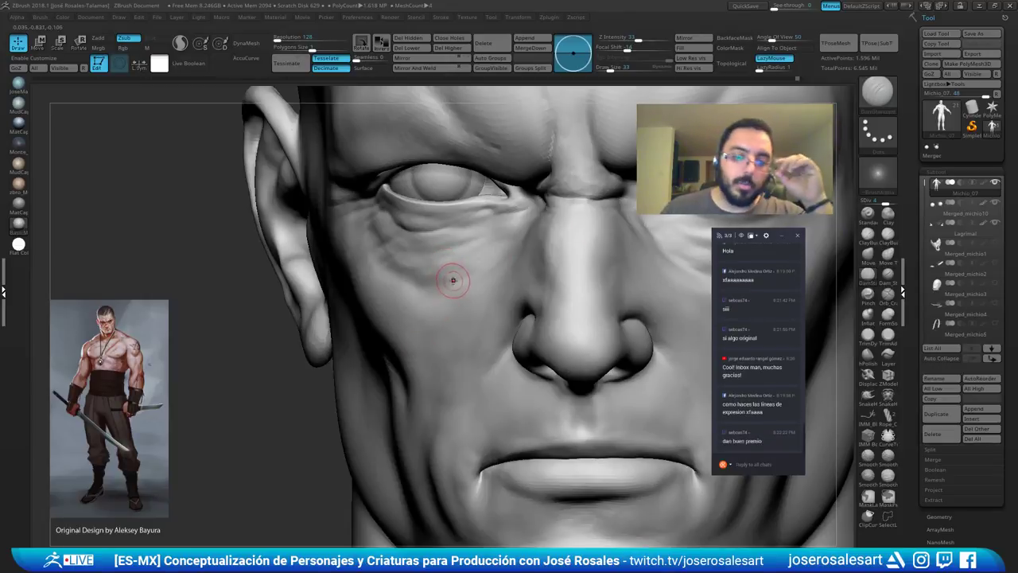
{"action": "key", "text": "b"}
{"action": "key", "text": "c"}
{"action": "key", "text": "b"}
{"action": "mouse_move", "coordinate": [530, 189]}
{"action": "right_mouse_down"}
{"action": "mouse_move", "coordinate": [482, 221]}
{"action": "mouse_move", "coordinate": [527, 207]}
{"action": "right_mouse_up"}
{"action": "left_click_drag", "start_coordinate": [527, 193], "coordinate": [530, 209]}
{"action": "right_click_drag", "start_coordinate": [529, 224], "coordinate": [540, 236]}
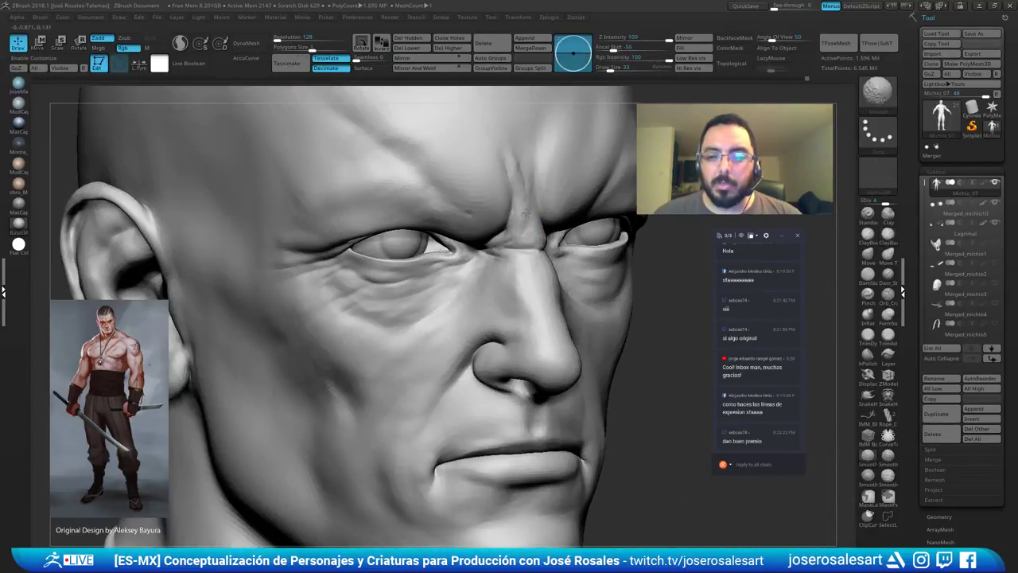
{"action": "left_click_drag", "start_coordinate": [513, 151], "coordinate": [522, 187], "text": "shift"}
{"action": "mouse_move", "coordinate": [532, 205]}
{"action": "right_mouse_down"}
{"action": "mouse_move", "coordinate": [575, 186]}
{"action": "mouse_move", "coordinate": [490, 222]}
{"action": "mouse_move", "coordinate": [509, 217]}
{"action": "mouse_move", "coordinate": [467, 281]}
{"action": "right_mouse_up"}
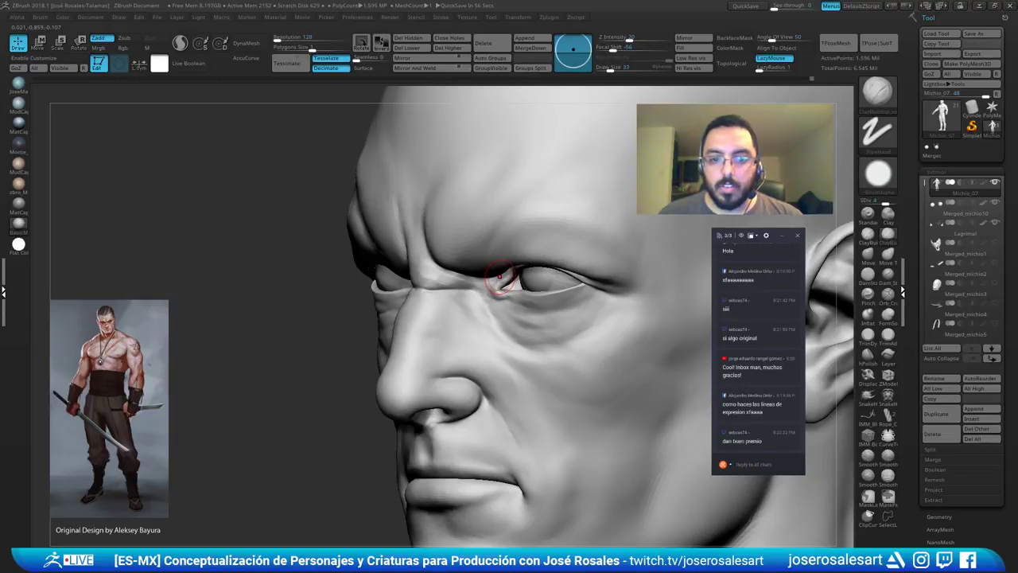
{"action": "mouse_move", "coordinate": [432, 311]}
{"action": "right_mouse_down"}
{"action": "mouse_move", "coordinate": [357, 291]}
{"action": "mouse_move", "coordinate": [488, 167]}
{"action": "right_mouse_up"}
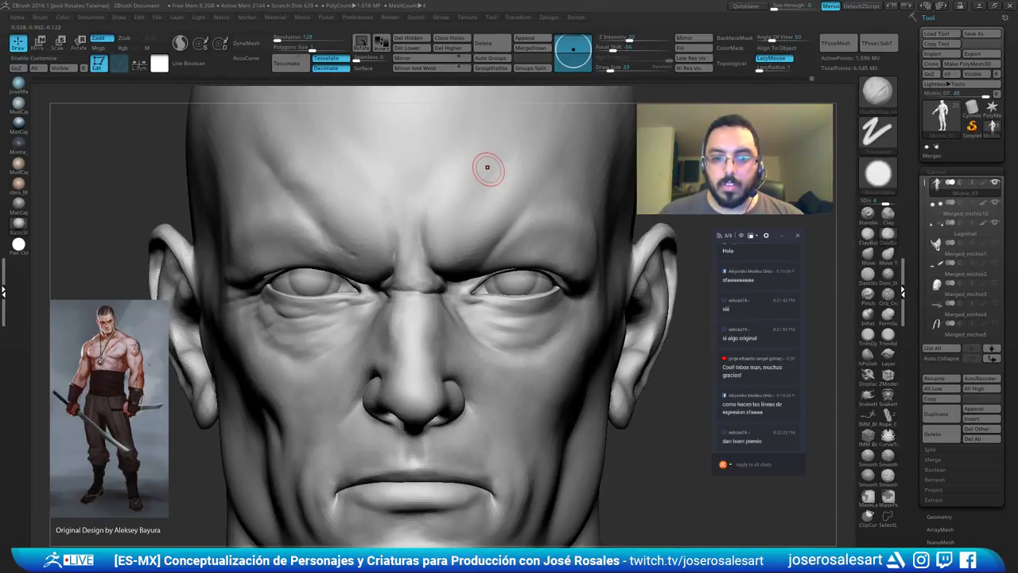
{"action": "left_click_drag", "start_coordinate": [416, 272], "coordinate": [444, 277], "text": "shift"}
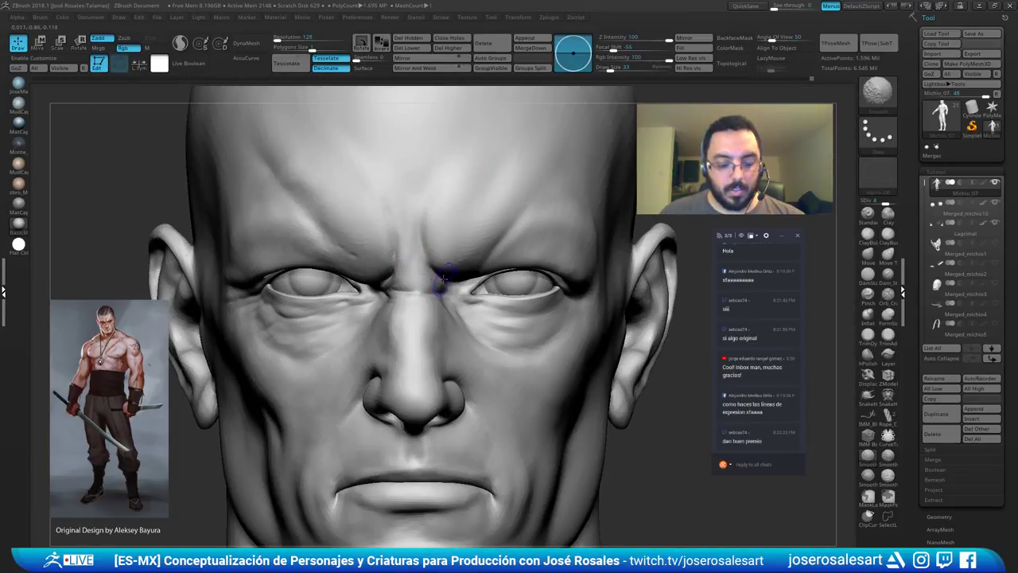
Smooth the inner brow areas beside the nose bridge at subdivision level 2 and return to level 4.
{"action": "key", "text": "d"}
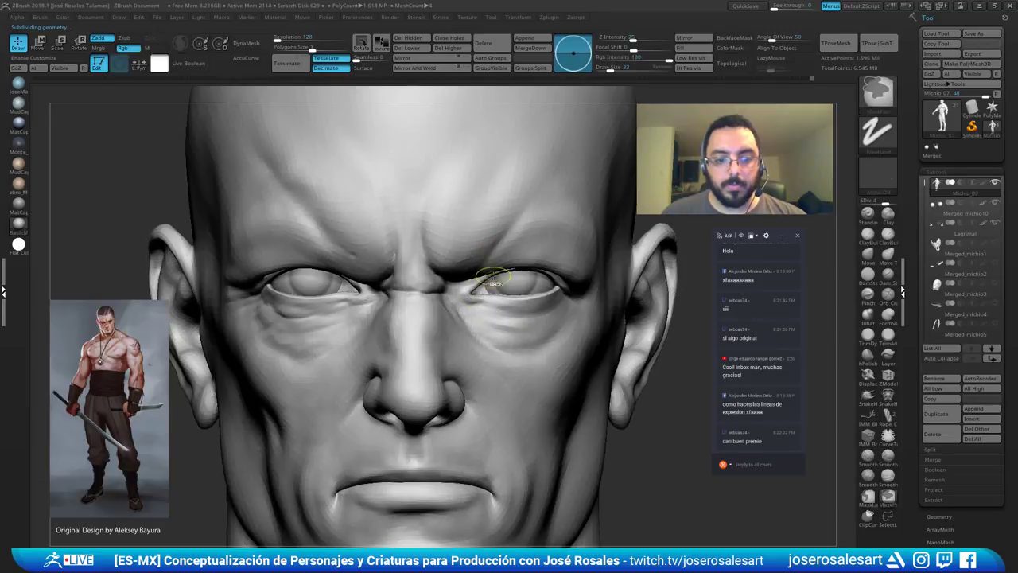
{"action": "key", "text": "shift+d"}
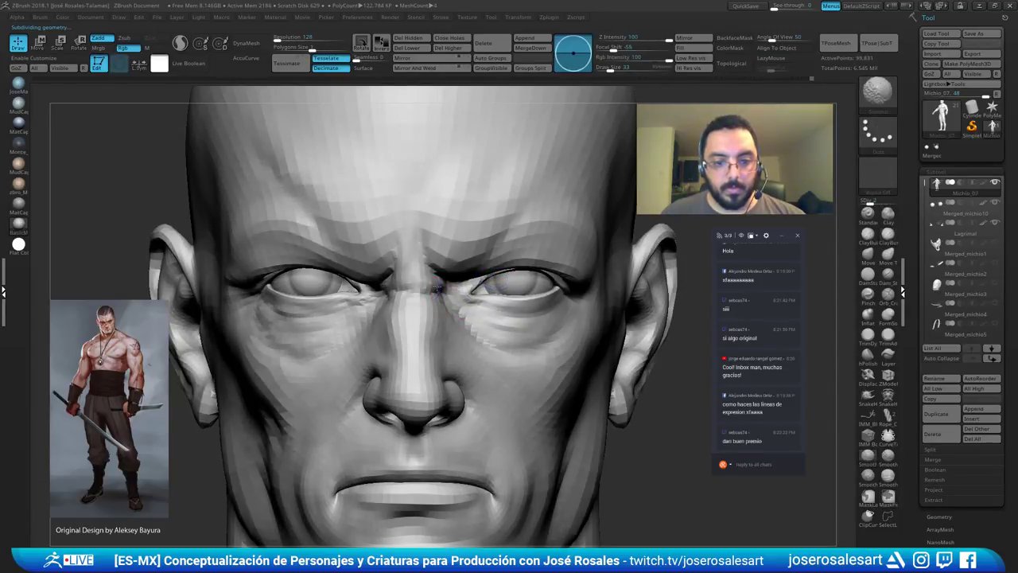
{"action": "left_click_drag", "start_coordinate": [394, 245], "coordinate": [368, 243], "text": "shift"}
{"action": "left_click_drag", "start_coordinate": [459, 257], "coordinate": [453, 264], "text": "shift"}
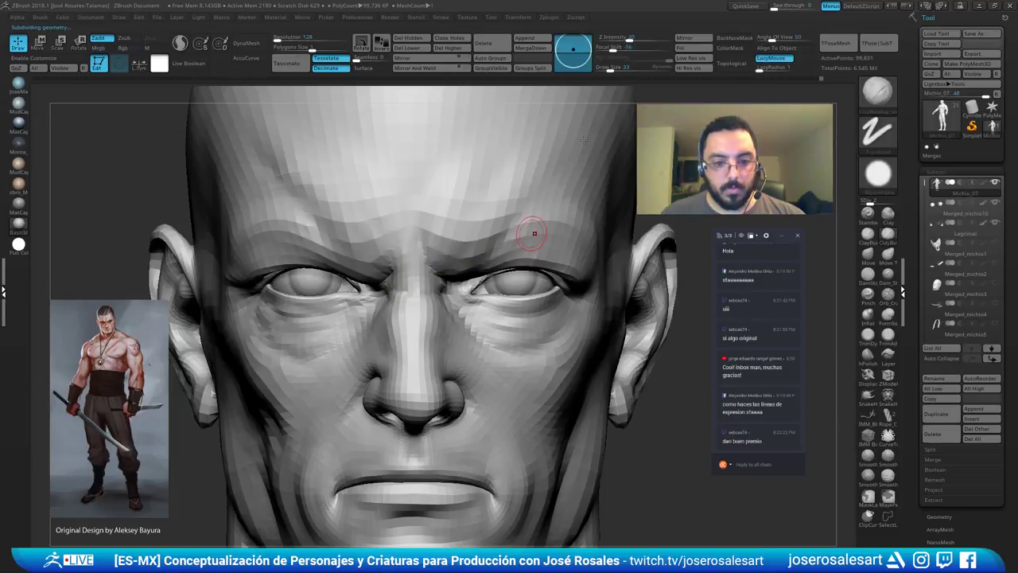
{"action": "key", "text": "d"}
{"action": "right_click_drag", "start_coordinate": [512, 231], "coordinate": [538, 198], "text": "ctrl"}
{"action": "right_click_drag", "start_coordinate": [537, 159], "coordinate": [544, 182], "text": "ctrl"}
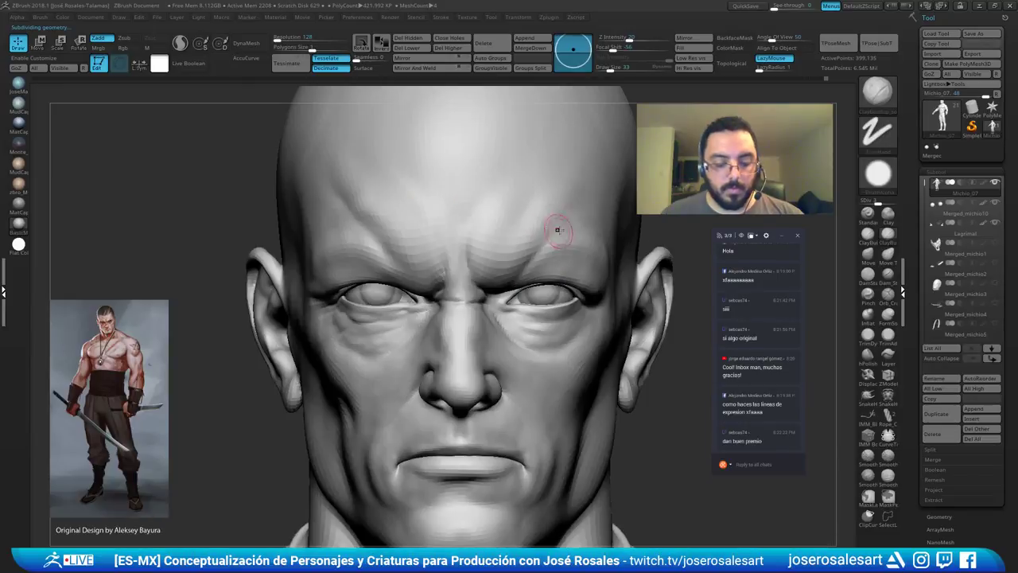
{"action": "mouse_move", "coordinate": [430, 291]}
{"action": "right_mouse_down", "text": "ctrl"}
{"action": "mouse_move", "coordinate": [473, 284]}
{"action": "mouse_move", "coordinate": [481, 264]}
{"action": "mouse_move", "coordinate": [473, 272]}
{"action": "right_mouse_up", "text": "ctrl"}
{"action": "key", "text": "d"}
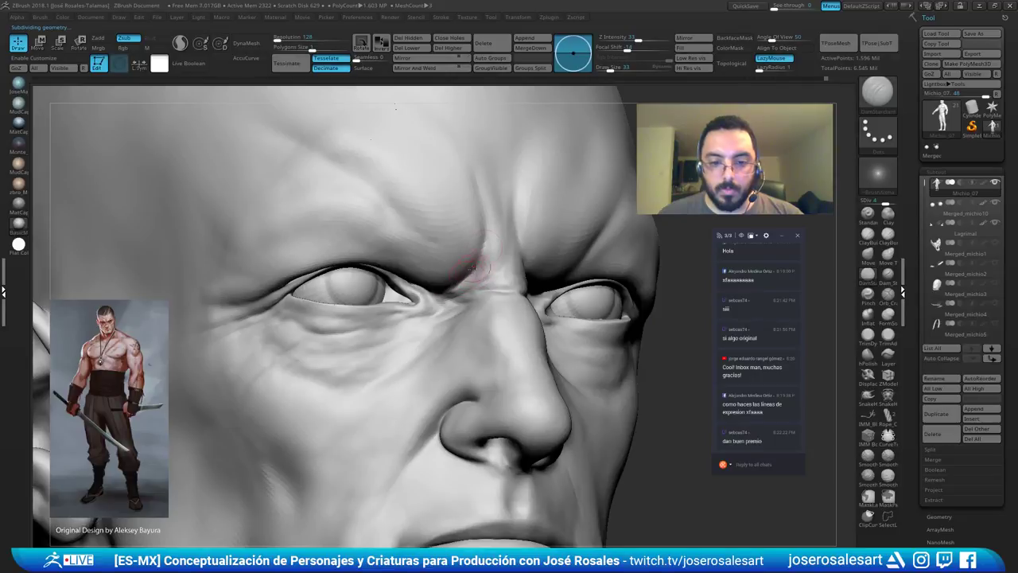
Build up the inner end of the brow above the eye with ClayBuildup at draw size 58 and smooth it.
{"action": "key", "text": "1"}
{"action": "mouse_move", "coordinate": [477, 236]}
{"action": "right_mouse_down"}
{"action": "mouse_move", "coordinate": [452, 220]}
{"action": "mouse_move", "coordinate": [440, 249]}
{"action": "mouse_move", "coordinate": [467, 238]}
{"action": "right_mouse_up"}
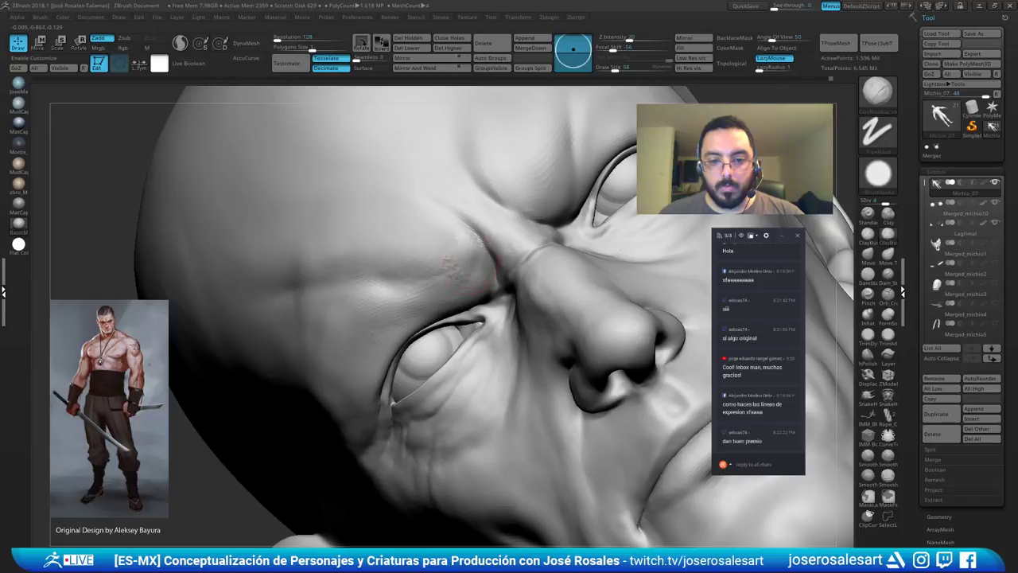
{"action": "left_click_drag", "start_coordinate": [475, 249], "coordinate": [482, 278]}
{"action": "mouse_move", "coordinate": [482, 275]}
{"action": "right_mouse_down"}
{"action": "mouse_move", "coordinate": [418, 243]}
{"action": "mouse_move", "coordinate": [454, 205]}
{"action": "mouse_move", "coordinate": [364, 167]}
{"action": "right_mouse_up"}
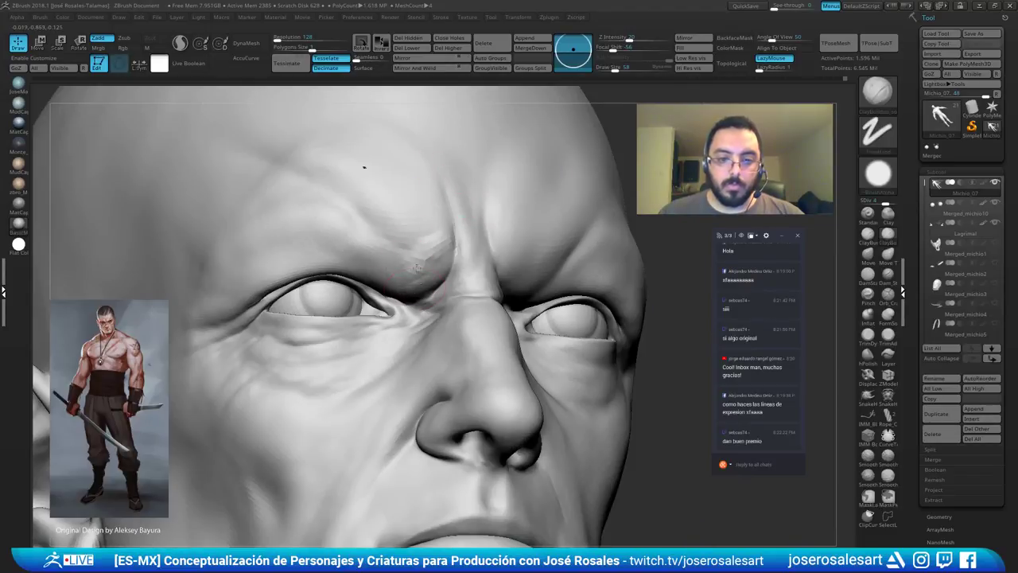
{"action": "left_click_drag", "start_coordinate": [439, 213], "coordinate": [407, 253]}
{"action": "right_click_drag", "start_coordinate": [408, 253], "coordinate": [477, 283]}
{"action": "left_click_drag", "start_coordinate": [418, 221], "coordinate": [432, 257], "text": "shift"}
{"action": "mouse_move", "coordinate": [432, 256]}
{"action": "right_mouse_down"}
{"action": "mouse_move", "coordinate": [468, 212]}
{"action": "mouse_move", "coordinate": [452, 293]}
{"action": "mouse_move", "coordinate": [423, 277]}
{"action": "right_mouse_up"}
{"action": "mouse_move", "coordinate": [533, 258]}
{"action": "right_mouse_down", "text": "alt"}
{"action": "mouse_move", "coordinate": [504, 221]}
{"action": "mouse_move", "coordinate": [477, 270]}
{"action": "right_mouse_up", "text": "alt"}
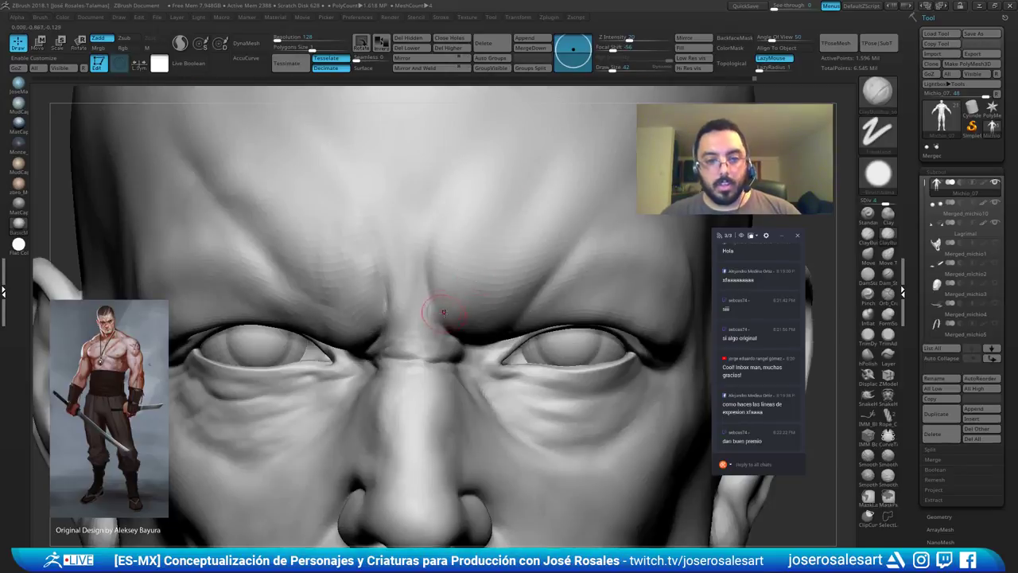
Carve the crease beside the central frown fold between the eyebrows with DamStandard at draw size 42.
{"action": "key", "text": "b"}
{"action": "key", "text": "d"}
{"action": "key", "text": "s"}
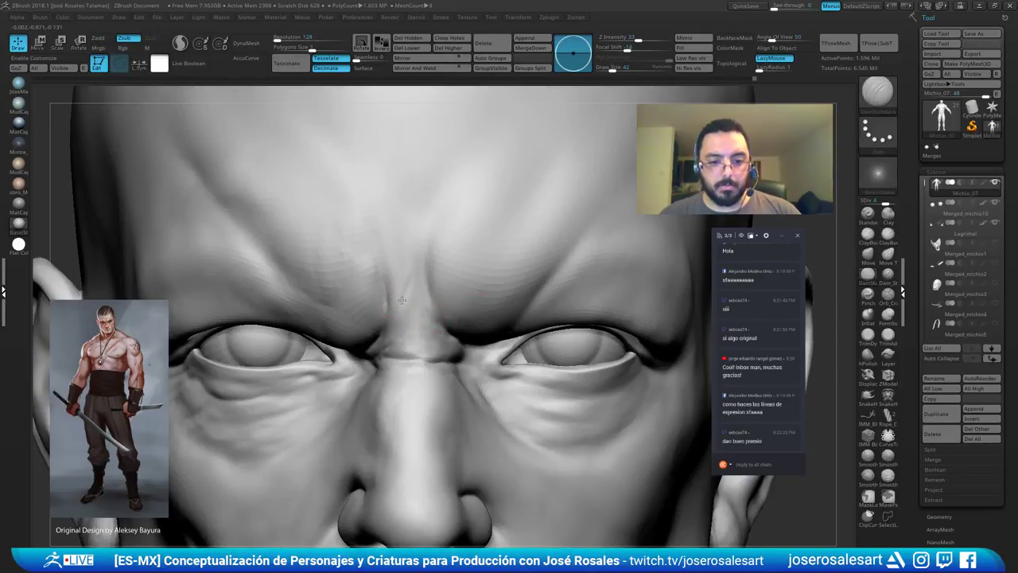
{"action": "left_click_drag", "start_coordinate": [413, 280], "coordinate": [398, 306]}
{"action": "right_click_drag", "start_coordinate": [425, 266], "coordinate": [404, 291]}
Build up the vertical frown folds between the eyebrows with ClayBuildup at draw size 42 and blend them with smoothing strokes.
{"action": "key", "text": "b"}
{"action": "key", "text": "c"}
{"action": "key", "text": "b"}
{"action": "left_click_drag", "start_coordinate": [388, 305], "coordinate": [388, 231]}
{"action": "left_click_drag", "start_coordinate": [394, 296], "coordinate": [407, 249]}
{"action": "mouse_move", "coordinate": [409, 243]}
{"action": "right_mouse_down", "text": "ctrl"}
{"action": "mouse_move", "coordinate": [407, 219]}
{"action": "mouse_move", "coordinate": [405, 231]}
{"action": "right_mouse_up", "text": "ctrl"}
{"action": "left_click_drag", "start_coordinate": [404, 250], "coordinate": [415, 273], "text": "shift"}
{"action": "mouse_move", "coordinate": [415, 273]}
{"action": "right_mouse_down"}
{"action": "mouse_move", "coordinate": [458, 337]}
{"action": "mouse_move", "coordinate": [479, 339]}
{"action": "mouse_move", "coordinate": [417, 253]}
{"action": "right_mouse_up"}
{"action": "left_click_drag", "start_coordinate": [417, 252], "coordinate": [419, 258], "text": "shift"}
{"action": "mouse_move", "coordinate": [419, 259]}
{"action": "right_mouse_down"}
{"action": "mouse_move", "coordinate": [398, 273]}
{"action": "mouse_move", "coordinate": [414, 236]}
{"action": "right_mouse_up"}
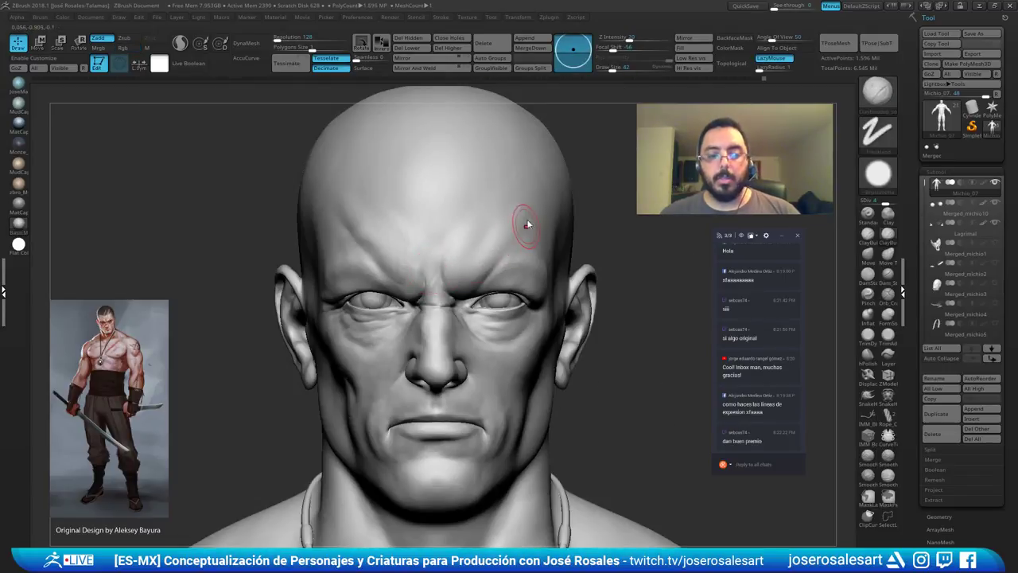
{"action": "right_click_drag", "start_coordinate": [521, 195], "coordinate": [416, 200], "text": "ctrl"}
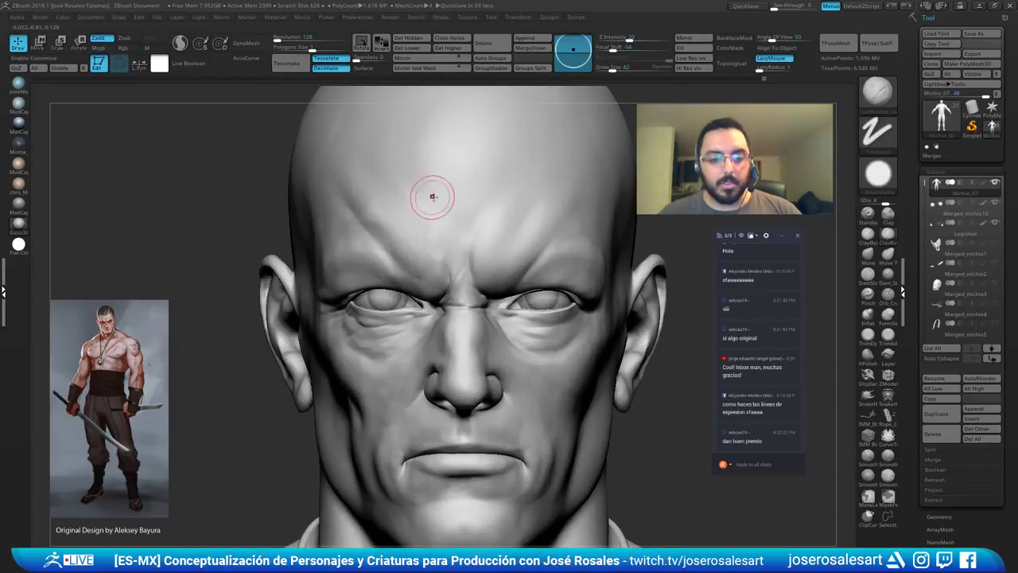
Deepen the short crease above the nose bridge with DamStandard, then switch to ClayBuildup at draw size 36.
{"action": "key", "text": "b"}
{"action": "key", "text": "d"}
{"action": "key", "text": "s"}
{"action": "mouse_move", "coordinate": [467, 254]}
{"action": "left_mouse_down"}
{"action": "mouse_move", "coordinate": [462, 233]}
{"action": "mouse_move", "coordinate": [464, 278]}
{"action": "mouse_move", "coordinate": [479, 249]}
{"action": "mouse_move", "coordinate": [470, 285]}
{"action": "mouse_move", "coordinate": [478, 281]}
{"action": "mouse_move", "coordinate": [469, 264]}
{"action": "left_mouse_up"}
{"action": "key", "text": "bracketleft"}
{"action": "key", "text": "bracketleft"}
{"action": "key", "text": "b"}
{"action": "key", "text": "c"}
{"action": "key", "text": "b"}
{"action": "mouse_move", "coordinate": [413, 267]}
{"action": "right_mouse_down"}
{"action": "mouse_move", "coordinate": [497, 265]}
{"action": "mouse_move", "coordinate": [474, 244]}
{"action": "mouse_move", "coordinate": [541, 199]}
{"action": "right_mouse_up"}
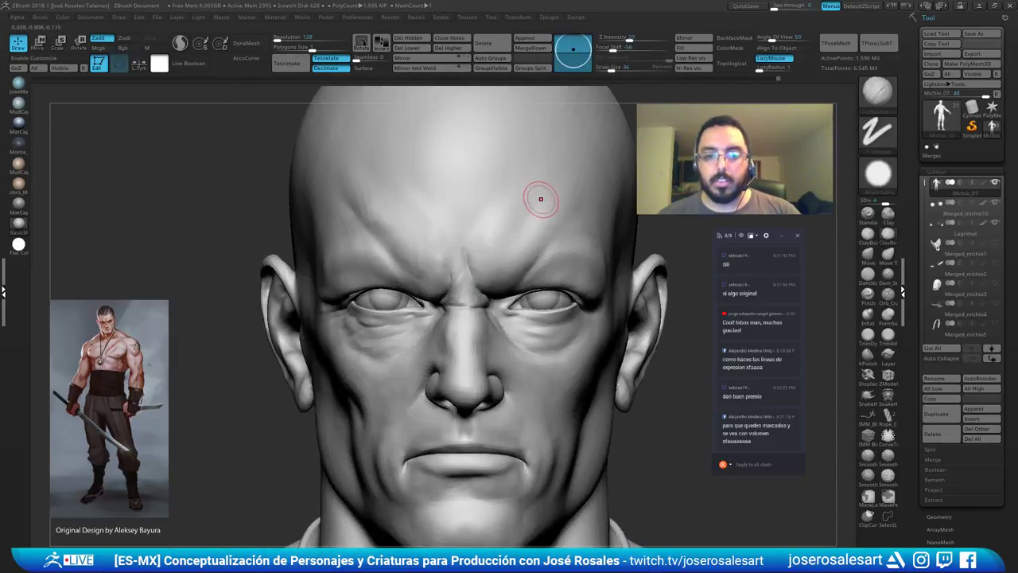
Carve the fold beneath the outer brow above the upper eyelid with DamStandard at draw size 51.
{"action": "right_click_drag", "start_coordinate": [320, 209], "coordinate": [371, 235]}
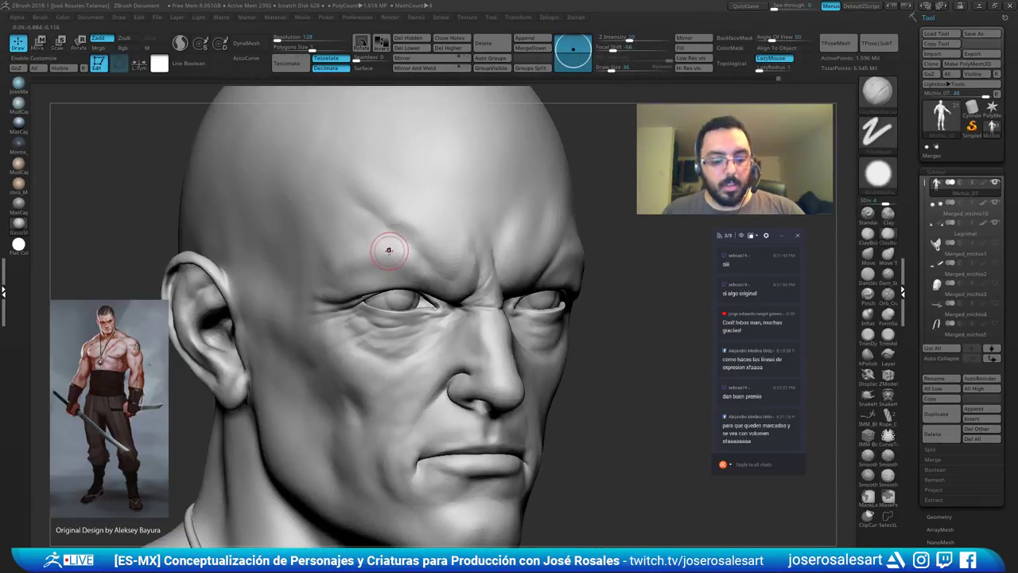
{"action": "key", "text": "b"}
{"action": "key", "text": "d"}
{"action": "key", "text": "s"}
{"action": "right_click_drag", "start_coordinate": [357, 259], "coordinate": [387, 245]}
{"action": "key", "text": "s"}
{"action": "left_click_drag", "start_coordinate": [359, 262], "coordinate": [375, 262]}
{"action": "right_click_drag", "start_coordinate": [350, 257], "coordinate": [361, 253]}
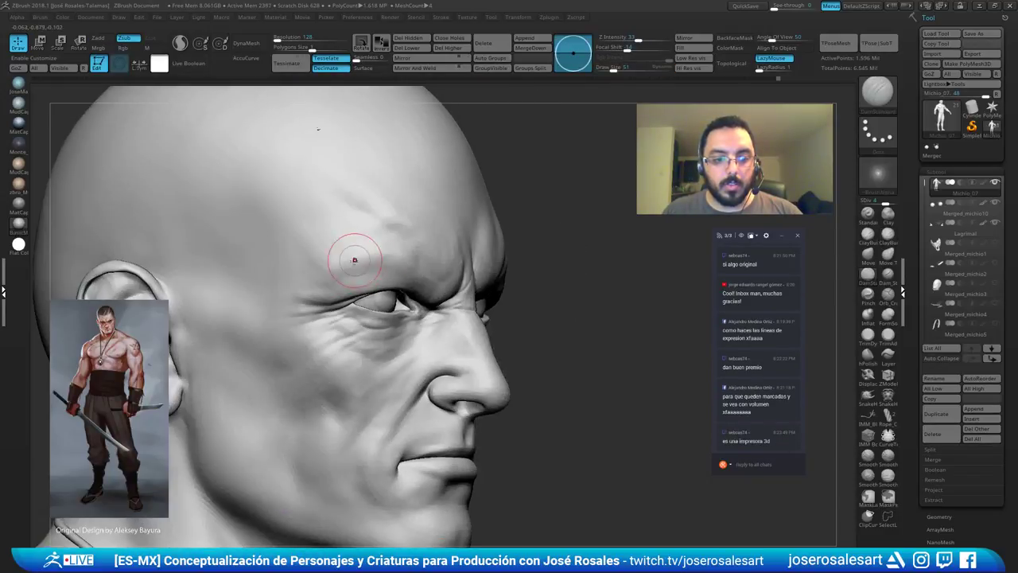
Carve thin creases along the outer brow fold and across the eyebrow with DamStandard at draw size 21.
{"action": "key", "text": "s"}
{"action": "left_click_drag", "start_coordinate": [355, 263], "coordinate": [321, 277]}
{"action": "right_click_drag", "start_coordinate": [361, 257], "coordinate": [336, 247]}
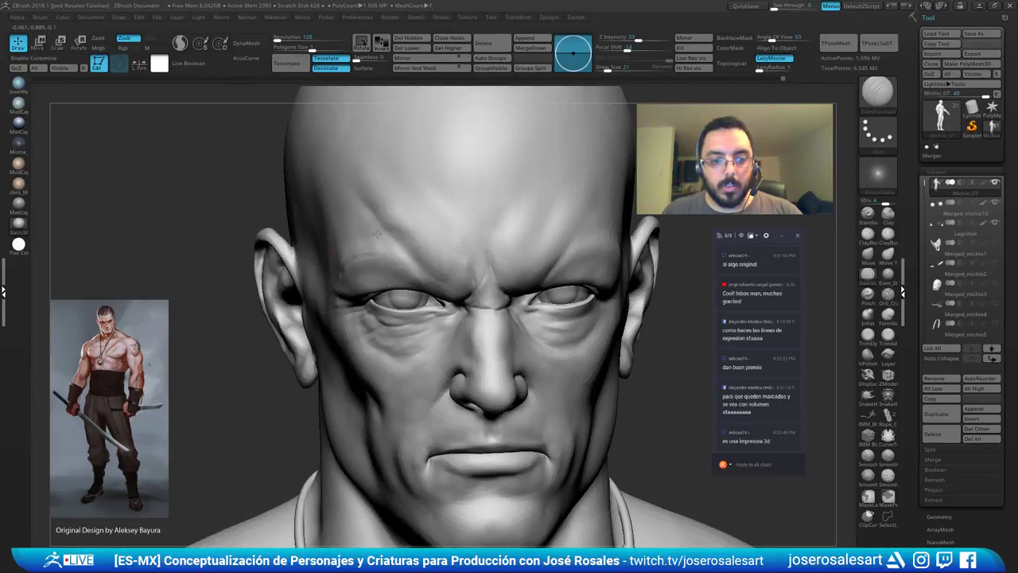
{"action": "right_click_drag", "start_coordinate": [312, 252], "coordinate": [350, 248]}
{"action": "left_click_drag", "start_coordinate": [271, 268], "coordinate": [374, 224]}
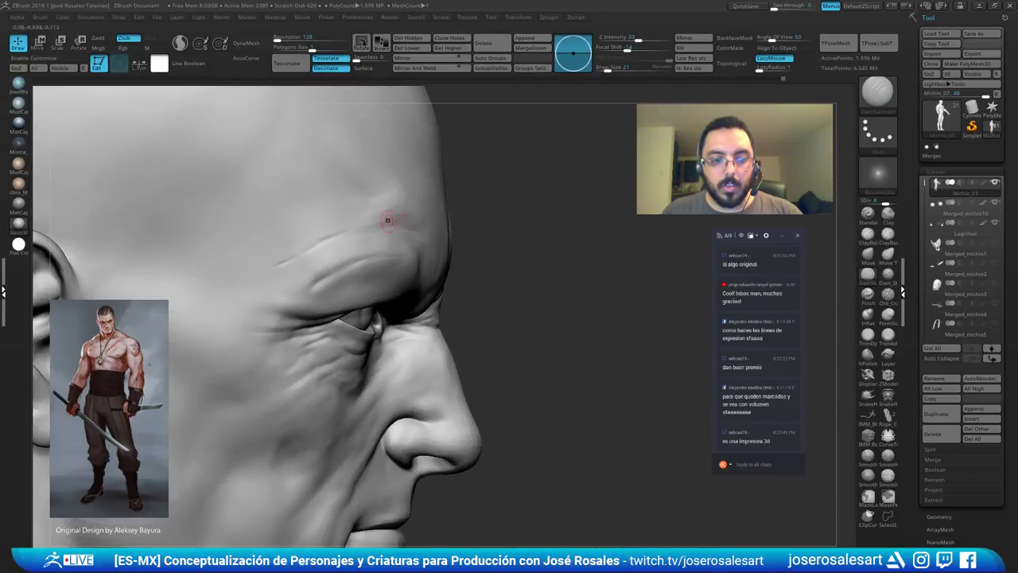
{"action": "right_click_drag", "start_coordinate": [374, 224], "coordinate": [394, 227]}
{"action": "right_click_drag", "start_coordinate": [483, 234], "coordinate": [487, 234]}
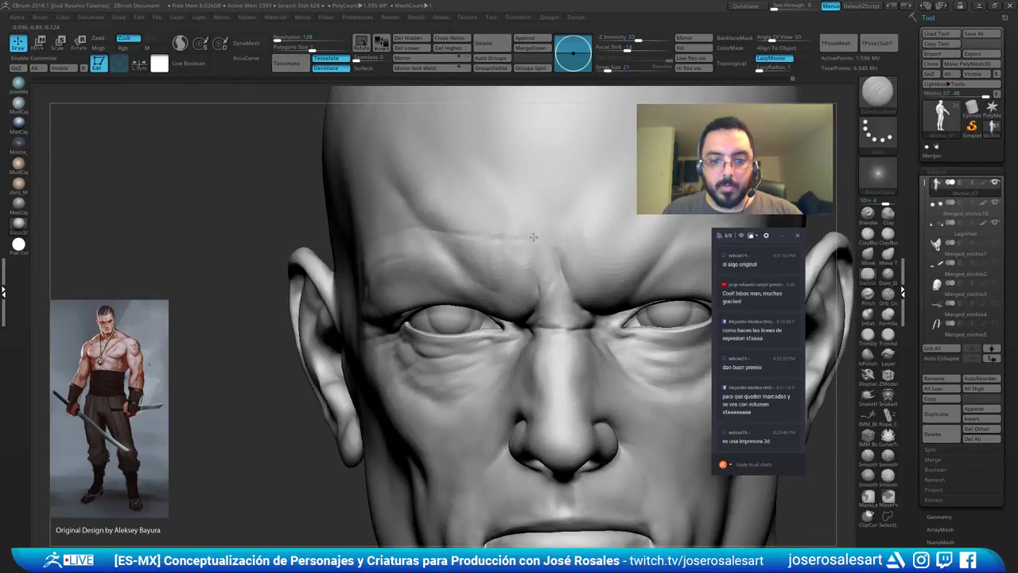
{"action": "right_click_drag", "start_coordinate": [515, 256], "coordinate": [518, 291], "text": "alt"}
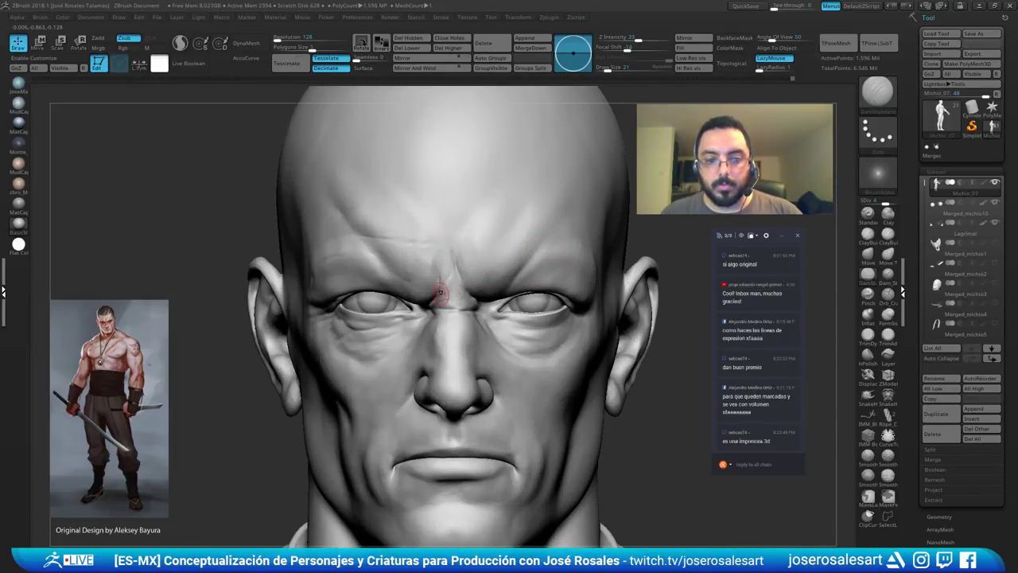
Build up the vertical ridge between the eyebrows with ClayBuildup at draw size 30.
{"action": "key", "text": "b"}
{"action": "key", "text": "c"}
{"action": "key", "text": "b"}
{"action": "right_click_drag", "start_coordinate": [441, 286], "coordinate": [432, 250], "text": "alt"}
{"action": "left_click_drag", "start_coordinate": [435, 296], "coordinate": [442, 243]}
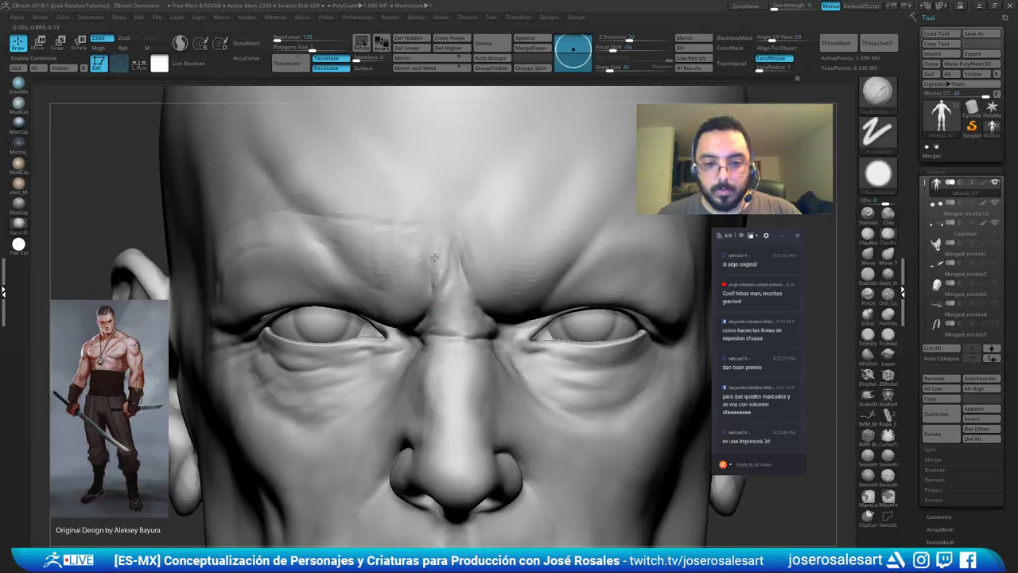
{"action": "mouse_move", "coordinate": [437, 273]}
{"action": "right_mouse_down"}
{"action": "mouse_move", "coordinate": [444, 257]}
{"action": "mouse_move", "coordinate": [445, 273]}
{"action": "mouse_move", "coordinate": [466, 187]}
{"action": "mouse_move", "coordinate": [466, 202]}
{"action": "mouse_move", "coordinate": [419, 211]}
{"action": "mouse_move", "coordinate": [510, 223]}
{"action": "mouse_move", "coordinate": [489, 151]}
{"action": "right_mouse_up"}
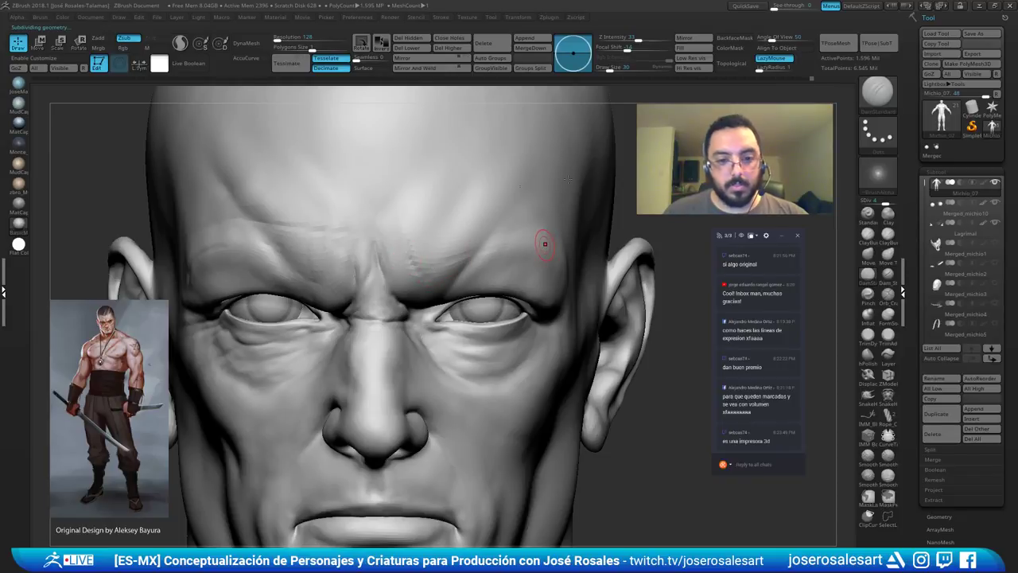
Raise the head to subdivision level 5 and refine the inner brow creases with DamStandard at draw size 23, smoothing the strokes.
{"action": "key", "text": "d"}
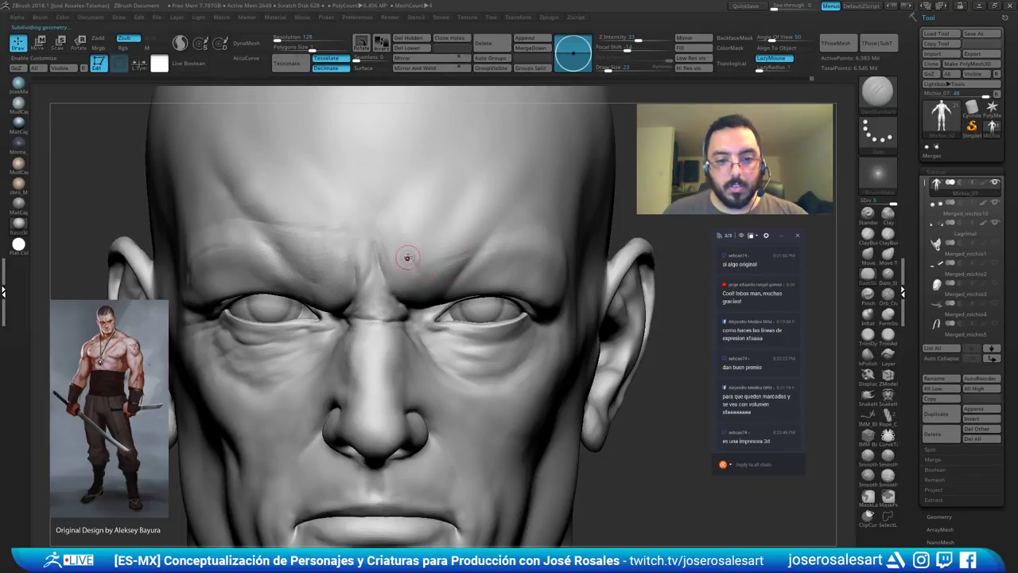
{"action": "right_click_drag", "start_coordinate": [554, 245], "coordinate": [509, 256]}
{"action": "right_click_drag", "start_coordinate": [604, 280], "coordinate": [490, 268]}
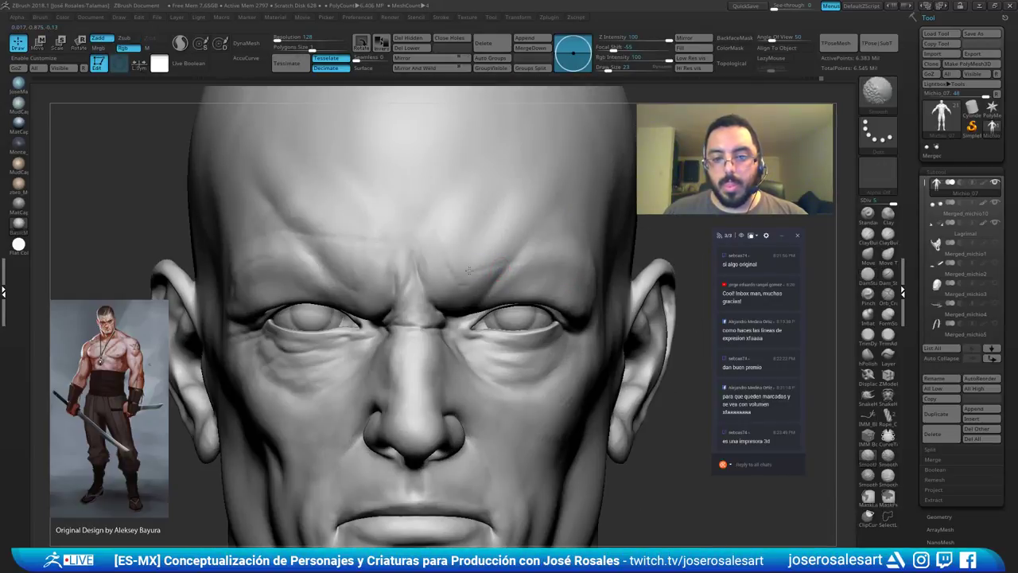
{"action": "right_click_drag", "start_coordinate": [568, 231], "coordinate": [511, 246]}
Preview the face in the blue and the dark bluish materials, returning to MatCap Gray each time.
{"action": "left_click", "coordinate": [19, 84]}
{"action": "right_click_drag", "start_coordinate": [93, 95], "coordinate": [34, 213]}
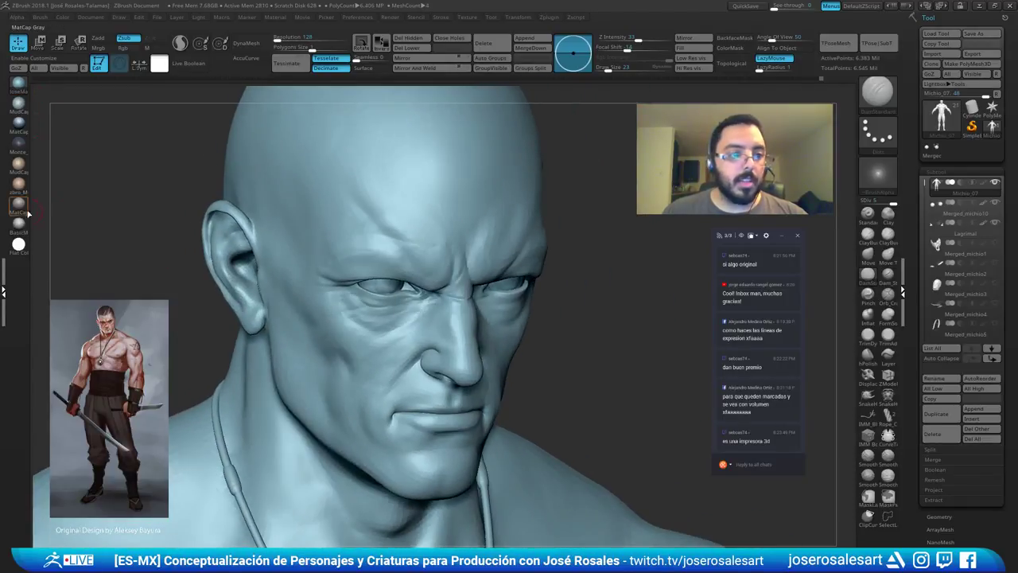
{"action": "left_click", "coordinate": [19, 205]}
{"action": "right_click_drag", "start_coordinate": [441, 241], "coordinate": [430, 281]}
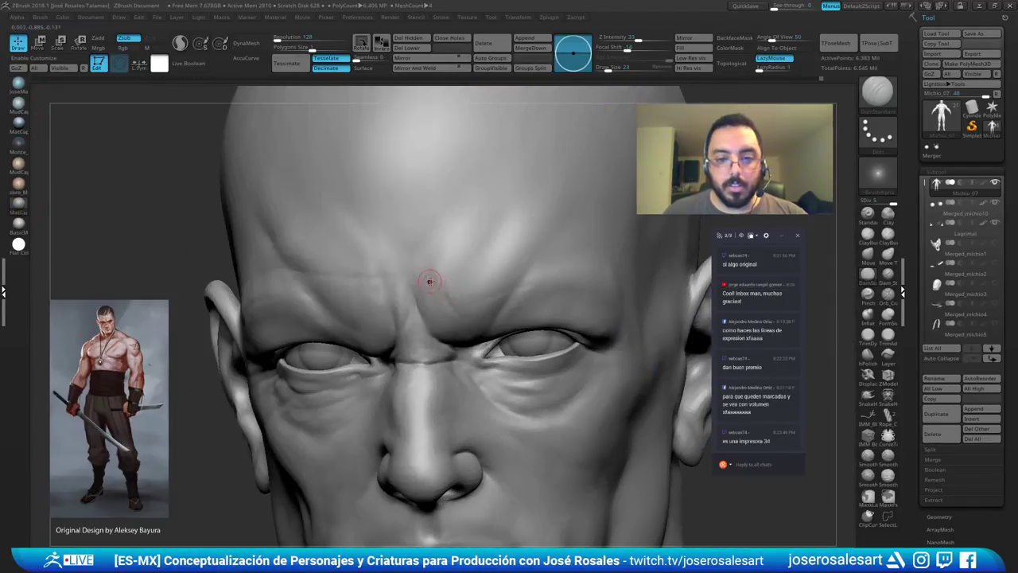
{"action": "right_click_drag", "start_coordinate": [607, 244], "coordinate": [563, 250]}
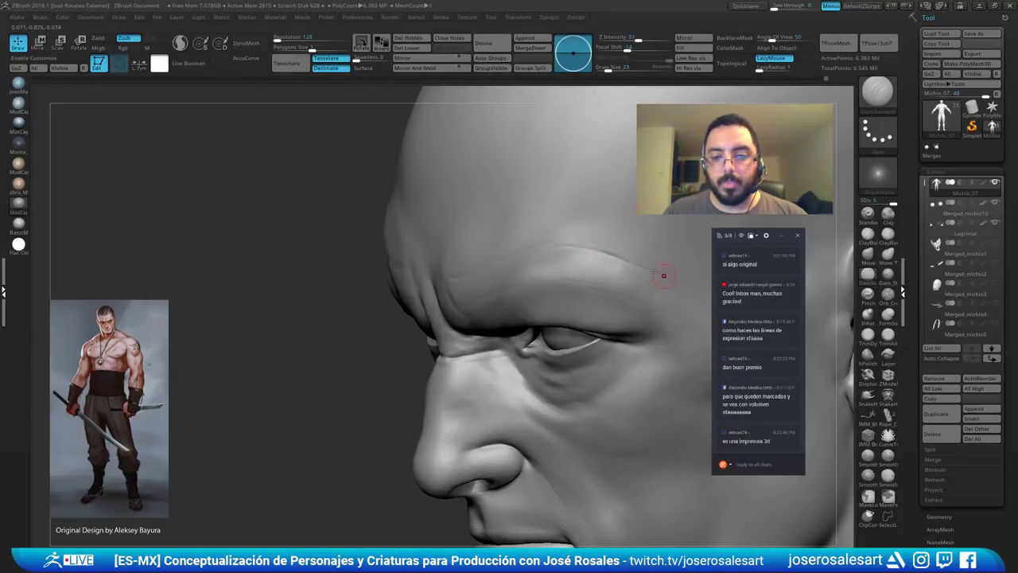
{"action": "left_click", "coordinate": [20, 143]}
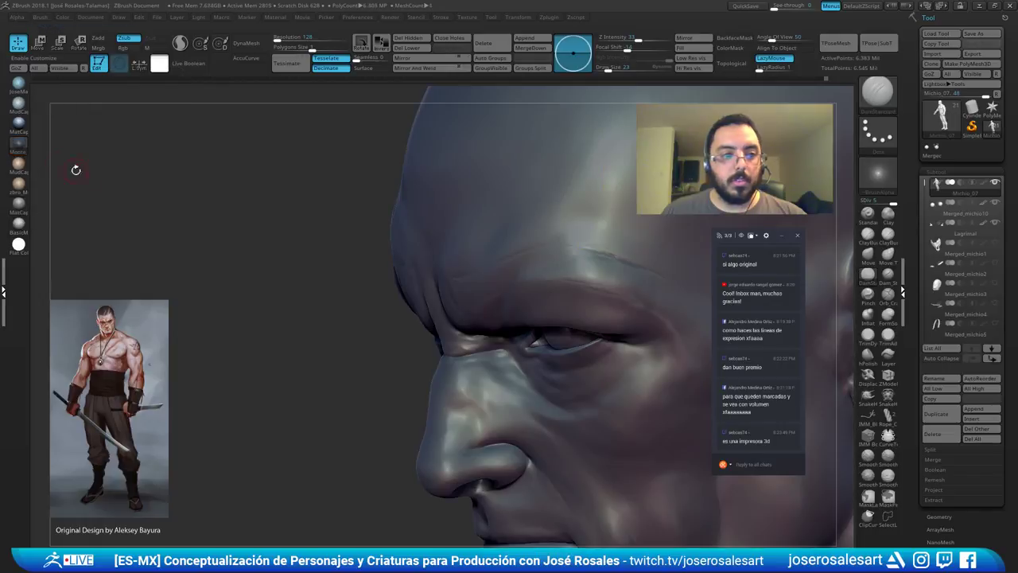
{"action": "right_click_drag", "start_coordinate": [77, 169], "coordinate": [72, 193]}
{"action": "left_click", "coordinate": [18, 206]}
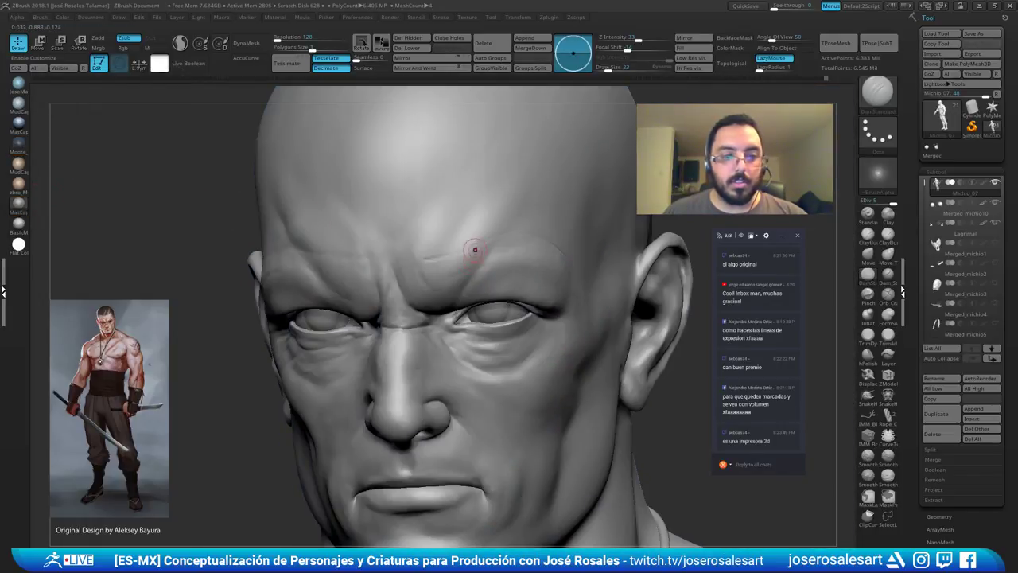
Carve a thin crease from the brow fold outward toward the temple with DamStandard at draw size 23.
{"action": "mouse_move", "coordinate": [475, 250]}
{"action": "right_mouse_down"}
{"action": "mouse_move", "coordinate": [521, 280]}
{"action": "mouse_move", "coordinate": [494, 261]}
{"action": "mouse_move", "coordinate": [442, 256]}
{"action": "mouse_move", "coordinate": [375, 278]}
{"action": "mouse_move", "coordinate": [325, 253]}
{"action": "mouse_move", "coordinate": [355, 275]}
{"action": "right_mouse_up"}
{"action": "left_click_drag", "start_coordinate": [413, 274], "coordinate": [392, 275], "text": "shift"}
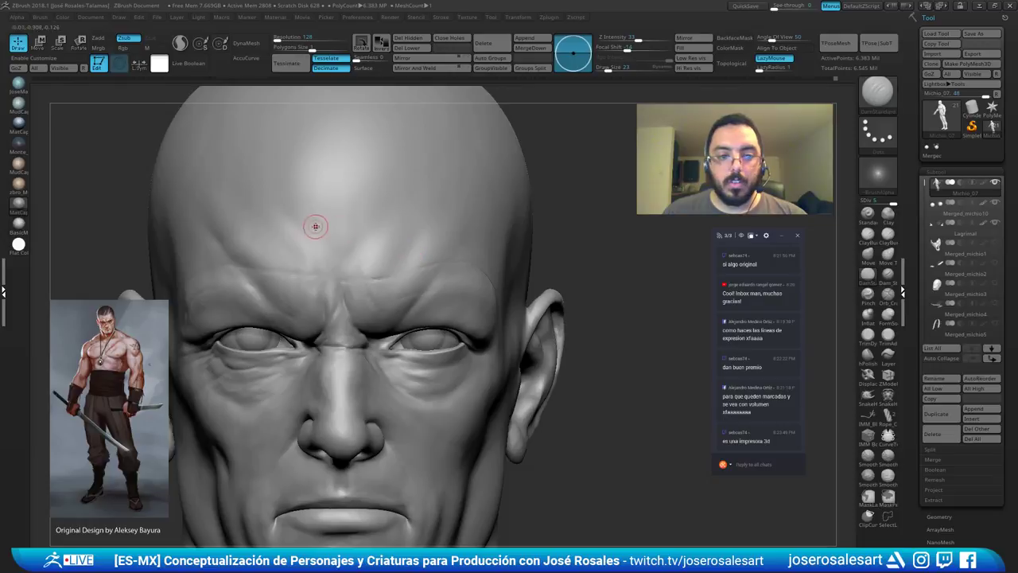
{"action": "mouse_move", "coordinate": [269, 240]}
{"action": "right_mouse_down"}
{"action": "mouse_move", "coordinate": [250, 230]}
{"action": "mouse_move", "coordinate": [134, 273]}
{"action": "right_mouse_up"}
{"action": "left_click_drag", "start_coordinate": [134, 273], "coordinate": [121, 280]}
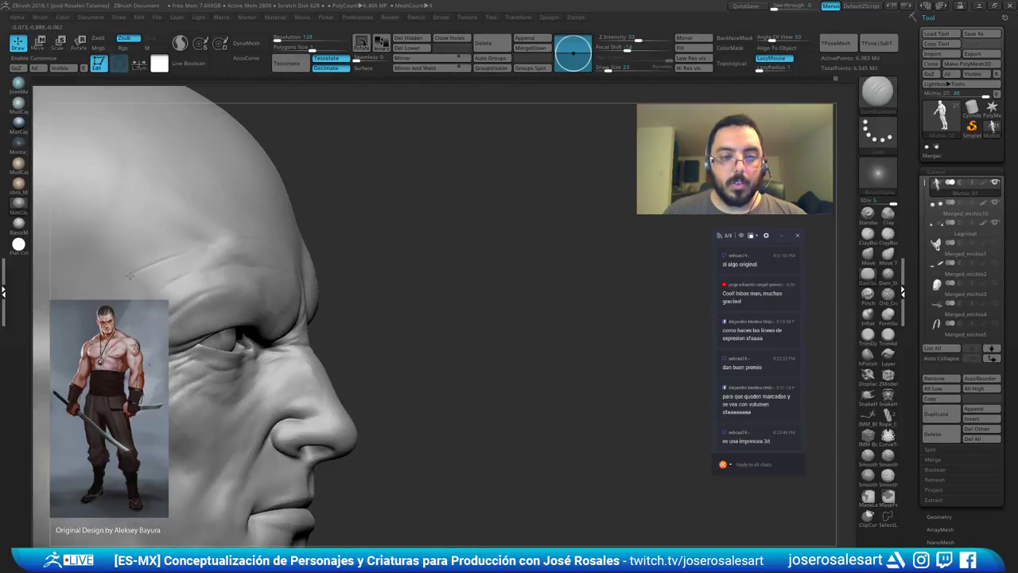
{"action": "mouse_move", "coordinate": [237, 239]}
{"action": "right_mouse_down"}
{"action": "mouse_move", "coordinate": [212, 246]}
{"action": "mouse_move", "coordinate": [235, 243]}
{"action": "right_mouse_up"}
{"action": "right_click_drag", "start_coordinate": [246, 247], "coordinate": [239, 278], "text": "ctrl"}
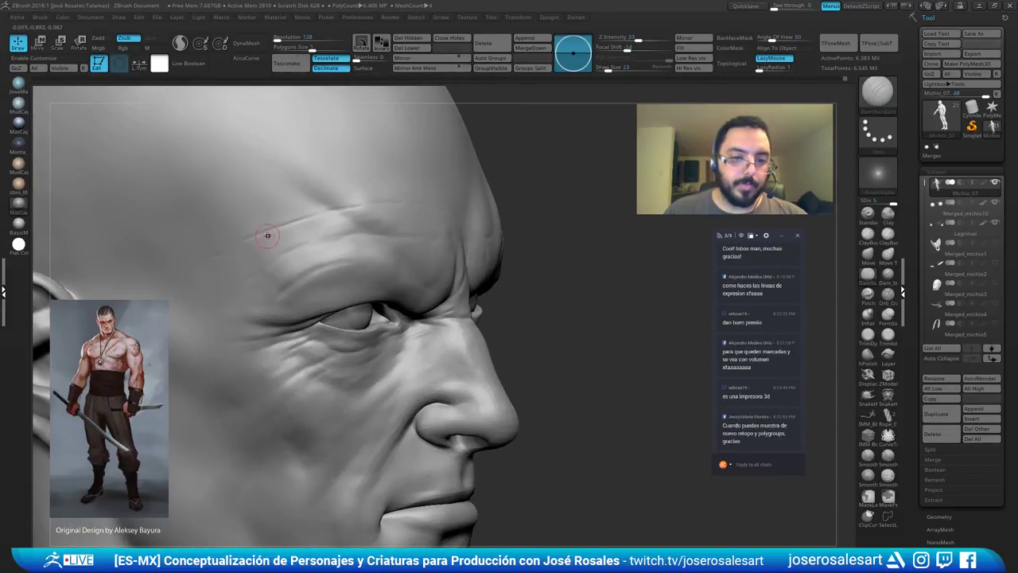
{"action": "mouse_move", "coordinate": [349, 204]}
{"action": "right_mouse_down", "text": "shift"}
{"action": "mouse_move", "coordinate": [247, 238]}
{"action": "mouse_move", "coordinate": [363, 223]}
{"action": "mouse_move", "coordinate": [350, 187]}
{"action": "mouse_move", "coordinate": [455, 214]}
{"action": "right_mouse_up", "text": "shift"}
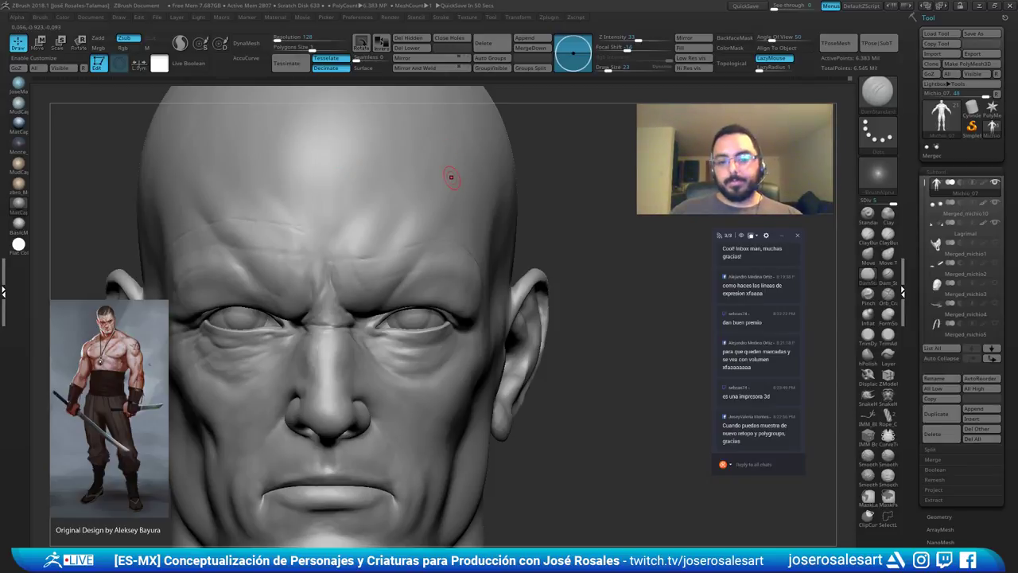
Carve thin horizontal wrinkles across the forehead above both brows with DamStandard at draw size 23.
{"action": "left_click_drag", "start_coordinate": [622, 188], "coordinate": [445, 226]}
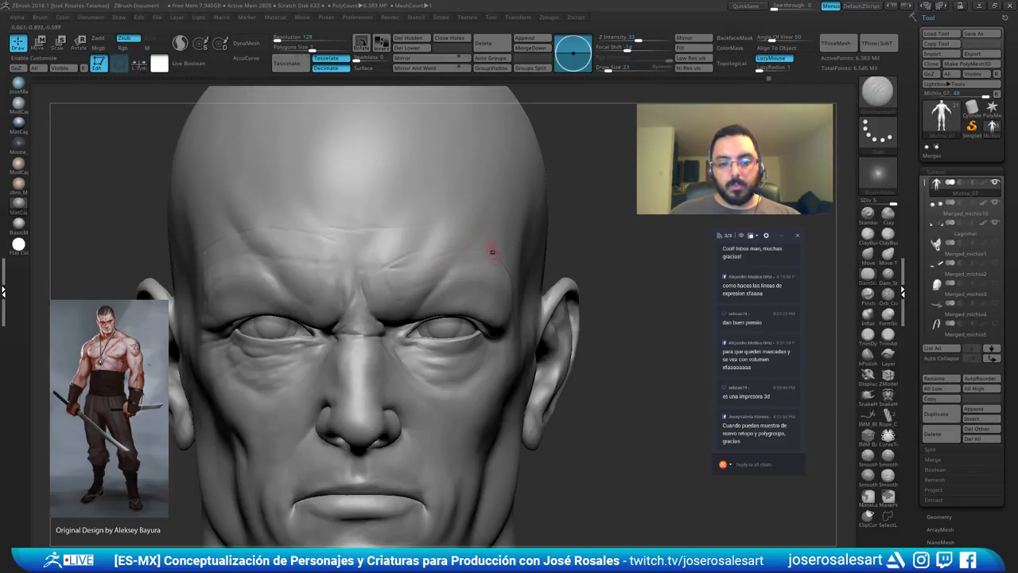
{"action": "key", "text": "shift"}
{"action": "right_click_drag", "start_coordinate": [451, 228], "coordinate": [451, 232]}
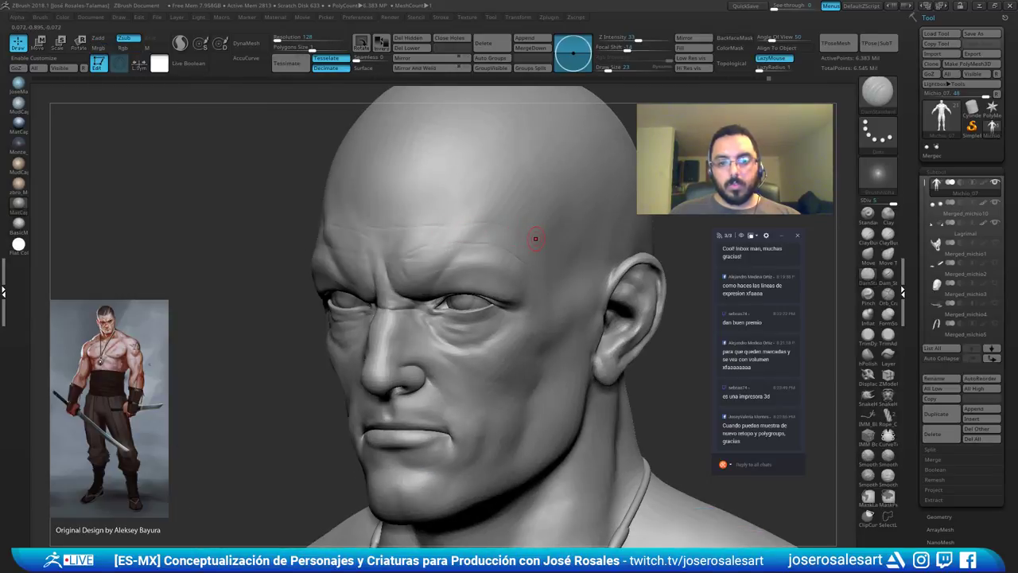
{"action": "right_click_drag", "start_coordinate": [535, 238], "coordinate": [391, 200]}
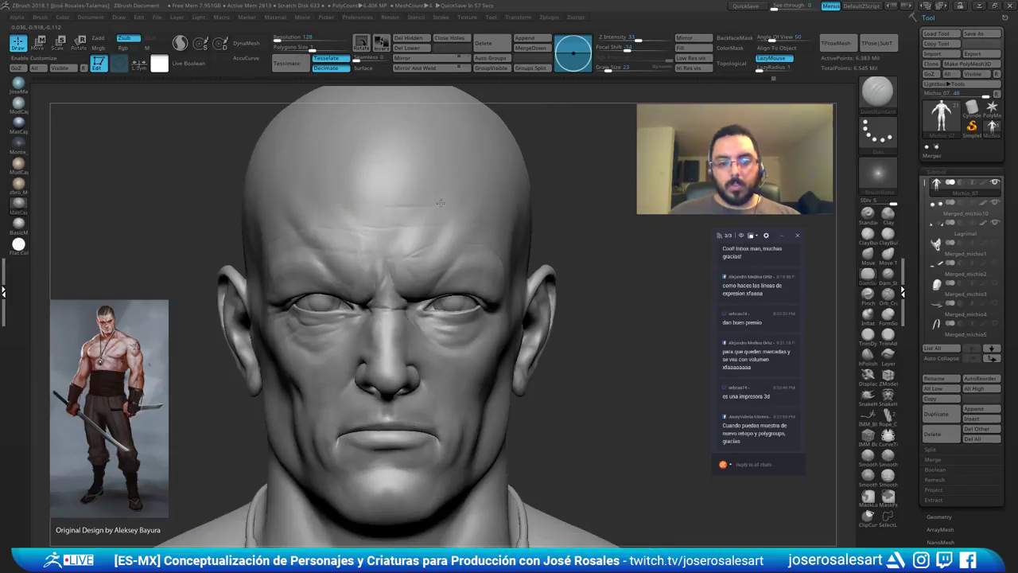
{"action": "right_click_drag", "start_coordinate": [484, 204], "coordinate": [497, 215]}
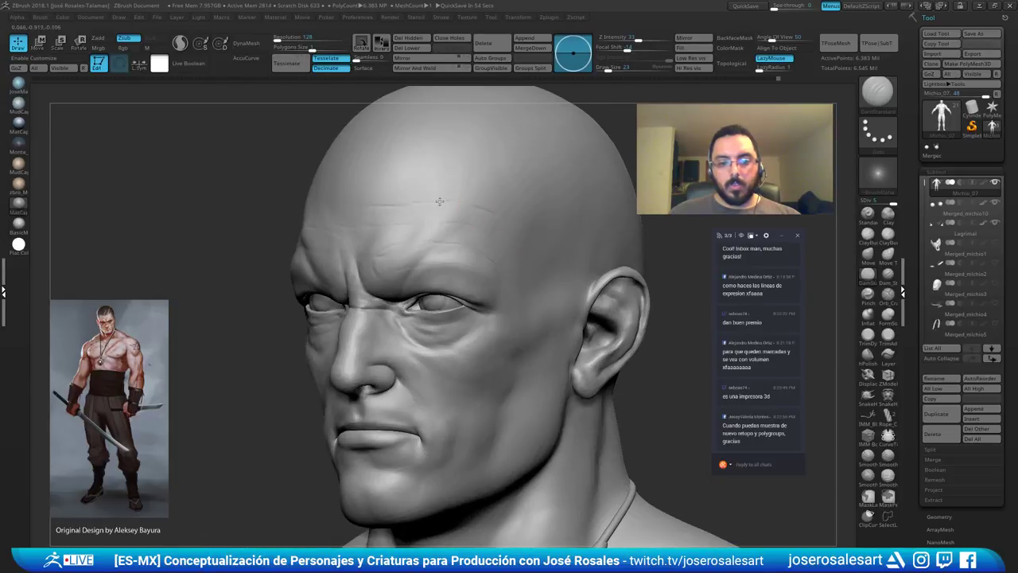
{"action": "right_click_drag", "start_coordinate": [448, 193], "coordinate": [430, 200]}
Build up the skin folds between the outer brow creases near the temple with ClayBuildup at draw size 48.
{"action": "right_click_drag", "start_coordinate": [429, 200], "coordinate": [441, 214], "text": "ctrl"}
{"action": "key", "text": "b"}
{"action": "key", "text": "c"}
{"action": "key", "text": "b"}
{"action": "mouse_move", "coordinate": [339, 236]}
{"action": "right_mouse_down", "text": "ctrl"}
{"action": "mouse_move", "coordinate": [446, 242]}
{"action": "mouse_move", "coordinate": [449, 275]}
{"action": "right_mouse_up", "text": "ctrl"}
{"action": "key", "text": "s"}
{"action": "left_click_drag", "start_coordinate": [262, 210], "coordinate": [259, 209]}
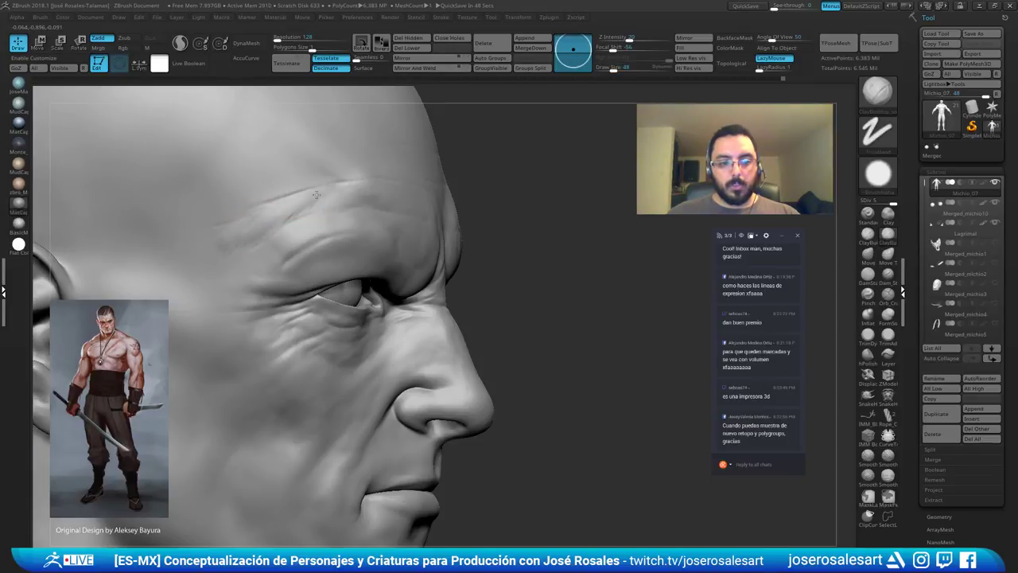
{"action": "right_click_drag", "start_coordinate": [372, 197], "coordinate": [387, 191]}
{"action": "left_click_drag", "start_coordinate": [388, 199], "coordinate": [407, 200]}
{"action": "right_click_drag", "start_coordinate": [444, 196], "coordinate": [416, 224]}
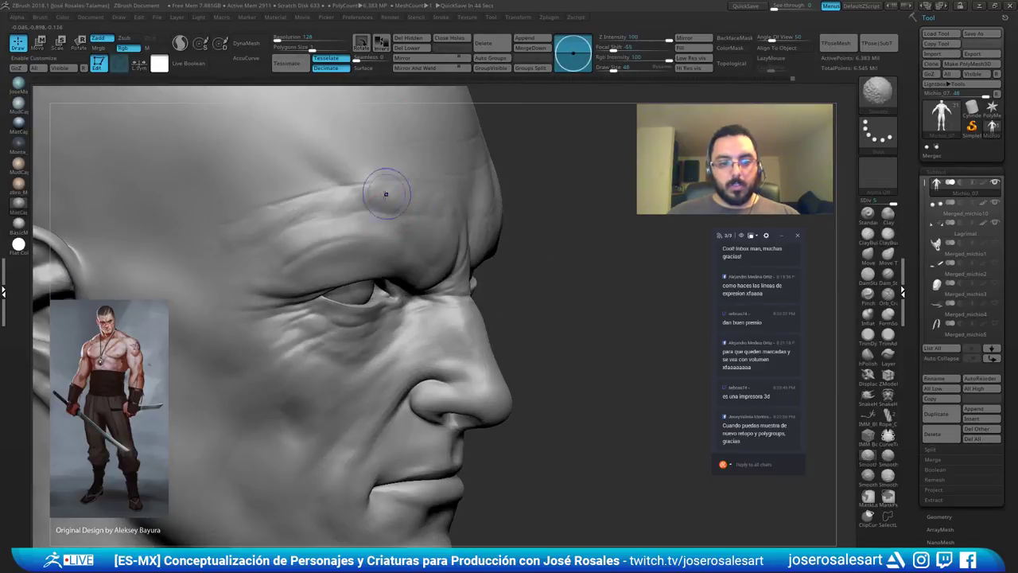
Add volume along the eyebrow ridge above the eye with ClayBuildup at draw size 48 and smooth it.
{"action": "mouse_move", "coordinate": [215, 254]}
{"action": "right_mouse_down"}
{"action": "mouse_move", "coordinate": [271, 215]}
{"action": "mouse_move", "coordinate": [275, 245]}
{"action": "right_mouse_up"}
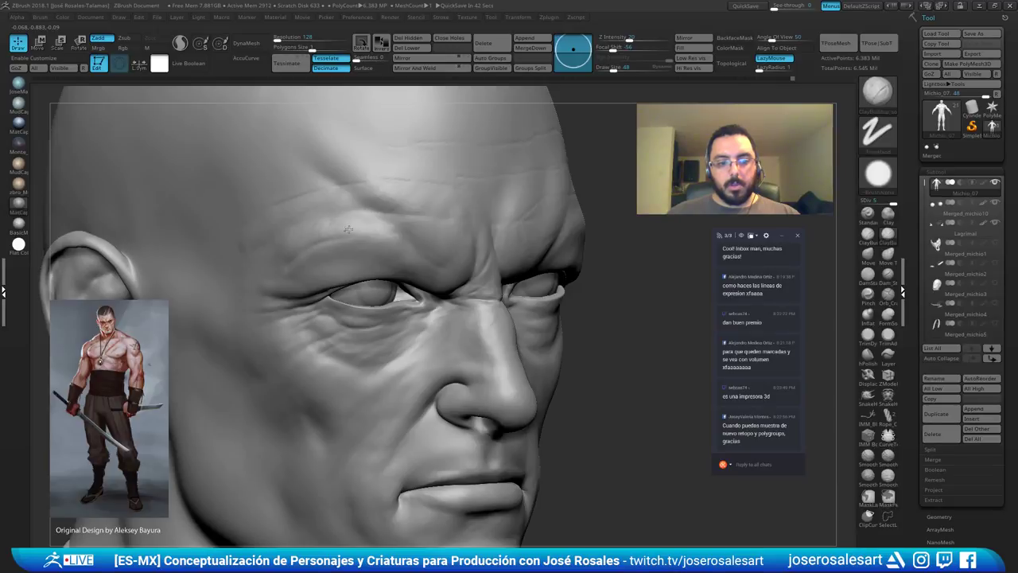
{"action": "right_click_drag", "start_coordinate": [388, 230], "coordinate": [362, 231]}
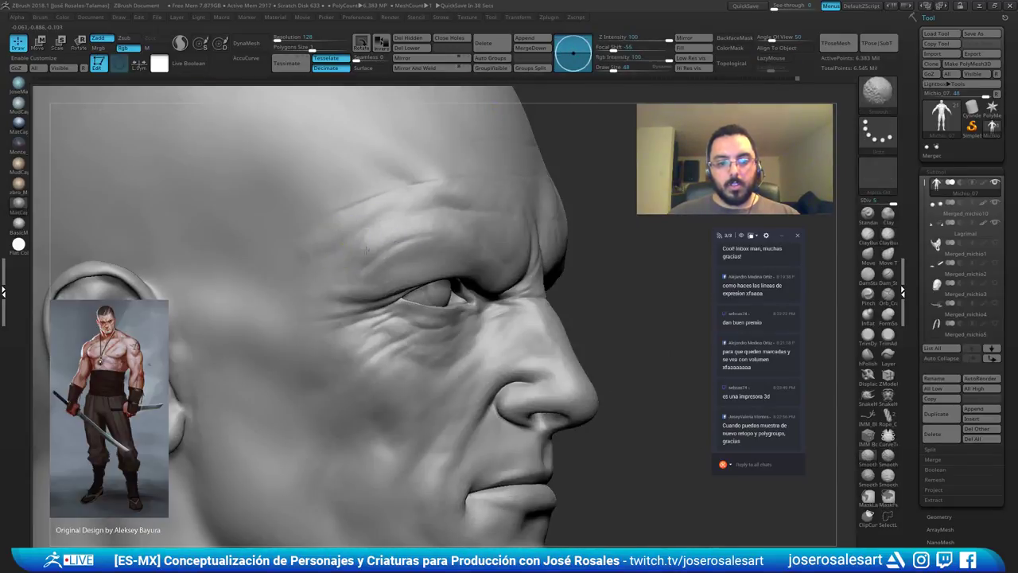
{"action": "right_click_drag", "start_coordinate": [305, 288], "coordinate": [409, 230]}
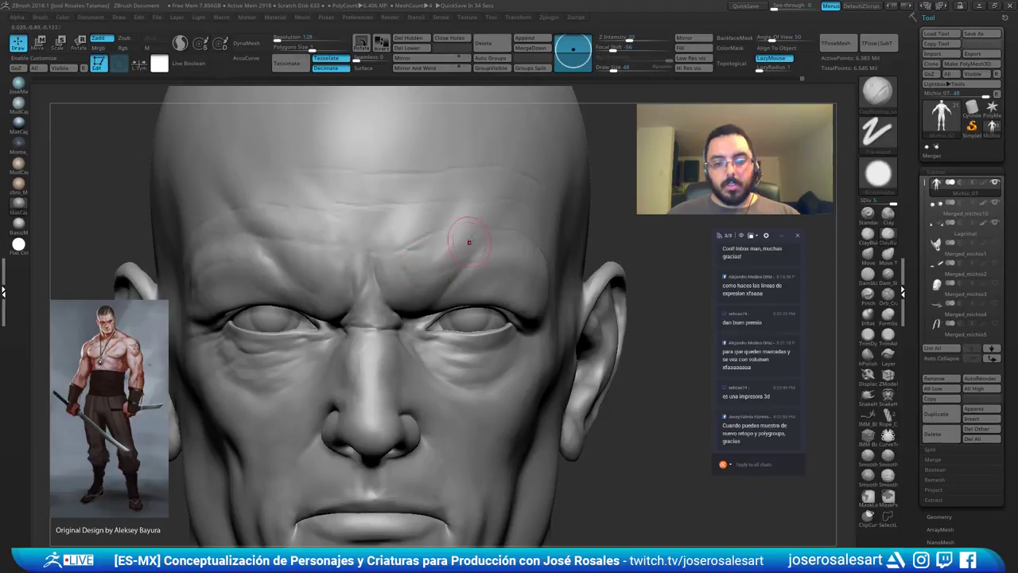
{"action": "right_click_drag", "start_coordinate": [495, 237], "coordinate": [514, 250]}
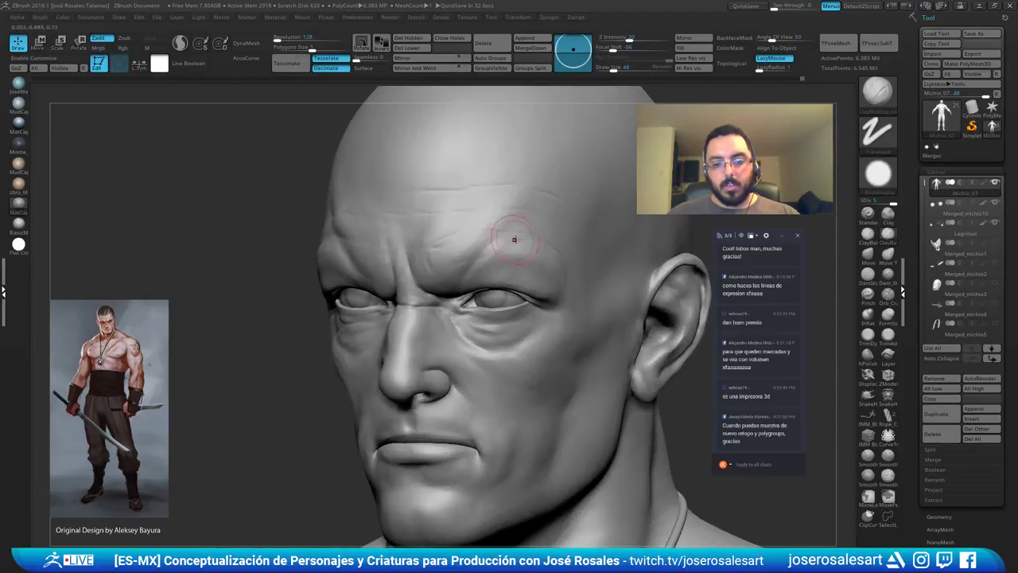
{"action": "mouse_move", "coordinate": [582, 274]}
{"action": "right_mouse_down"}
{"action": "mouse_move", "coordinate": [549, 270]}
{"action": "mouse_move", "coordinate": [495, 208]}
{"action": "mouse_move", "coordinate": [498, 159]}
{"action": "mouse_move", "coordinate": [391, 223]}
{"action": "right_mouse_up"}
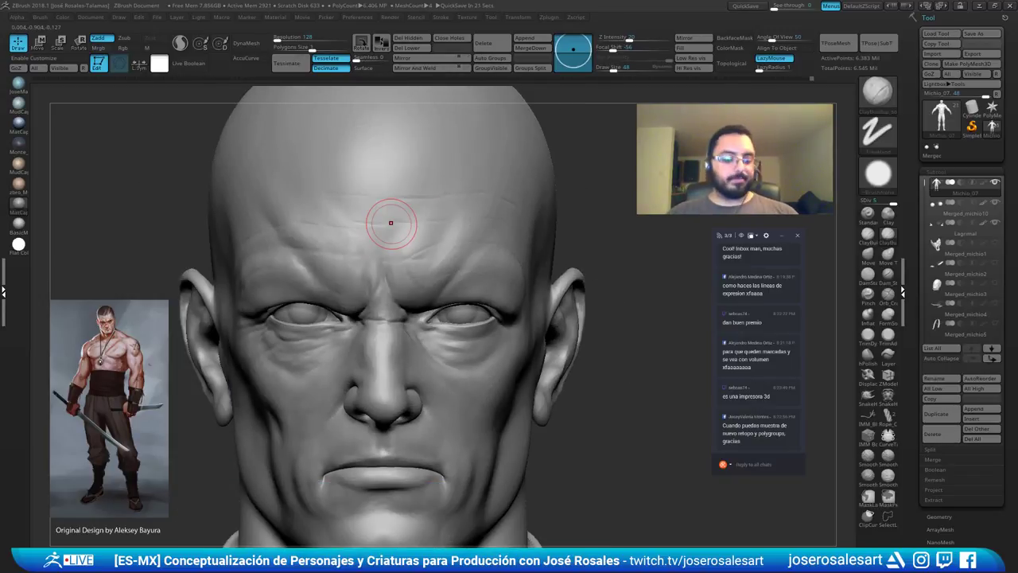
Build up the forehead skin between the wrinkles and the brow with ClayBuildup, smoothing the outer ends.
{"action": "right_click_drag", "start_coordinate": [376, 240], "coordinate": [404, 236], "text": "ctrl"}
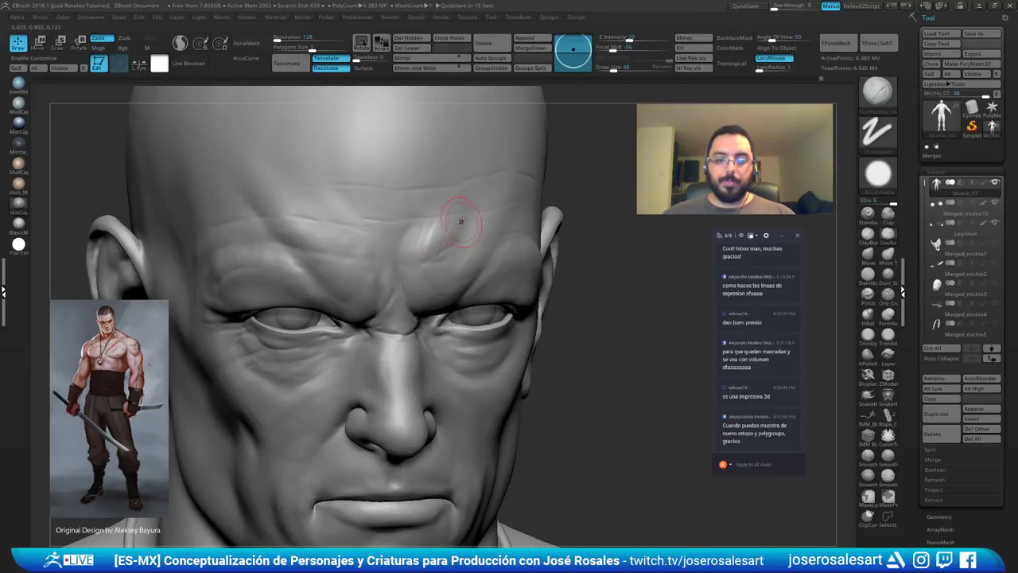
{"action": "mouse_move", "coordinate": [469, 229]}
{"action": "right_mouse_down"}
{"action": "mouse_move", "coordinate": [522, 211]}
{"action": "mouse_move", "coordinate": [496, 225]}
{"action": "mouse_move", "coordinate": [525, 234]}
{"action": "mouse_move", "coordinate": [560, 225]}
{"action": "mouse_move", "coordinate": [525, 223]}
{"action": "right_mouse_up"}
{"action": "left_click_drag", "start_coordinate": [515, 219], "coordinate": [509, 221], "text": "shift"}
{"action": "mouse_move", "coordinate": [409, 238]}
{"action": "right_mouse_down"}
{"action": "mouse_move", "coordinate": [420, 228]}
{"action": "mouse_move", "coordinate": [469, 228]}
{"action": "right_mouse_up"}
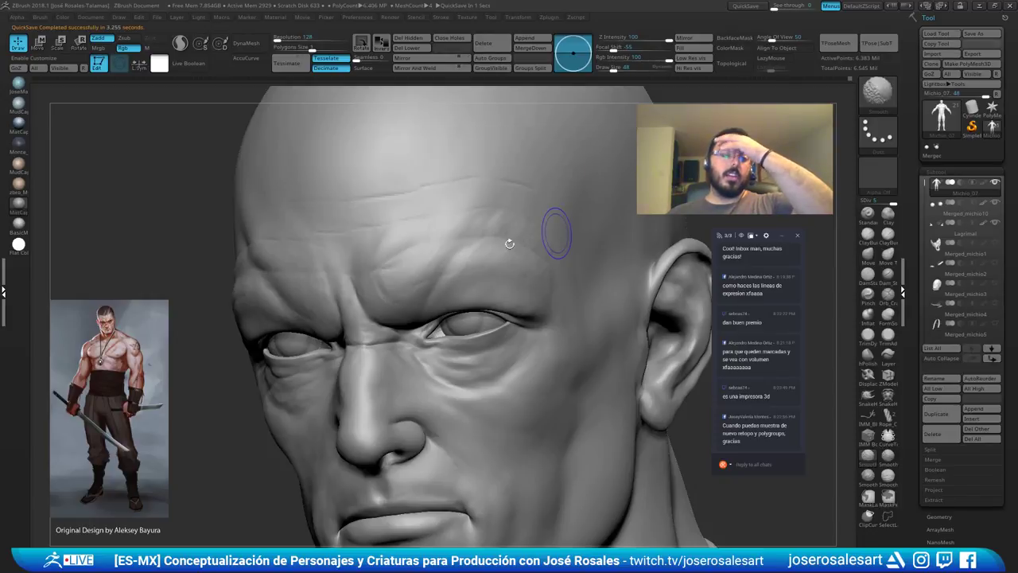
{"action": "right_click_drag", "start_coordinate": [557, 233], "coordinate": [581, 241]}
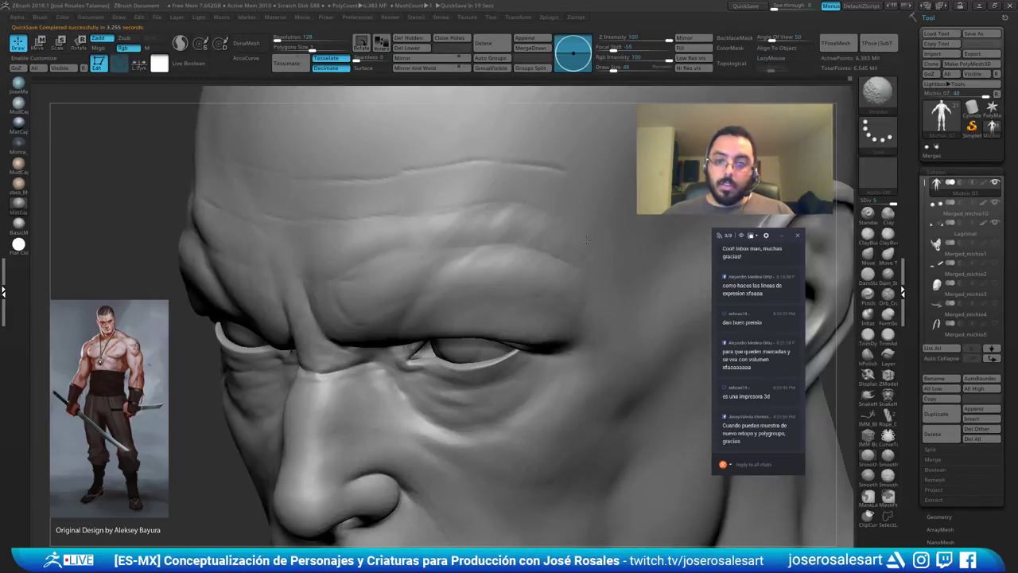
{"action": "mouse_move", "coordinate": [524, 225]}
{"action": "right_mouse_down"}
{"action": "mouse_move", "coordinate": [541, 215]}
{"action": "mouse_move", "coordinate": [497, 216]}
{"action": "right_mouse_up"}
{"action": "mouse_move", "coordinate": [497, 216]}
{"action": "right_mouse_down", "text": "ctrl"}
{"action": "mouse_move", "coordinate": [489, 221]}
{"action": "mouse_move", "coordinate": [548, 182]}
{"action": "right_mouse_up", "text": "ctrl"}
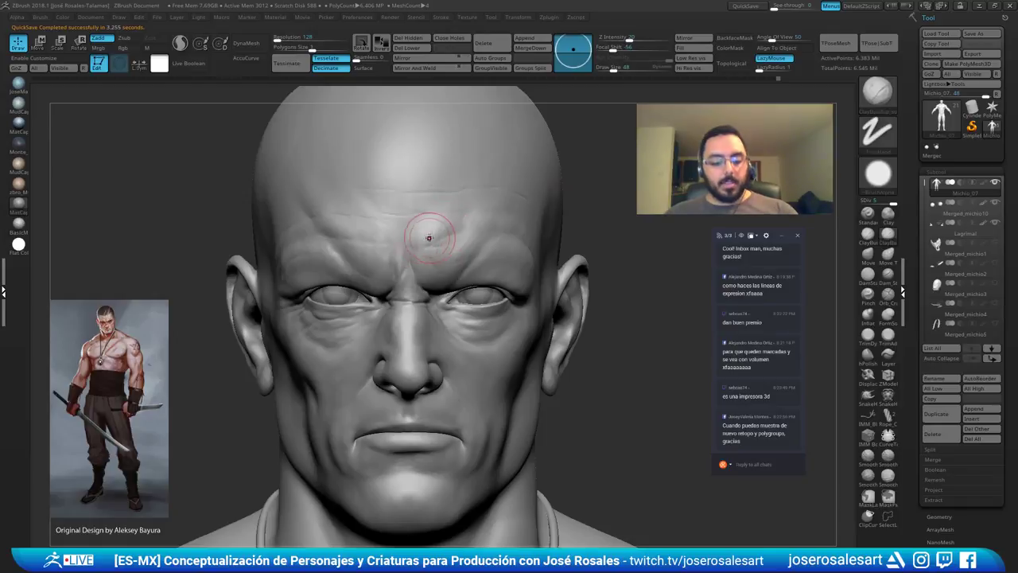
Sharpen the forehead wrinkles and the creases above the eyebrow with DamStandard at draw size 19.
{"action": "mouse_move", "coordinate": [432, 234]}
{"action": "right_mouse_down"}
{"action": "mouse_move", "coordinate": [477, 219]}
{"action": "mouse_move", "coordinate": [430, 222]}
{"action": "right_mouse_up"}
{"action": "left_click_drag", "start_coordinate": [455, 214], "coordinate": [485, 205]}
{"action": "right_click_drag", "start_coordinate": [579, 226], "coordinate": [535, 212]}
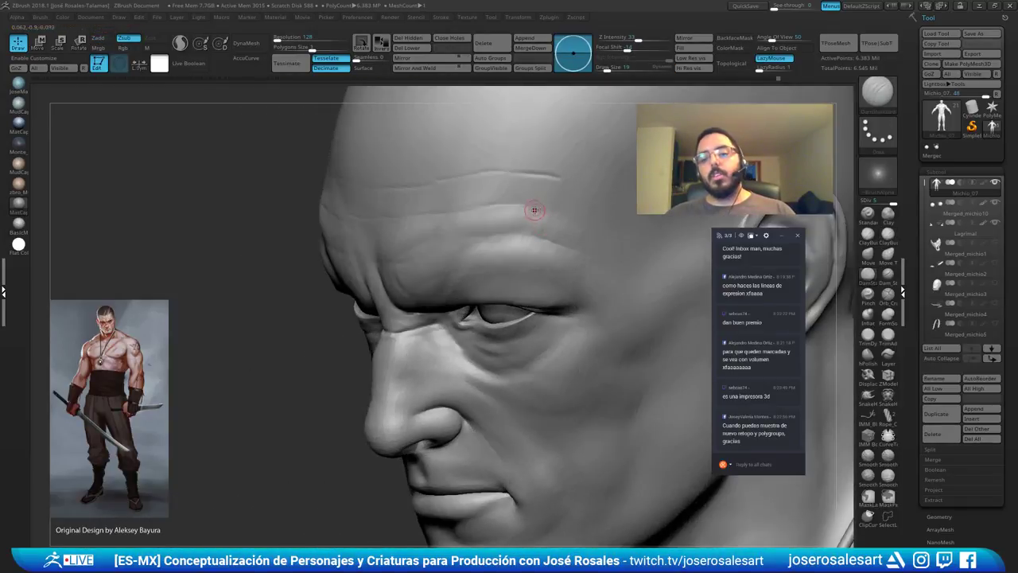
{"action": "right_click_drag", "start_coordinate": [465, 237], "coordinate": [509, 240]}
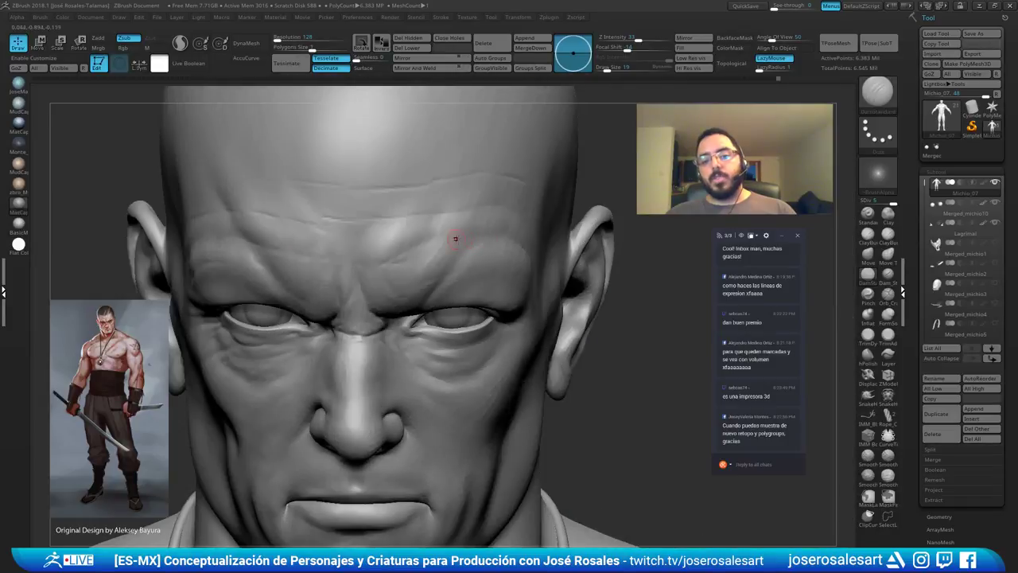
{"action": "mouse_move", "coordinate": [427, 237]}
{"action": "right_mouse_down"}
{"action": "mouse_move", "coordinate": [441, 250]}
{"action": "mouse_move", "coordinate": [504, 237]}
{"action": "mouse_move", "coordinate": [469, 254]}
{"action": "right_mouse_up"}
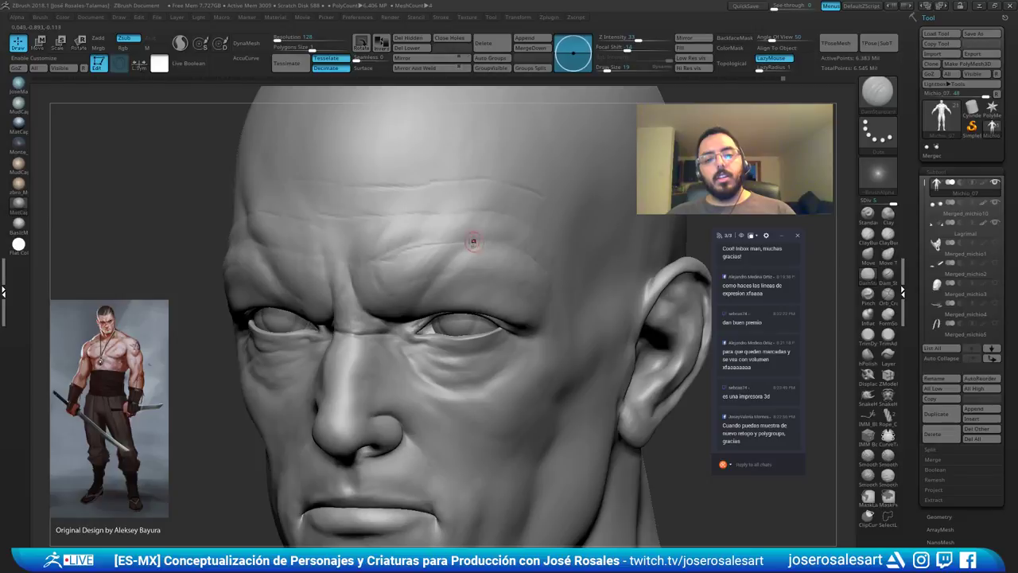
{"action": "mouse_move", "coordinate": [506, 241]}
{"action": "right_mouse_down"}
{"action": "mouse_move", "coordinate": [515, 253]}
{"action": "mouse_move", "coordinate": [549, 246]}
{"action": "mouse_move", "coordinate": [493, 186]}
{"action": "mouse_move", "coordinate": [564, 163]}
{"action": "right_mouse_up"}
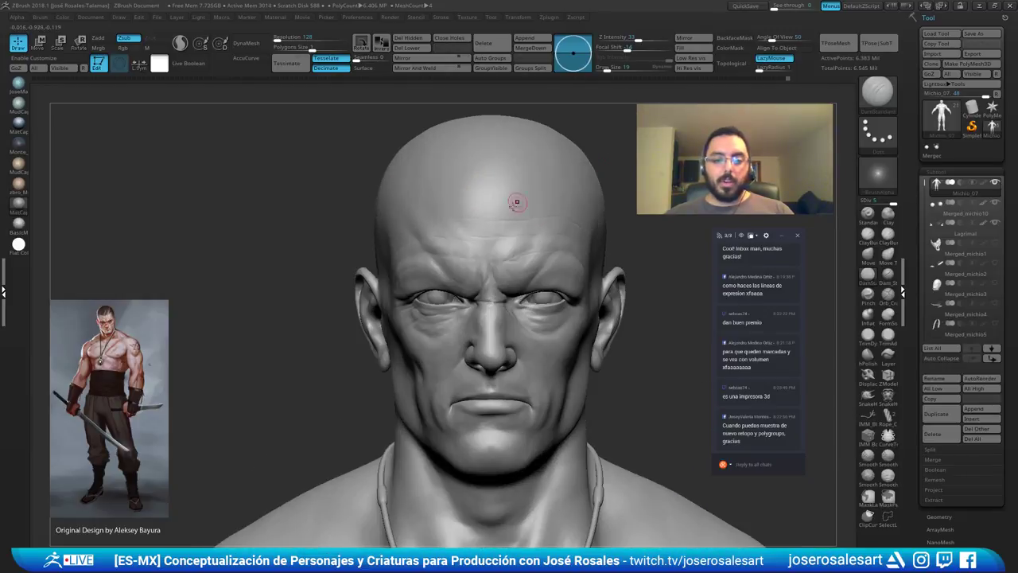
Lower the Michio_07 subtool to subdivision level 3 for reworking the cheek.
{"action": "key", "text": "b"}
{"action": "key", "text": "c"}
{"action": "key", "text": "b"}
{"action": "mouse_move", "coordinate": [439, 306]}
{"action": "right_mouse_down", "text": "alt"}
{"action": "mouse_move", "coordinate": [487, 291]}
{"action": "mouse_move", "coordinate": [469, 309]}
{"action": "right_mouse_up", "text": "alt"}
{"action": "mouse_move", "coordinate": [470, 308]}
{"action": "right_mouse_down", "text": "alt"}
{"action": "mouse_move", "coordinate": [459, 195]}
{"action": "mouse_move", "coordinate": [463, 259]}
{"action": "mouse_move", "coordinate": [494, 255]}
{"action": "mouse_move", "coordinate": [495, 228]}
{"action": "right_mouse_up", "text": "alt"}
{"action": "key", "text": "alt"}
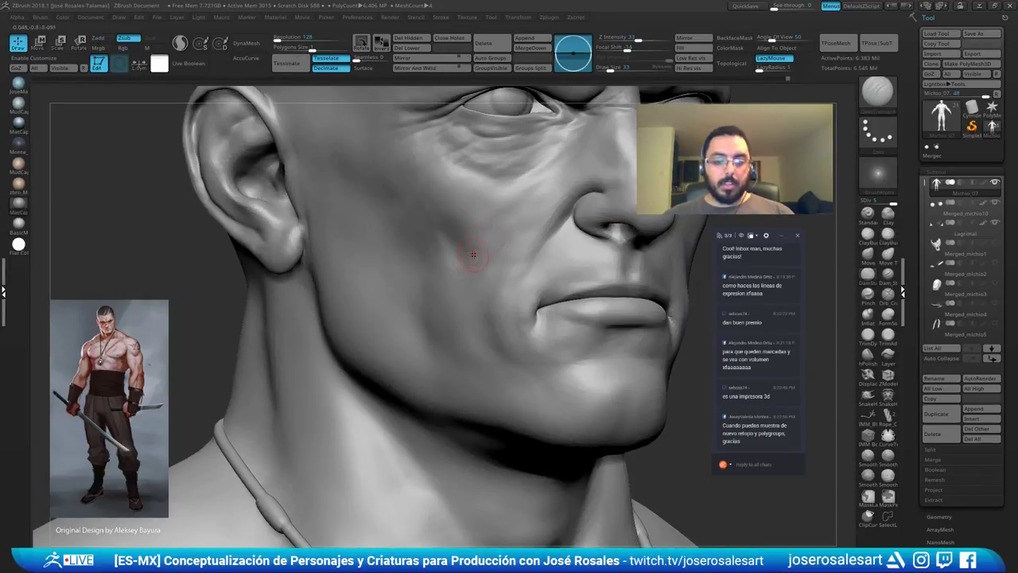
{"action": "key", "text": "shift+d"}
{"action": "key", "text": "shift+d"}
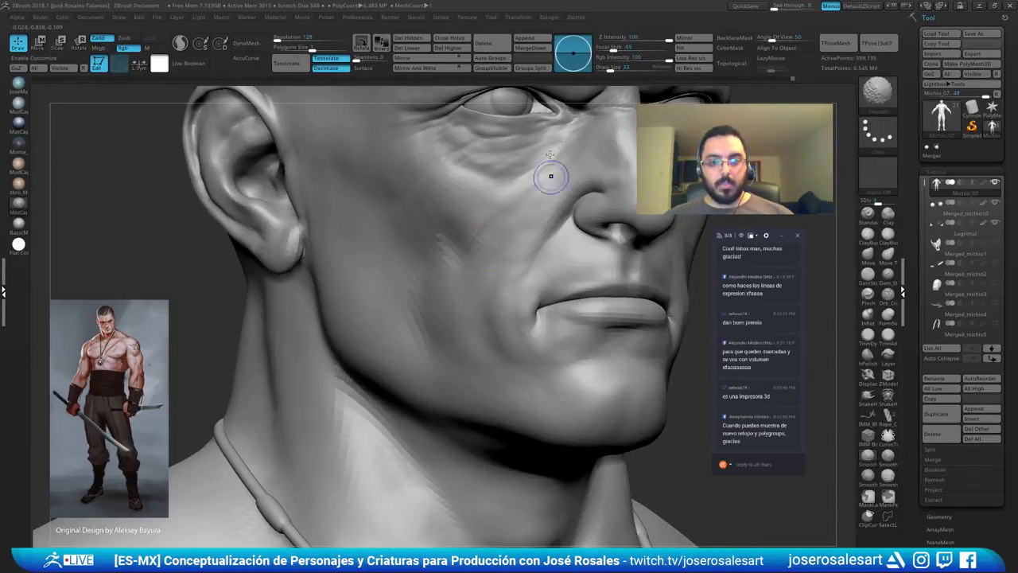
Build up the cheek outside the nasolabial fold with ClayBuildup at draw size 42.
{"action": "mouse_move", "coordinate": [468, 269]}
{"action": "right_mouse_down"}
{"action": "mouse_move", "coordinate": [454, 268]}
{"action": "mouse_move", "coordinate": [479, 262]}
{"action": "right_mouse_up"}
{"action": "key", "text": "b"}
{"action": "key", "text": "c"}
{"action": "key", "text": "b"}
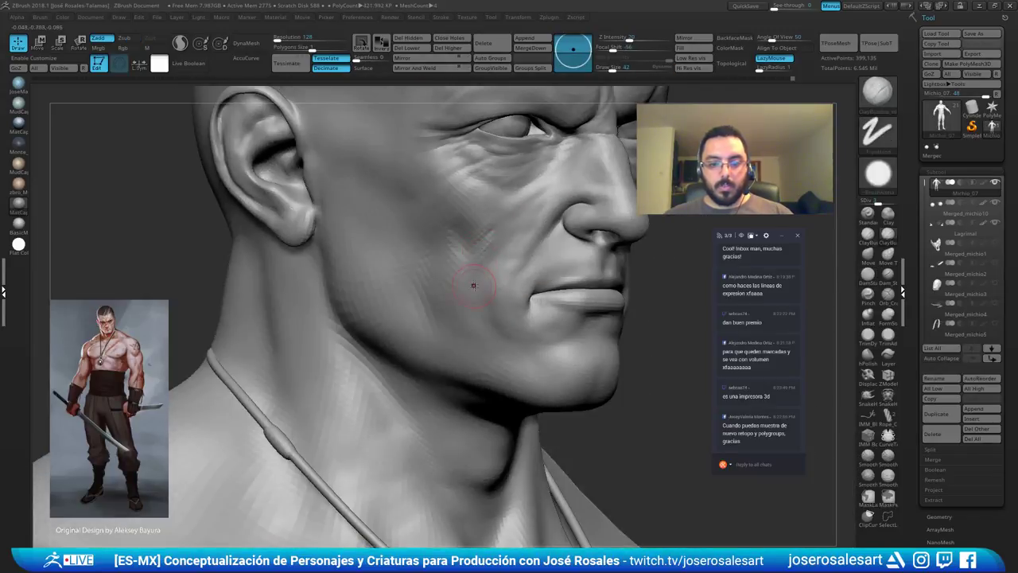
{"action": "mouse_move", "coordinate": [386, 300]}
{"action": "right_mouse_down"}
{"action": "mouse_move", "coordinate": [374, 295]}
{"action": "mouse_move", "coordinate": [389, 290]}
{"action": "mouse_move", "coordinate": [361, 301]}
{"action": "mouse_move", "coordinate": [371, 304]}
{"action": "right_mouse_up"}
Adjust the shape of the cheek and jaw with the Move brush at draw size 109, checking both sides.
{"action": "key", "text": "b"}
{"action": "key", "text": "m"}
{"action": "key", "text": "v"}
{"action": "key", "text": "bracketright"}
{"action": "key", "text": "bracketright"}
{"action": "key", "text": "bracketright"}
{"action": "key", "text": "bracketright"}
{"action": "key", "text": "bracketright"}
{"action": "key", "text": "bracketright"}
{"action": "key", "text": "bracketright"}
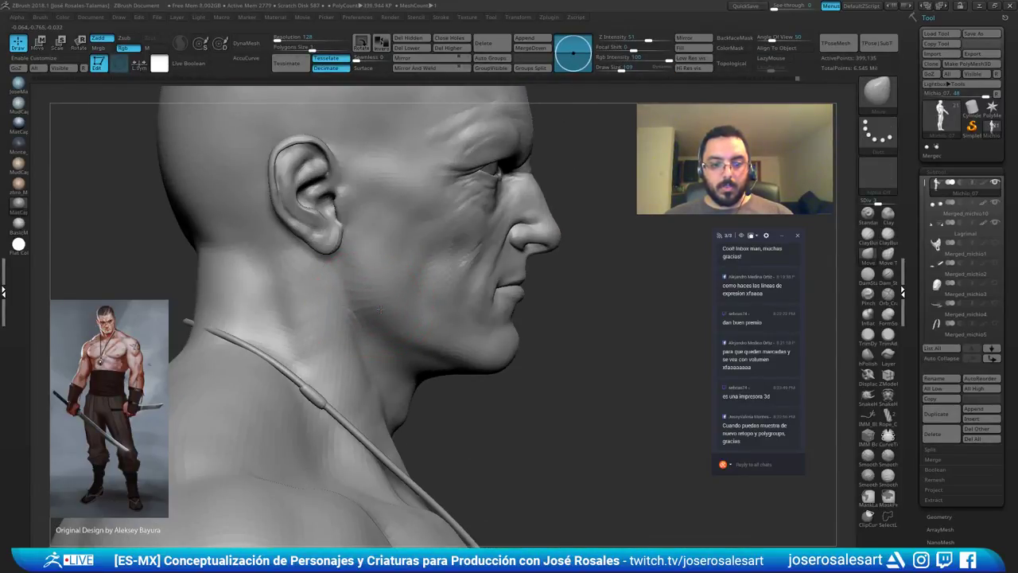
{"action": "mouse_move", "coordinate": [400, 293]}
{"action": "right_mouse_down"}
{"action": "mouse_move", "coordinate": [362, 279]}
{"action": "mouse_move", "coordinate": [374, 296]}
{"action": "mouse_move", "coordinate": [488, 291]}
{"action": "right_mouse_up"}
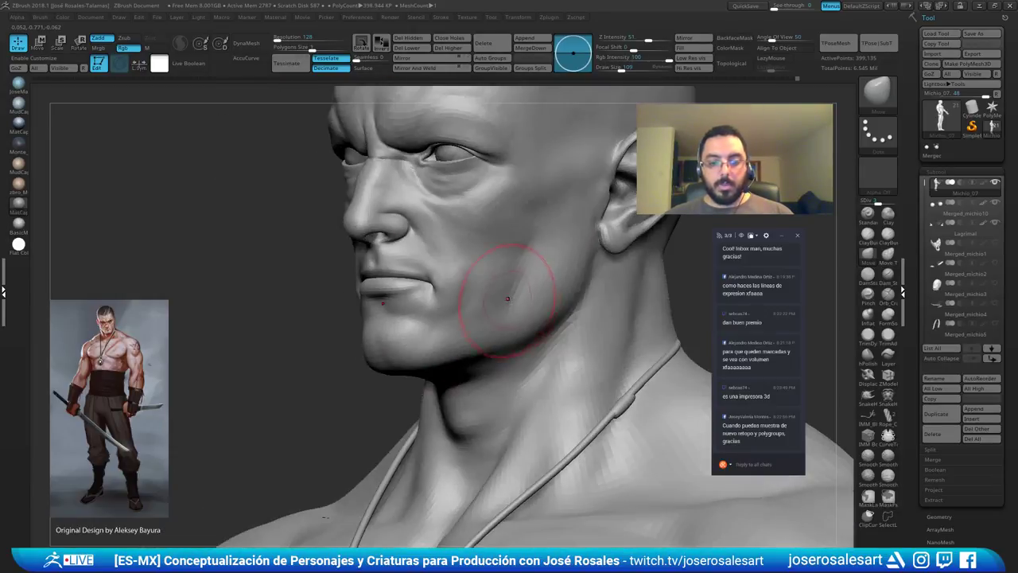
Build up the cheek and jaw area with ClayBuildup at draw size 58, checking the face against the whole bust.
{"action": "key", "text": "b"}
{"action": "key", "text": "c"}
{"action": "key", "text": "b"}
{"action": "mouse_move", "coordinate": [573, 327]}
{"action": "right_mouse_down"}
{"action": "mouse_move", "coordinate": [532, 325]}
{"action": "mouse_move", "coordinate": [567, 290]}
{"action": "right_mouse_up"}
{"action": "mouse_move", "coordinate": [495, 373]}
{"action": "right_mouse_down"}
{"action": "mouse_move", "coordinate": [530, 329]}
{"action": "mouse_move", "coordinate": [550, 322]}
{"action": "mouse_move", "coordinate": [602, 232]}
{"action": "mouse_move", "coordinate": [591, 269]}
{"action": "mouse_move", "coordinate": [542, 280]}
{"action": "mouse_move", "coordinate": [548, 213]}
{"action": "right_mouse_up"}
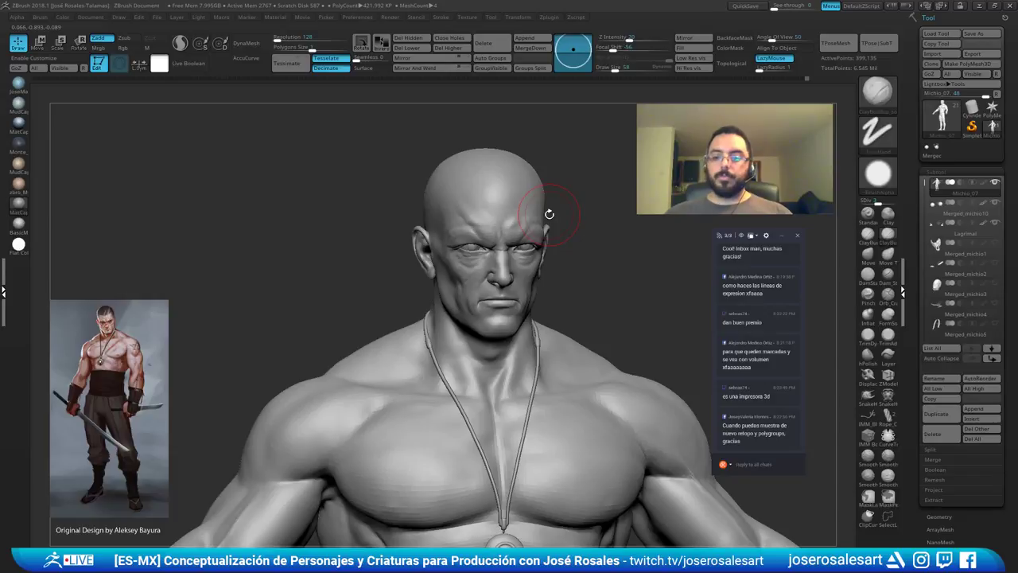
Show the head's polygroup colours without wireframe lines, at subdivision level 1 and back at level 4, and change the preview material.
{"action": "key", "text": "shift+f"}
{"action": "mouse_move", "coordinate": [494, 306]}
{"action": "right_mouse_down", "text": "ctrl"}
{"action": "mouse_move", "coordinate": [559, 299]}
{"action": "mouse_move", "coordinate": [549, 231]}
{"action": "mouse_move", "coordinate": [564, 285]}
{"action": "mouse_move", "coordinate": [525, 258]}
{"action": "mouse_move", "coordinate": [613, 122]}
{"action": "mouse_move", "coordinate": [614, 150]}
{"action": "right_mouse_up", "text": "ctrl"}
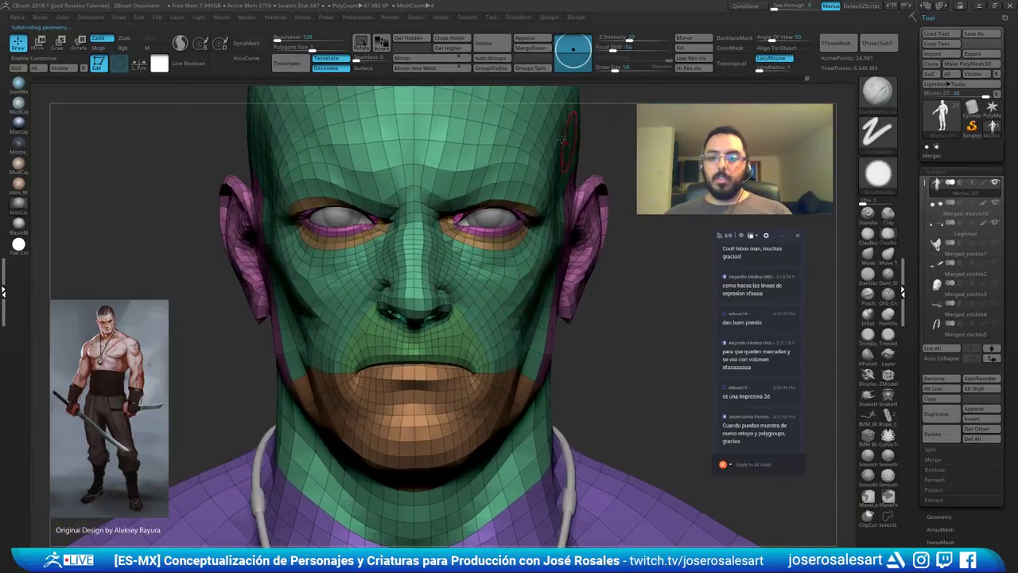
{"action": "left_click", "coordinate": [518, 17]}
{"action": "left_click", "coordinate": [571, 179]}
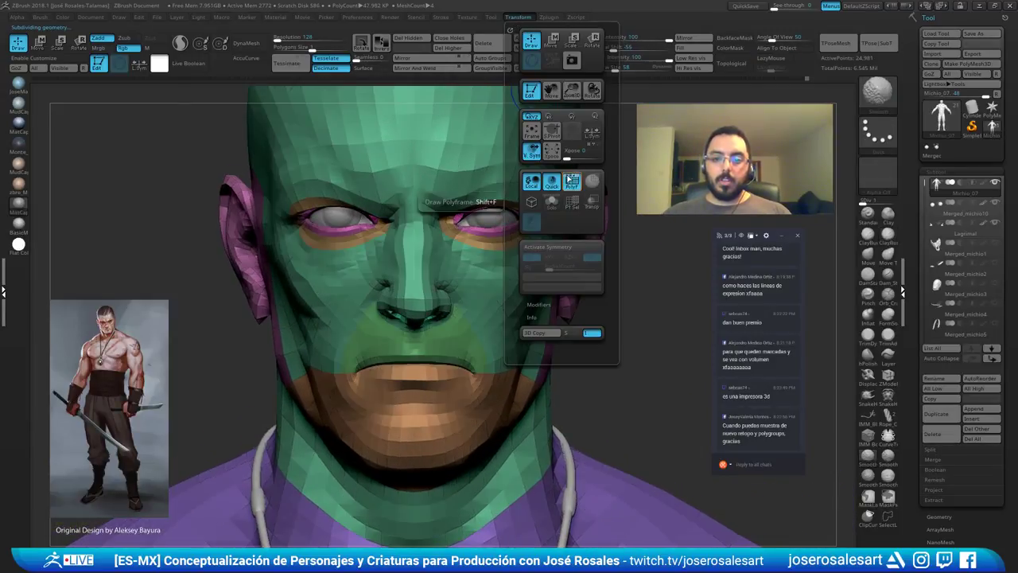
{"action": "right_click_drag", "start_coordinate": [605, 196], "coordinate": [404, 248]}
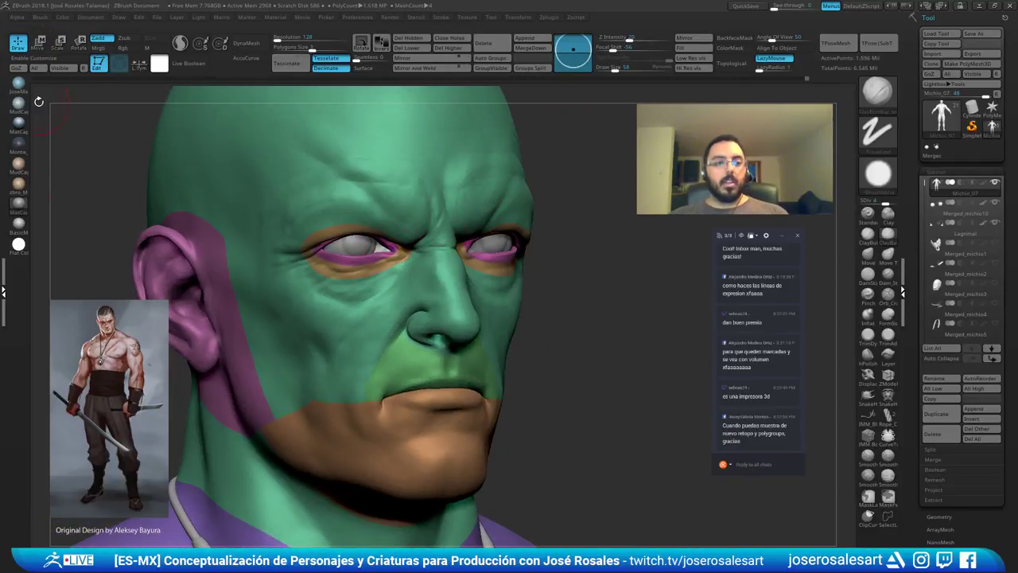
{"action": "left_click", "coordinate": [19, 105]}
Examine the polygroup layout of the face and ear from the front and the side.
{"action": "mouse_move", "coordinate": [355, 210]}
{"action": "right_mouse_down", "text": "alt"}
{"action": "mouse_move", "coordinate": [323, 180]}
{"action": "mouse_move", "coordinate": [302, 188]}
{"action": "right_mouse_up", "text": "alt"}
{"action": "key", "text": "bracketleft"}
{"action": "key", "text": "bracketleft"}
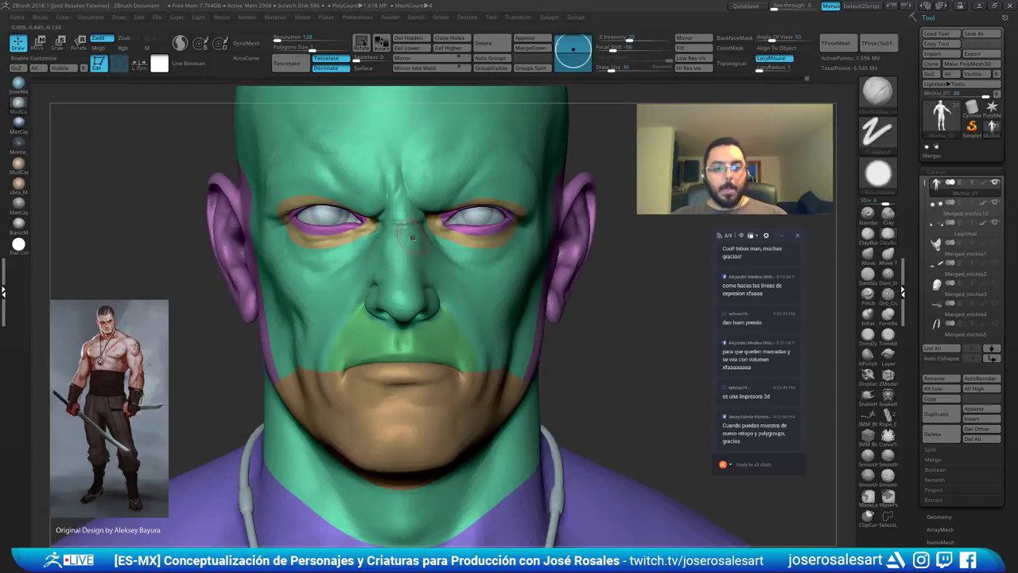
{"action": "right_click_drag", "start_coordinate": [413, 237], "coordinate": [319, 238]}
{"action": "right_click_drag", "start_coordinate": [530, 186], "coordinate": [502, 198], "text": "alt"}
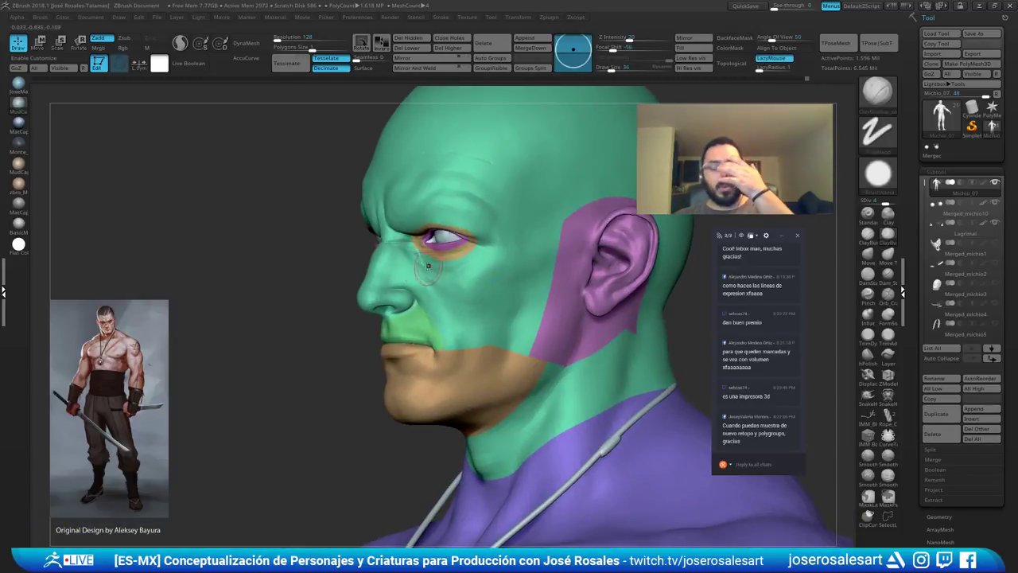
{"action": "right_click_drag", "start_coordinate": [428, 265], "coordinate": [556, 239]}
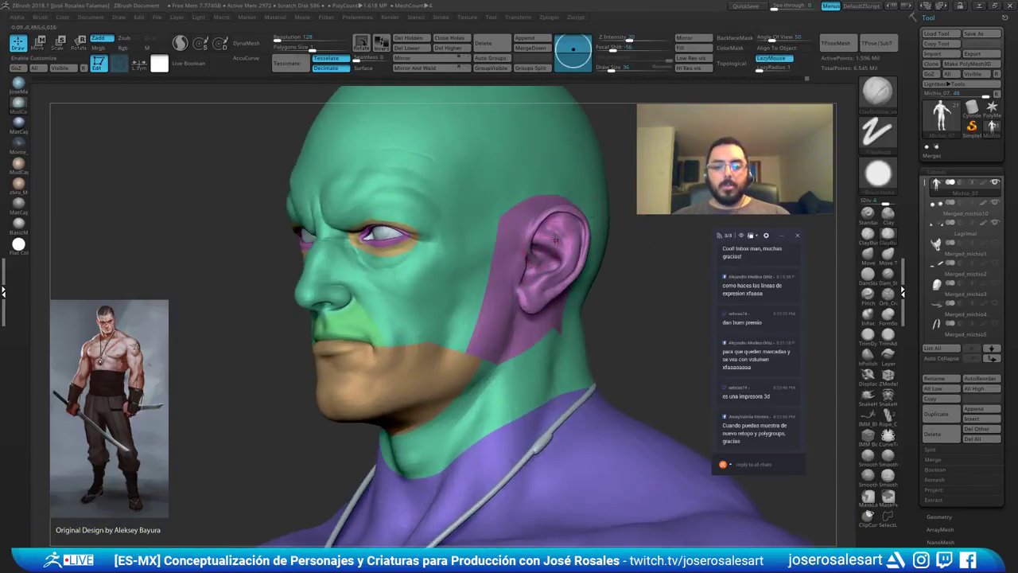
{"action": "mouse_move", "coordinate": [459, 264]}
{"action": "right_mouse_down"}
{"action": "mouse_move", "coordinate": [549, 261]}
{"action": "mouse_move", "coordinate": [457, 264]}
{"action": "right_mouse_up"}
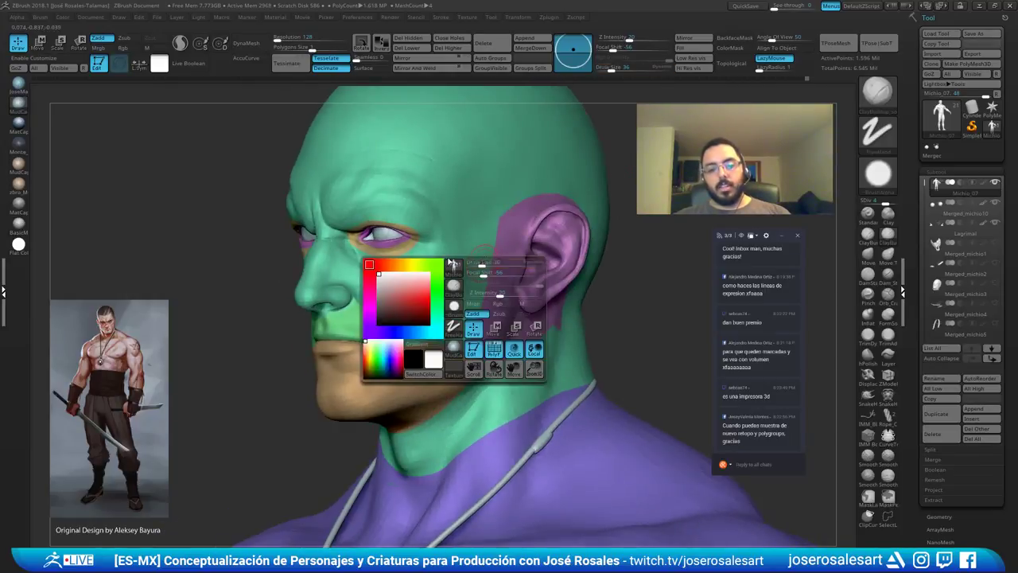
Isolate the ear polygroup, examine both ears from several angles, and show the full head again.
{"action": "left_click", "coordinate": [552, 271], "text": "ctrl+shift"}
{"action": "right_click_drag", "start_coordinate": [549, 269], "coordinate": [676, 267]}
{"action": "right_click_drag", "start_coordinate": [381, 265], "coordinate": [440, 206], "text": "ctrl"}
{"action": "mouse_move", "coordinate": [434, 253]}
{"action": "right_mouse_down"}
{"action": "mouse_move", "coordinate": [382, 239]}
{"action": "mouse_move", "coordinate": [446, 250]}
{"action": "right_mouse_up"}
{"action": "left_click_drag", "start_coordinate": [461, 244], "coordinate": [500, 289], "text": "shift"}
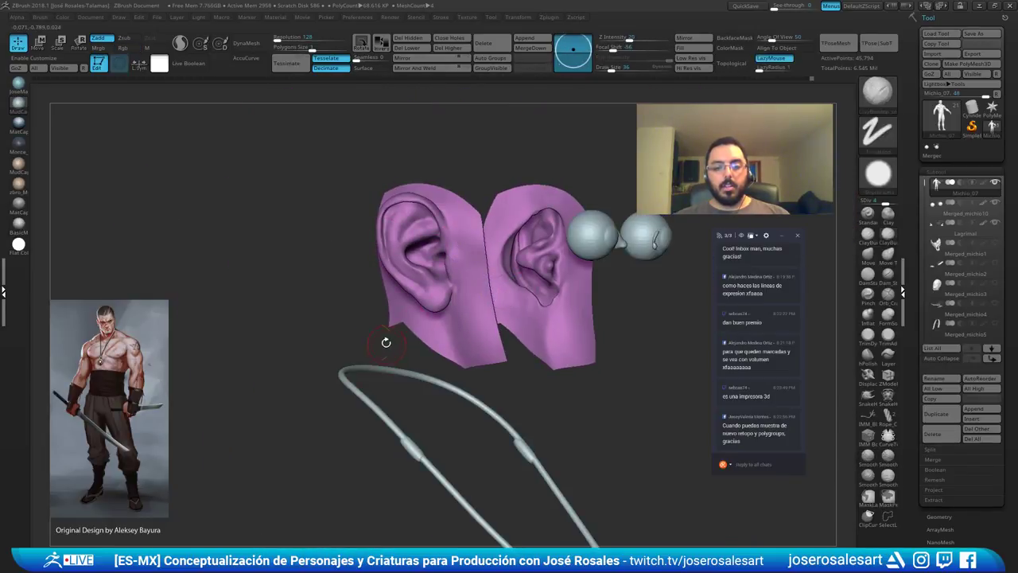
{"action": "left_click", "coordinate": [337, 329], "text": "ctrl+shift"}
{"action": "mouse_move", "coordinate": [525, 278]}
{"action": "right_mouse_down"}
{"action": "mouse_move", "coordinate": [457, 288]}
{"action": "mouse_move", "coordinate": [342, 278]}
{"action": "right_mouse_up"}
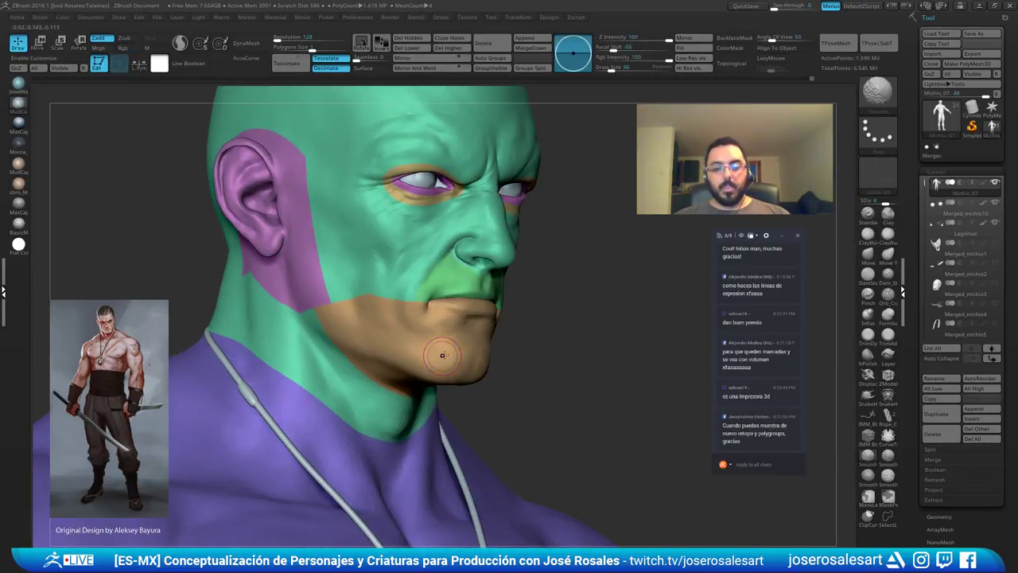
Isolate the chin and lower lip polygroup, examine where the mouth edge splits, and restore the full head.
{"action": "left_click", "coordinate": [442, 355], "text": "ctrl+shift"}
{"action": "right_click_drag", "start_coordinate": [442, 355], "coordinate": [525, 306]}
{"action": "left_click", "coordinate": [541, 305], "text": "ctrl+shift"}
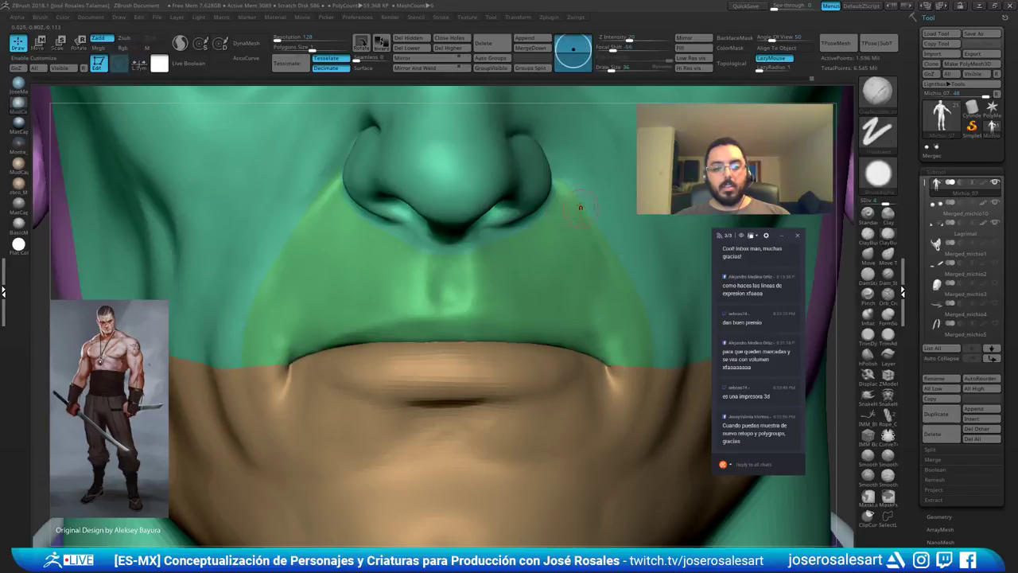
{"action": "left_click", "coordinate": [476, 349], "text": "ctrl+shift"}
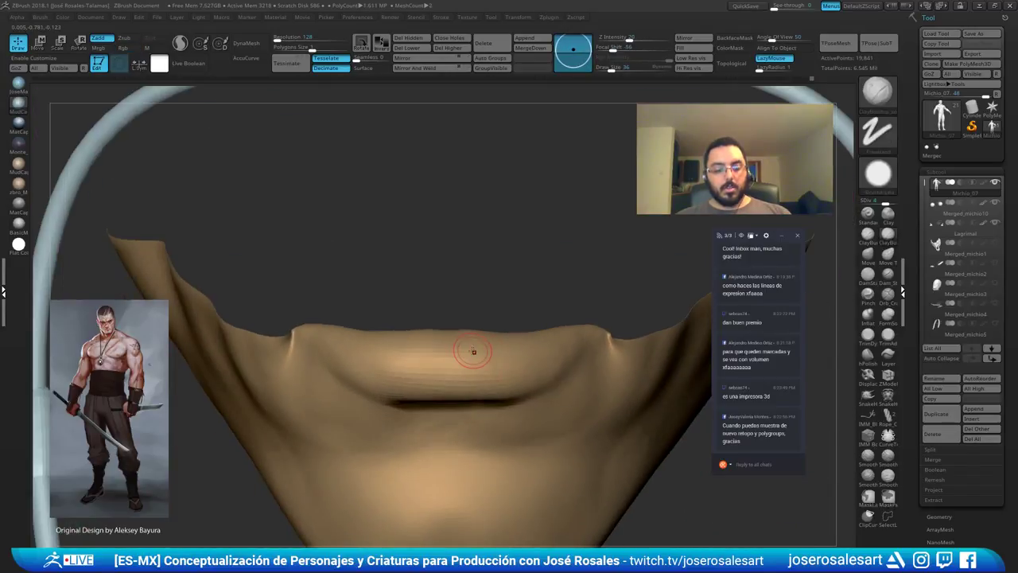
{"action": "right_click_drag", "start_coordinate": [473, 351], "coordinate": [402, 342]}
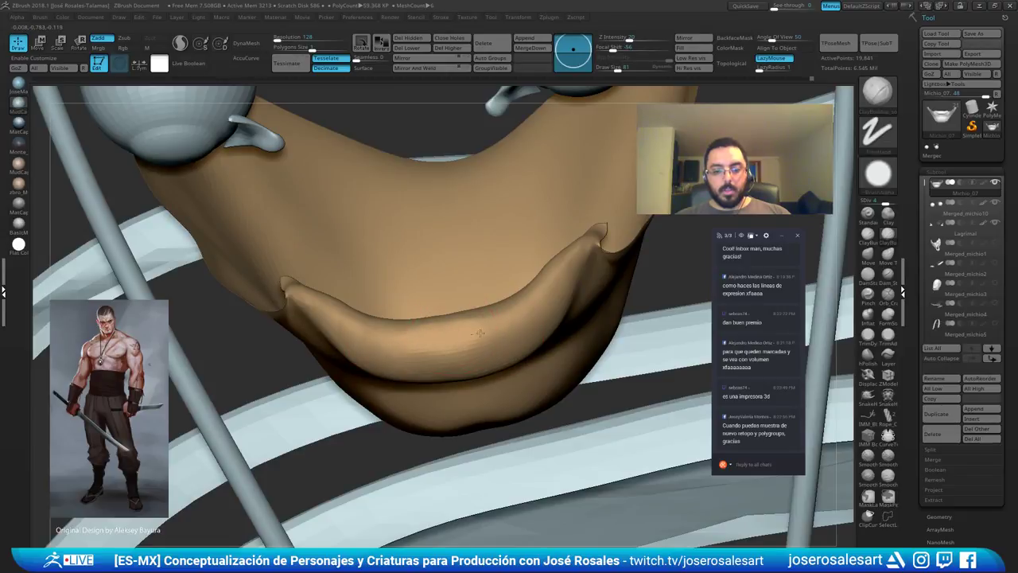
{"action": "mouse_move", "coordinate": [438, 340]}
{"action": "right_mouse_down"}
{"action": "mouse_move", "coordinate": [403, 286]}
{"action": "mouse_move", "coordinate": [472, 293]}
{"action": "right_mouse_up"}
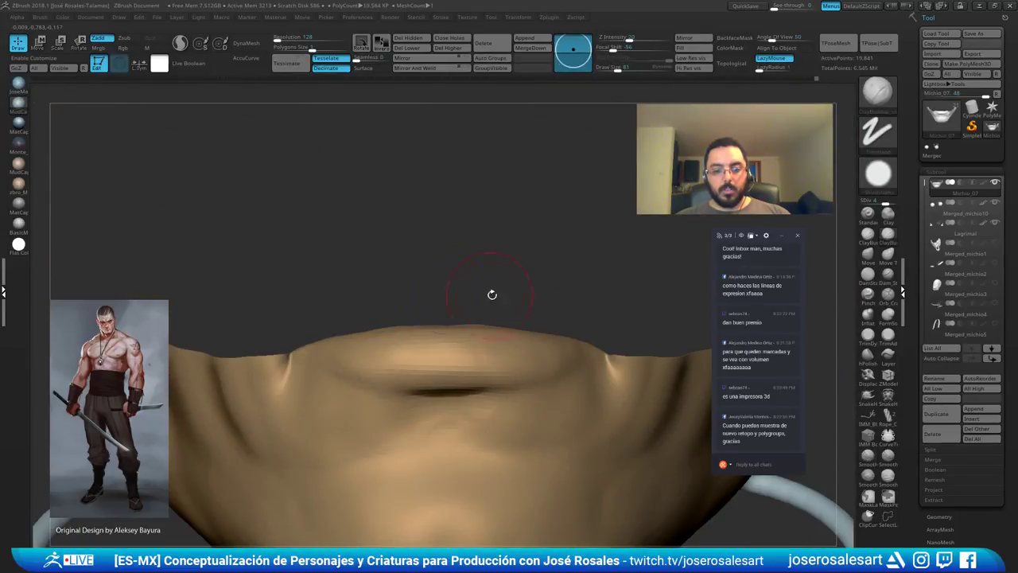
{"action": "left_click", "coordinate": [540, 299], "text": "ctrl+shift"}
{"action": "left_click", "coordinate": [535, 308], "text": "ctrl+shift"}
{"action": "mouse_move", "coordinate": [535, 308]}
{"action": "right_mouse_down", "text": "ctrl"}
{"action": "mouse_move", "coordinate": [506, 294]}
{"action": "mouse_move", "coordinate": [482, 233]}
{"action": "mouse_move", "coordinate": [479, 342]}
{"action": "mouse_move", "coordinate": [501, 344]}
{"action": "mouse_move", "coordinate": [486, 438]}
{"action": "right_mouse_up", "text": "ctrl"}
{"action": "left_click", "coordinate": [476, 382], "text": "ctrl+shift"}
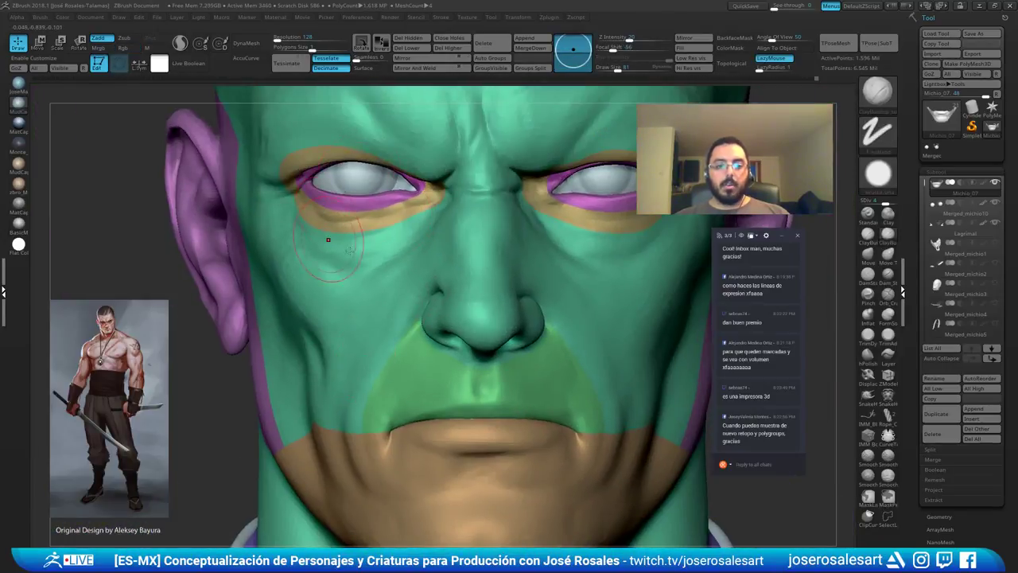
Isolate the eyelid and surrounding eye-rim polygroups and examine how they wrap around the eyeballs.
{"action": "right_click_drag", "start_coordinate": [327, 236], "coordinate": [368, 211], "text": "ctrl"}
{"action": "left_click", "coordinate": [368, 212], "text": "ctrl+shift"}
{"action": "left_click_drag", "start_coordinate": [203, 350], "coordinate": [216, 362], "text": "ctrl+shift"}
{"action": "left_click", "coordinate": [352, 181], "text": "ctrl+shift"}
{"action": "left_click_drag", "start_coordinate": [135, 163], "coordinate": [152, 178], "text": "ctrl+shift"}
{"action": "right_click_drag", "start_coordinate": [208, 187], "coordinate": [174, 329], "text": "ctrl"}
{"action": "right_click_drag", "start_coordinate": [509, 342], "coordinate": [549, 310], "text": "ctrl"}
{"action": "right_click_drag", "start_coordinate": [549, 311], "coordinate": [541, 262]}
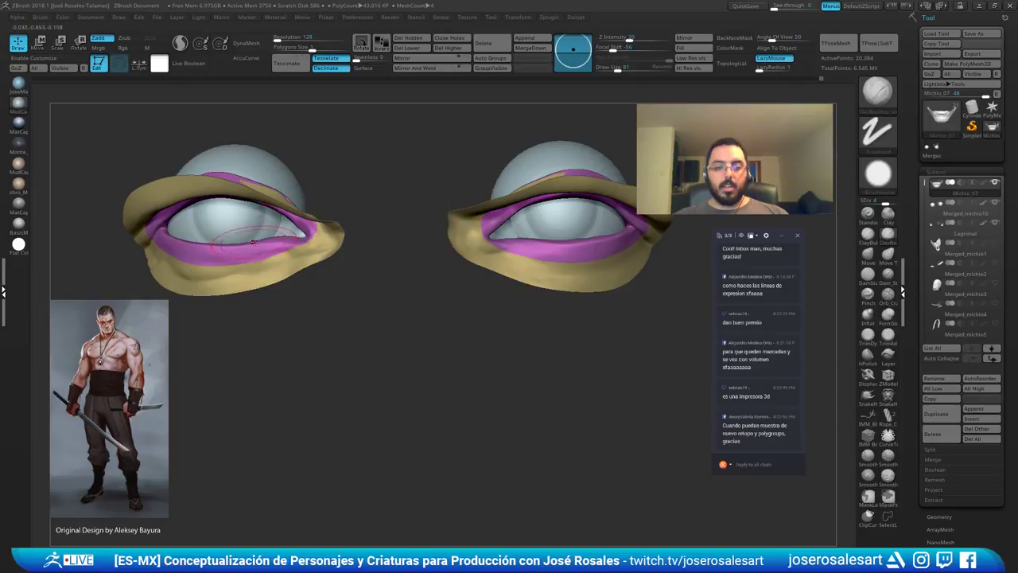
Restore the full head from the eye area, isolate another face polygroup to inspect it, and show everything again.
{"action": "left_click", "coordinate": [342, 337], "text": "ctrl+shift"}
{"action": "right_click_drag", "start_coordinate": [516, 279], "coordinate": [468, 290]}
{"action": "left_click", "coordinate": [485, 216], "text": "ctrl+shift"}
{"action": "left_click", "coordinate": [342, 342], "text": "ctrl+shift"}
{"action": "right_click_drag", "start_coordinate": [472, 253], "coordinate": [490, 301]}
{"action": "right_click_drag", "start_coordinate": [490, 300], "coordinate": [495, 278], "text": "ctrl"}
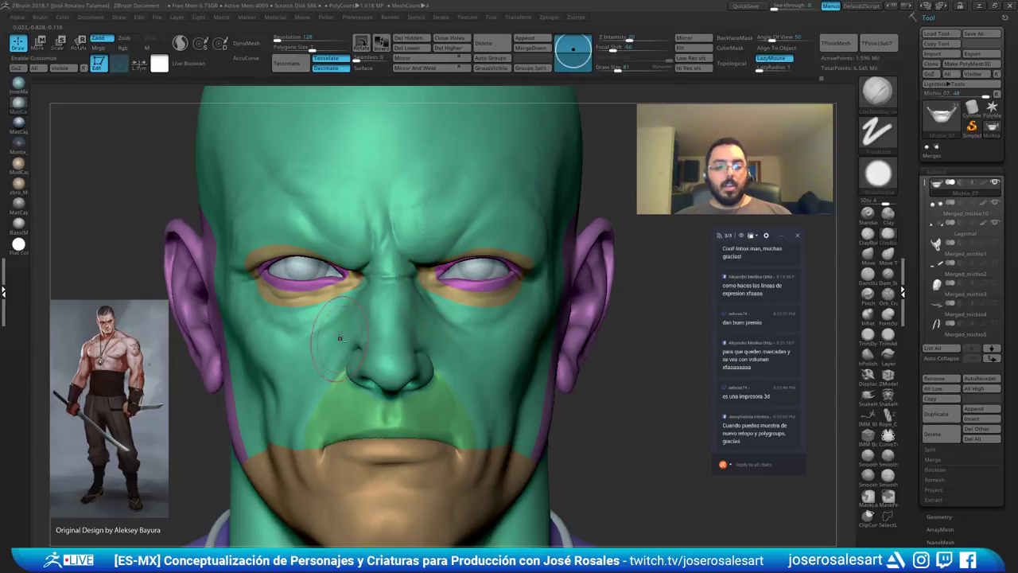
Examine the nose, eye and brow polygroup borders up close and from a three-quarter view.
{"action": "right_click_drag", "start_coordinate": [342, 341], "coordinate": [356, 364], "text": "ctrl"}
{"action": "left_click_drag", "start_coordinate": [400, 311], "coordinate": [439, 285], "text": "shift"}
{"action": "right_click_drag", "start_coordinate": [403, 362], "coordinate": [401, 385]}
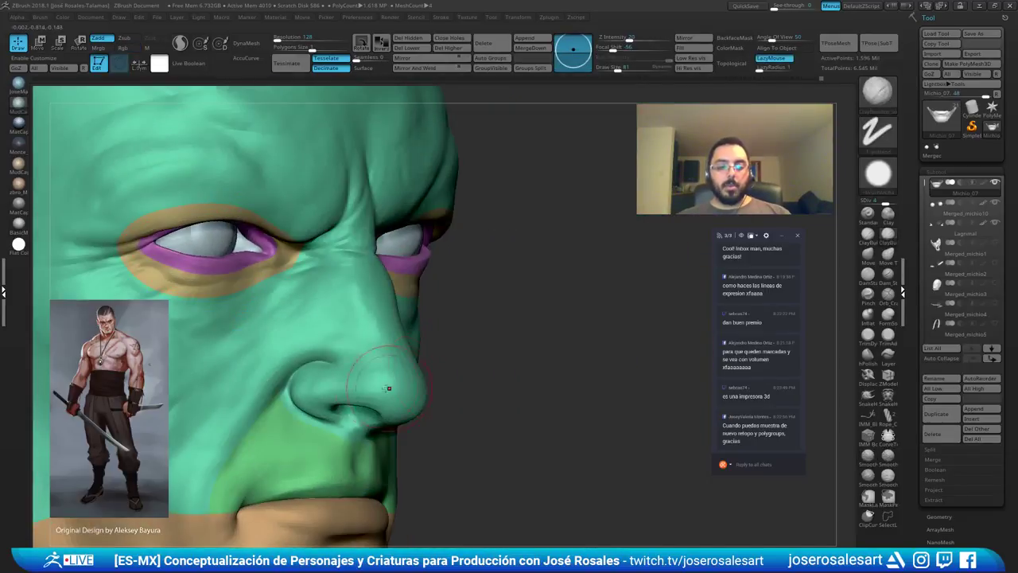
{"action": "right_click_drag", "start_coordinate": [370, 333], "coordinate": [459, 251]}
{"action": "right_click_drag", "start_coordinate": [404, 304], "coordinate": [542, 239]}
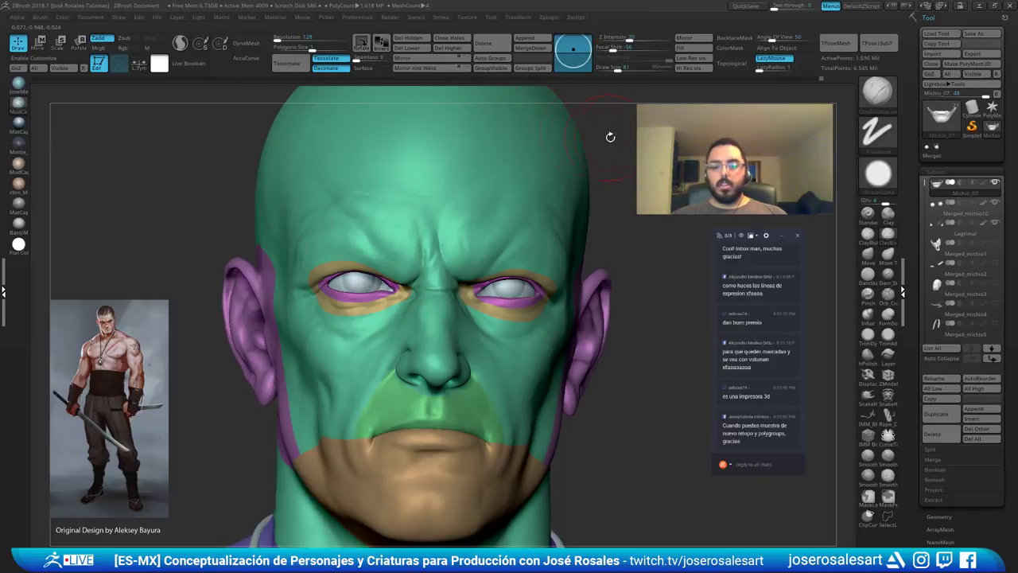
Switch the polyframe display to wireframe lines without polygroup colours.
{"action": "key", "text": "shift+f"}
{"action": "right_click_drag", "start_coordinate": [450, 133], "coordinate": [546, 130]}
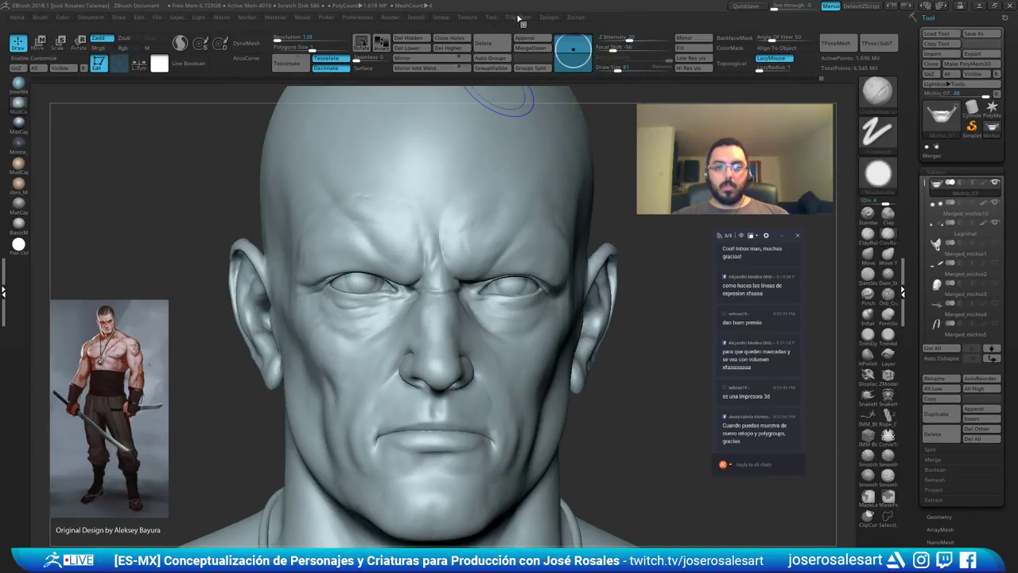
{"action": "left_click", "coordinate": [518, 17]}
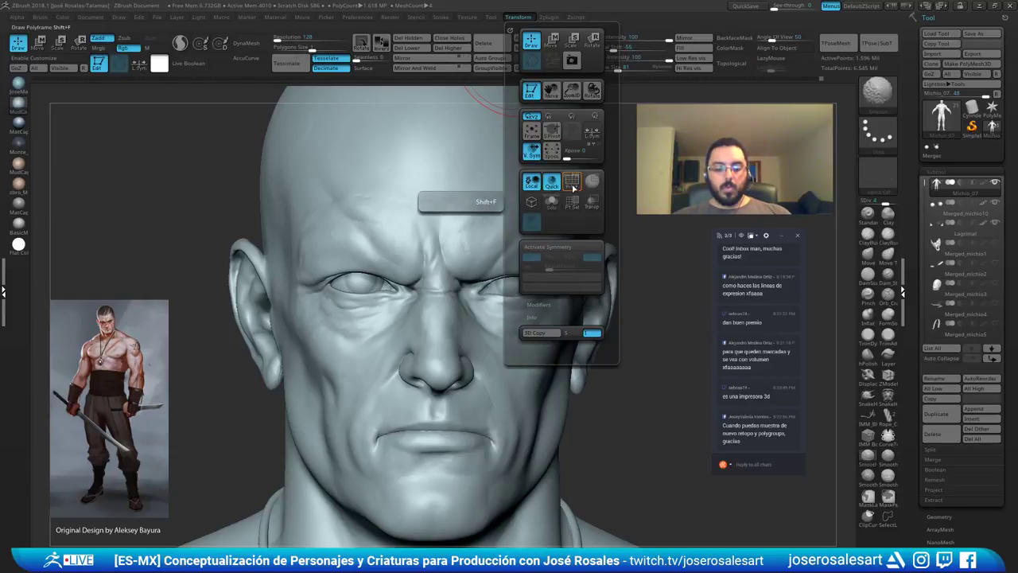
{"action": "left_click", "coordinate": [572, 184]}
{"action": "left_click", "coordinate": [573, 183]}
{"action": "left_click", "coordinate": [570, 180]}
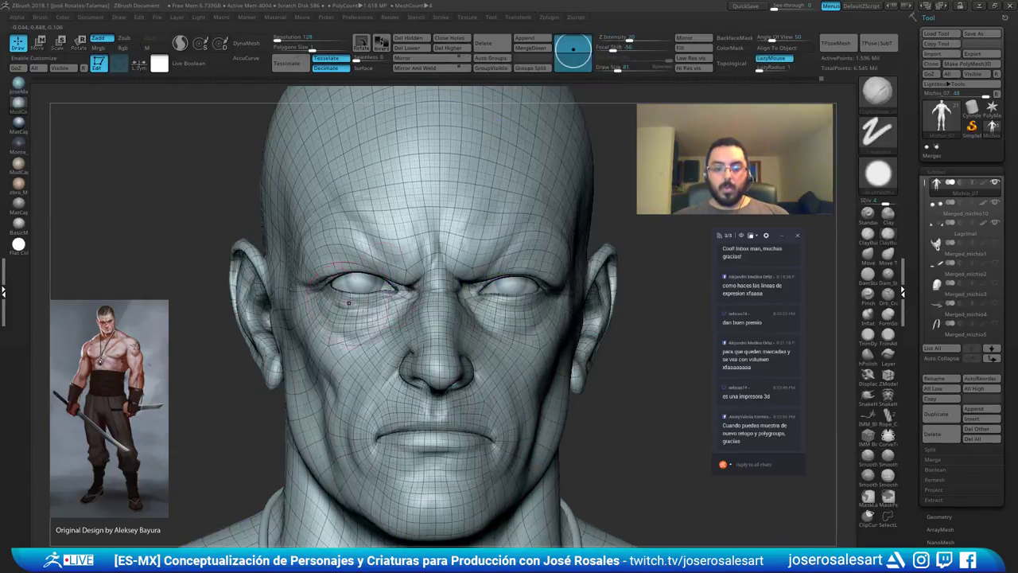
Lower Michio_07 to subdivision level 1 and examine the face topology around the eyes, nose and mouth.
{"action": "key", "text": "shift+d"}
{"action": "key", "text": "shift+d"}
{"action": "key", "text": "shift+d"}
{"action": "mouse_move", "coordinate": [393, 280]}
{"action": "right_mouse_down"}
{"action": "mouse_move", "coordinate": [483, 326]}
{"action": "mouse_move", "coordinate": [450, 238]}
{"action": "mouse_move", "coordinate": [506, 241]}
{"action": "mouse_move", "coordinate": [427, 275]}
{"action": "mouse_move", "coordinate": [308, 302]}
{"action": "right_mouse_up"}
{"action": "key", "text": "s"}
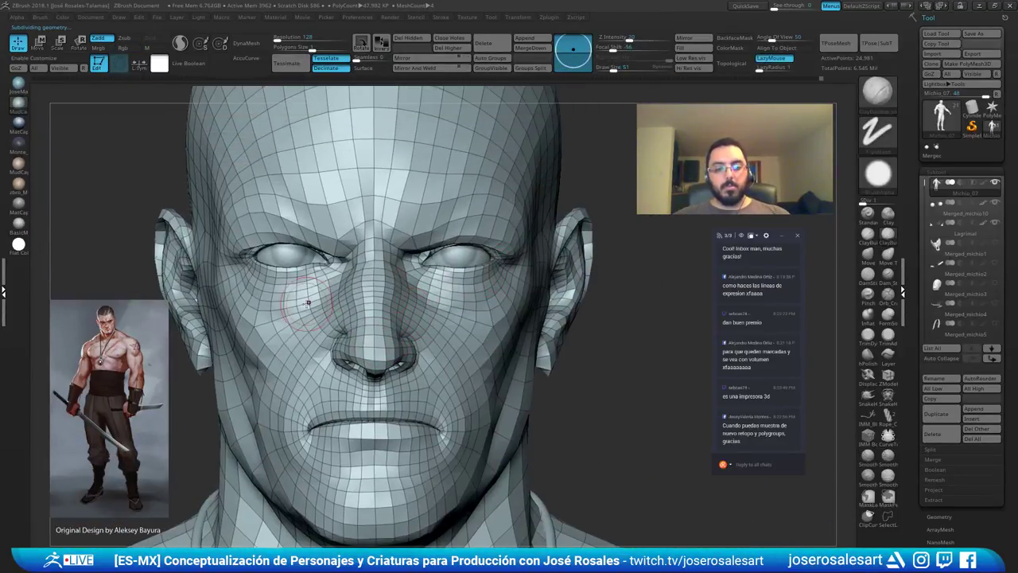
{"action": "right_click_drag", "start_coordinate": [436, 309], "coordinate": [504, 294]}
{"action": "mouse_move", "coordinate": [555, 227]}
{"action": "right_mouse_down"}
{"action": "mouse_move", "coordinate": [485, 223]}
{"action": "mouse_move", "coordinate": [566, 217]}
{"action": "right_mouse_up"}
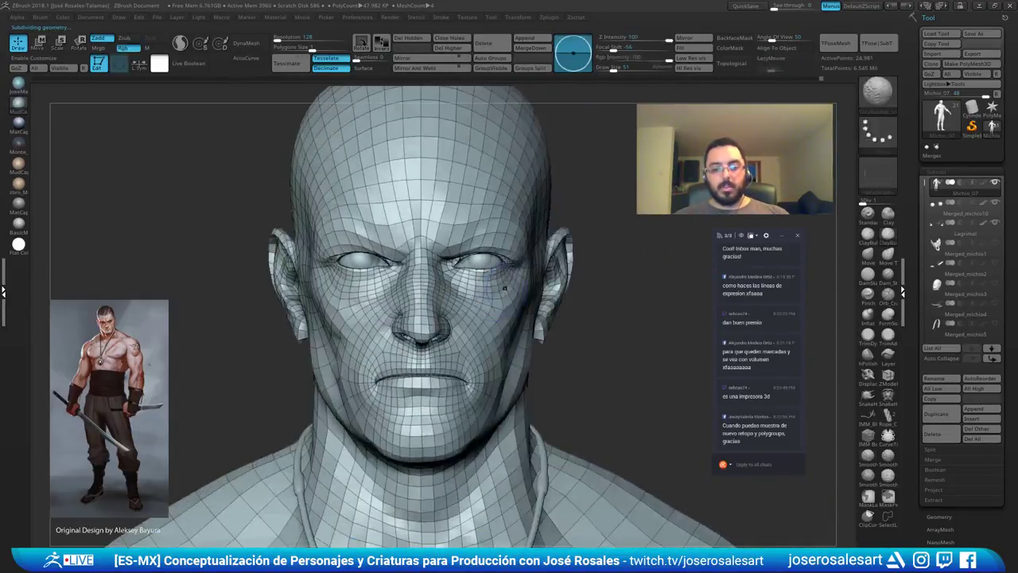
Examine the base mesh topology of the torso, shoulders and arms, and return to the head.
{"action": "right_click_drag", "start_coordinate": [444, 201], "coordinate": [322, 207]}
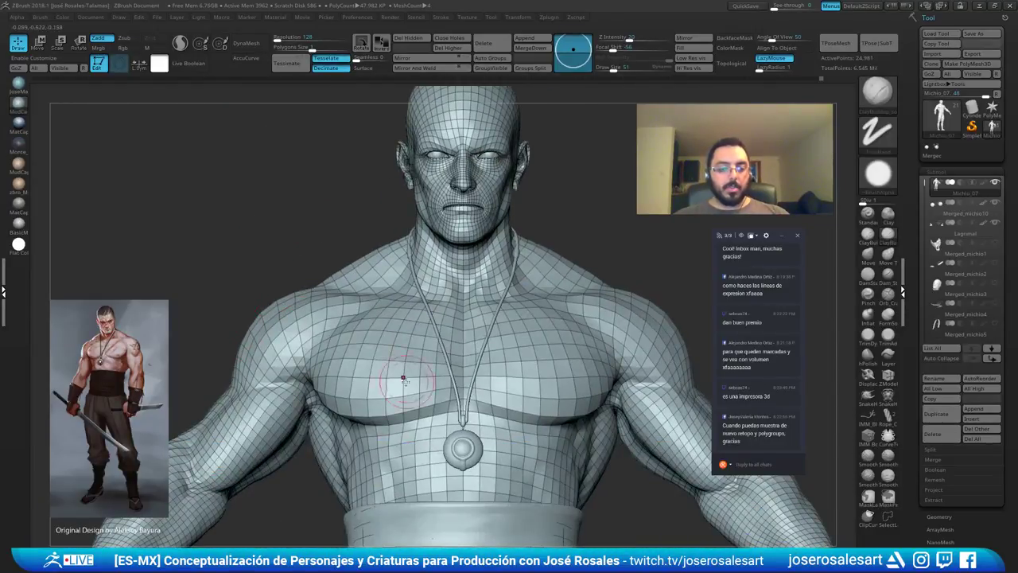
{"action": "right_click_drag", "start_coordinate": [357, 315], "coordinate": [497, 349], "text": "ctrl"}
{"action": "right_click_drag", "start_coordinate": [294, 346], "coordinate": [549, 278]}
{"action": "right_click_drag", "start_coordinate": [446, 230], "coordinate": [470, 374], "text": "ctrl"}
{"action": "mouse_move", "coordinate": [413, 340]}
{"action": "right_mouse_down"}
{"action": "mouse_move", "coordinate": [390, 359]}
{"action": "mouse_move", "coordinate": [334, 252]}
{"action": "mouse_move", "coordinate": [409, 273]}
{"action": "mouse_move", "coordinate": [390, 233]}
{"action": "mouse_move", "coordinate": [352, 211]}
{"action": "mouse_move", "coordinate": [397, 247]}
{"action": "mouse_move", "coordinate": [392, 287]}
{"action": "mouse_move", "coordinate": [404, 306]}
{"action": "mouse_move", "coordinate": [357, 297]}
{"action": "mouse_move", "coordinate": [362, 284]}
{"action": "mouse_move", "coordinate": [336, 288]}
{"action": "mouse_move", "coordinate": [376, 287]}
{"action": "mouse_move", "coordinate": [379, 266]}
{"action": "mouse_move", "coordinate": [347, 253]}
{"action": "mouse_move", "coordinate": [407, 217]}
{"action": "mouse_move", "coordinate": [587, 291]}
{"action": "mouse_move", "coordinate": [450, 257]}
{"action": "right_mouse_up"}
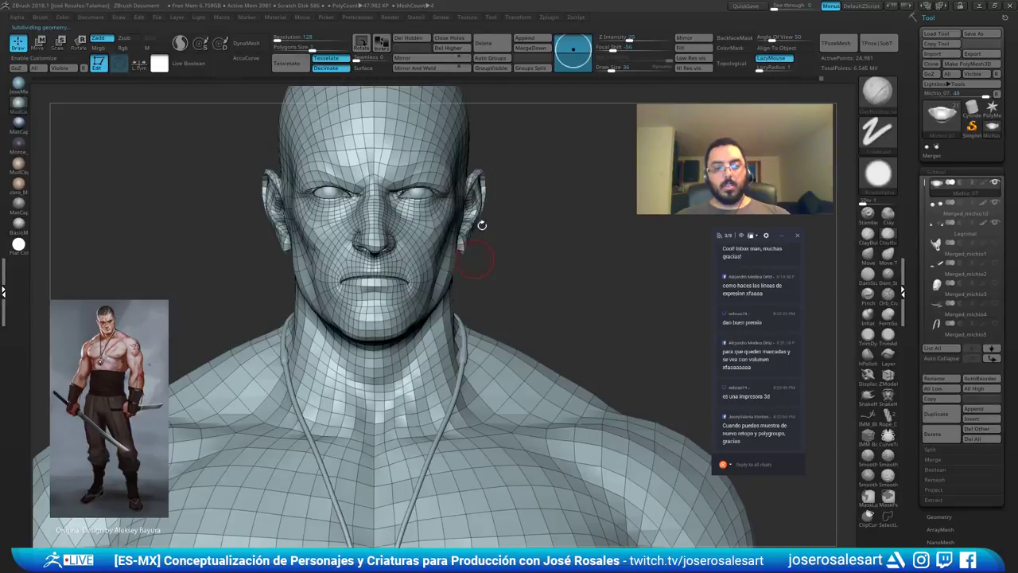
Hide the wireframe and inspect the face at subdivision level 5 from the front and at an angle.
{"action": "mouse_move", "coordinate": [416, 297]}
{"action": "right_mouse_down", "text": "ctrl"}
{"action": "mouse_move", "coordinate": [382, 271]}
{"action": "mouse_move", "coordinate": [404, 305]}
{"action": "right_mouse_up", "text": "ctrl"}
{"action": "key", "text": "shift+f"}
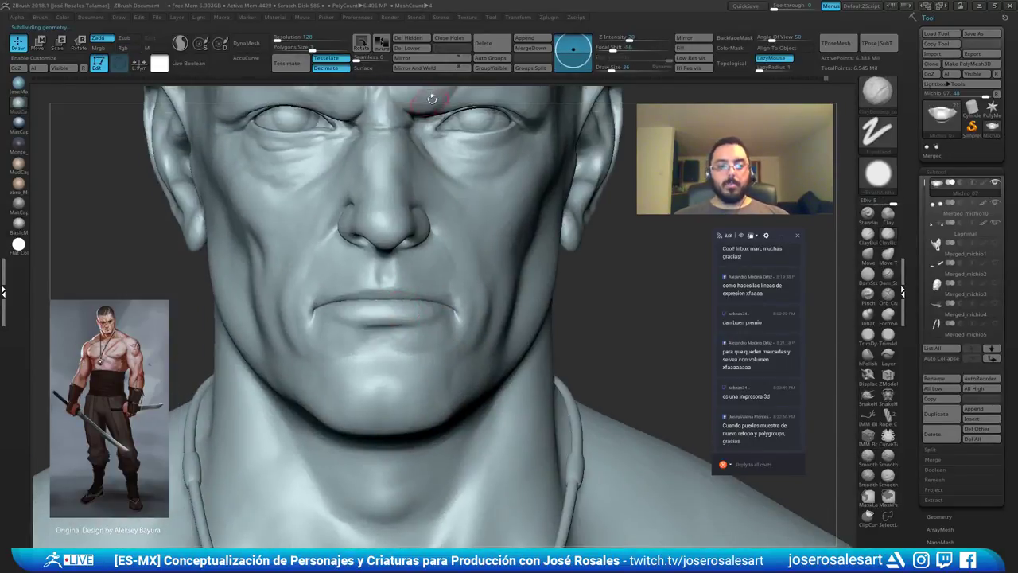
{"action": "left_click", "coordinate": [518, 16]}
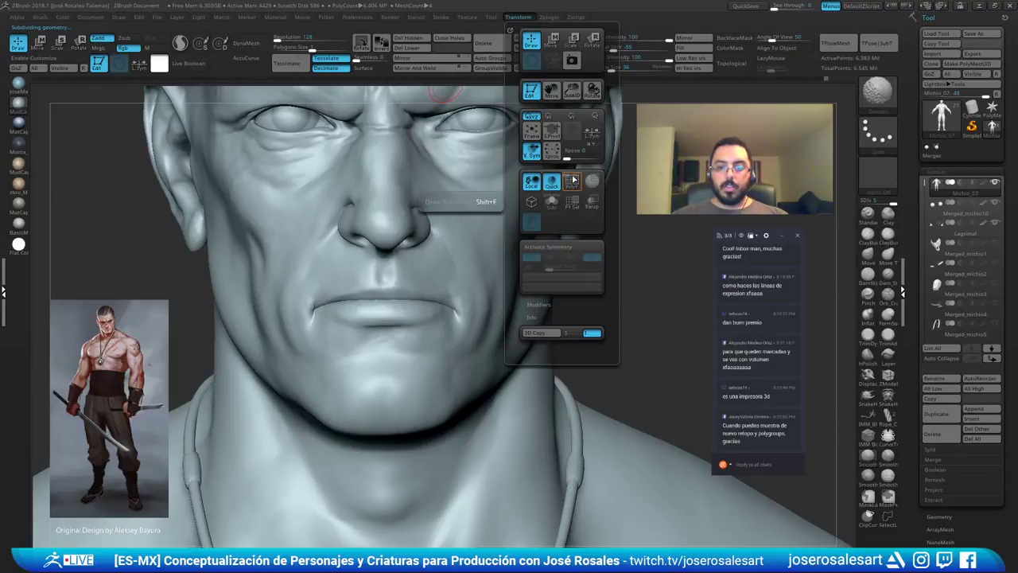
{"action": "right_click_drag", "start_coordinate": [397, 283], "coordinate": [445, 321], "text": "alt"}
{"action": "right_click_drag", "start_coordinate": [445, 321], "coordinate": [380, 306], "text": "ctrl"}
{"action": "mouse_move", "coordinate": [300, 302]}
{"action": "right_mouse_down", "text": "alt"}
{"action": "mouse_move", "coordinate": [323, 340]}
{"action": "mouse_move", "coordinate": [466, 216]}
{"action": "right_mouse_up", "text": "alt"}
Lower Michio_07 to subdivision level 2 for comparison, and set it to level 4 for sculpting the brow.
{"action": "key", "text": "shift+d"}
{"action": "key", "text": "shift+d"}
{"action": "key", "text": "shift+d"}
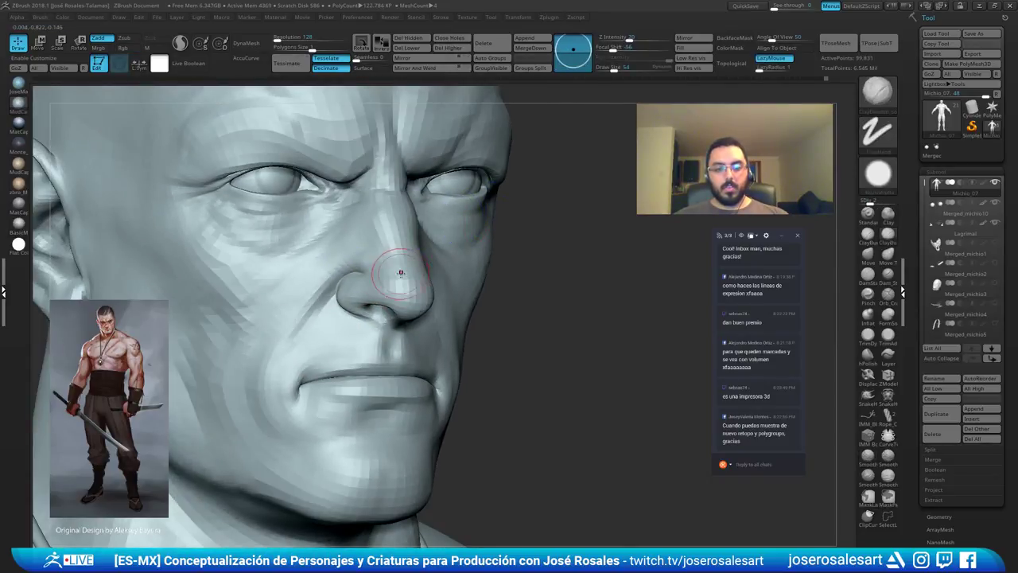
{"action": "key", "text": "d"}
{"action": "key", "text": "d"}
{"action": "mouse_move", "coordinate": [404, 258]}
{"action": "right_mouse_down", "text": "ctrl"}
{"action": "mouse_move", "coordinate": [462, 222]}
{"action": "mouse_move", "coordinate": [443, 251]}
{"action": "mouse_move", "coordinate": [400, 278]}
{"action": "mouse_move", "coordinate": [403, 325]}
{"action": "right_mouse_up", "text": "ctrl"}
{"action": "right_click_drag", "start_coordinate": [420, 214], "coordinate": [396, 270], "text": "alt"}
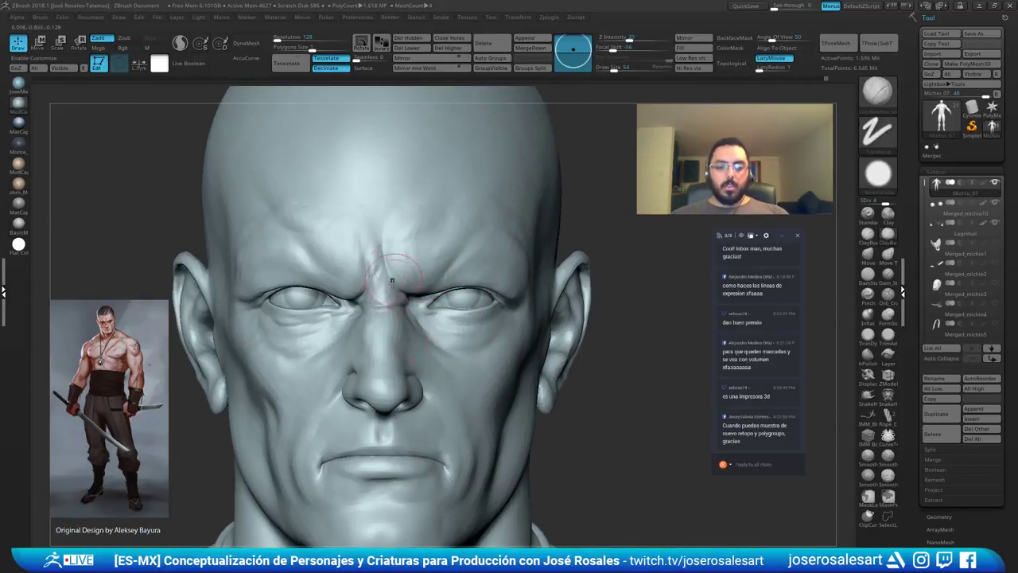
Build up the skin between the eyebrows with ClayBuildup at draw size 73.
{"action": "key", "text": "]"}
{"action": "key", "text": "]"}
{"action": "left_click_drag", "start_coordinate": [384, 292], "coordinate": [376, 271]}
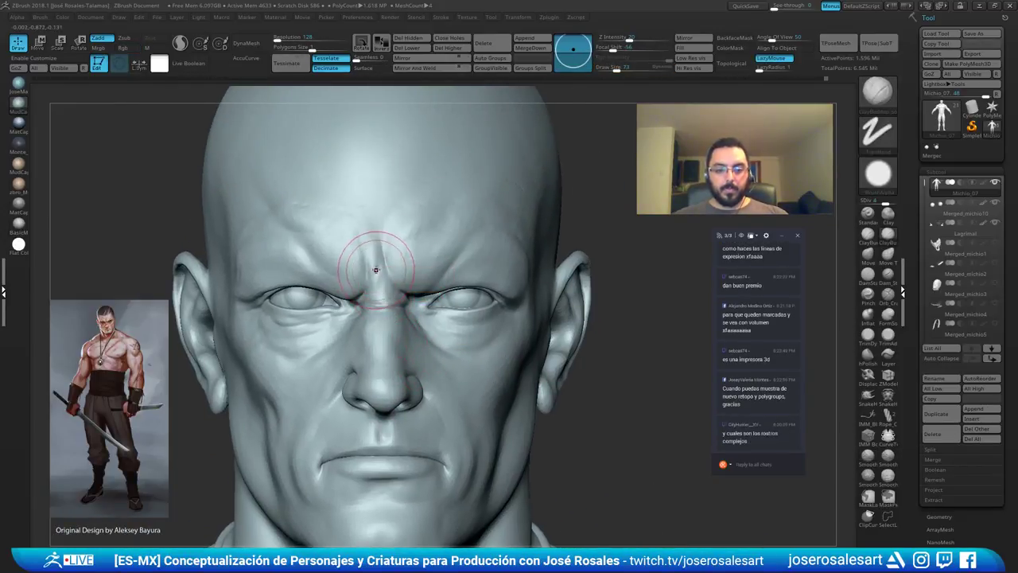
Carve the vertical frown crease between the eyebrows with DamStandard at draw size 42 and Z intensity 46.
{"action": "key", "text": "shift"}
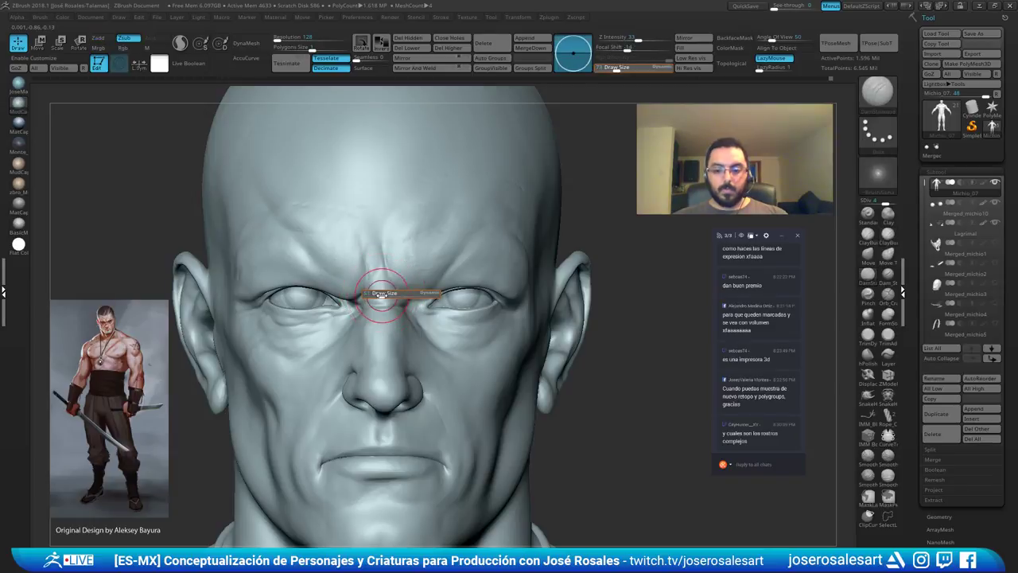
{"action": "left_click_drag", "start_coordinate": [383, 301], "coordinate": [391, 301]}
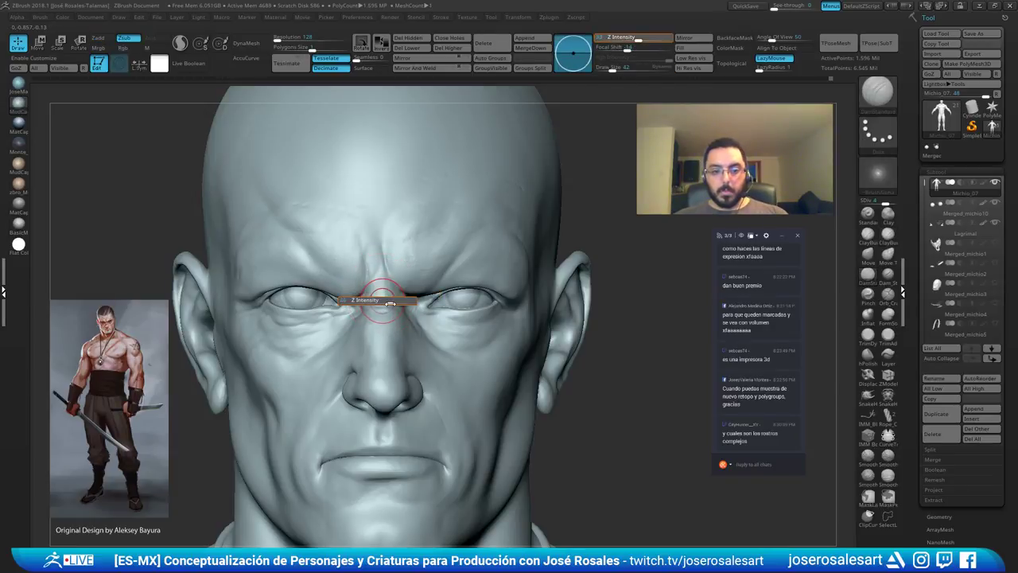
{"action": "right_click_drag", "start_coordinate": [438, 245], "coordinate": [447, 267], "text": "alt"}
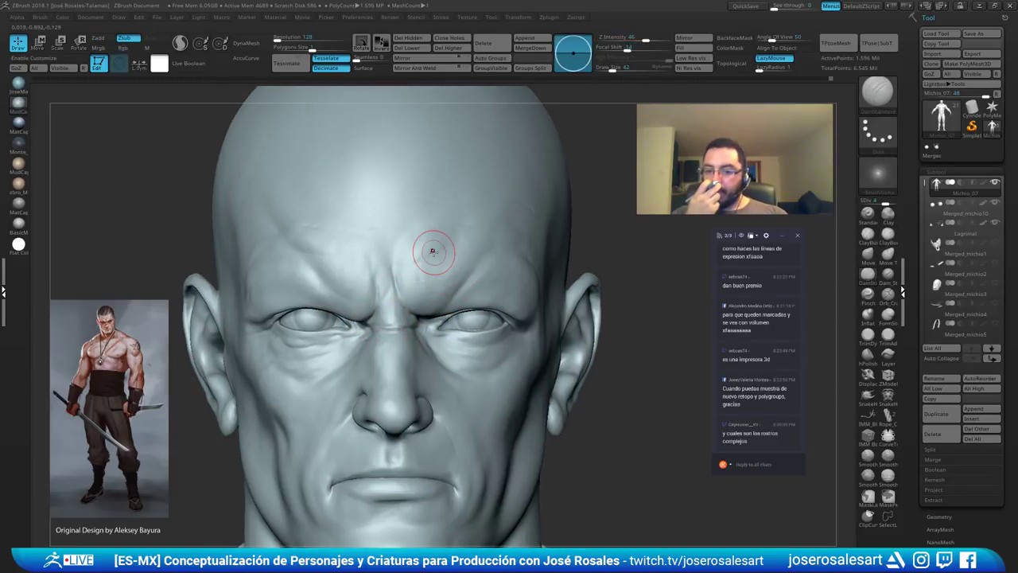
{"action": "mouse_move", "coordinate": [367, 184]}
{"action": "right_mouse_down", "text": "alt"}
{"action": "mouse_move", "coordinate": [388, 189]}
{"action": "mouse_move", "coordinate": [387, 316]}
{"action": "mouse_move", "coordinate": [390, 292]}
{"action": "mouse_move", "coordinate": [392, 301]}
{"action": "right_mouse_up", "text": "alt"}
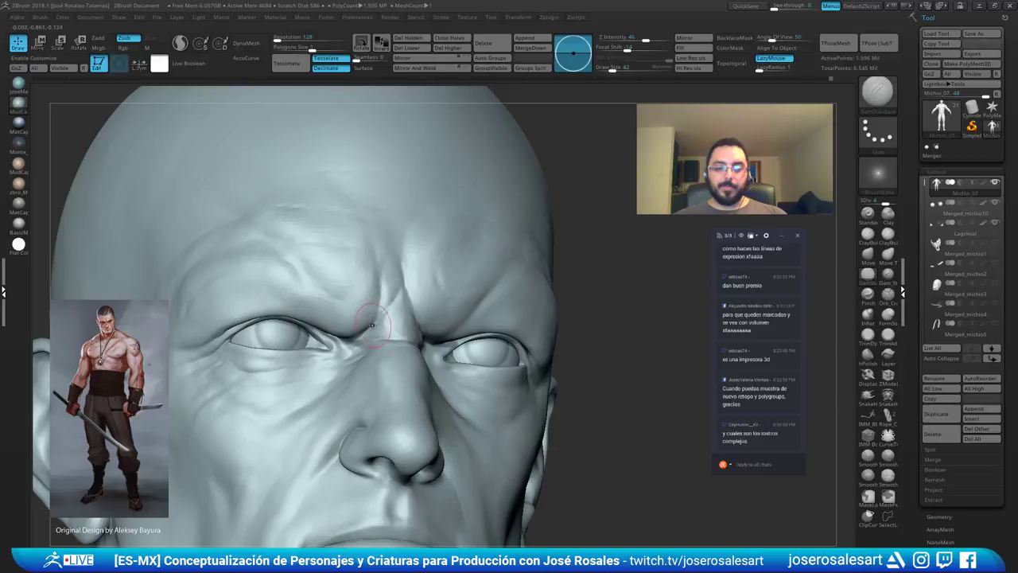
{"action": "mouse_move", "coordinate": [359, 332]}
{"action": "right_mouse_down"}
{"action": "mouse_move", "coordinate": [364, 307]}
{"action": "mouse_move", "coordinate": [394, 290]}
{"action": "right_mouse_up"}
{"action": "mouse_move", "coordinate": [356, 327]}
{"action": "right_mouse_down"}
{"action": "mouse_move", "coordinate": [374, 324]}
{"action": "mouse_move", "coordinate": [361, 332]}
{"action": "right_mouse_up"}
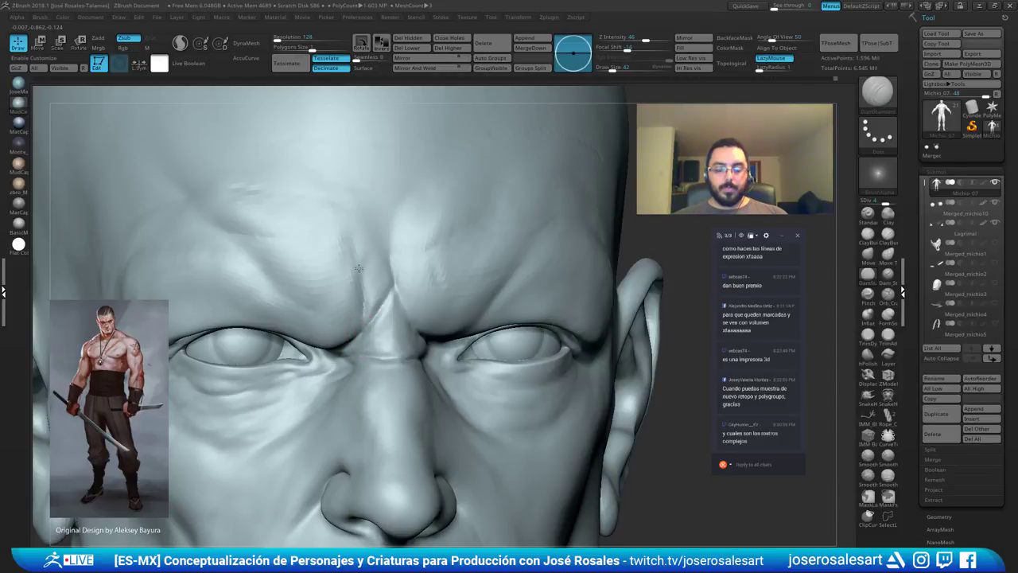
{"action": "left_click_drag", "start_coordinate": [358, 266], "coordinate": [347, 237]}
{"action": "mouse_move", "coordinate": [347, 236]}
{"action": "right_mouse_down", "text": "ctrl"}
{"action": "mouse_move", "coordinate": [348, 261]}
{"action": "mouse_move", "coordinate": [389, 265]}
{"action": "mouse_move", "coordinate": [365, 156]}
{"action": "right_mouse_up", "text": "ctrl"}
{"action": "key", "text": "1"}
{"action": "mouse_move", "coordinate": [357, 275]}
{"action": "right_mouse_down"}
{"action": "mouse_move", "coordinate": [371, 217]}
{"action": "mouse_move", "coordinate": [397, 226]}
{"action": "mouse_move", "coordinate": [480, 217]}
{"action": "mouse_move", "coordinate": [416, 154]}
{"action": "right_mouse_up"}
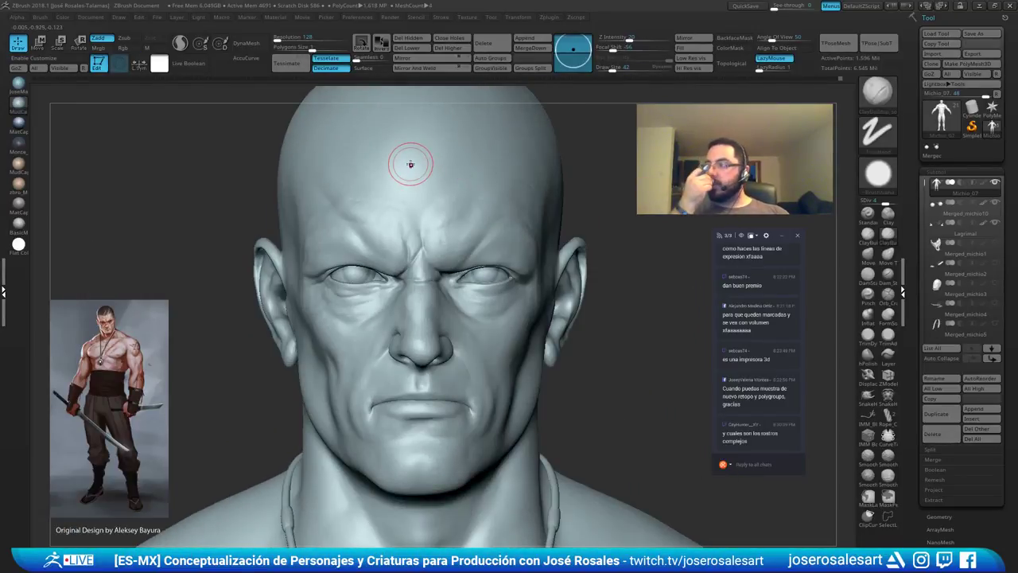
Carve finer diagonal wrinkles above the nose bridge with DamStandard, using draw sizes 23 and 28.
{"action": "mouse_move", "coordinate": [411, 173]}
{"action": "right_mouse_down", "text": "ctrl"}
{"action": "mouse_move", "coordinate": [514, 209]}
{"action": "mouse_move", "coordinate": [417, 274]}
{"action": "mouse_move", "coordinate": [456, 240]}
{"action": "right_mouse_up", "text": "ctrl"}
{"action": "key", "text": "b"}
{"action": "key", "text": "d"}
{"action": "key", "text": "s"}
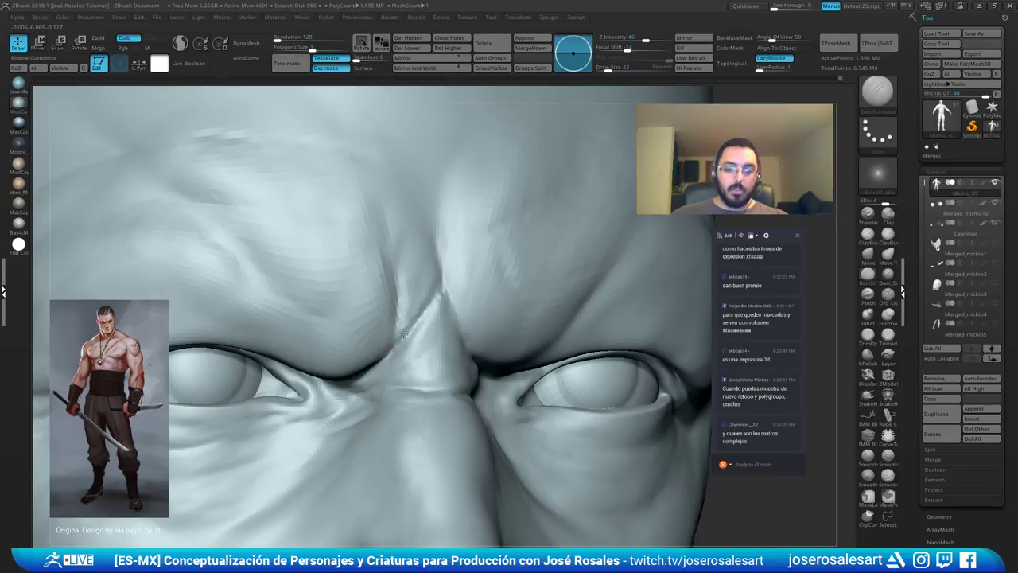
{"action": "mouse_move", "coordinate": [405, 236]}
{"action": "right_mouse_down"}
{"action": "mouse_move", "coordinate": [408, 297]}
{"action": "mouse_move", "coordinate": [535, 160]}
{"action": "right_mouse_up"}
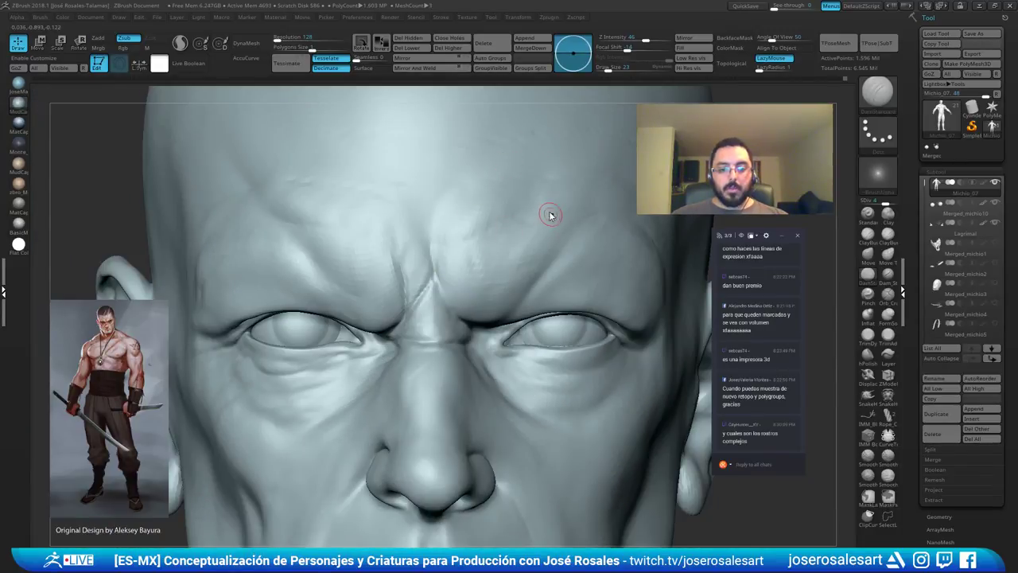
{"action": "key", "text": "s"}
{"action": "left_click_drag", "start_coordinate": [428, 283], "coordinate": [422, 315]}
{"action": "mouse_move", "coordinate": [435, 303]}
{"action": "right_mouse_down", "text": "ctrl"}
{"action": "mouse_move", "coordinate": [406, 314]}
{"action": "mouse_move", "coordinate": [424, 263]}
{"action": "mouse_move", "coordinate": [402, 205]}
{"action": "right_mouse_up", "text": "ctrl"}
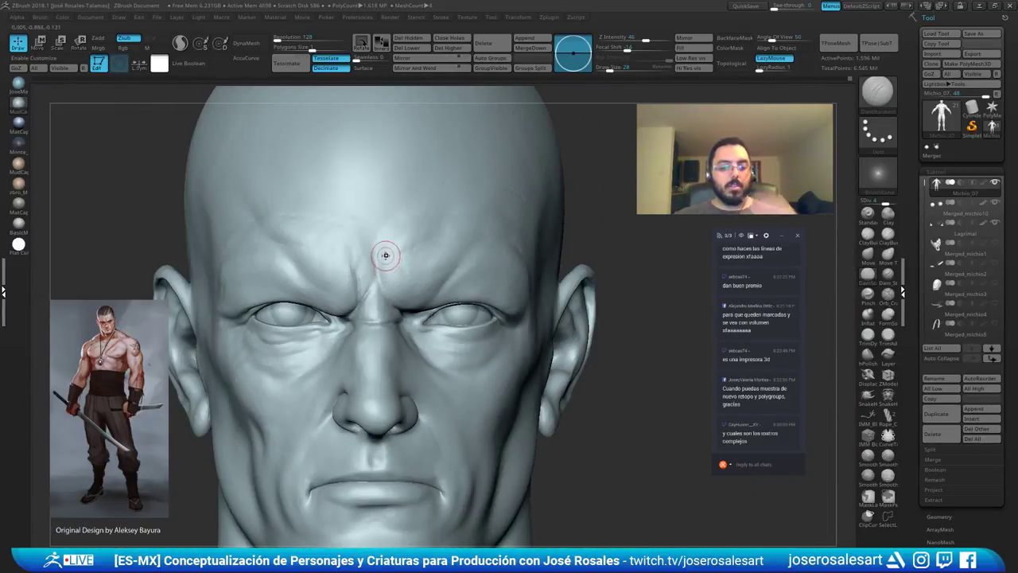
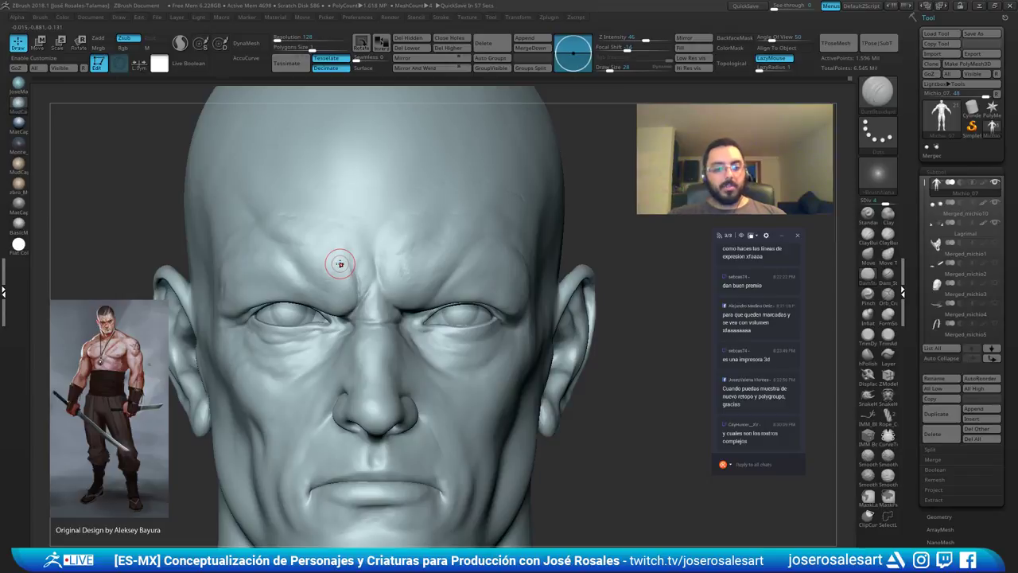
Smooth the frown creases and raise the skin fold above the inner eye corner with DamStandard at draw size 28.
{"action": "right_click_drag", "start_coordinate": [383, 225], "coordinate": [440, 232]}
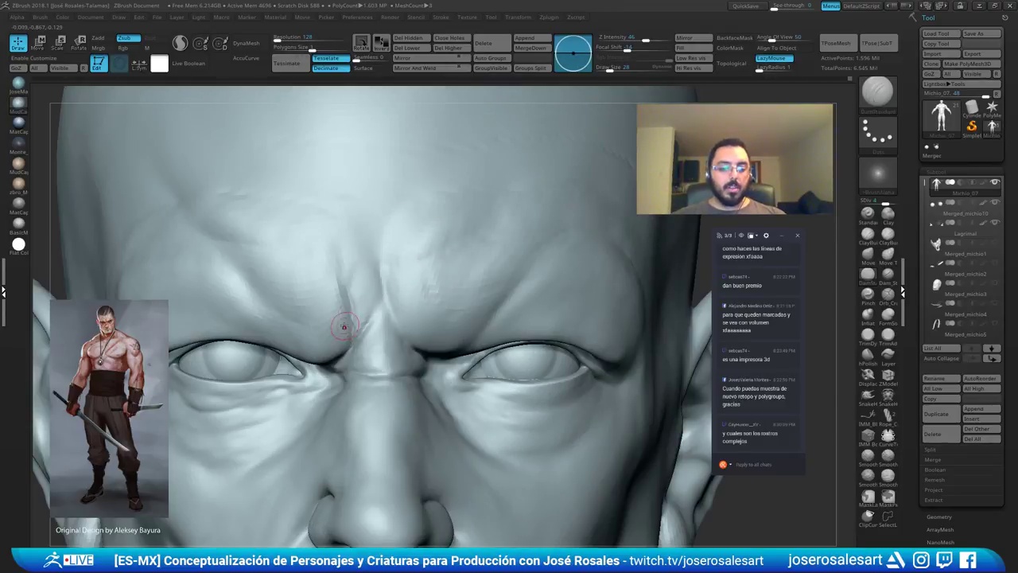
{"action": "right_click_drag", "start_coordinate": [357, 248], "coordinate": [396, 256]}
{"action": "right_click_drag", "start_coordinate": [396, 256], "coordinate": [360, 264], "text": "ctrl"}
{"action": "left_click_drag", "start_coordinate": [352, 257], "coordinate": [393, 281], "text": "shift"}
{"action": "right_click_drag", "start_coordinate": [420, 292], "coordinate": [407, 312]}
{"action": "left_click_drag", "start_coordinate": [406, 312], "coordinate": [444, 329], "text": "alt"}
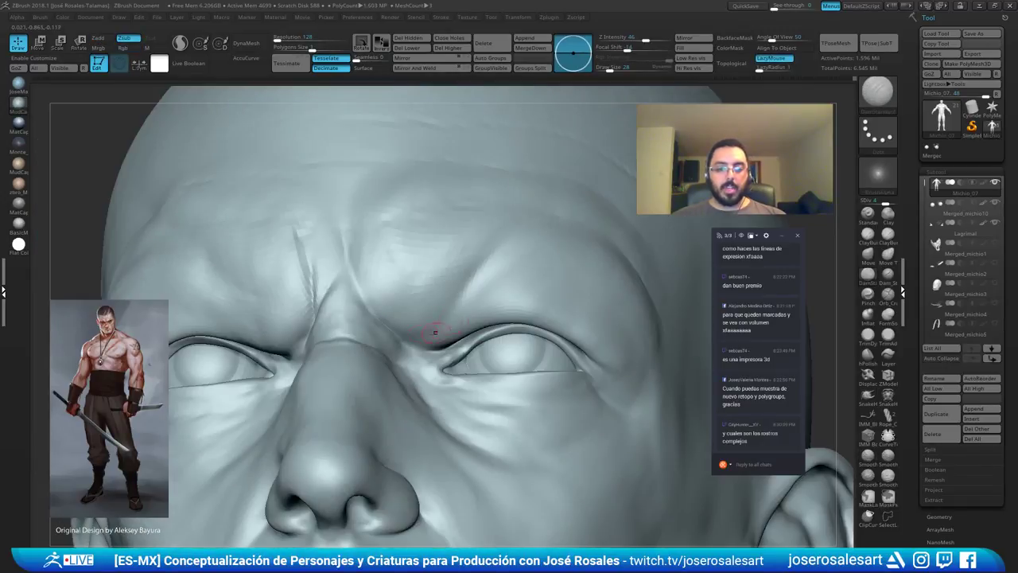
{"action": "mouse_move", "coordinate": [443, 326]}
{"action": "right_mouse_down"}
{"action": "mouse_move", "coordinate": [416, 321]}
{"action": "mouse_move", "coordinate": [421, 298]}
{"action": "mouse_move", "coordinate": [422, 345]}
{"action": "mouse_move", "coordinate": [418, 327]}
{"action": "mouse_move", "coordinate": [432, 354]}
{"action": "mouse_move", "coordinate": [521, 341]}
{"action": "right_mouse_up"}
{"action": "right_click_drag", "start_coordinate": [512, 288], "coordinate": [495, 264]}
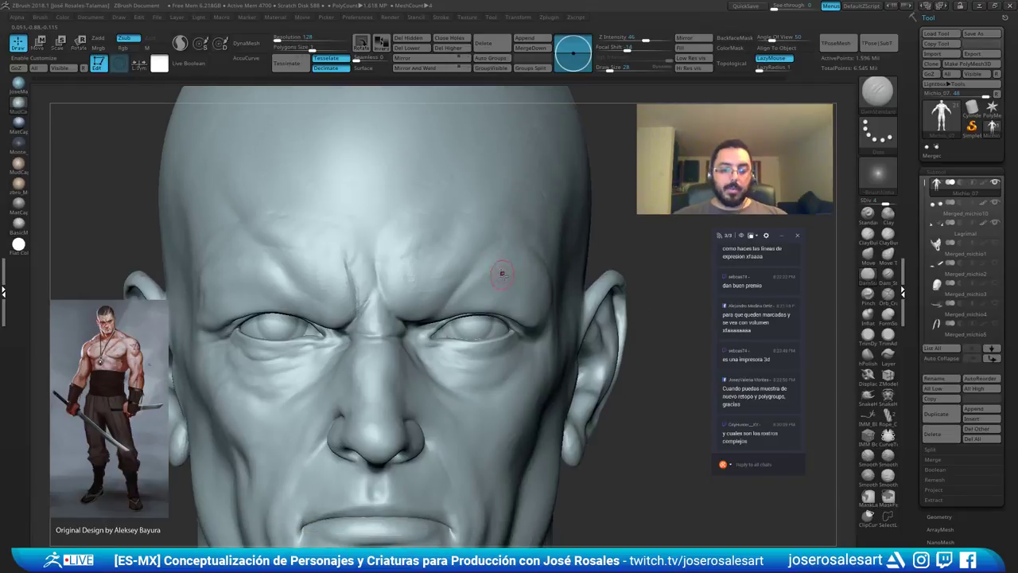
{"action": "right_click_drag", "start_coordinate": [581, 232], "coordinate": [481, 286]}
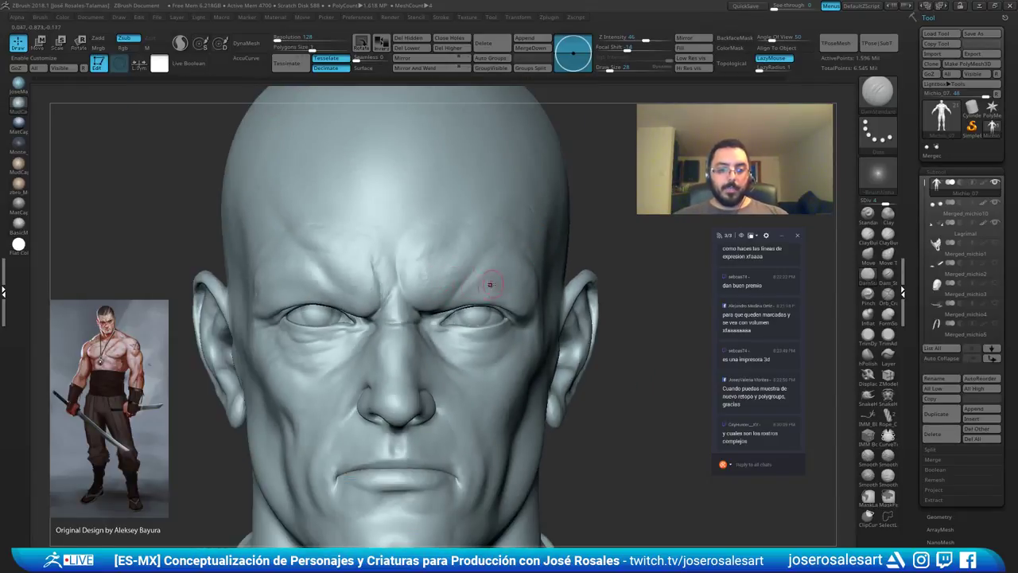
Select the eyeball subtool Merged_michio10 and examine how the eyes sit within the eyelids.
{"action": "right_click_drag", "start_coordinate": [407, 255], "coordinate": [406, 316], "text": "ctrl"}
{"action": "left_click", "coordinate": [307, 326], "text": "alt"}
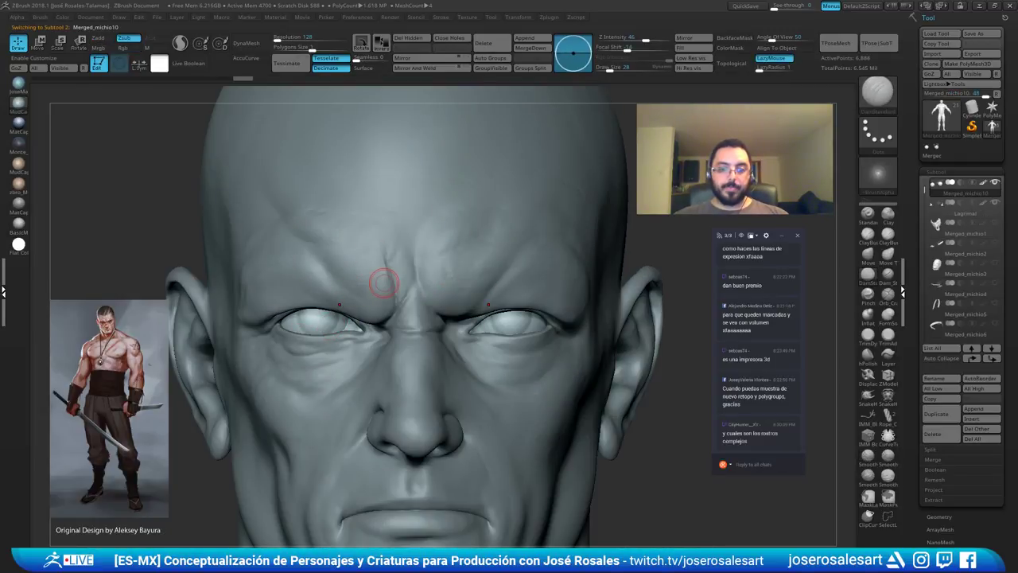
{"action": "mouse_move", "coordinate": [383, 282]}
{"action": "right_mouse_down"}
{"action": "mouse_move", "coordinate": [334, 295]}
{"action": "mouse_move", "coordinate": [303, 274]}
{"action": "mouse_move", "coordinate": [326, 306]}
{"action": "right_mouse_up"}
{"action": "right_click_drag", "start_coordinate": [443, 269], "coordinate": [394, 334]}
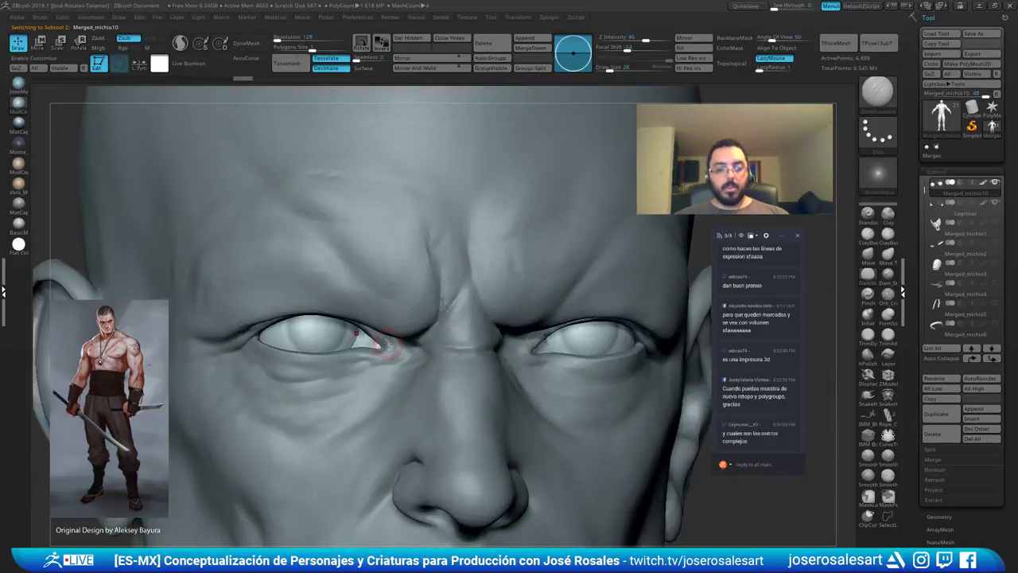
{"action": "key", "text": "b"}
{"action": "key", "text": "d"}
{"action": "key", "text": "s"}
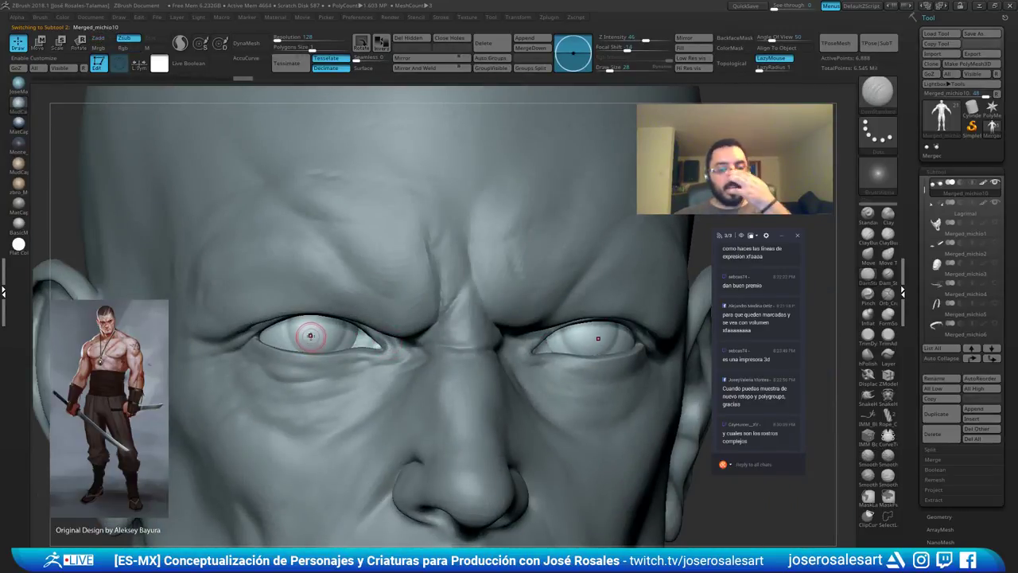
{"action": "right_click_drag", "start_coordinate": [307, 340], "coordinate": [280, 329]}
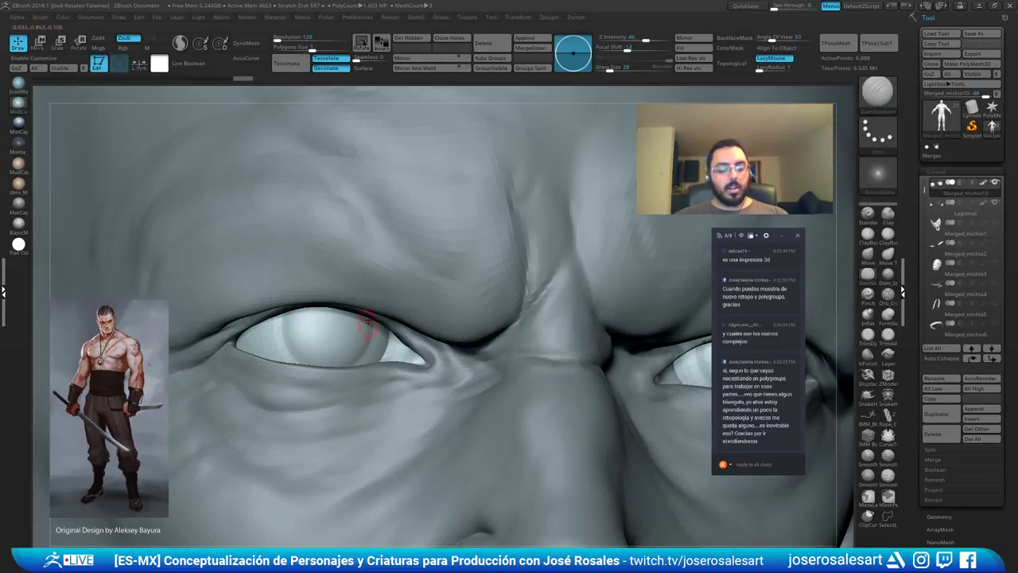
Isolate the eyeballs to examine their shape from the front, and show the full character again.
{"action": "mouse_move", "coordinate": [361, 356]}
{"action": "right_mouse_down"}
{"action": "mouse_move", "coordinate": [295, 325]}
{"action": "mouse_move", "coordinate": [327, 336]}
{"action": "mouse_move", "coordinate": [239, 329]}
{"action": "right_mouse_up"}
{"action": "right_click_drag", "start_coordinate": [353, 294], "coordinate": [373, 250], "text": "ctrl"}
{"action": "mouse_move", "coordinate": [443, 318]}
{"action": "right_mouse_down"}
{"action": "mouse_move", "coordinate": [382, 315]}
{"action": "mouse_move", "coordinate": [450, 316]}
{"action": "mouse_move", "coordinate": [443, 358]}
{"action": "mouse_move", "coordinate": [358, 326]}
{"action": "mouse_move", "coordinate": [430, 318]}
{"action": "right_mouse_up"}
{"action": "key", "text": "alt+s"}
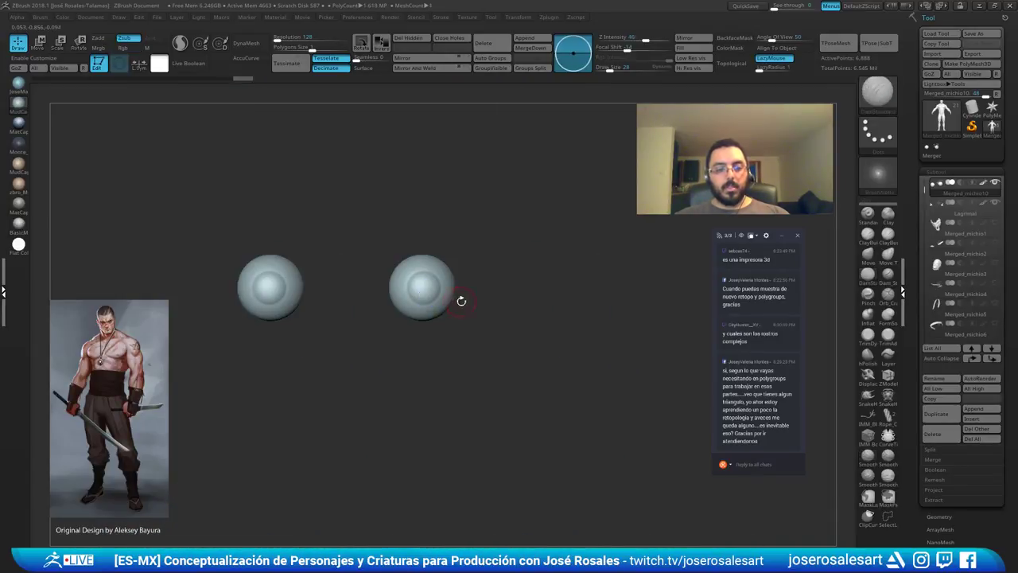
{"action": "mouse_move", "coordinate": [444, 269]}
{"action": "right_mouse_down"}
{"action": "mouse_move", "coordinate": [487, 277]}
{"action": "mouse_move", "coordinate": [506, 294]}
{"action": "mouse_move", "coordinate": [502, 262]}
{"action": "mouse_move", "coordinate": [426, 275]}
{"action": "right_mouse_up"}
{"action": "key", "text": "alt+s"}
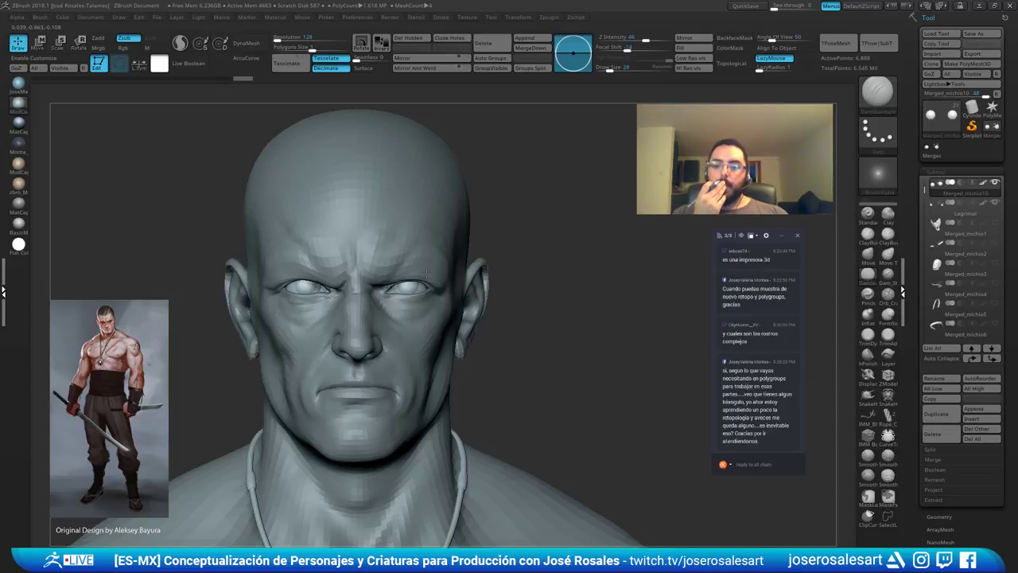
Reselect the Michio_07 body and display its polygroups and wireframe on the face.
{"action": "mouse_move", "coordinate": [426, 272]}
{"action": "right_mouse_down", "text": "ctrl"}
{"action": "mouse_move", "coordinate": [432, 294]}
{"action": "mouse_move", "coordinate": [439, 269]}
{"action": "mouse_move", "coordinate": [465, 325]}
{"action": "right_mouse_up", "text": "ctrl"}
{"action": "key", "text": "shift+f"}
{"action": "left_click", "coordinate": [436, 259], "text": "alt"}
{"action": "key", "text": "shift+f"}
{"action": "key", "text": "shift+f"}
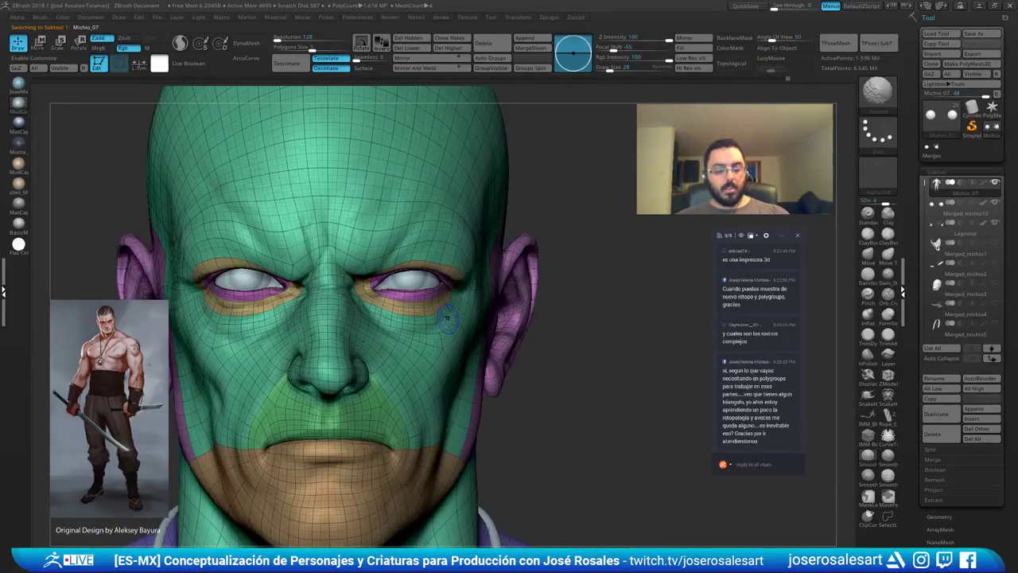
Lower Michio_07 by three subdivision levels and examine the topology around the eyes and face.
{"action": "key", "text": "shift+d"}
{"action": "key", "text": "shift+d"}
{"action": "key", "text": "shift+d"}
{"action": "mouse_move", "coordinate": [456, 304]}
{"action": "right_mouse_down"}
{"action": "mouse_move", "coordinate": [448, 254]}
{"action": "mouse_move", "coordinate": [463, 307]}
{"action": "mouse_move", "coordinate": [430, 298]}
{"action": "mouse_move", "coordinate": [457, 305]}
{"action": "right_mouse_up"}
{"action": "mouse_move", "coordinate": [223, 274]}
{"action": "right_mouse_down"}
{"action": "mouse_move", "coordinate": [260, 282]}
{"action": "mouse_move", "coordinate": [271, 336]}
{"action": "mouse_move", "coordinate": [256, 318]}
{"action": "mouse_move", "coordinate": [251, 350]}
{"action": "mouse_move", "coordinate": [192, 237]}
{"action": "mouse_move", "coordinate": [267, 274]}
{"action": "mouse_move", "coordinate": [275, 291]}
{"action": "mouse_move", "coordinate": [239, 275]}
{"action": "right_mouse_up"}
{"action": "right_click_drag", "start_coordinate": [350, 294], "coordinate": [458, 271], "text": "ctrl"}
Raise Michio_07 to subdivision level 5, hide the wireframe, and inspect the nose and nostril wing up close.
{"action": "key", "text": "d"}
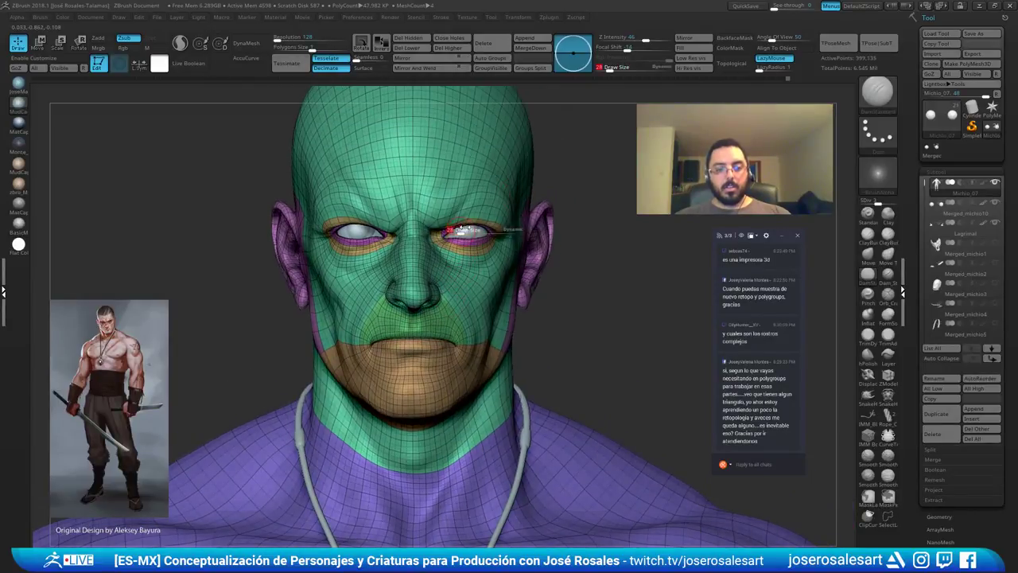
{"action": "key", "text": "shift+f"}
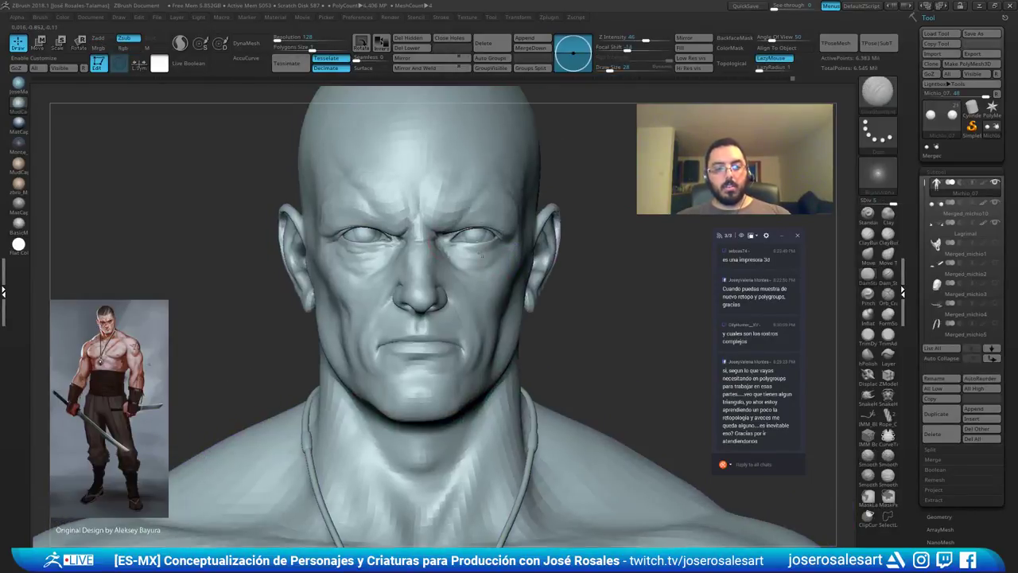
{"action": "mouse_move", "coordinate": [469, 246]}
{"action": "right_mouse_down", "text": "ctrl"}
{"action": "mouse_move", "coordinate": [427, 144]}
{"action": "mouse_move", "coordinate": [418, 218]}
{"action": "right_mouse_up", "text": "ctrl"}
{"action": "right_click_drag", "start_coordinate": [385, 320], "coordinate": [308, 429]}
{"action": "right_click_drag", "start_coordinate": [353, 401], "coordinate": [351, 390]}
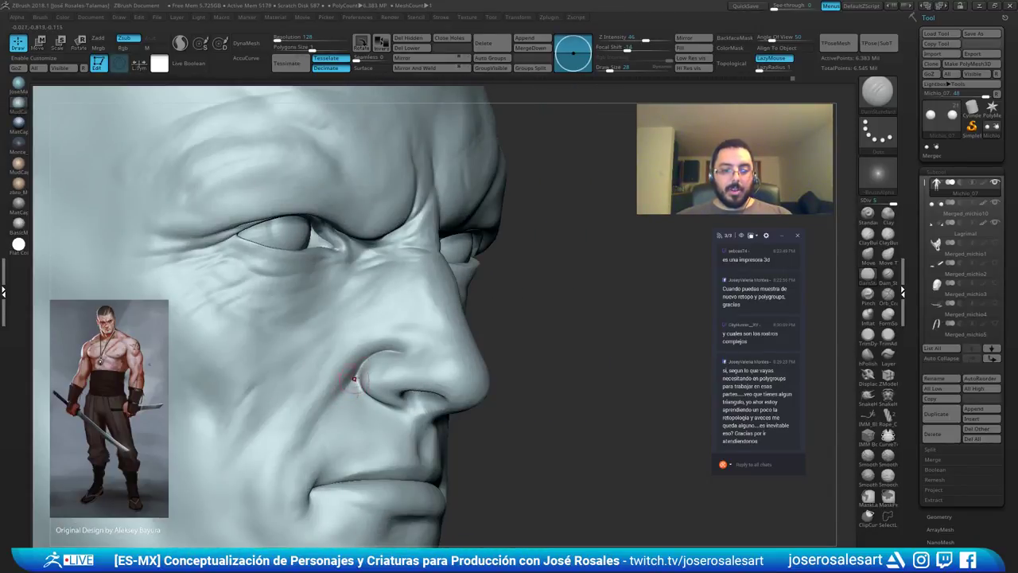
{"action": "mouse_move", "coordinate": [358, 372]}
{"action": "right_mouse_down"}
{"action": "mouse_move", "coordinate": [287, 435]}
{"action": "mouse_move", "coordinate": [274, 430]}
{"action": "mouse_move", "coordinate": [359, 366]}
{"action": "mouse_move", "coordinate": [322, 390]}
{"action": "mouse_move", "coordinate": [350, 386]}
{"action": "mouse_move", "coordinate": [314, 405]}
{"action": "mouse_move", "coordinate": [306, 380]}
{"action": "right_mouse_up"}
{"action": "mouse_move", "coordinate": [389, 336]}
{"action": "right_mouse_down"}
{"action": "mouse_move", "coordinate": [327, 403]}
{"action": "mouse_move", "coordinate": [339, 365]}
{"action": "mouse_move", "coordinate": [327, 430]}
{"action": "mouse_move", "coordinate": [355, 404]}
{"action": "right_mouse_up"}
Choose ClayBuildup at draw size 45 and smooth the skin beside the nostril wing at subdivision level 5.
{"action": "key", "text": "b"}
{"action": "key", "text": "c"}
{"action": "key", "text": "b"}
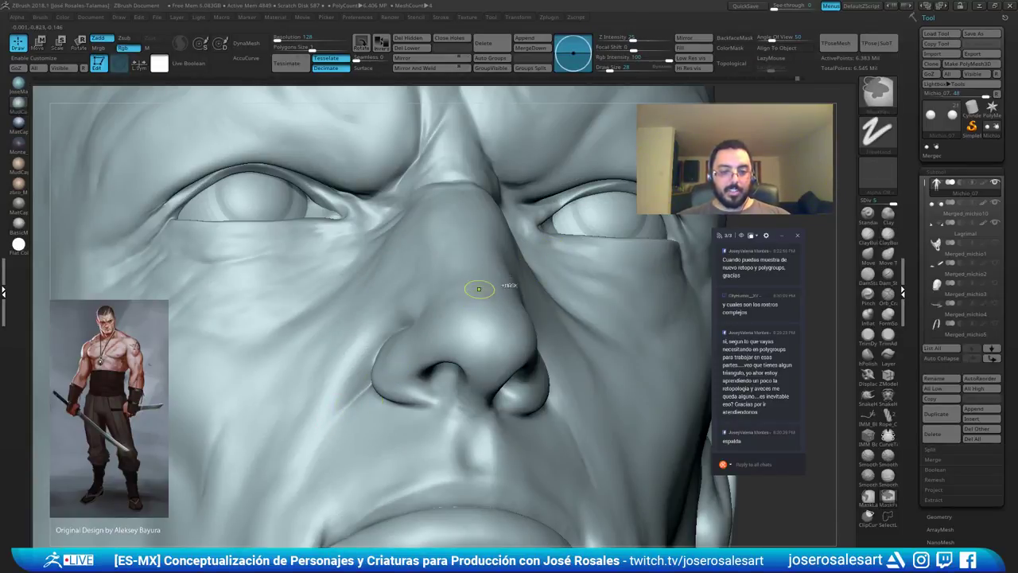
{"action": "right_click_drag", "start_coordinate": [406, 374], "coordinate": [396, 327], "text": "ctrl"}
{"action": "right_click_drag", "start_coordinate": [397, 328], "coordinate": [393, 318], "text": "shift"}
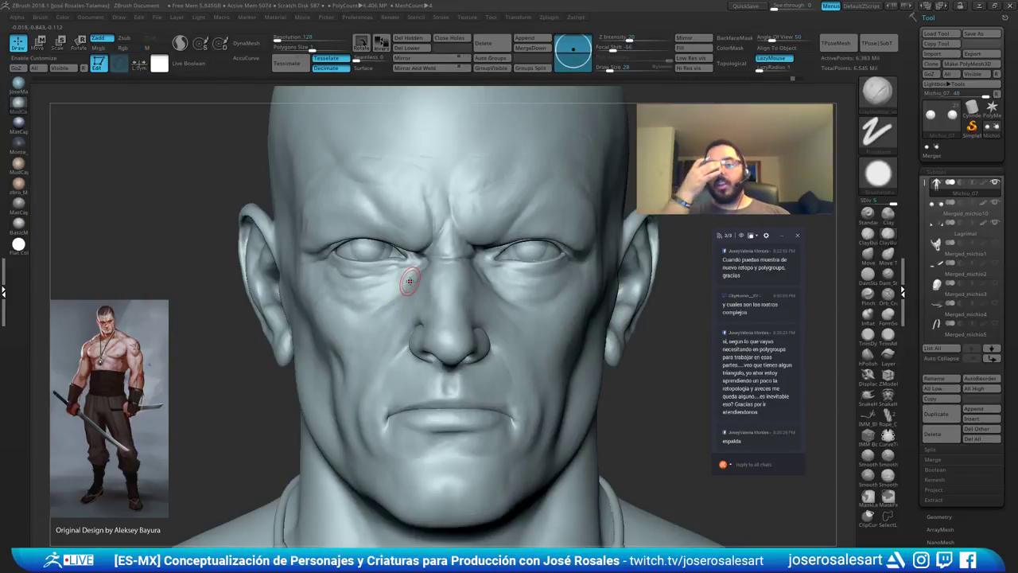
{"action": "right_click_drag", "start_coordinate": [497, 279], "coordinate": [401, 298], "text": "alt"}
{"action": "right_click_drag", "start_coordinate": [402, 299], "coordinate": [386, 350], "text": "ctrl"}
{"action": "right_click_drag", "start_coordinate": [200, 372], "coordinate": [248, 352]}
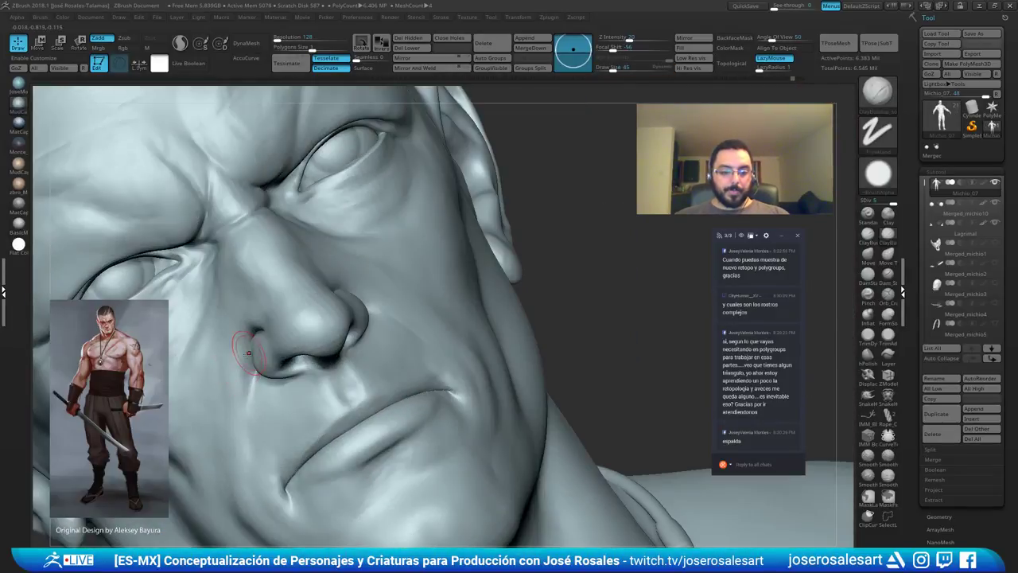
{"action": "left_click_drag", "start_coordinate": [250, 376], "coordinate": [256, 368], "text": "shift"}
Lower Michio_07 to subdivision level 3 and smooth the cheek fold running down from the nostril.
{"action": "key", "text": "shift+d"}
{"action": "key", "text": "shift+d"}
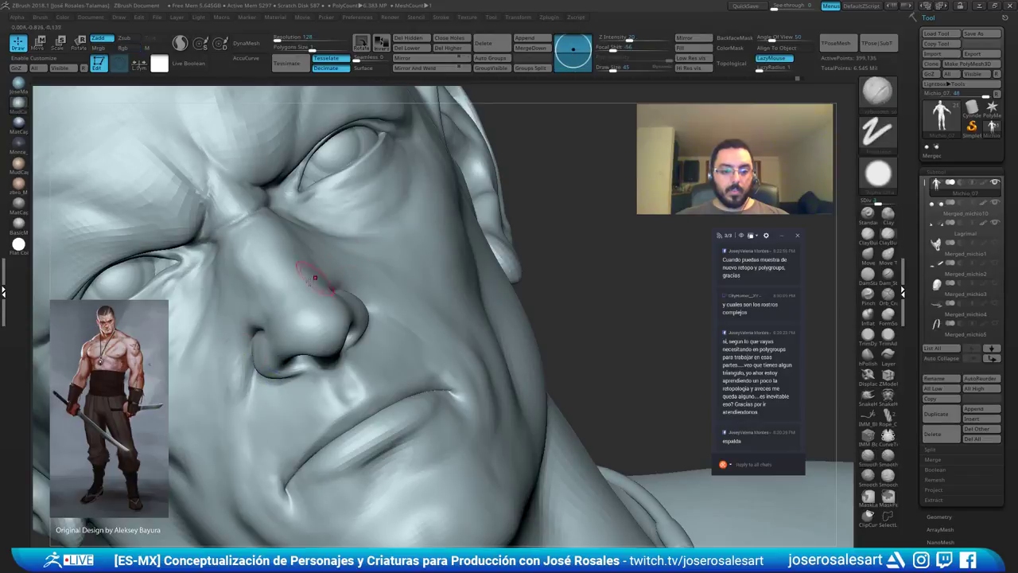
{"action": "right_click_drag", "start_coordinate": [346, 252], "coordinate": [377, 254]}
{"action": "left_click_drag", "start_coordinate": [234, 353], "coordinate": [237, 390], "text": "shift"}
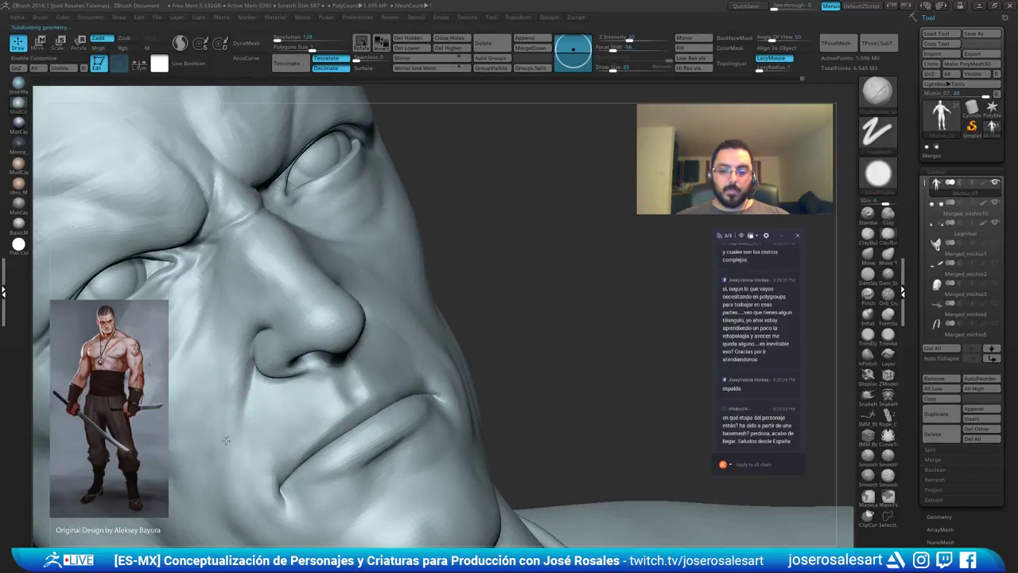
Display the wireframe and polygroups on the upper back, compare with the plain surface, and lower Michio_07 to subdivision level 1.
{"action": "mouse_move", "coordinate": [241, 349]}
{"action": "right_mouse_down"}
{"action": "mouse_move", "coordinate": [258, 369]}
{"action": "mouse_move", "coordinate": [290, 335]}
{"action": "mouse_move", "coordinate": [232, 307]}
{"action": "mouse_move", "coordinate": [341, 295]}
{"action": "mouse_move", "coordinate": [388, 346]}
{"action": "mouse_move", "coordinate": [331, 354]}
{"action": "right_mouse_up"}
{"action": "key", "text": "shift+f"}
{"action": "right_click_drag", "start_coordinate": [340, 294], "coordinate": [363, 317]}
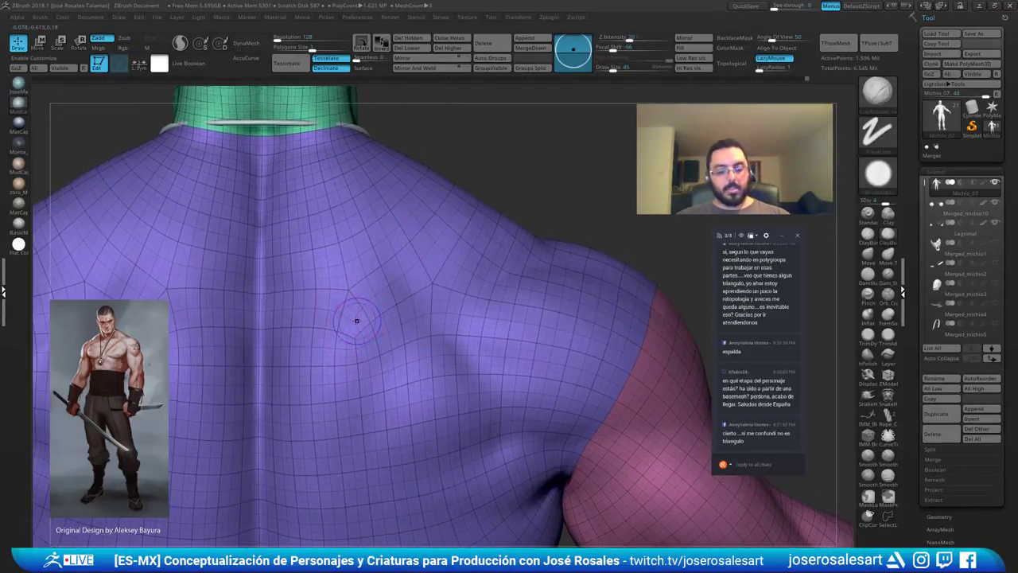
{"action": "key", "text": "shift+f"}
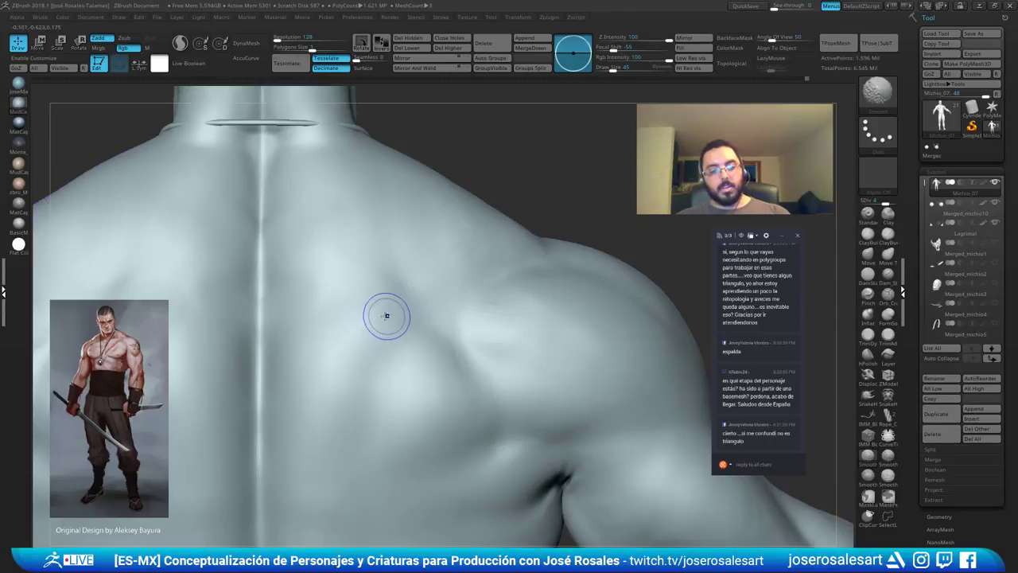
{"action": "key", "text": "shift+f"}
{"action": "key", "text": "shift+d"}
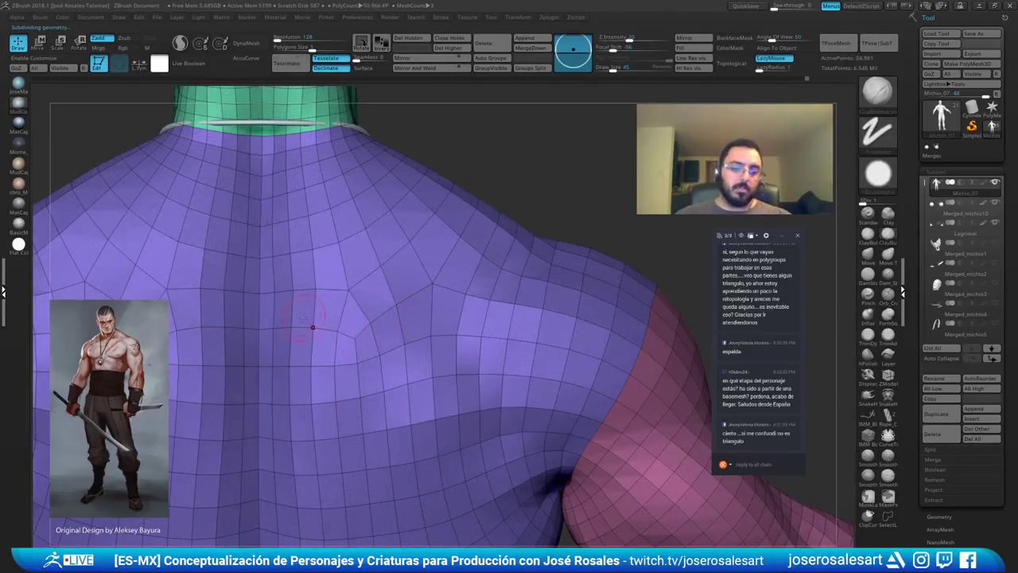
Examine the base mesh edge flow across the upper back and shoulder blades, and return to the front of the torso.
{"action": "right_click_drag", "start_coordinate": [272, 366], "coordinate": [143, 291]}
{"action": "right_click_drag", "start_coordinate": [227, 253], "coordinate": [336, 300]}
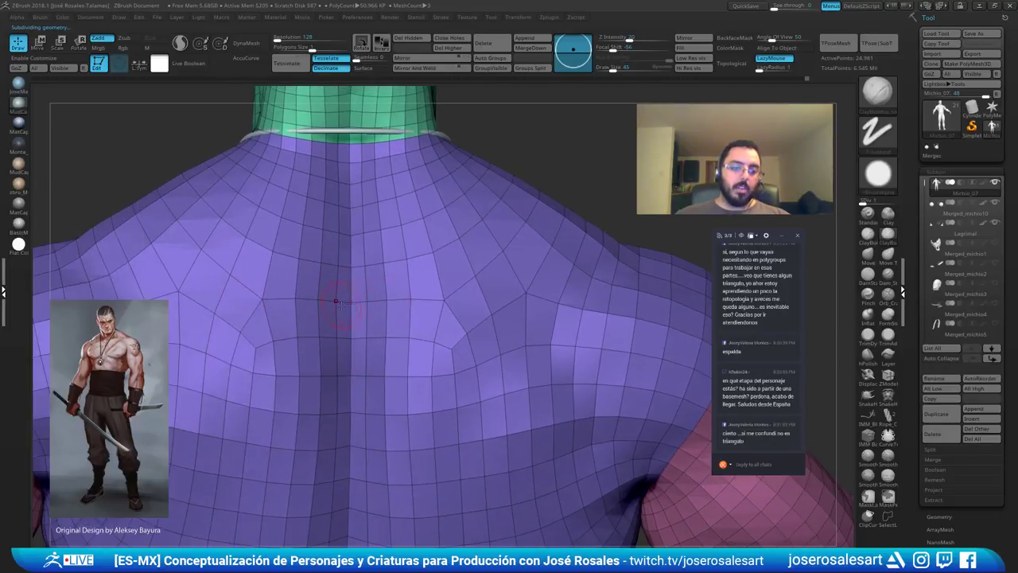
{"action": "right_click_drag", "start_coordinate": [252, 340], "coordinate": [374, 358]}
{"action": "right_click_drag", "start_coordinate": [493, 314], "coordinate": [8, 299]}
{"action": "right_click_drag", "start_coordinate": [716, 292], "coordinate": [466, 339], "text": "shift"}
{"action": "right_click_drag", "start_coordinate": [533, 335], "coordinate": [430, 189]}
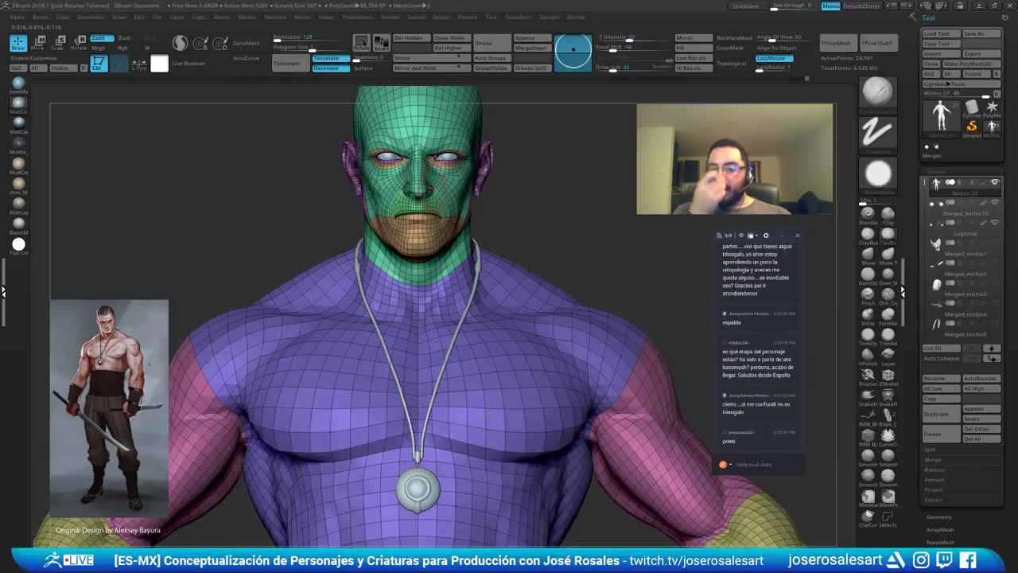
Frame the head at a three-quarter angle, raise Michio_07 to subdivision level 3, and hide the wireframe.
{"action": "mouse_move", "coordinate": [434, 217]}
{"action": "right_mouse_down", "text": "alt"}
{"action": "mouse_move", "coordinate": [409, 263]}
{"action": "mouse_move", "coordinate": [491, 219]}
{"action": "right_mouse_up", "text": "alt"}
{"action": "mouse_move", "coordinate": [521, 350]}
{"action": "right_mouse_down"}
{"action": "mouse_move", "coordinate": [533, 377]}
{"action": "mouse_move", "coordinate": [513, 253]}
{"action": "right_mouse_up"}
{"action": "mouse_move", "coordinate": [477, 206]}
{"action": "right_mouse_down", "text": "alt"}
{"action": "mouse_move", "coordinate": [483, 258]}
{"action": "mouse_move", "coordinate": [386, 275]}
{"action": "mouse_move", "coordinate": [398, 293]}
{"action": "mouse_move", "coordinate": [445, 279]}
{"action": "mouse_move", "coordinate": [398, 283]}
{"action": "right_mouse_up", "text": "alt"}
{"action": "key", "text": "d"}
{"action": "key", "text": "shift+f"}
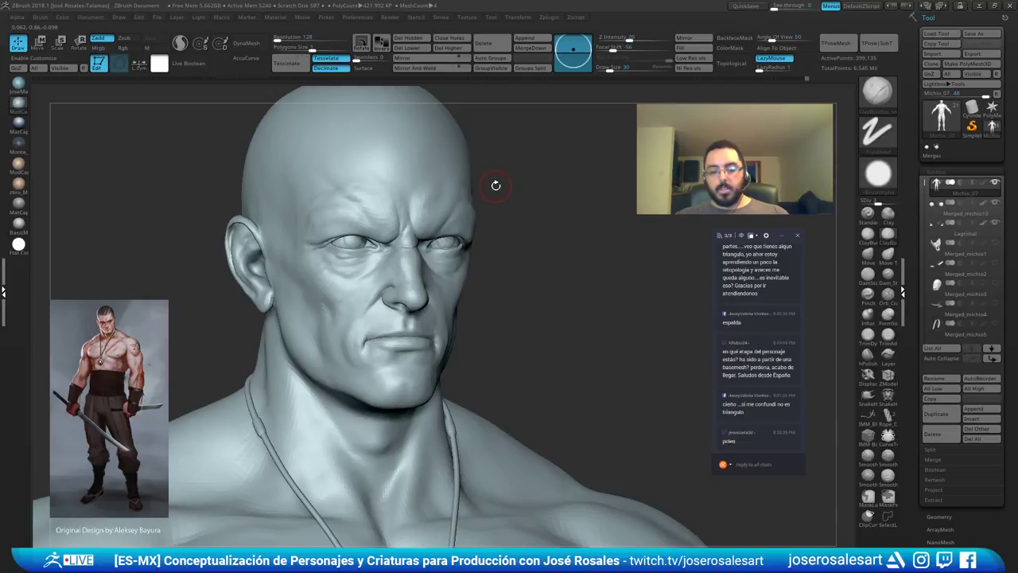
Examine the head from three-quarter and front views, and look over the torso, sash and trousers from the front.
{"action": "right_click_drag", "start_coordinate": [495, 185], "coordinate": [453, 296]}
{"action": "right_click_drag", "start_coordinate": [473, 246], "coordinate": [527, 259]}
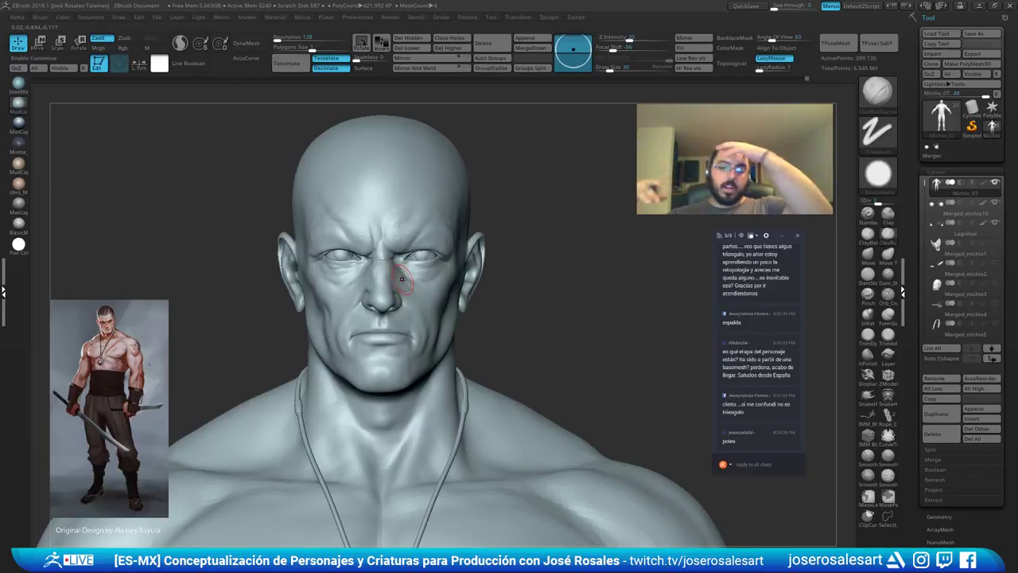
{"action": "right_click_drag", "start_coordinate": [402, 279], "coordinate": [340, 279], "text": "ctrl"}
{"action": "mouse_move", "coordinate": [299, 332]}
{"action": "right_mouse_down"}
{"action": "mouse_move", "coordinate": [318, 340]}
{"action": "mouse_move", "coordinate": [298, 337]}
{"action": "right_mouse_up"}
{"action": "right_click_drag", "start_coordinate": [414, 438], "coordinate": [405, 396], "text": "alt"}
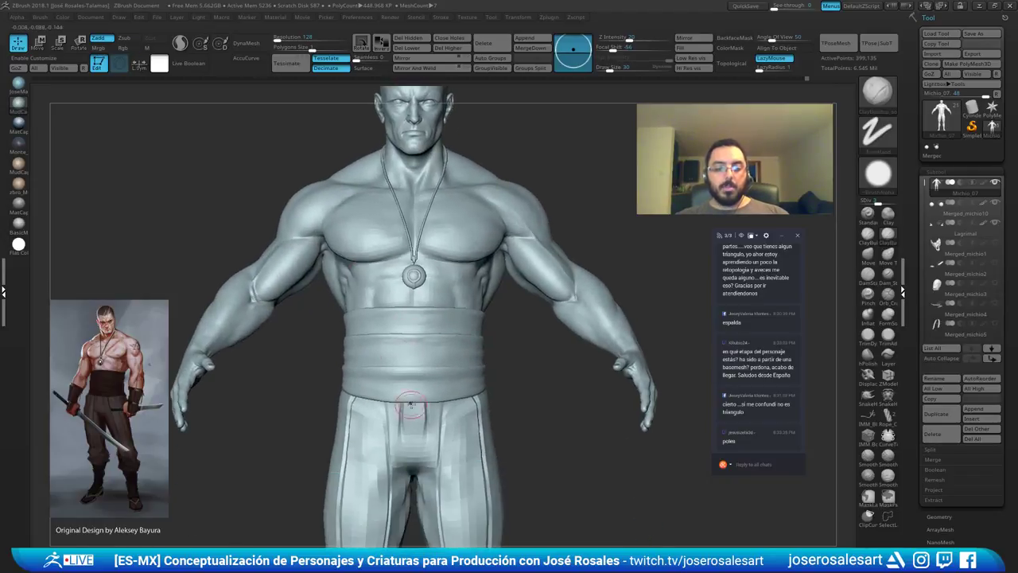
{"action": "mouse_move", "coordinate": [351, 243]}
{"action": "right_mouse_down"}
{"action": "mouse_move", "coordinate": [395, 257]}
{"action": "mouse_move", "coordinate": [414, 322]}
{"action": "right_mouse_up"}
{"action": "right_click_drag", "start_coordinate": [414, 323], "coordinate": [358, 318]}
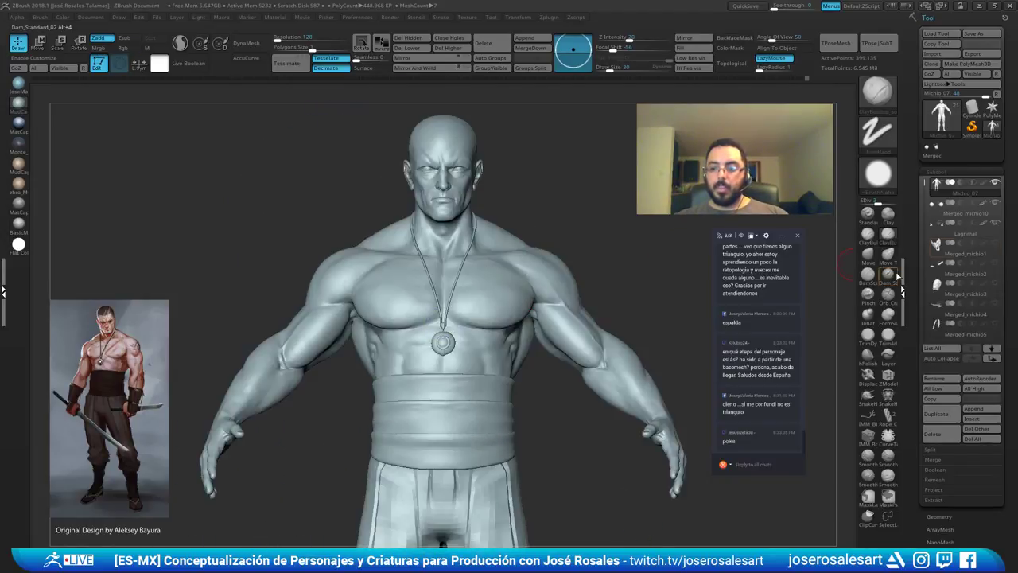
Show the Swords and the Merged_michio9_7 vest subtools, and examine the dressed figure at a three-quarter angle.
{"action": "left_click_drag", "start_coordinate": [923, 182], "coordinate": [917, 299]}
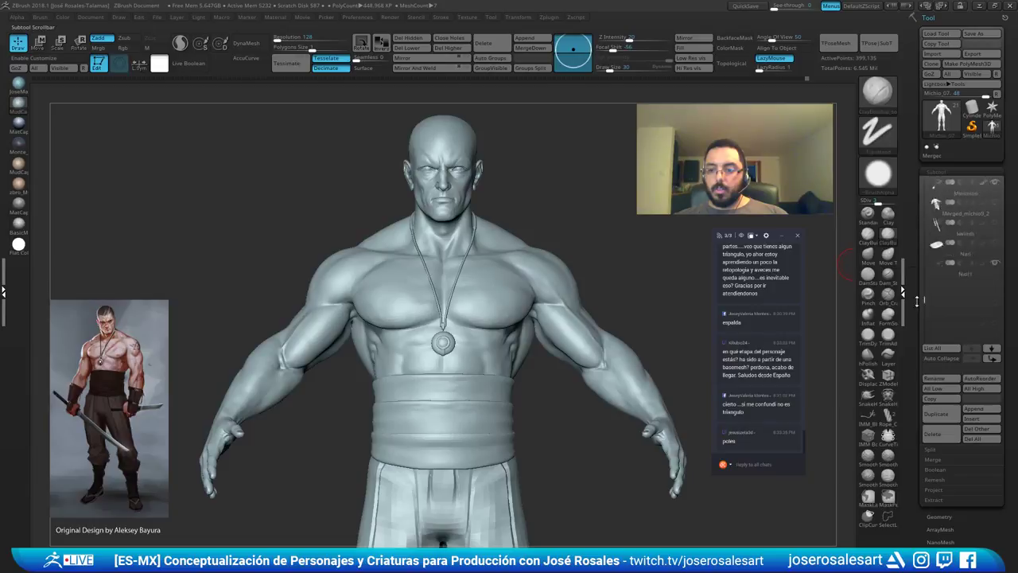
{"action": "left_click", "coordinate": [994, 225]}
{"action": "right_click_drag", "start_coordinate": [439, 291], "coordinate": [317, 301], "text": "ctrl"}
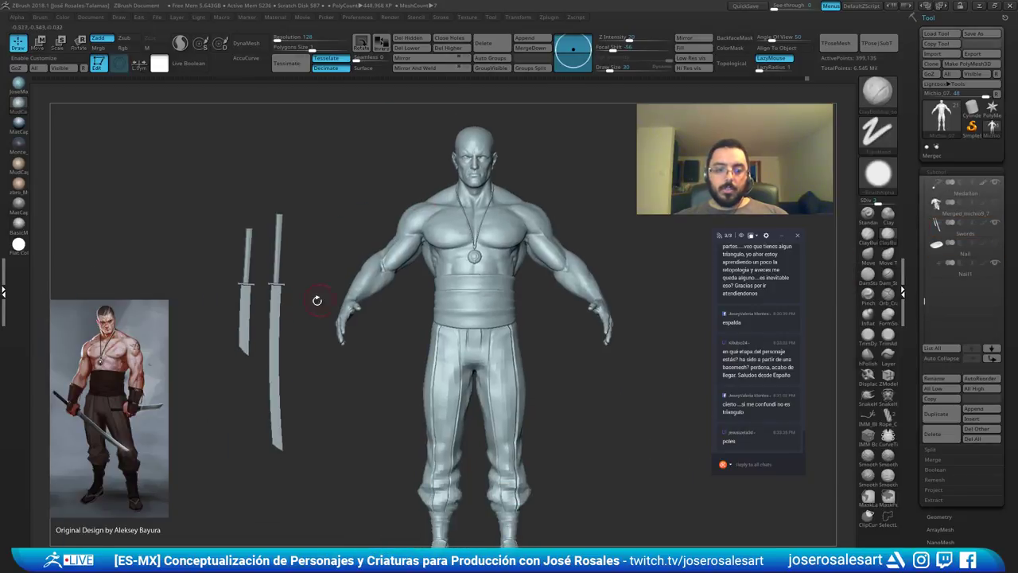
{"action": "left_click", "coordinate": [994, 204]}
{"action": "right_click_drag", "start_coordinate": [382, 231], "coordinate": [847, 312]}
Show the head wrap, its ribbons and the face mask subtools, and inspect the complete headgear on the character.
{"action": "left_click_drag", "start_coordinate": [923, 301], "coordinate": [925, 248]}
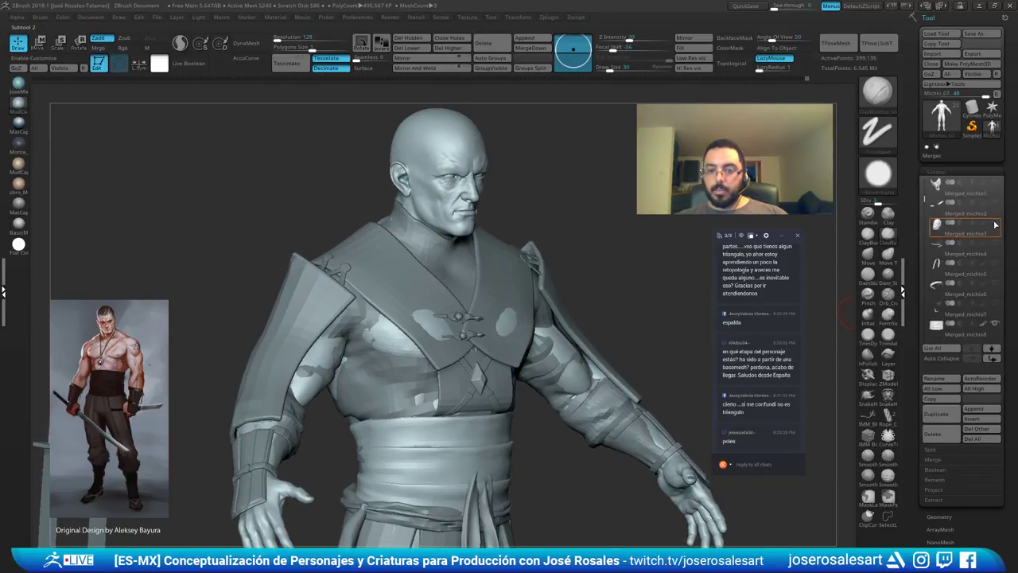
{"action": "left_click", "coordinate": [995, 225]}
{"action": "left_click", "coordinate": [999, 274]}
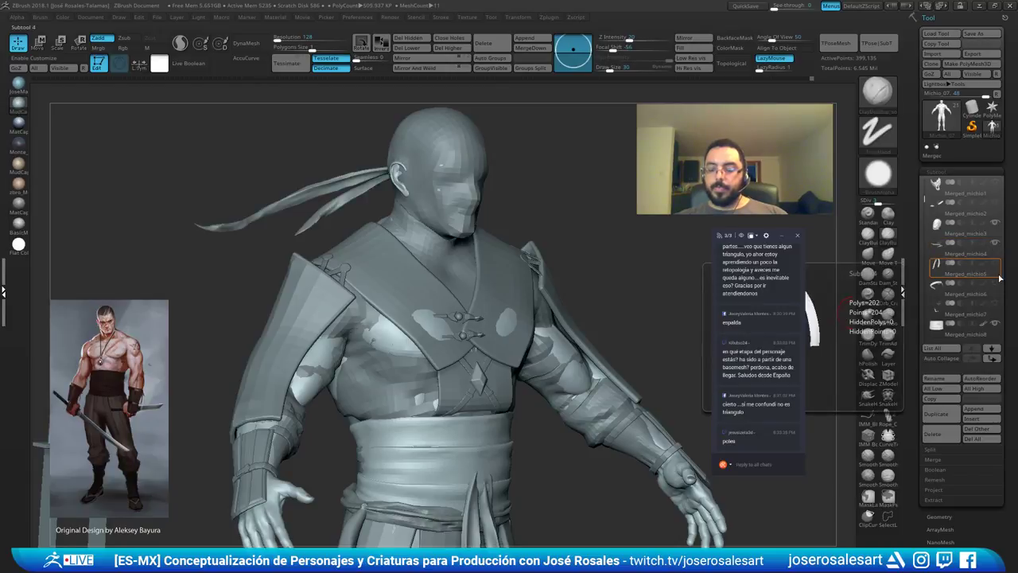
{"action": "left_click", "coordinate": [997, 205]}
{"action": "left_click", "coordinate": [995, 186]}
{"action": "right_click_drag", "start_coordinate": [534, 242], "coordinate": [494, 243]}
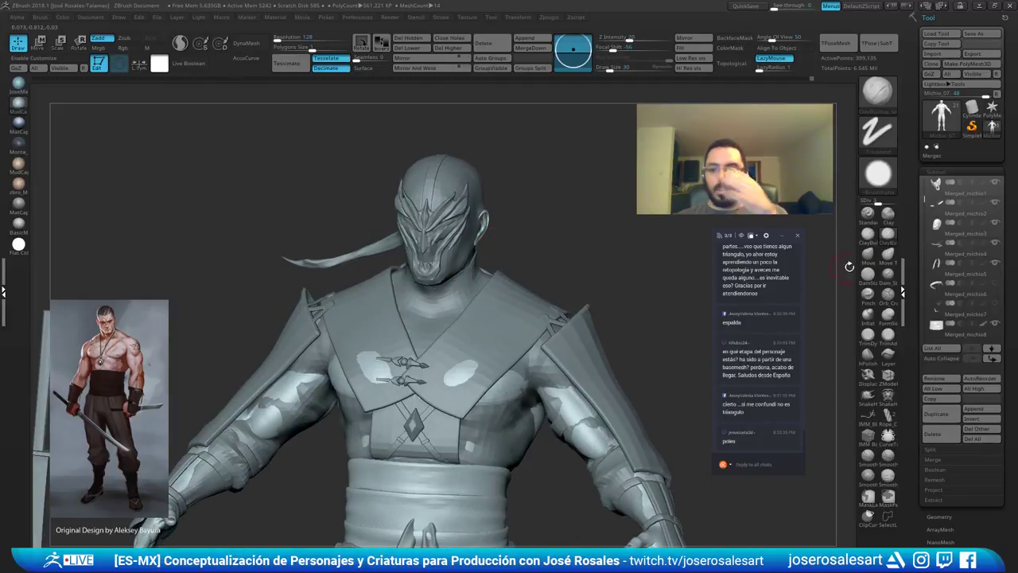
Hide the mask, head wrap, ribbons, vest and swords subtools again.
{"action": "left_click", "coordinate": [994, 183]}
{"action": "left_click", "coordinate": [994, 221]}
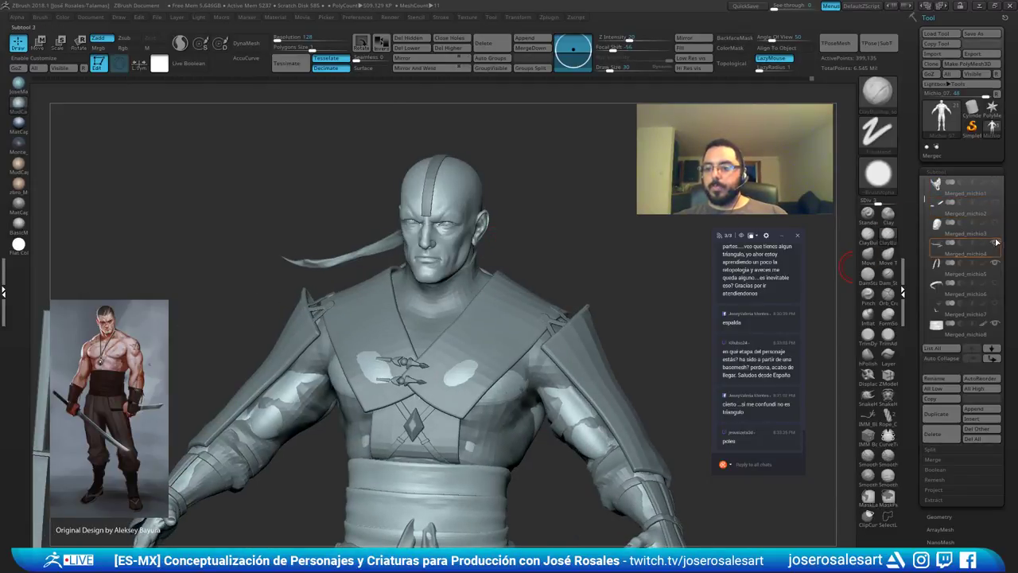
{"action": "left_click", "coordinate": [992, 264]}
{"action": "right_click_drag", "start_coordinate": [499, 292], "coordinate": [625, 182]}
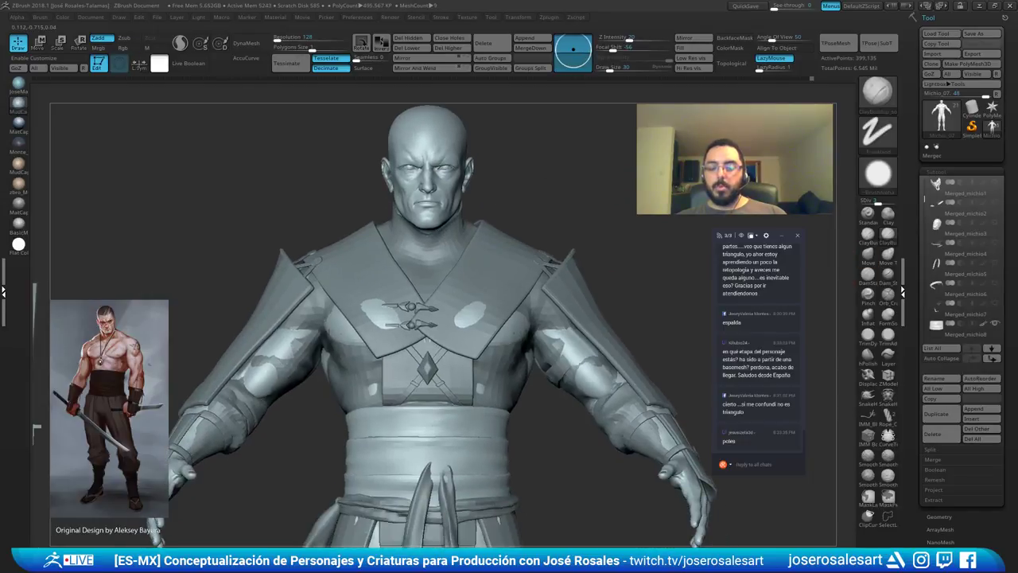
{"action": "left_click_drag", "start_coordinate": [922, 196], "coordinate": [927, 272]}
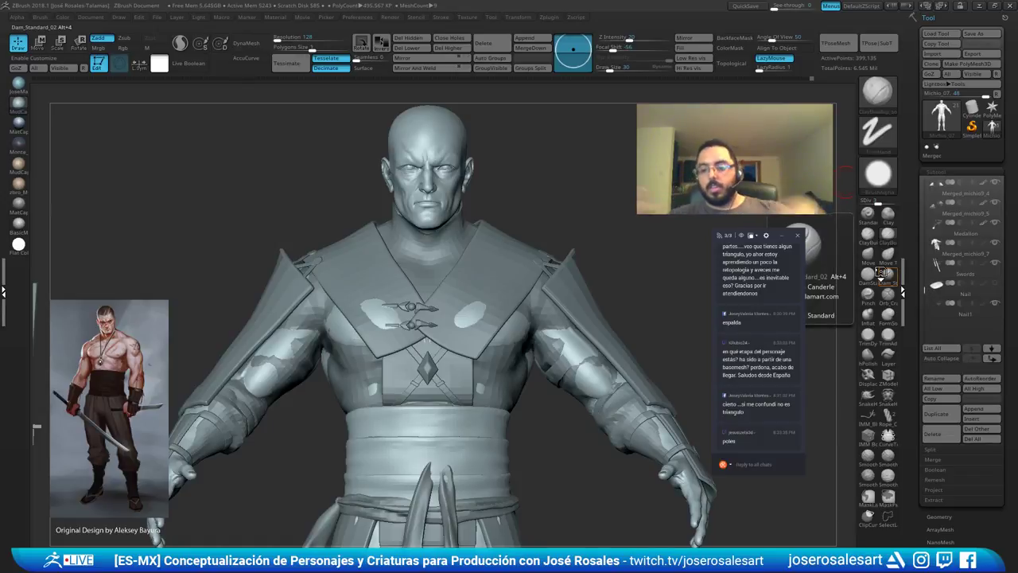
{"action": "left_click_drag", "start_coordinate": [996, 263], "coordinate": [995, 243]}
Isolate the Michio_07 body and examine the chest and abdomen anatomy from the front.
{"action": "right_click_drag", "start_coordinate": [470, 321], "coordinate": [510, 303], "text": "alt"}
{"action": "right_click_drag", "start_coordinate": [511, 303], "coordinate": [439, 329], "text": "ctrl"}
{"action": "key", "text": "shift+s"}
{"action": "right_click_drag", "start_coordinate": [502, 343], "coordinate": [520, 323]}
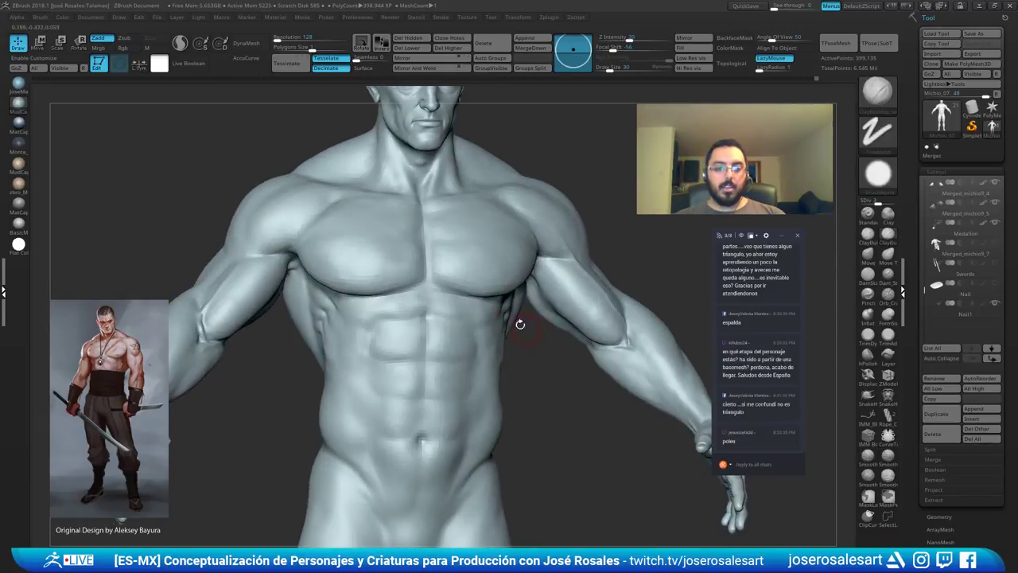
{"action": "right_click_drag", "start_coordinate": [406, 404], "coordinate": [415, 420], "text": "shift"}
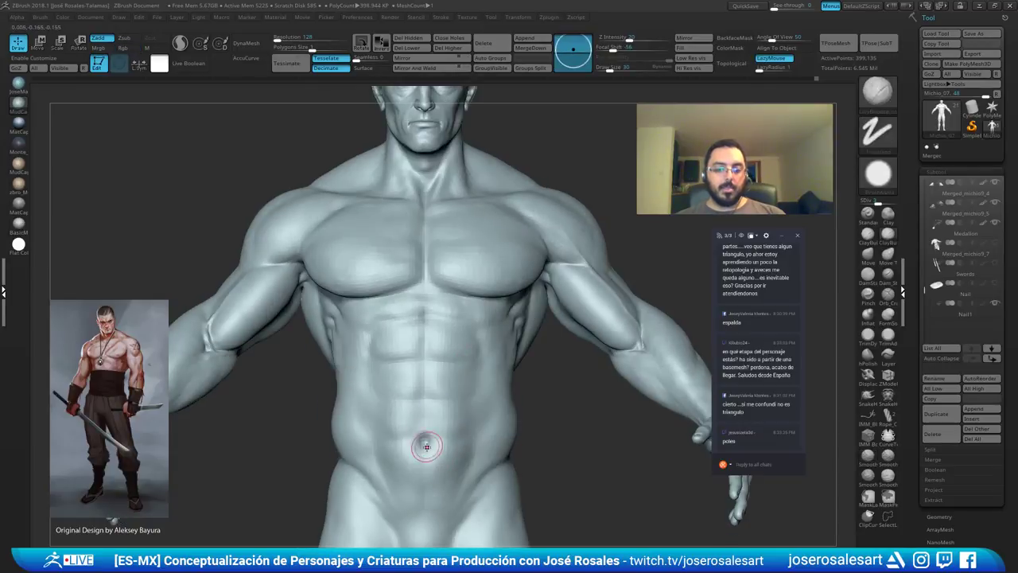
{"action": "mouse_move", "coordinate": [297, 223]}
{"action": "right_mouse_down"}
{"action": "mouse_move", "coordinate": [443, 334]}
{"action": "mouse_move", "coordinate": [361, 402]}
{"action": "mouse_move", "coordinate": [527, 234]}
{"action": "mouse_move", "coordinate": [409, 243]}
{"action": "mouse_move", "coordinate": [459, 278]}
{"action": "mouse_move", "coordinate": [412, 390]}
{"action": "mouse_move", "coordinate": [363, 391]}
{"action": "mouse_move", "coordinate": [368, 377]}
{"action": "mouse_move", "coordinate": [435, 337]}
{"action": "mouse_move", "coordinate": [338, 487]}
{"action": "right_mouse_up"}
{"action": "mouse_move", "coordinate": [504, 223]}
{"action": "right_mouse_down", "text": "alt"}
{"action": "mouse_move", "coordinate": [472, 334]}
{"action": "mouse_move", "coordinate": [479, 284]}
{"action": "mouse_move", "coordinate": [568, 261]}
{"action": "mouse_move", "coordinate": [502, 326]}
{"action": "mouse_move", "coordinate": [602, 409]}
{"action": "mouse_move", "coordinate": [509, 350]}
{"action": "mouse_move", "coordinate": [369, 310]}
{"action": "mouse_move", "coordinate": [381, 262]}
{"action": "mouse_move", "coordinate": [438, 205]}
{"action": "mouse_move", "coordinate": [373, 265]}
{"action": "right_mouse_up", "text": "alt"}
Examine the head with the necklace from the front and in a three-quarter close-up of the eye, nose and mouth.
{"action": "mouse_move", "coordinate": [432, 189]}
{"action": "right_mouse_down"}
{"action": "mouse_move", "coordinate": [585, 215]}
{"action": "mouse_move", "coordinate": [457, 234]}
{"action": "mouse_move", "coordinate": [619, 154]}
{"action": "right_mouse_up"}
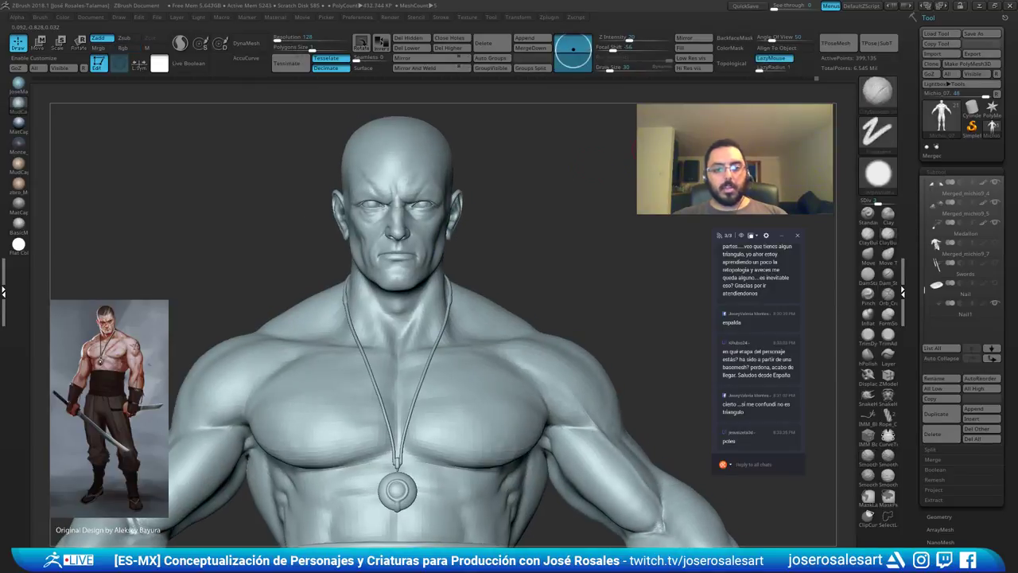
{"action": "mouse_move", "coordinate": [492, 217]}
{"action": "right_mouse_down", "text": "alt"}
{"action": "mouse_move", "coordinate": [482, 256]}
{"action": "mouse_move", "coordinate": [543, 234]}
{"action": "right_mouse_up", "text": "alt"}
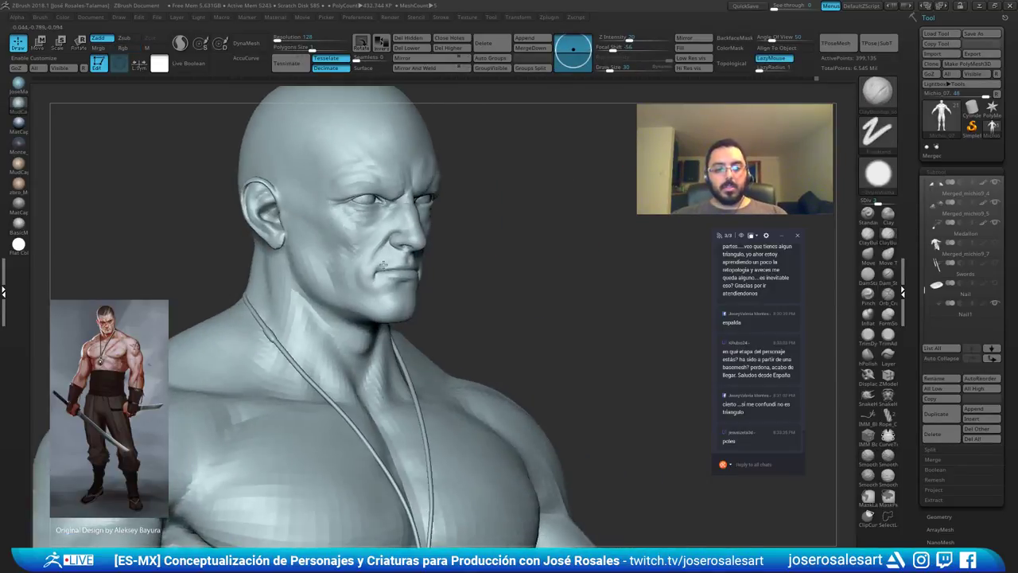
{"action": "right_click_drag", "start_coordinate": [465, 205], "coordinate": [386, 222], "text": "alt"}
{"action": "right_click_drag", "start_coordinate": [467, 160], "coordinate": [399, 220], "text": "alt"}
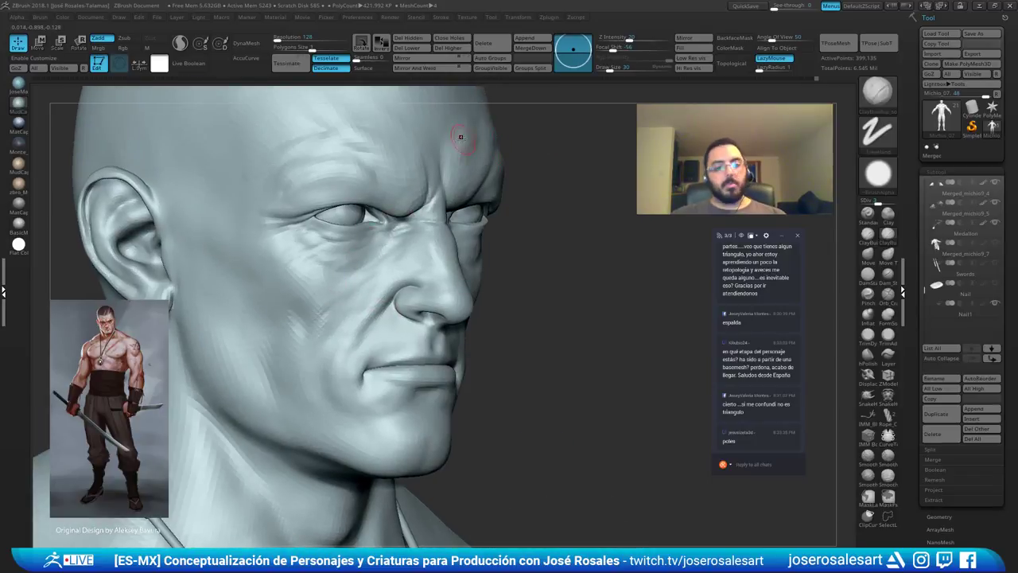
{"action": "mouse_move", "coordinate": [369, 259]}
{"action": "right_mouse_down", "text": "alt"}
{"action": "mouse_move", "coordinate": [399, 246]}
{"action": "mouse_move", "coordinate": [372, 245]}
{"action": "mouse_move", "coordinate": [392, 205]}
{"action": "right_mouse_up", "text": "alt"}
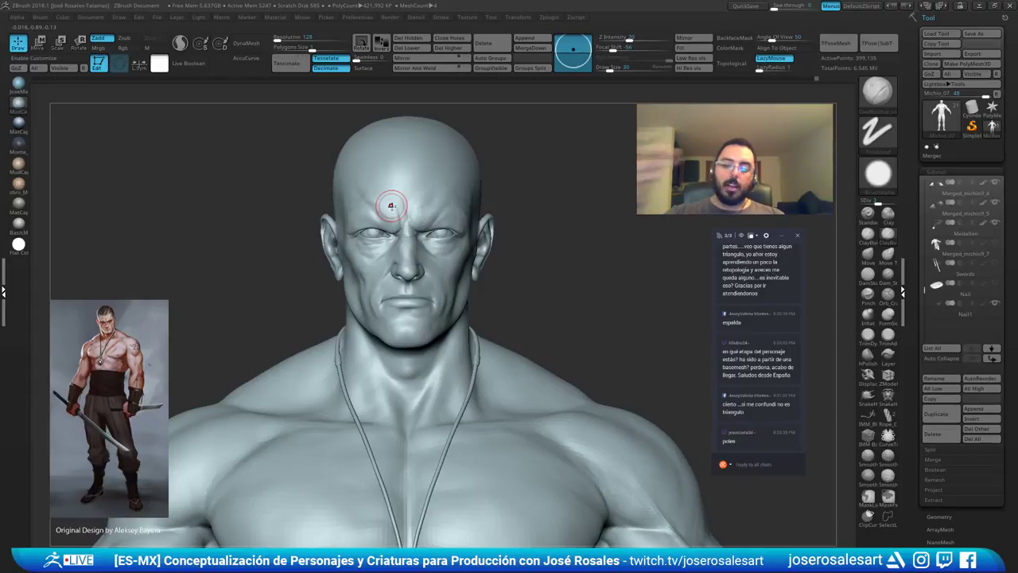
Select the Merged_michio8 sash and examine its layered bands around the waist.
{"action": "right_click_drag", "start_coordinate": [357, 370], "coordinate": [459, 132], "text": "alt"}
{"action": "right_click_drag", "start_coordinate": [334, 405], "coordinate": [348, 155], "text": "alt"}
{"action": "left_click", "coordinate": [424, 311], "text": "alt"}
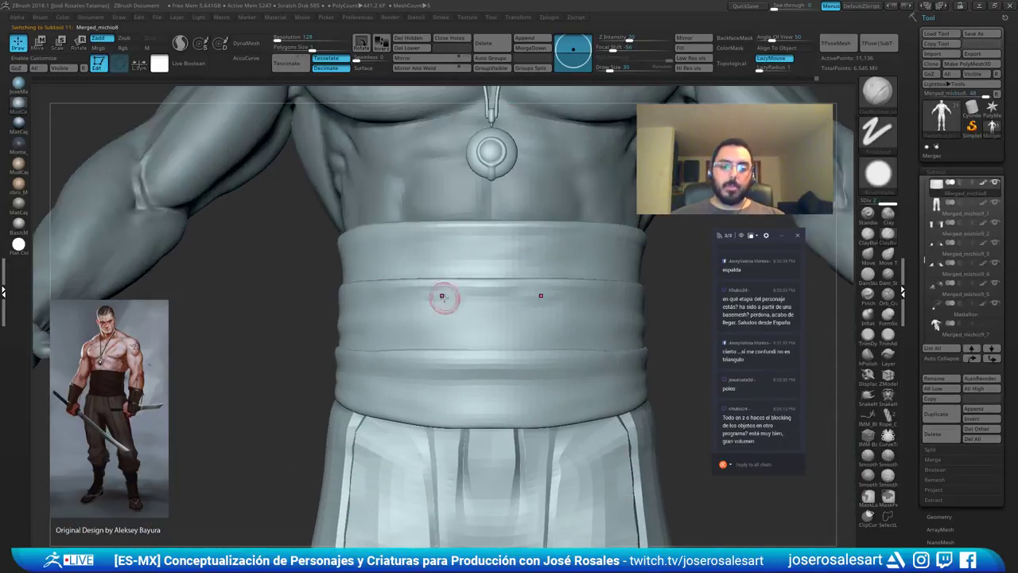
{"action": "right_click_drag", "start_coordinate": [424, 311], "coordinate": [487, 322]}
{"action": "right_click_drag", "start_coordinate": [339, 447], "coordinate": [355, 366], "text": "alt"}
{"action": "mouse_move", "coordinate": [403, 279]}
{"action": "right_mouse_down"}
{"action": "mouse_move", "coordinate": [403, 353]}
{"action": "mouse_move", "coordinate": [341, 483]}
{"action": "right_mouse_up"}
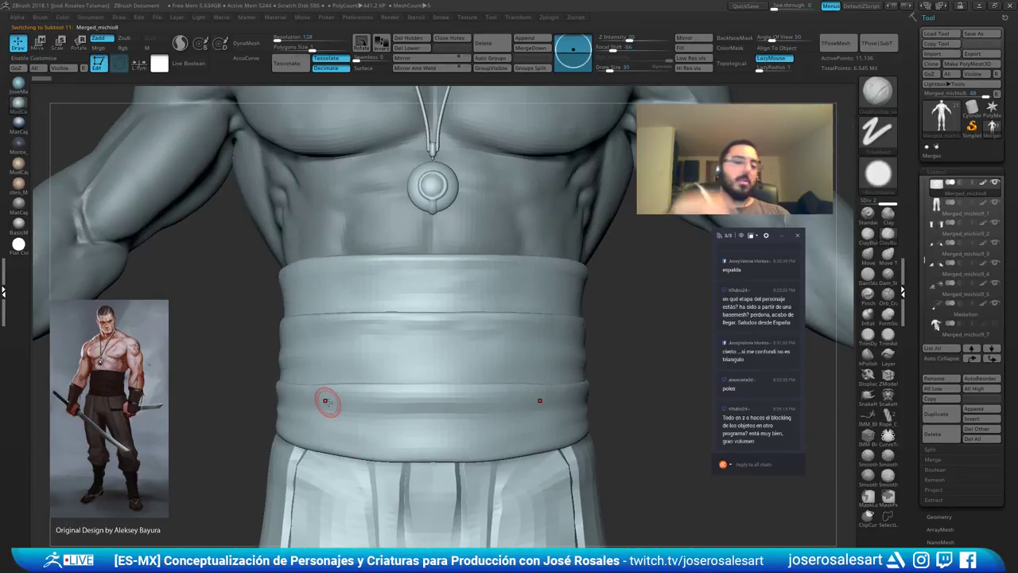
Select Michio_07 again and examine the face up close from the front and slightly turned angles.
{"action": "right_click_drag", "start_coordinate": [330, 120], "coordinate": [297, 375], "text": "alt"}
{"action": "right_click_drag", "start_coordinate": [338, 222], "coordinate": [325, 316], "text": "alt"}
{"action": "left_click", "coordinate": [376, 259], "text": "alt"}
{"action": "right_click_drag", "start_coordinate": [382, 258], "coordinate": [385, 338], "text": "ctrl"}
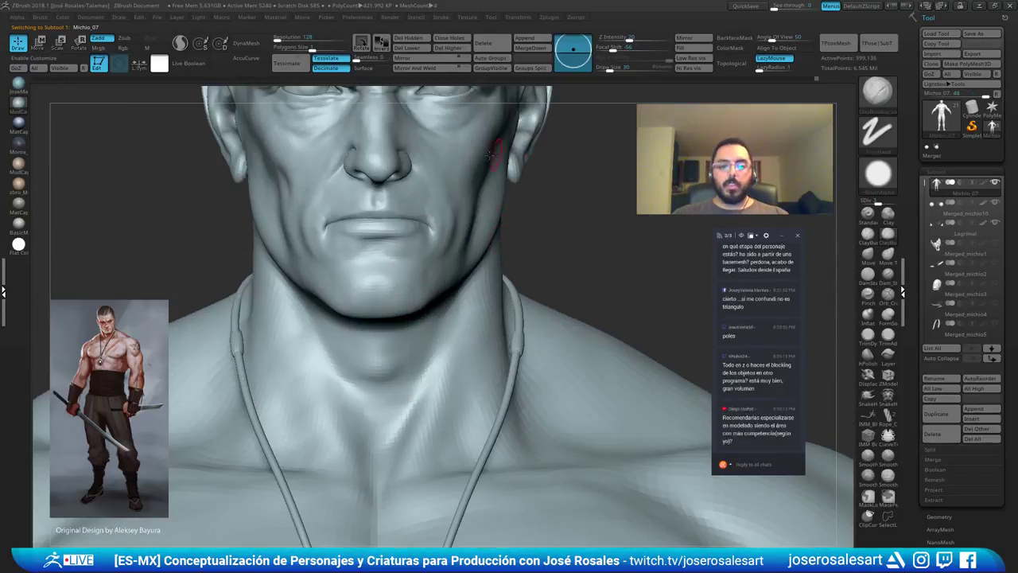
{"action": "right_click_drag", "start_coordinate": [444, 144], "coordinate": [439, 214], "text": "alt"}
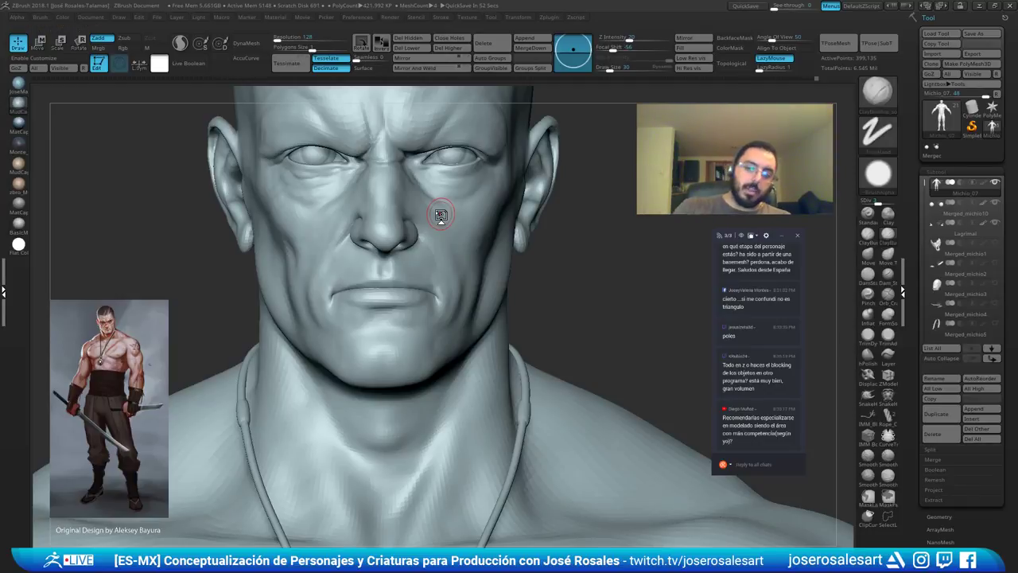
{"action": "mouse_move", "coordinate": [402, 232]}
{"action": "right_mouse_down"}
{"action": "mouse_move", "coordinate": [358, 186]}
{"action": "mouse_move", "coordinate": [316, 241]}
{"action": "mouse_move", "coordinate": [283, 252]}
{"action": "mouse_move", "coordinate": [275, 210]}
{"action": "mouse_move", "coordinate": [413, 230]}
{"action": "mouse_move", "coordinate": [326, 259]}
{"action": "mouse_move", "coordinate": [325, 271]}
{"action": "mouse_move", "coordinate": [423, 249]}
{"action": "mouse_move", "coordinate": [392, 266]}
{"action": "right_mouse_up"}
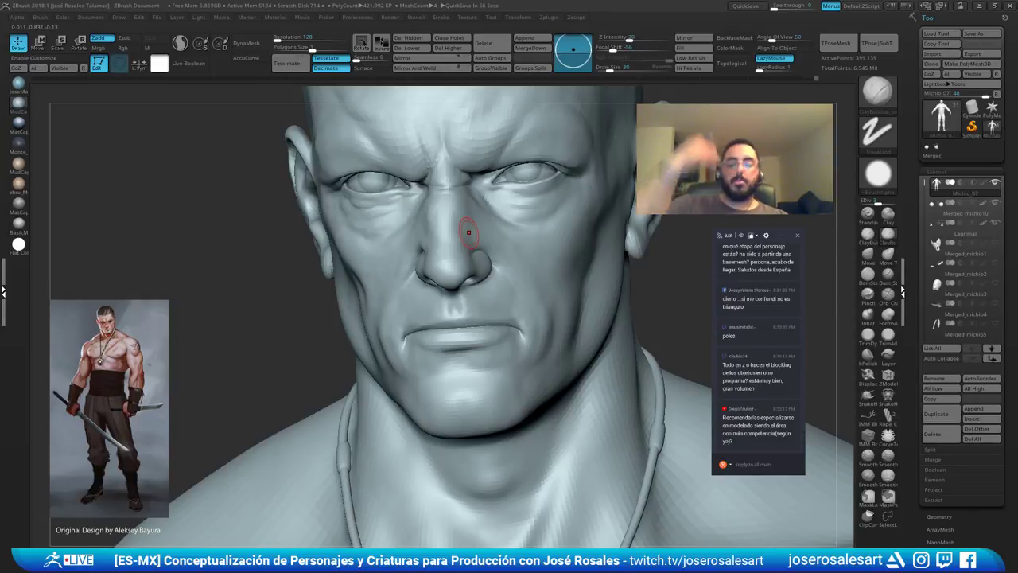
{"action": "right_click_drag", "start_coordinate": [352, 353], "coordinate": [546, 295]}
{"action": "mouse_move", "coordinate": [399, 249]}
{"action": "right_mouse_down"}
{"action": "mouse_move", "coordinate": [434, 241]}
{"action": "mouse_move", "coordinate": [436, 164]}
{"action": "mouse_move", "coordinate": [382, 248]}
{"action": "right_mouse_up"}
Carve the fold running from the nostril toward the mouth corner with the Dam Standard brush, and smooth it lightly.
{"action": "right_click_drag", "start_coordinate": [462, 239], "coordinate": [390, 336]}
{"action": "key", "text": "b"}
{"action": "key", "text": "d"}
{"action": "key", "text": "s"}
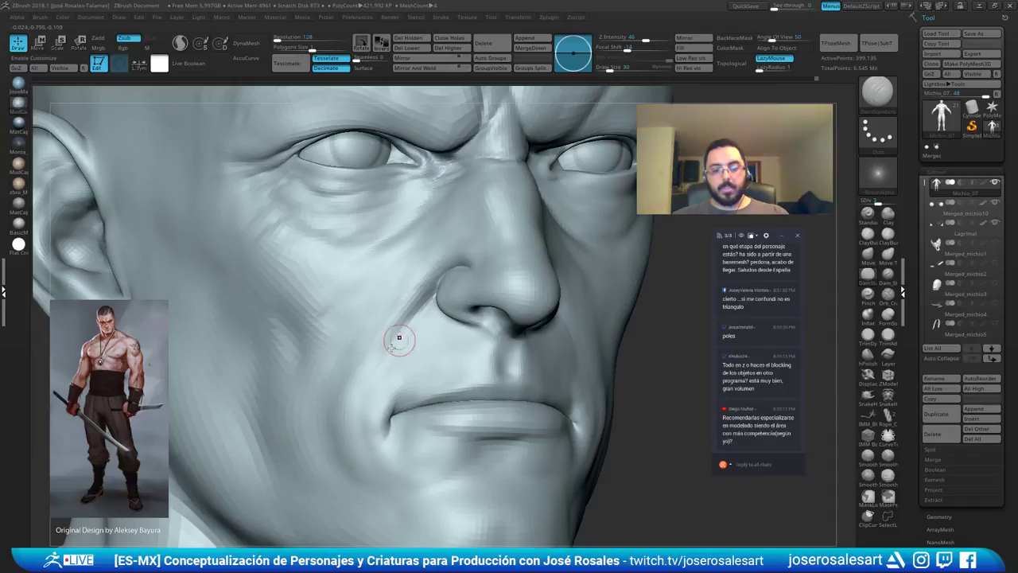
{"action": "left_click_drag", "start_coordinate": [402, 332], "coordinate": [380, 366]}
{"action": "right_click_drag", "start_coordinate": [409, 339], "coordinate": [392, 340]}
{"action": "left_click_drag", "start_coordinate": [398, 341], "coordinate": [405, 338], "text": "shift"}
{"action": "right_click_drag", "start_coordinate": [415, 327], "coordinate": [377, 320]}
Build up the cheek beside the nostril wing with the Clay Buildup brush, checking the shape from both sides of the face.
{"action": "mouse_move", "coordinate": [430, 318]}
{"action": "right_mouse_down", "text": "ctrl"}
{"action": "mouse_move", "coordinate": [431, 258]}
{"action": "mouse_move", "coordinate": [402, 257]}
{"action": "right_mouse_up", "text": "ctrl"}
{"action": "key", "text": "b"}
{"action": "key", "text": "c"}
{"action": "key", "text": "b"}
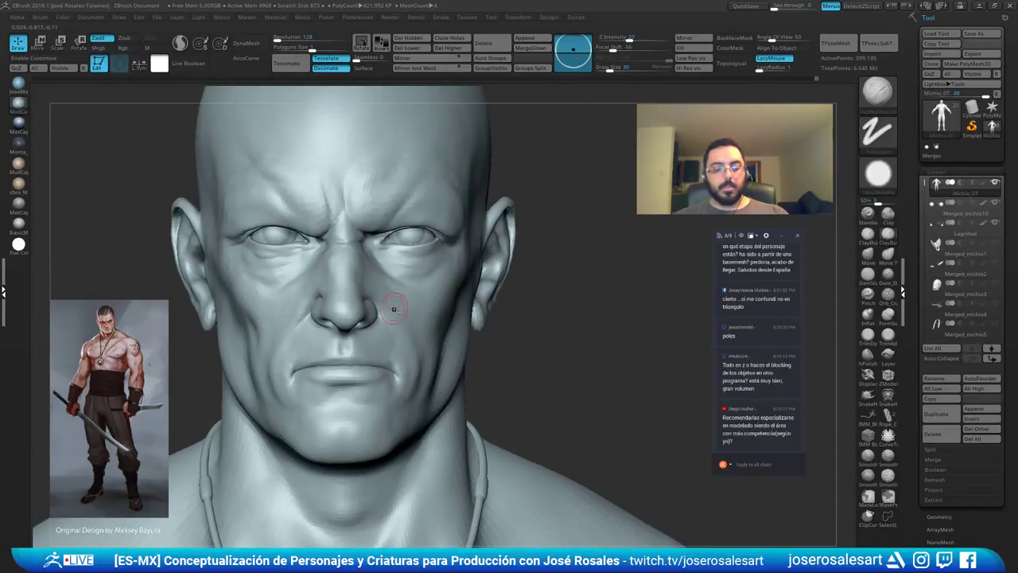
{"action": "right_click_drag", "start_coordinate": [396, 306], "coordinate": [356, 308]}
{"action": "right_click_drag", "start_coordinate": [357, 309], "coordinate": [358, 350], "text": "ctrl"}
{"action": "right_click_drag", "start_coordinate": [397, 310], "coordinate": [388, 316]}
{"action": "left_click_drag", "start_coordinate": [386, 316], "coordinate": [376, 319]}
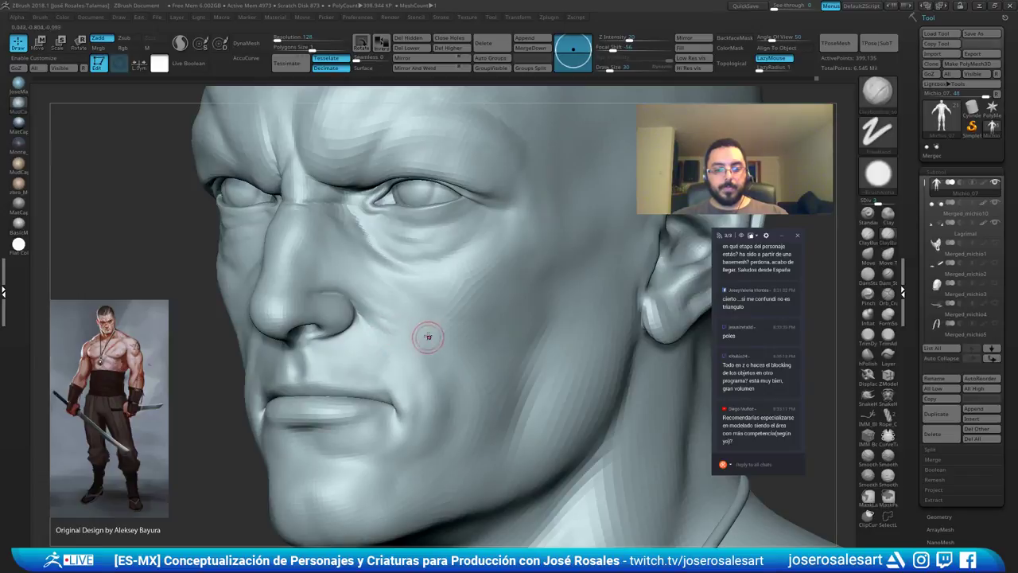
{"action": "mouse_move", "coordinate": [428, 336]}
{"action": "right_mouse_down"}
{"action": "mouse_move", "coordinate": [392, 325]}
{"action": "mouse_move", "coordinate": [418, 316]}
{"action": "mouse_move", "coordinate": [371, 317]}
{"action": "right_mouse_up"}
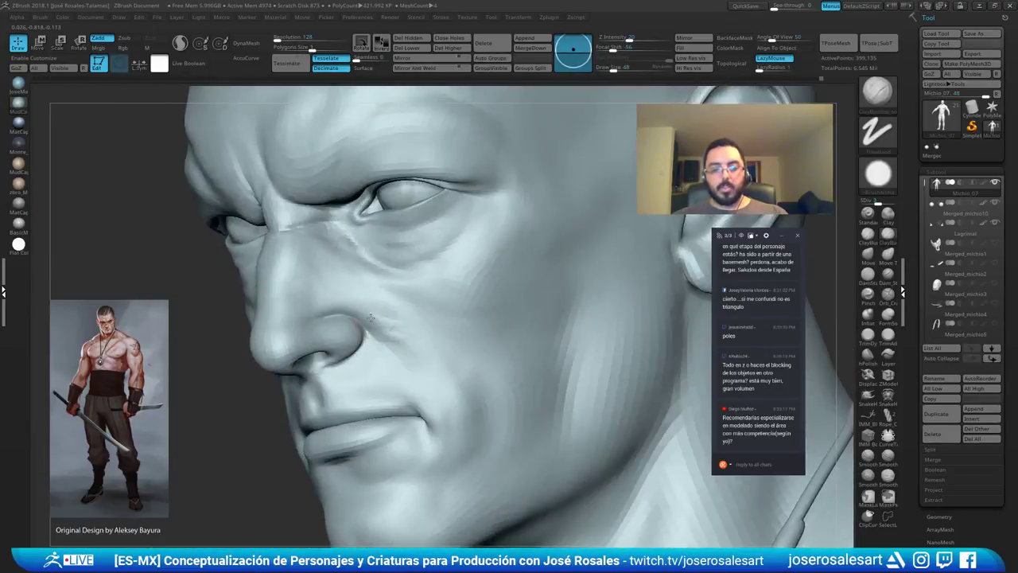
{"action": "mouse_move", "coordinate": [406, 350]}
{"action": "right_mouse_down", "text": "shift"}
{"action": "mouse_move", "coordinate": [382, 299]}
{"action": "mouse_move", "coordinate": [414, 322]}
{"action": "mouse_move", "coordinate": [400, 316]}
{"action": "mouse_move", "coordinate": [418, 312]}
{"action": "mouse_move", "coordinate": [382, 315]}
{"action": "right_mouse_up", "text": "shift"}
{"action": "right_click_drag", "start_coordinate": [440, 328], "coordinate": [475, 322]}
{"action": "mouse_move", "coordinate": [397, 334]}
{"action": "right_mouse_down", "text": "ctrl"}
{"action": "mouse_move", "coordinate": [414, 300]}
{"action": "mouse_move", "coordinate": [443, 288]}
{"action": "mouse_move", "coordinate": [341, 268]}
{"action": "mouse_move", "coordinate": [328, 319]}
{"action": "right_mouse_up", "text": "ctrl"}
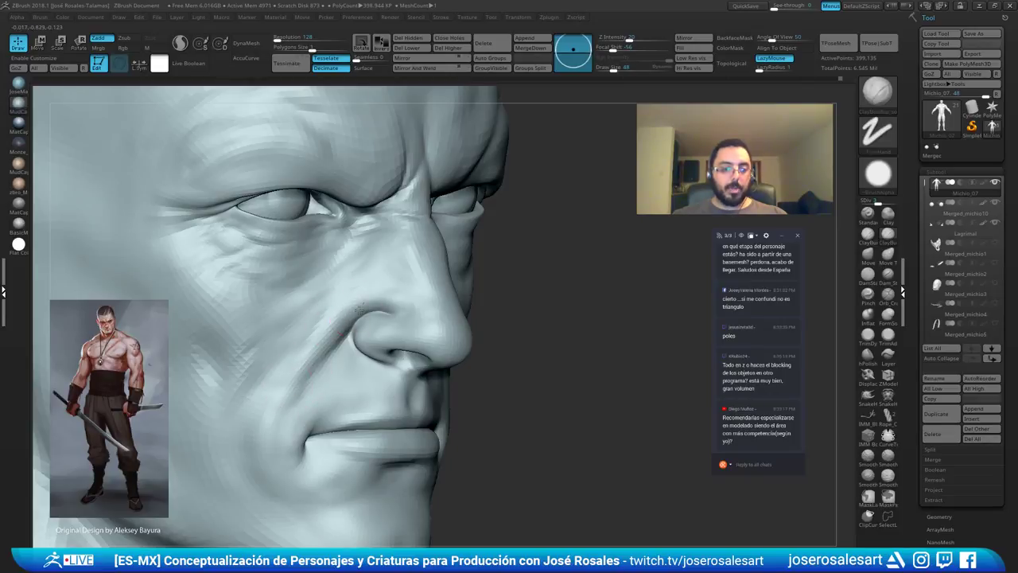
Switch to the Move brush and check the nostril and cheek fold in profile and from the front.
{"action": "mouse_move", "coordinate": [387, 299]}
{"action": "right_mouse_down"}
{"action": "mouse_move", "coordinate": [381, 273]}
{"action": "mouse_move", "coordinate": [385, 285]}
{"action": "mouse_move", "coordinate": [345, 314]}
{"action": "mouse_move", "coordinate": [354, 331]}
{"action": "right_mouse_up"}
{"action": "key", "text": "b"}
{"action": "key", "text": "m"}
{"action": "key", "text": "v"}
{"action": "right_click_drag", "start_coordinate": [283, 353], "coordinate": [272, 346], "text": "ctrl"}
{"action": "mouse_move", "coordinate": [481, 300]}
{"action": "right_mouse_down"}
{"action": "mouse_move", "coordinate": [350, 304]}
{"action": "mouse_move", "coordinate": [473, 303]}
{"action": "mouse_move", "coordinate": [463, 352]}
{"action": "mouse_move", "coordinate": [431, 358]}
{"action": "mouse_move", "coordinate": [389, 346]}
{"action": "right_mouse_up"}
{"action": "mouse_move", "coordinate": [413, 281]}
{"action": "right_mouse_down"}
{"action": "mouse_move", "coordinate": [398, 305]}
{"action": "mouse_move", "coordinate": [407, 311]}
{"action": "right_mouse_up"}
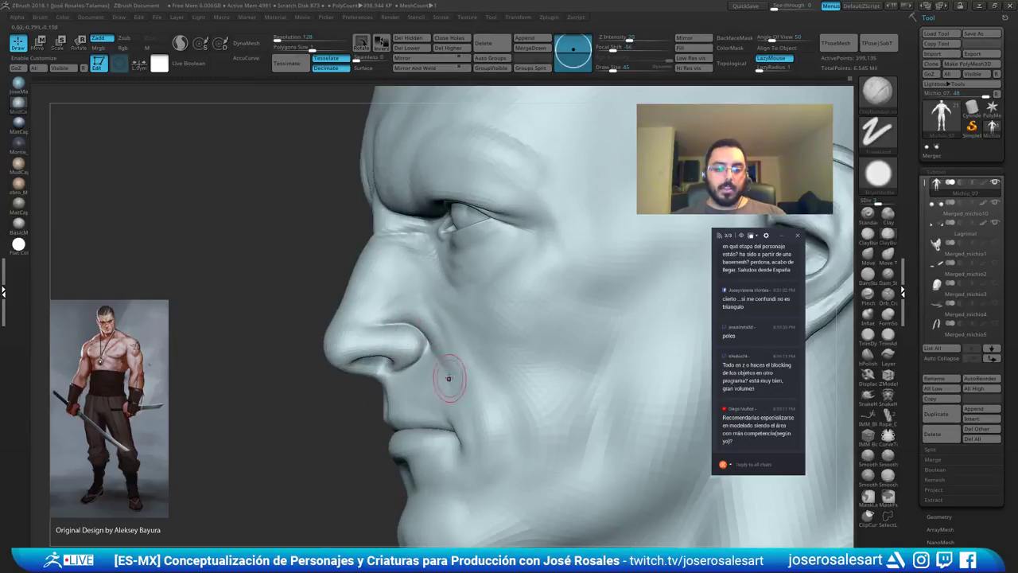
{"action": "right_click_drag", "start_coordinate": [451, 373], "coordinate": [412, 306]}
{"action": "mouse_move", "coordinate": [452, 367]}
{"action": "right_mouse_down"}
{"action": "mouse_move", "coordinate": [509, 362]}
{"action": "mouse_move", "coordinate": [456, 349]}
{"action": "mouse_move", "coordinate": [517, 328]}
{"action": "right_mouse_up"}
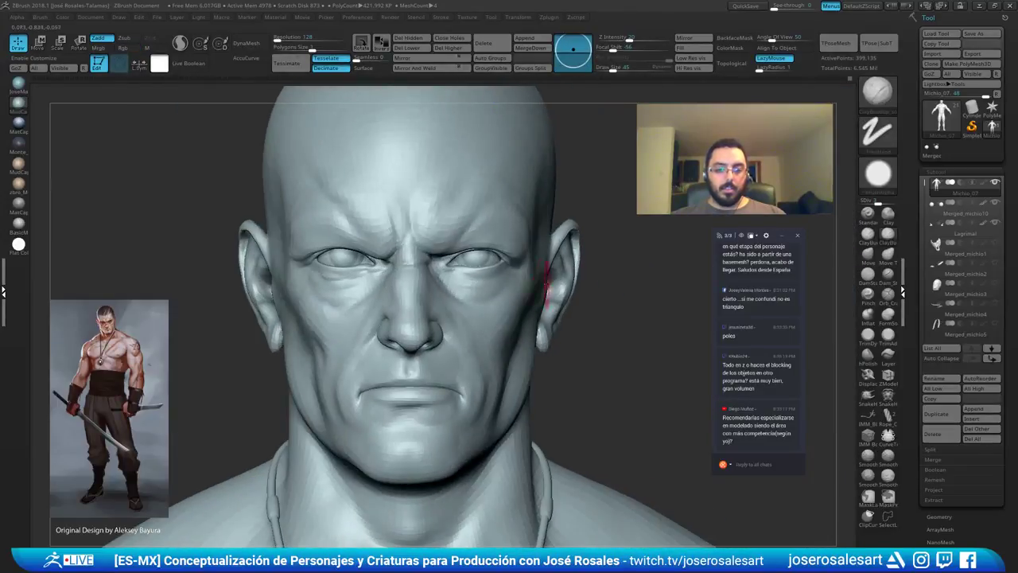
Switch to Dam Standard and define the crease beneath the lower lip, checking the chin from several angles.
{"action": "mouse_move", "coordinate": [482, 272]}
{"action": "right_mouse_down", "text": "ctrl"}
{"action": "mouse_move", "coordinate": [477, 368]}
{"action": "mouse_move", "coordinate": [437, 323]}
{"action": "mouse_move", "coordinate": [415, 321]}
{"action": "mouse_move", "coordinate": [435, 309]}
{"action": "mouse_move", "coordinate": [425, 349]}
{"action": "right_mouse_up", "text": "ctrl"}
{"action": "key", "text": "b"}
{"action": "key", "text": "d"}
{"action": "key", "text": "s"}
{"action": "right_click_drag", "start_coordinate": [425, 350], "coordinate": [469, 348]}
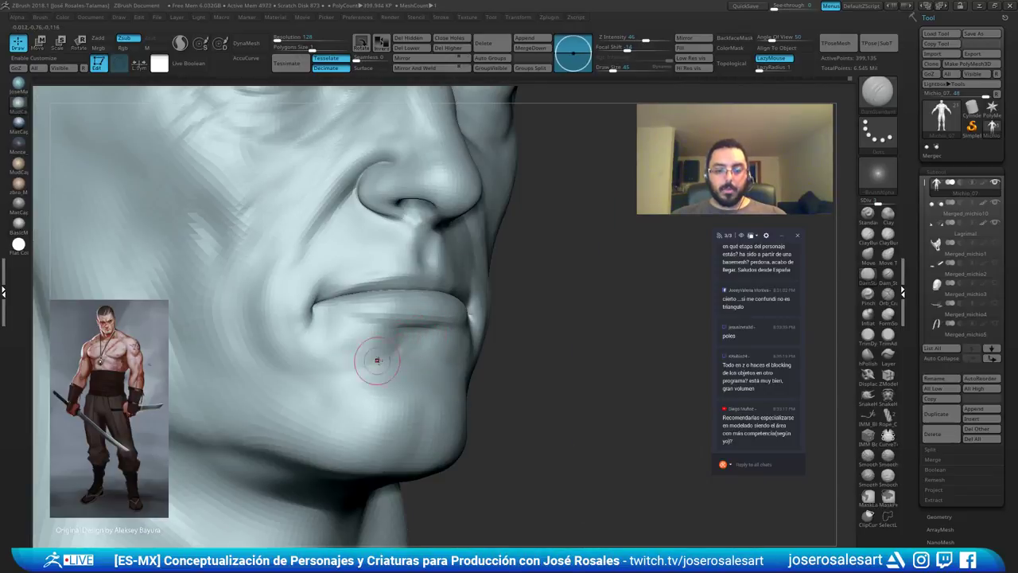
{"action": "right_click_drag", "start_coordinate": [365, 364], "coordinate": [415, 336]}
{"action": "mouse_move", "coordinate": [353, 365]}
{"action": "right_mouse_down"}
{"action": "mouse_move", "coordinate": [416, 348]}
{"action": "mouse_move", "coordinate": [431, 362]}
{"action": "right_mouse_up"}
{"action": "mouse_move", "coordinate": [430, 363]}
{"action": "right_mouse_down"}
{"action": "mouse_move", "coordinate": [377, 360]}
{"action": "mouse_move", "coordinate": [472, 303]}
{"action": "mouse_move", "coordinate": [471, 320]}
{"action": "right_mouse_up"}
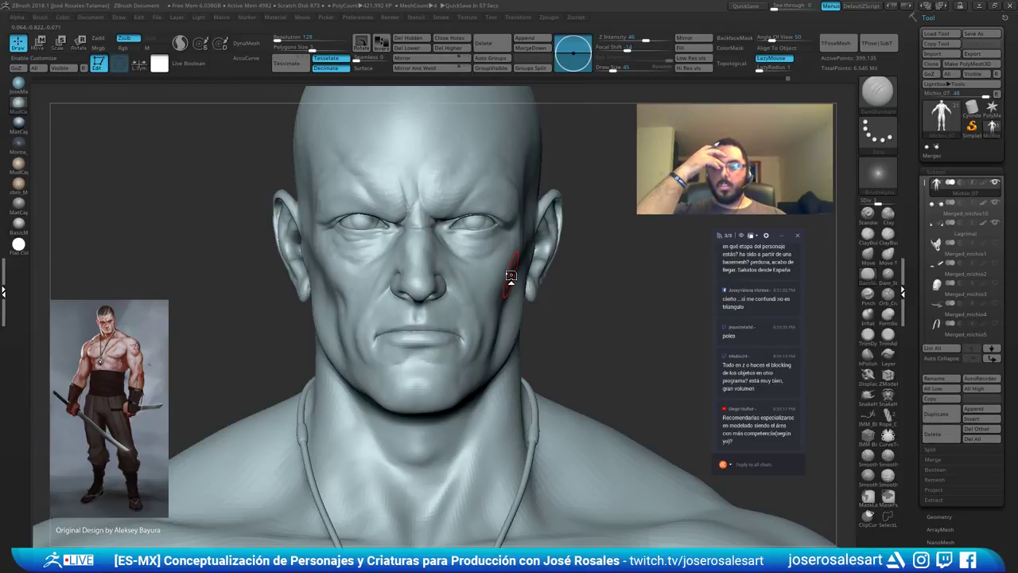
Select the Merged_michio8 sash, display its wireframe and polygroups, and lower it one subdivision level.
{"action": "right_click_drag", "start_coordinate": [507, 276], "coordinate": [409, 295], "text": "ctrl"}
{"action": "right_click_drag", "start_coordinate": [547, 541], "coordinate": [523, 375], "text": "alt"}
{"action": "right_click_drag", "start_coordinate": [412, 452], "coordinate": [416, 364], "text": "alt"}
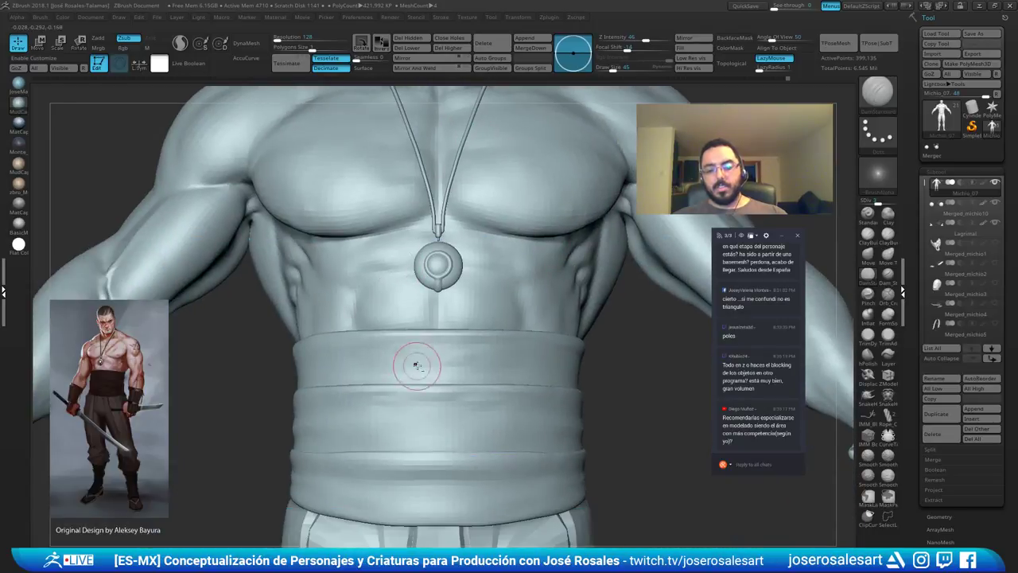
{"action": "left_click", "coordinate": [418, 363], "text": "alt"}
{"action": "key", "text": "shift+f"}
{"action": "right_click_drag", "start_coordinate": [486, 368], "coordinate": [466, 307], "text": "alt"}
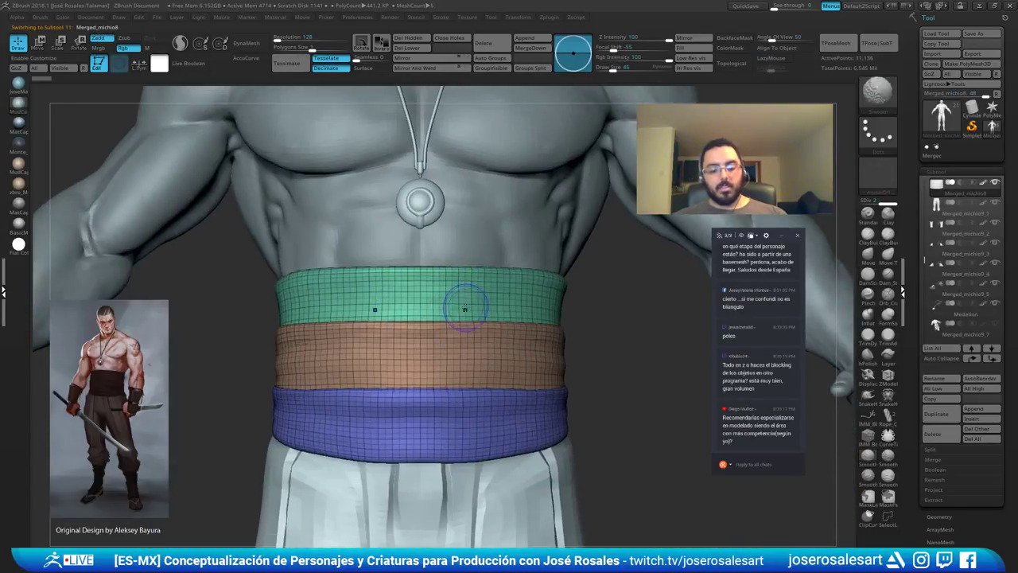
{"action": "key", "text": "shift+d"}
Select the Merged_michio9_1 trousers and examine their wireframe topology from the front.
{"action": "right_click_drag", "start_coordinate": [352, 305], "coordinate": [231, 275], "text": "alt"}
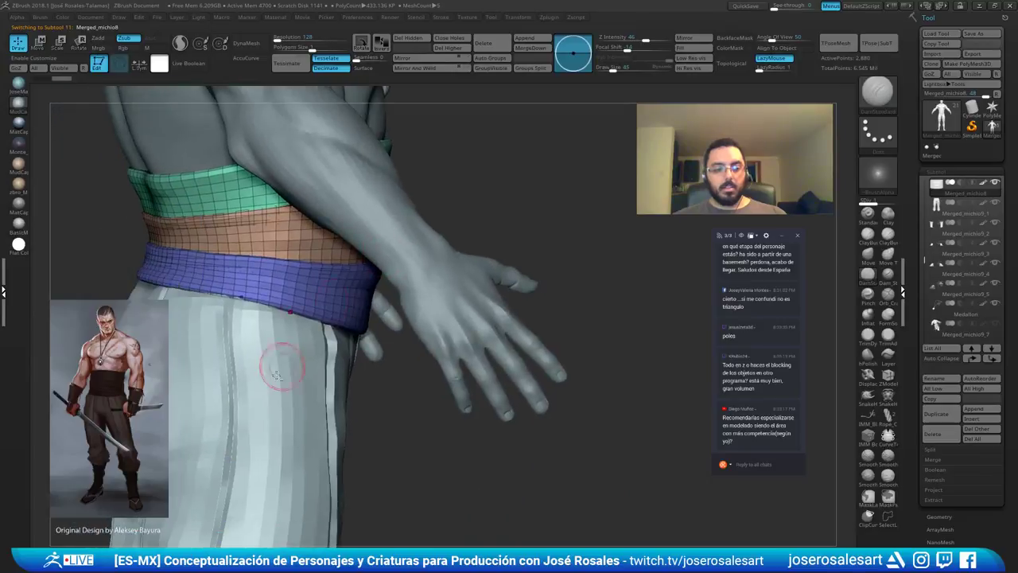
{"action": "left_click", "coordinate": [268, 374], "text": "alt"}
{"action": "mouse_move", "coordinate": [268, 374]}
{"action": "right_mouse_down", "text": "shift"}
{"action": "mouse_move", "coordinate": [320, 264]}
{"action": "mouse_move", "coordinate": [299, 205]}
{"action": "right_mouse_up", "text": "shift"}
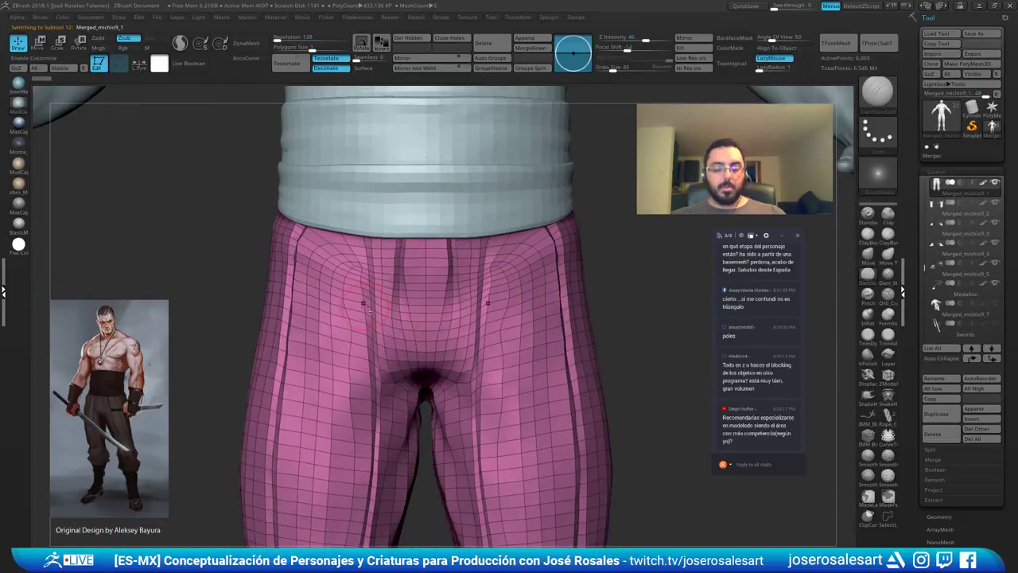
Examine the trousers with and without the wireframe, following the seams from the waist down to the lower legs.
{"action": "right_click_drag", "start_coordinate": [364, 311], "coordinate": [379, 255], "text": "alt"}
{"action": "key", "text": "shift+f"}
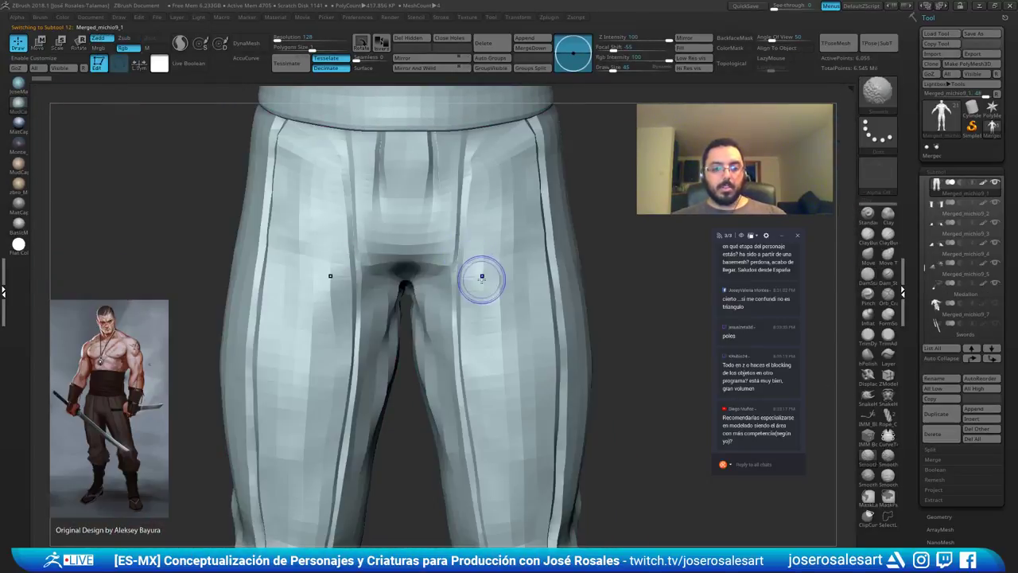
{"action": "key", "text": "shift+f"}
{"action": "right_click_drag", "start_coordinate": [466, 291], "coordinate": [471, 231], "text": "ctrl"}
{"action": "right_click_drag", "start_coordinate": [493, 406], "coordinate": [390, 318], "text": "alt"}
{"action": "right_click_drag", "start_coordinate": [501, 509], "coordinate": [457, 302], "text": "alt"}
Select the lower-leg subtools one by one, including the Merged_michio9_5 sandals and Merged_michio9_2 shin wraps, and examine their wireframe topology.
{"action": "left_click", "coordinate": [469, 340], "text": "alt"}
{"action": "right_click_drag", "start_coordinate": [469, 341], "coordinate": [401, 325]}
{"action": "right_click_drag", "start_coordinate": [401, 274], "coordinate": [380, 381], "text": "ctrl"}
{"action": "left_click", "coordinate": [402, 337], "text": "alt"}
{"action": "left_click", "coordinate": [405, 369], "text": "alt"}
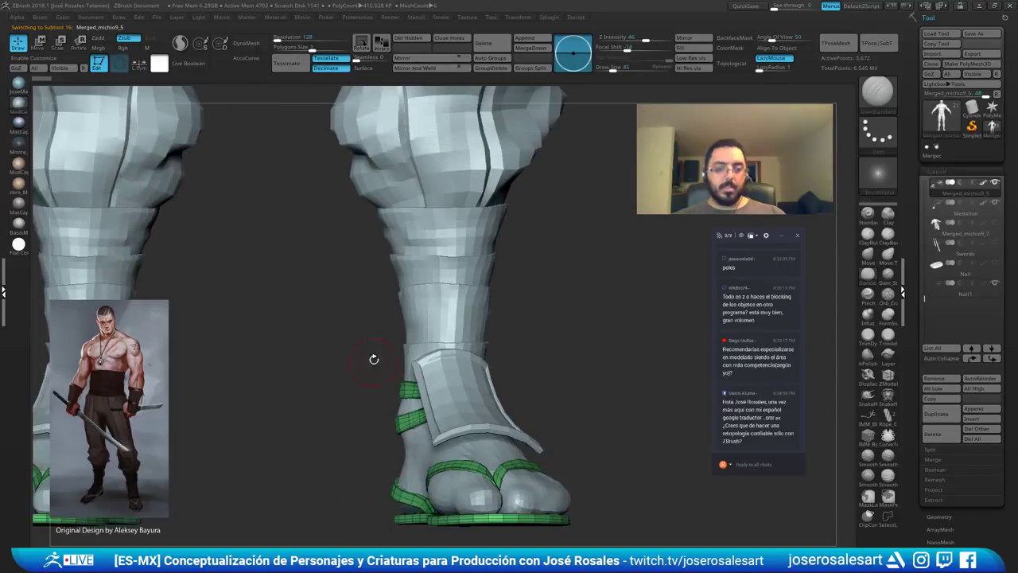
{"action": "left_click", "coordinate": [423, 326], "text": "alt"}
{"action": "right_click_drag", "start_coordinate": [422, 326], "coordinate": [445, 398], "text": "alt"}
{"action": "right_click_drag", "start_coordinate": [428, 257], "coordinate": [405, 395], "text": "alt"}
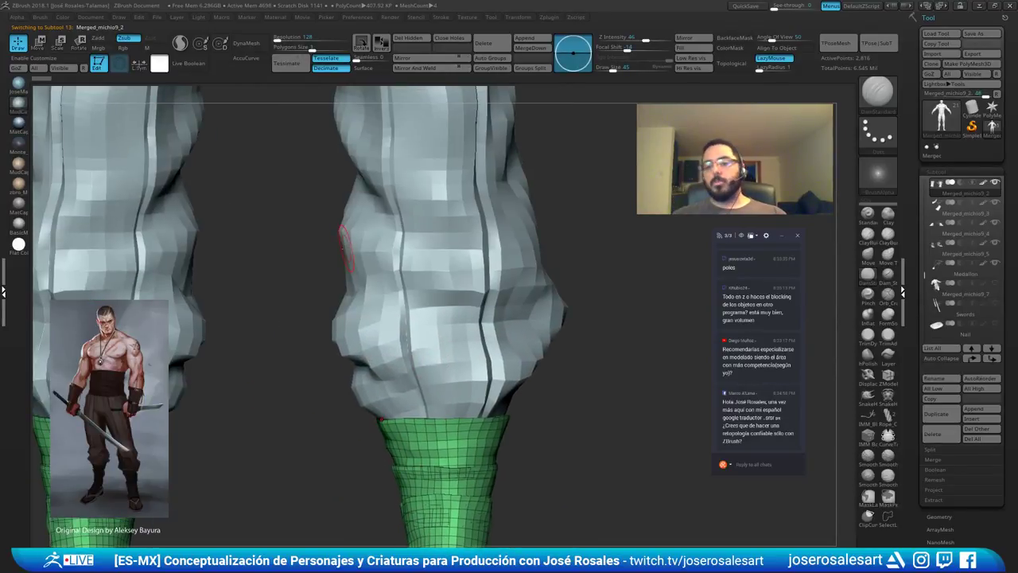
Select the Michio_07 body, hide its wireframe and polygroups, and frame the face from the front.
{"action": "right_click_drag", "start_coordinate": [362, 208], "coordinate": [504, 398]}
{"action": "right_click_drag", "start_coordinate": [473, 112], "coordinate": [464, 284], "text": "alt"}
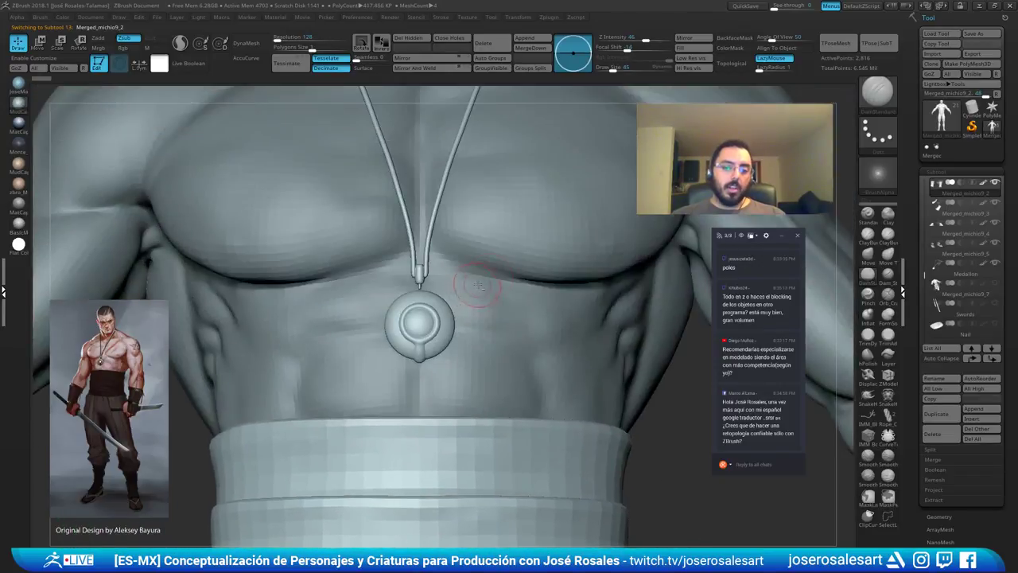
{"action": "left_click", "coordinate": [533, 231], "text": "alt"}
{"action": "right_click_drag", "start_coordinate": [532, 231], "coordinate": [513, 210], "text": "ctrl"}
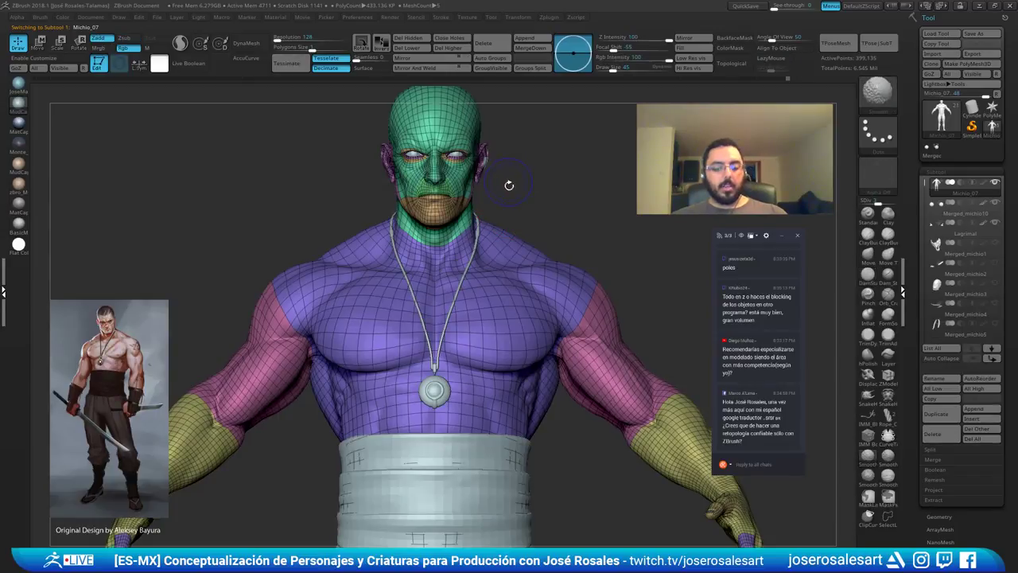
{"action": "key", "text": "shift+f"}
{"action": "right_click_drag", "start_coordinate": [442, 270], "coordinate": [447, 318], "text": "ctrl"}
{"action": "right_click_drag", "start_coordinate": [447, 319], "coordinate": [473, 463], "text": "alt"}
{"action": "right_click_drag", "start_coordinate": [497, 239], "coordinate": [489, 350], "text": "ctrl"}
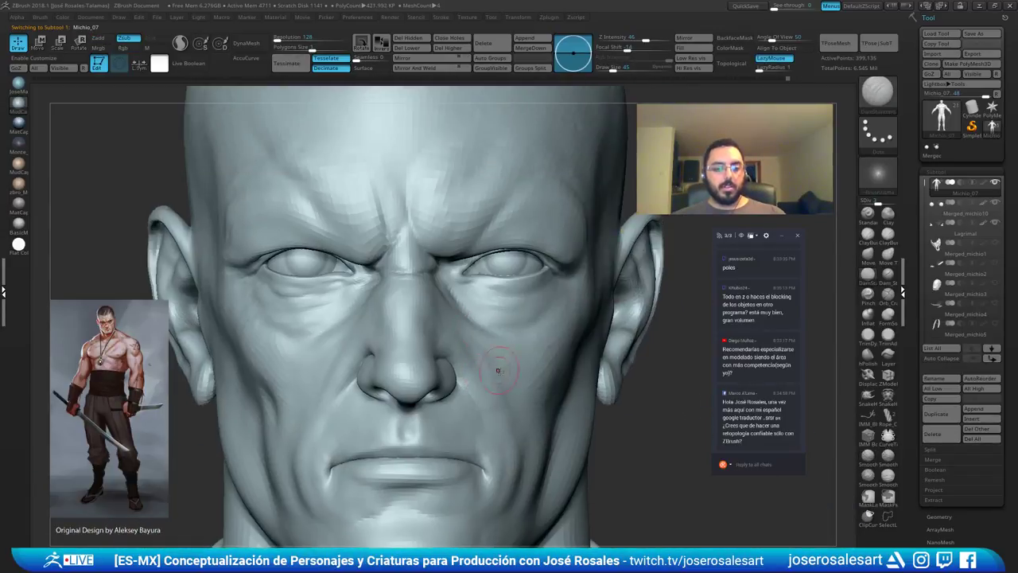
Reduce the Dam Standard draw size to 26 and carve a fine crease beneath the character's left lower eyelid.
{"action": "key", "text": "s"}
{"action": "left_click_drag", "start_coordinate": [529, 314], "coordinate": [525, 314]}
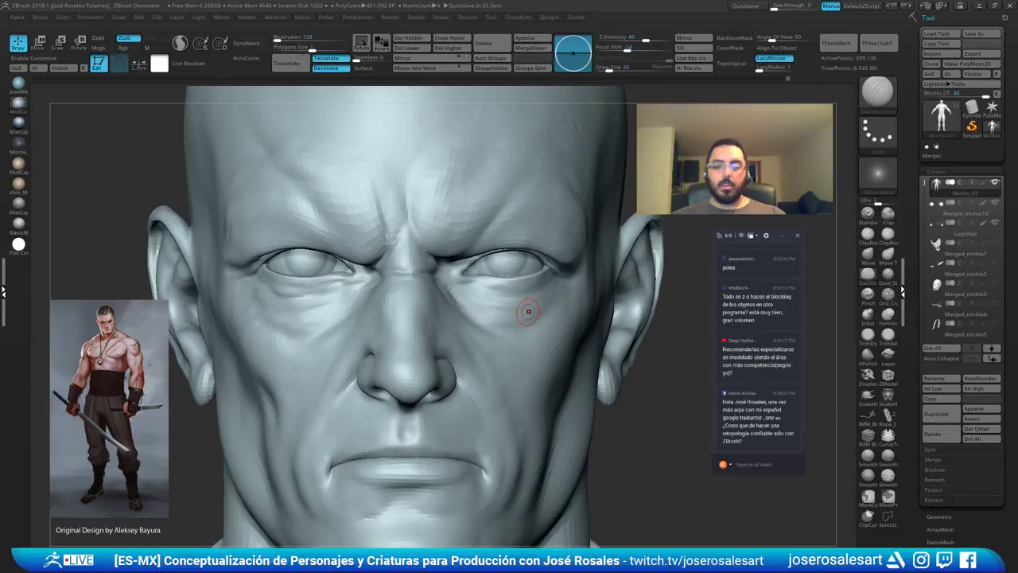
{"action": "mouse_move", "coordinate": [504, 235]}
{"action": "right_mouse_down", "text": "ctrl"}
{"action": "mouse_move", "coordinate": [521, 328]}
{"action": "mouse_move", "coordinate": [538, 332]}
{"action": "right_mouse_up", "text": "ctrl"}
{"action": "left_click_drag", "start_coordinate": [538, 331], "coordinate": [567, 342]}
Switch to Clay Buildup and work volume into the eye bag below the left eye, checking it from several angles.
{"action": "key", "text": "b"}
{"action": "key", "text": "c"}
{"action": "key", "text": "b"}
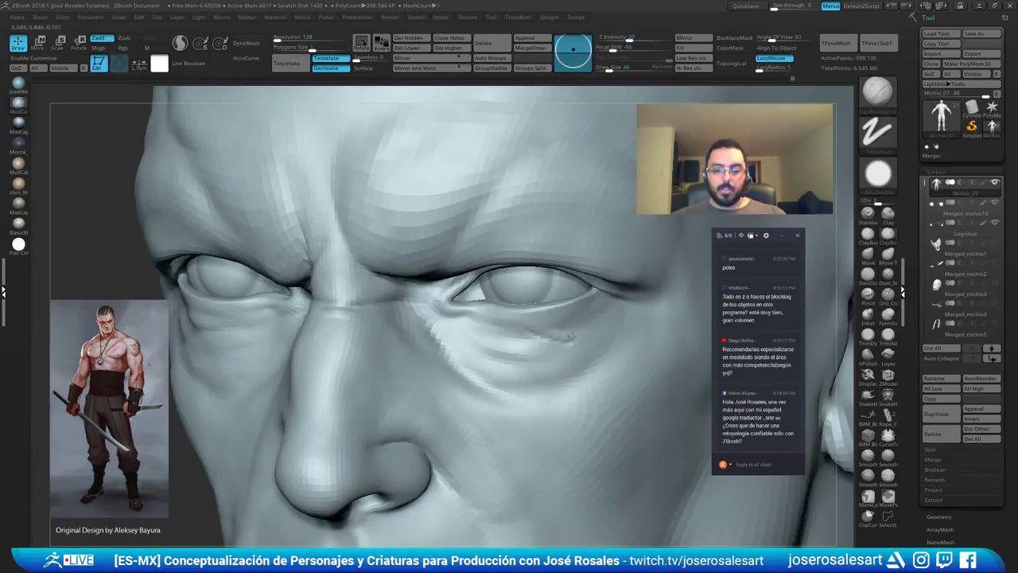
{"action": "right_click_drag", "start_coordinate": [561, 319], "coordinate": [518, 308]}
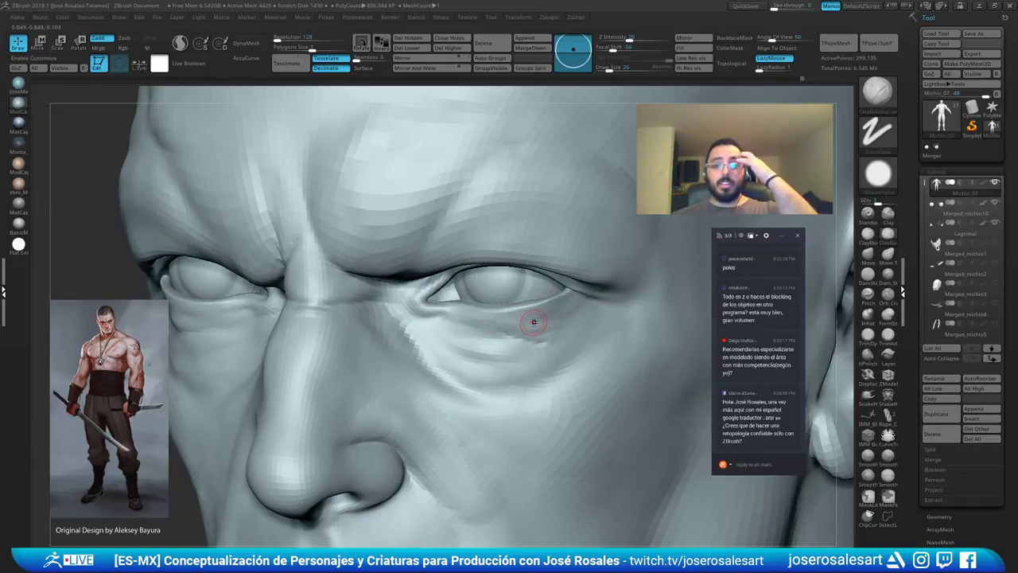
{"action": "mouse_move", "coordinate": [532, 333]}
{"action": "right_mouse_down"}
{"action": "mouse_move", "coordinate": [557, 313]}
{"action": "mouse_move", "coordinate": [538, 339]}
{"action": "mouse_move", "coordinate": [521, 331]}
{"action": "mouse_move", "coordinate": [568, 331]}
{"action": "mouse_move", "coordinate": [557, 320]}
{"action": "mouse_move", "coordinate": [540, 334]}
{"action": "mouse_move", "coordinate": [574, 338]}
{"action": "mouse_move", "coordinate": [466, 334]}
{"action": "mouse_move", "coordinate": [541, 301]}
{"action": "right_mouse_up"}
Enlarge the brush and switch back to Dam Standard to define the fold under the outer corner of the left eye.
{"action": "key", "text": "bracketright"}
{"action": "key", "text": "b"}
{"action": "key", "text": "d"}
{"action": "key", "text": "s"}
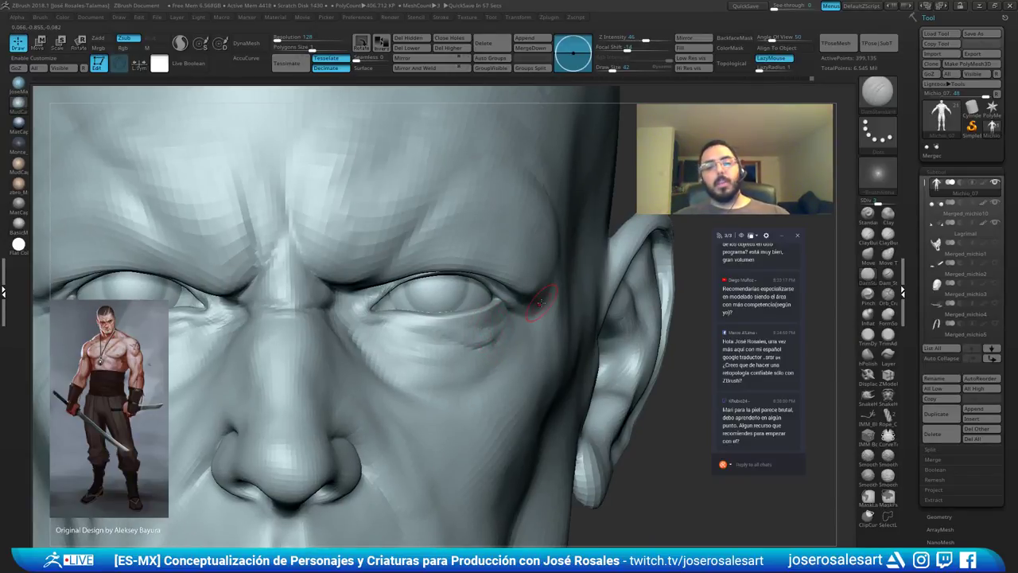
{"action": "mouse_move", "coordinate": [540, 300]}
{"action": "right_mouse_down"}
{"action": "mouse_move", "coordinate": [466, 319]}
{"action": "mouse_move", "coordinate": [518, 334]}
{"action": "mouse_move", "coordinate": [482, 332]}
{"action": "mouse_move", "coordinate": [471, 313]}
{"action": "mouse_move", "coordinate": [485, 337]}
{"action": "mouse_move", "coordinate": [371, 332]}
{"action": "mouse_move", "coordinate": [383, 308]}
{"action": "right_mouse_up"}
Alternate Clay Buildup and Dam Standard to shape the folds beneath the inner corner of the left eye.
{"action": "key", "text": "b"}
{"action": "key", "text": "c"}
{"action": "key", "text": "b"}
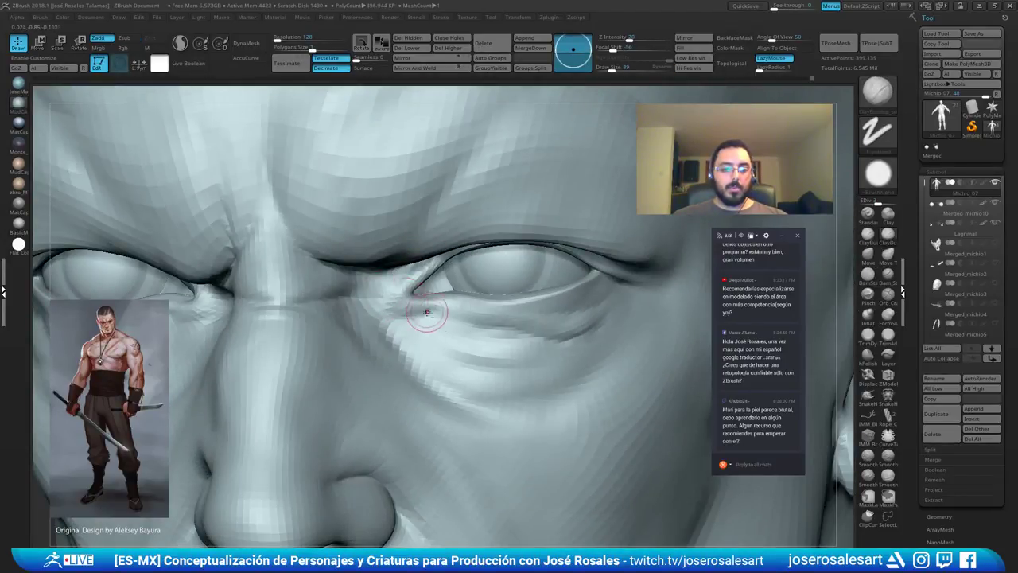
{"action": "key", "text": "b"}
{"action": "key", "text": "d"}
{"action": "key", "text": "s"}
{"action": "mouse_move", "coordinate": [383, 309]}
{"action": "right_mouse_down"}
{"action": "mouse_move", "coordinate": [430, 313]}
{"action": "mouse_move", "coordinate": [409, 318]}
{"action": "right_mouse_up"}
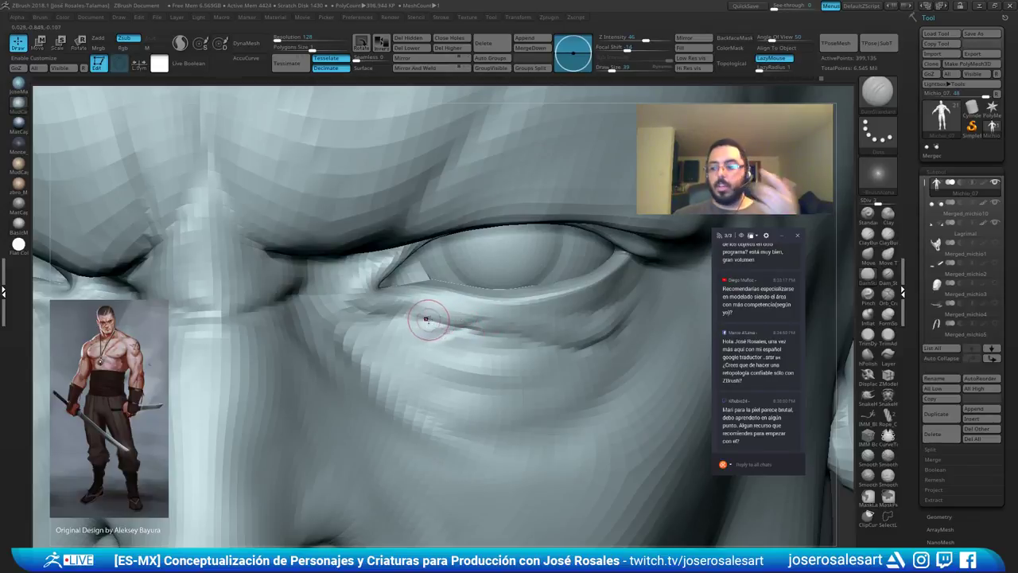
Return to Clay Buildup and add a stroke of volume across the fold under the left lower eyelid.
{"action": "key", "text": "b"}
{"action": "key", "text": "c"}
{"action": "key", "text": "b"}
{"action": "left_click_drag", "start_coordinate": [440, 345], "coordinate": [473, 315]}
{"action": "mouse_move", "coordinate": [425, 319]}
{"action": "right_mouse_down"}
{"action": "mouse_move", "coordinate": [430, 334]}
{"action": "mouse_move", "coordinate": [459, 334]}
{"action": "mouse_move", "coordinate": [476, 302]}
{"action": "right_mouse_up"}
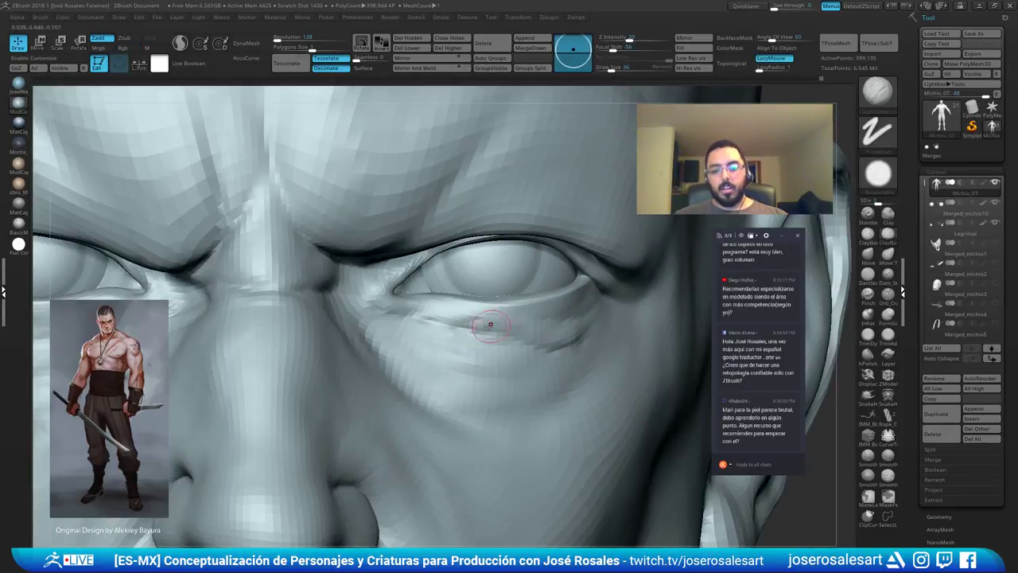
Switch to the Standard brush, refine the wrinkles beneath the left eye and smooth their transitions from several angles.
{"action": "key", "text": "b"}
{"action": "key", "text": "s"}
{"action": "key", "text": "t"}
{"action": "right_click_drag", "start_coordinate": [545, 309], "coordinate": [503, 320]}
{"action": "left_click_drag", "start_coordinate": [498, 317], "coordinate": [455, 325]}
{"action": "right_click_drag", "start_coordinate": [455, 325], "coordinate": [489, 330]}
{"action": "left_click_drag", "start_coordinate": [488, 329], "coordinate": [494, 318], "text": "shift"}
{"action": "right_click_drag", "start_coordinate": [495, 318], "coordinate": [478, 326]}
{"action": "left_click_drag", "start_coordinate": [478, 327], "coordinate": [484, 323], "text": "shift"}
{"action": "right_click_drag", "start_coordinate": [484, 324], "coordinate": [504, 319]}
{"action": "left_click_drag", "start_coordinate": [504, 319], "coordinate": [494, 325], "text": "shift"}
{"action": "right_click_drag", "start_coordinate": [457, 341], "coordinate": [495, 335]}
Switch to Clay Buildup and work on the area between the left eye's inner corner and the nose, viewing the full face.
{"action": "right_click_drag", "start_coordinate": [386, 335], "coordinate": [469, 257]}
{"action": "mouse_move", "coordinate": [374, 297]}
{"action": "right_mouse_down"}
{"action": "mouse_move", "coordinate": [421, 266]}
{"action": "mouse_move", "coordinate": [378, 298]}
{"action": "mouse_move", "coordinate": [268, 241]}
{"action": "mouse_move", "coordinate": [313, 289]}
{"action": "mouse_move", "coordinate": [319, 330]}
{"action": "mouse_move", "coordinate": [298, 374]}
{"action": "right_mouse_up"}
{"action": "key", "text": "b"}
{"action": "key", "text": "c"}
{"action": "key", "text": "b"}
{"action": "mouse_move", "coordinate": [334, 286]}
{"action": "right_mouse_down"}
{"action": "mouse_move", "coordinate": [359, 280]}
{"action": "mouse_move", "coordinate": [414, 306]}
{"action": "mouse_move", "coordinate": [486, 313]}
{"action": "mouse_move", "coordinate": [444, 275]}
{"action": "mouse_move", "coordinate": [414, 270]}
{"action": "right_mouse_up"}
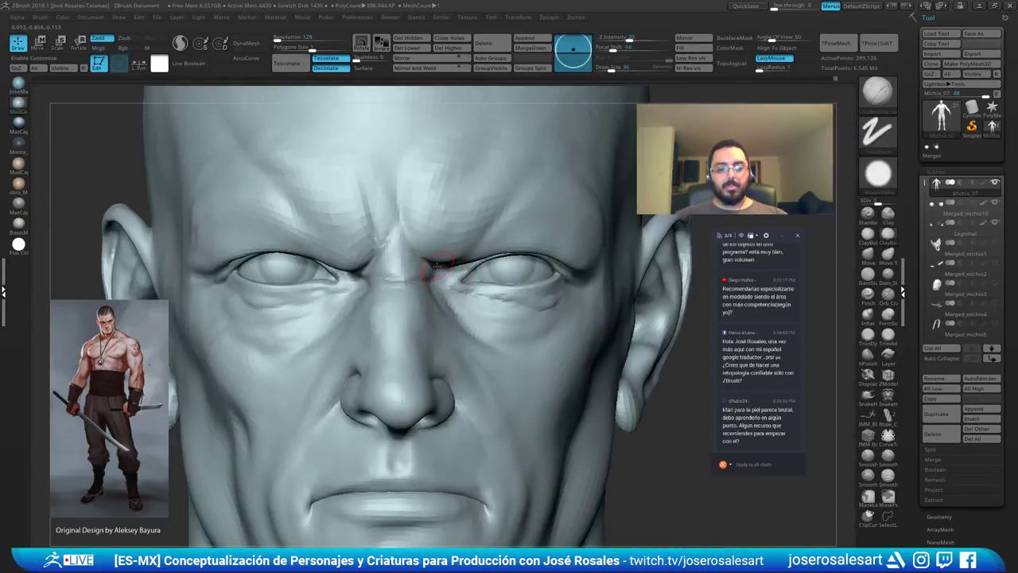
Switch to Dam Standard and carve a crease from the left eye's inner corner across the eye bag.
{"action": "key", "text": "b"}
{"action": "key", "text": "d"}
{"action": "key", "text": "s"}
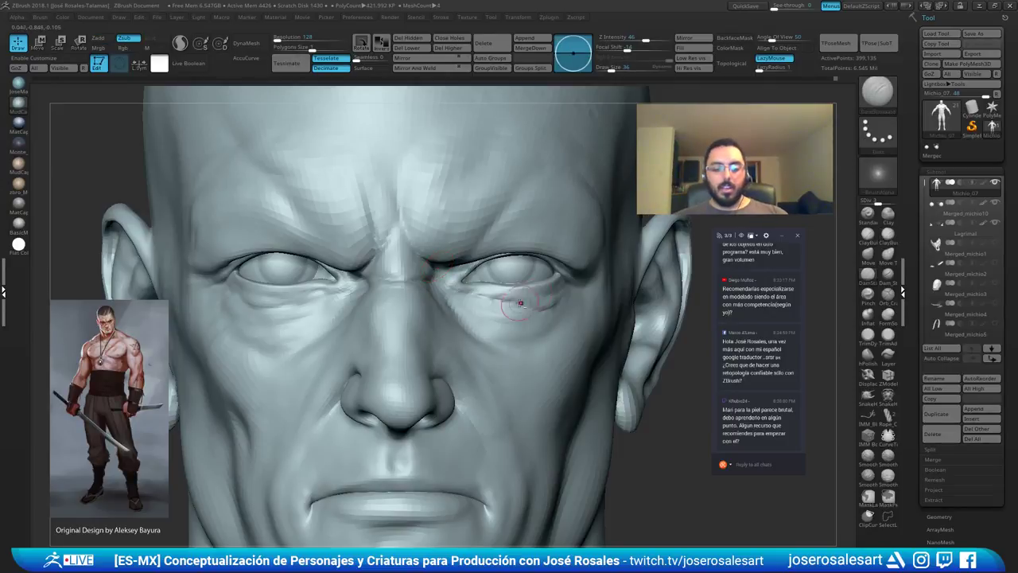
{"action": "right_click_drag", "start_coordinate": [518, 302], "coordinate": [513, 357], "text": "ctrl"}
{"action": "right_click_drag", "start_coordinate": [443, 331], "coordinate": [426, 298]}
{"action": "mouse_move", "coordinate": [432, 303]}
{"action": "left_mouse_down"}
{"action": "mouse_move", "coordinate": [482, 337]}
{"action": "mouse_move", "coordinate": [529, 338]}
{"action": "left_mouse_up"}
{"action": "mouse_move", "coordinate": [529, 338]}
{"action": "right_mouse_down"}
{"action": "mouse_move", "coordinate": [493, 346]}
{"action": "mouse_move", "coordinate": [509, 348]}
{"action": "right_mouse_up"}
{"action": "right_click_drag", "start_coordinate": [569, 337], "coordinate": [509, 335], "text": "ctrl"}
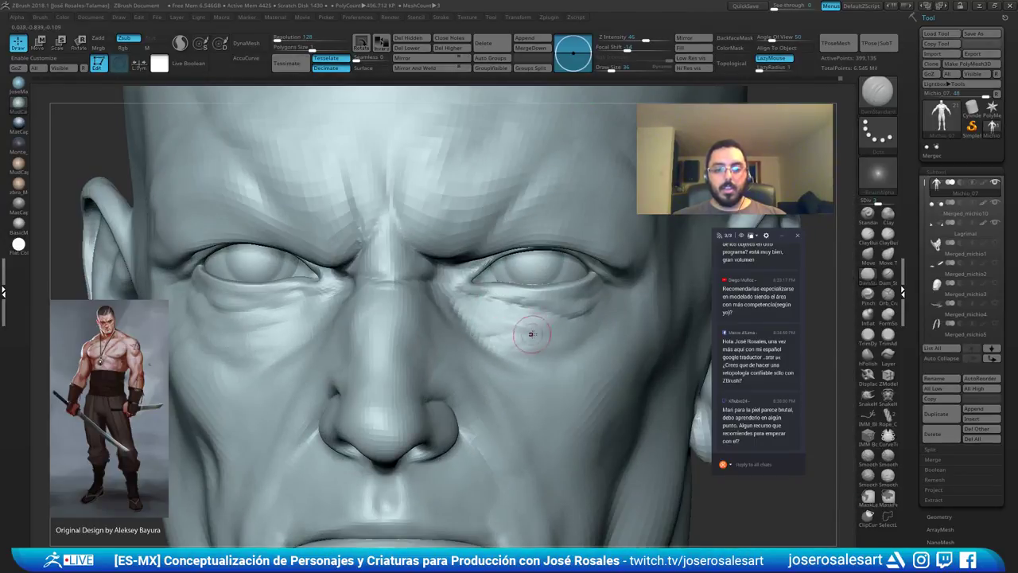
{"action": "right_click_drag", "start_coordinate": [494, 339], "coordinate": [491, 335]}
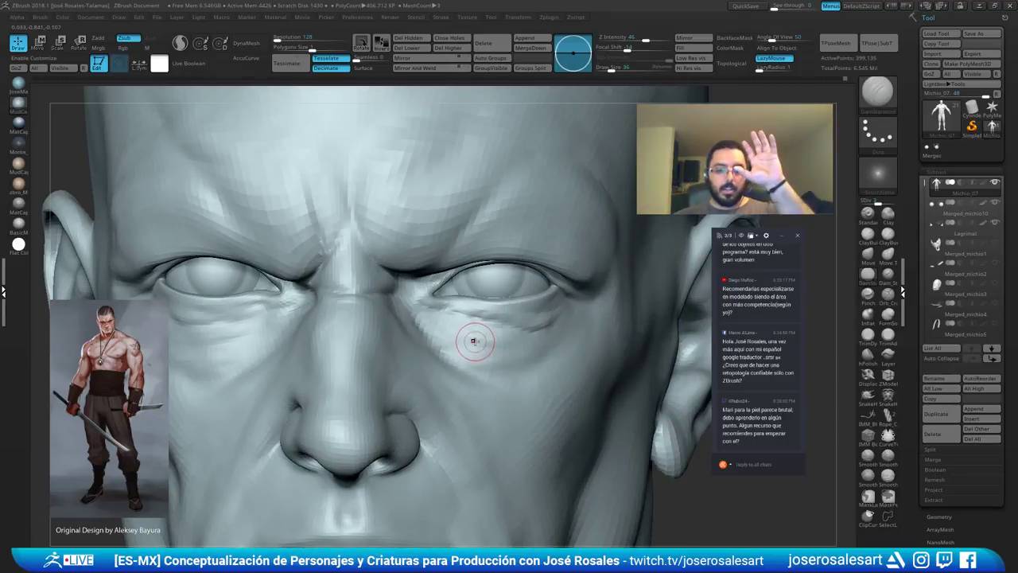
Switch to Clay Buildup and build up the eye bag's inner part beside the nose.
{"action": "key", "text": "2"}
{"action": "mouse_move", "coordinate": [466, 330]}
{"action": "right_mouse_down"}
{"action": "mouse_move", "coordinate": [509, 334]}
{"action": "mouse_move", "coordinate": [454, 328]}
{"action": "right_mouse_up"}
{"action": "left_click_drag", "start_coordinate": [455, 328], "coordinate": [481, 351]}
{"action": "right_click_drag", "start_coordinate": [481, 351], "coordinate": [425, 332]}
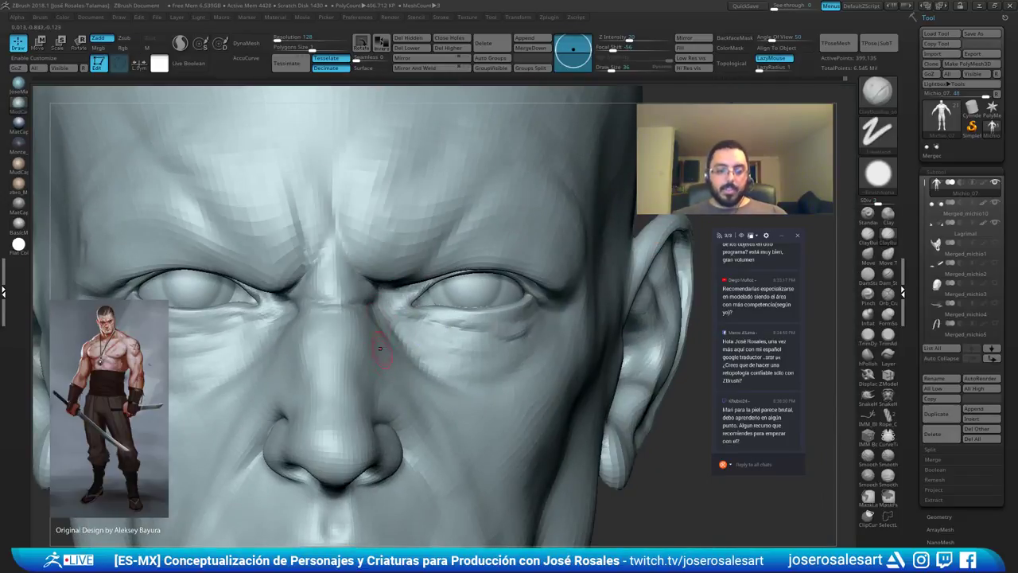
Switch to the Standard brush and check the under-eye folds on both sides of the nose from three-quarter and front views.
{"action": "key", "text": "b"}
{"action": "key", "text": "s"}
{"action": "key", "text": "t"}
{"action": "right_click_drag", "start_coordinate": [314, 338], "coordinate": [367, 335]}
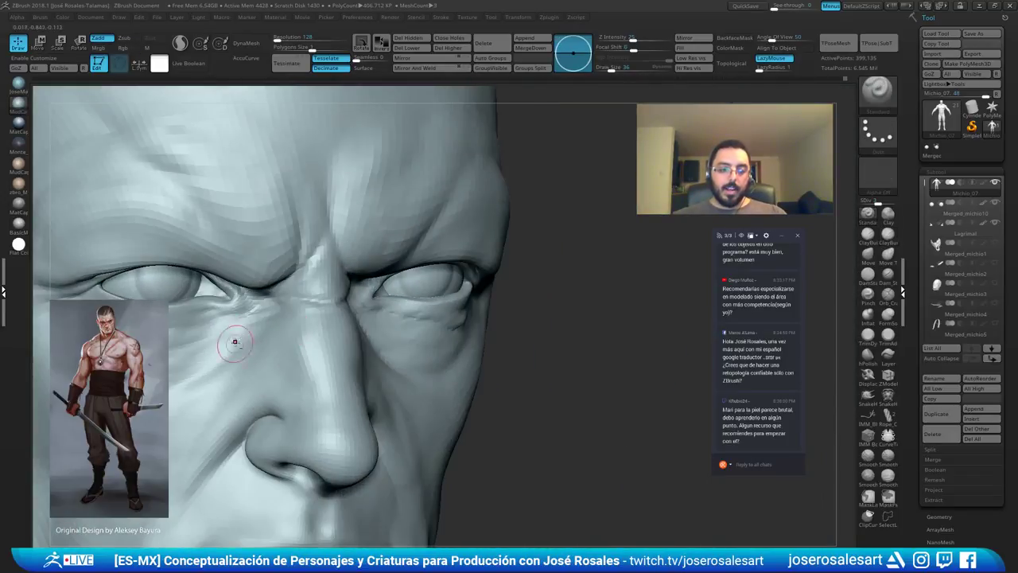
{"action": "right_click_drag", "start_coordinate": [209, 353], "coordinate": [414, 307]}
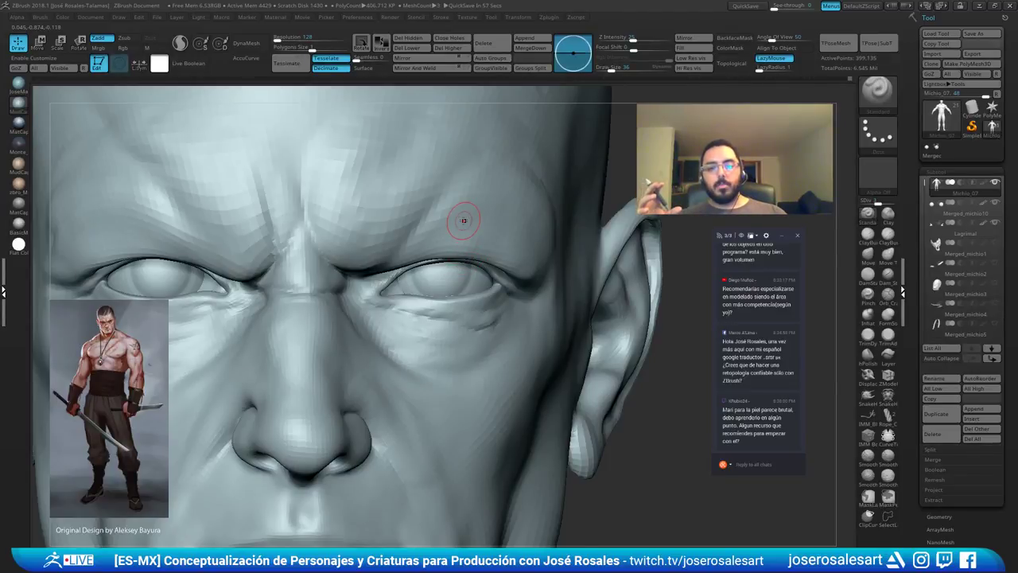
{"action": "mouse_move", "coordinate": [304, 297]}
{"action": "right_mouse_down", "text": "alt"}
{"action": "mouse_move", "coordinate": [322, 327]}
{"action": "mouse_move", "coordinate": [395, 314]}
{"action": "mouse_move", "coordinate": [303, 322]}
{"action": "mouse_move", "coordinate": [338, 296]}
{"action": "mouse_move", "coordinate": [354, 262]}
{"action": "right_mouse_up", "text": "alt"}
Adjust the Dam Standard draw size for the inner brow crease and switch to the Move brush to shape the nose bridge.
{"action": "left_click", "coordinate": [868, 275]}
{"action": "key", "text": "s"}
{"action": "left_click", "coordinate": [364, 280]}
{"action": "key", "text": "b"}
{"action": "key", "text": "m"}
{"action": "key", "text": "v"}
{"action": "right_click_drag", "start_coordinate": [343, 313], "coordinate": [373, 322]}
Switch to Clay Buildup with a draw size of 45 and work on the nose bridge between the eyes.
{"action": "key", "text": "b"}
{"action": "key", "text": "c"}
{"action": "key", "text": "b"}
{"action": "key", "text": "s"}
{"action": "left_click_drag", "start_coordinate": [391, 309], "coordinate": [388, 310]}
{"action": "mouse_move", "coordinate": [385, 309]}
{"action": "right_mouse_down"}
{"action": "mouse_move", "coordinate": [370, 302]}
{"action": "mouse_move", "coordinate": [420, 309]}
{"action": "right_mouse_up"}
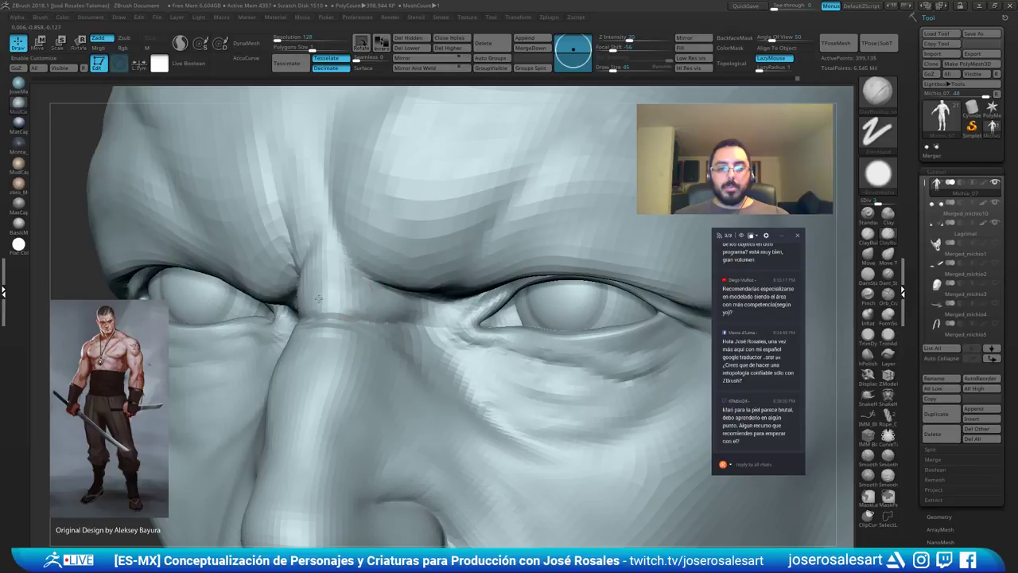
Build up the form between the brows at the top of the nose bridge with the ClayBuildup brush.
{"action": "mouse_move", "coordinate": [318, 299]}
{"action": "right_mouse_down"}
{"action": "mouse_move", "coordinate": [382, 300]}
{"action": "mouse_move", "coordinate": [409, 237]}
{"action": "right_mouse_up"}
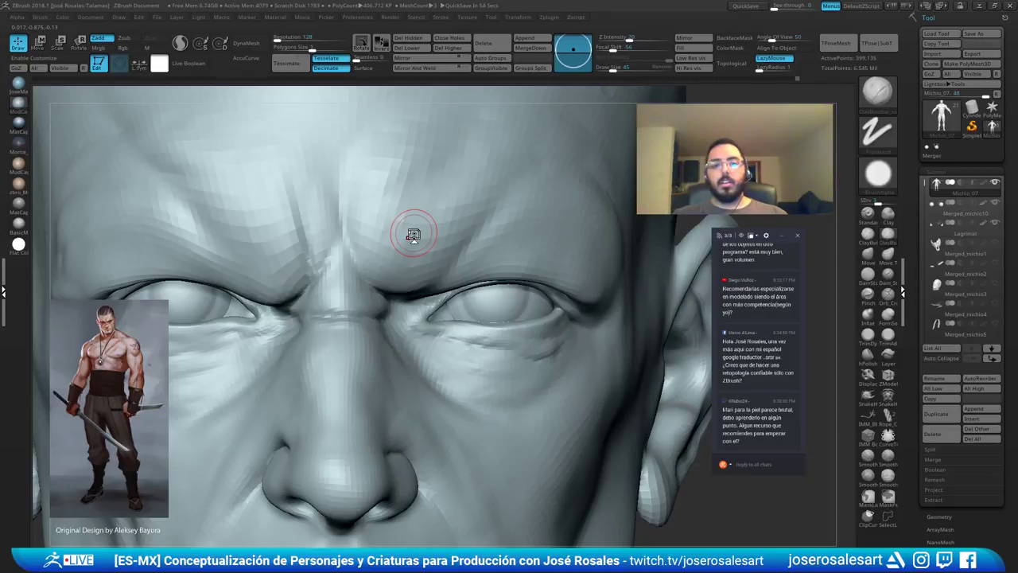
{"action": "right_click_drag", "start_coordinate": [334, 262], "coordinate": [343, 270], "text": "alt"}
{"action": "mouse_move", "coordinate": [345, 269]}
{"action": "left_mouse_down"}
{"action": "mouse_move", "coordinate": [352, 328]}
{"action": "mouse_move", "coordinate": [370, 323]}
{"action": "left_mouse_up"}
Carve the vertical frown crease between the brows with the DamStandard brush and repeat the stroke.
{"action": "key", "text": "b"}
{"action": "key", "text": "d"}
{"action": "key", "text": "s"}
{"action": "key", "text": "s"}
{"action": "mouse_move", "coordinate": [356, 301]}
{"action": "right_mouse_down"}
{"action": "mouse_move", "coordinate": [374, 240]}
{"action": "mouse_move", "coordinate": [380, 295]}
{"action": "right_mouse_up"}
{"action": "left_click_drag", "start_coordinate": [357, 228], "coordinate": [363, 278]}
{"action": "mouse_move", "coordinate": [362, 280]}
{"action": "right_mouse_down"}
{"action": "mouse_move", "coordinate": [370, 270]}
{"action": "mouse_move", "coordinate": [336, 273]}
{"action": "mouse_move", "coordinate": [386, 304]}
{"action": "right_mouse_up"}
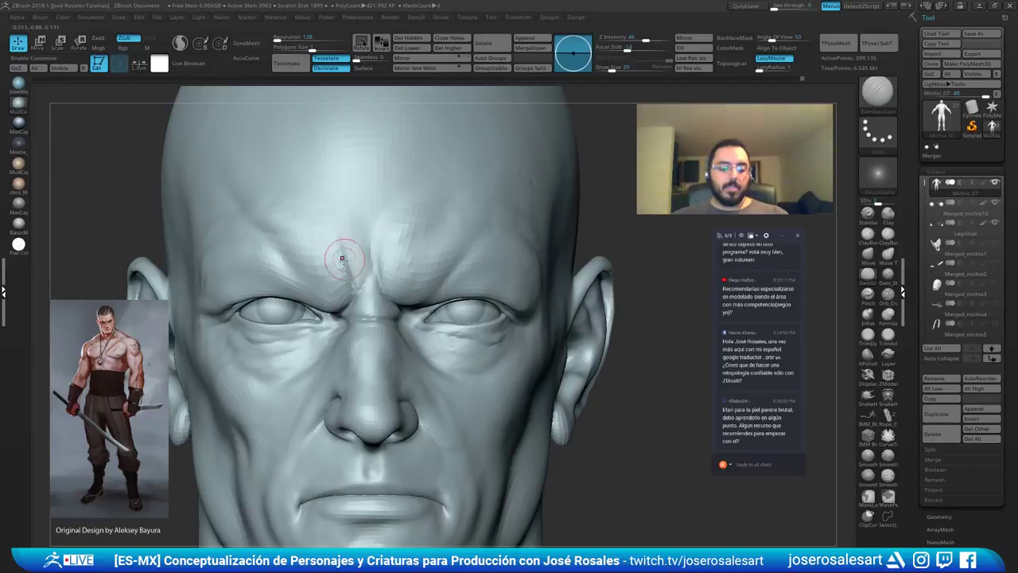
{"action": "key", "text": "1"}
Smooth the frown crease and the inner brow area around the nose bridge.
{"action": "right_click_drag", "start_coordinate": [365, 301], "coordinate": [380, 269], "text": "ctrl"}
{"action": "mouse_move", "coordinate": [383, 272]}
{"action": "left_mouse_down", "text": "shift"}
{"action": "mouse_move", "coordinate": [385, 296]}
{"action": "mouse_move", "coordinate": [399, 309]}
{"action": "left_mouse_up", "text": "shift"}
{"action": "right_click_drag", "start_coordinate": [421, 254], "coordinate": [390, 252]}
{"action": "right_click_drag", "start_coordinate": [390, 253], "coordinate": [397, 227], "text": "ctrl"}
{"action": "mouse_move", "coordinate": [422, 311]}
{"action": "left_mouse_down", "text": "shift"}
{"action": "mouse_move", "coordinate": [469, 323]}
{"action": "mouse_move", "coordinate": [438, 321]}
{"action": "left_mouse_up", "text": "shift"}
{"action": "mouse_move", "coordinate": [438, 321]}
{"action": "right_mouse_down", "text": "ctrl"}
{"action": "mouse_move", "coordinate": [414, 302]}
{"action": "mouse_move", "coordinate": [493, 309]}
{"action": "right_mouse_up", "text": "ctrl"}
Sharpen the creases at the nose root and the inner brows with the DamStandard brush.
{"action": "key", "text": "b"}
{"action": "key", "text": "d"}
{"action": "key", "text": "s"}
{"action": "mouse_move", "coordinate": [367, 293]}
{"action": "right_mouse_down"}
{"action": "mouse_move", "coordinate": [454, 301]}
{"action": "mouse_move", "coordinate": [433, 334]}
{"action": "right_mouse_up"}
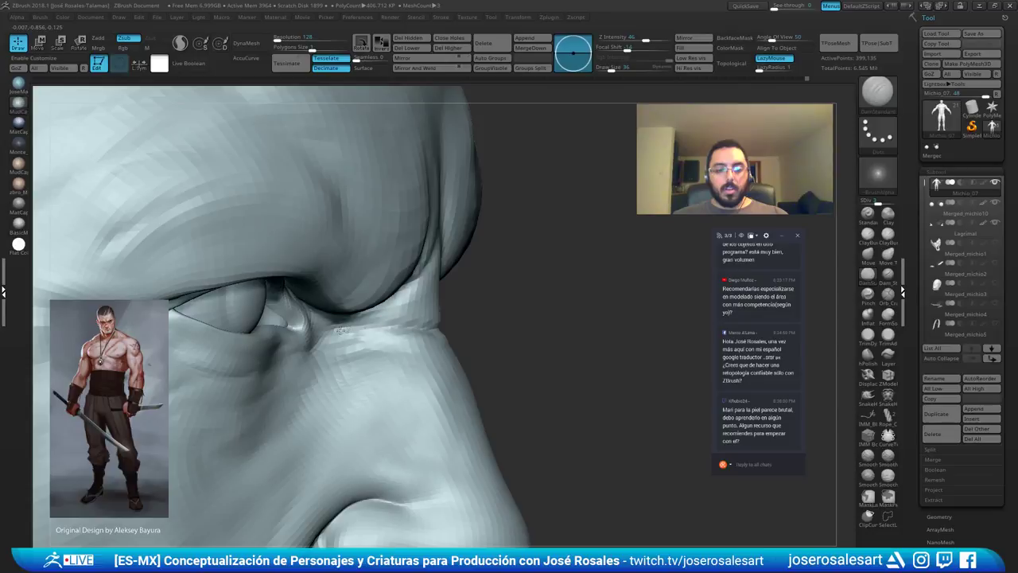
{"action": "mouse_move", "coordinate": [306, 341]}
{"action": "right_mouse_down"}
{"action": "mouse_move", "coordinate": [432, 321]}
{"action": "mouse_move", "coordinate": [423, 303]}
{"action": "mouse_move", "coordinate": [441, 306]}
{"action": "right_mouse_up"}
{"action": "left_click_drag", "start_coordinate": [485, 274], "coordinate": [466, 284]}
{"action": "left_click_drag", "start_coordinate": [398, 282], "coordinate": [384, 251]}
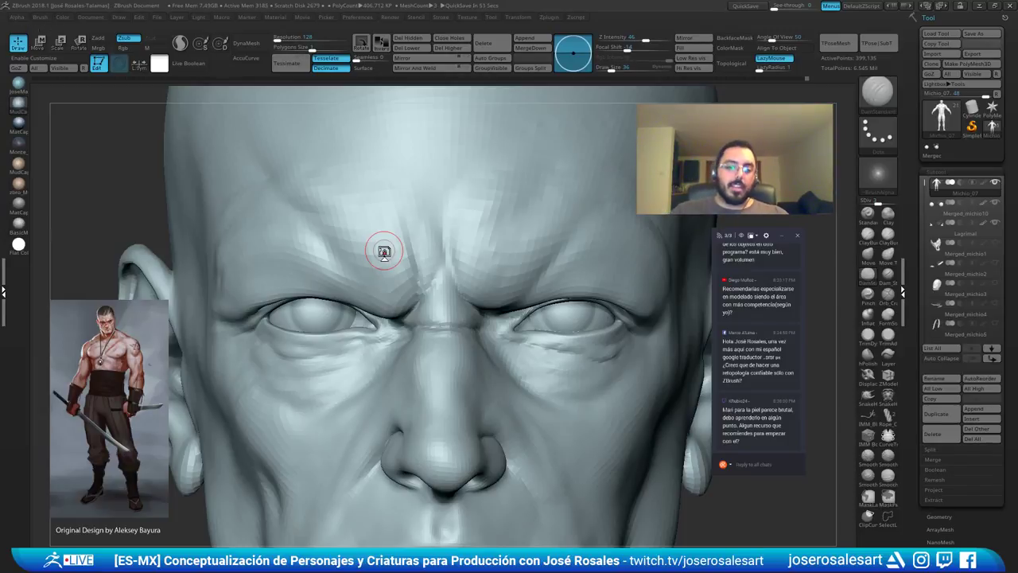
Add volume under the inner brow near the eye's inner corner with ClayBuildup and smooth it.
{"action": "mouse_move", "coordinate": [474, 257]}
{"action": "right_mouse_down", "text": "alt"}
{"action": "mouse_move", "coordinate": [387, 254]}
{"action": "mouse_move", "coordinate": [414, 330]}
{"action": "mouse_move", "coordinate": [455, 280]}
{"action": "mouse_move", "coordinate": [496, 294]}
{"action": "mouse_move", "coordinate": [425, 308]}
{"action": "mouse_move", "coordinate": [445, 304]}
{"action": "right_mouse_up", "text": "alt"}
{"action": "key", "text": "b"}
{"action": "key", "text": "c"}
{"action": "key", "text": "b"}
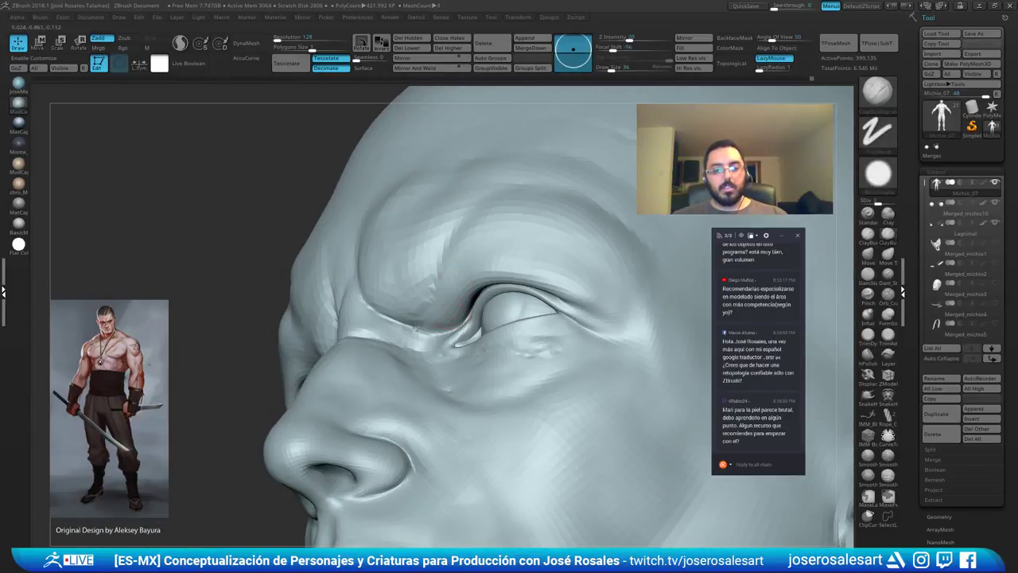
{"action": "left_click_drag", "start_coordinate": [447, 321], "coordinate": [406, 320]}
{"action": "mouse_move", "coordinate": [406, 320]}
{"action": "right_mouse_down", "text": "ctrl"}
{"action": "mouse_move", "coordinate": [402, 307]}
{"action": "mouse_move", "coordinate": [424, 309]}
{"action": "right_mouse_up", "text": "ctrl"}
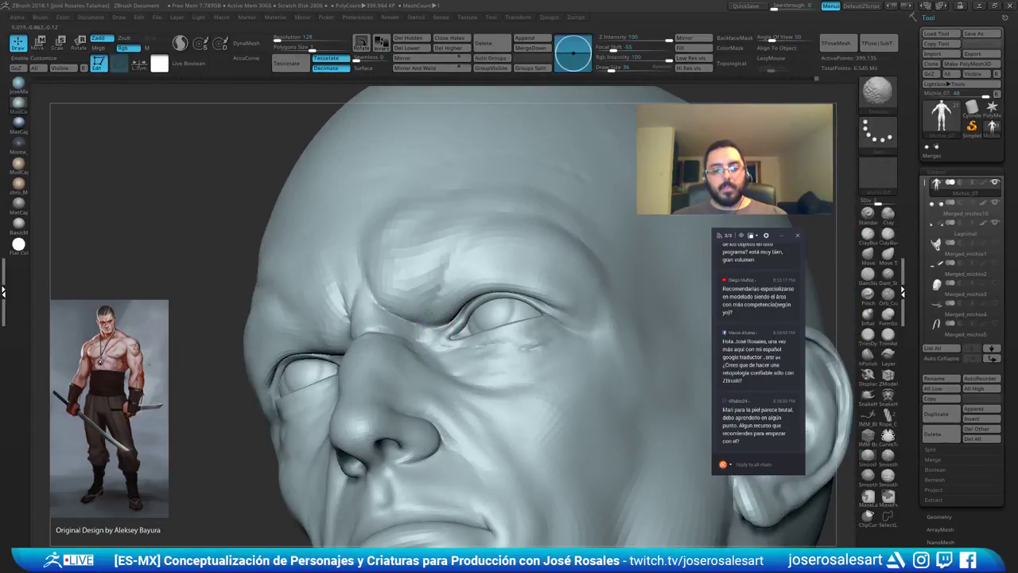
{"action": "left_click_drag", "start_coordinate": [422, 310], "coordinate": [439, 306], "text": "shift"}
{"action": "right_click", "coordinate": [437, 318]}
Carve the folds at the inner eye corner, under the brow and between the brows with DamStandard.
{"action": "key", "text": "b"}
{"action": "key", "text": "d"}
{"action": "key", "text": "s"}
{"action": "right_click_drag", "start_coordinate": [446, 312], "coordinate": [450, 348], "text": "ctrl"}
{"action": "left_click_drag", "start_coordinate": [442, 343], "coordinate": [492, 346]}
{"action": "right_click_drag", "start_coordinate": [461, 339], "coordinate": [438, 318], "text": "ctrl"}
{"action": "right_click_drag", "start_coordinate": [437, 318], "coordinate": [460, 320]}
{"action": "left_click_drag", "start_coordinate": [461, 313], "coordinate": [504, 299]}
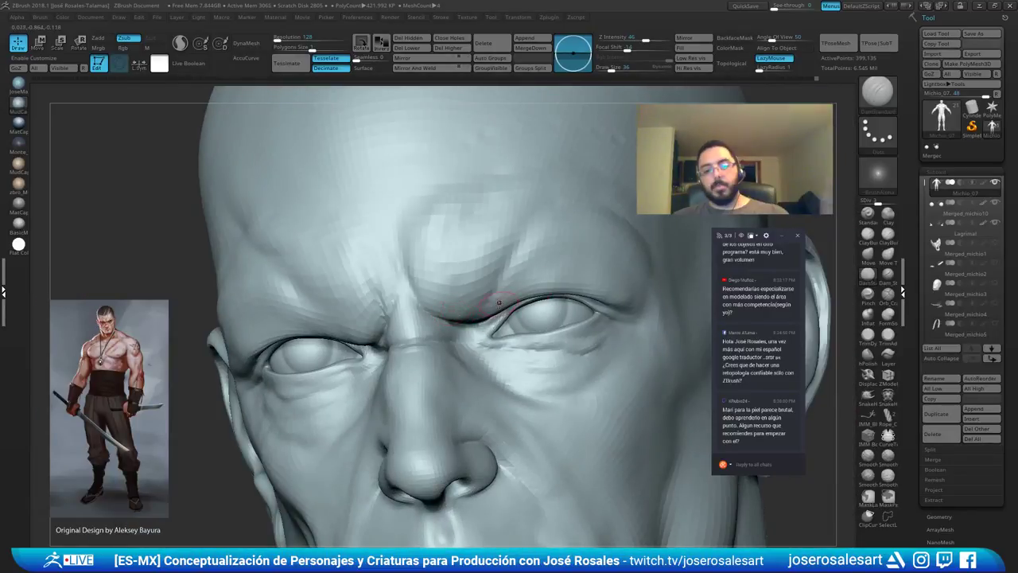
{"action": "right_click_drag", "start_coordinate": [504, 302], "coordinate": [535, 299]}
{"action": "mouse_move", "coordinate": [391, 291]}
{"action": "left_mouse_down"}
{"action": "mouse_move", "coordinate": [374, 226]}
{"action": "mouse_move", "coordinate": [425, 239]}
{"action": "left_mouse_up"}
Raise the body mesh to subdivision level 4 for finer facial detail.
{"action": "key", "text": "d"}
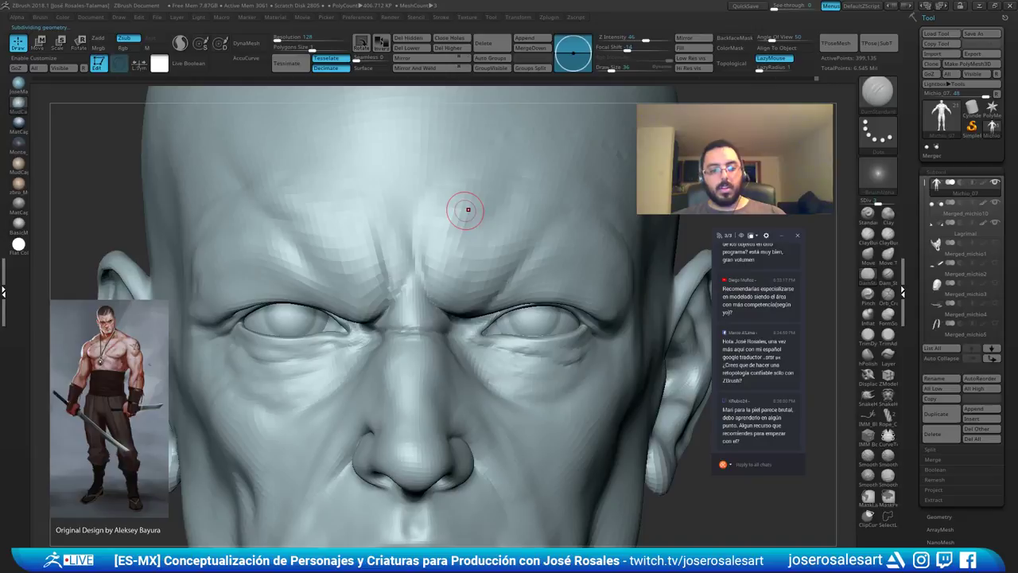
{"action": "right_click_drag", "start_coordinate": [479, 282], "coordinate": [523, 158], "text": "ctrl"}
{"action": "mouse_move", "coordinate": [514, 280]}
{"action": "right_mouse_down", "text": "ctrl"}
{"action": "mouse_move", "coordinate": [516, 328]}
{"action": "mouse_move", "coordinate": [504, 319]}
{"action": "right_mouse_up", "text": "ctrl"}
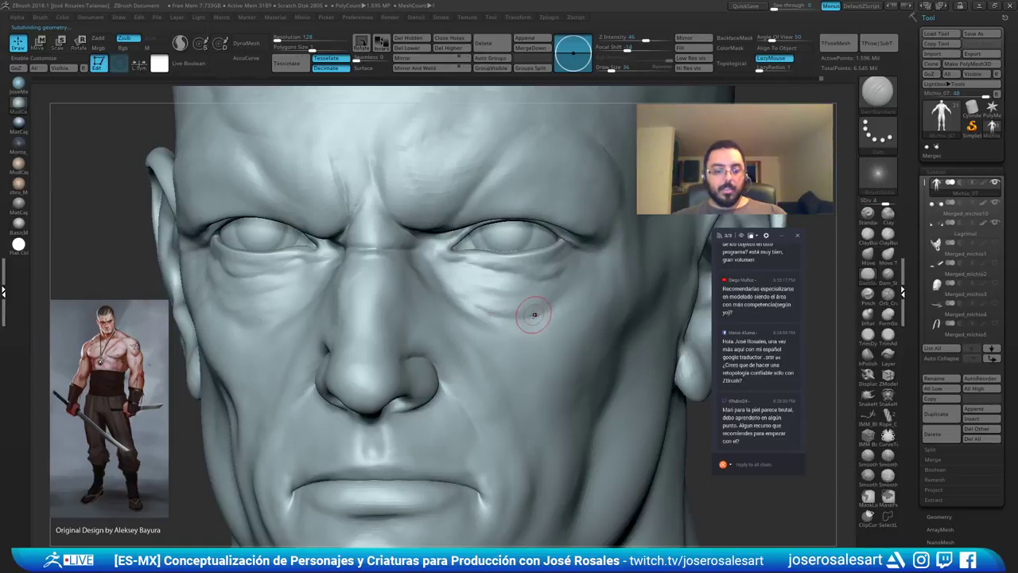
Build up the lower edge of the eye bag with ClayBuildup and smooth the strokes.
{"action": "key", "text": "b"}
{"action": "key", "text": "c"}
{"action": "key", "text": "b"}
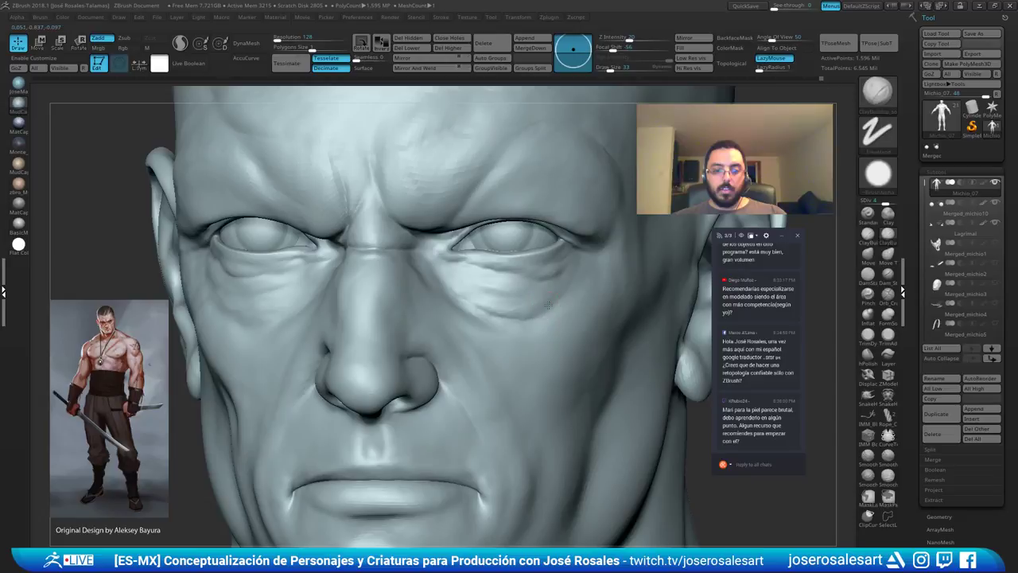
{"action": "right_click_drag", "start_coordinate": [487, 303], "coordinate": [509, 303]}
{"action": "mouse_move", "coordinate": [477, 298]}
{"action": "left_mouse_down"}
{"action": "mouse_move", "coordinate": [527, 317]}
{"action": "mouse_move", "coordinate": [558, 302]}
{"action": "left_mouse_up"}
{"action": "right_click_drag", "start_coordinate": [477, 302], "coordinate": [527, 305]}
{"action": "left_click_drag", "start_coordinate": [527, 304], "coordinate": [453, 292], "text": "shift"}
Define the wrinkles around the eye bags and the side of the nose bridge with DamStandard.
{"action": "mouse_move", "coordinate": [247, 315]}
{"action": "right_mouse_down"}
{"action": "mouse_move", "coordinate": [298, 323]}
{"action": "mouse_move", "coordinate": [252, 327]}
{"action": "mouse_move", "coordinate": [299, 308]}
{"action": "mouse_move", "coordinate": [299, 254]}
{"action": "right_mouse_up"}
{"action": "key", "text": "b"}
{"action": "key", "text": "d"}
{"action": "key", "text": "s"}
{"action": "key", "text": "b"}
{"action": "key", "text": "s"}
{"action": "key", "text": "t"}
{"action": "mouse_move", "coordinate": [393, 275]}
{"action": "right_mouse_down", "text": "ctrl"}
{"action": "mouse_move", "coordinate": [350, 312]}
{"action": "mouse_move", "coordinate": [314, 300]}
{"action": "mouse_move", "coordinate": [331, 273]}
{"action": "right_mouse_up", "text": "ctrl"}
{"action": "key", "text": "b"}
{"action": "key", "text": "d"}
{"action": "key", "text": "s"}
{"action": "mouse_move", "coordinate": [290, 303]}
{"action": "right_mouse_down"}
{"action": "mouse_move", "coordinate": [349, 287]}
{"action": "mouse_move", "coordinate": [293, 295]}
{"action": "mouse_move", "coordinate": [261, 324]}
{"action": "mouse_move", "coordinate": [429, 252]}
{"action": "right_mouse_up"}
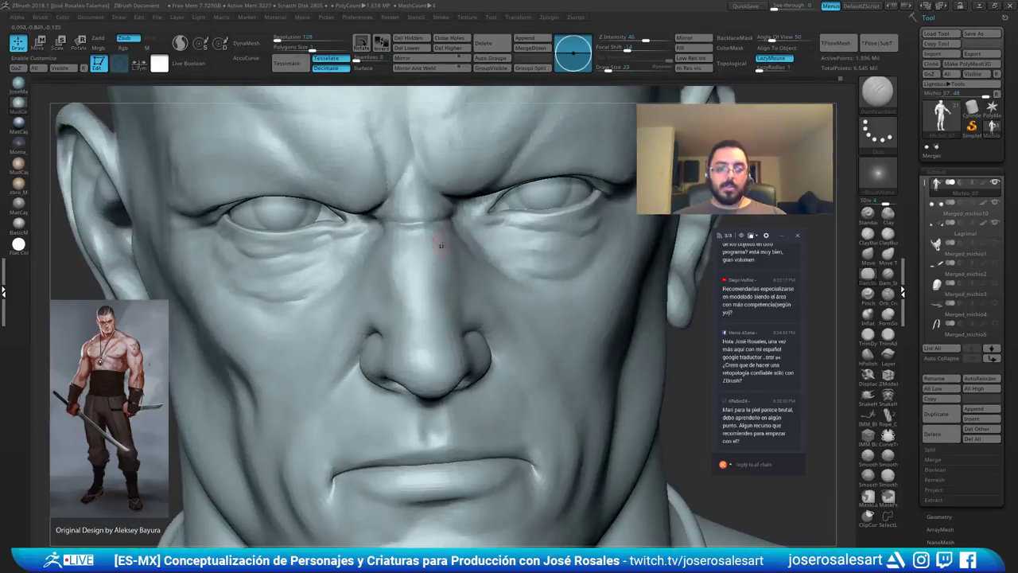
{"action": "mouse_move", "coordinate": [505, 231]}
{"action": "right_mouse_down"}
{"action": "mouse_move", "coordinate": [579, 282]}
{"action": "mouse_move", "coordinate": [474, 289]}
{"action": "mouse_move", "coordinate": [457, 273]}
{"action": "mouse_move", "coordinate": [494, 276]}
{"action": "mouse_move", "coordinate": [432, 270]}
{"action": "mouse_move", "coordinate": [478, 304]}
{"action": "mouse_move", "coordinate": [440, 276]}
{"action": "mouse_move", "coordinate": [469, 278]}
{"action": "mouse_move", "coordinate": [454, 283]}
{"action": "mouse_move", "coordinate": [451, 272]}
{"action": "mouse_move", "coordinate": [459, 252]}
{"action": "right_mouse_up"}
Layer skin folds beneath both eyes with the ClayBuildup brush.
{"action": "key", "text": "b"}
{"action": "key", "text": "c"}
{"action": "key", "text": "b"}
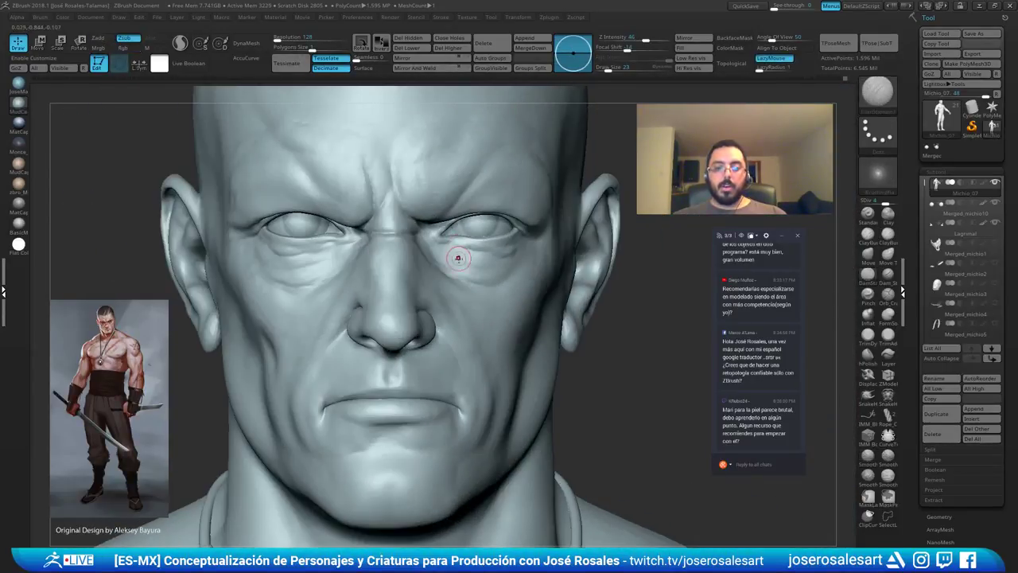
{"action": "key", "text": "2"}
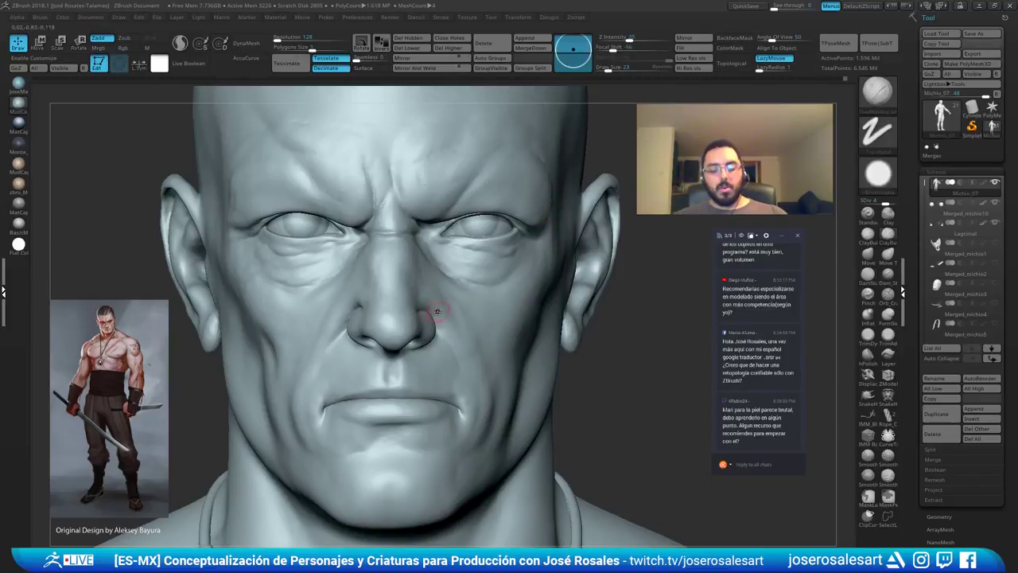
{"action": "mouse_move", "coordinate": [320, 309]}
{"action": "right_mouse_down", "text": "ctrl"}
{"action": "mouse_move", "coordinate": [276, 278]}
{"action": "mouse_move", "coordinate": [307, 272]}
{"action": "right_mouse_up", "text": "ctrl"}
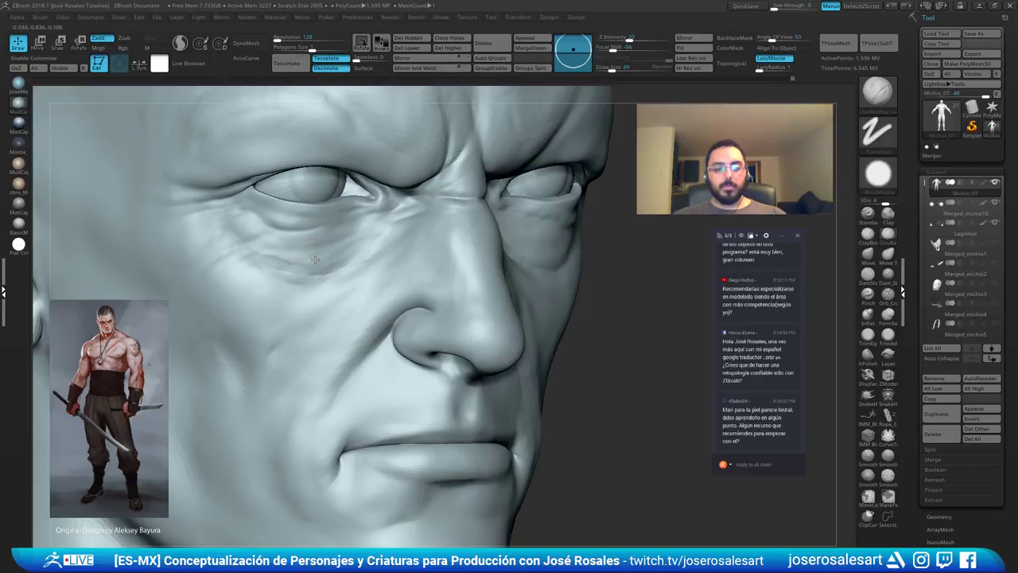
{"action": "mouse_move", "coordinate": [316, 286]}
{"action": "right_mouse_down"}
{"action": "mouse_move", "coordinate": [294, 277]}
{"action": "mouse_move", "coordinate": [306, 313]}
{"action": "mouse_move", "coordinate": [413, 298]}
{"action": "right_mouse_up"}
Soften the lower border of the eye bag where it meets the cheek.
{"action": "key", "text": "d"}
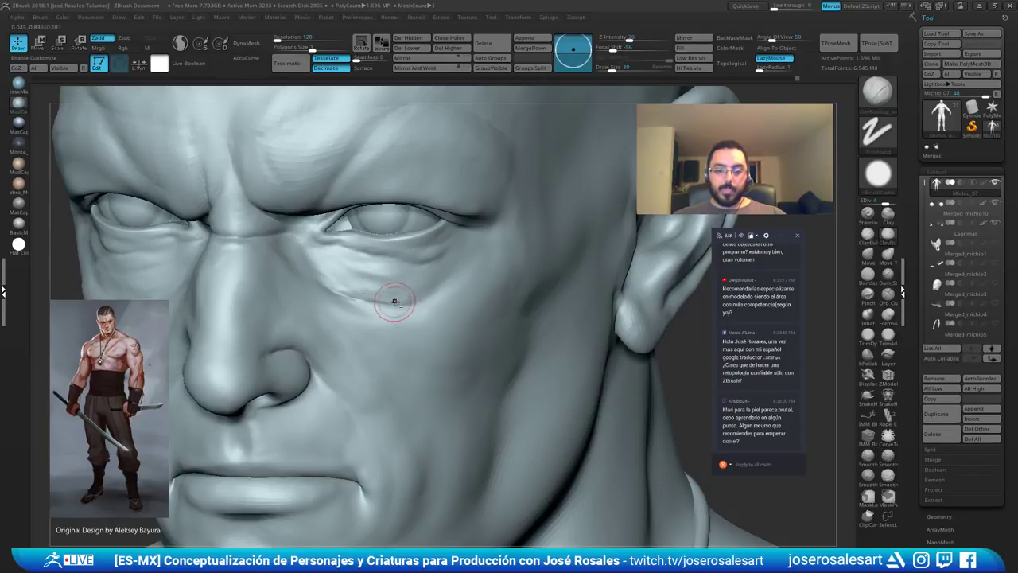
{"action": "right_click_drag", "start_coordinate": [360, 306], "coordinate": [322, 304]}
{"action": "left_click_drag", "start_coordinate": [367, 306], "coordinate": [388, 306], "text": "shift"}
{"action": "mouse_move", "coordinate": [334, 305]}
{"action": "right_mouse_down"}
{"action": "mouse_move", "coordinate": [379, 303]}
{"action": "mouse_move", "coordinate": [434, 261]}
{"action": "mouse_move", "coordinate": [441, 269]}
{"action": "right_mouse_up"}
{"action": "mouse_move", "coordinate": [441, 269]}
{"action": "right_mouse_down", "text": "ctrl"}
{"action": "mouse_move", "coordinate": [433, 262]}
{"action": "mouse_move", "coordinate": [517, 280]}
{"action": "mouse_move", "coordinate": [530, 206]}
{"action": "mouse_move", "coordinate": [396, 231]}
{"action": "right_mouse_up", "text": "ctrl"}
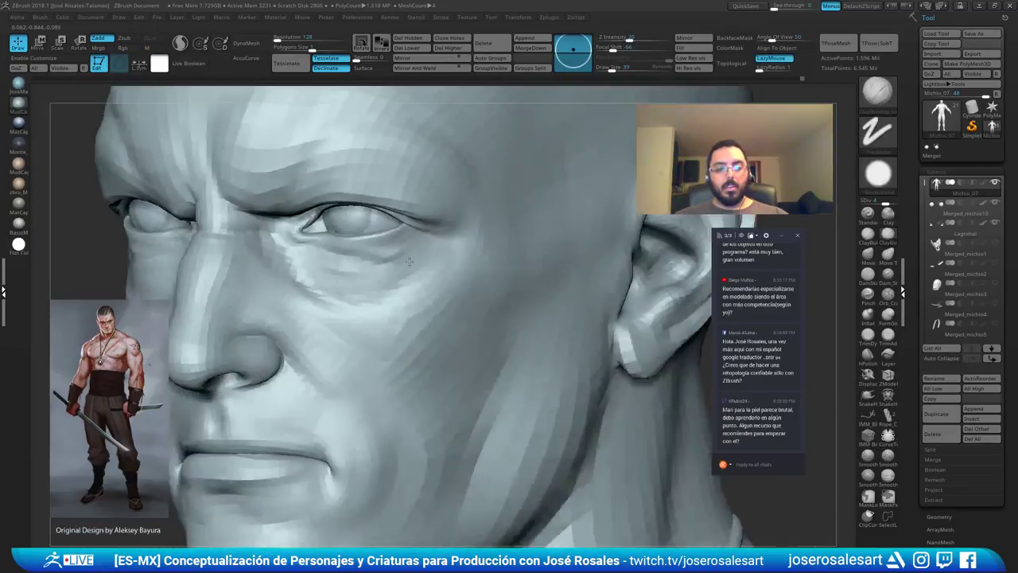
Carve wrinkles below the lower eyelid and at the outer eye corner with DamStandard.
{"action": "mouse_move", "coordinate": [383, 268]}
{"action": "right_mouse_down"}
{"action": "mouse_move", "coordinate": [415, 250]}
{"action": "mouse_move", "coordinate": [380, 272]}
{"action": "right_mouse_up"}
{"action": "key", "text": "b"}
{"action": "key", "text": "d"}
{"action": "key", "text": "s"}
{"action": "key", "text": "d"}
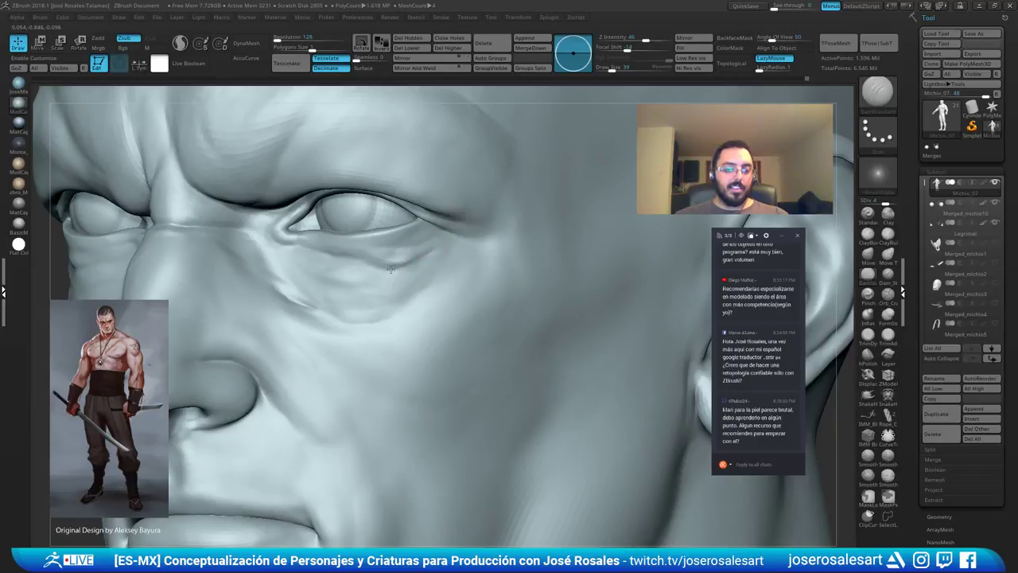
{"action": "left_click_drag", "start_coordinate": [359, 257], "coordinate": [314, 258]}
{"action": "mouse_move", "coordinate": [315, 258]}
{"action": "right_mouse_down"}
{"action": "mouse_move", "coordinate": [479, 243]}
{"action": "mouse_move", "coordinate": [443, 243]}
{"action": "mouse_move", "coordinate": [445, 225]}
{"action": "mouse_move", "coordinate": [395, 229]}
{"action": "mouse_move", "coordinate": [420, 239]}
{"action": "right_mouse_up"}
{"action": "right_click_drag", "start_coordinate": [491, 249], "coordinate": [473, 246]}
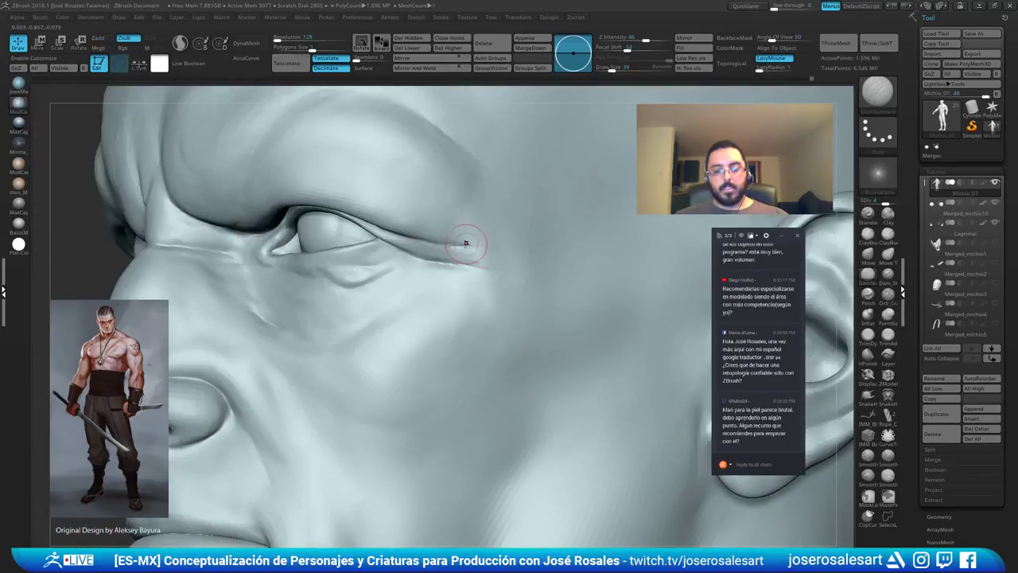
{"action": "mouse_move", "coordinate": [542, 248]}
{"action": "right_mouse_down"}
{"action": "mouse_move", "coordinate": [510, 239]}
{"action": "mouse_move", "coordinate": [534, 274]}
{"action": "right_mouse_up"}
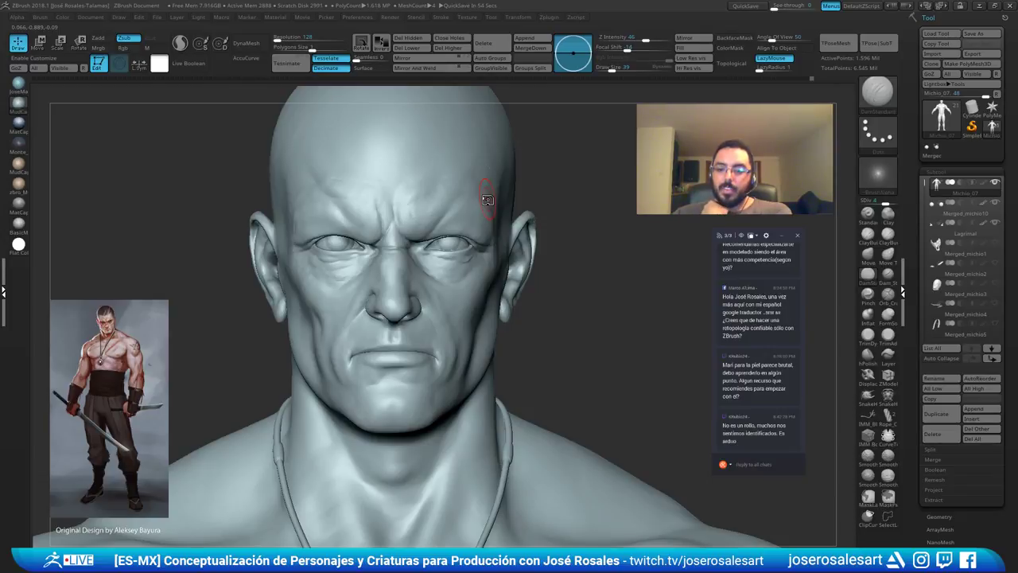
Smooth the forehead surface above the brow.
{"action": "left_click_drag", "start_coordinate": [567, 269], "coordinate": [446, 211]}
{"action": "mouse_move", "coordinate": [446, 211]}
{"action": "right_mouse_down", "text": "ctrl"}
{"action": "mouse_move", "coordinate": [390, 243]}
{"action": "mouse_move", "coordinate": [433, 227]}
{"action": "right_mouse_up", "text": "ctrl"}
{"action": "right_click_drag", "start_coordinate": [421, 159], "coordinate": [440, 318], "text": "alt"}
{"action": "right_click_drag", "start_coordinate": [352, 199], "coordinate": [387, 180]}
{"action": "left_click_drag", "start_coordinate": [386, 180], "coordinate": [311, 159], "text": "shift"}
Build up the crow's-feet folds beside the outer eye corner with ClayBuildup and smooth them.
{"action": "right_click_drag", "start_coordinate": [449, 382], "coordinate": [446, 323]}
{"action": "key", "text": "s"}
{"action": "left_click_drag", "start_coordinate": [453, 317], "coordinate": [450, 317]}
{"action": "right_click_drag", "start_coordinate": [495, 325], "coordinate": [416, 337]}
{"action": "key", "text": "b"}
{"action": "key", "text": "c"}
{"action": "key", "text": "b"}
{"action": "key", "text": "s"}
{"action": "left_click_drag", "start_coordinate": [438, 329], "coordinate": [441, 329]}
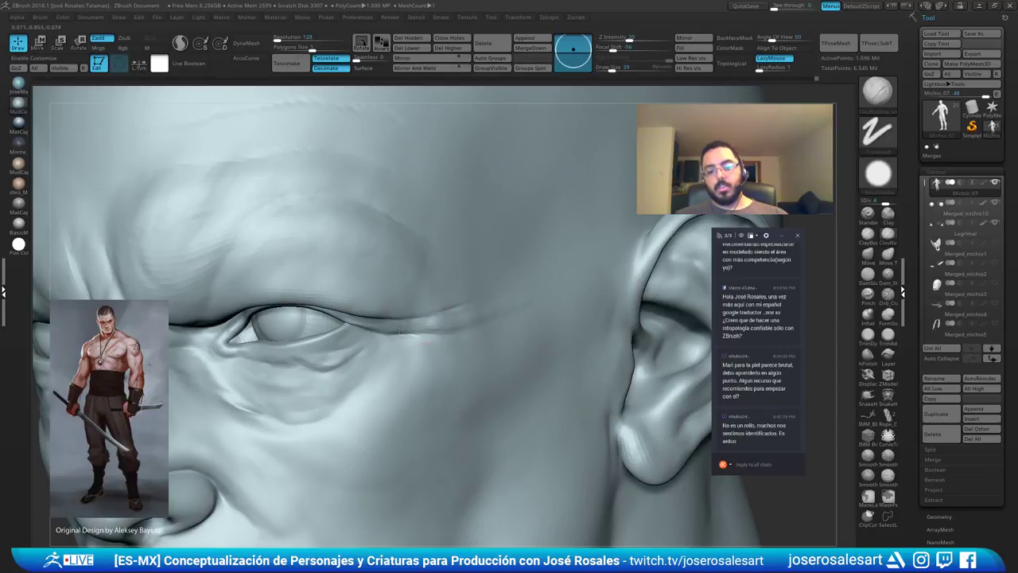
{"action": "right_click_drag", "start_coordinate": [481, 313], "coordinate": [469, 317]}
{"action": "left_click_drag", "start_coordinate": [463, 319], "coordinate": [475, 318], "text": "shift"}
{"action": "mouse_move", "coordinate": [475, 318]}
{"action": "right_mouse_down"}
{"action": "mouse_move", "coordinate": [455, 309]}
{"action": "mouse_move", "coordinate": [374, 318]}
{"action": "mouse_move", "coordinate": [387, 357]}
{"action": "mouse_move", "coordinate": [374, 337]}
{"action": "mouse_move", "coordinate": [314, 382]}
{"action": "right_mouse_up"}
Carve the crease above the nostril wing with DamStandard and soften it.
{"action": "key", "text": "b"}
{"action": "key", "text": "d"}
{"action": "key", "text": "s"}
{"action": "left_click_drag", "start_coordinate": [351, 367], "coordinate": [332, 369]}
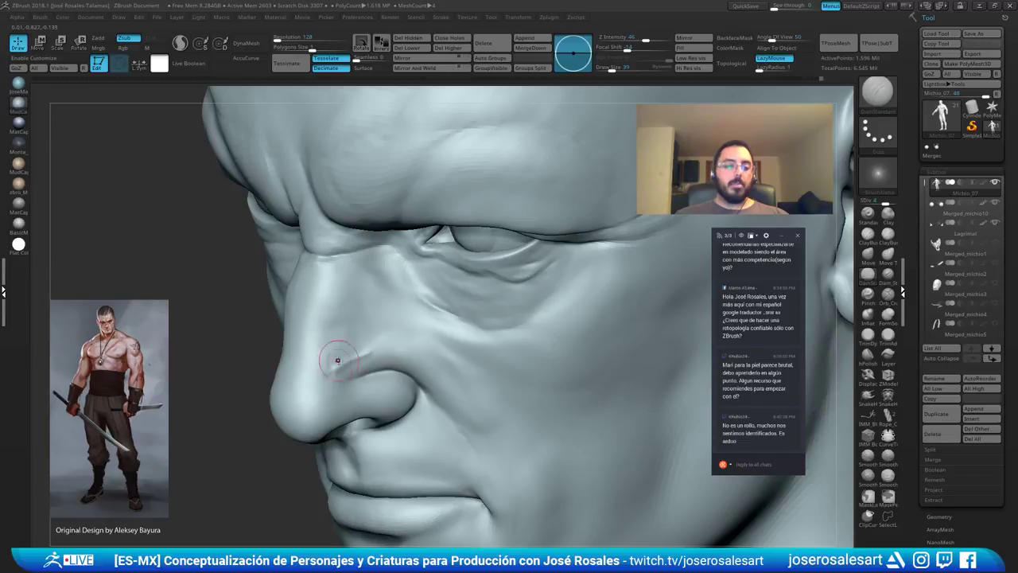
{"action": "right_click_drag", "start_coordinate": [331, 369], "coordinate": [355, 356]}
{"action": "left_click_drag", "start_coordinate": [365, 352], "coordinate": [361, 357]}
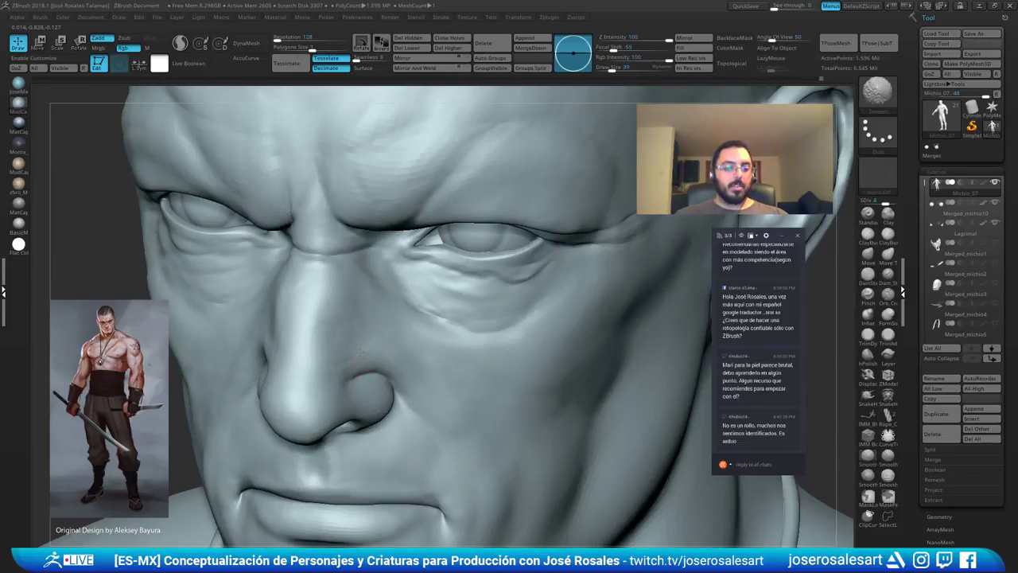
Blend the transition between the nostril wing and the side of the nose with ClayBuildup and smoothing.
{"action": "mouse_move", "coordinate": [307, 359]}
{"action": "right_mouse_down"}
{"action": "mouse_move", "coordinate": [245, 353]}
{"action": "mouse_move", "coordinate": [275, 369]}
{"action": "mouse_move", "coordinate": [246, 374]}
{"action": "mouse_move", "coordinate": [352, 358]}
{"action": "right_mouse_up"}
{"action": "key", "text": "shift"}
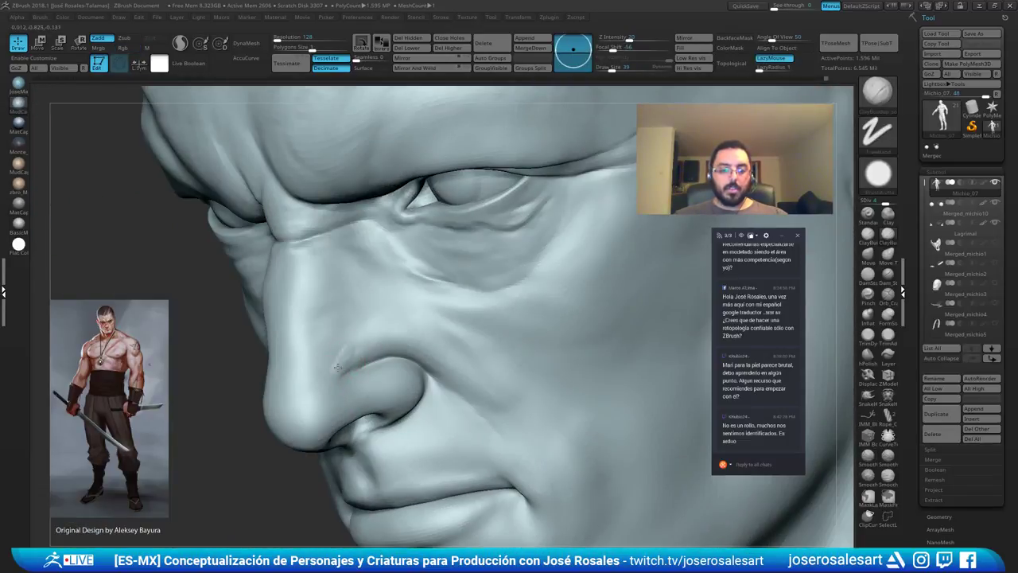
{"action": "mouse_move", "coordinate": [371, 356]}
{"action": "right_mouse_down"}
{"action": "mouse_move", "coordinate": [377, 332]}
{"action": "mouse_move", "coordinate": [358, 346]}
{"action": "mouse_move", "coordinate": [382, 331]}
{"action": "right_mouse_up"}
{"action": "key", "text": "shift"}
{"action": "mouse_move", "coordinate": [381, 330]}
{"action": "right_mouse_down", "text": "ctrl"}
{"action": "mouse_move", "coordinate": [352, 284]}
{"action": "mouse_move", "coordinate": [385, 309]}
{"action": "right_mouse_up", "text": "ctrl"}
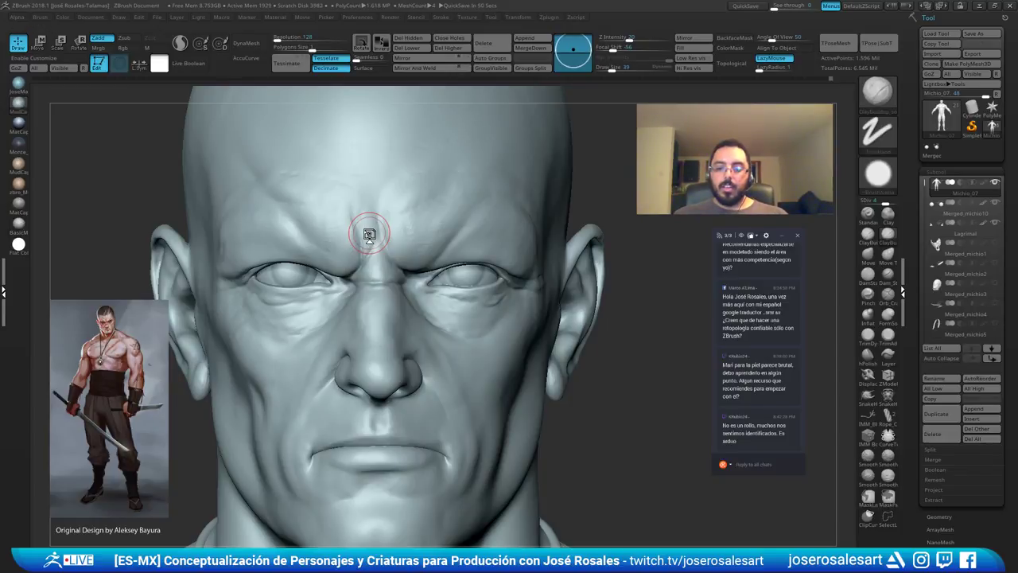
Carve finer lower-eyelid wrinkles with DamStandard at draw size 26 and smooth their outer end.
{"action": "mouse_move", "coordinate": [461, 268]}
{"action": "right_mouse_down"}
{"action": "mouse_move", "coordinate": [415, 272]}
{"action": "mouse_move", "coordinate": [417, 300]}
{"action": "mouse_move", "coordinate": [320, 308]}
{"action": "right_mouse_up"}
{"action": "right_click_drag", "start_coordinate": [418, 289], "coordinate": [389, 283]}
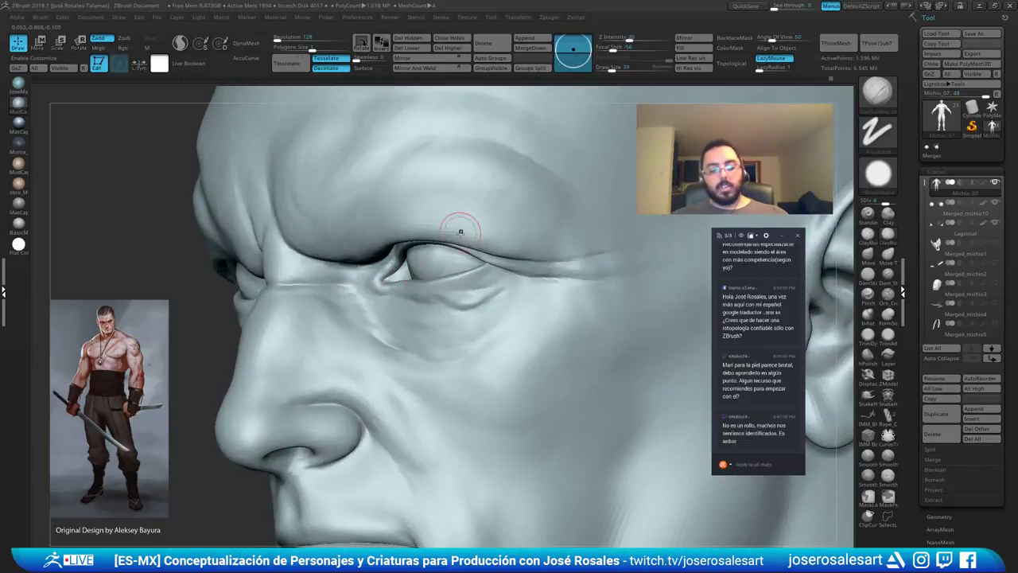
{"action": "key", "text": "b"}
{"action": "key", "text": "d"}
{"action": "key", "text": "s"}
{"action": "mouse_move", "coordinate": [479, 284]}
{"action": "right_mouse_down", "text": "ctrl"}
{"action": "mouse_move", "coordinate": [488, 310]}
{"action": "mouse_move", "coordinate": [487, 295]}
{"action": "right_mouse_up", "text": "ctrl"}
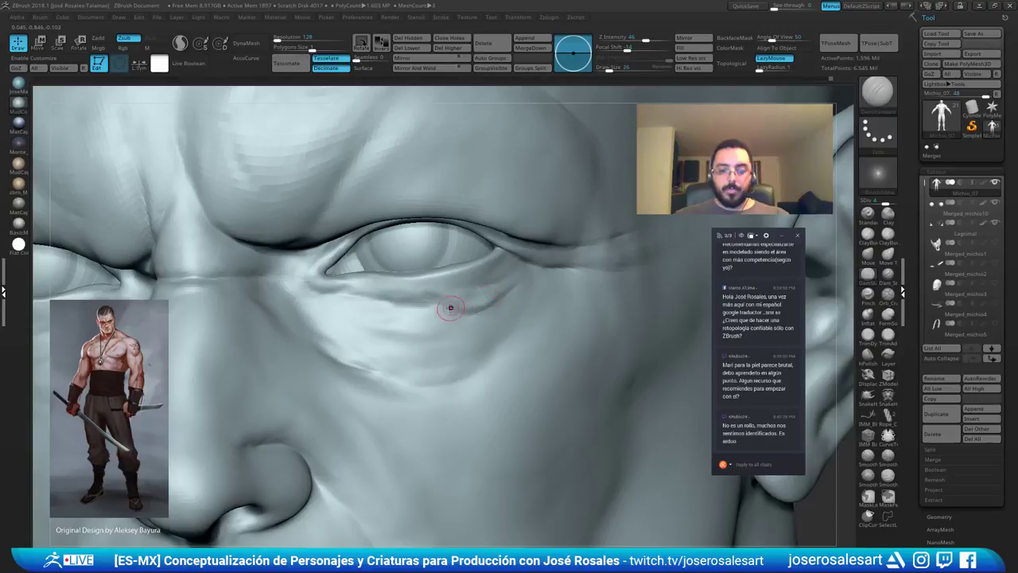
{"action": "mouse_move", "coordinate": [402, 306]}
{"action": "right_mouse_down"}
{"action": "mouse_move", "coordinate": [433, 303]}
{"action": "mouse_move", "coordinate": [411, 317]}
{"action": "right_mouse_up"}
{"action": "left_click_drag", "start_coordinate": [478, 298], "coordinate": [513, 282], "text": "shift"}
{"action": "mouse_move", "coordinate": [469, 316]}
{"action": "right_mouse_down", "text": "ctrl"}
{"action": "mouse_move", "coordinate": [455, 286]}
{"action": "mouse_move", "coordinate": [516, 277]}
{"action": "mouse_move", "coordinate": [493, 258]}
{"action": "right_mouse_up", "text": "ctrl"}
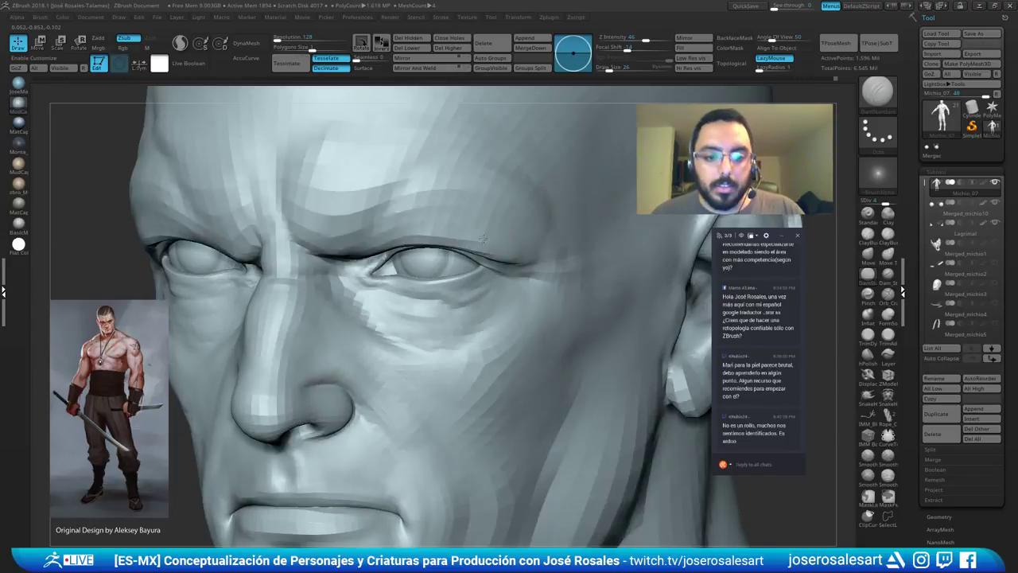
Add small skin folds below the inner eye corner with the ClayBuildup brush.
{"action": "right_click_drag", "start_coordinate": [469, 265], "coordinate": [462, 223]}
{"action": "mouse_move", "coordinate": [438, 292]}
{"action": "right_mouse_down"}
{"action": "mouse_move", "coordinate": [429, 256]}
{"action": "mouse_move", "coordinate": [424, 272]}
{"action": "mouse_move", "coordinate": [432, 246]}
{"action": "mouse_move", "coordinate": [411, 260]}
{"action": "mouse_move", "coordinate": [384, 250]}
{"action": "right_mouse_up"}
{"action": "key", "text": "b"}
{"action": "key", "text": "c"}
{"action": "key", "text": "b"}
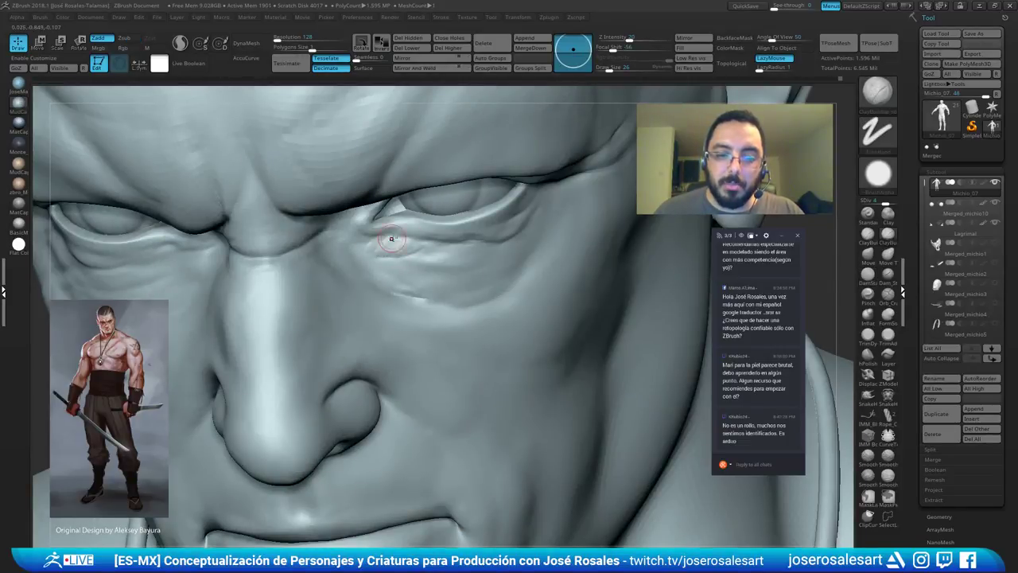
{"action": "mouse_move", "coordinate": [393, 255]}
{"action": "left_mouse_down"}
{"action": "mouse_move", "coordinate": [410, 261]}
{"action": "mouse_move", "coordinate": [390, 258]}
{"action": "left_mouse_up"}
{"action": "mouse_move", "coordinate": [392, 258]}
{"action": "right_mouse_down"}
{"action": "mouse_move", "coordinate": [422, 268]}
{"action": "mouse_move", "coordinate": [407, 255]}
{"action": "right_mouse_up"}
Cut thin diagonal wrinkles across the eye bag with DamStandard and smooth the area near the outer corner.
{"action": "key", "text": "b"}
{"action": "key", "text": "d"}
{"action": "key", "text": "s"}
{"action": "mouse_move", "coordinate": [477, 258]}
{"action": "right_mouse_down"}
{"action": "mouse_move", "coordinate": [493, 253]}
{"action": "mouse_move", "coordinate": [442, 256]}
{"action": "right_mouse_up"}
{"action": "mouse_move", "coordinate": [464, 263]}
{"action": "right_mouse_down", "text": "ctrl"}
{"action": "mouse_move", "coordinate": [468, 254]}
{"action": "mouse_move", "coordinate": [502, 277]}
{"action": "mouse_move", "coordinate": [515, 229]}
{"action": "right_mouse_up", "text": "ctrl"}
{"action": "left_click_drag", "start_coordinate": [510, 225], "coordinate": [498, 240], "text": "shift"}
{"action": "right_click_drag", "start_coordinate": [491, 241], "coordinate": [595, 202]}
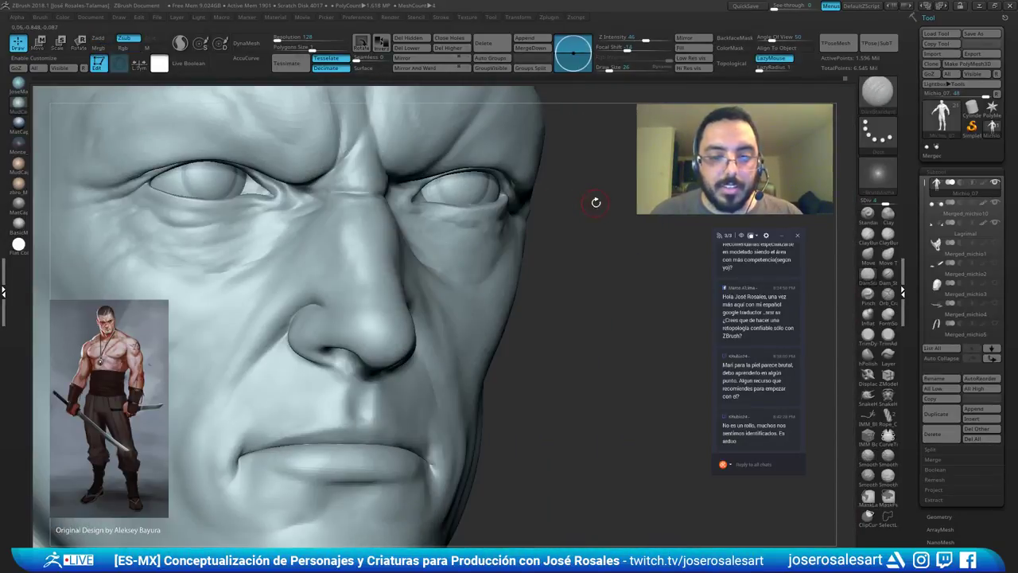
{"action": "right_click_drag", "start_coordinate": [478, 255], "coordinate": [469, 238], "text": "ctrl"}
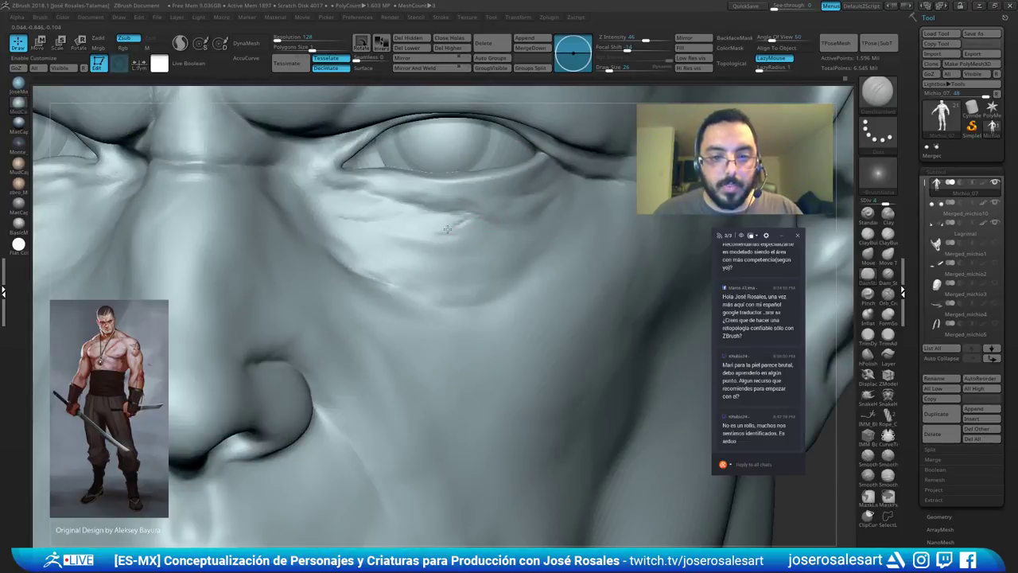
{"action": "mouse_move", "coordinate": [408, 243]}
{"action": "left_mouse_down"}
{"action": "mouse_move", "coordinate": [384, 246]}
{"action": "mouse_move", "coordinate": [434, 218]}
{"action": "mouse_move", "coordinate": [455, 218]}
{"action": "left_mouse_up"}
Build up the skin around the diagonal eye-bag wrinkle with the ClayBuildup brush.
{"action": "key", "text": "b"}
{"action": "key", "text": "c"}
{"action": "key", "text": "b"}
{"action": "right_click_drag", "start_coordinate": [480, 223], "coordinate": [450, 229], "text": "ctrl"}
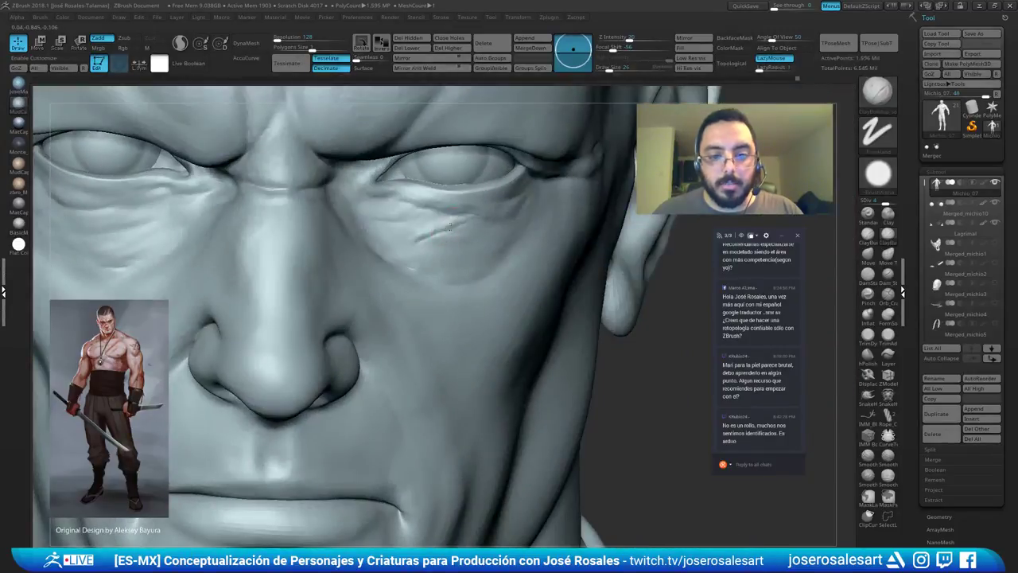
{"action": "mouse_move", "coordinate": [439, 217]}
{"action": "left_mouse_down"}
{"action": "mouse_move", "coordinate": [426, 229]}
{"action": "mouse_move", "coordinate": [437, 229]}
{"action": "mouse_move", "coordinate": [423, 228]}
{"action": "left_mouse_up"}
{"action": "mouse_move", "coordinate": [446, 240]}
{"action": "right_mouse_down"}
{"action": "mouse_move", "coordinate": [470, 230]}
{"action": "mouse_move", "coordinate": [427, 223]}
{"action": "mouse_move", "coordinate": [470, 217]}
{"action": "mouse_move", "coordinate": [485, 239]}
{"action": "right_mouse_up"}
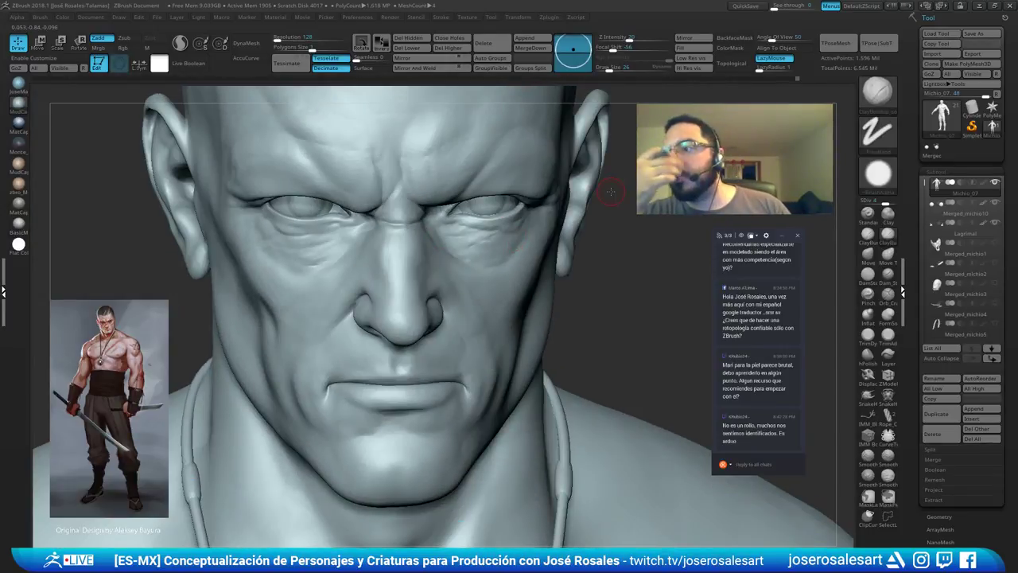
Soften the skin fold at the corner of the mouth with the Smooth brush.
{"action": "right_click_drag", "start_coordinate": [512, 174], "coordinate": [390, 199]}
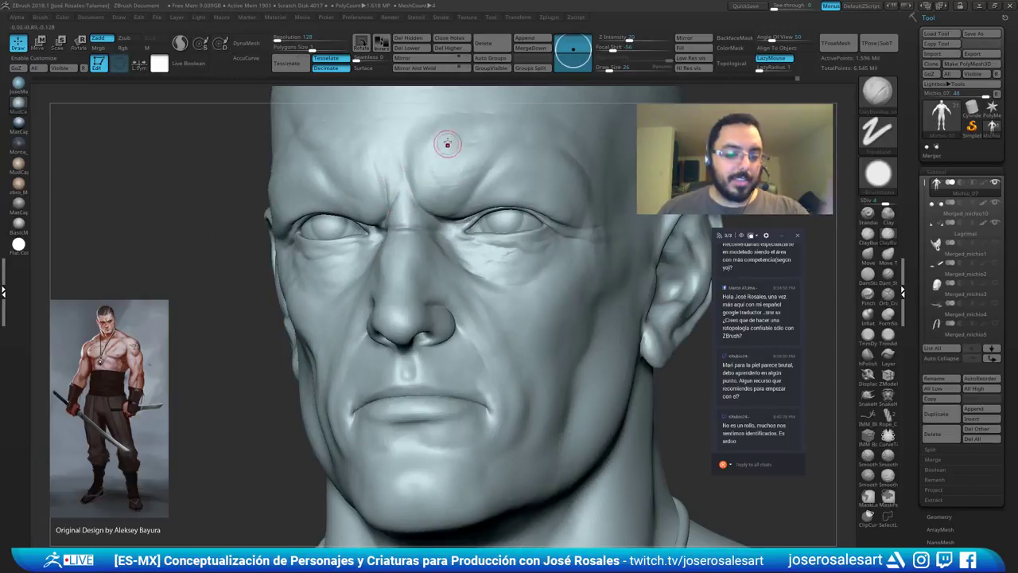
{"action": "mouse_move", "coordinate": [481, 423]}
{"action": "right_mouse_down", "text": "ctrl"}
{"action": "mouse_move", "coordinate": [482, 461]}
{"action": "mouse_move", "coordinate": [464, 314]}
{"action": "mouse_move", "coordinate": [414, 306]}
{"action": "mouse_move", "coordinate": [465, 300]}
{"action": "mouse_move", "coordinate": [462, 277]}
{"action": "right_mouse_up", "text": "ctrl"}
{"action": "mouse_move", "coordinate": [472, 323]}
{"action": "right_mouse_down"}
{"action": "mouse_move", "coordinate": [440, 321]}
{"action": "mouse_move", "coordinate": [466, 294]}
{"action": "mouse_move", "coordinate": [460, 286]}
{"action": "right_mouse_up"}
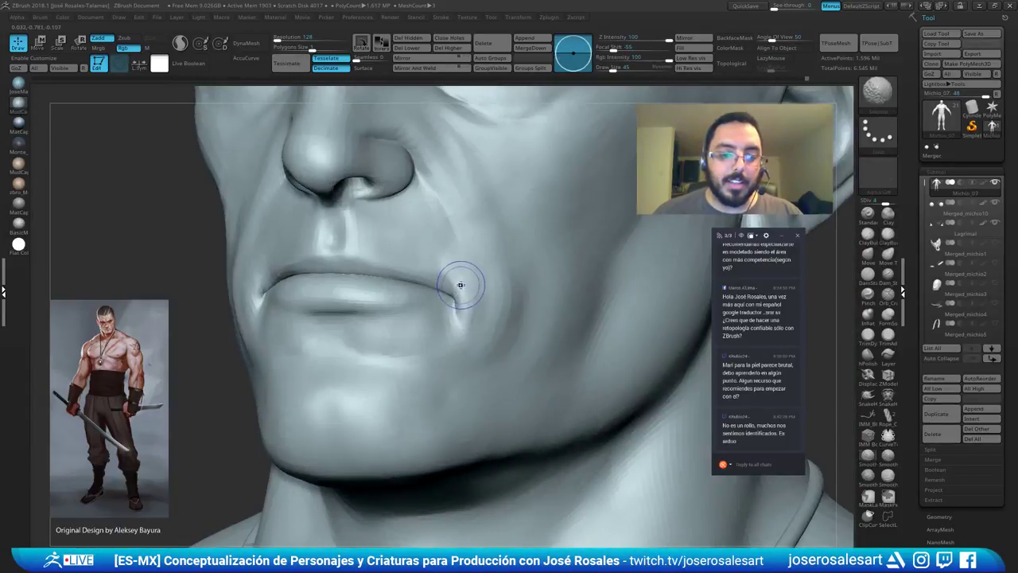
Shape the philtrum groove between the nose and upper lip with the Standard brush at draw size 33.
{"action": "right_click_drag", "start_coordinate": [325, 265], "coordinate": [363, 293]}
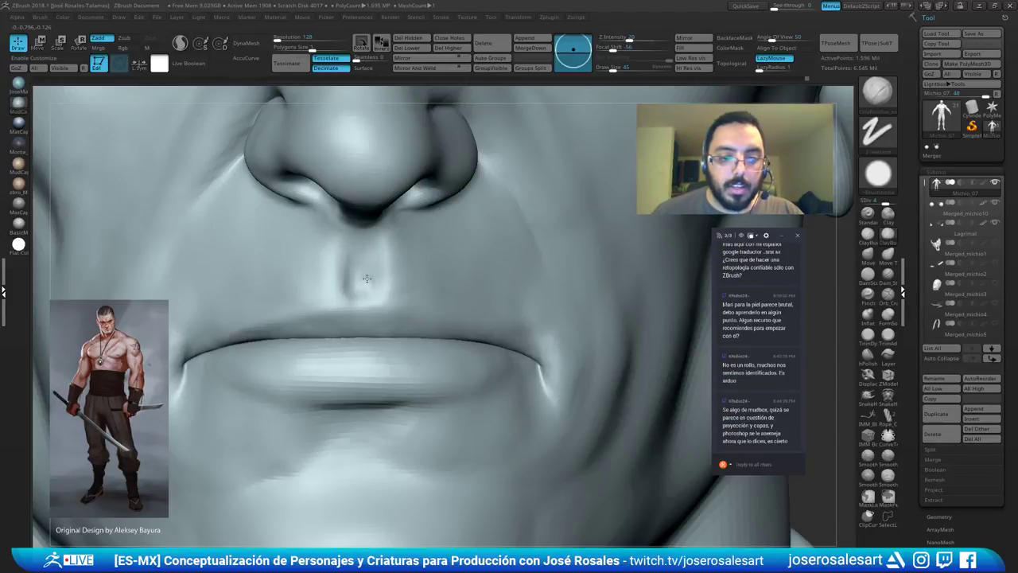
{"action": "mouse_move", "coordinate": [372, 290]}
{"action": "right_mouse_down", "text": "alt"}
{"action": "mouse_move", "coordinate": [372, 259]}
{"action": "mouse_move", "coordinate": [356, 269]}
{"action": "mouse_move", "coordinate": [389, 297]}
{"action": "mouse_move", "coordinate": [367, 249]}
{"action": "right_mouse_up", "text": "alt"}
{"action": "left_click_drag", "start_coordinate": [351, 207], "coordinate": [350, 242]}
{"action": "key", "text": "s"}
{"action": "right_click_drag", "start_coordinate": [371, 256], "coordinate": [350, 225]}
{"action": "left_click_drag", "start_coordinate": [350, 210], "coordinate": [351, 241]}
{"action": "right_click_drag", "start_coordinate": [379, 255], "coordinate": [414, 264]}
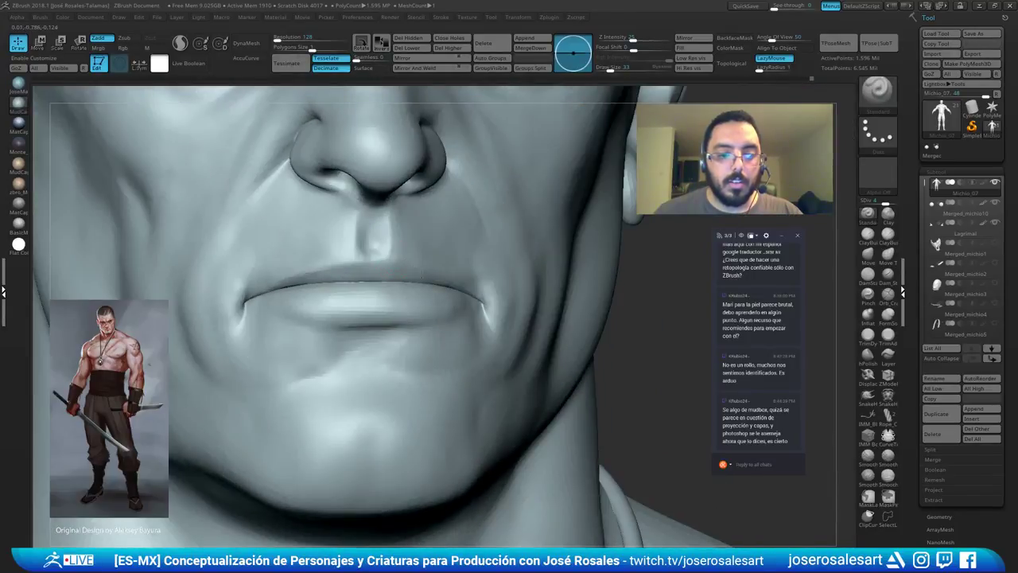
{"action": "right_click_drag", "start_coordinate": [384, 230], "coordinate": [389, 218]}
{"action": "right_click_drag", "start_coordinate": [387, 269], "coordinate": [363, 302]}
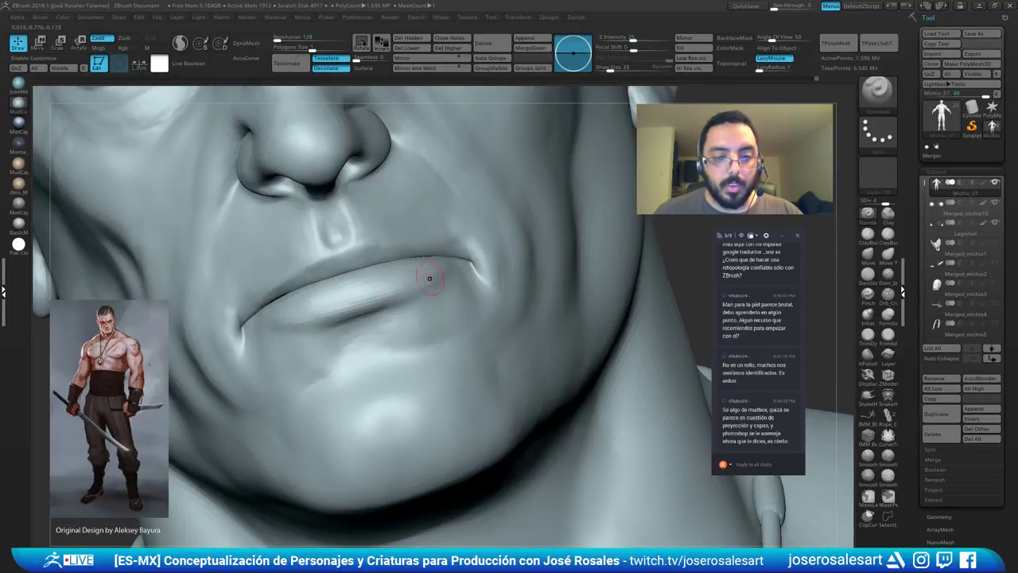
{"action": "right_click_drag", "start_coordinate": [404, 281], "coordinate": [455, 279]}
{"action": "right_click_drag", "start_coordinate": [455, 278], "coordinate": [447, 220], "text": "ctrl"}
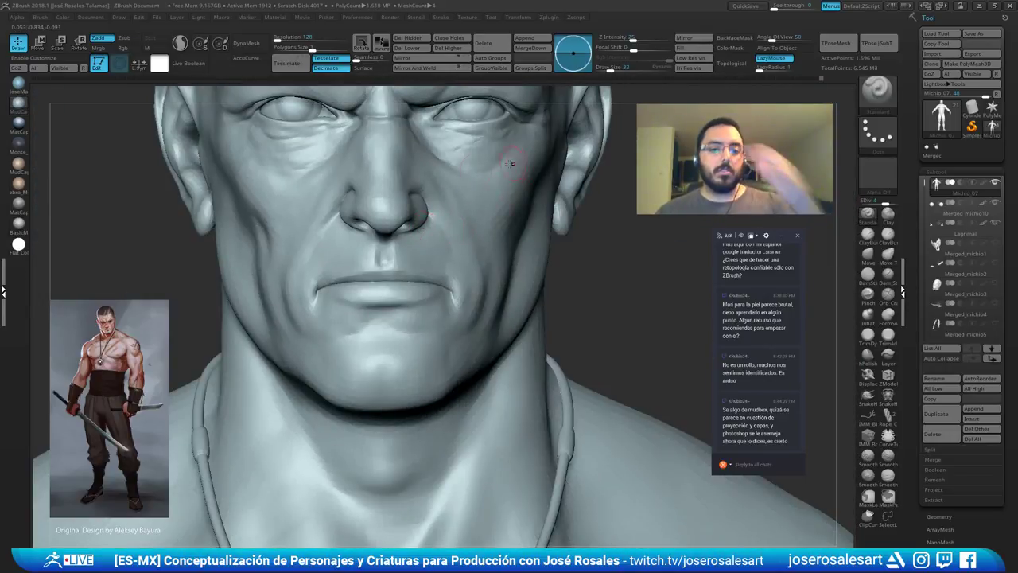
Cut thin lines at the outer eye corner with DamStandard and build up skin around them with ClayBuildup at draw size 28.
{"action": "mouse_move", "coordinate": [448, 177]}
{"action": "right_mouse_down"}
{"action": "mouse_move", "coordinate": [482, 163]}
{"action": "mouse_move", "coordinate": [426, 225]}
{"action": "mouse_move", "coordinate": [443, 230]}
{"action": "mouse_move", "coordinate": [492, 192]}
{"action": "mouse_move", "coordinate": [498, 203]}
{"action": "mouse_move", "coordinate": [452, 195]}
{"action": "mouse_move", "coordinate": [439, 212]}
{"action": "right_mouse_up"}
{"action": "right_click_drag", "start_coordinate": [456, 202], "coordinate": [484, 210]}
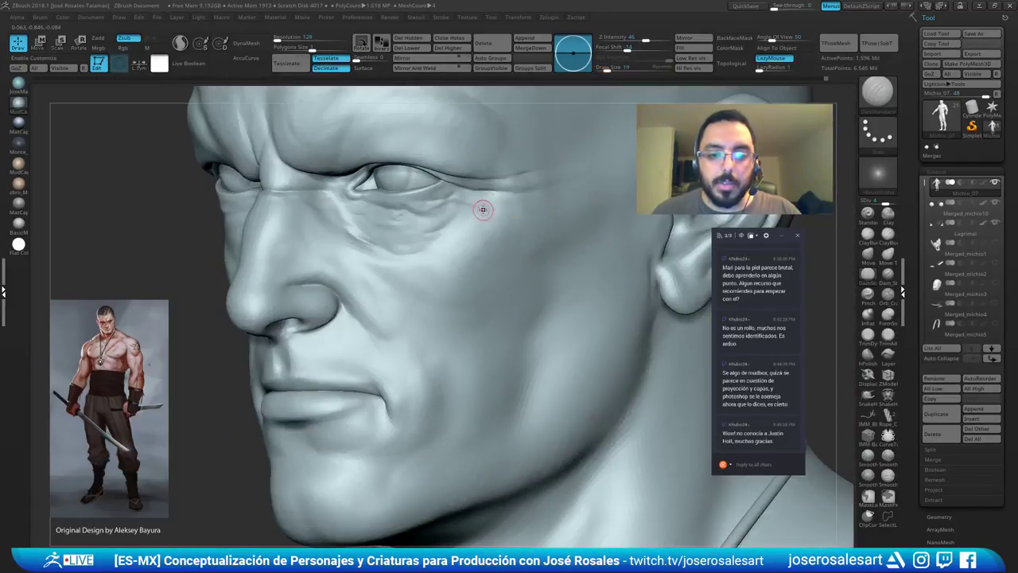
{"action": "key", "text": "1"}
{"action": "key", "text": "s"}
{"action": "left_click_drag", "start_coordinate": [476, 207], "coordinate": [472, 201]}
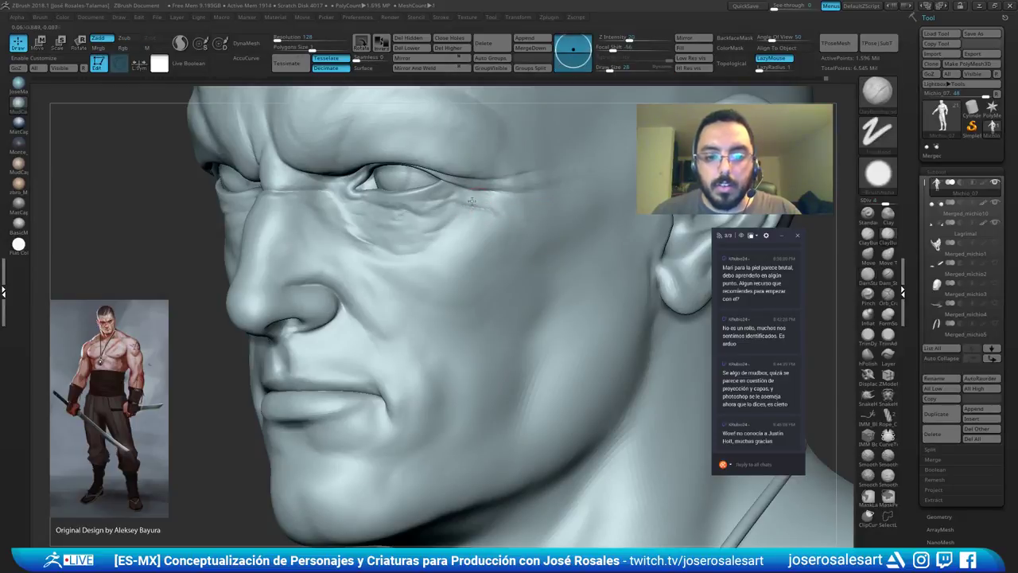
{"action": "right_click_drag", "start_coordinate": [509, 210], "coordinate": [510, 214], "text": "ctrl"}
{"action": "mouse_move", "coordinate": [510, 213]}
{"action": "right_mouse_down"}
{"action": "mouse_move", "coordinate": [525, 207]}
{"action": "mouse_move", "coordinate": [506, 197]}
{"action": "mouse_move", "coordinate": [525, 189]}
{"action": "right_mouse_up"}
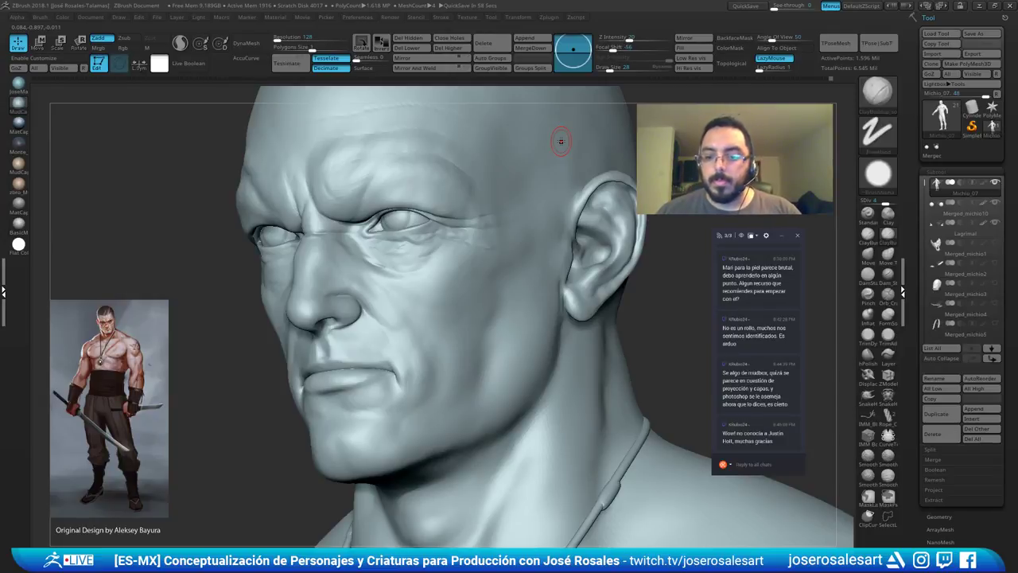
Smooth the wrinkles under the eye and the crease beyond its outer corner.
{"action": "mouse_move", "coordinate": [493, 223]}
{"action": "right_mouse_down"}
{"action": "mouse_move", "coordinate": [470, 225]}
{"action": "mouse_move", "coordinate": [438, 257]}
{"action": "mouse_move", "coordinate": [481, 252]}
{"action": "right_mouse_up"}
{"action": "left_click_drag", "start_coordinate": [413, 243], "coordinate": [392, 239], "text": "shift"}
{"action": "mouse_move", "coordinate": [478, 231]}
{"action": "right_mouse_down"}
{"action": "mouse_move", "coordinate": [437, 232]}
{"action": "mouse_move", "coordinate": [449, 245]}
{"action": "mouse_move", "coordinate": [525, 171]}
{"action": "mouse_move", "coordinate": [549, 176]}
{"action": "mouse_move", "coordinate": [513, 254]}
{"action": "mouse_move", "coordinate": [463, 247]}
{"action": "right_mouse_up"}
{"action": "left_click_drag", "start_coordinate": [463, 248], "coordinate": [450, 239], "text": "shift"}
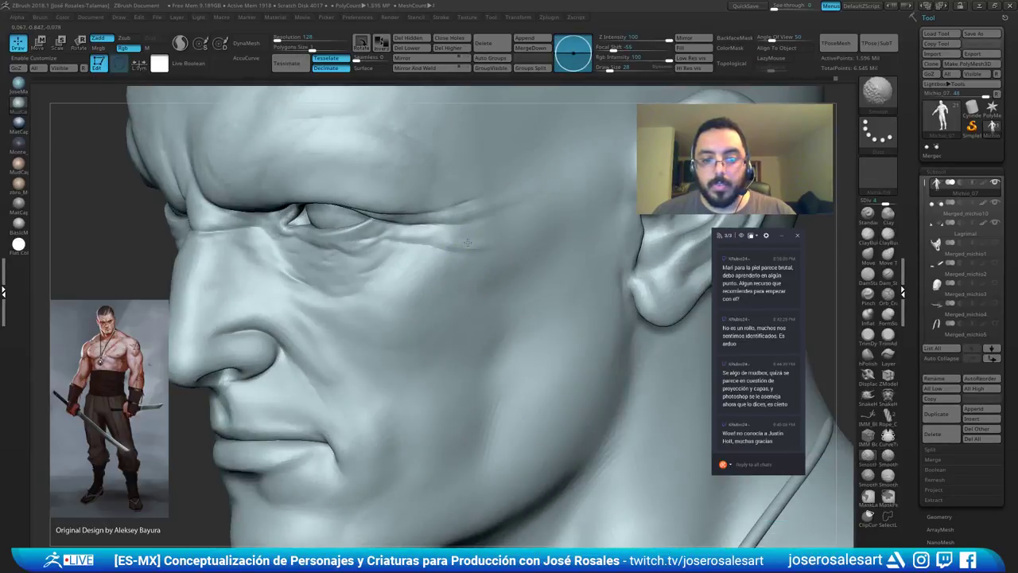
Carve wrinkles from the outer eye corner toward the cheek with DamStandard at draw size 28, adding volume with ClayBuildup.
{"action": "right_click_drag", "start_coordinate": [417, 230], "coordinate": [517, 150], "text": "ctrl"}
{"action": "right_click_drag", "start_coordinate": [517, 149], "coordinate": [621, 146]}
{"action": "right_click_drag", "start_coordinate": [480, 234], "coordinate": [525, 202]}
{"action": "right_click_drag", "start_coordinate": [525, 203], "coordinate": [545, 243], "text": "ctrl"}
{"action": "key", "text": "b"}
{"action": "key", "text": "d"}
{"action": "key", "text": "s"}
{"action": "right_click_drag", "start_coordinate": [474, 263], "coordinate": [261, 236]}
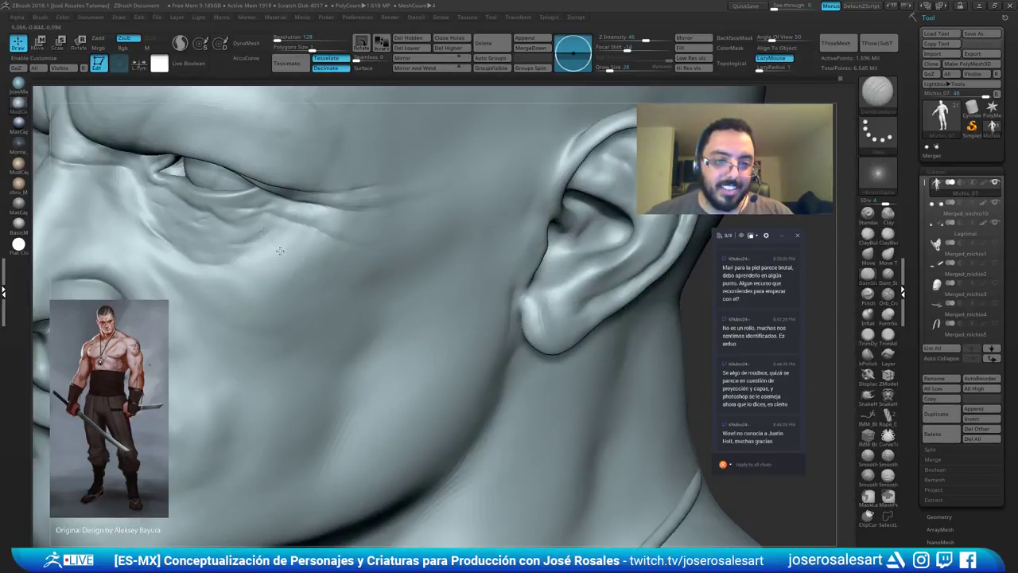
{"action": "mouse_move", "coordinate": [318, 288]}
{"action": "right_mouse_down"}
{"action": "mouse_move", "coordinate": [318, 258]}
{"action": "mouse_move", "coordinate": [267, 265]}
{"action": "mouse_move", "coordinate": [278, 262]}
{"action": "mouse_move", "coordinate": [302, 293]}
{"action": "mouse_move", "coordinate": [269, 258]}
{"action": "mouse_move", "coordinate": [288, 270]}
{"action": "mouse_move", "coordinate": [282, 262]}
{"action": "right_mouse_up"}
{"action": "right_click_drag", "start_coordinate": [327, 204], "coordinate": [521, 186]}
{"action": "mouse_move", "coordinate": [505, 236]}
{"action": "right_mouse_down"}
{"action": "mouse_move", "coordinate": [391, 290]}
{"action": "mouse_move", "coordinate": [406, 271]}
{"action": "mouse_move", "coordinate": [434, 264]}
{"action": "mouse_move", "coordinate": [339, 262]}
{"action": "mouse_move", "coordinate": [346, 248]}
{"action": "right_mouse_up"}
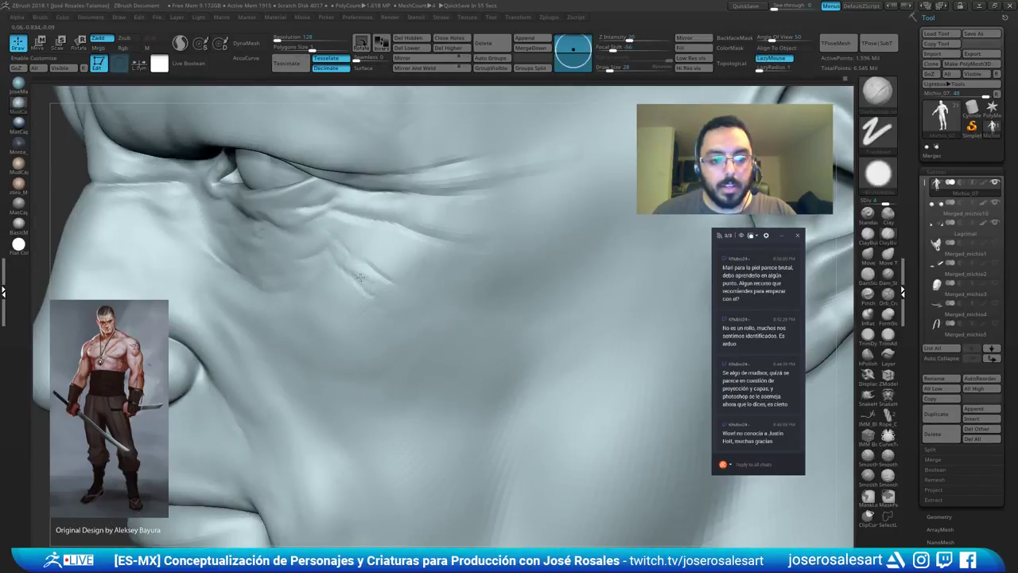
Smooth the diagonal wrinkles below the outer eye corner and refine their creases with DamStandard.
{"action": "right_click_drag", "start_coordinate": [405, 270], "coordinate": [387, 277]}
{"action": "left_click_drag", "start_coordinate": [400, 283], "coordinate": [380, 272], "text": "shift"}
{"action": "mouse_move", "coordinate": [386, 269]}
{"action": "right_mouse_down"}
{"action": "mouse_move", "coordinate": [416, 261]}
{"action": "mouse_move", "coordinate": [384, 259]}
{"action": "mouse_move", "coordinate": [406, 279]}
{"action": "mouse_move", "coordinate": [387, 254]}
{"action": "mouse_move", "coordinate": [445, 255]}
{"action": "right_mouse_up"}
{"action": "key", "text": "b"}
{"action": "key", "text": "d"}
{"action": "key", "text": "s"}
{"action": "mouse_move", "coordinate": [374, 245]}
{"action": "right_mouse_down"}
{"action": "mouse_move", "coordinate": [387, 256]}
{"action": "mouse_move", "coordinate": [377, 270]}
{"action": "mouse_move", "coordinate": [339, 251]}
{"action": "mouse_move", "coordinate": [397, 231]}
{"action": "mouse_move", "coordinate": [391, 270]}
{"action": "mouse_move", "coordinate": [424, 268]}
{"action": "mouse_move", "coordinate": [402, 225]}
{"action": "mouse_move", "coordinate": [391, 239]}
{"action": "mouse_move", "coordinate": [402, 272]}
{"action": "right_mouse_up"}
{"action": "key", "text": "1"}
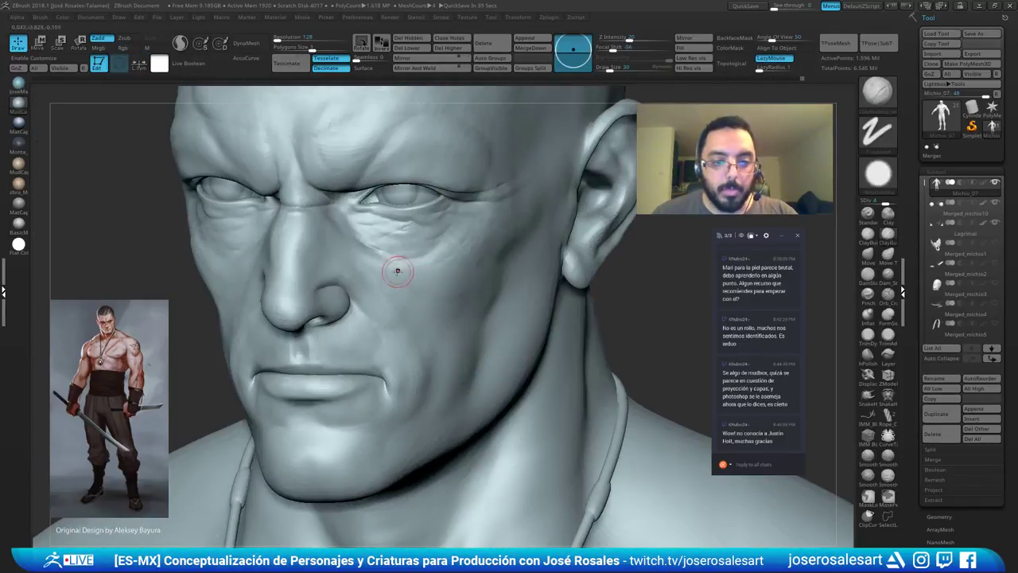
Build up the upper cheek along the eye bag's lower edge with ClayBuildup at draw size 42.
{"action": "key", "text": "s"}
{"action": "left_click_drag", "start_coordinate": [374, 268], "coordinate": [380, 269]}
{"action": "mouse_move", "coordinate": [355, 275]}
{"action": "right_mouse_down"}
{"action": "mouse_move", "coordinate": [379, 282]}
{"action": "mouse_move", "coordinate": [342, 291]}
{"action": "mouse_move", "coordinate": [369, 297]}
{"action": "mouse_move", "coordinate": [363, 255]}
{"action": "mouse_move", "coordinate": [376, 247]}
{"action": "right_mouse_up"}
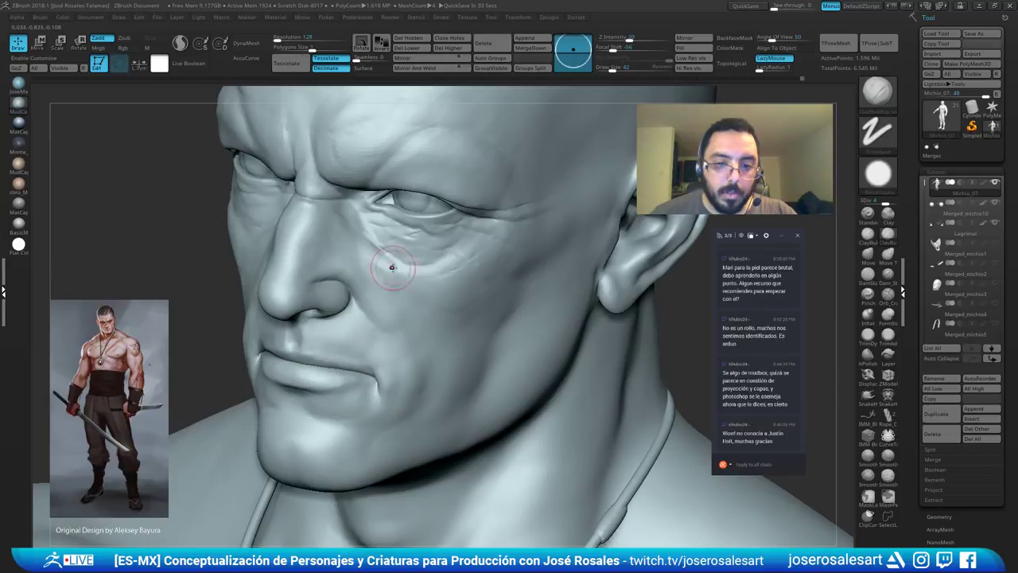
{"action": "mouse_move", "coordinate": [407, 309]}
{"action": "right_mouse_down"}
{"action": "mouse_move", "coordinate": [397, 272]}
{"action": "mouse_move", "coordinate": [373, 299]}
{"action": "mouse_move", "coordinate": [253, 298]}
{"action": "mouse_move", "coordinate": [270, 291]}
{"action": "mouse_move", "coordinate": [242, 318]}
{"action": "mouse_move", "coordinate": [293, 261]}
{"action": "mouse_move", "coordinate": [276, 272]}
{"action": "right_mouse_up"}
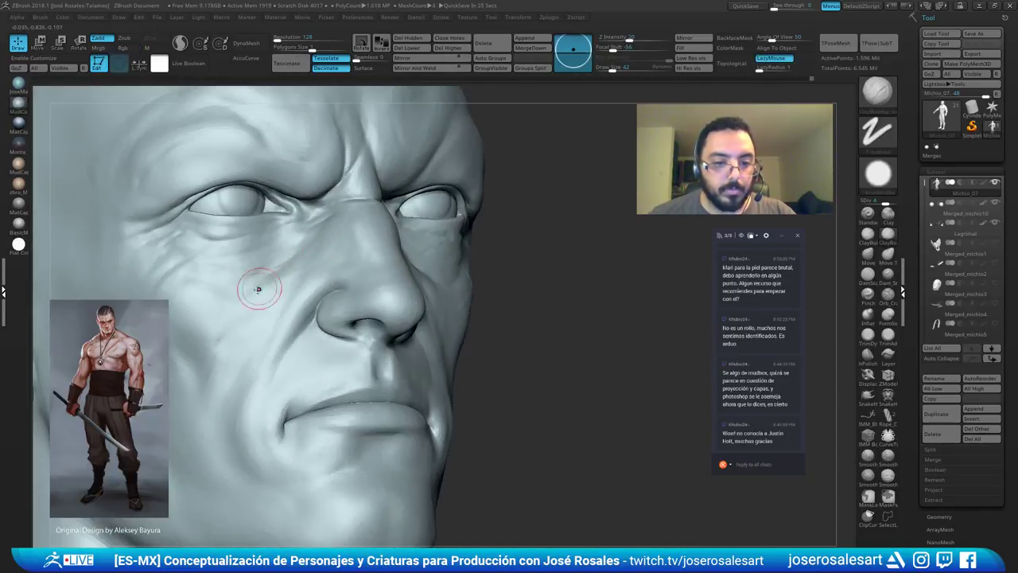
{"action": "mouse_move", "coordinate": [243, 310]}
{"action": "right_mouse_down"}
{"action": "mouse_move", "coordinate": [239, 295]}
{"action": "mouse_move", "coordinate": [346, 306]}
{"action": "mouse_move", "coordinate": [413, 266]}
{"action": "right_mouse_up"}
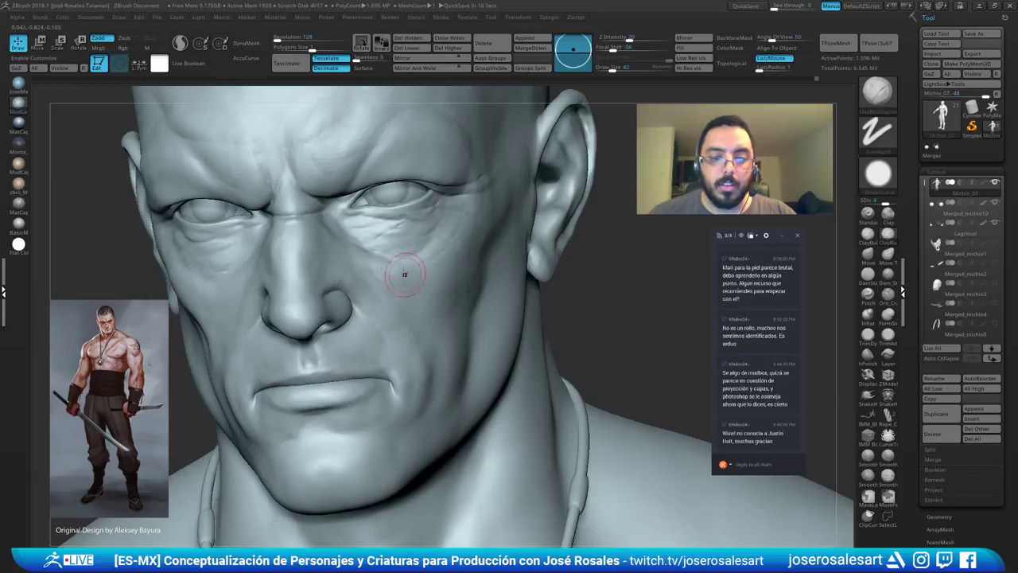
{"action": "right_click_drag", "start_coordinate": [472, 230], "coordinate": [506, 150]}
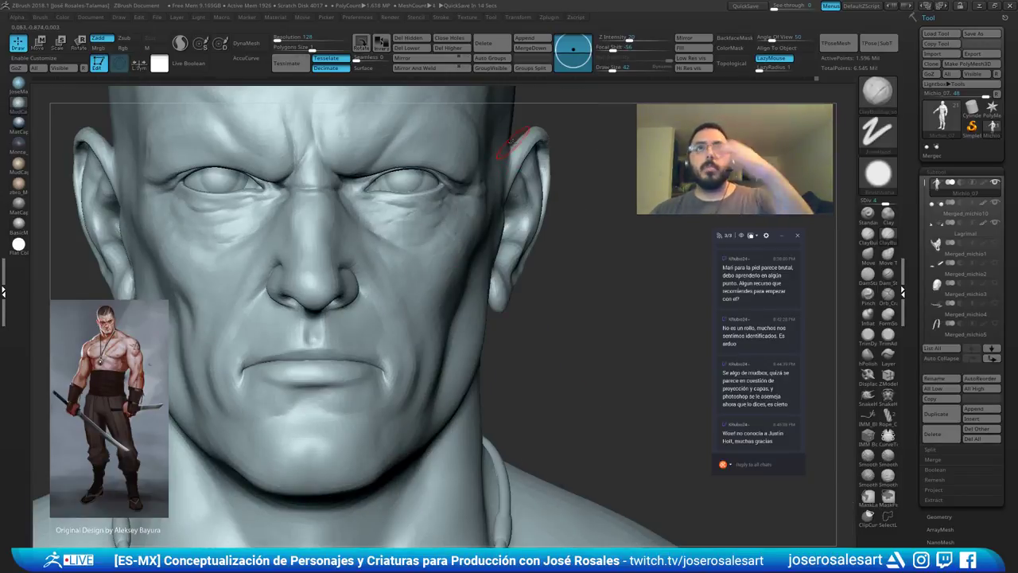
{"action": "mouse_move", "coordinate": [540, 242]}
{"action": "left_mouse_down"}
{"action": "mouse_move", "coordinate": [247, 262]}
{"action": "mouse_move", "coordinate": [307, 291]}
{"action": "left_mouse_up"}
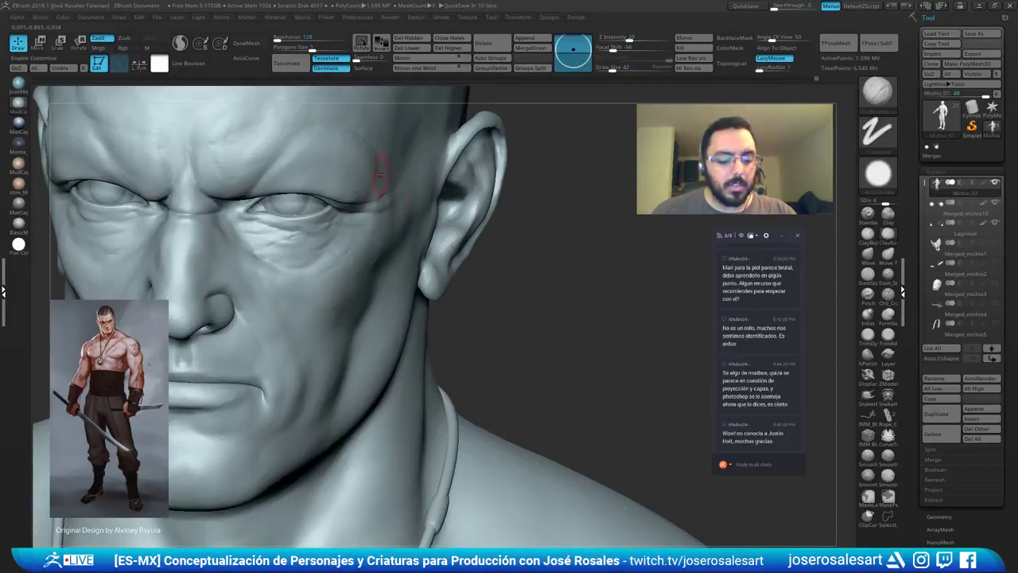
Add and smooth small folds in the lower part of the eye bag using ClayBuildup at draw size 28.
{"action": "key", "text": "2"}
{"action": "mouse_move", "coordinate": [334, 284]}
{"action": "right_mouse_down"}
{"action": "mouse_move", "coordinate": [273, 278]}
{"action": "mouse_move", "coordinate": [341, 265]}
{"action": "mouse_move", "coordinate": [340, 284]}
{"action": "mouse_move", "coordinate": [320, 284]}
{"action": "right_mouse_up"}
{"action": "left_click_drag", "start_coordinate": [321, 283], "coordinate": [349, 270]}
{"action": "key", "text": "1"}
{"action": "right_click_drag", "start_coordinate": [329, 269], "coordinate": [342, 269]}
{"action": "left_click_drag", "start_coordinate": [342, 268], "coordinate": [357, 268], "text": "shift"}
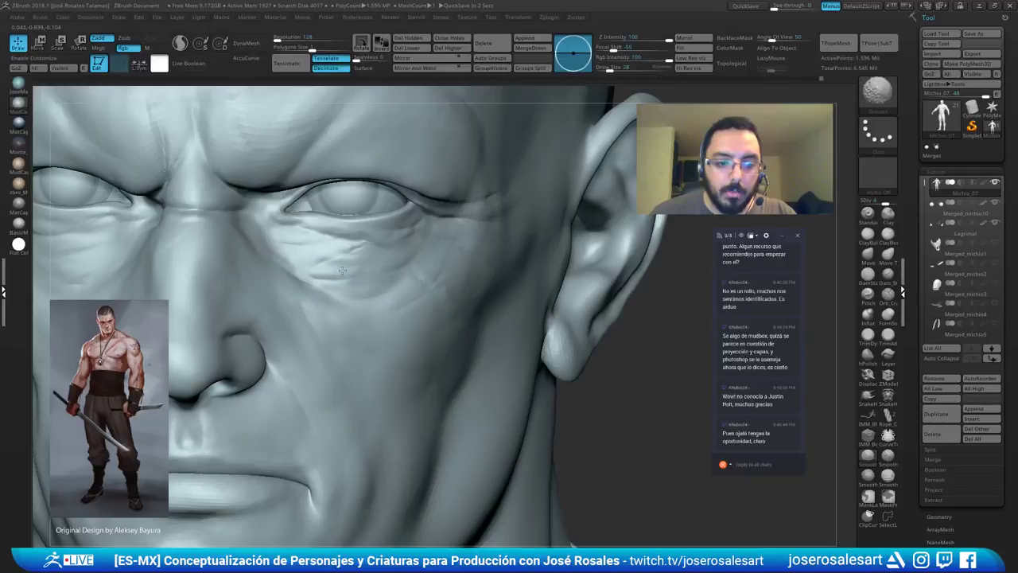
{"action": "right_click_drag", "start_coordinate": [391, 254], "coordinate": [377, 243]}
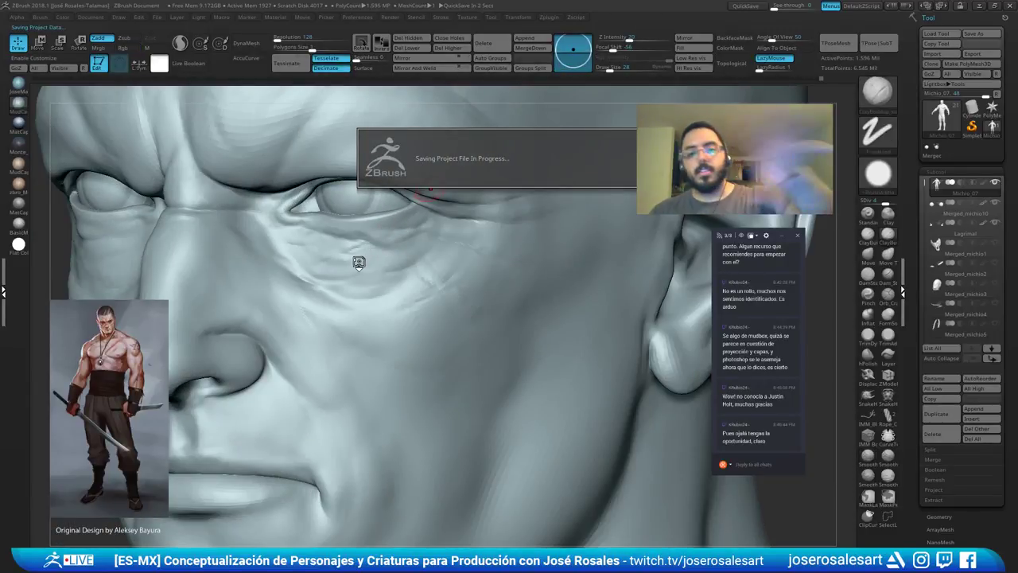
{"action": "mouse_move", "coordinate": [410, 250]}
{"action": "right_mouse_down"}
{"action": "mouse_move", "coordinate": [333, 260]}
{"action": "mouse_move", "coordinate": [341, 243]}
{"action": "right_mouse_up"}
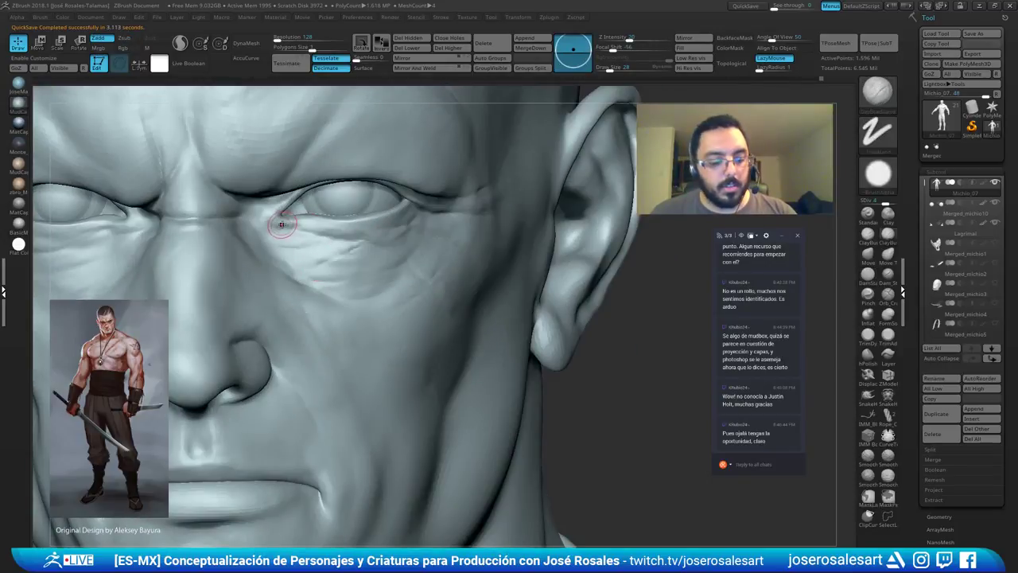
Smooth the skin at the inner eye corner and sharpen its crease with DamStandard at draw size 28.
{"action": "left_click_drag", "start_coordinate": [284, 222], "coordinate": [277, 226], "text": "shift"}
{"action": "right_click_drag", "start_coordinate": [261, 223], "coordinate": [280, 215]}
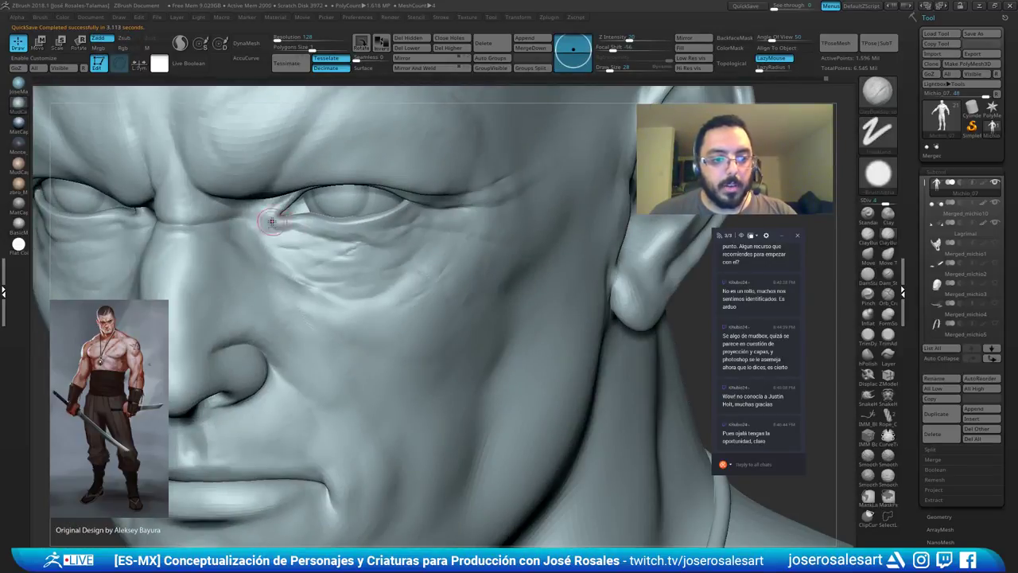
{"action": "mouse_move", "coordinate": [292, 226]}
{"action": "right_mouse_down", "text": "ctrl"}
{"action": "mouse_move", "coordinate": [275, 203]}
{"action": "mouse_move", "coordinate": [294, 221]}
{"action": "right_mouse_up", "text": "ctrl"}
{"action": "right_click_drag", "start_coordinate": [211, 217], "coordinate": [299, 220], "text": "alt"}
{"action": "key", "text": "b"}
{"action": "key", "text": "d"}
{"action": "key", "text": "s"}
{"action": "right_click_drag", "start_coordinate": [362, 222], "coordinate": [376, 231]}
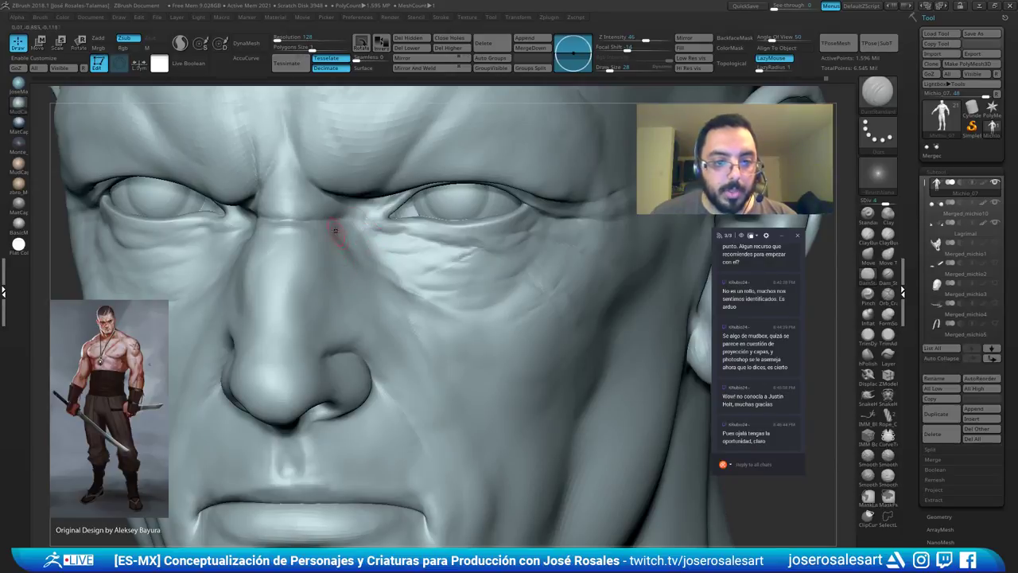
Shape the skin between the nose bridge and inner eye corner with the Standard brush at draw size 42.
{"action": "key", "text": "b"}
{"action": "key", "text": "s"}
{"action": "key", "text": "t"}
{"action": "mouse_move", "coordinate": [358, 210]}
{"action": "right_mouse_down", "text": "ctrl"}
{"action": "mouse_move", "coordinate": [358, 196]}
{"action": "mouse_move", "coordinate": [381, 236]}
{"action": "mouse_move", "coordinate": [335, 229]}
{"action": "right_mouse_up", "text": "ctrl"}
{"action": "key", "text": "s"}
{"action": "left_click_drag", "start_coordinate": [378, 213], "coordinate": [381, 214]}
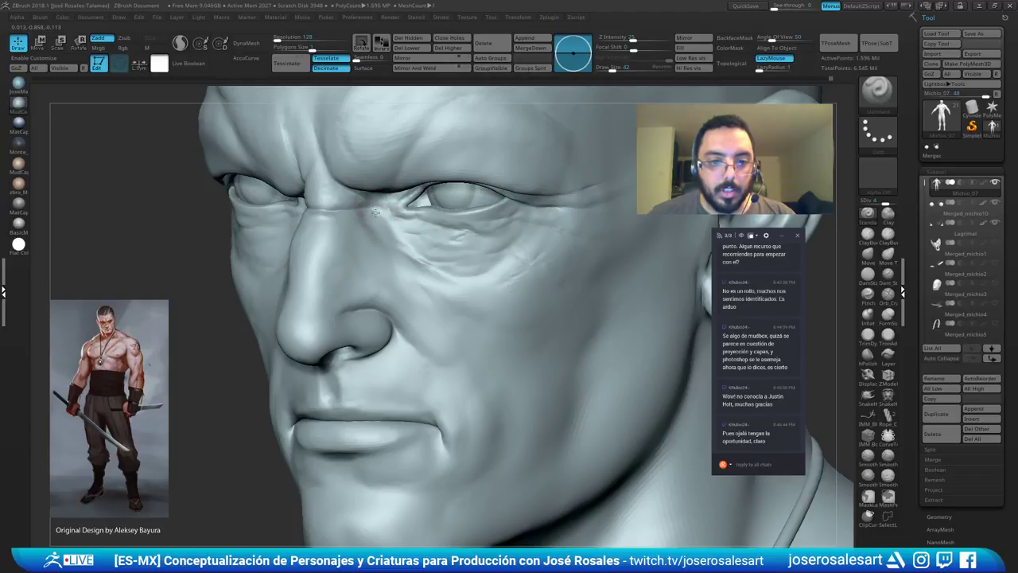
{"action": "mouse_move", "coordinate": [379, 210]}
{"action": "right_mouse_down"}
{"action": "mouse_move", "coordinate": [342, 239]}
{"action": "mouse_move", "coordinate": [323, 208]}
{"action": "mouse_move", "coordinate": [350, 209]}
{"action": "mouse_move", "coordinate": [519, 144]}
{"action": "right_mouse_up"}
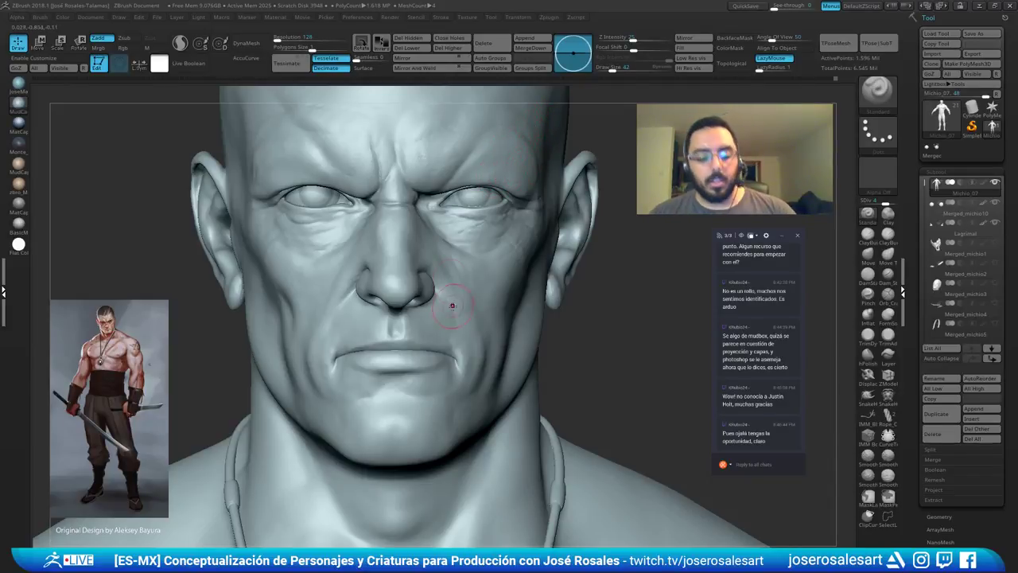
Build up the nasolabial fold beside the nostril with ClayBuildup and smooth it down toward the mouth.
{"action": "key", "text": "b"}
{"action": "key", "text": "c"}
{"action": "key", "text": "b"}
{"action": "mouse_move", "coordinate": [470, 319]}
{"action": "right_mouse_down", "text": "ctrl"}
{"action": "mouse_move", "coordinate": [469, 381]}
{"action": "mouse_move", "coordinate": [457, 344]}
{"action": "mouse_move", "coordinate": [405, 333]}
{"action": "right_mouse_up", "text": "ctrl"}
{"action": "right_click_drag", "start_coordinate": [421, 295], "coordinate": [432, 302]}
{"action": "mouse_move", "coordinate": [423, 311]}
{"action": "left_mouse_down"}
{"action": "mouse_move", "coordinate": [428, 282]}
{"action": "mouse_move", "coordinate": [423, 314]}
{"action": "left_mouse_up"}
{"action": "mouse_move", "coordinate": [445, 321]}
{"action": "right_mouse_down", "text": "ctrl"}
{"action": "mouse_move", "coordinate": [450, 301]}
{"action": "mouse_move", "coordinate": [432, 332]}
{"action": "mouse_move", "coordinate": [467, 336]}
{"action": "right_mouse_up", "text": "ctrl"}
{"action": "left_click_drag", "start_coordinate": [448, 337], "coordinate": [444, 309], "text": "shift"}
{"action": "right_click_drag", "start_coordinate": [444, 309], "coordinate": [466, 311]}
Carve the nasolabial crease running down from the nostril wing with DamStandard at draw size 42.
{"action": "key", "text": "b"}
{"action": "key", "text": "d"}
{"action": "key", "text": "s"}
{"action": "key", "text": "s"}
{"action": "left_click_drag", "start_coordinate": [438, 323], "coordinate": [435, 323]}
{"action": "right_click_drag", "start_coordinate": [423, 305], "coordinate": [395, 270]}
{"action": "mouse_move", "coordinate": [388, 230]}
{"action": "right_mouse_down"}
{"action": "mouse_move", "coordinate": [401, 261]}
{"action": "mouse_move", "coordinate": [392, 225]}
{"action": "mouse_move", "coordinate": [420, 230]}
{"action": "right_mouse_up"}
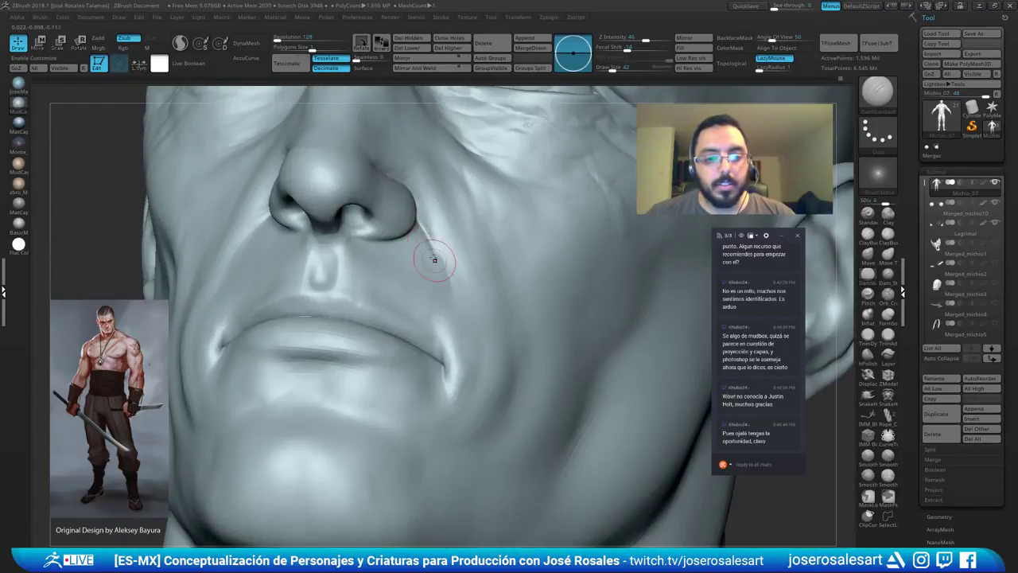
Add volume above the nostril wing with ClayBuildup at draw size 42 and smooth the wing's surface.
{"action": "mouse_move", "coordinate": [435, 260]}
{"action": "right_mouse_down"}
{"action": "mouse_move", "coordinate": [407, 239]}
{"action": "mouse_move", "coordinate": [425, 205]}
{"action": "mouse_move", "coordinate": [371, 175]}
{"action": "right_mouse_up"}
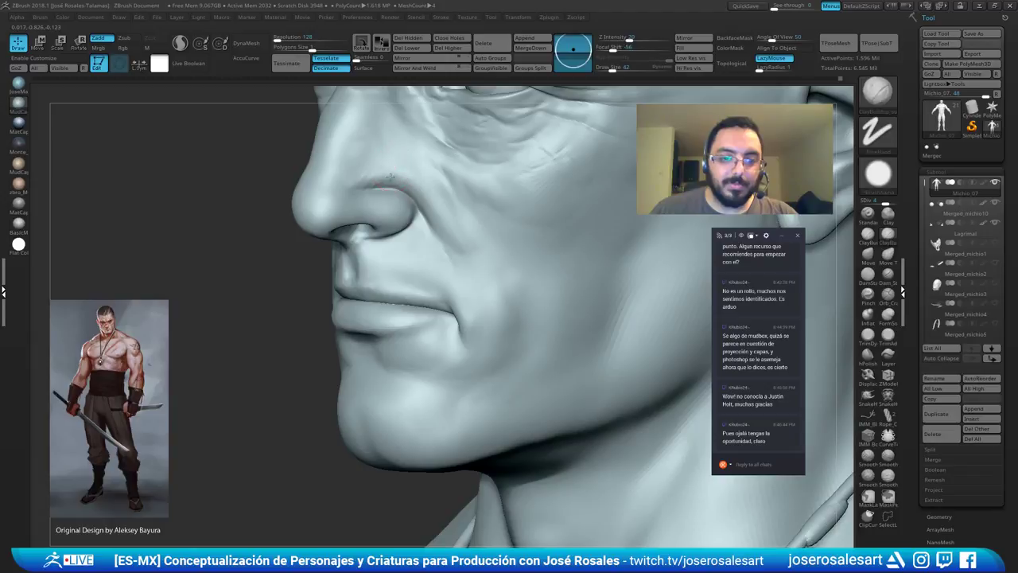
{"action": "right_click_drag", "start_coordinate": [403, 179], "coordinate": [455, 216]}
{"action": "left_click_drag", "start_coordinate": [393, 196], "coordinate": [404, 208], "text": "shift"}
{"action": "mouse_move", "coordinate": [446, 211]}
{"action": "right_mouse_down"}
{"action": "mouse_move", "coordinate": [406, 182]}
{"action": "mouse_move", "coordinate": [445, 196]}
{"action": "mouse_move", "coordinate": [486, 192]}
{"action": "right_mouse_up"}
{"action": "mouse_move", "coordinate": [421, 215]}
{"action": "right_mouse_down"}
{"action": "mouse_move", "coordinate": [518, 228]}
{"action": "mouse_move", "coordinate": [497, 220]}
{"action": "mouse_move", "coordinate": [540, 275]}
{"action": "mouse_move", "coordinate": [488, 294]}
{"action": "mouse_move", "coordinate": [467, 267]}
{"action": "right_mouse_up"}
Cut fine wrinkles on the cheek below the outer eye corner with DamStandard at draw size 26.
{"action": "key", "text": "b"}
{"action": "key", "text": "d"}
{"action": "key", "text": "s"}
{"action": "mouse_move", "coordinate": [523, 291]}
{"action": "right_mouse_down"}
{"action": "mouse_move", "coordinate": [492, 252]}
{"action": "mouse_move", "coordinate": [536, 257]}
{"action": "right_mouse_up"}
{"action": "mouse_move", "coordinate": [539, 248]}
{"action": "left_mouse_down", "text": "shift"}
{"action": "mouse_move", "coordinate": [445, 301]}
{"action": "mouse_move", "coordinate": [581, 183]}
{"action": "left_mouse_up", "text": "shift"}
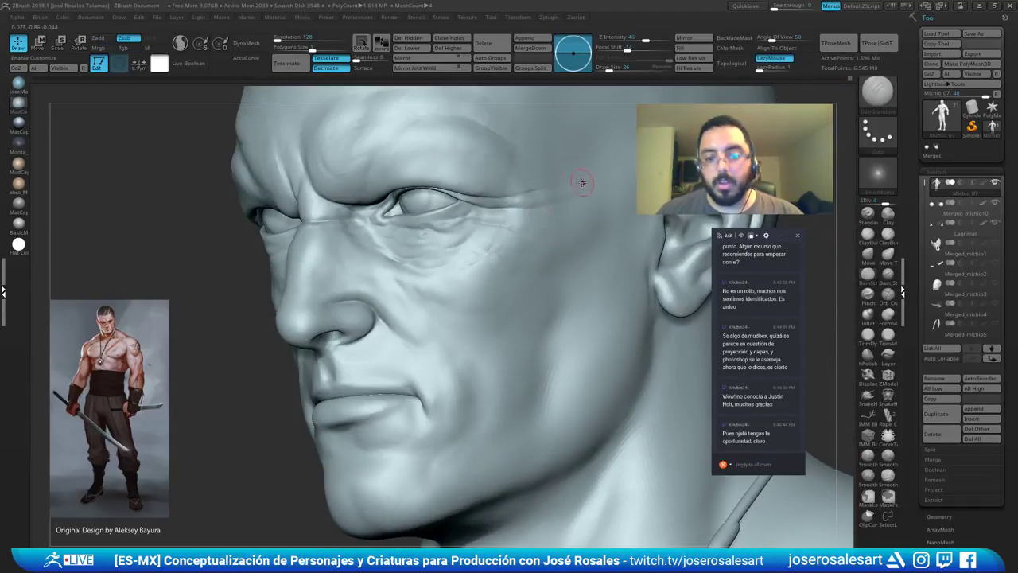
Build up the outer eye-bag folds with ClayBuildup at draw size 26 and smooth the bag's lower edge.
{"action": "key", "text": "b"}
{"action": "key", "text": "c"}
{"action": "key", "text": "b"}
{"action": "right_click_drag", "start_coordinate": [486, 267], "coordinate": [517, 265]}
{"action": "right_click_drag", "start_coordinate": [517, 266], "coordinate": [475, 266], "text": "ctrl"}
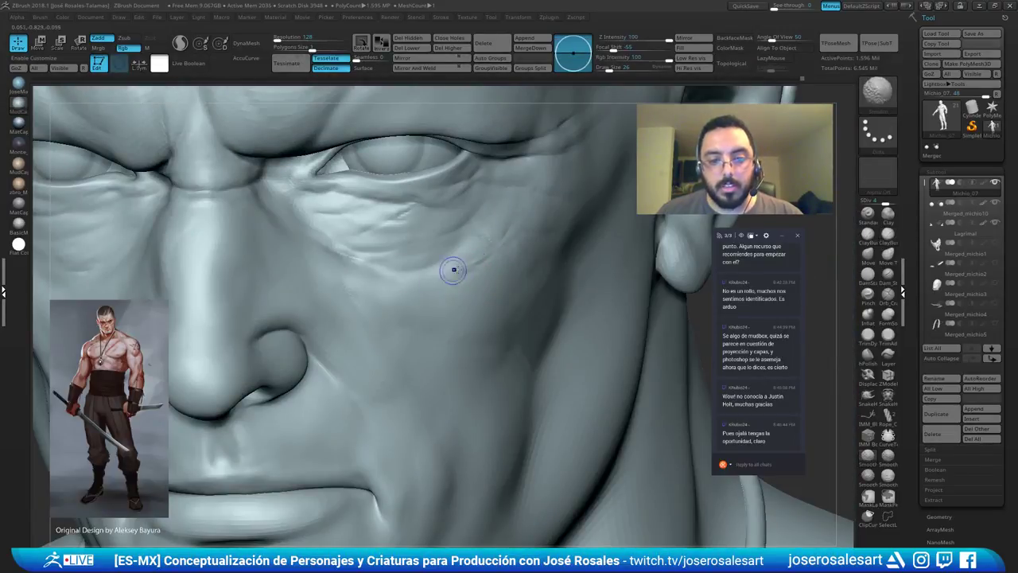
{"action": "left_click_drag", "start_coordinate": [475, 259], "coordinate": [422, 274], "text": "shift"}
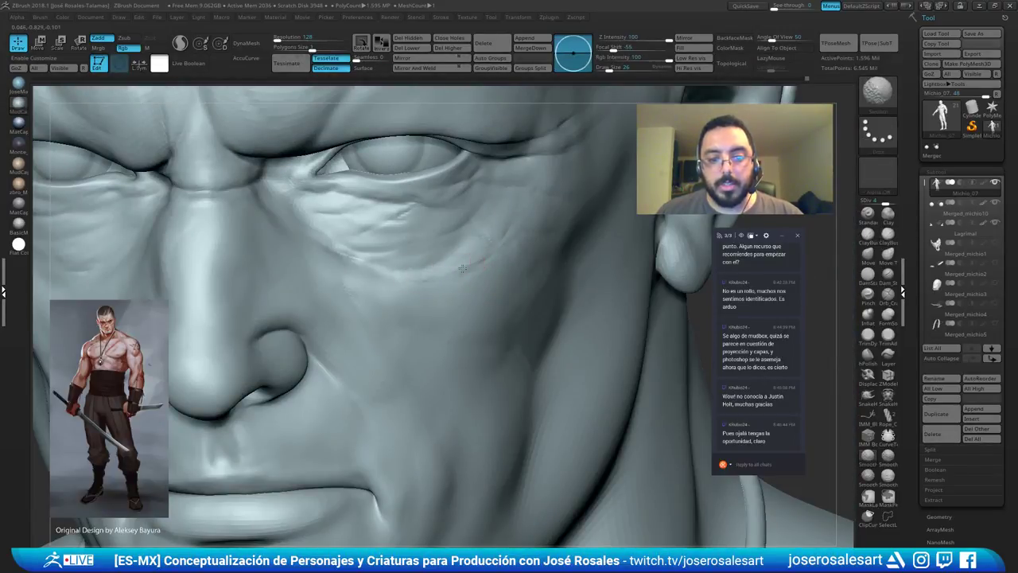
{"action": "mouse_move", "coordinate": [473, 234]}
{"action": "right_mouse_down"}
{"action": "mouse_move", "coordinate": [393, 286]}
{"action": "mouse_move", "coordinate": [450, 269]}
{"action": "right_mouse_up"}
{"action": "mouse_move", "coordinate": [450, 269]}
{"action": "right_mouse_down", "text": "ctrl"}
{"action": "mouse_move", "coordinate": [427, 272]}
{"action": "mouse_move", "coordinate": [439, 280]}
{"action": "mouse_move", "coordinate": [454, 258]}
{"action": "mouse_move", "coordinate": [473, 262]}
{"action": "right_mouse_up", "text": "ctrl"}
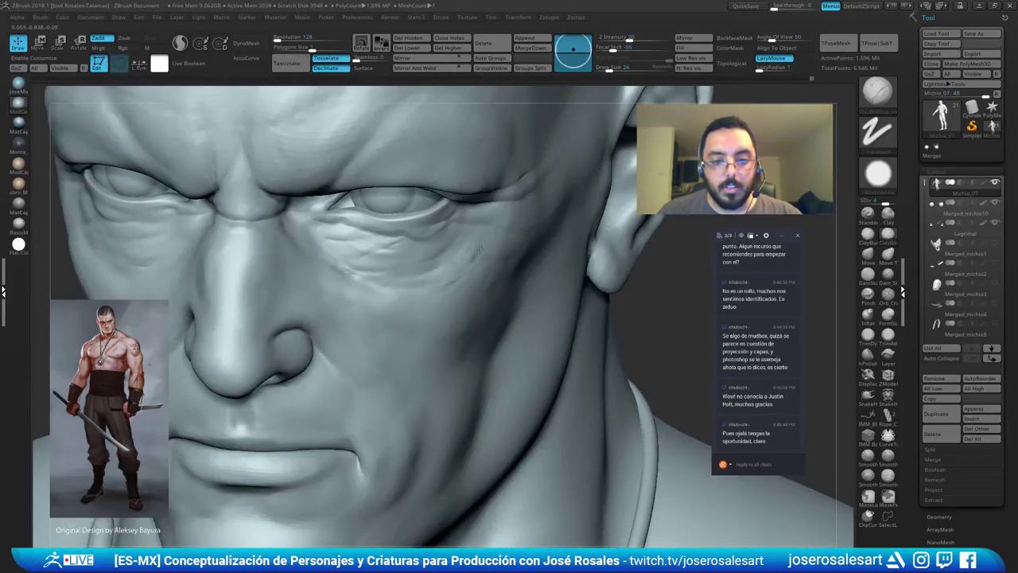
{"action": "mouse_move", "coordinate": [455, 257]}
{"action": "right_mouse_down"}
{"action": "mouse_move", "coordinate": [486, 231]}
{"action": "mouse_move", "coordinate": [483, 245]}
{"action": "right_mouse_up"}
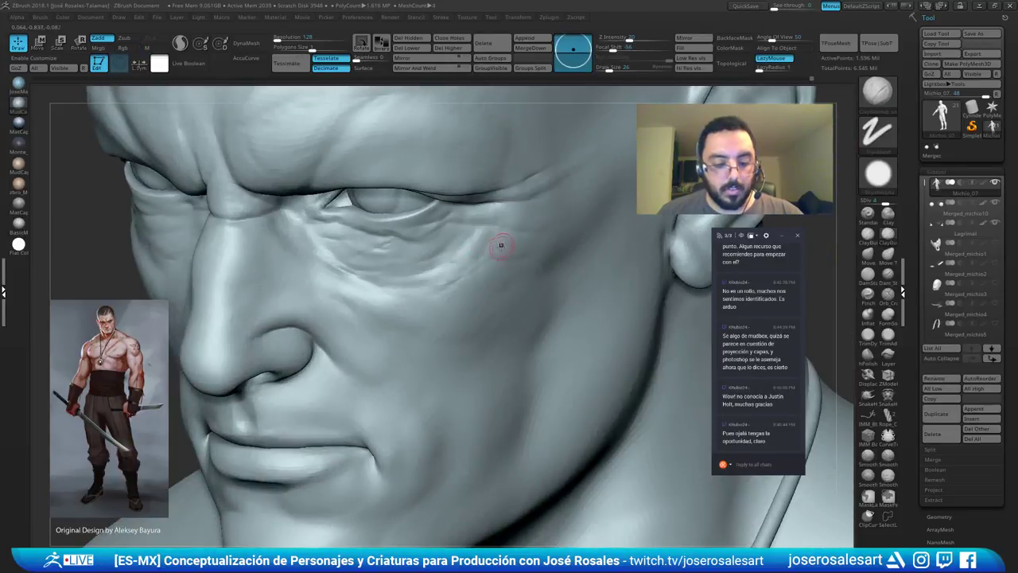
Refine the wrinkles beside the outer eye bag with DamStandard and ClayBuildup at draw size 30.
{"action": "key", "text": "b"}
{"action": "key", "text": "d"}
{"action": "key", "text": "s"}
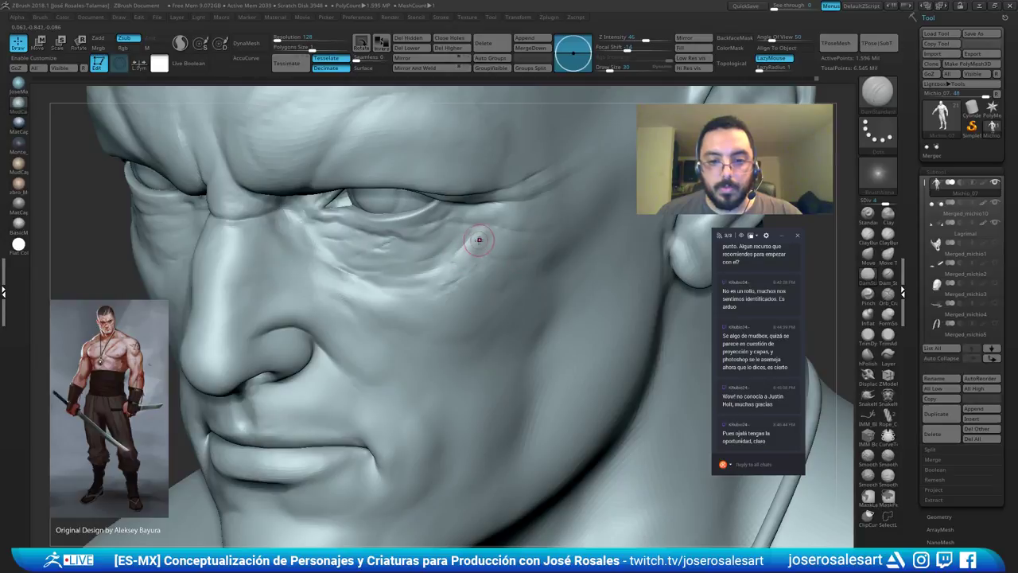
{"action": "key", "text": "b"}
{"action": "key", "text": "c"}
{"action": "key", "text": "b"}
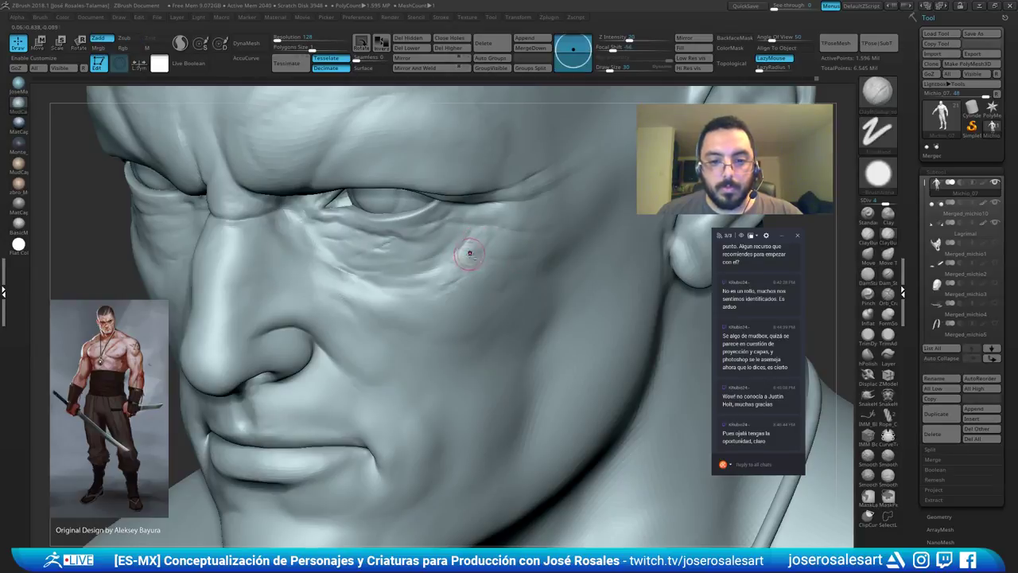
{"action": "mouse_move", "coordinate": [481, 238]}
{"action": "right_mouse_down", "text": "ctrl"}
{"action": "mouse_move", "coordinate": [518, 236]}
{"action": "mouse_move", "coordinate": [499, 232]}
{"action": "mouse_move", "coordinate": [595, 199]}
{"action": "mouse_move", "coordinate": [584, 172]}
{"action": "right_mouse_up", "text": "ctrl"}
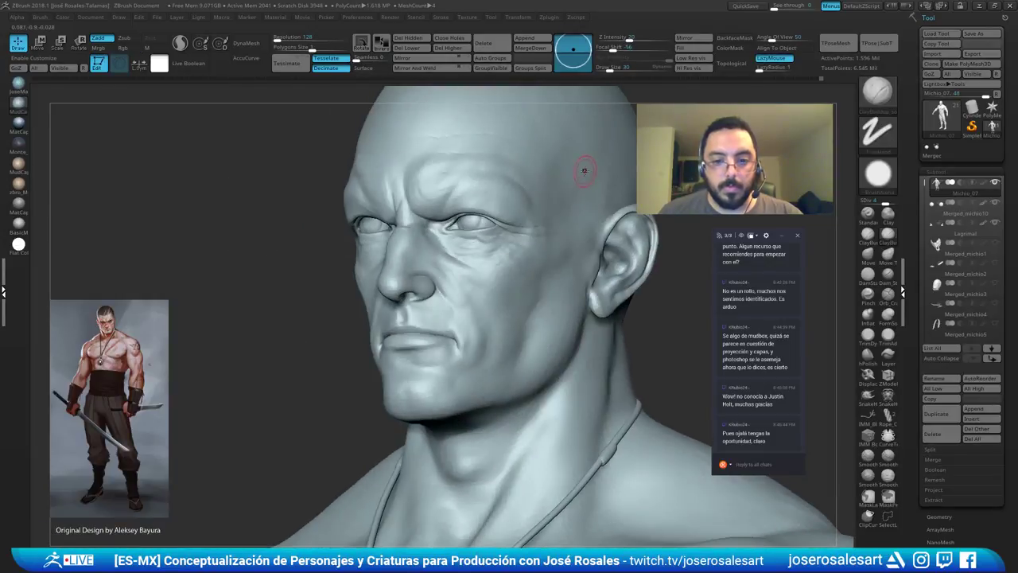
Refine the nasolabial fold and cheek beside the nostril with ClayBuildup at draw size 30.
{"action": "mouse_move", "coordinate": [529, 200]}
{"action": "right_mouse_down"}
{"action": "mouse_move", "coordinate": [574, 187]}
{"action": "mouse_move", "coordinate": [511, 222]}
{"action": "right_mouse_up"}
{"action": "left_click_drag", "start_coordinate": [544, 248], "coordinate": [593, 236], "text": "shift"}
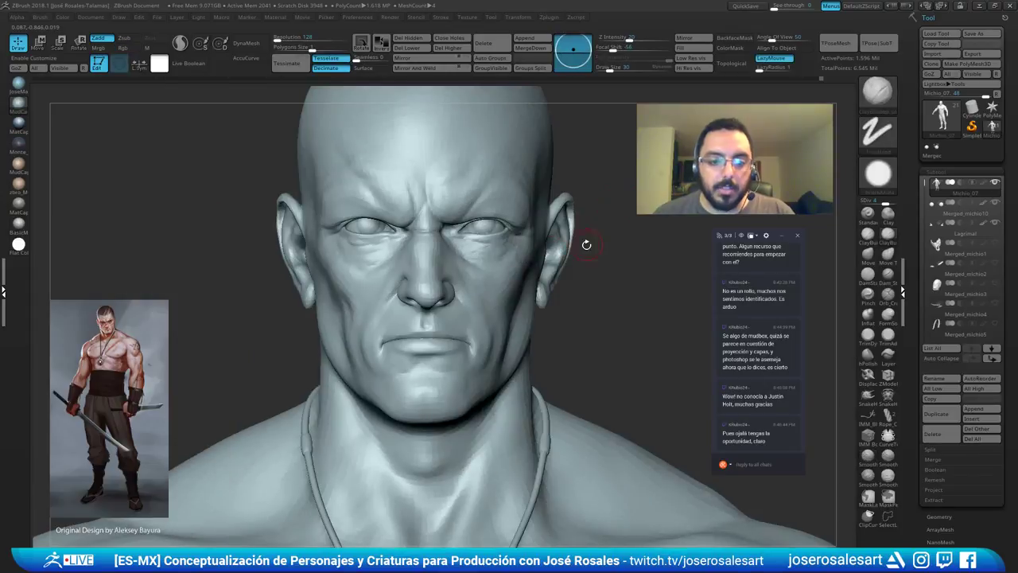
{"action": "mouse_move", "coordinate": [528, 270]}
{"action": "left_mouse_down"}
{"action": "mouse_move", "coordinate": [568, 246]}
{"action": "mouse_move", "coordinate": [571, 232]}
{"action": "mouse_move", "coordinate": [544, 241]}
{"action": "left_mouse_up"}
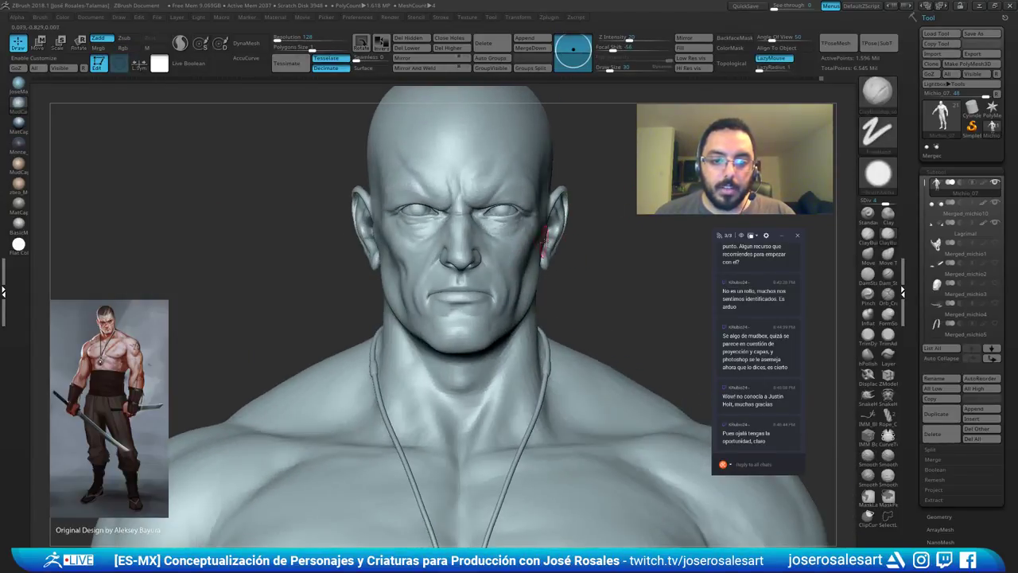
{"action": "right_click_drag", "start_coordinate": [550, 240], "coordinate": [591, 303], "text": "ctrl"}
{"action": "mouse_move", "coordinate": [472, 221]}
{"action": "right_mouse_down"}
{"action": "mouse_move", "coordinate": [455, 238]}
{"action": "mouse_move", "coordinate": [459, 223]}
{"action": "right_mouse_up"}
{"action": "mouse_move", "coordinate": [445, 265]}
{"action": "left_mouse_down"}
{"action": "mouse_move", "coordinate": [489, 256]}
{"action": "mouse_move", "coordinate": [398, 223]}
{"action": "mouse_move", "coordinate": [369, 252]}
{"action": "left_mouse_up"}
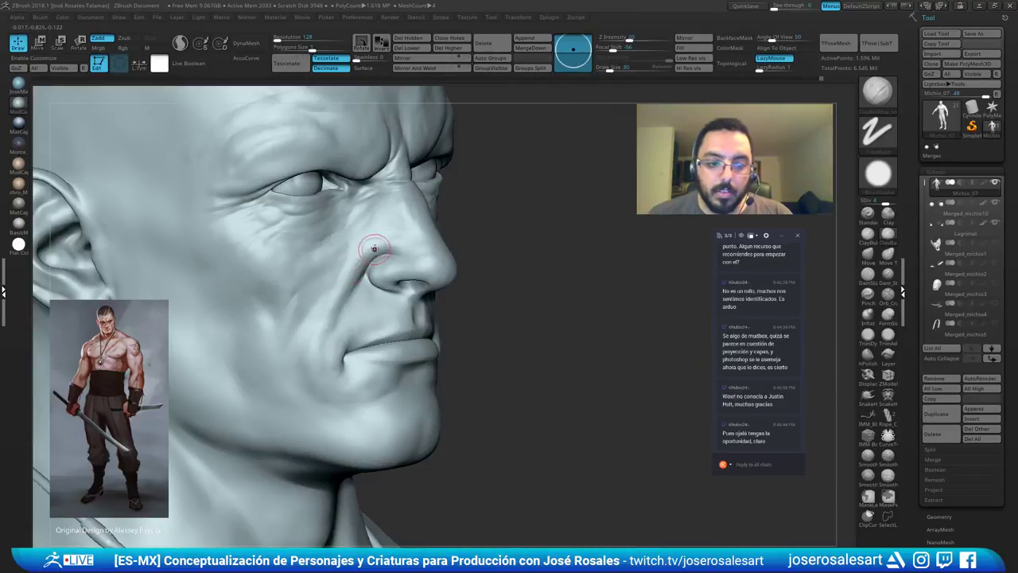
{"action": "mouse_move", "coordinate": [341, 287]}
{"action": "left_mouse_down"}
{"action": "mouse_move", "coordinate": [391, 291]}
{"action": "mouse_move", "coordinate": [422, 261]}
{"action": "left_mouse_up"}
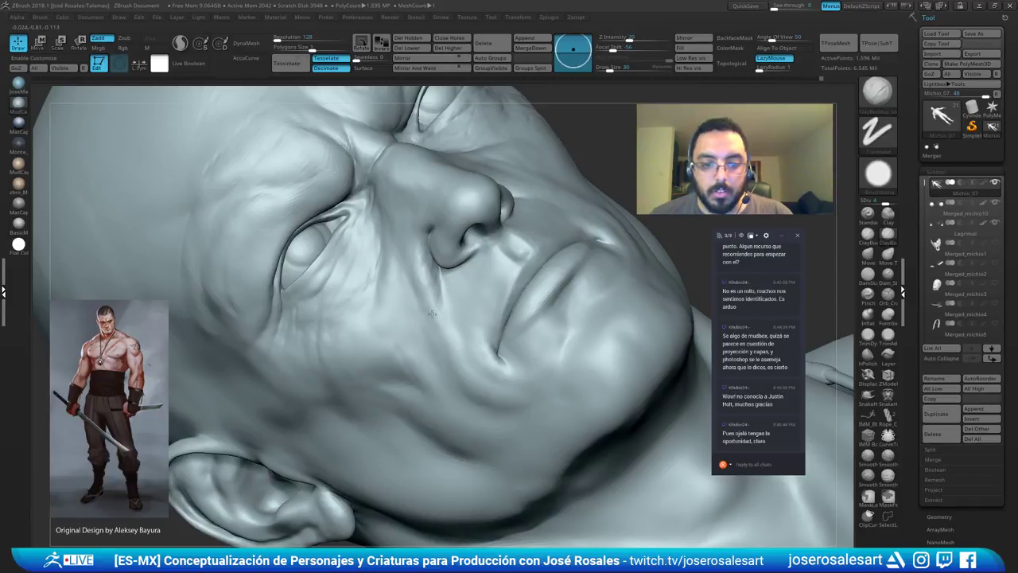
{"action": "mouse_move", "coordinate": [449, 315]}
{"action": "right_mouse_down", "text": "ctrl"}
{"action": "mouse_move", "coordinate": [450, 280]}
{"action": "mouse_move", "coordinate": [444, 333]}
{"action": "right_mouse_up", "text": "ctrl"}
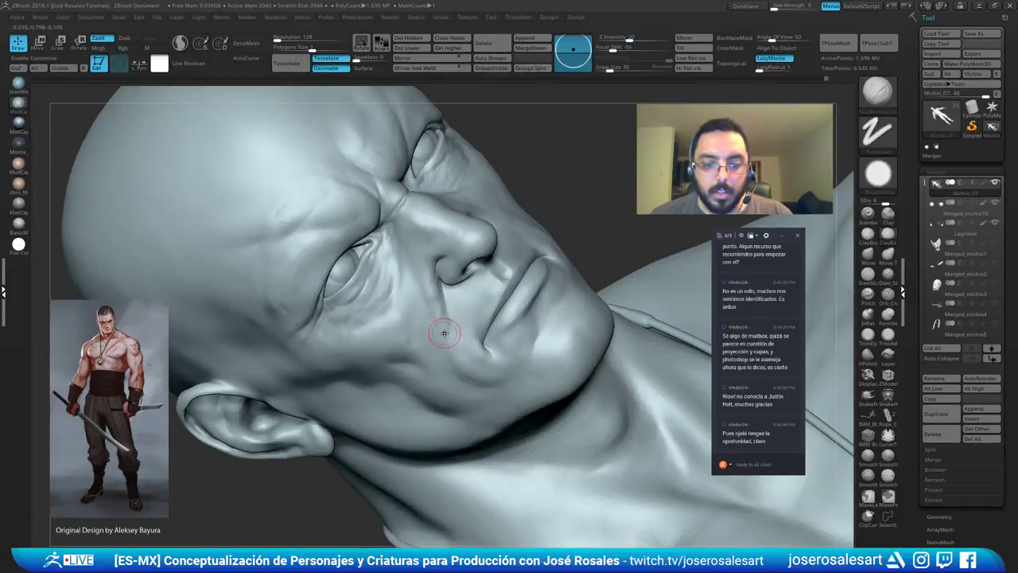
{"action": "mouse_move", "coordinate": [447, 357]}
{"action": "left_mouse_down"}
{"action": "mouse_move", "coordinate": [421, 300]}
{"action": "mouse_move", "coordinate": [447, 371]}
{"action": "left_mouse_up"}
Build up the skin around the nostril wing and the side of the nose with ClayBuildup at draw sizes 48 and 42.
{"action": "right_click_drag", "start_coordinate": [432, 337], "coordinate": [457, 358], "text": "shift"}
{"action": "mouse_move", "coordinate": [491, 324]}
{"action": "right_mouse_down"}
{"action": "mouse_move", "coordinate": [461, 331]}
{"action": "mouse_move", "coordinate": [511, 353]}
{"action": "mouse_move", "coordinate": [510, 401]}
{"action": "right_mouse_up"}
{"action": "mouse_move", "coordinate": [509, 402]}
{"action": "left_mouse_down"}
{"action": "mouse_move", "coordinate": [488, 337]}
{"action": "mouse_move", "coordinate": [520, 326]}
{"action": "mouse_move", "coordinate": [485, 331]}
{"action": "left_mouse_up"}
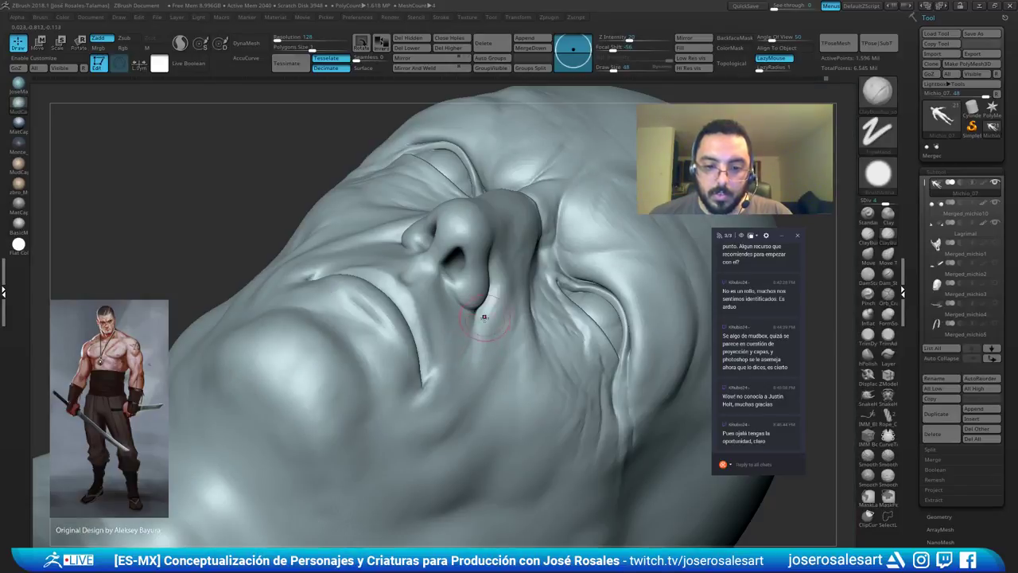
{"action": "right_click_drag", "start_coordinate": [495, 316], "coordinate": [525, 298]}
{"action": "right_click_drag", "start_coordinate": [552, 243], "coordinate": [485, 253]}
{"action": "left_click_drag", "start_coordinate": [497, 279], "coordinate": [493, 257]}
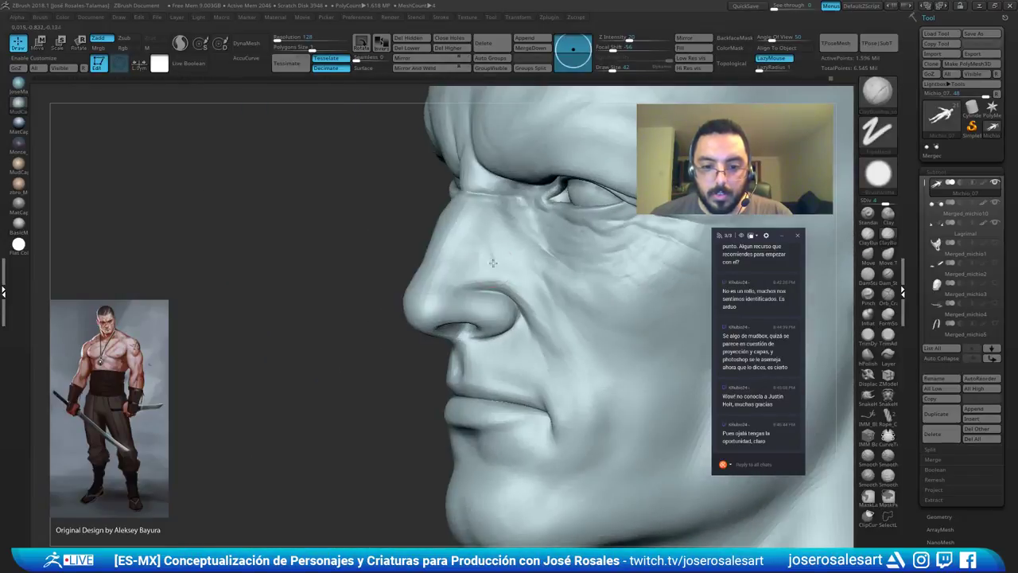
{"action": "left_click_drag", "start_coordinate": [516, 290], "coordinate": [464, 253]}
Refine the underside of the nose tip and nostrils with the Standard brush at draw size 33 and smooth the nostril wing.
{"action": "mouse_move", "coordinate": [513, 346]}
{"action": "right_mouse_down"}
{"action": "mouse_move", "coordinate": [541, 265]}
{"action": "mouse_move", "coordinate": [529, 206]}
{"action": "mouse_move", "coordinate": [581, 204]}
{"action": "mouse_move", "coordinate": [565, 233]}
{"action": "right_mouse_up"}
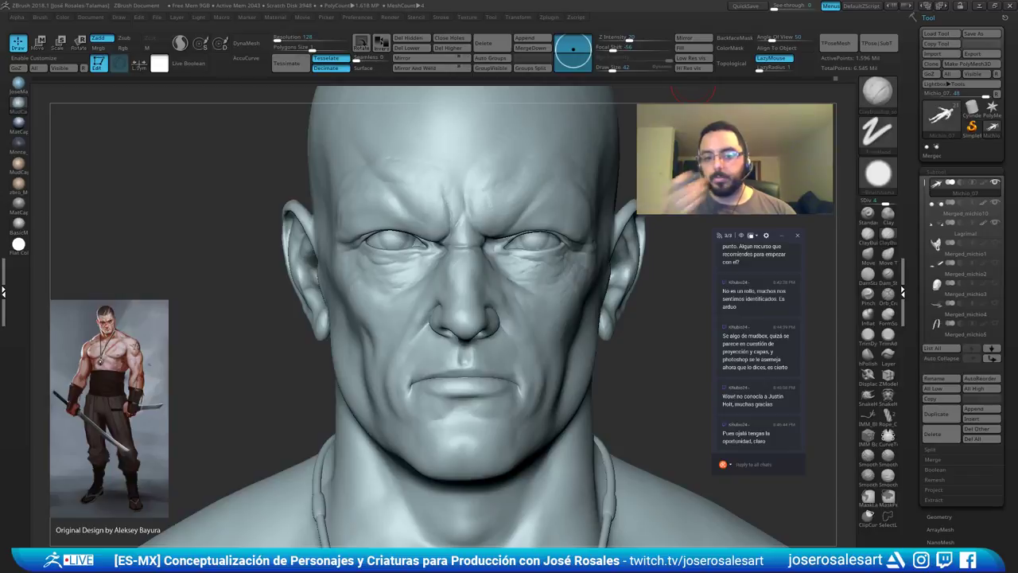
{"action": "mouse_move", "coordinate": [342, 183]}
{"action": "right_mouse_down", "text": "alt"}
{"action": "mouse_move", "coordinate": [359, 209]}
{"action": "mouse_move", "coordinate": [319, 242]}
{"action": "right_mouse_up", "text": "alt"}
{"action": "mouse_move", "coordinate": [549, 310]}
{"action": "right_mouse_down"}
{"action": "mouse_move", "coordinate": [542, 293]}
{"action": "mouse_move", "coordinate": [482, 265]}
{"action": "right_mouse_up"}
{"action": "left_click_drag", "start_coordinate": [482, 265], "coordinate": [486, 317]}
{"action": "key", "text": "shift"}
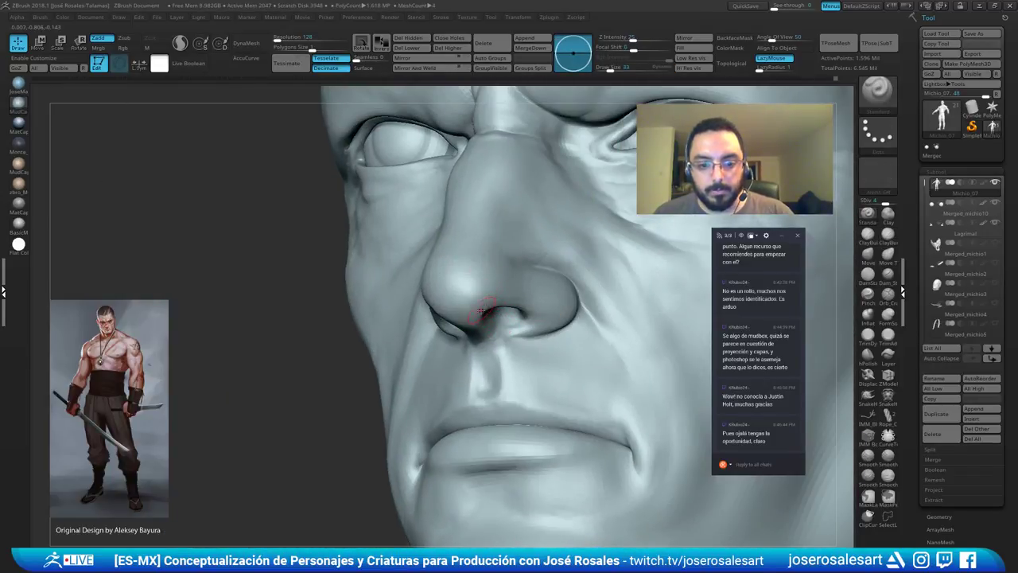
{"action": "mouse_move", "coordinate": [505, 271]}
{"action": "right_mouse_down"}
{"action": "mouse_move", "coordinate": [473, 304]}
{"action": "mouse_move", "coordinate": [522, 285]}
{"action": "mouse_move", "coordinate": [534, 264]}
{"action": "right_mouse_up"}
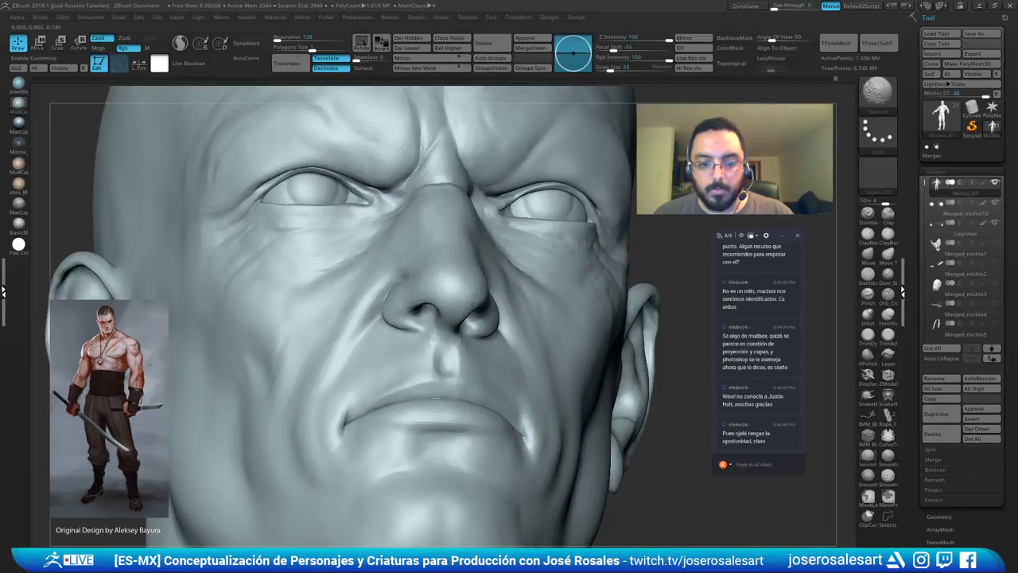
{"action": "mouse_move", "coordinate": [470, 296]}
{"action": "right_mouse_down"}
{"action": "mouse_move", "coordinate": [432, 313]}
{"action": "mouse_move", "coordinate": [350, 238]}
{"action": "mouse_move", "coordinate": [354, 288]}
{"action": "mouse_move", "coordinate": [362, 280]}
{"action": "mouse_move", "coordinate": [384, 293]}
{"action": "right_mouse_up"}
{"action": "mouse_move", "coordinate": [399, 329]}
{"action": "right_mouse_down"}
{"action": "mouse_move", "coordinate": [433, 320]}
{"action": "mouse_move", "coordinate": [407, 320]}
{"action": "right_mouse_up"}
{"action": "mouse_move", "coordinate": [478, 317]}
{"action": "right_mouse_down"}
{"action": "mouse_move", "coordinate": [336, 289]}
{"action": "mouse_move", "coordinate": [398, 284]}
{"action": "right_mouse_up"}
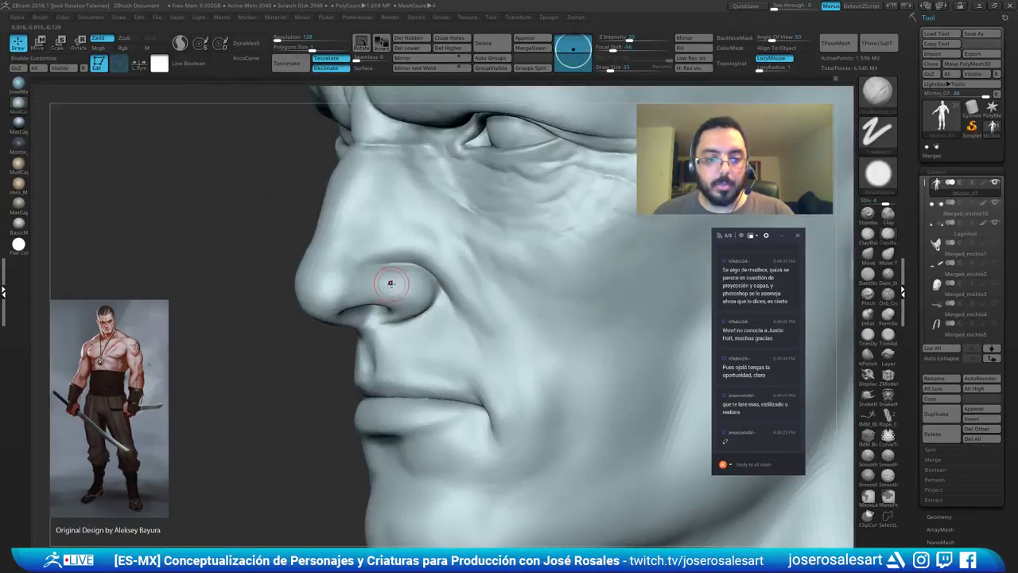
Sharpen the crease along the outer and lower edge of the nostril wing with DamStandard at draw size 33.
{"action": "key", "text": "b"}
{"action": "key", "text": "d"}
{"action": "key", "text": "s"}
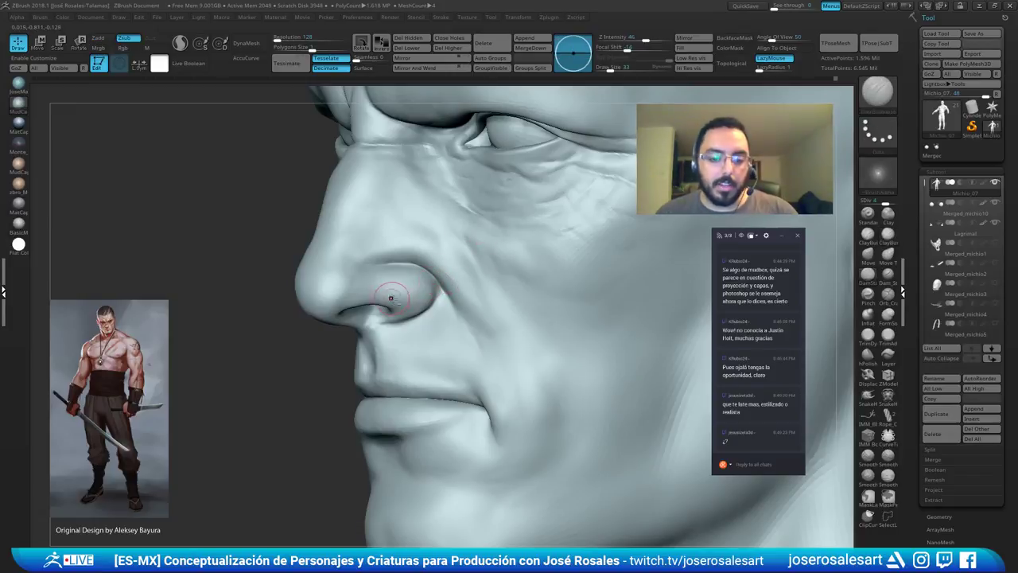
{"action": "right_click_drag", "start_coordinate": [391, 300], "coordinate": [445, 313], "text": "ctrl"}
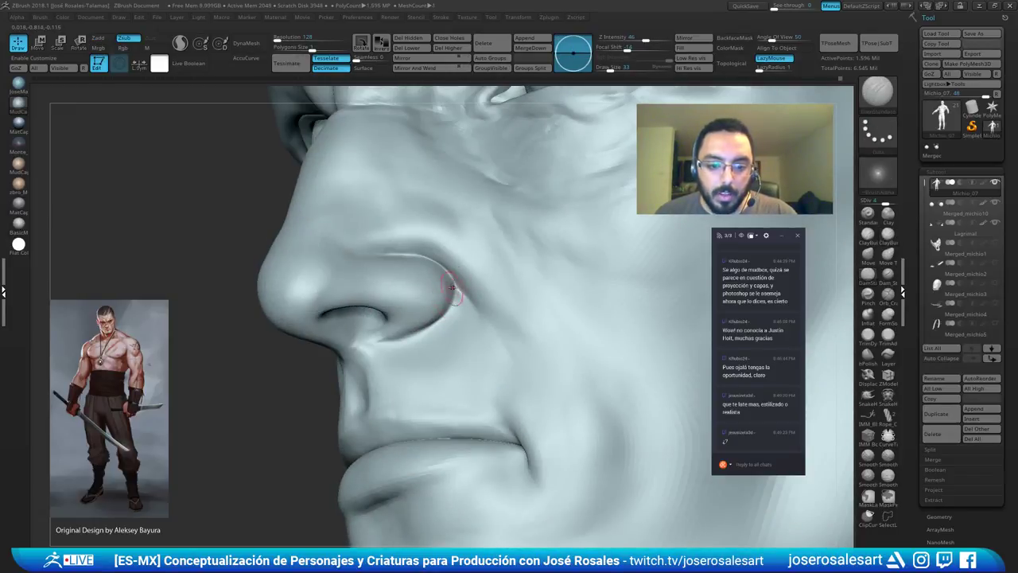
{"action": "mouse_move", "coordinate": [454, 290]}
{"action": "left_mouse_down"}
{"action": "mouse_move", "coordinate": [429, 328]}
{"action": "mouse_move", "coordinate": [354, 344]}
{"action": "left_mouse_up"}
{"action": "right_click_drag", "start_coordinate": [354, 344], "coordinate": [443, 277]}
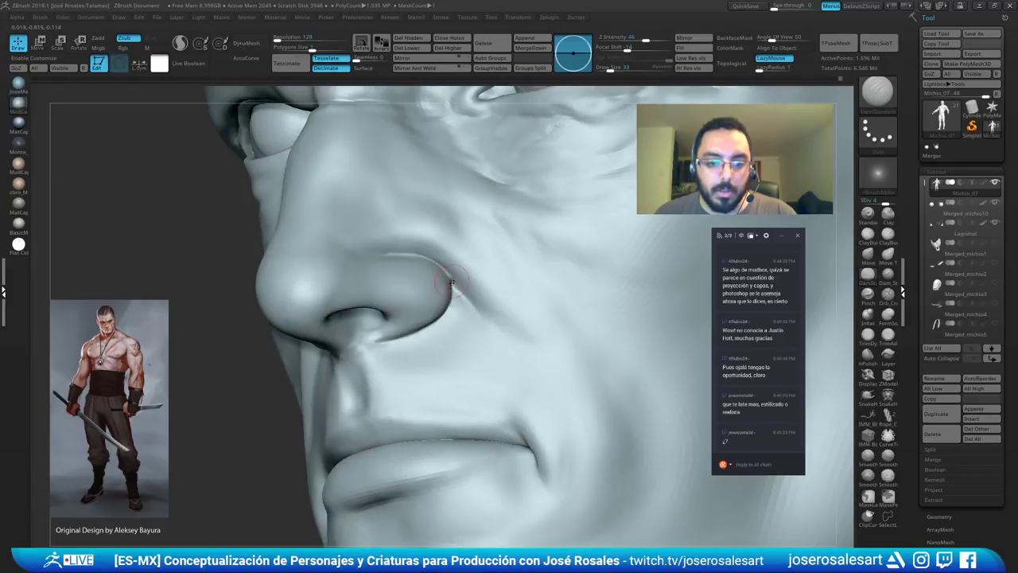
{"action": "right_click_drag", "start_coordinate": [376, 249], "coordinate": [358, 239], "text": "ctrl"}
{"action": "right_click_drag", "start_coordinate": [358, 239], "coordinate": [453, 284], "text": "shift"}
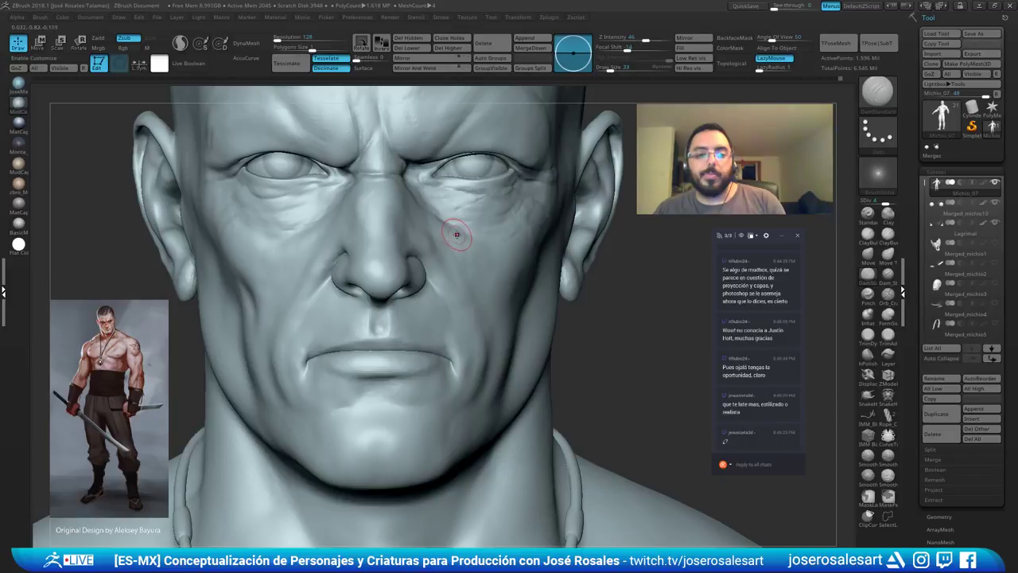
Carve the crease where the rear of the nostril wing meets the cheek with DamStandard and smooth its transition downward.
{"action": "right_click_drag", "start_coordinate": [475, 227], "coordinate": [334, 350]}
{"action": "right_click_drag", "start_coordinate": [239, 334], "coordinate": [345, 299]}
{"action": "mouse_move", "coordinate": [353, 199]}
{"action": "right_mouse_down"}
{"action": "mouse_move", "coordinate": [363, 268]}
{"action": "mouse_move", "coordinate": [346, 257]}
{"action": "mouse_move", "coordinate": [362, 253]}
{"action": "mouse_move", "coordinate": [370, 287]}
{"action": "mouse_move", "coordinate": [372, 234]}
{"action": "mouse_move", "coordinate": [367, 267]}
{"action": "mouse_move", "coordinate": [358, 264]}
{"action": "right_mouse_up"}
{"action": "key", "text": "b"}
{"action": "key", "text": "c"}
{"action": "key", "text": "b"}
{"action": "key", "text": "shift"}
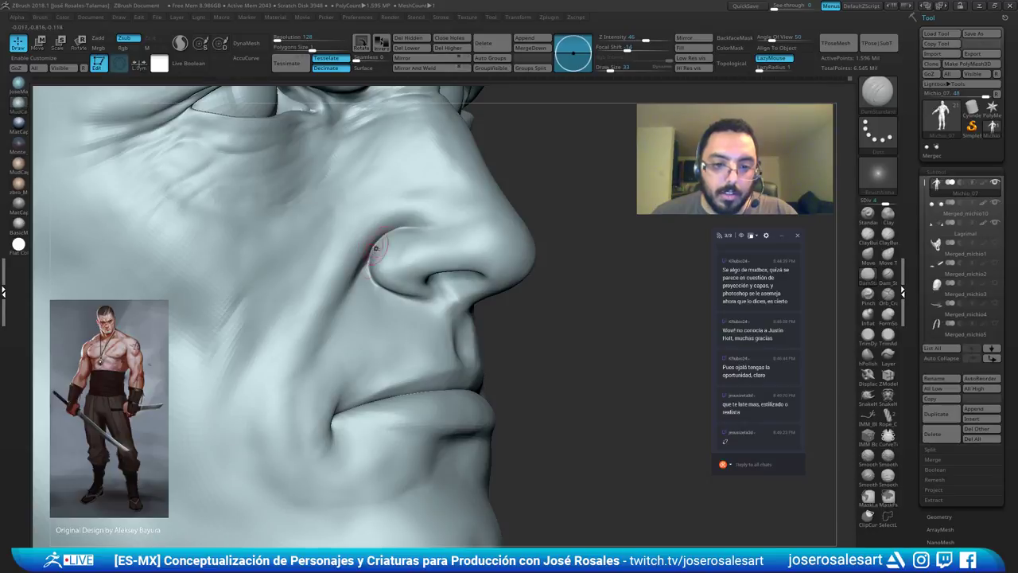
{"action": "right_click_drag", "start_coordinate": [374, 250], "coordinate": [359, 253]}
{"action": "left_click_drag", "start_coordinate": [375, 255], "coordinate": [328, 338], "text": "shift"}
{"action": "right_click_drag", "start_coordinate": [350, 274], "coordinate": [385, 251]}
{"action": "right_click_drag", "start_coordinate": [350, 285], "coordinate": [388, 285], "text": "ctrl"}
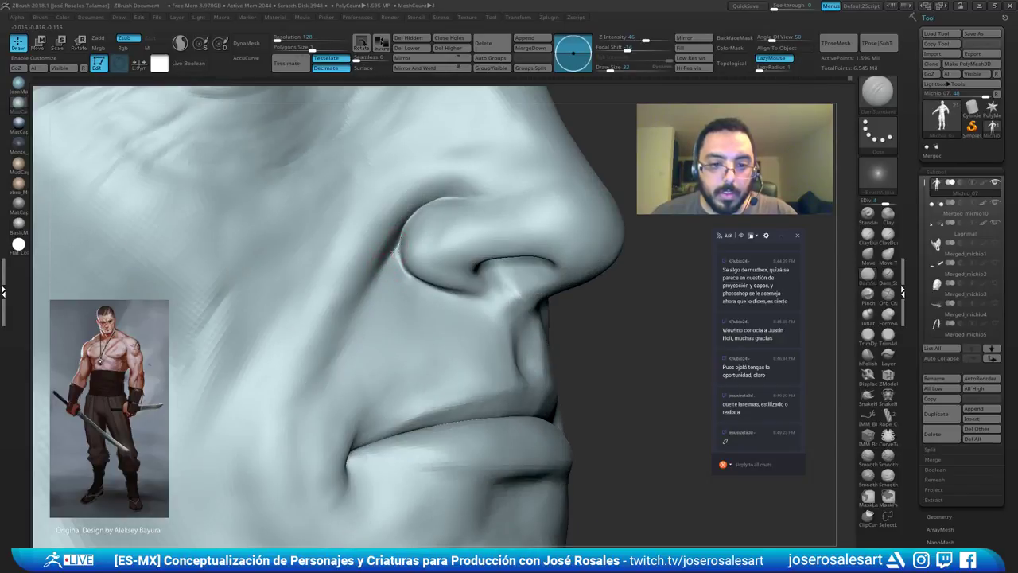
{"action": "right_click_drag", "start_coordinate": [348, 320], "coordinate": [339, 320]}
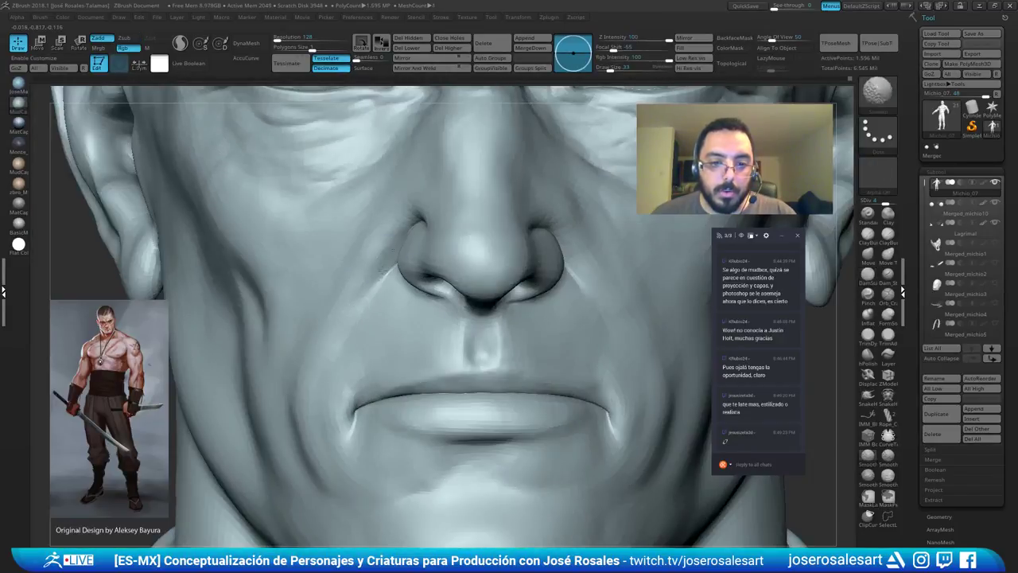
Smooth the top of the nasolabial fold and redraw its crease from the nostril down the cheek with DamStandard at draw size 33.
{"action": "mouse_move", "coordinate": [409, 246]}
{"action": "right_mouse_down", "text": "ctrl"}
{"action": "mouse_move", "coordinate": [501, 241]}
{"action": "mouse_move", "coordinate": [518, 221]}
{"action": "right_mouse_up", "text": "ctrl"}
{"action": "mouse_move", "coordinate": [466, 244]}
{"action": "right_mouse_down"}
{"action": "mouse_move", "coordinate": [493, 242]}
{"action": "mouse_move", "coordinate": [477, 267]}
{"action": "right_mouse_up"}
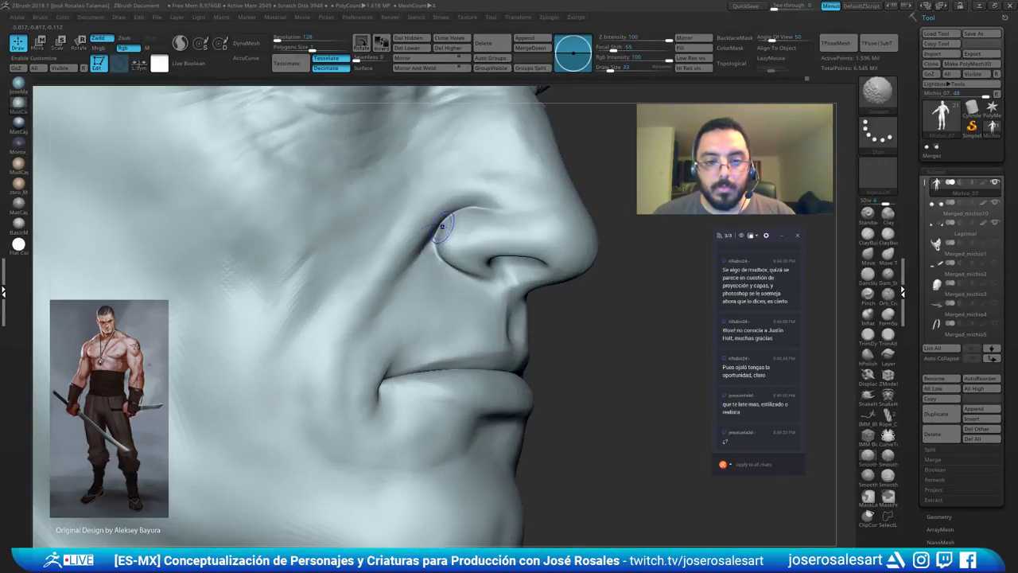
{"action": "left_click_drag", "start_coordinate": [441, 227], "coordinate": [424, 251], "text": "shift"}
{"action": "right_click_drag", "start_coordinate": [445, 248], "coordinate": [430, 249]}
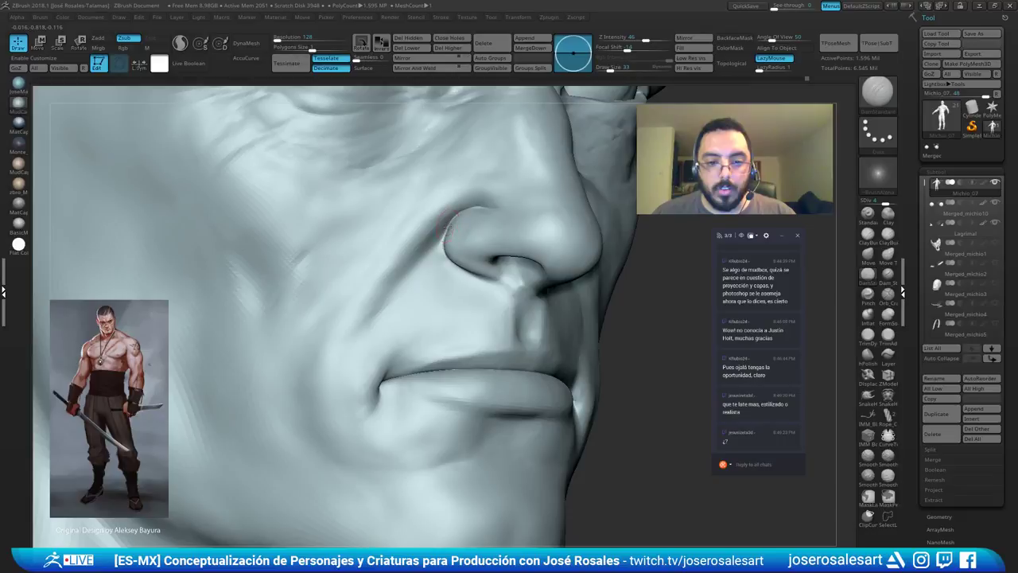
{"action": "left_click_drag", "start_coordinate": [424, 251], "coordinate": [393, 299]}
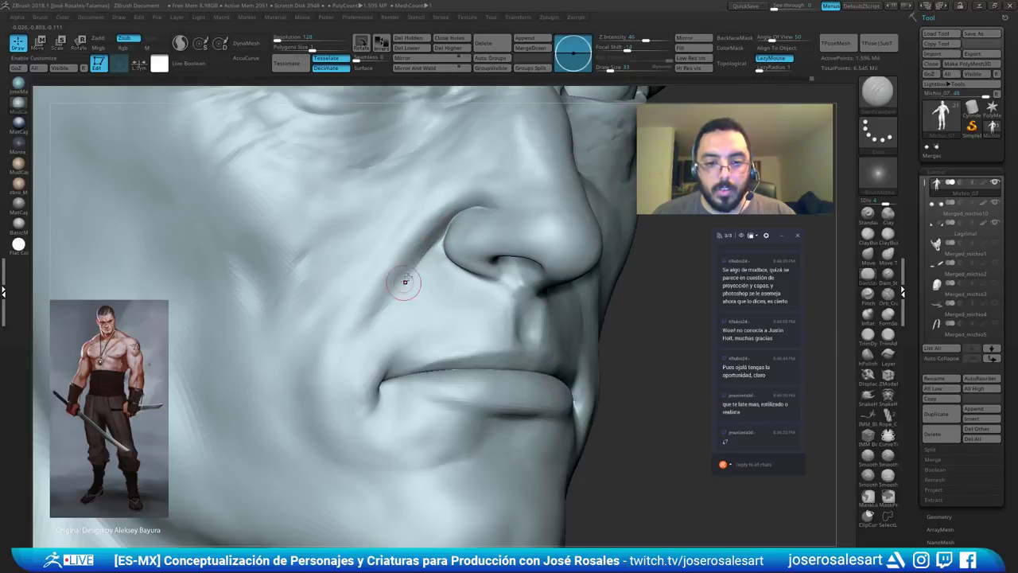
{"action": "right_click_drag", "start_coordinate": [404, 282], "coordinate": [422, 270]}
{"action": "left_click_drag", "start_coordinate": [422, 265], "coordinate": [395, 303]}
Add volume below the inner eye corners and along the sides of the nose bridge with ClayBuildup at draw size 33.
{"action": "key", "text": "b"}
{"action": "key", "text": "c"}
{"action": "key", "text": "b"}
{"action": "mouse_move", "coordinate": [453, 228]}
{"action": "right_mouse_down"}
{"action": "mouse_move", "coordinate": [465, 231]}
{"action": "mouse_move", "coordinate": [445, 240]}
{"action": "mouse_move", "coordinate": [548, 196]}
{"action": "mouse_move", "coordinate": [461, 271]}
{"action": "mouse_move", "coordinate": [350, 292]}
{"action": "right_mouse_up"}
{"action": "key", "text": "d"}
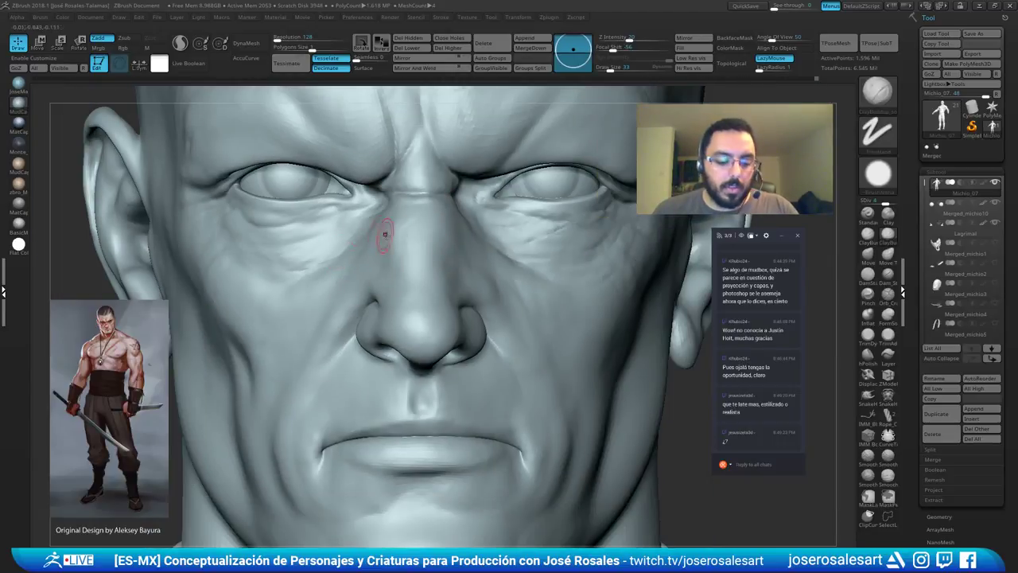
{"action": "right_click_drag", "start_coordinate": [354, 216], "coordinate": [352, 193], "text": "alt"}
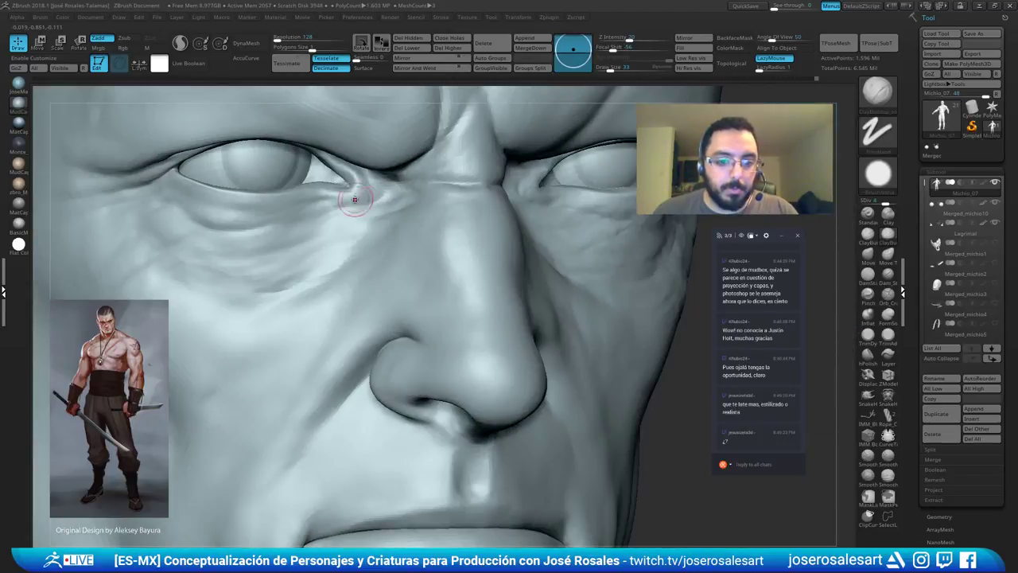
{"action": "right_click_drag", "start_coordinate": [435, 189], "coordinate": [376, 194]}
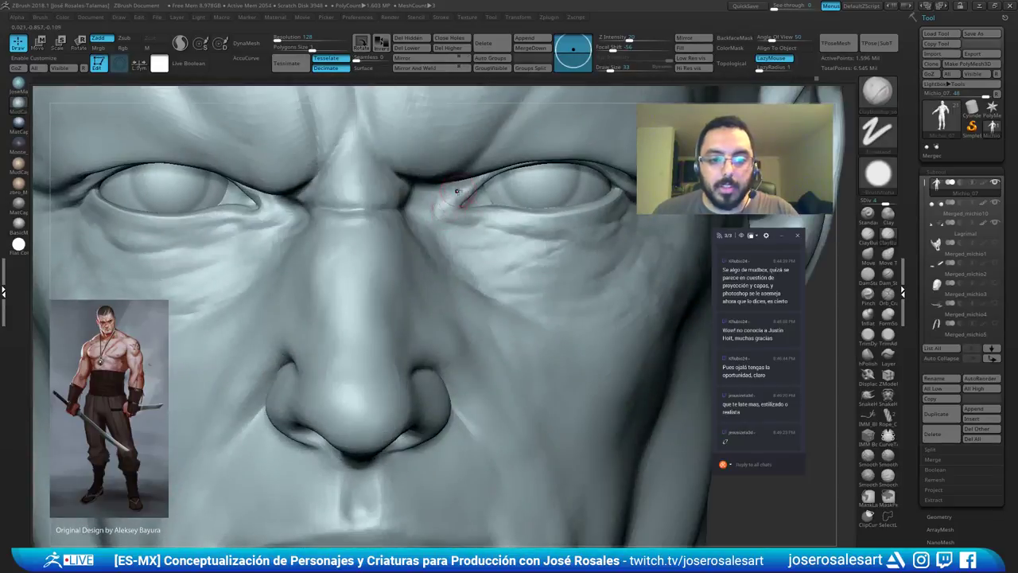
{"action": "right_click_drag", "start_coordinate": [471, 215], "coordinate": [525, 224]}
{"action": "right_click_drag", "start_coordinate": [357, 242], "coordinate": [324, 233], "text": "alt"}
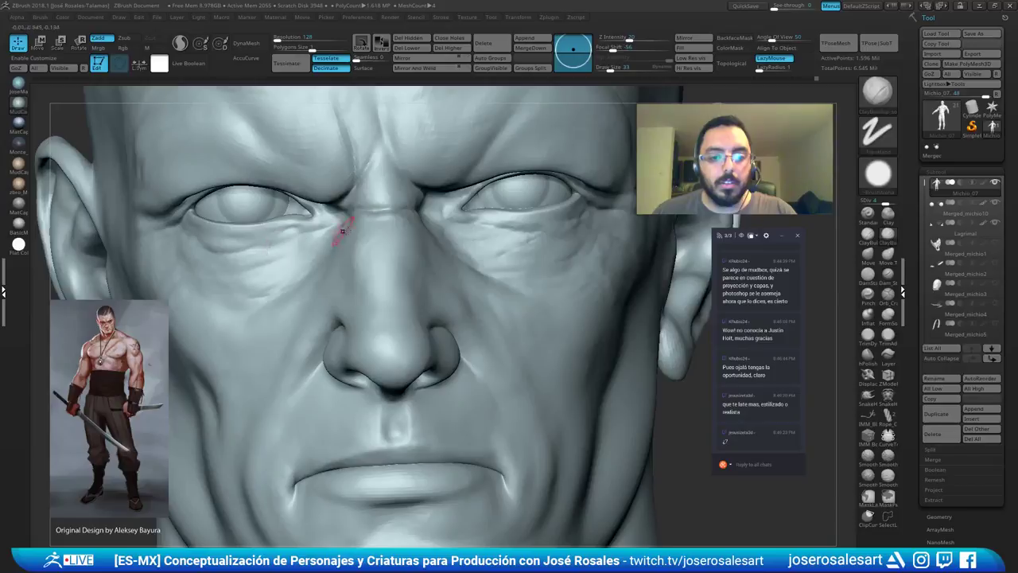
{"action": "mouse_move", "coordinate": [552, 248]}
{"action": "right_mouse_down", "text": "alt"}
{"action": "mouse_move", "coordinate": [583, 230]}
{"action": "mouse_move", "coordinate": [521, 239]}
{"action": "mouse_move", "coordinate": [490, 229]}
{"action": "mouse_move", "coordinate": [541, 216]}
{"action": "mouse_move", "coordinate": [494, 226]}
{"action": "mouse_move", "coordinate": [515, 222]}
{"action": "mouse_move", "coordinate": [517, 189]}
{"action": "mouse_move", "coordinate": [516, 217]}
{"action": "mouse_move", "coordinate": [493, 191]}
{"action": "mouse_move", "coordinate": [502, 213]}
{"action": "right_mouse_up", "text": "alt"}
Deepen the creases at the outer eye corner with DamStandard and fill the skin around them with ClayBuildup at draw size 36.
{"action": "key", "text": "b"}
{"action": "key", "text": "d"}
{"action": "key", "text": "s"}
{"action": "mouse_move", "coordinate": [458, 258]}
{"action": "right_mouse_down", "text": "alt"}
{"action": "mouse_move", "coordinate": [326, 249]}
{"action": "mouse_move", "coordinate": [313, 222]}
{"action": "right_mouse_up", "text": "alt"}
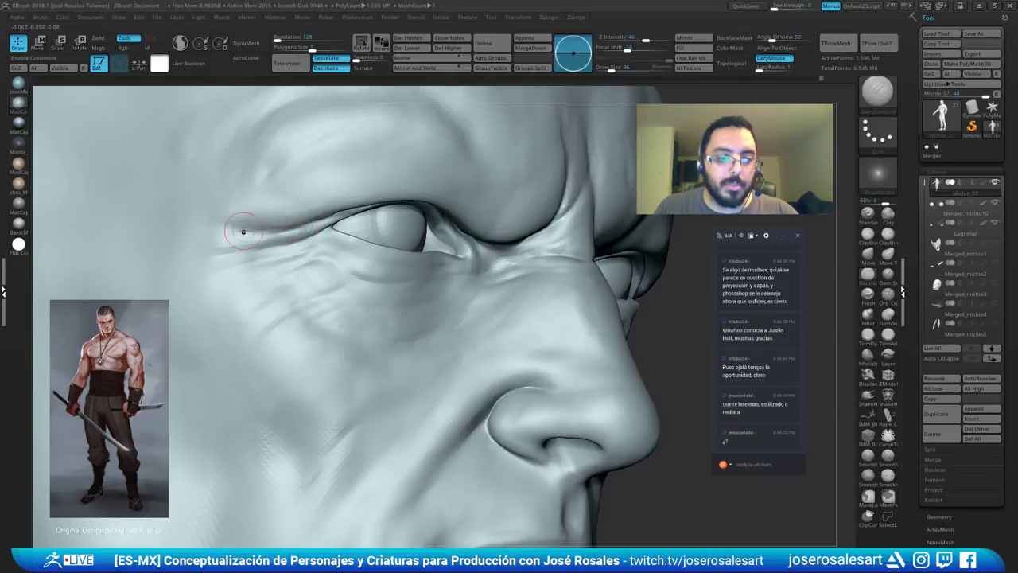
{"action": "right_click_drag", "start_coordinate": [235, 235], "coordinate": [297, 211]}
{"action": "key", "text": "b"}
{"action": "key", "text": "c"}
{"action": "key", "text": "b"}
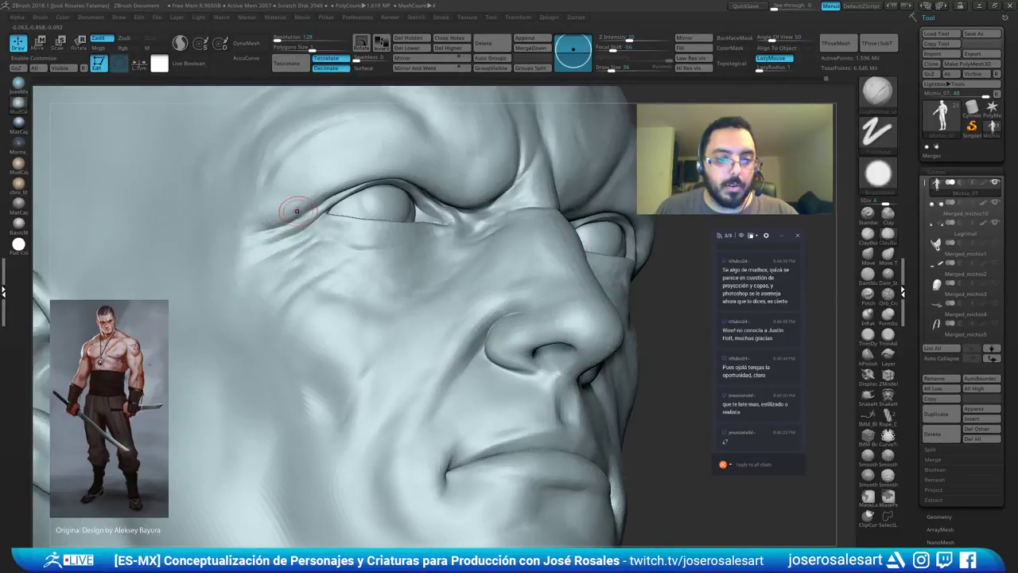
{"action": "mouse_move", "coordinate": [233, 234]}
{"action": "right_mouse_down"}
{"action": "mouse_move", "coordinate": [270, 213]}
{"action": "mouse_move", "coordinate": [337, 222]}
{"action": "mouse_move", "coordinate": [523, 144]}
{"action": "mouse_move", "coordinate": [394, 198]}
{"action": "mouse_move", "coordinate": [358, 201]}
{"action": "mouse_move", "coordinate": [470, 166]}
{"action": "right_mouse_up"}
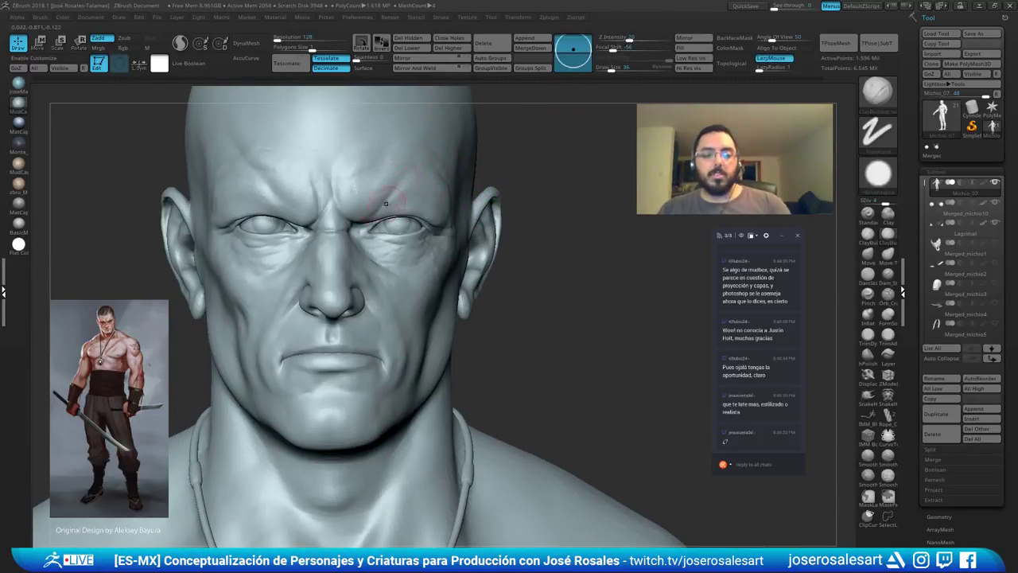
Define the lower edge of the lower lip with the Standard brush at draw size 26.
{"action": "mouse_move", "coordinate": [340, 295]}
{"action": "right_mouse_down", "text": "ctrl"}
{"action": "mouse_move", "coordinate": [390, 332]}
{"action": "mouse_move", "coordinate": [382, 223]}
{"action": "mouse_move", "coordinate": [402, 334]}
{"action": "mouse_move", "coordinate": [310, 312]}
{"action": "right_mouse_up", "text": "ctrl"}
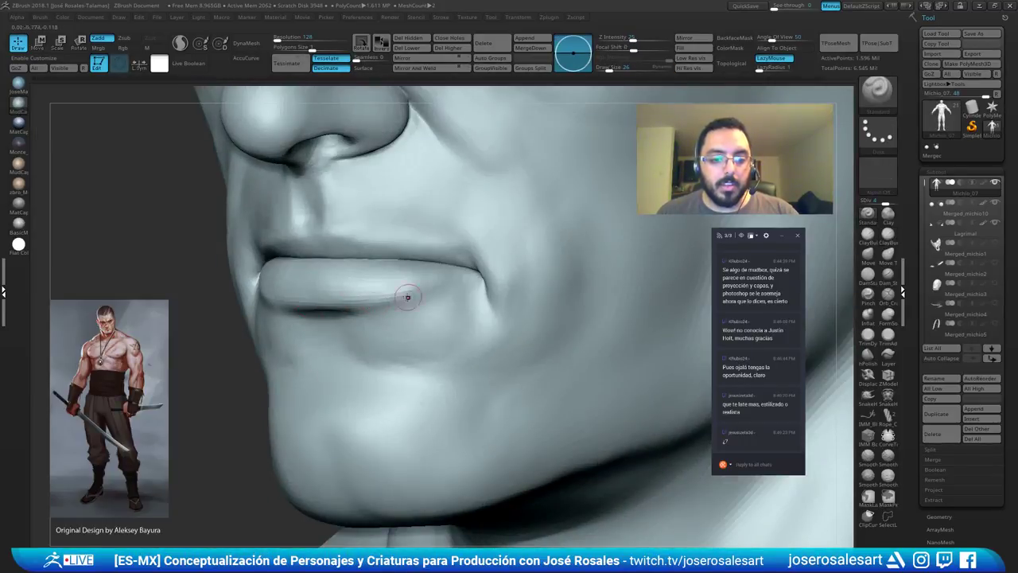
{"action": "right_click_drag", "start_coordinate": [428, 280], "coordinate": [416, 289]}
{"action": "right_click_drag", "start_coordinate": [341, 295], "coordinate": [225, 299]}
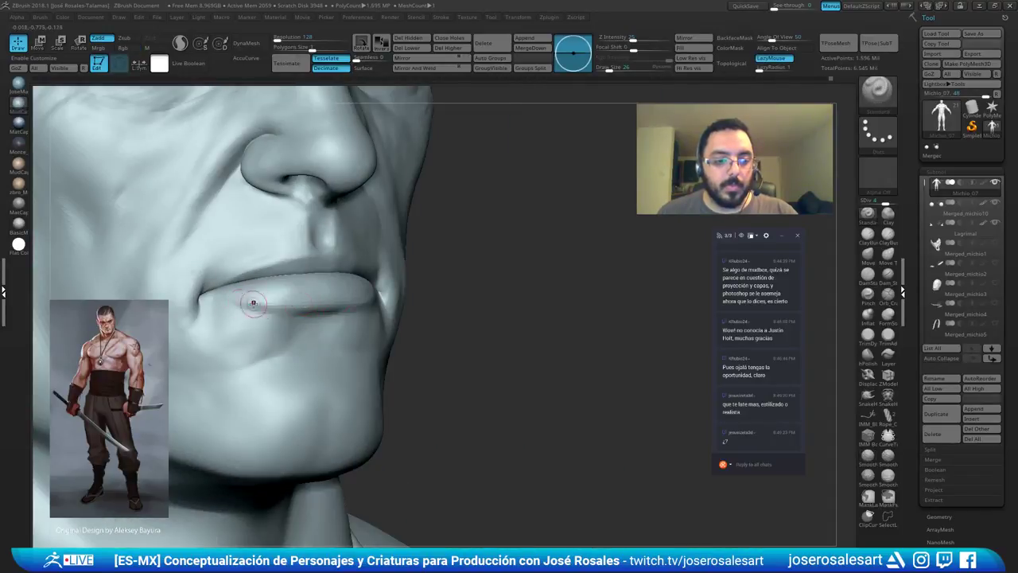
{"action": "right_click_drag", "start_coordinate": [379, 294], "coordinate": [327, 302]}
{"action": "left_click_drag", "start_coordinate": [278, 306], "coordinate": [337, 302]}
{"action": "right_click_drag", "start_coordinate": [338, 303], "coordinate": [296, 302]}
{"action": "right_click_drag", "start_coordinate": [371, 309], "coordinate": [322, 307]}
{"action": "right_click_drag", "start_coordinate": [322, 306], "coordinate": [322, 270], "text": "ctrl"}
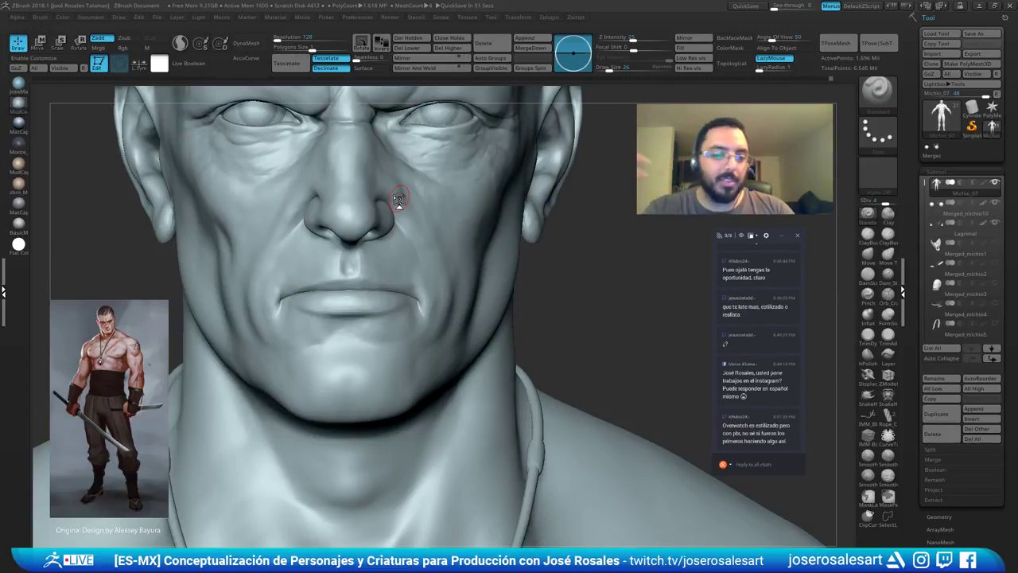
Soften the cheek hollow beside the nasolabial fold and rework the lower cheek with ClayBuildup, using draw sizes 45 and 62.
{"action": "key", "text": "b"}
{"action": "key", "text": "c"}
{"action": "key", "text": "b"}
{"action": "mouse_move", "coordinate": [485, 215]}
{"action": "right_mouse_down"}
{"action": "mouse_move", "coordinate": [427, 234]}
{"action": "mouse_move", "coordinate": [449, 240]}
{"action": "mouse_move", "coordinate": [443, 248]}
{"action": "right_mouse_up"}
{"action": "key", "text": "s"}
{"action": "left_click_drag", "start_coordinate": [443, 248], "coordinate": [448, 248]}
{"action": "mouse_move", "coordinate": [467, 234]}
{"action": "right_mouse_down"}
{"action": "mouse_move", "coordinate": [499, 250]}
{"action": "mouse_move", "coordinate": [279, 270]}
{"action": "mouse_move", "coordinate": [247, 233]}
{"action": "mouse_move", "coordinate": [267, 217]}
{"action": "mouse_move", "coordinate": [263, 225]}
{"action": "right_mouse_up"}
{"action": "left_click_drag", "start_coordinate": [263, 225], "coordinate": [248, 248], "text": "shift"}
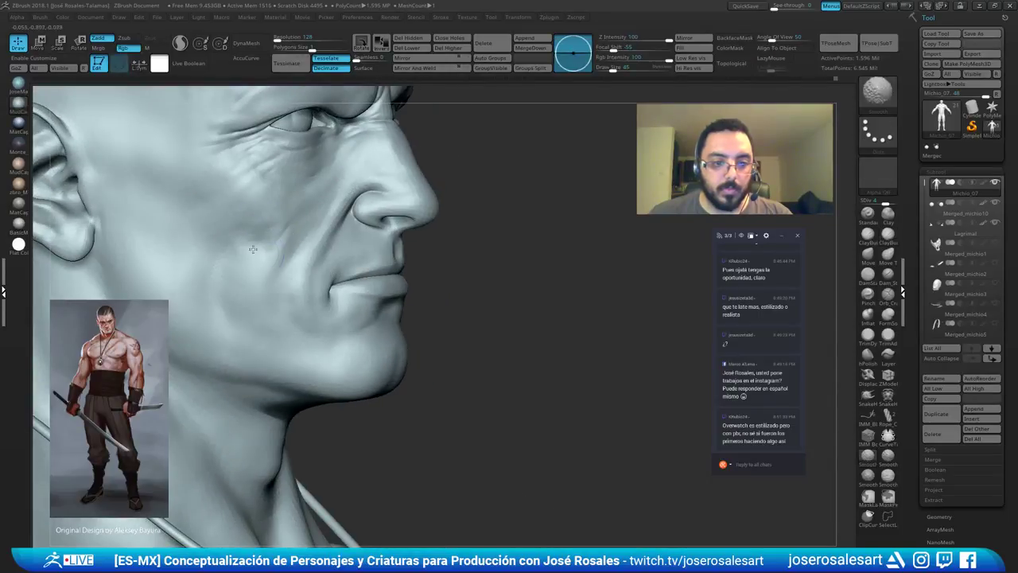
{"action": "right_click_drag", "start_coordinate": [242, 264], "coordinate": [246, 270]}
{"action": "right_click_drag", "start_coordinate": [253, 275], "coordinate": [250, 266]}
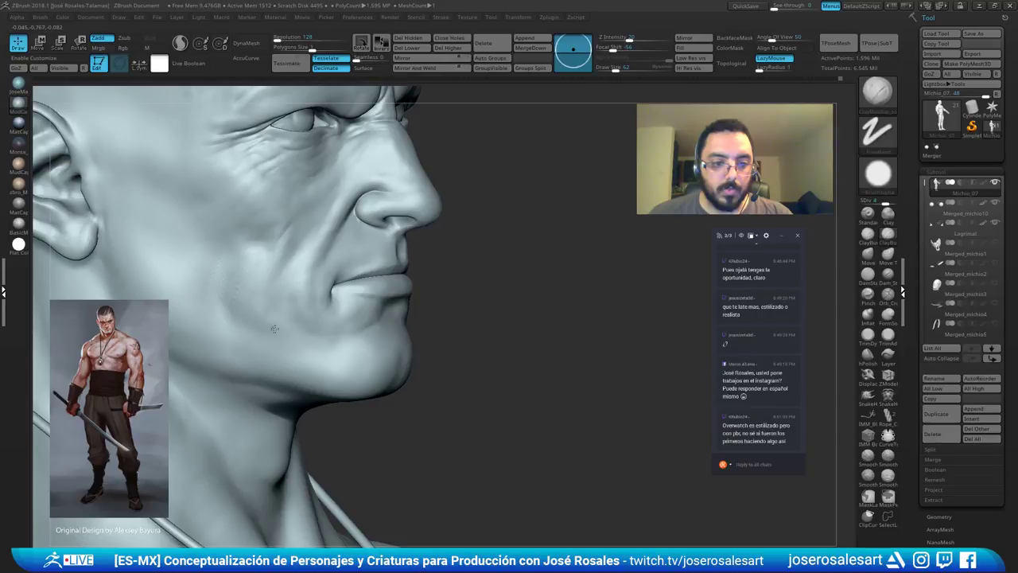
{"action": "mouse_move", "coordinate": [268, 339]}
{"action": "right_mouse_down"}
{"action": "mouse_move", "coordinate": [268, 297]}
{"action": "mouse_move", "coordinate": [396, 341]}
{"action": "mouse_move", "coordinate": [443, 284]}
{"action": "right_mouse_up"}
Reshape the chin and lip profile with the Move brush at draw size 58 on subdivision level 2.
{"action": "key", "text": "b"}
{"action": "key", "text": "m"}
{"action": "key", "text": "v"}
{"action": "key", "text": "s"}
{"action": "left_click_drag", "start_coordinate": [428, 358], "coordinate": [436, 358]}
{"action": "mouse_move", "coordinate": [465, 356]}
{"action": "right_mouse_down"}
{"action": "mouse_move", "coordinate": [364, 368]}
{"action": "mouse_move", "coordinate": [469, 374]}
{"action": "mouse_move", "coordinate": [387, 375]}
{"action": "mouse_move", "coordinate": [420, 386]}
{"action": "mouse_move", "coordinate": [436, 350]}
{"action": "mouse_move", "coordinate": [487, 322]}
{"action": "right_mouse_up"}
{"action": "key", "text": "shift+d"}
{"action": "key", "text": "shift+d"}
{"action": "key", "text": "shift+d"}
{"action": "key", "text": "d"}
{"action": "key", "text": "s"}
{"action": "left_click", "coordinate": [496, 337]}
{"action": "key", "text": "d"}
{"action": "right_click_drag", "start_coordinate": [487, 323], "coordinate": [482, 336], "text": "ctrl"}
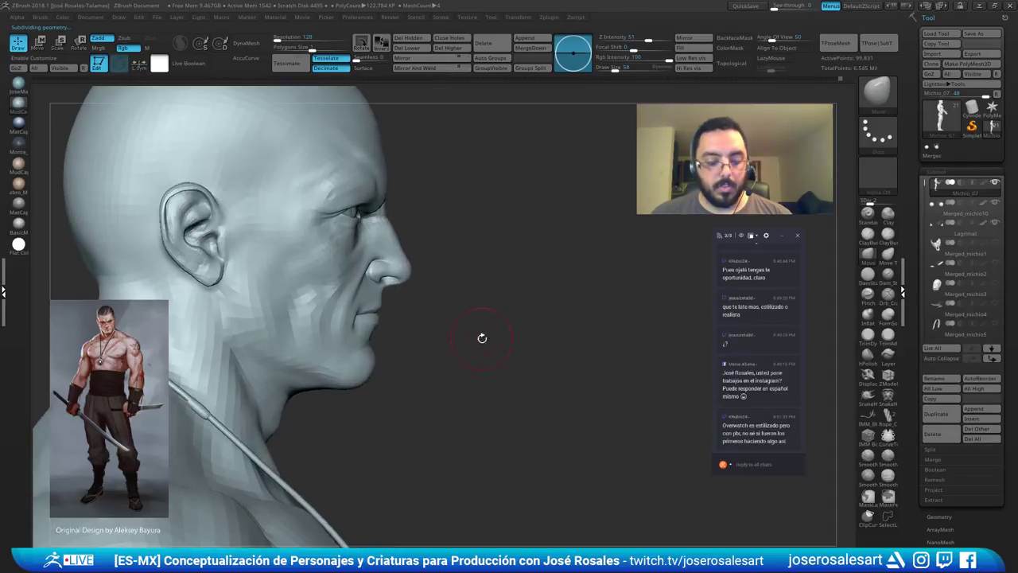
Smooth the area between the lower lip and the chin at subdivision level 2 with draw size 58.
{"action": "right_click_drag", "start_coordinate": [414, 365], "coordinate": [418, 358], "text": "ctrl"}
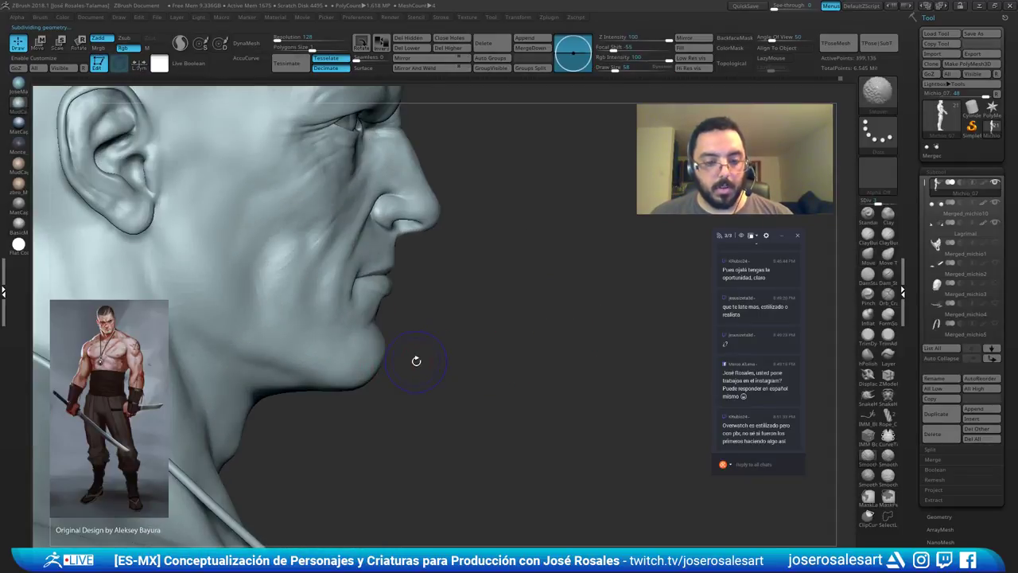
{"action": "key", "text": "shift+d"}
{"action": "right_click_drag", "start_coordinate": [393, 318], "coordinate": [411, 340], "text": "ctrl"}
{"action": "mouse_move", "coordinate": [411, 339]}
{"action": "left_mouse_down"}
{"action": "mouse_move", "coordinate": [363, 318]}
{"action": "mouse_move", "coordinate": [387, 284]}
{"action": "mouse_move", "coordinate": [398, 287]}
{"action": "left_mouse_up"}
{"action": "right_click_drag", "start_coordinate": [342, 294], "coordinate": [374, 282]}
{"action": "left_click_drag", "start_coordinate": [373, 281], "coordinate": [399, 273], "text": "shift"}
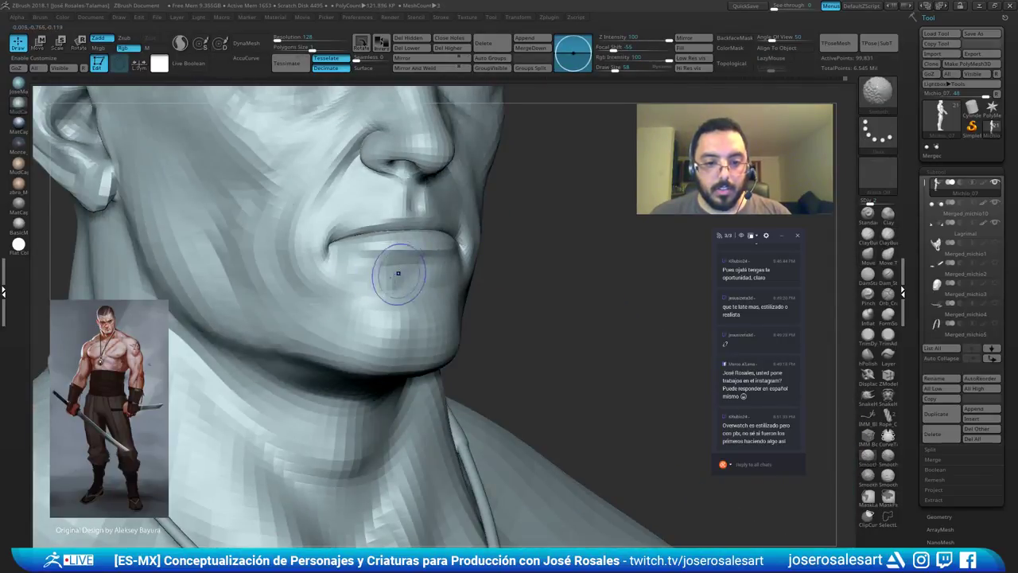
Build up the top of the chin below the lower lip with ClayBuildup at draw size 58 on subdivision level 3.
{"action": "mouse_move", "coordinate": [411, 275]}
{"action": "right_mouse_down"}
{"action": "mouse_move", "coordinate": [541, 295]}
{"action": "mouse_move", "coordinate": [469, 327]}
{"action": "mouse_move", "coordinate": [413, 322]}
{"action": "mouse_move", "coordinate": [520, 257]}
{"action": "mouse_move", "coordinate": [562, 191]}
{"action": "right_mouse_up"}
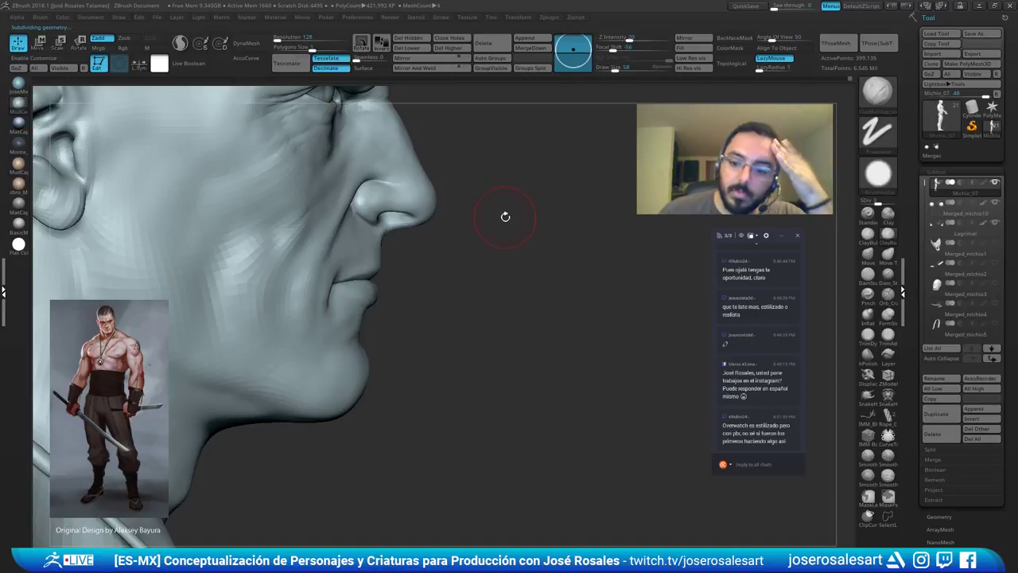
{"action": "right_click_drag", "start_coordinate": [482, 230], "coordinate": [377, 333]}
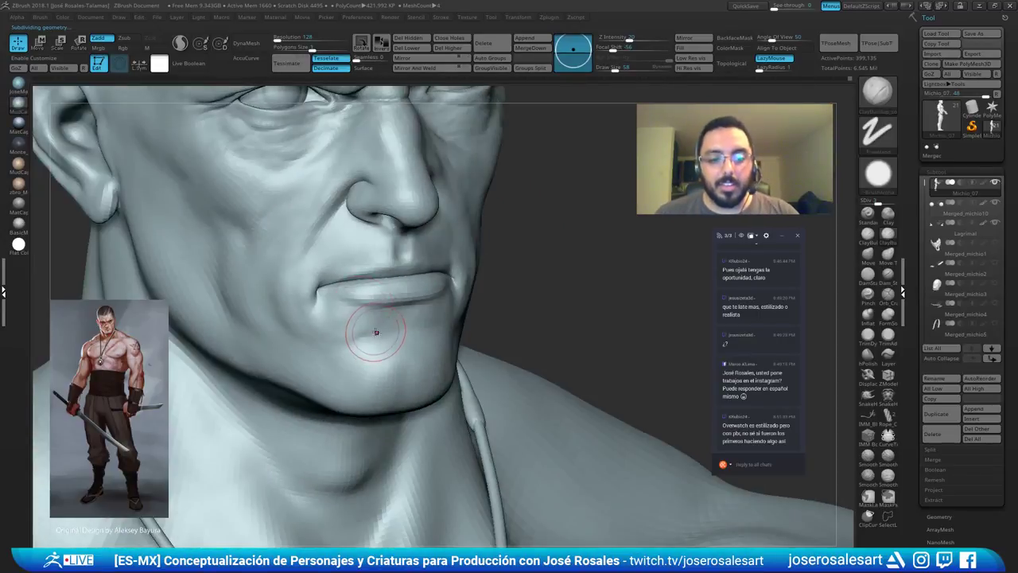
{"action": "right_click_drag", "start_coordinate": [437, 313], "coordinate": [391, 318]}
{"action": "left_click_drag", "start_coordinate": [393, 318], "coordinate": [351, 342]}
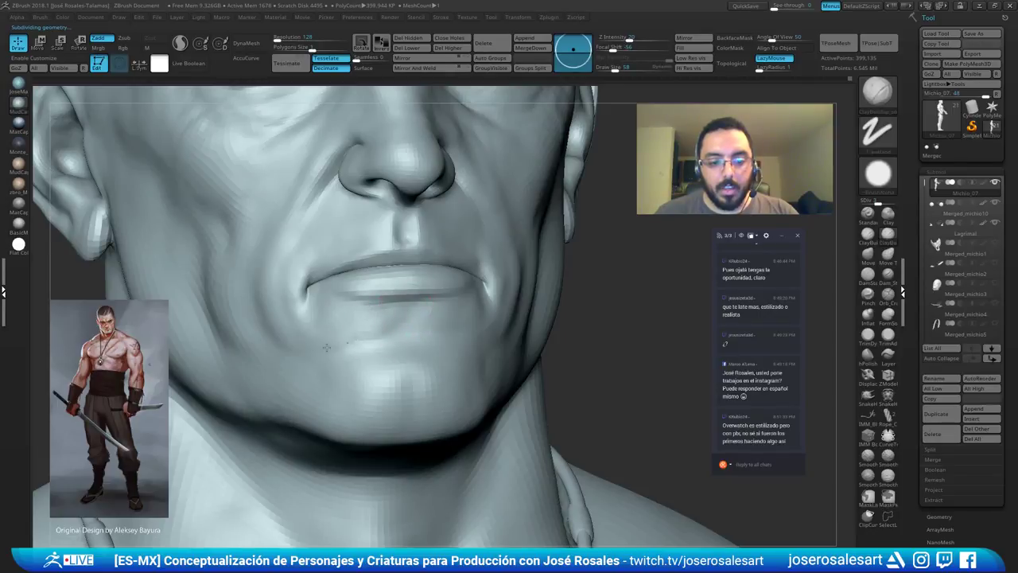
{"action": "right_click_drag", "start_coordinate": [351, 342], "coordinate": [369, 335]}
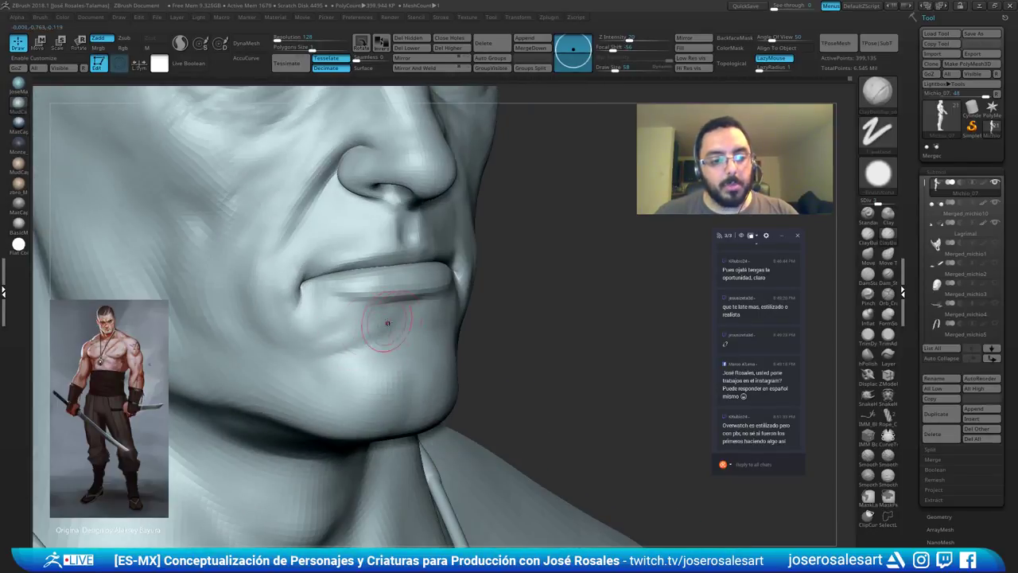
Define the transition between the chin and the mouth corner with DamStandard and smooth it into the lower cheek.
{"action": "key", "text": "b"}
{"action": "key", "text": "d"}
{"action": "key", "text": "s"}
{"action": "mouse_move", "coordinate": [366, 347]}
{"action": "right_mouse_down"}
{"action": "mouse_move", "coordinate": [385, 333]}
{"action": "mouse_move", "coordinate": [346, 344]}
{"action": "mouse_move", "coordinate": [399, 313]}
{"action": "mouse_move", "coordinate": [379, 325]}
{"action": "right_mouse_up"}
{"action": "right_click_drag", "start_coordinate": [322, 345], "coordinate": [320, 358]}
{"action": "left_click_drag", "start_coordinate": [320, 357], "coordinate": [306, 366], "text": "shift"}
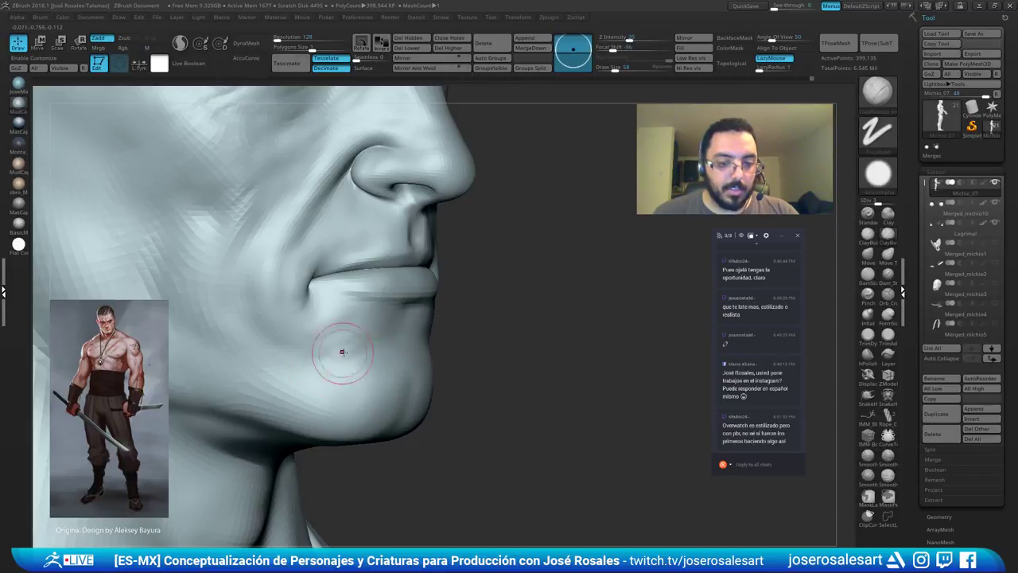
Fill the skin below the mouth corners with ClayBuildup at draw size 54.
{"action": "mouse_move", "coordinate": [352, 341]}
{"action": "right_mouse_down"}
{"action": "mouse_move", "coordinate": [407, 341]}
{"action": "mouse_move", "coordinate": [395, 338]}
{"action": "mouse_move", "coordinate": [395, 322]}
{"action": "mouse_move", "coordinate": [495, 328]}
{"action": "right_mouse_up"}
{"action": "key", "text": "b"}
{"action": "key", "text": "d"}
{"action": "key", "text": "s"}
{"action": "key", "text": "b"}
{"action": "key", "text": "c"}
{"action": "key", "text": "b"}
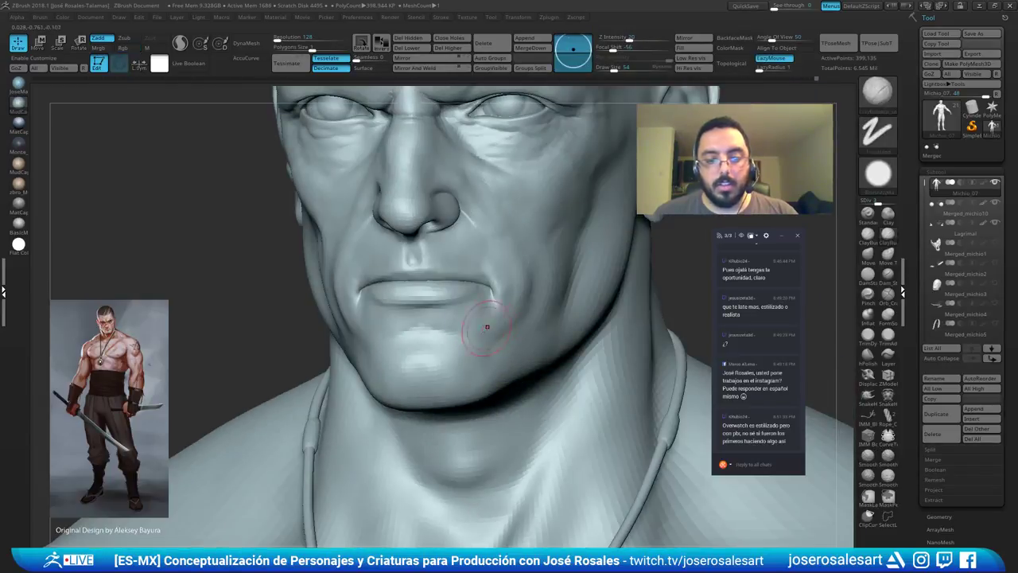
{"action": "right_click_drag", "start_coordinate": [416, 341], "coordinate": [595, 260]}
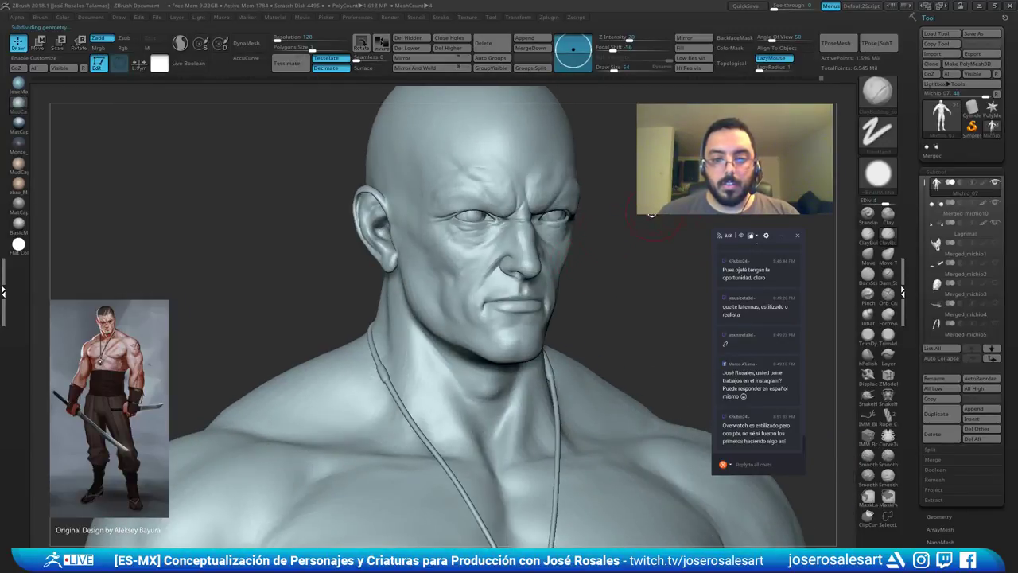
Rework the lower cheek and jaw beside the mouth with ClayBuildup at draw size 54 on subdivision level 3.
{"action": "key", "text": "shift+d"}
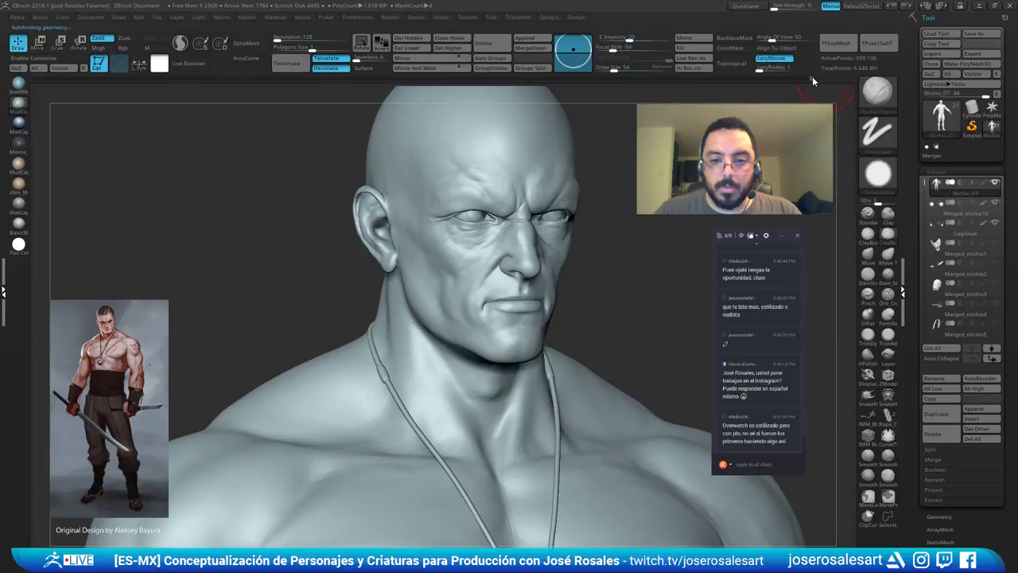
{"action": "key", "text": "shift+d"}
{"action": "left_click_drag", "start_coordinate": [628, 175], "coordinate": [615, 247], "text": "alt"}
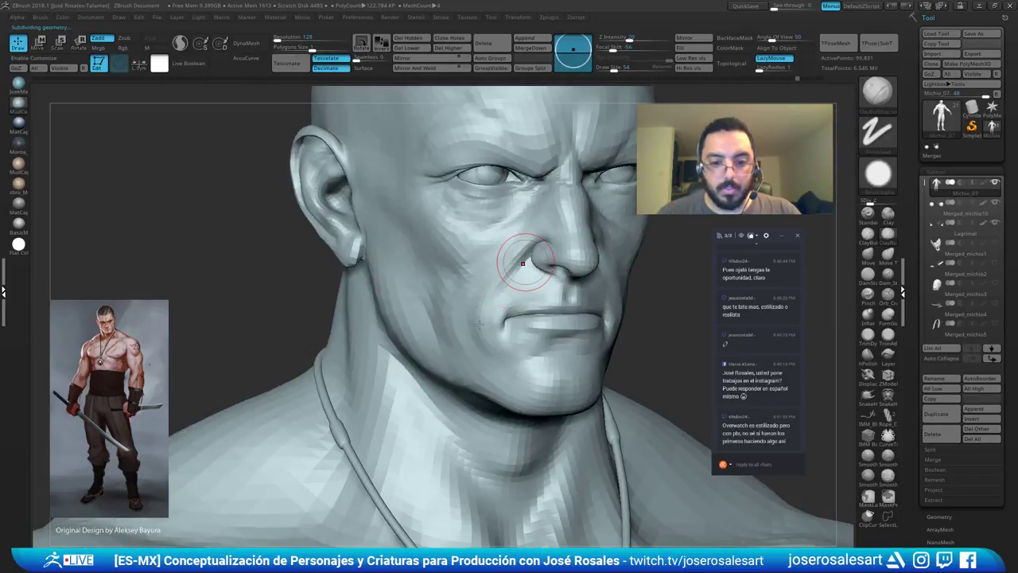
{"action": "key", "text": "d"}
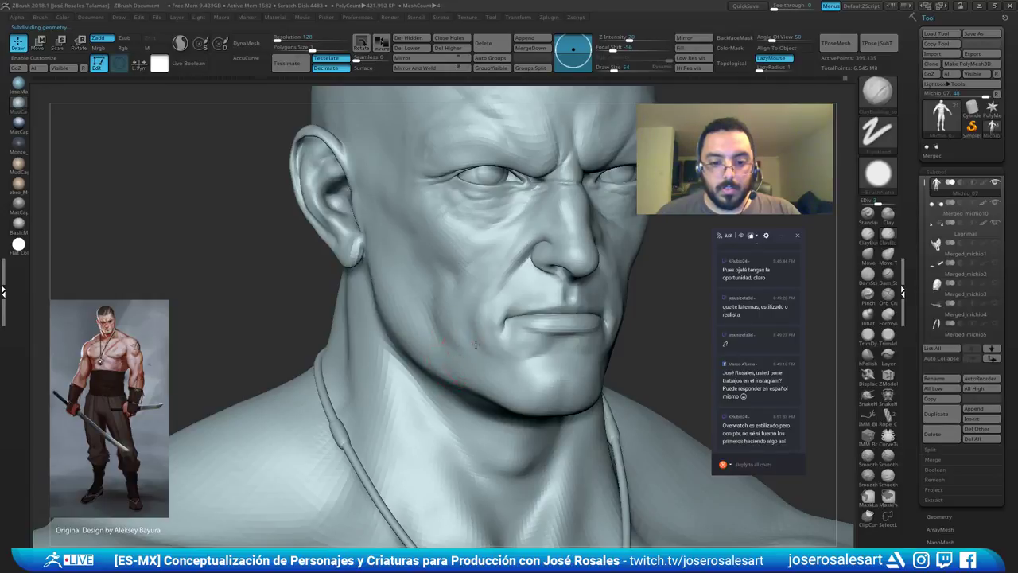
{"action": "right_click_drag", "start_coordinate": [463, 350], "coordinate": [477, 341]}
{"action": "right_click_drag", "start_coordinate": [597, 252], "coordinate": [520, 240]}
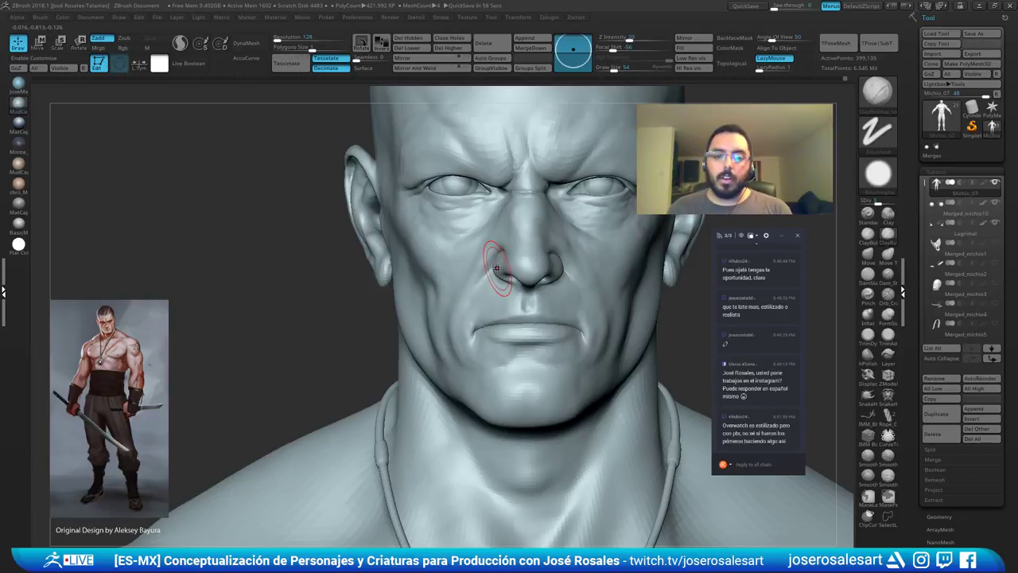
Carve the crease under the lower lip toward the side of the chin with DamStandard at draw size 45 and soften its outer end.
{"action": "key", "text": "shift+d"}
{"action": "mouse_move", "coordinate": [429, 253]}
{"action": "right_mouse_down"}
{"action": "mouse_move", "coordinate": [480, 269]}
{"action": "mouse_move", "coordinate": [454, 290]}
{"action": "right_mouse_up"}
{"action": "key", "text": "b"}
{"action": "key", "text": "d"}
{"action": "key", "text": "s"}
{"action": "mouse_move", "coordinate": [371, 337]}
{"action": "right_mouse_down"}
{"action": "mouse_move", "coordinate": [437, 318]}
{"action": "mouse_move", "coordinate": [491, 327]}
{"action": "mouse_move", "coordinate": [503, 340]}
{"action": "mouse_move", "coordinate": [500, 332]}
{"action": "mouse_move", "coordinate": [448, 334]}
{"action": "mouse_move", "coordinate": [505, 336]}
{"action": "right_mouse_up"}
{"action": "key", "text": "bracketleft"}
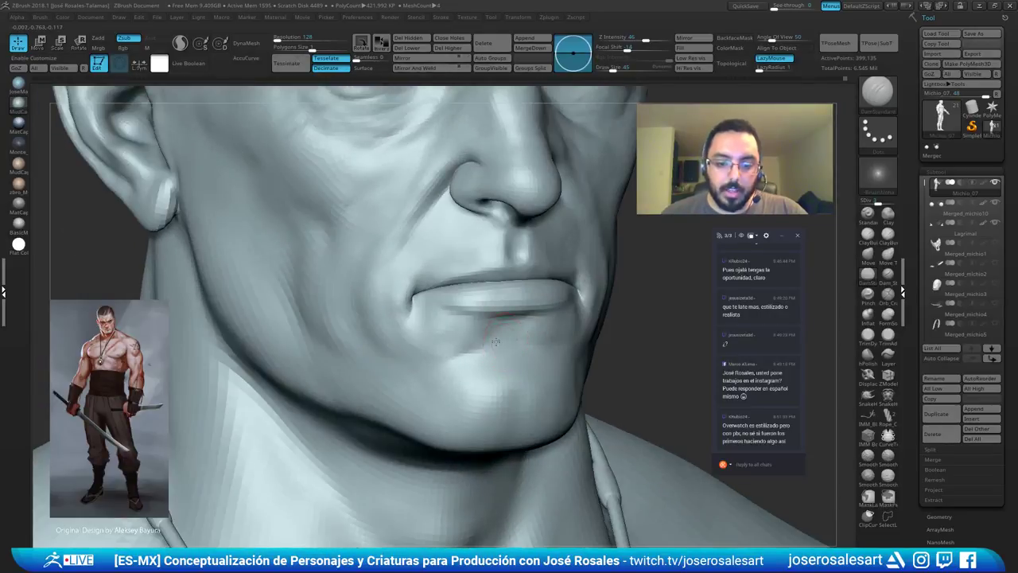
{"action": "left_click_drag", "start_coordinate": [494, 332], "coordinate": [454, 351]}
{"action": "right_click_drag", "start_coordinate": [454, 350], "coordinate": [516, 329]}
{"action": "mouse_move", "coordinate": [515, 329]}
{"action": "left_mouse_down"}
{"action": "mouse_move", "coordinate": [453, 370]}
{"action": "mouse_move", "coordinate": [436, 364]}
{"action": "left_mouse_up"}
{"action": "mouse_move", "coordinate": [436, 364]}
{"action": "right_mouse_down"}
{"action": "mouse_move", "coordinate": [443, 353]}
{"action": "mouse_move", "coordinate": [421, 355]}
{"action": "mouse_move", "coordinate": [477, 345]}
{"action": "mouse_move", "coordinate": [454, 350]}
{"action": "right_mouse_up"}
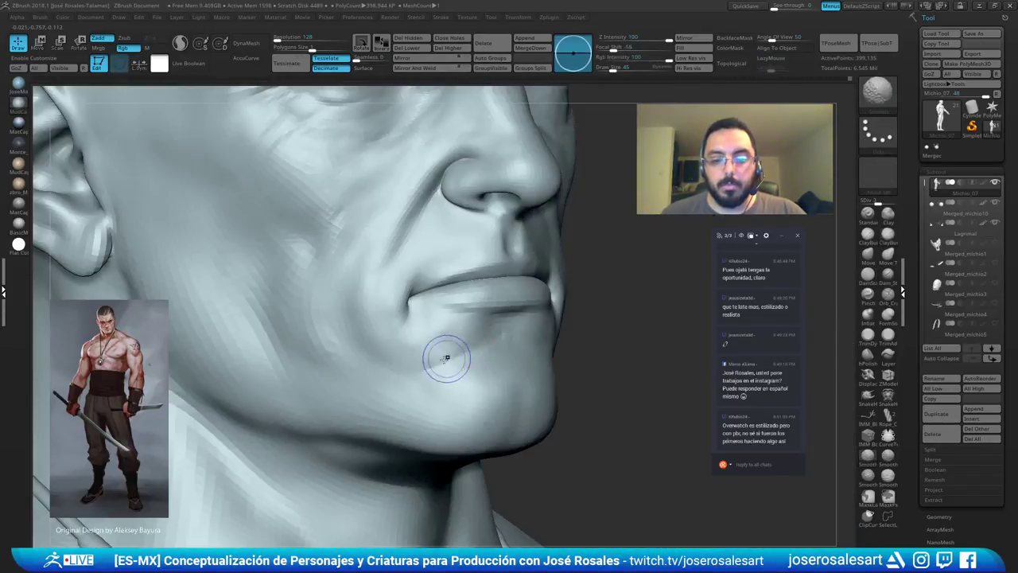
{"action": "mouse_move", "coordinate": [563, 346]}
{"action": "right_mouse_down"}
{"action": "mouse_move", "coordinate": [509, 339]}
{"action": "mouse_move", "coordinate": [528, 346]}
{"action": "mouse_move", "coordinate": [495, 353]}
{"action": "mouse_move", "coordinate": [474, 342]}
{"action": "mouse_move", "coordinate": [503, 340]}
{"action": "mouse_move", "coordinate": [484, 334]}
{"action": "mouse_move", "coordinate": [509, 349]}
{"action": "right_mouse_up"}
Adjust the mouth corners with the Move brush at draw size 45 and the cheek shape at draw size 81.
{"action": "mouse_move", "coordinate": [442, 336]}
{"action": "right_mouse_down", "text": "shift"}
{"action": "mouse_move", "coordinate": [424, 350]}
{"action": "mouse_move", "coordinate": [401, 189]}
{"action": "right_mouse_up", "text": "shift"}
{"action": "right_click_drag", "start_coordinate": [569, 199], "coordinate": [586, 234], "text": "ctrl"}
{"action": "right_click_drag", "start_coordinate": [554, 267], "coordinate": [515, 355], "text": "ctrl"}
{"action": "key", "text": "b"}
{"action": "key", "text": "m"}
{"action": "key", "text": "v"}
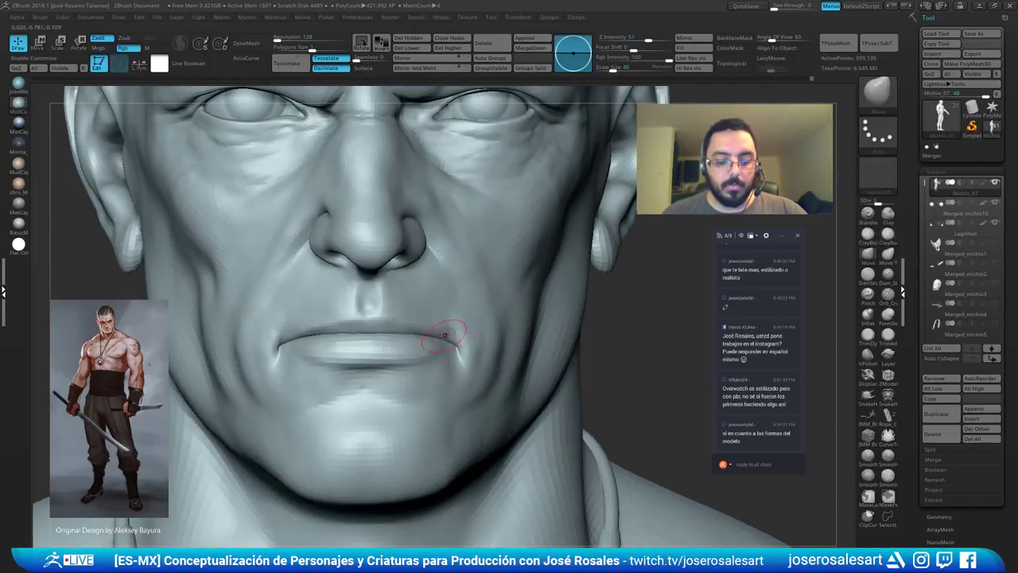
{"action": "left_click_drag", "start_coordinate": [455, 333], "coordinate": [447, 339]}
{"action": "right_click_drag", "start_coordinate": [470, 316], "coordinate": [497, 310]}
{"action": "right_click_drag", "start_coordinate": [407, 359], "coordinate": [581, 271], "text": "alt"}
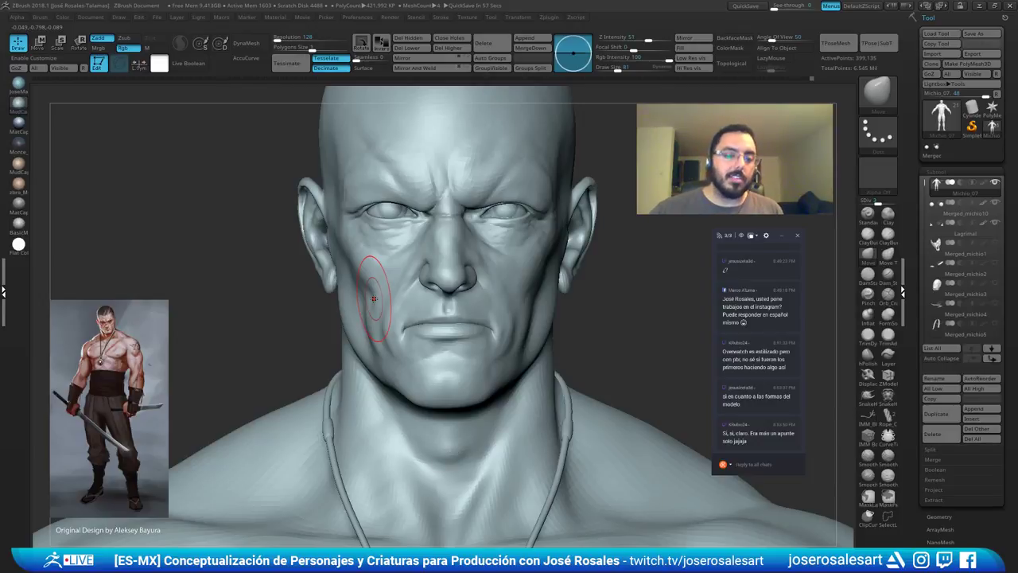
Build up the neck muscles between the jaw and the collarbones with ClayBuildup at draw size 62.
{"action": "right_click_drag", "start_coordinate": [417, 310], "coordinate": [396, 254], "text": "ctrl"}
{"action": "right_click_drag", "start_coordinate": [373, 359], "coordinate": [357, 357]}
{"action": "key", "text": "b"}
{"action": "key", "text": "c"}
{"action": "key", "text": "b"}
{"action": "key", "text": "s"}
{"action": "left_click_drag", "start_coordinate": [379, 356], "coordinate": [359, 357]}
{"action": "key", "text": "s"}
{"action": "mouse_move", "coordinate": [398, 314]}
{"action": "left_mouse_down"}
{"action": "mouse_move", "coordinate": [380, 310]}
{"action": "mouse_move", "coordinate": [388, 359]}
{"action": "left_mouse_up"}
{"action": "right_click_drag", "start_coordinate": [410, 328], "coordinate": [405, 356]}
{"action": "left_click_drag", "start_coordinate": [415, 325], "coordinate": [404, 386]}
{"action": "right_click_drag", "start_coordinate": [415, 356], "coordinate": [387, 366]}
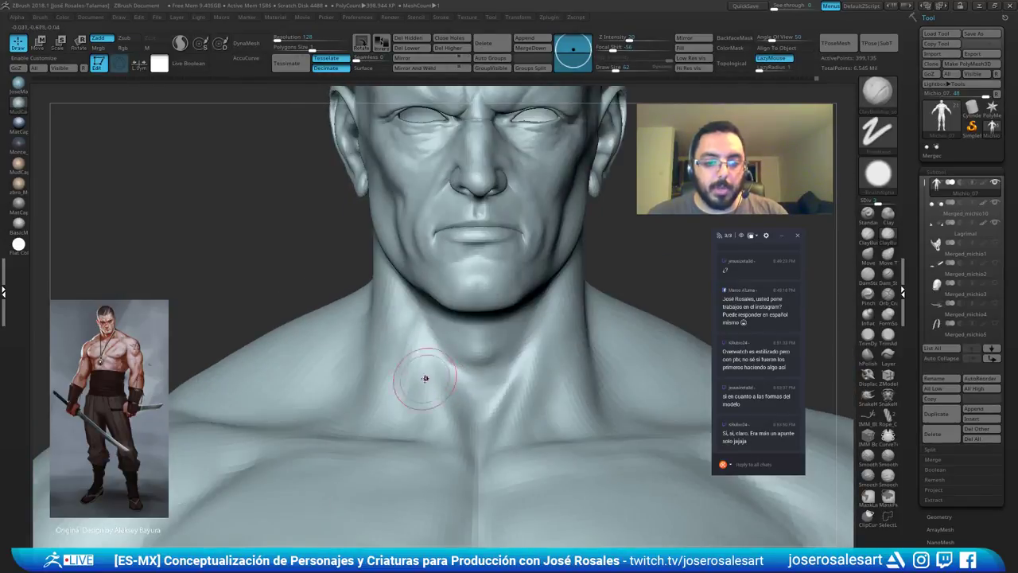
{"action": "left_click_drag", "start_coordinate": [428, 374], "coordinate": [445, 383]}
Refine the sides of the neck with ClayBuildup on subdivision level 4 and smooth the transition into the shoulders.
{"action": "right_click_drag", "start_coordinate": [454, 382], "coordinate": [493, 362]}
{"action": "key", "text": "d"}
{"action": "mouse_move", "coordinate": [515, 253]}
{"action": "right_mouse_down"}
{"action": "mouse_move", "coordinate": [546, 300]}
{"action": "mouse_move", "coordinate": [547, 335]}
{"action": "right_mouse_up"}
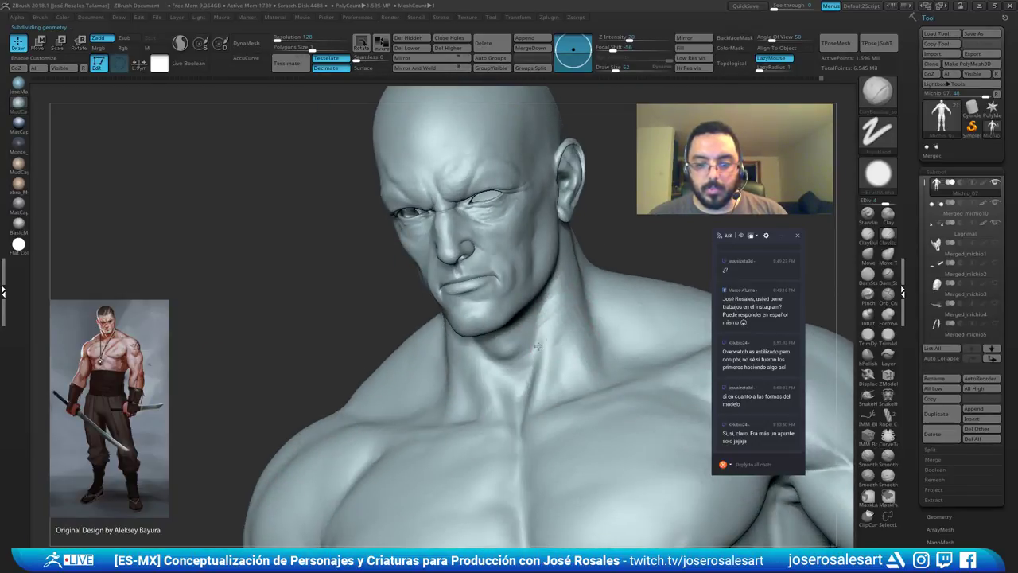
{"action": "mouse_move", "coordinate": [541, 386]}
{"action": "right_mouse_down"}
{"action": "mouse_move", "coordinate": [537, 360]}
{"action": "mouse_move", "coordinate": [548, 349]}
{"action": "mouse_move", "coordinate": [485, 364]}
{"action": "mouse_move", "coordinate": [470, 335]}
{"action": "right_mouse_up"}
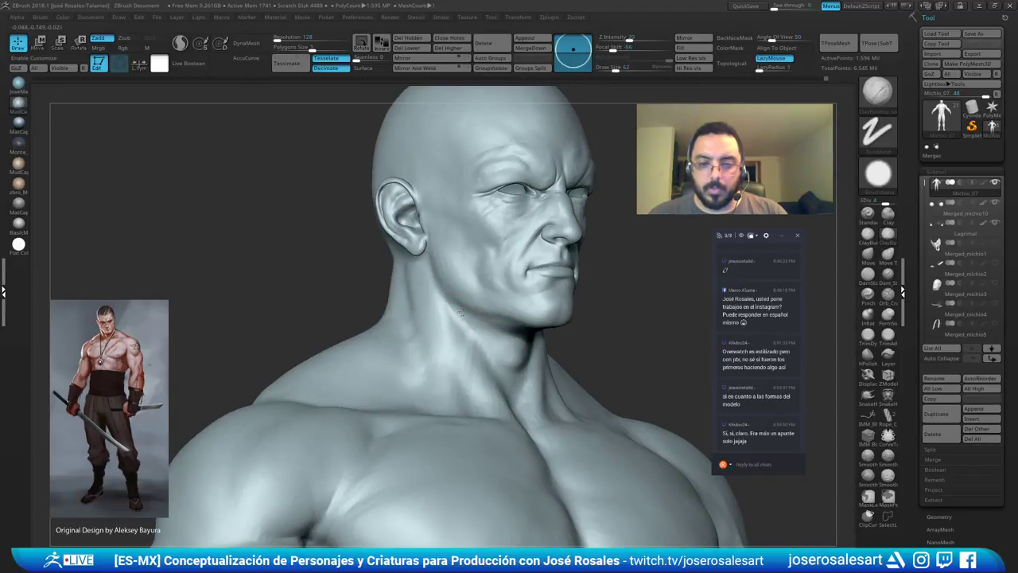
{"action": "right_click_drag", "start_coordinate": [462, 350], "coordinate": [448, 357], "text": "shift"}
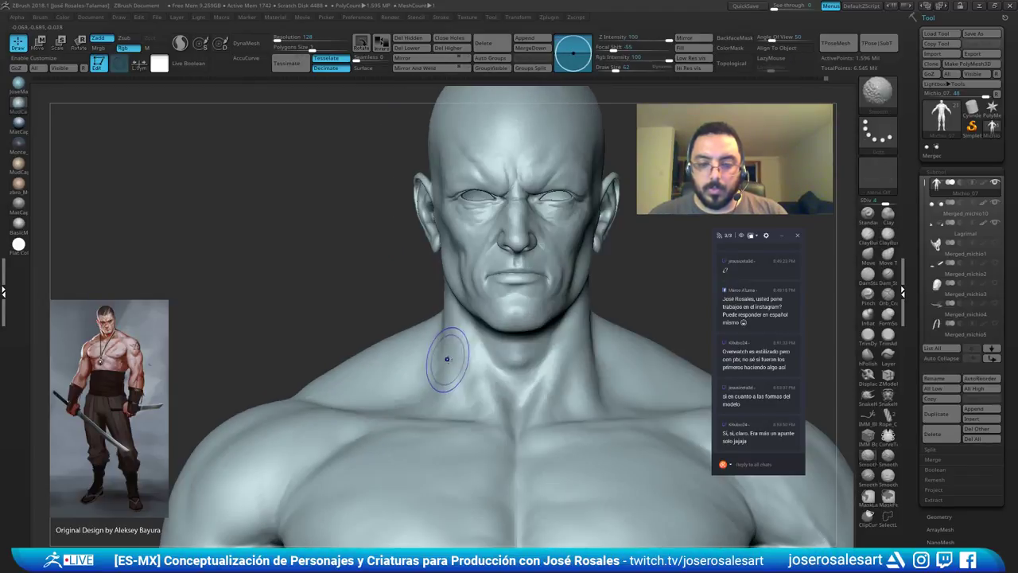
{"action": "right_click_drag", "start_coordinate": [506, 324], "coordinate": [535, 239], "text": "ctrl"}
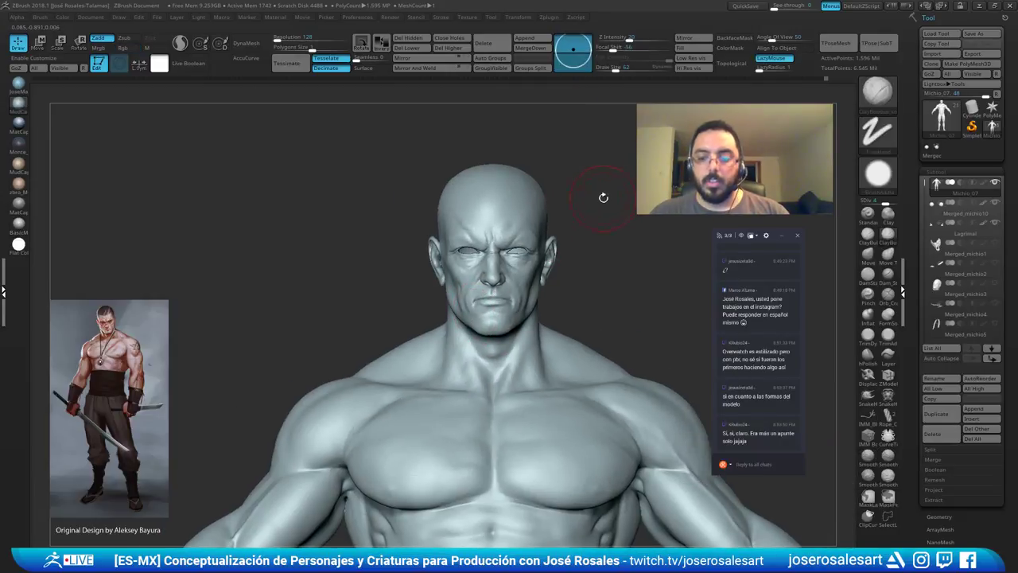
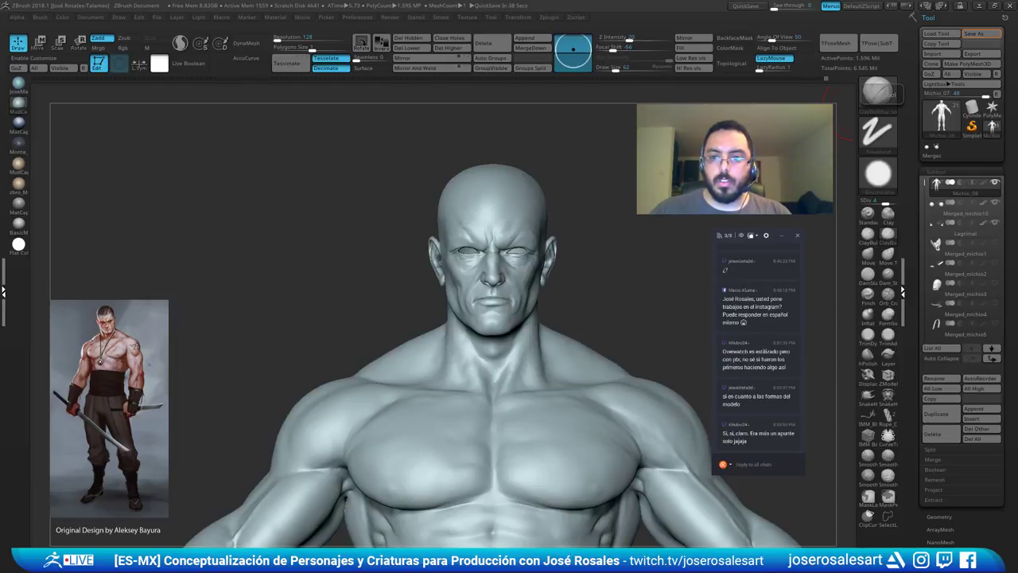
Refine and smooth the cheek and cheekbone volumes with ClayBuildup, using draw sizes 39, 54 and 48.
{"action": "right_click_drag", "start_coordinate": [493, 307], "coordinate": [342, 275], "text": "alt"}
{"action": "mouse_move", "coordinate": [445, 231]}
{"action": "right_mouse_down", "text": "ctrl"}
{"action": "mouse_move", "coordinate": [501, 282]}
{"action": "mouse_move", "coordinate": [480, 261]}
{"action": "mouse_move", "coordinate": [497, 248]}
{"action": "right_mouse_up", "text": "ctrl"}
{"action": "mouse_move", "coordinate": [485, 289]}
{"action": "right_mouse_down"}
{"action": "mouse_move", "coordinate": [461, 272]}
{"action": "mouse_move", "coordinate": [469, 242]}
{"action": "mouse_move", "coordinate": [450, 239]}
{"action": "mouse_move", "coordinate": [487, 262]}
{"action": "mouse_move", "coordinate": [468, 243]}
{"action": "right_mouse_up"}
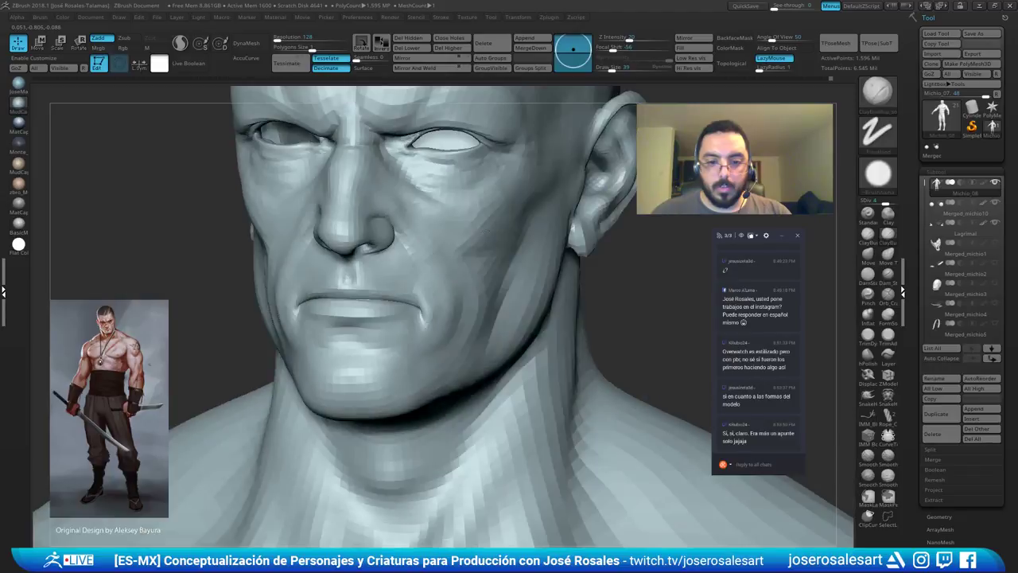
{"action": "right_click_drag", "start_coordinate": [476, 281], "coordinate": [504, 276]}
{"action": "left_click_drag", "start_coordinate": [477, 242], "coordinate": [462, 230], "text": "shift"}
{"action": "mouse_move", "coordinate": [477, 242]}
{"action": "right_mouse_down"}
{"action": "mouse_move", "coordinate": [434, 239]}
{"action": "mouse_move", "coordinate": [441, 231]}
{"action": "mouse_move", "coordinate": [445, 249]}
{"action": "mouse_move", "coordinate": [464, 250]}
{"action": "mouse_move", "coordinate": [556, 248]}
{"action": "mouse_move", "coordinate": [592, 226]}
{"action": "mouse_move", "coordinate": [557, 278]}
{"action": "mouse_move", "coordinate": [496, 316]}
{"action": "mouse_move", "coordinate": [402, 308]}
{"action": "mouse_move", "coordinate": [477, 302]}
{"action": "mouse_move", "coordinate": [395, 291]}
{"action": "mouse_move", "coordinate": [411, 262]}
{"action": "mouse_move", "coordinate": [377, 305]}
{"action": "mouse_move", "coordinate": [375, 292]}
{"action": "mouse_move", "coordinate": [386, 288]}
{"action": "right_mouse_up"}
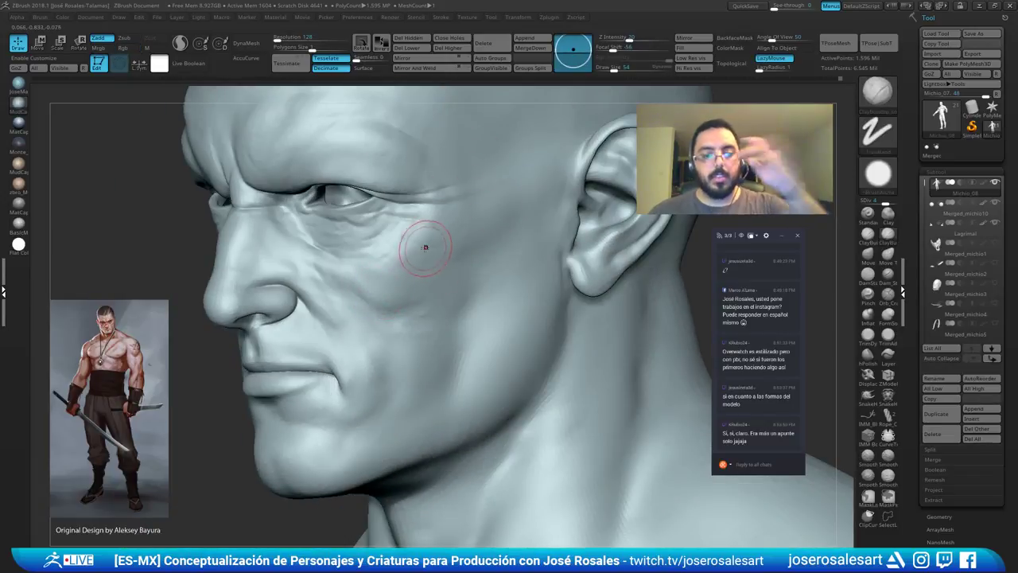
{"action": "mouse_move", "coordinate": [353, 307]}
{"action": "right_mouse_down"}
{"action": "mouse_move", "coordinate": [363, 345]}
{"action": "mouse_move", "coordinate": [385, 322]}
{"action": "mouse_move", "coordinate": [387, 302]}
{"action": "mouse_move", "coordinate": [373, 305]}
{"action": "mouse_move", "coordinate": [399, 313]}
{"action": "mouse_move", "coordinate": [434, 295]}
{"action": "mouse_move", "coordinate": [393, 274]}
{"action": "mouse_move", "coordinate": [472, 268]}
{"action": "mouse_move", "coordinate": [490, 300]}
{"action": "mouse_move", "coordinate": [495, 268]}
{"action": "mouse_move", "coordinate": [583, 325]}
{"action": "mouse_move", "coordinate": [312, 343]}
{"action": "mouse_move", "coordinate": [327, 272]}
{"action": "mouse_move", "coordinate": [315, 271]}
{"action": "mouse_move", "coordinate": [342, 278]}
{"action": "mouse_move", "coordinate": [358, 326]}
{"action": "mouse_move", "coordinate": [403, 225]}
{"action": "right_mouse_up"}
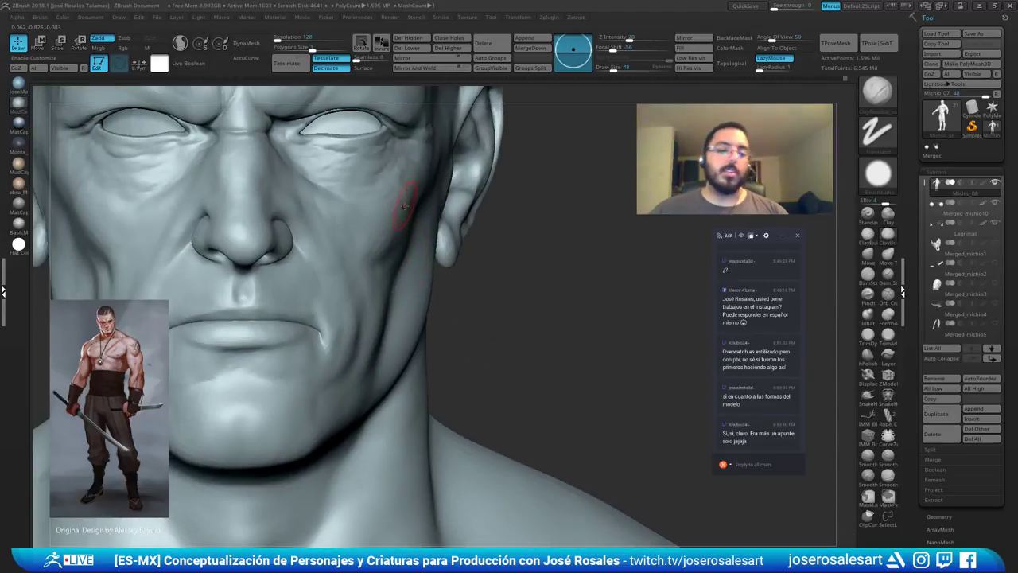
{"action": "mouse_move", "coordinate": [247, 171]}
{"action": "right_mouse_down", "text": "alt"}
{"action": "mouse_move", "coordinate": [357, 175]}
{"action": "mouse_move", "coordinate": [409, 195]}
{"action": "right_mouse_up", "text": "alt"}
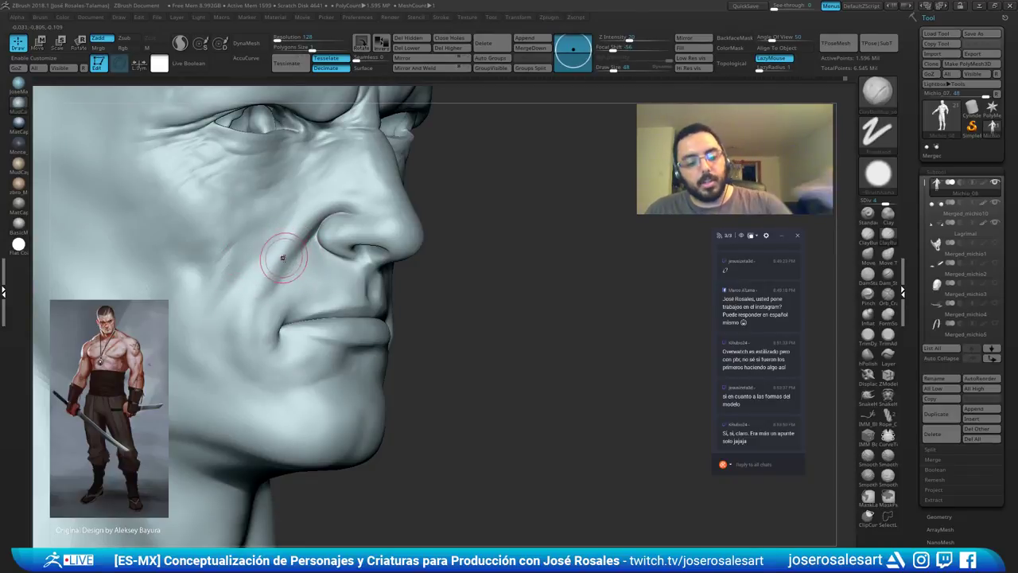
Deepen the nasolabial fold with DamStandard at draw size 48 and smooth its lower end beside the mouth.
{"action": "key", "text": "b"}
{"action": "key", "text": "d"}
{"action": "key", "text": "s"}
{"action": "right_click_drag", "start_coordinate": [274, 268], "coordinate": [303, 256]}
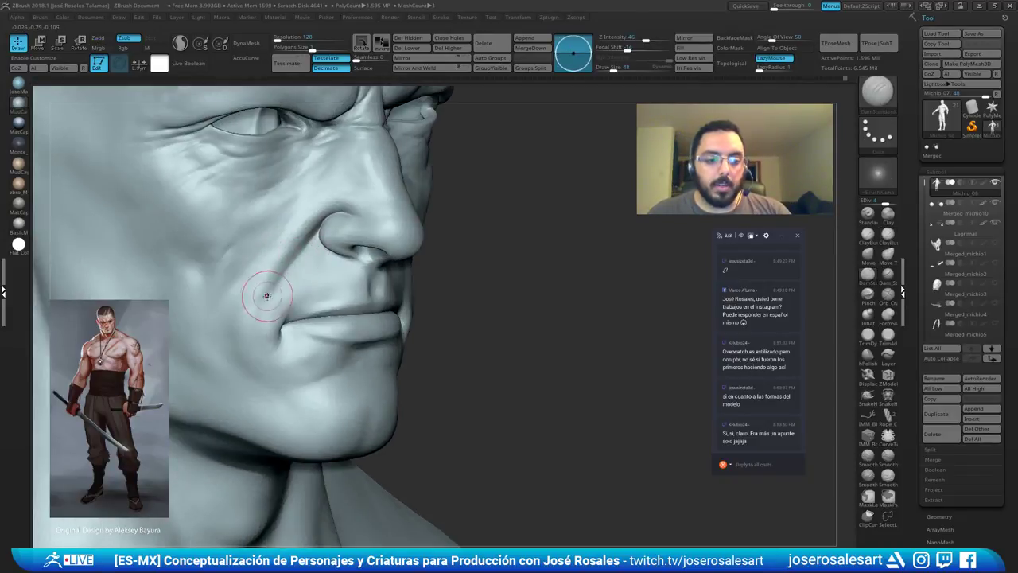
{"action": "left_click_drag", "start_coordinate": [277, 289], "coordinate": [265, 293], "text": "shift"}
{"action": "right_click_drag", "start_coordinate": [274, 309], "coordinate": [268, 237]}
{"action": "right_click_drag", "start_coordinate": [469, 278], "coordinate": [377, 299]}
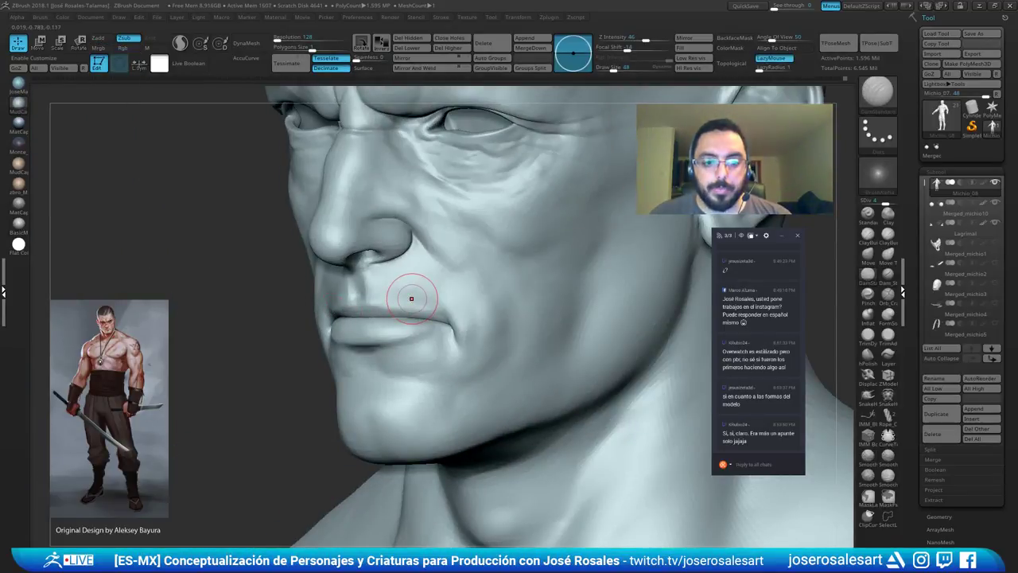
Refine the volume at the side of the chin below the mouth with ClayBuildup at draw size 39 and smooth it.
{"action": "mouse_move", "coordinate": [411, 298]}
{"action": "right_mouse_down"}
{"action": "mouse_move", "coordinate": [496, 360]}
{"action": "mouse_move", "coordinate": [291, 362]}
{"action": "mouse_move", "coordinate": [327, 397]}
{"action": "mouse_move", "coordinate": [304, 379]}
{"action": "mouse_move", "coordinate": [318, 368]}
{"action": "mouse_move", "coordinate": [298, 341]}
{"action": "mouse_move", "coordinate": [336, 370]}
{"action": "right_mouse_up"}
{"action": "key", "text": "b"}
{"action": "key", "text": "c"}
{"action": "key", "text": "b"}
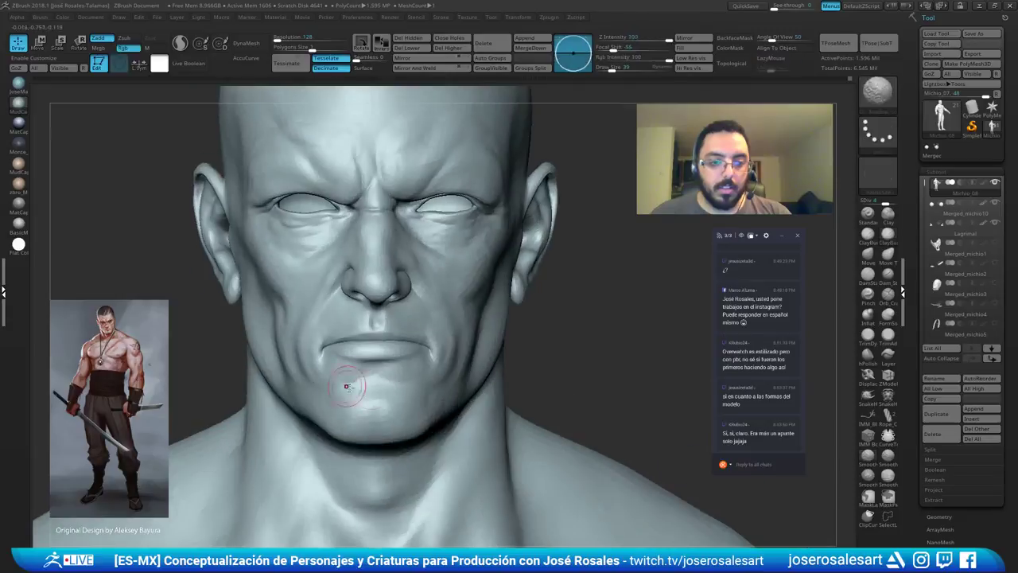
{"action": "right_click_drag", "start_coordinate": [504, 330], "coordinate": [530, 313], "text": "ctrl"}
{"action": "right_click_drag", "start_coordinate": [439, 313], "coordinate": [438, 265], "text": "alt"}
{"action": "right_click_drag", "start_coordinate": [484, 319], "coordinate": [496, 366], "text": "alt"}
{"action": "right_click_drag", "start_coordinate": [496, 365], "coordinate": [414, 336]}
{"action": "right_click_drag", "start_coordinate": [323, 348], "coordinate": [318, 374], "text": "ctrl"}
{"action": "right_click_drag", "start_coordinate": [273, 341], "coordinate": [308, 336]}
Build up the jaw muscle between the lower cheek and the ear with ClayBuildup, enlarging the draw size to 104.
{"action": "right_click_drag", "start_coordinate": [374, 302], "coordinate": [437, 360], "text": "alt"}
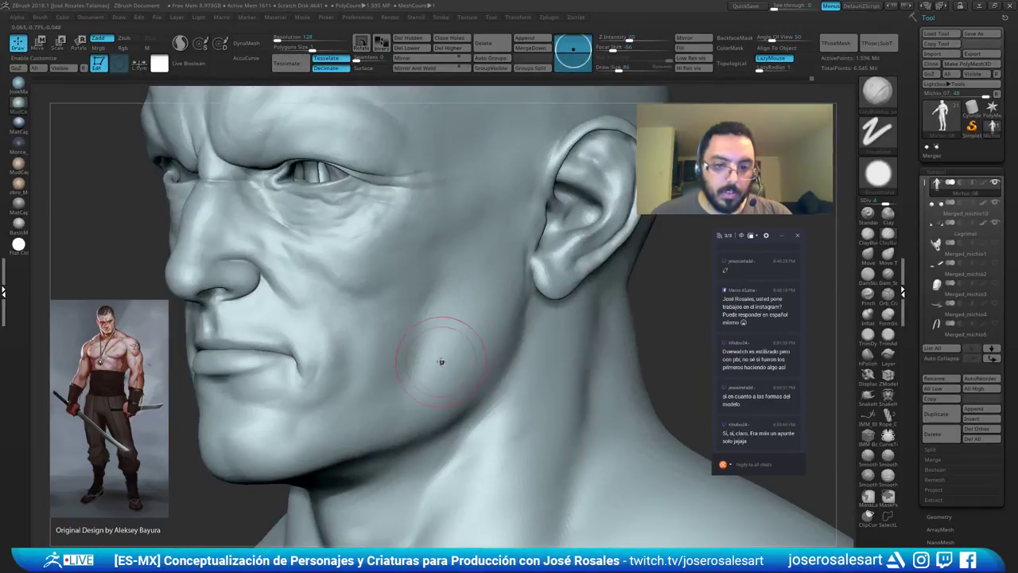
{"action": "right_click_drag", "start_coordinate": [502, 217], "coordinate": [482, 273]}
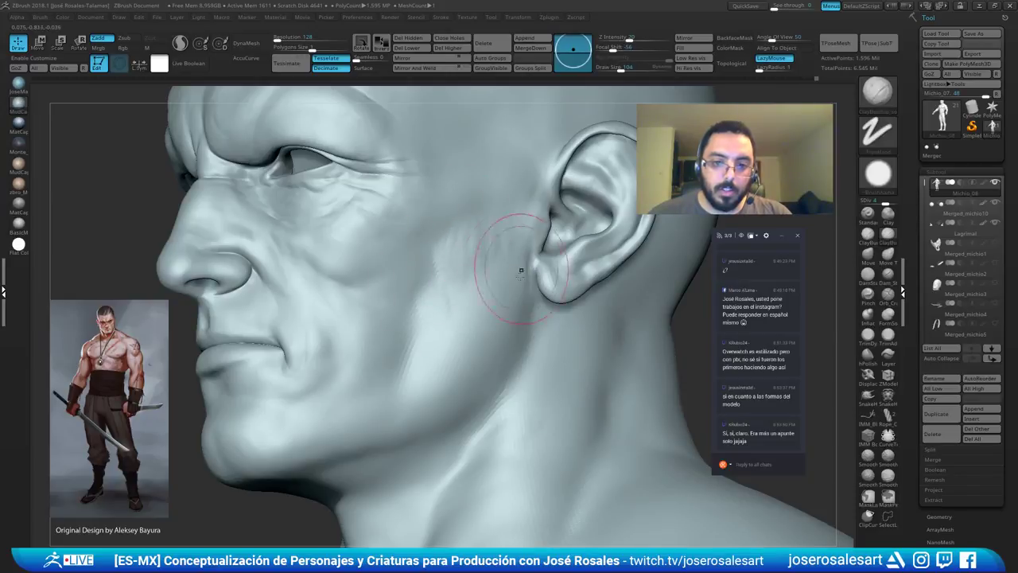
{"action": "right_click_drag", "start_coordinate": [520, 263], "coordinate": [499, 235]}
{"action": "right_click_drag", "start_coordinate": [448, 310], "coordinate": [444, 282]}
{"action": "right_click_drag", "start_coordinate": [441, 328], "coordinate": [477, 368]}
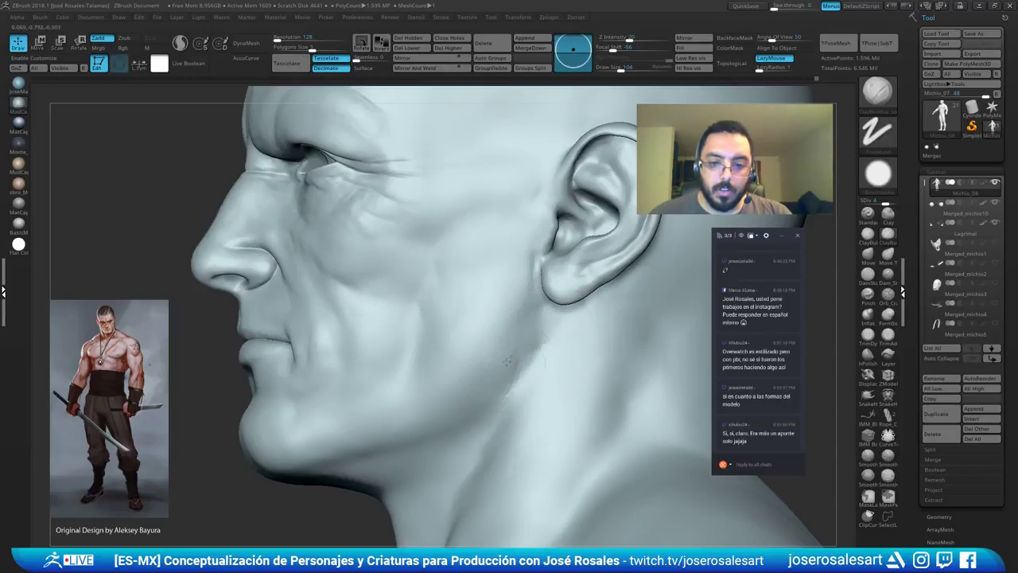
{"action": "mouse_move", "coordinate": [501, 352]}
{"action": "right_mouse_down", "text": "ctrl"}
{"action": "mouse_move", "coordinate": [524, 365]}
{"action": "mouse_move", "coordinate": [566, 296]}
{"action": "right_mouse_up", "text": "ctrl"}
{"action": "right_click_drag", "start_coordinate": [468, 322], "coordinate": [543, 305]}
{"action": "right_click_drag", "start_coordinate": [544, 304], "coordinate": [594, 303], "text": "ctrl"}
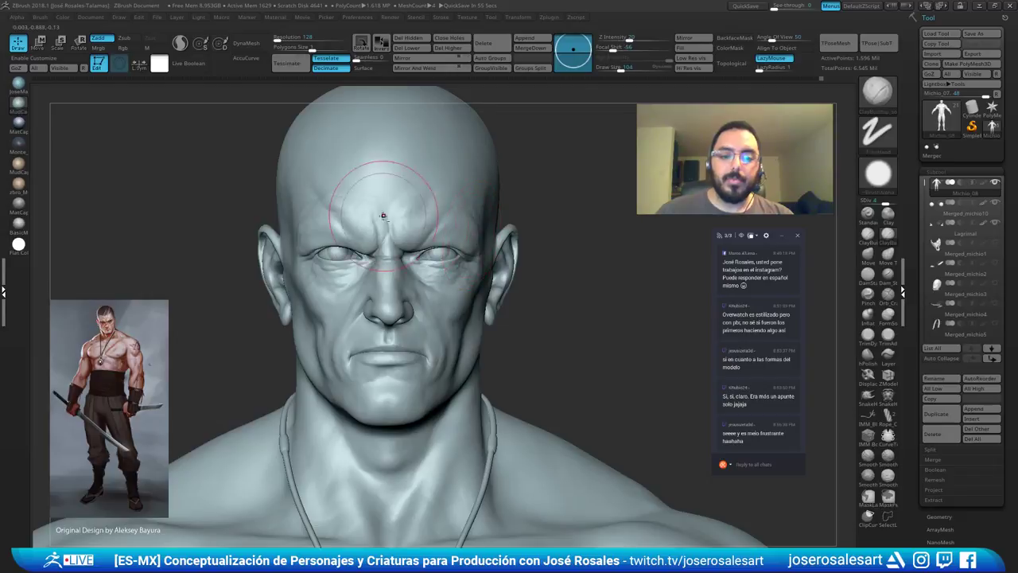
Hide the eyelid polygroups so the face surface around the eyes can be worked on by itself.
{"action": "right_click_drag", "start_coordinate": [382, 227], "coordinate": [380, 279], "text": "ctrl"}
{"action": "right_click_drag", "start_coordinate": [238, 255], "coordinate": [291, 243]}
{"action": "right_click_drag", "start_coordinate": [322, 290], "coordinate": [316, 252]}
{"action": "mouse_move", "coordinate": [315, 251]}
{"action": "left_mouse_down"}
{"action": "mouse_move", "coordinate": [295, 220]}
{"action": "mouse_move", "coordinate": [311, 271]}
{"action": "left_mouse_up"}
{"action": "mouse_move", "coordinate": [312, 271]}
{"action": "right_mouse_down"}
{"action": "mouse_move", "coordinate": [285, 227]}
{"action": "mouse_move", "coordinate": [259, 230]}
{"action": "mouse_move", "coordinate": [254, 242]}
{"action": "right_mouse_up"}
{"action": "mouse_move", "coordinate": [445, 215]}
{"action": "right_mouse_down", "text": "ctrl"}
{"action": "mouse_move", "coordinate": [469, 238]}
{"action": "mouse_move", "coordinate": [563, 209]}
{"action": "right_mouse_up", "text": "ctrl"}
{"action": "left_click", "coordinate": [439, 236], "text": "ctrl+shift"}
{"action": "left_click_drag", "start_coordinate": [595, 166], "coordinate": [126, 396], "text": "ctrl"}
{"action": "left_click", "coordinate": [413, 307], "text": "ctrl+shift"}
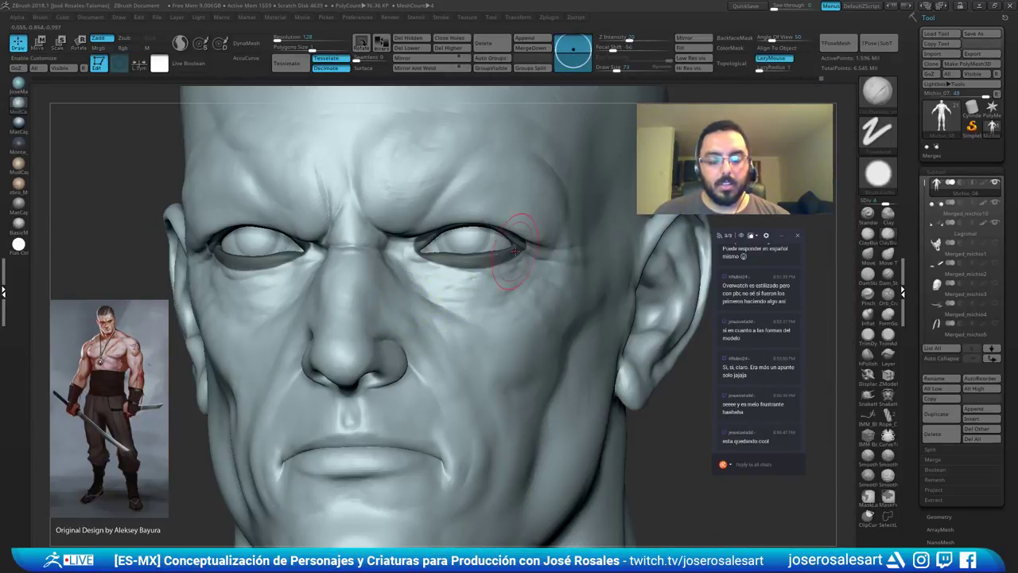
Lower the body to subdivision level 3, refine the brow and outer eye corners with ClayBuildup at draw size 58, and show the whole model again.
{"action": "key", "text": "shift+d"}
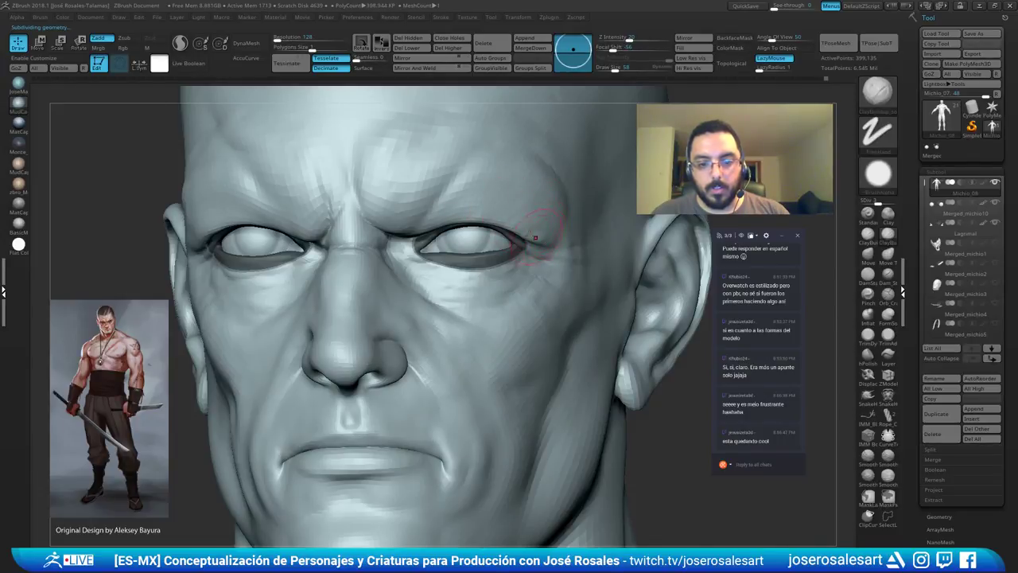
{"action": "right_click_drag", "start_coordinate": [535, 237], "coordinate": [550, 234]}
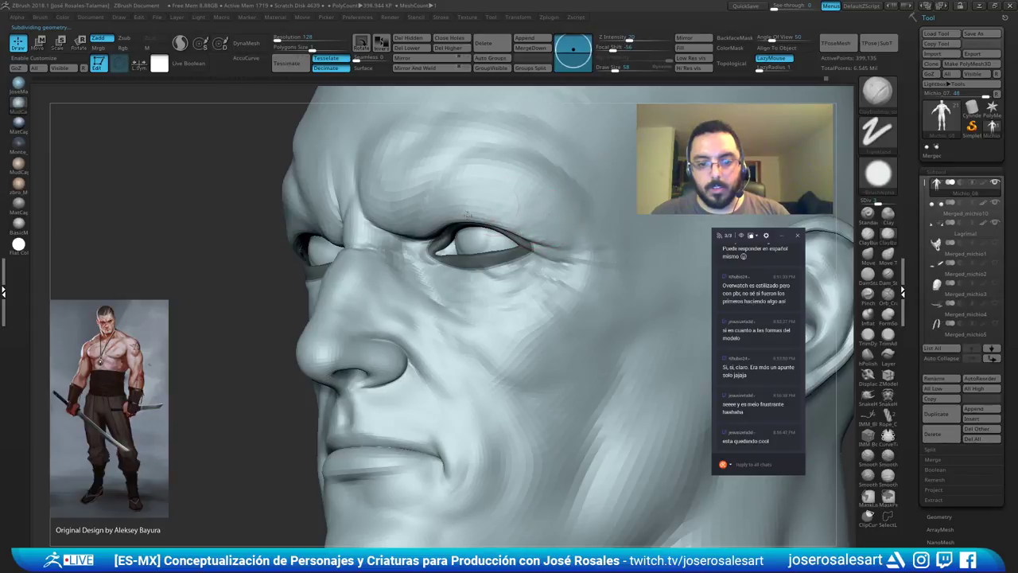
{"action": "mouse_move", "coordinate": [483, 212]}
{"action": "right_mouse_down", "text": "shift"}
{"action": "mouse_move", "coordinate": [504, 216]}
{"action": "mouse_move", "coordinate": [495, 227]}
{"action": "right_mouse_up", "text": "shift"}
{"action": "right_click_drag", "start_coordinate": [247, 232], "coordinate": [318, 235]}
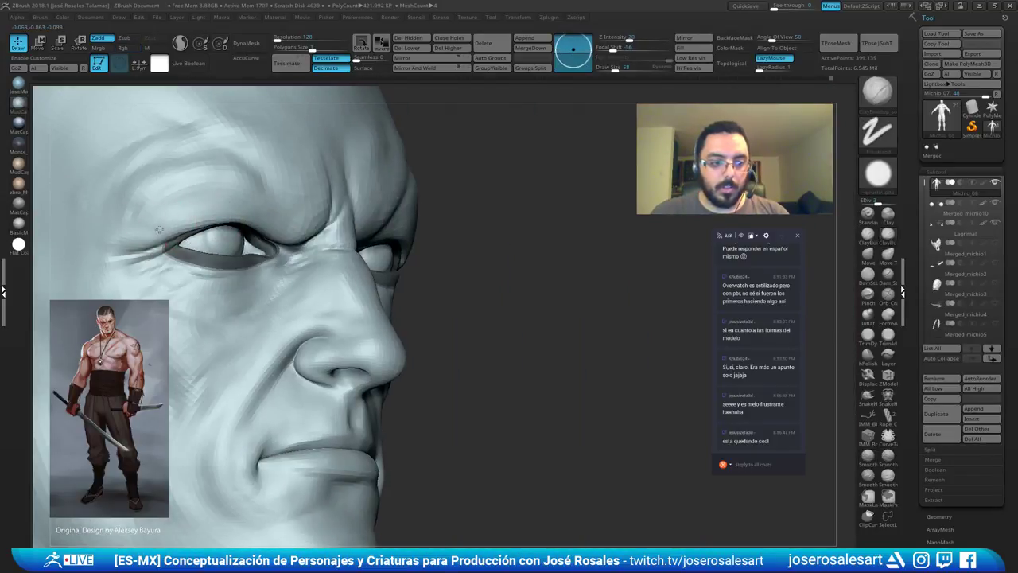
{"action": "mouse_move", "coordinate": [193, 217]}
{"action": "right_mouse_down"}
{"action": "mouse_move", "coordinate": [202, 208]}
{"action": "mouse_move", "coordinate": [182, 225]}
{"action": "right_mouse_up"}
{"action": "right_click_drag", "start_coordinate": [133, 253], "coordinate": [194, 223]}
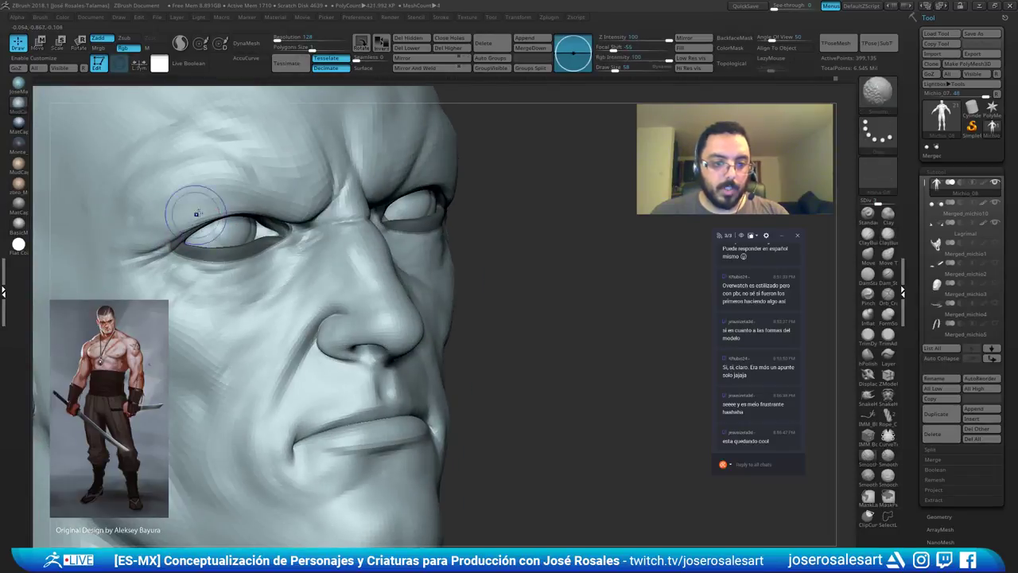
{"action": "right_click_drag", "start_coordinate": [151, 250], "coordinate": [242, 235]}
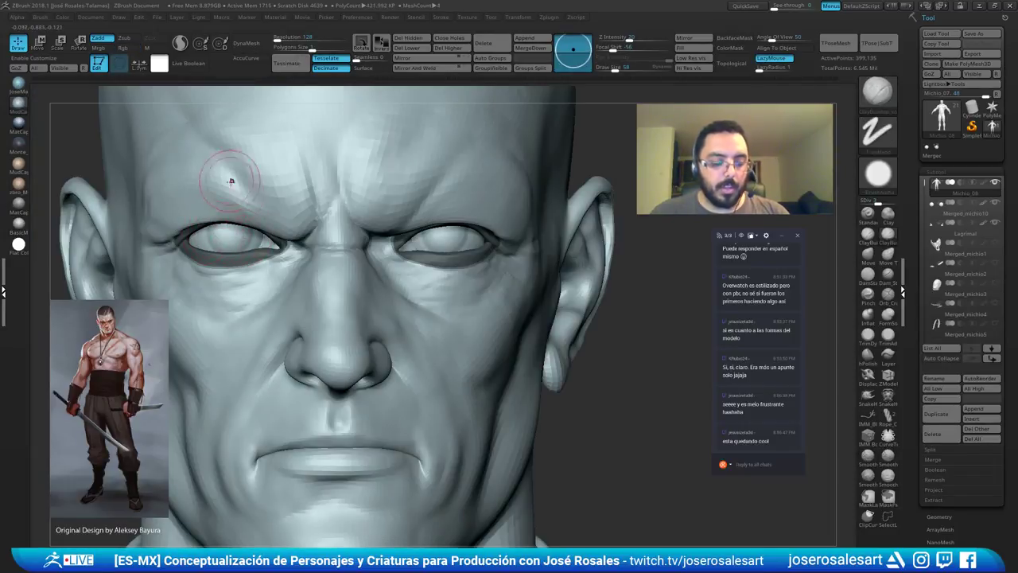
{"action": "mouse_move", "coordinate": [222, 176]}
{"action": "right_mouse_down"}
{"action": "mouse_move", "coordinate": [237, 220]}
{"action": "mouse_move", "coordinate": [248, 210]}
{"action": "mouse_move", "coordinate": [225, 224]}
{"action": "mouse_move", "coordinate": [255, 226]}
{"action": "mouse_move", "coordinate": [310, 209]}
{"action": "right_mouse_up"}
{"action": "left_click_drag", "start_coordinate": [608, 259], "coordinate": [618, 278], "text": "ctrl"}
{"action": "mouse_move", "coordinate": [616, 270]}
{"action": "right_mouse_down"}
{"action": "mouse_move", "coordinate": [382, 209]}
{"action": "mouse_move", "coordinate": [396, 241]}
{"action": "mouse_move", "coordinate": [508, 210]}
{"action": "right_mouse_up"}
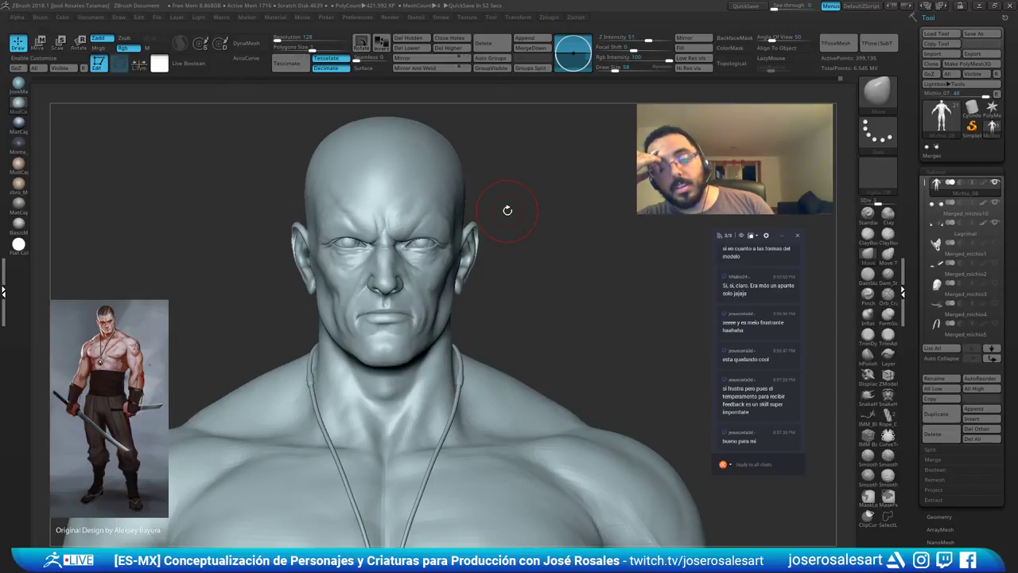
Isolate the eyelid polygroups and invert the visibility to expose the surrounding face.
{"action": "right_click_drag", "start_coordinate": [388, 197], "coordinate": [468, 177], "text": "ctrl"}
{"action": "left_click", "coordinate": [349, 253], "text": "ctrl+shift"}
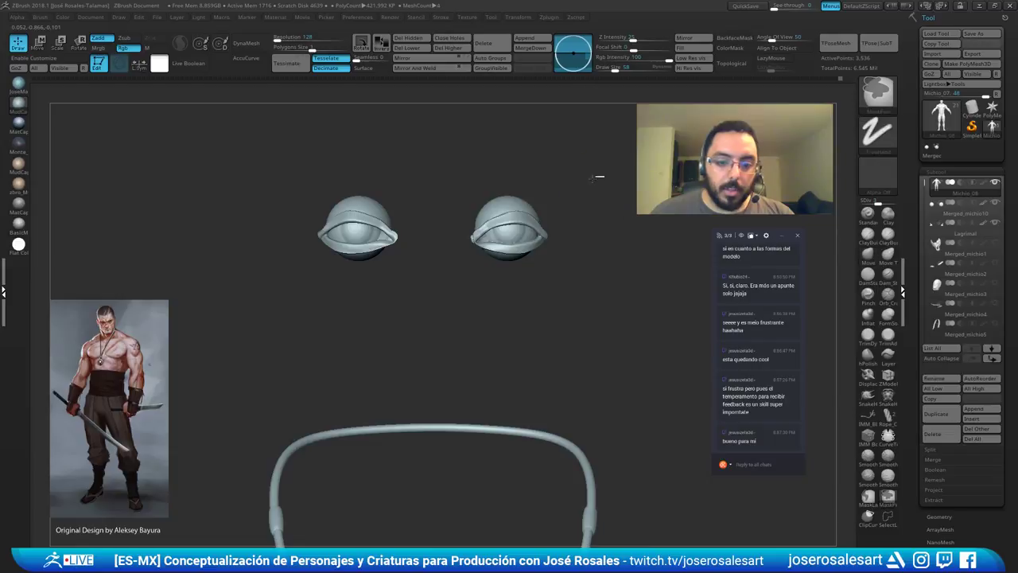
{"action": "left_click_drag", "start_coordinate": [604, 177], "coordinate": [228, 337], "text": "ctrl"}
{"action": "left_click", "coordinate": [341, 295], "text": "ctrl+shift"}
Adjust the shapes around the eyes with the Move brush, setting the draw size to 51.
{"action": "right_click_drag", "start_coordinate": [310, 269], "coordinate": [363, 149], "text": "ctrl"}
{"action": "right_click_drag", "start_coordinate": [370, 206], "coordinate": [310, 225], "text": "alt"}
{"action": "key", "text": "s"}
{"action": "left_click_drag", "start_coordinate": [333, 224], "coordinate": [345, 218]}
{"action": "key", "text": "s"}
{"action": "right_click_drag", "start_coordinate": [329, 221], "coordinate": [350, 306], "text": "ctrl"}
{"action": "right_click_drag", "start_coordinate": [376, 219], "coordinate": [436, 217]}
{"action": "mouse_move", "coordinate": [374, 318]}
{"action": "right_mouse_down", "text": "ctrl"}
{"action": "mouse_move", "coordinate": [335, 224]}
{"action": "mouse_move", "coordinate": [293, 229]}
{"action": "mouse_move", "coordinate": [330, 274]}
{"action": "mouse_move", "coordinate": [388, 307]}
{"action": "right_mouse_up", "text": "ctrl"}
{"action": "key", "text": "bracketleft"}
{"action": "key", "text": "bracketleft"}
{"action": "key", "text": "bracketleft"}
{"action": "key", "text": "bracketleft"}
{"action": "key", "text": "bracketleft"}
{"action": "right_click_drag", "start_coordinate": [268, 281], "coordinate": [270, 311]}
{"action": "right_click_drag", "start_coordinate": [437, 220], "coordinate": [556, 237]}
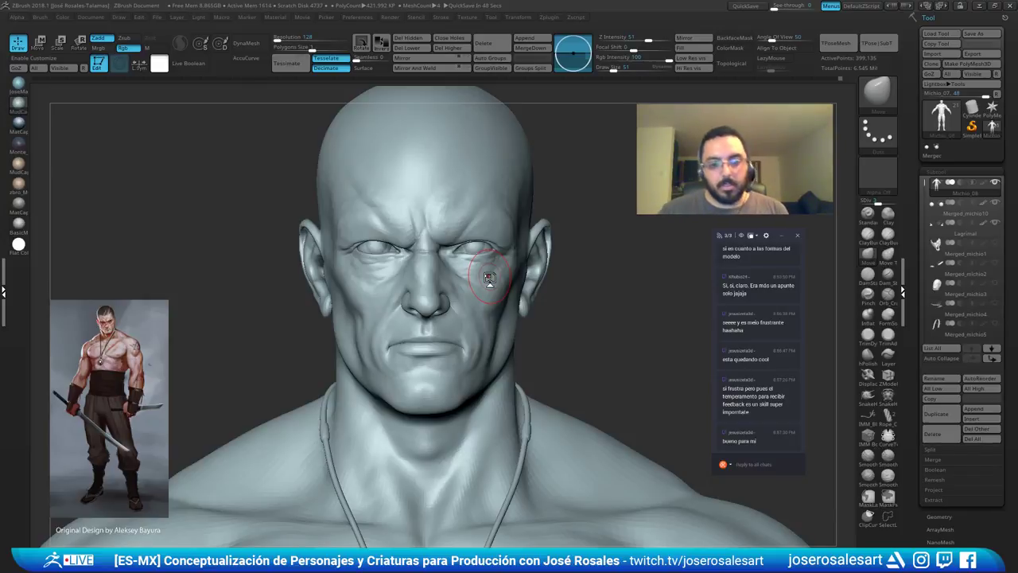
Reposition the brow volumes above the eye and beside the nose bridge with the Move brush.
{"action": "left_click_drag", "start_coordinate": [307, 166], "coordinate": [388, 235]}
{"action": "mouse_move", "coordinate": [388, 236]}
{"action": "right_mouse_down", "text": "alt"}
{"action": "mouse_move", "coordinate": [379, 209]}
{"action": "mouse_move", "coordinate": [432, 231]}
{"action": "mouse_move", "coordinate": [411, 233]}
{"action": "mouse_move", "coordinate": [437, 217]}
{"action": "right_mouse_up", "text": "alt"}
{"action": "left_click_drag", "start_coordinate": [458, 236], "coordinate": [470, 286]}
{"action": "mouse_move", "coordinate": [470, 286]}
{"action": "right_mouse_down"}
{"action": "mouse_move", "coordinate": [468, 296]}
{"action": "mouse_move", "coordinate": [459, 230]}
{"action": "right_mouse_up"}
{"action": "right_click_drag", "start_coordinate": [454, 269], "coordinate": [452, 286]}
Build up the inner end of the brow beside the nose bridge with ClayBuildup at draw size 33 and smooth it.
{"action": "key", "text": "b"}
{"action": "key", "text": "c"}
{"action": "key", "text": "b"}
{"action": "left_click_drag", "start_coordinate": [456, 238], "coordinate": [461, 272]}
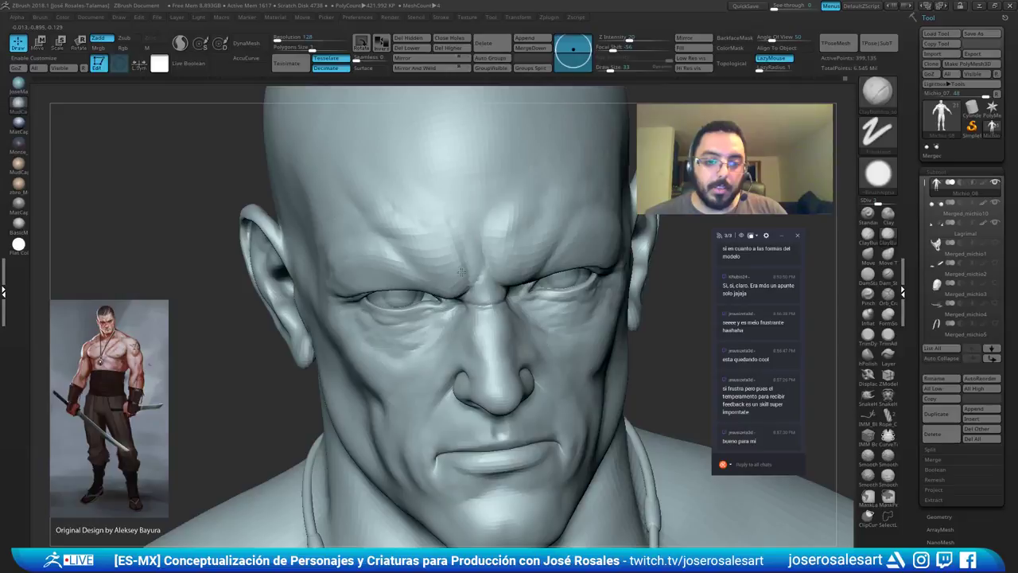
{"action": "right_click_drag", "start_coordinate": [462, 286], "coordinate": [456, 214]}
{"action": "left_click_drag", "start_coordinate": [455, 231], "coordinate": [466, 284], "text": "shift"}
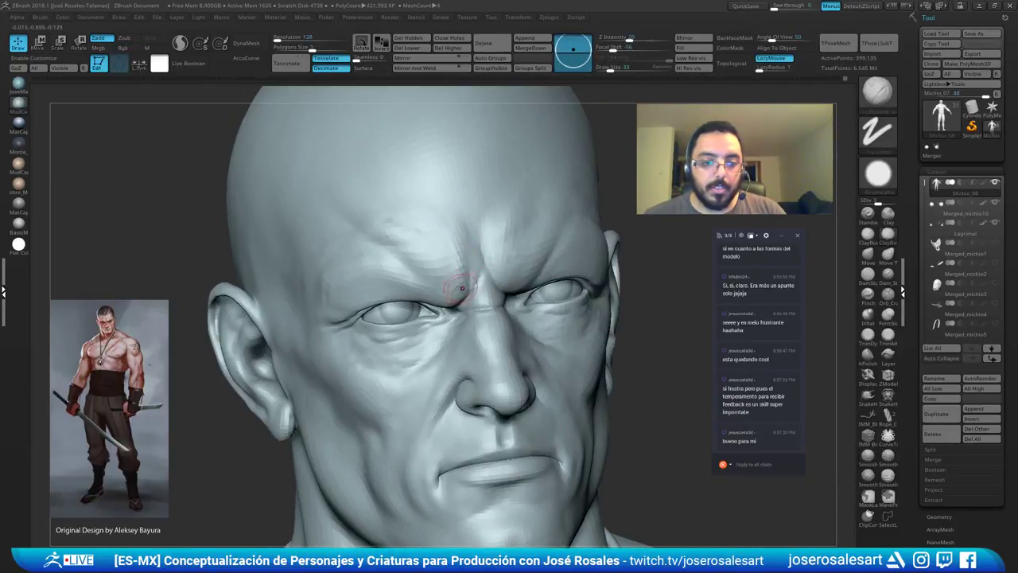
{"action": "right_click_drag", "start_coordinate": [466, 284], "coordinate": [494, 144]}
Sharpen the frown crease between the brows with DamStandard at draw size 33 and adjust it with Move at draw size 45.
{"action": "key", "text": "b"}
{"action": "key", "text": "d"}
{"action": "key", "text": "s"}
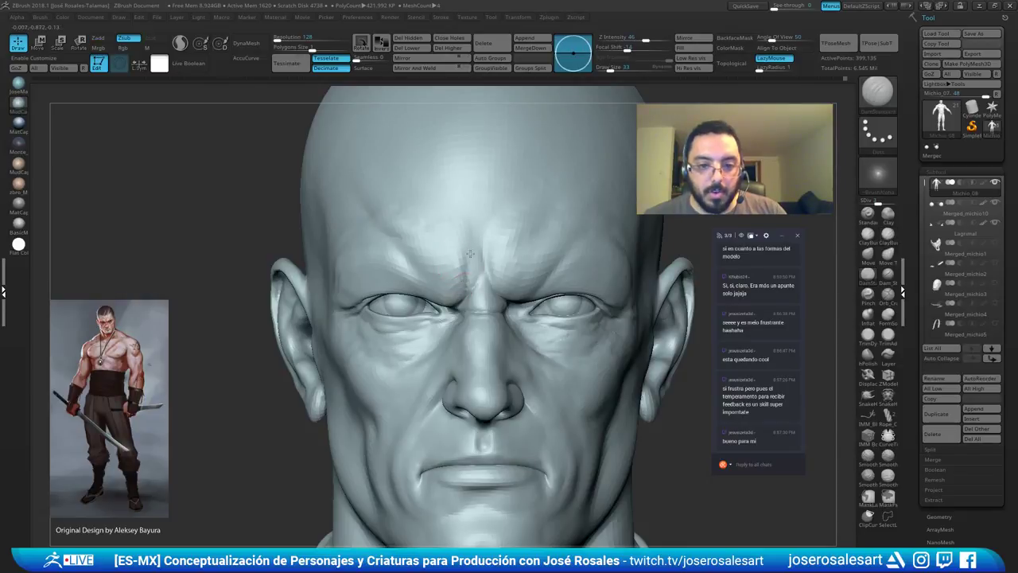
{"action": "key", "text": "b"}
{"action": "key", "text": "m"}
{"action": "key", "text": "v"}
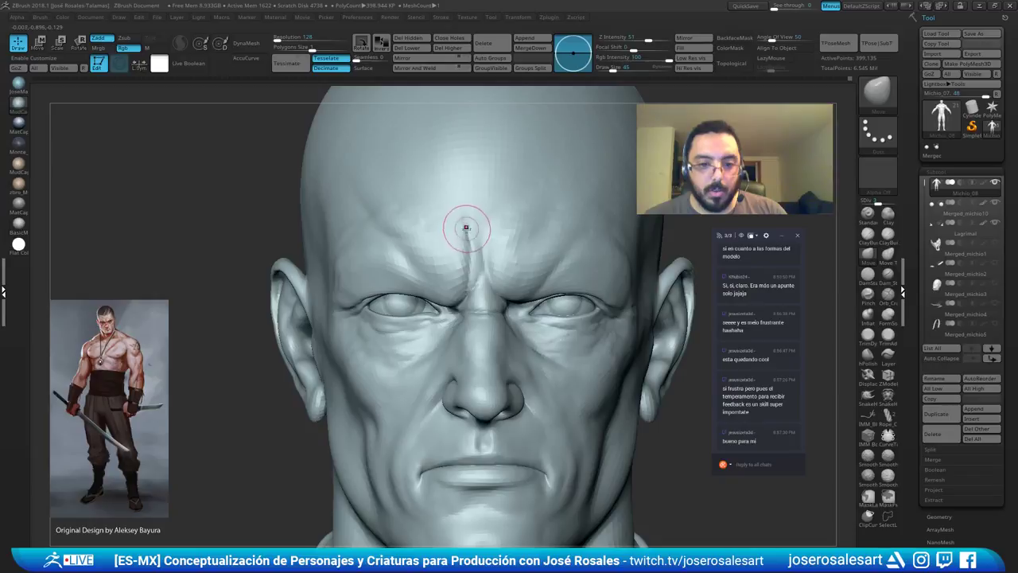
Refine the frown folds above the nose bridge with Move and ClayBuildup at draw size 45, smoothing the surface.
{"action": "key", "text": "shift"}
{"action": "key", "text": "b"}
{"action": "key", "text": "m"}
{"action": "key", "text": "v"}
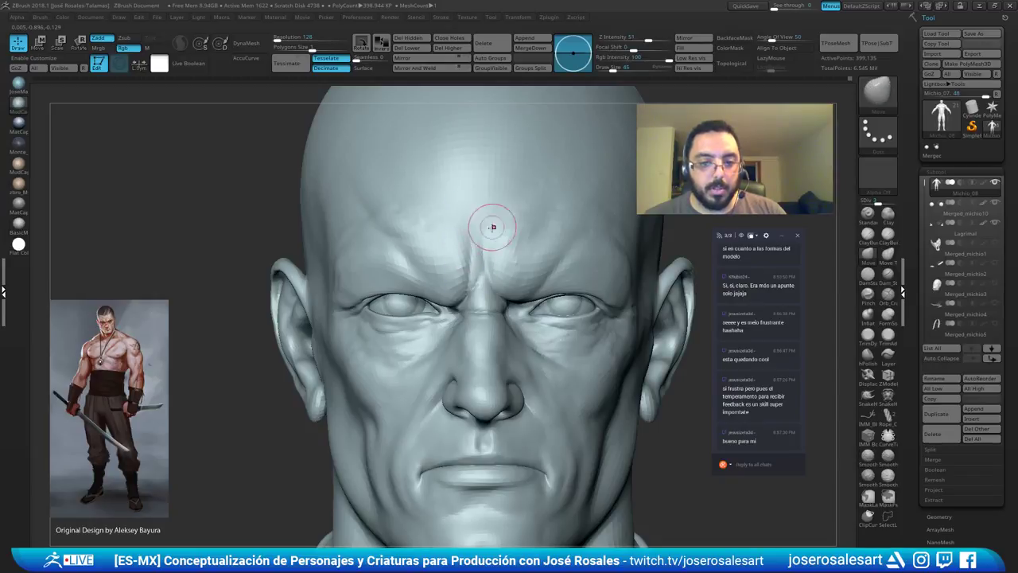
{"action": "right_click_drag", "start_coordinate": [451, 334], "coordinate": [451, 302]}
{"action": "right_click_drag", "start_coordinate": [458, 242], "coordinate": [452, 279]}
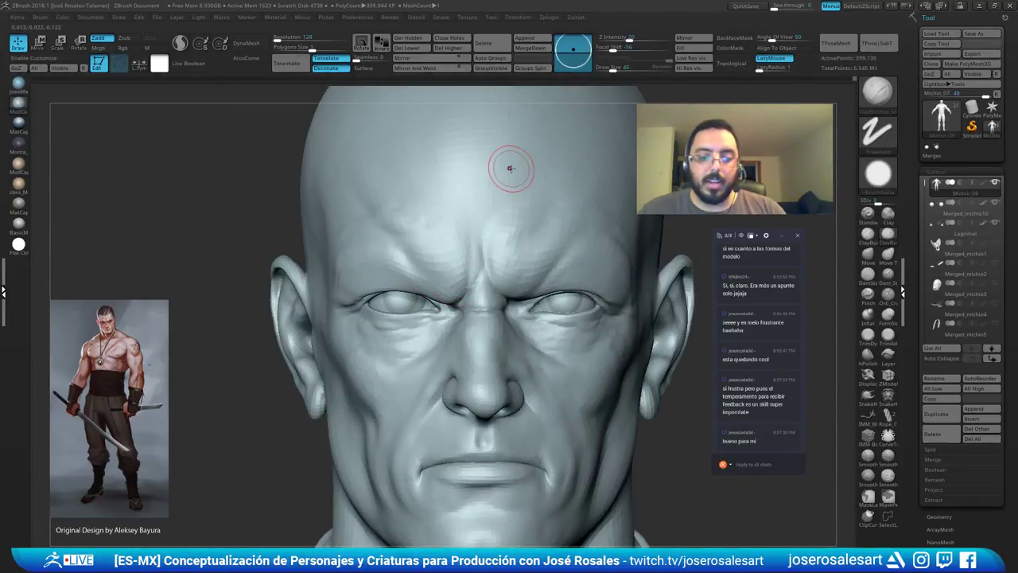
Check the chin and neck in profile and isolate the polygroup on the underside of the jaw.
{"action": "right_click_drag", "start_coordinate": [441, 513], "coordinate": [458, 356], "text": "alt"}
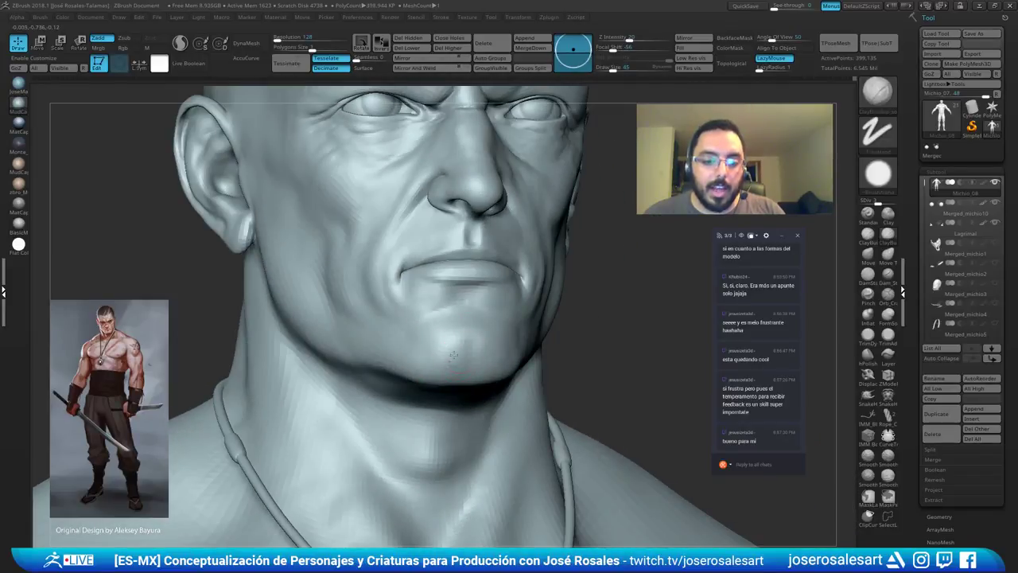
{"action": "mouse_move", "coordinate": [445, 366]}
{"action": "right_mouse_down"}
{"action": "mouse_move", "coordinate": [446, 326]}
{"action": "mouse_move", "coordinate": [500, 236]}
{"action": "mouse_move", "coordinate": [560, 206]}
{"action": "right_mouse_up"}
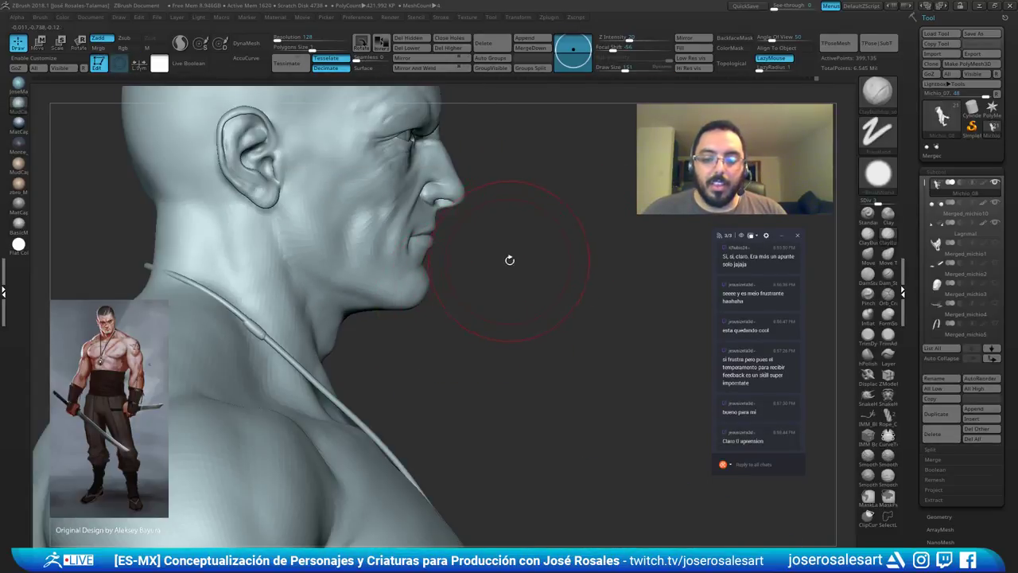
{"action": "mouse_move", "coordinate": [456, 280]}
{"action": "right_mouse_down"}
{"action": "mouse_move", "coordinate": [506, 292]}
{"action": "mouse_move", "coordinate": [484, 288]}
{"action": "right_mouse_up"}
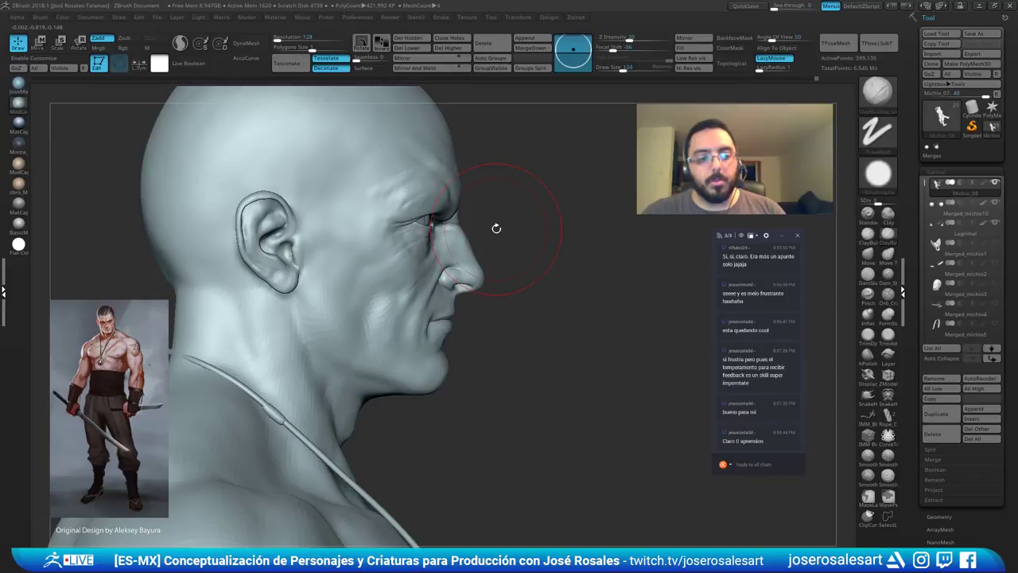
{"action": "mouse_move", "coordinate": [289, 301]}
{"action": "right_mouse_down"}
{"action": "mouse_move", "coordinate": [367, 307]}
{"action": "mouse_move", "coordinate": [406, 278]}
{"action": "right_mouse_up"}
{"action": "right_click_drag", "start_coordinate": [524, 353], "coordinate": [520, 295], "text": "alt"}
{"action": "left_click", "coordinate": [460, 423], "text": "ctrl+shift"}
{"action": "mouse_move", "coordinate": [459, 422]}
{"action": "right_mouse_down"}
{"action": "mouse_move", "coordinate": [447, 259]}
{"action": "mouse_move", "coordinate": [534, 269]}
{"action": "mouse_move", "coordinate": [469, 275]}
{"action": "mouse_move", "coordinate": [512, 323]}
{"action": "mouse_move", "coordinate": [454, 284]}
{"action": "right_mouse_up"}
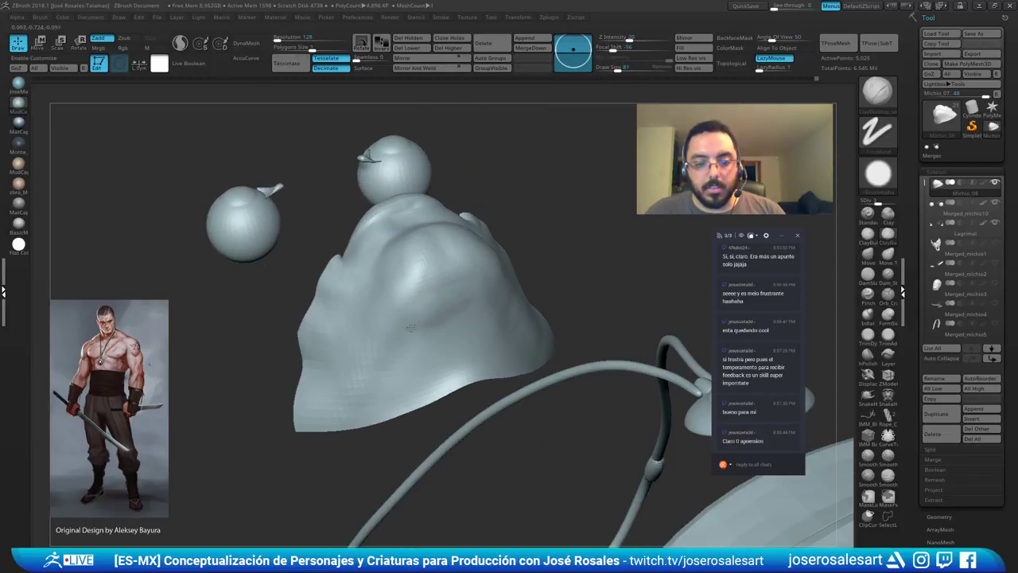
Shape the underside of the chin and jaw with ClayBuildup at draw size 81, working from both sides.
{"action": "right_click_drag", "start_coordinate": [402, 347], "coordinate": [494, 306]}
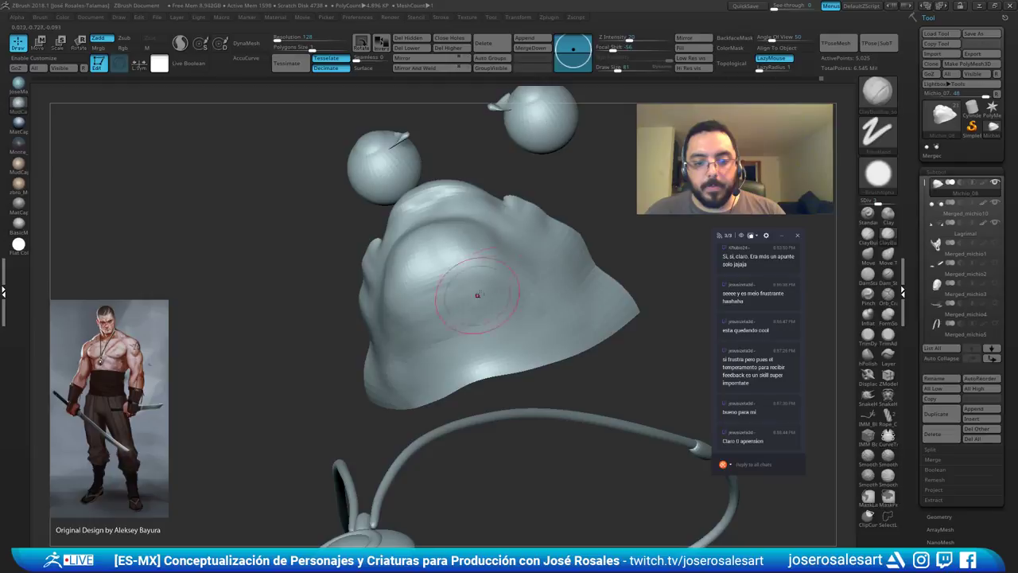
{"action": "mouse_move", "coordinate": [579, 332]}
{"action": "right_mouse_down"}
{"action": "mouse_move", "coordinate": [461, 300]}
{"action": "mouse_move", "coordinate": [450, 312]}
{"action": "right_mouse_up"}
{"action": "right_click_drag", "start_coordinate": [402, 338], "coordinate": [509, 314]}
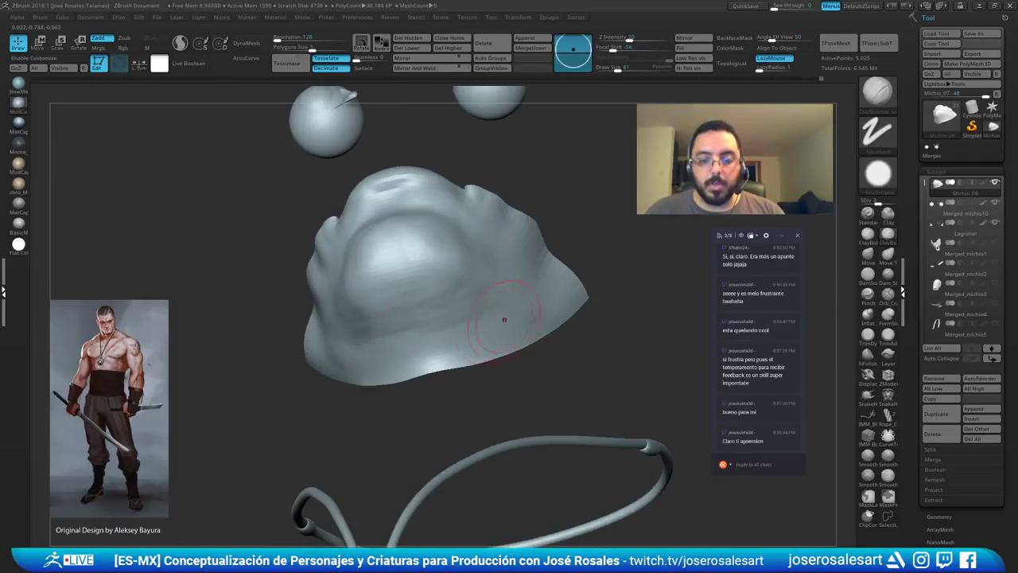
{"action": "right_click_drag", "start_coordinate": [377, 341], "coordinate": [349, 351]}
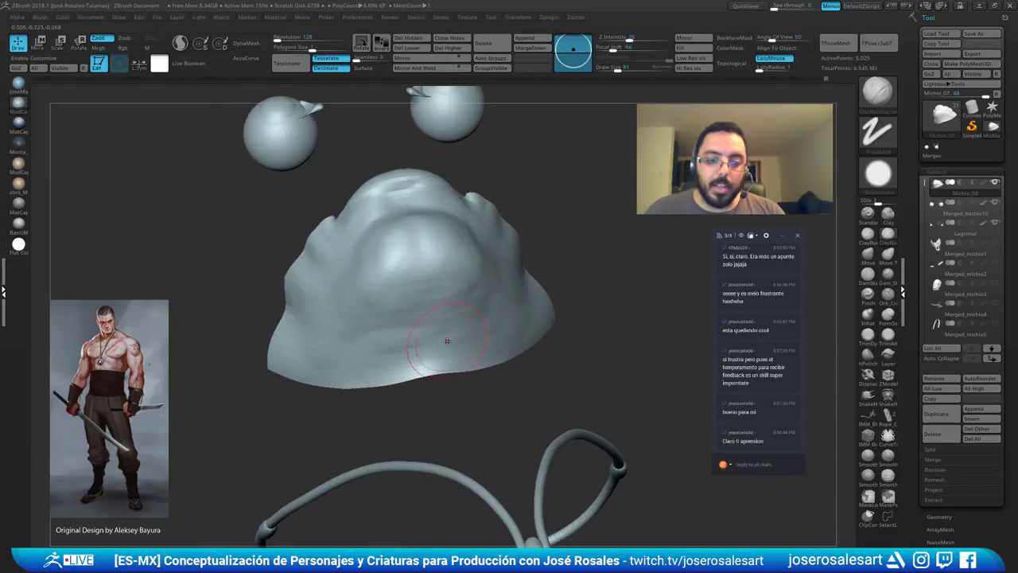
{"action": "right_click_drag", "start_coordinate": [446, 301], "coordinate": [407, 303]}
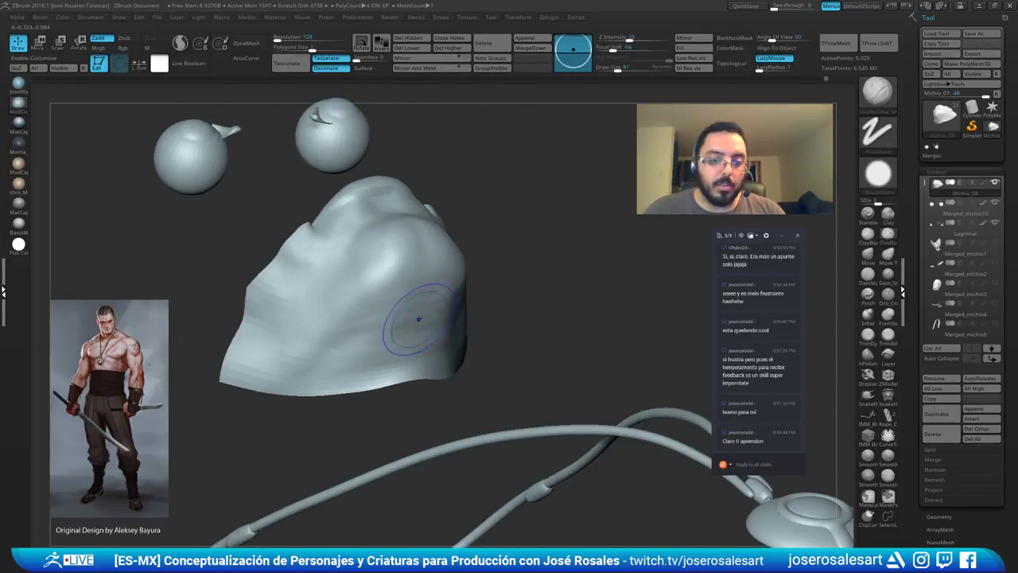
{"action": "key", "text": "shift"}
{"action": "right_click_drag", "start_coordinate": [461, 344], "coordinate": [436, 300]}
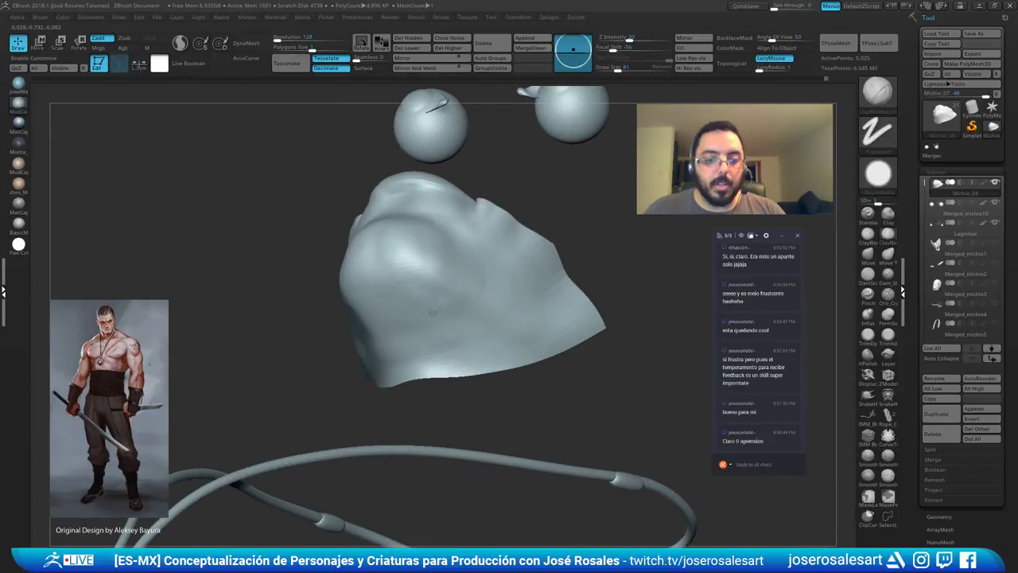
Smooth the transition from the chin's underside to the throat and show the whole model again.
{"action": "left_click_drag", "start_coordinate": [455, 337], "coordinate": [474, 338]}
{"action": "mouse_move", "coordinate": [474, 339]}
{"action": "right_mouse_down"}
{"action": "mouse_move", "coordinate": [442, 340]}
{"action": "mouse_move", "coordinate": [495, 330]}
{"action": "right_mouse_up"}
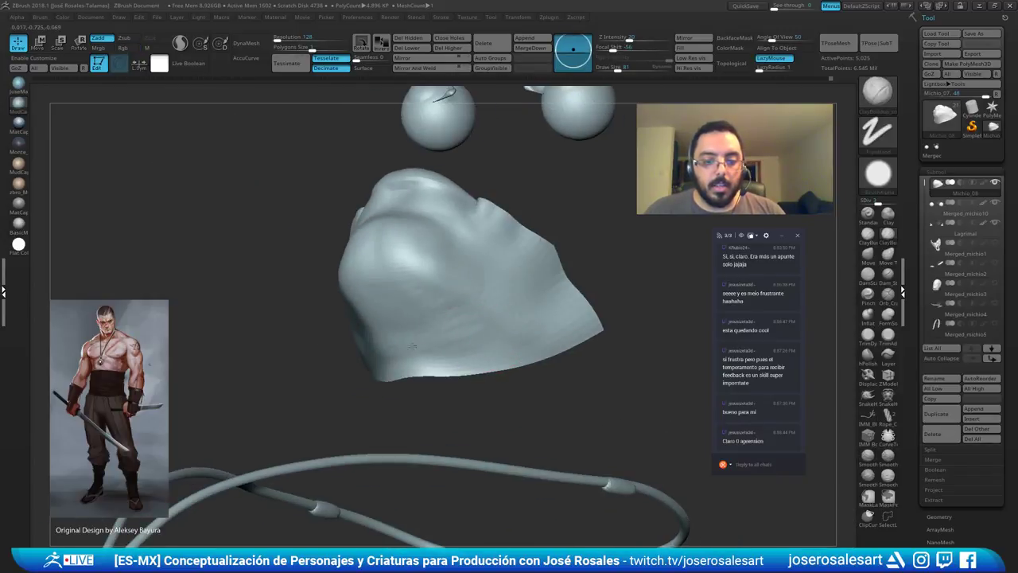
{"action": "mouse_move", "coordinate": [376, 331]}
{"action": "right_mouse_down"}
{"action": "mouse_move", "coordinate": [409, 325]}
{"action": "mouse_move", "coordinate": [405, 337]}
{"action": "mouse_move", "coordinate": [420, 318]}
{"action": "right_mouse_up"}
{"action": "key", "text": "shift"}
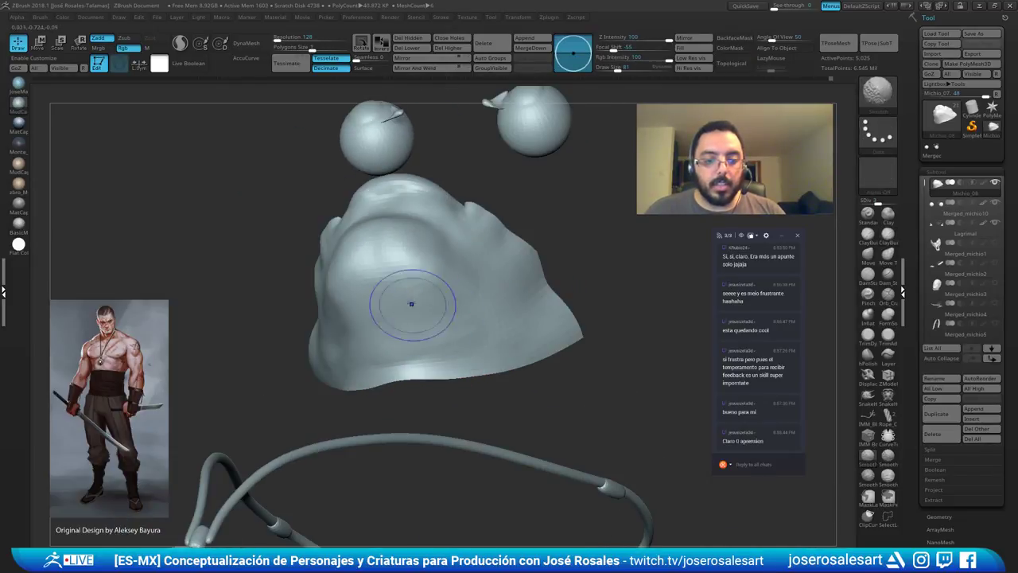
{"action": "right_click_drag", "start_coordinate": [484, 306], "coordinate": [503, 288]}
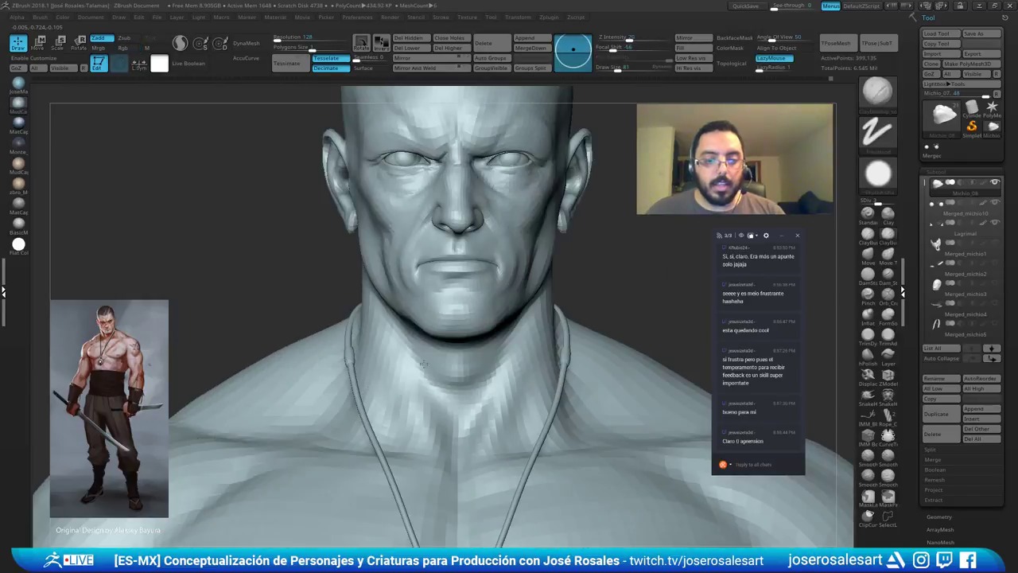
Refine the outer wing of the nostril with ClayBuildup at draw size 45.
{"action": "right_click_drag", "start_coordinate": [424, 363], "coordinate": [363, 411], "text": "alt"}
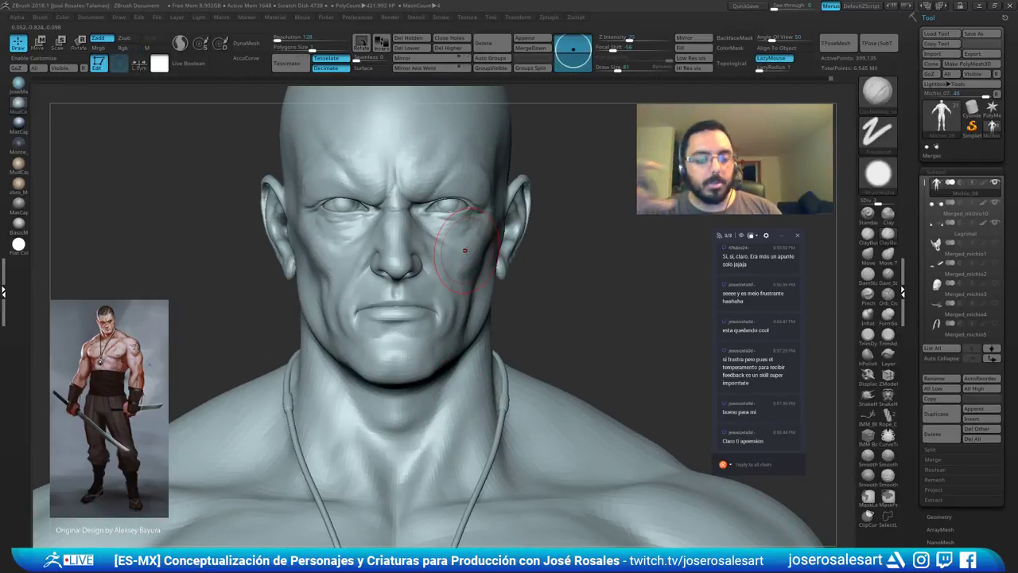
{"action": "mouse_move", "coordinate": [464, 250]}
{"action": "right_mouse_down"}
{"action": "mouse_move", "coordinate": [500, 204]}
{"action": "mouse_move", "coordinate": [482, 201]}
{"action": "mouse_move", "coordinate": [466, 227]}
{"action": "mouse_move", "coordinate": [419, 157]}
{"action": "mouse_move", "coordinate": [447, 163]}
{"action": "mouse_move", "coordinate": [337, 321]}
{"action": "mouse_move", "coordinate": [327, 279]}
{"action": "right_mouse_up"}
{"action": "mouse_move", "coordinate": [279, 325]}
{"action": "right_mouse_down"}
{"action": "mouse_move", "coordinate": [259, 270]}
{"action": "mouse_move", "coordinate": [257, 328]}
{"action": "mouse_move", "coordinate": [230, 283]}
{"action": "mouse_move", "coordinate": [174, 298]}
{"action": "mouse_move", "coordinate": [213, 312]}
{"action": "right_mouse_up"}
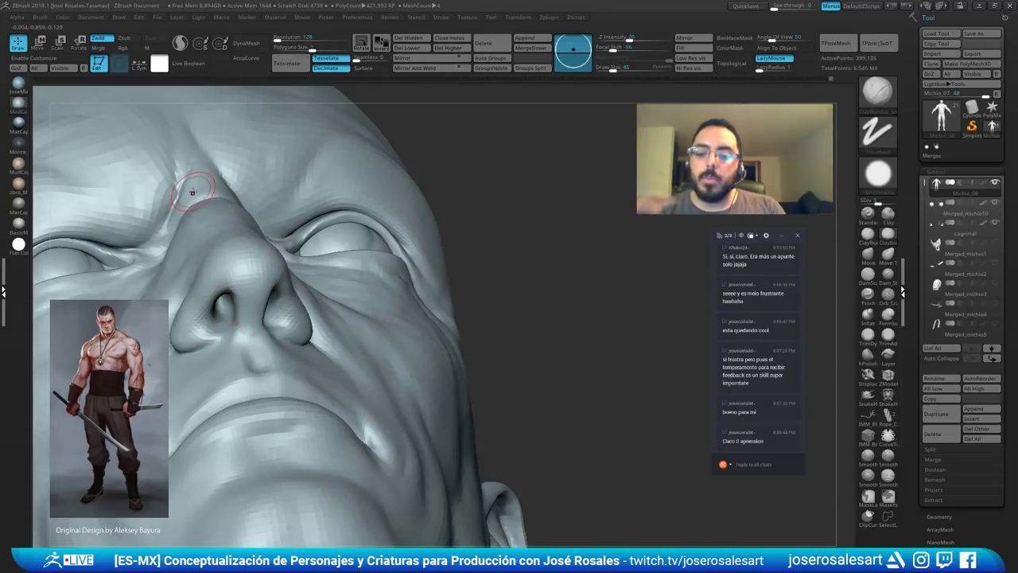
{"action": "mouse_move", "coordinate": [180, 154]}
{"action": "right_mouse_down"}
{"action": "mouse_move", "coordinate": [220, 213]}
{"action": "mouse_move", "coordinate": [245, 221]}
{"action": "right_mouse_up"}
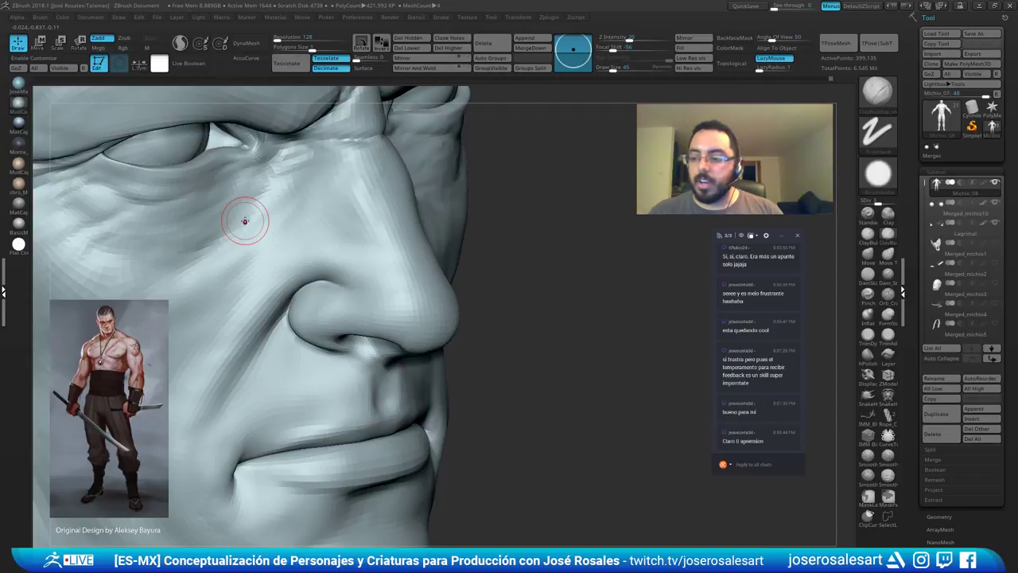
{"action": "right_click_drag", "start_coordinate": [391, 300], "coordinate": [284, 337]}
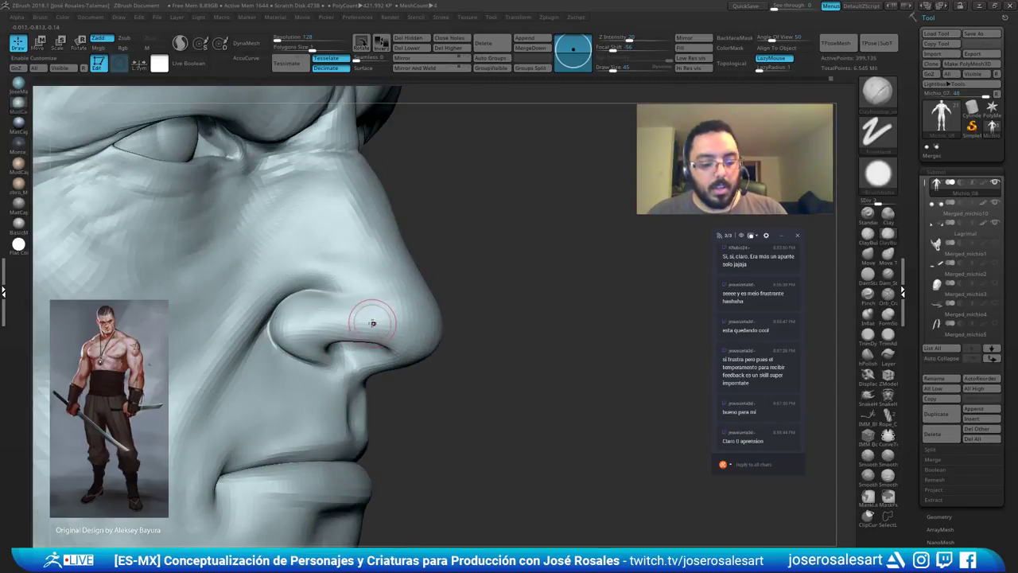
{"action": "left_click_drag", "start_coordinate": [300, 338], "coordinate": [312, 340]}
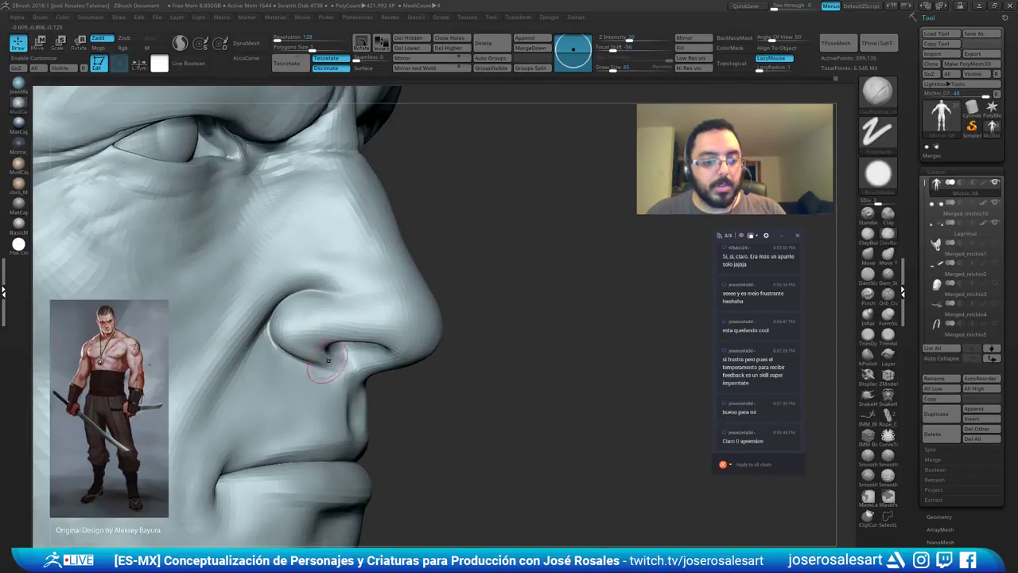
{"action": "mouse_move", "coordinate": [271, 310]}
{"action": "right_mouse_down"}
{"action": "mouse_move", "coordinate": [339, 321]}
{"action": "mouse_move", "coordinate": [358, 359]}
{"action": "mouse_move", "coordinate": [410, 354]}
{"action": "right_mouse_up"}
Shape and smooth the nostril opening and the underside of the nose with ClayBuildup at draw size 45.
{"action": "key", "text": "s"}
{"action": "left_click_drag", "start_coordinate": [414, 354], "coordinate": [418, 355]}
{"action": "mouse_move", "coordinate": [422, 348]}
{"action": "right_mouse_down"}
{"action": "mouse_move", "coordinate": [435, 351]}
{"action": "mouse_move", "coordinate": [407, 372]}
{"action": "mouse_move", "coordinate": [451, 344]}
{"action": "right_mouse_up"}
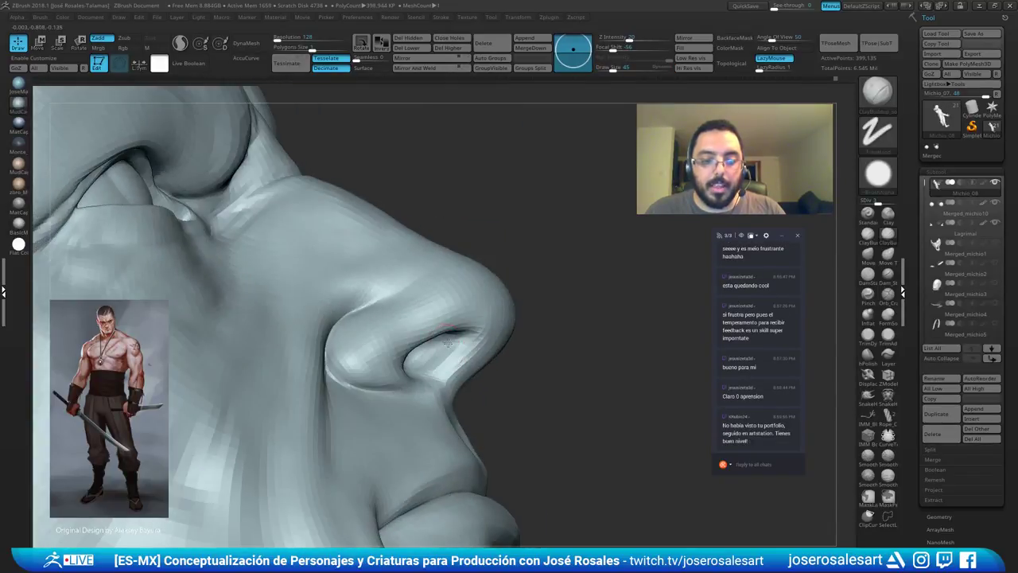
{"action": "mouse_move", "coordinate": [413, 373]}
{"action": "right_mouse_down"}
{"action": "mouse_move", "coordinate": [385, 344]}
{"action": "mouse_move", "coordinate": [407, 334]}
{"action": "mouse_move", "coordinate": [409, 314]}
{"action": "mouse_move", "coordinate": [474, 276]}
{"action": "mouse_move", "coordinate": [483, 318]}
{"action": "right_mouse_up"}
{"action": "mouse_move", "coordinate": [474, 355]}
{"action": "right_mouse_down"}
{"action": "mouse_move", "coordinate": [462, 329]}
{"action": "mouse_move", "coordinate": [404, 281]}
{"action": "mouse_move", "coordinate": [408, 320]}
{"action": "mouse_move", "coordinate": [412, 305]}
{"action": "mouse_move", "coordinate": [448, 320]}
{"action": "right_mouse_up"}
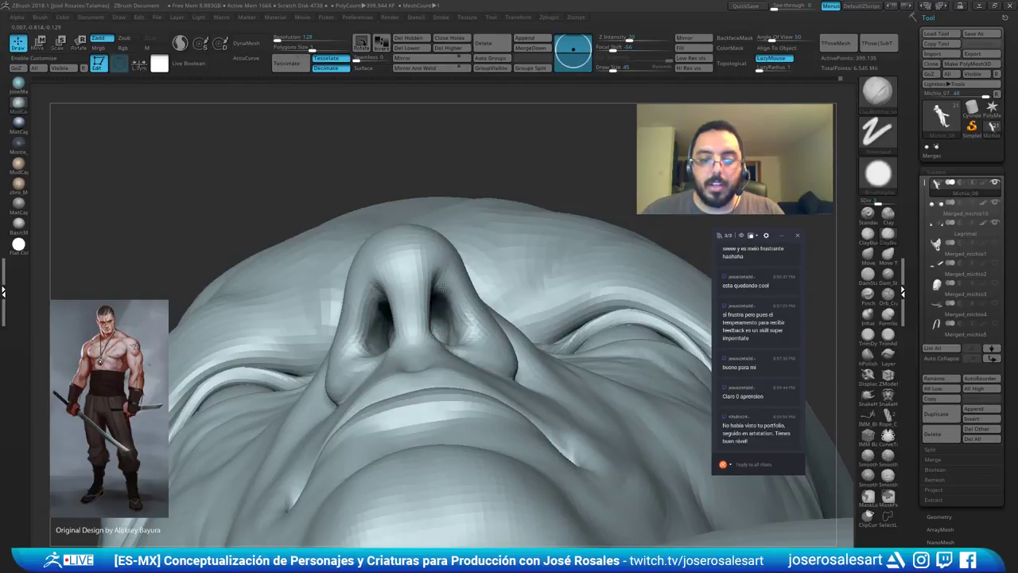
{"action": "key", "text": "shift"}
{"action": "mouse_move", "coordinate": [449, 316]}
{"action": "right_mouse_down"}
{"action": "mouse_move", "coordinate": [461, 331]}
{"action": "mouse_move", "coordinate": [435, 282]}
{"action": "mouse_move", "coordinate": [446, 291]}
{"action": "mouse_move", "coordinate": [432, 295]}
{"action": "mouse_move", "coordinate": [456, 282]}
{"action": "mouse_move", "coordinate": [481, 291]}
{"action": "right_mouse_up"}
Sharpen the crease around the nostril wing with DamStandard at draw size 28 and return to ClayBuildup.
{"action": "key", "text": "b"}
{"action": "key", "text": "d"}
{"action": "key", "text": "s"}
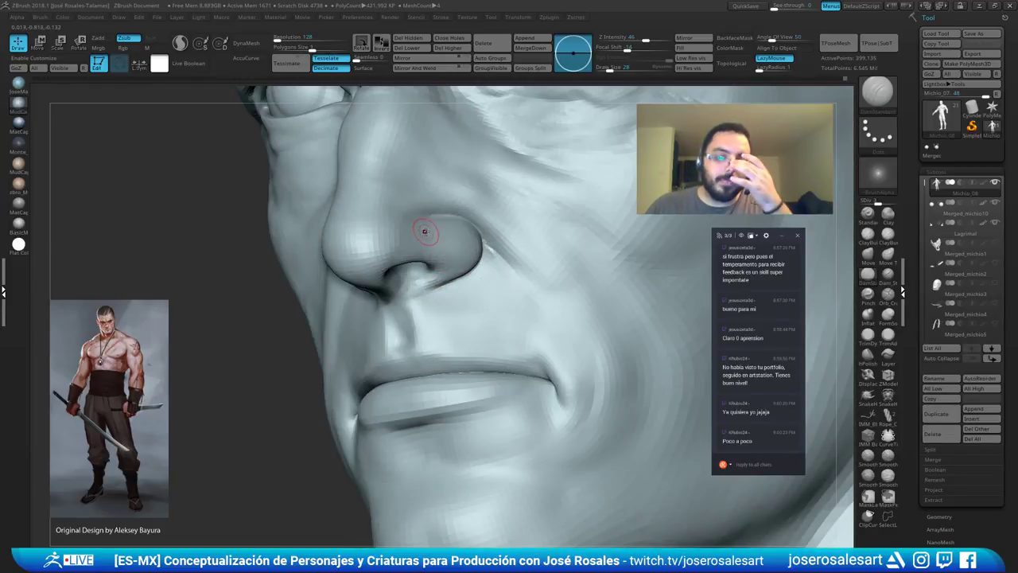
{"action": "key", "text": "b"}
{"action": "key", "text": "c"}
{"action": "key", "text": "b"}
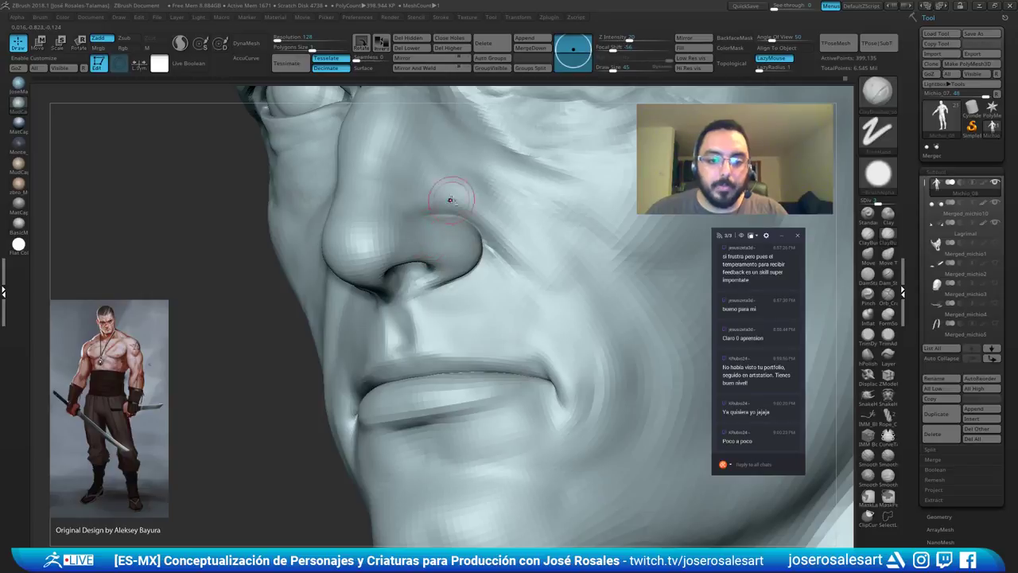
Examine the nose, cheek and eye area from the front and both three-quarter sides.
{"action": "right_click_drag", "start_coordinate": [448, 203], "coordinate": [436, 190]}
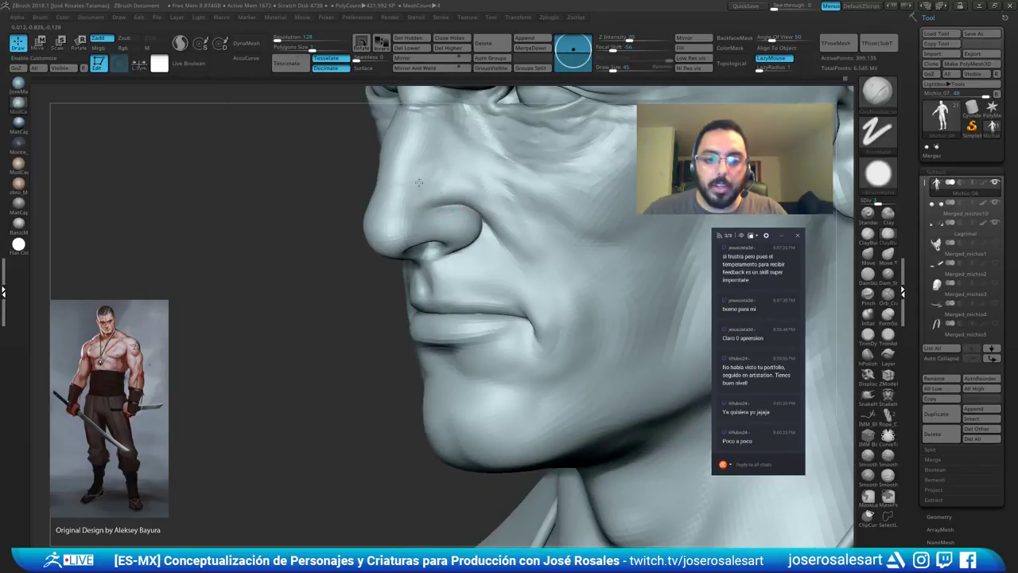
{"action": "mouse_move", "coordinate": [422, 165]}
{"action": "right_mouse_down"}
{"action": "mouse_move", "coordinate": [440, 181]}
{"action": "mouse_move", "coordinate": [453, 170]}
{"action": "mouse_move", "coordinate": [465, 180]}
{"action": "right_mouse_up"}
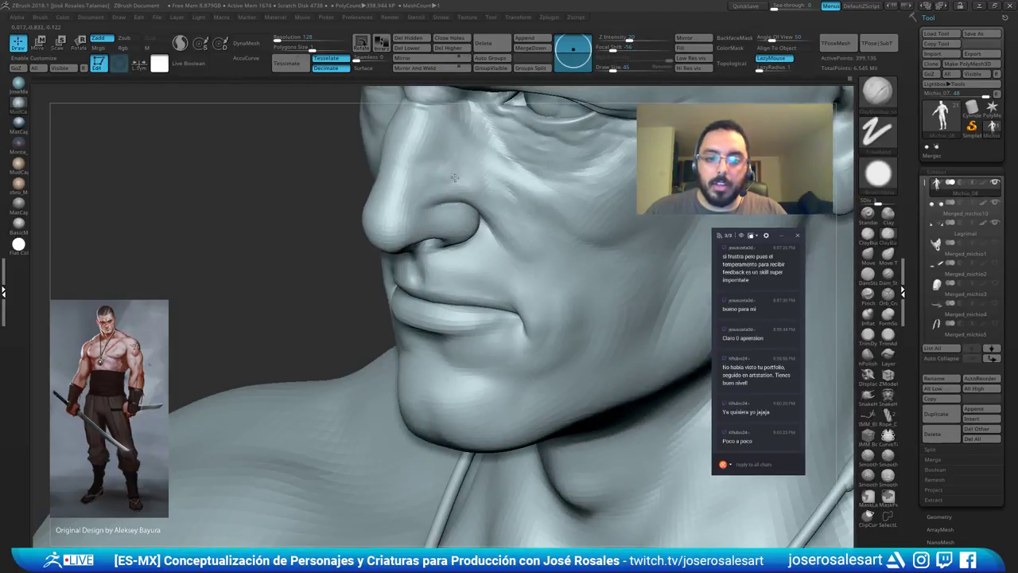
{"action": "mouse_move", "coordinate": [551, 188]}
{"action": "right_mouse_down", "text": "ctrl"}
{"action": "mouse_move", "coordinate": [531, 143]}
{"action": "mouse_move", "coordinate": [552, 166]}
{"action": "mouse_move", "coordinate": [547, 243]}
{"action": "mouse_move", "coordinate": [558, 298]}
{"action": "mouse_move", "coordinate": [547, 344]}
{"action": "right_mouse_up", "text": "ctrl"}
{"action": "right_click_drag", "start_coordinate": [547, 344], "coordinate": [501, 326]}
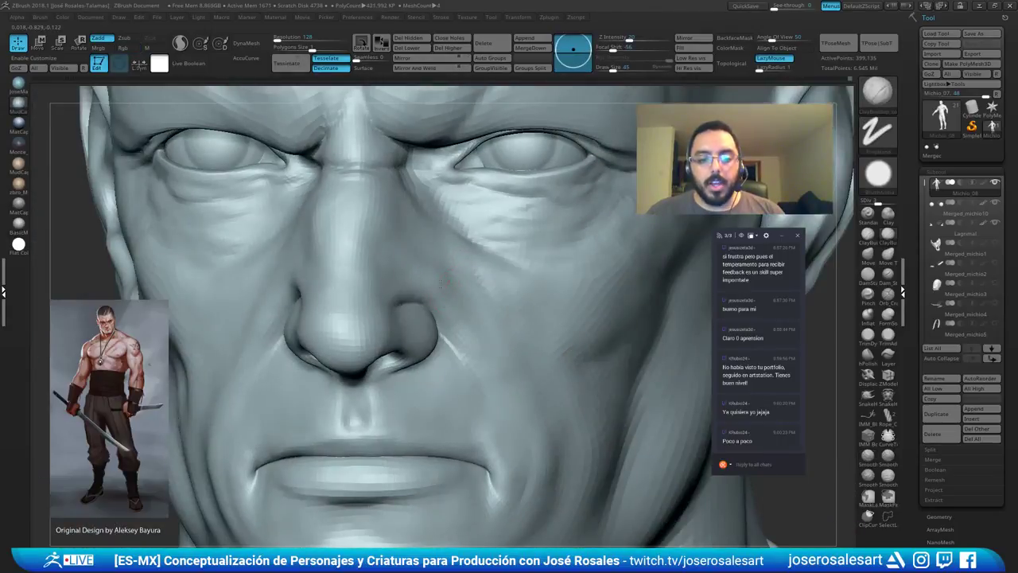
{"action": "mouse_move", "coordinate": [451, 300]}
{"action": "right_mouse_down", "text": "alt"}
{"action": "mouse_move", "coordinate": [427, 275]}
{"action": "mouse_move", "coordinate": [468, 296]}
{"action": "mouse_move", "coordinate": [430, 310]}
{"action": "right_mouse_up", "text": "alt"}
{"action": "mouse_move", "coordinate": [430, 310]}
{"action": "right_mouse_down", "text": "ctrl"}
{"action": "mouse_move", "coordinate": [448, 286]}
{"action": "mouse_move", "coordinate": [531, 292]}
{"action": "right_mouse_up", "text": "ctrl"}
{"action": "right_click_drag", "start_coordinate": [462, 305], "coordinate": [526, 270]}
{"action": "right_click_drag", "start_coordinate": [463, 263], "coordinate": [537, 269]}
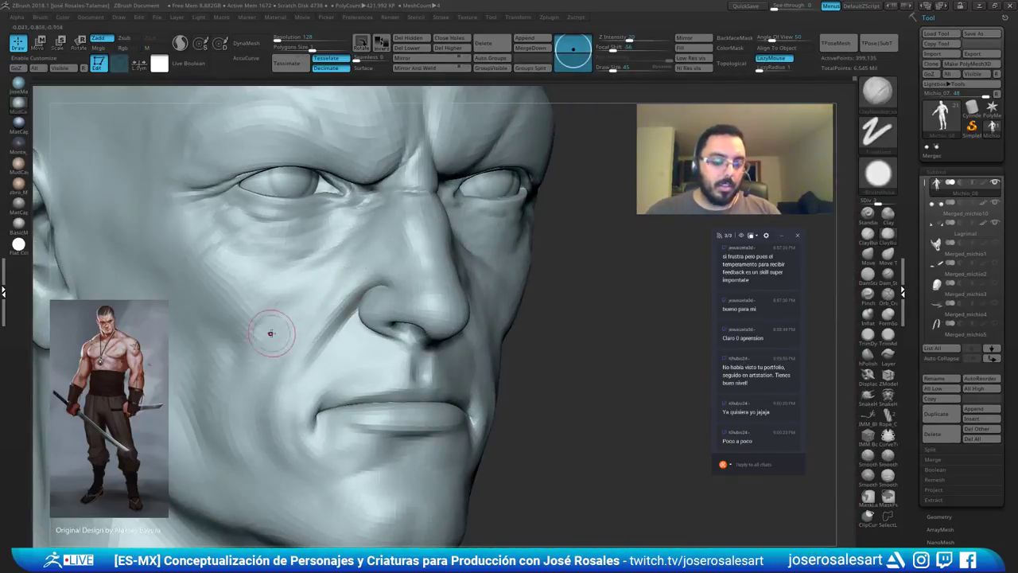
Carve the diagonal cheek fold beside the nose with DamStandard and build up its edges with ClayBuildup at draw size 45.
{"action": "right_click_drag", "start_coordinate": [311, 307], "coordinate": [310, 297]}
{"action": "key", "text": "b"}
{"action": "key", "text": "d"}
{"action": "key", "text": "s"}
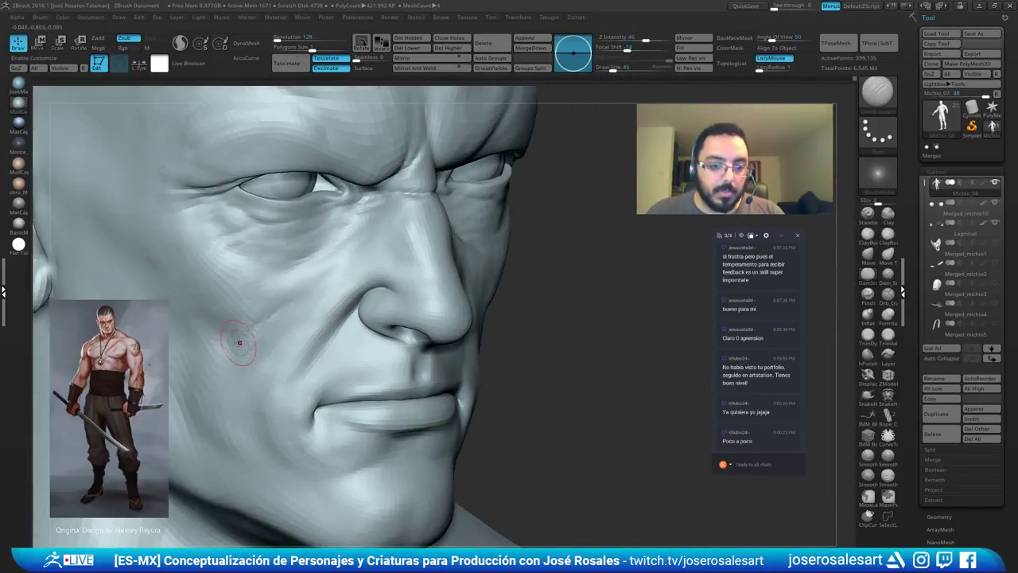
{"action": "key", "text": "b"}
{"action": "key", "text": "c"}
{"action": "key", "text": "b"}
{"action": "right_click_drag", "start_coordinate": [243, 325], "coordinate": [295, 318]}
{"action": "left_click_drag", "start_coordinate": [251, 323], "coordinate": [228, 321]}
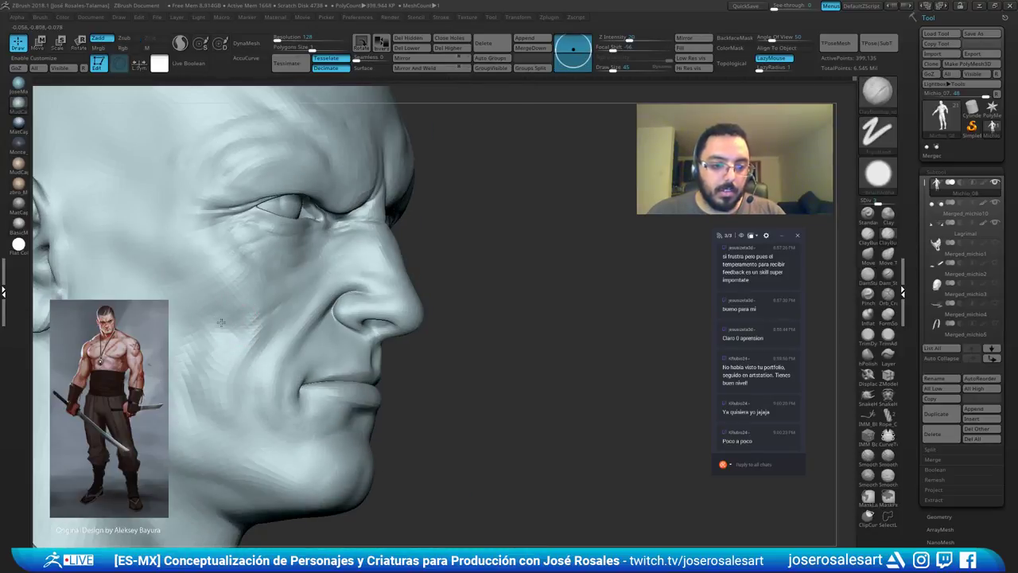
{"action": "mouse_move", "coordinate": [220, 321]}
{"action": "right_mouse_down"}
{"action": "mouse_move", "coordinate": [284, 284]}
{"action": "mouse_move", "coordinate": [493, 107]}
{"action": "right_mouse_up"}
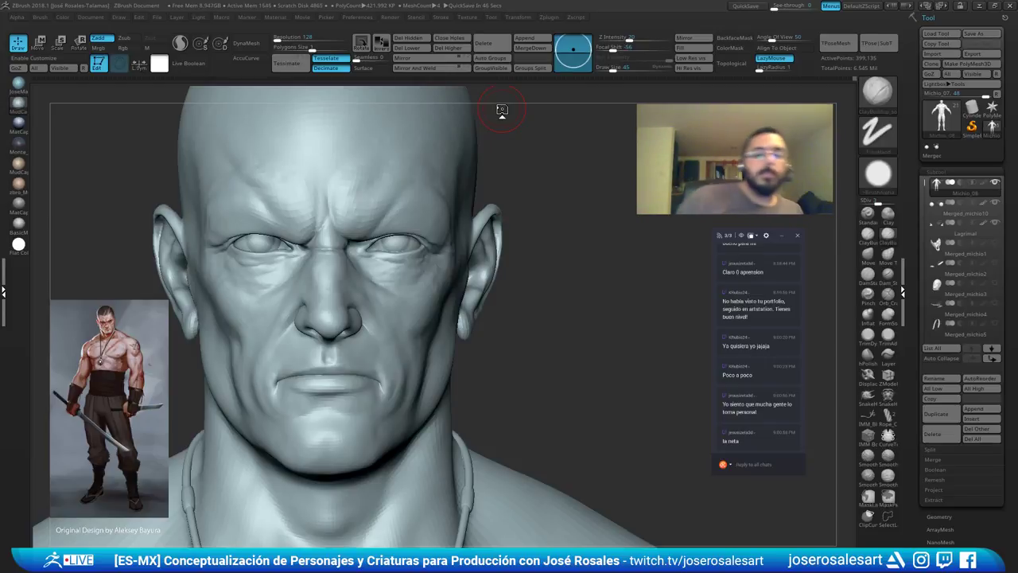
Cut a fine wrinkle under the eye with DamStandard and reduce the brush size.
{"action": "mouse_move", "coordinate": [425, 309]}
{"action": "right_mouse_down", "text": "alt"}
{"action": "mouse_move", "coordinate": [446, 310]}
{"action": "mouse_move", "coordinate": [470, 228]}
{"action": "right_mouse_up", "text": "alt"}
{"action": "right_click_drag", "start_coordinate": [466, 271], "coordinate": [390, 270]}
{"action": "mouse_move", "coordinate": [390, 271]}
{"action": "right_mouse_down", "text": "alt"}
{"action": "mouse_move", "coordinate": [477, 258]}
{"action": "mouse_move", "coordinate": [429, 243]}
{"action": "right_mouse_up", "text": "alt"}
{"action": "key", "text": "b"}
{"action": "key", "text": "d"}
{"action": "key", "text": "s"}
{"action": "left_click_drag", "start_coordinate": [414, 246], "coordinate": [420, 256]}
{"action": "key", "text": "bracketleft"}
{"action": "mouse_move", "coordinate": [462, 253]}
{"action": "right_mouse_down"}
{"action": "mouse_move", "coordinate": [419, 238]}
{"action": "mouse_move", "coordinate": [458, 176]}
{"action": "right_mouse_up"}
Build up the skin folds under the eye with ClayBuildup at draw size 23.
{"action": "key", "text": "b"}
{"action": "key", "text": "c"}
{"action": "key", "text": "b"}
{"action": "right_click_drag", "start_coordinate": [400, 250], "coordinate": [492, 244]}
{"action": "right_click_drag", "start_coordinate": [302, 213], "coordinate": [292, 244]}
{"action": "left_click_drag", "start_coordinate": [296, 237], "coordinate": [328, 234]}
{"action": "mouse_move", "coordinate": [354, 238]}
{"action": "right_mouse_down"}
{"action": "mouse_move", "coordinate": [387, 231]}
{"action": "mouse_move", "coordinate": [465, 122]}
{"action": "mouse_move", "coordinate": [421, 159]}
{"action": "mouse_move", "coordinate": [510, 251]}
{"action": "right_mouse_up"}
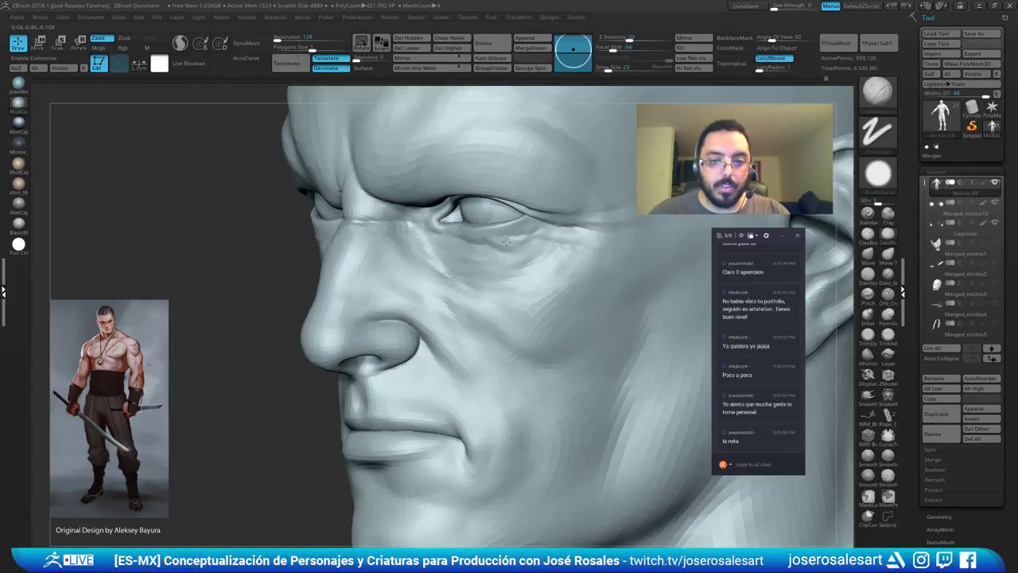
{"action": "right_click_drag", "start_coordinate": [511, 215], "coordinate": [517, 211], "text": "ctrl"}
{"action": "right_click_drag", "start_coordinate": [384, 254], "coordinate": [443, 232]}
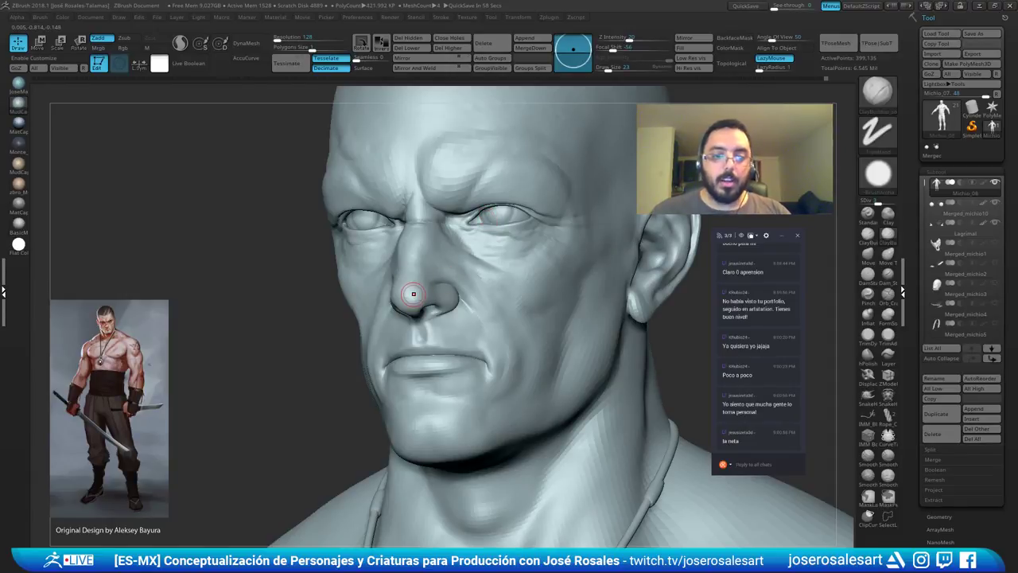
Add volume between the eye bag and the nose with ClayBuildup, then smooth it.
{"action": "right_click_drag", "start_coordinate": [422, 259], "coordinate": [340, 248], "text": "shift"}
{"action": "mouse_move", "coordinate": [336, 251]}
{"action": "right_mouse_down", "text": "ctrl"}
{"action": "mouse_move", "coordinate": [342, 291]}
{"action": "mouse_move", "coordinate": [358, 274]}
{"action": "right_mouse_up", "text": "ctrl"}
{"action": "left_click_drag", "start_coordinate": [369, 204], "coordinate": [360, 225]}
{"action": "right_click_drag", "start_coordinate": [378, 243], "coordinate": [399, 245]}
{"action": "right_click_drag", "start_coordinate": [399, 245], "coordinate": [372, 222], "text": "ctrl"}
{"action": "left_click_drag", "start_coordinate": [372, 223], "coordinate": [372, 231], "text": "shift"}
{"action": "right_click_drag", "start_coordinate": [379, 245], "coordinate": [374, 219], "text": "ctrl"}
{"action": "right_click_drag", "start_coordinate": [374, 219], "coordinate": [425, 205], "text": "shift"}
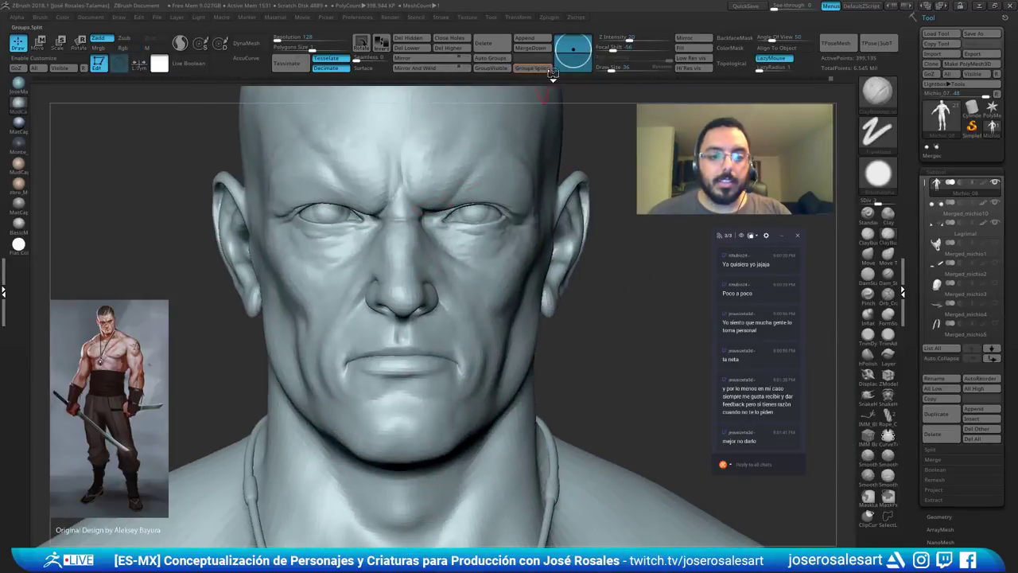
Carve the horizontal crease across the bridge of the nose with DamStandard, using draw sizes 45 and 19.
{"action": "right_click_drag", "start_coordinate": [373, 259], "coordinate": [502, 171], "text": "ctrl"}
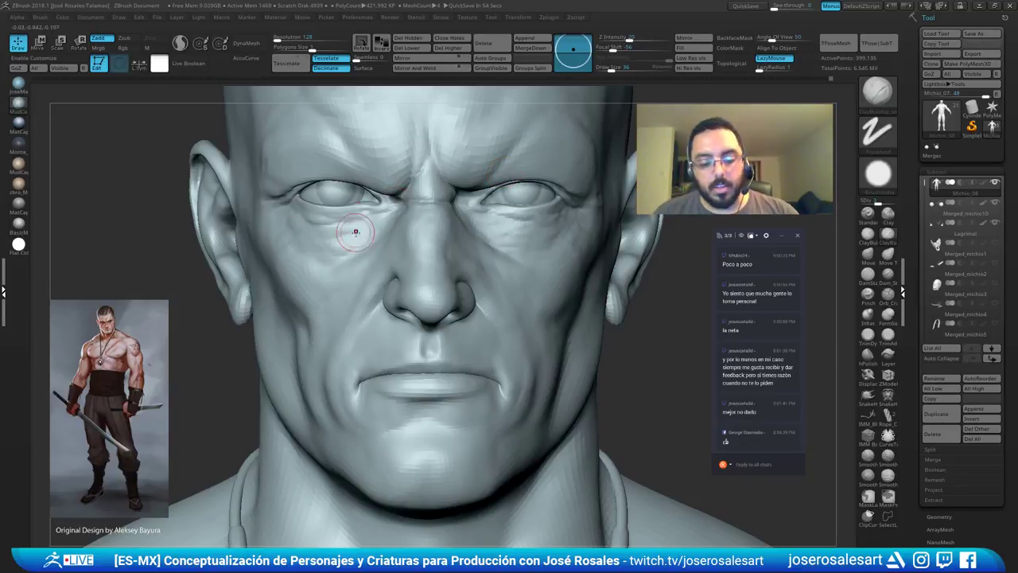
{"action": "key", "text": "b"}
{"action": "key", "text": "d"}
{"action": "key", "text": "s"}
{"action": "right_click_drag", "start_coordinate": [404, 246], "coordinate": [466, 134], "text": "ctrl"}
{"action": "right_click_drag", "start_coordinate": [447, 200], "coordinate": [463, 196]}
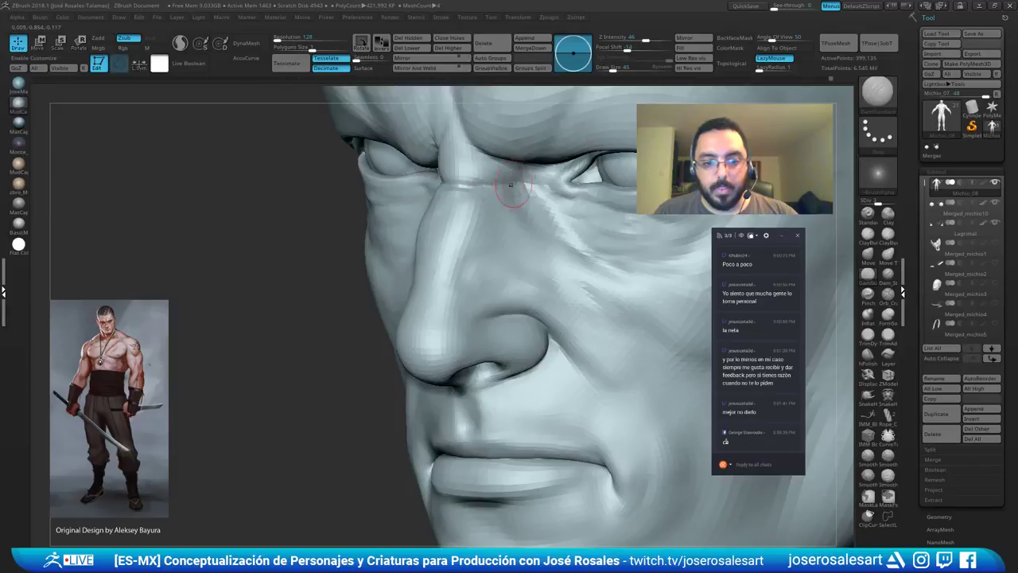
{"action": "left_click_drag", "start_coordinate": [470, 188], "coordinate": [510, 184]}
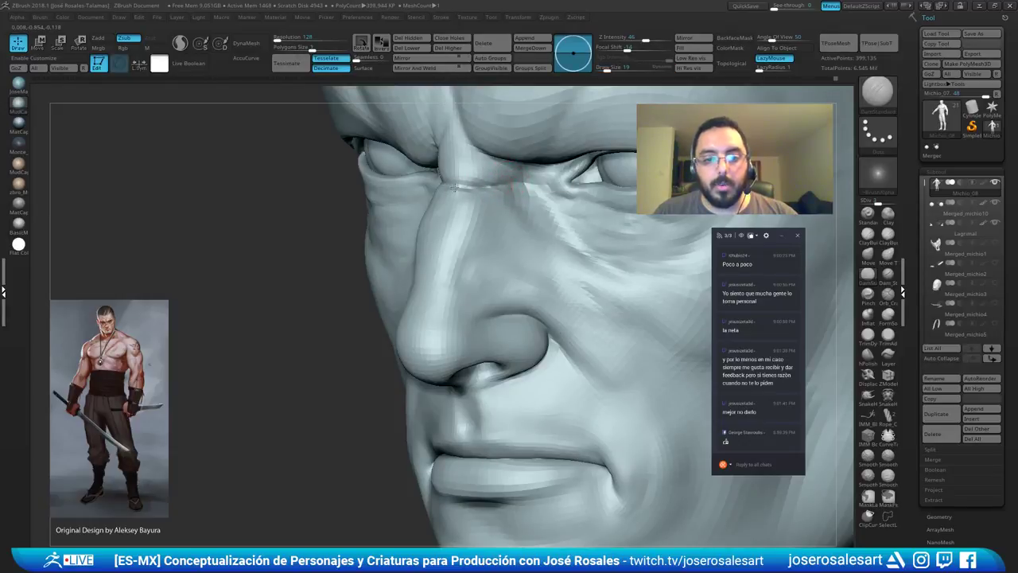
Build up the skin around the nose-bridge crease with ClayBuildup at draw size 39.
{"action": "mouse_move", "coordinate": [499, 186]}
{"action": "right_mouse_down"}
{"action": "mouse_move", "coordinate": [477, 198]}
{"action": "mouse_move", "coordinate": [496, 222]}
{"action": "mouse_move", "coordinate": [495, 203]}
{"action": "mouse_move", "coordinate": [509, 199]}
{"action": "right_mouse_up"}
{"action": "key", "text": "b"}
{"action": "key", "text": "c"}
{"action": "key", "text": "b"}
{"action": "mouse_move", "coordinate": [509, 199]}
{"action": "right_mouse_down", "text": "ctrl"}
{"action": "mouse_move", "coordinate": [446, 192]}
{"action": "mouse_move", "coordinate": [521, 192]}
{"action": "mouse_move", "coordinate": [486, 187]}
{"action": "mouse_move", "coordinate": [469, 201]}
{"action": "mouse_move", "coordinate": [529, 200]}
{"action": "mouse_move", "coordinate": [516, 187]}
{"action": "right_mouse_up", "text": "ctrl"}
{"action": "key", "text": "b"}
{"action": "key", "text": "c"}
{"action": "key", "text": "b"}
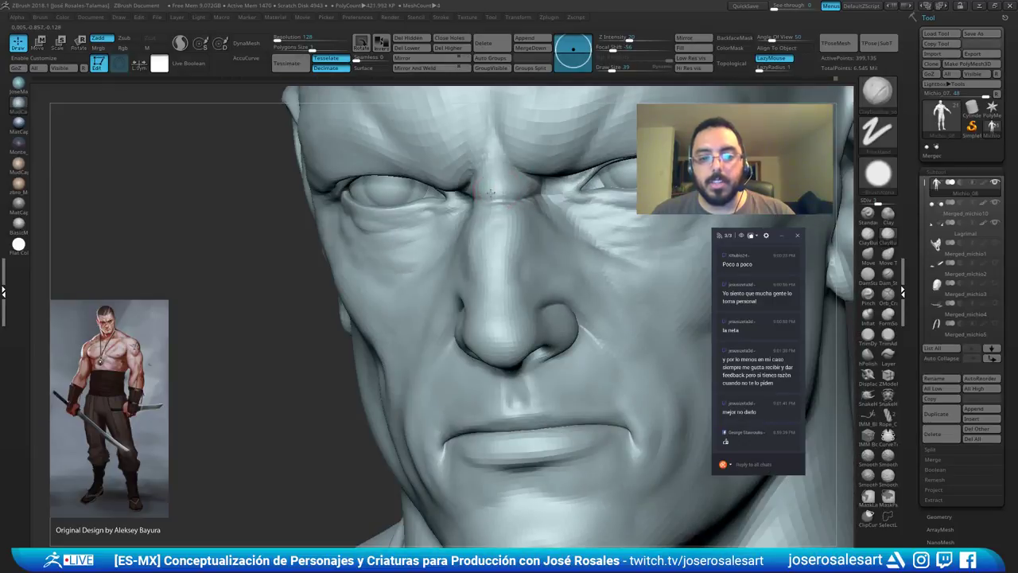
{"action": "right_click_drag", "start_coordinate": [507, 223], "coordinate": [598, 219]}
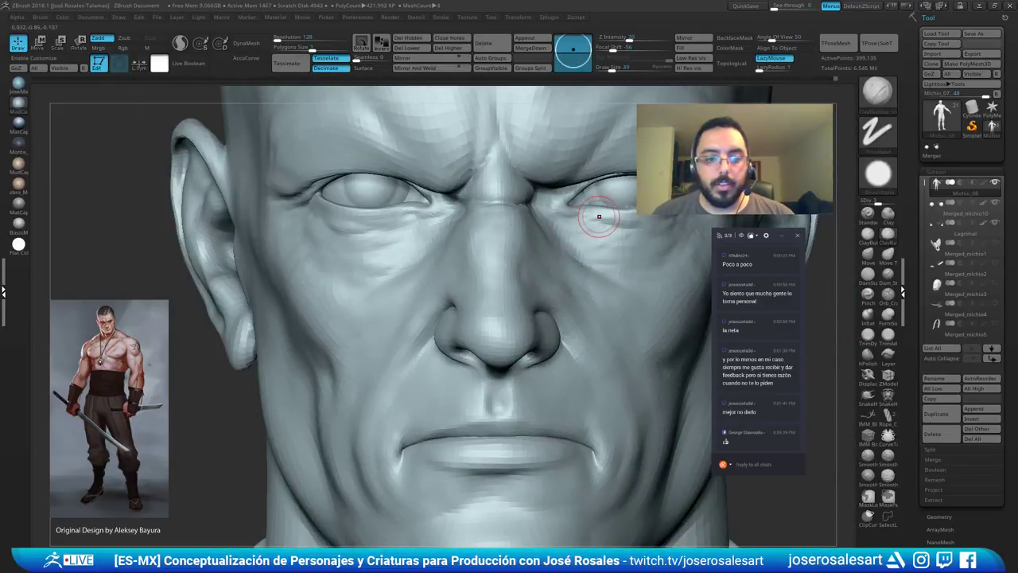
{"action": "mouse_move", "coordinate": [485, 200]}
{"action": "right_mouse_down"}
{"action": "mouse_move", "coordinate": [527, 290]}
{"action": "mouse_move", "coordinate": [615, 215]}
{"action": "right_mouse_up"}
{"action": "mouse_move", "coordinate": [436, 286]}
{"action": "right_mouse_down"}
{"action": "mouse_move", "coordinate": [446, 271]}
{"action": "mouse_move", "coordinate": [477, 263]}
{"action": "mouse_move", "coordinate": [446, 257]}
{"action": "mouse_move", "coordinate": [475, 268]}
{"action": "mouse_move", "coordinate": [552, 169]}
{"action": "mouse_move", "coordinate": [432, 283]}
{"action": "mouse_move", "coordinate": [478, 254]}
{"action": "right_mouse_up"}
{"action": "mouse_move", "coordinate": [470, 312]}
{"action": "right_mouse_down", "text": "ctrl"}
{"action": "mouse_move", "coordinate": [458, 339]}
{"action": "mouse_move", "coordinate": [442, 316]}
{"action": "mouse_move", "coordinate": [438, 348]}
{"action": "right_mouse_up", "text": "ctrl"}
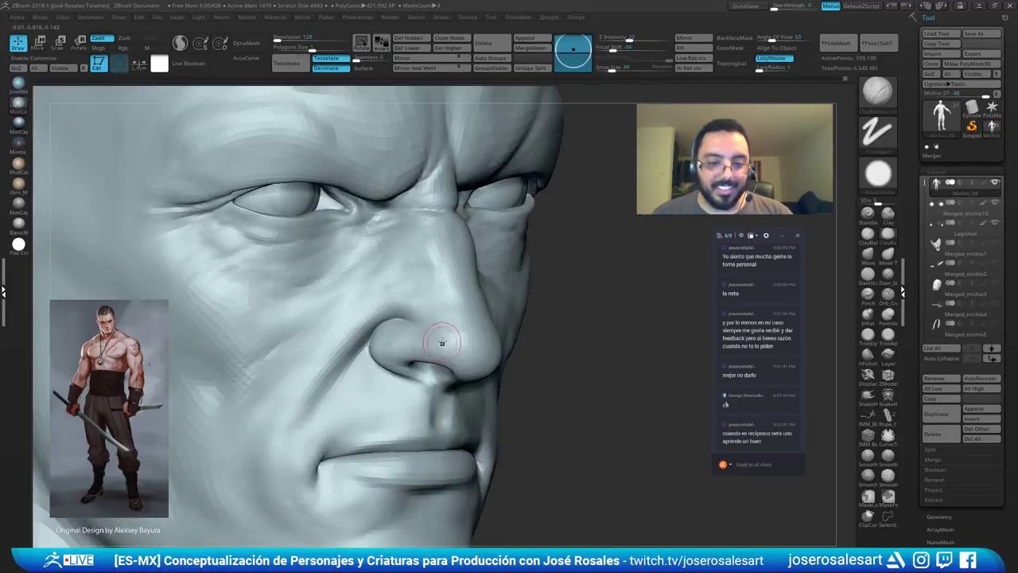
Refine the nose tip and wing with the Standard brush at draw size 30 and smooth the side of the nose.
{"action": "key", "text": "b"}
{"action": "key", "text": "s"}
{"action": "key", "text": "t"}
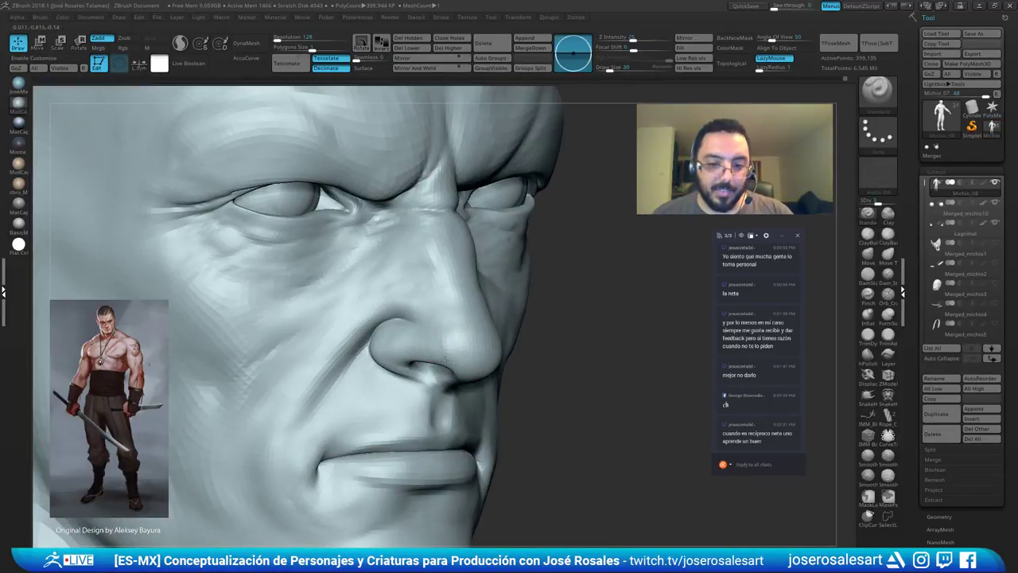
{"action": "mouse_move", "coordinate": [458, 361]}
{"action": "right_mouse_down"}
{"action": "mouse_move", "coordinate": [430, 343]}
{"action": "mouse_move", "coordinate": [435, 372]}
{"action": "mouse_move", "coordinate": [444, 355]}
{"action": "mouse_move", "coordinate": [407, 287]}
{"action": "right_mouse_up"}
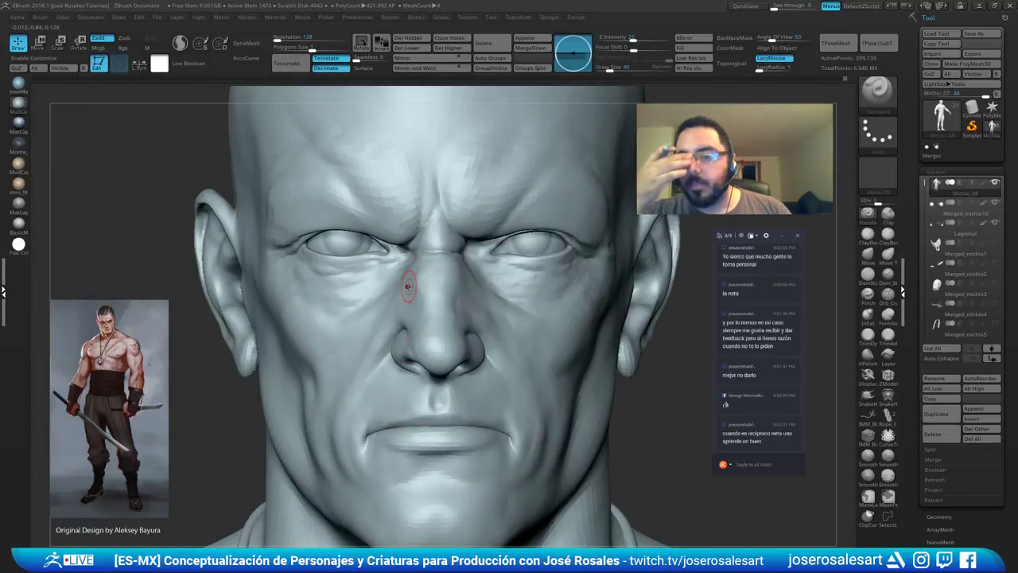
{"action": "mouse_move", "coordinate": [405, 290]}
{"action": "right_mouse_down", "text": "alt"}
{"action": "mouse_move", "coordinate": [354, 304]}
{"action": "mouse_move", "coordinate": [392, 329]}
{"action": "mouse_move", "coordinate": [394, 344]}
{"action": "mouse_move", "coordinate": [379, 352]}
{"action": "right_mouse_up", "text": "alt"}
{"action": "left_click_drag", "start_coordinate": [396, 351], "coordinate": [423, 342], "text": "shift"}
{"action": "mouse_move", "coordinate": [430, 342]}
{"action": "right_mouse_down"}
{"action": "mouse_move", "coordinate": [420, 344]}
{"action": "mouse_move", "coordinate": [504, 352]}
{"action": "mouse_move", "coordinate": [425, 334]}
{"action": "mouse_move", "coordinate": [463, 335]}
{"action": "mouse_move", "coordinate": [397, 344]}
{"action": "mouse_move", "coordinate": [421, 362]}
{"action": "mouse_move", "coordinate": [416, 347]}
{"action": "mouse_move", "coordinate": [502, 297]}
{"action": "mouse_move", "coordinate": [451, 318]}
{"action": "right_mouse_up"}
{"action": "right_click_drag", "start_coordinate": [453, 262], "coordinate": [433, 305]}
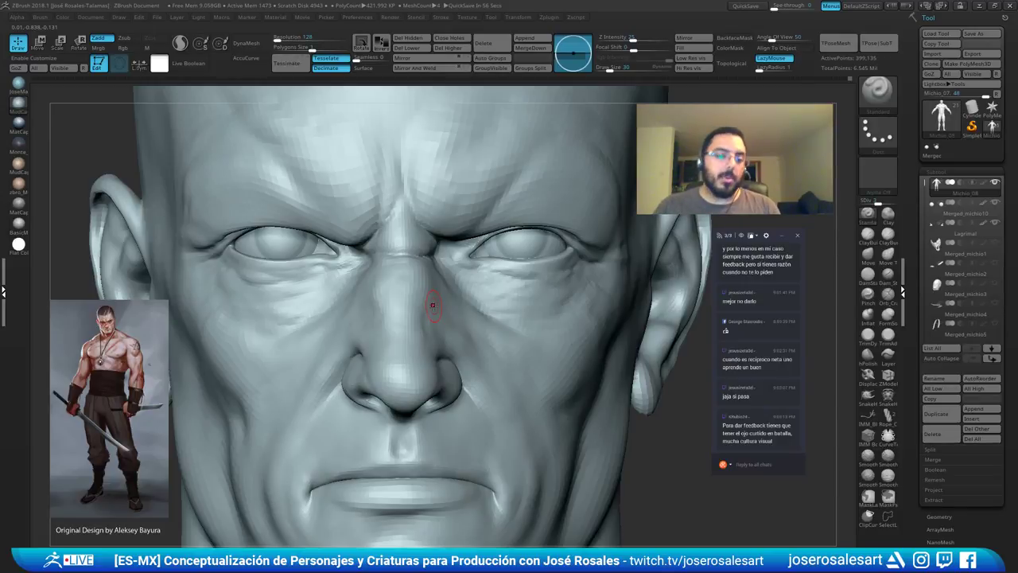
Carve small folds on the side of the nose bridge below the inner eye corner with DamStandard at draw size 30.
{"action": "mouse_move", "coordinate": [350, 249]}
{"action": "right_mouse_down"}
{"action": "mouse_move", "coordinate": [325, 250]}
{"action": "mouse_move", "coordinate": [410, 256]}
{"action": "mouse_move", "coordinate": [380, 267]}
{"action": "mouse_move", "coordinate": [404, 273]}
{"action": "mouse_move", "coordinate": [397, 256]}
{"action": "mouse_move", "coordinate": [426, 275]}
{"action": "mouse_move", "coordinate": [517, 262]}
{"action": "mouse_move", "coordinate": [502, 308]}
{"action": "mouse_move", "coordinate": [545, 263]}
{"action": "right_mouse_up"}
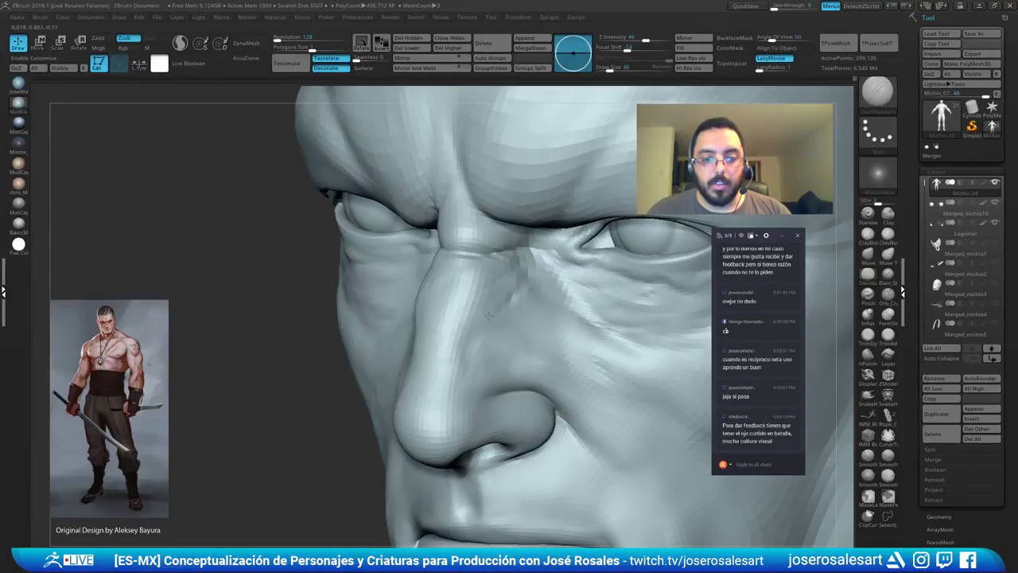
{"action": "right_click_drag", "start_coordinate": [503, 297], "coordinate": [518, 291]}
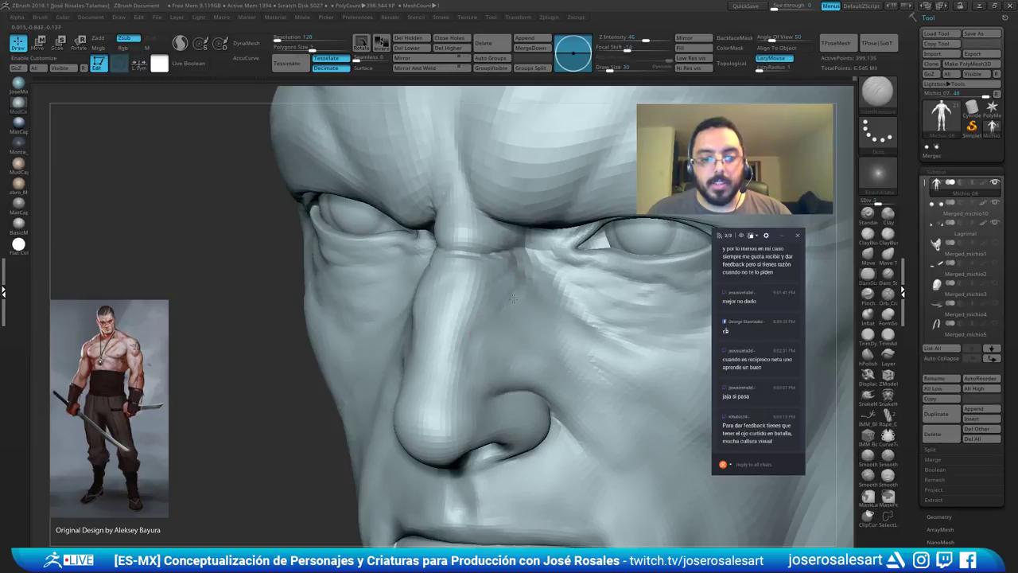
{"action": "mouse_move", "coordinate": [473, 351]}
{"action": "right_mouse_down", "text": "ctrl"}
{"action": "mouse_move", "coordinate": [475, 291]}
{"action": "mouse_move", "coordinate": [479, 321]}
{"action": "mouse_move", "coordinate": [462, 318]}
{"action": "mouse_move", "coordinate": [536, 291]}
{"action": "mouse_move", "coordinate": [527, 277]}
{"action": "mouse_move", "coordinate": [432, 318]}
{"action": "mouse_move", "coordinate": [450, 333]}
{"action": "right_mouse_up", "text": "ctrl"}
{"action": "mouse_move", "coordinate": [478, 302]}
{"action": "right_mouse_down", "text": "ctrl"}
{"action": "mouse_move", "coordinate": [505, 323]}
{"action": "mouse_move", "coordinate": [477, 305]}
{"action": "right_mouse_up", "text": "ctrl"}
Soften and fill the folds beside the nose bridge with ClayBuildup at draw size 30.
{"action": "key", "text": "b"}
{"action": "key", "text": "c"}
{"action": "key", "text": "b"}
{"action": "right_click_drag", "start_coordinate": [539, 334], "coordinate": [534, 312], "text": "ctrl"}
{"action": "mouse_move", "coordinate": [534, 311]}
{"action": "right_mouse_down"}
{"action": "mouse_move", "coordinate": [509, 319]}
{"action": "mouse_move", "coordinate": [552, 331]}
{"action": "mouse_move", "coordinate": [521, 328]}
{"action": "mouse_move", "coordinate": [540, 325]}
{"action": "mouse_move", "coordinate": [518, 249]}
{"action": "mouse_move", "coordinate": [485, 259]}
{"action": "right_mouse_up"}
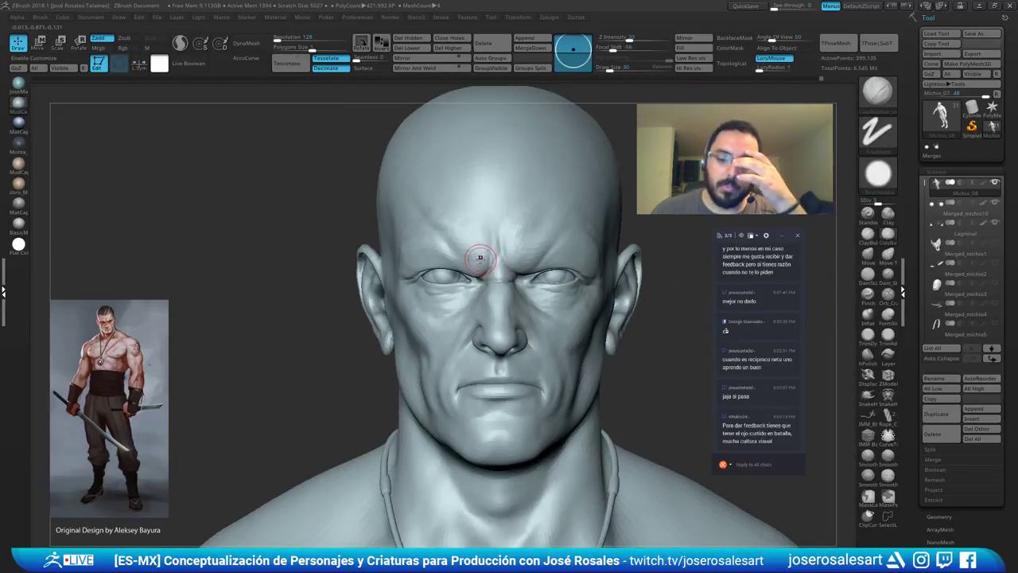
{"action": "mouse_move", "coordinate": [571, 279]}
{"action": "right_mouse_down", "text": "alt"}
{"action": "mouse_move", "coordinate": [579, 283]}
{"action": "mouse_move", "coordinate": [580, 251]}
{"action": "mouse_move", "coordinate": [555, 221]}
{"action": "right_mouse_up", "text": "alt"}
{"action": "right_click_drag", "start_coordinate": [511, 264], "coordinate": [532, 163]}
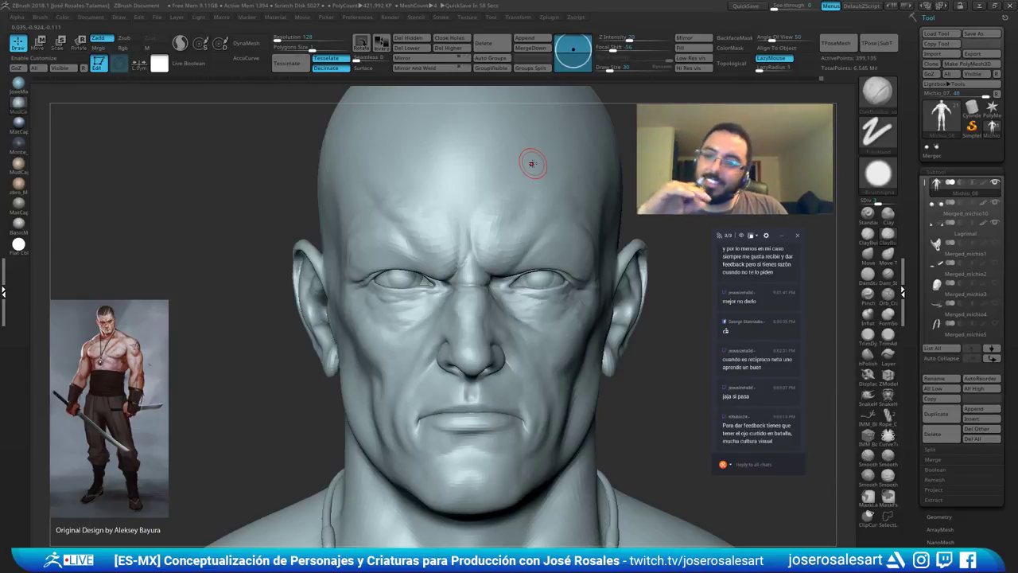
Carve the vertical frown lines between the eyebrows with DamStandard at draw size 30 and smooth them.
{"action": "right_click_drag", "start_coordinate": [504, 165], "coordinate": [559, 148], "text": "ctrl"}
{"action": "right_click_drag", "start_coordinate": [443, 227], "coordinate": [441, 189]}
{"action": "key", "text": "b"}
{"action": "key", "text": "d"}
{"action": "key", "text": "s"}
{"action": "right_click_drag", "start_coordinate": [421, 247], "coordinate": [441, 230]}
{"action": "left_click_drag", "start_coordinate": [443, 261], "coordinate": [448, 248]}
{"action": "right_click_drag", "start_coordinate": [438, 280], "coordinate": [443, 220], "text": "ctrl"}
{"action": "left_click_drag", "start_coordinate": [443, 223], "coordinate": [440, 200]}
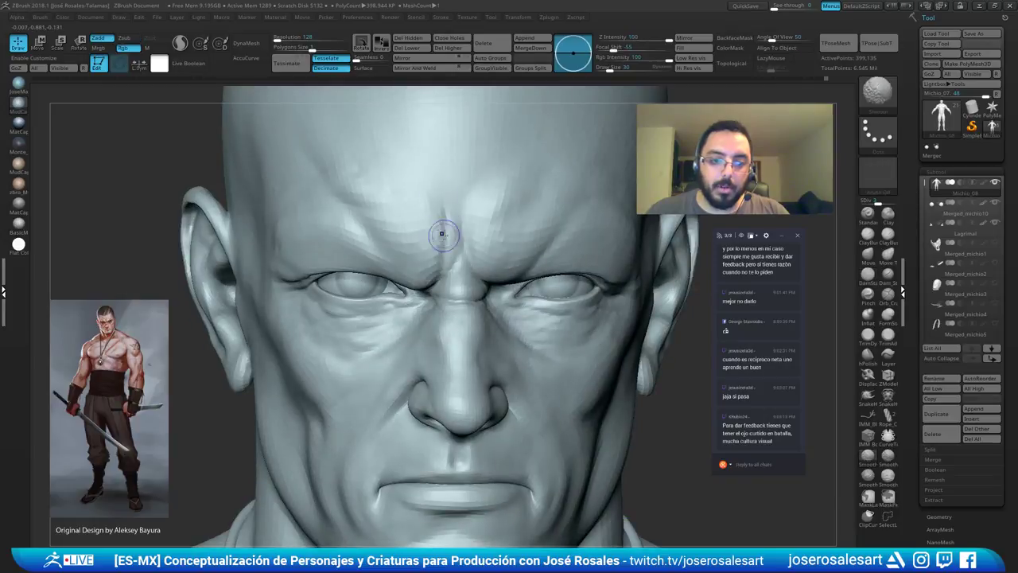
{"action": "mouse_move", "coordinate": [450, 236]}
{"action": "right_mouse_down"}
{"action": "mouse_move", "coordinate": [440, 192]}
{"action": "mouse_move", "coordinate": [452, 167]}
{"action": "right_mouse_up"}
{"action": "right_click_drag", "start_coordinate": [502, 188], "coordinate": [433, 162], "text": "alt"}
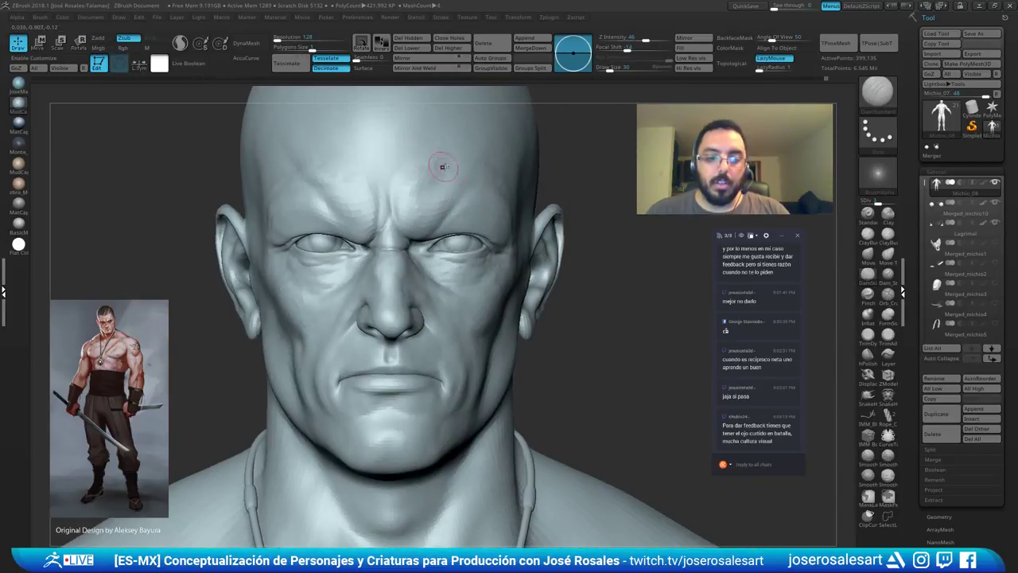
Define the upper lip and mouth corners with DamStandard at draw size 42 and smooth the skin around them.
{"action": "mouse_move", "coordinate": [425, 326]}
{"action": "right_mouse_down"}
{"action": "mouse_move", "coordinate": [424, 299]}
{"action": "mouse_move", "coordinate": [422, 318]}
{"action": "mouse_move", "coordinate": [445, 299]}
{"action": "right_mouse_up"}
{"action": "key", "text": "s"}
{"action": "left_click_drag", "start_coordinate": [405, 282], "coordinate": [412, 285]}
{"action": "right_click_drag", "start_coordinate": [407, 280], "coordinate": [614, 199]}
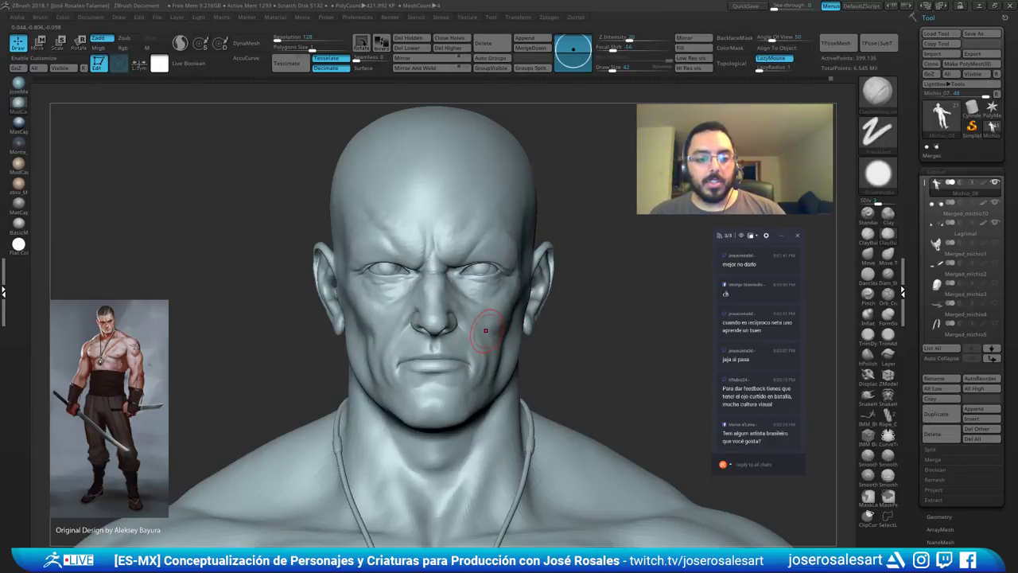
{"action": "mouse_move", "coordinate": [399, 344]}
{"action": "right_mouse_down", "text": "ctrl"}
{"action": "mouse_move", "coordinate": [573, 350]}
{"action": "mouse_move", "coordinate": [533, 350]}
{"action": "mouse_move", "coordinate": [541, 366]}
{"action": "mouse_move", "coordinate": [509, 346]}
{"action": "mouse_move", "coordinate": [386, 352]}
{"action": "right_mouse_up", "text": "ctrl"}
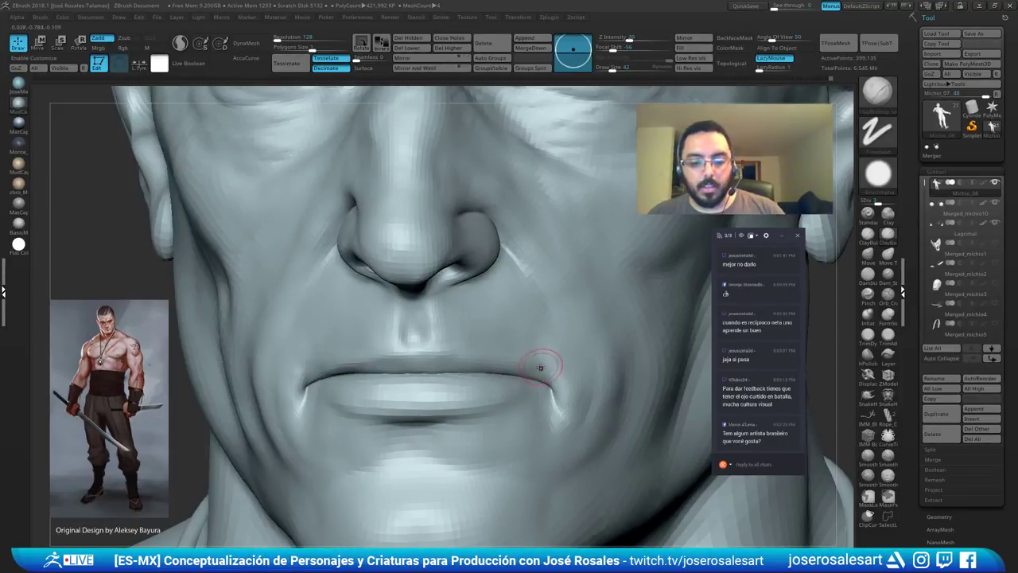
{"action": "key", "text": "b"}
{"action": "key", "text": "d"}
{"action": "key", "text": "s"}
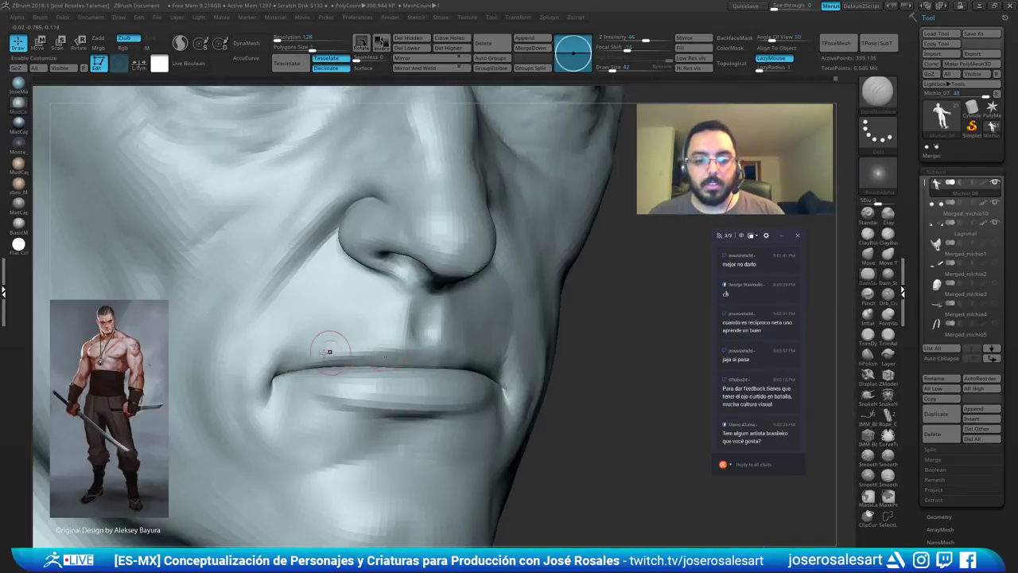
{"action": "mouse_move", "coordinate": [288, 315]}
{"action": "right_mouse_down", "text": "shift"}
{"action": "mouse_move", "coordinate": [278, 357]}
{"action": "mouse_move", "coordinate": [291, 348]}
{"action": "right_mouse_up", "text": "shift"}
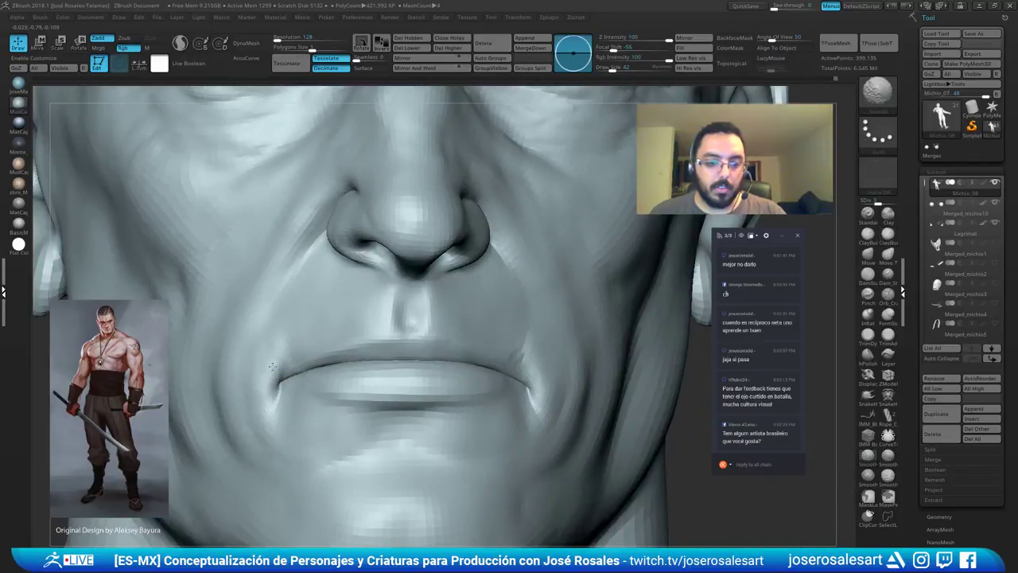
{"action": "right_click_drag", "start_coordinate": [609, 332], "coordinate": [537, 325]}
{"action": "left_click_drag", "start_coordinate": [533, 325], "coordinate": [518, 357], "text": "shift"}
{"action": "mouse_move", "coordinate": [545, 334]}
{"action": "right_mouse_down", "text": "ctrl"}
{"action": "mouse_move", "coordinate": [584, 303]}
{"action": "mouse_move", "coordinate": [595, 239]}
{"action": "mouse_move", "coordinate": [458, 277]}
{"action": "mouse_move", "coordinate": [466, 253]}
{"action": "right_mouse_up", "text": "ctrl"}
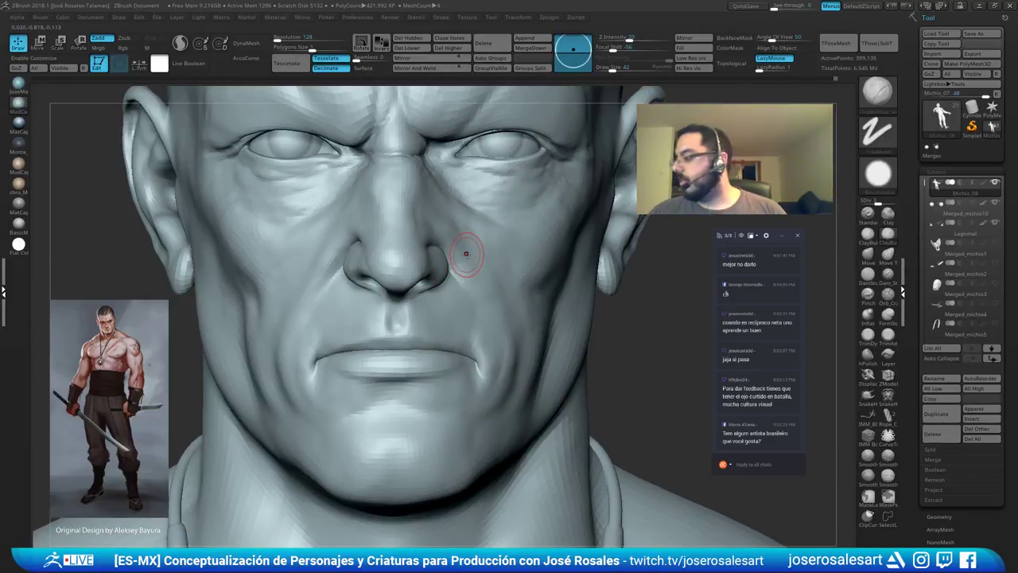
Review the head's proportions from the front and side with the Move brush set to draw size 42.
{"action": "right_click_drag", "start_coordinate": [325, 218], "coordinate": [351, 250], "text": "alt"}
{"action": "right_click_drag", "start_coordinate": [312, 175], "coordinate": [319, 196], "text": "ctrl"}
{"action": "key", "text": "b"}
{"action": "key", "text": "m"}
{"action": "key", "text": "v"}
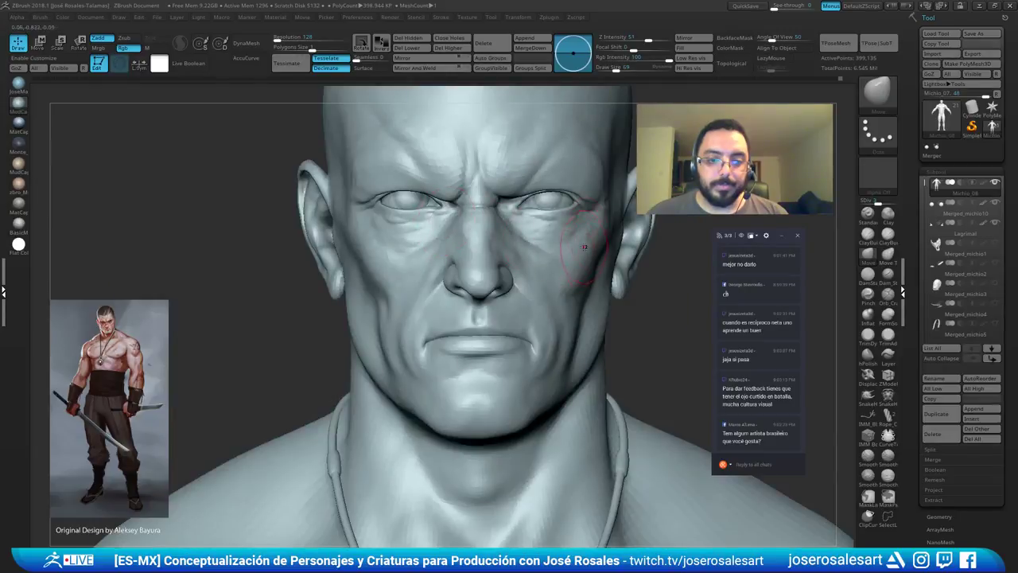
{"action": "right_click_drag", "start_coordinate": [583, 249], "coordinate": [530, 195], "text": "ctrl"}
{"action": "right_click_drag", "start_coordinate": [601, 186], "coordinate": [515, 191], "text": "alt"}
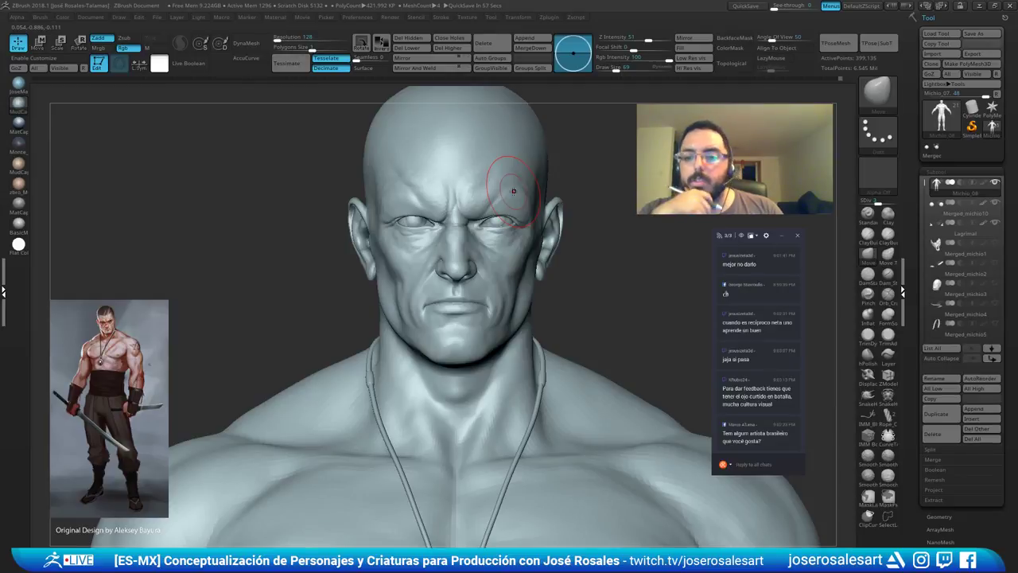
{"action": "mouse_move", "coordinate": [450, 144]}
{"action": "right_mouse_down"}
{"action": "mouse_move", "coordinate": [342, 151]}
{"action": "mouse_move", "coordinate": [370, 199]}
{"action": "right_mouse_up"}
{"action": "key", "text": "s"}
{"action": "mouse_move", "coordinate": [579, 171]}
{"action": "right_mouse_down", "text": "alt"}
{"action": "mouse_move", "coordinate": [498, 178]}
{"action": "mouse_move", "coordinate": [575, 192]}
{"action": "right_mouse_up", "text": "alt"}
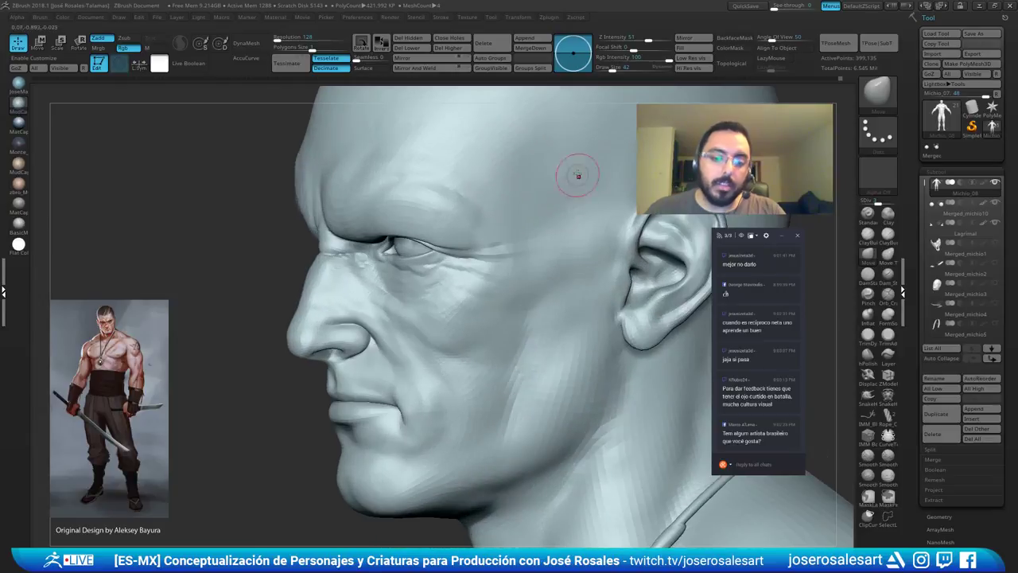
Refine the crease at the inner eye corner beside the nose bridge with DamStandard at draw size 33.
{"action": "key", "text": "b"}
{"action": "key", "text": "d"}
{"action": "key", "text": "s"}
{"action": "right_click_drag", "start_coordinate": [471, 242], "coordinate": [517, 245]}
{"action": "mouse_move", "coordinate": [517, 244]}
{"action": "right_mouse_down", "text": "ctrl"}
{"action": "mouse_move", "coordinate": [523, 285]}
{"action": "mouse_move", "coordinate": [496, 266]}
{"action": "mouse_move", "coordinate": [451, 292]}
{"action": "mouse_move", "coordinate": [429, 290]}
{"action": "right_mouse_up", "text": "ctrl"}
{"action": "mouse_move", "coordinate": [359, 324]}
{"action": "right_mouse_down"}
{"action": "mouse_move", "coordinate": [398, 327]}
{"action": "mouse_move", "coordinate": [445, 291]}
{"action": "mouse_move", "coordinate": [400, 284]}
{"action": "mouse_move", "coordinate": [437, 306]}
{"action": "right_mouse_up"}
{"action": "right_click_drag", "start_coordinate": [438, 306], "coordinate": [533, 228], "text": "ctrl"}
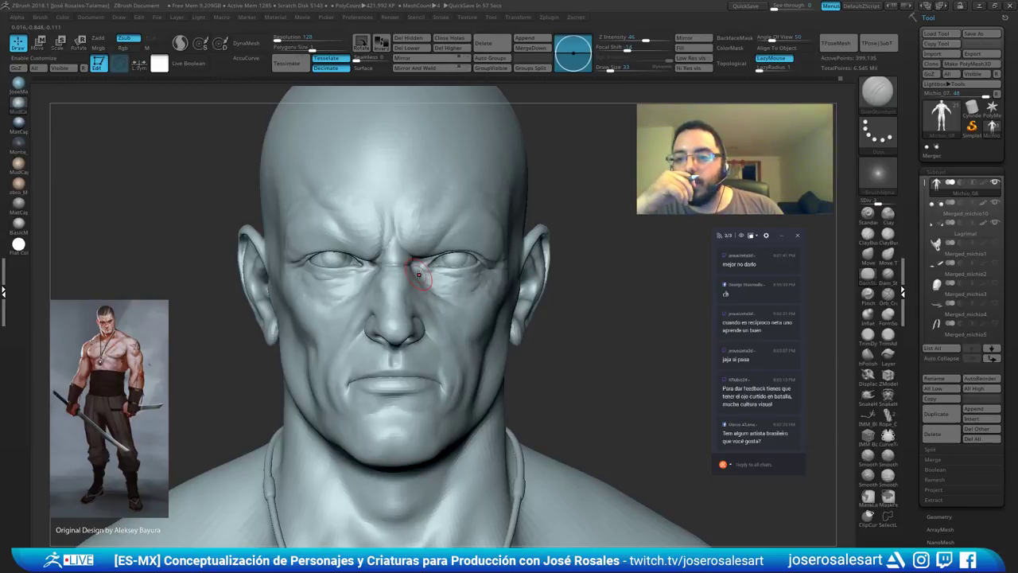
{"action": "mouse_move", "coordinate": [376, 283]}
{"action": "right_mouse_down"}
{"action": "mouse_move", "coordinate": [395, 284]}
{"action": "mouse_move", "coordinate": [279, 287]}
{"action": "mouse_move", "coordinate": [307, 287]}
{"action": "mouse_move", "coordinate": [319, 303]}
{"action": "right_mouse_up"}
Build up the folds under the eyes and on the upper cheeks with ClayBuildup at draw size 48.
{"action": "key", "text": "b"}
{"action": "key", "text": "c"}
{"action": "key", "text": "b"}
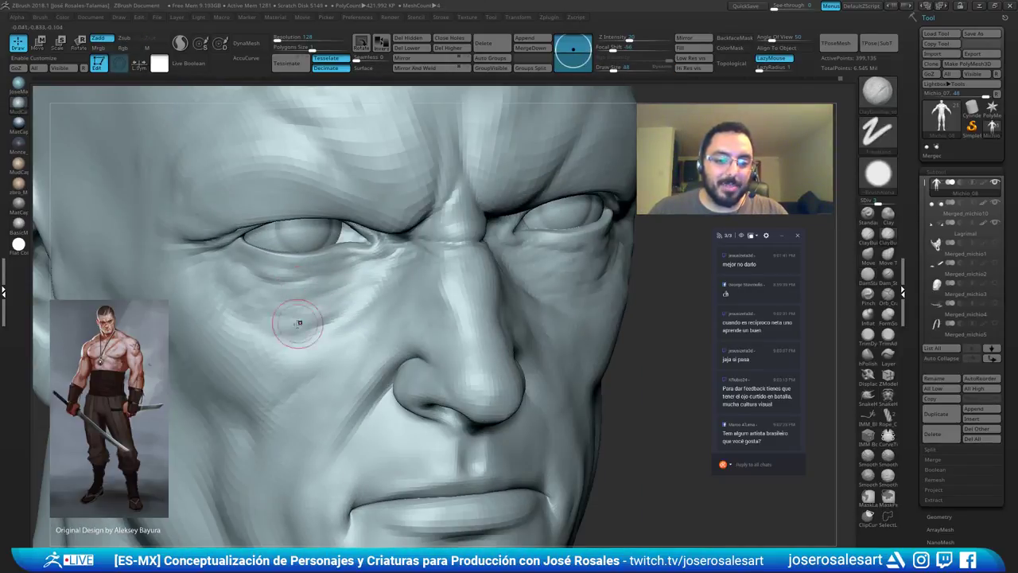
{"action": "right_click_drag", "start_coordinate": [347, 308], "coordinate": [266, 310]}
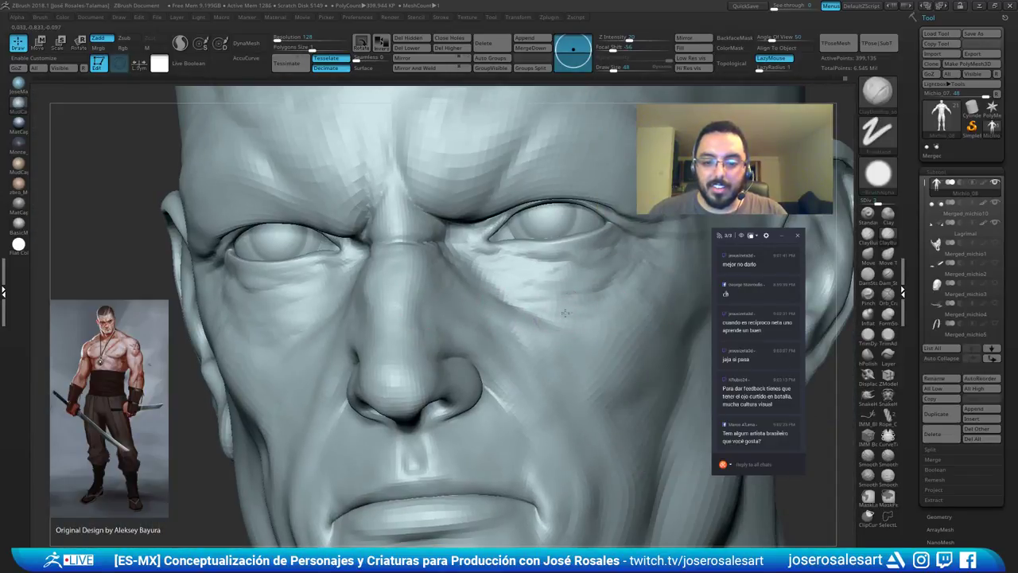
{"action": "mouse_move", "coordinate": [527, 295]}
{"action": "right_mouse_down"}
{"action": "mouse_move", "coordinate": [582, 323]}
{"action": "mouse_move", "coordinate": [477, 306]}
{"action": "mouse_move", "coordinate": [527, 307]}
{"action": "mouse_move", "coordinate": [269, 302]}
{"action": "right_mouse_up"}
{"action": "right_click_drag", "start_coordinate": [334, 278], "coordinate": [438, 263]}
{"action": "mouse_move", "coordinate": [377, 282]}
{"action": "right_mouse_down"}
{"action": "mouse_move", "coordinate": [360, 290]}
{"action": "mouse_move", "coordinate": [398, 295]}
{"action": "mouse_move", "coordinate": [379, 268]}
{"action": "mouse_move", "coordinate": [351, 268]}
{"action": "right_mouse_up"}
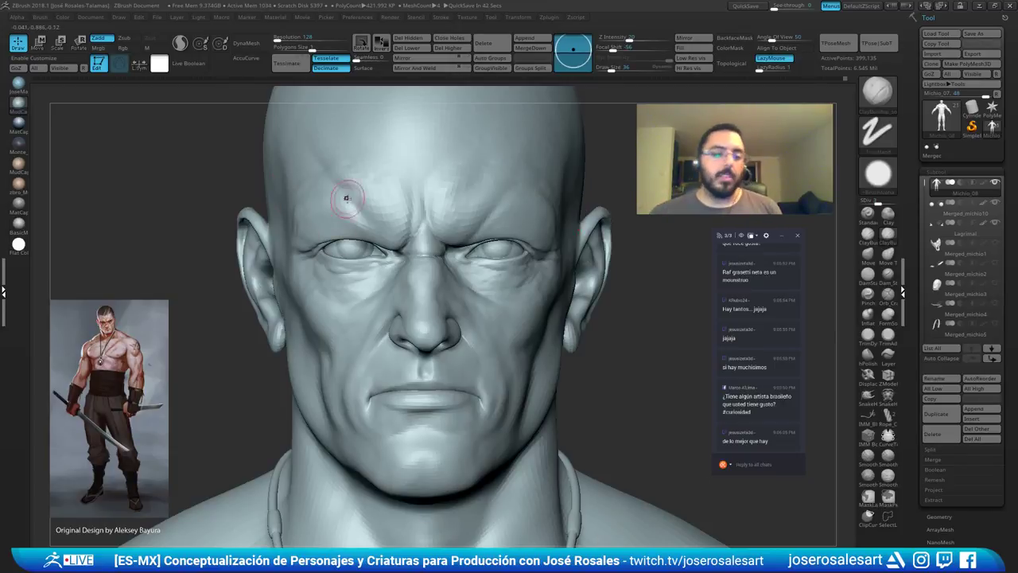
Add volume to the cheek with ClayBuildup and carve a crease across it with DamStandard at draw size 45.
{"action": "mouse_move", "coordinate": [584, 322]}
{"action": "right_mouse_down"}
{"action": "mouse_move", "coordinate": [508, 305]}
{"action": "mouse_move", "coordinate": [476, 311]}
{"action": "mouse_move", "coordinate": [465, 334]}
{"action": "mouse_move", "coordinate": [495, 343]}
{"action": "right_mouse_up"}
{"action": "key", "text": "bracketright"}
{"action": "mouse_move", "coordinate": [479, 338]}
{"action": "left_mouse_down"}
{"action": "mouse_move", "coordinate": [511, 336]}
{"action": "mouse_move", "coordinate": [515, 315]}
{"action": "mouse_move", "coordinate": [526, 339]}
{"action": "left_mouse_up"}
{"action": "key", "text": "b"}
{"action": "key", "text": "d"}
{"action": "key", "text": "s"}
{"action": "mouse_move", "coordinate": [499, 336]}
{"action": "right_mouse_down"}
{"action": "mouse_move", "coordinate": [560, 331]}
{"action": "mouse_move", "coordinate": [541, 325]}
{"action": "mouse_move", "coordinate": [660, 327]}
{"action": "right_mouse_up"}
{"action": "left_click_drag", "start_coordinate": [276, 331], "coordinate": [240, 337]}
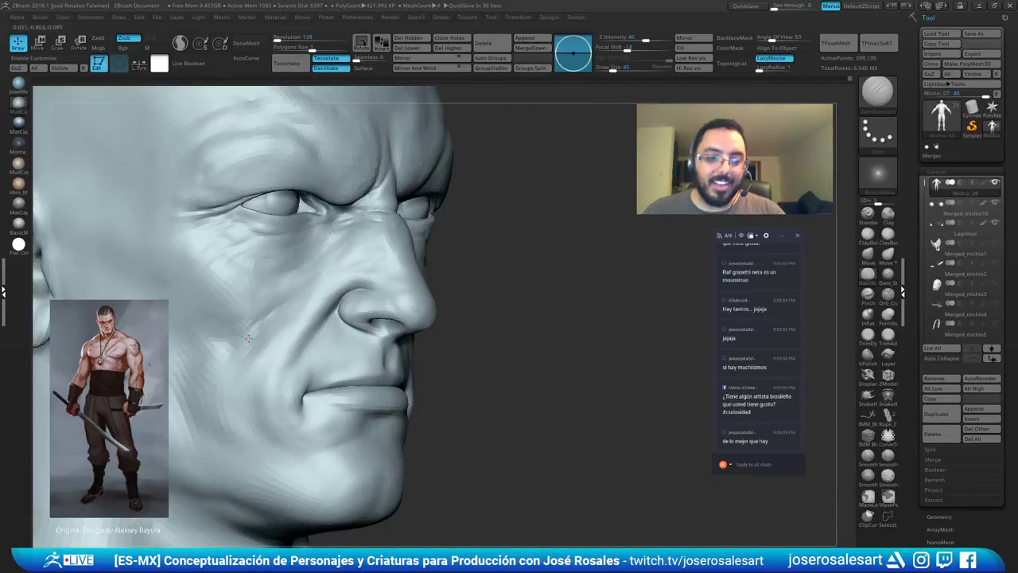
Fill the cheek crease with ClayBuildup at draw size 39 and smooth the surrounding skin.
{"action": "mouse_move", "coordinate": [268, 321]}
{"action": "right_mouse_down"}
{"action": "mouse_move", "coordinate": [314, 317]}
{"action": "mouse_move", "coordinate": [245, 323]}
{"action": "mouse_move", "coordinate": [236, 334]}
{"action": "right_mouse_up"}
{"action": "key", "text": "b"}
{"action": "key", "text": "c"}
{"action": "key", "text": "b"}
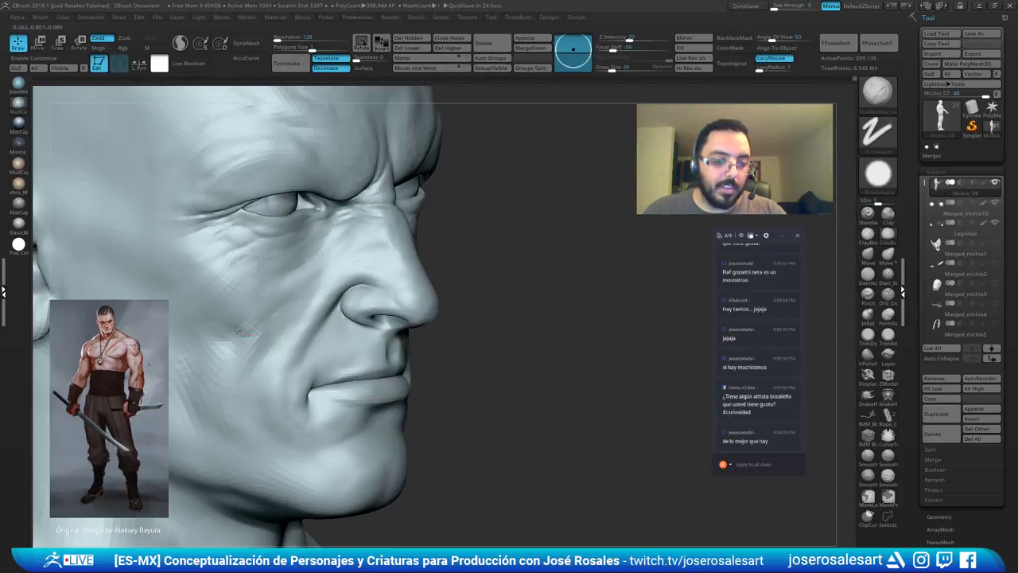
{"action": "left_click_drag", "start_coordinate": [219, 317], "coordinate": [250, 335]}
{"action": "mouse_move", "coordinate": [263, 340]}
{"action": "right_mouse_down"}
{"action": "mouse_move", "coordinate": [236, 334]}
{"action": "mouse_move", "coordinate": [247, 323]}
{"action": "right_mouse_up"}
{"action": "left_click_drag", "start_coordinate": [231, 323], "coordinate": [244, 351], "text": "shift"}
Carve a short mark into the cheek with DamStandard and build up its edges with ClayBuildup at draw size 39.
{"action": "mouse_move", "coordinate": [275, 334]}
{"action": "right_mouse_down"}
{"action": "mouse_move", "coordinate": [518, 341]}
{"action": "mouse_move", "coordinate": [504, 295]}
{"action": "mouse_move", "coordinate": [450, 295]}
{"action": "mouse_move", "coordinate": [580, 253]}
{"action": "mouse_move", "coordinate": [487, 303]}
{"action": "mouse_move", "coordinate": [535, 314]}
{"action": "mouse_move", "coordinate": [543, 300]}
{"action": "mouse_move", "coordinate": [510, 315]}
{"action": "mouse_move", "coordinate": [527, 297]}
{"action": "mouse_move", "coordinate": [531, 315]}
{"action": "right_mouse_up"}
{"action": "key", "text": "b"}
{"action": "key", "text": "d"}
{"action": "key", "text": "s"}
{"action": "mouse_move", "coordinate": [340, 310]}
{"action": "right_mouse_down"}
{"action": "mouse_move", "coordinate": [296, 329]}
{"action": "mouse_move", "coordinate": [251, 304]}
{"action": "mouse_move", "coordinate": [262, 324]}
{"action": "mouse_move", "coordinate": [257, 314]}
{"action": "right_mouse_up"}
{"action": "key", "text": "b"}
{"action": "key", "text": "c"}
{"action": "key", "text": "b"}
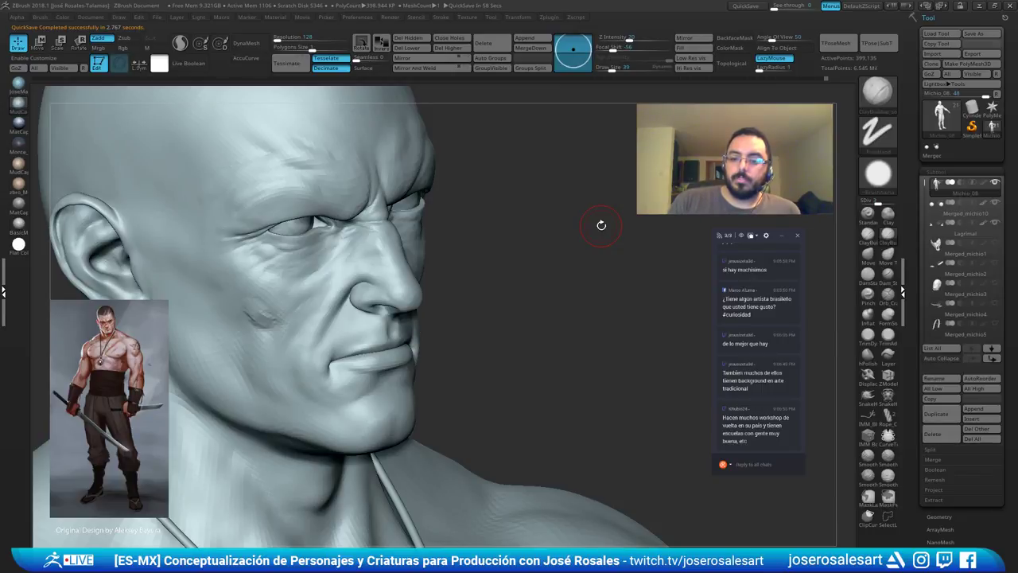
Smooth the mark on the cheek so it blends into the surrounding skin.
{"action": "right_click_drag", "start_coordinate": [352, 277], "coordinate": [341, 280]}
{"action": "right_click_drag", "start_coordinate": [191, 316], "coordinate": [271, 323], "text": "ctrl"}
{"action": "mouse_move", "coordinate": [271, 324]}
{"action": "left_mouse_down", "text": "shift"}
{"action": "mouse_move", "coordinate": [279, 336]}
{"action": "mouse_move", "coordinate": [278, 325]}
{"action": "left_mouse_up", "text": "shift"}
{"action": "right_click_drag", "start_coordinate": [278, 325], "coordinate": [291, 322], "text": "shift"}
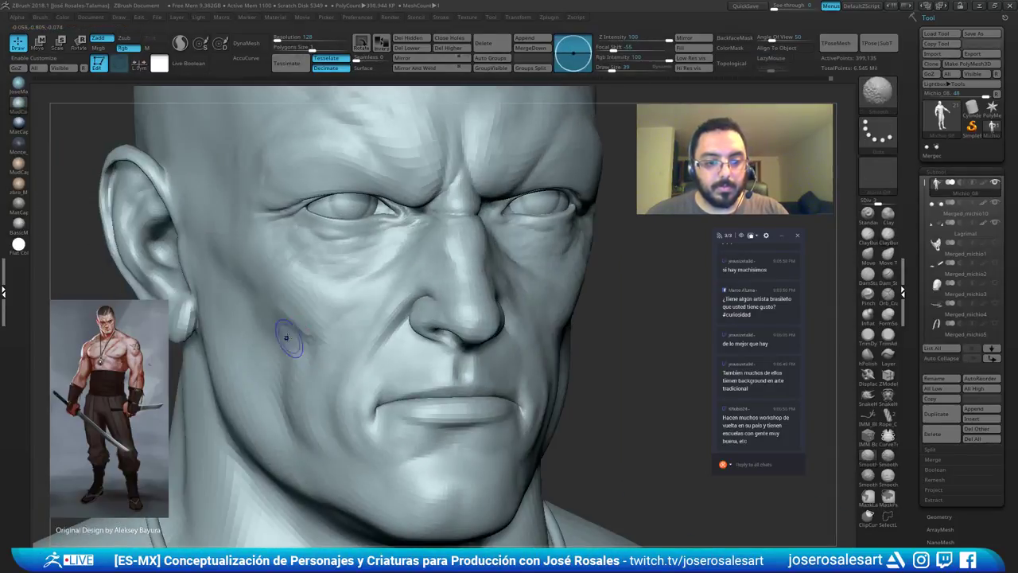
{"action": "left_click_drag", "start_coordinate": [308, 331], "coordinate": [297, 321], "text": "shift"}
Frame the head from the front and leave a canvas snapshot of it beside the live model.
{"action": "mouse_move", "coordinate": [297, 321]}
{"action": "right_mouse_down", "text": "ctrl"}
{"action": "mouse_move", "coordinate": [295, 296]}
{"action": "mouse_move", "coordinate": [280, 291]}
{"action": "mouse_move", "coordinate": [544, 294]}
{"action": "mouse_move", "coordinate": [523, 297]}
{"action": "mouse_move", "coordinate": [530, 308]}
{"action": "mouse_move", "coordinate": [541, 292]}
{"action": "right_mouse_up", "text": "ctrl"}
{"action": "mouse_move", "coordinate": [541, 292]}
{"action": "right_mouse_down", "text": "ctrl"}
{"action": "mouse_move", "coordinate": [514, 298]}
{"action": "mouse_move", "coordinate": [550, 329]}
{"action": "mouse_move", "coordinate": [588, 298]}
{"action": "mouse_move", "coordinate": [577, 282]}
{"action": "mouse_move", "coordinate": [597, 266]}
{"action": "mouse_move", "coordinate": [695, 216]}
{"action": "right_mouse_up", "text": "ctrl"}
{"action": "mouse_move", "coordinate": [602, 292]}
{"action": "right_mouse_down", "text": "alt"}
{"action": "mouse_move", "coordinate": [346, 286]}
{"action": "mouse_move", "coordinate": [538, 287]}
{"action": "mouse_move", "coordinate": [593, 306]}
{"action": "mouse_move", "coordinate": [272, 300]}
{"action": "right_mouse_up", "text": "alt"}
{"action": "key", "text": "shift+s"}
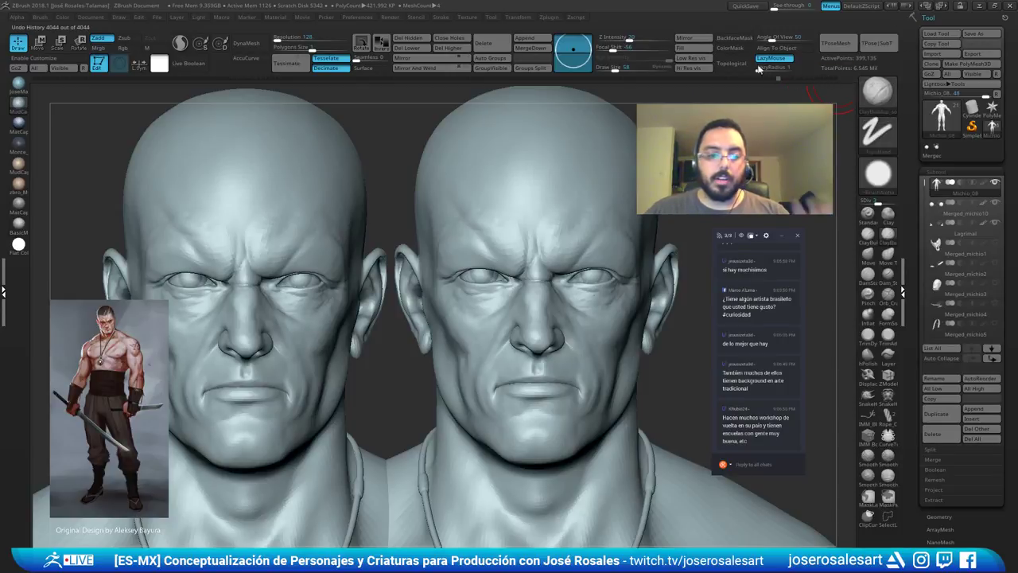
Step back through the undo history to compare the earlier face sculpt with the snapshot.
{"action": "left_click_drag", "start_coordinate": [717, 57], "coordinate": [473, 77]}
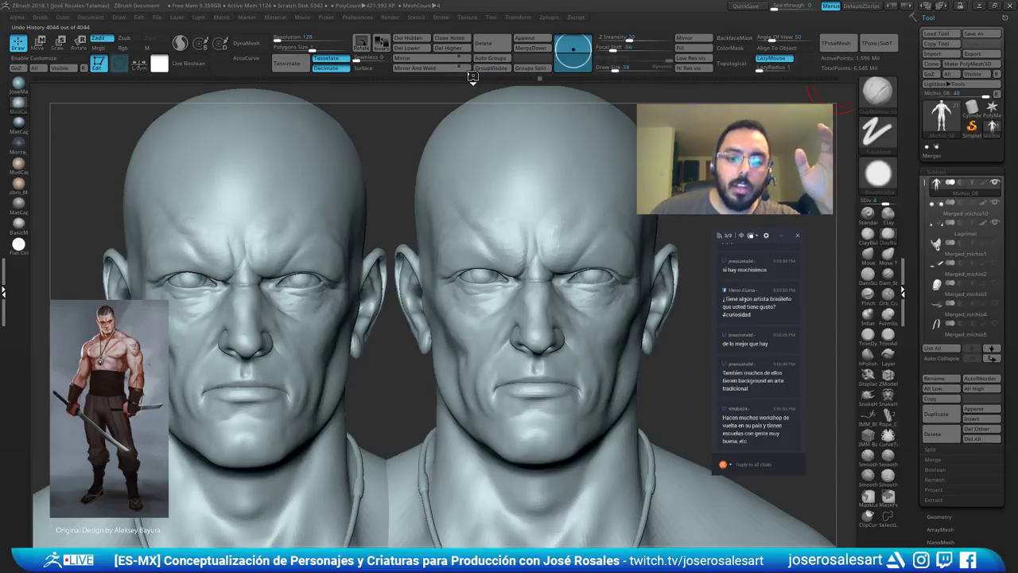
{"action": "key", "text": "shift+d"}
{"action": "key", "text": "d"}
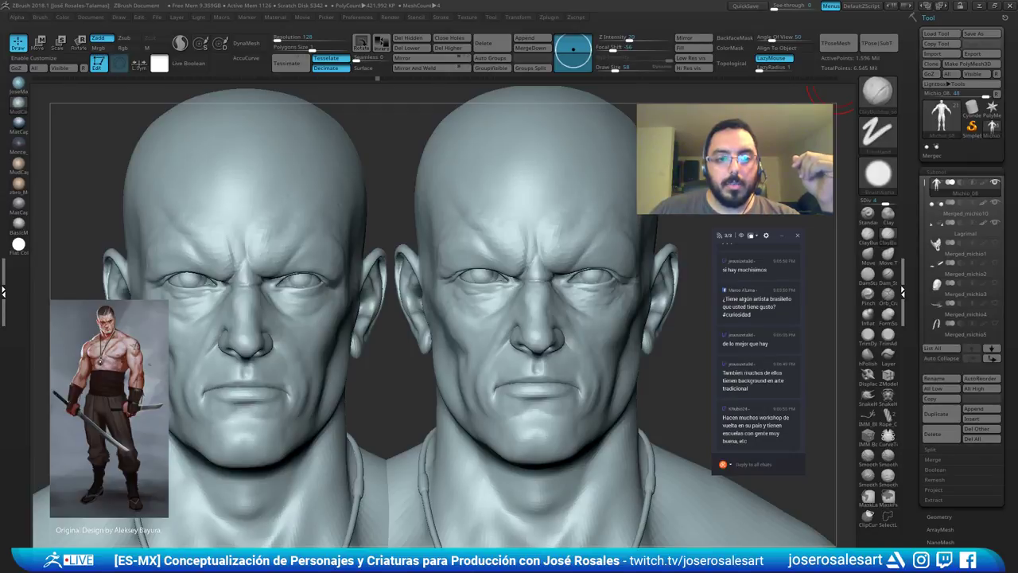
{"action": "key", "text": "d"}
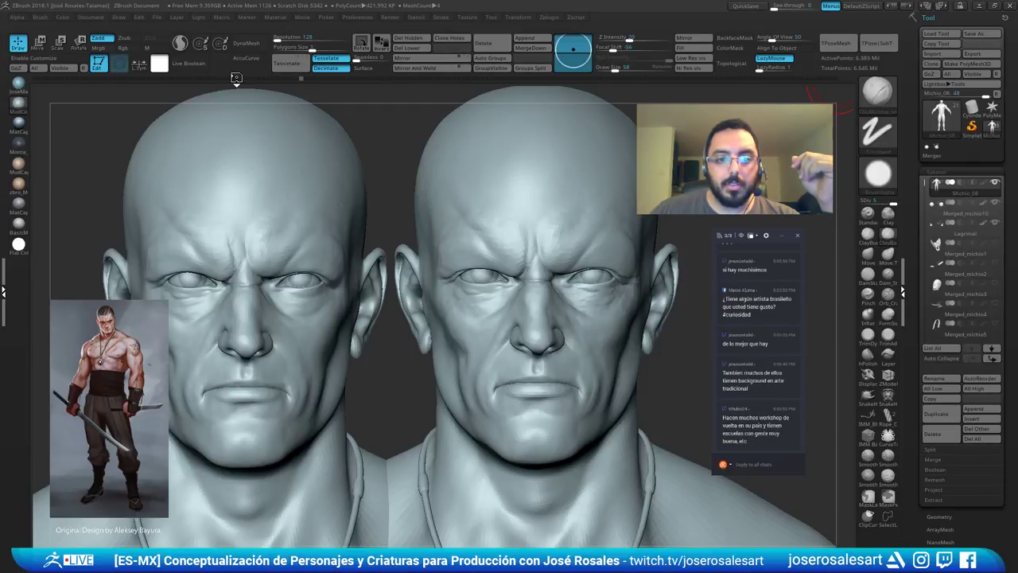
{"action": "key", "text": "shift+d"}
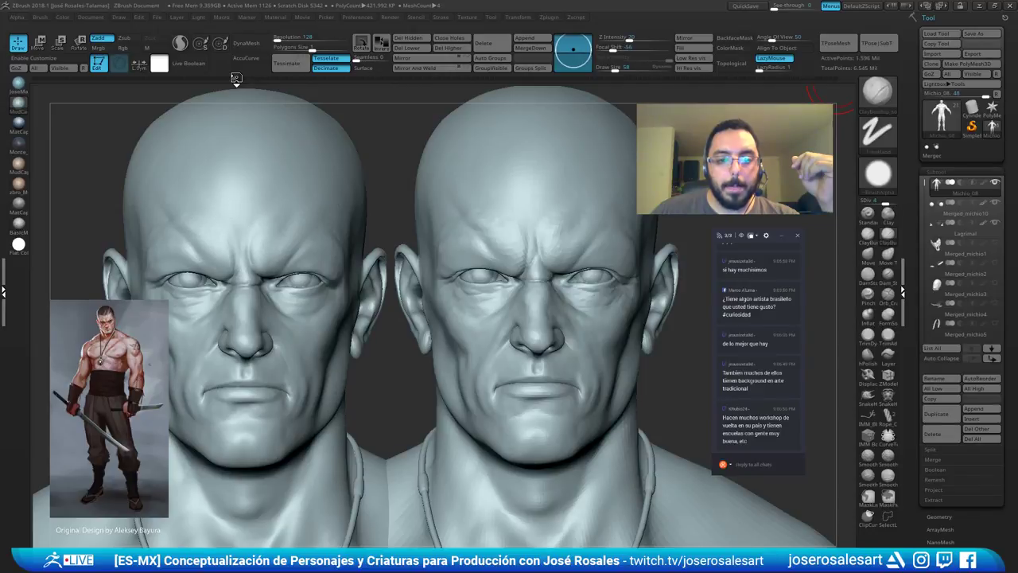
{"action": "key", "text": "ctrl+z"}
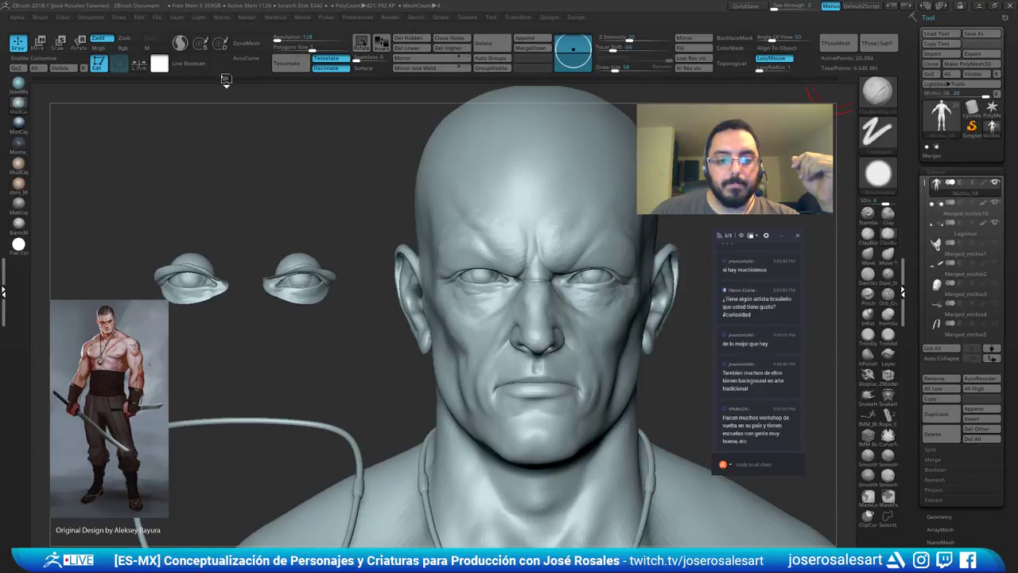
{"action": "key", "text": "ctrl+z"}
{"action": "key", "text": "ctrl+z"}
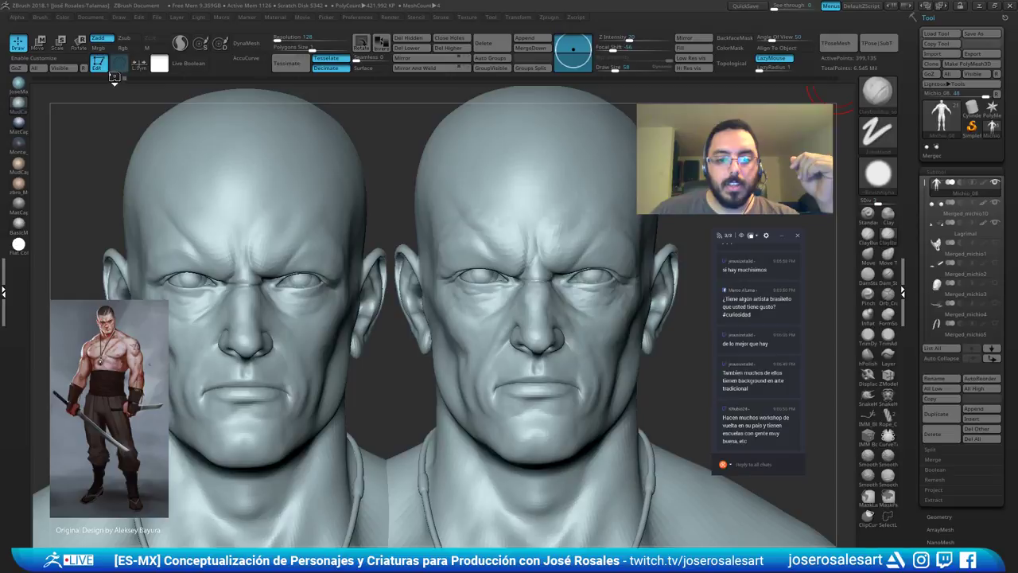
{"action": "key", "text": "ctrl+z"}
{"action": "key", "text": "ctrl+z"}
{"action": "key", "text": "ctrl+z"}
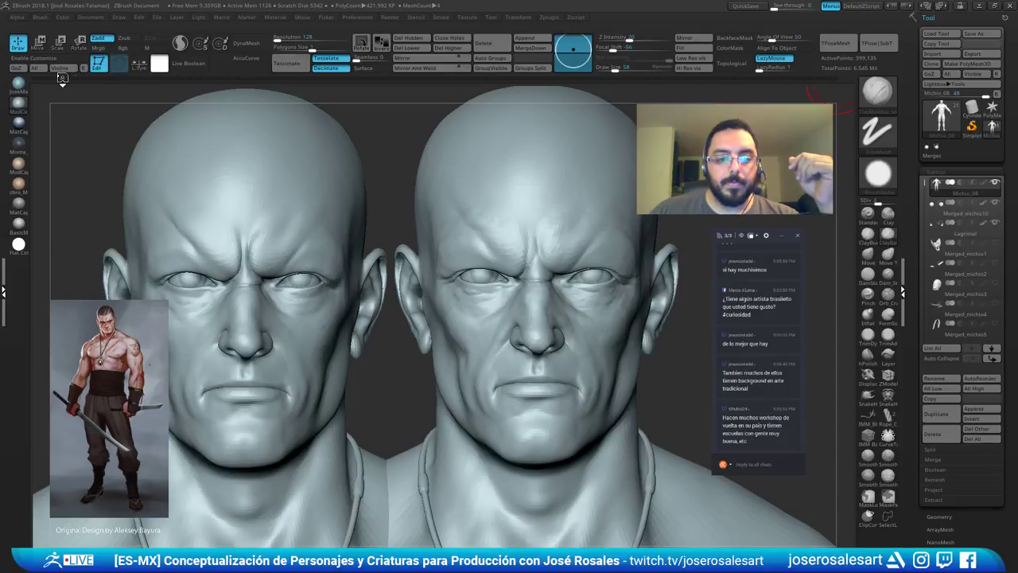
{"action": "left_click_drag", "start_coordinate": [56, 77], "coordinate": [52, 78]}
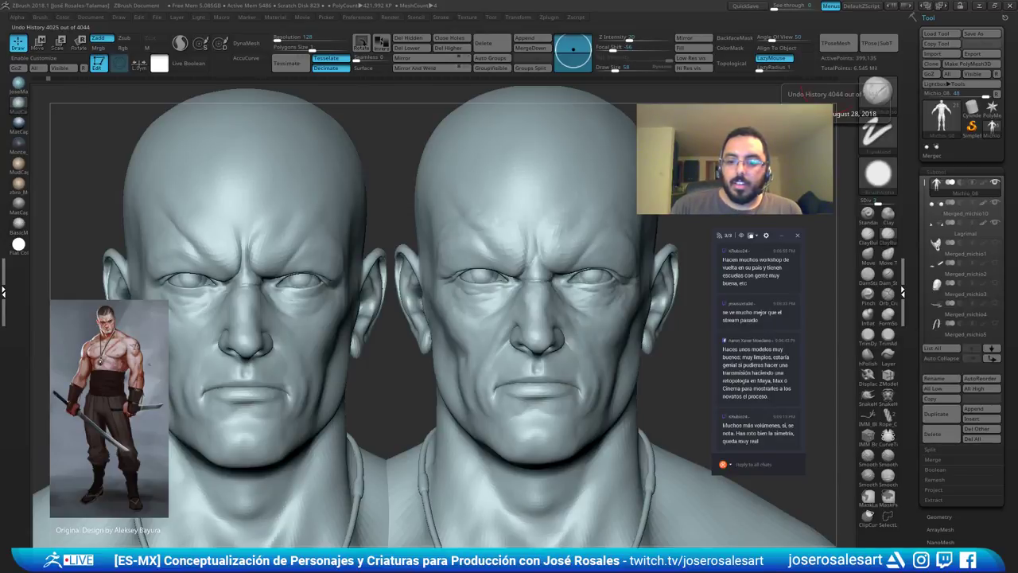
Return to the latest undo history state and clear the snapshot from the canvas.
{"action": "left_click_drag", "start_coordinate": [831, 79], "coordinate": [760, 62]}
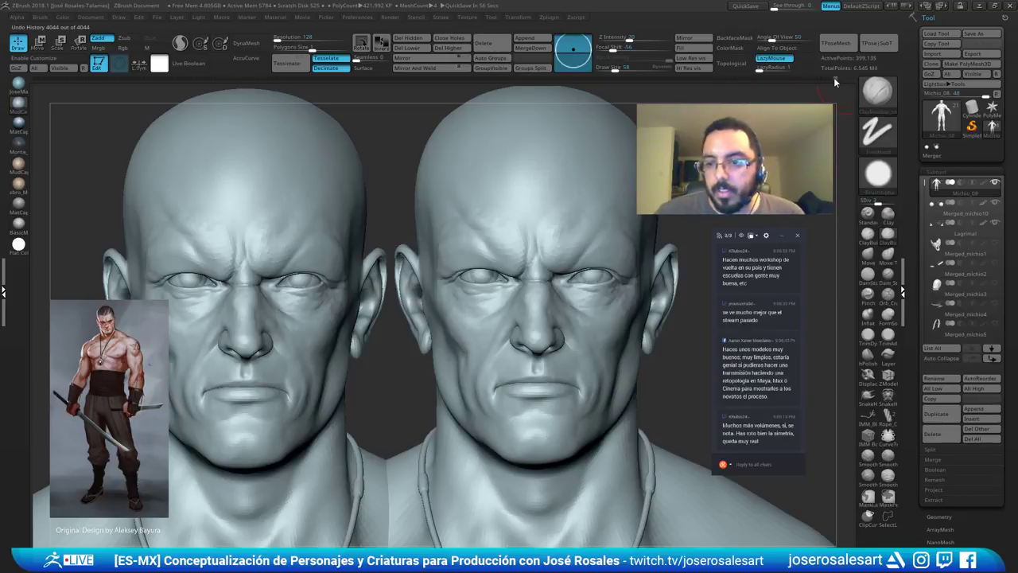
{"action": "mouse_move", "coordinate": [391, 211]}
{"action": "left_mouse_down"}
{"action": "mouse_move", "coordinate": [454, 228]}
{"action": "mouse_move", "coordinate": [435, 217]}
{"action": "mouse_move", "coordinate": [496, 268]}
{"action": "mouse_move", "coordinate": [516, 253]}
{"action": "left_mouse_up"}
{"action": "key", "text": "ctrl+n"}
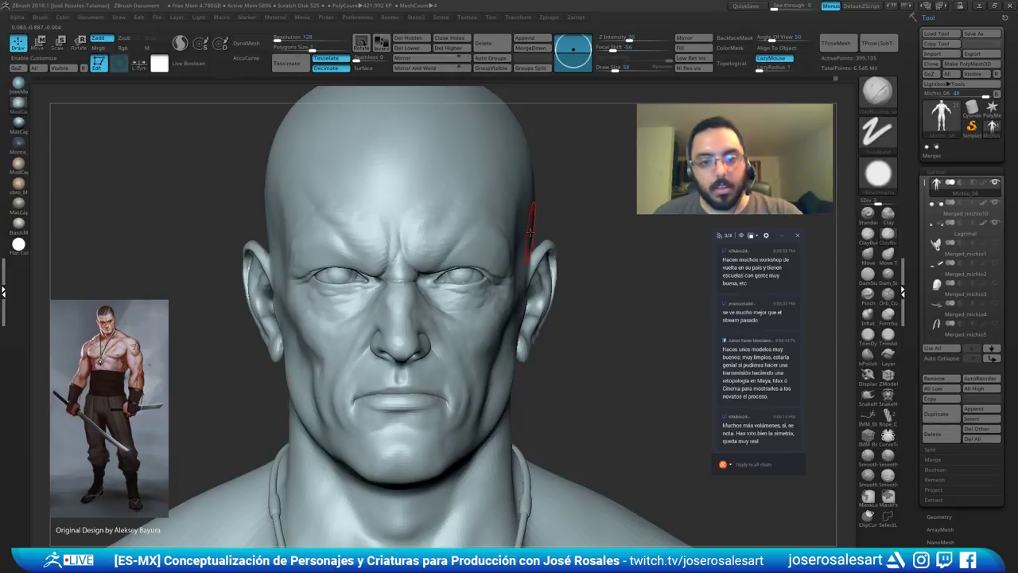
Examine the face from front and three-quarter views with the draw size set to 51.
{"action": "right_click_drag", "start_coordinate": [538, 269], "coordinate": [498, 275]}
{"action": "mouse_move", "coordinate": [415, 266]}
{"action": "right_mouse_down"}
{"action": "mouse_move", "coordinate": [454, 267]}
{"action": "mouse_move", "coordinate": [509, 225]}
{"action": "mouse_move", "coordinate": [497, 238]}
{"action": "mouse_move", "coordinate": [567, 284]}
{"action": "right_mouse_up"}
{"action": "key", "text": "s"}
{"action": "left_click", "coordinate": [582, 284]}
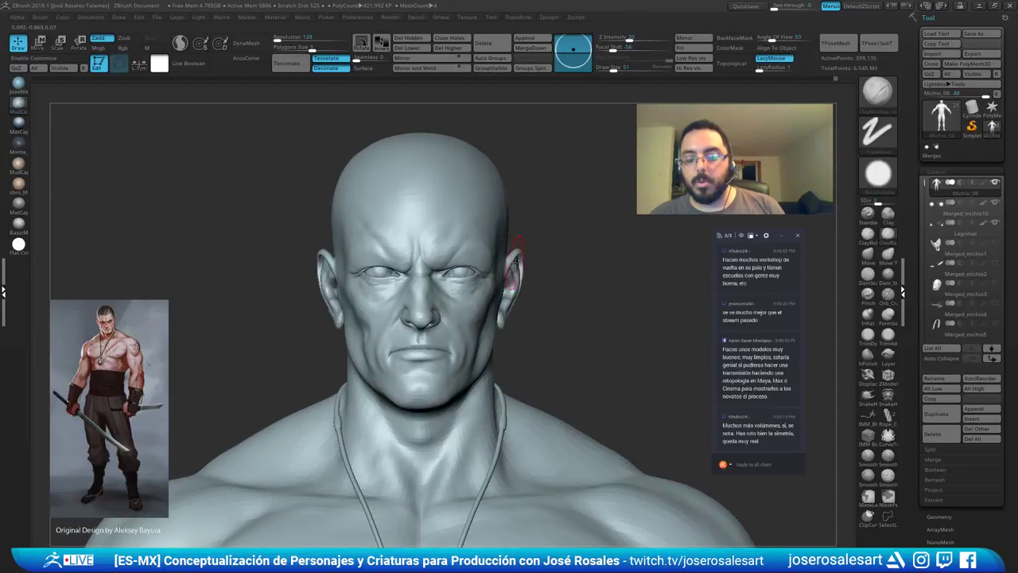
{"action": "mouse_move", "coordinate": [516, 233]}
{"action": "right_mouse_down"}
{"action": "mouse_move", "coordinate": [587, 257]}
{"action": "mouse_move", "coordinate": [541, 238]}
{"action": "right_mouse_up"}
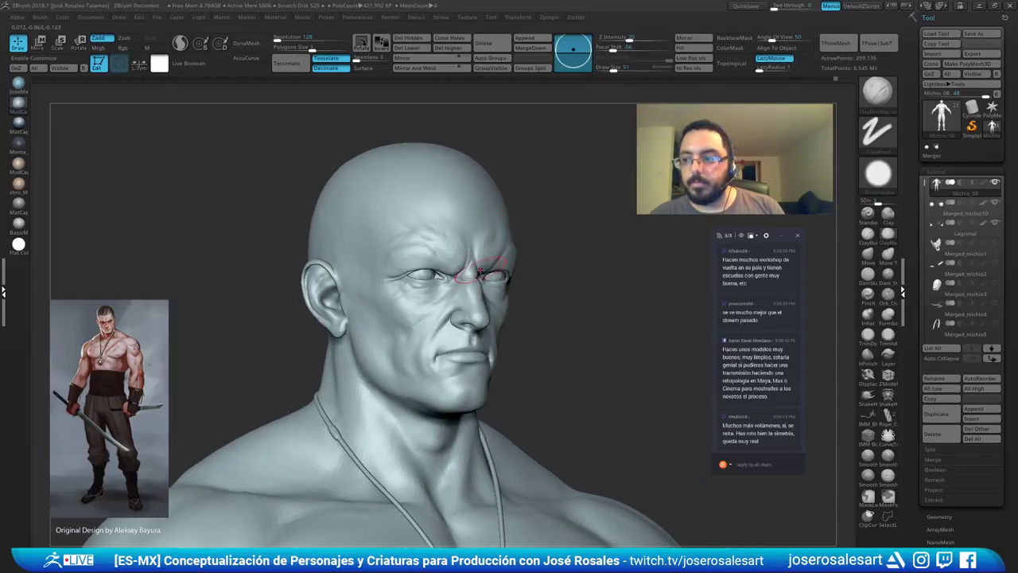
{"action": "right_click_drag", "start_coordinate": [470, 275], "coordinate": [500, 276]}
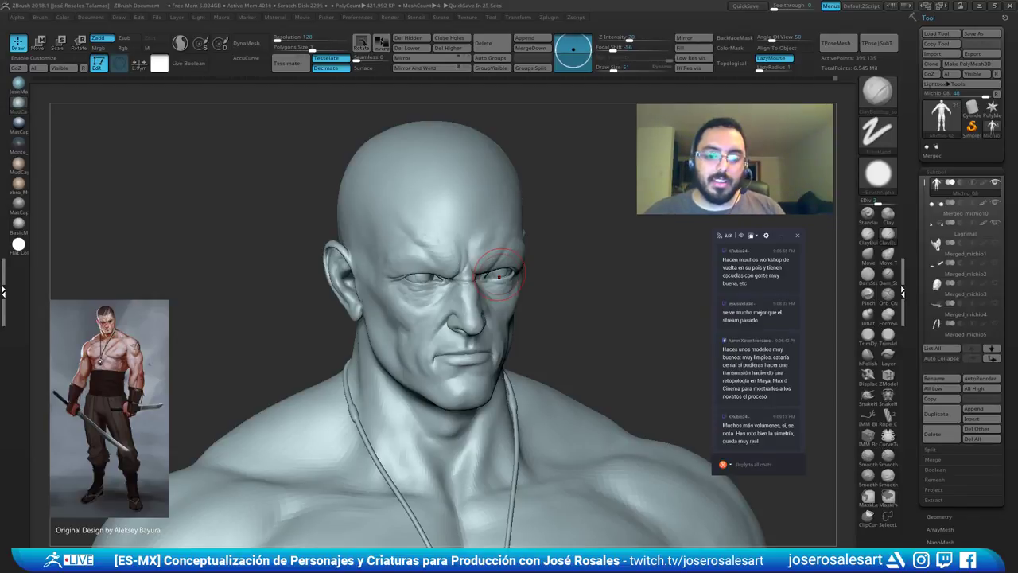
{"action": "mouse_move", "coordinate": [585, 243]}
{"action": "left_mouse_down"}
{"action": "mouse_move", "coordinate": [509, 242]}
{"action": "mouse_move", "coordinate": [395, 204]}
{"action": "mouse_move", "coordinate": [406, 231]}
{"action": "mouse_move", "coordinate": [393, 280]}
{"action": "left_mouse_up"}
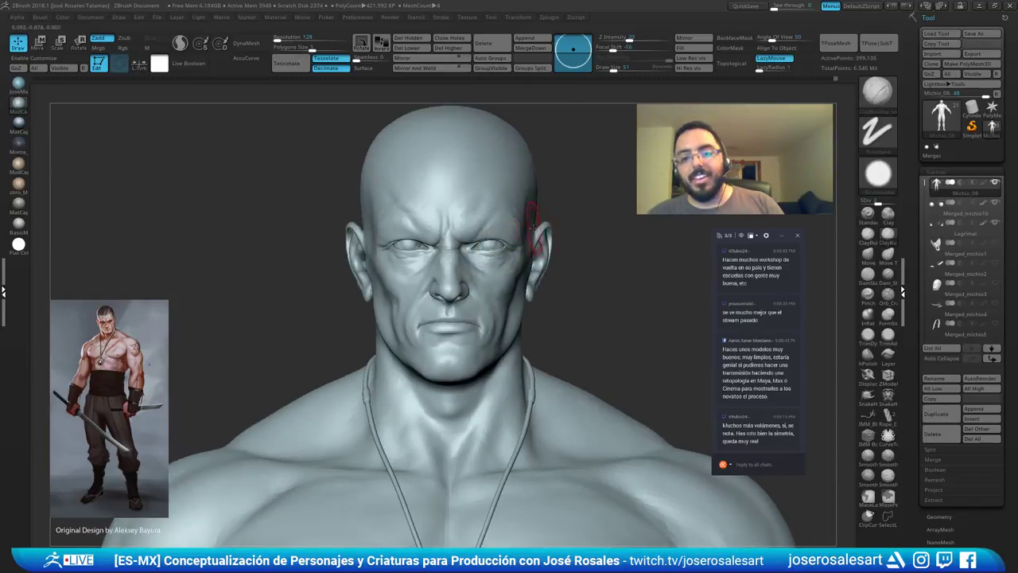
{"action": "left_click_drag", "start_coordinate": [547, 119], "coordinate": [532, 191], "text": "alt"}
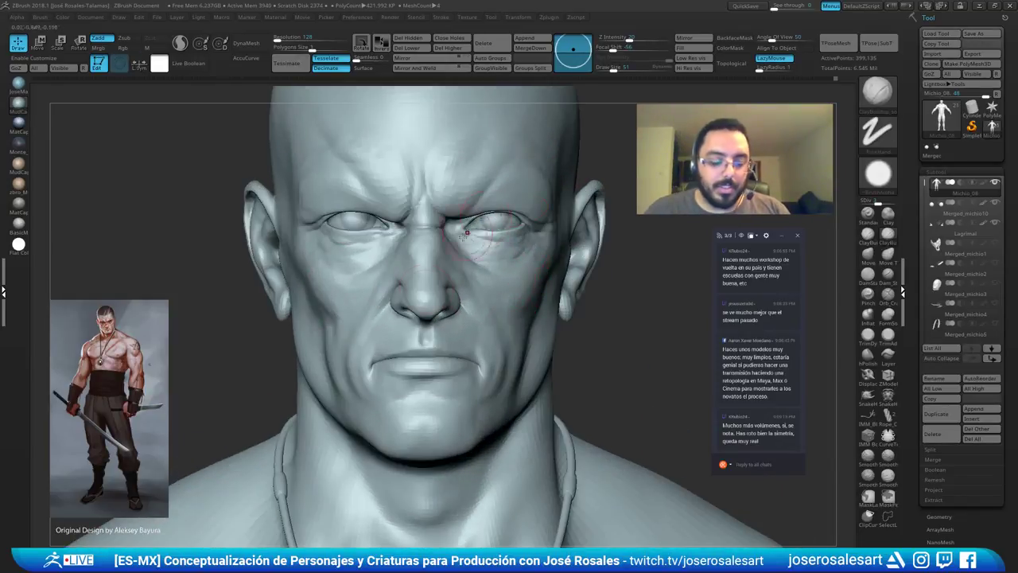
Deepen the crease around the nostril wing with DamStandard at draw size 45.
{"action": "mouse_move", "coordinate": [431, 288]}
{"action": "left_mouse_down"}
{"action": "mouse_move", "coordinate": [332, 295]}
{"action": "mouse_move", "coordinate": [340, 280]}
{"action": "left_mouse_up"}
{"action": "key", "text": "s"}
{"action": "mouse_move", "coordinate": [340, 280]}
{"action": "right_mouse_down"}
{"action": "mouse_move", "coordinate": [354, 269]}
{"action": "mouse_move", "coordinate": [379, 281]}
{"action": "right_mouse_up"}
{"action": "mouse_move", "coordinate": [314, 278]}
{"action": "right_mouse_down"}
{"action": "mouse_move", "coordinate": [346, 273]}
{"action": "mouse_move", "coordinate": [325, 294]}
{"action": "mouse_move", "coordinate": [345, 287]}
{"action": "mouse_move", "coordinate": [332, 302]}
{"action": "right_mouse_up"}
{"action": "key", "text": "b"}
{"action": "key", "text": "d"}
{"action": "key", "text": "s"}
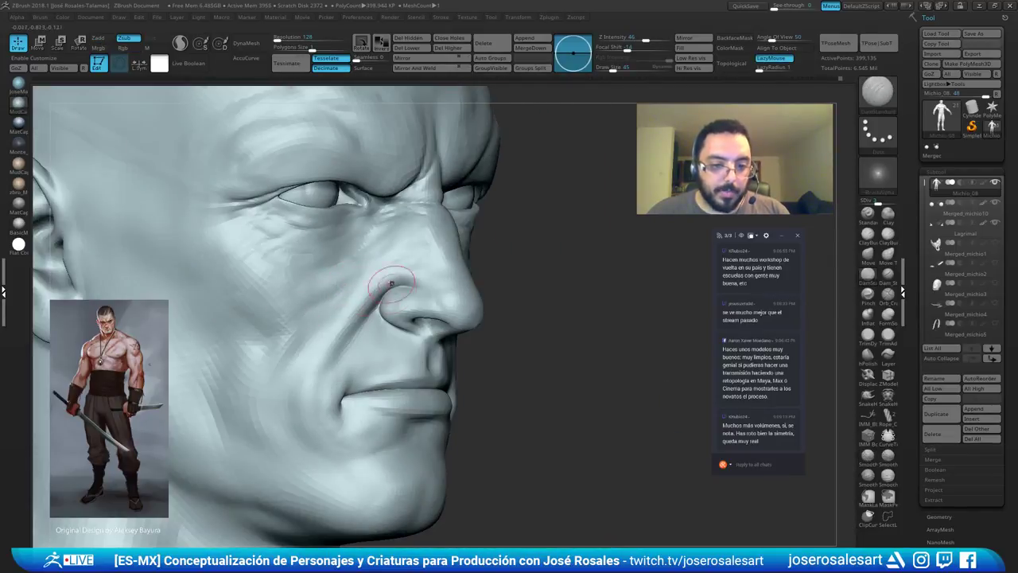
{"action": "key", "text": "ctrl"}
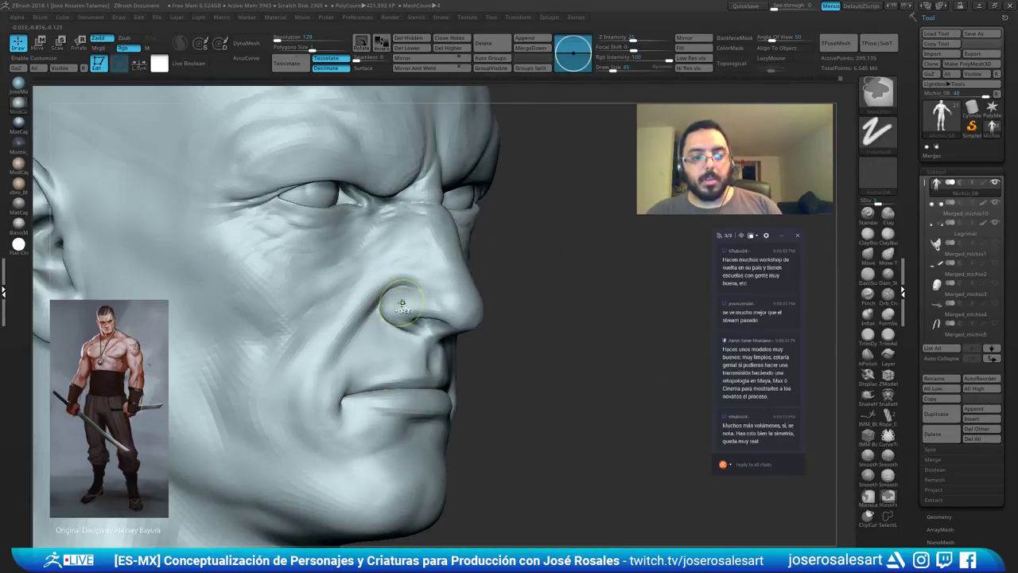
{"action": "key", "text": "b"}
{"action": "key", "text": "d"}
{"action": "key", "text": "s"}
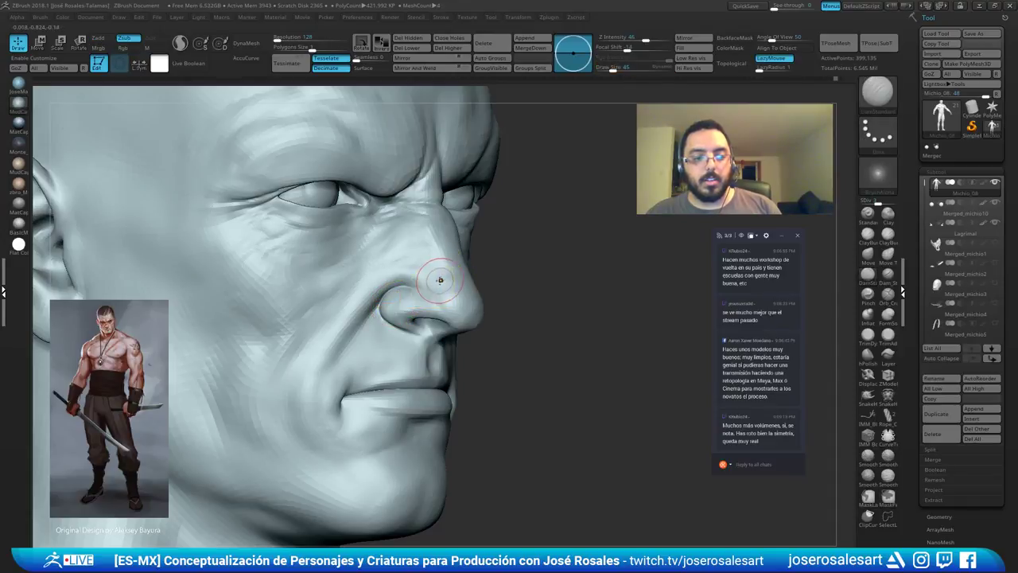
Carve a fine fold on the cheek beside the nasolabial fold with DamStandard at draw size 33.
{"action": "right_click_drag", "start_coordinate": [438, 282], "coordinate": [438, 275]}
{"action": "key", "text": "bracketleft"}
{"action": "mouse_move", "coordinate": [309, 295]}
{"action": "right_mouse_down"}
{"action": "mouse_move", "coordinate": [316, 273]}
{"action": "mouse_move", "coordinate": [350, 278]}
{"action": "right_mouse_up"}
{"action": "right_click_drag", "start_coordinate": [350, 278], "coordinate": [362, 301], "text": "ctrl"}
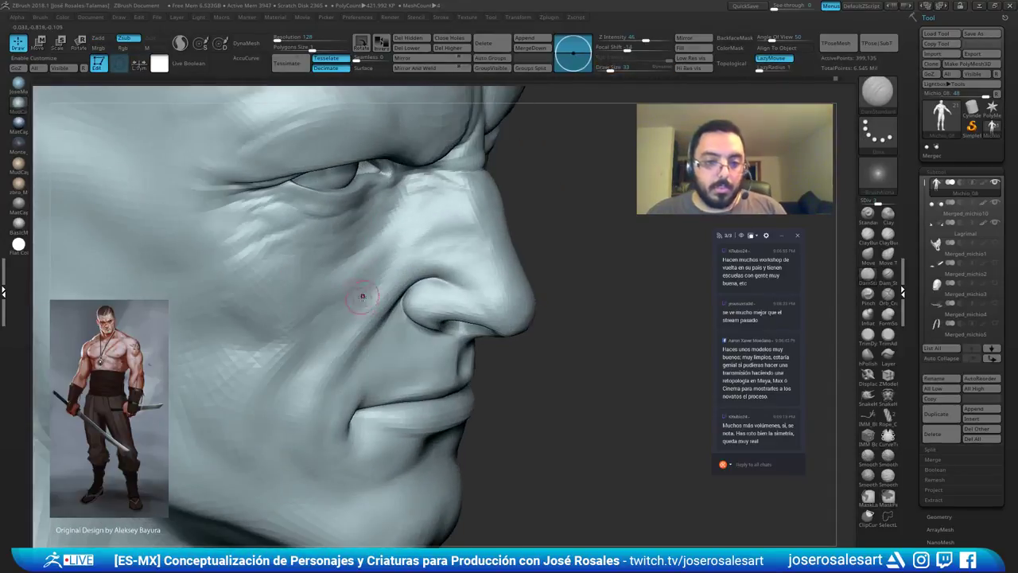
Build up the cheek fold beside the nose with ClayBuildup at draw size 45 and smooth it.
{"action": "key", "text": "b"}
{"action": "key", "text": "c"}
{"action": "key", "text": "b"}
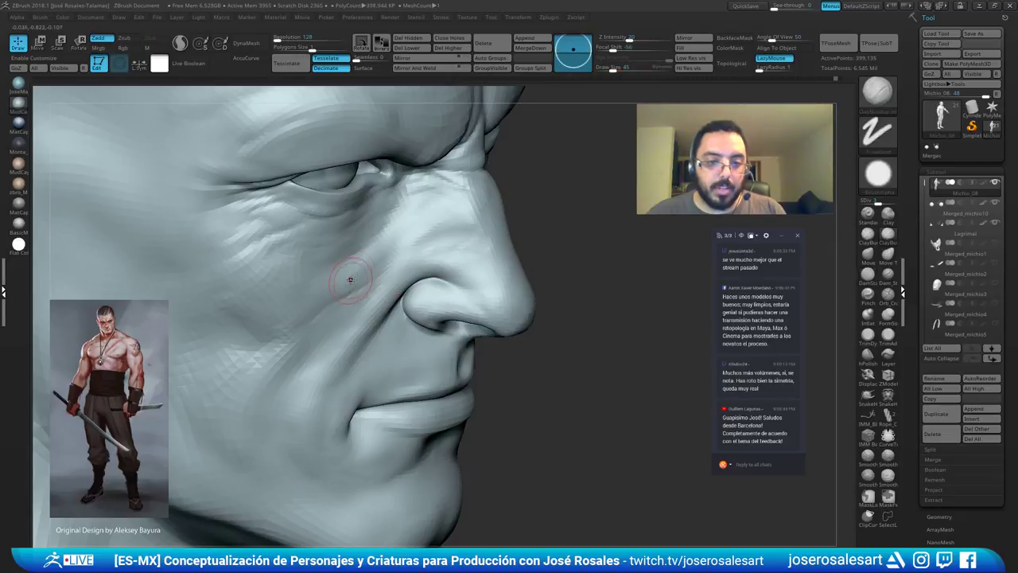
{"action": "mouse_move", "coordinate": [390, 266]}
{"action": "right_mouse_down"}
{"action": "mouse_move", "coordinate": [397, 244]}
{"action": "mouse_move", "coordinate": [403, 266]}
{"action": "mouse_move", "coordinate": [443, 199]}
{"action": "right_mouse_up"}
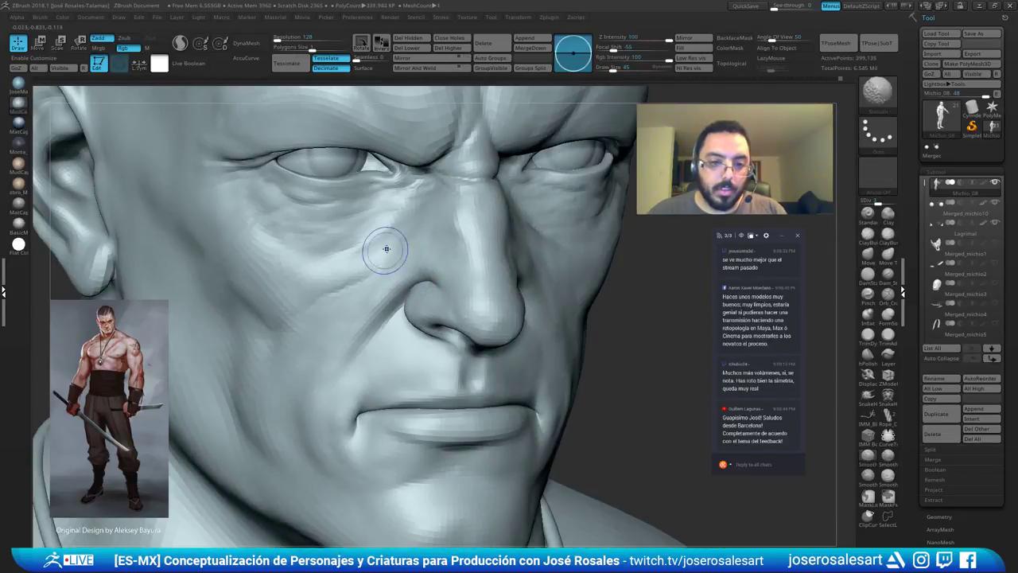
{"action": "mouse_move", "coordinate": [375, 259]}
{"action": "right_mouse_down"}
{"action": "mouse_move", "coordinate": [371, 227]}
{"action": "mouse_move", "coordinate": [446, 156]}
{"action": "right_mouse_up"}
{"action": "right_click_drag", "start_coordinate": [491, 195], "coordinate": [414, 227]}
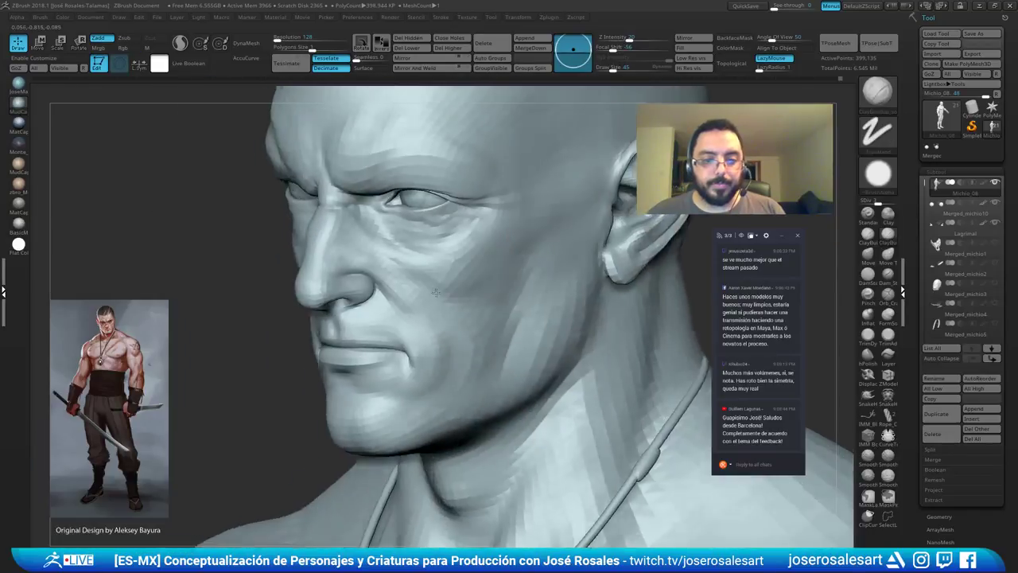
Add volume to the opposite cheek beside the nasolabial fold with ClayBuildup at draw size 54.
{"action": "key", "text": "b"}
{"action": "key", "text": "m"}
{"action": "key", "text": "t"}
{"action": "key", "text": "b"}
{"action": "key", "text": "c"}
{"action": "key", "text": "b"}
{"action": "mouse_move", "coordinate": [459, 291]}
{"action": "right_mouse_down"}
{"action": "mouse_move", "coordinate": [414, 274]}
{"action": "mouse_move", "coordinate": [461, 302]}
{"action": "right_mouse_up"}
{"action": "key", "text": "s"}
{"action": "key", "text": "s"}
{"action": "left_click_drag", "start_coordinate": [461, 302], "coordinate": [463, 293]}
{"action": "right_click_drag", "start_coordinate": [451, 294], "coordinate": [513, 307]}
{"action": "right_click_drag", "start_coordinate": [513, 306], "coordinate": [496, 282], "text": "ctrl"}
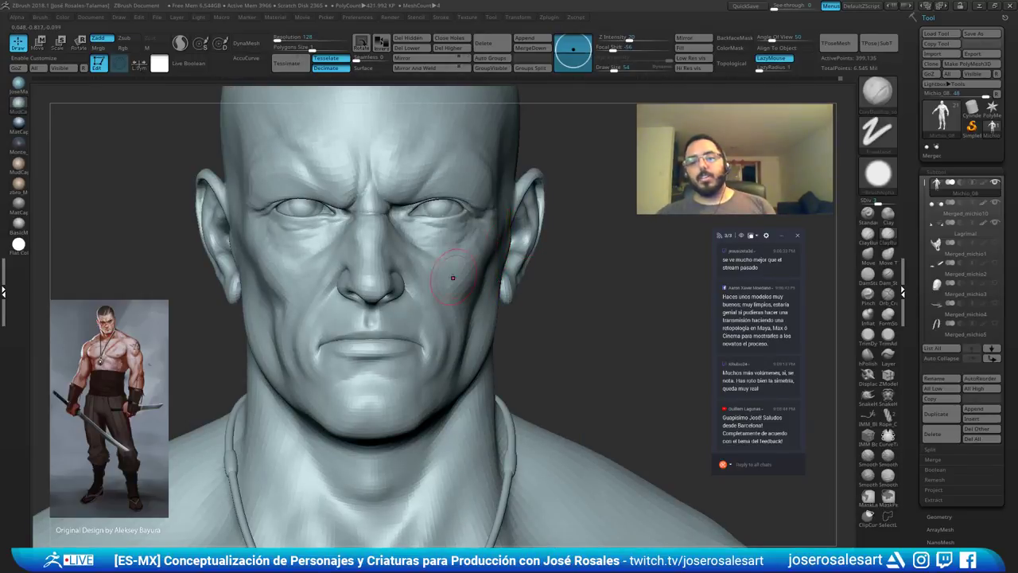
Carve the cheek fold beside the mouth corner with DamStandard and smooth it at draw size 51.
{"action": "mouse_move", "coordinate": [416, 298]}
{"action": "right_mouse_down"}
{"action": "mouse_move", "coordinate": [466, 345]}
{"action": "mouse_move", "coordinate": [490, 340]}
{"action": "right_mouse_up"}
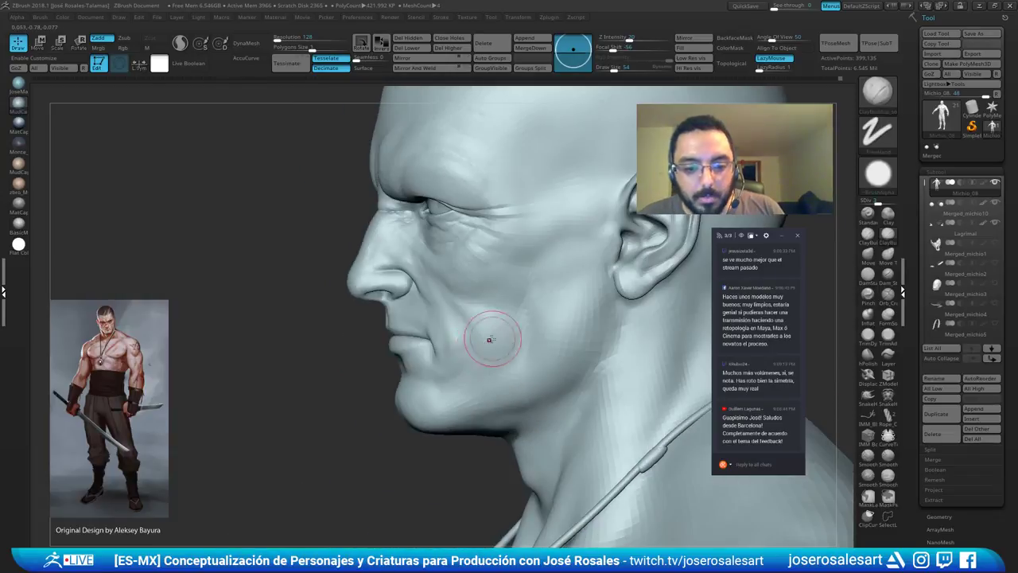
{"action": "mouse_move", "coordinate": [466, 375]}
{"action": "right_mouse_down"}
{"action": "mouse_move", "coordinate": [597, 226]}
{"action": "mouse_move", "coordinate": [541, 308]}
{"action": "mouse_move", "coordinate": [477, 341]}
{"action": "mouse_move", "coordinate": [569, 334]}
{"action": "mouse_move", "coordinate": [584, 318]}
{"action": "right_mouse_up"}
{"action": "mouse_move", "coordinate": [489, 362]}
{"action": "right_mouse_down"}
{"action": "mouse_move", "coordinate": [548, 341]}
{"action": "mouse_move", "coordinate": [395, 332]}
{"action": "mouse_move", "coordinate": [441, 325]}
{"action": "right_mouse_up"}
{"action": "key", "text": "b"}
{"action": "key", "text": "d"}
{"action": "key", "text": "s"}
{"action": "key", "text": "s"}
{"action": "left_click", "coordinate": [409, 345]}
{"action": "left_click_drag", "start_coordinate": [409, 337], "coordinate": [393, 396]}
{"action": "mouse_move", "coordinate": [361, 397]}
{"action": "right_mouse_down"}
{"action": "mouse_move", "coordinate": [385, 367]}
{"action": "mouse_move", "coordinate": [365, 365]}
{"action": "right_mouse_up"}
{"action": "right_click_drag", "start_coordinate": [365, 365], "coordinate": [357, 390], "text": "ctrl"}
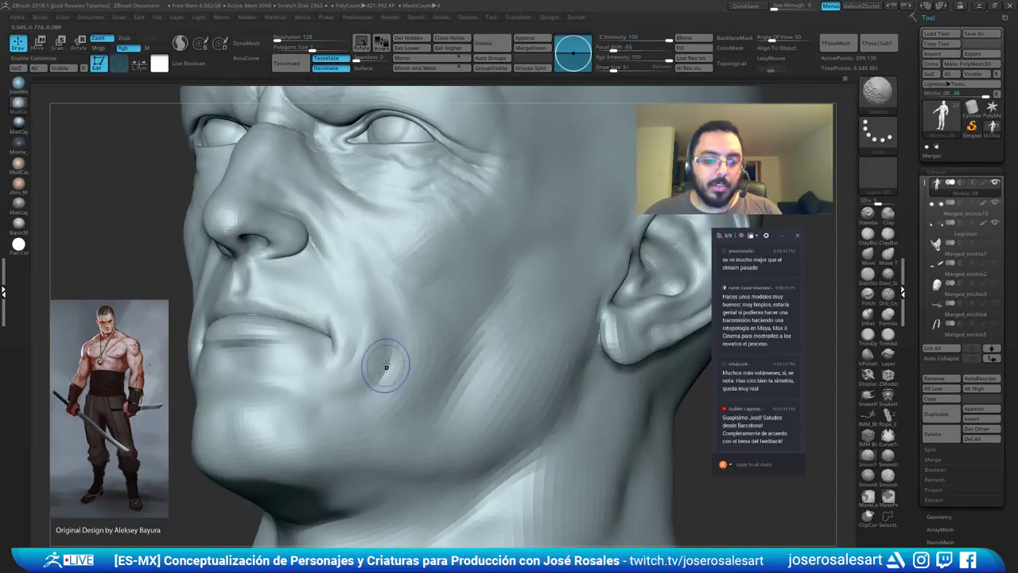
{"action": "left_click_drag", "start_coordinate": [386, 365], "coordinate": [378, 380], "text": "shift"}
{"action": "right_click_drag", "start_coordinate": [378, 380], "coordinate": [353, 385], "text": "shift"}
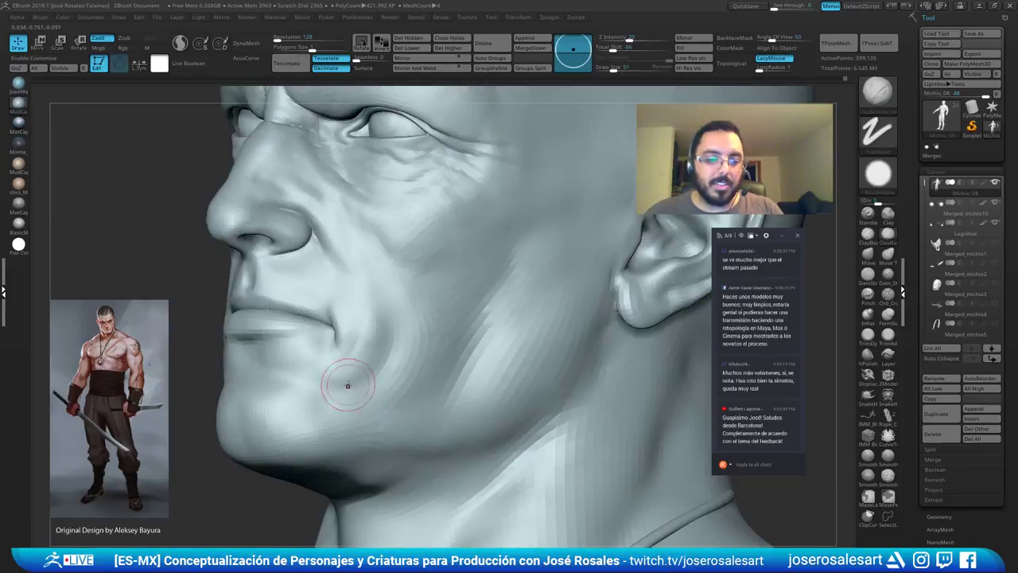
Subdivide the head mesh to subdivision level 4.
{"action": "right_click_drag", "start_coordinate": [373, 339], "coordinate": [365, 379]}
{"action": "mouse_move", "coordinate": [370, 328]}
{"action": "right_mouse_down"}
{"action": "mouse_move", "coordinate": [388, 325]}
{"action": "mouse_move", "coordinate": [358, 341]}
{"action": "mouse_move", "coordinate": [393, 322]}
{"action": "mouse_move", "coordinate": [416, 332]}
{"action": "mouse_move", "coordinate": [341, 374]}
{"action": "mouse_move", "coordinate": [349, 308]}
{"action": "mouse_move", "coordinate": [386, 306]}
{"action": "mouse_move", "coordinate": [361, 325]}
{"action": "mouse_move", "coordinate": [404, 363]}
{"action": "mouse_move", "coordinate": [357, 337]}
{"action": "mouse_move", "coordinate": [461, 284]}
{"action": "mouse_move", "coordinate": [518, 205]}
{"action": "mouse_move", "coordinate": [567, 233]}
{"action": "right_mouse_up"}
{"action": "mouse_move", "coordinate": [466, 318]}
{"action": "right_mouse_down"}
{"action": "mouse_move", "coordinate": [390, 291]}
{"action": "mouse_move", "coordinate": [432, 369]}
{"action": "mouse_move", "coordinate": [445, 352]}
{"action": "right_mouse_up"}
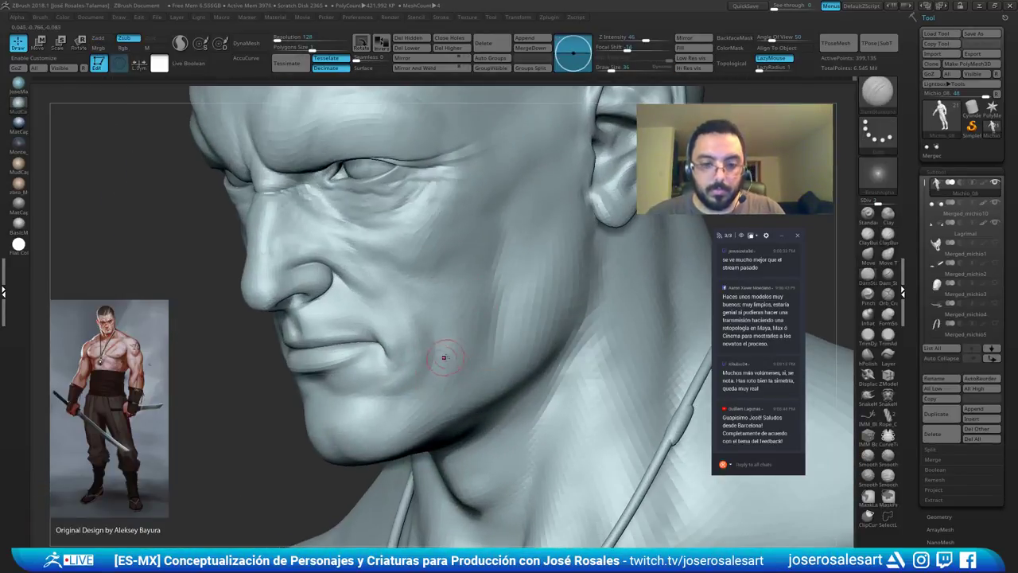
{"action": "key", "text": "ctrl+d"}
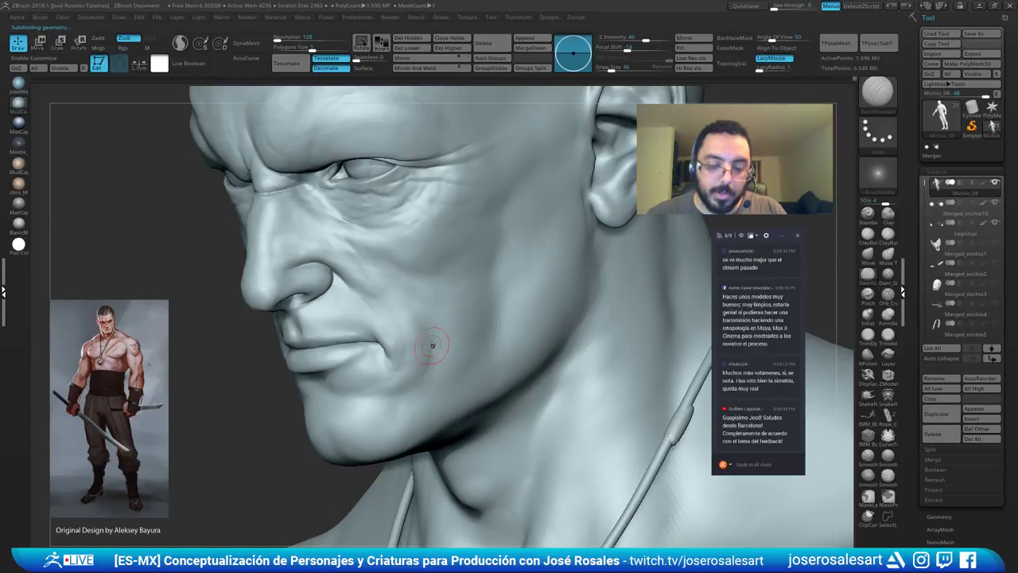
{"action": "mouse_move", "coordinate": [423, 352]}
{"action": "right_mouse_down"}
{"action": "mouse_move", "coordinate": [422, 375]}
{"action": "mouse_move", "coordinate": [413, 342]}
{"action": "right_mouse_up"}
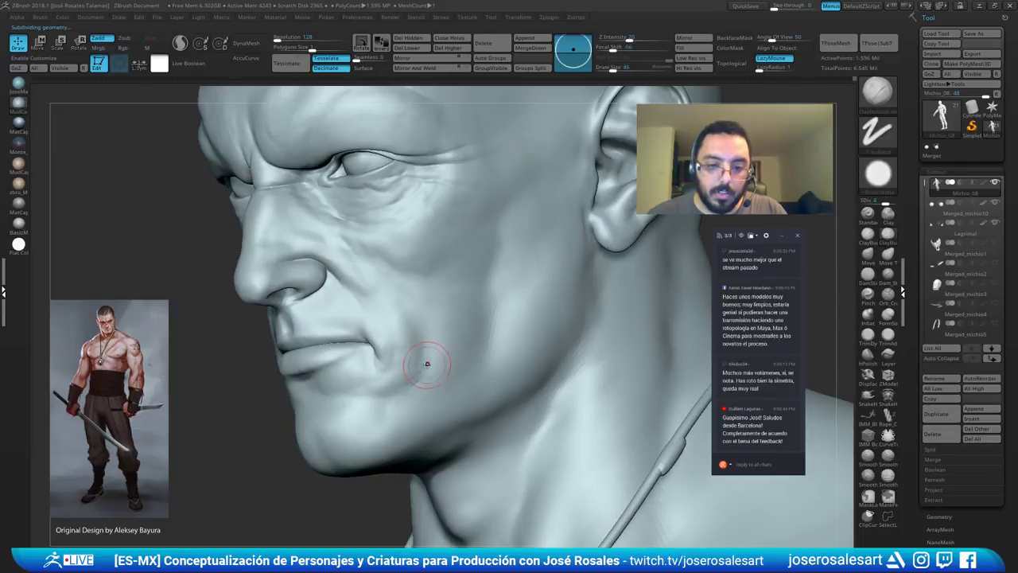
Select ClayBuildup at draw size 45 and examine the cheek, mouth and jaw folds from the front.
{"action": "mouse_move", "coordinate": [402, 384]}
{"action": "right_mouse_down"}
{"action": "mouse_move", "coordinate": [424, 368]}
{"action": "mouse_move", "coordinate": [414, 350]}
{"action": "mouse_move", "coordinate": [522, 279]}
{"action": "mouse_move", "coordinate": [505, 268]}
{"action": "right_mouse_up"}
{"action": "mouse_move", "coordinate": [519, 261]}
{"action": "left_mouse_down"}
{"action": "mouse_move", "coordinate": [620, 212]}
{"action": "mouse_move", "coordinate": [595, 234]}
{"action": "left_mouse_up"}
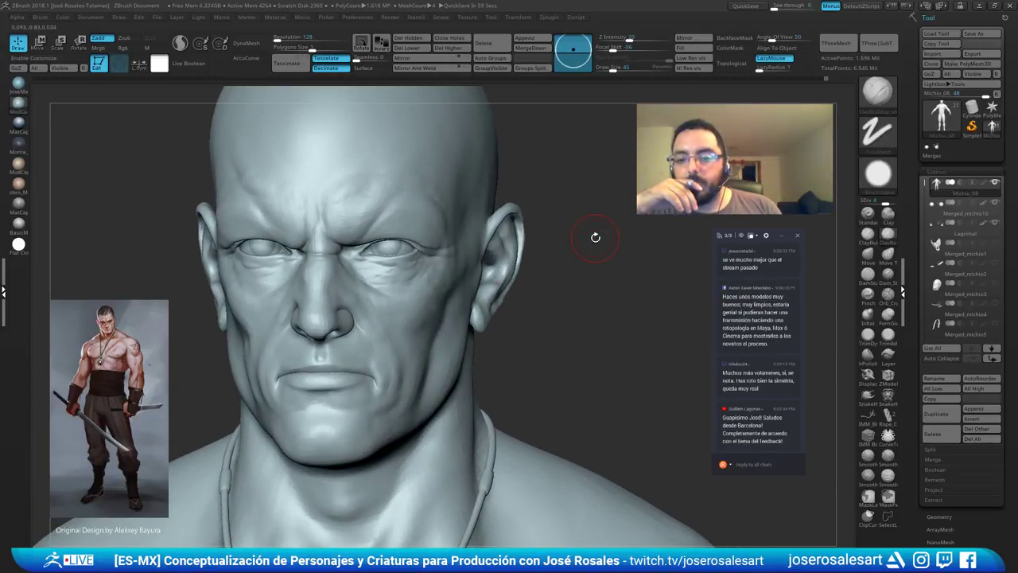
{"action": "right_click_drag", "start_coordinate": [330, 410], "coordinate": [358, 380]}
{"action": "mouse_move", "coordinate": [358, 379]}
{"action": "right_mouse_down", "text": "alt"}
{"action": "mouse_move", "coordinate": [380, 364]}
{"action": "mouse_move", "coordinate": [343, 353]}
{"action": "mouse_move", "coordinate": [349, 340]}
{"action": "mouse_move", "coordinate": [372, 356]}
{"action": "mouse_move", "coordinate": [333, 363]}
{"action": "mouse_move", "coordinate": [316, 357]}
{"action": "mouse_move", "coordinate": [338, 353]}
{"action": "mouse_move", "coordinate": [296, 344]}
{"action": "mouse_move", "coordinate": [406, 350]}
{"action": "mouse_move", "coordinate": [465, 330]}
{"action": "right_mouse_up", "text": "alt"}
{"action": "key", "text": "b"}
{"action": "key", "text": "d"}
{"action": "key", "text": "s"}
{"action": "key", "text": "b"}
{"action": "key", "text": "c"}
{"action": "key", "text": "b"}
{"action": "mouse_move", "coordinate": [331, 340]}
{"action": "right_mouse_down", "text": "alt"}
{"action": "mouse_move", "coordinate": [355, 344]}
{"action": "mouse_move", "coordinate": [339, 323]}
{"action": "mouse_move", "coordinate": [358, 342]}
{"action": "mouse_move", "coordinate": [342, 353]}
{"action": "mouse_move", "coordinate": [374, 330]}
{"action": "mouse_move", "coordinate": [363, 323]}
{"action": "mouse_move", "coordinate": [437, 295]}
{"action": "mouse_move", "coordinate": [475, 236]}
{"action": "right_mouse_up", "text": "alt"}
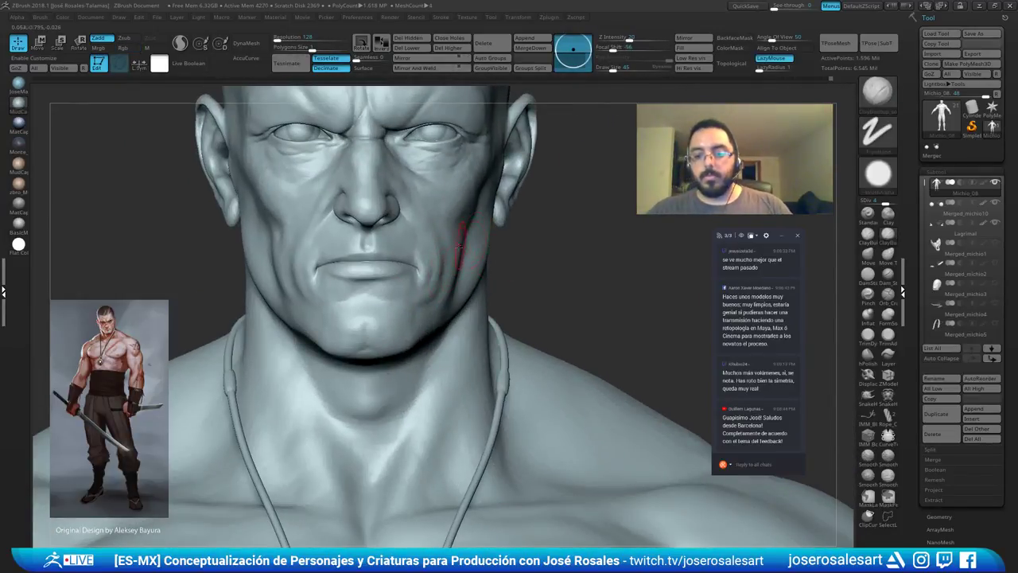
Refine the volume around the nose tip and nostrils with ClayBuildup at draw size 58.
{"action": "right_click_drag", "start_coordinate": [387, 280], "coordinate": [416, 273], "text": "alt"}
{"action": "mouse_move", "coordinate": [428, 205]}
{"action": "right_mouse_down", "text": "alt"}
{"action": "mouse_move", "coordinate": [427, 246]}
{"action": "mouse_move", "coordinate": [412, 208]}
{"action": "mouse_move", "coordinate": [338, 211]}
{"action": "mouse_move", "coordinate": [350, 215]}
{"action": "mouse_move", "coordinate": [381, 144]}
{"action": "right_mouse_up", "text": "alt"}
{"action": "right_click_drag", "start_coordinate": [383, 228], "coordinate": [396, 243], "text": "alt"}
{"action": "right_click_drag", "start_coordinate": [396, 244], "coordinate": [574, 262], "text": "ctrl"}
{"action": "key", "text": "s"}
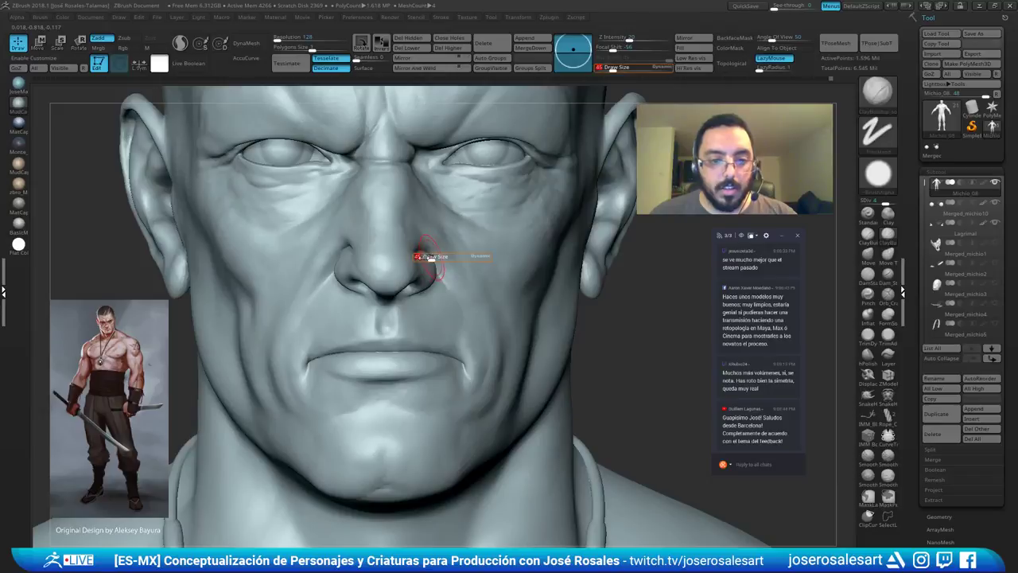
{"action": "left_click_drag", "start_coordinate": [432, 257], "coordinate": [435, 257]}
{"action": "mouse_move", "coordinate": [412, 257]}
{"action": "right_mouse_down", "text": "ctrl"}
{"action": "mouse_move", "coordinate": [348, 269]}
{"action": "mouse_move", "coordinate": [397, 271]}
{"action": "right_mouse_up", "text": "ctrl"}
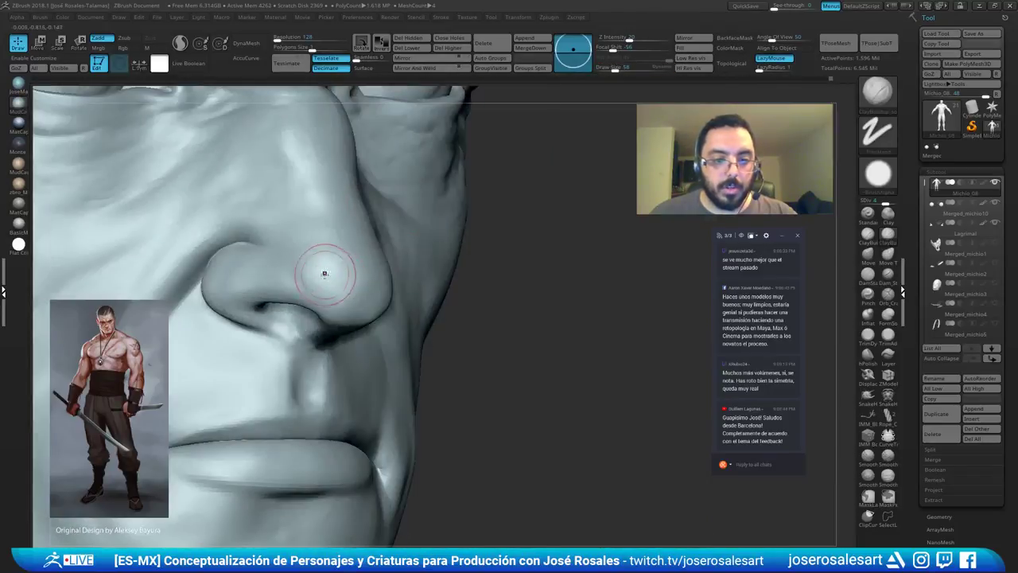
{"action": "right_click_drag", "start_coordinate": [348, 295], "coordinate": [336, 262]}
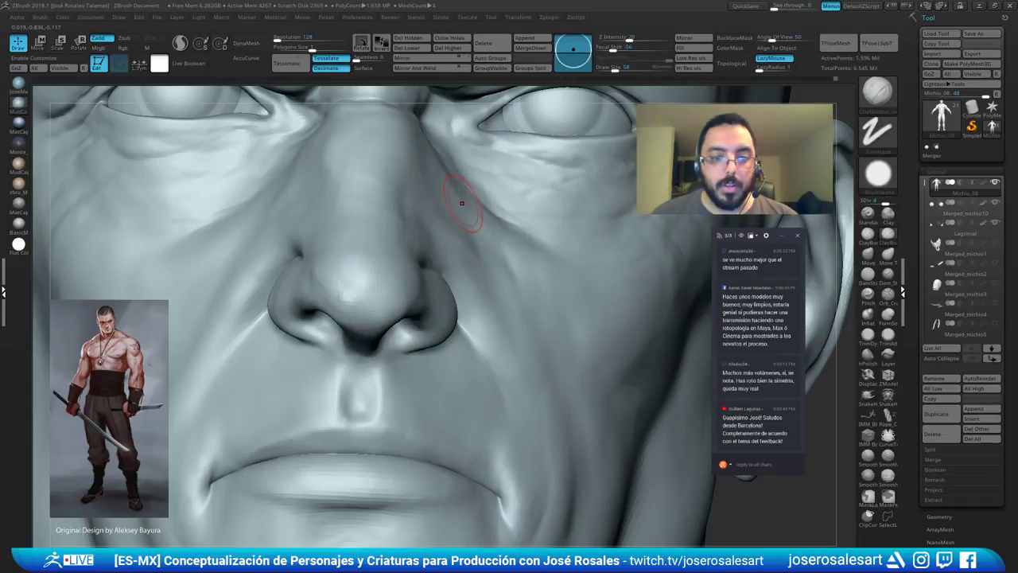
{"action": "right_click_drag", "start_coordinate": [355, 320], "coordinate": [364, 320]}
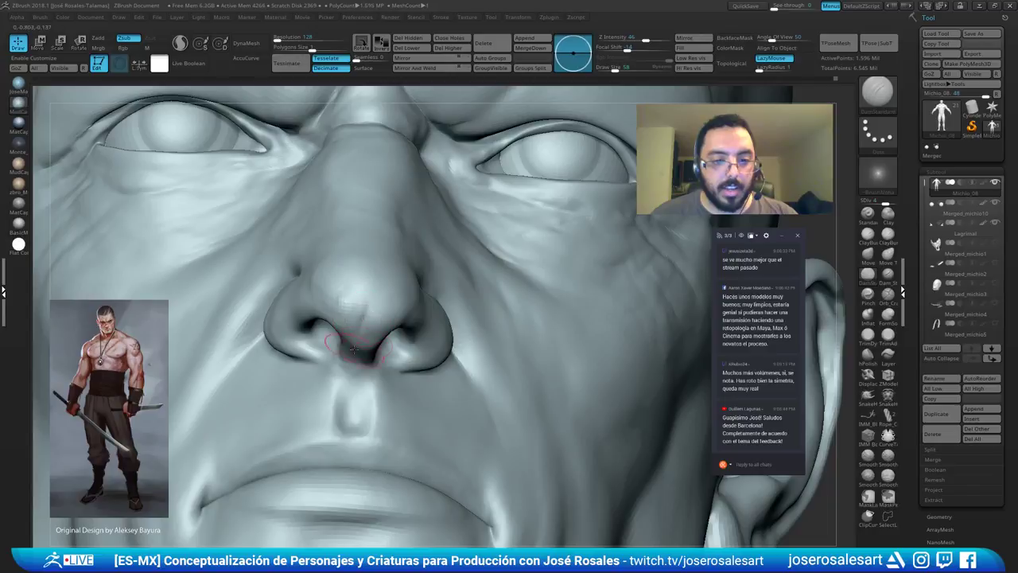
Shape the underside of the nose tip with the Standard brush at draw size 36 and smooth it.
{"action": "key", "text": "b"}
{"action": "key", "text": "s"}
{"action": "key", "text": "t"}
{"action": "left_click_drag", "start_coordinate": [364, 308], "coordinate": [359, 327]}
{"action": "key", "text": "shift"}
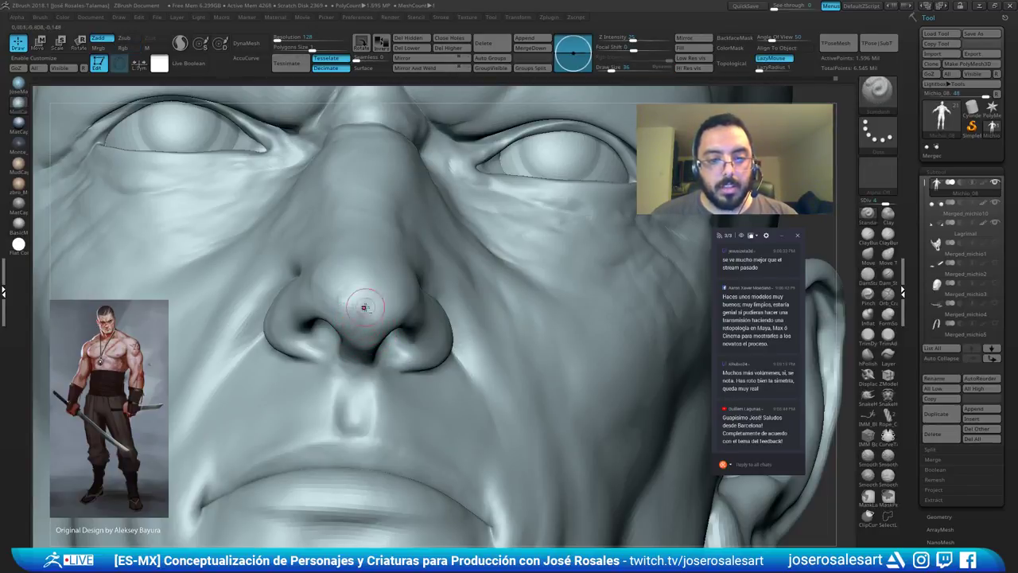
{"action": "key", "text": "shift"}
{"action": "mouse_move", "coordinate": [370, 315]}
{"action": "right_mouse_down"}
{"action": "mouse_move", "coordinate": [324, 308]}
{"action": "mouse_move", "coordinate": [390, 288]}
{"action": "right_mouse_up"}
{"action": "key", "text": "shift"}
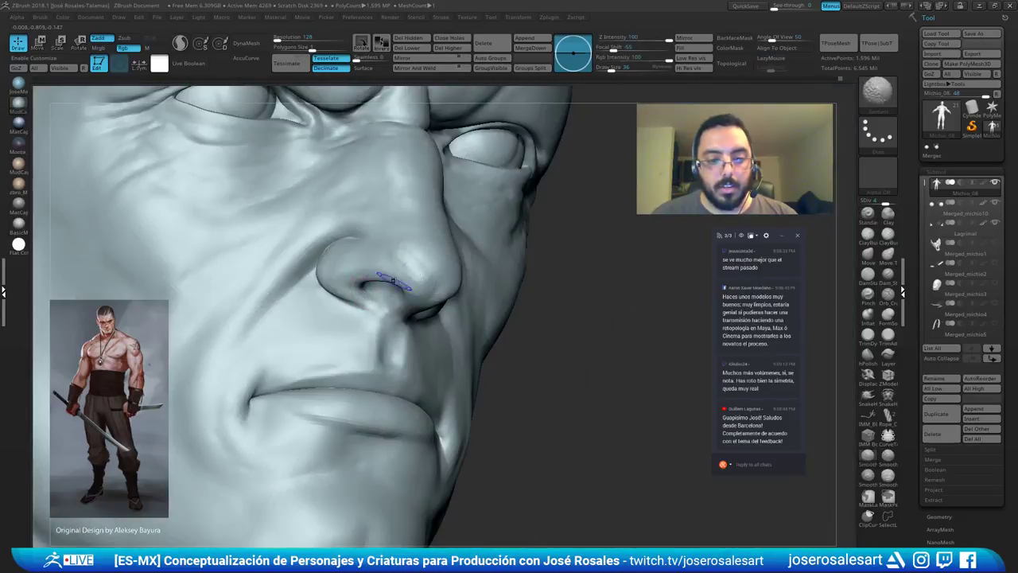
Refine the nostril edges and nose planes with DamStandard and ClayBuildup, smoothing the result.
{"action": "key", "text": "b"}
{"action": "key", "text": "d"}
{"action": "key", "text": "s"}
{"action": "mouse_move", "coordinate": [427, 245]}
{"action": "right_mouse_down"}
{"action": "mouse_move", "coordinate": [477, 287]}
{"action": "mouse_move", "coordinate": [427, 336]}
{"action": "mouse_move", "coordinate": [457, 308]}
{"action": "mouse_move", "coordinate": [436, 283]}
{"action": "mouse_move", "coordinate": [412, 318]}
{"action": "mouse_move", "coordinate": [444, 327]}
{"action": "mouse_move", "coordinate": [418, 282]}
{"action": "mouse_move", "coordinate": [410, 286]}
{"action": "mouse_move", "coordinate": [433, 307]}
{"action": "right_mouse_up"}
{"action": "key", "text": "b"}
{"action": "key", "text": "c"}
{"action": "key", "text": "b"}
{"action": "key", "text": "shift"}
{"action": "key", "text": "shift"}
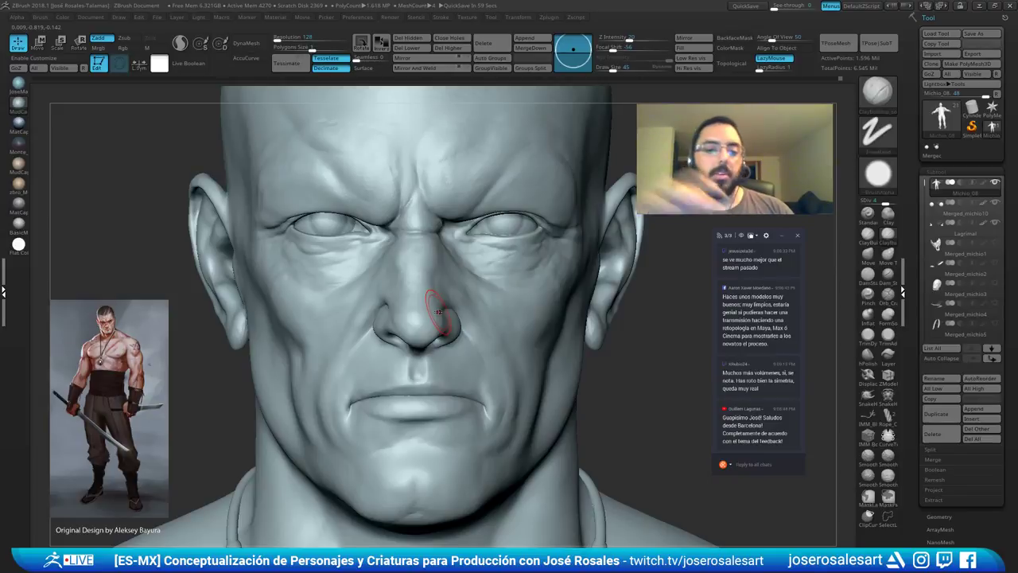
Subdivide the head mesh to level 5 and build a horizontal forehead wrinkle with ClayBuildup at draw size 45.
{"action": "key", "text": "d"}
{"action": "right_click_drag", "start_coordinate": [452, 170], "coordinate": [442, 238]}
{"action": "mouse_move", "coordinate": [443, 239]}
{"action": "right_mouse_down", "text": "ctrl"}
{"action": "mouse_move", "coordinate": [460, 230]}
{"action": "mouse_move", "coordinate": [427, 218]}
{"action": "right_mouse_up", "text": "ctrl"}
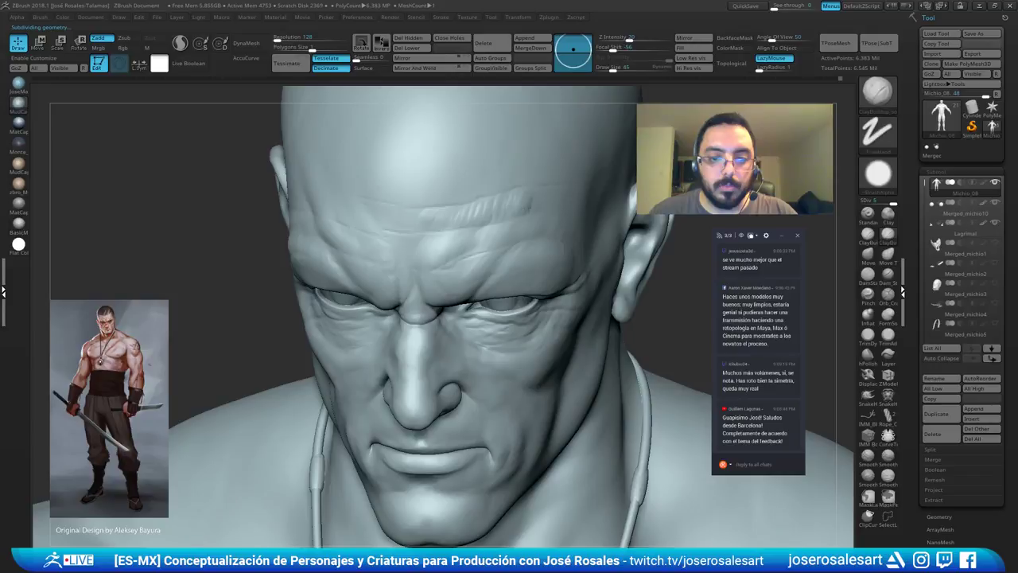
{"action": "mouse_move", "coordinate": [531, 200]}
{"action": "right_mouse_down"}
{"action": "mouse_move", "coordinate": [556, 203]}
{"action": "mouse_move", "coordinate": [547, 192]}
{"action": "mouse_move", "coordinate": [582, 203]}
{"action": "mouse_move", "coordinate": [572, 207]}
{"action": "mouse_move", "coordinate": [547, 196]}
{"action": "mouse_move", "coordinate": [600, 191]}
{"action": "right_mouse_up"}
{"action": "right_click_drag", "start_coordinate": [341, 177], "coordinate": [388, 167], "text": "alt"}
{"action": "right_click_drag", "start_coordinate": [363, 212], "coordinate": [447, 170], "text": "alt"}
Extend the raised wrinkle ridges across the opposite side of the forehead with ClayBuildup at draw size 45.
{"action": "right_click_drag", "start_coordinate": [370, 237], "coordinate": [420, 227]}
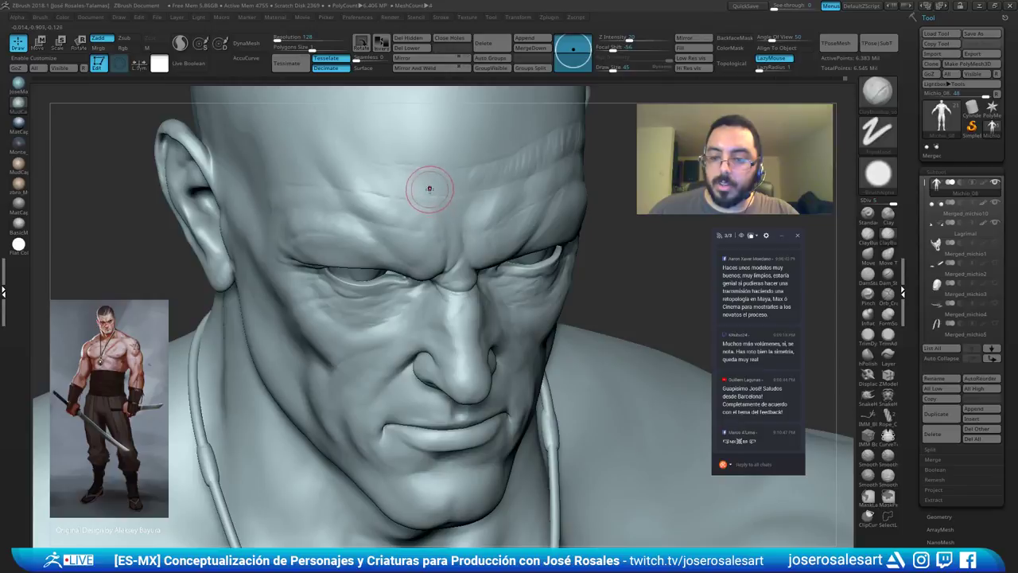
{"action": "right_click_drag", "start_coordinate": [419, 191], "coordinate": [485, 193]}
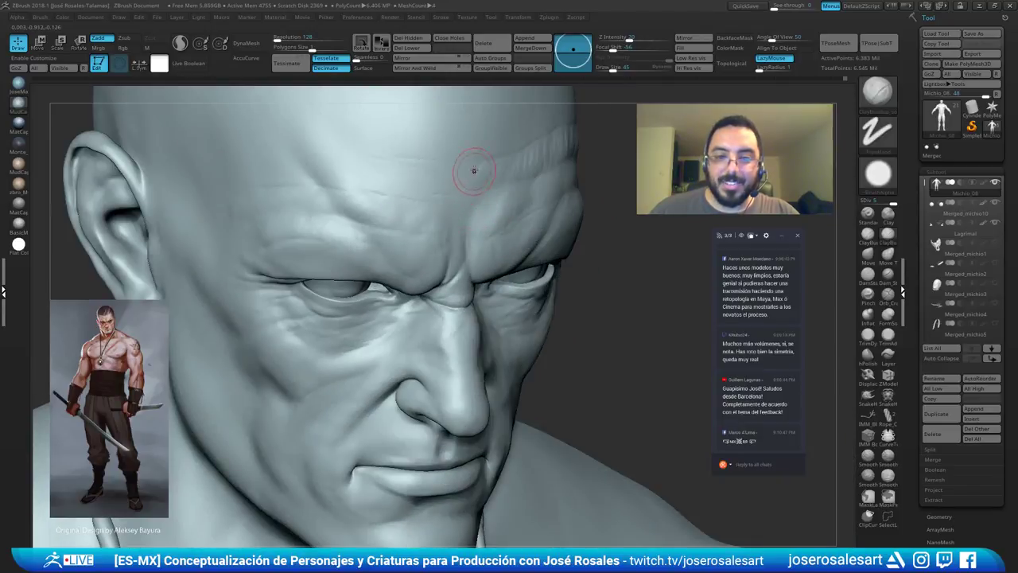
{"action": "right_click_drag", "start_coordinate": [437, 170], "coordinate": [424, 187], "text": "ctrl"}
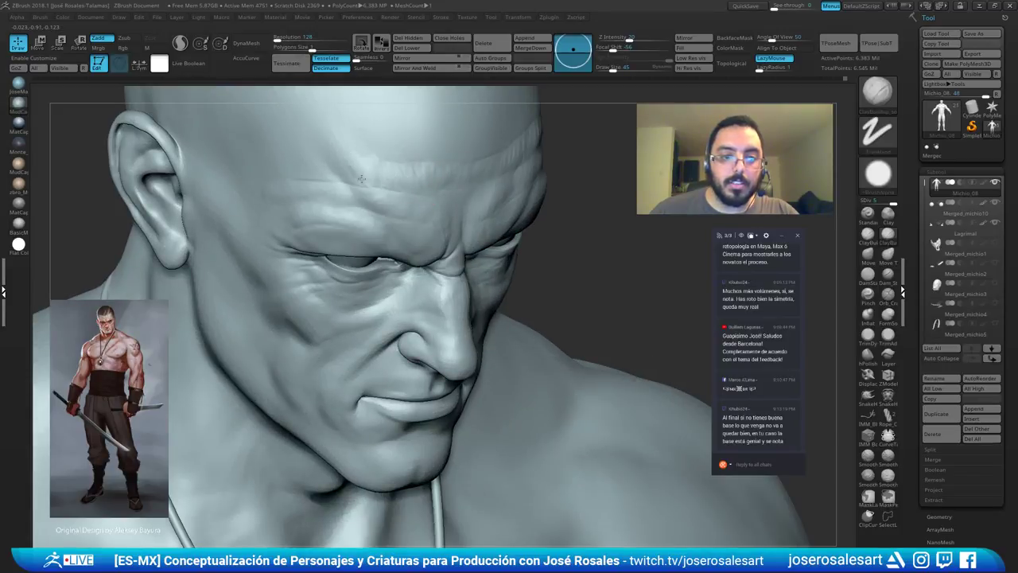
{"action": "mouse_move", "coordinate": [300, 164]}
{"action": "left_mouse_down"}
{"action": "mouse_move", "coordinate": [283, 166]}
{"action": "mouse_move", "coordinate": [325, 163]}
{"action": "mouse_move", "coordinate": [280, 165]}
{"action": "mouse_move", "coordinate": [455, 174]}
{"action": "left_mouse_up"}
{"action": "mouse_move", "coordinate": [455, 175]}
{"action": "right_mouse_down"}
{"action": "mouse_move", "coordinate": [431, 187]}
{"action": "mouse_move", "coordinate": [446, 159]}
{"action": "right_mouse_up"}
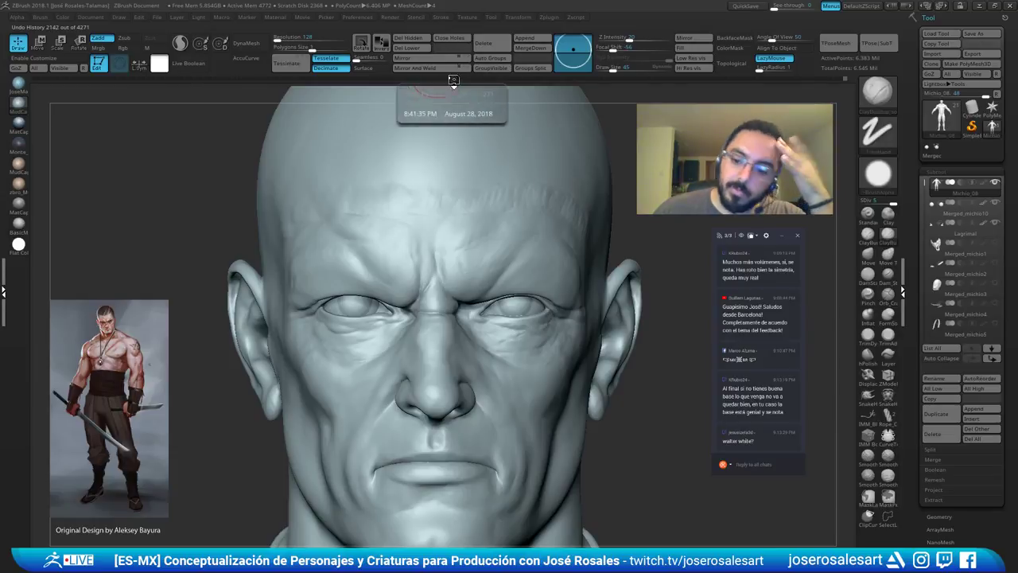
Smooth the forehead ridges and carve the wrinkle lines between them with DamStandard at draw size 45.
{"action": "right_click_drag", "start_coordinate": [486, 229], "coordinate": [430, 218], "text": "alt"}
{"action": "mouse_move", "coordinate": [430, 218]}
{"action": "right_mouse_down"}
{"action": "mouse_move", "coordinate": [358, 216]}
{"action": "mouse_move", "coordinate": [358, 254]}
{"action": "right_mouse_up"}
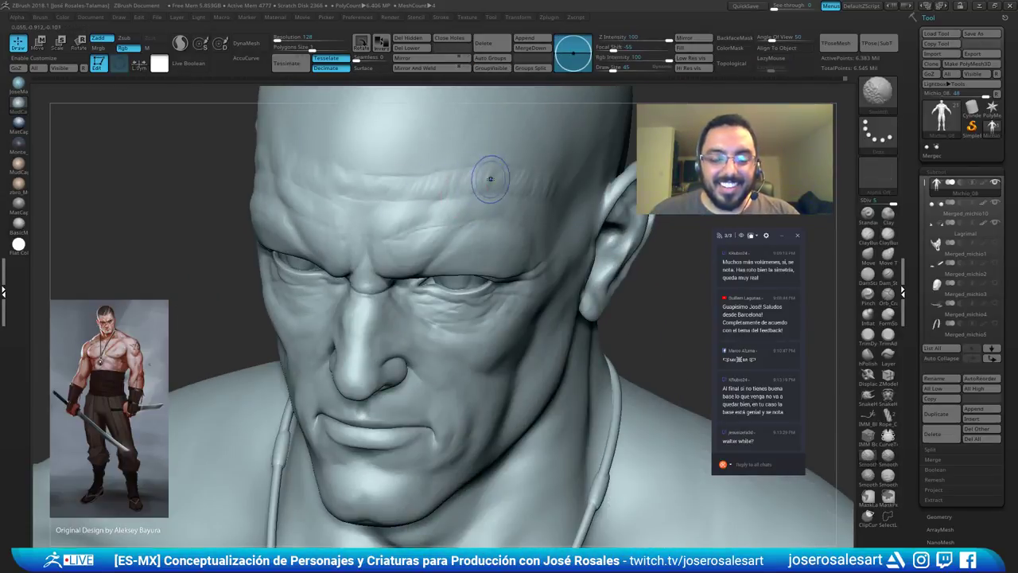
{"action": "left_click_drag", "start_coordinate": [546, 180], "coordinate": [509, 174], "text": "shift"}
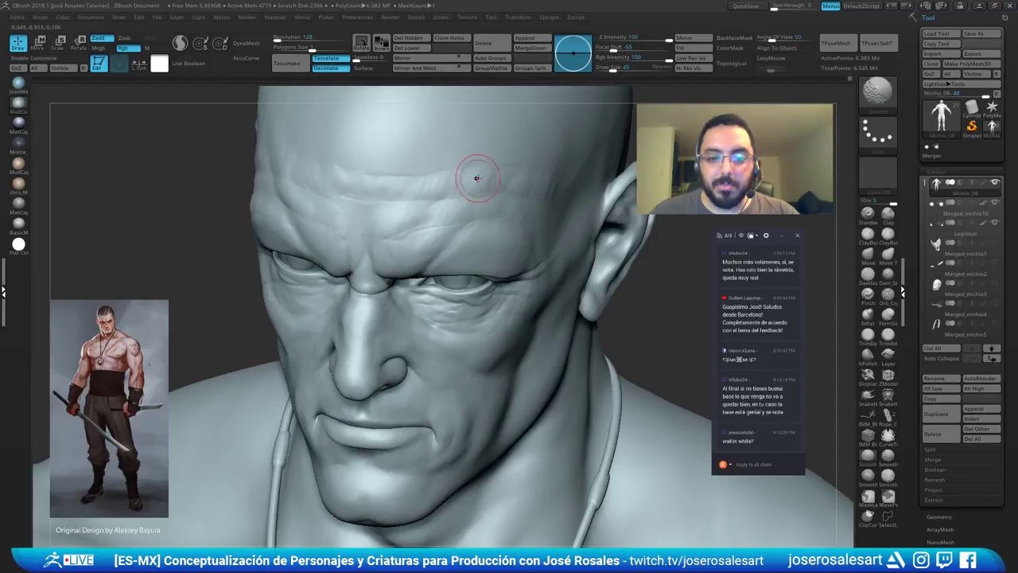
{"action": "key", "text": "b"}
{"action": "key", "text": "d"}
{"action": "key", "text": "s"}
{"action": "right_click_drag", "start_coordinate": [459, 148], "coordinate": [454, 182]}
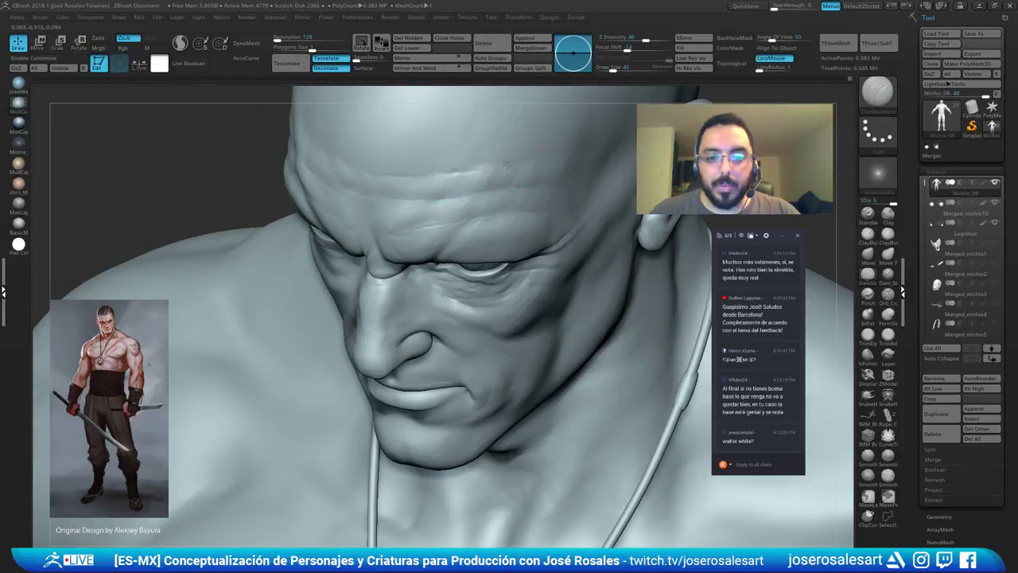
{"action": "key", "text": "["}
{"action": "mouse_move", "coordinate": [522, 177]}
{"action": "right_mouse_down"}
{"action": "mouse_move", "coordinate": [483, 189]}
{"action": "mouse_move", "coordinate": [509, 208]}
{"action": "right_mouse_up"}
{"action": "right_click_drag", "start_coordinate": [334, 222], "coordinate": [350, 181]}
Build up the forehead folds toward the temple with ClayBuildup at draw size 51 and smooth them.
{"action": "right_click_drag", "start_coordinate": [270, 182], "coordinate": [368, 171]}
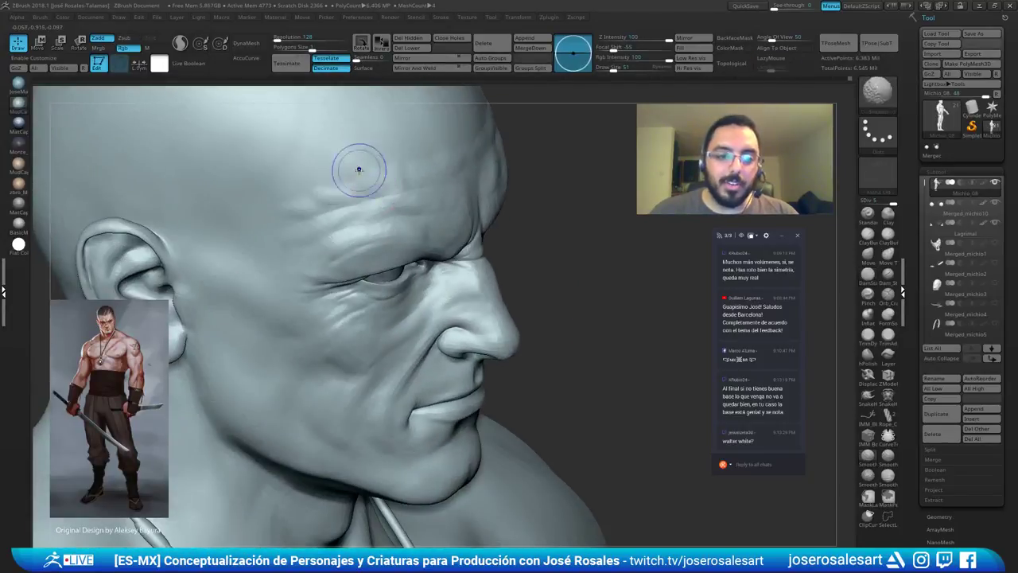
{"action": "key", "text": "b"}
{"action": "key", "text": "c"}
{"action": "key", "text": "b"}
{"action": "right_click_drag", "start_coordinate": [315, 203], "coordinate": [337, 205]}
{"action": "left_click_drag", "start_coordinate": [340, 190], "coordinate": [264, 220]}
{"action": "mouse_move", "coordinate": [323, 184]}
{"action": "right_mouse_down"}
{"action": "mouse_move", "coordinate": [308, 202]}
{"action": "mouse_move", "coordinate": [341, 207]}
{"action": "right_mouse_up"}
{"action": "left_click_drag", "start_coordinate": [447, 178], "coordinate": [377, 196], "text": "shift"}
{"action": "right_click_drag", "start_coordinate": [388, 196], "coordinate": [338, 219]}
{"action": "left_click_drag", "start_coordinate": [514, 162], "coordinate": [487, 183], "text": "shift"}
{"action": "right_click_drag", "start_coordinate": [471, 197], "coordinate": [447, 210]}
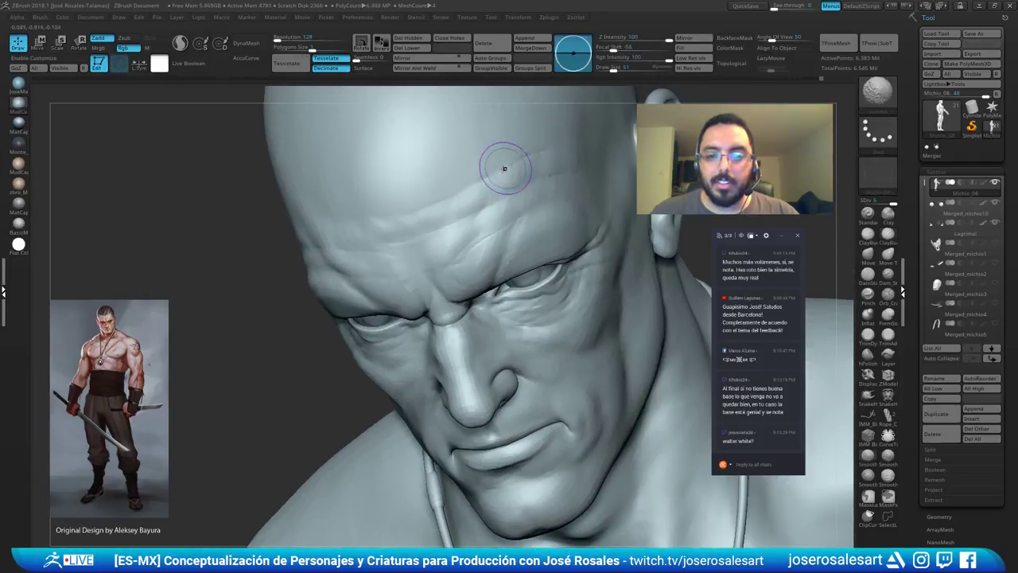
Soften the wrinkles above the opposite brow and add ClayBuildup ridges along them at draw size 51.
{"action": "left_click_drag", "start_coordinate": [542, 170], "coordinate": [531, 162], "text": "shift"}
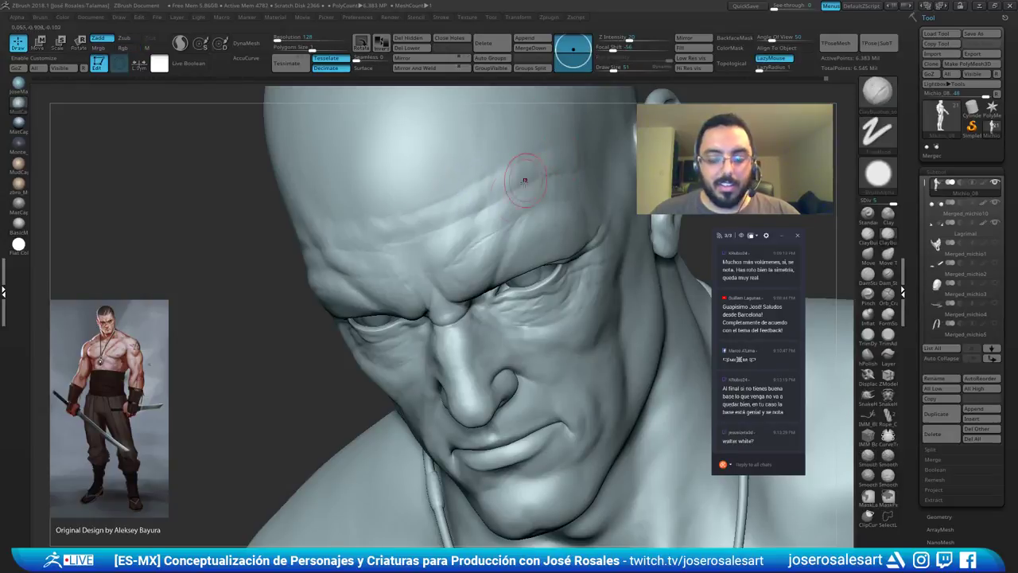
{"action": "left_click_drag", "start_coordinate": [515, 198], "coordinate": [560, 188], "text": "shift"}
{"action": "left_click_drag", "start_coordinate": [433, 202], "coordinate": [464, 186]}
{"action": "left_click_drag", "start_coordinate": [514, 164], "coordinate": [543, 154]}
Carve fine forehead wrinkle lines with DamStandard at draw size 28 and smooth their ends near the temple.
{"action": "mouse_move", "coordinate": [543, 154]}
{"action": "right_mouse_down"}
{"action": "mouse_move", "coordinate": [494, 162]}
{"action": "mouse_move", "coordinate": [548, 168]}
{"action": "right_mouse_up"}
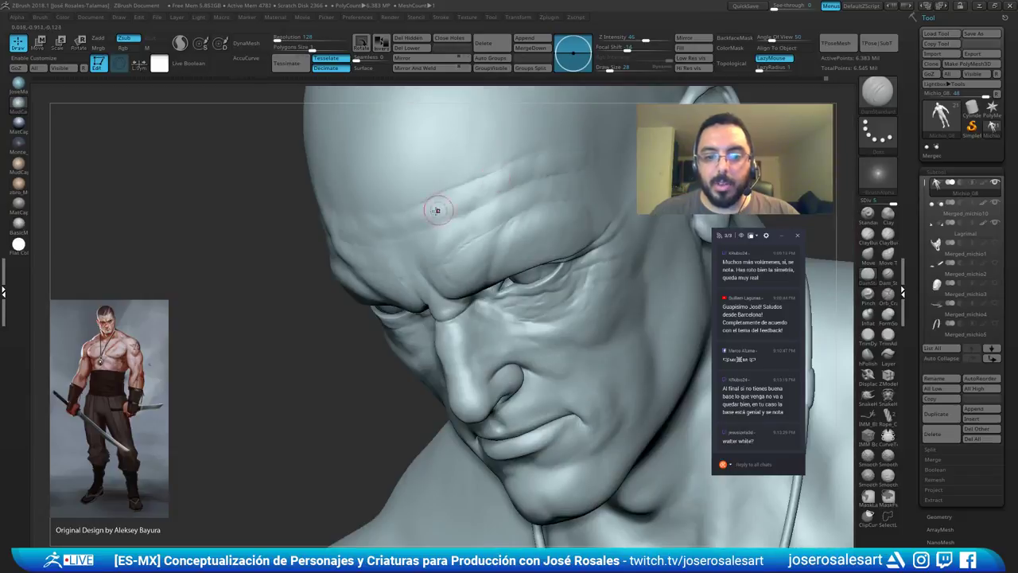
{"action": "right_click_drag", "start_coordinate": [391, 216], "coordinate": [415, 216]}
{"action": "right_click_drag", "start_coordinate": [346, 224], "coordinate": [375, 224]}
{"action": "left_click_drag", "start_coordinate": [176, 281], "coordinate": [215, 256], "text": "shift"}
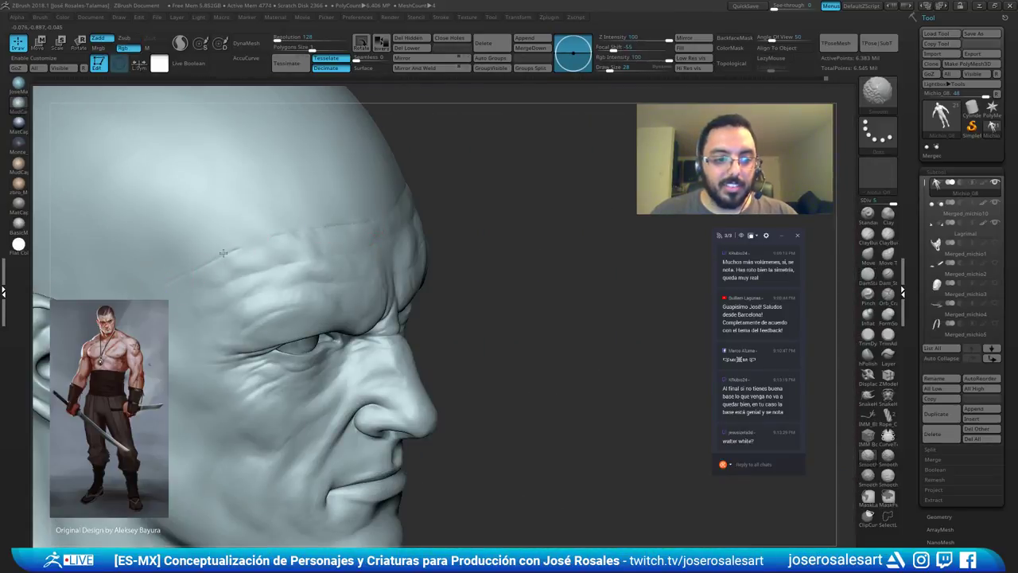
{"action": "mouse_move", "coordinate": [321, 229]}
{"action": "right_mouse_down", "text": "ctrl"}
{"action": "mouse_move", "coordinate": [387, 204]}
{"action": "mouse_move", "coordinate": [348, 208]}
{"action": "right_mouse_up", "text": "ctrl"}
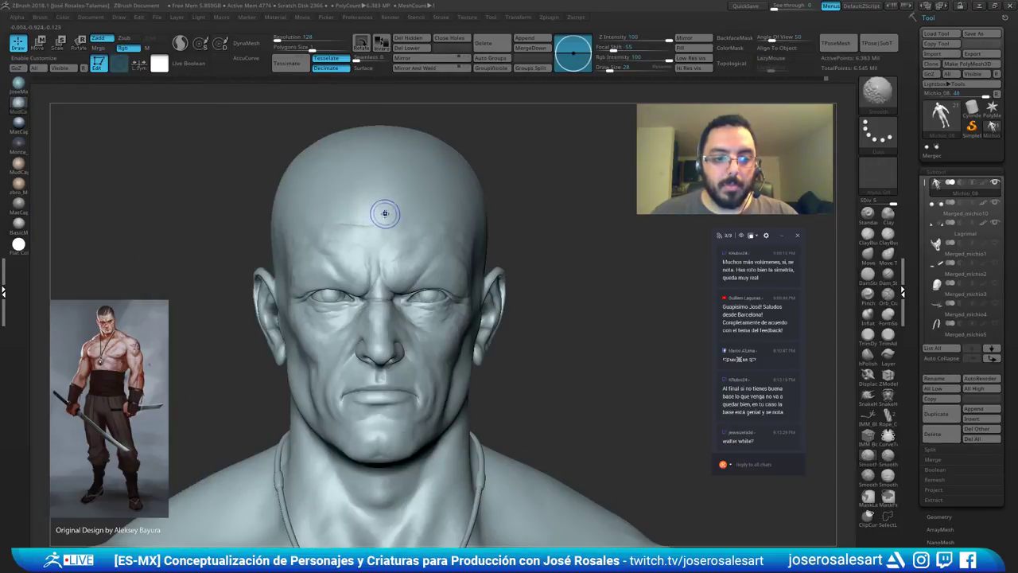
Examine the head's forehead wrinkles and facial folds from the front, three-quarter and profile views.
{"action": "mouse_move", "coordinate": [466, 199]}
{"action": "right_mouse_down", "text": "ctrl"}
{"action": "mouse_move", "coordinate": [444, 186]}
{"action": "mouse_move", "coordinate": [461, 156]}
{"action": "mouse_move", "coordinate": [454, 120]}
{"action": "right_mouse_up", "text": "ctrl"}
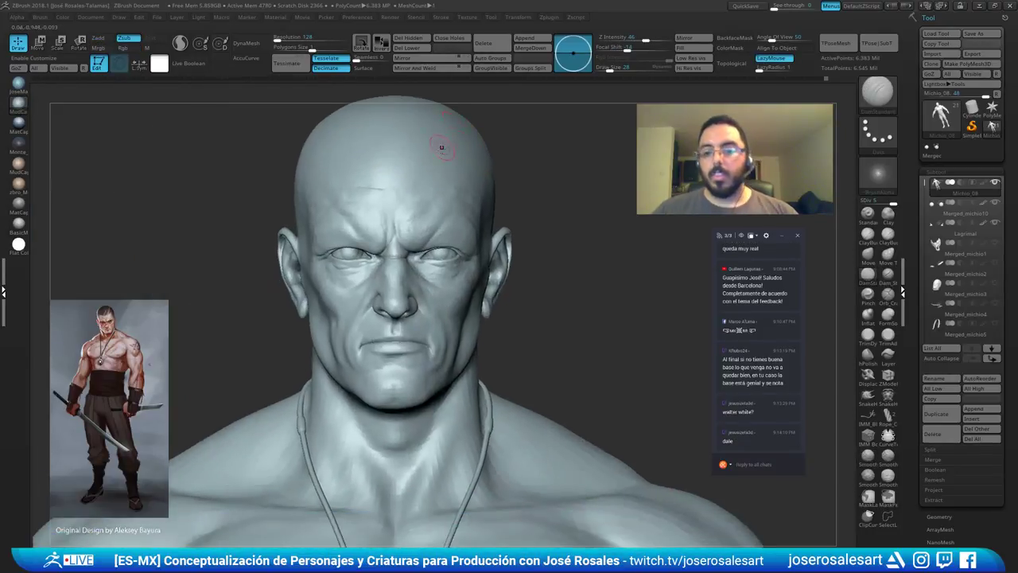
{"action": "right_click_drag", "start_coordinate": [506, 218], "coordinate": [459, 205]}
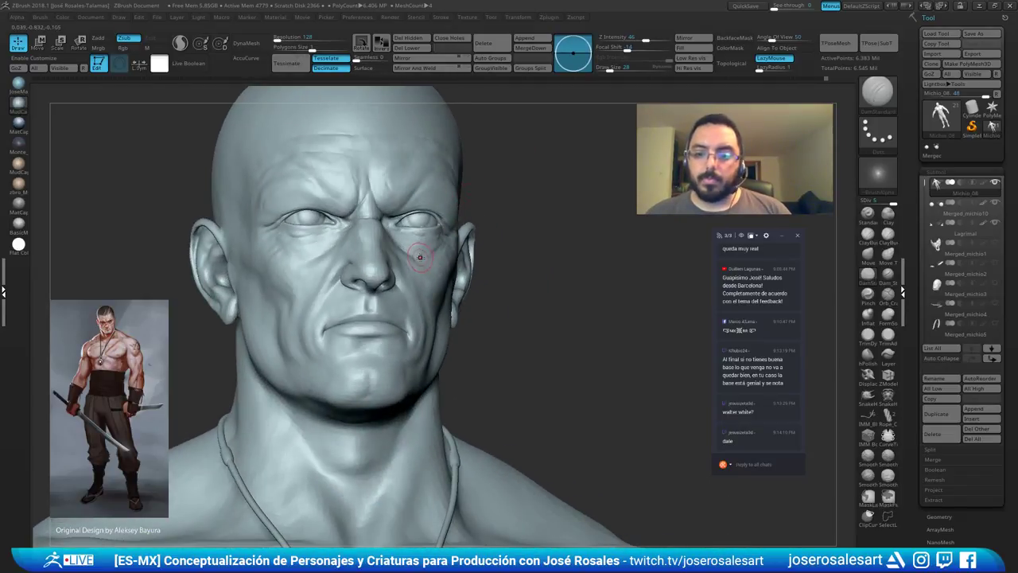
{"action": "mouse_move", "coordinate": [428, 262]}
{"action": "right_mouse_down"}
{"action": "mouse_move", "coordinate": [422, 295]}
{"action": "mouse_move", "coordinate": [452, 268]}
{"action": "mouse_move", "coordinate": [387, 263]}
{"action": "mouse_move", "coordinate": [413, 241]}
{"action": "mouse_move", "coordinate": [424, 249]}
{"action": "right_mouse_up"}
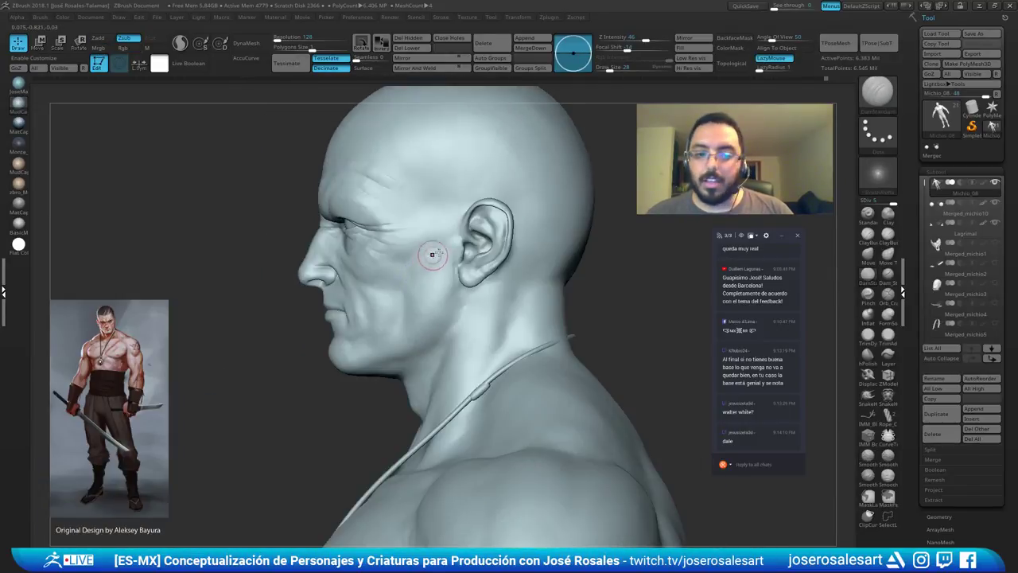
{"action": "mouse_move", "coordinate": [377, 278]}
{"action": "right_mouse_down"}
{"action": "mouse_move", "coordinate": [466, 284]}
{"action": "mouse_move", "coordinate": [492, 233]}
{"action": "right_mouse_up"}
{"action": "right_click_drag", "start_coordinate": [458, 276], "coordinate": [432, 227]}
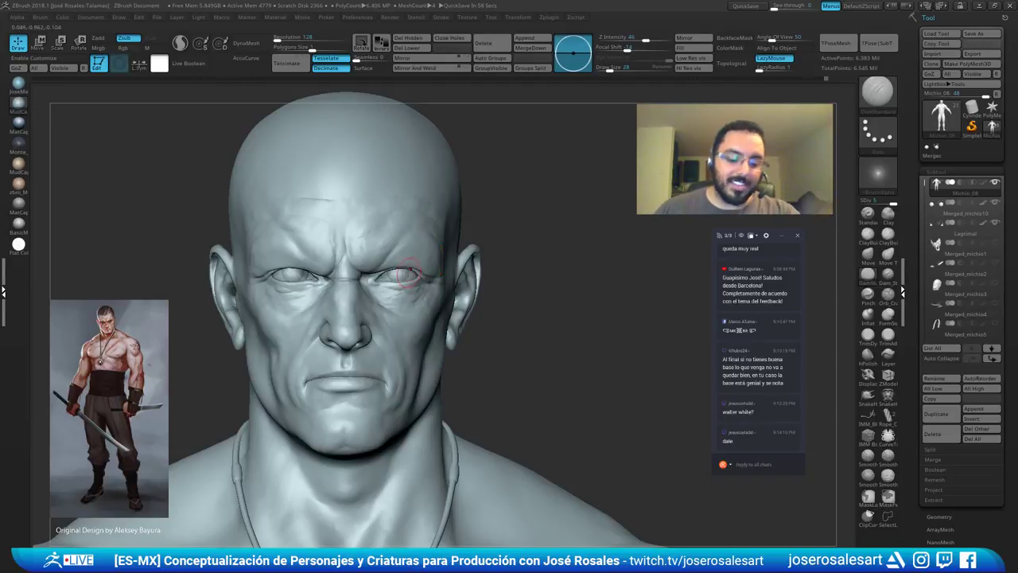
{"action": "mouse_move", "coordinate": [405, 261]}
{"action": "right_mouse_down"}
{"action": "mouse_move", "coordinate": [401, 232]}
{"action": "mouse_move", "coordinate": [343, 267]}
{"action": "mouse_move", "coordinate": [382, 253]}
{"action": "mouse_move", "coordinate": [363, 260]}
{"action": "right_mouse_up"}
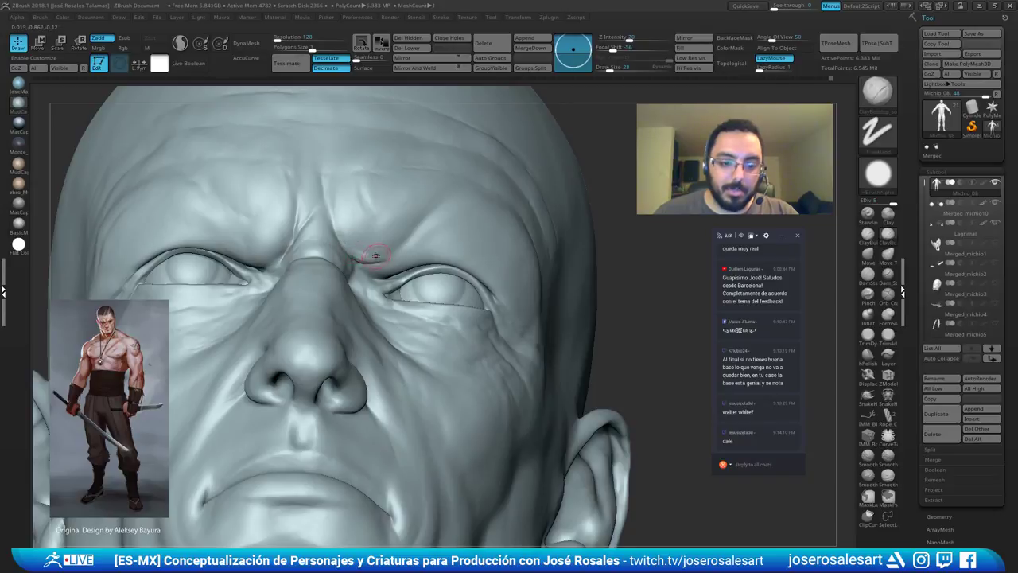
Carve the crease between the inner brow and upper eyelid with DamStandard at draw size 28.
{"action": "right_click_drag", "start_coordinate": [382, 255], "coordinate": [358, 249]}
{"action": "mouse_move", "coordinate": [434, 230]}
{"action": "right_mouse_down"}
{"action": "mouse_move", "coordinate": [474, 220]}
{"action": "mouse_move", "coordinate": [386, 253]}
{"action": "mouse_move", "coordinate": [437, 198]}
{"action": "mouse_move", "coordinate": [396, 297]}
{"action": "right_mouse_up"}
{"action": "key", "text": "b"}
{"action": "key", "text": "d"}
{"action": "key", "text": "s"}
{"action": "left_click_drag", "start_coordinate": [438, 272], "coordinate": [425, 283]}
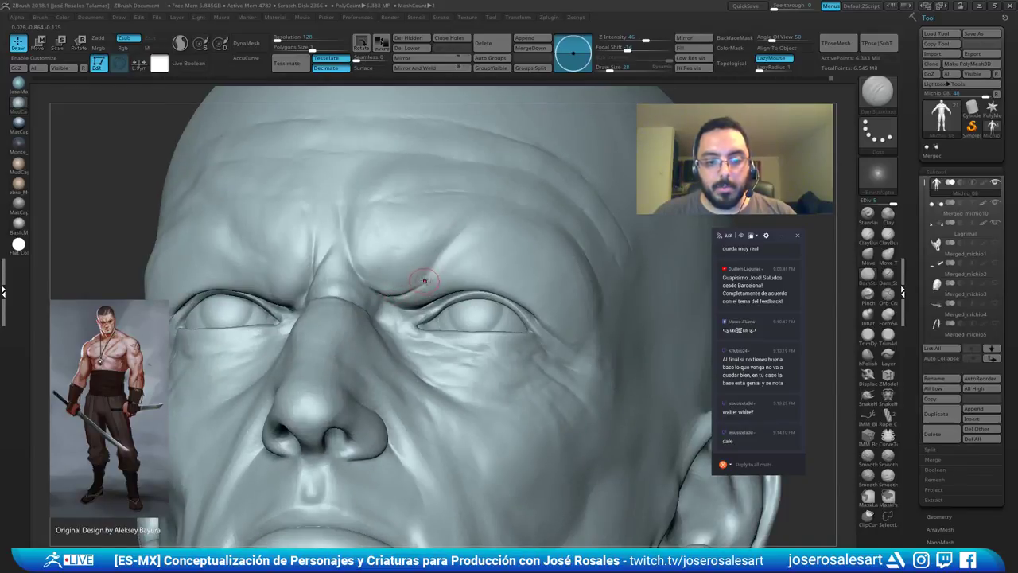
Compare the sculpted head with two reference renders of a bald, bearded man's head wearing glasses.
{"action": "mouse_move", "coordinate": [425, 283]}
{"action": "right_mouse_down"}
{"action": "mouse_move", "coordinate": [452, 296]}
{"action": "mouse_move", "coordinate": [457, 265]}
{"action": "right_mouse_up"}
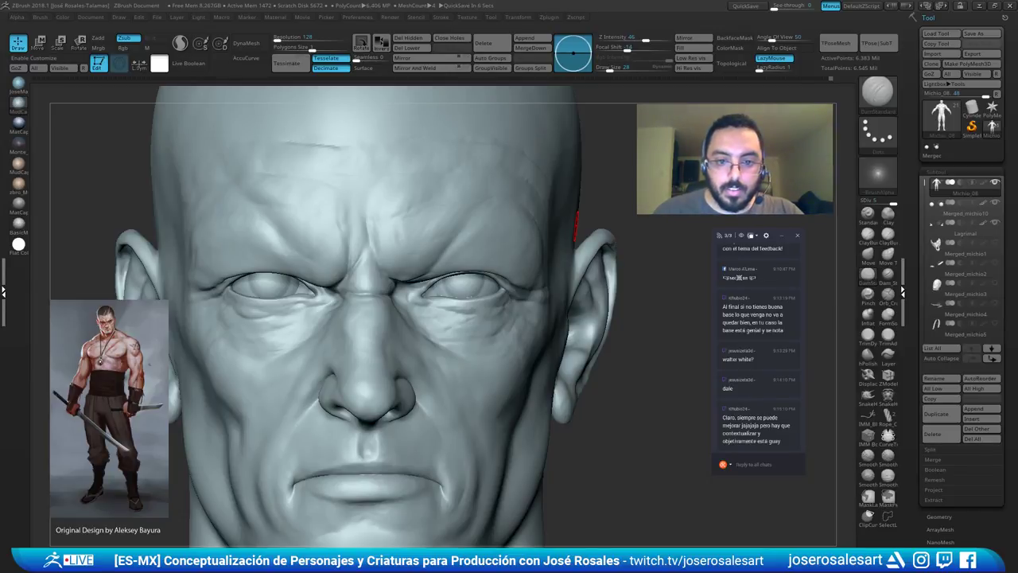
{"action": "key", "text": "alt+Tab"}
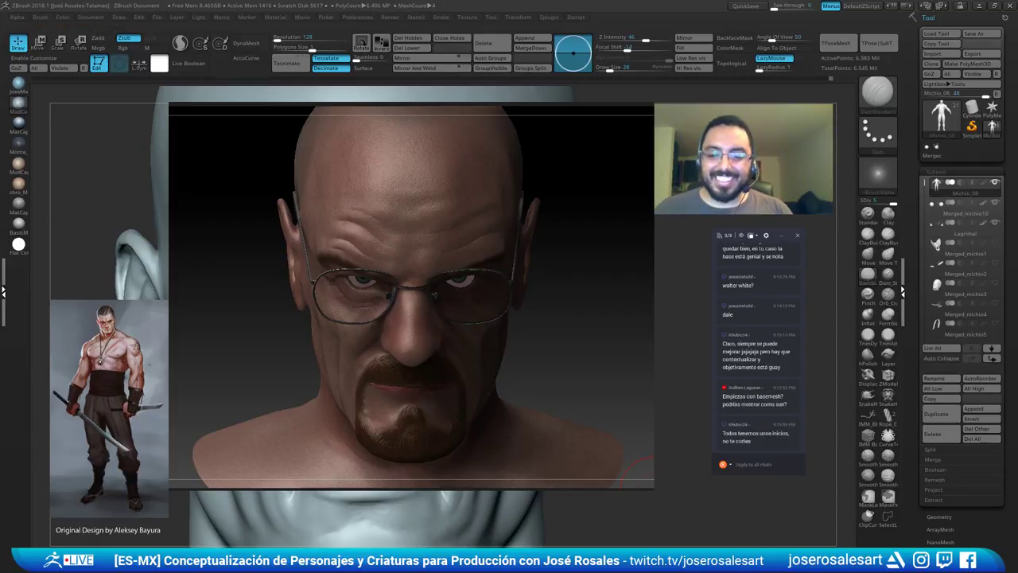
{"action": "right_click_drag", "start_coordinate": [435, 362], "coordinate": [477, 382], "text": "alt"}
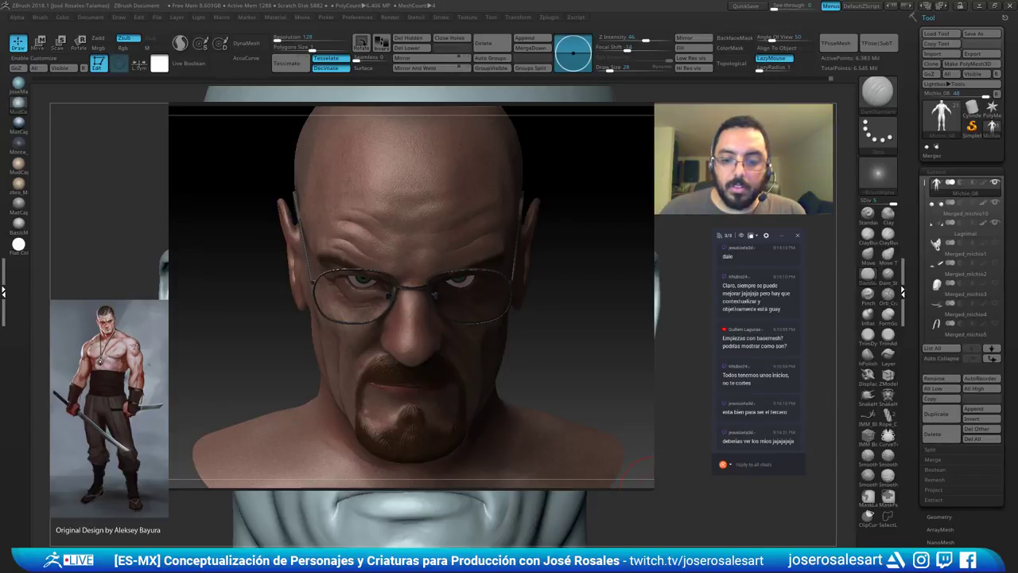
{"action": "key", "text": "Right"}
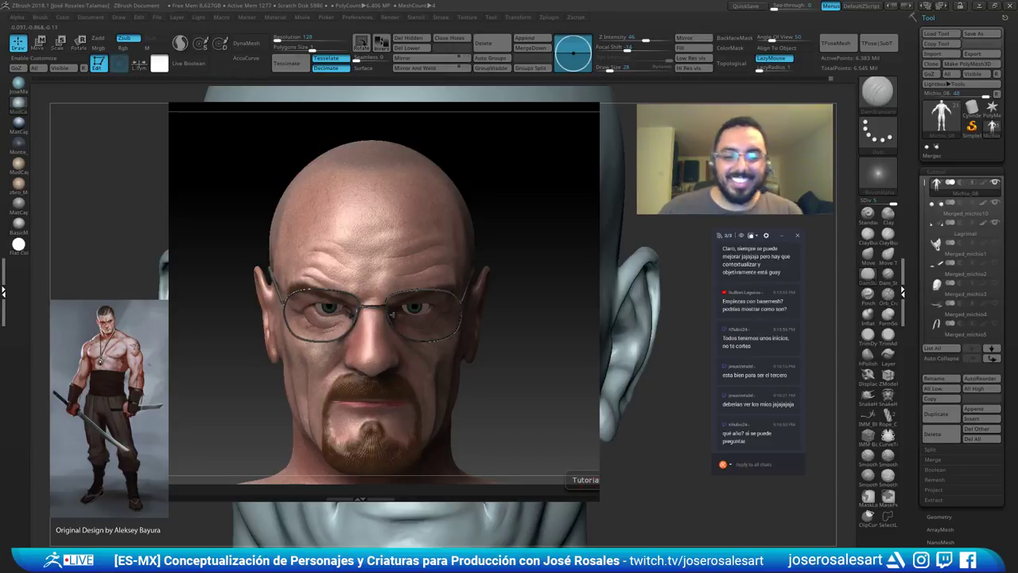
{"action": "left_click_drag", "start_coordinate": [684, 374], "coordinate": [664, 296], "text": "alt"}
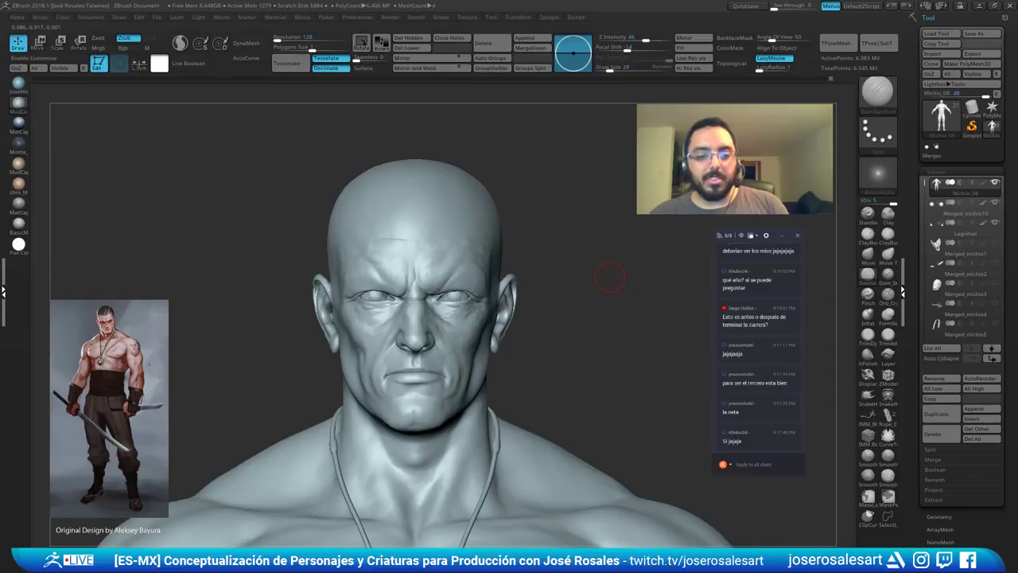
Carve a long upper forehead wrinkle from the temple across the centre with DamStandard at draw size 28 and smooth it.
{"action": "mouse_move", "coordinate": [452, 319]}
{"action": "right_mouse_down", "text": "alt"}
{"action": "mouse_move", "coordinate": [466, 241]}
{"action": "mouse_move", "coordinate": [407, 179]}
{"action": "mouse_move", "coordinate": [435, 220]}
{"action": "mouse_move", "coordinate": [457, 158]}
{"action": "mouse_move", "coordinate": [450, 176]}
{"action": "right_mouse_up", "text": "alt"}
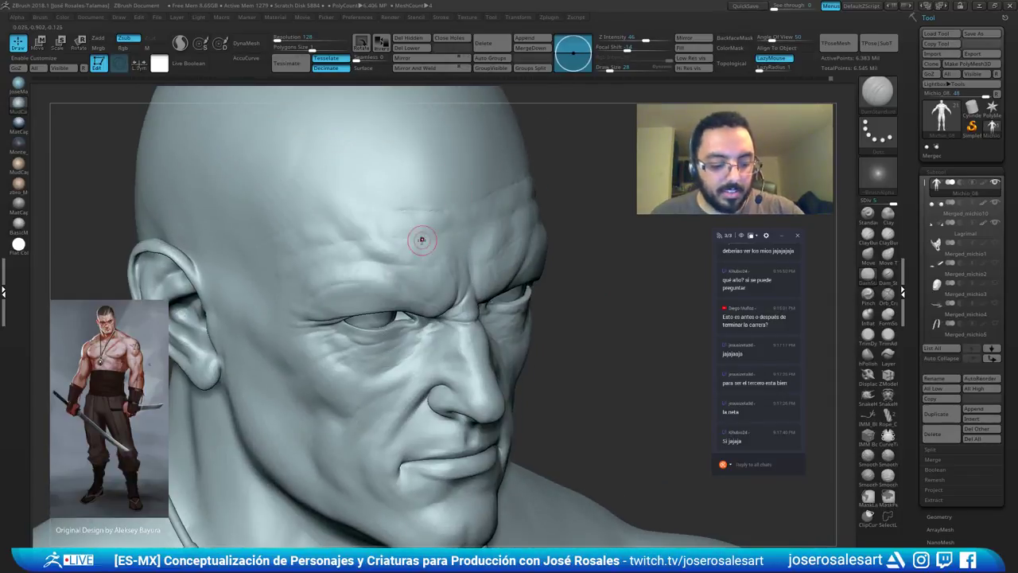
{"action": "mouse_move", "coordinate": [366, 238]}
{"action": "left_mouse_down"}
{"action": "mouse_move", "coordinate": [326, 214]}
{"action": "mouse_move", "coordinate": [390, 208]}
{"action": "left_mouse_up"}
{"action": "right_click_drag", "start_coordinate": [331, 221], "coordinate": [298, 222]}
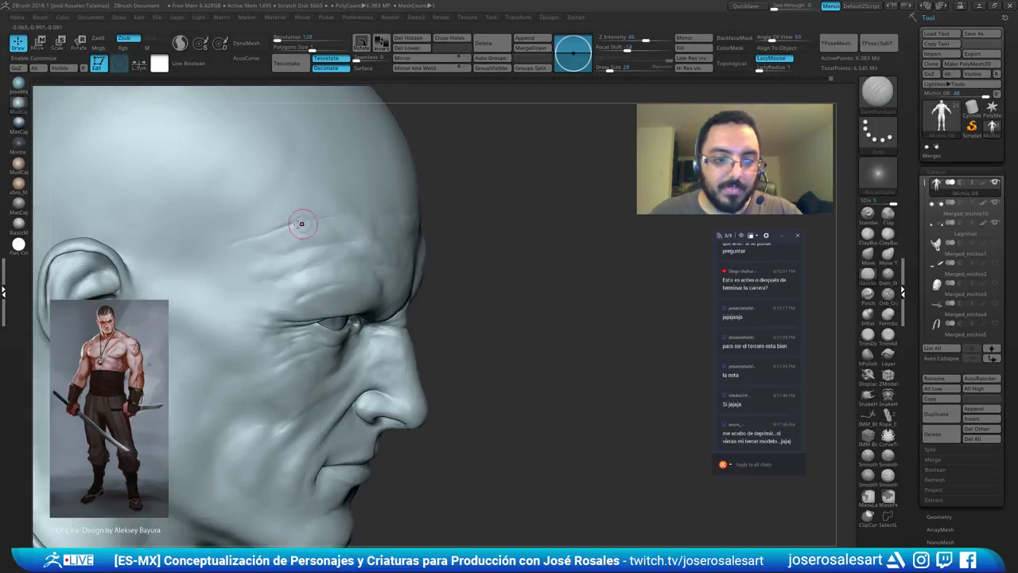
{"action": "mouse_move", "coordinate": [241, 238]}
{"action": "left_mouse_down", "text": "shift"}
{"action": "mouse_move", "coordinate": [298, 222]}
{"action": "mouse_move", "coordinate": [288, 222]}
{"action": "left_mouse_up", "text": "shift"}
{"action": "mouse_move", "coordinate": [288, 222]}
{"action": "right_mouse_down"}
{"action": "mouse_move", "coordinate": [373, 211]}
{"action": "mouse_move", "coordinate": [458, 272]}
{"action": "mouse_move", "coordinate": [391, 234]}
{"action": "right_mouse_up"}
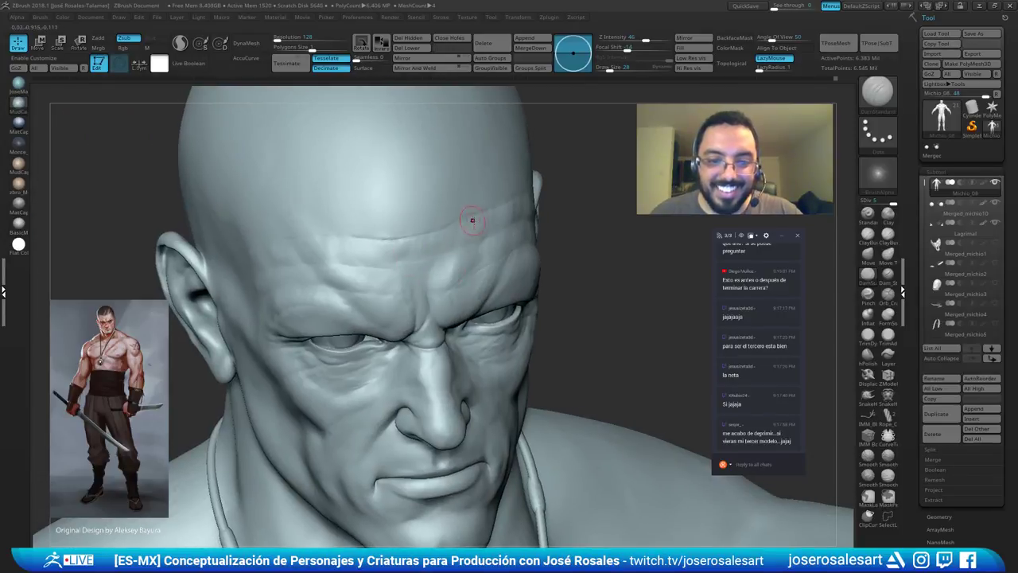
{"action": "right_click_drag", "start_coordinate": [461, 222], "coordinate": [432, 230]}
{"action": "left_click_drag", "start_coordinate": [436, 233], "coordinate": [388, 236], "text": "shift"}
{"action": "mouse_move", "coordinate": [350, 217]}
{"action": "right_mouse_down"}
{"action": "mouse_move", "coordinate": [375, 230]}
{"action": "mouse_move", "coordinate": [382, 264]}
{"action": "mouse_move", "coordinate": [420, 291]}
{"action": "mouse_move", "coordinate": [410, 303]}
{"action": "right_mouse_up"}
Add ClayBuildup volume along the upper forehead wrinkle at draw size 28.
{"action": "key", "text": "b"}
{"action": "key", "text": "c"}
{"action": "key", "text": "b"}
{"action": "key", "text": "d"}
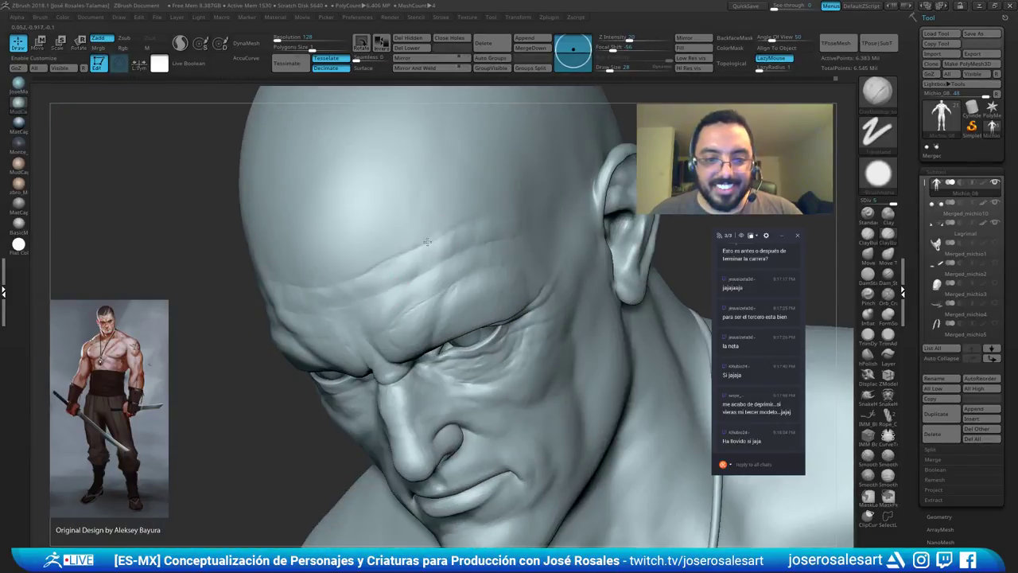
{"action": "mouse_move", "coordinate": [412, 260]}
{"action": "right_mouse_down"}
{"action": "mouse_move", "coordinate": [431, 239]}
{"action": "mouse_move", "coordinate": [449, 240]}
{"action": "mouse_move", "coordinate": [438, 241]}
{"action": "mouse_move", "coordinate": [446, 205]}
{"action": "right_mouse_up"}
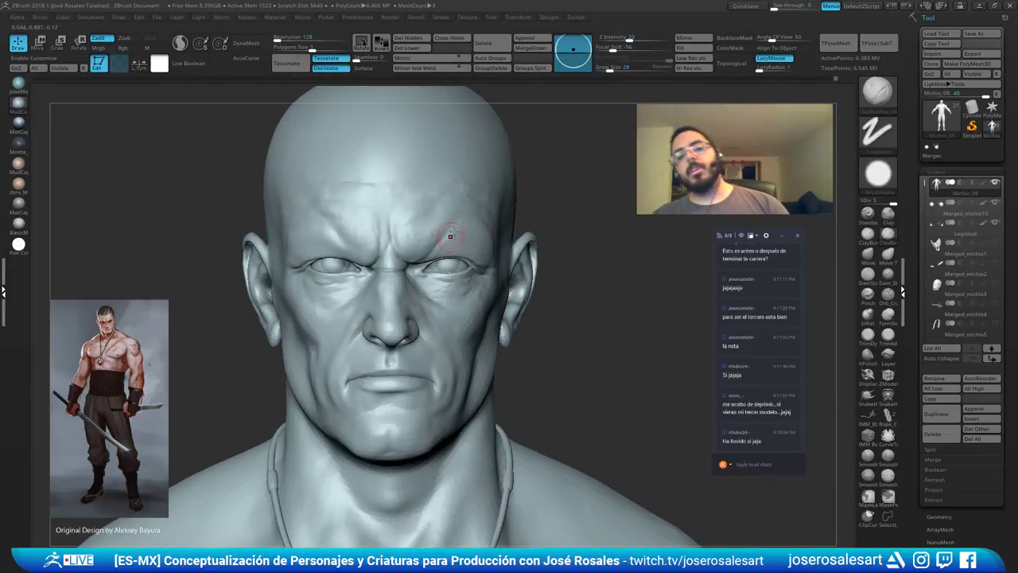
{"action": "mouse_move", "coordinate": [391, 278]}
{"action": "right_mouse_down"}
{"action": "mouse_move", "coordinate": [338, 276]}
{"action": "mouse_move", "coordinate": [440, 274]}
{"action": "mouse_move", "coordinate": [461, 317]}
{"action": "right_mouse_up"}
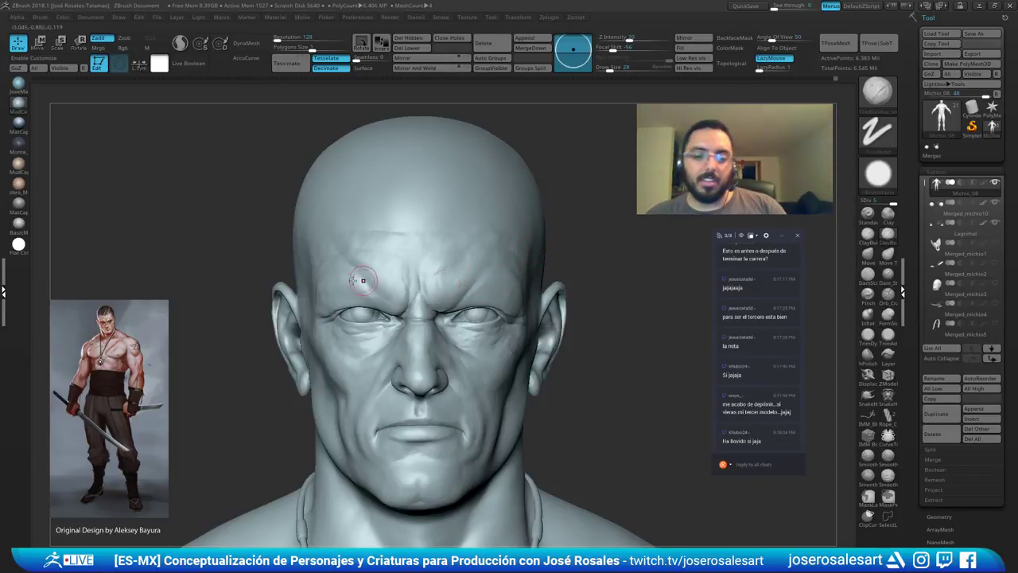
{"action": "right_click_drag", "start_coordinate": [549, 181], "coordinate": [488, 217]}
Build up the skin folds around the forehead wrinkles with ClayBuildup at draw size 45 and soften them.
{"action": "key", "text": "b"}
{"action": "key", "text": "d"}
{"action": "key", "text": "s"}
{"action": "mouse_move", "coordinate": [442, 244]}
{"action": "right_mouse_down"}
{"action": "mouse_move", "coordinate": [453, 242]}
{"action": "mouse_move", "coordinate": [446, 271]}
{"action": "right_mouse_up"}
{"action": "right_click_drag", "start_coordinate": [514, 266], "coordinate": [454, 268], "text": "alt"}
{"action": "key", "text": "b"}
{"action": "key", "text": "c"}
{"action": "key", "text": "b"}
{"action": "right_click_drag", "start_coordinate": [392, 246], "coordinate": [346, 268]}
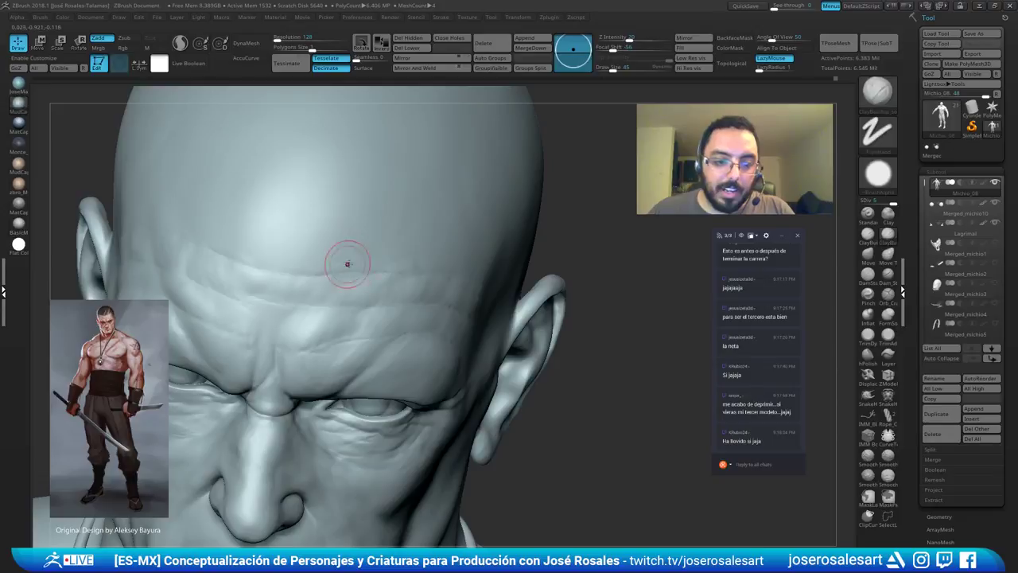
{"action": "left_click_drag", "start_coordinate": [358, 258], "coordinate": [359, 261], "text": "shift"}
{"action": "mouse_move", "coordinate": [352, 264]}
{"action": "right_mouse_down"}
{"action": "mouse_move", "coordinate": [369, 249]}
{"action": "mouse_move", "coordinate": [431, 255]}
{"action": "mouse_move", "coordinate": [423, 298]}
{"action": "right_mouse_up"}
{"action": "right_click_drag", "start_coordinate": [423, 298], "coordinate": [450, 263], "text": "ctrl"}
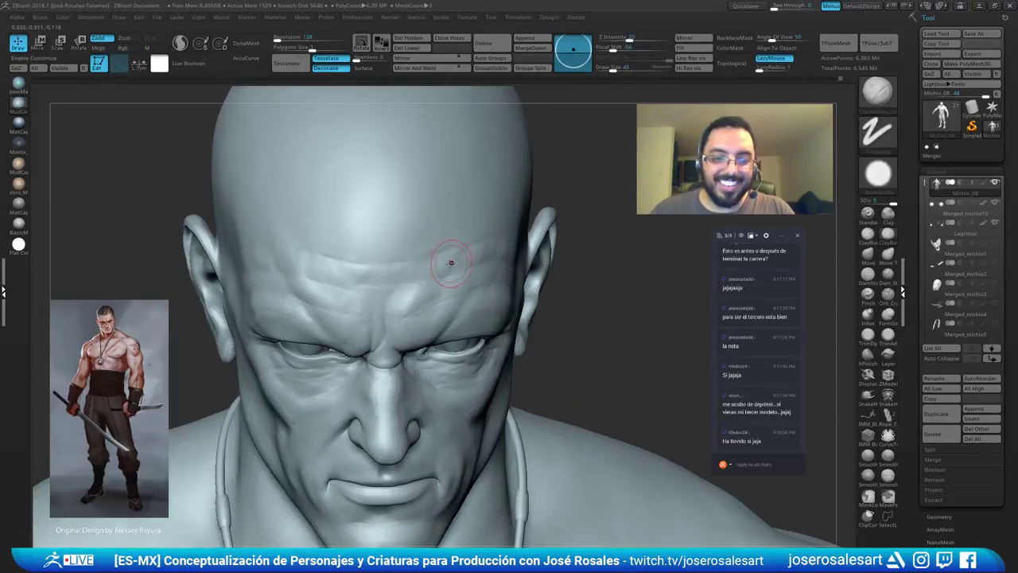
Sharpen the central forehead wrinkle with DamStandard at draw size 28 and smooth its transition.
{"action": "key", "text": "b"}
{"action": "key", "text": "d"}
{"action": "key", "text": "s"}
{"action": "key", "text": "s"}
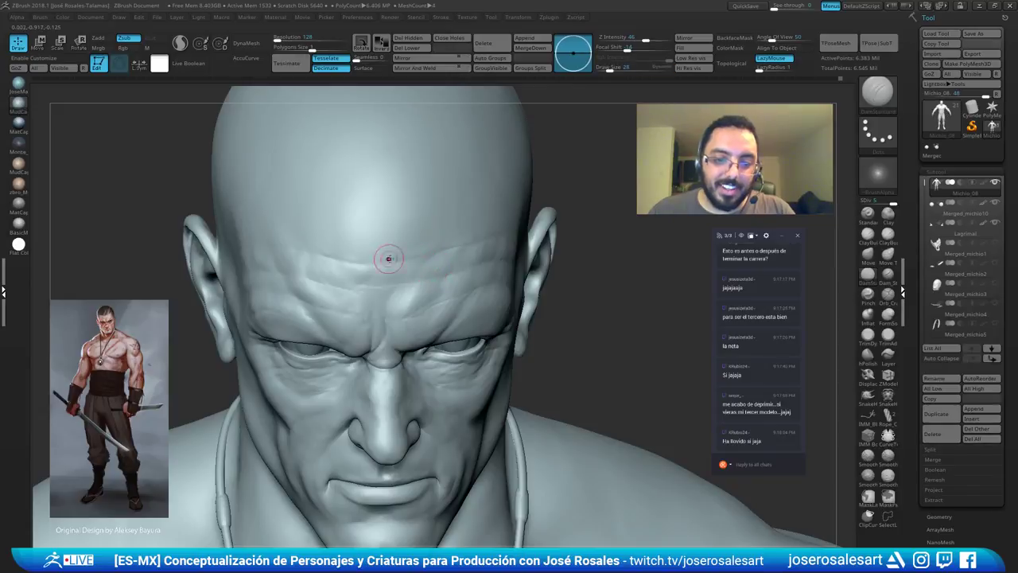
{"action": "right_click_drag", "start_coordinate": [406, 256], "coordinate": [409, 254]}
{"action": "left_click_drag", "start_coordinate": [381, 260], "coordinate": [329, 261], "text": "shift"}
{"action": "mouse_move", "coordinate": [363, 268]}
{"action": "right_mouse_down"}
{"action": "mouse_move", "coordinate": [408, 187]}
{"action": "mouse_move", "coordinate": [323, 343]}
{"action": "mouse_move", "coordinate": [330, 313]}
{"action": "right_mouse_up"}
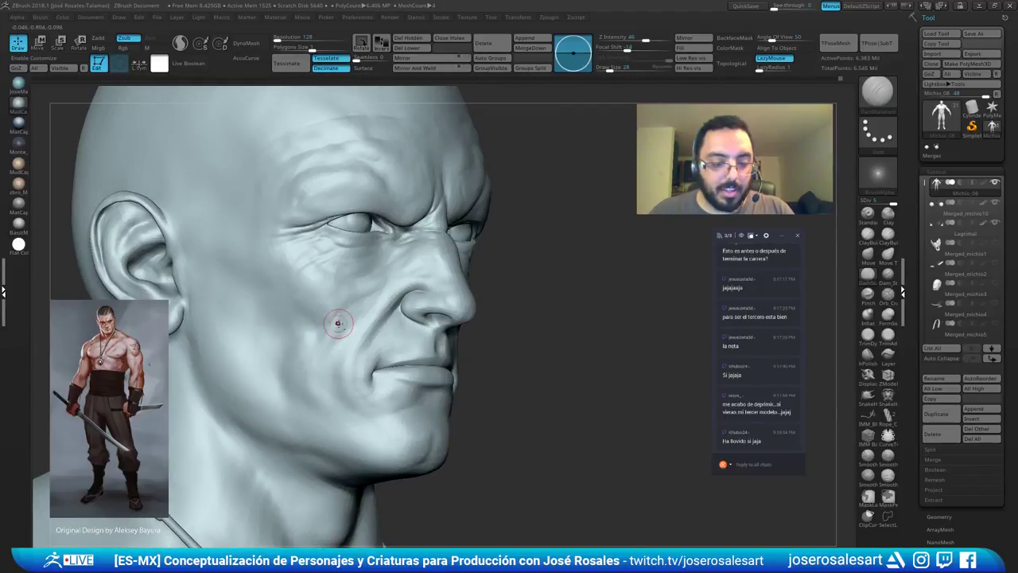
Refine the cheek folds beside the mouth with ClayBuildup at draw size 51.
{"action": "mouse_move", "coordinate": [321, 361]}
{"action": "right_mouse_down"}
{"action": "mouse_move", "coordinate": [363, 332]}
{"action": "mouse_move", "coordinate": [357, 357]}
{"action": "mouse_move", "coordinate": [375, 375]}
{"action": "right_mouse_up"}
{"action": "key", "text": "s"}
{"action": "left_click", "coordinate": [491, 340]}
{"action": "mouse_move", "coordinate": [483, 326]}
{"action": "right_mouse_down"}
{"action": "mouse_move", "coordinate": [436, 290]}
{"action": "mouse_move", "coordinate": [469, 271]}
{"action": "mouse_move", "coordinate": [462, 299]}
{"action": "mouse_move", "coordinate": [463, 274]}
{"action": "right_mouse_up"}
{"action": "mouse_move", "coordinate": [329, 261]}
{"action": "right_mouse_down"}
{"action": "mouse_move", "coordinate": [295, 291]}
{"action": "mouse_move", "coordinate": [286, 277]}
{"action": "right_mouse_up"}
{"action": "mouse_move", "coordinate": [301, 320]}
{"action": "right_mouse_down"}
{"action": "mouse_move", "coordinate": [302, 289]}
{"action": "mouse_move", "coordinate": [307, 318]}
{"action": "mouse_move", "coordinate": [292, 318]}
{"action": "mouse_move", "coordinate": [270, 342]}
{"action": "mouse_move", "coordinate": [284, 238]}
{"action": "mouse_move", "coordinate": [257, 198]}
{"action": "right_mouse_up"}
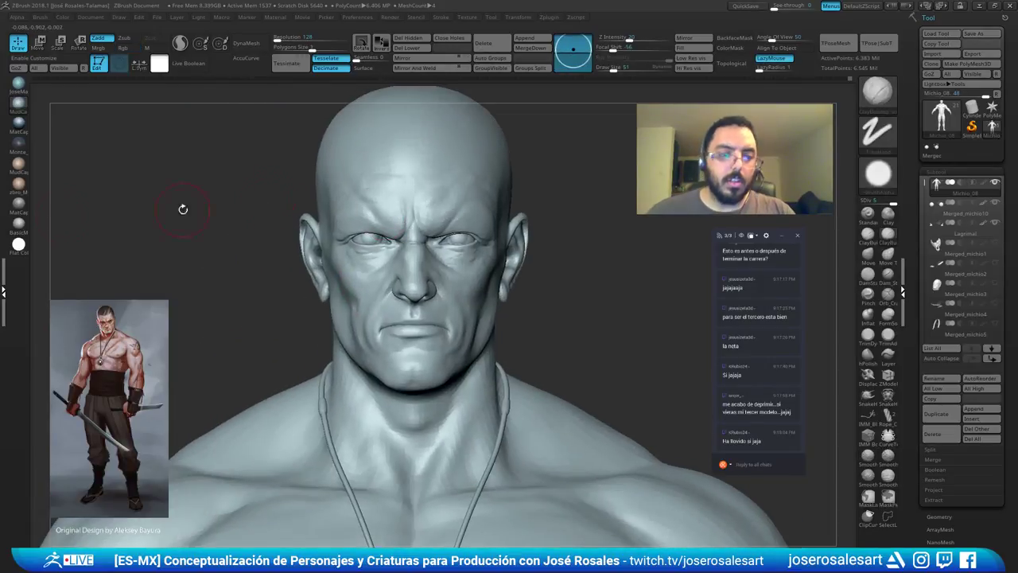
Switch the model to the BasicMaterial and examine the head and shoulders under its shading.
{"action": "left_click", "coordinate": [19, 223]}
{"action": "right_click_drag", "start_coordinate": [260, 248], "coordinate": [273, 220], "text": "ctrl"}
{"action": "mouse_move", "coordinate": [474, 291]}
{"action": "right_mouse_down"}
{"action": "mouse_move", "coordinate": [342, 280]}
{"action": "mouse_move", "coordinate": [406, 275]}
{"action": "right_mouse_up"}
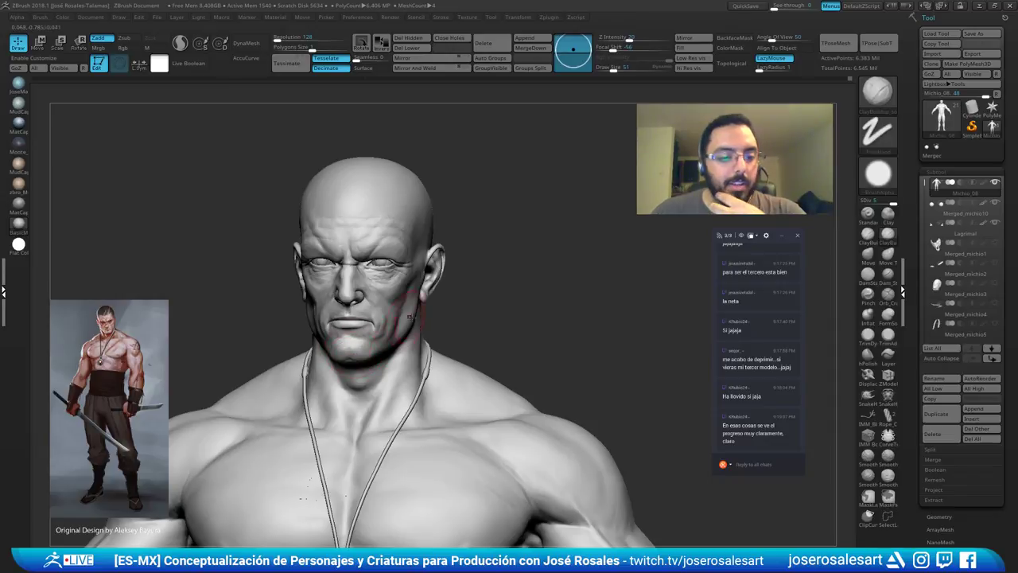
{"action": "mouse_move", "coordinate": [410, 316]}
{"action": "right_mouse_down"}
{"action": "mouse_move", "coordinate": [466, 313]}
{"action": "mouse_move", "coordinate": [389, 284]}
{"action": "mouse_move", "coordinate": [367, 307]}
{"action": "right_mouse_up"}
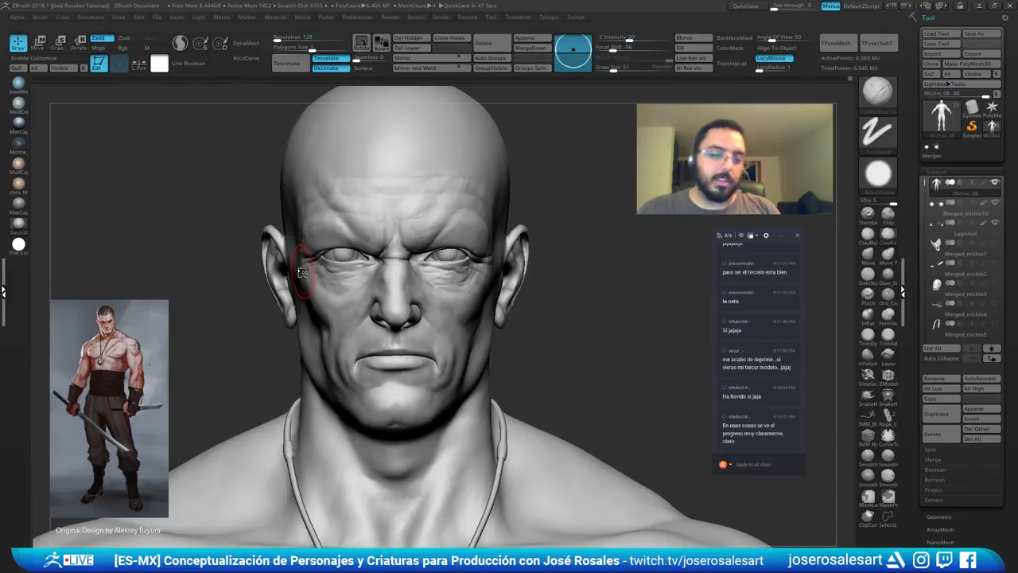
Build up the fold between the outer brow and temple with ClayBuildup at draw size 48.
{"action": "mouse_move", "coordinate": [435, 224]}
{"action": "right_mouse_down"}
{"action": "mouse_move", "coordinate": [342, 239]}
{"action": "mouse_move", "coordinate": [459, 286]}
{"action": "mouse_move", "coordinate": [441, 294]}
{"action": "right_mouse_up"}
{"action": "key", "text": "bracketright"}
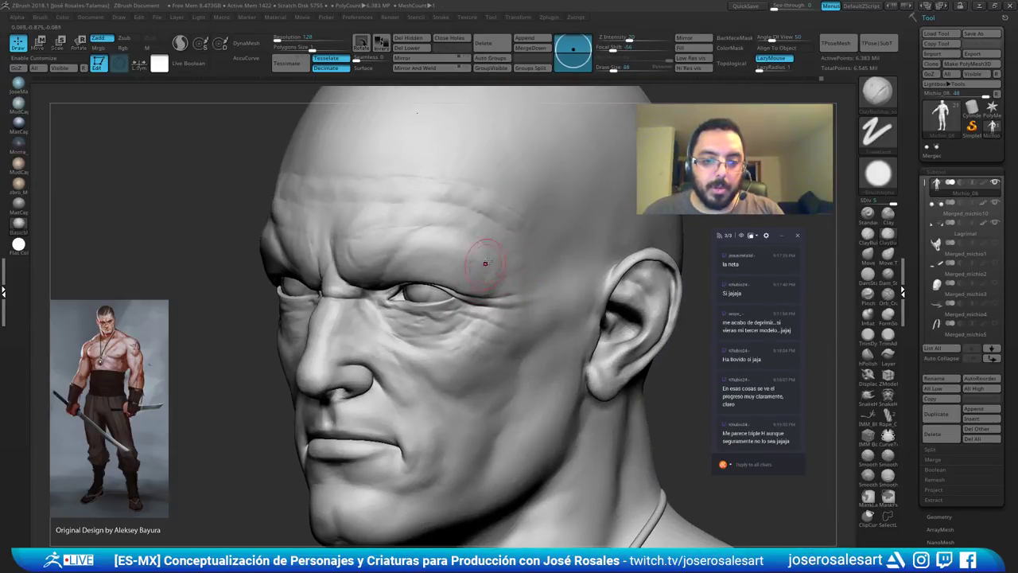
{"action": "mouse_move", "coordinate": [463, 252]}
{"action": "right_mouse_down"}
{"action": "mouse_move", "coordinate": [495, 261]}
{"action": "mouse_move", "coordinate": [445, 269]}
{"action": "mouse_move", "coordinate": [443, 284]}
{"action": "right_mouse_up"}
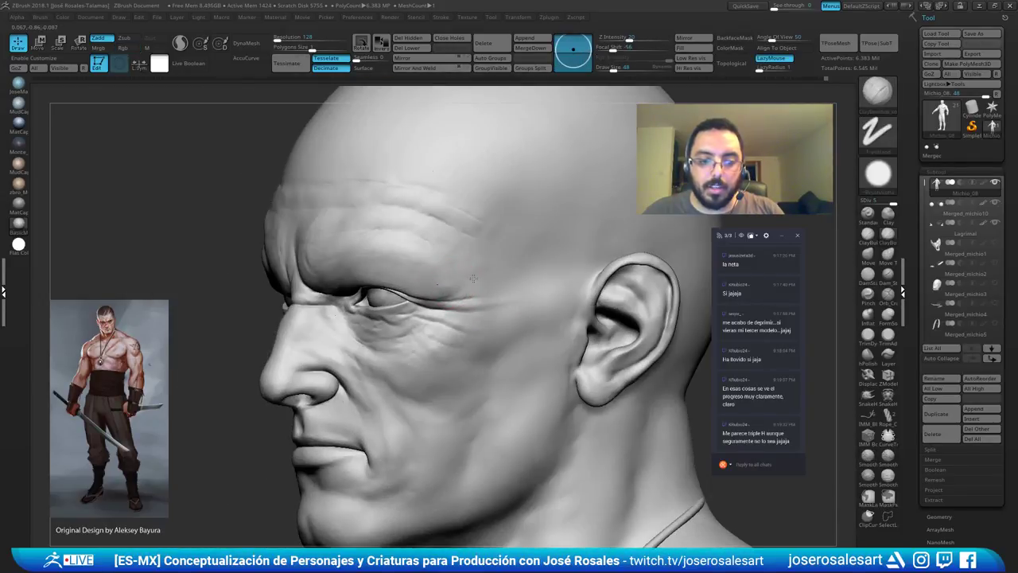
{"action": "mouse_move", "coordinate": [455, 280]}
{"action": "left_mouse_down"}
{"action": "mouse_move", "coordinate": [436, 269]}
{"action": "mouse_move", "coordinate": [481, 269]}
{"action": "left_mouse_up"}
{"action": "mouse_move", "coordinate": [488, 268]}
{"action": "right_mouse_down", "text": "ctrl"}
{"action": "mouse_move", "coordinate": [432, 282]}
{"action": "mouse_move", "coordinate": [481, 300]}
{"action": "right_mouse_up", "text": "ctrl"}
Carve the crease running outward from the upper eyelid with DamStandard at draw size 21 and smooth it.
{"action": "key", "text": "b"}
{"action": "key", "text": "d"}
{"action": "key", "text": "s"}
{"action": "key", "text": "s"}
{"action": "left_click_drag", "start_coordinate": [481, 299], "coordinate": [470, 299]}
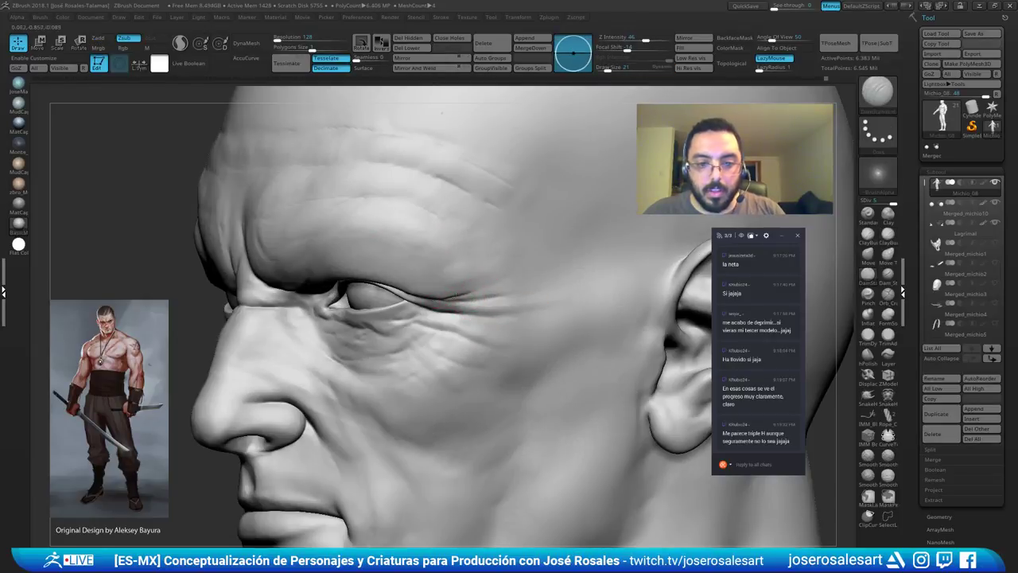
{"action": "right_click_drag", "start_coordinate": [441, 300], "coordinate": [448, 291]}
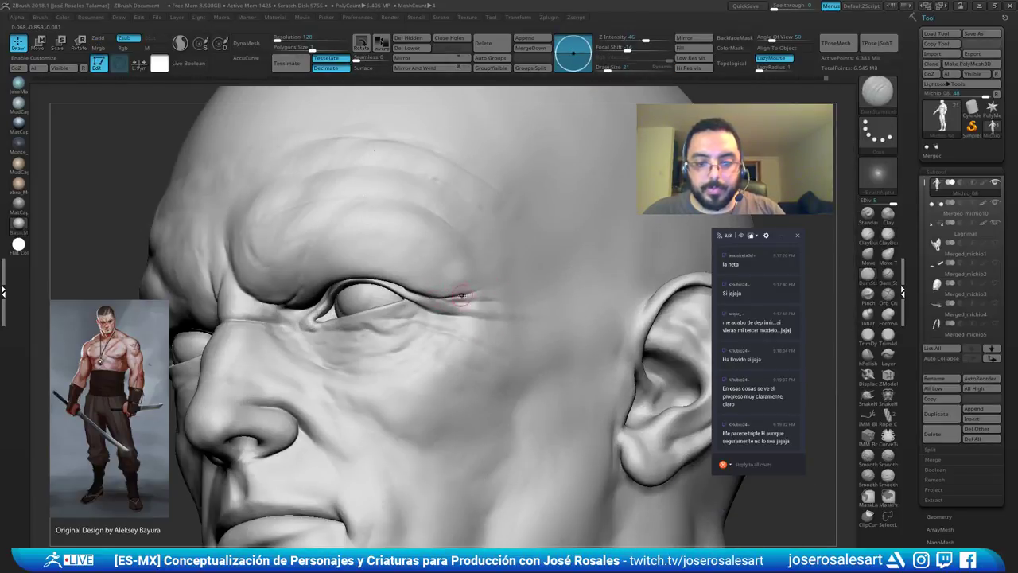
{"action": "mouse_move", "coordinate": [493, 259]}
{"action": "right_mouse_down"}
{"action": "mouse_move", "coordinate": [477, 285]}
{"action": "mouse_move", "coordinate": [441, 239]}
{"action": "mouse_move", "coordinate": [437, 266]}
{"action": "mouse_move", "coordinate": [466, 278]}
{"action": "right_mouse_up"}
{"action": "left_click_drag", "start_coordinate": [448, 289], "coordinate": [421, 302], "text": "shift"}
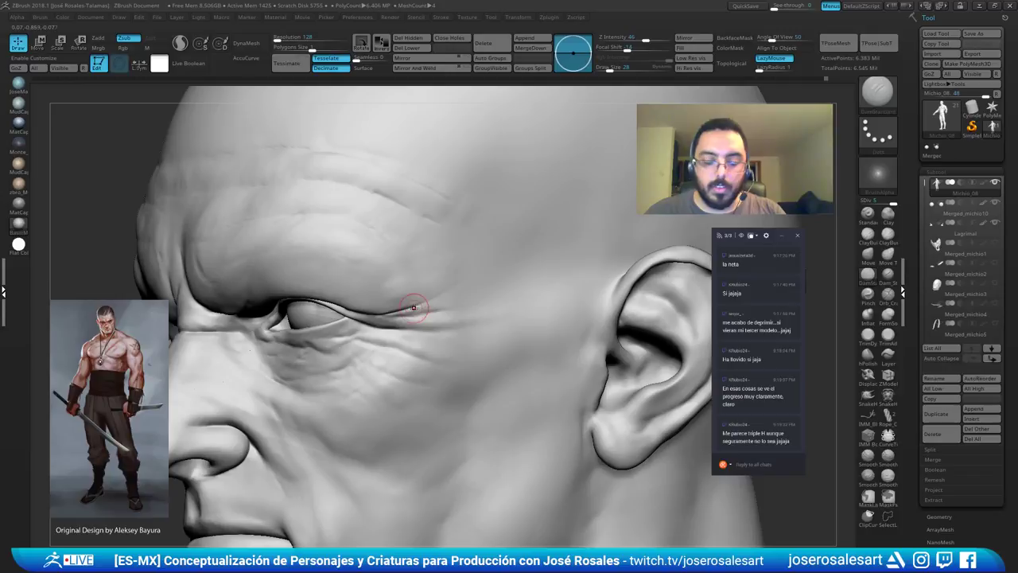
Examine the head and neck proportions from the front and in profile.
{"action": "mouse_move", "coordinate": [421, 307]}
{"action": "right_mouse_down", "text": "ctrl"}
{"action": "mouse_move", "coordinate": [402, 231]}
{"action": "mouse_move", "coordinate": [443, 256]}
{"action": "mouse_move", "coordinate": [563, 236]}
{"action": "mouse_move", "coordinate": [532, 227]}
{"action": "mouse_move", "coordinate": [534, 198]}
{"action": "right_mouse_up", "text": "ctrl"}
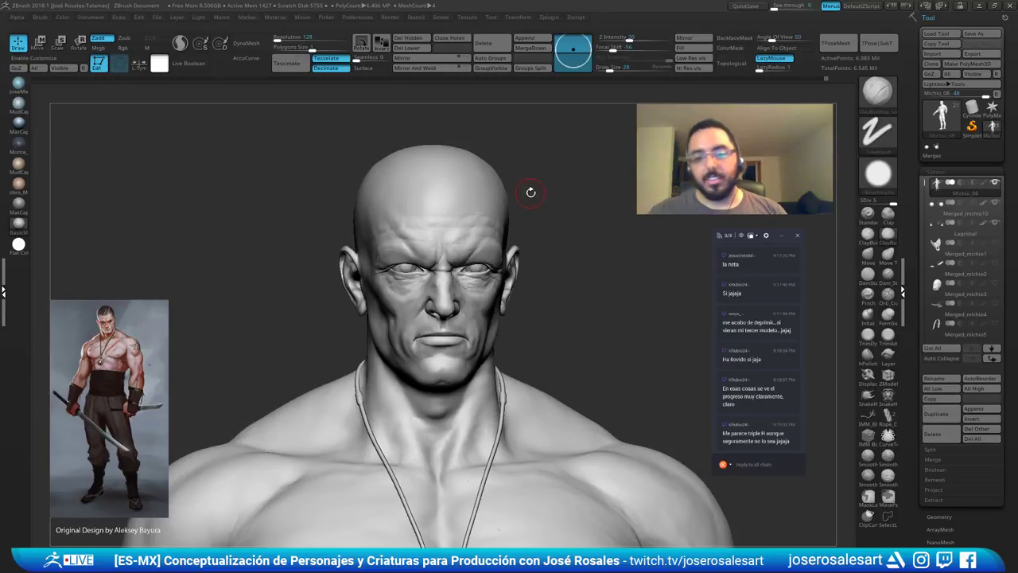
{"action": "right_click_drag", "start_coordinate": [470, 234], "coordinate": [454, 218]}
{"action": "mouse_move", "coordinate": [541, 226]}
{"action": "right_mouse_down", "text": "alt"}
{"action": "mouse_move", "coordinate": [505, 217]}
{"action": "mouse_move", "coordinate": [510, 241]}
{"action": "mouse_move", "coordinate": [530, 199]}
{"action": "right_mouse_up", "text": "alt"}
{"action": "mouse_move", "coordinate": [489, 245]}
{"action": "right_mouse_down"}
{"action": "mouse_move", "coordinate": [518, 251]}
{"action": "mouse_move", "coordinate": [509, 263]}
{"action": "mouse_move", "coordinate": [481, 258]}
{"action": "mouse_move", "coordinate": [482, 286]}
{"action": "mouse_move", "coordinate": [627, 218]}
{"action": "right_mouse_up"}
{"action": "right_click_drag", "start_coordinate": [558, 264], "coordinate": [539, 231]}
{"action": "mouse_move", "coordinate": [373, 316]}
{"action": "right_mouse_down"}
{"action": "mouse_move", "coordinate": [383, 322]}
{"action": "mouse_move", "coordinate": [394, 302]}
{"action": "right_mouse_up"}
{"action": "mouse_move", "coordinate": [395, 302]}
{"action": "right_mouse_down", "text": "ctrl"}
{"action": "mouse_move", "coordinate": [423, 425]}
{"action": "mouse_move", "coordinate": [394, 416]}
{"action": "mouse_move", "coordinate": [471, 441]}
{"action": "mouse_move", "coordinate": [388, 408]}
{"action": "mouse_move", "coordinate": [393, 438]}
{"action": "mouse_move", "coordinate": [369, 432]}
{"action": "right_mouse_up", "text": "ctrl"}
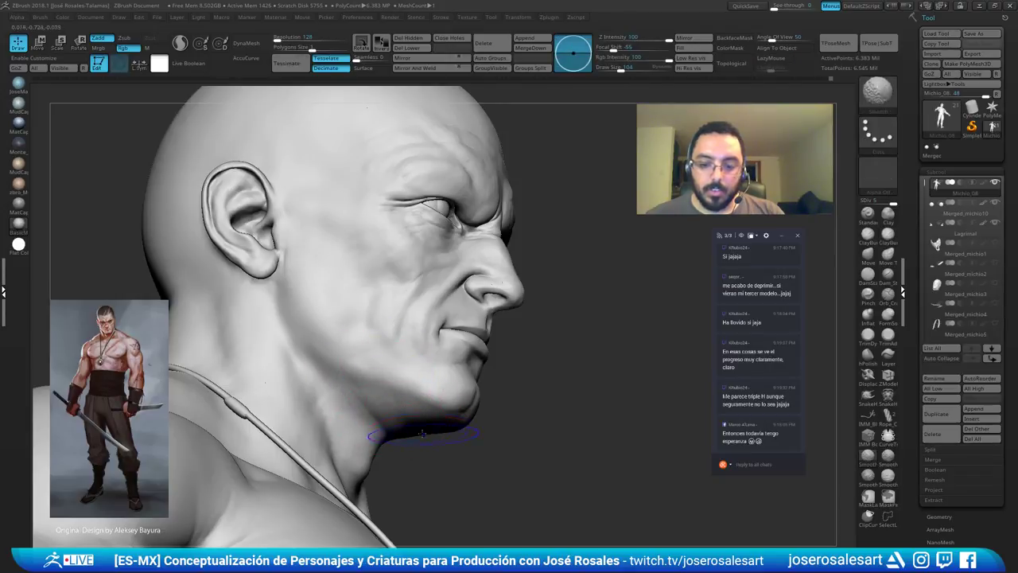
Build up the underside of the chin with ClayBuildup at draw size 104 and smooth the surface.
{"action": "right_click_drag", "start_coordinate": [425, 436], "coordinate": [433, 413]}
{"action": "mouse_move", "coordinate": [493, 485]}
{"action": "right_mouse_down"}
{"action": "mouse_move", "coordinate": [422, 455]}
{"action": "mouse_move", "coordinate": [483, 449]}
{"action": "mouse_move", "coordinate": [401, 435]}
{"action": "right_mouse_up"}
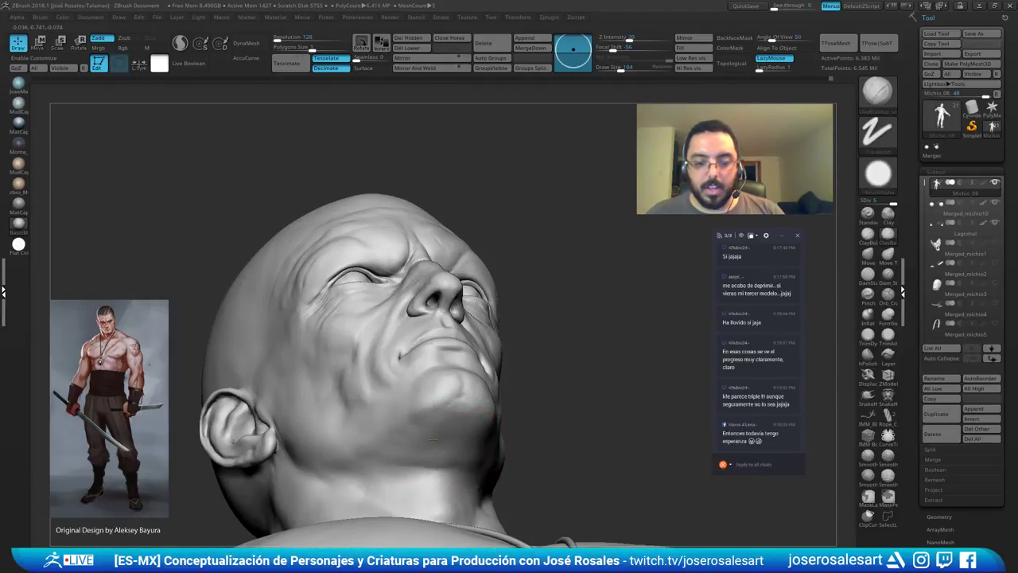
{"action": "key", "text": "1"}
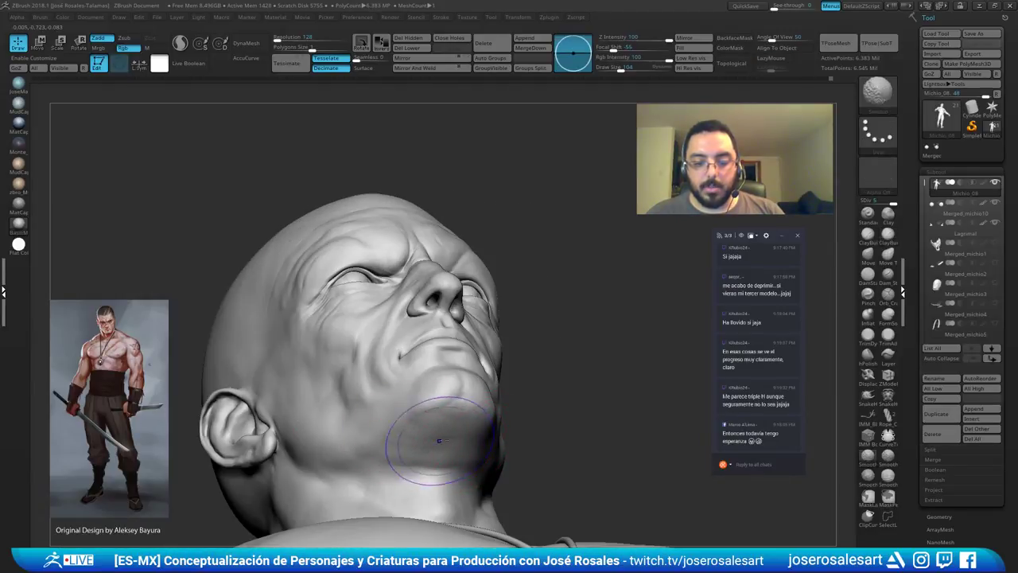
{"action": "key", "text": "1"}
{"action": "mouse_move", "coordinate": [451, 434]}
{"action": "right_mouse_down"}
{"action": "mouse_move", "coordinate": [535, 363]}
{"action": "mouse_move", "coordinate": [528, 416]}
{"action": "right_mouse_up"}
{"action": "mouse_move", "coordinate": [528, 462]}
{"action": "left_mouse_down"}
{"action": "mouse_move", "coordinate": [536, 460]}
{"action": "mouse_move", "coordinate": [511, 469]}
{"action": "mouse_move", "coordinate": [543, 462]}
{"action": "mouse_move", "coordinate": [505, 450]}
{"action": "left_mouse_up"}
{"action": "mouse_move", "coordinate": [497, 450]}
{"action": "right_mouse_down"}
{"action": "mouse_move", "coordinate": [500, 470]}
{"action": "mouse_move", "coordinate": [466, 472]}
{"action": "right_mouse_up"}
{"action": "left_click_drag", "start_coordinate": [528, 462], "coordinate": [516, 444], "text": "shift"}
Carve the crease between the jaw and neck with DamStandard at draw size 42.
{"action": "mouse_move", "coordinate": [599, 433]}
{"action": "right_mouse_down", "text": "alt"}
{"action": "mouse_move", "coordinate": [448, 434]}
{"action": "mouse_move", "coordinate": [408, 405]}
{"action": "mouse_move", "coordinate": [371, 352]}
{"action": "right_mouse_up", "text": "alt"}
{"action": "key", "text": "b"}
{"action": "key", "text": "d"}
{"action": "key", "text": "s"}
{"action": "mouse_move", "coordinate": [299, 438]}
{"action": "right_mouse_down"}
{"action": "mouse_move", "coordinate": [342, 449]}
{"action": "mouse_move", "coordinate": [321, 388]}
{"action": "mouse_move", "coordinate": [355, 374]}
{"action": "mouse_move", "coordinate": [350, 380]}
{"action": "right_mouse_up"}
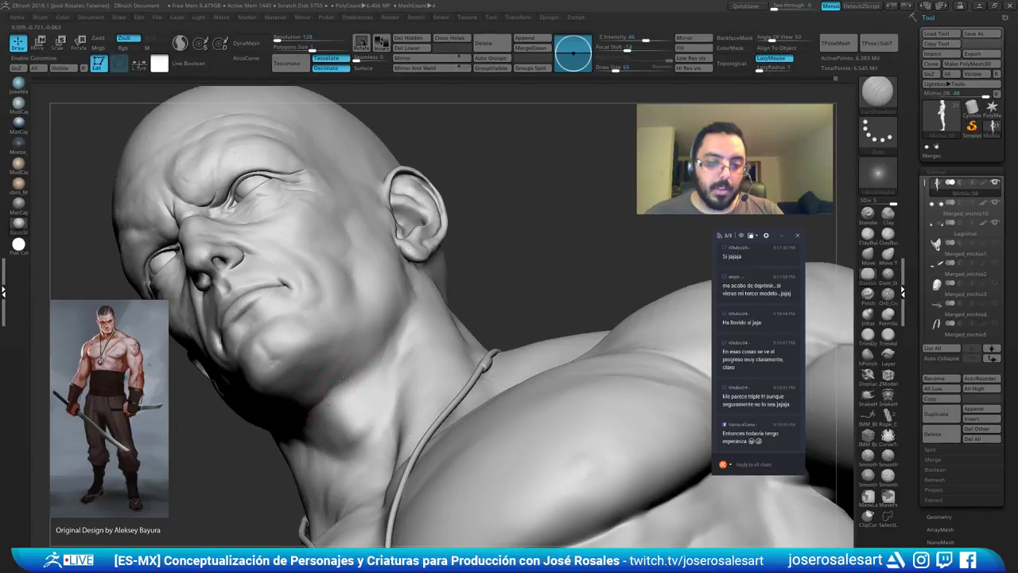
{"action": "key", "text": "s"}
{"action": "left_click_drag", "start_coordinate": [376, 361], "coordinate": [373, 361]}
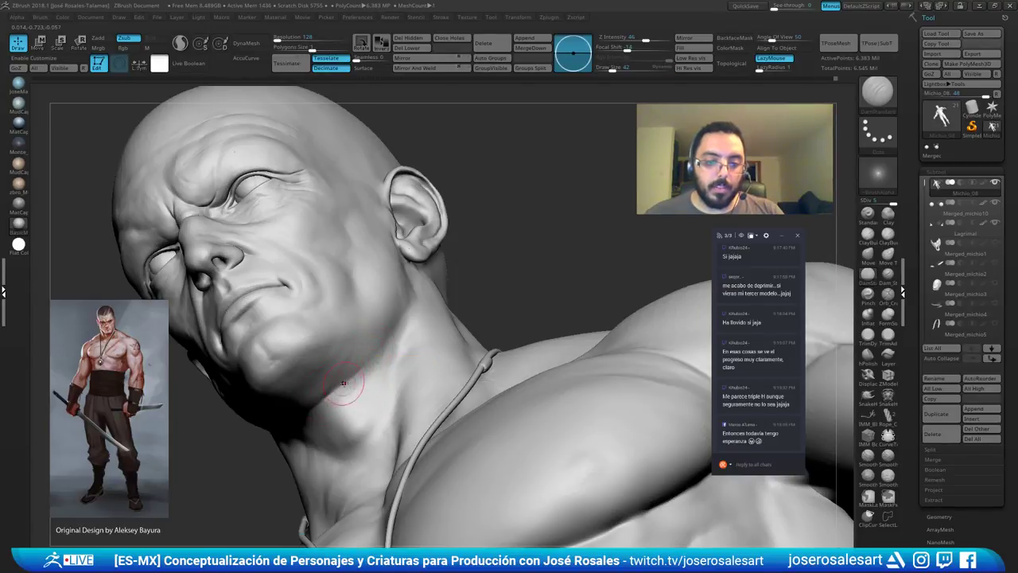
{"action": "mouse_move", "coordinate": [356, 374]}
{"action": "right_mouse_down"}
{"action": "mouse_move", "coordinate": [336, 384]}
{"action": "mouse_move", "coordinate": [364, 337]}
{"action": "mouse_move", "coordinate": [539, 243]}
{"action": "right_mouse_up"}
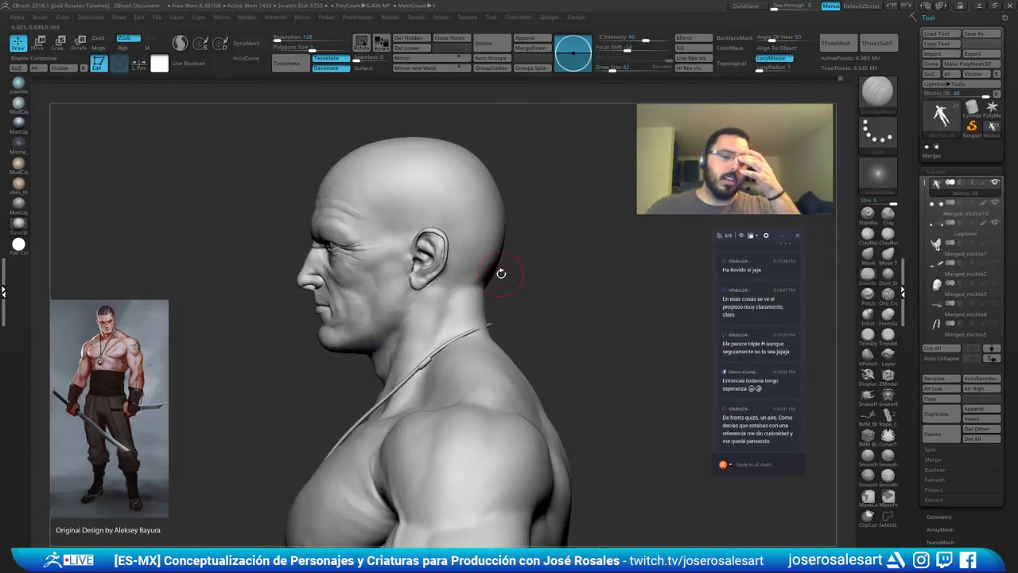
Smooth the area above the upper lip and lower the body to subdivision level 1.
{"action": "right_click_drag", "start_coordinate": [318, 290], "coordinate": [362, 283]}
{"action": "right_click_drag", "start_coordinate": [350, 336], "coordinate": [378, 327], "text": "ctrl"}
{"action": "left_click_drag", "start_coordinate": [363, 306], "coordinate": [365, 312], "text": "shift"}
{"action": "key", "text": "shift+d"}
{"action": "key", "text": "shift+d"}
{"action": "key", "text": "shift+d"}
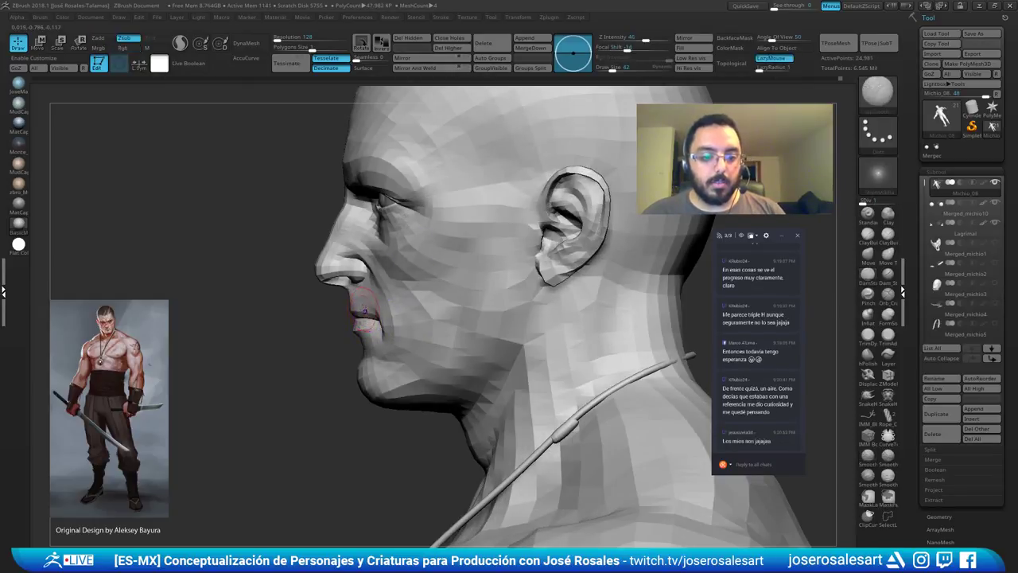
Isolate the upper-lip polygroup for inspection and show the whole body again.
{"action": "left_click", "coordinate": [366, 305], "text": "ctrl+shift"}
{"action": "right_click_drag", "start_coordinate": [365, 308], "coordinate": [338, 313], "text": "ctrl"}
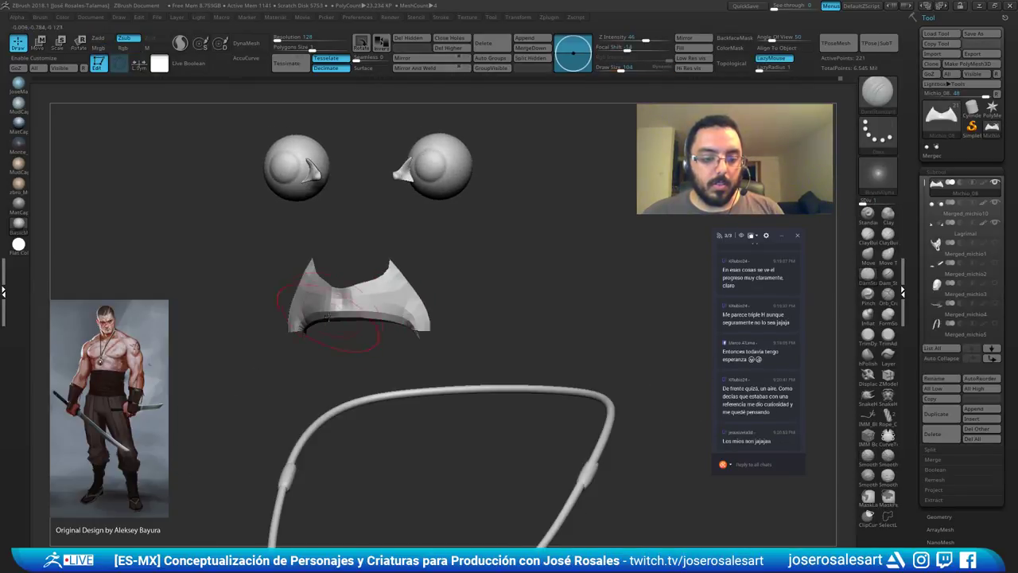
{"action": "left_click", "coordinate": [230, 331], "text": "ctrl+shift"}
{"action": "left_click", "coordinate": [335, 274], "text": "ctrl+shift"}
{"action": "left_click_drag", "start_coordinate": [195, 341], "coordinate": [218, 358], "text": "ctrl+shift"}
{"action": "right_click_drag", "start_coordinate": [342, 318], "coordinate": [191, 220]}
{"action": "left_click_drag", "start_coordinate": [213, 127], "coordinate": [514, 375], "text": "ctrl+shift"}
{"action": "left_click", "coordinate": [560, 318], "text": "ctrl+shift"}
{"action": "left_click", "coordinate": [556, 316], "text": "ctrl"}
Choose the Move brush, turn on the polyframe display and examine the face's topology and polygroups.
{"action": "mouse_move", "coordinate": [431, 300]}
{"action": "right_mouse_down", "text": "ctrl"}
{"action": "mouse_move", "coordinate": [225, 259]}
{"action": "mouse_move", "coordinate": [323, 306]}
{"action": "mouse_move", "coordinate": [376, 279]}
{"action": "mouse_move", "coordinate": [265, 287]}
{"action": "mouse_move", "coordinate": [329, 285]}
{"action": "mouse_move", "coordinate": [305, 274]}
{"action": "mouse_move", "coordinate": [293, 286]}
{"action": "mouse_move", "coordinate": [472, 230]}
{"action": "mouse_move", "coordinate": [510, 242]}
{"action": "right_mouse_up", "text": "ctrl"}
{"action": "key", "text": "["}
{"action": "key", "text": "["}
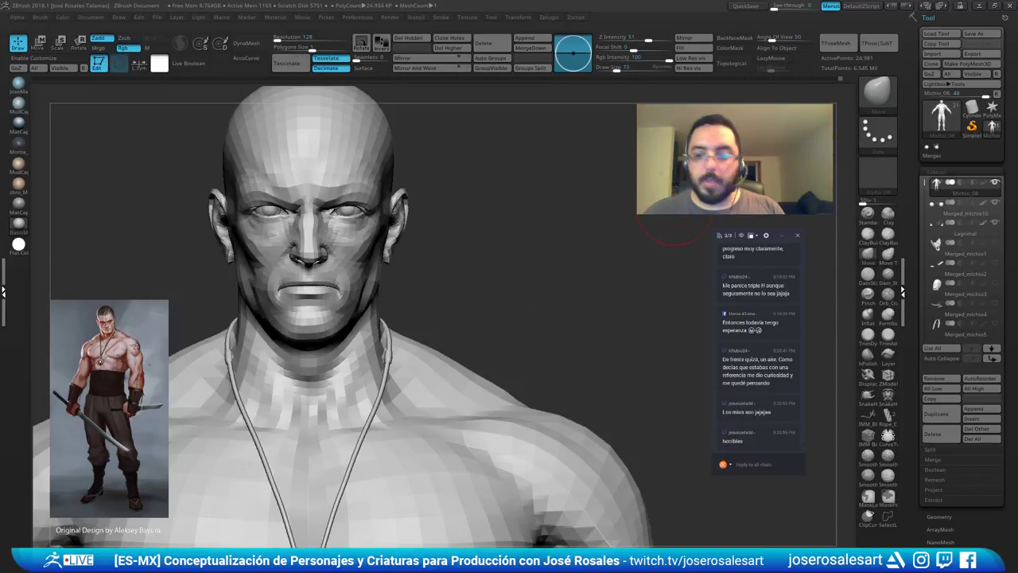
{"action": "mouse_move", "coordinate": [453, 326]}
{"action": "right_mouse_down", "text": "ctrl"}
{"action": "mouse_move", "coordinate": [446, 304]}
{"action": "mouse_move", "coordinate": [496, 295]}
{"action": "mouse_move", "coordinate": [519, 259]}
{"action": "mouse_move", "coordinate": [517, 238]}
{"action": "mouse_move", "coordinate": [522, 291]}
{"action": "right_mouse_up", "text": "ctrl"}
{"action": "key", "text": "shift+f"}
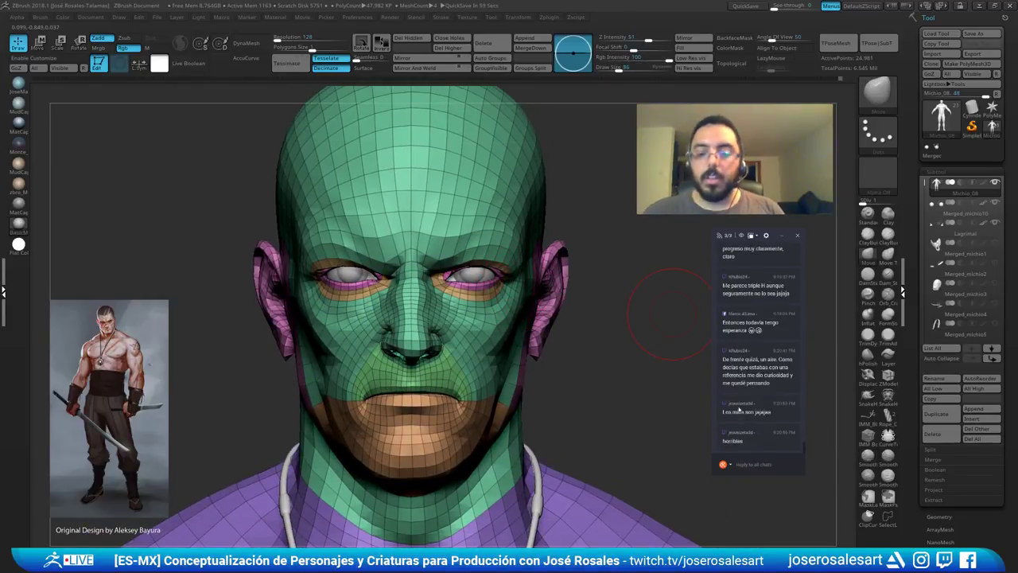
{"action": "right_click_drag", "start_coordinate": [672, 314], "coordinate": [467, 301]}
{"action": "right_click_drag", "start_coordinate": [618, 251], "coordinate": [542, 248]}
{"action": "right_click_drag", "start_coordinate": [543, 248], "coordinate": [554, 313], "text": "ctrl"}
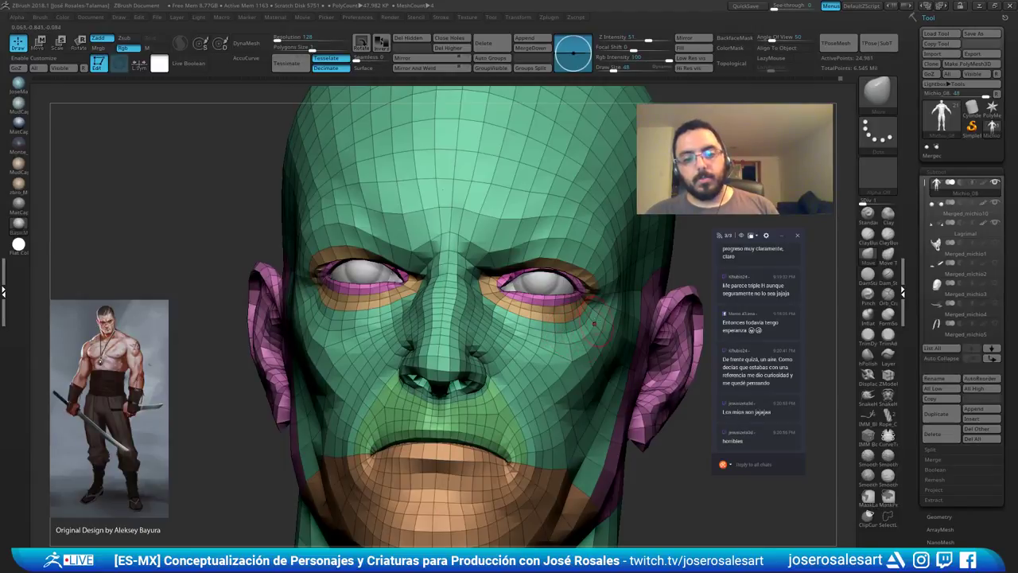
Turn off the polyframe display and raise the body to subdivision level 4.
{"action": "right_click_drag", "start_coordinate": [523, 291], "coordinate": [409, 259]}
{"action": "key", "text": "shift+f"}
{"action": "right_click_drag", "start_coordinate": [537, 281], "coordinate": [530, 327]}
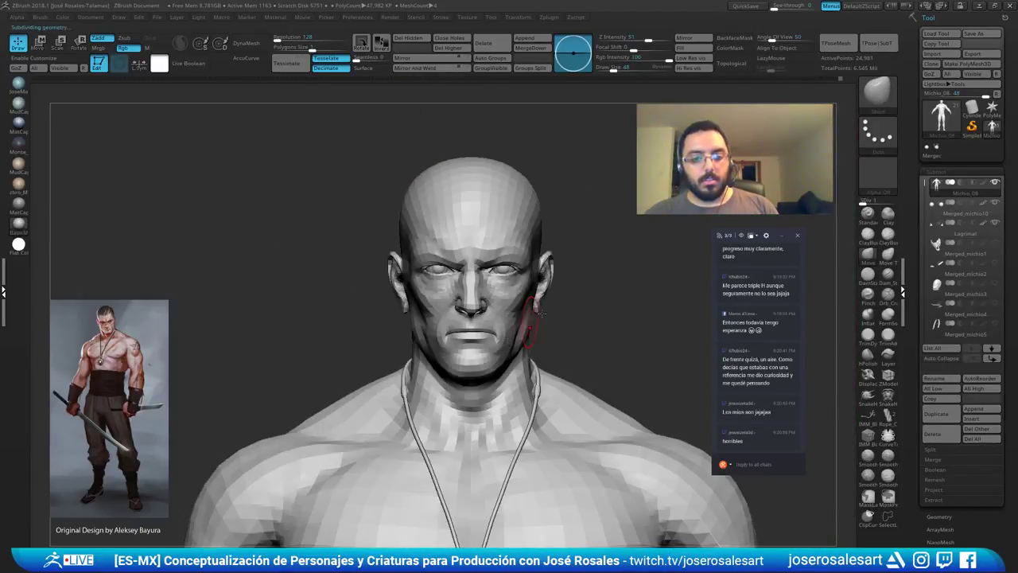
{"action": "key", "text": "d"}
{"action": "key", "text": "d"}
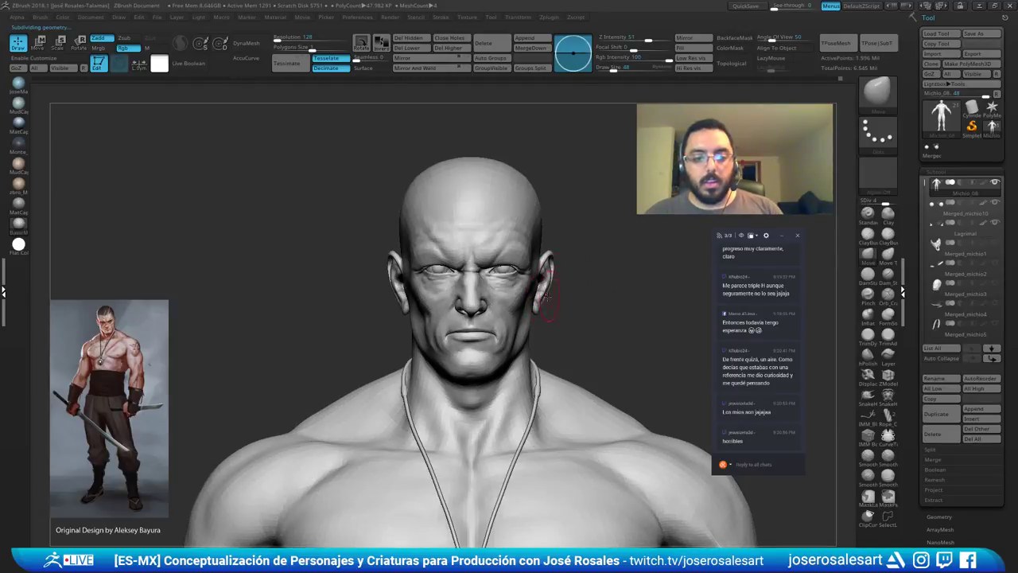
Isolate the polygroup covering the lower lip and chin.
{"action": "mouse_move", "coordinate": [510, 345]}
{"action": "right_mouse_down"}
{"action": "mouse_move", "coordinate": [545, 338]}
{"action": "mouse_move", "coordinate": [531, 368]}
{"action": "mouse_move", "coordinate": [497, 377]}
{"action": "mouse_move", "coordinate": [486, 318]}
{"action": "mouse_move", "coordinate": [484, 373]}
{"action": "mouse_move", "coordinate": [475, 359]}
{"action": "mouse_move", "coordinate": [509, 378]}
{"action": "mouse_move", "coordinate": [393, 343]}
{"action": "mouse_move", "coordinate": [381, 311]}
{"action": "right_mouse_up"}
{"action": "key", "text": "b"}
{"action": "key", "text": "c"}
{"action": "key", "text": "b"}
{"action": "mouse_move", "coordinate": [379, 362]}
{"action": "right_mouse_down"}
{"action": "mouse_move", "coordinate": [449, 326]}
{"action": "mouse_move", "coordinate": [412, 331]}
{"action": "mouse_move", "coordinate": [412, 360]}
{"action": "right_mouse_up"}
{"action": "left_click", "coordinate": [450, 324], "text": "ctrl+shift"}
{"action": "right_click_drag", "start_coordinate": [413, 265], "coordinate": [383, 293]}
{"action": "right_click_drag", "start_coordinate": [384, 317], "coordinate": [388, 236]}
{"action": "mouse_move", "coordinate": [454, 216]}
{"action": "right_mouse_down"}
{"action": "mouse_move", "coordinate": [408, 234]}
{"action": "mouse_move", "coordinate": [430, 300]}
{"action": "mouse_move", "coordinate": [473, 270]}
{"action": "mouse_move", "coordinate": [414, 268]}
{"action": "right_mouse_up"}
Sculpt the isolated lower lip with the Standard brush at draw size 21 and smooth its surface.
{"action": "key", "text": "b"}
{"action": "key", "text": "s"}
{"action": "key", "text": "t"}
{"action": "key", "text": "bracketleft"}
{"action": "key", "text": "bracketleft"}
{"action": "key", "text": "s"}
{"action": "left_click_drag", "start_coordinate": [493, 260], "coordinate": [425, 270]}
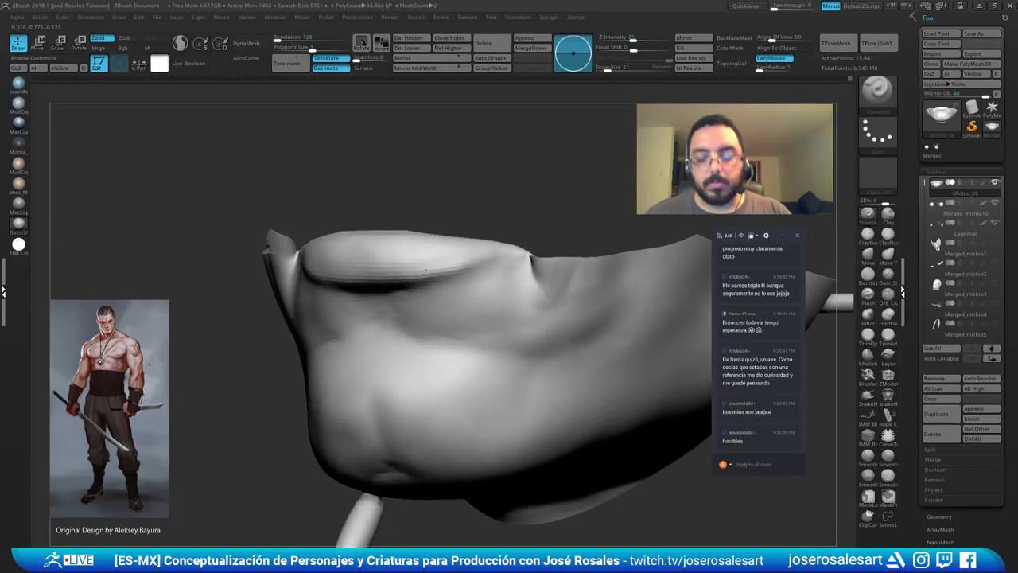
{"action": "right_click_drag", "start_coordinate": [448, 273], "coordinate": [468, 257]}
{"action": "left_click_drag", "start_coordinate": [386, 276], "coordinate": [431, 263], "text": "shift"}
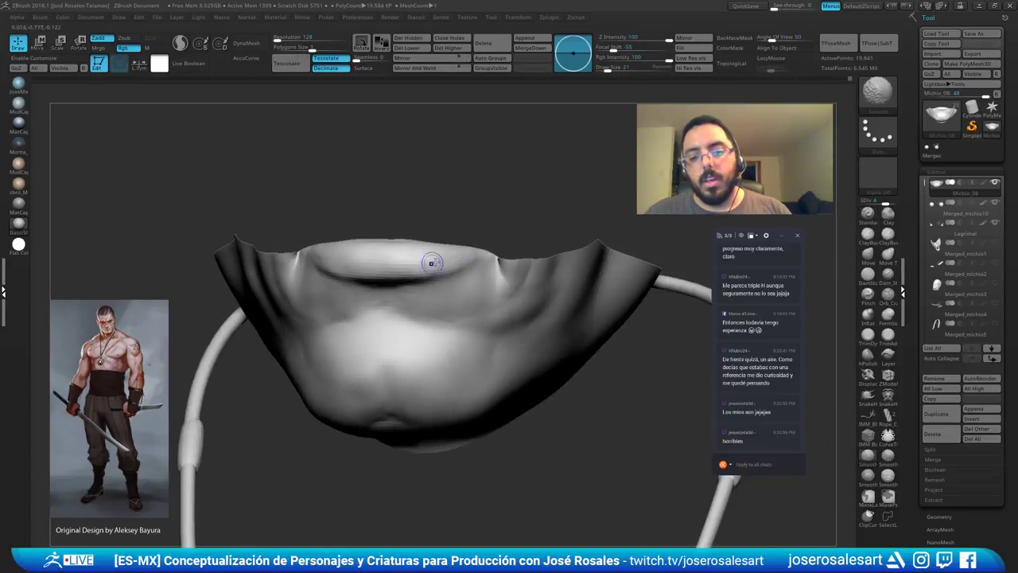
{"action": "mouse_move", "coordinate": [432, 264]}
{"action": "right_mouse_down", "text": "ctrl"}
{"action": "mouse_move", "coordinate": [458, 173]}
{"action": "mouse_move", "coordinate": [343, 277]}
{"action": "mouse_move", "coordinate": [357, 266]}
{"action": "right_mouse_up", "text": "ctrl"}
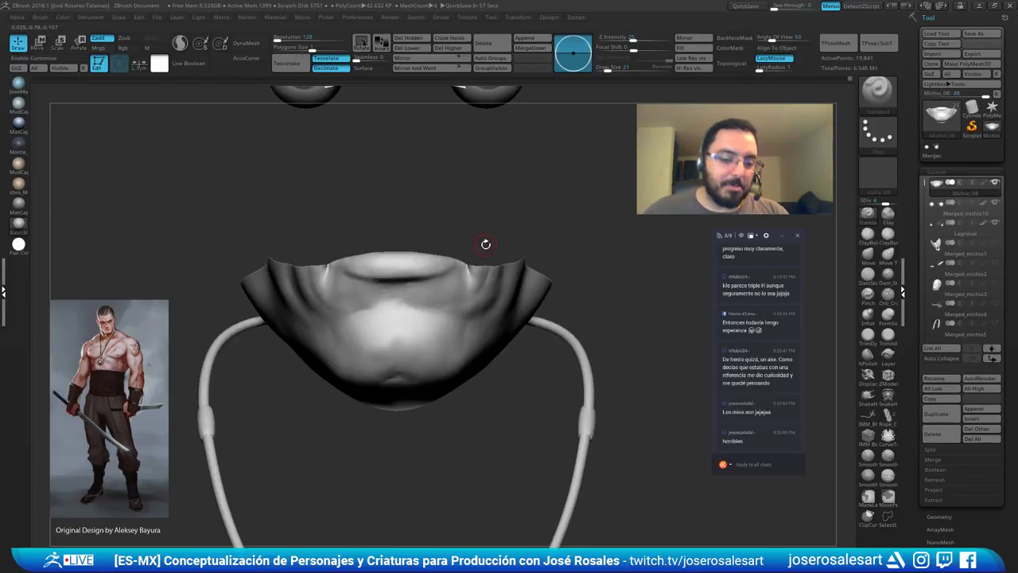
Show the whole body again after working on the isolated chin.
{"action": "left_click", "coordinate": [547, 230], "text": "ctrl"}
{"action": "left_click", "coordinate": [634, 259], "text": "ctrl"}
{"action": "left_click", "coordinate": [555, 273], "text": "ctrl+shift"}
Build up the volume around the lower lip's corners with ClayBuildup at draw sizes 58 and 42.
{"action": "mouse_move", "coordinate": [445, 247]}
{"action": "right_mouse_down", "text": "ctrl"}
{"action": "mouse_move", "coordinate": [415, 278]}
{"action": "mouse_move", "coordinate": [370, 263]}
{"action": "mouse_move", "coordinate": [372, 276]}
{"action": "right_mouse_up", "text": "ctrl"}
{"action": "key", "text": "b"}
{"action": "key", "text": "c"}
{"action": "key", "text": "b"}
{"action": "key", "text": "s"}
{"action": "left_click_drag", "start_coordinate": [364, 277], "coordinate": [359, 278]}
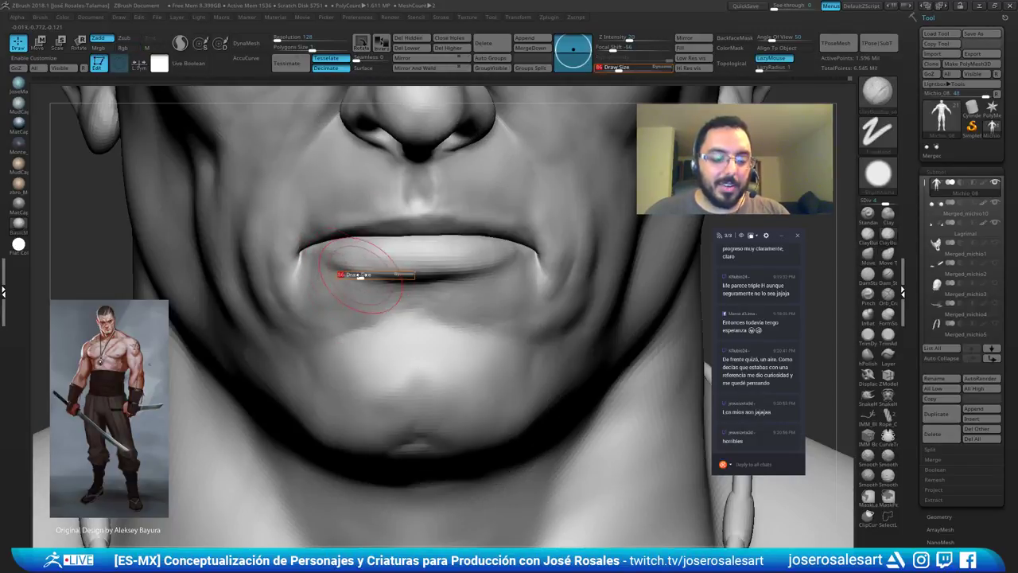
{"action": "right_click_drag", "start_coordinate": [362, 278], "coordinate": [422, 274]}
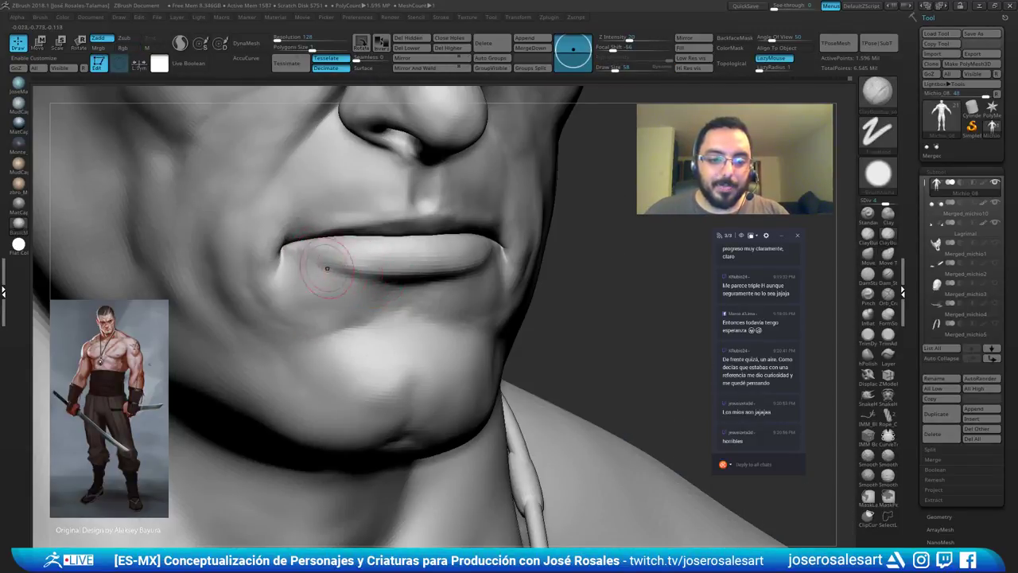
{"action": "mouse_move", "coordinate": [336, 270]}
{"action": "right_mouse_down"}
{"action": "mouse_move", "coordinate": [302, 282]}
{"action": "mouse_move", "coordinate": [342, 280]}
{"action": "mouse_move", "coordinate": [377, 300]}
{"action": "mouse_move", "coordinate": [363, 285]}
{"action": "mouse_move", "coordinate": [495, 281]}
{"action": "mouse_move", "coordinate": [497, 260]}
{"action": "right_mouse_up"}
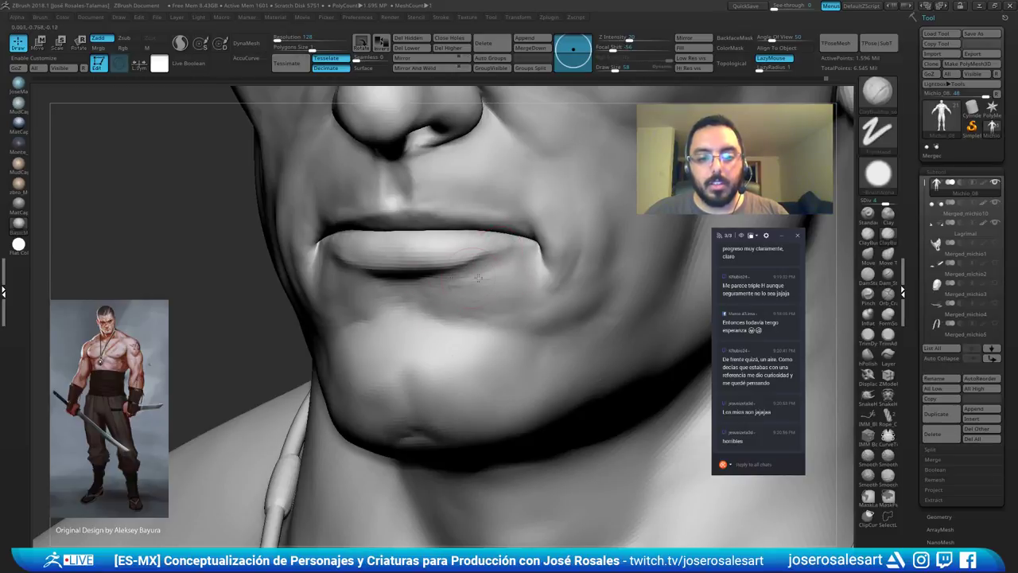
{"action": "mouse_move", "coordinate": [511, 258]}
{"action": "left_mouse_down"}
{"action": "mouse_move", "coordinate": [496, 260]}
{"action": "mouse_move", "coordinate": [495, 241]}
{"action": "mouse_move", "coordinate": [482, 254]}
{"action": "left_mouse_up"}
{"action": "key", "text": "bracketleft"}
{"action": "key", "text": "bracketleft"}
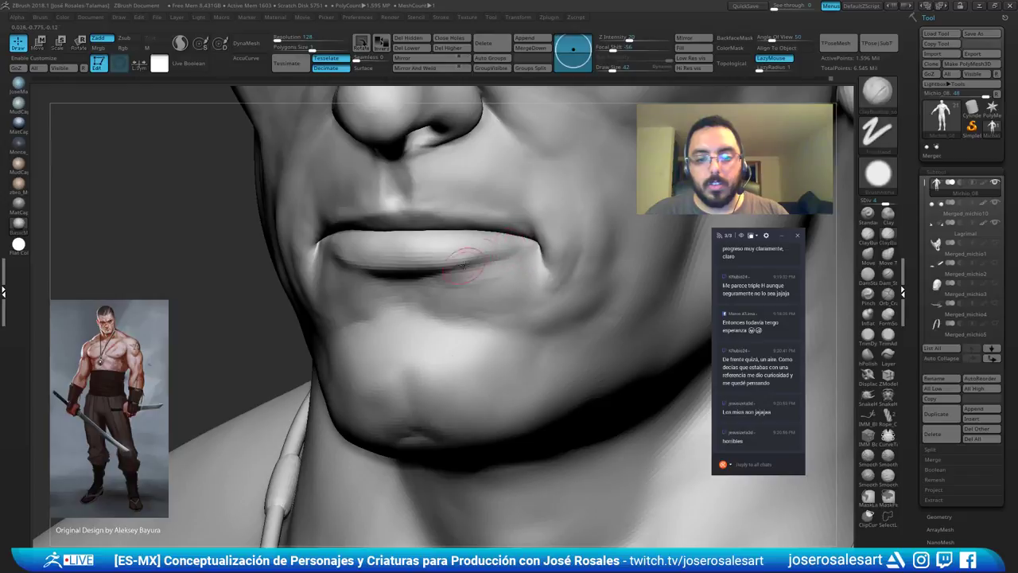
Refine the outer part of the lower lip with the Standard brush at draw size 36 and smooth it.
{"action": "mouse_move", "coordinate": [474, 259]}
{"action": "right_mouse_down"}
{"action": "mouse_move", "coordinate": [477, 279]}
{"action": "mouse_move", "coordinate": [532, 272]}
{"action": "mouse_move", "coordinate": [503, 272]}
{"action": "right_mouse_up"}
{"action": "key", "text": "s"}
{"action": "left_click_drag", "start_coordinate": [498, 271], "coordinate": [495, 271]}
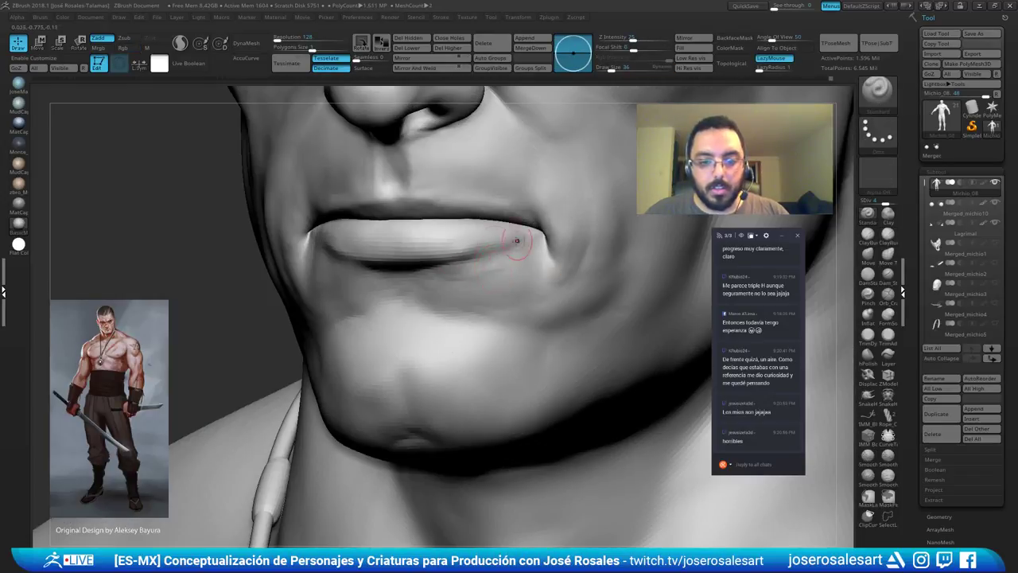
{"action": "mouse_move", "coordinate": [509, 237]}
{"action": "left_mouse_down", "text": "shift"}
{"action": "mouse_move", "coordinate": [520, 232]}
{"action": "mouse_move", "coordinate": [495, 248]}
{"action": "left_mouse_up", "text": "shift"}
{"action": "right_click_drag", "start_coordinate": [470, 255], "coordinate": [491, 263], "text": "ctrl"}
{"action": "left_click_drag", "start_coordinate": [491, 263], "coordinate": [482, 255], "text": "shift"}
{"action": "mouse_move", "coordinate": [481, 254]}
{"action": "right_mouse_down", "text": "ctrl"}
{"action": "mouse_move", "coordinate": [440, 291]}
{"action": "mouse_move", "coordinate": [475, 304]}
{"action": "mouse_move", "coordinate": [454, 332]}
{"action": "mouse_move", "coordinate": [473, 226]}
{"action": "right_mouse_up", "text": "ctrl"}
Adjust the shape of the mouth with the Move brush, reducing its draw size to 51.
{"action": "key", "text": "b"}
{"action": "key", "text": "m"}
{"action": "key", "text": "v"}
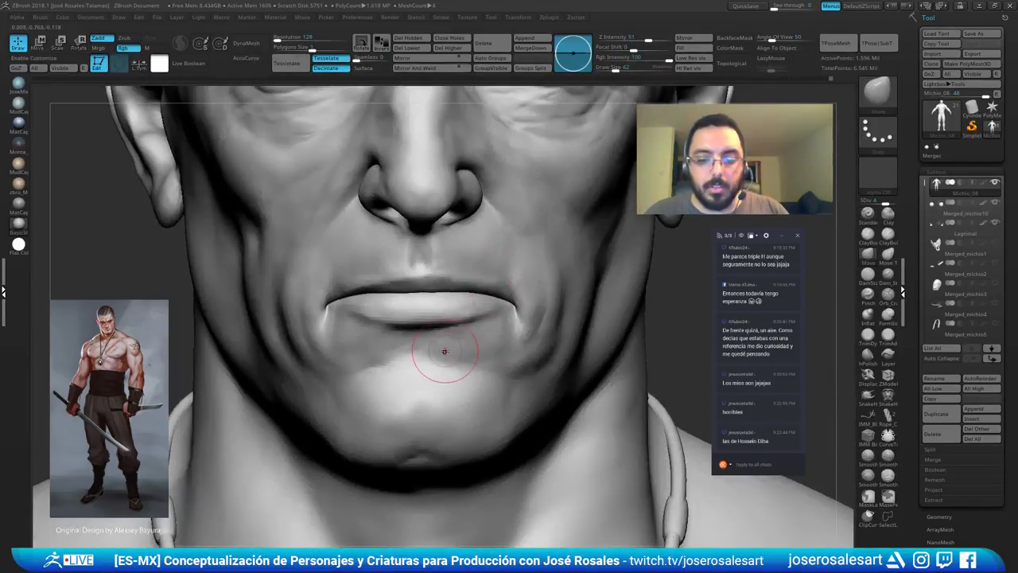
{"action": "key", "text": "bracketright"}
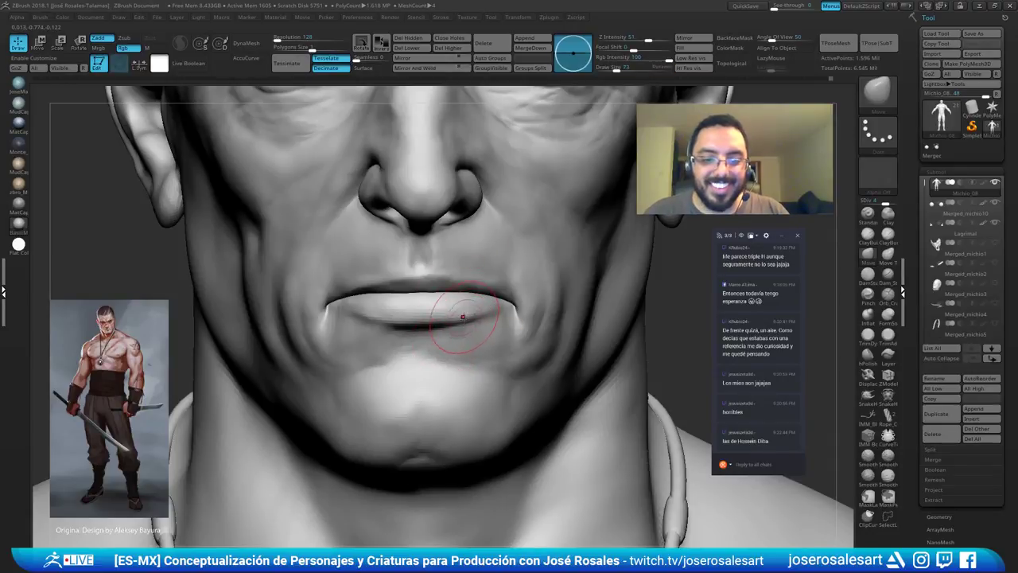
{"action": "right_click_drag", "start_coordinate": [479, 307], "coordinate": [449, 320]}
{"action": "key", "text": "bracketleft"}
{"action": "key", "text": "bracketleft"}
{"action": "mouse_move", "coordinate": [354, 316]}
{"action": "right_mouse_down"}
{"action": "mouse_move", "coordinate": [306, 315]}
{"action": "mouse_move", "coordinate": [318, 370]}
{"action": "right_mouse_up"}
{"action": "mouse_move", "coordinate": [390, 294]}
{"action": "right_mouse_down", "text": "shift"}
{"action": "mouse_move", "coordinate": [459, 284]}
{"action": "mouse_move", "coordinate": [437, 336]}
{"action": "right_mouse_up", "text": "shift"}
{"action": "right_click_drag", "start_coordinate": [449, 287], "coordinate": [478, 306]}
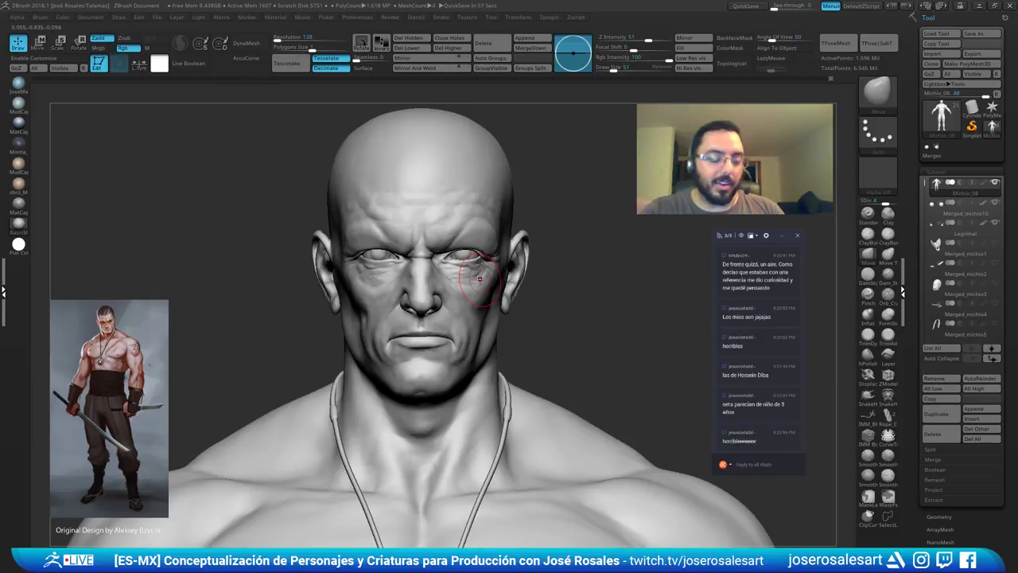
Build up the upper forehead and temples with ClayBuildup at draw size 48.
{"action": "mouse_move", "coordinate": [432, 182]}
{"action": "right_mouse_down"}
{"action": "mouse_move", "coordinate": [357, 152]}
{"action": "mouse_move", "coordinate": [373, 228]}
{"action": "mouse_move", "coordinate": [364, 196]}
{"action": "mouse_move", "coordinate": [341, 196]}
{"action": "right_mouse_up"}
{"action": "key", "text": "b"}
{"action": "key", "text": "c"}
{"action": "key", "text": "b"}
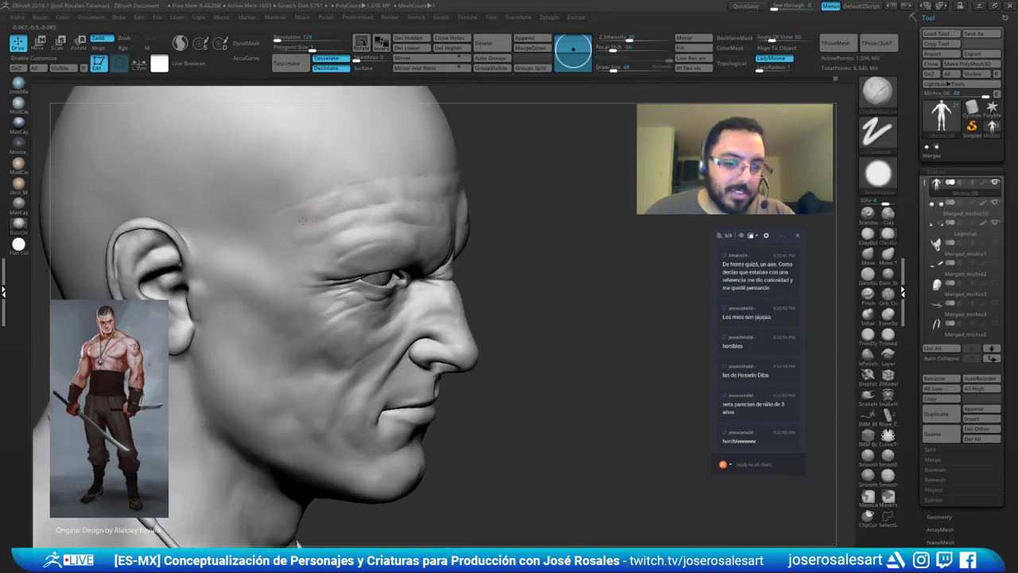
{"action": "right_click_drag", "start_coordinate": [416, 164], "coordinate": [442, 147]}
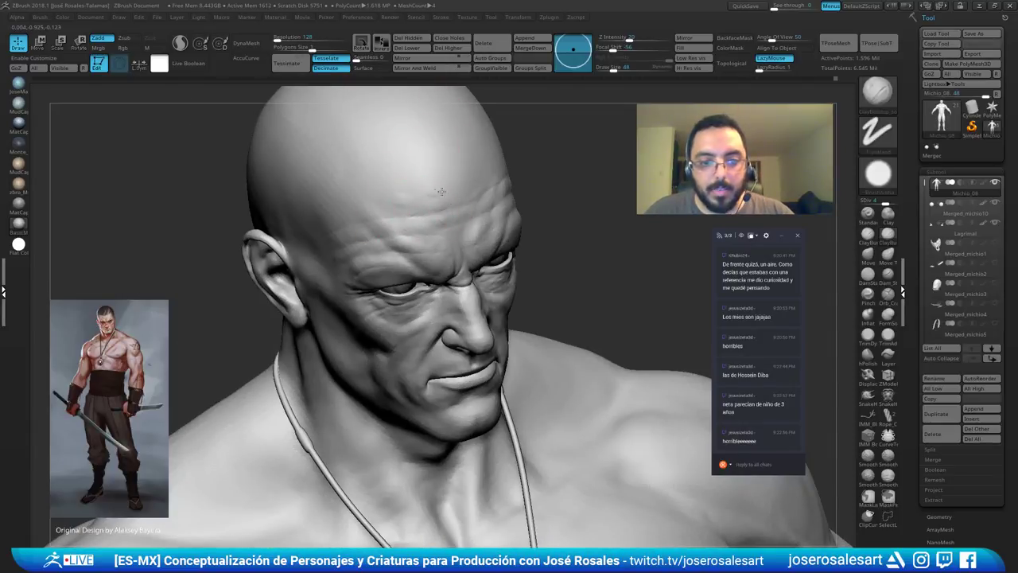
{"action": "right_click_drag", "start_coordinate": [480, 180], "coordinate": [439, 182]}
{"action": "mouse_move", "coordinate": [338, 190]}
{"action": "right_mouse_down"}
{"action": "mouse_move", "coordinate": [404, 194]}
{"action": "mouse_move", "coordinate": [306, 203]}
{"action": "right_mouse_up"}
{"action": "mouse_move", "coordinate": [439, 187]}
{"action": "right_mouse_down"}
{"action": "mouse_move", "coordinate": [456, 175]}
{"action": "mouse_move", "coordinate": [414, 236]}
{"action": "mouse_move", "coordinate": [404, 299]}
{"action": "right_mouse_up"}
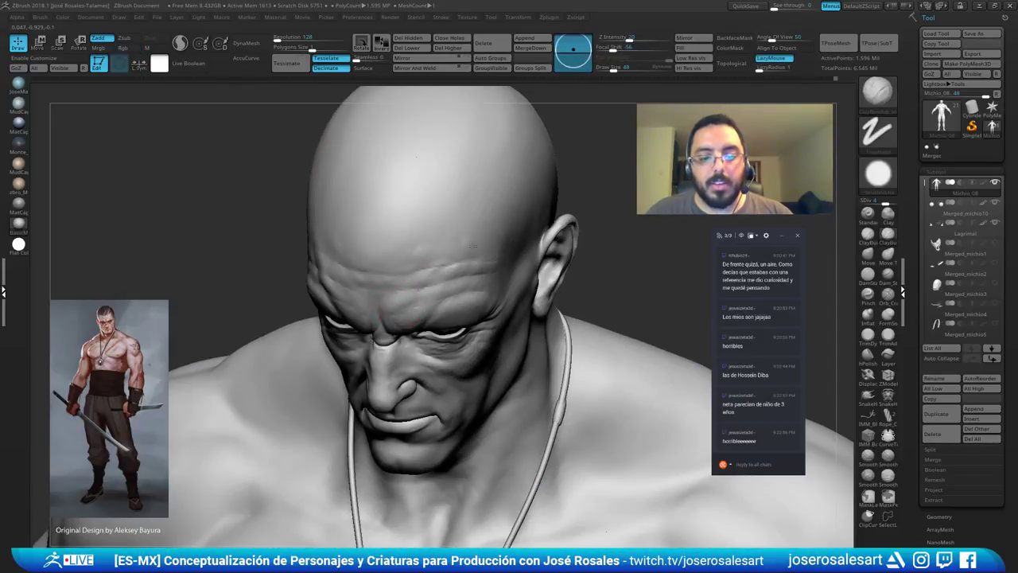
Smooth the forehead and temple transitions and refine the jaw angle with ClayBuildup at draw size 48.
{"action": "key", "text": "shift"}
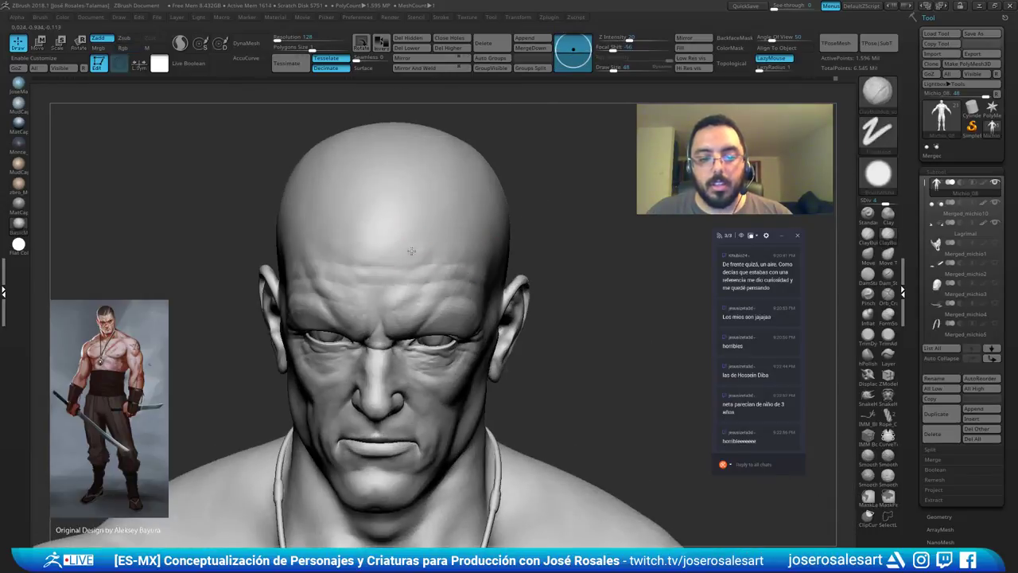
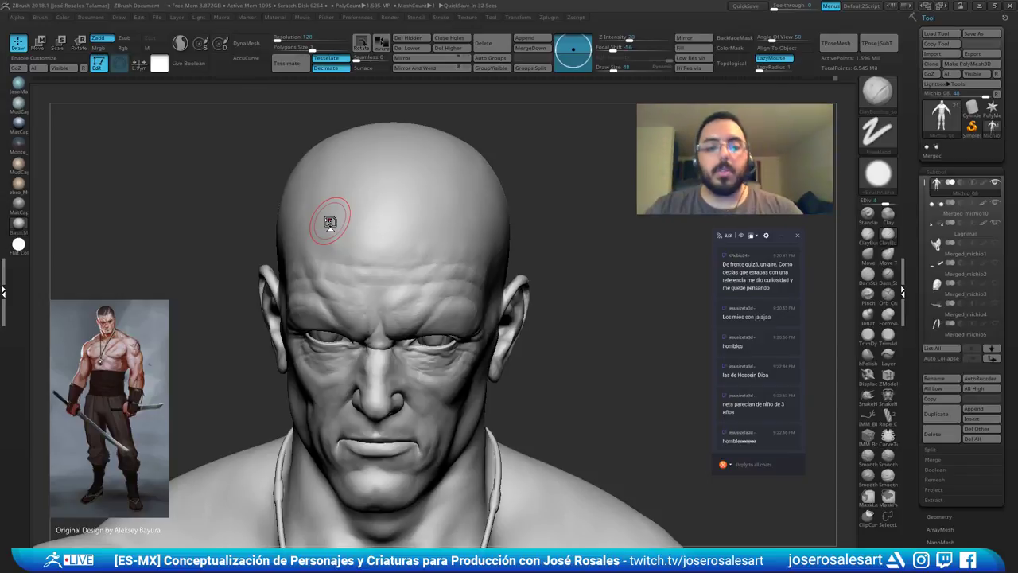
{"action": "mouse_move", "coordinate": [330, 223]}
{"action": "right_mouse_down"}
{"action": "mouse_move", "coordinate": [364, 244]}
{"action": "mouse_move", "coordinate": [364, 221]}
{"action": "mouse_move", "coordinate": [328, 252]}
{"action": "mouse_move", "coordinate": [329, 302]}
{"action": "mouse_move", "coordinate": [354, 273]}
{"action": "mouse_move", "coordinate": [321, 275]}
{"action": "mouse_move", "coordinate": [342, 258]}
{"action": "right_mouse_up"}
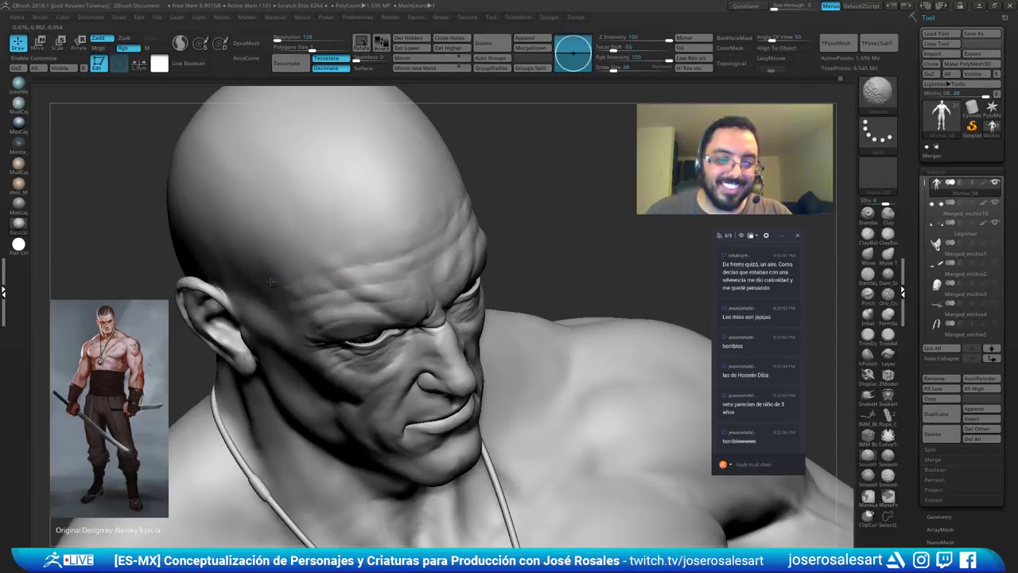
{"action": "mouse_move", "coordinate": [334, 263]}
{"action": "right_mouse_down", "text": "shift"}
{"action": "mouse_move", "coordinate": [350, 282]}
{"action": "mouse_move", "coordinate": [478, 227]}
{"action": "mouse_move", "coordinate": [488, 182]}
{"action": "right_mouse_up", "text": "shift"}
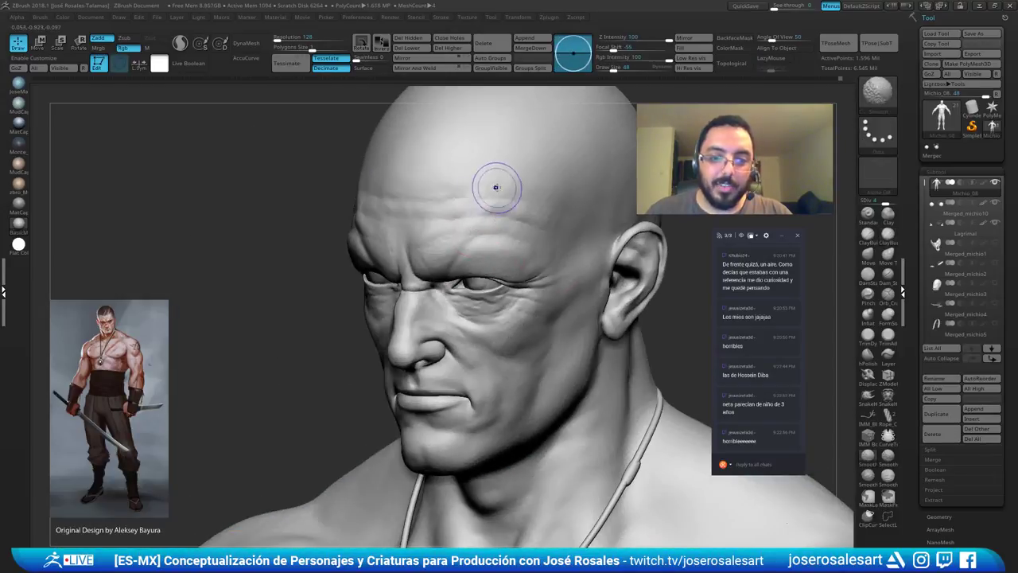
{"action": "mouse_move", "coordinate": [527, 234]}
{"action": "right_mouse_down"}
{"action": "mouse_move", "coordinate": [431, 319]}
{"action": "mouse_move", "coordinate": [456, 359]}
{"action": "right_mouse_up"}
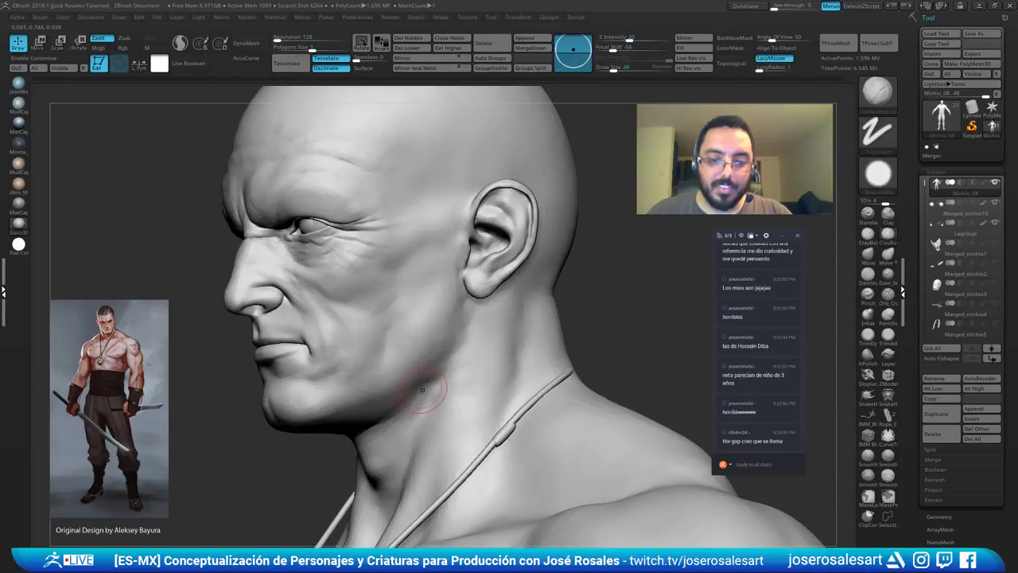
{"action": "mouse_move", "coordinate": [390, 387]}
{"action": "right_mouse_down"}
{"action": "mouse_move", "coordinate": [338, 381]}
{"action": "mouse_move", "coordinate": [397, 350]}
{"action": "mouse_move", "coordinate": [342, 330]}
{"action": "mouse_move", "coordinate": [377, 275]}
{"action": "right_mouse_up"}
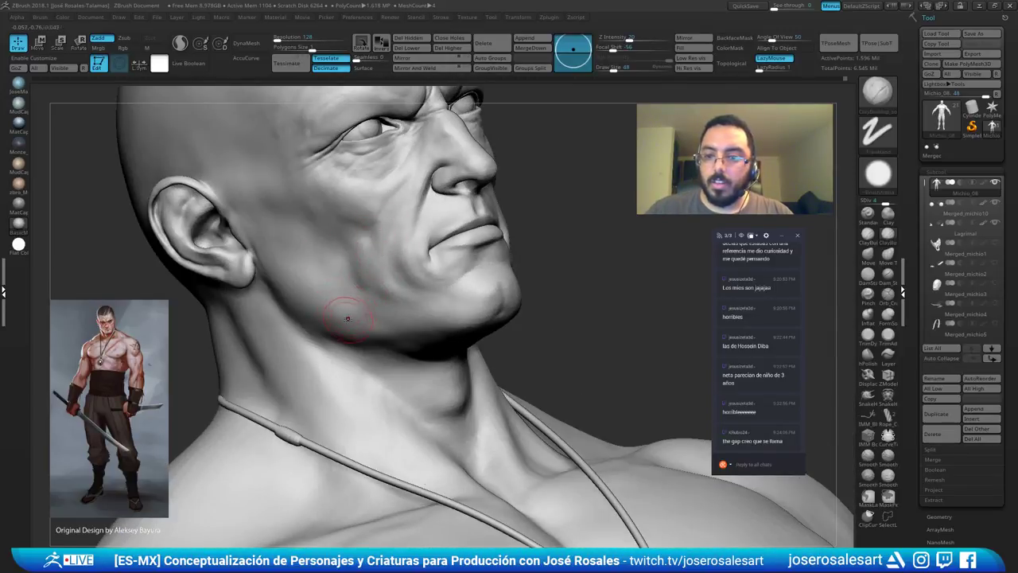
{"action": "scroll", "coordinate": [803, 443], "scroll_direction": "up", "scroll_amount": 3}
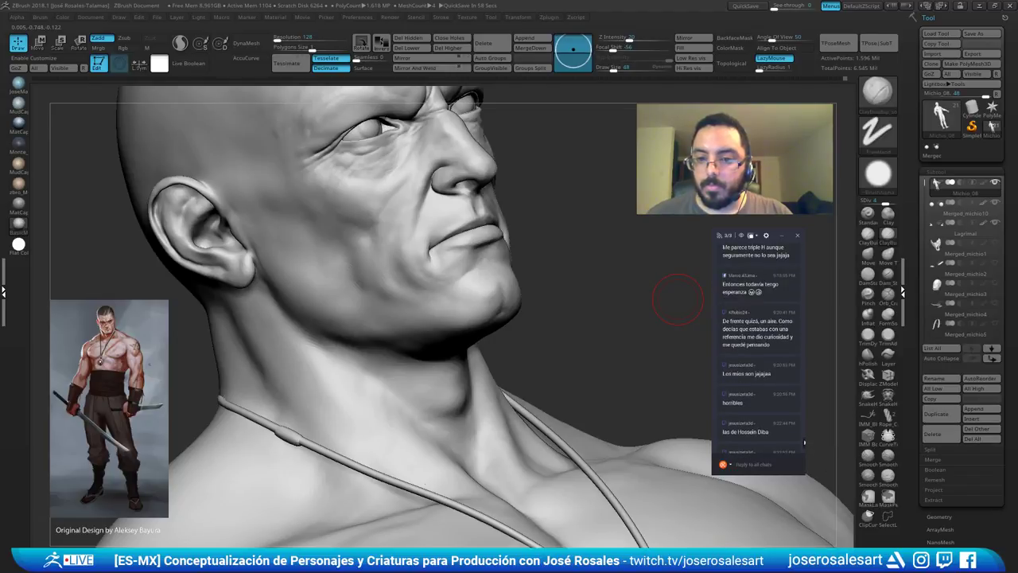
{"action": "scroll", "coordinate": [803, 443], "scroll_direction": "down", "scroll_amount": 1}
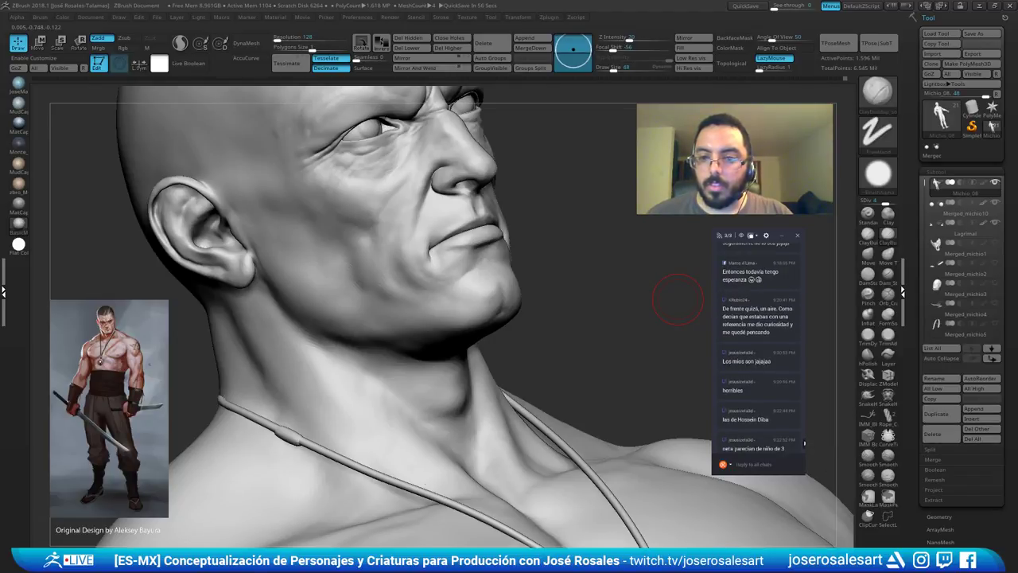
{"action": "scroll", "coordinate": [804, 443], "scroll_direction": "up", "scroll_amount": 2}
{"action": "scroll", "coordinate": [803, 441], "scroll_direction": "down", "scroll_amount": 4}
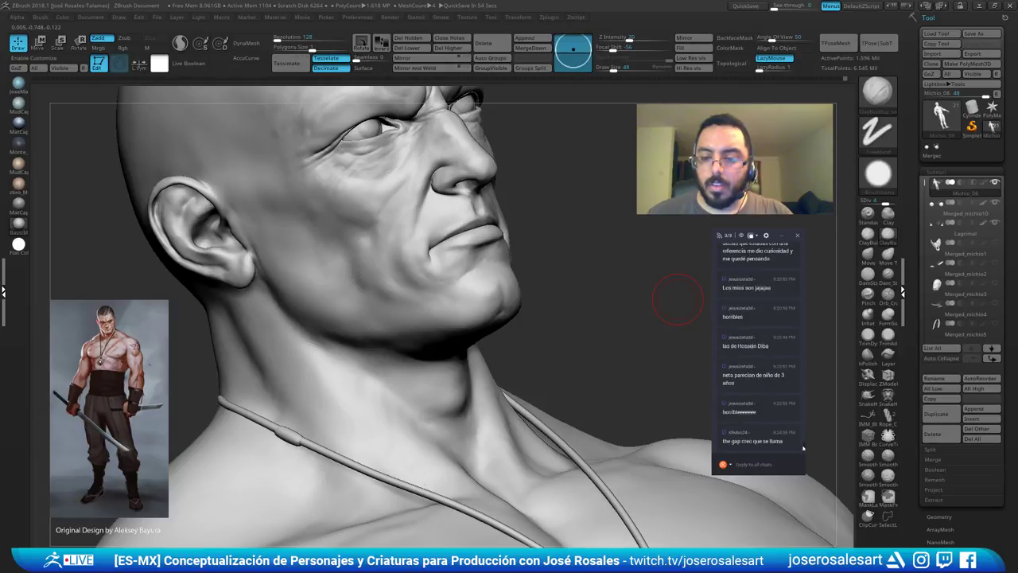
Refine the jawline below the ear with ClayBuildup, reducing the draw size to 28.
{"action": "left_click_drag", "start_coordinate": [678, 298], "coordinate": [381, 342]}
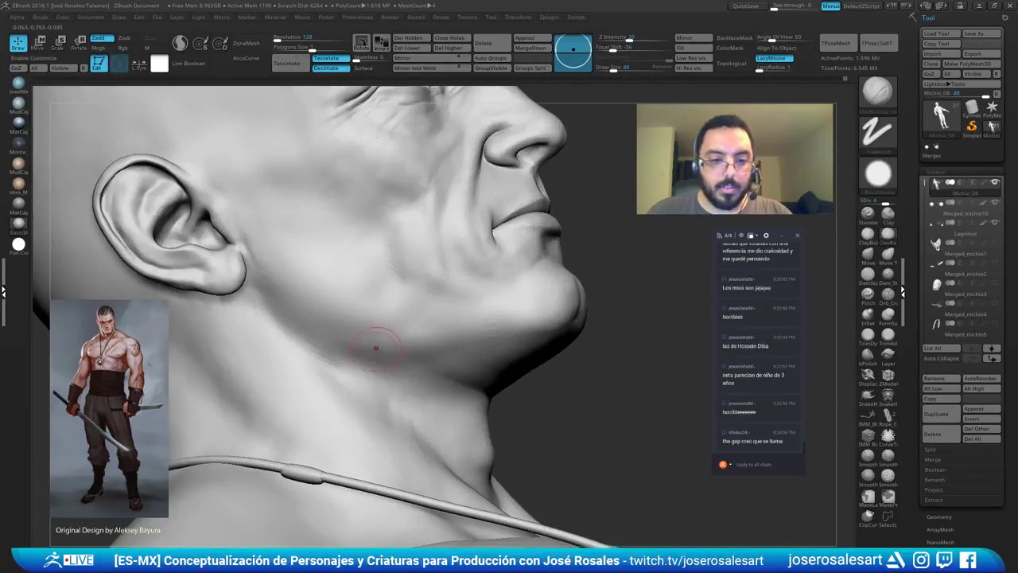
{"action": "right_click_drag", "start_coordinate": [371, 347], "coordinate": [329, 352], "text": "ctrl"}
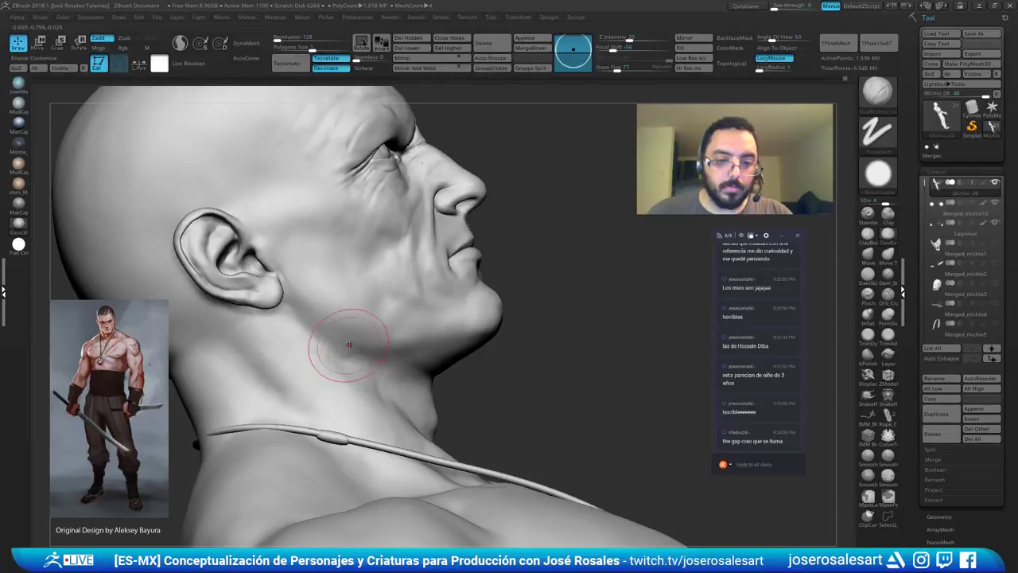
{"action": "key", "text": "s"}
{"action": "left_click_drag", "start_coordinate": [400, 349], "coordinate": [393, 349]}
{"action": "key", "text": "s"}
{"action": "mouse_move", "coordinate": [420, 348]}
{"action": "right_mouse_down"}
{"action": "mouse_move", "coordinate": [389, 351]}
{"action": "mouse_move", "coordinate": [406, 351]}
{"action": "right_mouse_up"}
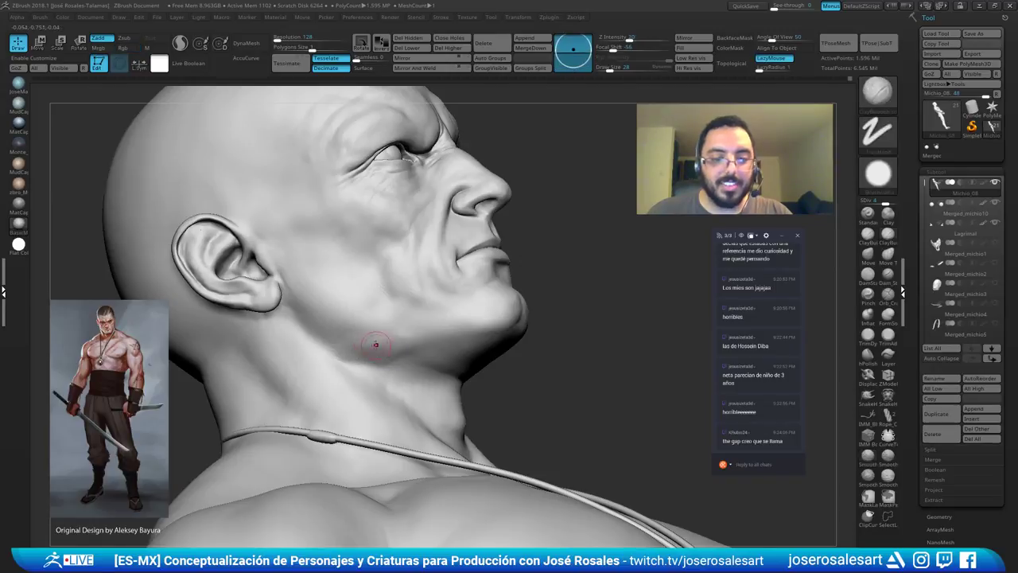
{"action": "mouse_move", "coordinate": [406, 332]}
{"action": "right_mouse_down"}
{"action": "mouse_move", "coordinate": [361, 333]}
{"action": "mouse_move", "coordinate": [363, 345]}
{"action": "mouse_move", "coordinate": [376, 334]}
{"action": "mouse_move", "coordinate": [380, 345]}
{"action": "mouse_move", "coordinate": [371, 344]}
{"action": "right_mouse_up"}
{"action": "mouse_move", "coordinate": [432, 355]}
{"action": "right_mouse_down"}
{"action": "mouse_move", "coordinate": [452, 368]}
{"action": "mouse_move", "coordinate": [400, 341]}
{"action": "mouse_move", "coordinate": [452, 359]}
{"action": "right_mouse_up"}
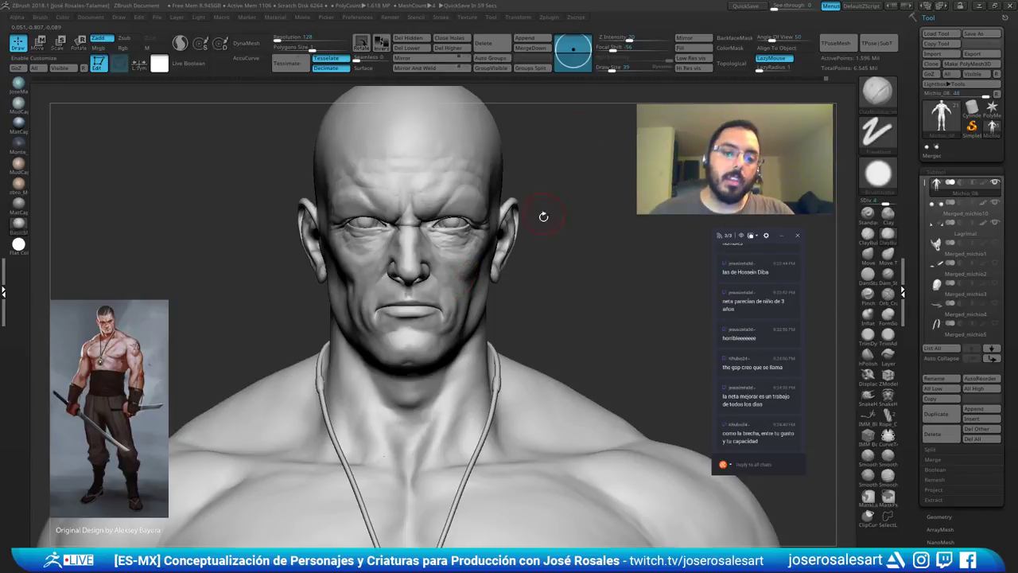
Carve the forehead creases above the eyebrow with DamStandard at draw size 26 and smooth them.
{"action": "right_click_drag", "start_coordinate": [545, 202], "coordinate": [552, 240], "text": "alt"}
{"action": "right_click_drag", "start_coordinate": [461, 228], "coordinate": [535, 196], "text": "ctrl"}
{"action": "mouse_move", "coordinate": [412, 258]}
{"action": "left_mouse_down", "text": "shift"}
{"action": "mouse_move", "coordinate": [407, 273]}
{"action": "mouse_move", "coordinate": [429, 244]}
{"action": "mouse_move", "coordinate": [417, 260]}
{"action": "left_mouse_up", "text": "shift"}
{"action": "right_click_drag", "start_coordinate": [442, 252], "coordinate": [399, 255], "text": "ctrl"}
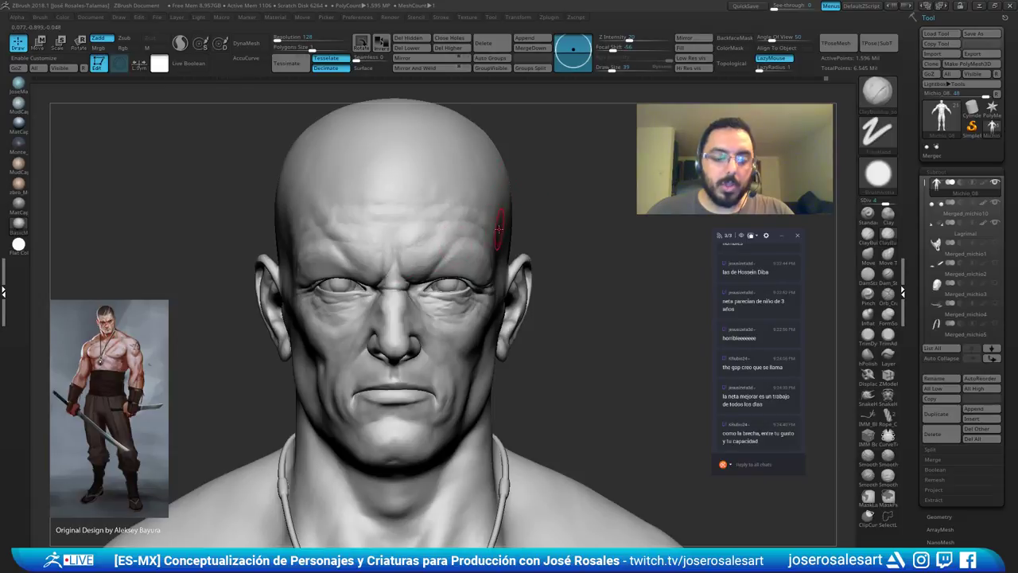
{"action": "right_click_drag", "start_coordinate": [378, 297], "coordinate": [398, 274], "text": "ctrl"}
{"action": "key", "text": "b"}
{"action": "key", "text": "d"}
{"action": "key", "text": "s"}
{"action": "mouse_move", "coordinate": [345, 230]}
{"action": "right_mouse_down", "text": "ctrl"}
{"action": "mouse_move", "coordinate": [285, 257]}
{"action": "mouse_move", "coordinate": [336, 245]}
{"action": "right_mouse_up", "text": "ctrl"}
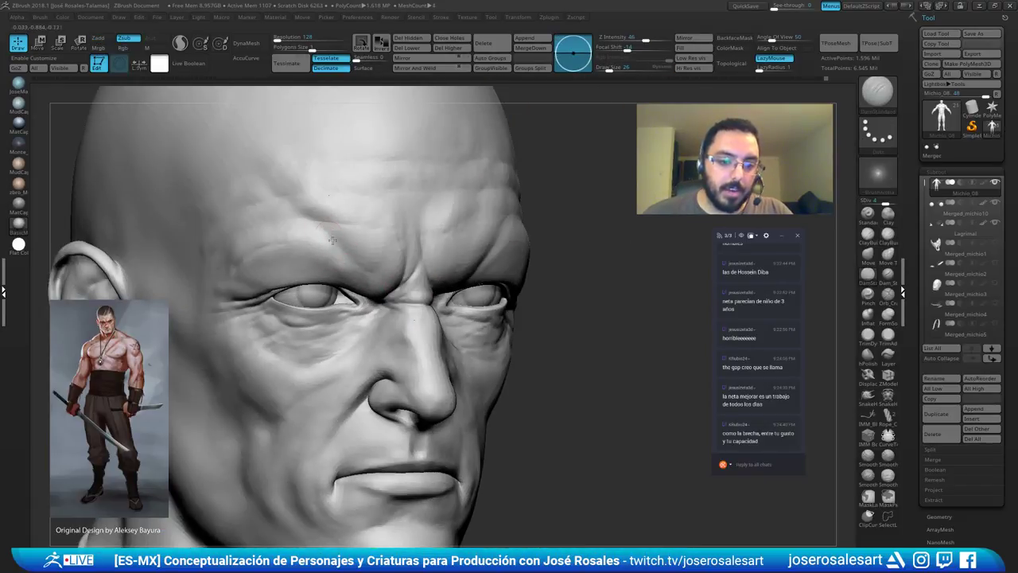
{"action": "right_click_drag", "start_coordinate": [278, 192], "coordinate": [314, 242]}
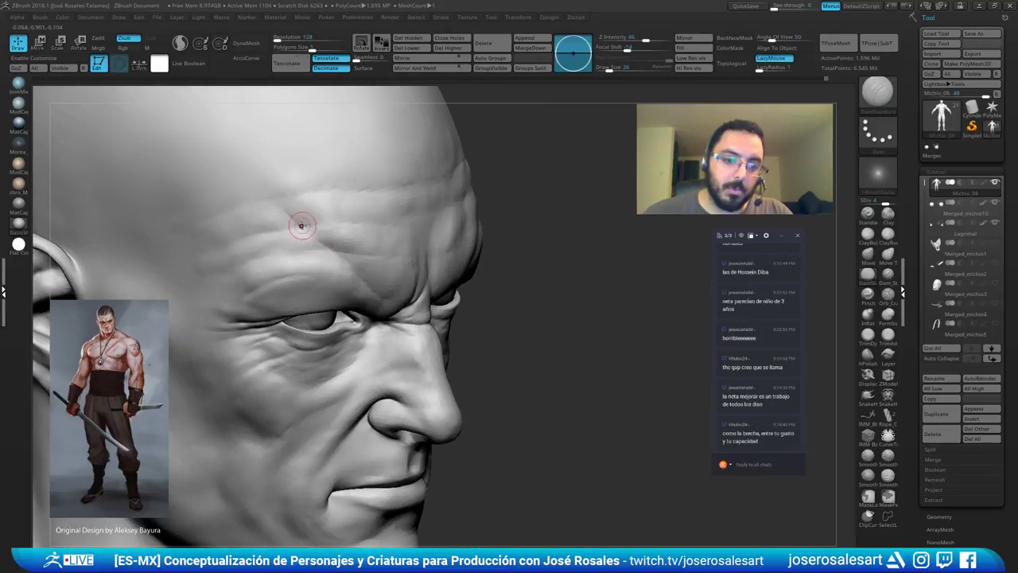
{"action": "right_click_drag", "start_coordinate": [268, 187], "coordinate": [291, 194]}
{"action": "left_click_drag", "start_coordinate": [273, 206], "coordinate": [294, 209], "text": "shift"}
Build up the skin folds above the eyebrow with ClayBuildup at draw size 36 and soften them.
{"action": "mouse_move", "coordinate": [439, 232]}
{"action": "right_mouse_down"}
{"action": "mouse_move", "coordinate": [396, 228]}
{"action": "mouse_move", "coordinate": [336, 196]}
{"action": "right_mouse_up"}
{"action": "mouse_move", "coordinate": [387, 221]}
{"action": "right_mouse_down", "text": "ctrl"}
{"action": "mouse_move", "coordinate": [423, 276]}
{"action": "mouse_move", "coordinate": [398, 255]}
{"action": "right_mouse_up", "text": "ctrl"}
{"action": "mouse_move", "coordinate": [357, 236]}
{"action": "left_mouse_down", "text": "shift"}
{"action": "mouse_move", "coordinate": [373, 227]}
{"action": "mouse_move", "coordinate": [390, 236]}
{"action": "left_mouse_up", "text": "shift"}
{"action": "mouse_move", "coordinate": [318, 240]}
{"action": "right_mouse_down"}
{"action": "mouse_move", "coordinate": [342, 250]}
{"action": "mouse_move", "coordinate": [368, 326]}
{"action": "mouse_move", "coordinate": [350, 294]}
{"action": "right_mouse_up"}
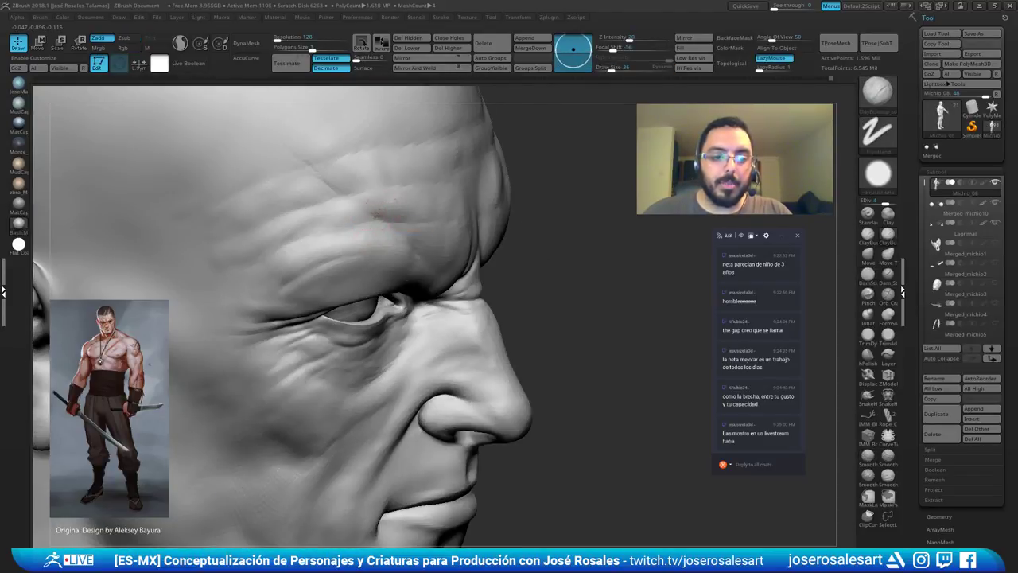
{"action": "right_click_drag", "start_coordinate": [418, 210], "coordinate": [380, 199]}
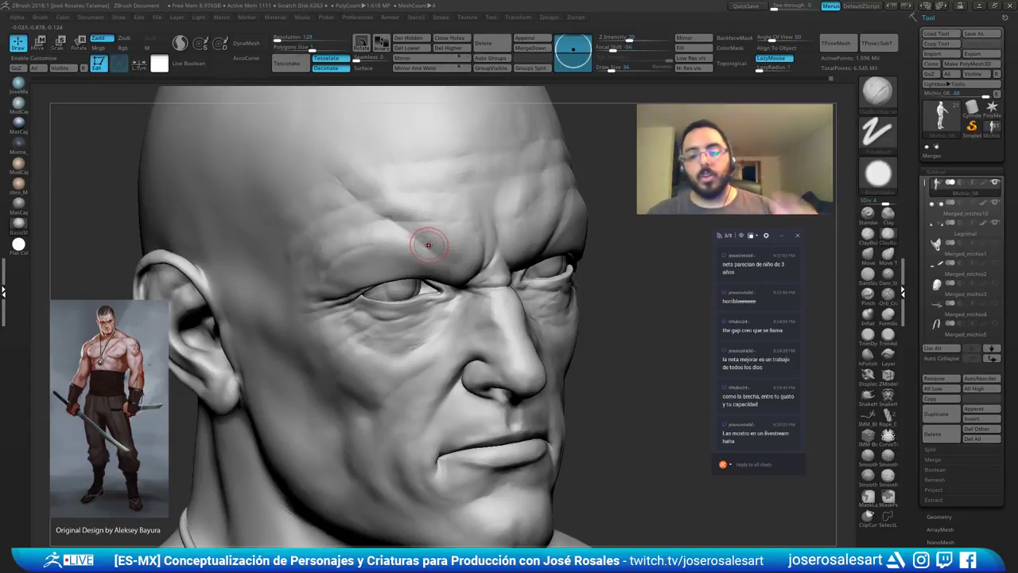
{"action": "left_click_drag", "start_coordinate": [590, 228], "coordinate": [577, 300]}
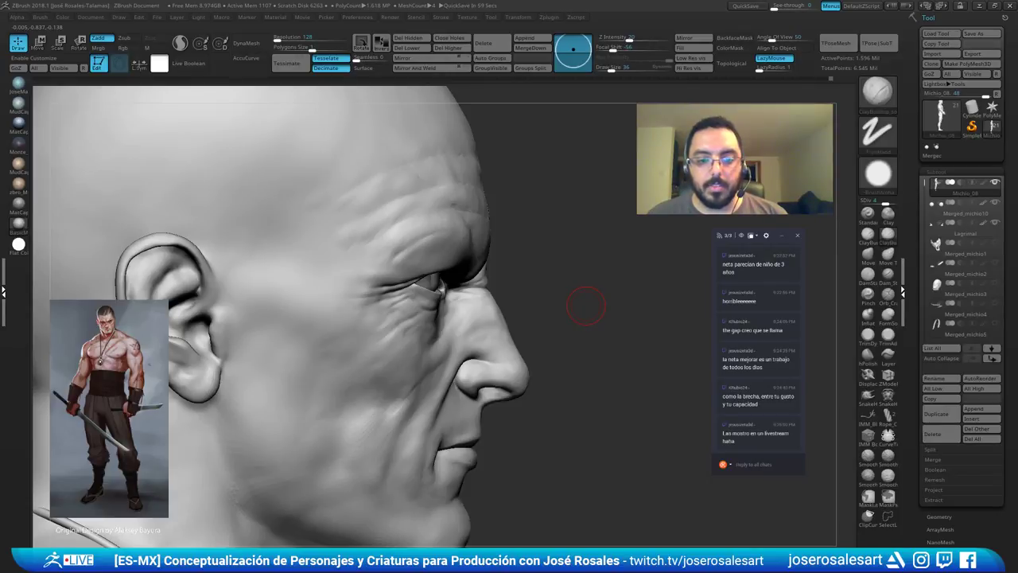
Refine the nostril opening with the Standard brush at draw size 36 and smooth the wing of the nose.
{"action": "mouse_move", "coordinate": [566, 308]}
{"action": "left_mouse_down"}
{"action": "mouse_move", "coordinate": [497, 306]}
{"action": "mouse_move", "coordinate": [425, 362]}
{"action": "mouse_move", "coordinate": [431, 316]}
{"action": "mouse_move", "coordinate": [437, 322]}
{"action": "left_mouse_up"}
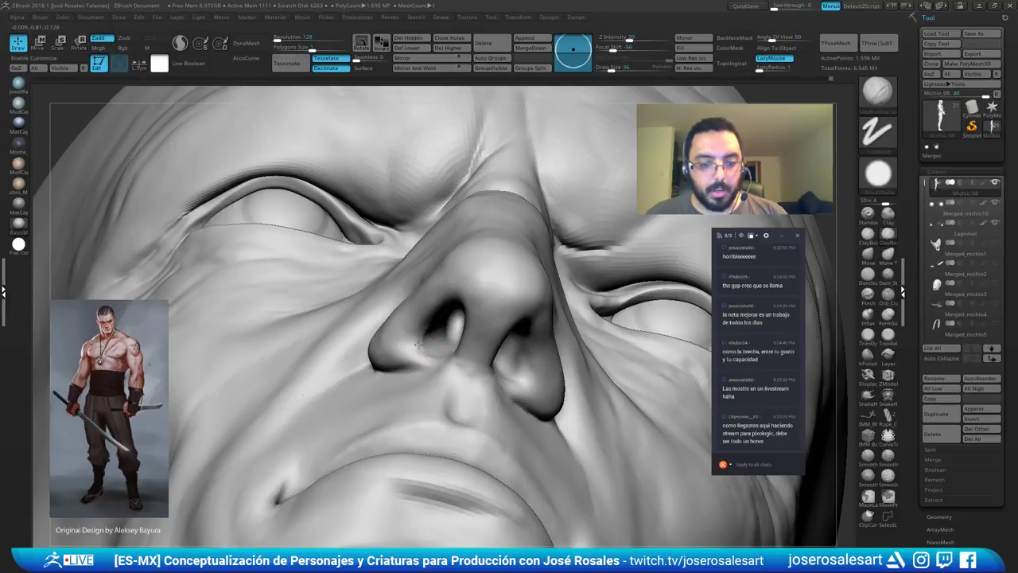
{"action": "key", "text": "b"}
{"action": "key", "text": "s"}
{"action": "key", "text": "t"}
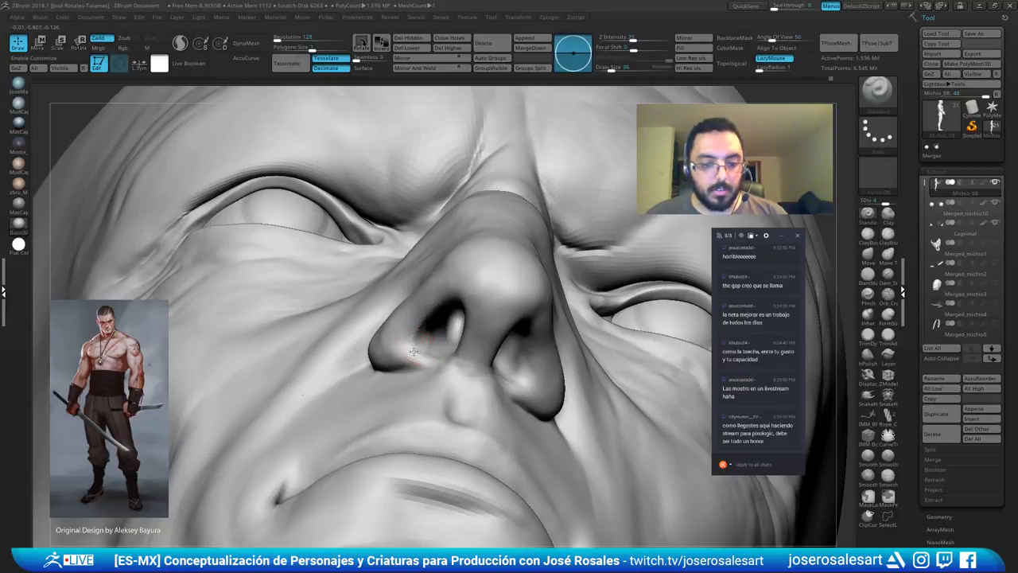
{"action": "mouse_move", "coordinate": [430, 336]}
{"action": "right_mouse_down"}
{"action": "mouse_move", "coordinate": [412, 337]}
{"action": "mouse_move", "coordinate": [445, 323]}
{"action": "right_mouse_up"}
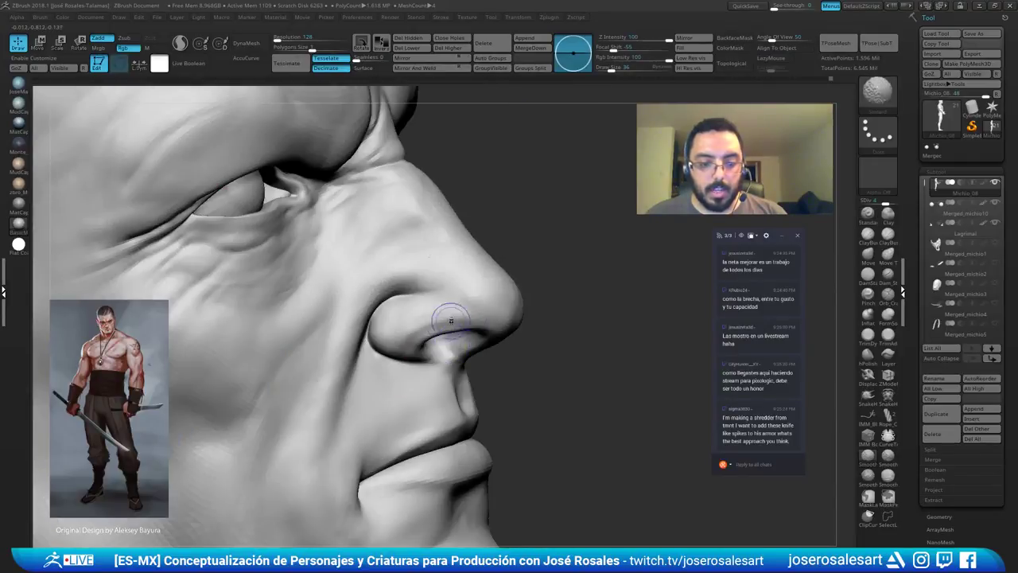
{"action": "left_click_drag", "start_coordinate": [414, 342], "coordinate": [422, 330], "text": "shift"}
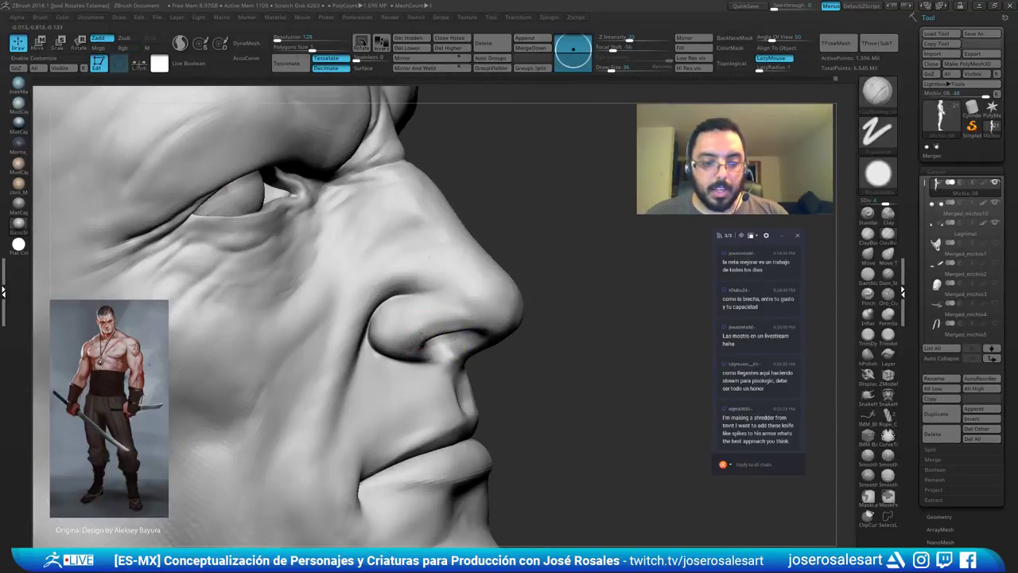
Build up the side of the nose and nostril wing with ClayBuildup, reducing the draw size to 51, and smooth the transitions.
{"action": "right_click_drag", "start_coordinate": [463, 322], "coordinate": [458, 296], "text": "ctrl"}
{"action": "mouse_move", "coordinate": [509, 324]}
{"action": "right_mouse_down"}
{"action": "mouse_move", "coordinate": [469, 326]}
{"action": "mouse_move", "coordinate": [490, 322]}
{"action": "right_mouse_up"}
{"action": "right_click_drag", "start_coordinate": [358, 319], "coordinate": [408, 318]}
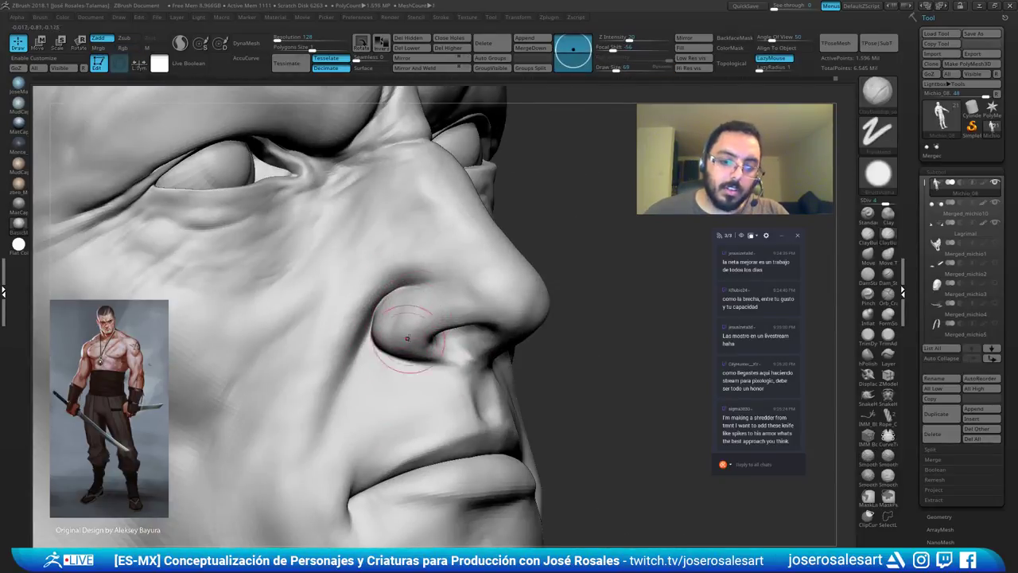
{"action": "right_click_drag", "start_coordinate": [433, 315], "coordinate": [457, 318]}
{"action": "left_click_drag", "start_coordinate": [449, 310], "coordinate": [479, 294]}
{"action": "right_click_drag", "start_coordinate": [509, 288], "coordinate": [486, 291]}
{"action": "left_click_drag", "start_coordinate": [467, 299], "coordinate": [451, 306], "text": "shift"}
{"action": "mouse_move", "coordinate": [403, 319]}
{"action": "right_mouse_down"}
{"action": "mouse_move", "coordinate": [434, 321]}
{"action": "mouse_move", "coordinate": [387, 326]}
{"action": "mouse_move", "coordinate": [414, 321]}
{"action": "right_mouse_up"}
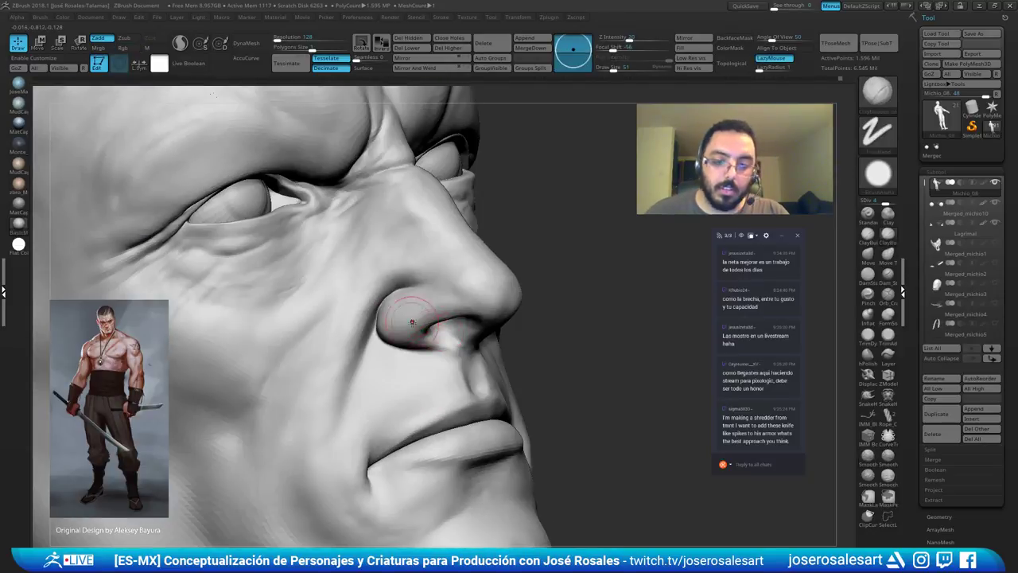
{"action": "key", "text": "shift"}
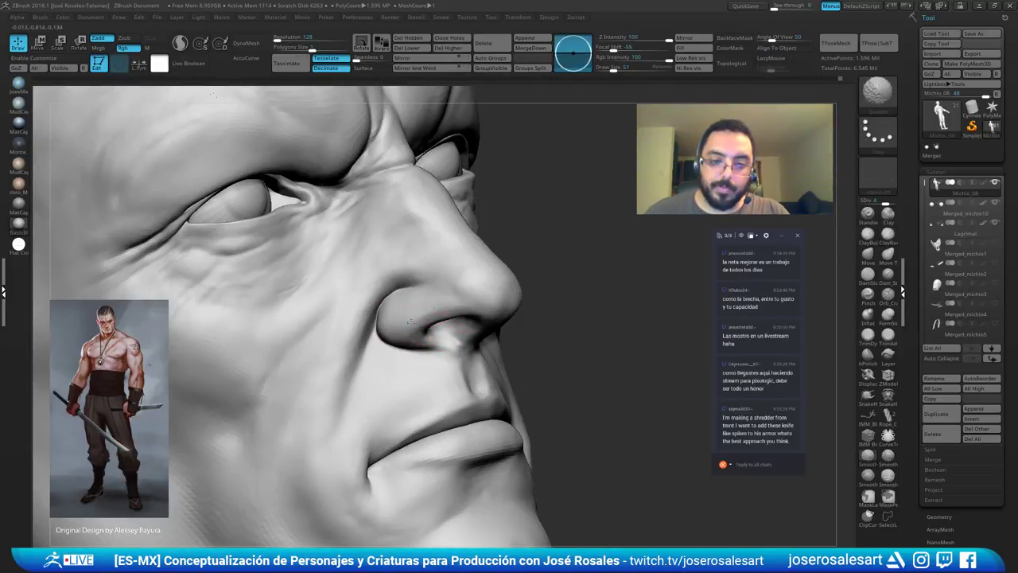
Refine the opposite nostril wing and its transition into the cheek with ClayBuildup at draw size 45 and smooth it.
{"action": "mouse_move", "coordinate": [404, 331]}
{"action": "right_mouse_down"}
{"action": "mouse_move", "coordinate": [474, 305]}
{"action": "mouse_move", "coordinate": [473, 296]}
{"action": "mouse_move", "coordinate": [396, 297]}
{"action": "mouse_move", "coordinate": [396, 218]}
{"action": "right_mouse_up"}
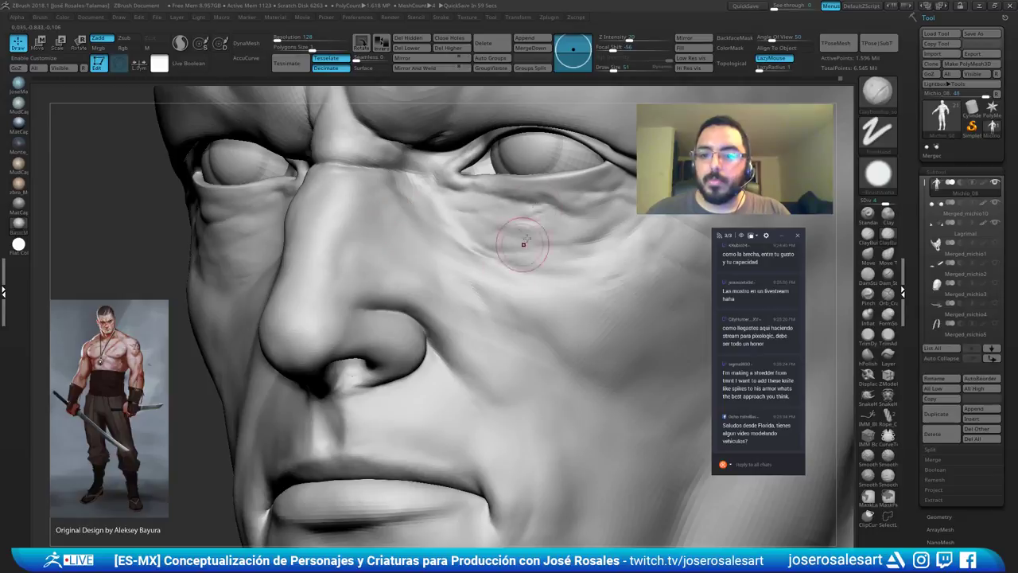
{"action": "mouse_move", "coordinate": [424, 286]}
{"action": "right_mouse_down"}
{"action": "mouse_move", "coordinate": [377, 257]}
{"action": "mouse_move", "coordinate": [397, 303]}
{"action": "mouse_move", "coordinate": [352, 337]}
{"action": "mouse_move", "coordinate": [398, 292]}
{"action": "mouse_move", "coordinate": [413, 325]}
{"action": "mouse_move", "coordinate": [430, 330]}
{"action": "right_mouse_up"}
{"action": "left_click_drag", "start_coordinate": [415, 343], "coordinate": [431, 338]}
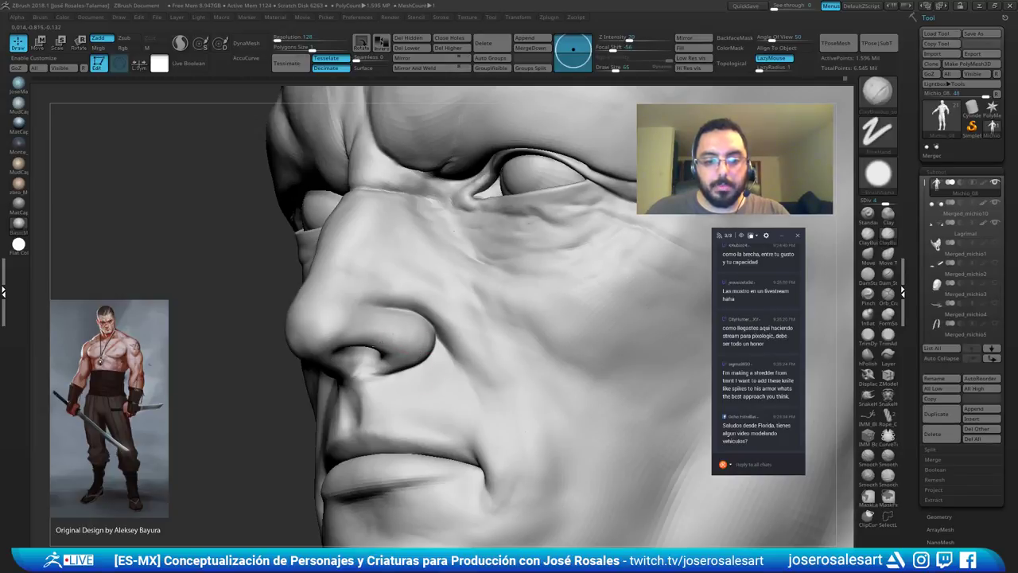
{"action": "right_click_drag", "start_coordinate": [389, 359], "coordinate": [418, 338]}
{"action": "left_click_drag", "start_coordinate": [420, 335], "coordinate": [427, 331], "text": "shift"}
{"action": "mouse_move", "coordinate": [427, 331]}
{"action": "right_mouse_down", "text": "ctrl"}
{"action": "mouse_move", "coordinate": [430, 310]}
{"action": "mouse_move", "coordinate": [452, 329]}
{"action": "mouse_move", "coordinate": [398, 318]}
{"action": "right_mouse_up", "text": "ctrl"}
{"action": "mouse_move", "coordinate": [471, 297]}
{"action": "right_mouse_down", "text": "ctrl"}
{"action": "mouse_move", "coordinate": [445, 286]}
{"action": "mouse_move", "coordinate": [382, 338]}
{"action": "right_mouse_up", "text": "ctrl"}
Sharpen the crease around the nostril wing with DamStandard at draw size 45.
{"action": "key", "text": "b"}
{"action": "key", "text": "d"}
{"action": "key", "text": "s"}
{"action": "mouse_move", "coordinate": [438, 288]}
{"action": "right_mouse_down"}
{"action": "mouse_move", "coordinate": [416, 356]}
{"action": "mouse_move", "coordinate": [439, 390]}
{"action": "mouse_move", "coordinate": [409, 352]}
{"action": "mouse_move", "coordinate": [425, 331]}
{"action": "right_mouse_up"}
{"action": "right_click_drag", "start_coordinate": [425, 330], "coordinate": [424, 345], "text": "ctrl"}
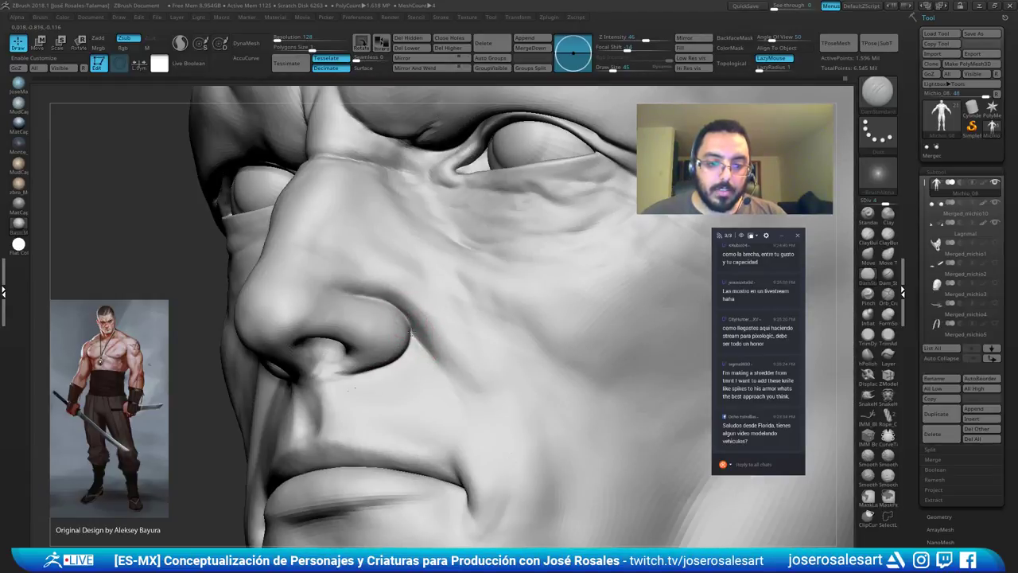
{"action": "key", "text": "ctrl"}
{"action": "mouse_move", "coordinate": [419, 343]}
{"action": "right_mouse_down"}
{"action": "mouse_move", "coordinate": [382, 336]}
{"action": "mouse_move", "coordinate": [402, 330]}
{"action": "mouse_move", "coordinate": [395, 302]}
{"action": "mouse_move", "coordinate": [415, 297]}
{"action": "mouse_move", "coordinate": [412, 282]}
{"action": "mouse_move", "coordinate": [486, 260]}
{"action": "right_mouse_up"}
Define the folds beside the mouth corner with DamStandard at draw size 45 and smooth the lower cheek.
{"action": "key", "text": "b"}
{"action": "key", "text": "c"}
{"action": "key", "text": "b"}
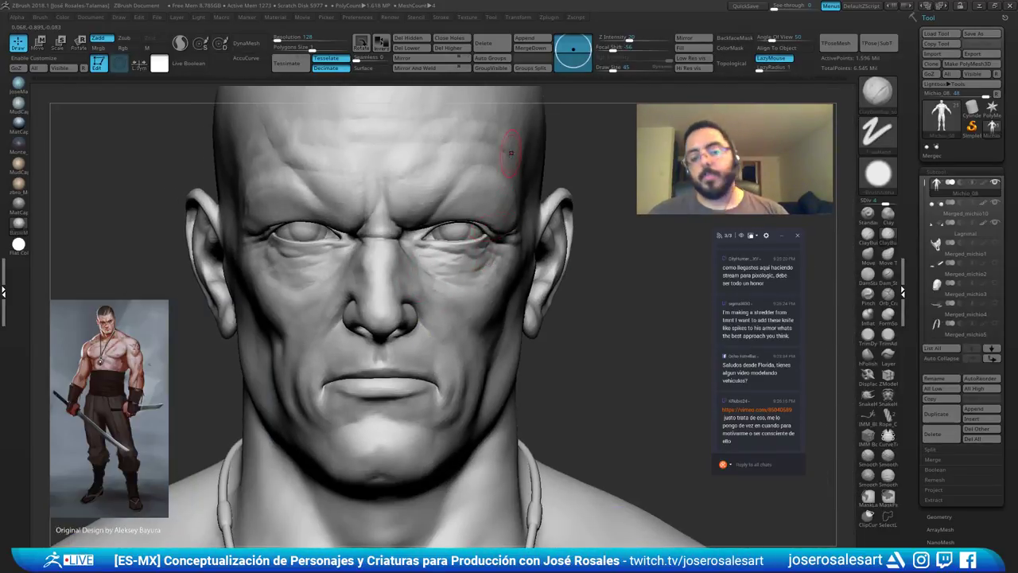
{"action": "mouse_move", "coordinate": [266, 426]}
{"action": "right_mouse_down"}
{"action": "mouse_move", "coordinate": [345, 404]}
{"action": "mouse_move", "coordinate": [326, 408]}
{"action": "mouse_move", "coordinate": [350, 427]}
{"action": "mouse_move", "coordinate": [342, 431]}
{"action": "mouse_move", "coordinate": [362, 420]}
{"action": "mouse_move", "coordinate": [432, 329]}
{"action": "mouse_move", "coordinate": [309, 354]}
{"action": "mouse_move", "coordinate": [297, 276]}
{"action": "mouse_move", "coordinate": [323, 330]}
{"action": "mouse_move", "coordinate": [338, 337]}
{"action": "right_mouse_up"}
{"action": "key", "text": "b"}
{"action": "key", "text": "d"}
{"action": "key", "text": "s"}
{"action": "right_click_drag", "start_coordinate": [323, 412], "coordinate": [331, 356]}
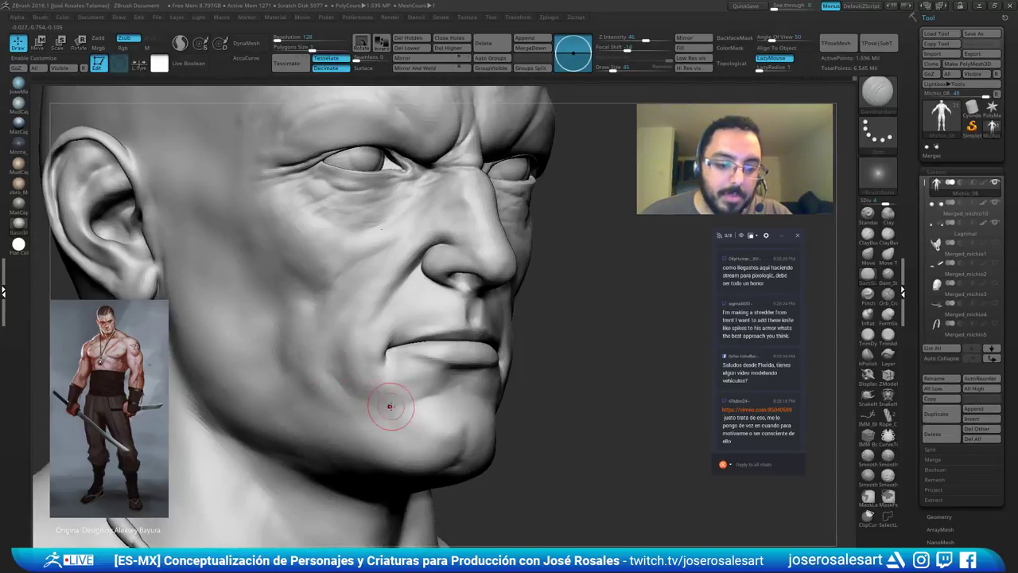
{"action": "right_click_drag", "start_coordinate": [402, 397], "coordinate": [350, 382]}
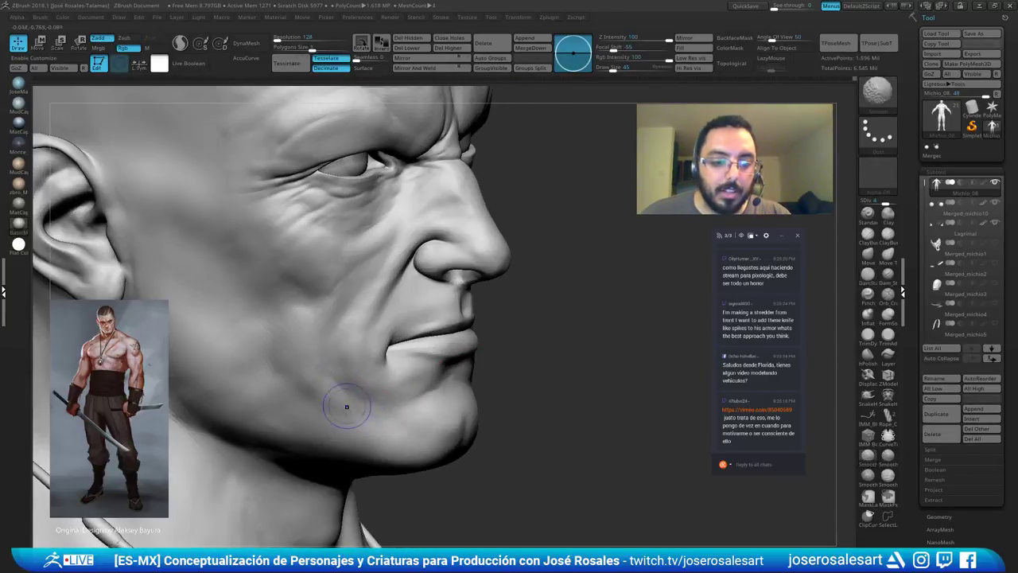
{"action": "left_click_drag", "start_coordinate": [324, 360], "coordinate": [315, 404], "text": "shift"}
Shape the jaw angle below the ear with ClayBuildup at draw size 65 and smooth the surface.
{"action": "key", "text": "1"}
{"action": "right_click_drag", "start_coordinate": [262, 363], "coordinate": [229, 371]}
{"action": "right_click_drag", "start_coordinate": [229, 371], "coordinate": [227, 379], "text": "ctrl"}
{"action": "key", "text": "s"}
{"action": "left_click_drag", "start_coordinate": [227, 379], "coordinate": [211, 362]}
{"action": "key", "text": "s"}
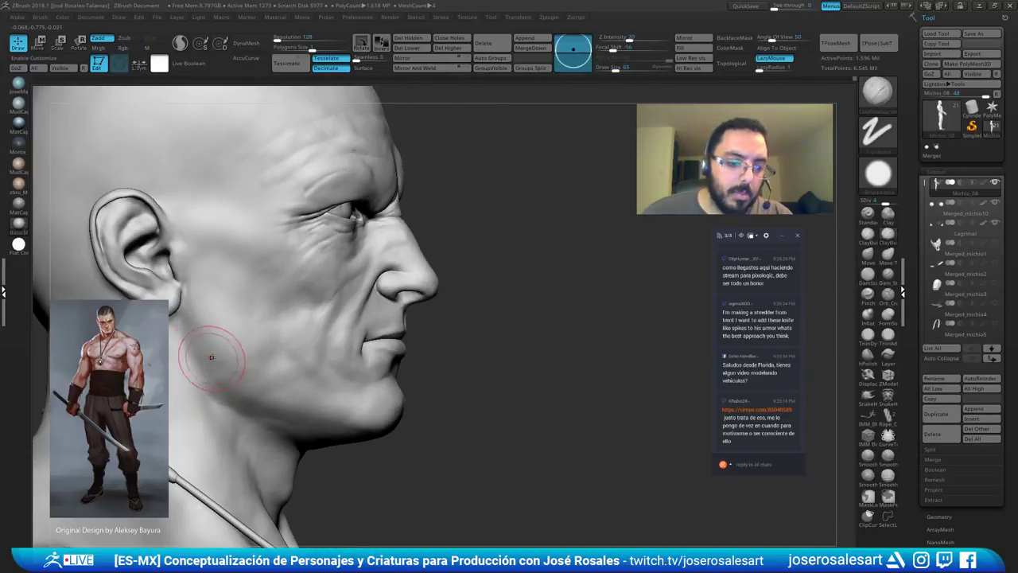
{"action": "mouse_move", "coordinate": [243, 407]}
{"action": "right_mouse_down"}
{"action": "mouse_move", "coordinate": [191, 373]}
{"action": "mouse_move", "coordinate": [238, 353]}
{"action": "right_mouse_up"}
{"action": "left_click_drag", "start_coordinate": [244, 352], "coordinate": [216, 358], "text": "shift"}
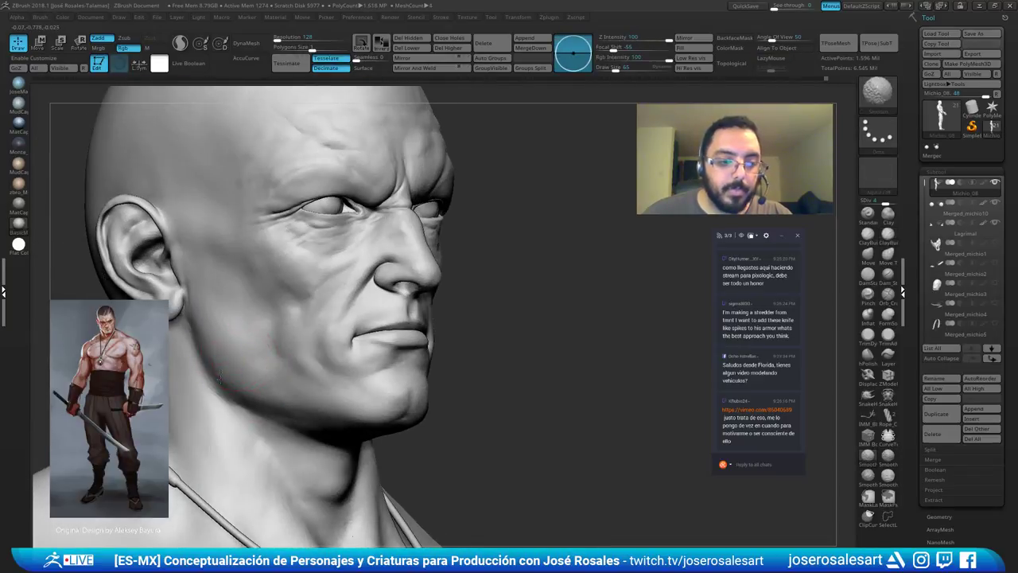
Build up the jawline on the opposite side of the face with ClayBuildup at draw size 65.
{"action": "mouse_move", "coordinate": [277, 369]}
{"action": "right_mouse_down"}
{"action": "mouse_move", "coordinate": [482, 355]}
{"action": "mouse_move", "coordinate": [451, 377]}
{"action": "right_mouse_up"}
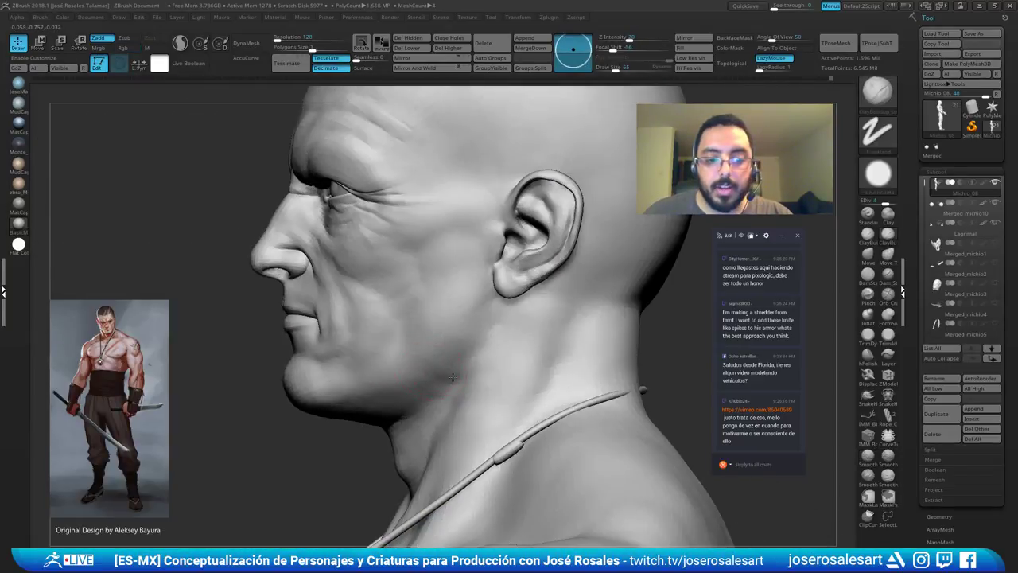
{"action": "left_click_drag", "start_coordinate": [420, 372], "coordinate": [443, 384]}
{"action": "mouse_move", "coordinate": [443, 385]}
{"action": "right_mouse_down"}
{"action": "mouse_move", "coordinate": [439, 375]}
{"action": "mouse_move", "coordinate": [456, 370]}
{"action": "mouse_move", "coordinate": [487, 325]}
{"action": "right_mouse_up"}
{"action": "mouse_move", "coordinate": [487, 324]}
{"action": "right_mouse_down"}
{"action": "mouse_move", "coordinate": [504, 332]}
{"action": "mouse_move", "coordinate": [481, 330]}
{"action": "mouse_move", "coordinate": [527, 288]}
{"action": "right_mouse_up"}
{"action": "right_click_drag", "start_coordinate": [478, 313], "coordinate": [461, 319]}
{"action": "mouse_move", "coordinate": [461, 320]}
{"action": "right_mouse_down", "text": "ctrl"}
{"action": "mouse_move", "coordinate": [466, 341]}
{"action": "mouse_move", "coordinate": [496, 349]}
{"action": "mouse_move", "coordinate": [519, 328]}
{"action": "right_mouse_up", "text": "ctrl"}
{"action": "right_click_drag", "start_coordinate": [519, 328], "coordinate": [515, 349], "text": "ctrl"}
Refine the jawline between chin and ear with the Standard brush at draw size 65 and smooth it.
{"action": "key", "text": "b"}
{"action": "key", "text": "s"}
{"action": "key", "text": "t"}
{"action": "right_click_drag", "start_coordinate": [469, 324], "coordinate": [424, 360]}
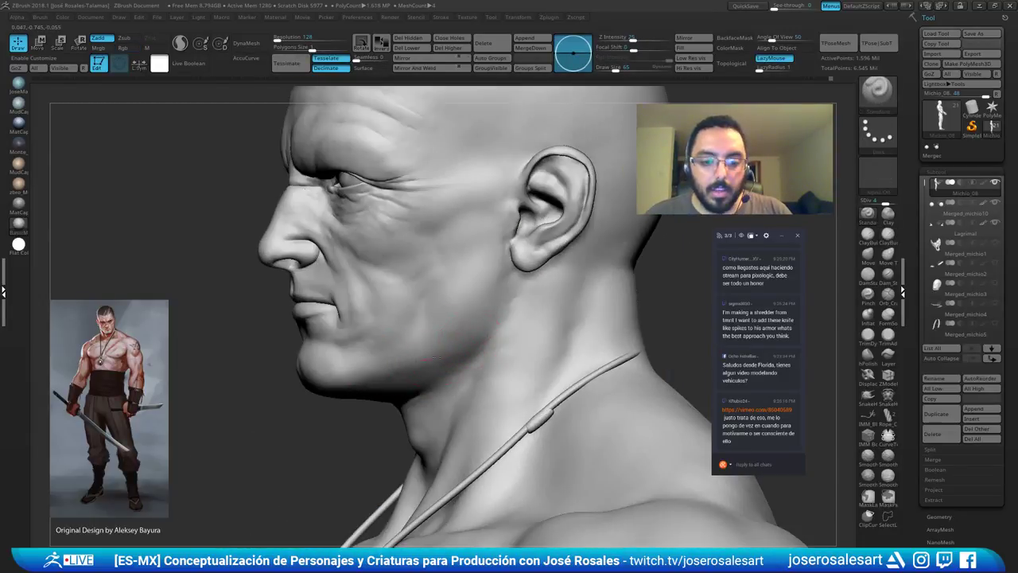
{"action": "right_click_drag", "start_coordinate": [454, 323], "coordinate": [476, 327]}
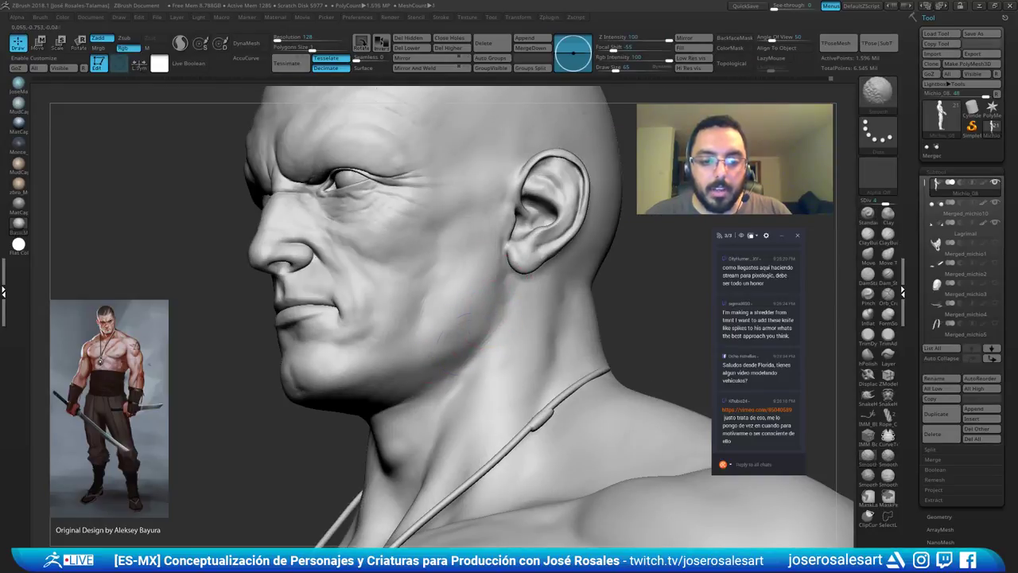
{"action": "left_click_drag", "start_coordinate": [423, 362], "coordinate": [451, 340], "text": "shift"}
Return to the other side of the jaw and switch to ClayBuildup for the area below the ear.
{"action": "right_click_drag", "start_coordinate": [462, 327], "coordinate": [509, 328]}
{"action": "right_click_drag", "start_coordinate": [509, 328], "coordinate": [506, 302], "text": "ctrl"}
{"action": "right_click_drag", "start_coordinate": [314, 363], "coordinate": [372, 378], "text": "alt"}
{"action": "mouse_move", "coordinate": [216, 442]}
{"action": "right_mouse_down"}
{"action": "mouse_move", "coordinate": [266, 438]}
{"action": "mouse_move", "coordinate": [223, 486]}
{"action": "mouse_move", "coordinate": [275, 479]}
{"action": "right_mouse_up"}
{"action": "key", "text": "b"}
{"action": "key", "text": "c"}
{"action": "key", "text": "b"}
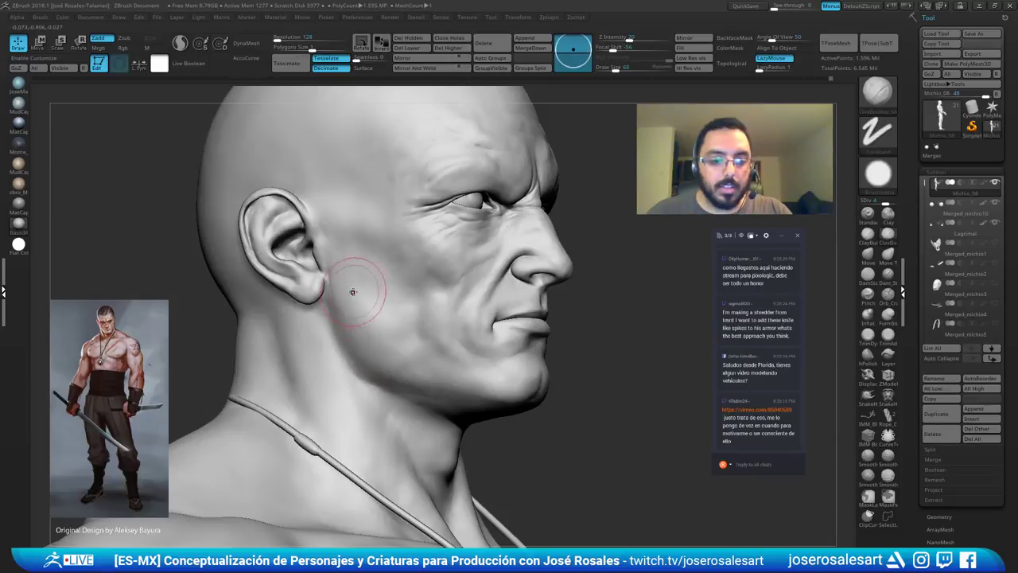
Examine the jawline, neck and profile of the head from several angles.
{"action": "mouse_move", "coordinate": [352, 390]}
{"action": "right_mouse_down"}
{"action": "mouse_move", "coordinate": [330, 318]}
{"action": "mouse_move", "coordinate": [354, 291]}
{"action": "mouse_move", "coordinate": [339, 287]}
{"action": "right_mouse_up"}
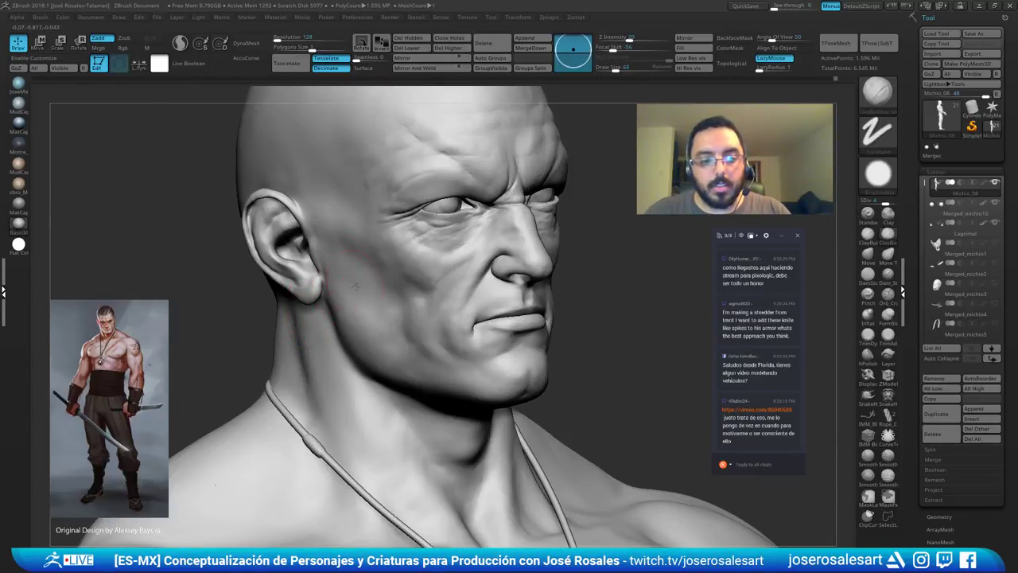
{"action": "mouse_move", "coordinate": [372, 364]}
{"action": "right_mouse_down"}
{"action": "mouse_move", "coordinate": [390, 337]}
{"action": "mouse_move", "coordinate": [445, 374]}
{"action": "mouse_move", "coordinate": [407, 364]}
{"action": "mouse_move", "coordinate": [438, 420]}
{"action": "right_mouse_up"}
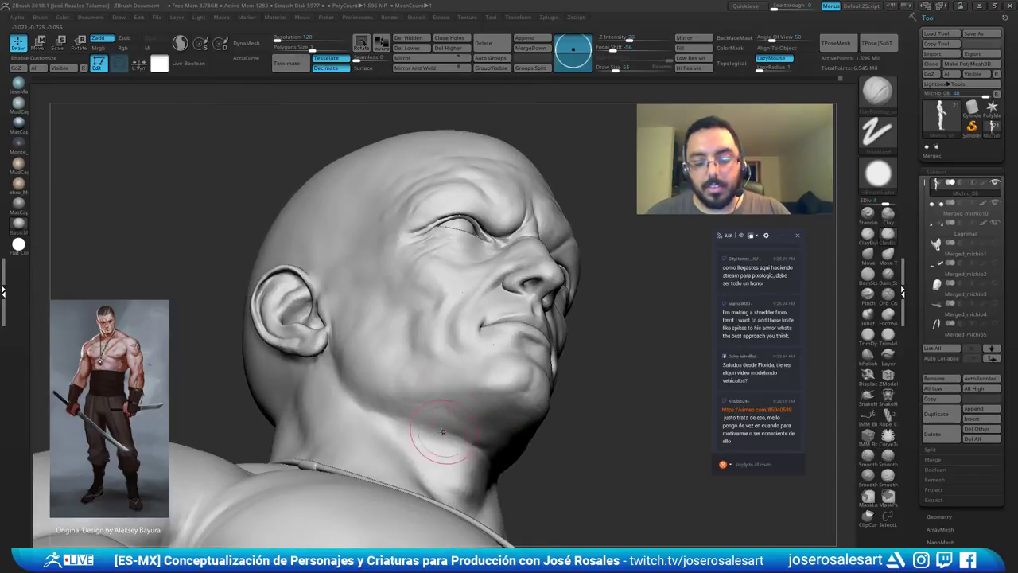
{"action": "mouse_move", "coordinate": [429, 390]}
{"action": "right_mouse_down"}
{"action": "mouse_move", "coordinate": [475, 330]}
{"action": "mouse_move", "coordinate": [497, 354]}
{"action": "mouse_move", "coordinate": [469, 370]}
{"action": "right_mouse_up"}
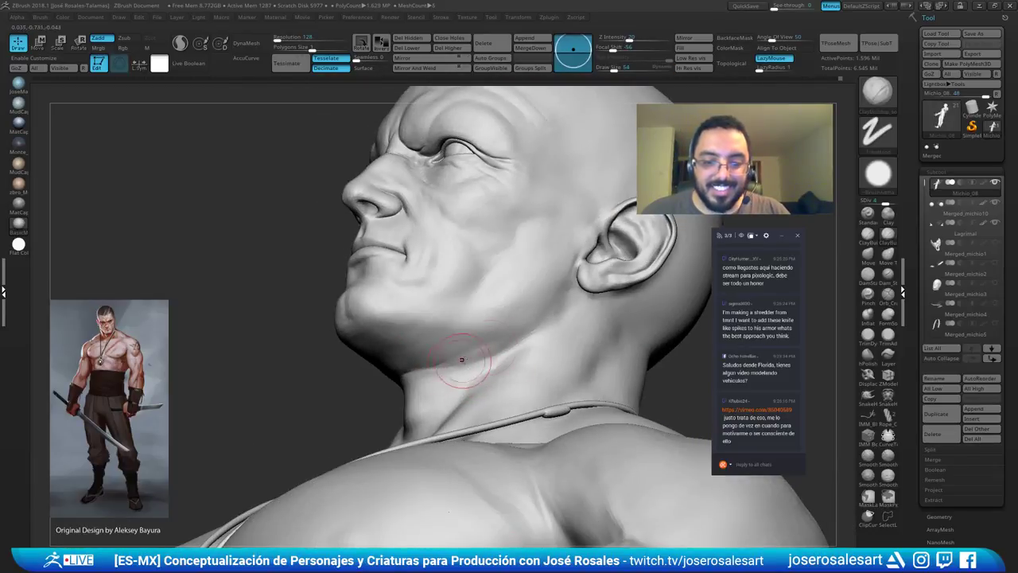
{"action": "mouse_move", "coordinate": [466, 337]}
{"action": "right_mouse_down"}
{"action": "mouse_move", "coordinate": [486, 339]}
{"action": "mouse_move", "coordinate": [452, 352]}
{"action": "mouse_move", "coordinate": [475, 345]}
{"action": "mouse_move", "coordinate": [472, 363]}
{"action": "mouse_move", "coordinate": [487, 354]}
{"action": "mouse_move", "coordinate": [496, 367]}
{"action": "mouse_move", "coordinate": [516, 311]}
{"action": "mouse_move", "coordinate": [402, 345]}
{"action": "right_mouse_up"}
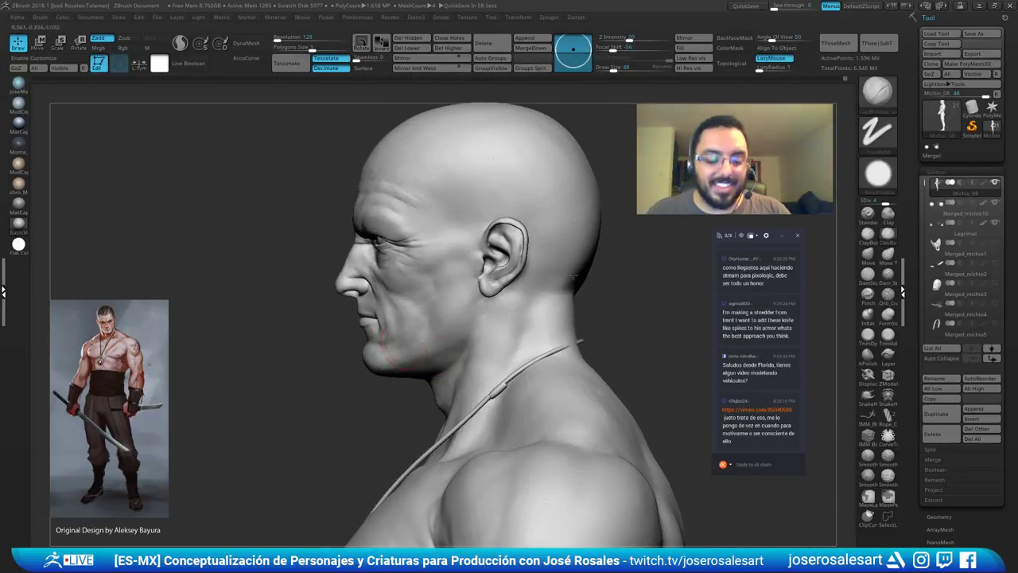
Switch to the Dam Standard brush and refine the creases around the nose bridge and inner eye corner.
{"action": "right_click_drag", "start_coordinate": [559, 273], "coordinate": [603, 273]}
{"action": "key", "text": "b"}
{"action": "key", "text": "d"}
{"action": "key", "text": "s"}
{"action": "mouse_move", "coordinate": [482, 243]}
{"action": "right_mouse_down"}
{"action": "mouse_move", "coordinate": [521, 276]}
{"action": "mouse_move", "coordinate": [585, 273]}
{"action": "right_mouse_up"}
{"action": "right_click_drag", "start_coordinate": [325, 232], "coordinate": [277, 239], "text": "ctrl"}
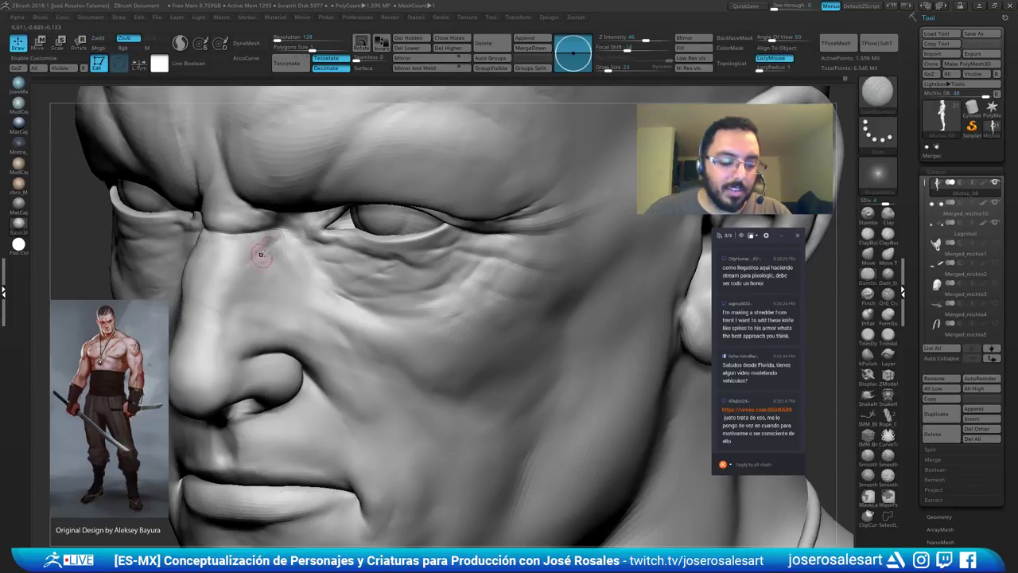
{"action": "mouse_move", "coordinate": [278, 234]}
{"action": "right_mouse_down"}
{"action": "mouse_move", "coordinate": [265, 235]}
{"action": "mouse_move", "coordinate": [296, 239]}
{"action": "right_mouse_up"}
{"action": "mouse_move", "coordinate": [296, 239]}
{"action": "right_mouse_down", "text": "ctrl"}
{"action": "mouse_move", "coordinate": [291, 216]}
{"action": "mouse_move", "coordinate": [364, 239]}
{"action": "right_mouse_up", "text": "ctrl"}
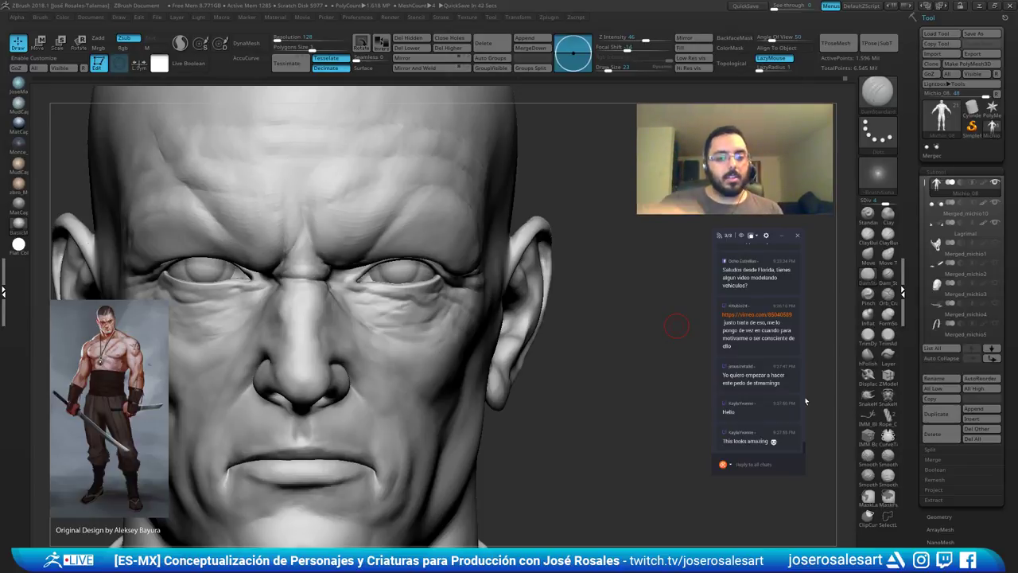
Read back through the recent messages in the stream chat overlay.
{"action": "right_click_drag", "start_coordinate": [363, 295], "coordinate": [409, 281]}
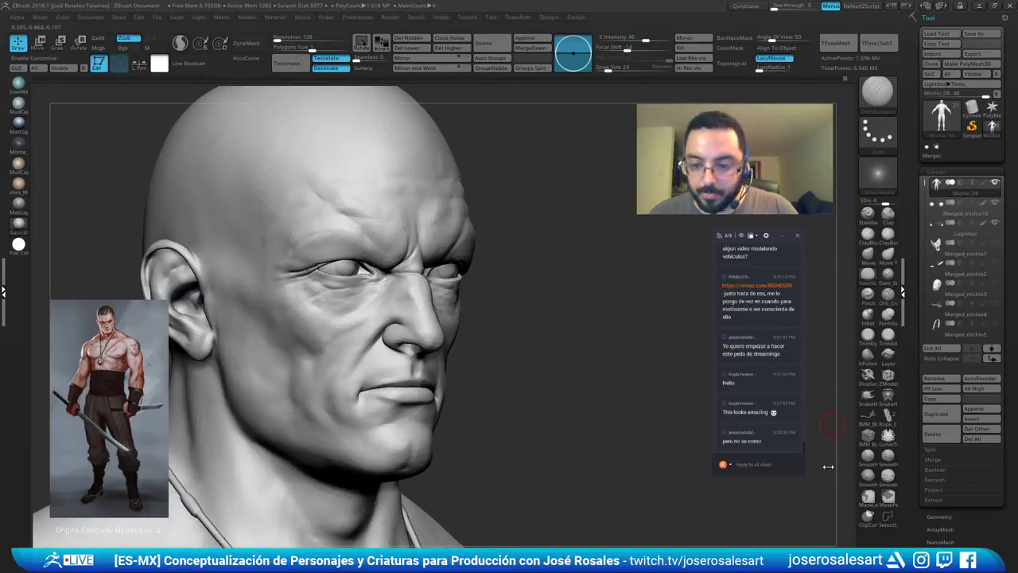
{"action": "scroll", "coordinate": [805, 439], "scroll_direction": "up", "scroll_amount": 3}
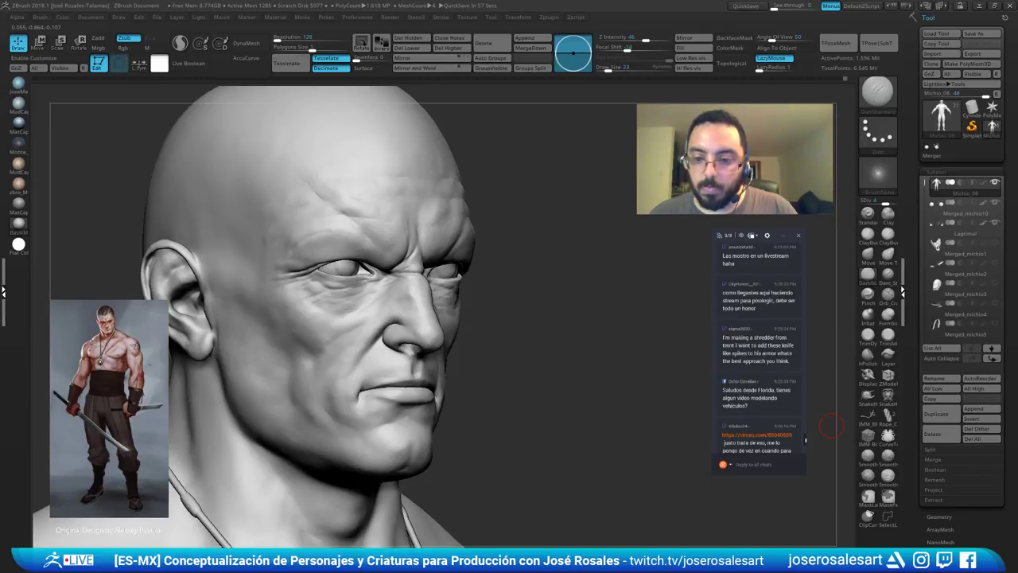
{"action": "scroll", "coordinate": [805, 439], "scroll_direction": "down", "scroll_amount": 1}
{"action": "scroll", "coordinate": [805, 439], "scroll_direction": "down", "scroll_amount": 2}
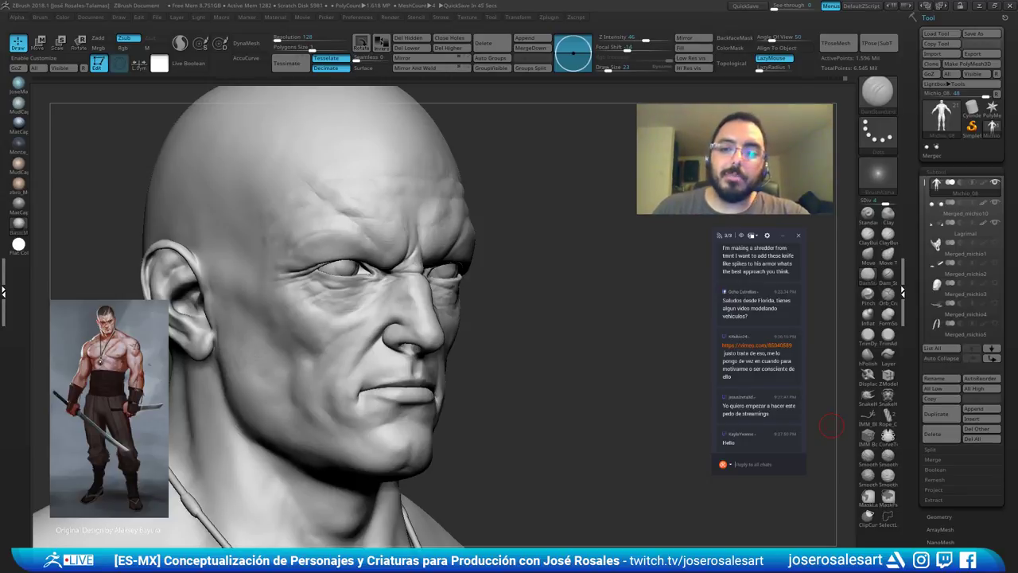
Smooth the cheek below the eye and build up its volume with the Clay Buildup brush.
{"action": "mouse_move", "coordinate": [279, 282]}
{"action": "right_mouse_down"}
{"action": "mouse_move", "coordinate": [395, 284]}
{"action": "mouse_move", "coordinate": [318, 330]}
{"action": "mouse_move", "coordinate": [294, 322]}
{"action": "right_mouse_up"}
{"action": "right_click_drag", "start_coordinate": [290, 325], "coordinate": [268, 323]}
{"action": "left_click_drag", "start_coordinate": [312, 309], "coordinate": [290, 322], "text": "shift"}
{"action": "mouse_move", "coordinate": [274, 332]}
{"action": "right_mouse_down"}
{"action": "mouse_move", "coordinate": [292, 328]}
{"action": "mouse_move", "coordinate": [265, 356]}
{"action": "mouse_move", "coordinate": [255, 350]}
{"action": "right_mouse_up"}
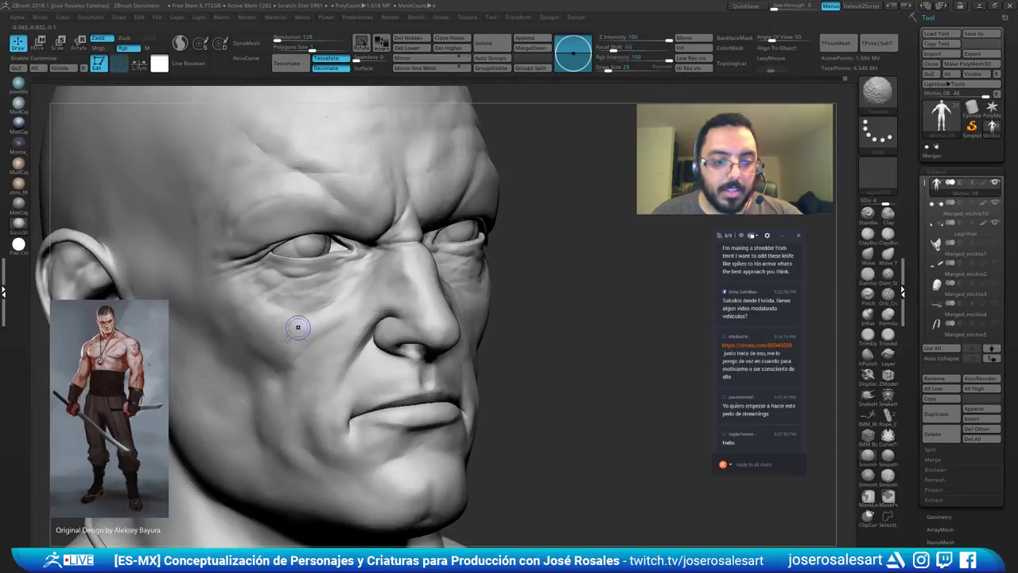
{"action": "key", "text": "b"}
{"action": "key", "text": "c"}
{"action": "key", "text": "b"}
{"action": "right_click_drag", "start_coordinate": [295, 316], "coordinate": [314, 315], "text": "ctrl"}
{"action": "left_click_drag", "start_coordinate": [298, 304], "coordinate": [362, 304]}
{"action": "mouse_move", "coordinate": [357, 296]}
{"action": "right_mouse_down", "text": "ctrl"}
{"action": "mouse_move", "coordinate": [329, 304]}
{"action": "mouse_move", "coordinate": [354, 296]}
{"action": "mouse_move", "coordinate": [357, 279]}
{"action": "mouse_move", "coordinate": [345, 303]}
{"action": "mouse_move", "coordinate": [371, 303]}
{"action": "right_mouse_up", "text": "ctrl"}
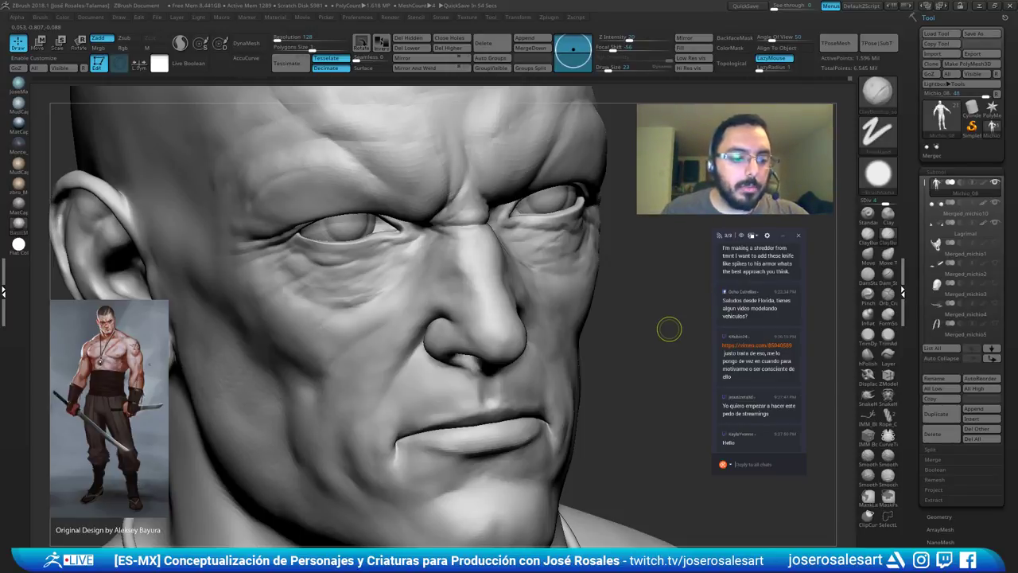
Set the Clay Buildup draw size to 36 and sculpt and smooth the cheek beside the nasolabial fold.
{"action": "mouse_move", "coordinate": [434, 297]}
{"action": "right_mouse_down"}
{"action": "mouse_move", "coordinate": [466, 301]}
{"action": "mouse_move", "coordinate": [323, 353]}
{"action": "mouse_move", "coordinate": [315, 295]}
{"action": "mouse_move", "coordinate": [640, 346]}
{"action": "right_mouse_up"}
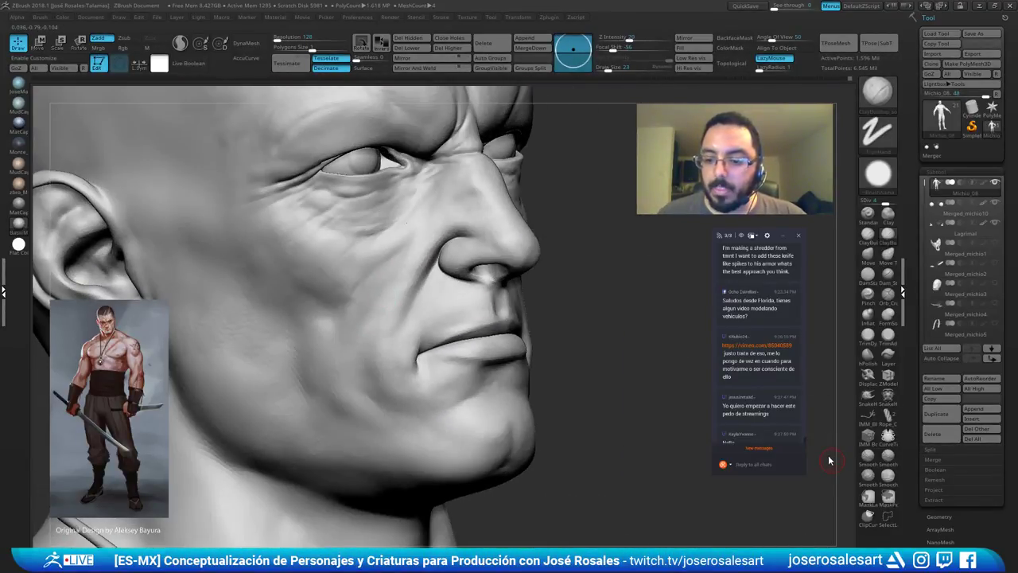
{"action": "left_click", "coordinate": [801, 443]}
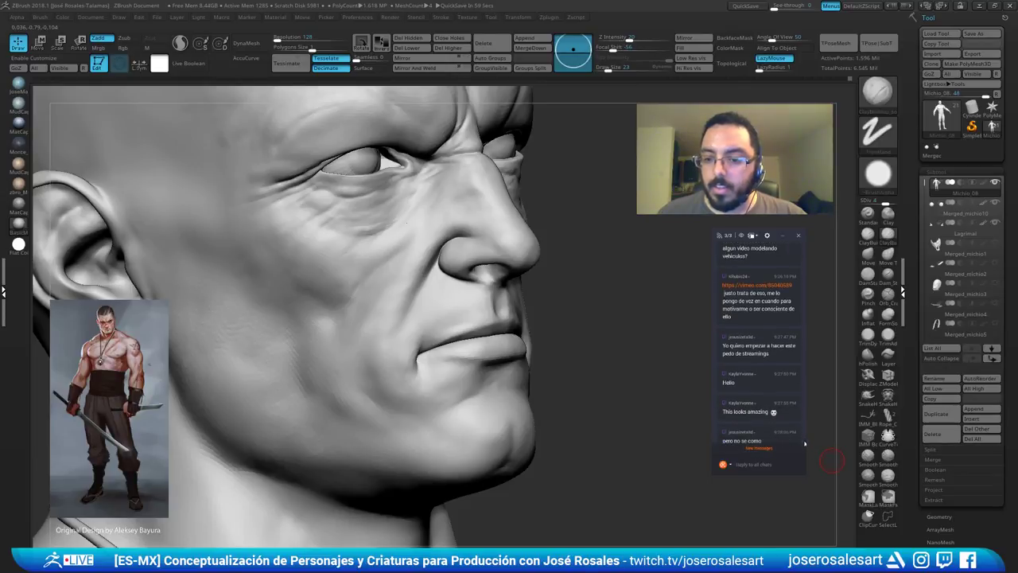
{"action": "mouse_move", "coordinate": [347, 320]}
{"action": "right_mouse_down"}
{"action": "mouse_move", "coordinate": [413, 298]}
{"action": "mouse_move", "coordinate": [376, 329]}
{"action": "mouse_move", "coordinate": [392, 346]}
{"action": "mouse_move", "coordinate": [402, 339]}
{"action": "right_mouse_up"}
{"action": "key", "text": "s"}
{"action": "left_click", "coordinate": [382, 342]}
{"action": "left_click_drag", "start_coordinate": [403, 339], "coordinate": [394, 334]}
{"action": "right_click_drag", "start_coordinate": [394, 331], "coordinate": [402, 341], "text": "ctrl"}
{"action": "left_click_drag", "start_coordinate": [403, 341], "coordinate": [386, 342], "text": "shift"}
{"action": "mouse_move", "coordinate": [390, 342]}
{"action": "right_mouse_down"}
{"action": "mouse_move", "coordinate": [342, 339]}
{"action": "mouse_move", "coordinate": [333, 322]}
{"action": "right_mouse_up"}
{"action": "right_click_drag", "start_coordinate": [525, 287], "coordinate": [544, 275], "text": "ctrl"}
{"action": "right_click_drag", "start_coordinate": [532, 196], "coordinate": [520, 247], "text": "ctrl"}
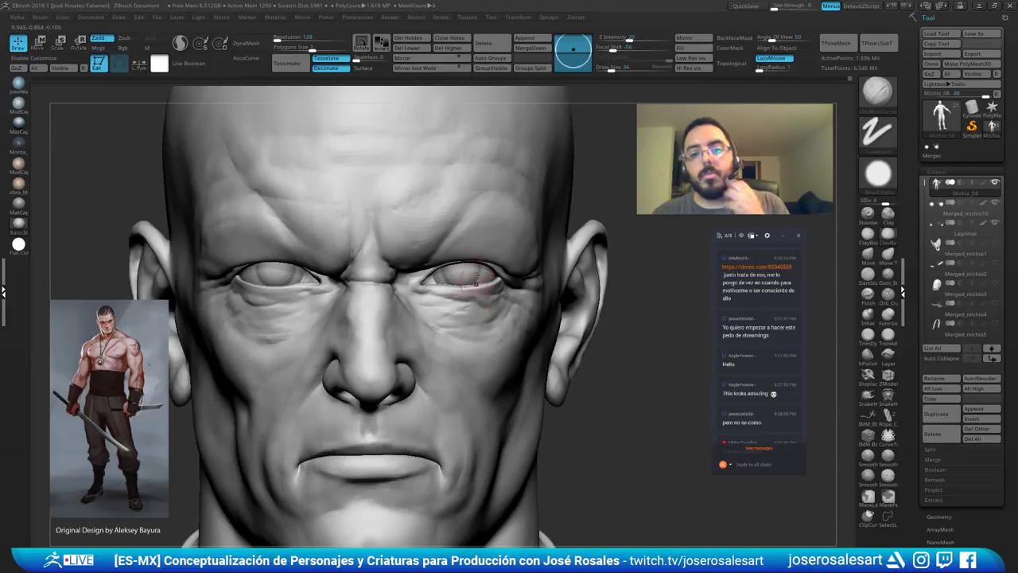
Refine the upper eyelid and brow creases using the Dam Standard brush at draw size 23.
{"action": "key", "text": "b"}
{"action": "key", "text": "d"}
{"action": "key", "text": "s"}
{"action": "key", "text": "s"}
{"action": "left_click", "coordinate": [452, 260]}
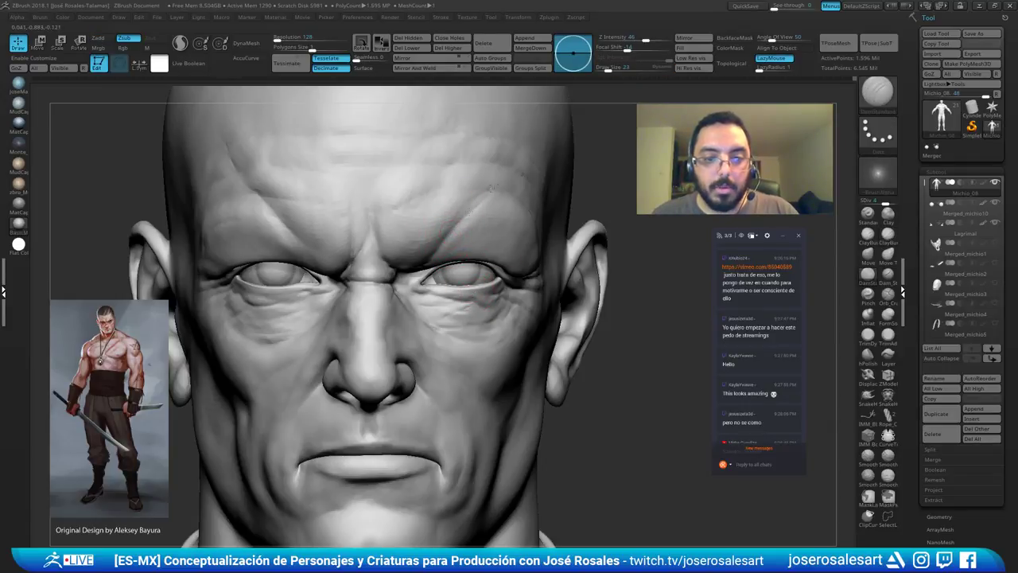
{"action": "right_click_drag", "start_coordinate": [480, 196], "coordinate": [455, 246]}
{"action": "mouse_move", "coordinate": [476, 212]}
{"action": "right_mouse_down"}
{"action": "mouse_move", "coordinate": [476, 236]}
{"action": "mouse_move", "coordinate": [461, 229]}
{"action": "mouse_move", "coordinate": [443, 256]}
{"action": "mouse_move", "coordinate": [426, 254]}
{"action": "mouse_move", "coordinate": [432, 268]}
{"action": "mouse_move", "coordinate": [447, 215]}
{"action": "mouse_move", "coordinate": [517, 222]}
{"action": "right_mouse_up"}
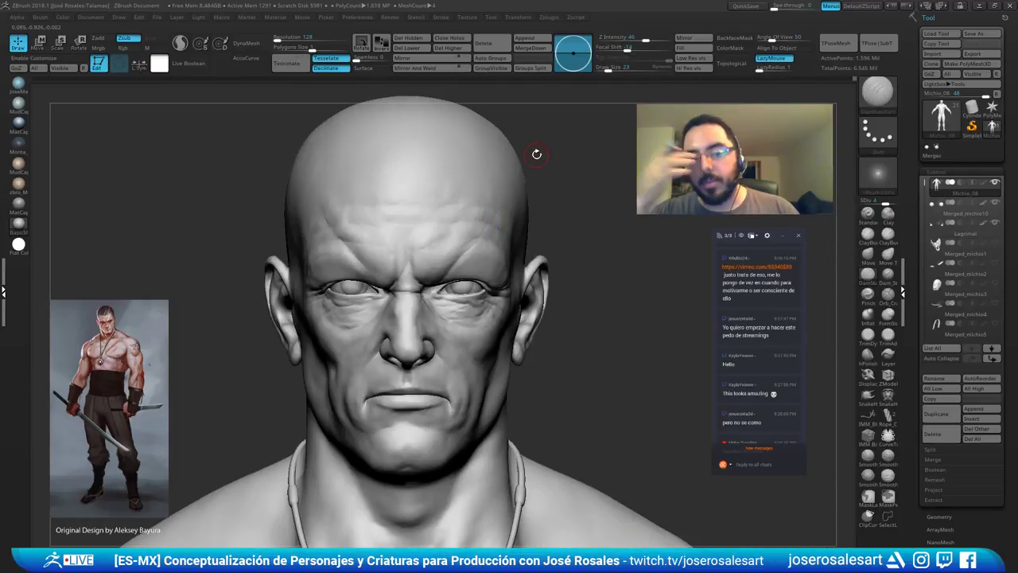
Build up and smooth the frown folds above the eyebrow with the Clay Buildup brush at draw size 33.
{"action": "key", "text": "1"}
{"action": "right_click_drag", "start_coordinate": [380, 261], "coordinate": [386, 302], "text": "alt"}
{"action": "key", "text": "s"}
{"action": "left_click_drag", "start_coordinate": [386, 265], "coordinate": [393, 265]}
{"action": "mouse_move", "coordinate": [302, 254]}
{"action": "right_mouse_down"}
{"action": "mouse_move", "coordinate": [381, 234]}
{"action": "mouse_move", "coordinate": [357, 241]}
{"action": "mouse_move", "coordinate": [364, 253]}
{"action": "right_mouse_up"}
{"action": "key", "text": "s"}
{"action": "left_click_drag", "start_coordinate": [369, 237], "coordinate": [359, 229]}
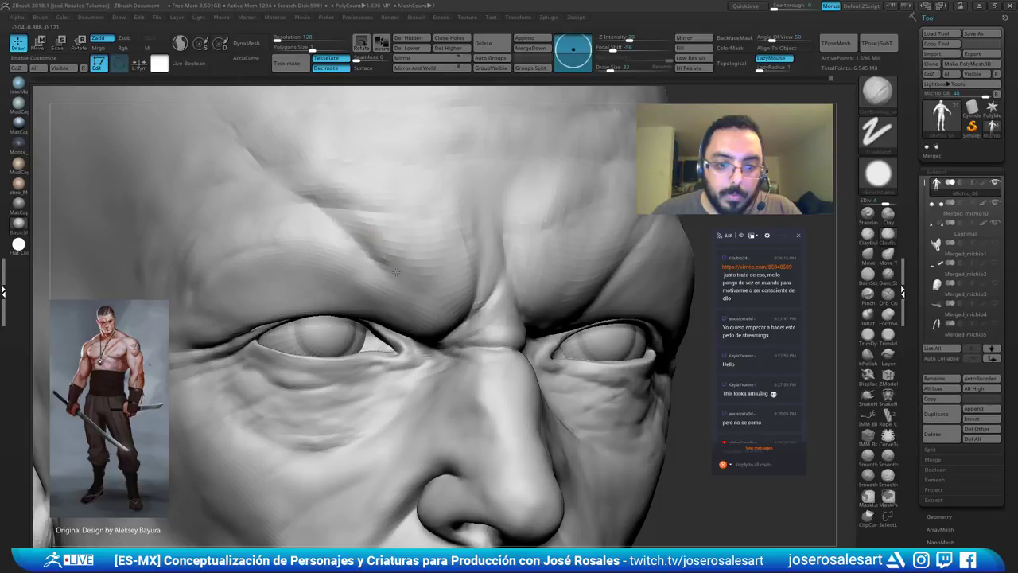
{"action": "right_click_drag", "start_coordinate": [425, 265], "coordinate": [423, 253], "text": "ctrl"}
{"action": "left_click_drag", "start_coordinate": [413, 261], "coordinate": [420, 274], "text": "shift"}
{"action": "right_click_drag", "start_coordinate": [443, 250], "coordinate": [445, 234], "text": "ctrl"}
{"action": "mouse_move", "coordinate": [457, 248]}
{"action": "right_mouse_down"}
{"action": "mouse_move", "coordinate": [439, 252]}
{"action": "mouse_move", "coordinate": [496, 222]}
{"action": "mouse_move", "coordinate": [556, 239]}
{"action": "right_mouse_up"}
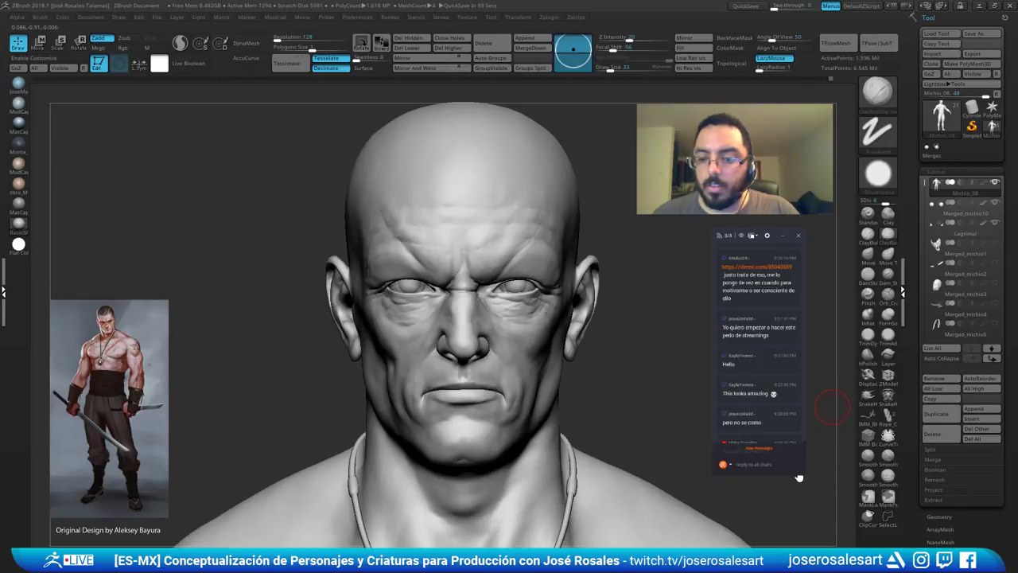
Refine the frown creases of the forehead with the Dam Standard brush at draw size 19.
{"action": "left_click", "coordinate": [785, 449]}
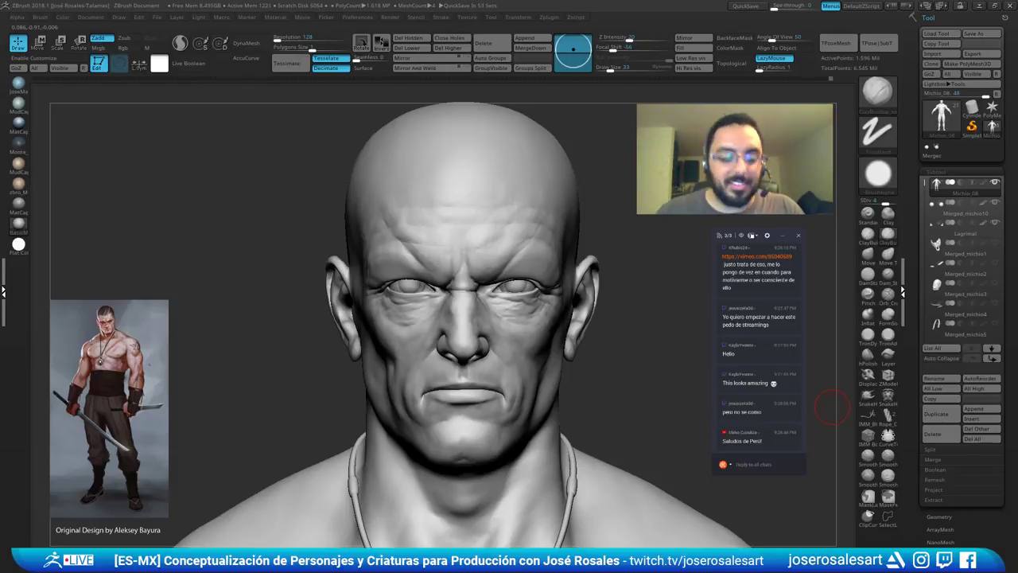
{"action": "mouse_move", "coordinate": [318, 238]}
{"action": "right_mouse_down"}
{"action": "mouse_move", "coordinate": [429, 219]}
{"action": "mouse_move", "coordinate": [374, 263]}
{"action": "right_mouse_up"}
{"action": "key", "text": "b"}
{"action": "key", "text": "d"}
{"action": "key", "text": "s"}
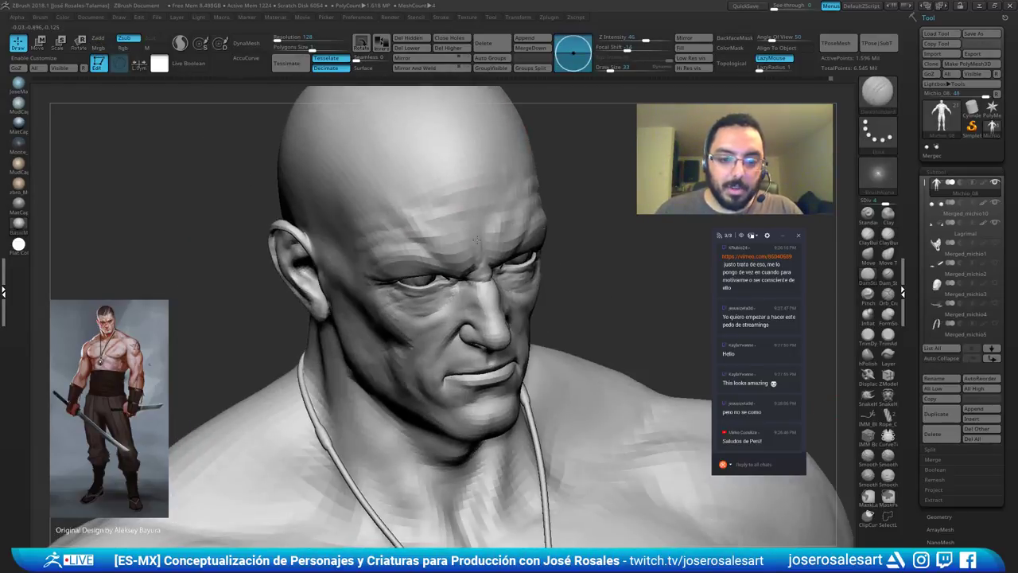
{"action": "right_click_drag", "start_coordinate": [445, 190], "coordinate": [485, 231], "text": "ctrl"}
{"action": "key", "text": "bracketleft"}
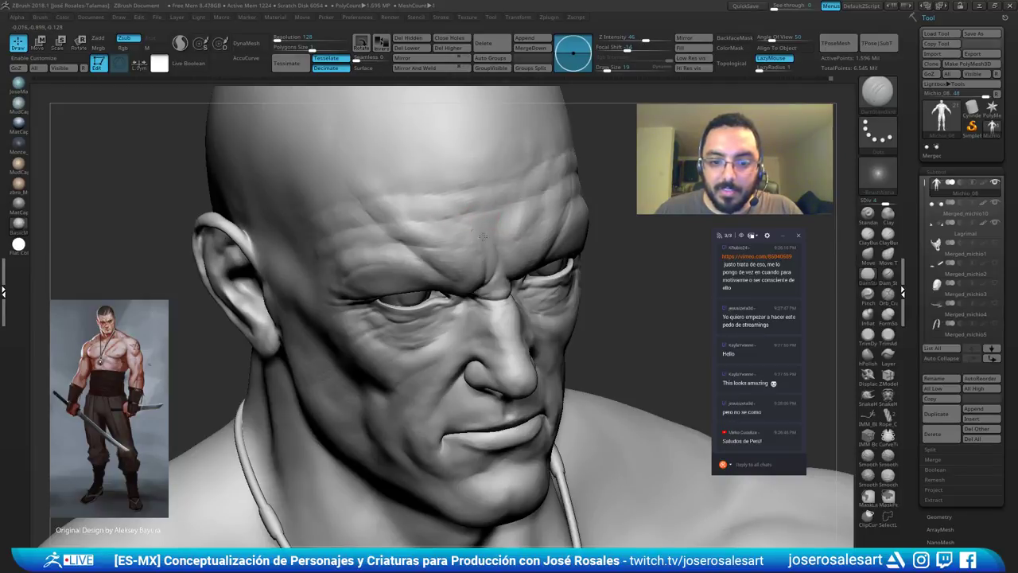
Switch back to Clay Buildup and work the fold between the eyebrows, setting the draw size to 15.
{"action": "key", "text": "shift+d"}
{"action": "right_click_drag", "start_coordinate": [466, 208], "coordinate": [491, 303]}
{"action": "key", "text": "2"}
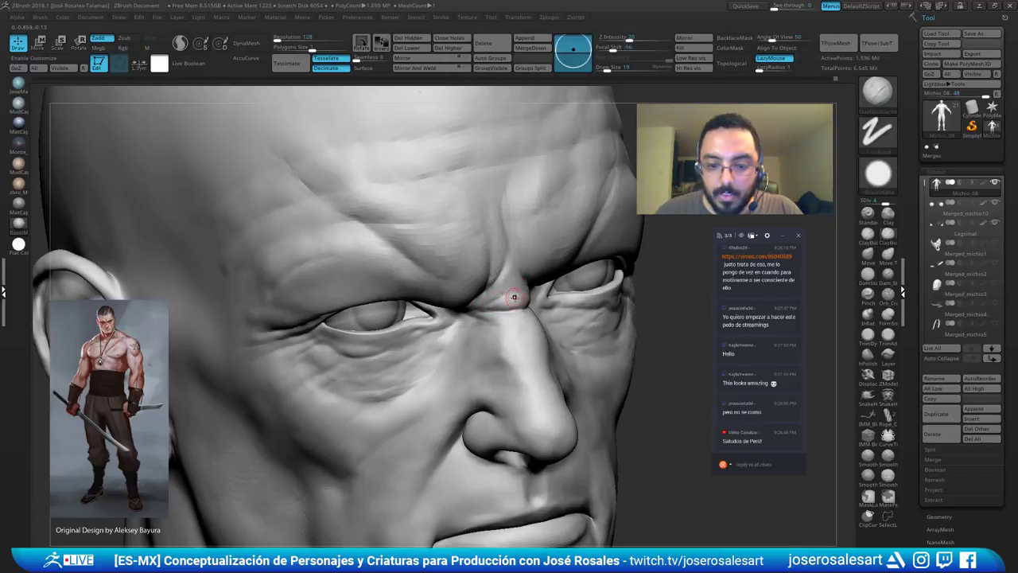
{"action": "right_click_drag", "start_coordinate": [515, 296], "coordinate": [471, 293]}
{"action": "key", "text": "1"}
{"action": "key", "text": "2"}
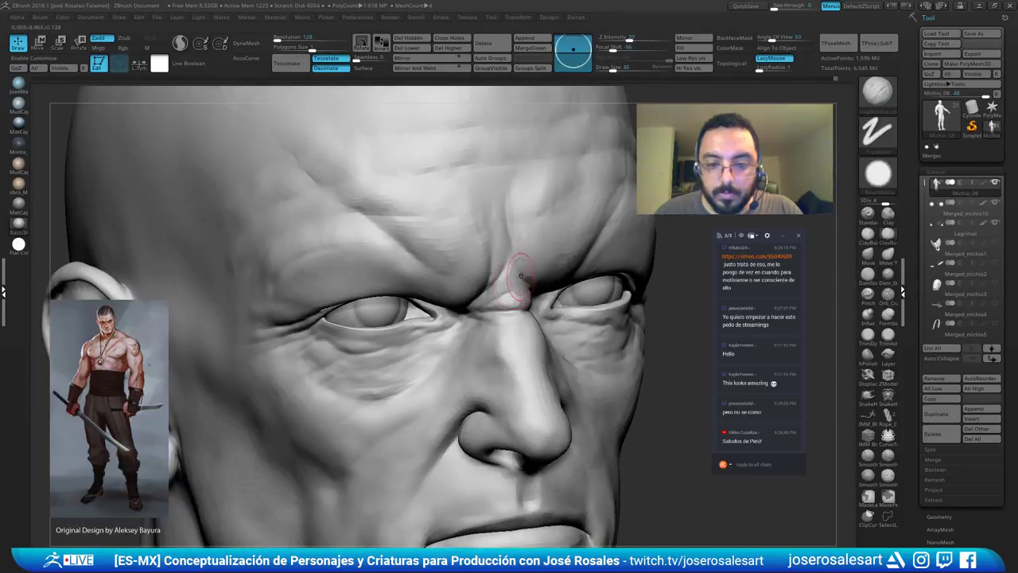
{"action": "key", "text": "s"}
{"action": "left_click_drag", "start_coordinate": [507, 294], "coordinate": [503, 291]}
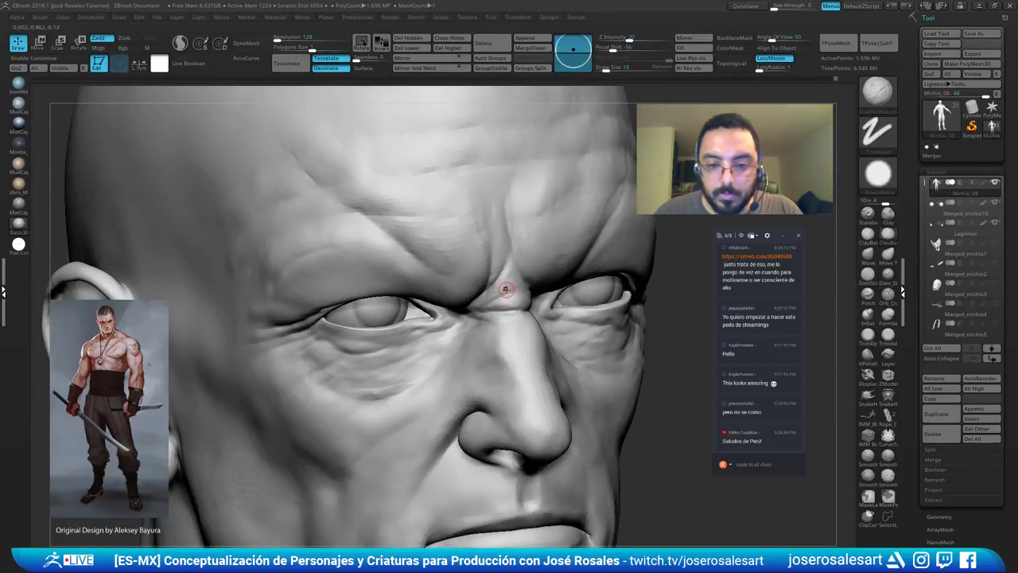
Smooth the small fold at the root of the nose between the eyebrows.
{"action": "right_click_drag", "start_coordinate": [500, 294], "coordinate": [505, 291]}
{"action": "left_click_drag", "start_coordinate": [504, 290], "coordinate": [506, 297], "text": "shift"}
{"action": "right_click_drag", "start_coordinate": [509, 293], "coordinate": [502, 293]}
{"action": "left_click_drag", "start_coordinate": [503, 290], "coordinate": [506, 296], "text": "shift"}
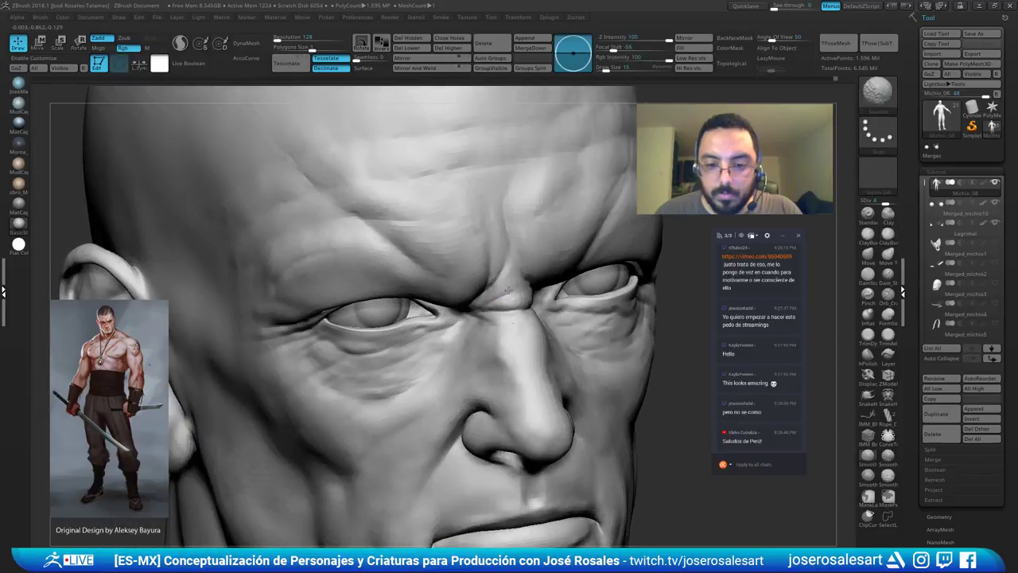
{"action": "right_click_drag", "start_coordinate": [508, 293], "coordinate": [500, 291]}
{"action": "mouse_move", "coordinate": [565, 304]}
{"action": "right_mouse_down"}
{"action": "mouse_move", "coordinate": [469, 326]}
{"action": "mouse_move", "coordinate": [405, 307]}
{"action": "mouse_move", "coordinate": [453, 318]}
{"action": "mouse_move", "coordinate": [514, 309]}
{"action": "mouse_move", "coordinate": [473, 319]}
{"action": "right_mouse_up"}
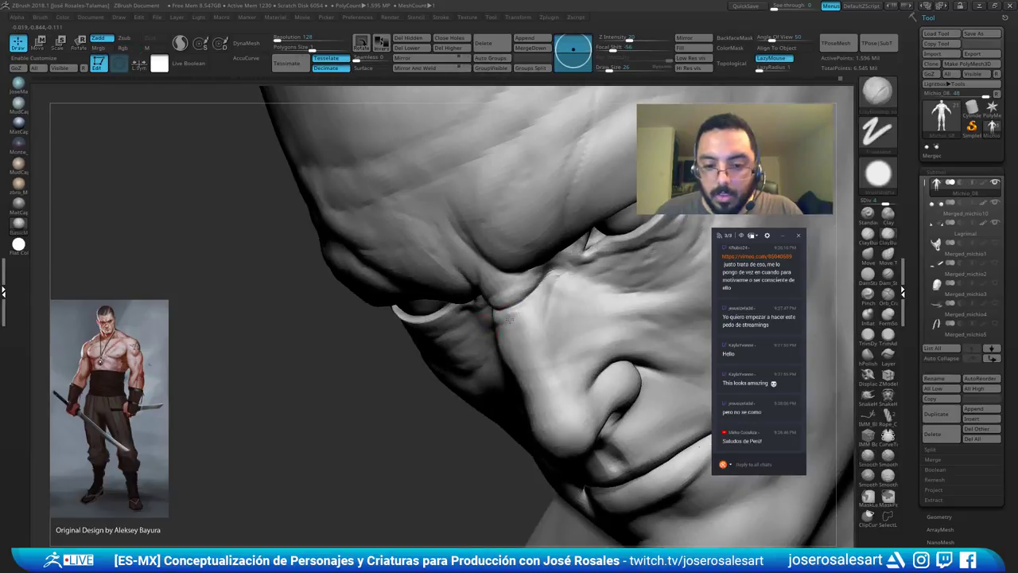
Set the draw size to 28 and refine the nose bridge and inner eye area with Clay Buildup.
{"action": "mouse_move", "coordinate": [509, 312]}
{"action": "right_mouse_down"}
{"action": "mouse_move", "coordinate": [539, 306]}
{"action": "mouse_move", "coordinate": [491, 309]}
{"action": "mouse_move", "coordinate": [427, 291]}
{"action": "right_mouse_up"}
{"action": "key", "text": "s"}
{"action": "left_click_drag", "start_coordinate": [401, 313], "coordinate": [395, 313]}
{"action": "mouse_move", "coordinate": [422, 320]}
{"action": "right_mouse_down"}
{"action": "mouse_move", "coordinate": [395, 314]}
{"action": "mouse_move", "coordinate": [376, 326]}
{"action": "mouse_move", "coordinate": [393, 309]}
{"action": "mouse_move", "coordinate": [373, 327]}
{"action": "mouse_move", "coordinate": [386, 307]}
{"action": "mouse_move", "coordinate": [446, 278]}
{"action": "right_mouse_up"}
{"action": "mouse_move", "coordinate": [552, 249]}
{"action": "right_mouse_down", "text": "ctrl"}
{"action": "mouse_move", "coordinate": [427, 295]}
{"action": "mouse_move", "coordinate": [271, 402]}
{"action": "right_mouse_up", "text": "ctrl"}
{"action": "right_click_drag", "start_coordinate": [525, 284], "coordinate": [591, 265], "text": "shift"}
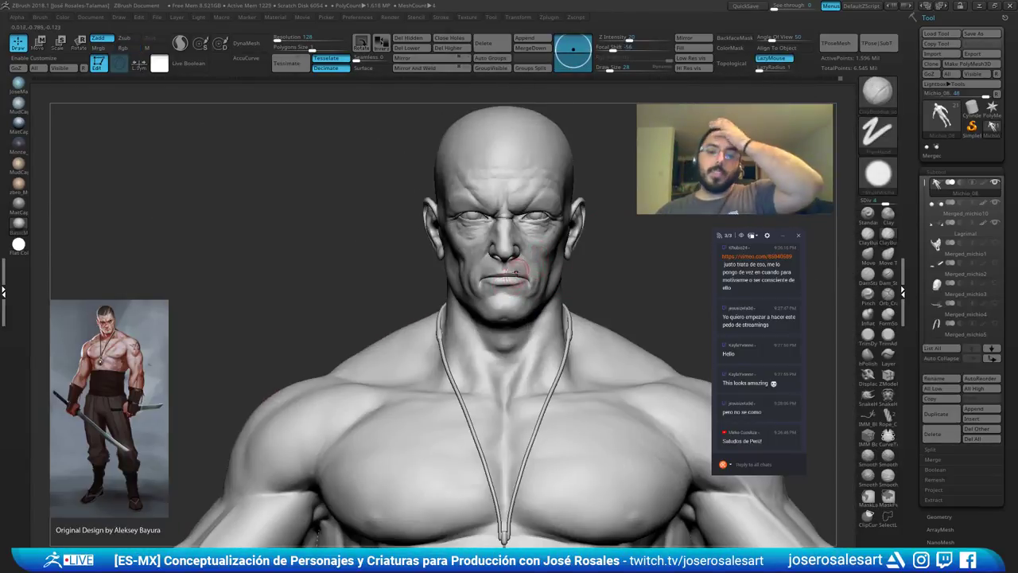
Enlarge the brush to draw size 62 with focal shift 21 and sculpt the jaw and lower face.
{"action": "right_click_drag", "start_coordinate": [477, 315], "coordinate": [539, 330], "text": "ctrl"}
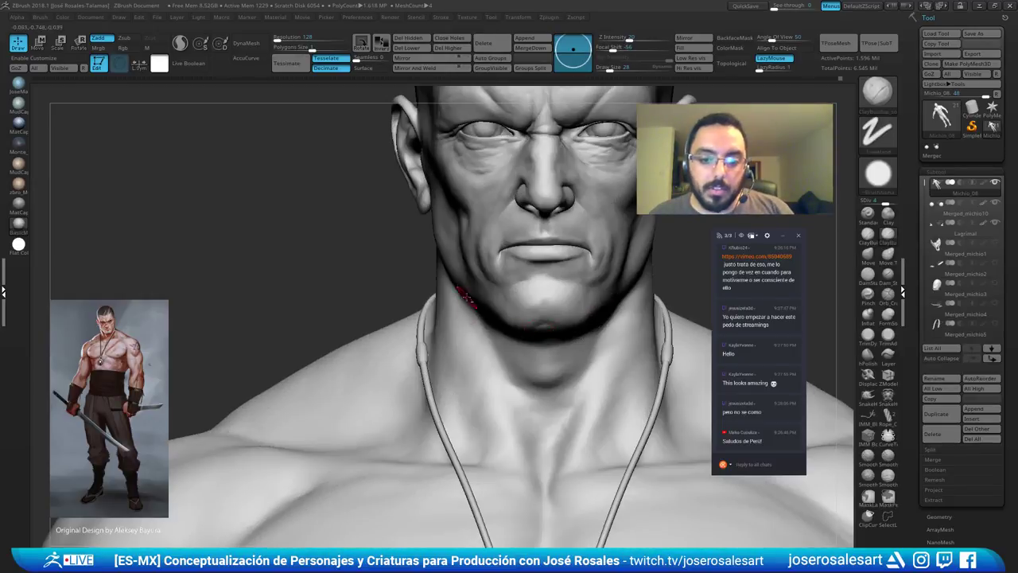
{"action": "key", "text": "bracketright"}
{"action": "key", "text": "bracketright"}
{"action": "key", "text": "bracketright"}
{"action": "mouse_move", "coordinate": [524, 295]}
{"action": "right_mouse_down", "text": "ctrl"}
{"action": "mouse_move", "coordinate": [477, 298]}
{"action": "mouse_move", "coordinate": [523, 313]}
{"action": "mouse_move", "coordinate": [439, 328]}
{"action": "right_mouse_up", "text": "ctrl"}
{"action": "right_click", "coordinate": [461, 326]}
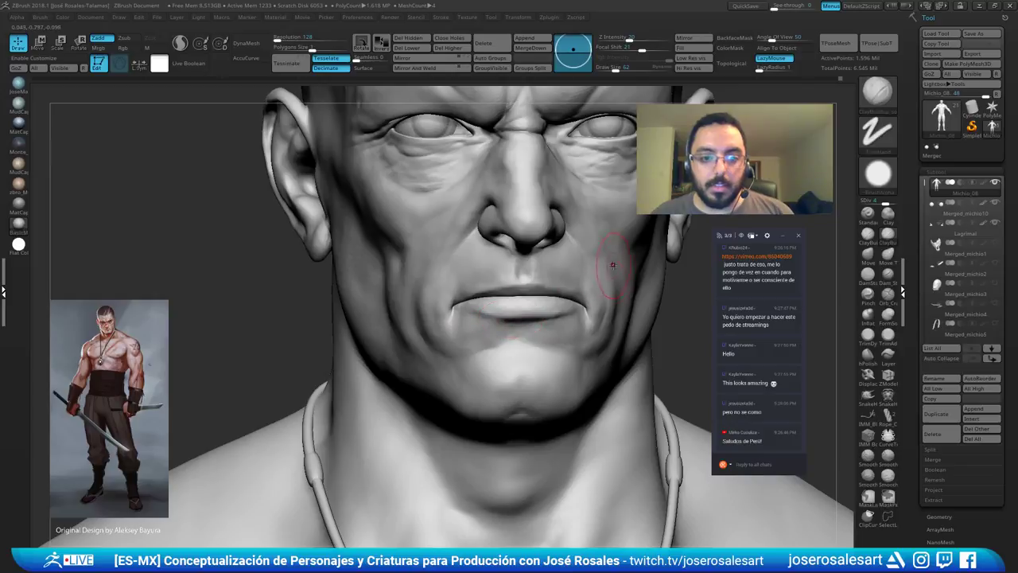
{"action": "mouse_move", "coordinate": [519, 278]}
{"action": "right_mouse_down", "text": "alt"}
{"action": "mouse_move", "coordinate": [485, 356]}
{"action": "mouse_move", "coordinate": [534, 274]}
{"action": "right_mouse_up", "text": "alt"}
{"action": "mouse_move", "coordinate": [534, 274]}
{"action": "right_mouse_down", "text": "ctrl"}
{"action": "mouse_move", "coordinate": [555, 273]}
{"action": "mouse_move", "coordinate": [550, 249]}
{"action": "mouse_move", "coordinate": [509, 266]}
{"action": "right_mouse_up", "text": "ctrl"}
{"action": "left_click_drag", "start_coordinate": [518, 234], "coordinate": [514, 232]}
{"action": "mouse_move", "coordinate": [529, 220]}
{"action": "right_mouse_down"}
{"action": "mouse_move", "coordinate": [505, 273]}
{"action": "mouse_move", "coordinate": [505, 247]}
{"action": "mouse_move", "coordinate": [524, 332]}
{"action": "mouse_move", "coordinate": [466, 341]}
{"action": "mouse_move", "coordinate": [510, 347]}
{"action": "right_mouse_up"}
Reshape the nostril wing with the Move brush, using a draw size of 39.
{"action": "key", "text": "b"}
{"action": "key", "text": "m"}
{"action": "key", "text": "v"}
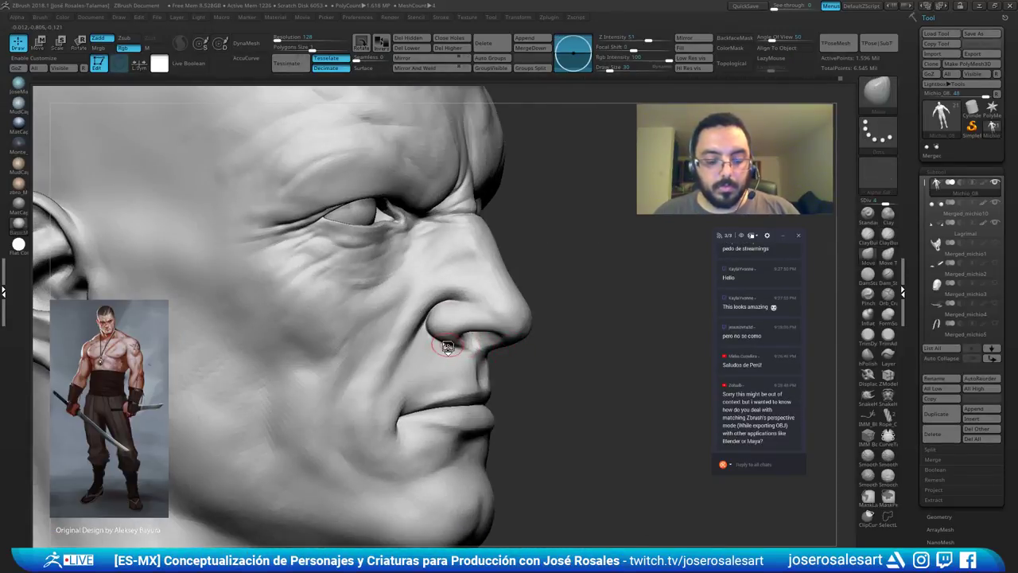
{"action": "left_click_drag", "start_coordinate": [442, 340], "coordinate": [437, 337]}
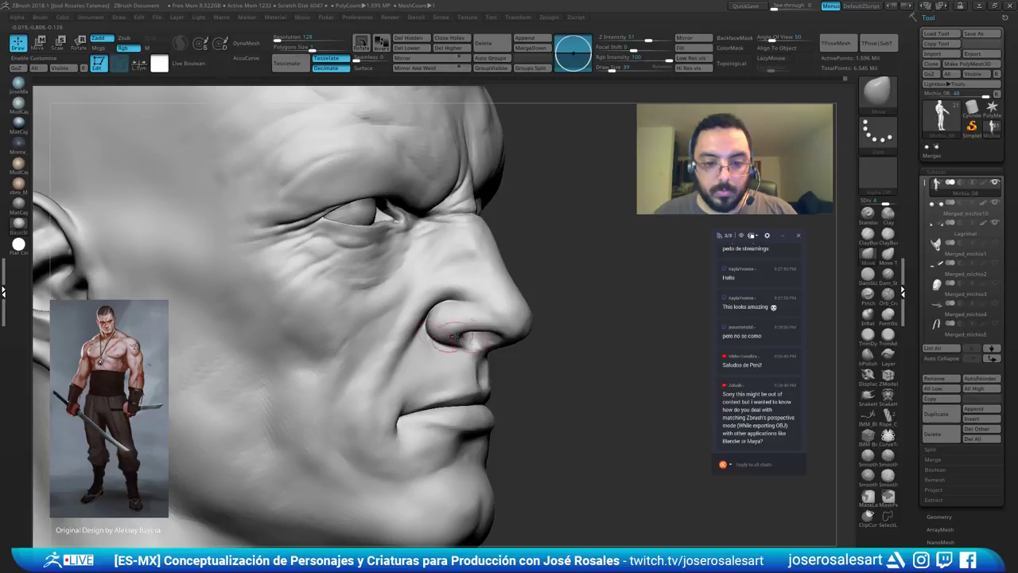
{"action": "left_click_drag", "start_coordinate": [458, 299], "coordinate": [453, 296]}
{"action": "mouse_move", "coordinate": [466, 295]}
{"action": "right_mouse_down", "text": "shift"}
{"action": "mouse_move", "coordinate": [421, 291]}
{"action": "mouse_move", "coordinate": [498, 281]}
{"action": "mouse_move", "coordinate": [560, 286]}
{"action": "mouse_move", "coordinate": [429, 298]}
{"action": "mouse_move", "coordinate": [593, 291]}
{"action": "mouse_move", "coordinate": [507, 257]}
{"action": "right_mouse_up", "text": "shift"}
Build up the area above the nostril wing with the Clay Buildup brush at draw size 45.
{"action": "key", "text": "b"}
{"action": "key", "text": "c"}
{"action": "key", "text": "b"}
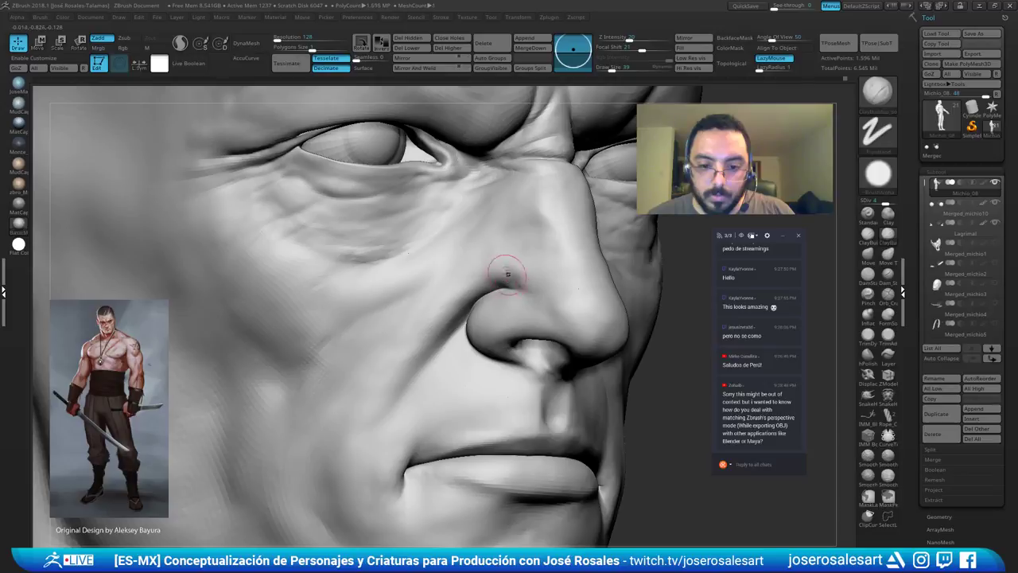
{"action": "right_click_drag", "start_coordinate": [514, 270], "coordinate": [493, 278]}
{"action": "left_click_drag", "start_coordinate": [493, 279], "coordinate": [525, 278]}
{"action": "mouse_move", "coordinate": [525, 277]}
{"action": "right_mouse_down"}
{"action": "mouse_move", "coordinate": [446, 283]}
{"action": "mouse_move", "coordinate": [526, 199]}
{"action": "right_mouse_up"}
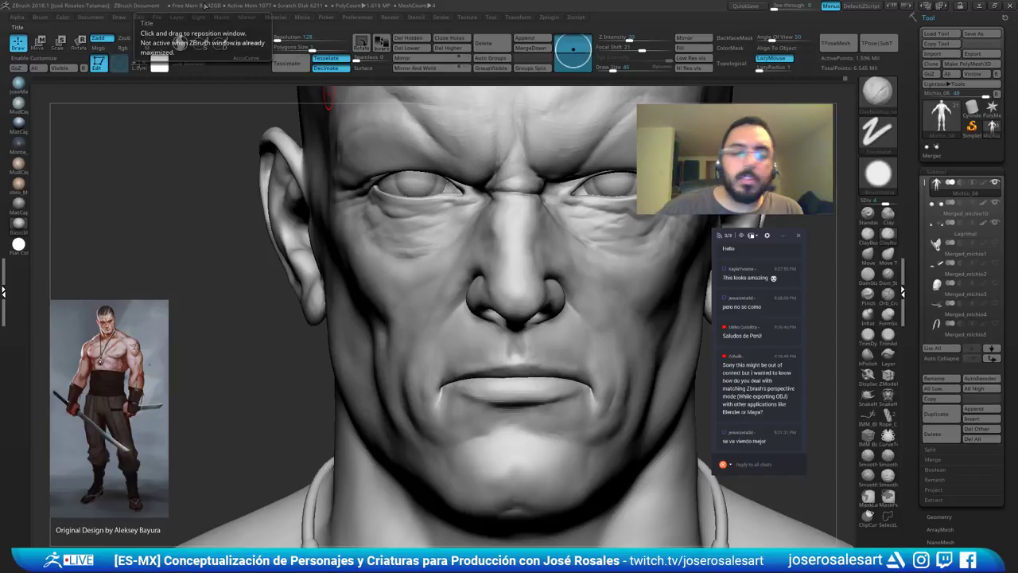
Reduce the camera's angle of view to about 14.
{"action": "left_click", "coordinate": [120, 17]}
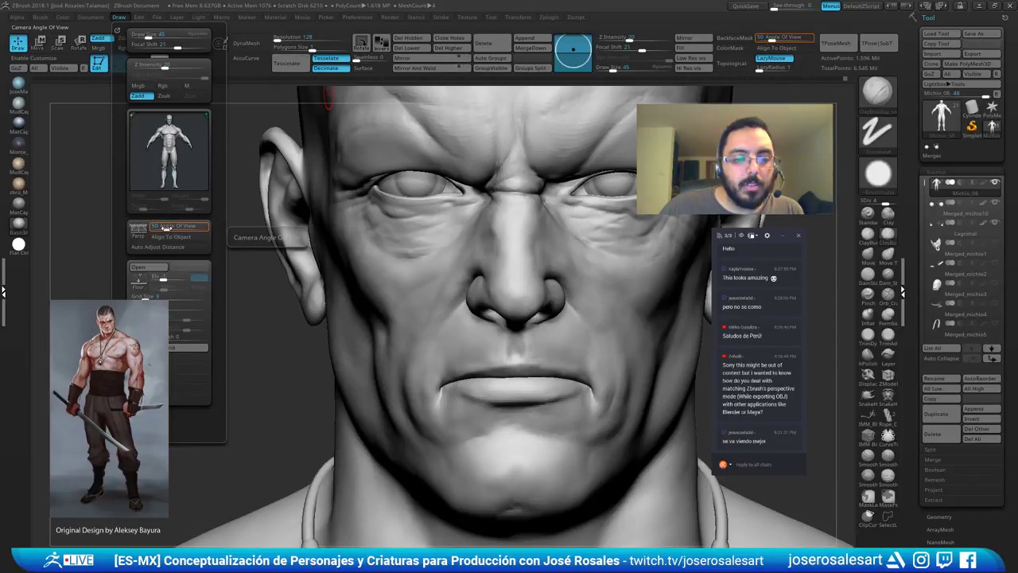
{"action": "left_click_drag", "start_coordinate": [167, 228], "coordinate": [155, 229]}
{"action": "left_click_drag", "start_coordinate": [252, 199], "coordinate": [363, 214]}
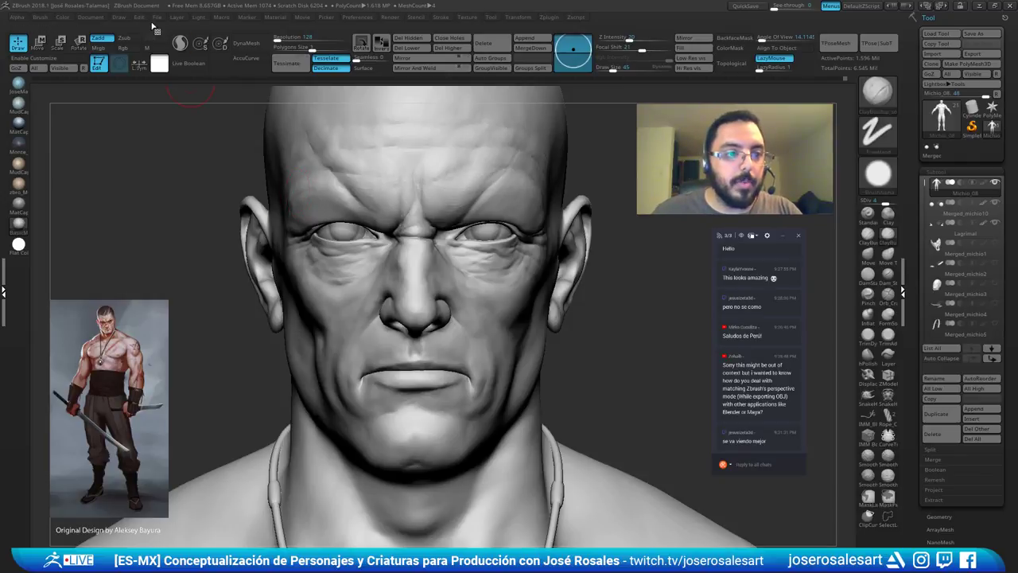
Set the camera's angle of view to 5 and check the face from the front.
{"action": "left_click", "coordinate": [119, 18]}
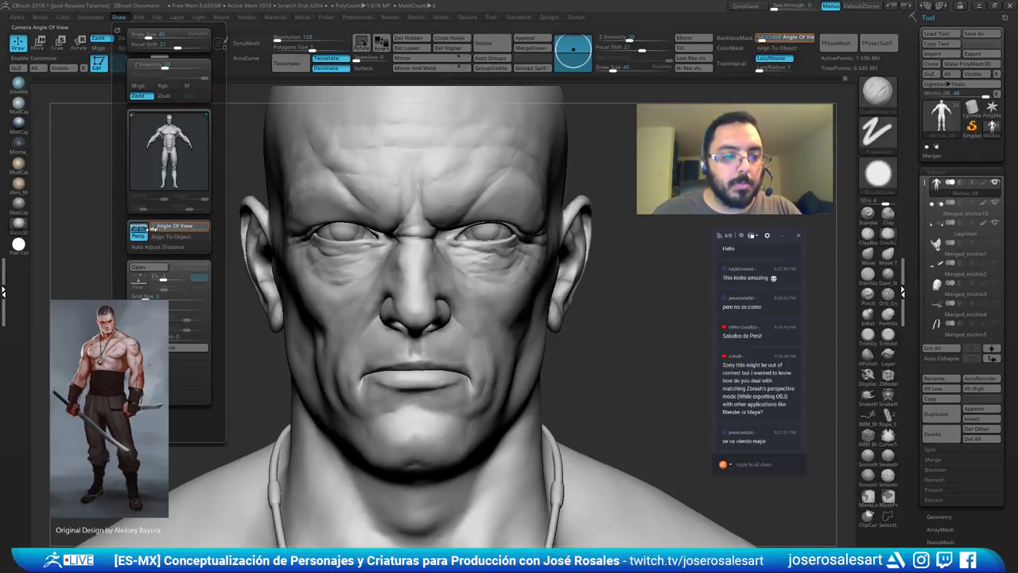
{"action": "left_click_drag", "start_coordinate": [156, 227], "coordinate": [148, 226]}
{"action": "right_click_drag", "start_coordinate": [373, 189], "coordinate": [433, 190]}
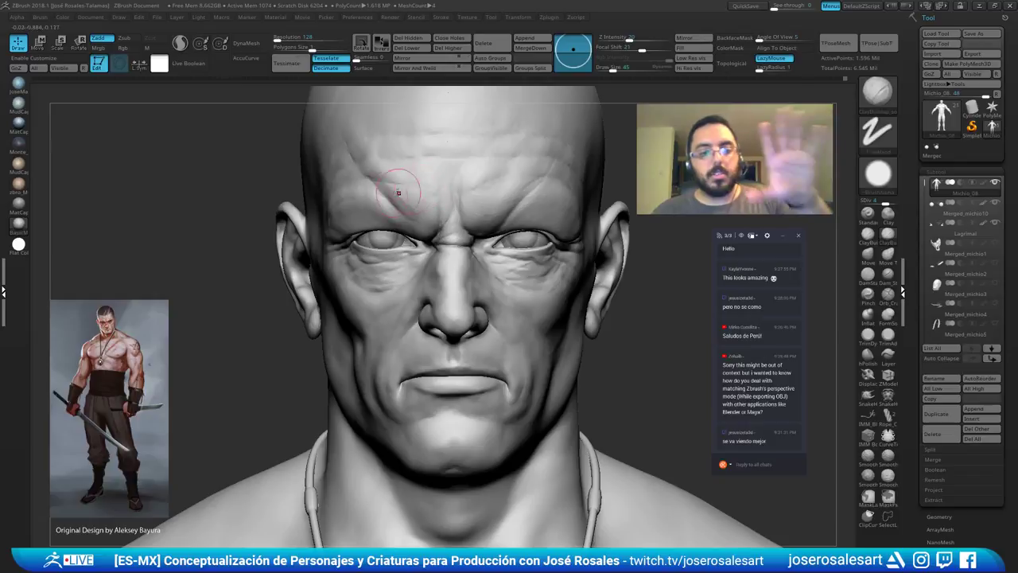
{"action": "right_click_drag", "start_coordinate": [352, 247], "coordinate": [359, 251]}
{"action": "key", "text": "space"}
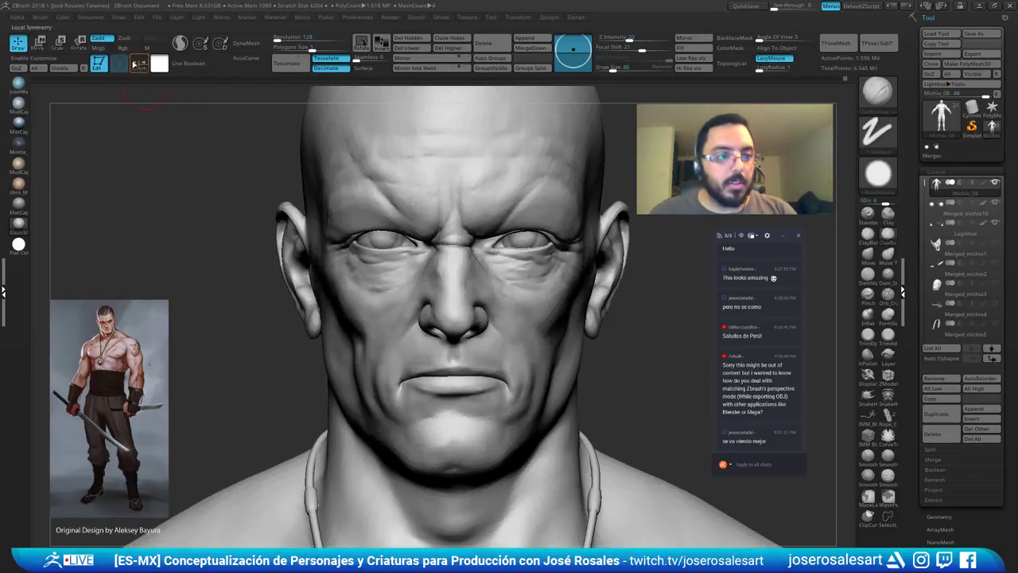
Raise the camera's angle of view to 180 and check how the head is displayed.
{"action": "left_click", "coordinate": [118, 17]}
{"action": "left_click_drag", "start_coordinate": [154, 228], "coordinate": [185, 228]}
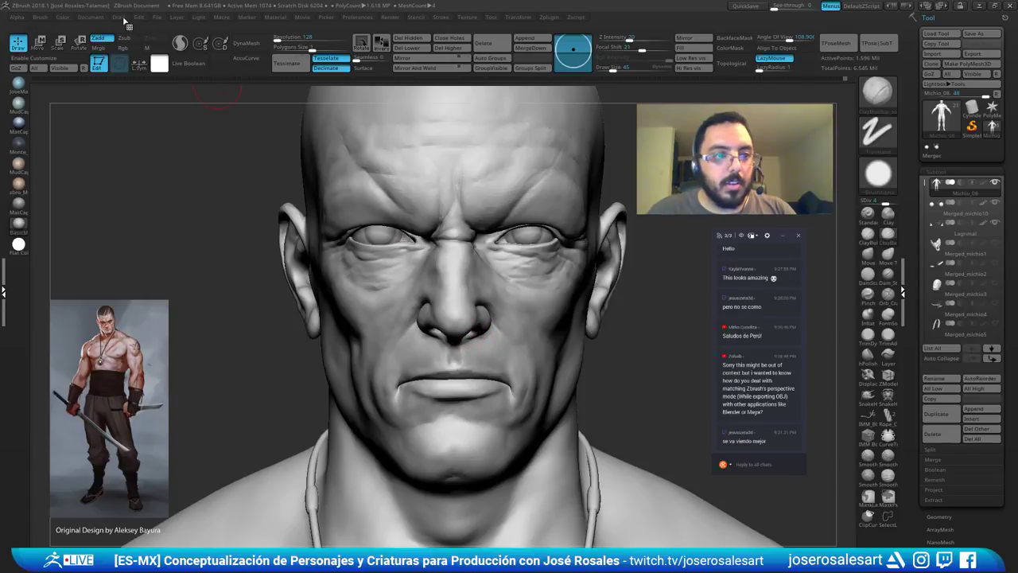
{"action": "left_click", "coordinate": [121, 17]}
{"action": "left_click_drag", "start_coordinate": [185, 228], "coordinate": [213, 228]}
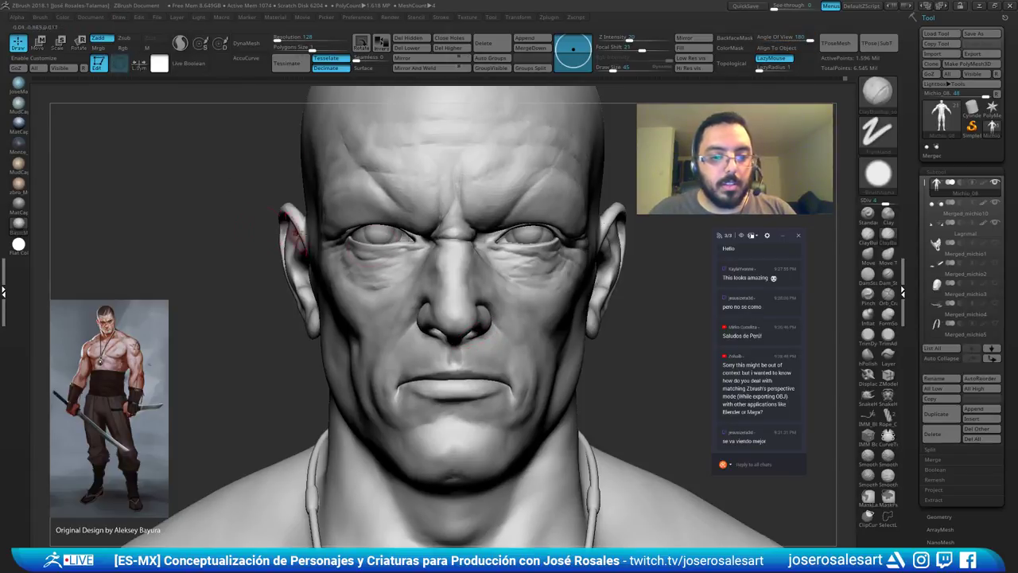
{"action": "mouse_move", "coordinate": [469, 255]}
{"action": "right_mouse_down"}
{"action": "mouse_move", "coordinate": [438, 253]}
{"action": "mouse_move", "coordinate": [475, 243]}
{"action": "mouse_move", "coordinate": [474, 275]}
{"action": "mouse_move", "coordinate": [466, 248]}
{"action": "mouse_move", "coordinate": [461, 255]}
{"action": "mouse_move", "coordinate": [468, 224]}
{"action": "mouse_move", "coordinate": [471, 268]}
{"action": "right_mouse_up"}
{"action": "mouse_move", "coordinate": [470, 269]}
{"action": "right_mouse_down"}
{"action": "mouse_move", "coordinate": [502, 275]}
{"action": "mouse_move", "coordinate": [474, 261]}
{"action": "right_mouse_up"}
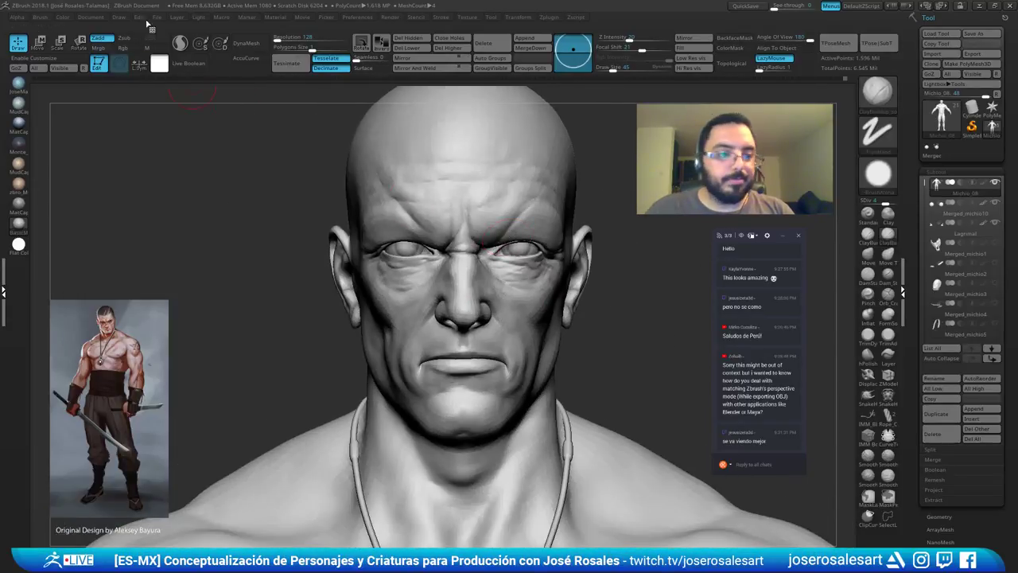
Set the camera's angle of view to 50 with the head framed from the front.
{"action": "left_click", "coordinate": [117, 19]}
{"action": "left_click", "coordinate": [190, 227]}
{"action": "type", "text": "50"}
{"action": "mouse_move", "coordinate": [433, 193]}
{"action": "right_mouse_down", "text": "alt"}
{"action": "mouse_move", "coordinate": [390, 194]}
{"action": "mouse_move", "coordinate": [411, 230]}
{"action": "right_mouse_up", "text": "alt"}
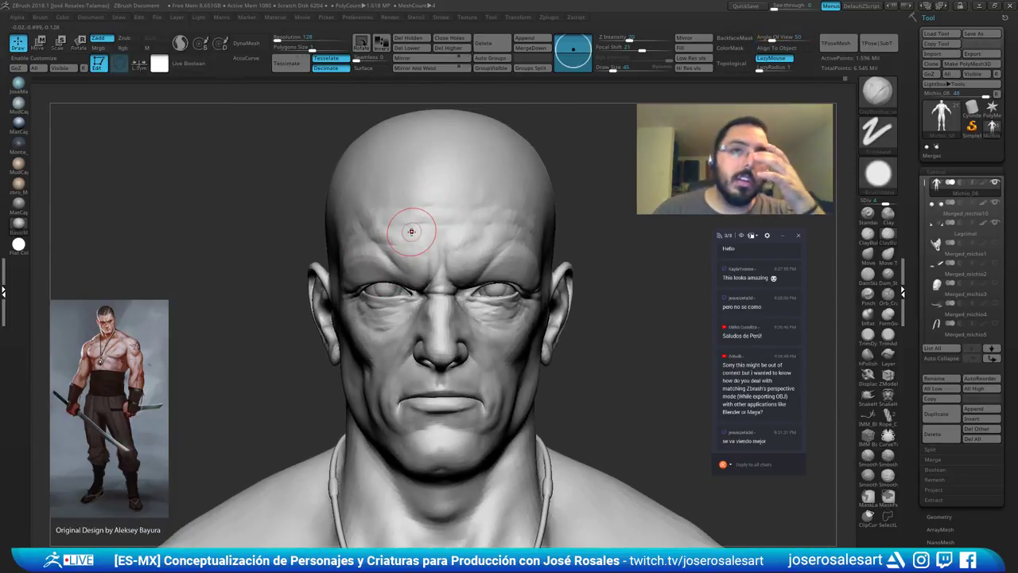
{"action": "key", "text": "p"}
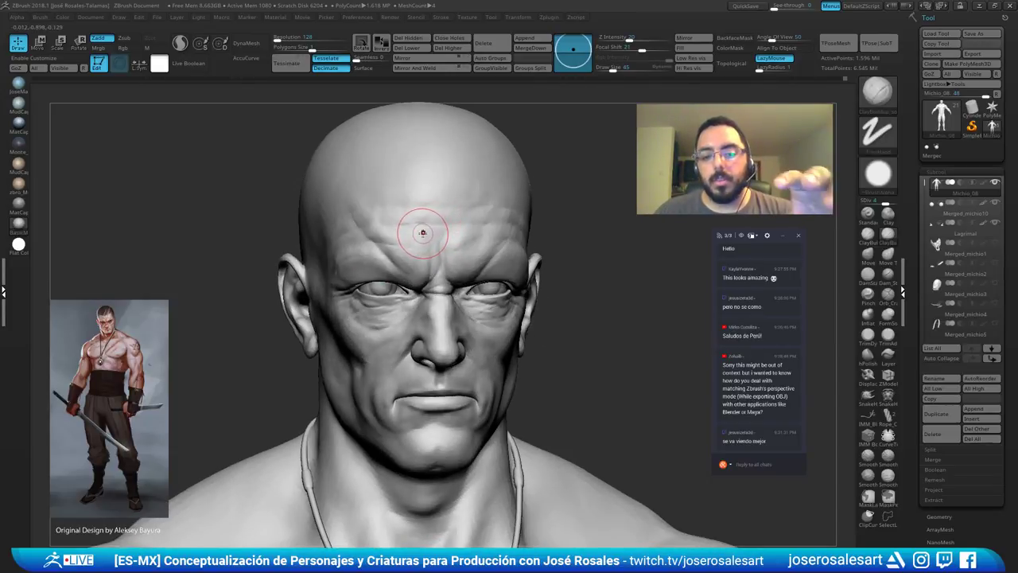
{"action": "mouse_move", "coordinate": [383, 222]}
{"action": "right_mouse_down"}
{"action": "mouse_move", "coordinate": [436, 215]}
{"action": "mouse_move", "coordinate": [414, 217]}
{"action": "right_mouse_up"}
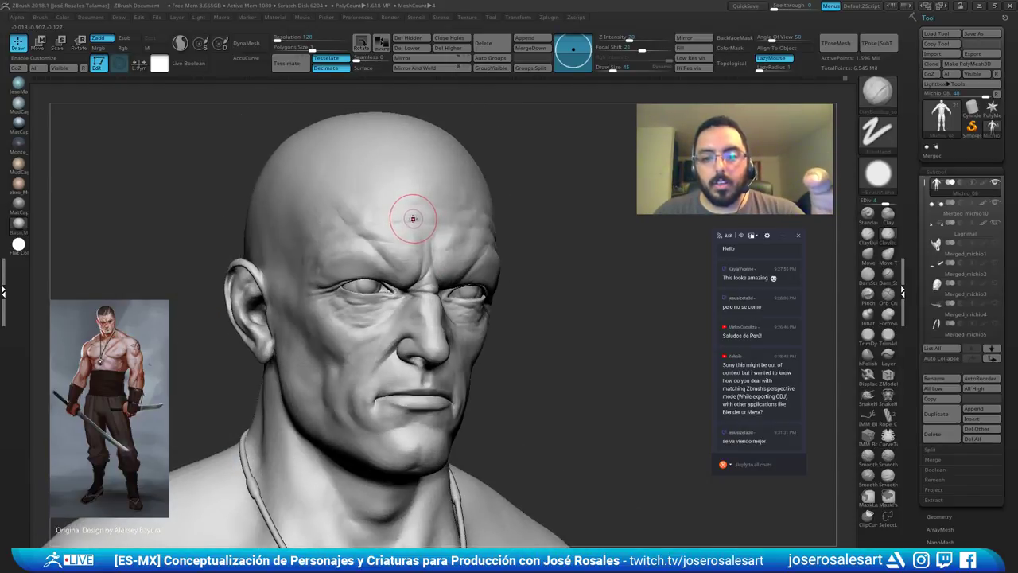
{"action": "key", "text": "ctrl+z"}
{"action": "right_click_drag", "start_coordinate": [435, 225], "coordinate": [513, 195]}
{"action": "right_click_drag", "start_coordinate": [605, 189], "coordinate": [589, 182]}
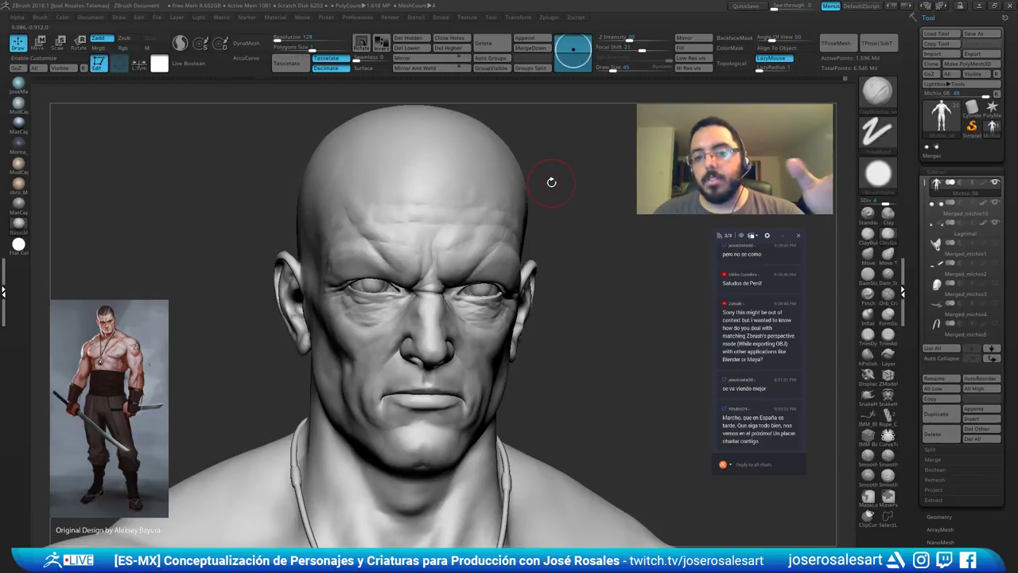
{"action": "left_click_drag", "start_coordinate": [547, 182], "coordinate": [519, 175]}
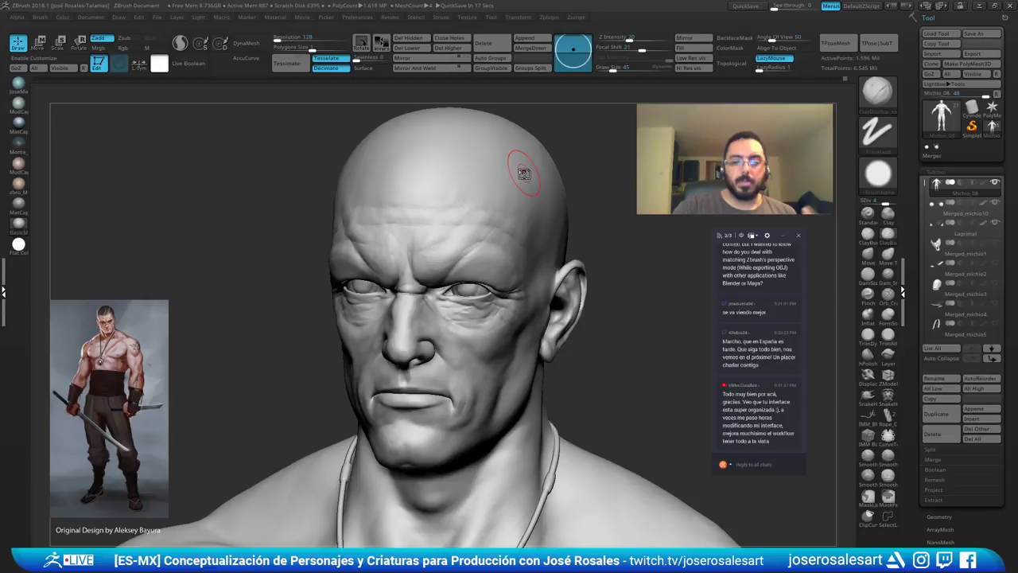
{"action": "mouse_move", "coordinate": [509, 239]}
{"action": "right_mouse_down"}
{"action": "mouse_move", "coordinate": [477, 264]}
{"action": "mouse_move", "coordinate": [406, 194]}
{"action": "mouse_move", "coordinate": [434, 230]}
{"action": "mouse_move", "coordinate": [473, 337]}
{"action": "mouse_move", "coordinate": [469, 312]}
{"action": "mouse_move", "coordinate": [482, 321]}
{"action": "mouse_move", "coordinate": [470, 270]}
{"action": "right_mouse_up"}
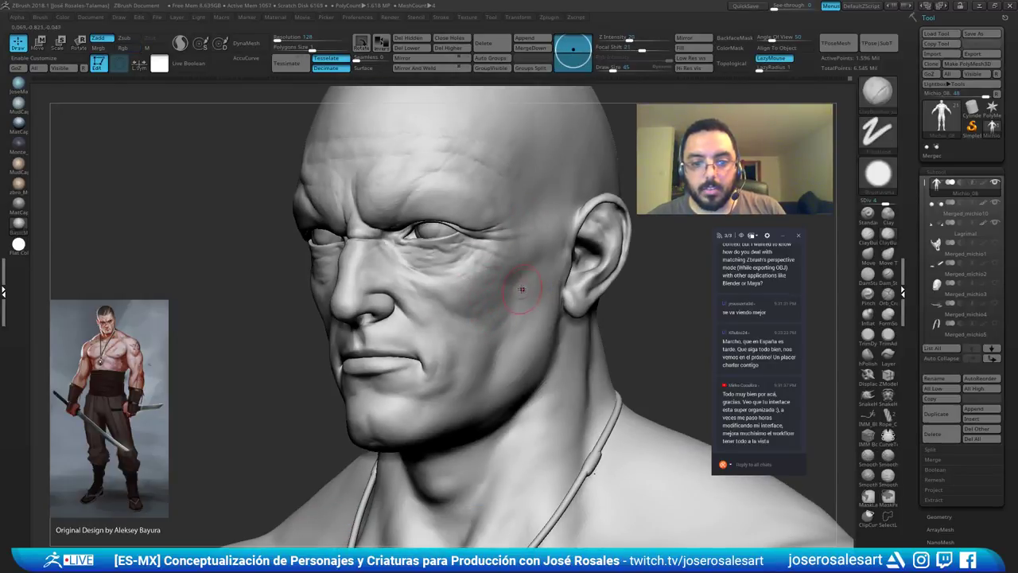
Change the Clay Buildup brush's focal shift to -56.
{"action": "left_click", "coordinate": [40, 17]}
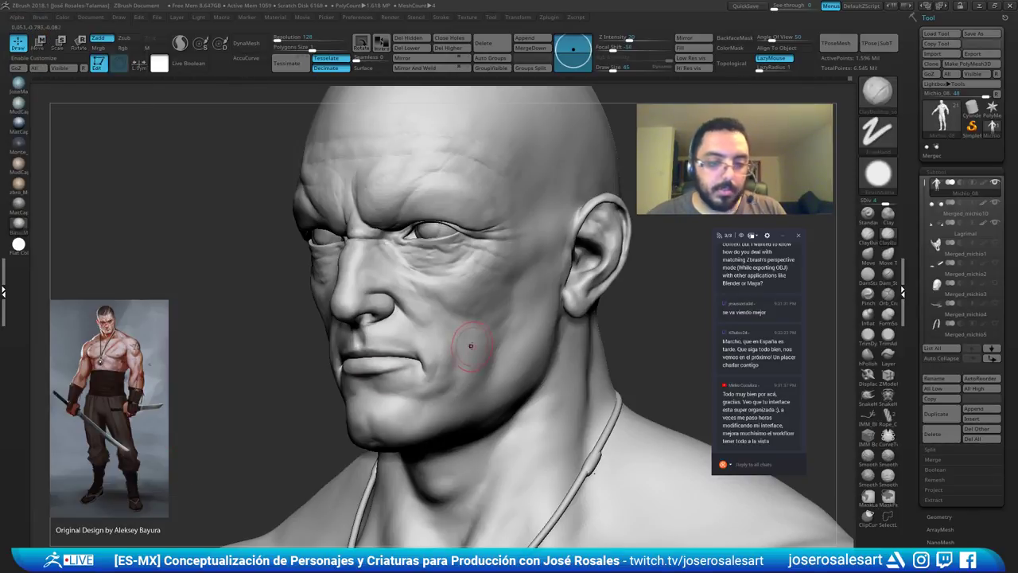
{"action": "right_click_drag", "start_coordinate": [594, 473], "coordinate": [607, 479]}
{"action": "right_click_drag", "start_coordinate": [518, 278], "coordinate": [474, 298], "text": "alt"}
{"action": "left_click_drag", "start_coordinate": [805, 450], "coordinate": [805, 442]}
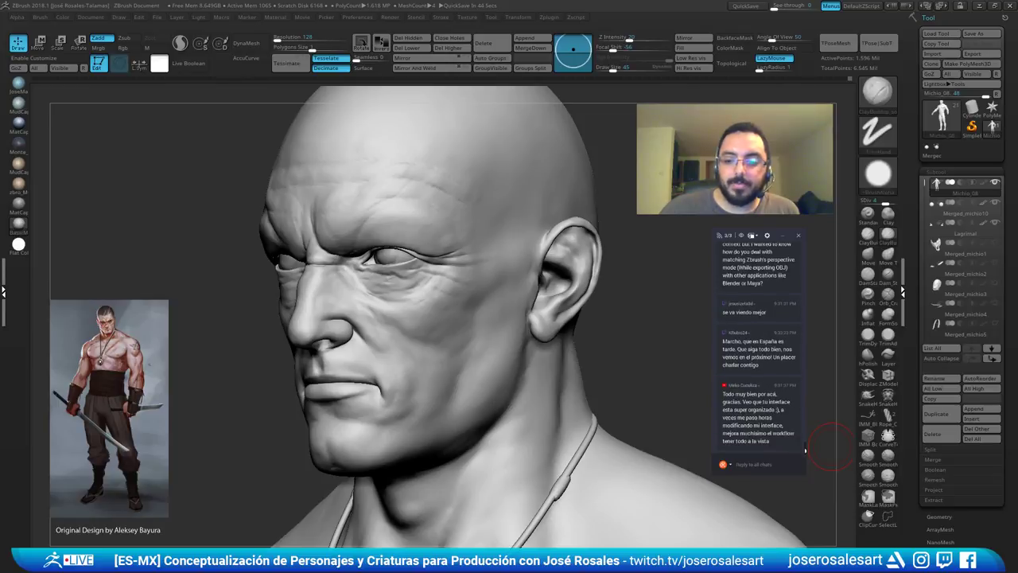
{"action": "left_click_drag", "start_coordinate": [591, 149], "coordinate": [611, 149]}
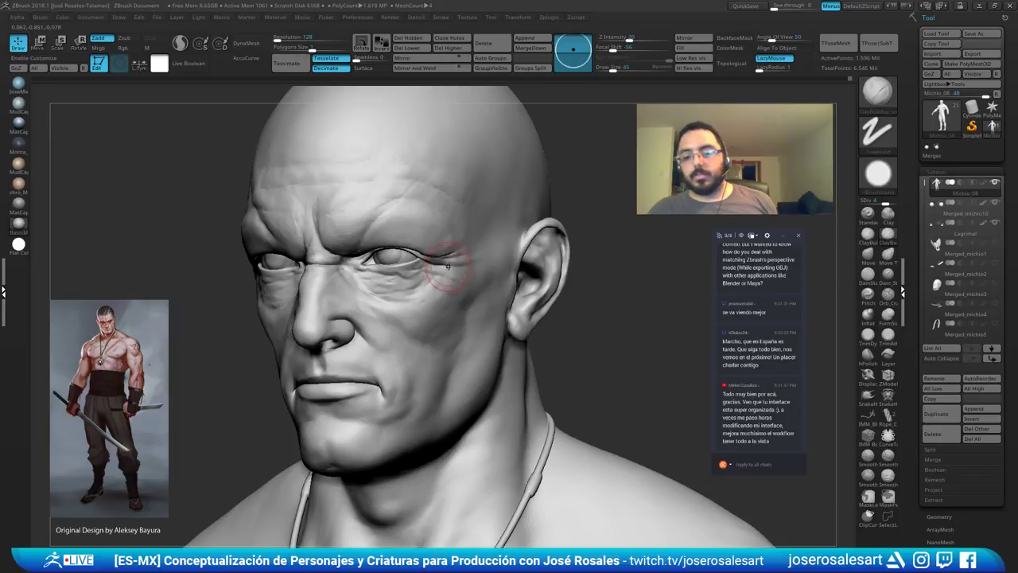
{"action": "mouse_move", "coordinate": [562, 198]}
{"action": "left_mouse_down"}
{"action": "mouse_move", "coordinate": [584, 208]}
{"action": "mouse_move", "coordinate": [554, 263]}
{"action": "mouse_move", "coordinate": [566, 253]}
{"action": "mouse_move", "coordinate": [586, 262]}
{"action": "left_mouse_up"}
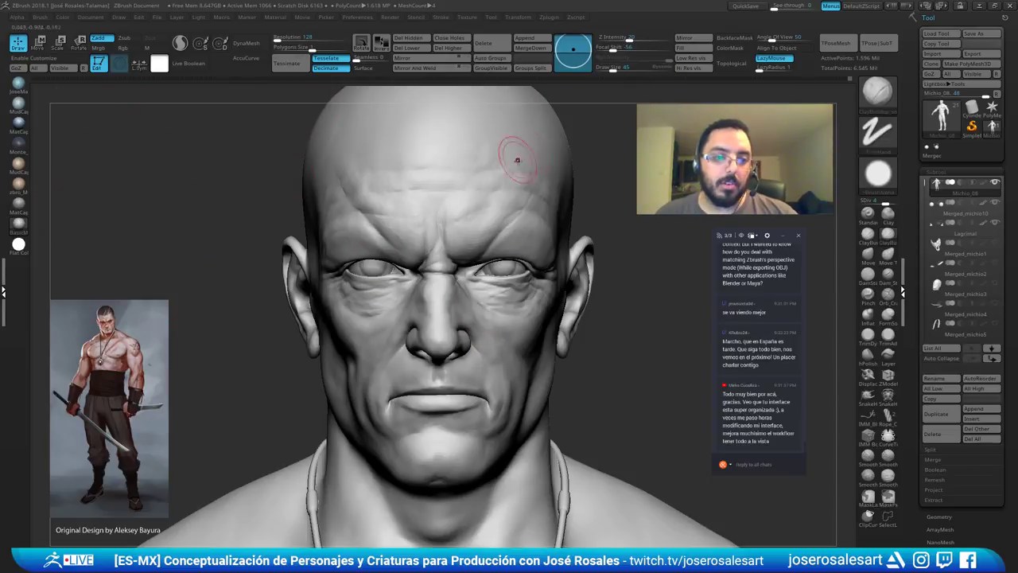
Build up and smooth the skin fold beside the corner of the mouth at draw size 33.
{"action": "left_click_drag", "start_coordinate": [634, 387], "coordinate": [409, 406]}
{"action": "left_click_drag", "start_coordinate": [239, 414], "coordinate": [372, 353]}
{"action": "right_click_drag", "start_coordinate": [373, 353], "coordinate": [350, 409]}
{"action": "right_click_drag", "start_coordinate": [430, 407], "coordinate": [414, 426], "text": "ctrl"}
{"action": "left_click_drag", "start_coordinate": [434, 397], "coordinate": [416, 421]}
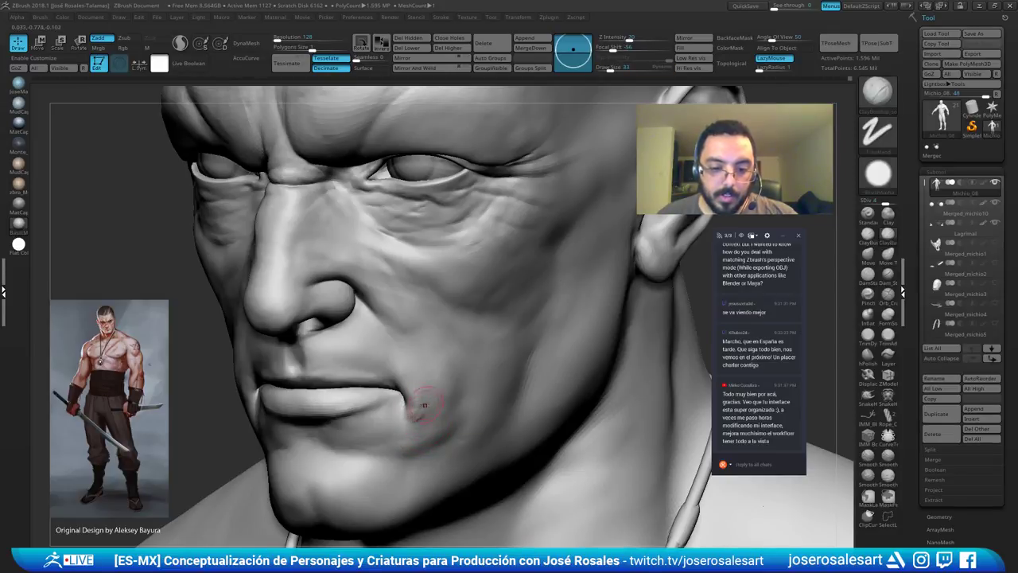
{"action": "left_click_drag", "start_coordinate": [417, 411], "coordinate": [421, 413], "text": "shift"}
{"action": "mouse_move", "coordinate": [422, 414]}
{"action": "right_mouse_down", "text": "ctrl"}
{"action": "mouse_move", "coordinate": [422, 382]}
{"action": "mouse_move", "coordinate": [460, 358]}
{"action": "right_mouse_up", "text": "ctrl"}
{"action": "left_click_drag", "start_coordinate": [434, 408], "coordinate": [461, 386], "text": "shift"}
{"action": "mouse_move", "coordinate": [473, 390]}
{"action": "right_mouse_down", "text": "ctrl"}
{"action": "mouse_move", "coordinate": [475, 363]}
{"action": "mouse_move", "coordinate": [462, 402]}
{"action": "mouse_move", "coordinate": [492, 339]}
{"action": "right_mouse_up", "text": "ctrl"}
{"action": "mouse_move", "coordinate": [390, 397]}
{"action": "right_mouse_down"}
{"action": "mouse_move", "coordinate": [411, 403]}
{"action": "mouse_move", "coordinate": [427, 390]}
{"action": "mouse_move", "coordinate": [375, 409]}
{"action": "mouse_move", "coordinate": [376, 418]}
{"action": "right_mouse_up"}
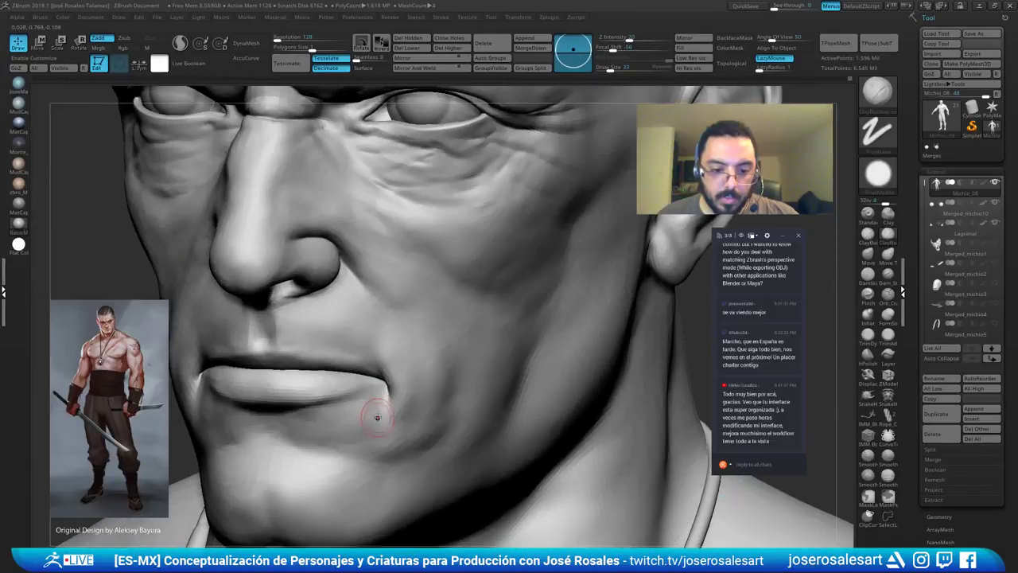
Isolate the lower lip and chin polygroup and set the brush's draw size to 36.
{"action": "right_click_drag", "start_coordinate": [246, 382], "coordinate": [278, 384], "text": "shift"}
{"action": "left_click", "coordinate": [306, 389], "text": "ctrl+shift"}
{"action": "right_click_drag", "start_coordinate": [324, 344], "coordinate": [419, 333], "text": "alt"}
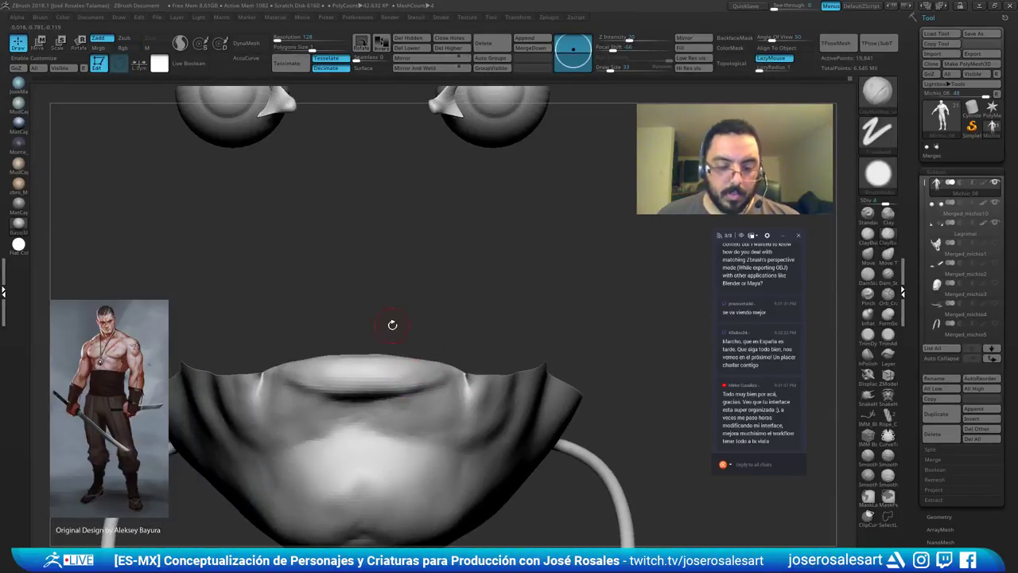
{"action": "key", "text": "s"}
{"action": "left_click", "coordinate": [310, 368]}
{"action": "mouse_move", "coordinate": [288, 363]}
{"action": "right_mouse_down"}
{"action": "mouse_move", "coordinate": [314, 371]}
{"action": "mouse_move", "coordinate": [403, 361]}
{"action": "mouse_move", "coordinate": [386, 316]}
{"action": "mouse_move", "coordinate": [385, 385]}
{"action": "right_mouse_up"}
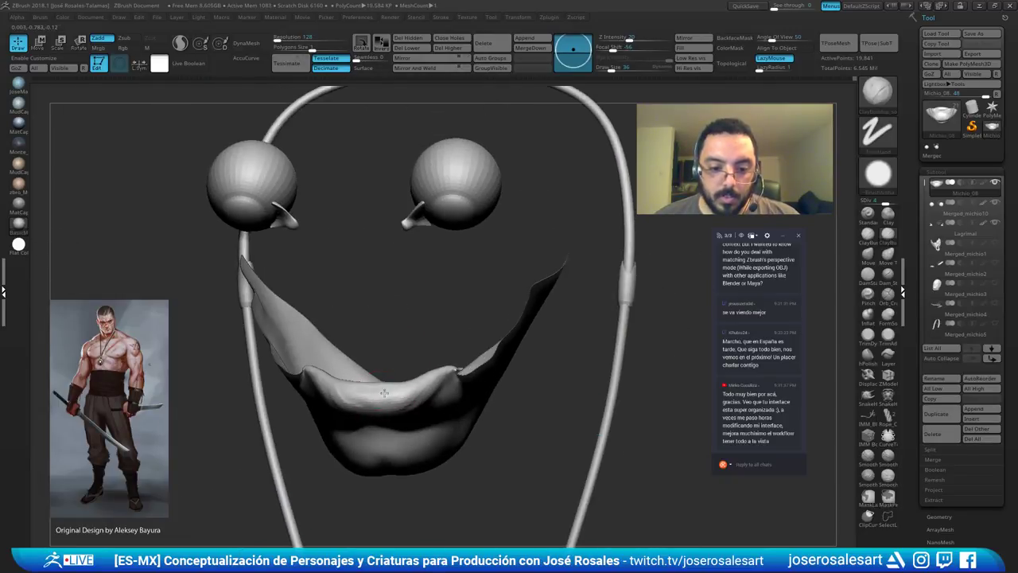
Touch up the corner of the isolated lower lip and show the whole body again.
{"action": "mouse_move", "coordinate": [429, 353]}
{"action": "right_mouse_down"}
{"action": "mouse_move", "coordinate": [366, 354]}
{"action": "mouse_move", "coordinate": [385, 283]}
{"action": "mouse_move", "coordinate": [391, 384]}
{"action": "mouse_move", "coordinate": [438, 387]}
{"action": "mouse_move", "coordinate": [426, 362]}
{"action": "mouse_move", "coordinate": [460, 392]}
{"action": "mouse_move", "coordinate": [436, 421]}
{"action": "mouse_move", "coordinate": [475, 373]}
{"action": "right_mouse_up"}
{"action": "mouse_move", "coordinate": [475, 373]}
{"action": "left_mouse_down"}
{"action": "mouse_move", "coordinate": [470, 389]}
{"action": "mouse_move", "coordinate": [483, 373]}
{"action": "left_mouse_up"}
{"action": "mouse_move", "coordinate": [484, 373]}
{"action": "right_mouse_down"}
{"action": "mouse_move", "coordinate": [501, 382]}
{"action": "mouse_move", "coordinate": [555, 334]}
{"action": "mouse_move", "coordinate": [553, 321]}
{"action": "right_mouse_up"}
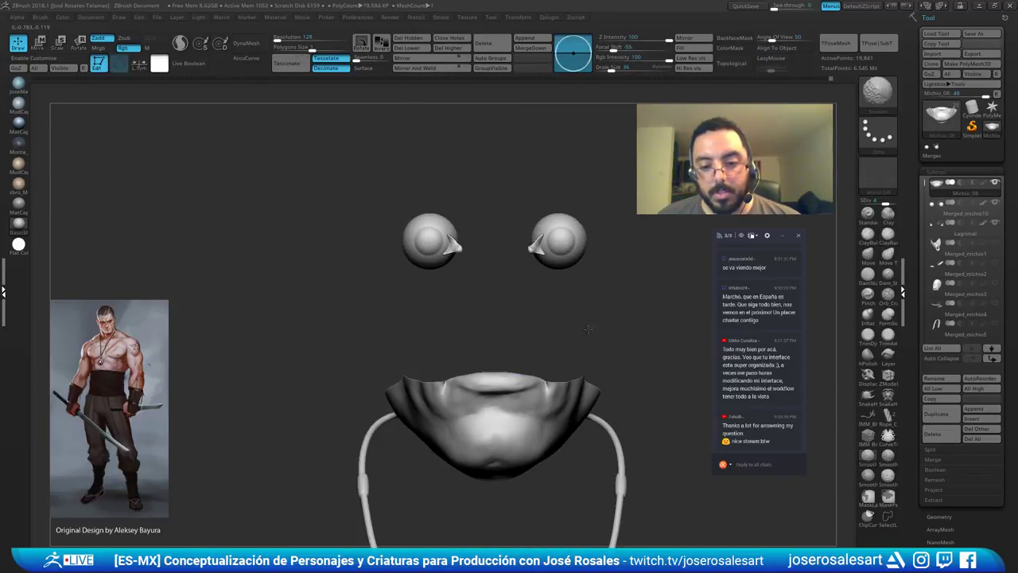
{"action": "left_click", "coordinate": [636, 324], "text": "ctrl+shift"}
{"action": "right_click_drag", "start_coordinate": [638, 325], "coordinate": [597, 286], "text": "ctrl"}
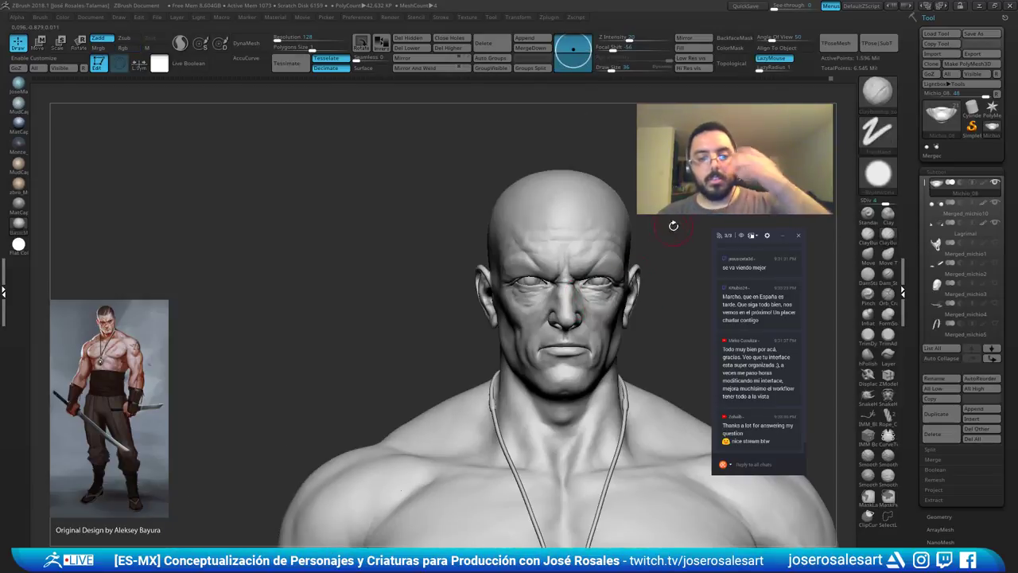
Build up the lower cheek beside the mouth with the Clay Buildup brush at draw size 54.
{"action": "right_click_drag", "start_coordinate": [650, 227], "coordinate": [708, 234]}
{"action": "right_click_drag", "start_coordinate": [573, 342], "coordinate": [487, 384], "text": "ctrl"}
{"action": "right_click_drag", "start_coordinate": [425, 357], "coordinate": [471, 338], "text": "alt"}
{"action": "right_click_drag", "start_coordinate": [373, 334], "coordinate": [354, 350], "text": "ctrl"}
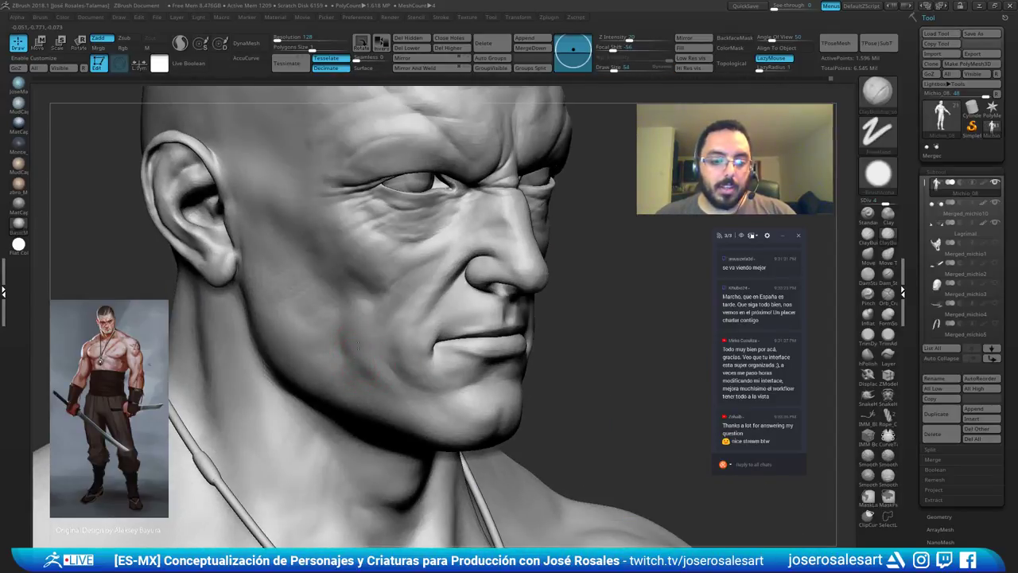
{"action": "right_click_drag", "start_coordinate": [341, 352], "coordinate": [358, 369]}
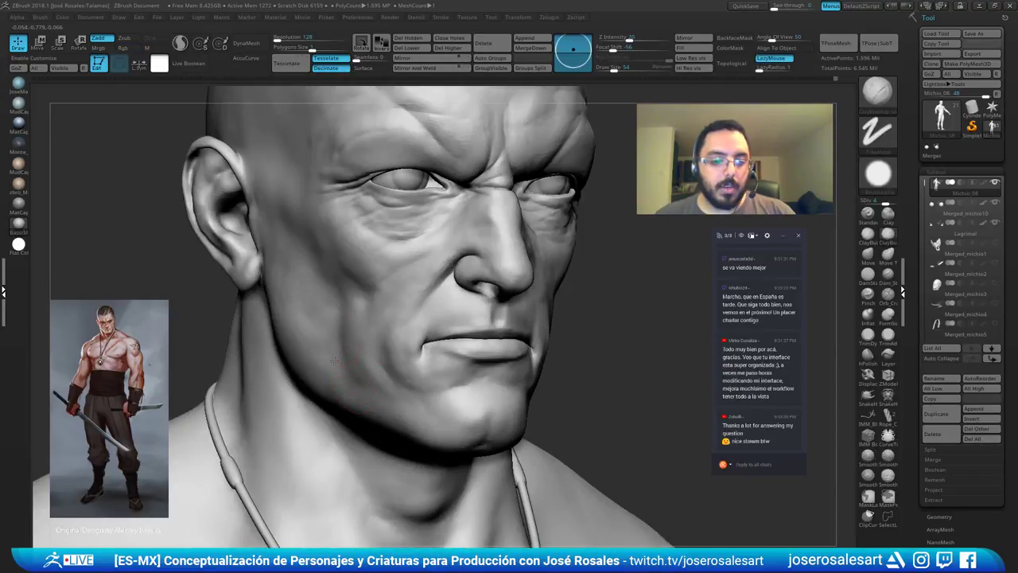
{"action": "right_click_drag", "start_coordinate": [342, 350], "coordinate": [334, 342]}
{"action": "right_click_drag", "start_coordinate": [434, 369], "coordinate": [449, 344]}
Smooth the underside of the jaw behind the chin at draw size 54.
{"action": "right_click_drag", "start_coordinate": [575, 346], "coordinate": [445, 344], "text": "alt"}
{"action": "right_click_drag", "start_coordinate": [439, 454], "coordinate": [337, 453]}
{"action": "left_click_drag", "start_coordinate": [348, 451], "coordinate": [386, 433], "text": "shift"}
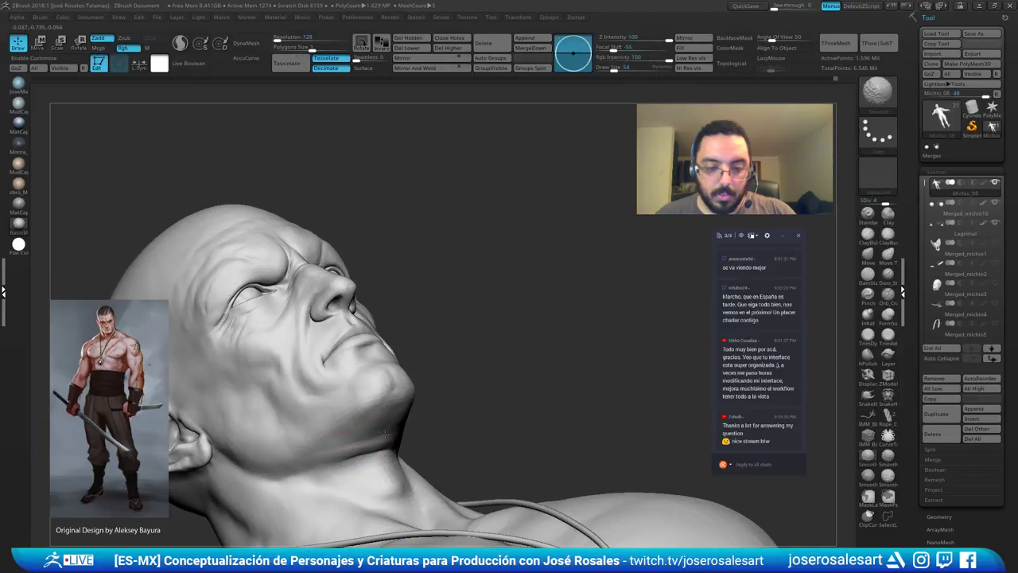
{"action": "mouse_move", "coordinate": [338, 451]}
{"action": "right_mouse_down"}
{"action": "mouse_move", "coordinate": [423, 449]}
{"action": "mouse_move", "coordinate": [554, 317]}
{"action": "right_mouse_up"}
{"action": "mouse_move", "coordinate": [427, 379]}
{"action": "right_mouse_down"}
{"action": "mouse_move", "coordinate": [438, 434]}
{"action": "mouse_move", "coordinate": [448, 421]}
{"action": "mouse_move", "coordinate": [445, 449]}
{"action": "right_mouse_up"}
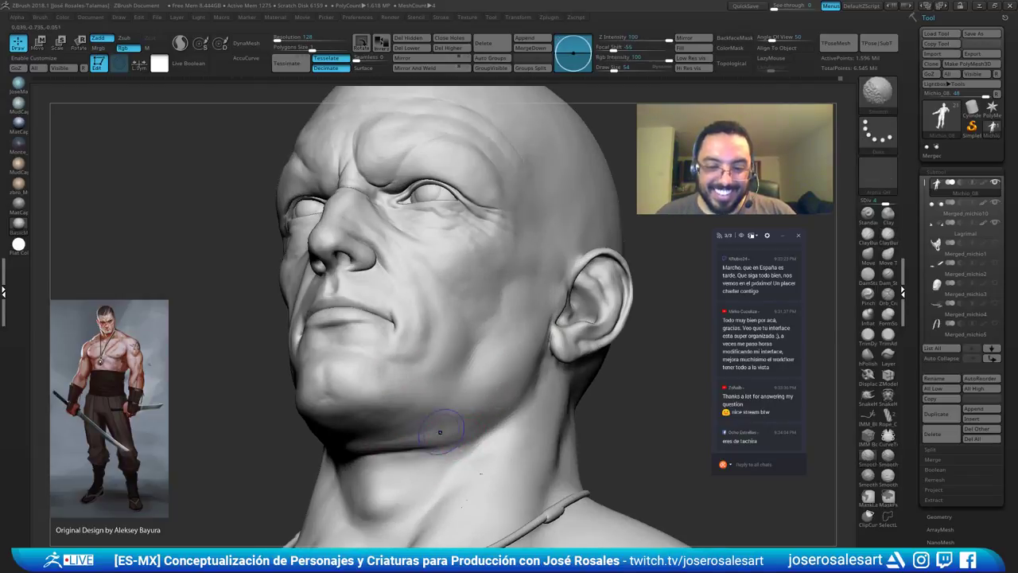
Sculpt and smooth the transition between the jawline and the neck.
{"action": "mouse_move", "coordinate": [415, 418]}
{"action": "right_mouse_down"}
{"action": "mouse_move", "coordinate": [425, 434]}
{"action": "mouse_move", "coordinate": [414, 452]}
{"action": "mouse_move", "coordinate": [382, 439]}
{"action": "right_mouse_up"}
{"action": "mouse_move", "coordinate": [503, 414]}
{"action": "right_mouse_down"}
{"action": "mouse_move", "coordinate": [378, 464]}
{"action": "mouse_move", "coordinate": [411, 442]}
{"action": "mouse_move", "coordinate": [387, 434]}
{"action": "mouse_move", "coordinate": [414, 449]}
{"action": "mouse_move", "coordinate": [429, 425]}
{"action": "right_mouse_up"}
{"action": "key", "text": "shift"}
{"action": "key", "text": "shift"}
{"action": "key", "text": "shift"}
{"action": "left_click_drag", "start_coordinate": [430, 424], "coordinate": [437, 443], "text": "shift"}
{"action": "mouse_move", "coordinate": [438, 421]}
{"action": "right_mouse_down"}
{"action": "mouse_move", "coordinate": [418, 454]}
{"action": "mouse_move", "coordinate": [456, 457]}
{"action": "mouse_move", "coordinate": [476, 497]}
{"action": "right_mouse_up"}
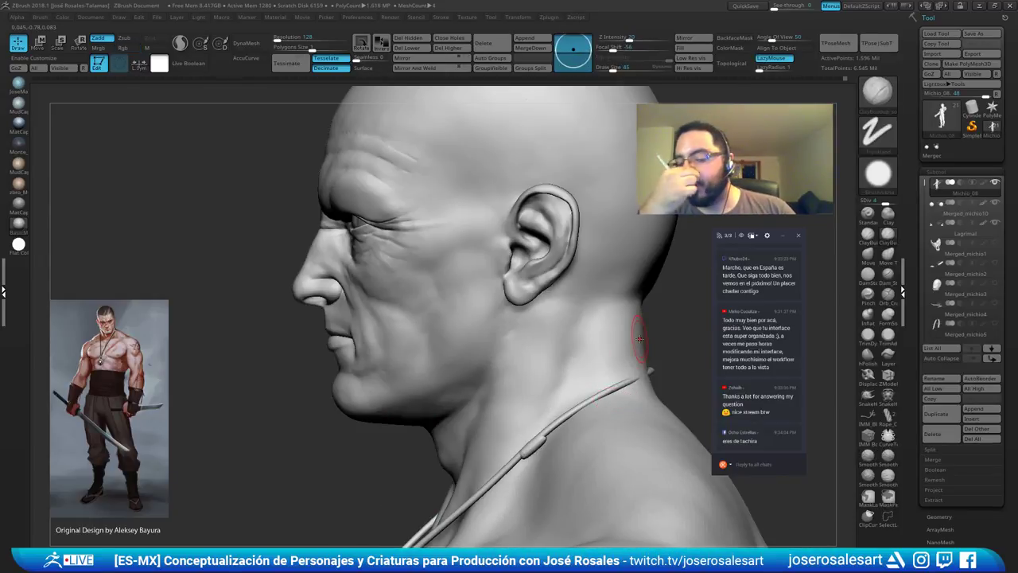
Refine the rear of the jawline below the ear with the Clay Buildup brush at draw size 45.
{"action": "mouse_move", "coordinate": [414, 377]}
{"action": "right_mouse_down"}
{"action": "mouse_move", "coordinate": [445, 360]}
{"action": "mouse_move", "coordinate": [469, 400]}
{"action": "mouse_move", "coordinate": [452, 403]}
{"action": "mouse_move", "coordinate": [489, 400]}
{"action": "right_mouse_up"}
{"action": "key", "text": "s"}
{"action": "left_click", "coordinate": [475, 370]}
{"action": "right_click_drag", "start_coordinate": [488, 400], "coordinate": [472, 390], "text": "ctrl"}
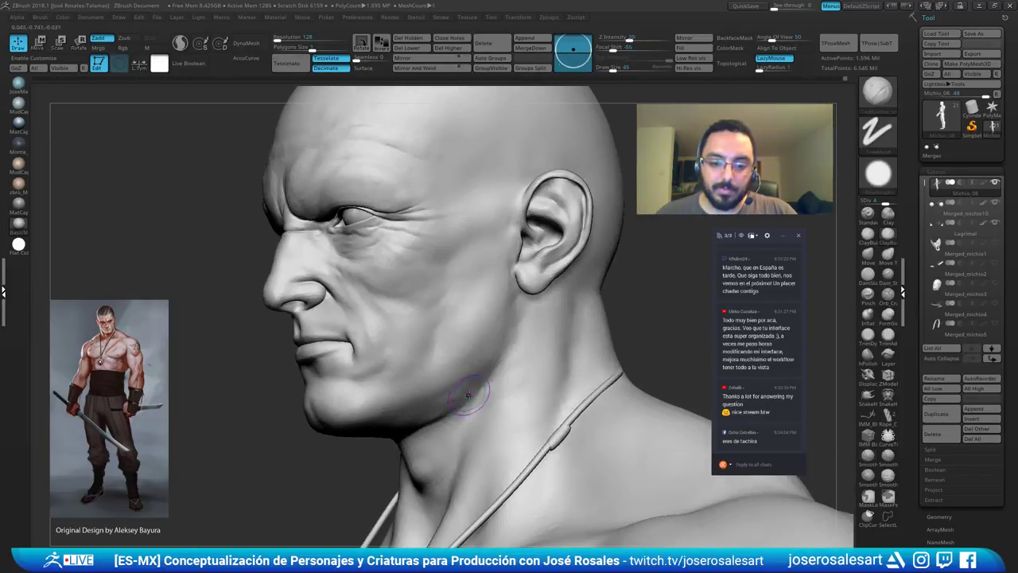
{"action": "mouse_move", "coordinate": [414, 418]}
{"action": "right_mouse_down", "text": "ctrl"}
{"action": "mouse_move", "coordinate": [466, 364]}
{"action": "mouse_move", "coordinate": [454, 415]}
{"action": "mouse_move", "coordinate": [447, 392]}
{"action": "right_mouse_up", "text": "ctrl"}
Carve the crease between jaw and neck with the Dam Standard brush and soften it.
{"action": "key", "text": "b"}
{"action": "key", "text": "d"}
{"action": "key", "text": "s"}
{"action": "right_click_drag", "start_coordinate": [446, 392], "coordinate": [459, 402], "text": "ctrl"}
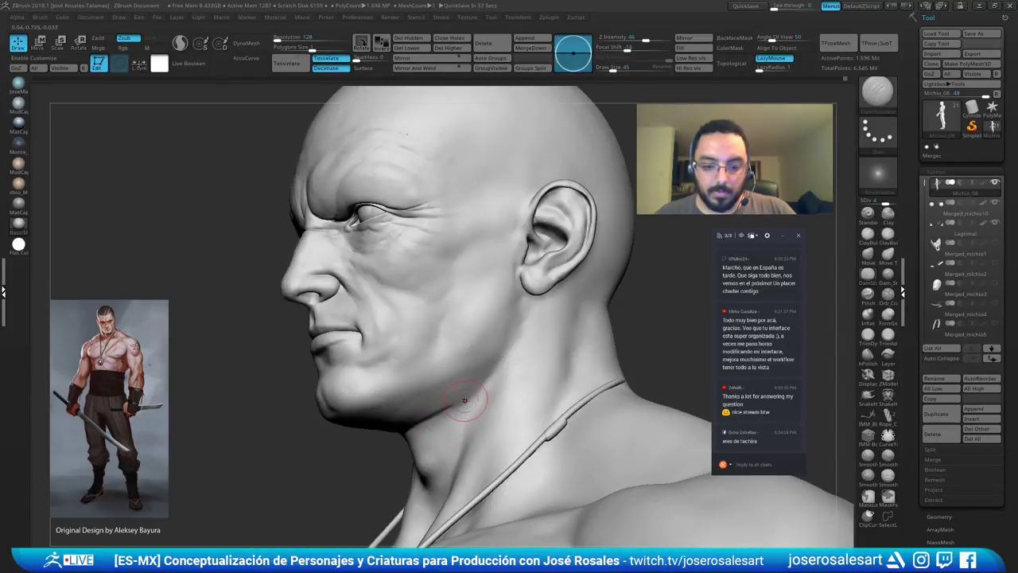
{"action": "key", "text": "shift"}
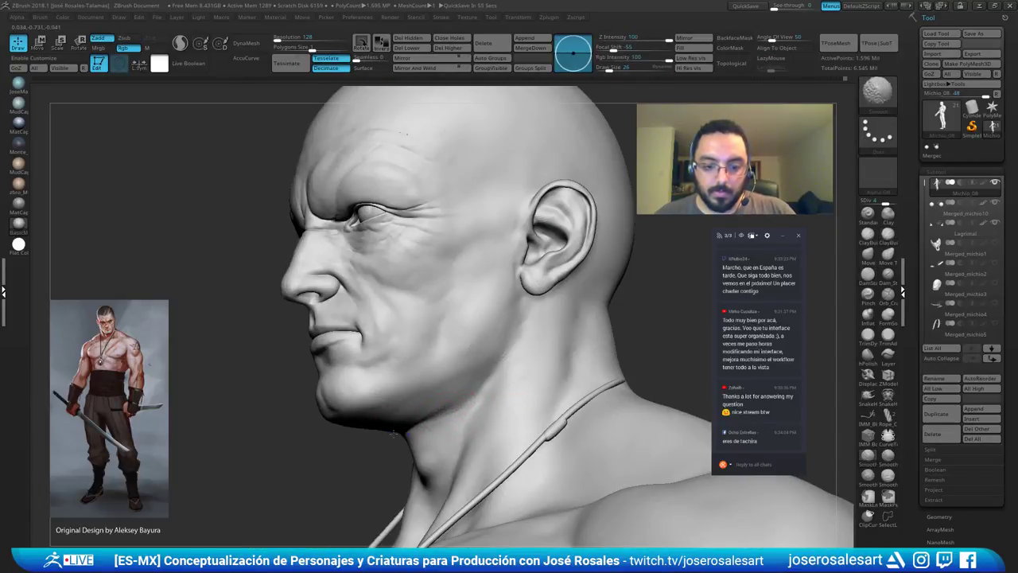
Build up the area beneath the jaw with the Clay Buildup brush at draw size 65.
{"action": "key", "text": "b"}
{"action": "key", "text": "c"}
{"action": "key", "text": "b"}
{"action": "key", "text": "s"}
{"action": "left_click_drag", "start_coordinate": [424, 423], "coordinate": [435, 437]}
{"action": "mouse_move", "coordinate": [413, 438]}
{"action": "right_mouse_down"}
{"action": "mouse_move", "coordinate": [430, 420]}
{"action": "mouse_move", "coordinate": [367, 413]}
{"action": "right_mouse_up"}
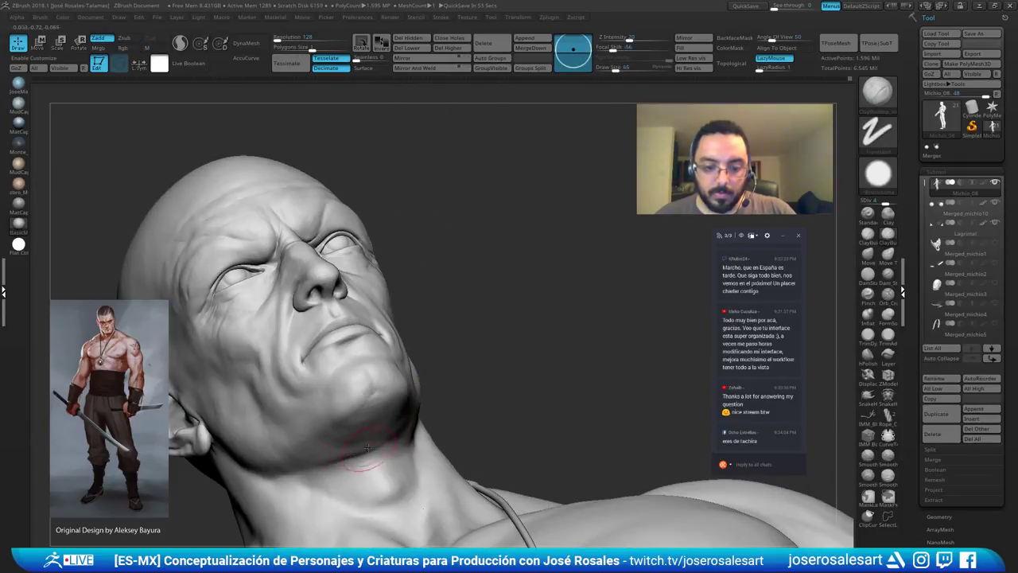
Carve the crease under the chin with the Dam Standard brush at draw size 36 and smooth it.
{"action": "right_click_drag", "start_coordinate": [369, 457], "coordinate": [393, 459]}
{"action": "key", "text": "b"}
{"action": "key", "text": "d"}
{"action": "key", "text": "s"}
{"action": "key", "text": "s"}
{"action": "left_click", "coordinate": [394, 455]}
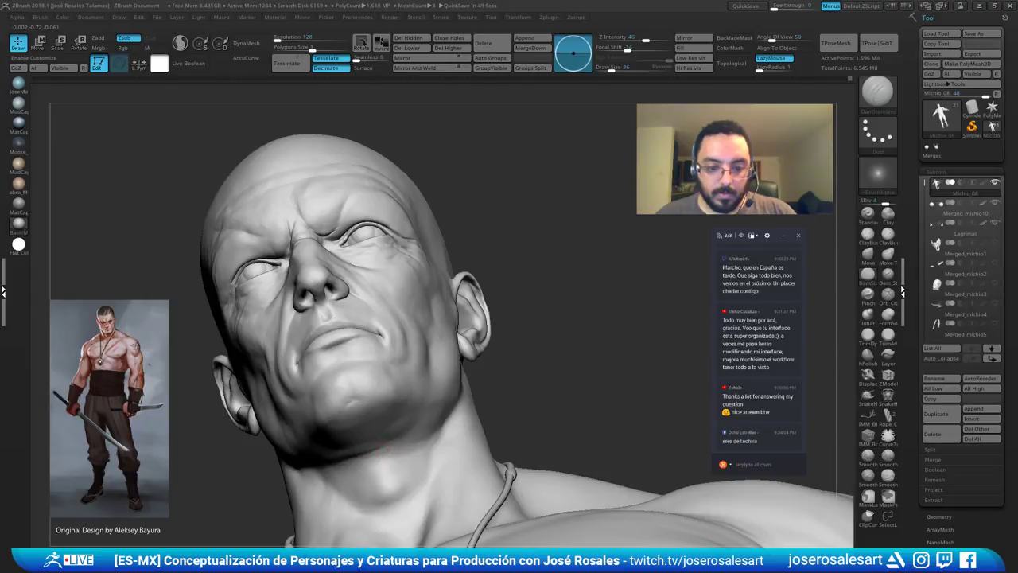
{"action": "left_click_drag", "start_coordinate": [434, 433], "coordinate": [399, 436], "text": "shift"}
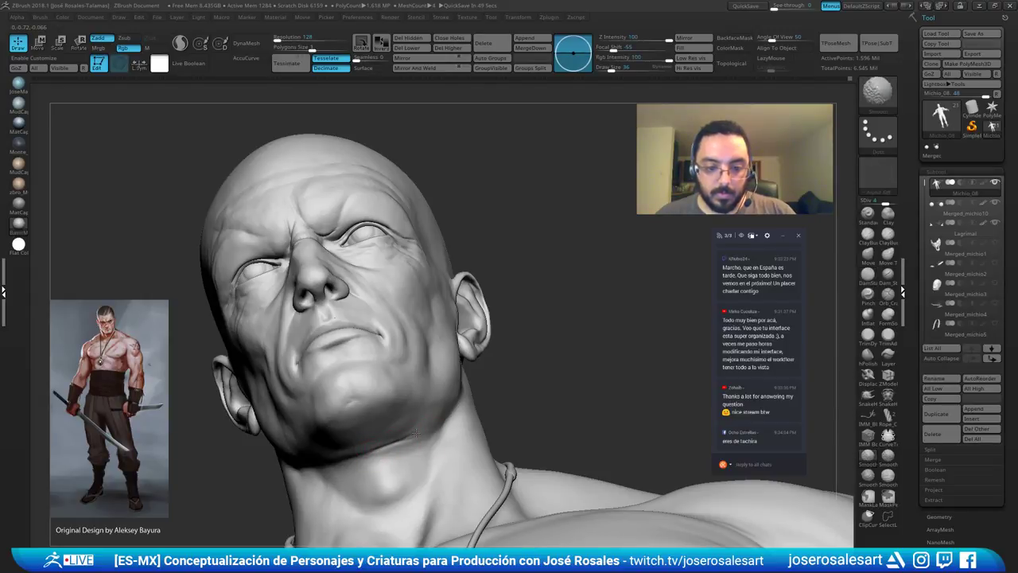
Add volume under the jaw beside the throat with the Clay Buildup brush at draw size 36.
{"action": "mouse_move", "coordinate": [440, 438]}
{"action": "right_mouse_down"}
{"action": "mouse_move", "coordinate": [384, 447]}
{"action": "mouse_move", "coordinate": [420, 432]}
{"action": "mouse_move", "coordinate": [421, 442]}
{"action": "right_mouse_up"}
{"action": "key", "text": "b"}
{"action": "key", "text": "c"}
{"action": "key", "text": "b"}
{"action": "key", "text": "1"}
{"action": "mouse_move", "coordinate": [422, 443]}
{"action": "right_mouse_down", "text": "ctrl"}
{"action": "mouse_move", "coordinate": [412, 417]}
{"action": "mouse_move", "coordinate": [454, 414]}
{"action": "mouse_move", "coordinate": [433, 421]}
{"action": "right_mouse_up", "text": "ctrl"}
Select the Lagrimal subtool and adjust the tear duct at the inner eye corner with the Move brush.
{"action": "mouse_move", "coordinate": [357, 342]}
{"action": "right_mouse_down"}
{"action": "mouse_move", "coordinate": [394, 342]}
{"action": "mouse_move", "coordinate": [467, 295]}
{"action": "right_mouse_up"}
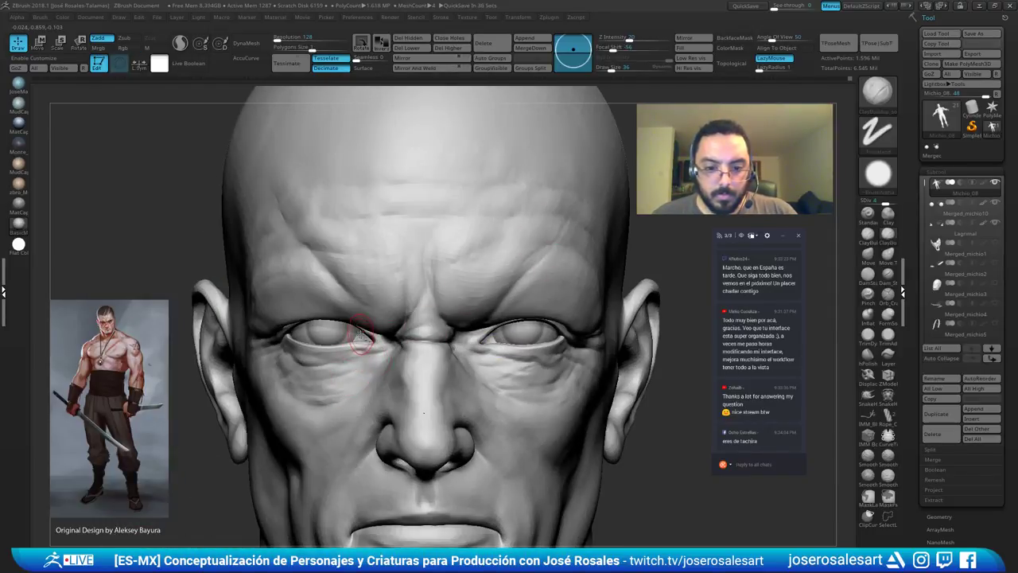
{"action": "left_click", "coordinate": [359, 335], "text": "alt"}
{"action": "right_click_drag", "start_coordinate": [359, 335], "coordinate": [377, 365], "text": "alt"}
{"action": "key", "text": "b"}
{"action": "key", "text": "m"}
{"action": "key", "text": "v"}
{"action": "left_click_drag", "start_coordinate": [367, 342], "coordinate": [377, 342]}
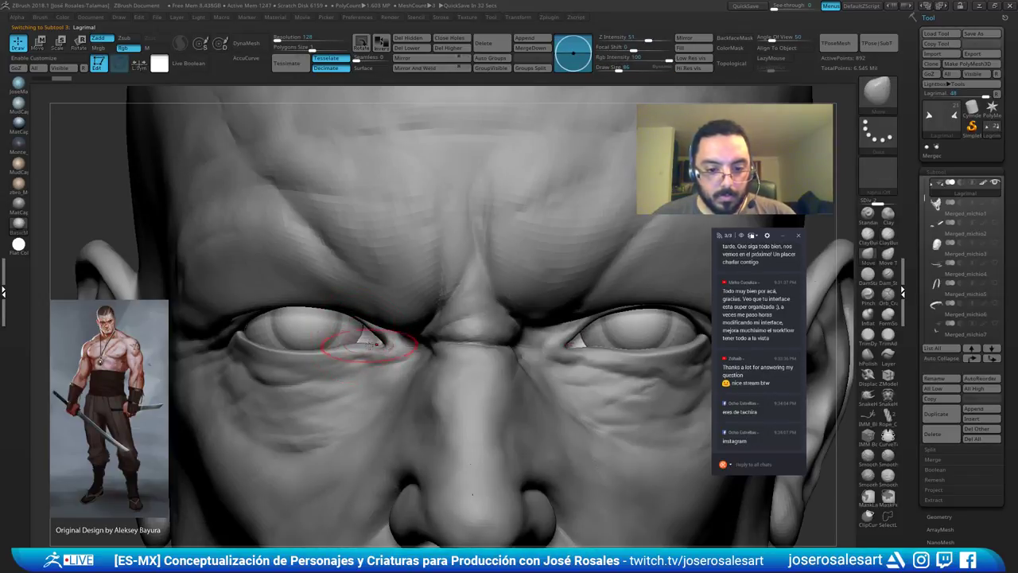
Undo the last tear duct change and reshape the tear duct at the inner eye corner with the Move brush at draw size 62.
{"action": "key", "text": "ctrl+z"}
{"action": "key", "text": "s"}
{"action": "left_click", "coordinate": [378, 337]}
{"action": "right_click_drag", "start_coordinate": [388, 338], "coordinate": [385, 356], "text": "alt"}
{"action": "key", "text": "shift+s"}
{"action": "key", "text": "space"}
{"action": "key", "text": "shift+s"}
{"action": "right_click_drag", "start_coordinate": [407, 303], "coordinate": [368, 273]}
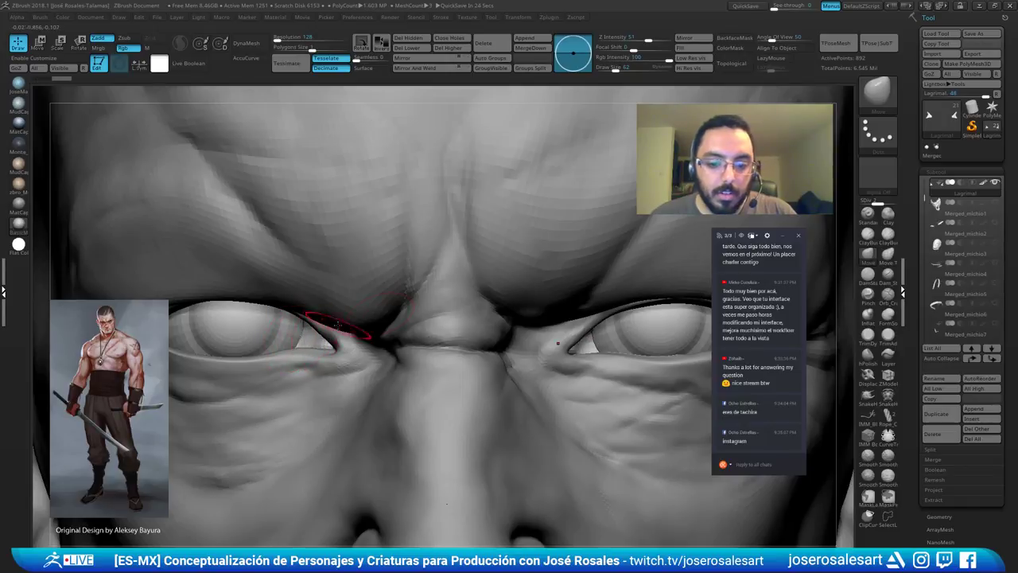
{"action": "right_click_drag", "start_coordinate": [318, 336], "coordinate": [469, 286]}
{"action": "mouse_move", "coordinate": [326, 350]}
{"action": "right_mouse_down"}
{"action": "mouse_move", "coordinate": [326, 319]}
{"action": "mouse_move", "coordinate": [353, 306]}
{"action": "mouse_move", "coordinate": [353, 351]}
{"action": "right_mouse_up"}
{"action": "mouse_move", "coordinate": [557, 355]}
{"action": "right_mouse_down"}
{"action": "mouse_move", "coordinate": [520, 357]}
{"action": "mouse_move", "coordinate": [545, 369]}
{"action": "mouse_move", "coordinate": [490, 339]}
{"action": "right_mouse_up"}
Add volume to the tear duct with the Clay Buildup brush, reducing the draw size to 30.
{"action": "key", "text": "b"}
{"action": "key", "text": "c"}
{"action": "key", "text": "b"}
{"action": "key", "text": "s"}
{"action": "left_click", "coordinate": [510, 355]}
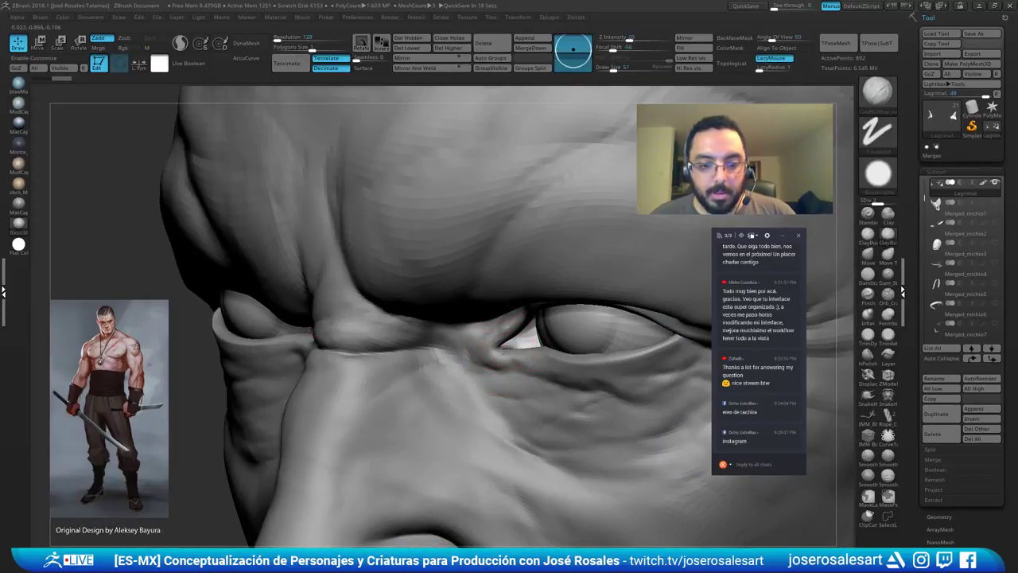
{"action": "right_click_drag", "start_coordinate": [494, 353], "coordinate": [562, 353]}
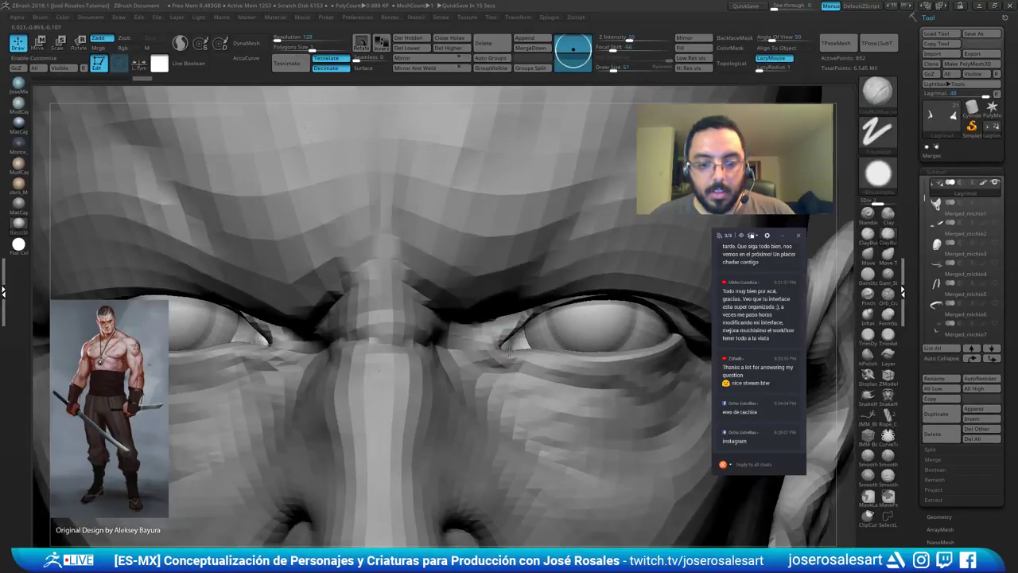
{"action": "mouse_move", "coordinate": [275, 351]}
{"action": "right_mouse_down"}
{"action": "mouse_move", "coordinate": [338, 356]}
{"action": "mouse_move", "coordinate": [262, 346]}
{"action": "right_mouse_up"}
{"action": "right_click_drag", "start_coordinate": [362, 349], "coordinate": [305, 348]}
{"action": "right_click_drag", "start_coordinate": [585, 352], "coordinate": [509, 344]}
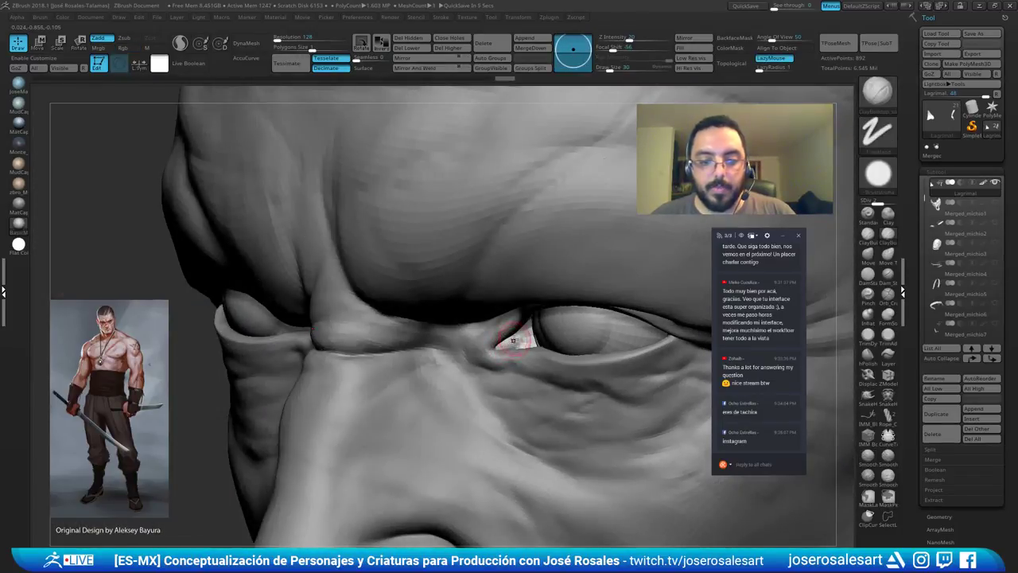
{"action": "mouse_move", "coordinate": [481, 345]}
{"action": "right_mouse_down"}
{"action": "mouse_move", "coordinate": [509, 353]}
{"action": "mouse_move", "coordinate": [491, 302]}
{"action": "right_mouse_up"}
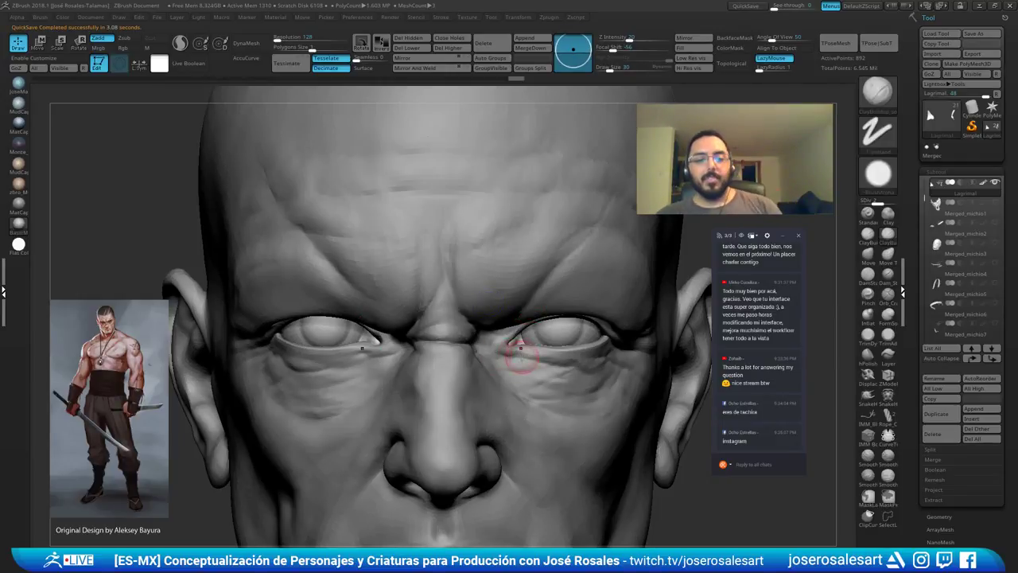
Enable backface masking, then build up the isolated tear duct mesh with the Clay Buildup brush at draw size 48 and smooth it.
{"action": "key", "text": "shift+s"}
{"action": "key", "text": "shift+s"}
{"action": "right_click_drag", "start_coordinate": [534, 329], "coordinate": [526, 344], "text": "ctrl"}
{"action": "key", "text": "shift+s"}
{"action": "mouse_move", "coordinate": [525, 344]}
{"action": "left_mouse_down"}
{"action": "mouse_move", "coordinate": [500, 340]}
{"action": "mouse_move", "coordinate": [511, 329]}
{"action": "mouse_move", "coordinate": [517, 338]}
{"action": "mouse_move", "coordinate": [524, 289]}
{"action": "mouse_move", "coordinate": [509, 355]}
{"action": "mouse_move", "coordinate": [495, 359]}
{"action": "mouse_move", "coordinate": [509, 390]}
{"action": "left_mouse_up"}
{"action": "left_click", "coordinate": [733, 39]}
{"action": "mouse_move", "coordinate": [557, 263]}
{"action": "left_mouse_down"}
{"action": "mouse_move", "coordinate": [523, 328]}
{"action": "mouse_move", "coordinate": [503, 326]}
{"action": "mouse_move", "coordinate": [517, 326]}
{"action": "mouse_move", "coordinate": [530, 370]}
{"action": "left_mouse_up"}
{"action": "key", "text": "bracketright"}
{"action": "left_click_drag", "start_coordinate": [568, 331], "coordinate": [560, 362]}
{"action": "mouse_move", "coordinate": [528, 368]}
{"action": "left_mouse_down", "text": "shift"}
{"action": "mouse_move", "coordinate": [539, 375]}
{"action": "mouse_move", "coordinate": [528, 347]}
{"action": "mouse_move", "coordinate": [541, 364]}
{"action": "left_mouse_up", "text": "shift"}
{"action": "right_click_drag", "start_coordinate": [528, 363], "coordinate": [504, 339]}
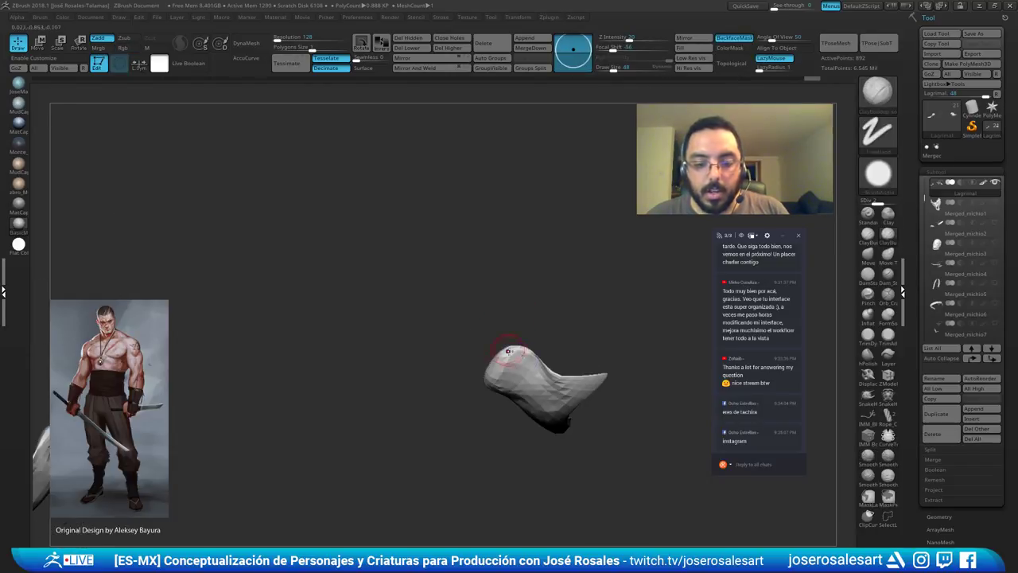
{"action": "left_click_drag", "start_coordinate": [509, 349], "coordinate": [518, 364], "text": "shift"}
{"action": "key", "text": "shift+s"}
{"action": "right_click_drag", "start_coordinate": [519, 345], "coordinate": [554, 371]}
{"action": "mouse_move", "coordinate": [506, 346]}
{"action": "right_mouse_down", "text": "ctrl"}
{"action": "mouse_move", "coordinate": [510, 363]}
{"action": "mouse_move", "coordinate": [536, 374]}
{"action": "mouse_move", "coordinate": [468, 358]}
{"action": "mouse_move", "coordinate": [459, 284]}
{"action": "right_mouse_up", "text": "ctrl"}
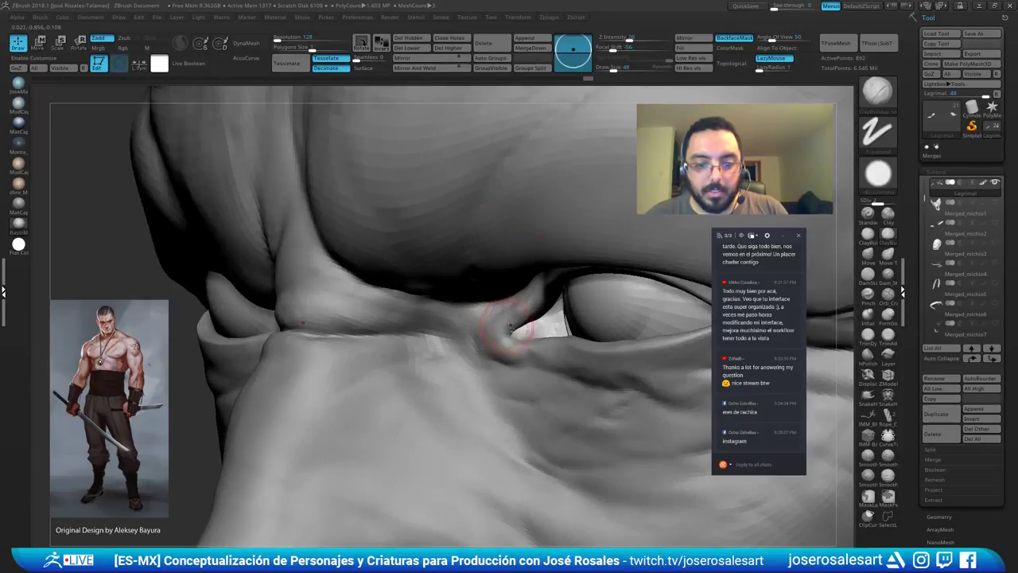
Refine the tear duct where it meets the inner eye corner with Clay Buildup at draw size 28 and smooth it.
{"action": "right_click_drag", "start_coordinate": [452, 353], "coordinate": [585, 355]}
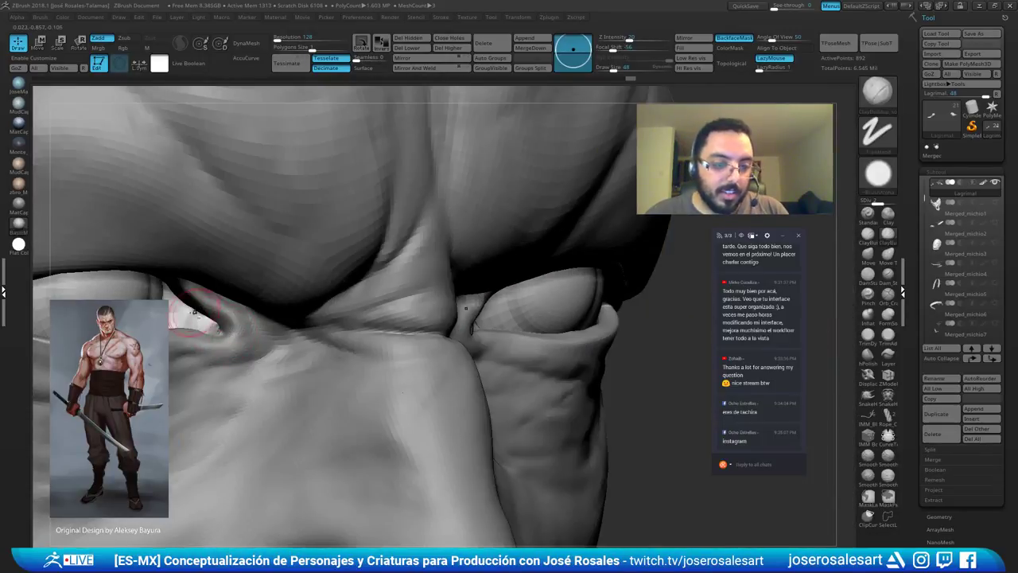
{"action": "key", "text": "s"}
{"action": "left_click_drag", "start_coordinate": [205, 335], "coordinate": [199, 334]}
{"action": "right_click_drag", "start_coordinate": [223, 332], "coordinate": [205, 327]}
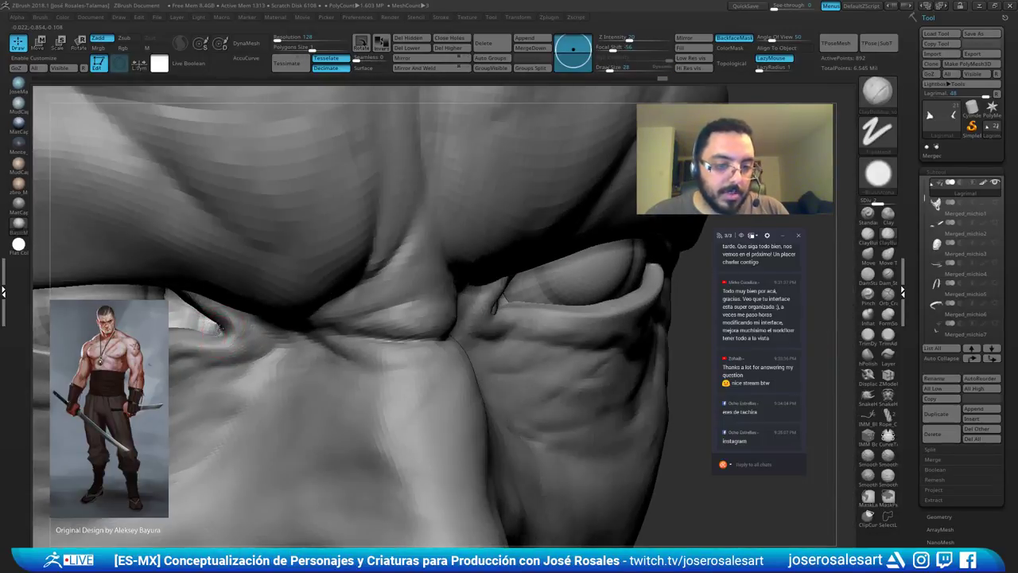
{"action": "left_click_drag", "start_coordinate": [215, 333], "coordinate": [197, 319], "text": "shift"}
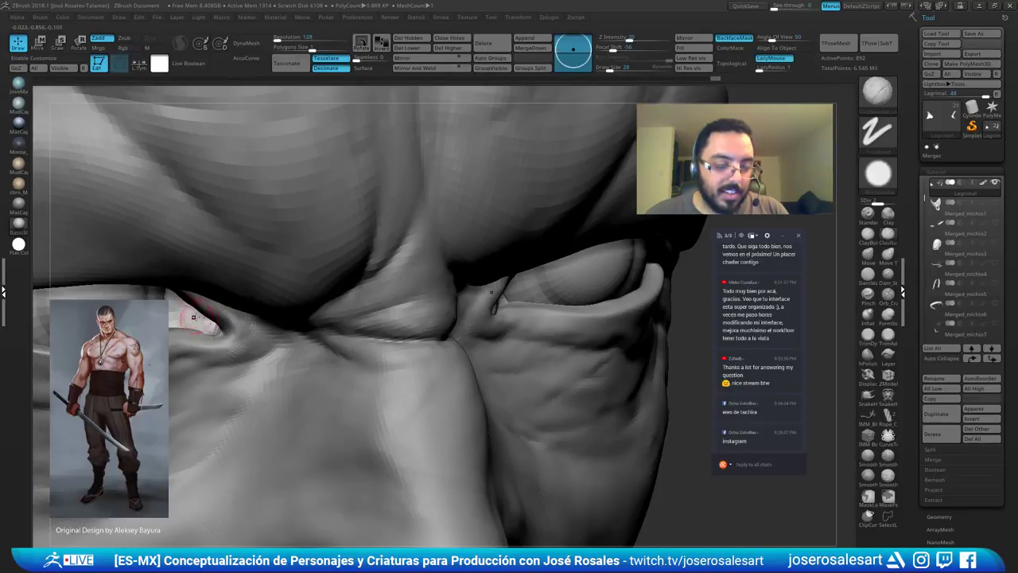
{"action": "right_click_drag", "start_coordinate": [199, 320], "coordinate": [204, 330]}
{"action": "right_click_drag", "start_coordinate": [252, 301], "coordinate": [465, 267], "text": "ctrl"}
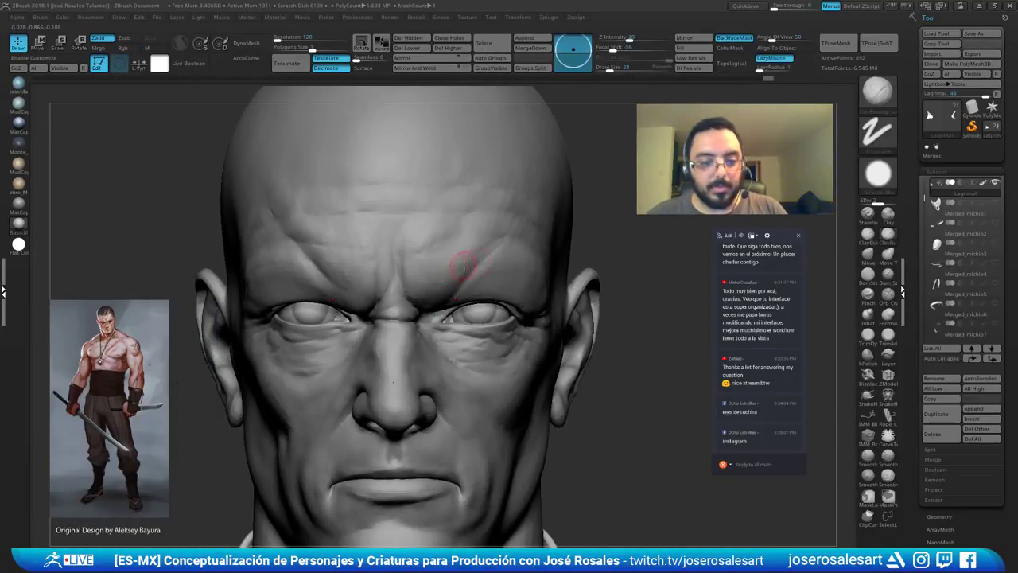
Select the Michio_08 body subtool and carve crow's-feet wrinkles at the outer eye corner with the Dam Standard brush at draw size 30.
{"action": "left_click", "coordinate": [486, 316], "text": "alt"}
{"action": "right_click_drag", "start_coordinate": [487, 313], "coordinate": [499, 246], "text": "alt"}
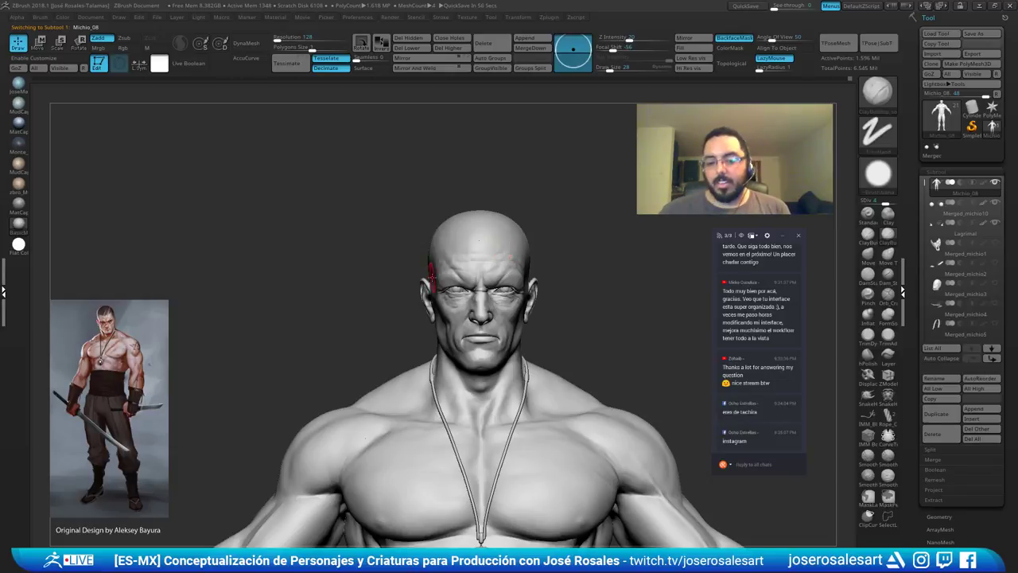
{"action": "mouse_move", "coordinate": [499, 246]}
{"action": "right_mouse_down"}
{"action": "mouse_move", "coordinate": [546, 229]}
{"action": "mouse_move", "coordinate": [548, 304]}
{"action": "mouse_move", "coordinate": [491, 296]}
{"action": "mouse_move", "coordinate": [517, 267]}
{"action": "mouse_move", "coordinate": [528, 275]}
{"action": "mouse_move", "coordinate": [492, 253]}
{"action": "right_mouse_up"}
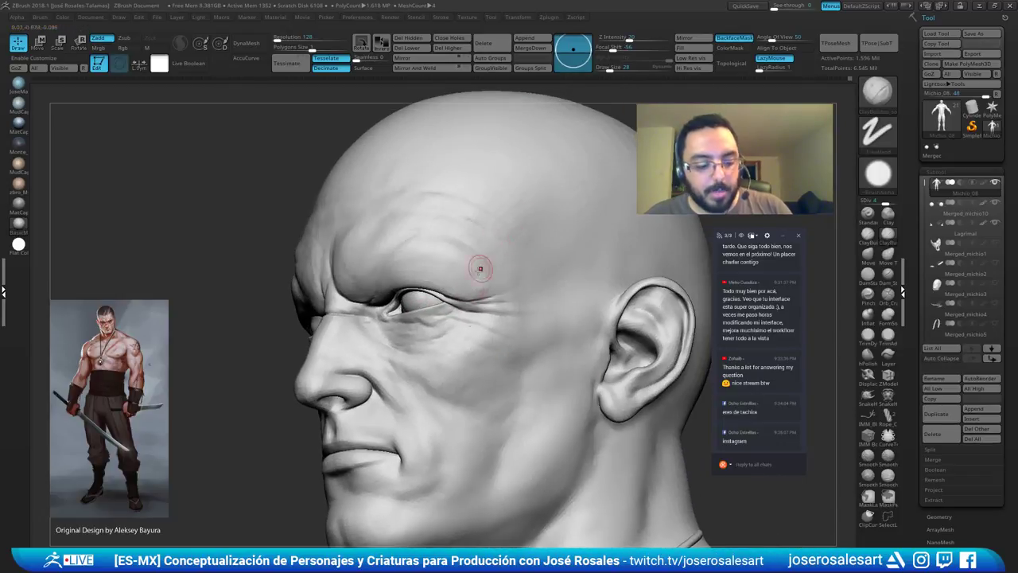
{"action": "mouse_move", "coordinate": [482, 291]}
{"action": "right_mouse_down"}
{"action": "mouse_move", "coordinate": [466, 294]}
{"action": "mouse_move", "coordinate": [524, 284]}
{"action": "mouse_move", "coordinate": [457, 297]}
{"action": "mouse_move", "coordinate": [457, 282]}
{"action": "mouse_move", "coordinate": [529, 271]}
{"action": "mouse_move", "coordinate": [555, 252]}
{"action": "right_mouse_up"}
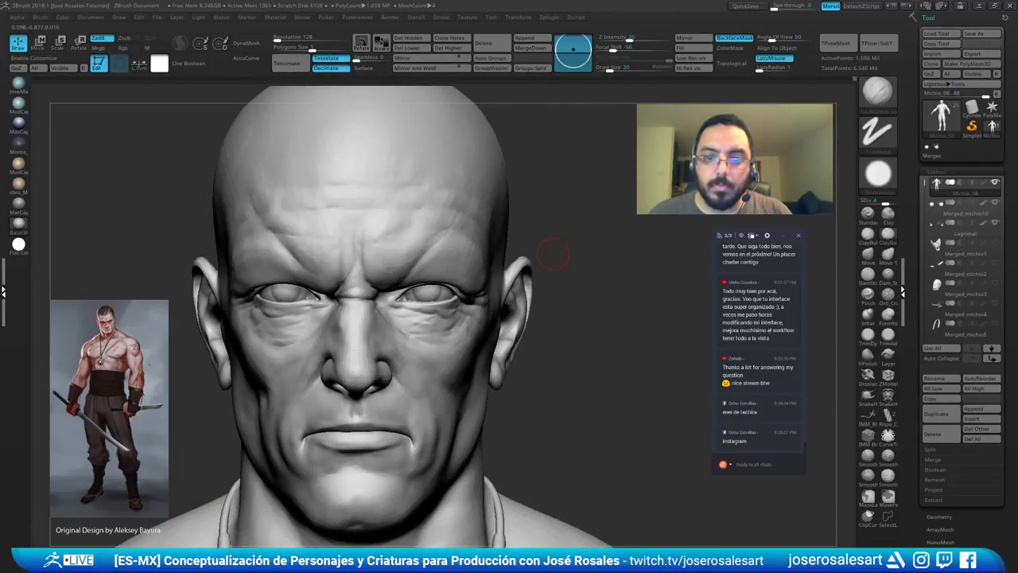
{"action": "right_click_drag", "start_coordinate": [533, 328], "coordinate": [448, 326]}
{"action": "key", "text": "b"}
{"action": "key", "text": "m"}
{"action": "key", "text": "v"}
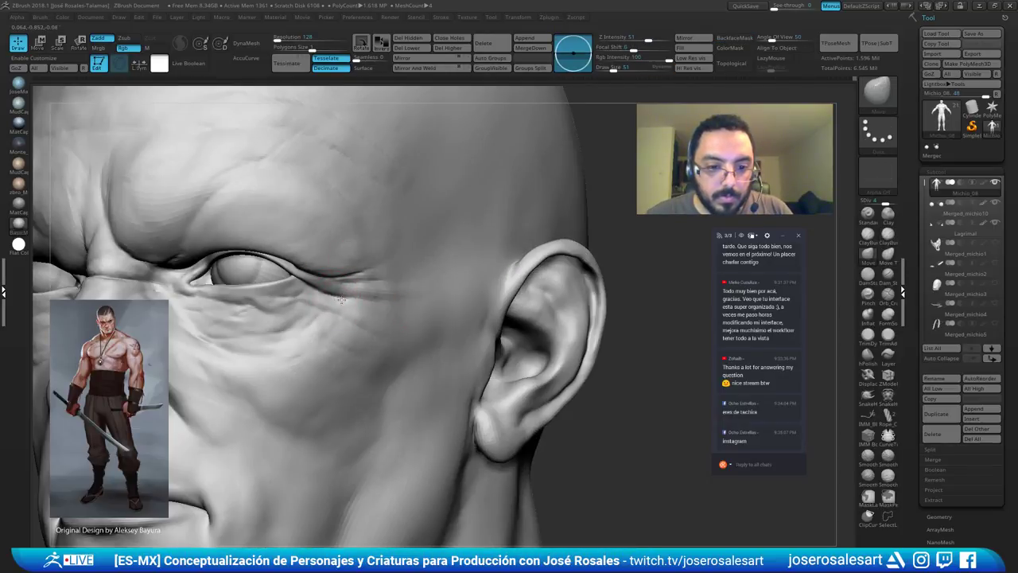
{"action": "key", "text": "b"}
{"action": "key", "text": "d"}
{"action": "key", "text": "s"}
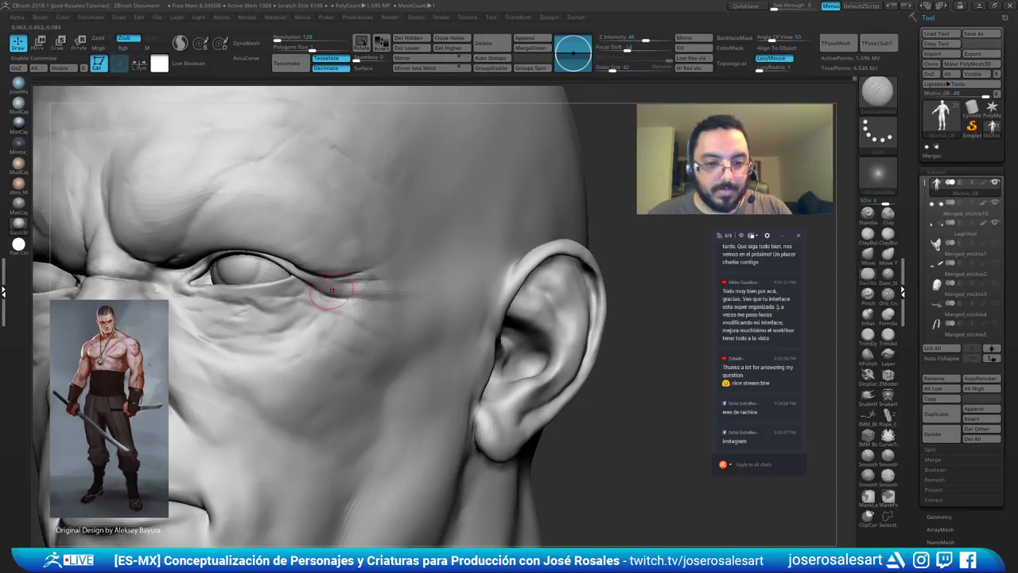
{"action": "mouse_move", "coordinate": [343, 301]}
{"action": "right_mouse_down"}
{"action": "mouse_move", "coordinate": [323, 309]}
{"action": "mouse_move", "coordinate": [357, 298]}
{"action": "right_mouse_up"}
{"action": "key", "text": "bracketright"}
{"action": "mouse_move", "coordinate": [362, 298]}
{"action": "left_mouse_down"}
{"action": "mouse_move", "coordinate": [414, 297]}
{"action": "mouse_move", "coordinate": [391, 276]}
{"action": "left_mouse_up"}
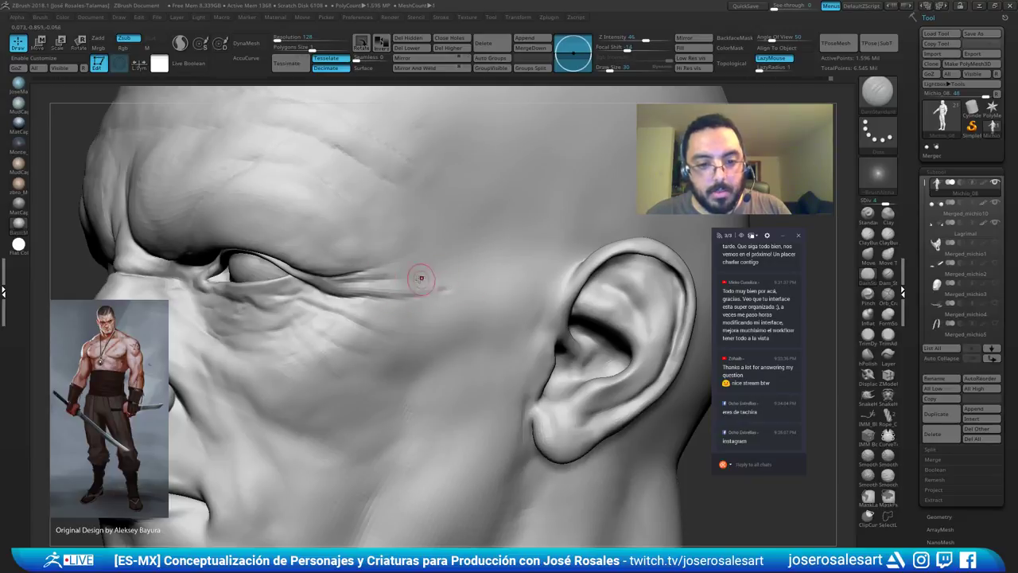
Soften the ends of the crow's-feet wrinkles and extend the wrinkle beneath the outer eye corner toward the cheek.
{"action": "right_click_drag", "start_coordinate": [454, 276], "coordinate": [461, 276]}
{"action": "left_click_drag", "start_coordinate": [461, 277], "coordinate": [439, 300], "text": "shift"}
{"action": "mouse_move", "coordinate": [438, 300]}
{"action": "right_mouse_down", "text": "ctrl"}
{"action": "mouse_move", "coordinate": [428, 264]}
{"action": "mouse_move", "coordinate": [417, 282]}
{"action": "right_mouse_up", "text": "ctrl"}
{"action": "left_click_drag", "start_coordinate": [438, 286], "coordinate": [422, 295], "text": "shift"}
{"action": "right_click_drag", "start_coordinate": [423, 295], "coordinate": [353, 299]}
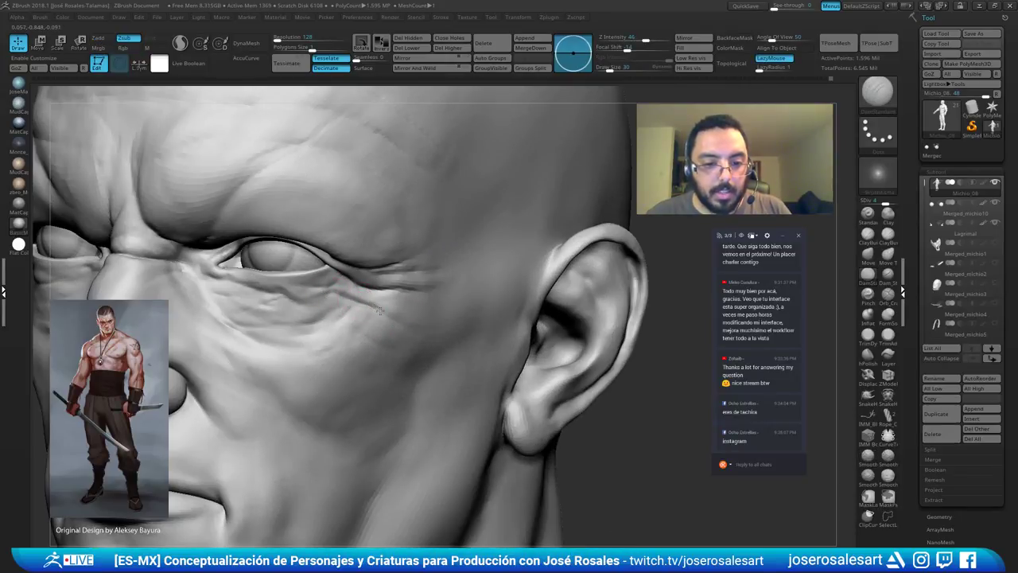
{"action": "right_click_drag", "start_coordinate": [434, 329], "coordinate": [380, 327]}
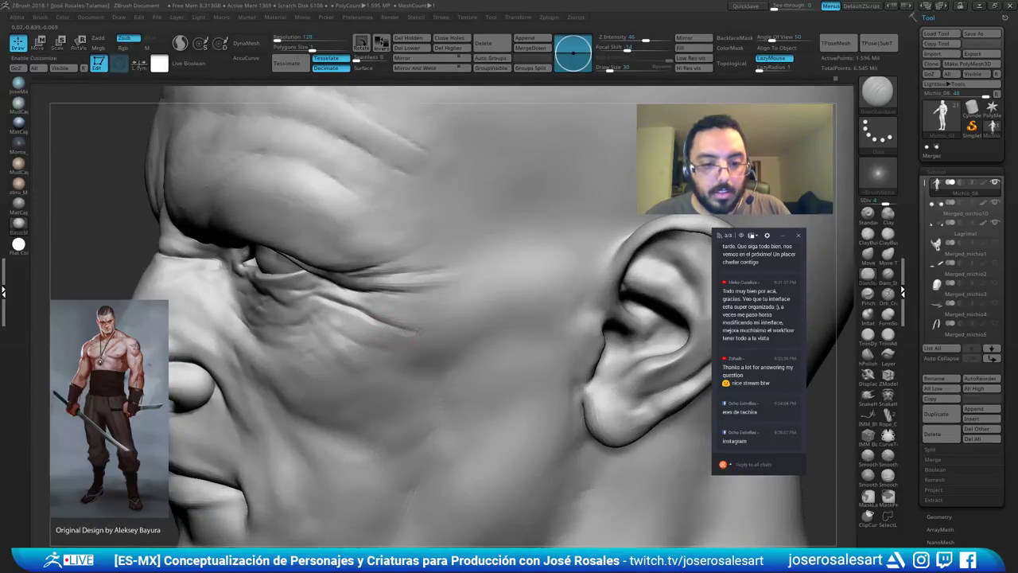
Refine the wrinkles below the outer corner of the opposite eye with the Dam Standard brush at draw size 26.
{"action": "key", "text": "f"}
{"action": "mouse_move", "coordinate": [382, 337]}
{"action": "right_mouse_down"}
{"action": "mouse_move", "coordinate": [394, 323]}
{"action": "mouse_move", "coordinate": [302, 334]}
{"action": "mouse_move", "coordinate": [322, 318]}
{"action": "mouse_move", "coordinate": [231, 316]}
{"action": "right_mouse_up"}
{"action": "scroll", "coordinate": [231, 316], "scroll_direction": "up", "scroll_amount": 4}
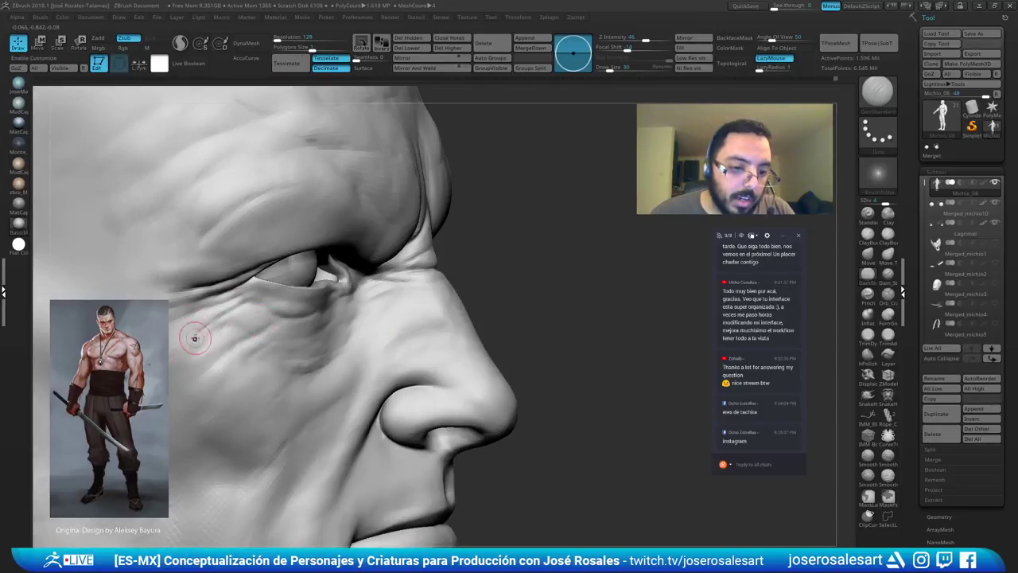
{"action": "key", "text": "s"}
{"action": "left_click_drag", "start_coordinate": [167, 358], "coordinate": [158, 365]}
{"action": "key", "text": "s"}
{"action": "mouse_move", "coordinate": [211, 327]}
{"action": "right_mouse_down", "text": "ctrl"}
{"action": "mouse_move", "coordinate": [179, 340]}
{"action": "mouse_move", "coordinate": [223, 348]}
{"action": "mouse_move", "coordinate": [201, 337]}
{"action": "right_mouse_up", "text": "ctrl"}
Build up the cheek and rear jaw below the ear with the Clay Buildup brush and smooth the area at draw size 48.
{"action": "key", "text": "b"}
{"action": "key", "text": "c"}
{"action": "key", "text": "b"}
{"action": "mouse_move", "coordinate": [201, 337]}
{"action": "right_mouse_down", "text": "ctrl"}
{"action": "mouse_move", "coordinate": [204, 367]}
{"action": "mouse_move", "coordinate": [213, 365]}
{"action": "right_mouse_up", "text": "ctrl"}
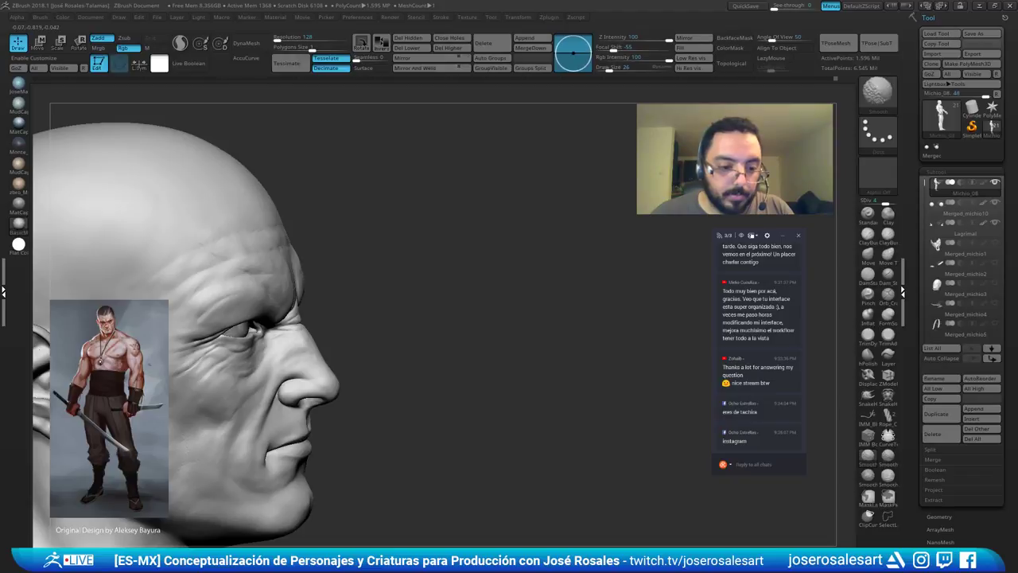
{"action": "right_click_drag", "start_coordinate": [170, 434], "coordinate": [438, 317], "text": "shift"}
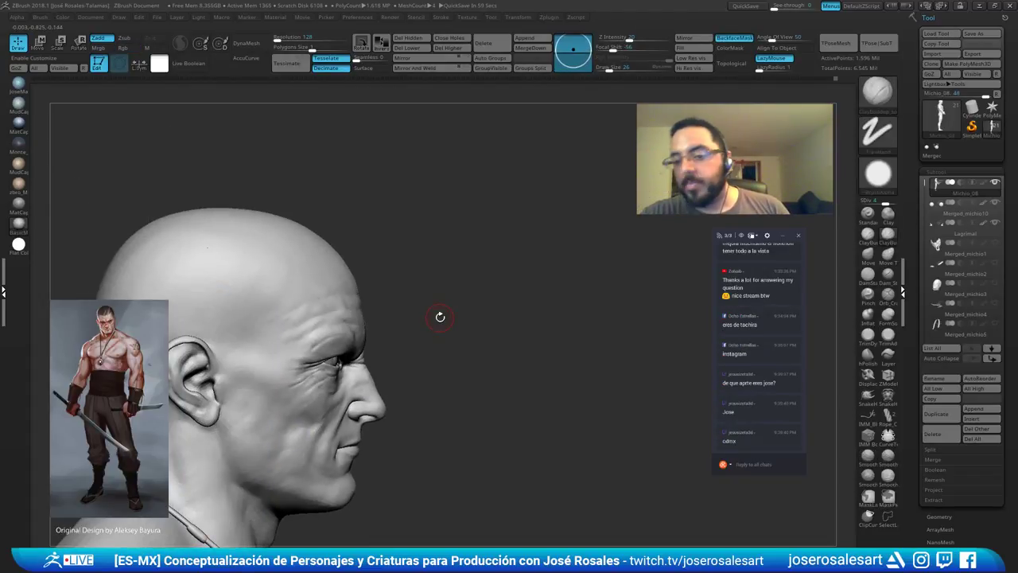
{"action": "right_click_drag", "start_coordinate": [289, 347], "coordinate": [248, 376], "text": "ctrl"}
{"action": "mouse_move", "coordinate": [248, 375]}
{"action": "left_mouse_down"}
{"action": "mouse_move", "coordinate": [239, 332]}
{"action": "mouse_move", "coordinate": [238, 345]}
{"action": "left_mouse_up"}
{"action": "right_click_drag", "start_coordinate": [253, 368], "coordinate": [244, 324], "text": "ctrl"}
{"action": "mouse_move", "coordinate": [221, 397]}
{"action": "right_mouse_down"}
{"action": "mouse_move", "coordinate": [284, 381]}
{"action": "mouse_move", "coordinate": [295, 391]}
{"action": "right_mouse_up"}
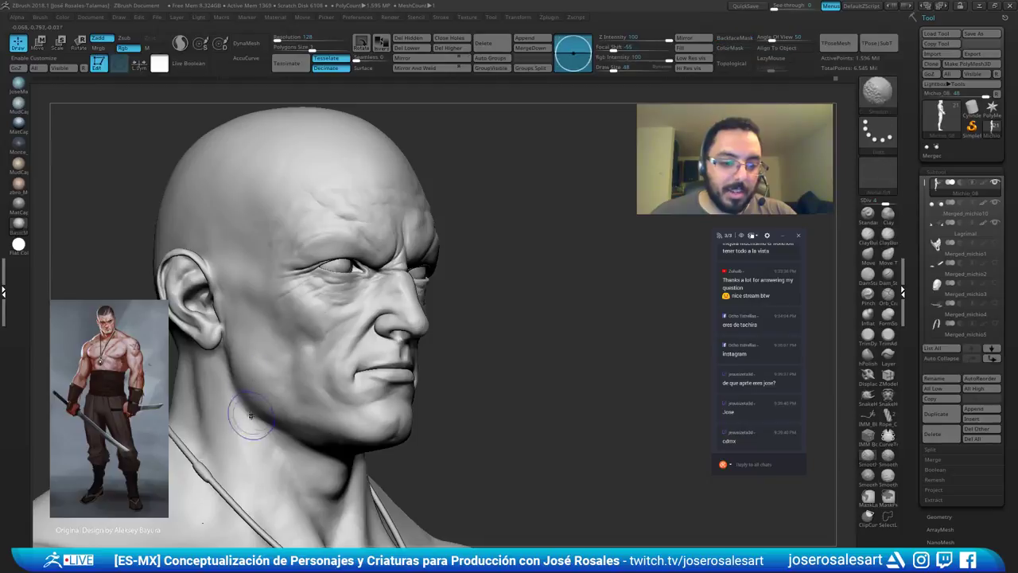
{"action": "left_click_drag", "start_coordinate": [266, 400], "coordinate": [303, 388]}
{"action": "mouse_move", "coordinate": [301, 389]}
{"action": "right_mouse_down", "text": "shift"}
{"action": "mouse_move", "coordinate": [412, 362]}
{"action": "mouse_move", "coordinate": [588, 241]}
{"action": "right_mouse_up", "text": "shift"}
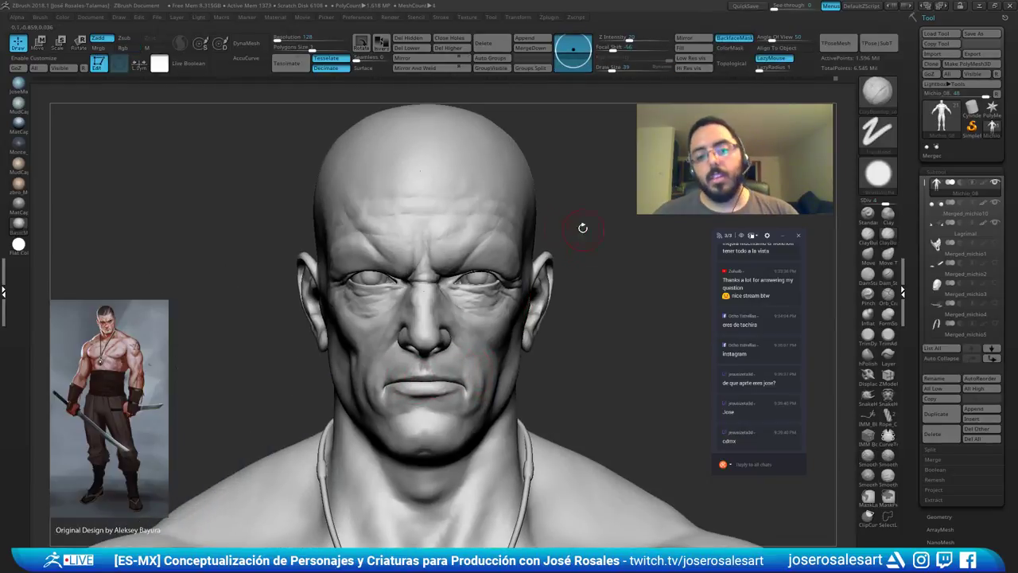
Add volume below the mouth corner with the Clay Buildup brush at draw size 39 and smooth it.
{"action": "mouse_move", "coordinate": [467, 363]}
{"action": "right_mouse_down"}
{"action": "mouse_move", "coordinate": [470, 400]}
{"action": "mouse_move", "coordinate": [428, 379]}
{"action": "right_mouse_up"}
{"action": "right_click_drag", "start_coordinate": [485, 344], "coordinate": [434, 362]}
{"action": "mouse_move", "coordinate": [440, 375]}
{"action": "left_mouse_down"}
{"action": "mouse_move", "coordinate": [425, 371]}
{"action": "mouse_move", "coordinate": [439, 368]}
{"action": "left_mouse_up"}
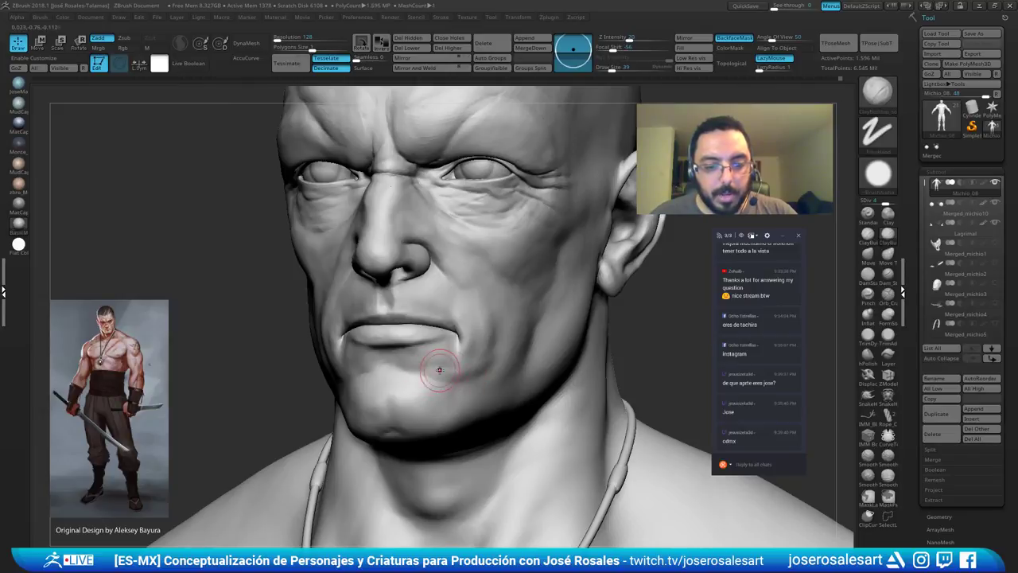
{"action": "right_click_drag", "start_coordinate": [439, 368], "coordinate": [470, 379]}
{"action": "left_click_drag", "start_coordinate": [470, 379], "coordinate": [475, 375]}
{"action": "right_click_drag", "start_coordinate": [474, 375], "coordinate": [442, 364]}
{"action": "left_click_drag", "start_coordinate": [442, 363], "coordinate": [436, 365], "text": "shift"}
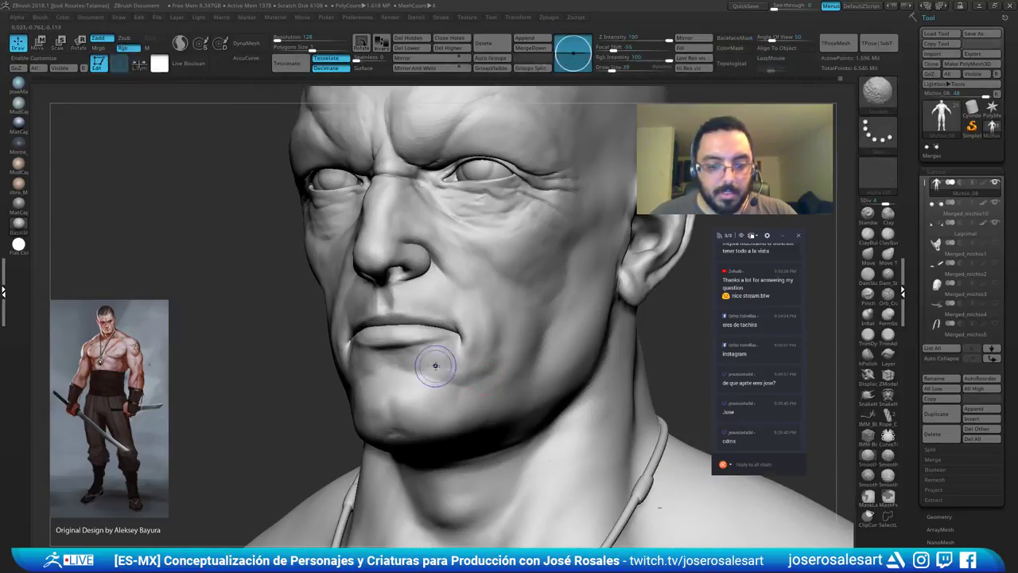
Shape the fold between the mouth corner and the side of the chin with Clay Buildup and blend it smoothly.
{"action": "mouse_move", "coordinate": [486, 357]}
{"action": "right_mouse_down"}
{"action": "mouse_move", "coordinate": [497, 355]}
{"action": "mouse_move", "coordinate": [499, 367]}
{"action": "mouse_move", "coordinate": [425, 395]}
{"action": "right_mouse_up"}
{"action": "left_click_drag", "start_coordinate": [392, 403], "coordinate": [446, 395]}
{"action": "right_click_drag", "start_coordinate": [455, 396], "coordinate": [421, 390], "text": "ctrl"}
{"action": "right_click", "coordinate": [423, 390]}
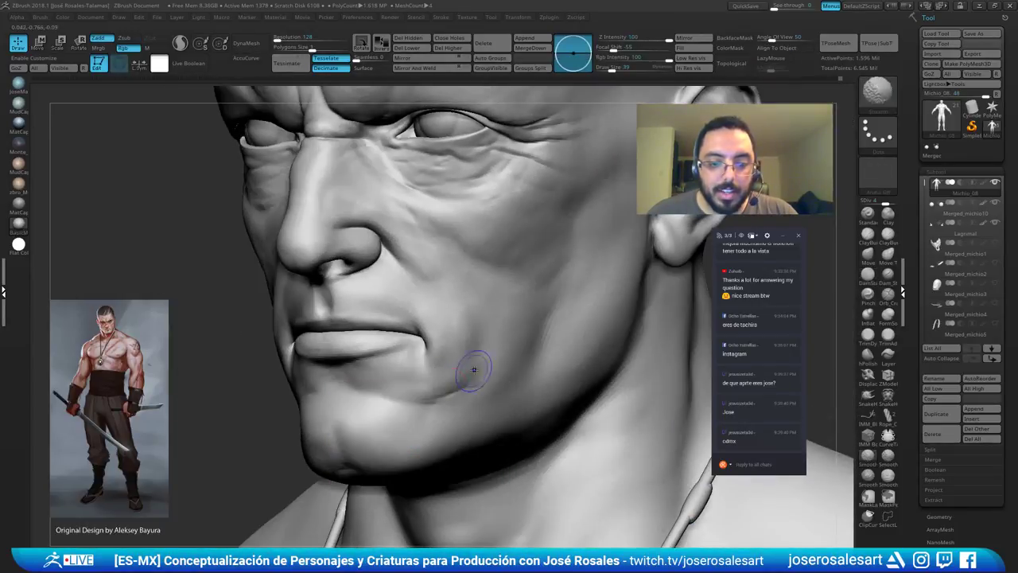
{"action": "left_click_drag", "start_coordinate": [410, 396], "coordinate": [445, 382], "text": "shift"}
Carve the crease below the mouth corner with the Dam Standard brush at draw size 33 and smooth it on both sides.
{"action": "right_click_drag", "start_coordinate": [466, 370], "coordinate": [466, 386]}
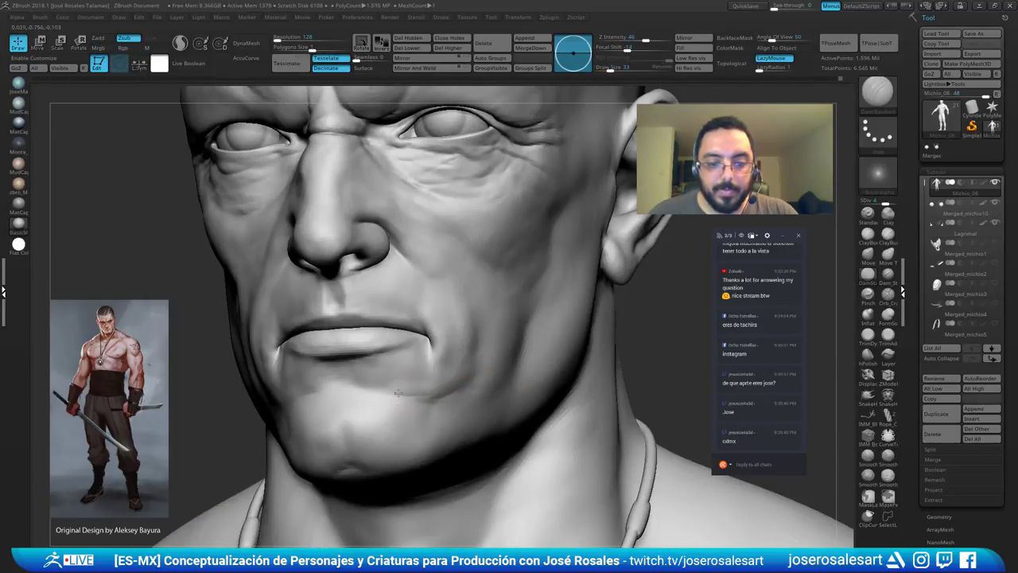
{"action": "right_click_drag", "start_coordinate": [402, 395], "coordinate": [462, 387]}
{"action": "key", "text": "shift"}
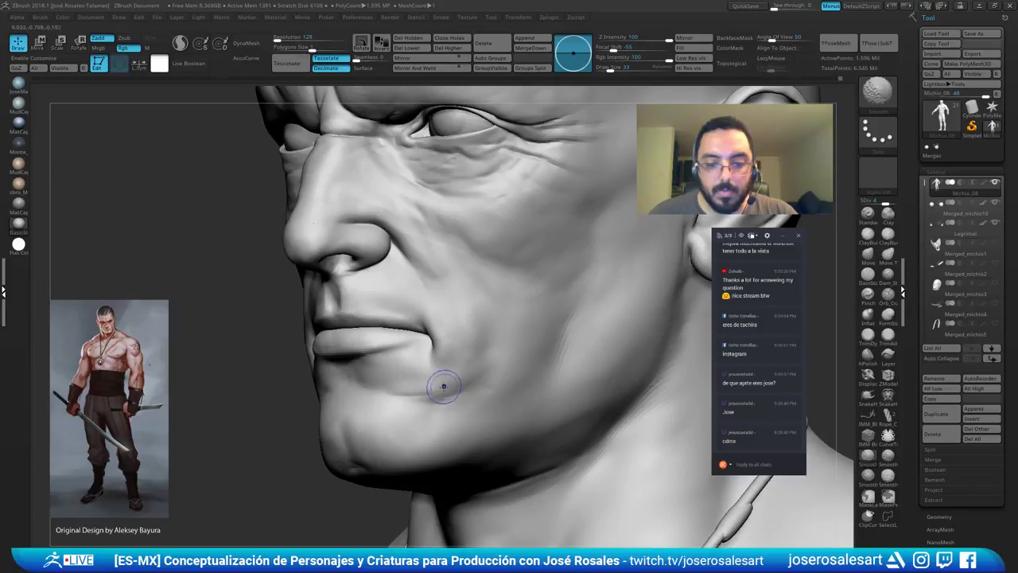
{"action": "left_click_drag", "start_coordinate": [433, 386], "coordinate": [400, 387], "text": "shift"}
{"action": "right_click_drag", "start_coordinate": [406, 387], "coordinate": [473, 382], "text": "shift"}
{"action": "right_click_drag", "start_coordinate": [422, 363], "coordinate": [340, 400], "text": "ctrl"}
{"action": "mouse_move", "coordinate": [343, 376]}
{"action": "left_mouse_down", "text": "shift"}
{"action": "mouse_move", "coordinate": [334, 386]}
{"action": "mouse_move", "coordinate": [349, 392]}
{"action": "left_mouse_up", "text": "shift"}
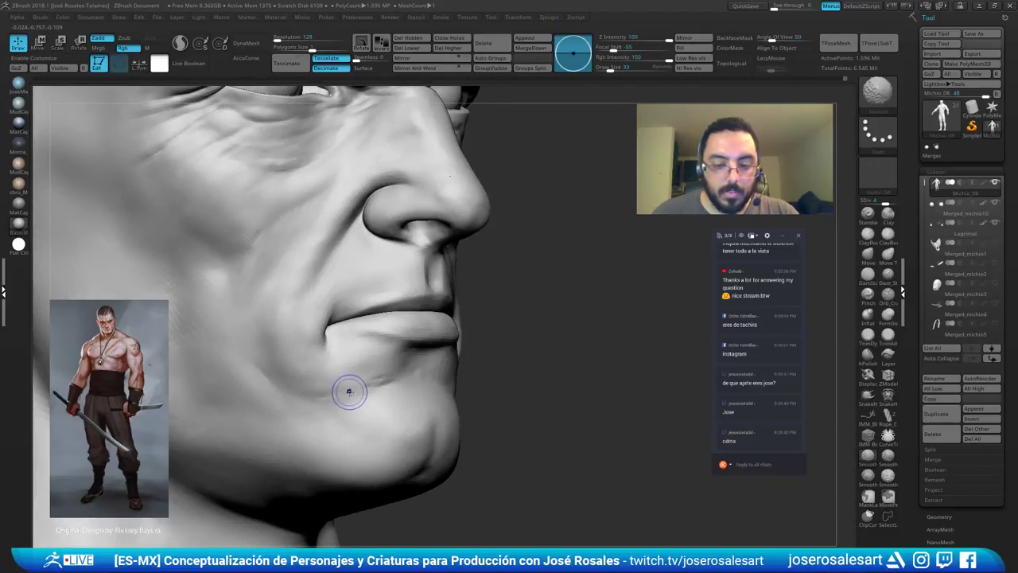
{"action": "mouse_move", "coordinate": [331, 377]}
{"action": "right_mouse_down"}
{"action": "mouse_move", "coordinate": [317, 400]}
{"action": "mouse_move", "coordinate": [369, 396]}
{"action": "mouse_move", "coordinate": [324, 388]}
{"action": "mouse_move", "coordinate": [356, 387]}
{"action": "right_mouse_up"}
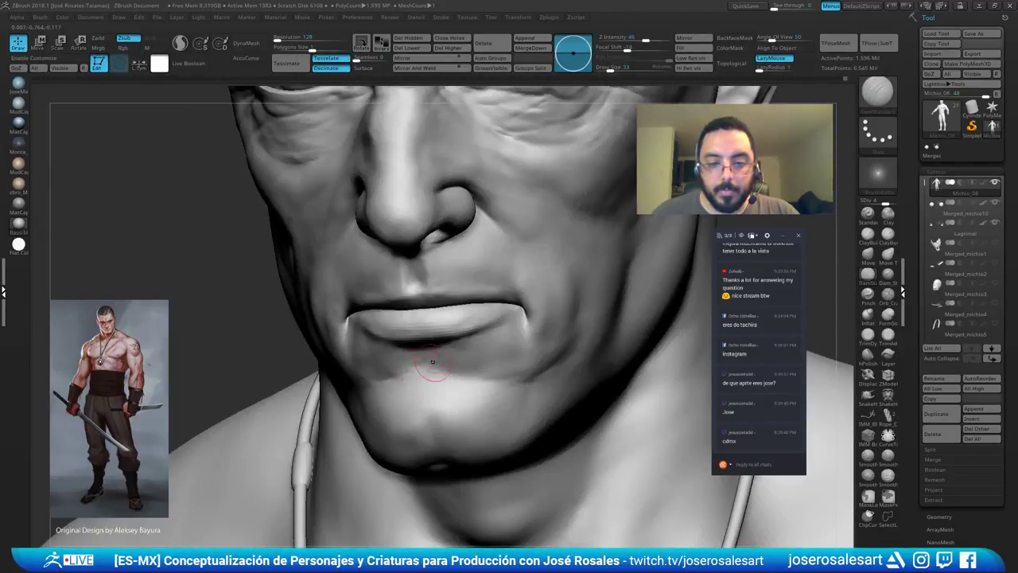
Define the transition between the lower lip and the chin with the Dam Standard brush at draw size 33 and smooth it.
{"action": "right_click_drag", "start_coordinate": [432, 362], "coordinate": [427, 367], "text": "shift"}
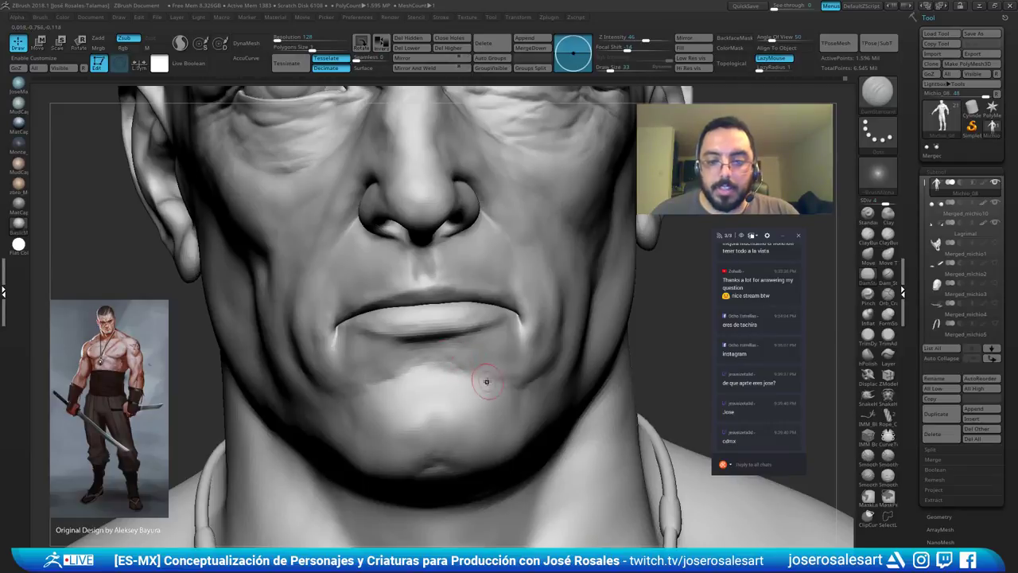
{"action": "key", "text": "shift+d"}
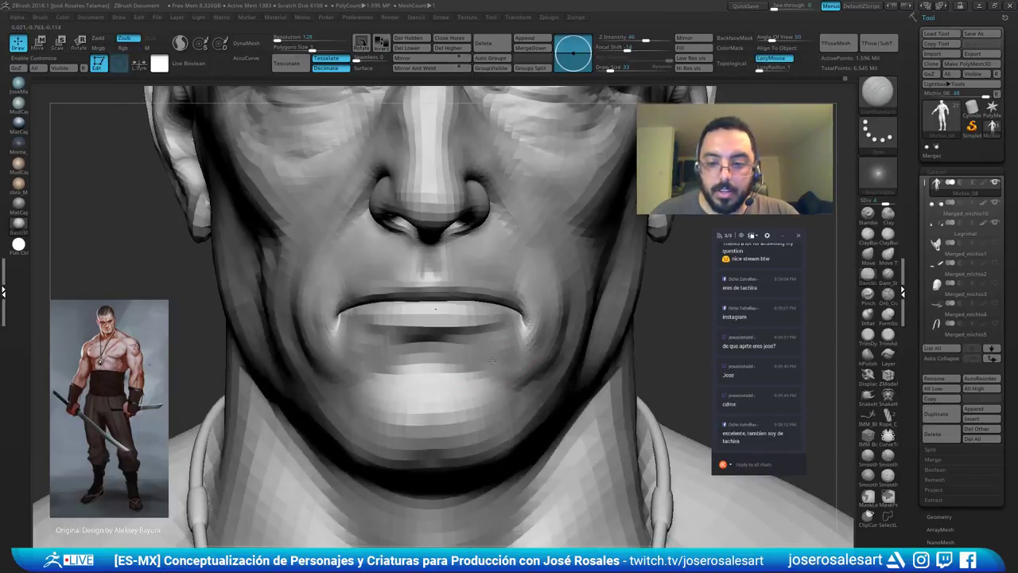
{"action": "right_click_drag", "start_coordinate": [507, 334], "coordinate": [481, 346], "text": "ctrl"}
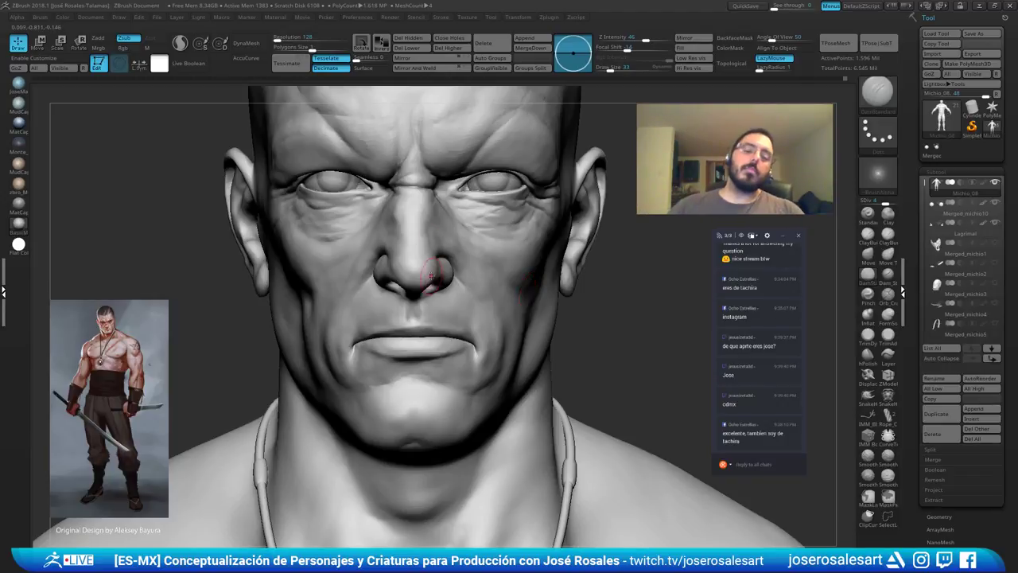
{"action": "mouse_move", "coordinate": [500, 359]}
{"action": "right_mouse_down", "text": "alt"}
{"action": "mouse_move", "coordinate": [531, 366]}
{"action": "mouse_move", "coordinate": [426, 410]}
{"action": "mouse_move", "coordinate": [357, 390]}
{"action": "mouse_move", "coordinate": [431, 396]}
{"action": "right_mouse_up", "text": "alt"}
{"action": "left_click_drag", "start_coordinate": [361, 382], "coordinate": [377, 383], "text": "shift"}
{"action": "right_click_drag", "start_coordinate": [377, 383], "coordinate": [334, 380]}
{"action": "mouse_move", "coordinate": [334, 380]}
{"action": "right_mouse_down", "text": "ctrl"}
{"action": "mouse_move", "coordinate": [406, 362]}
{"action": "mouse_move", "coordinate": [382, 387]}
{"action": "mouse_move", "coordinate": [467, 321]}
{"action": "right_mouse_up", "text": "ctrl"}
Carve the skin folds below the eyes with the Dam Standard brush at draw size 33.
{"action": "mouse_move", "coordinate": [433, 210]}
{"action": "right_mouse_down", "text": "ctrl"}
{"action": "mouse_move", "coordinate": [479, 228]}
{"action": "mouse_move", "coordinate": [467, 248]}
{"action": "mouse_move", "coordinate": [439, 251]}
{"action": "mouse_move", "coordinate": [445, 258]}
{"action": "right_mouse_up", "text": "ctrl"}
{"action": "key", "text": "b"}
{"action": "key", "text": "d"}
{"action": "key", "text": "s"}
{"action": "right_click_drag", "start_coordinate": [513, 248], "coordinate": [487, 252]}
{"action": "right_click_drag", "start_coordinate": [167, 267], "coordinate": [258, 232]}
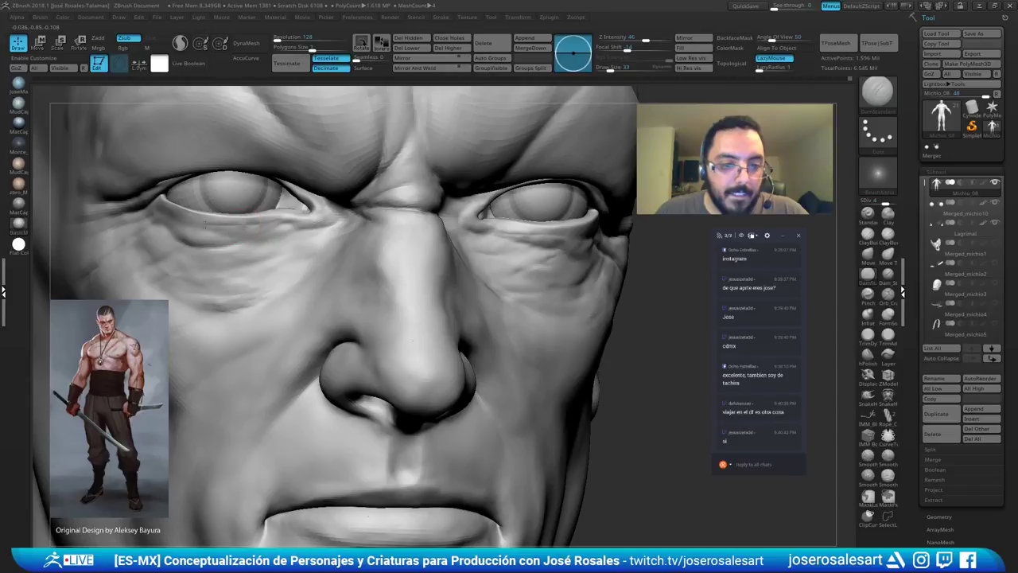
Refine the fine wrinkles under the lower eyelid with the Dam Standard brush at draw size 26.
{"action": "right_click_drag", "start_coordinate": [170, 216], "coordinate": [186, 219]}
{"action": "key", "text": "s"}
{"action": "left_click", "coordinate": [262, 228]}
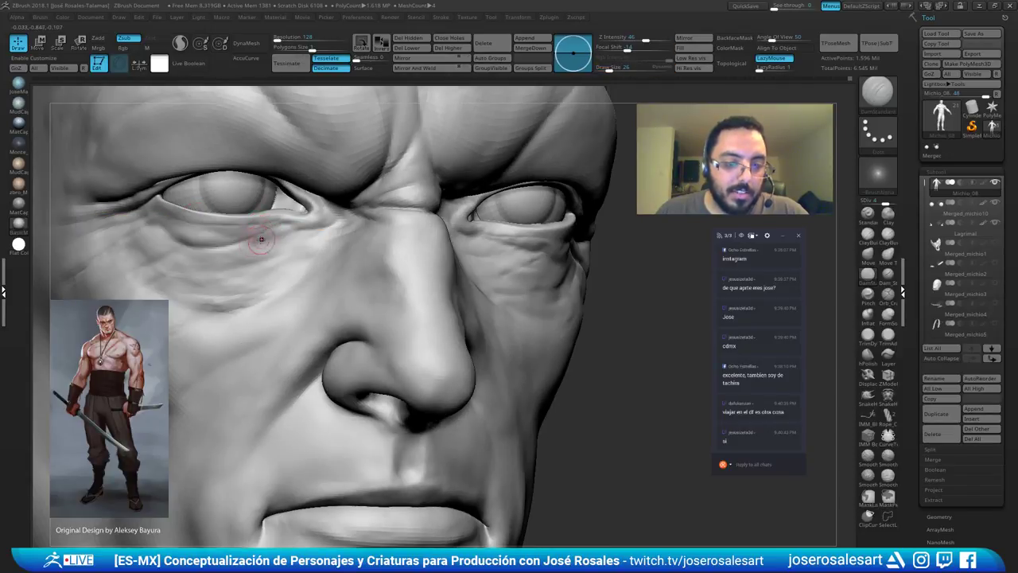
{"action": "mouse_move", "coordinate": [212, 263]}
{"action": "right_mouse_down"}
{"action": "mouse_move", "coordinate": [243, 234]}
{"action": "mouse_move", "coordinate": [282, 222]}
{"action": "right_mouse_up"}
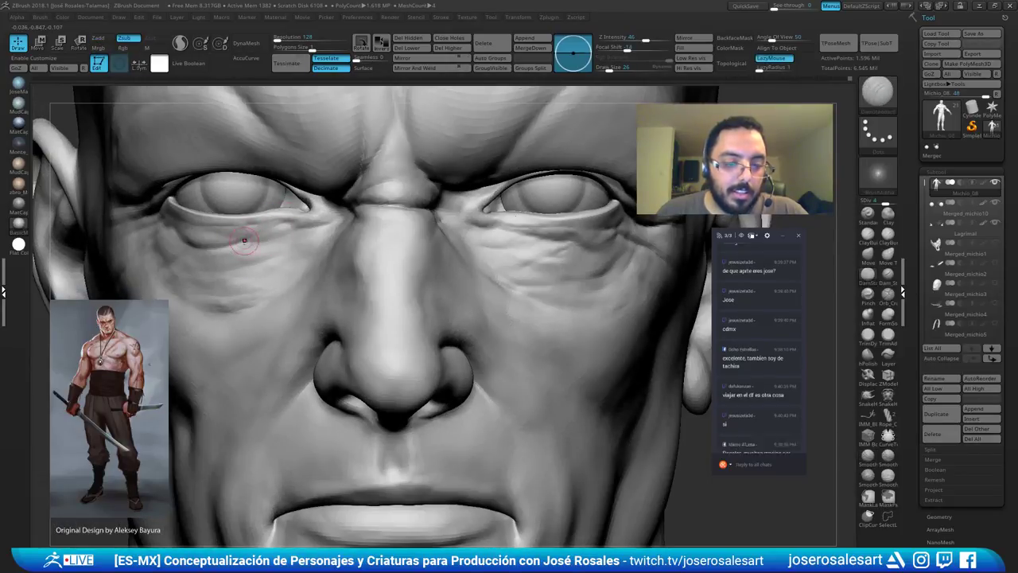
{"action": "right_click_drag", "start_coordinate": [307, 228], "coordinate": [268, 236], "text": "alt"}
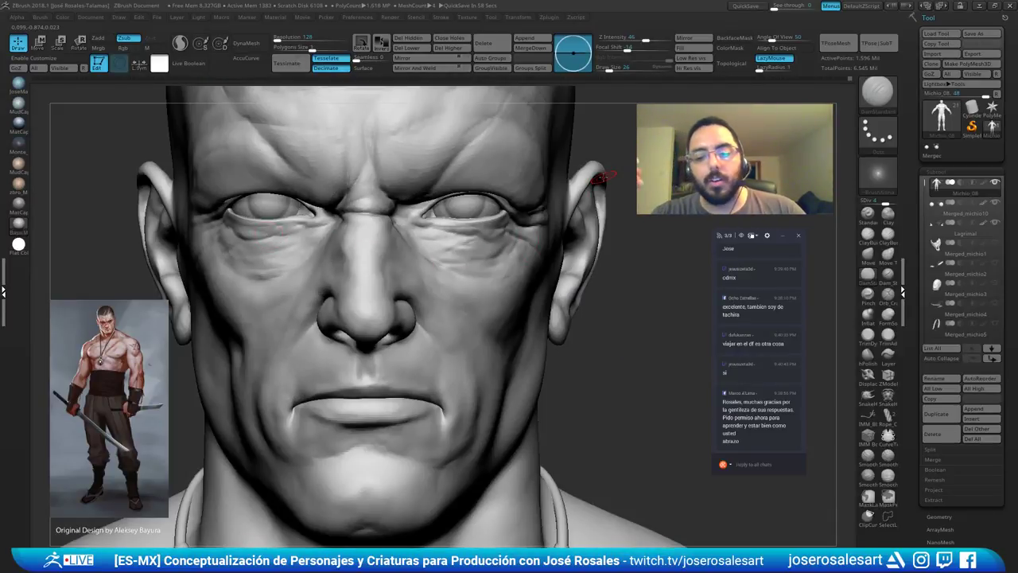
Add volume between the under-eye wrinkles with the Clay Buildup brush at draw size 26.
{"action": "mouse_move", "coordinate": [393, 229]}
{"action": "right_mouse_down"}
{"action": "mouse_move", "coordinate": [539, 199]}
{"action": "mouse_move", "coordinate": [432, 248]}
{"action": "mouse_move", "coordinate": [493, 231]}
{"action": "right_mouse_up"}
{"action": "key", "text": "b"}
{"action": "key", "text": "c"}
{"action": "key", "text": "b"}
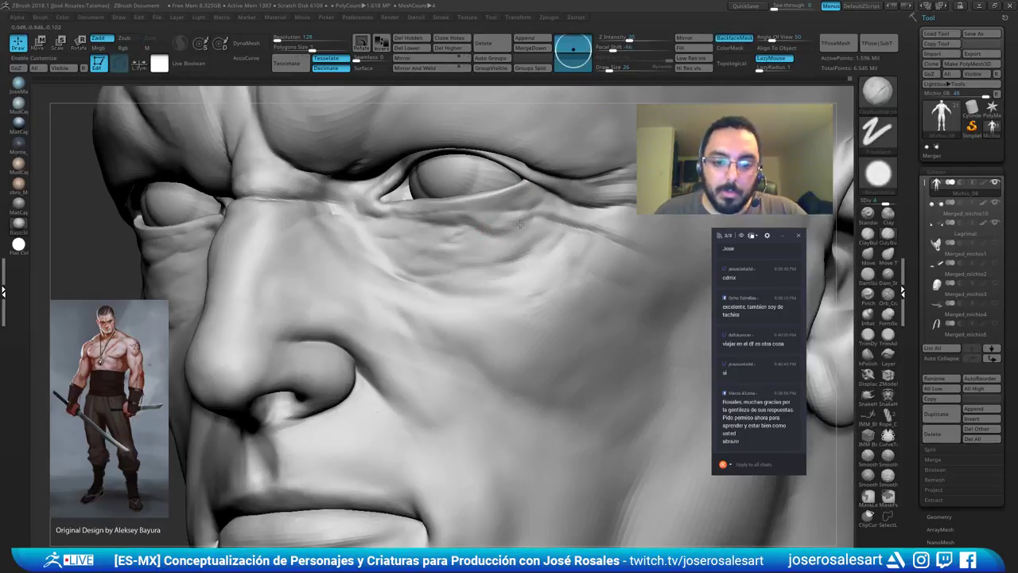
{"action": "mouse_move", "coordinate": [499, 217]}
{"action": "right_mouse_down"}
{"action": "mouse_move", "coordinate": [518, 224]}
{"action": "mouse_move", "coordinate": [491, 221]}
{"action": "mouse_move", "coordinate": [549, 233]}
{"action": "right_mouse_up"}
Sharpen the creases running from under the eye towards its outer corner with Dam Standard at draw size 26.
{"action": "key", "text": "b"}
{"action": "key", "text": "d"}
{"action": "key", "text": "s"}
{"action": "right_click_drag", "start_coordinate": [549, 233], "coordinate": [520, 195], "text": "ctrl"}
{"action": "right_click_drag", "start_coordinate": [195, 234], "coordinate": [239, 236]}
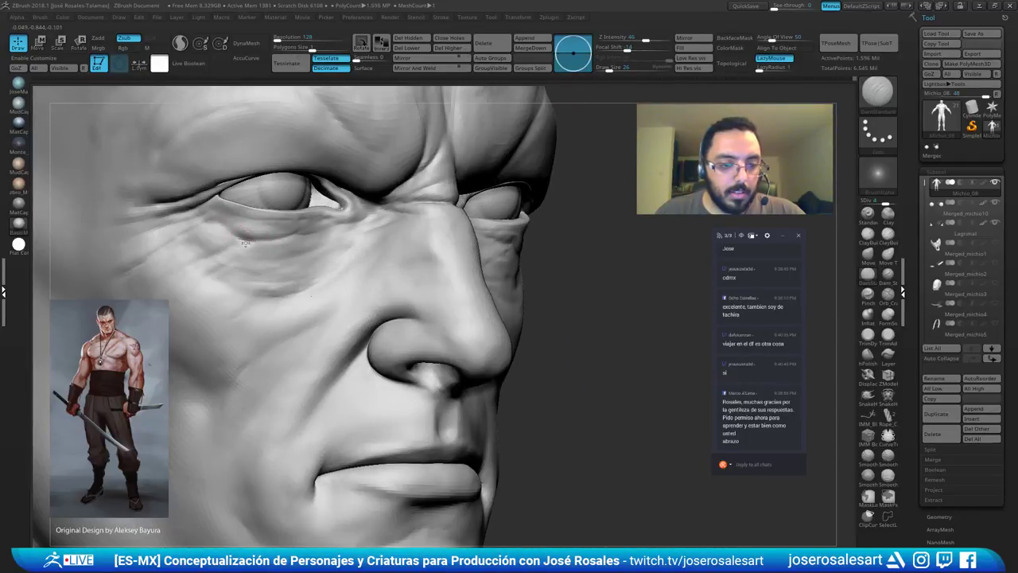
Build up the puffy skin folds of the eye bag with Clay Buildup and smooth their transitions.
{"action": "key", "text": "b"}
{"action": "key", "text": "c"}
{"action": "key", "text": "b"}
{"action": "right_click_drag", "start_coordinate": [272, 240], "coordinate": [277, 230]}
{"action": "left_click_drag", "start_coordinate": [257, 230], "coordinate": [243, 232], "text": "shift"}
{"action": "right_click_drag", "start_coordinate": [243, 232], "coordinate": [275, 239]}
{"action": "mouse_move", "coordinate": [275, 238]}
{"action": "right_mouse_down", "text": "ctrl"}
{"action": "mouse_move", "coordinate": [368, 214]}
{"action": "mouse_move", "coordinate": [329, 196]}
{"action": "mouse_move", "coordinate": [308, 250]}
{"action": "mouse_move", "coordinate": [325, 252]}
{"action": "right_mouse_up", "text": "ctrl"}
Carve the eye bag's inner wrinkles with Dam Standard at draw size 26 and soften them.
{"action": "key", "text": "b"}
{"action": "key", "text": "d"}
{"action": "key", "text": "s"}
{"action": "mouse_move", "coordinate": [325, 252]}
{"action": "left_mouse_down", "text": "shift"}
{"action": "mouse_move", "coordinate": [258, 255]}
{"action": "mouse_move", "coordinate": [302, 238]}
{"action": "left_mouse_up", "text": "shift"}
{"action": "mouse_move", "coordinate": [328, 231]}
{"action": "right_mouse_down", "text": "ctrl"}
{"action": "mouse_move", "coordinate": [313, 227]}
{"action": "mouse_move", "coordinate": [321, 177]}
{"action": "right_mouse_up", "text": "ctrl"}
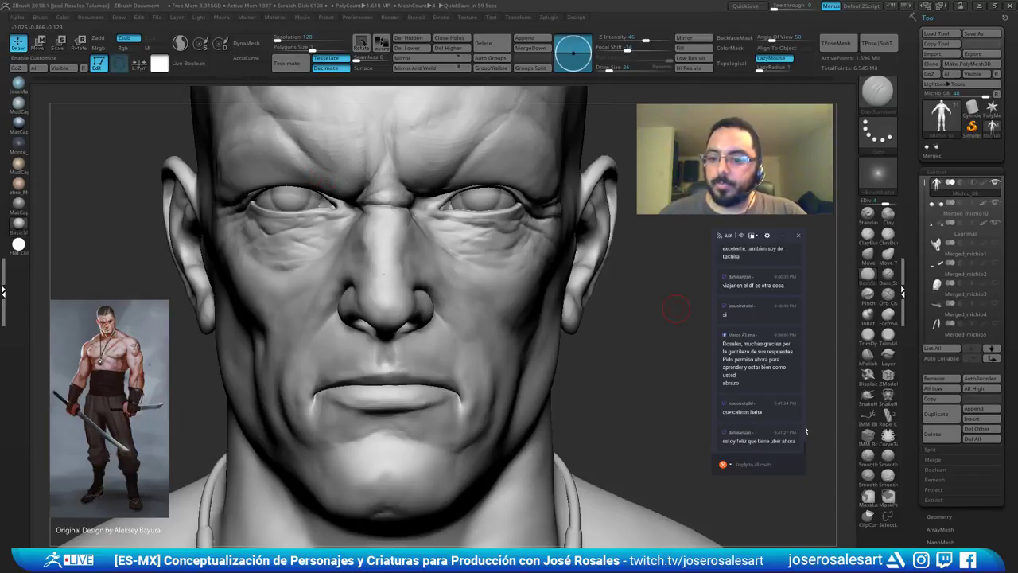
{"action": "scroll", "coordinate": [759, 350], "scroll_direction": "up", "scroll_amount": 3}
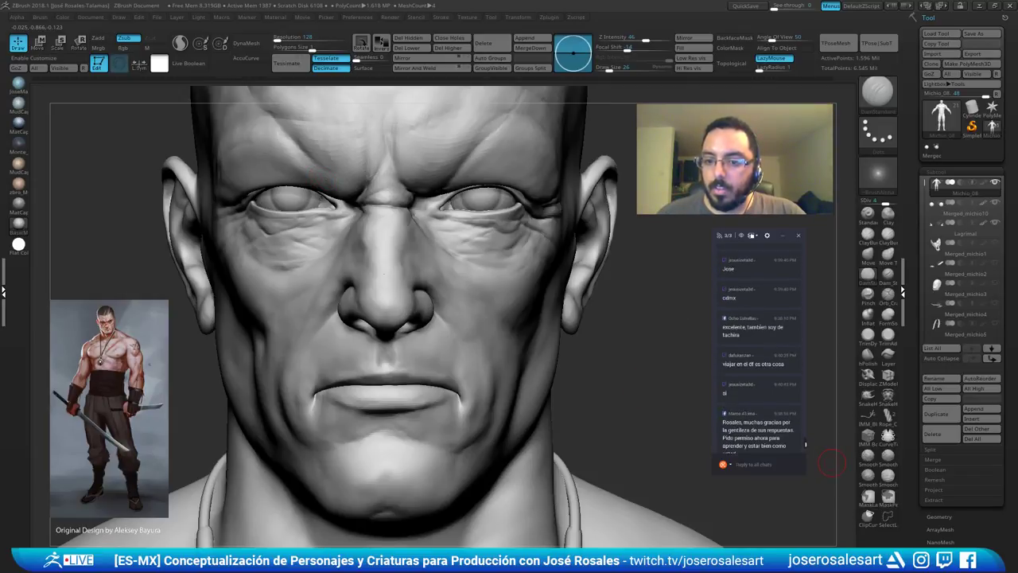
{"action": "scroll", "coordinate": [803, 439], "scroll_direction": "up", "scroll_amount": 2}
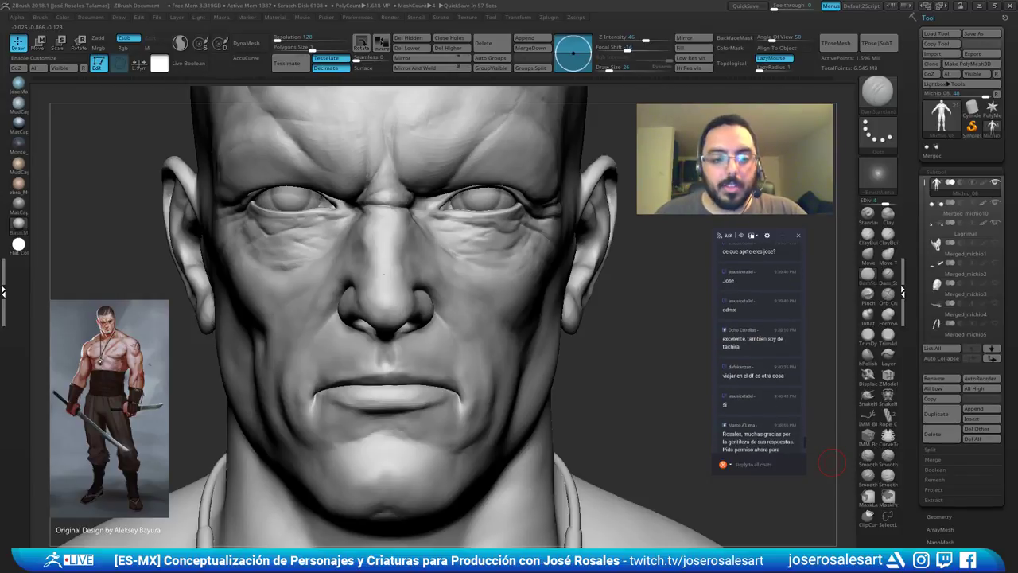
Thicken the skin folds around the lower eyelid's outer side with Clay Buildup and blend them smoothly.
{"action": "right_click_drag", "start_coordinate": [371, 272], "coordinate": [465, 274]}
{"action": "right_click_drag", "start_coordinate": [284, 220], "coordinate": [242, 205], "text": "ctrl"}
{"action": "key", "text": "b"}
{"action": "key", "text": "c"}
{"action": "key", "text": "b"}
{"action": "mouse_move", "coordinate": [217, 239]}
{"action": "right_mouse_down"}
{"action": "mouse_move", "coordinate": [248, 229]}
{"action": "mouse_move", "coordinate": [209, 229]}
{"action": "right_mouse_up"}
{"action": "left_click_drag", "start_coordinate": [245, 227], "coordinate": [266, 224], "text": "shift"}
{"action": "mouse_move", "coordinate": [294, 234]}
{"action": "right_mouse_down"}
{"action": "mouse_move", "coordinate": [270, 221]}
{"action": "mouse_move", "coordinate": [256, 229]}
{"action": "mouse_move", "coordinate": [306, 232]}
{"action": "mouse_move", "coordinate": [329, 220]}
{"action": "mouse_move", "coordinate": [324, 212]}
{"action": "right_mouse_up"}
{"action": "right_click_drag", "start_coordinate": [324, 211], "coordinate": [285, 239]}
{"action": "mouse_move", "coordinate": [515, 273]}
{"action": "right_mouse_down"}
{"action": "mouse_move", "coordinate": [492, 253]}
{"action": "mouse_move", "coordinate": [501, 237]}
{"action": "right_mouse_up"}
Set the Dam Standard brush's Z Intensity to 33 and carve subtler wrinkles below the eye.
{"action": "key", "text": "b"}
{"action": "key", "text": "d"}
{"action": "key", "text": "s"}
{"action": "key", "text": "space"}
{"action": "left_click_drag", "start_coordinate": [503, 236], "coordinate": [486, 236]}
{"action": "key", "text": "space"}
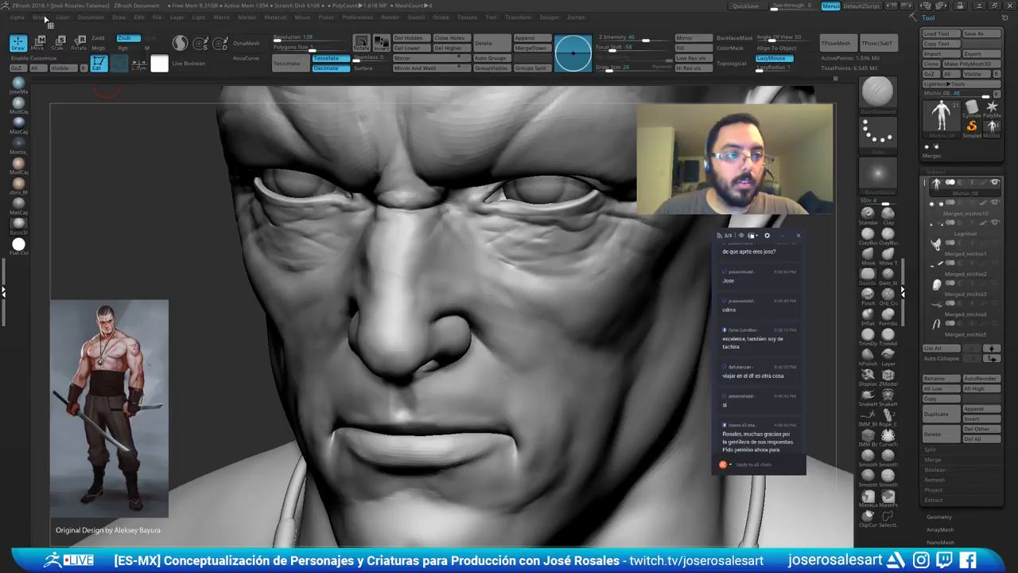
{"action": "left_click", "coordinate": [40, 17]}
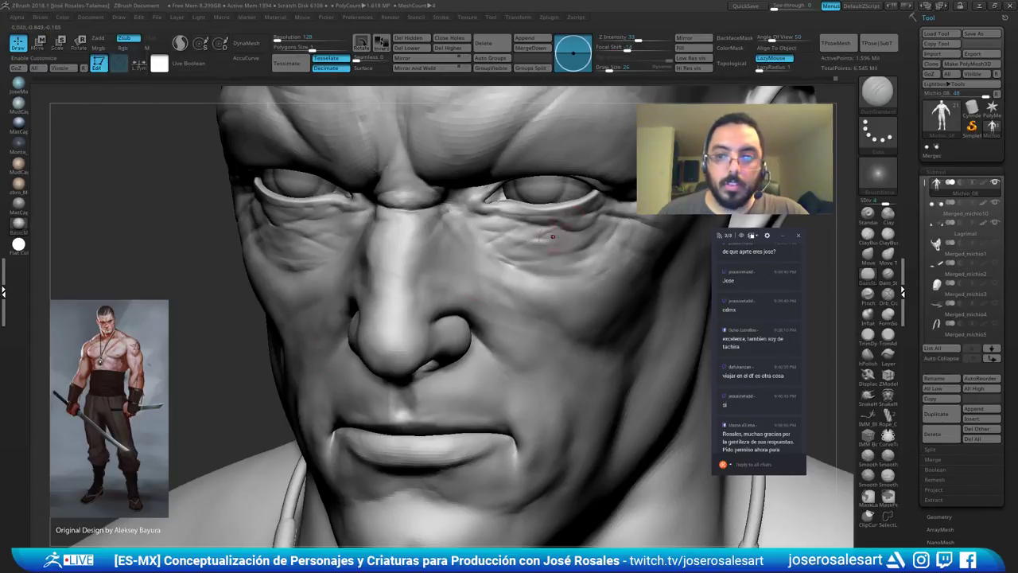
{"action": "right_click_drag", "start_coordinate": [494, 239], "coordinate": [676, 323]}
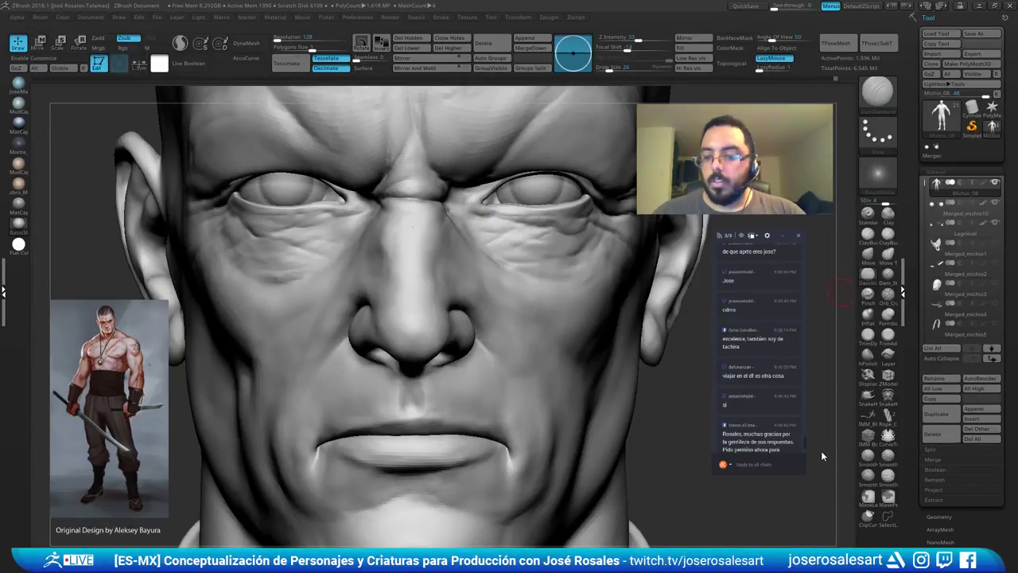
{"action": "scroll", "coordinate": [804, 448], "scroll_direction": "down", "scroll_amount": 3}
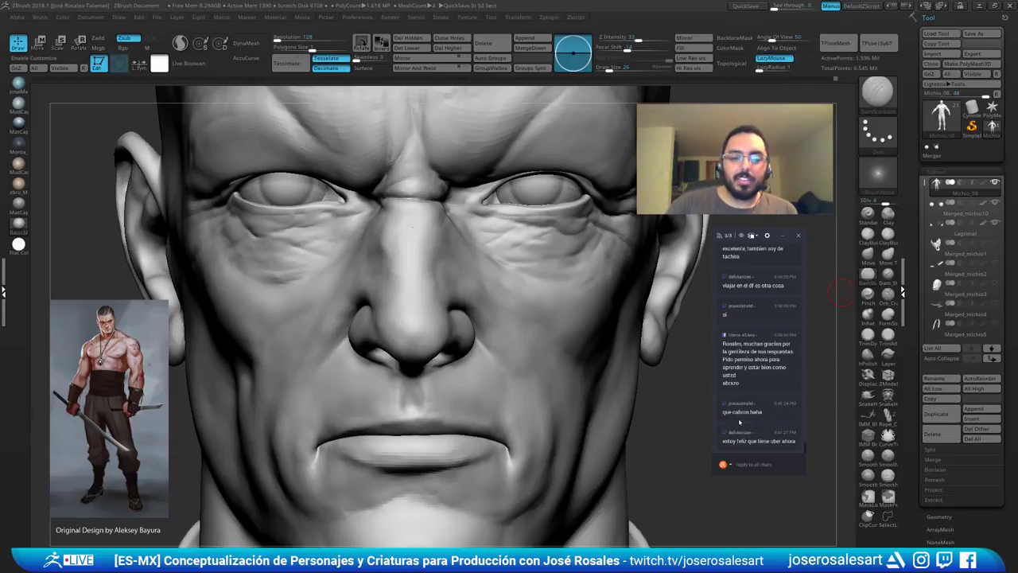
Shape the cheek below the eye bag with Clay Buildup at draw size 36, smooth it and compare earlier states in the undo history.
{"action": "left_click_drag", "start_coordinate": [840, 294], "coordinate": [470, 268]}
{"action": "mouse_move", "coordinate": [447, 264]}
{"action": "right_mouse_down"}
{"action": "mouse_move", "coordinate": [375, 282]}
{"action": "mouse_move", "coordinate": [411, 245]}
{"action": "right_mouse_up"}
{"action": "key", "text": "1"}
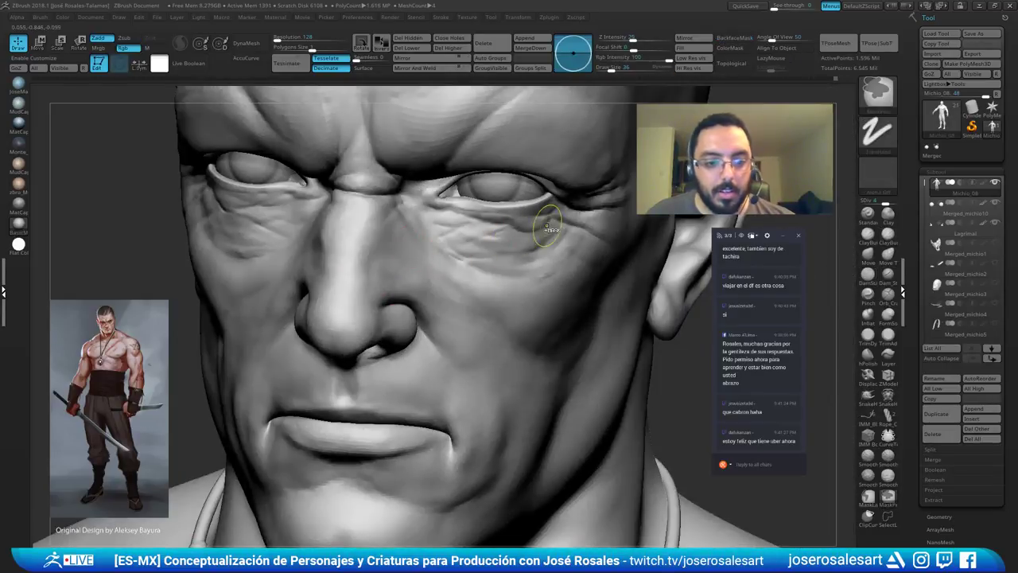
{"action": "key", "text": "ctrl"}
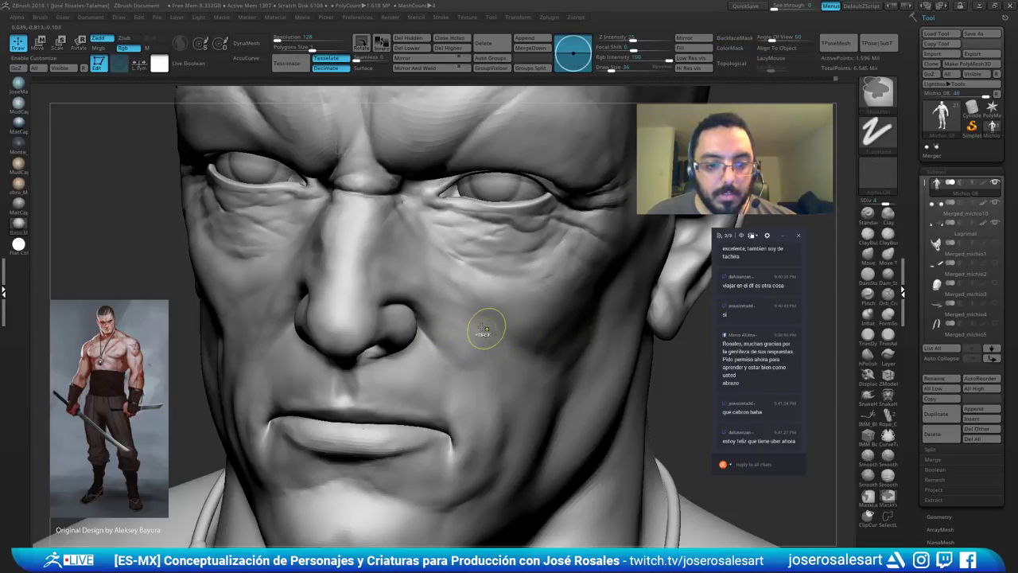
{"action": "right_click_drag", "start_coordinate": [223, 266], "coordinate": [355, 291]}
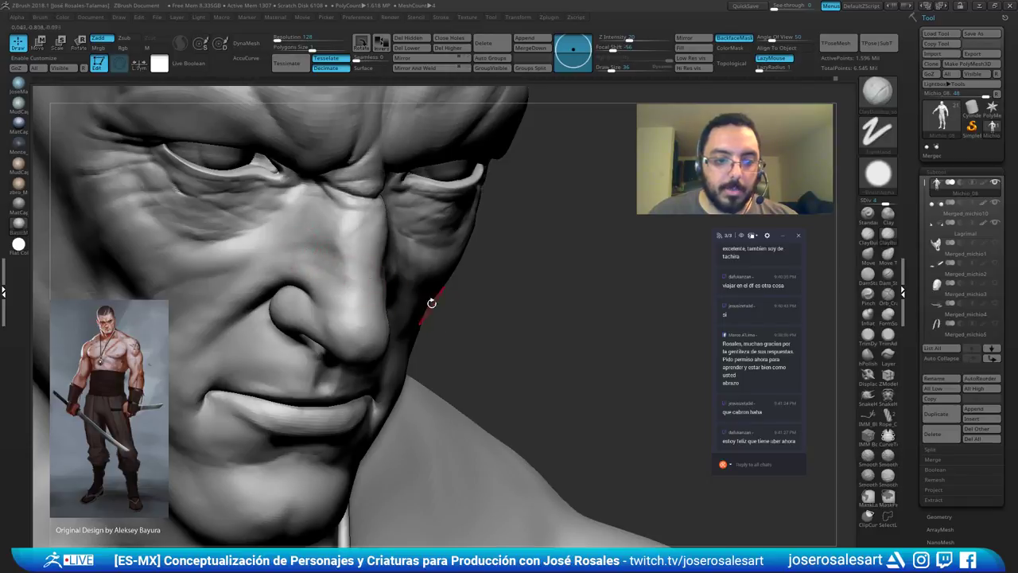
{"action": "right_click_drag", "start_coordinate": [432, 302], "coordinate": [322, 292]}
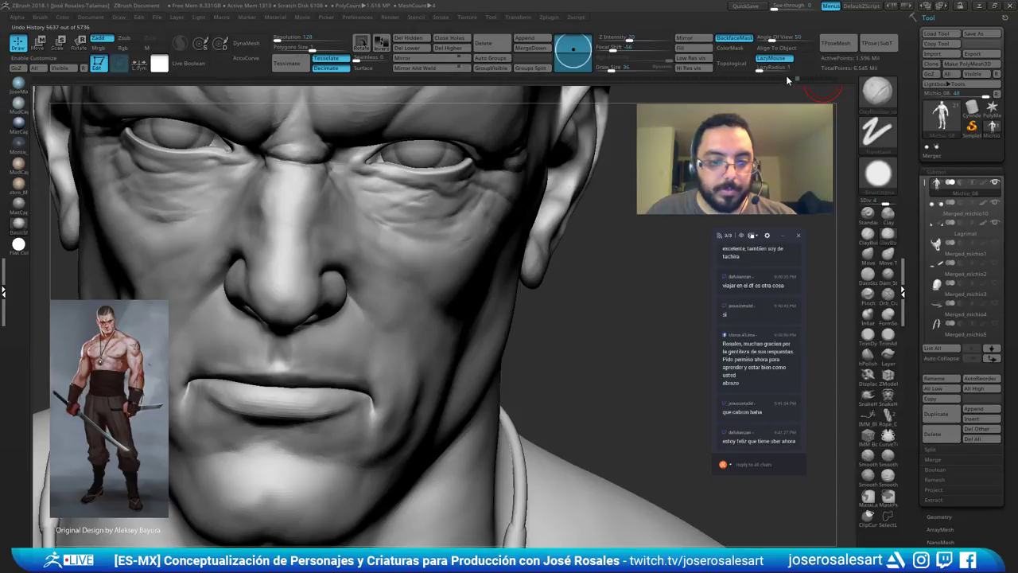
{"action": "left_click_drag", "start_coordinate": [779, 77], "coordinate": [798, 78]}
{"action": "left_click", "coordinate": [842, 80]}
Smooth the bridge and side planes of the nose at draw size 36 with Z Intensity 100.
{"action": "right_click_drag", "start_coordinate": [190, 319], "coordinate": [216, 308]}
{"action": "right_click_drag", "start_coordinate": [268, 236], "coordinate": [288, 236]}
{"action": "key", "text": "shift"}
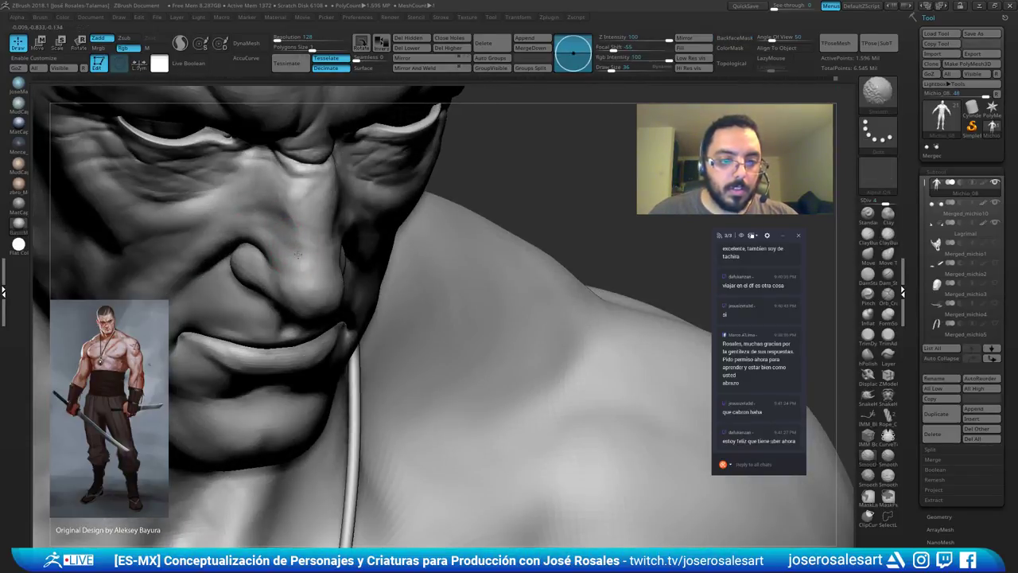
{"action": "mouse_move", "coordinate": [304, 195]}
{"action": "left_mouse_down"}
{"action": "mouse_move", "coordinate": [305, 223]}
{"action": "mouse_move", "coordinate": [289, 237]}
{"action": "left_mouse_up"}
{"action": "key", "text": "shift"}
{"action": "right_click_drag", "start_coordinate": [297, 225], "coordinate": [276, 200]}
{"action": "right_click_drag", "start_coordinate": [318, 243], "coordinate": [336, 248]}
{"action": "right_click_drag", "start_coordinate": [301, 279], "coordinate": [305, 273]}
Add volume to the side of the nose above the nostril with the Standard brush and smooth it.
{"action": "key", "text": "b"}
{"action": "key", "text": "s"}
{"action": "key", "text": "t"}
{"action": "mouse_move", "coordinate": [310, 252]}
{"action": "left_mouse_down"}
{"action": "mouse_move", "coordinate": [304, 279]}
{"action": "mouse_move", "coordinate": [309, 261]}
{"action": "left_mouse_up"}
{"action": "right_click_drag", "start_coordinate": [310, 304], "coordinate": [300, 270]}
{"action": "left_click_drag", "start_coordinate": [329, 294], "coordinate": [321, 242], "text": "shift"}
{"action": "mouse_move", "coordinate": [330, 261]}
{"action": "right_mouse_down", "text": "shift"}
{"action": "mouse_move", "coordinate": [400, 262]}
{"action": "mouse_move", "coordinate": [427, 307]}
{"action": "right_mouse_up", "text": "shift"}
{"action": "left_click_drag", "start_coordinate": [428, 307], "coordinate": [443, 305], "text": "shift"}
Build up the area just above the nostril wing with the Clay Buildup brush at draw size 42.
{"action": "key", "text": "b"}
{"action": "key", "text": "d"}
{"action": "key", "text": "s"}
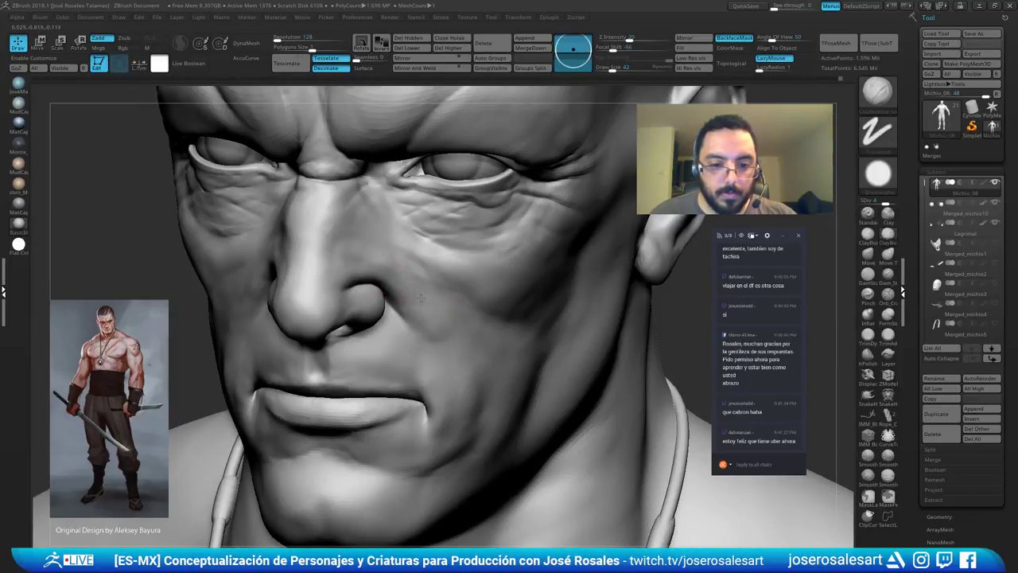
{"action": "mouse_move", "coordinate": [438, 310]}
{"action": "right_mouse_down"}
{"action": "mouse_move", "coordinate": [362, 262]}
{"action": "mouse_move", "coordinate": [354, 273]}
{"action": "right_mouse_up"}
{"action": "key", "text": "b"}
{"action": "key", "text": "c"}
{"action": "key", "text": "b"}
{"action": "left_click_drag", "start_coordinate": [361, 255], "coordinate": [364, 278]}
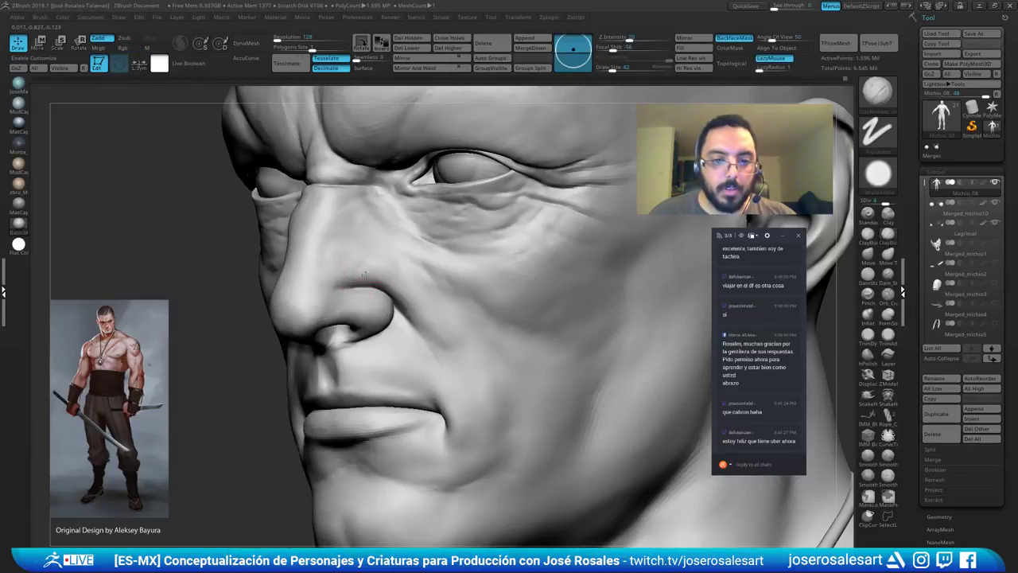
Fill out the cheek fold beside the nostril with Clay Buildup at draw size 42 and smooth it.
{"action": "right_click_drag", "start_coordinate": [451, 308], "coordinate": [455, 302]}
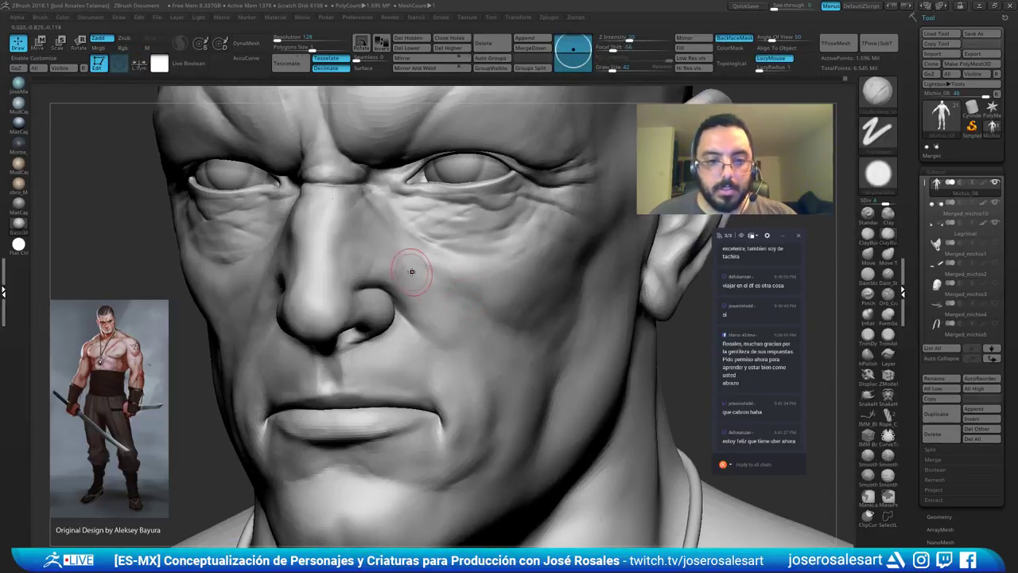
{"action": "right_click_drag", "start_coordinate": [413, 273], "coordinate": [427, 276]}
{"action": "left_click_drag", "start_coordinate": [429, 279], "coordinate": [457, 284], "text": "shift"}
{"action": "mouse_move", "coordinate": [457, 284]}
{"action": "right_mouse_down", "text": "ctrl"}
{"action": "mouse_move", "coordinate": [469, 213]}
{"action": "mouse_move", "coordinate": [502, 201]}
{"action": "right_mouse_up", "text": "ctrl"}
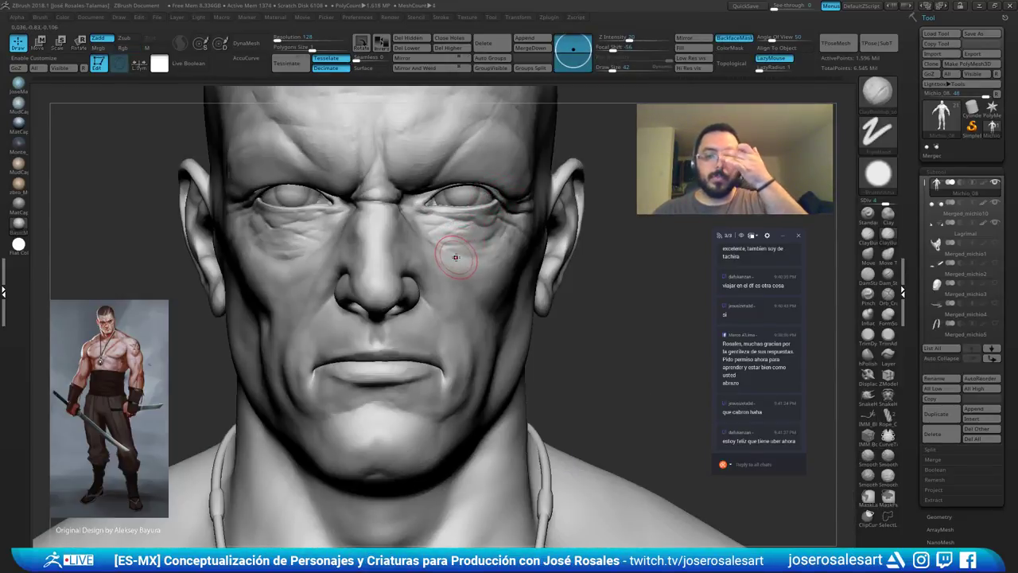
Carve a crease under the eye's outer half with Dam Standard, reducing the draw size to 21.
{"action": "mouse_move", "coordinate": [389, 268]}
{"action": "right_mouse_down"}
{"action": "mouse_move", "coordinate": [411, 257]}
{"action": "mouse_move", "coordinate": [454, 261]}
{"action": "mouse_move", "coordinate": [429, 267]}
{"action": "mouse_move", "coordinate": [469, 290]}
{"action": "mouse_move", "coordinate": [464, 276]}
{"action": "mouse_move", "coordinate": [457, 290]}
{"action": "mouse_move", "coordinate": [470, 334]}
{"action": "mouse_move", "coordinate": [454, 322]}
{"action": "mouse_move", "coordinate": [488, 305]}
{"action": "right_mouse_up"}
{"action": "right_click_drag", "start_coordinate": [552, 227], "coordinate": [417, 298], "text": "alt"}
{"action": "key", "text": "2"}
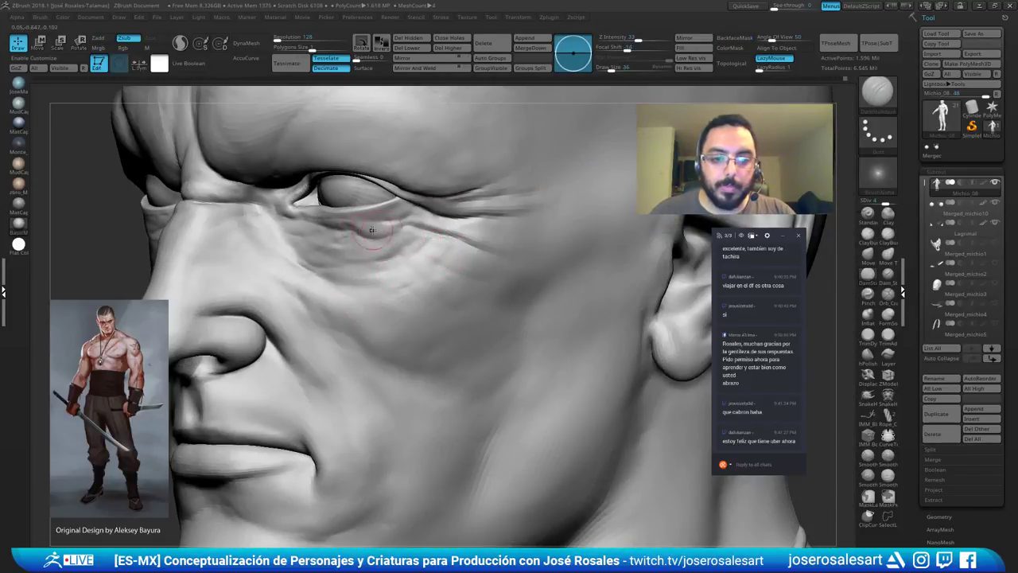
{"action": "left_click_drag", "start_coordinate": [377, 224], "coordinate": [457, 233]}
{"action": "mouse_move", "coordinate": [404, 219]}
{"action": "right_mouse_down"}
{"action": "mouse_move", "coordinate": [411, 214]}
{"action": "mouse_move", "coordinate": [405, 230]}
{"action": "mouse_move", "coordinate": [377, 234]}
{"action": "right_mouse_up"}
{"action": "key", "text": "bracketleft"}
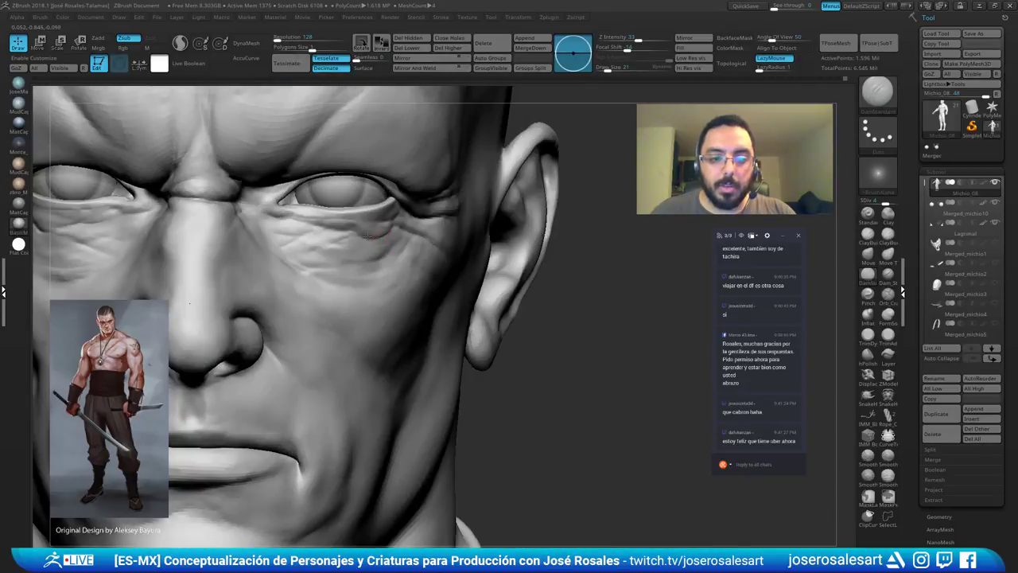
Add small volumes along the lower edge of the eye bag with Clay Buildup at draw size 21.
{"action": "key", "text": "b"}
{"action": "key", "text": "c"}
{"action": "key", "text": "b"}
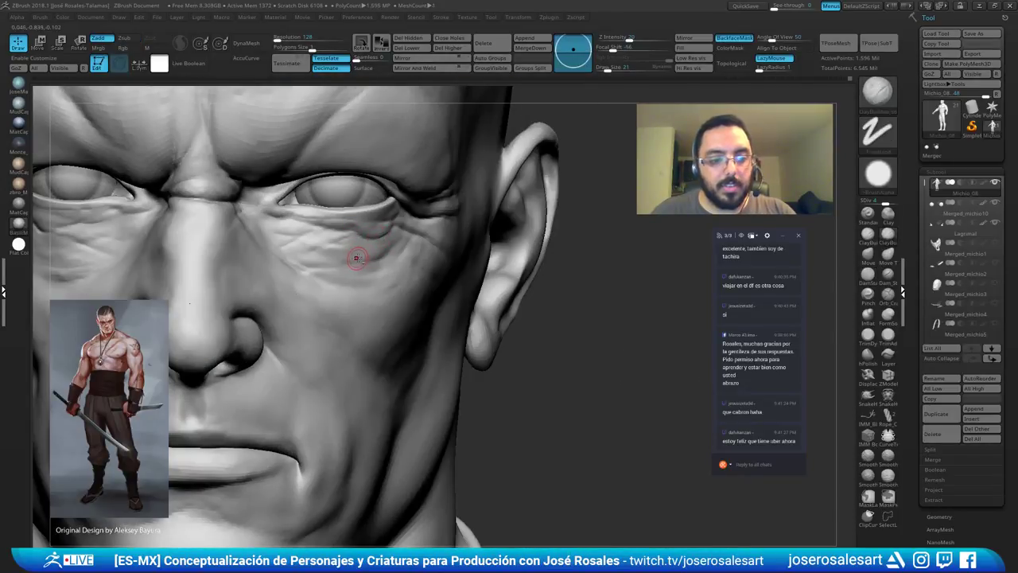
{"action": "mouse_move", "coordinate": [359, 256]}
{"action": "right_mouse_down"}
{"action": "mouse_move", "coordinate": [394, 252]}
{"action": "mouse_move", "coordinate": [406, 271]}
{"action": "mouse_move", "coordinate": [407, 256]}
{"action": "right_mouse_up"}
Carve fine crossing wrinkles below the eye's outer corner with Dam Standard at draw size 21.
{"action": "key", "text": "b"}
{"action": "key", "text": "d"}
{"action": "key", "text": "s"}
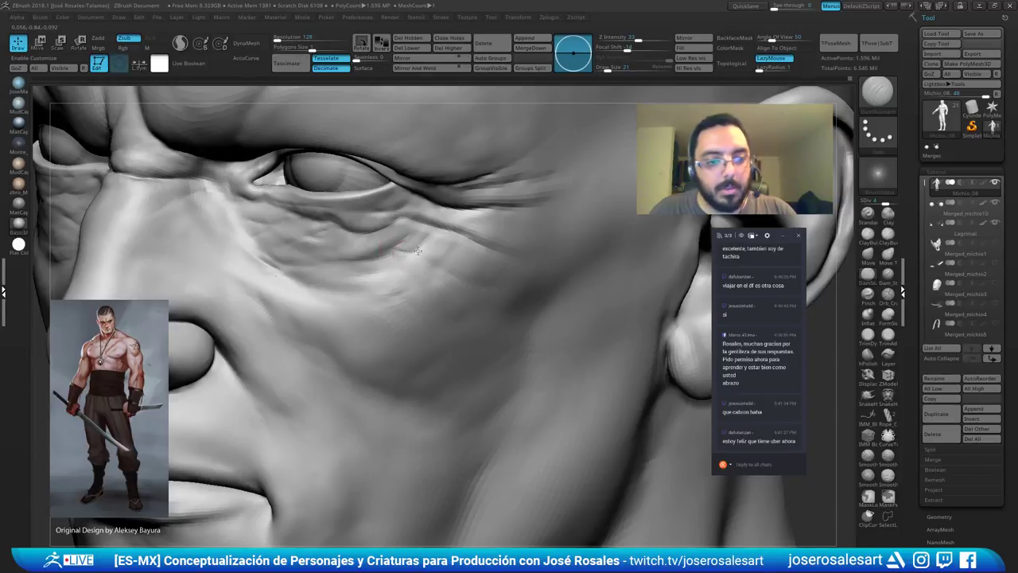
{"action": "mouse_move", "coordinate": [381, 273]}
{"action": "right_mouse_down", "text": "alt"}
{"action": "mouse_move", "coordinate": [455, 232]}
{"action": "mouse_move", "coordinate": [476, 233]}
{"action": "mouse_move", "coordinate": [430, 155]}
{"action": "mouse_move", "coordinate": [379, 179]}
{"action": "right_mouse_up", "text": "alt"}
{"action": "mouse_move", "coordinate": [354, 249]}
{"action": "right_mouse_down"}
{"action": "mouse_move", "coordinate": [387, 256]}
{"action": "mouse_move", "coordinate": [376, 244]}
{"action": "right_mouse_up"}
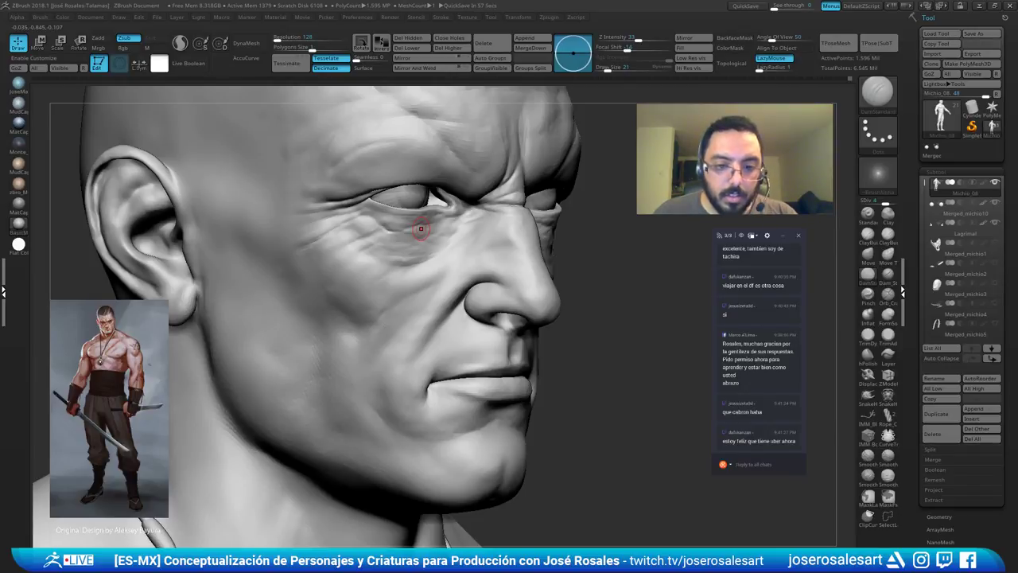
{"action": "right_click_drag", "start_coordinate": [417, 286], "coordinate": [436, 228]}
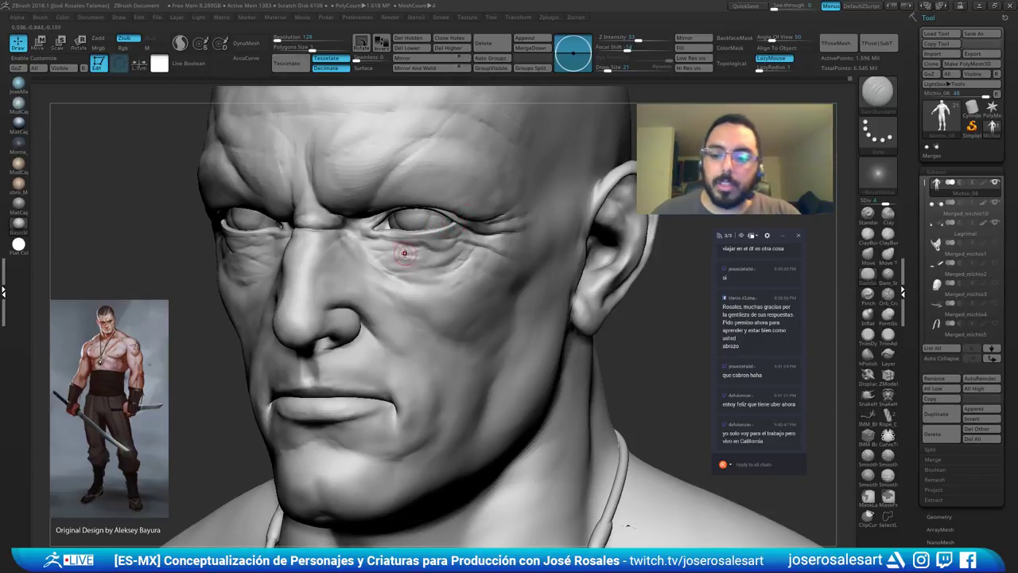
Refine the wrinkles across the eye bag from several angles with Dam Standard at draw size 21.
{"action": "mouse_move", "coordinate": [397, 257]}
{"action": "right_mouse_down"}
{"action": "mouse_move", "coordinate": [446, 277]}
{"action": "mouse_move", "coordinate": [398, 247]}
{"action": "mouse_move", "coordinate": [477, 227]}
{"action": "right_mouse_up"}
{"action": "key", "text": "b"}
{"action": "key", "text": "s"}
{"action": "key", "text": "h"}
{"action": "key", "text": "b"}
{"action": "key", "text": "d"}
{"action": "key", "text": "s"}
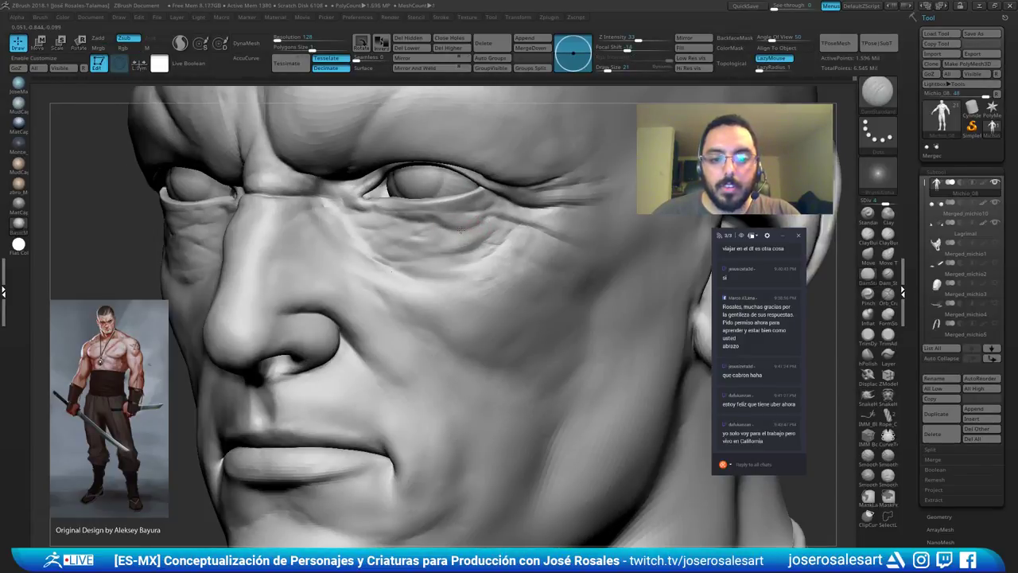
{"action": "mouse_move", "coordinate": [396, 230]}
{"action": "right_mouse_down"}
{"action": "mouse_move", "coordinate": [427, 239]}
{"action": "mouse_move", "coordinate": [479, 228]}
{"action": "mouse_move", "coordinate": [423, 222]}
{"action": "mouse_move", "coordinate": [361, 256]}
{"action": "mouse_move", "coordinate": [410, 237]}
{"action": "right_mouse_up"}
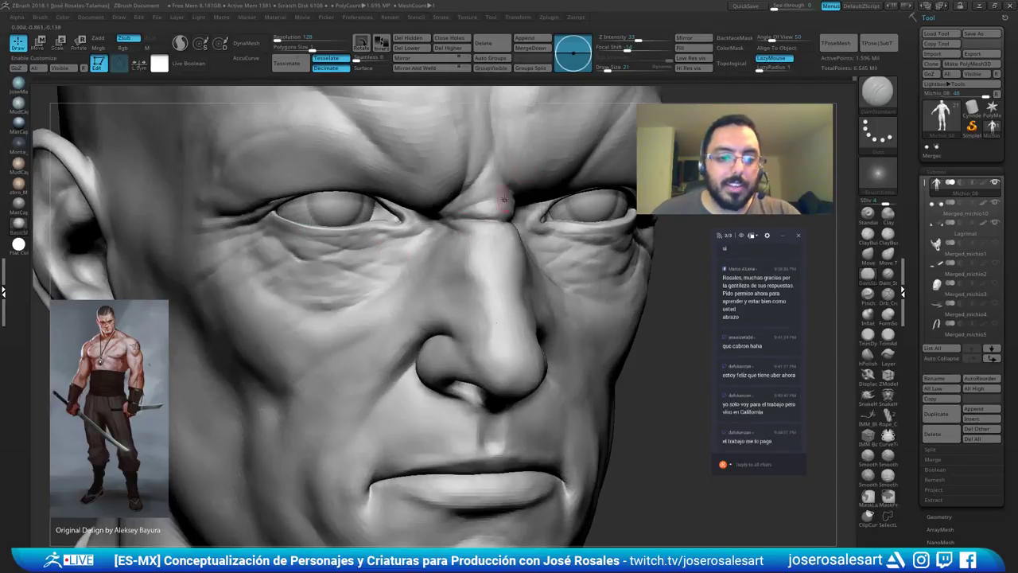
{"action": "right_click_drag", "start_coordinate": [534, 244], "coordinate": [512, 250]}
{"action": "right_click_drag", "start_coordinate": [290, 297], "coordinate": [368, 286]}
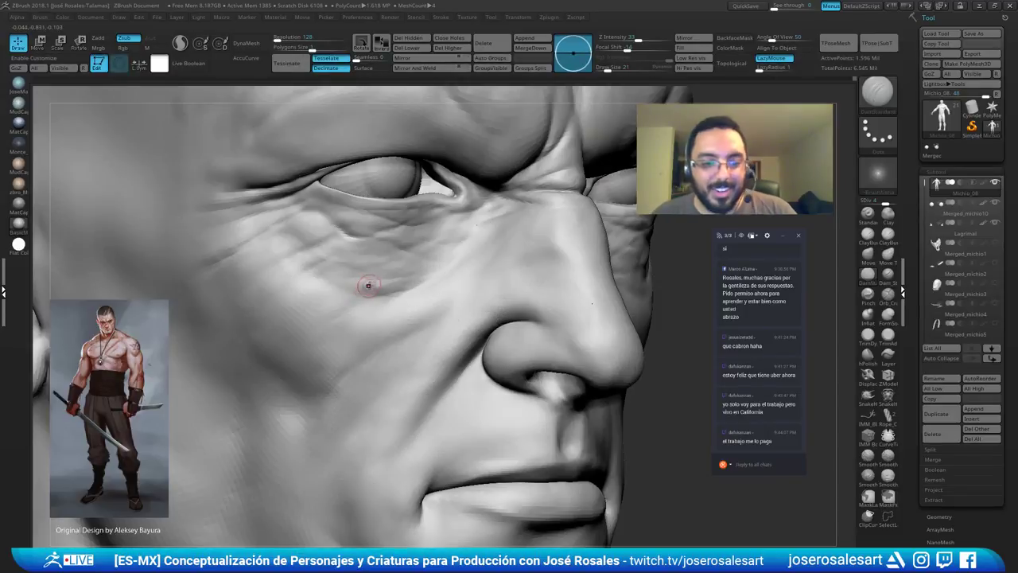
Define the folds between the eye bag and the cheek with Dam Standard at draw size 28.
{"action": "key", "text": "bracketright"}
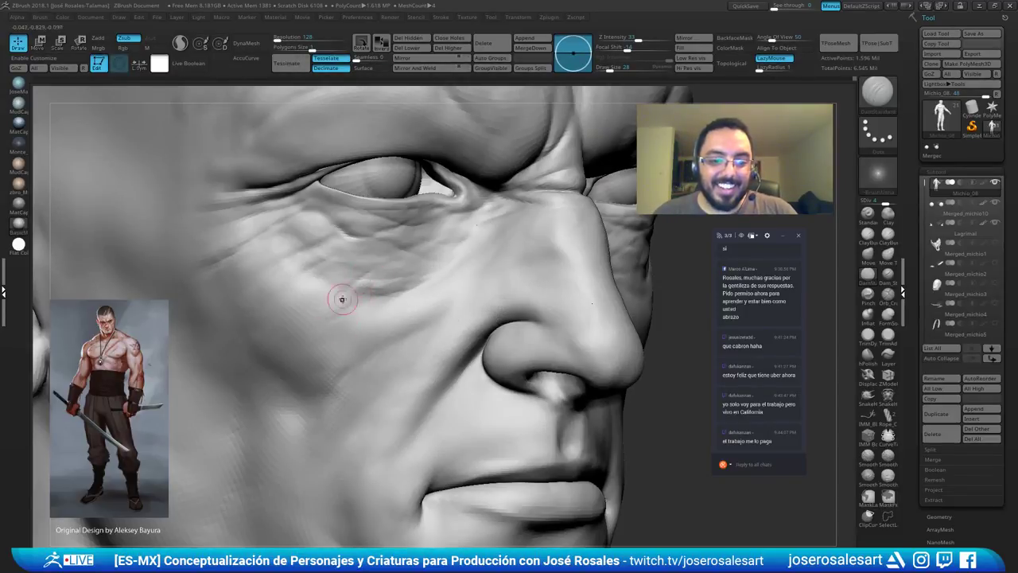
{"action": "right_click_drag", "start_coordinate": [370, 278], "coordinate": [270, 266]}
{"action": "right_click_drag", "start_coordinate": [221, 288], "coordinate": [339, 240]}
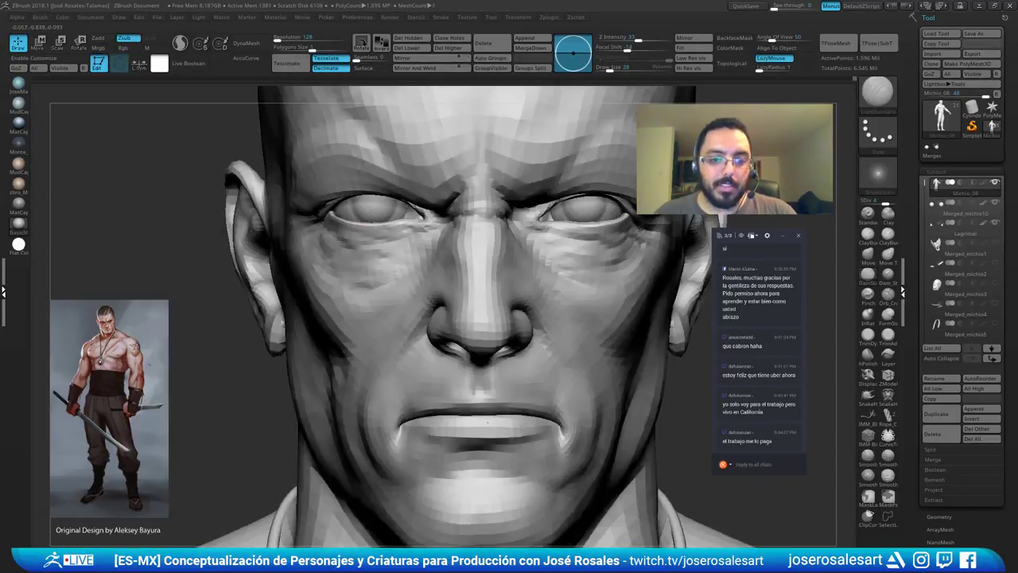
{"action": "right_click_drag", "start_coordinate": [485, 221], "coordinate": [416, 234], "text": "alt"}
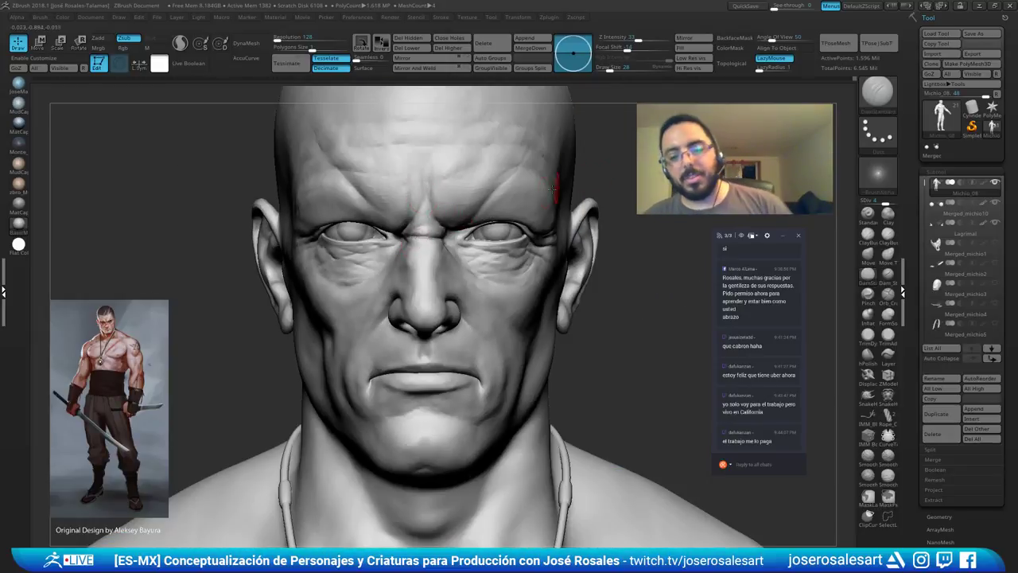
{"action": "right_click_drag", "start_coordinate": [561, 182], "coordinate": [488, 320]}
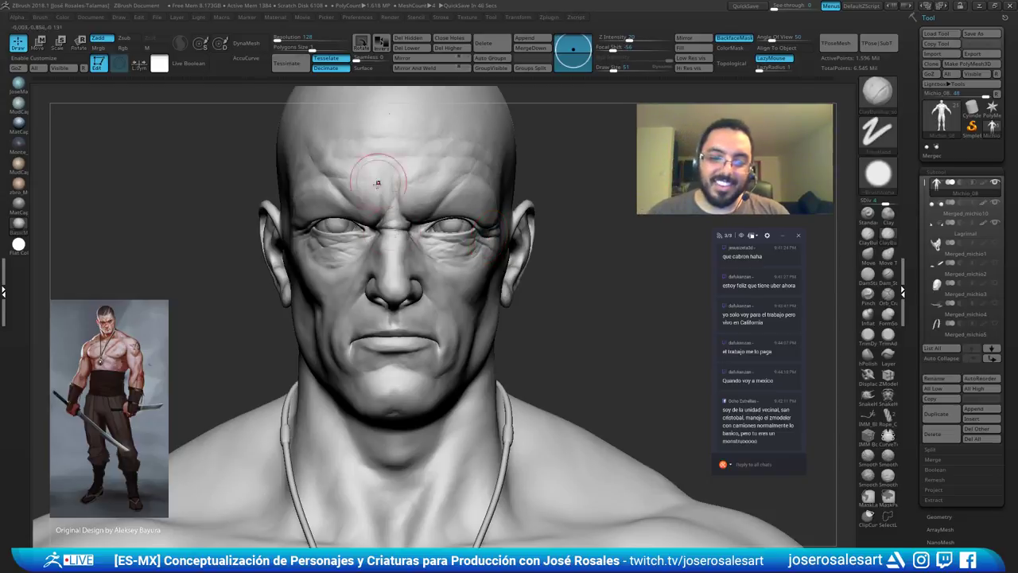
Refine and smooth the jawline and the transition under the chin with Clay Buildup at draw size 58.
{"action": "mouse_move", "coordinate": [462, 286]}
{"action": "right_mouse_down"}
{"action": "mouse_move", "coordinate": [477, 277]}
{"action": "mouse_move", "coordinate": [371, 373]}
{"action": "mouse_move", "coordinate": [303, 359]}
{"action": "mouse_move", "coordinate": [288, 363]}
{"action": "mouse_move", "coordinate": [285, 383]}
{"action": "right_mouse_up"}
{"action": "left_click_drag", "start_coordinate": [313, 390], "coordinate": [318, 373], "text": "shift"}
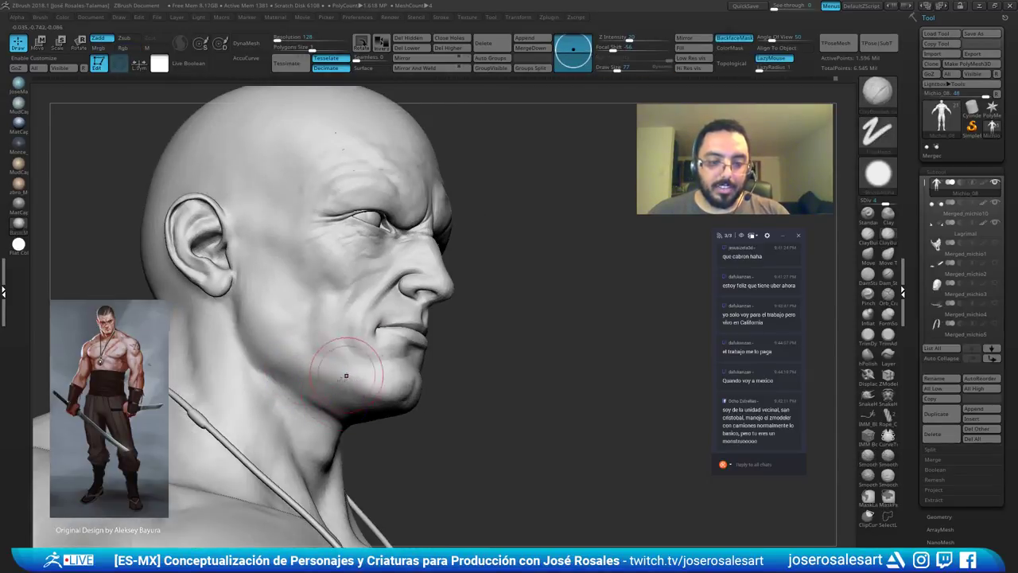
{"action": "right_click_drag", "start_coordinate": [346, 370], "coordinate": [287, 398]}
{"action": "right_click_drag", "start_coordinate": [270, 332], "coordinate": [337, 391]}
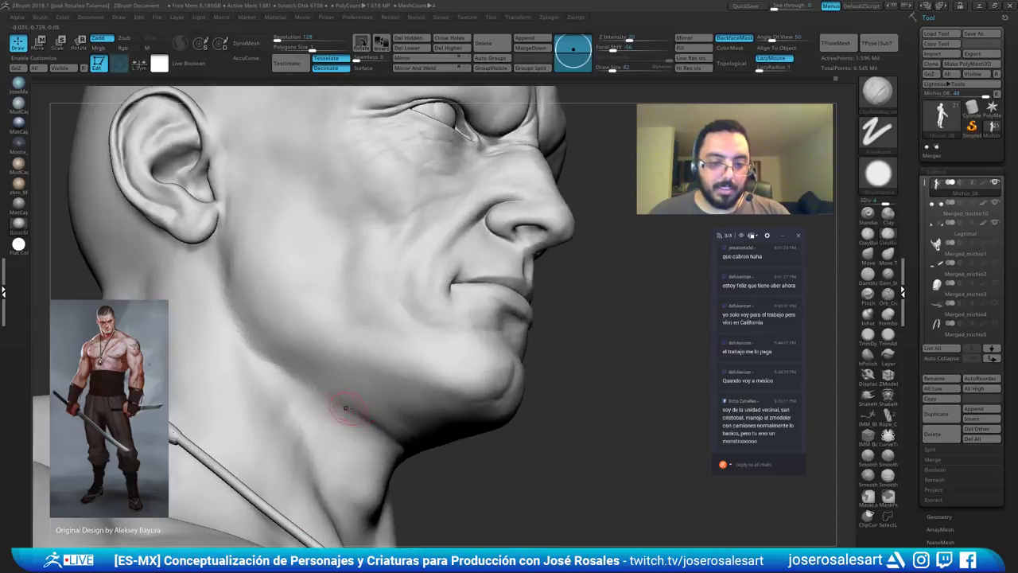
{"action": "key", "text": "s"}
{"action": "left_click_drag", "start_coordinate": [352, 408], "coordinate": [349, 405]}
{"action": "mouse_move", "coordinate": [329, 393]}
{"action": "right_mouse_down"}
{"action": "mouse_move", "coordinate": [354, 403]}
{"action": "mouse_move", "coordinate": [338, 354]}
{"action": "mouse_move", "coordinate": [286, 342]}
{"action": "mouse_move", "coordinate": [409, 425]}
{"action": "mouse_move", "coordinate": [386, 443]}
{"action": "right_mouse_up"}
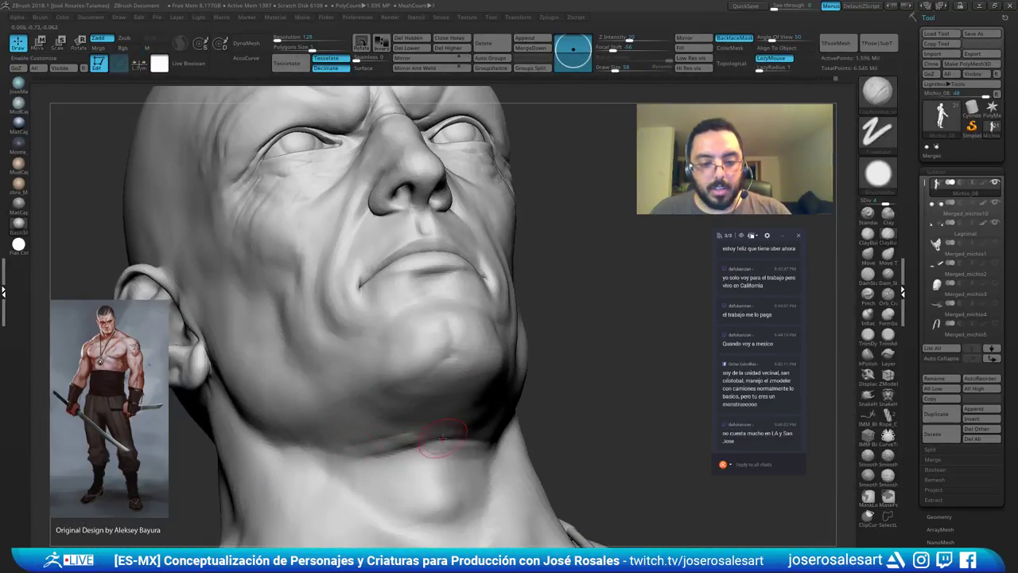
{"action": "left_click_drag", "start_coordinate": [440, 438], "coordinate": [398, 443]}
Carve the crease between the underside of the jaw and the neck with Dam Standard at draw size 58.
{"action": "key", "text": "b"}
{"action": "key", "text": "d"}
{"action": "key", "text": "s"}
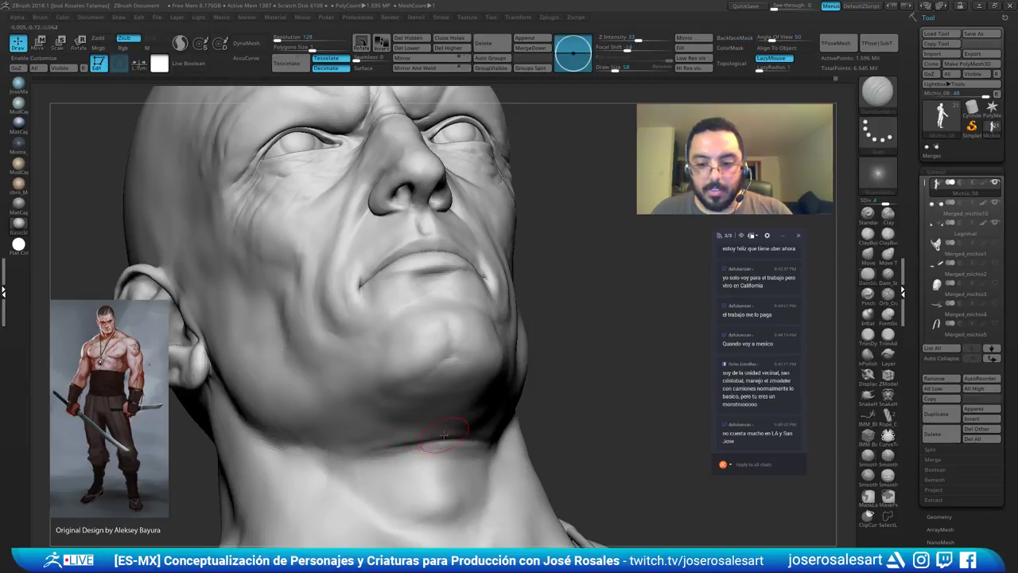
{"action": "right_click_drag", "start_coordinate": [441, 436], "coordinate": [419, 430]}
{"action": "key", "text": "d"}
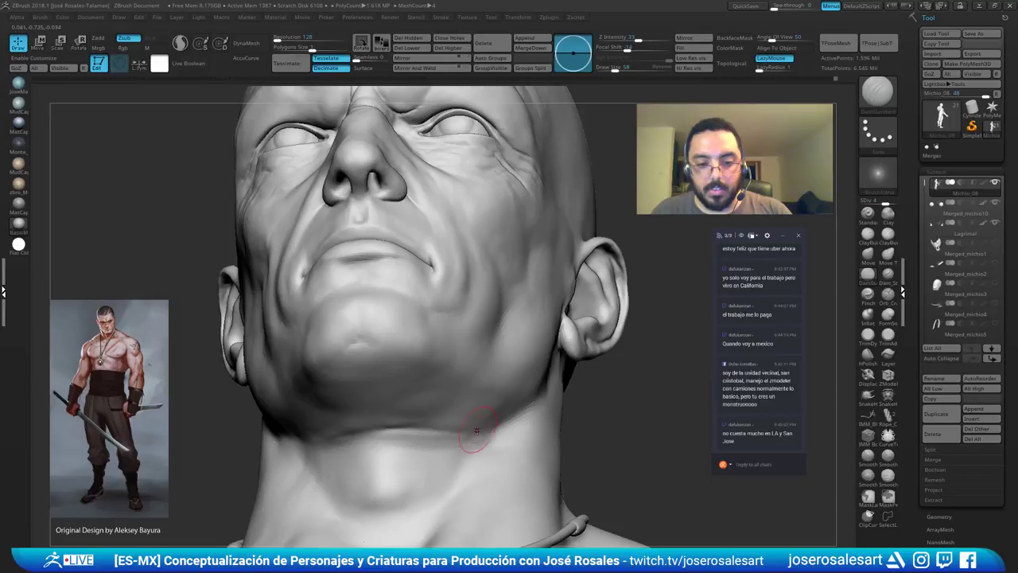
{"action": "right_click_drag", "start_coordinate": [414, 425], "coordinate": [314, 426]}
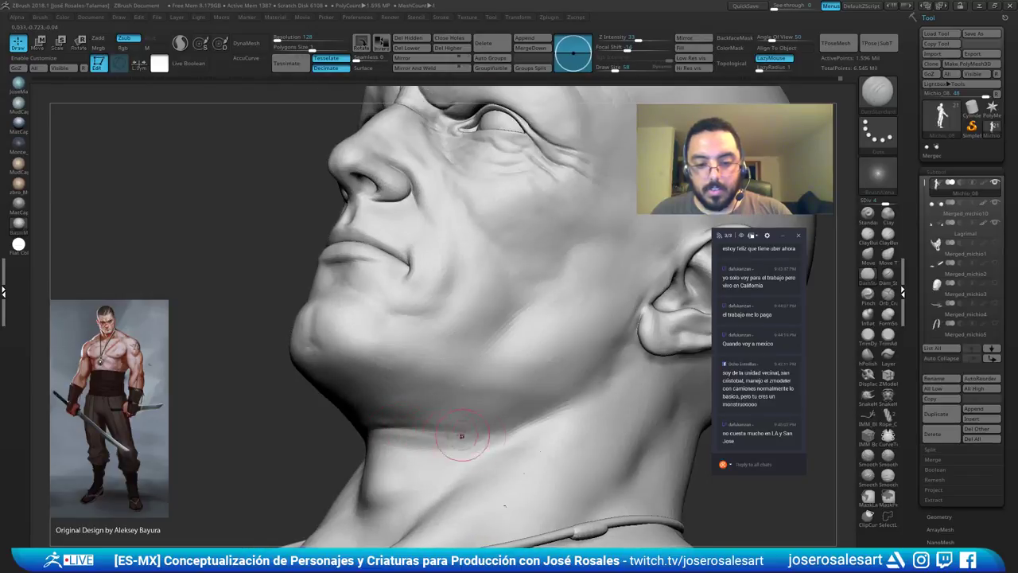
Fill out the edge where the jaw meets the neck with Clay Buildup at draw size 30.
{"action": "key", "text": "1"}
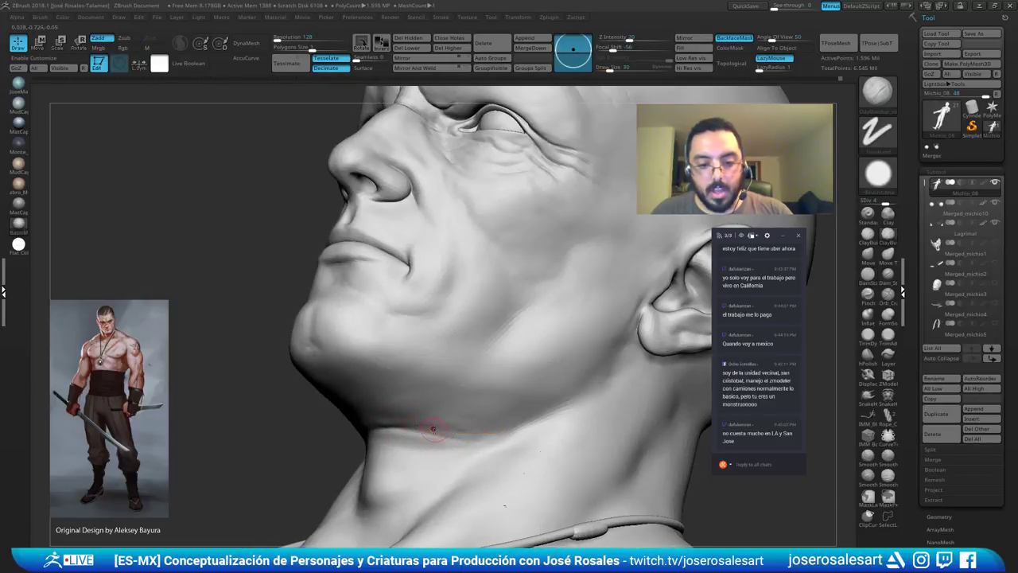
{"action": "right_click_drag", "start_coordinate": [490, 433], "coordinate": [458, 420]}
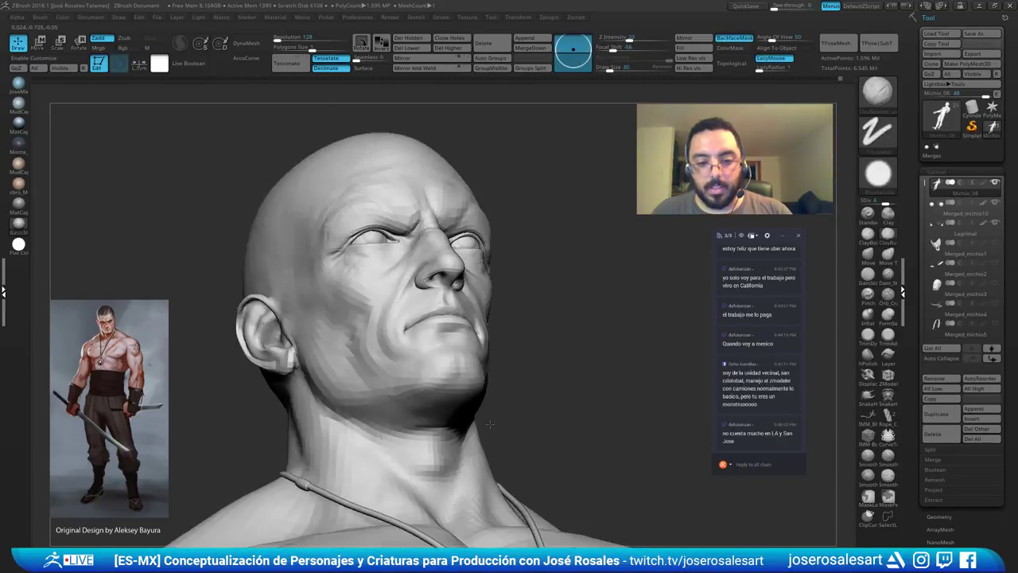
{"action": "right_click_drag", "start_coordinate": [369, 432], "coordinate": [340, 471]}
Build up and smooth the forms around the Adam's apple with Clay Buildup at draw size 30.
{"action": "mouse_move", "coordinate": [429, 457]}
{"action": "right_mouse_down", "text": "ctrl"}
{"action": "mouse_move", "coordinate": [459, 328]}
{"action": "mouse_move", "coordinate": [463, 411]}
{"action": "mouse_move", "coordinate": [435, 389]}
{"action": "mouse_move", "coordinate": [434, 358]}
{"action": "right_mouse_up", "text": "ctrl"}
{"action": "mouse_move", "coordinate": [433, 358]}
{"action": "right_mouse_down", "text": "ctrl"}
{"action": "mouse_move", "coordinate": [455, 383]}
{"action": "mouse_move", "coordinate": [448, 374]}
{"action": "mouse_move", "coordinate": [466, 368]}
{"action": "right_mouse_up", "text": "ctrl"}
{"action": "left_click_drag", "start_coordinate": [466, 369], "coordinate": [464, 378], "text": "shift"}
{"action": "mouse_move", "coordinate": [464, 378]}
{"action": "right_mouse_down"}
{"action": "mouse_move", "coordinate": [446, 371]}
{"action": "mouse_move", "coordinate": [469, 381]}
{"action": "right_mouse_up"}
{"action": "key", "text": "b"}
{"action": "key", "text": "c"}
{"action": "key", "text": "b"}
{"action": "left_click_drag", "start_coordinate": [469, 382], "coordinate": [454, 380], "text": "shift"}
Define the creases beside the Adam's apple and along the front of the neck with Dam Standard at draw size 30.
{"action": "key", "text": "b"}
{"action": "key", "text": "d"}
{"action": "key", "text": "s"}
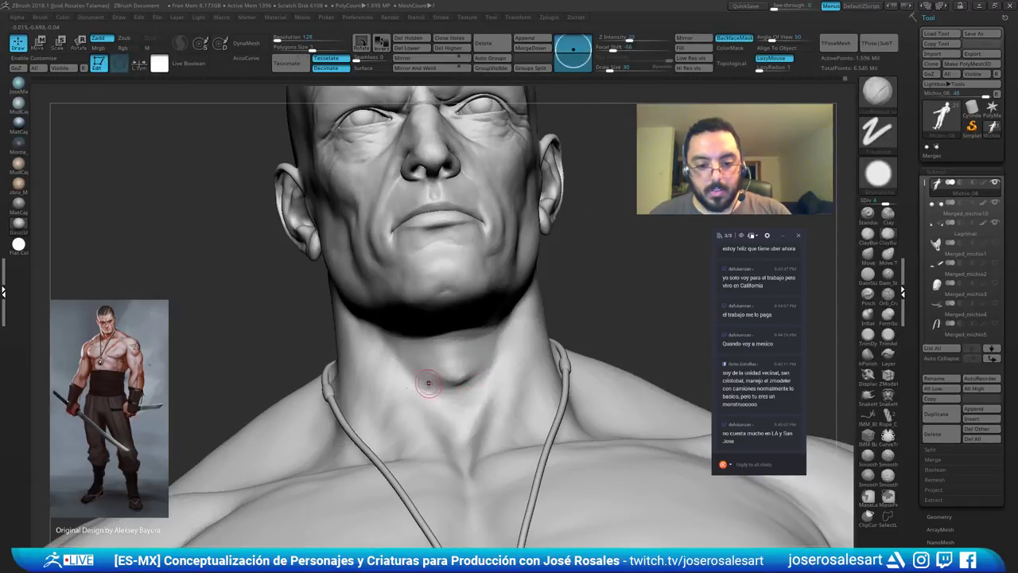
{"action": "mouse_move", "coordinate": [455, 381]}
{"action": "right_mouse_down"}
{"action": "mouse_move", "coordinate": [495, 357]}
{"action": "mouse_move", "coordinate": [527, 313]}
{"action": "mouse_move", "coordinate": [511, 302]}
{"action": "right_mouse_up"}
{"action": "key", "text": "b"}
{"action": "key", "text": "d"}
{"action": "key", "text": "s"}
{"action": "mouse_move", "coordinate": [468, 350]}
{"action": "right_mouse_down"}
{"action": "mouse_move", "coordinate": [478, 369]}
{"action": "mouse_move", "coordinate": [480, 357]}
{"action": "mouse_move", "coordinate": [517, 362]}
{"action": "mouse_move", "coordinate": [424, 391]}
{"action": "right_mouse_up"}
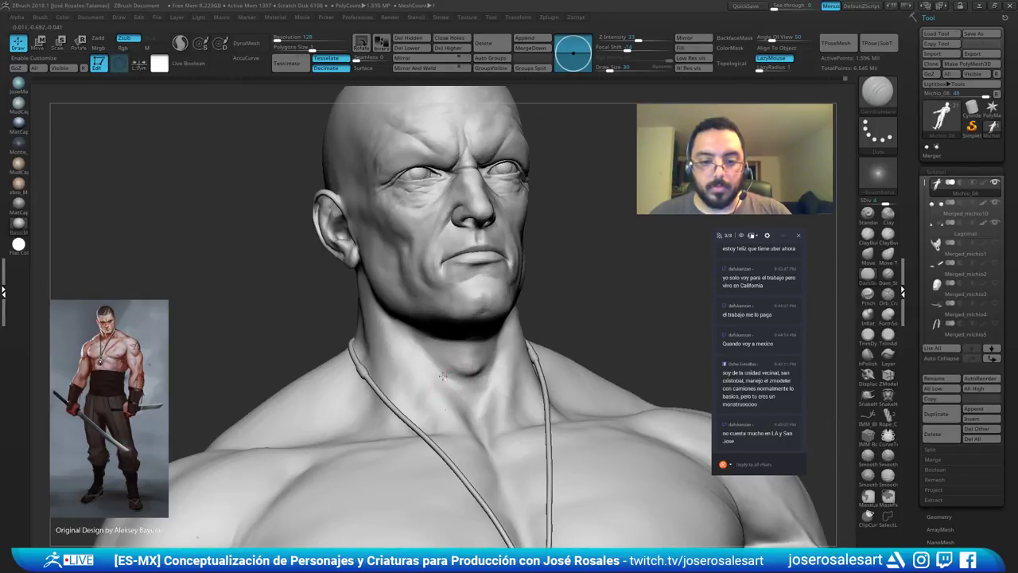
{"action": "right_click_drag", "start_coordinate": [517, 359], "coordinate": [559, 350]}
{"action": "left_click_drag", "start_coordinate": [451, 358], "coordinate": [469, 368], "text": "shift"}
{"action": "right_click_drag", "start_coordinate": [521, 372], "coordinate": [451, 410]}
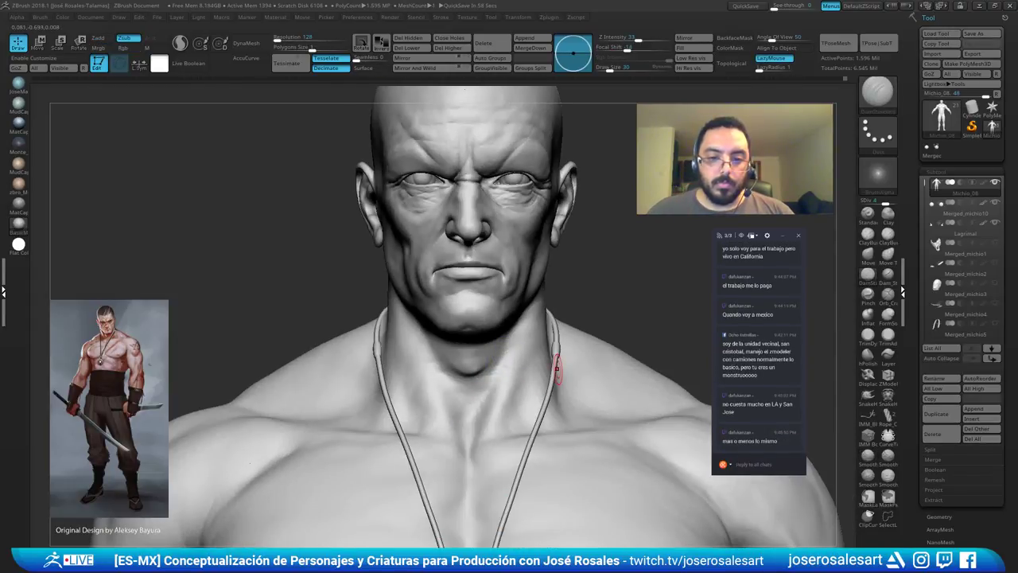
Change the sculpt's display to a bluish-grey matcap material for inspecting the face.
{"action": "right_click_drag", "start_coordinate": [557, 369], "coordinate": [485, 370], "text": "ctrl"}
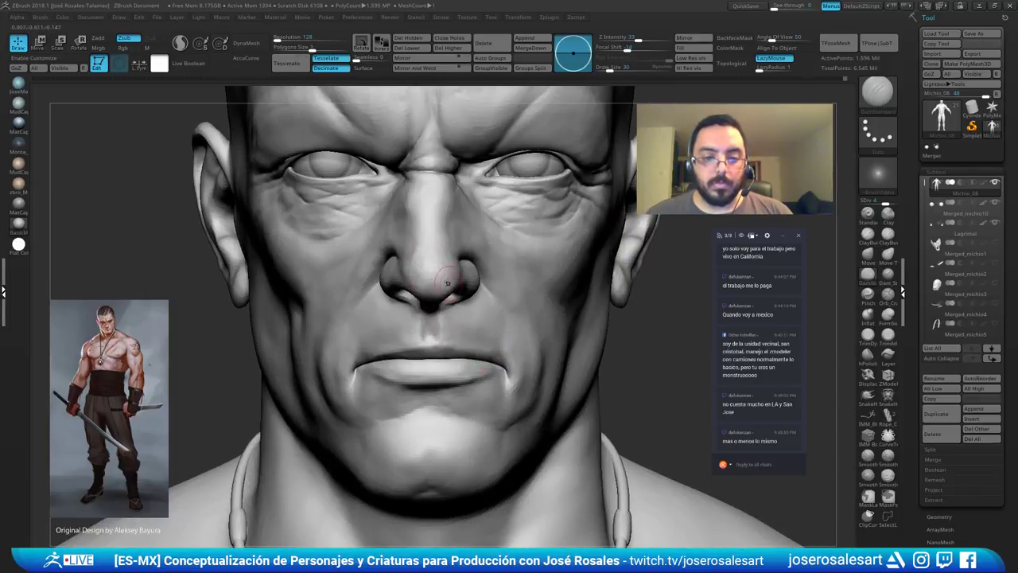
{"action": "left_click", "coordinate": [21, 115]}
{"action": "right_click_drag", "start_coordinate": [501, 286], "coordinate": [437, 295]}
Shape and smooth the nose tip and nostril wing with Clay Buildup, enlarging the draw size to 77.
{"action": "key", "text": "1"}
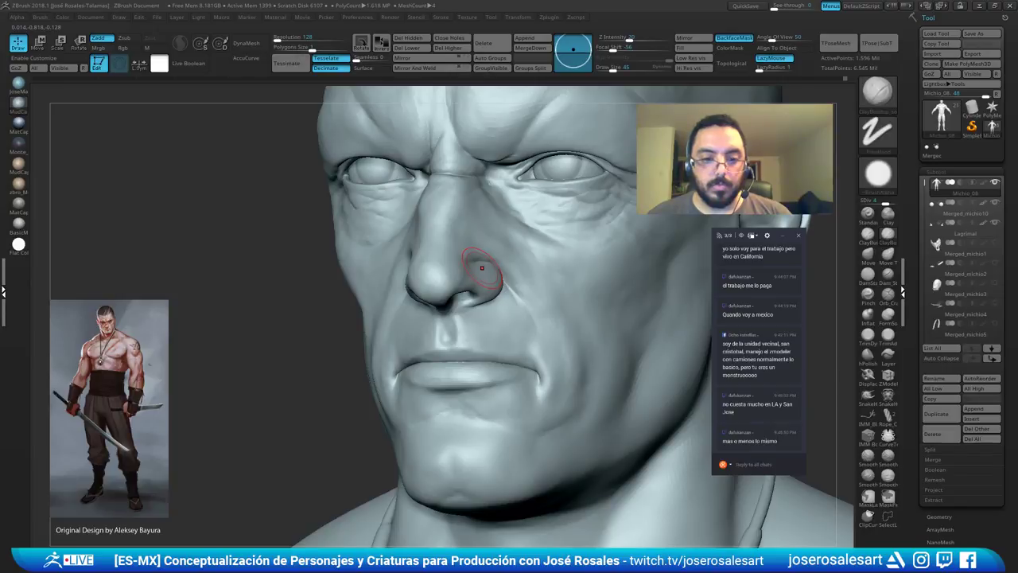
{"action": "mouse_move", "coordinate": [468, 288]}
{"action": "right_mouse_down", "text": "ctrl"}
{"action": "mouse_move", "coordinate": [466, 302]}
{"action": "mouse_move", "coordinate": [455, 285]}
{"action": "mouse_move", "coordinate": [467, 282]}
{"action": "right_mouse_up", "text": "ctrl"}
{"action": "key", "text": "bracketright"}
{"action": "key", "text": "bracketright"}
{"action": "key", "text": "bracketright"}
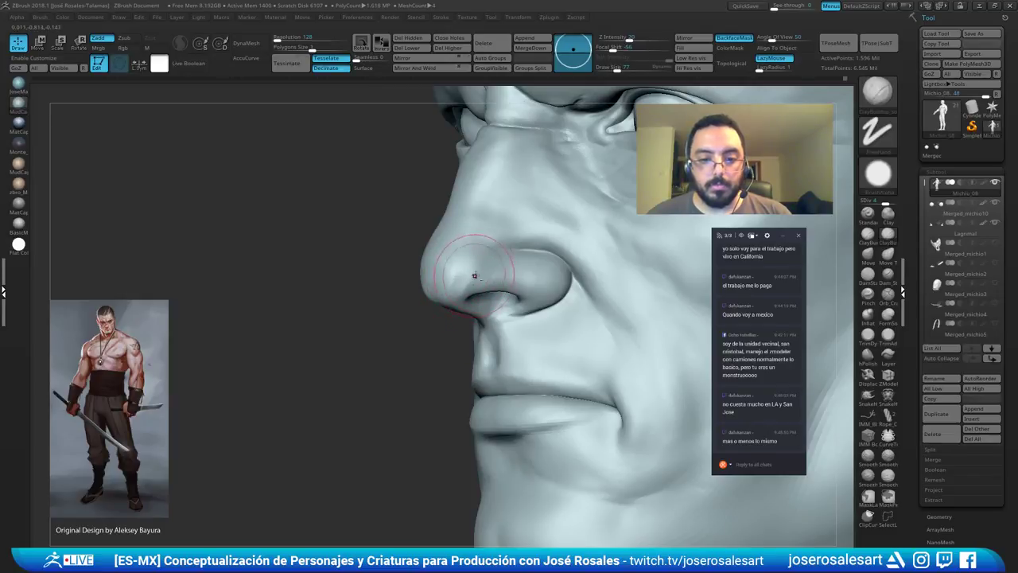
{"action": "mouse_move", "coordinate": [443, 293]}
{"action": "right_mouse_down"}
{"action": "mouse_move", "coordinate": [469, 279]}
{"action": "mouse_move", "coordinate": [436, 294]}
{"action": "right_mouse_up"}
{"action": "left_click_drag", "start_coordinate": [482, 278], "coordinate": [490, 274], "text": "shift"}
{"action": "right_click_drag", "start_coordinate": [490, 273], "coordinate": [529, 277]}
{"action": "right_click_drag", "start_coordinate": [528, 277], "coordinate": [549, 266], "text": "ctrl"}
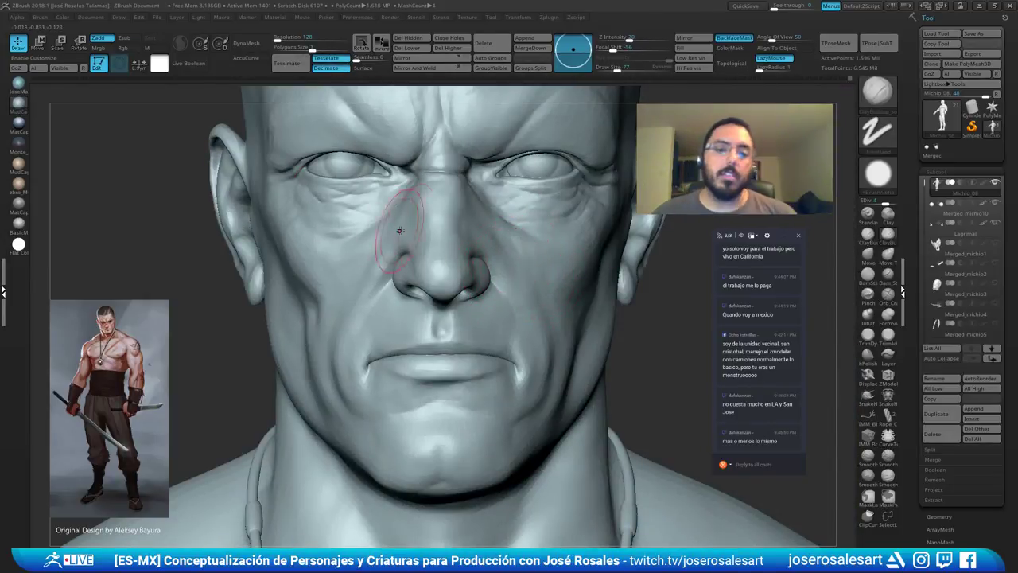
Refine the nose bridge and its transition to the inner eye corner with Clay Buildup at draw size 36.
{"action": "key", "text": "bracketleft"}
{"action": "key", "text": "bracketleft"}
{"action": "right_click_drag", "start_coordinate": [416, 211], "coordinate": [447, 201]}
{"action": "right_click_drag", "start_coordinate": [360, 180], "coordinate": [463, 169]}
{"action": "right_click_drag", "start_coordinate": [541, 175], "coordinate": [433, 184]}
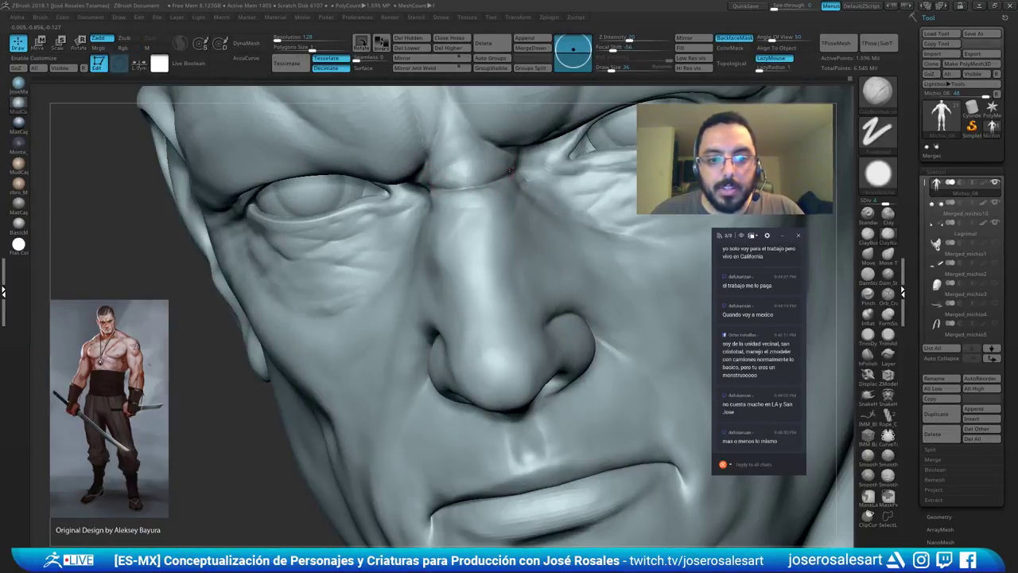
{"action": "mouse_move", "coordinate": [415, 185]}
{"action": "right_mouse_down"}
{"action": "mouse_move", "coordinate": [467, 181]}
{"action": "mouse_move", "coordinate": [383, 187]}
{"action": "right_mouse_up"}
{"action": "right_click_drag", "start_coordinate": [462, 176], "coordinate": [500, 163]}
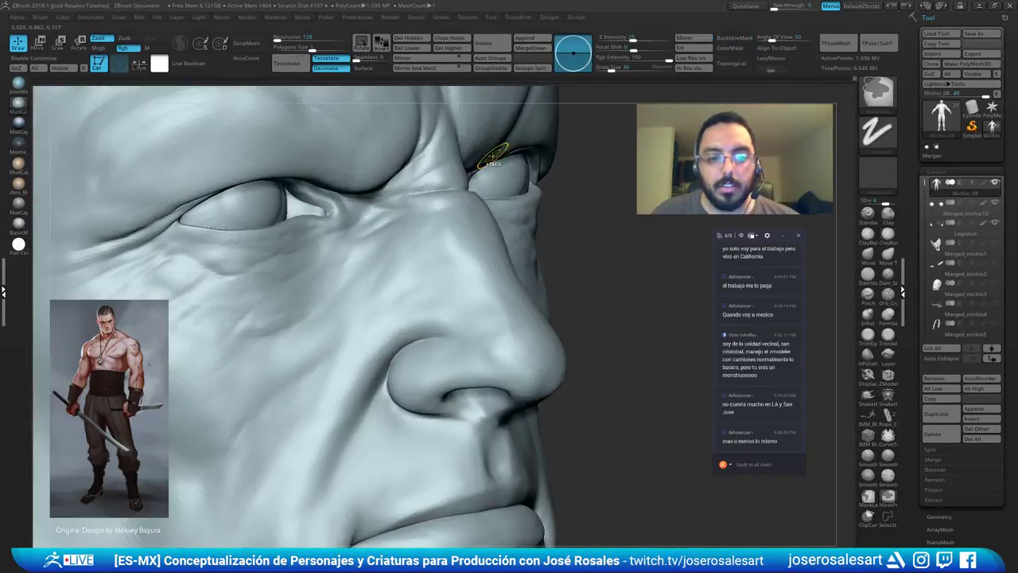
{"action": "mouse_move", "coordinate": [422, 188]}
{"action": "right_mouse_down", "text": "ctrl"}
{"action": "mouse_move", "coordinate": [460, 177]}
{"action": "mouse_move", "coordinate": [461, 189]}
{"action": "mouse_move", "coordinate": [477, 159]}
{"action": "right_mouse_up", "text": "ctrl"}
{"action": "right_click_drag", "start_coordinate": [525, 183], "coordinate": [504, 196]}
{"action": "right_click_drag", "start_coordinate": [572, 143], "coordinate": [525, 131]}
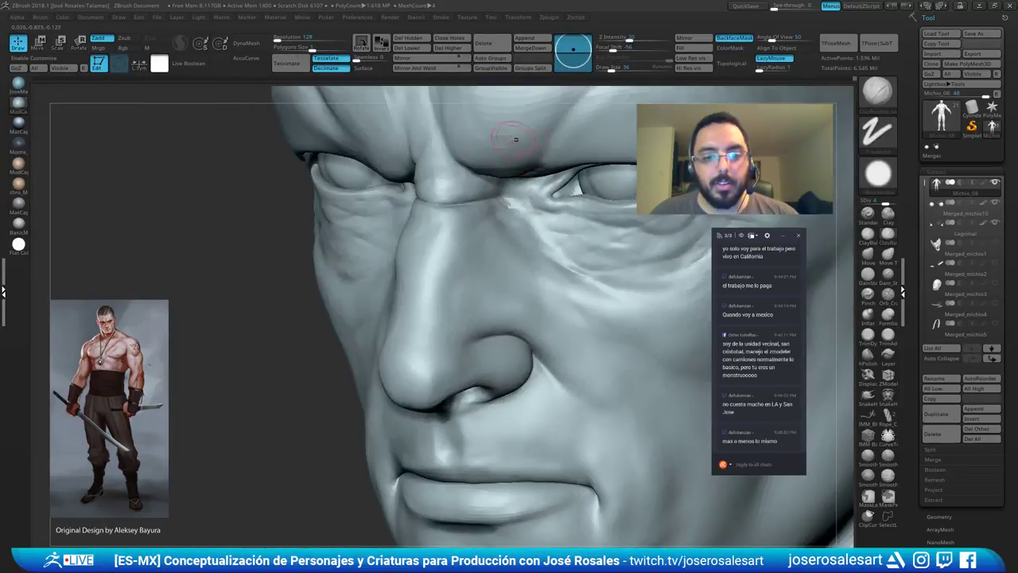
Sharpen the crease across the root of the nose with Dam Standard at draw size 36.
{"action": "key", "text": "b"}
{"action": "key", "text": "d"}
{"action": "key", "text": "s"}
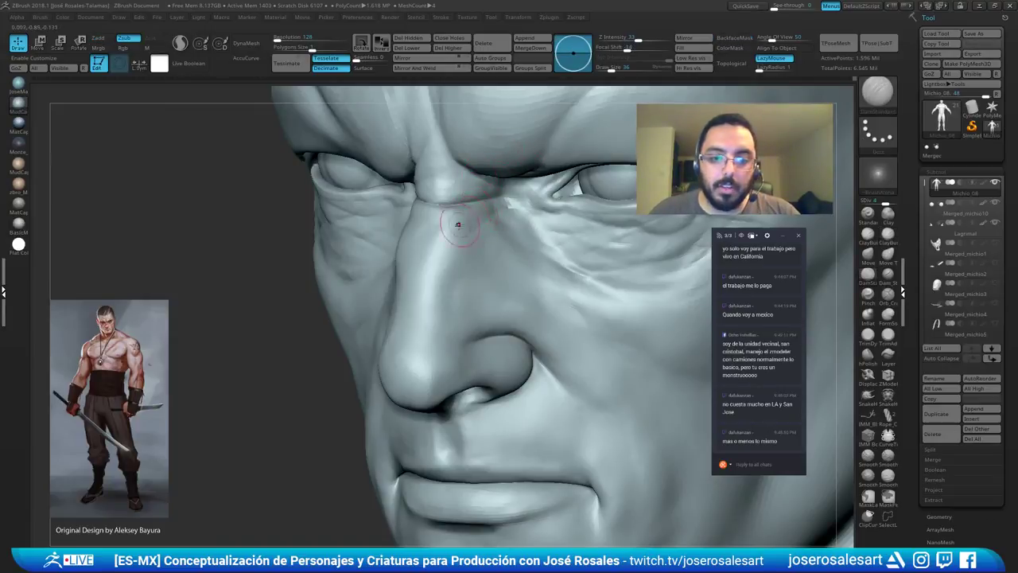
{"action": "right_click_drag", "start_coordinate": [446, 228], "coordinate": [521, 212]}
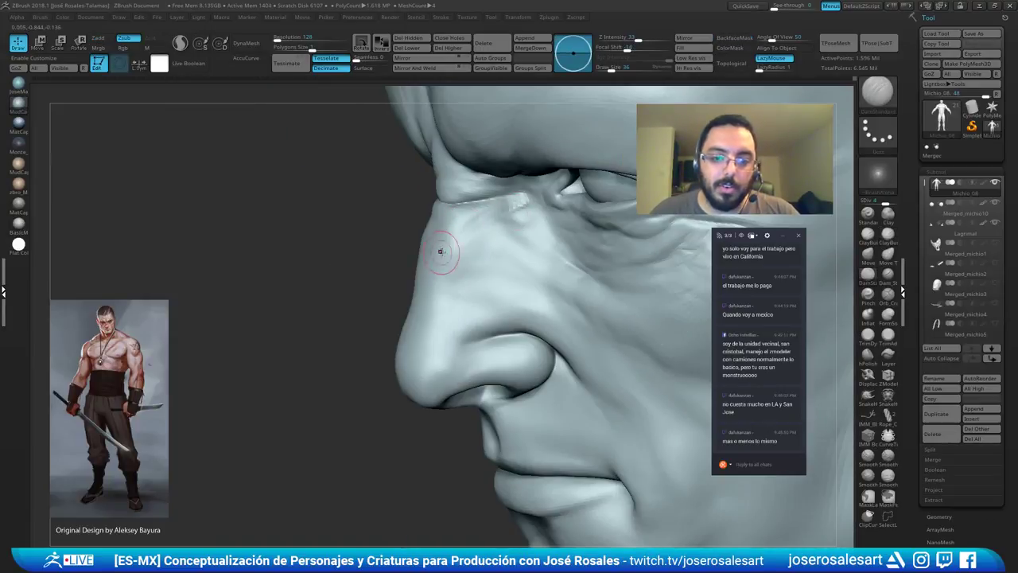
{"action": "right_click_drag", "start_coordinate": [445, 250], "coordinate": [507, 208]}
Add volume to the upper side of the nose with Clay Buildup at draw size 36.
{"action": "key", "text": "b"}
{"action": "key", "text": "s"}
{"action": "key", "text": "t"}
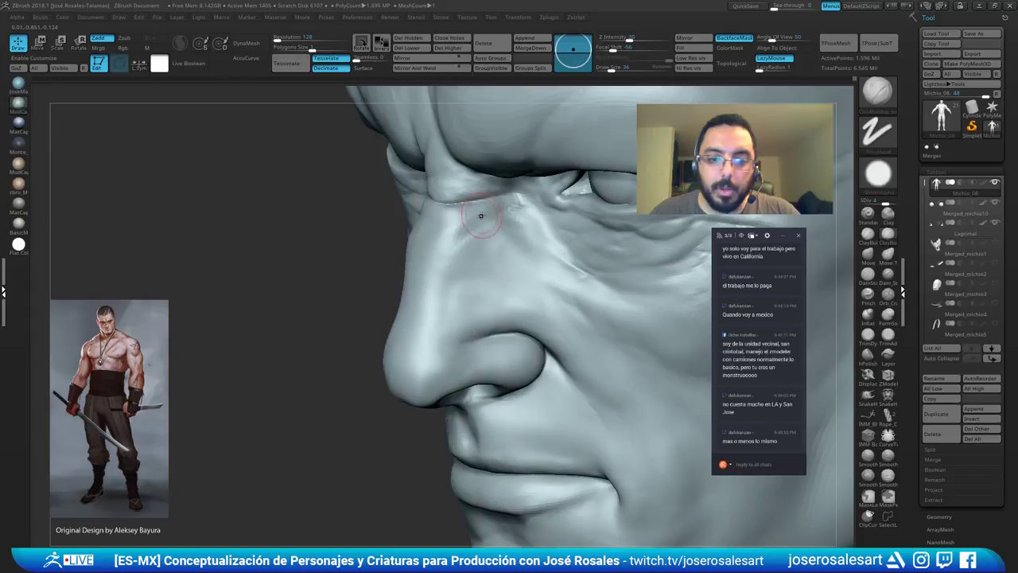
{"action": "right_click_drag", "start_coordinate": [466, 212], "coordinate": [525, 163]}
{"action": "right_click_drag", "start_coordinate": [589, 168], "coordinate": [584, 159], "text": "ctrl"}
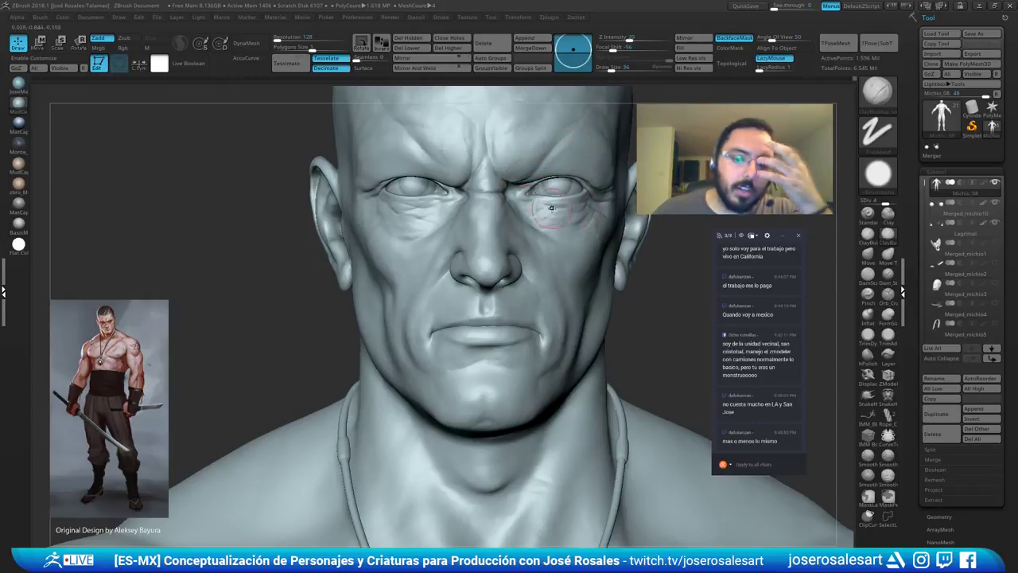
Build up and smooth the cheek volume beside the nasolabial fold with Clay Buildup at draw sizes 30 and 45.
{"action": "mouse_move", "coordinate": [543, 210]}
{"action": "right_mouse_down", "text": "alt"}
{"action": "mouse_move", "coordinate": [455, 248]}
{"action": "mouse_move", "coordinate": [461, 278]}
{"action": "mouse_move", "coordinate": [509, 256]}
{"action": "mouse_move", "coordinate": [411, 257]}
{"action": "mouse_move", "coordinate": [329, 362]}
{"action": "mouse_move", "coordinate": [374, 359]}
{"action": "mouse_move", "coordinate": [322, 363]}
{"action": "right_mouse_up", "text": "alt"}
{"action": "key", "text": "b"}
{"action": "key", "text": "m"}
{"action": "key", "text": "v"}
{"action": "key", "text": "b"}
{"action": "key", "text": "d"}
{"action": "key", "text": "s"}
{"action": "key", "text": "b"}
{"action": "key", "text": "c"}
{"action": "key", "text": "b"}
{"action": "key", "text": "s"}
{"action": "left_click", "coordinate": [330, 363]}
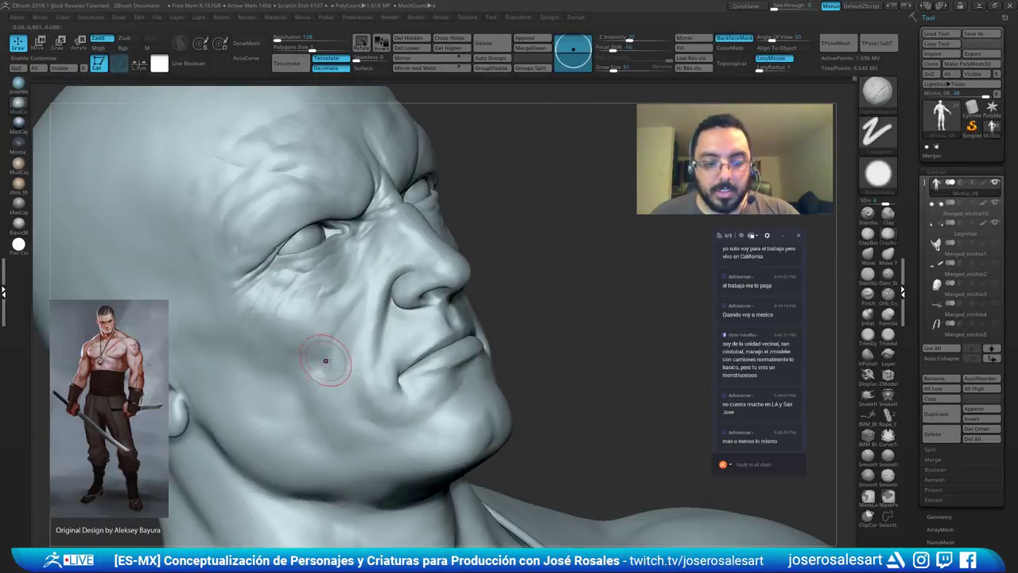
{"action": "key", "text": "s"}
{"action": "left_click", "coordinate": [338, 363]}
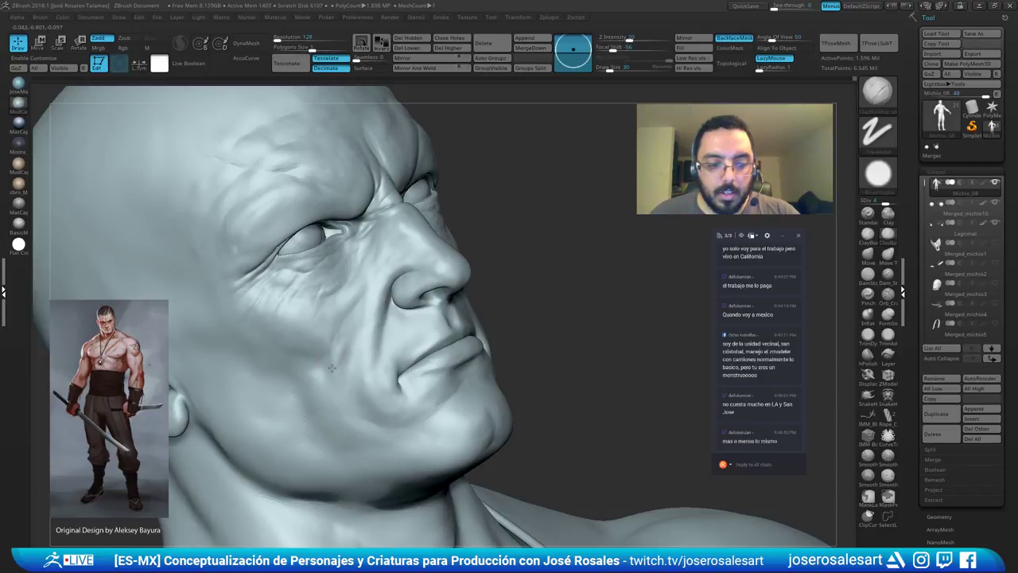
{"action": "right_click_drag", "start_coordinate": [337, 376], "coordinate": [337, 359]}
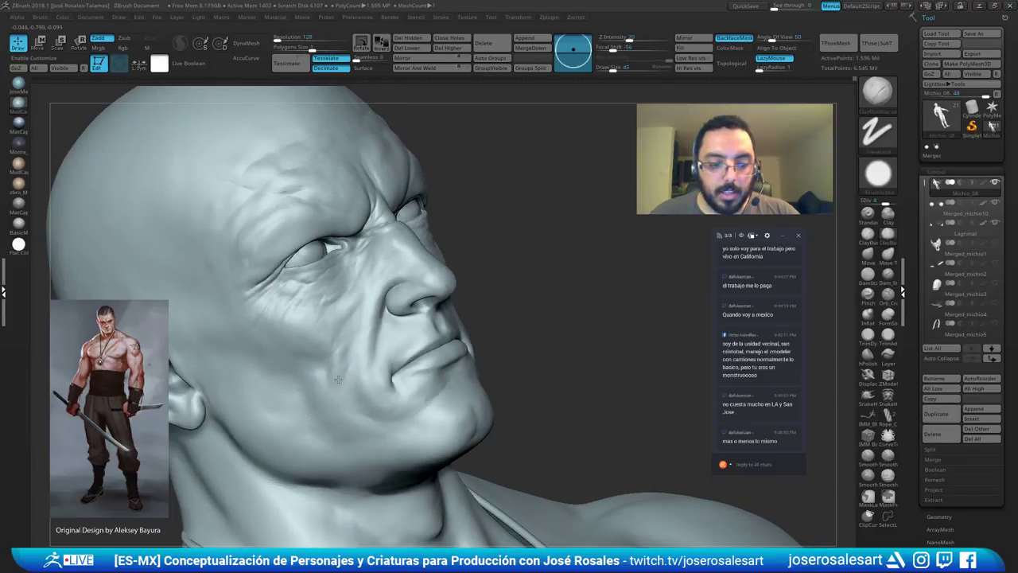
{"action": "key", "text": "shift"}
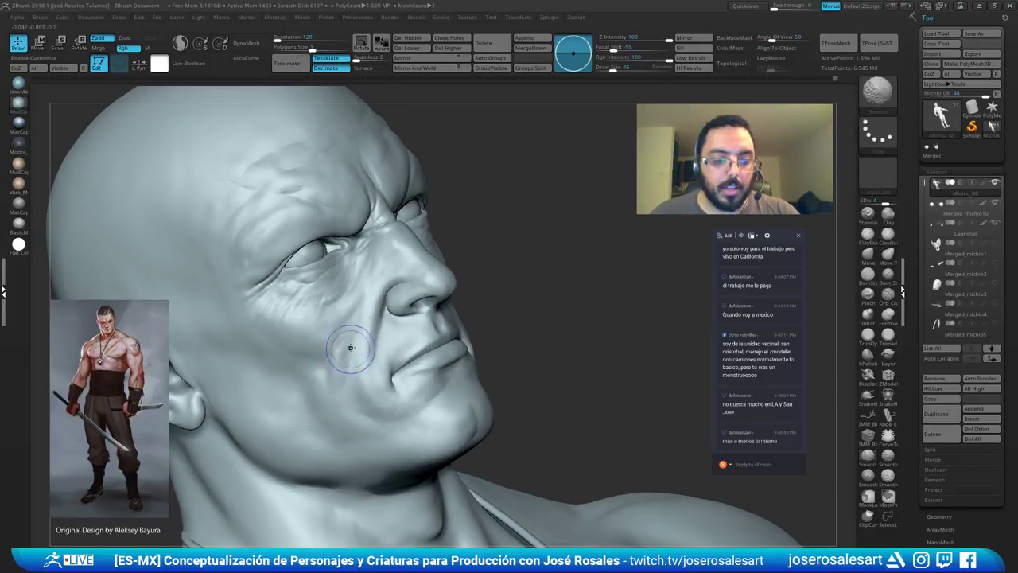
{"action": "left_click_drag", "start_coordinate": [346, 351], "coordinate": [350, 406], "text": "shift"}
Carve folds across the cheek beside the nose and mouth corner with Dam Standard at draw size 39.
{"action": "mouse_move", "coordinate": [350, 407]}
{"action": "right_mouse_down"}
{"action": "mouse_move", "coordinate": [378, 382]}
{"action": "mouse_move", "coordinate": [350, 350]}
{"action": "right_mouse_up"}
{"action": "key", "text": "b"}
{"action": "key", "text": "d"}
{"action": "key", "text": "s"}
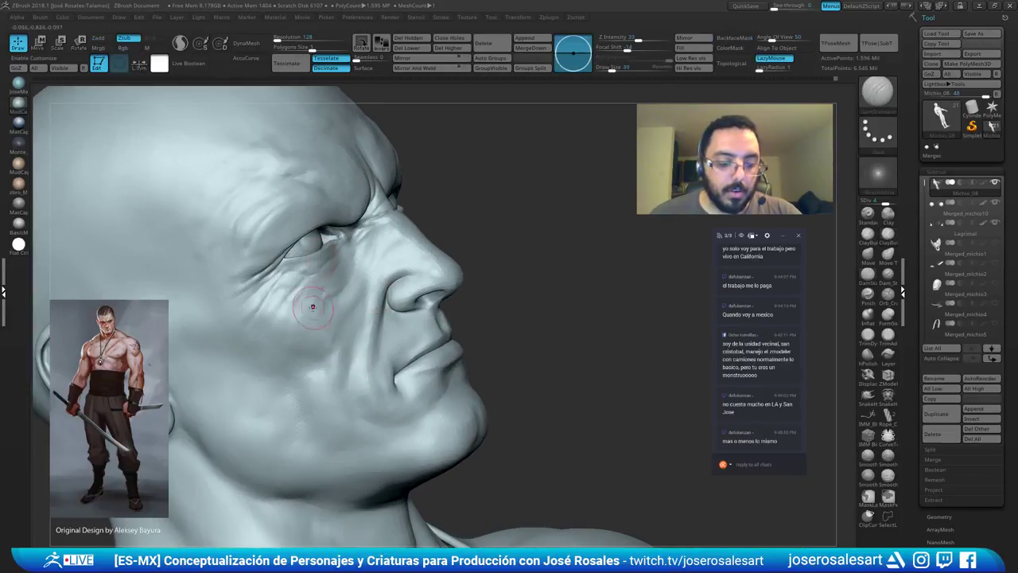
{"action": "right_click_drag", "start_coordinate": [307, 292], "coordinate": [338, 360]}
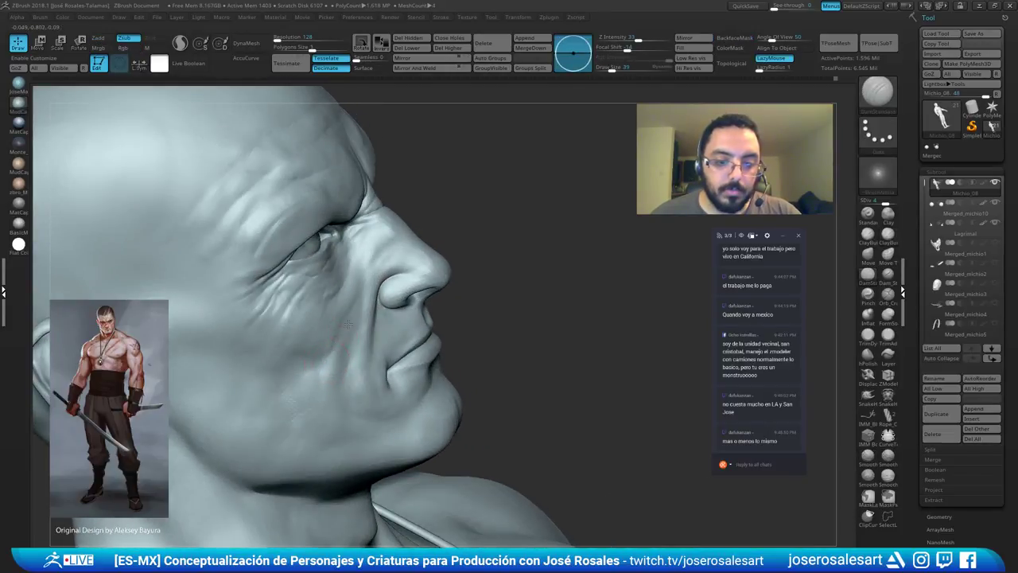
{"action": "mouse_move", "coordinate": [354, 314]}
{"action": "right_mouse_down"}
{"action": "mouse_move", "coordinate": [362, 322]}
{"action": "mouse_move", "coordinate": [467, 303]}
{"action": "mouse_move", "coordinate": [470, 329]}
{"action": "mouse_move", "coordinate": [430, 281]}
{"action": "mouse_move", "coordinate": [439, 288]}
{"action": "mouse_move", "coordinate": [444, 277]}
{"action": "mouse_move", "coordinate": [454, 320]}
{"action": "mouse_move", "coordinate": [440, 297]}
{"action": "right_mouse_up"}
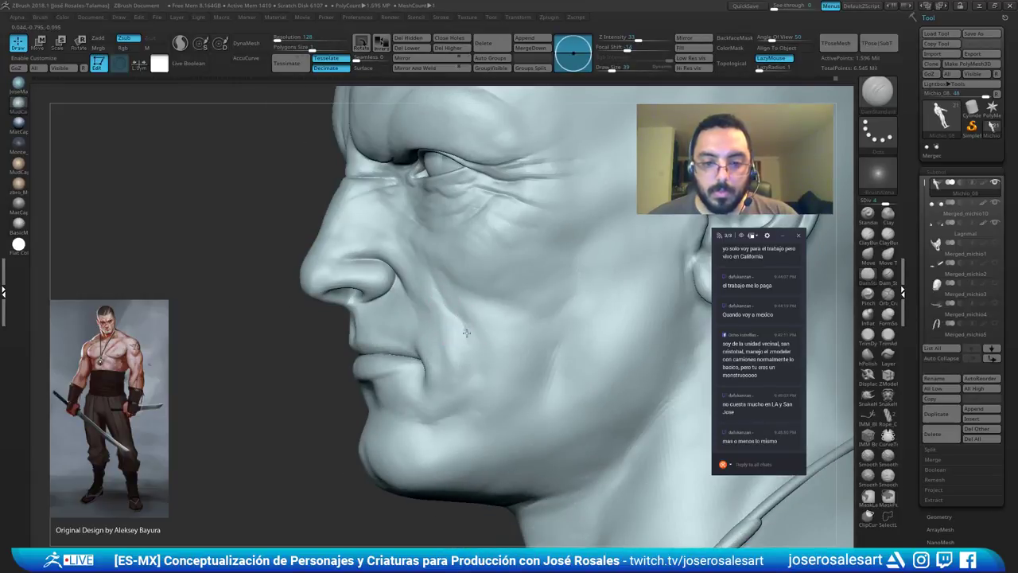
{"action": "mouse_move", "coordinate": [457, 361]}
{"action": "right_mouse_down"}
{"action": "mouse_move", "coordinate": [504, 273]}
{"action": "mouse_move", "coordinate": [496, 277]}
{"action": "mouse_move", "coordinate": [555, 259]}
{"action": "mouse_move", "coordinate": [454, 307]}
{"action": "right_mouse_up"}
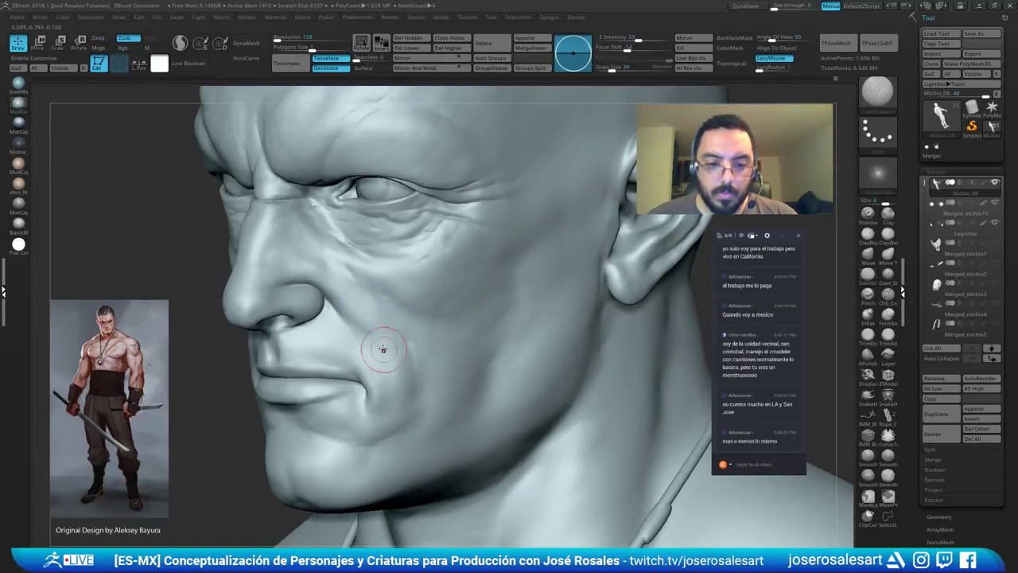
{"action": "right_click_drag", "start_coordinate": [386, 327], "coordinate": [383, 327]}
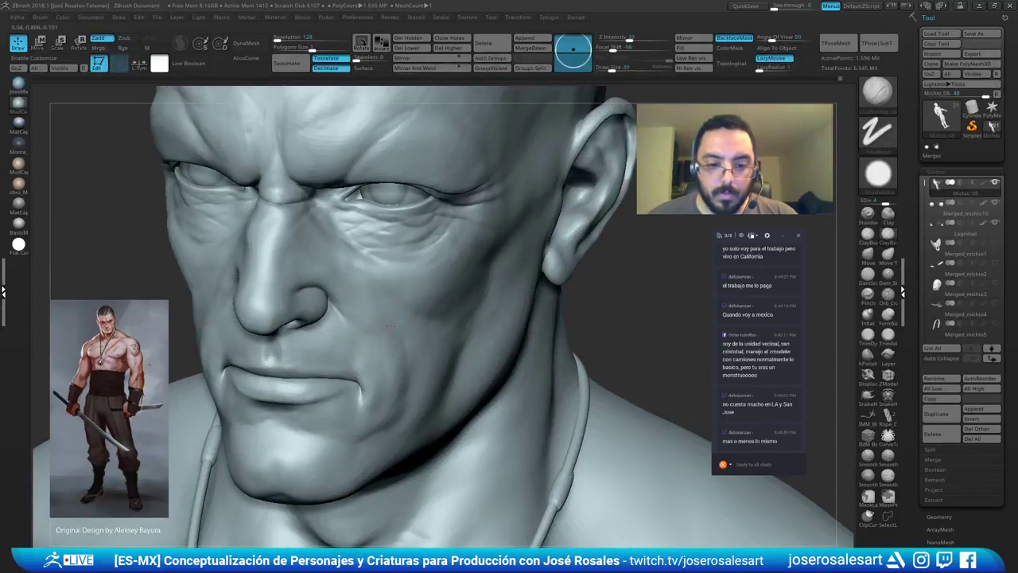
Switch the display back to the grey basic material and reshape the base of the nose with the Move brush at draw size 65.
{"action": "left_click", "coordinate": [24, 227]}
{"action": "mouse_move", "coordinate": [438, 306]}
{"action": "right_mouse_down"}
{"action": "mouse_move", "coordinate": [385, 319]}
{"action": "mouse_move", "coordinate": [369, 293]}
{"action": "mouse_move", "coordinate": [414, 310]}
{"action": "mouse_move", "coordinate": [438, 279]}
{"action": "mouse_move", "coordinate": [450, 289]}
{"action": "mouse_move", "coordinate": [407, 350]}
{"action": "right_mouse_up"}
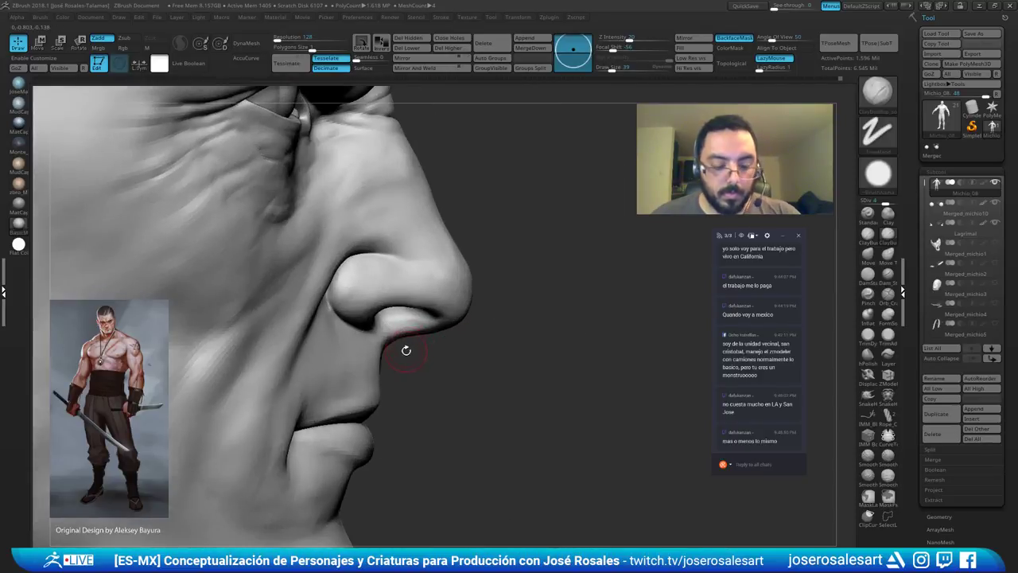
{"action": "key", "text": "b"}
{"action": "key", "text": "m"}
{"action": "key", "text": "v"}
{"action": "key", "text": "s"}
{"action": "left_click_drag", "start_coordinate": [407, 353], "coordinate": [410, 353]}
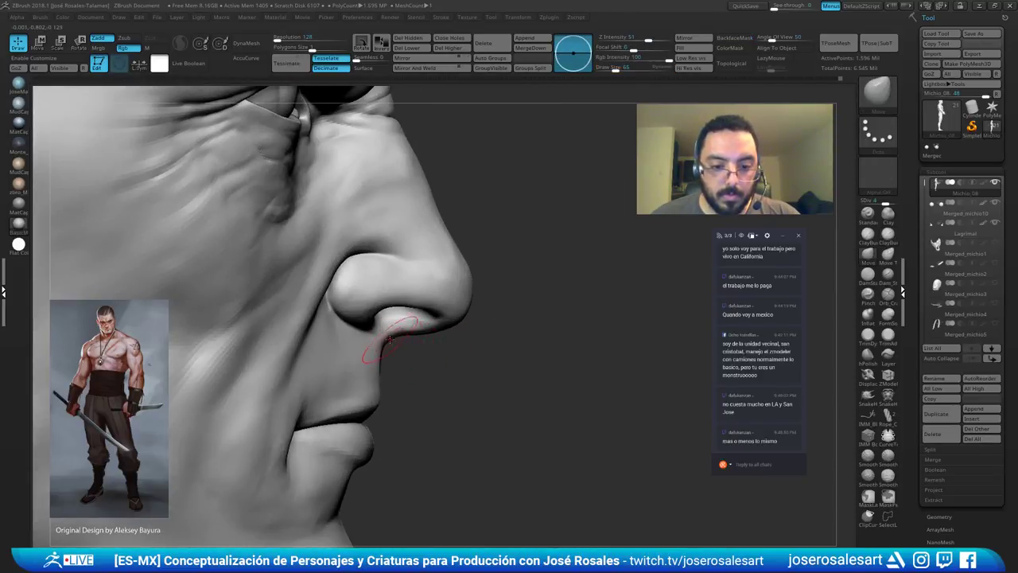
{"action": "right_click_drag", "start_coordinate": [438, 314], "coordinate": [436, 274], "text": "ctrl"}
{"action": "mouse_move", "coordinate": [501, 318]}
{"action": "right_mouse_down"}
{"action": "mouse_move", "coordinate": [413, 318]}
{"action": "mouse_move", "coordinate": [414, 278]}
{"action": "right_mouse_up"}
Refine the underside of the nose tip with Clay Buildup at draw size 45.
{"action": "key", "text": "b"}
{"action": "key", "text": "c"}
{"action": "key", "text": "b"}
{"action": "right_click_drag", "start_coordinate": [434, 334], "coordinate": [451, 266], "text": "ctrl"}
{"action": "right_click_drag", "start_coordinate": [431, 341], "coordinate": [455, 275]}
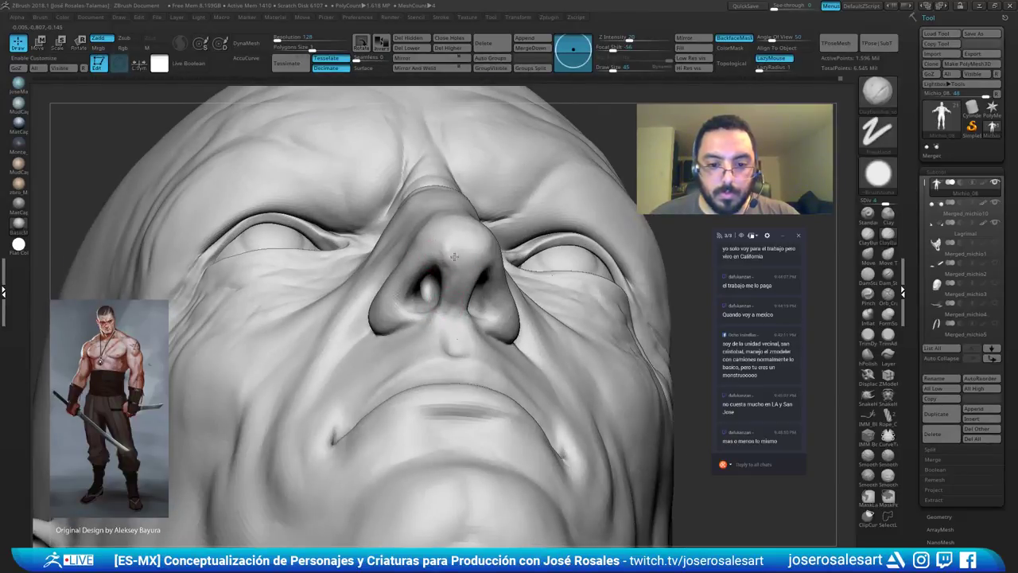
{"action": "right_click_drag", "start_coordinate": [454, 254], "coordinate": [468, 255]}
{"action": "left_click_drag", "start_coordinate": [474, 257], "coordinate": [458, 245]}
Shape and smooth the nostril rim and the base of the nose with Clay Buildup at draw size 45.
{"action": "right_click_drag", "start_coordinate": [481, 309], "coordinate": [483, 313]}
{"action": "left_click_drag", "start_coordinate": [483, 315], "coordinate": [488, 332]}
{"action": "right_click_drag", "start_coordinate": [487, 332], "coordinate": [481, 323]}
{"action": "left_click_drag", "start_coordinate": [482, 323], "coordinate": [483, 334], "text": "shift"}
{"action": "mouse_move", "coordinate": [485, 316]}
{"action": "right_mouse_down"}
{"action": "mouse_move", "coordinate": [493, 284]}
{"action": "mouse_move", "coordinate": [482, 265]}
{"action": "mouse_move", "coordinate": [476, 278]}
{"action": "mouse_move", "coordinate": [545, 199]}
{"action": "mouse_move", "coordinate": [503, 334]}
{"action": "right_mouse_up"}
{"action": "right_click_drag", "start_coordinate": [421, 193], "coordinate": [406, 440], "text": "ctrl"}
{"action": "right_click_drag", "start_coordinate": [404, 159], "coordinate": [412, 509], "text": "alt"}
{"action": "right_click_drag", "start_coordinate": [380, 151], "coordinate": [394, 308]}
{"action": "right_click_drag", "start_coordinate": [448, 159], "coordinate": [480, 189], "text": "alt"}
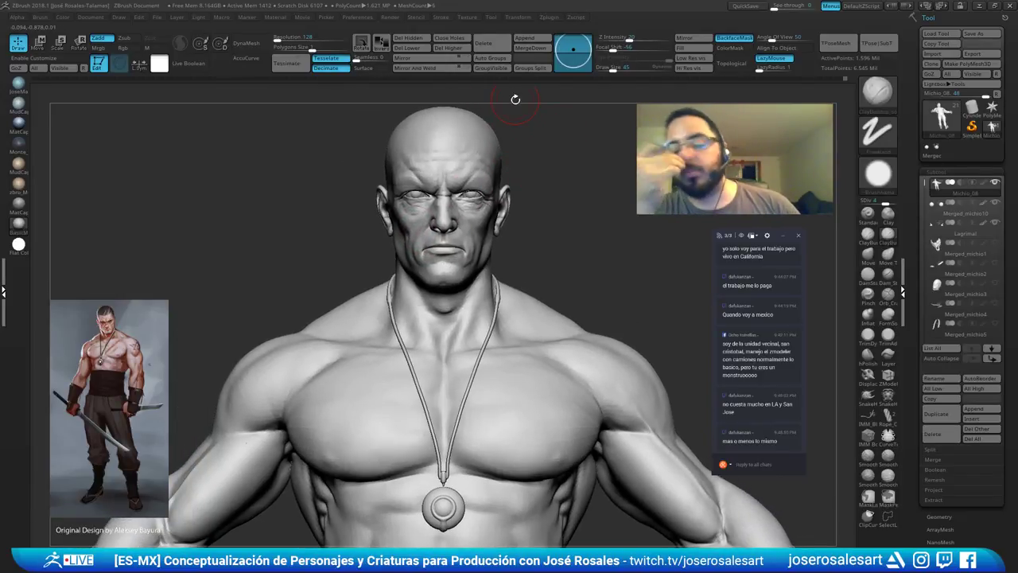
Isolate the eyelid rims and mask the rest of the head so only the lids can be edited.
{"action": "mouse_move", "coordinate": [595, 150]}
{"action": "right_mouse_down"}
{"action": "mouse_move", "coordinate": [470, 203]}
{"action": "mouse_move", "coordinate": [538, 136]}
{"action": "mouse_move", "coordinate": [551, 139]}
{"action": "right_mouse_up"}
{"action": "mouse_move", "coordinate": [422, 199]}
{"action": "right_mouse_down", "text": "ctrl"}
{"action": "mouse_move", "coordinate": [434, 292]}
{"action": "mouse_move", "coordinate": [499, 256]}
{"action": "mouse_move", "coordinate": [509, 239]}
{"action": "mouse_move", "coordinate": [487, 308]}
{"action": "mouse_move", "coordinate": [527, 311]}
{"action": "mouse_move", "coordinate": [551, 335]}
{"action": "mouse_move", "coordinate": [555, 319]}
{"action": "mouse_move", "coordinate": [466, 336]}
{"action": "mouse_move", "coordinate": [519, 295]}
{"action": "right_mouse_up", "text": "ctrl"}
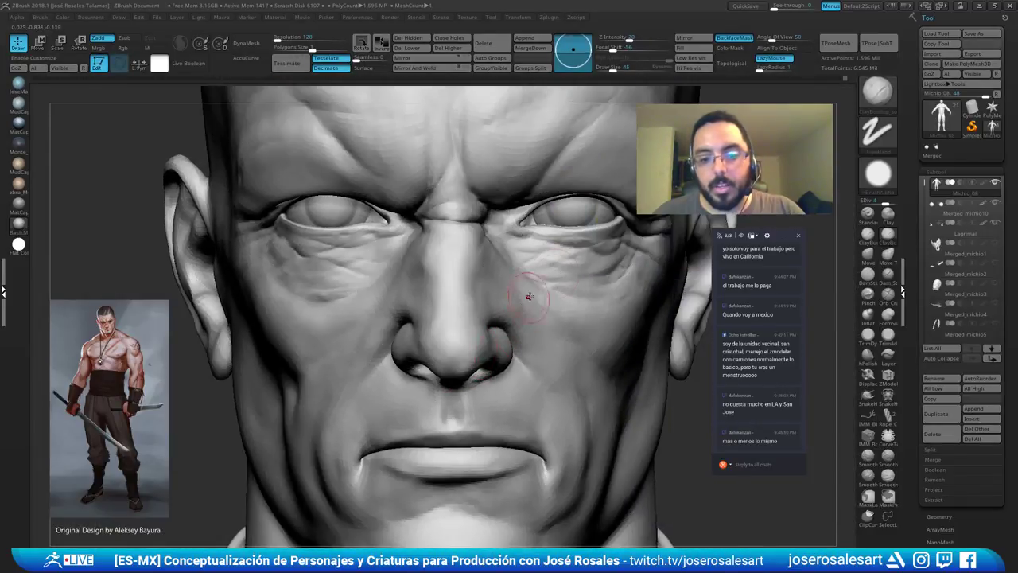
{"action": "key", "text": "b"}
{"action": "key", "text": "s"}
{"action": "key", "text": "t"}
{"action": "key", "text": "s"}
{"action": "left_click", "coordinate": [463, 273]}
{"action": "mouse_move", "coordinate": [464, 274]}
{"action": "right_mouse_down"}
{"action": "mouse_move", "coordinate": [443, 270]}
{"action": "mouse_move", "coordinate": [454, 275]}
{"action": "mouse_move", "coordinate": [527, 236]}
{"action": "mouse_move", "coordinate": [509, 234]}
{"action": "mouse_move", "coordinate": [563, 234]}
{"action": "mouse_move", "coordinate": [550, 243]}
{"action": "right_mouse_up"}
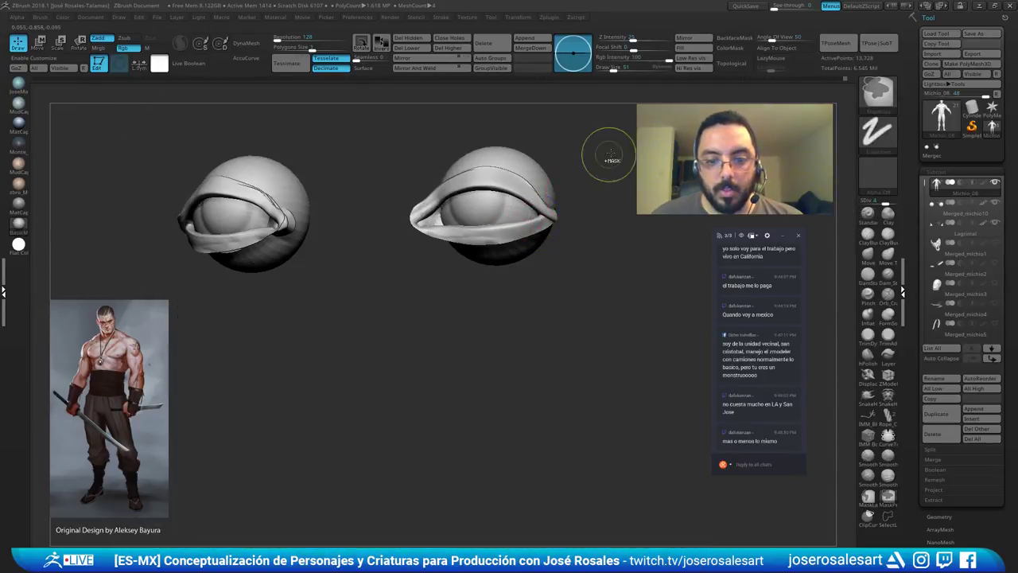
{"action": "left_click_drag", "start_coordinate": [609, 154], "coordinate": [121, 366], "text": "ctrl"}
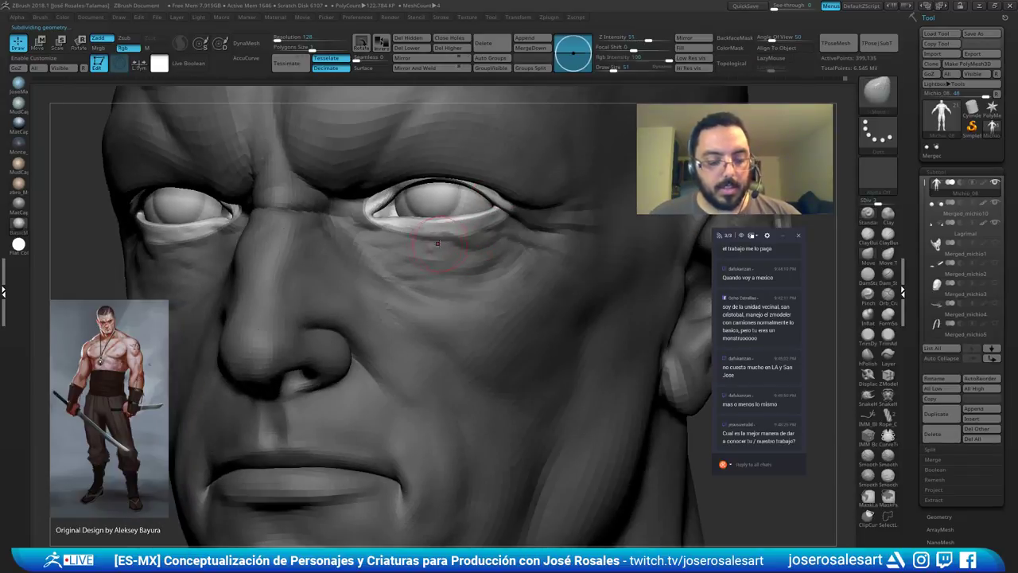
Reshape the outer corner of the eyelids with the topological Move brush at draw sizes between 109 and 90.
{"action": "key", "text": "s"}
{"action": "left_click_drag", "start_coordinate": [482, 191], "coordinate": [480, 190]}
{"action": "right_click_drag", "start_coordinate": [476, 199], "coordinate": [342, 203]}
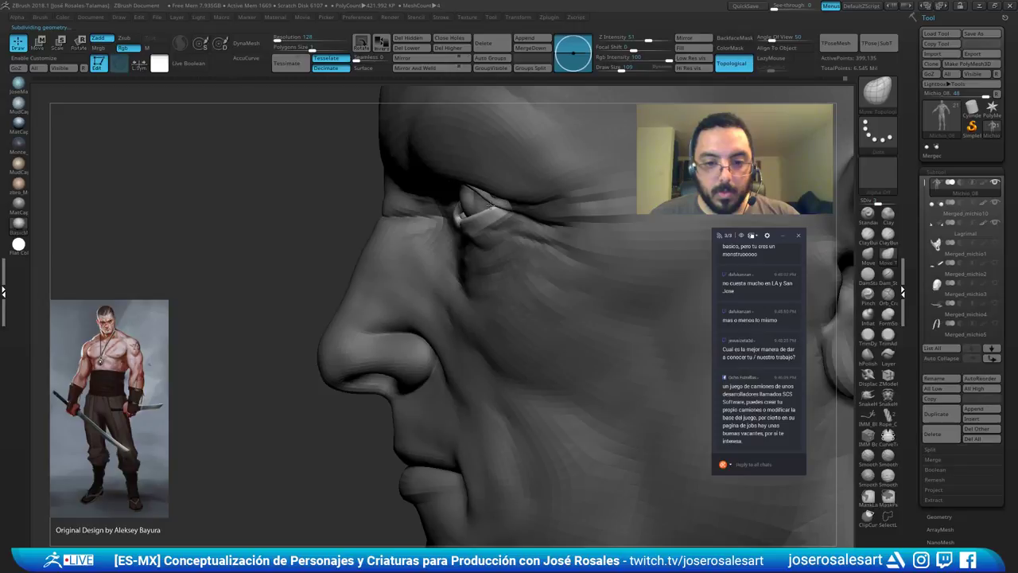
{"action": "right_click_drag", "start_coordinate": [491, 203], "coordinate": [521, 220], "text": "ctrl"}
{"action": "key", "text": "s"}
{"action": "left_click_drag", "start_coordinate": [522, 220], "coordinate": [516, 221]}
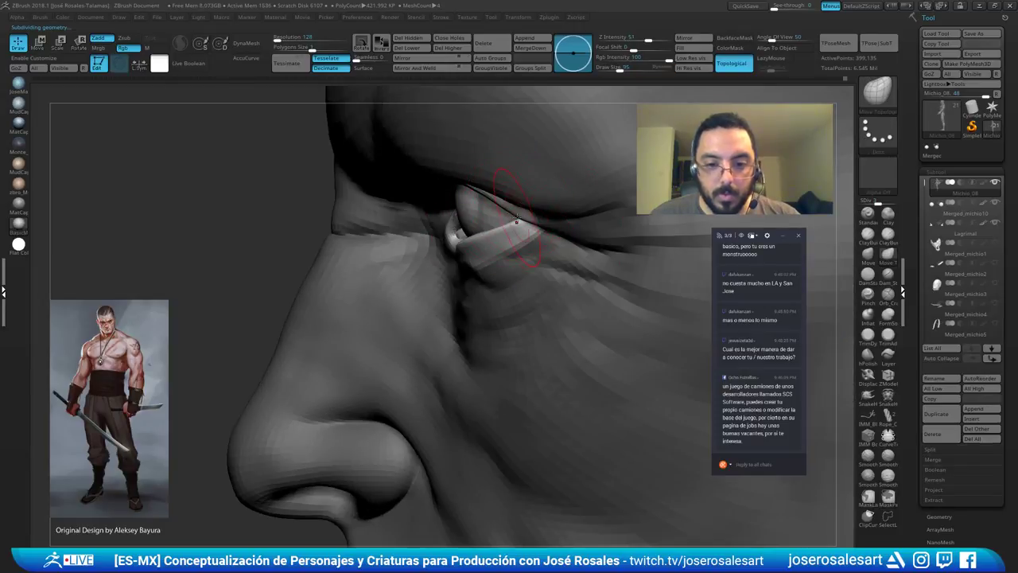
{"action": "mouse_move", "coordinate": [493, 205]}
{"action": "right_mouse_down"}
{"action": "mouse_move", "coordinate": [520, 218]}
{"action": "mouse_move", "coordinate": [556, 210]}
{"action": "right_mouse_up"}
{"action": "key", "text": "s"}
{"action": "left_click_drag", "start_coordinate": [503, 226], "coordinate": [501, 226]}
{"action": "mouse_move", "coordinate": [501, 226]}
{"action": "right_mouse_down"}
{"action": "mouse_move", "coordinate": [522, 226]}
{"action": "mouse_move", "coordinate": [486, 215]}
{"action": "mouse_move", "coordinate": [529, 211]}
{"action": "mouse_move", "coordinate": [673, 248]}
{"action": "right_mouse_up"}
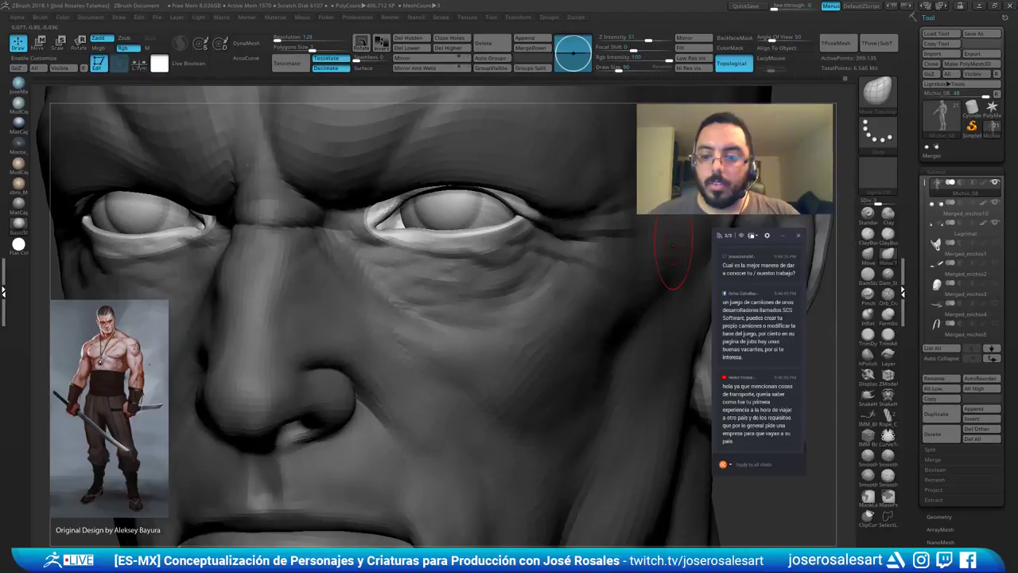
{"action": "left_click_drag", "start_coordinate": [806, 447], "coordinate": [805, 443]}
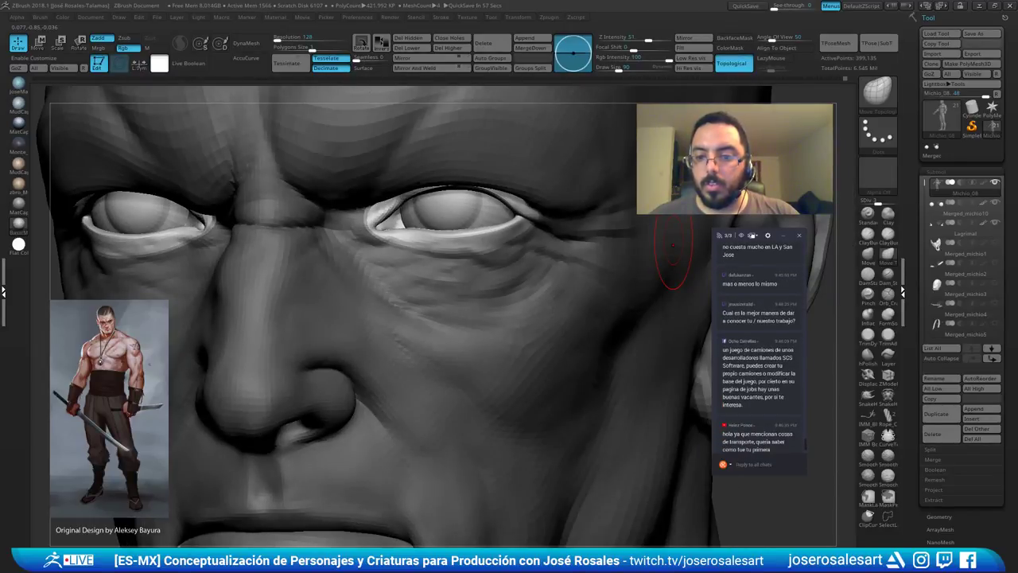
Refine the eyelid rim from the side and from below with the topological Move brush, varying the draw size between 91 and 54.
{"action": "mouse_move", "coordinate": [673, 248]}
{"action": "right_mouse_down"}
{"action": "mouse_move", "coordinate": [517, 219]}
{"action": "mouse_move", "coordinate": [497, 205]}
{"action": "right_mouse_up"}
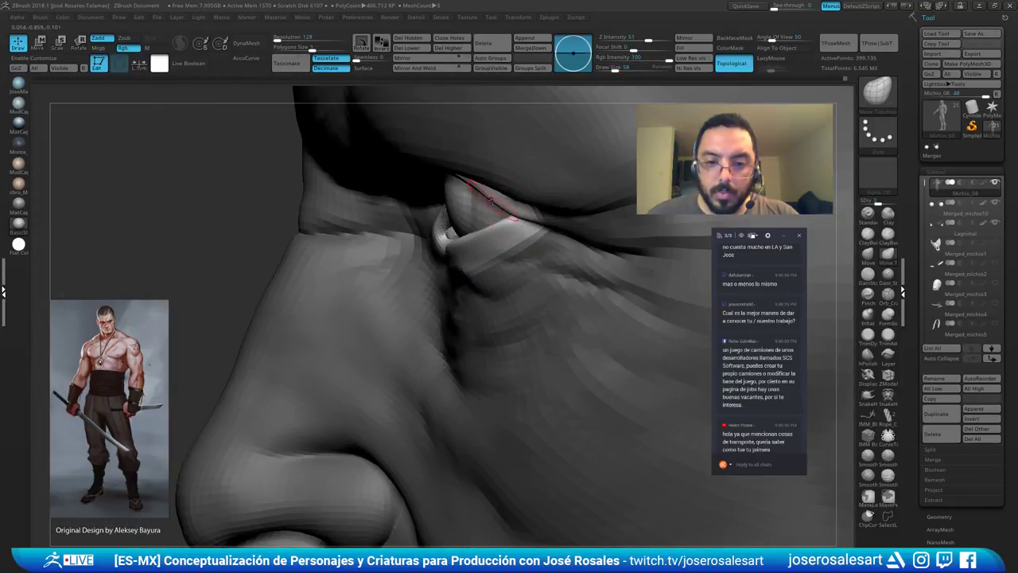
{"action": "key", "text": "s"}
{"action": "left_click_drag", "start_coordinate": [500, 221], "coordinate": [498, 223]}
{"action": "key", "text": "s"}
{"action": "mouse_move", "coordinate": [445, 227]}
{"action": "right_mouse_down"}
{"action": "mouse_move", "coordinate": [499, 230]}
{"action": "mouse_move", "coordinate": [479, 233]}
{"action": "mouse_move", "coordinate": [472, 220]}
{"action": "right_mouse_up"}
{"action": "key", "text": "s"}
{"action": "left_click_drag", "start_coordinate": [473, 220], "coordinate": [467, 220]}
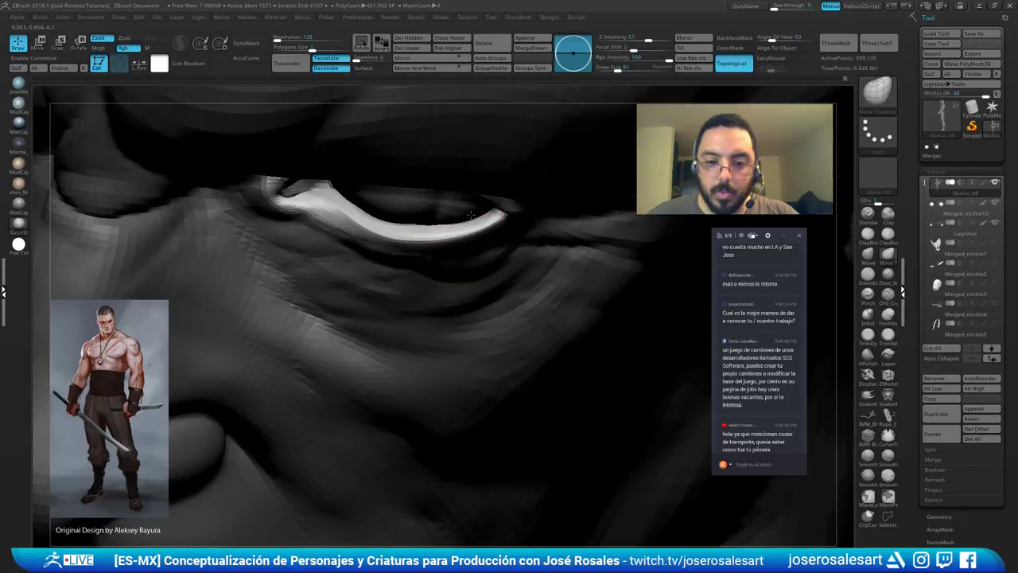
{"action": "mouse_move", "coordinate": [477, 208]}
{"action": "right_mouse_down"}
{"action": "mouse_move", "coordinate": [488, 209]}
{"action": "mouse_move", "coordinate": [477, 233]}
{"action": "mouse_move", "coordinate": [483, 180]}
{"action": "mouse_move", "coordinate": [476, 200]}
{"action": "right_mouse_up"}
{"action": "key", "text": "s"}
{"action": "left_click_drag", "start_coordinate": [477, 198], "coordinate": [473, 198]}
{"action": "mouse_move", "coordinate": [455, 198]}
{"action": "right_mouse_down"}
{"action": "mouse_move", "coordinate": [445, 201]}
{"action": "mouse_move", "coordinate": [493, 199]}
{"action": "mouse_move", "coordinate": [467, 192]}
{"action": "right_mouse_up"}
{"action": "key", "text": "f"}
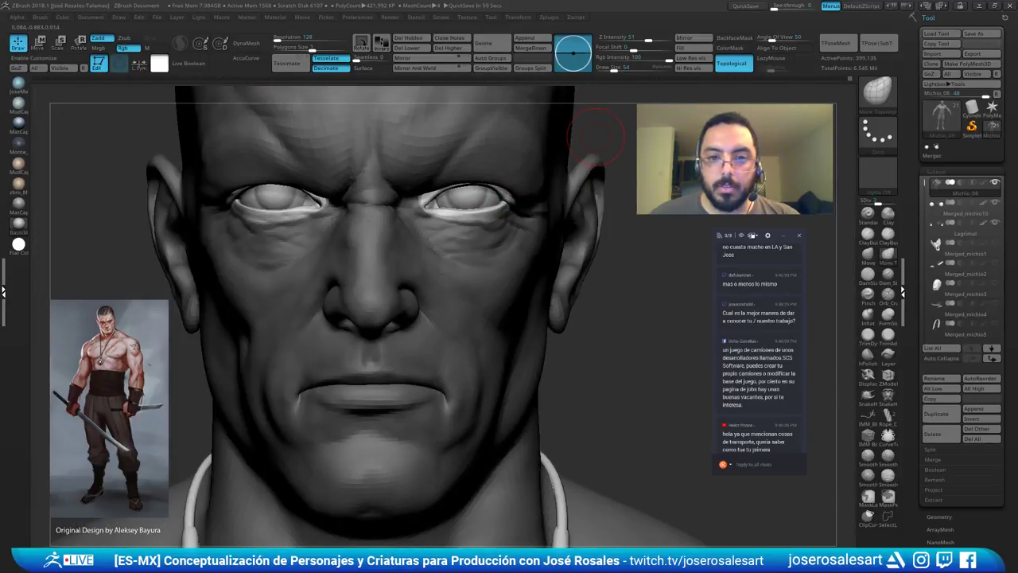
Adjust the curve of the eyelids from the front with the topological Move brush at draw sizes 65 and 42.
{"action": "right_click_drag", "start_coordinate": [493, 208], "coordinate": [477, 180], "text": "ctrl"}
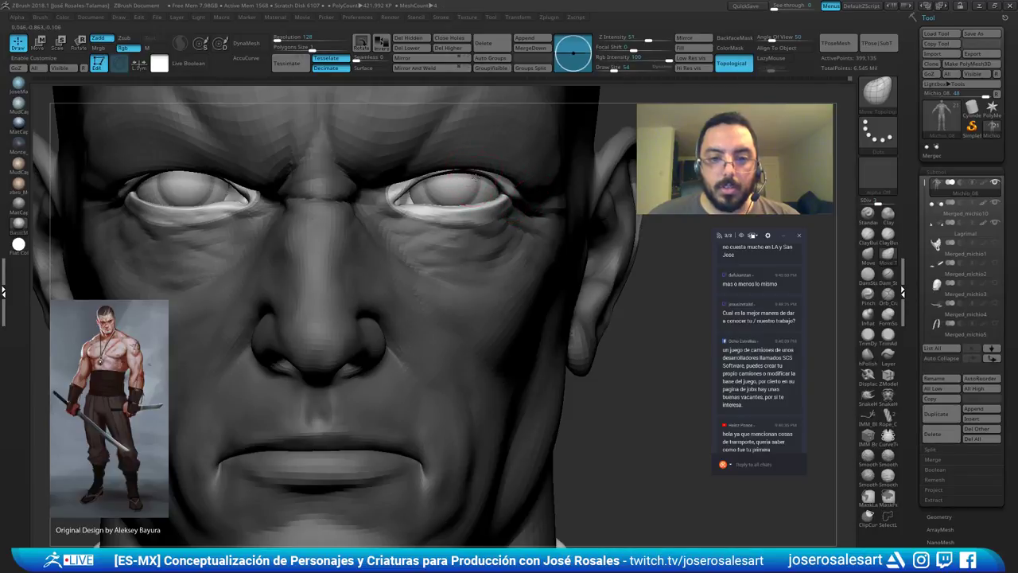
{"action": "key", "text": "]"}
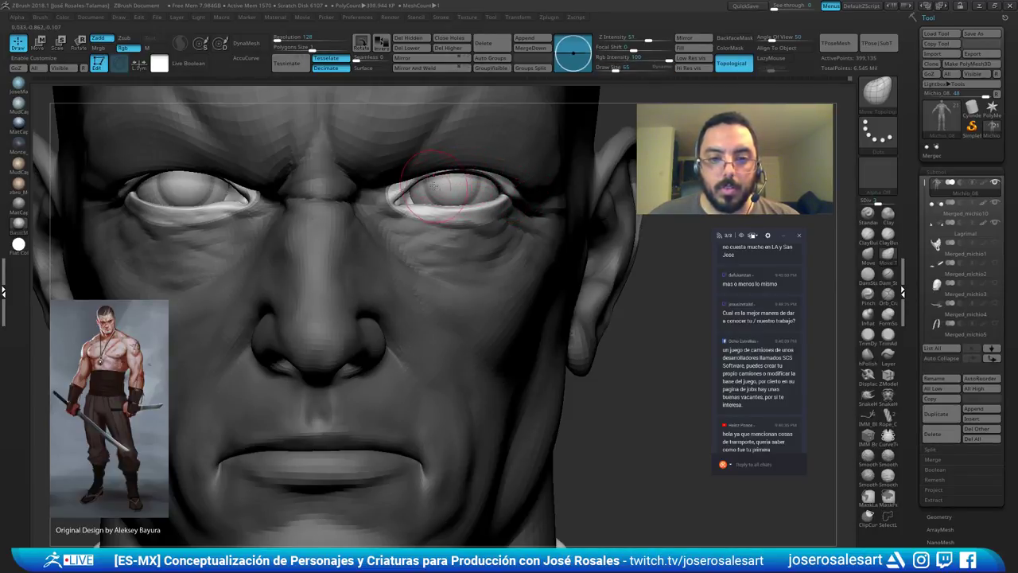
{"action": "key", "text": "bracketleft"}
{"action": "key", "text": "bracketleft"}
{"action": "mouse_move", "coordinate": [482, 182]}
{"action": "right_mouse_down"}
{"action": "mouse_move", "coordinate": [358, 185]}
{"action": "mouse_move", "coordinate": [477, 184]}
{"action": "right_mouse_up"}
{"action": "right_click_drag", "start_coordinate": [477, 185], "coordinate": [609, 195], "text": "alt"}
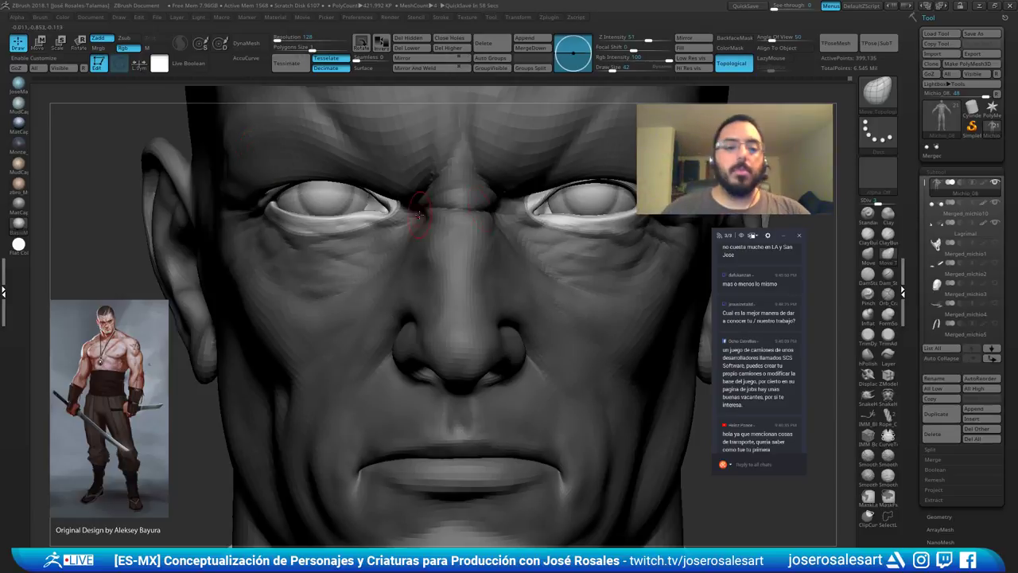
{"action": "right_click_drag", "start_coordinate": [421, 225], "coordinate": [322, 120]}
Reshape the inner part of the eyelids with the topological Move brush at draw size 58 and smooth the lids.
{"action": "mouse_move", "coordinate": [295, 188]}
{"action": "right_mouse_down", "text": "ctrl"}
{"action": "mouse_move", "coordinate": [342, 208]}
{"action": "mouse_move", "coordinate": [299, 196]}
{"action": "mouse_move", "coordinate": [300, 204]}
{"action": "mouse_move", "coordinate": [346, 189]}
{"action": "mouse_move", "coordinate": [292, 210]}
{"action": "mouse_move", "coordinate": [346, 225]}
{"action": "mouse_move", "coordinate": [352, 215]}
{"action": "mouse_move", "coordinate": [327, 213]}
{"action": "mouse_move", "coordinate": [347, 203]}
{"action": "mouse_move", "coordinate": [408, 209]}
{"action": "mouse_move", "coordinate": [443, 196]}
{"action": "mouse_move", "coordinate": [438, 207]}
{"action": "right_mouse_up", "text": "ctrl"}
{"action": "key", "text": "ctrl"}
{"action": "key", "text": "bracketright"}
{"action": "key", "text": "shift+s"}
{"action": "key", "text": "b"}
{"action": "key", "text": "m"}
{"action": "key", "text": "t"}
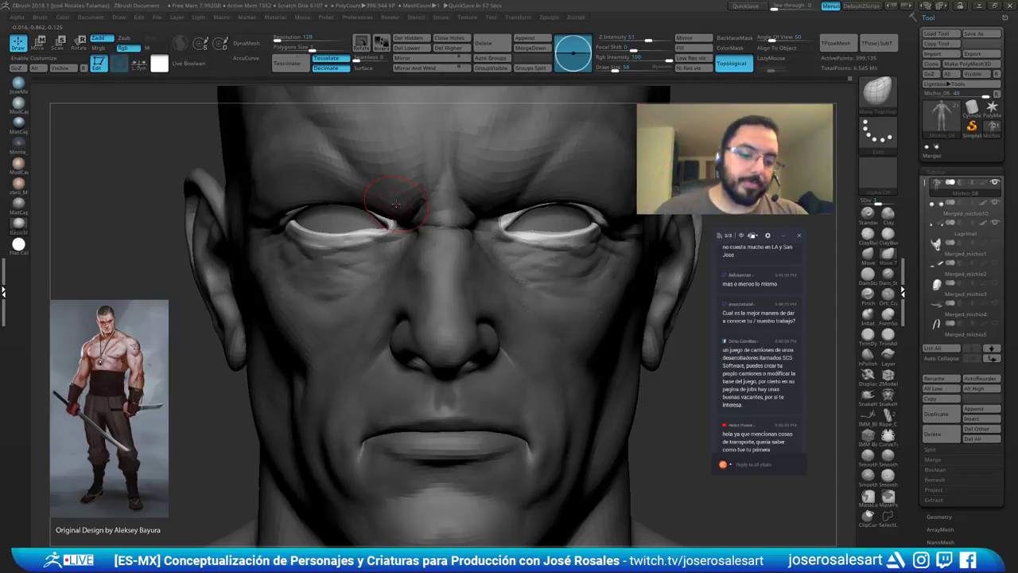
{"action": "left_click_drag", "start_coordinate": [397, 204], "coordinate": [387, 200], "text": "shift"}
{"action": "left_click_drag", "start_coordinate": [277, 193], "coordinate": [261, 240], "text": "shift"}
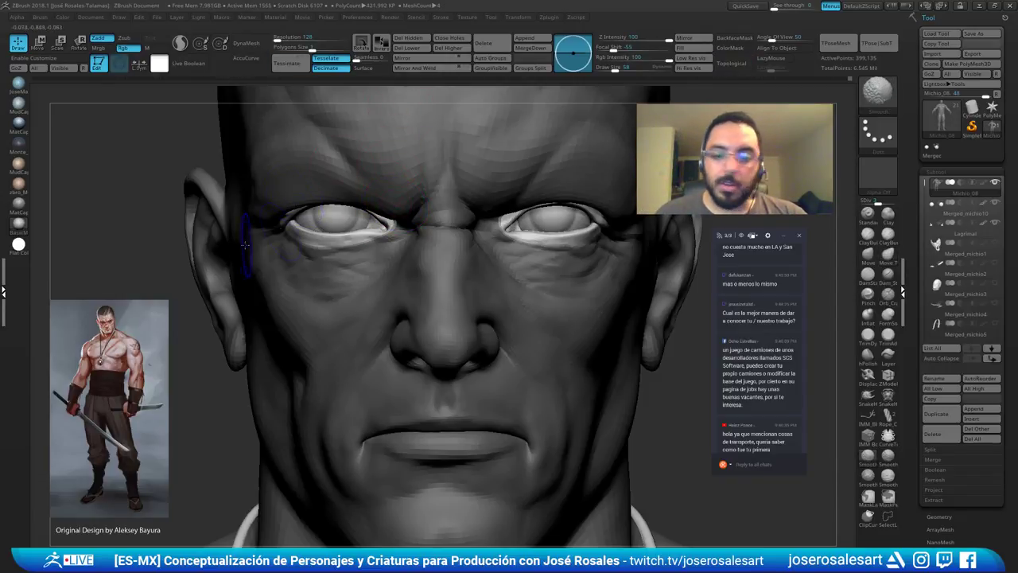
Clear the mask from the head and switch to the Dam Standard brush at draw size 39.
{"action": "mouse_move", "coordinate": [247, 238]}
{"action": "right_mouse_down", "text": "ctrl"}
{"action": "mouse_move", "coordinate": [386, 190]}
{"action": "mouse_move", "coordinate": [392, 159]}
{"action": "mouse_move", "coordinate": [385, 208]}
{"action": "mouse_move", "coordinate": [423, 190]}
{"action": "mouse_move", "coordinate": [412, 176]}
{"action": "mouse_move", "coordinate": [445, 177]}
{"action": "mouse_move", "coordinate": [381, 188]}
{"action": "mouse_move", "coordinate": [182, 274]}
{"action": "right_mouse_up", "text": "ctrl"}
{"action": "key", "text": "b"}
{"action": "key", "text": "d"}
{"action": "key", "text": "s"}
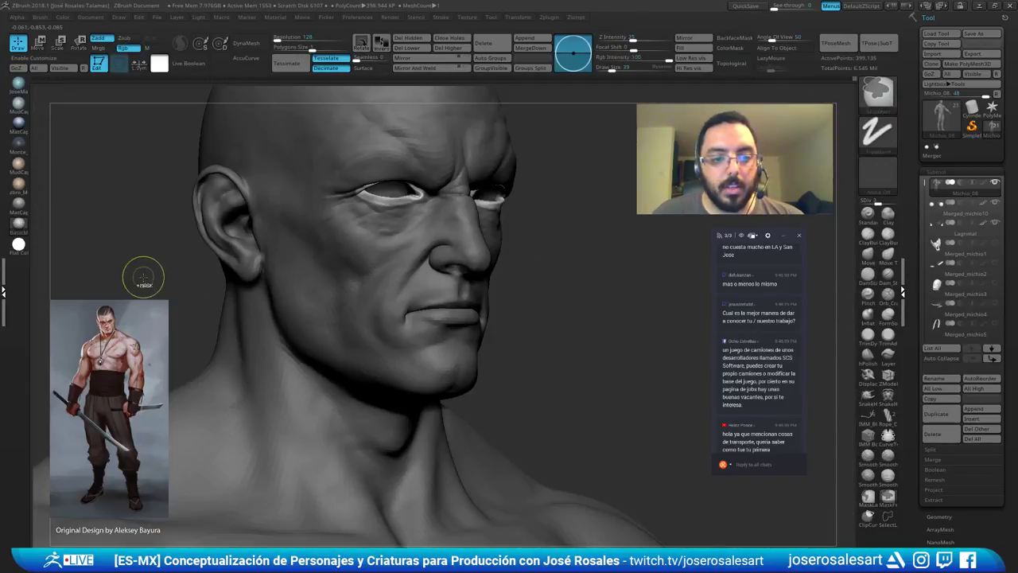
{"action": "key", "text": "shift+s"}
{"action": "left_click_drag", "start_coordinate": [148, 273], "coordinate": [167, 275], "text": "ctrl"}
{"action": "mouse_move", "coordinate": [188, 249]}
{"action": "right_mouse_down", "text": "shift"}
{"action": "mouse_move", "coordinate": [320, 209]}
{"action": "mouse_move", "coordinate": [318, 223]}
{"action": "right_mouse_up", "text": "shift"}
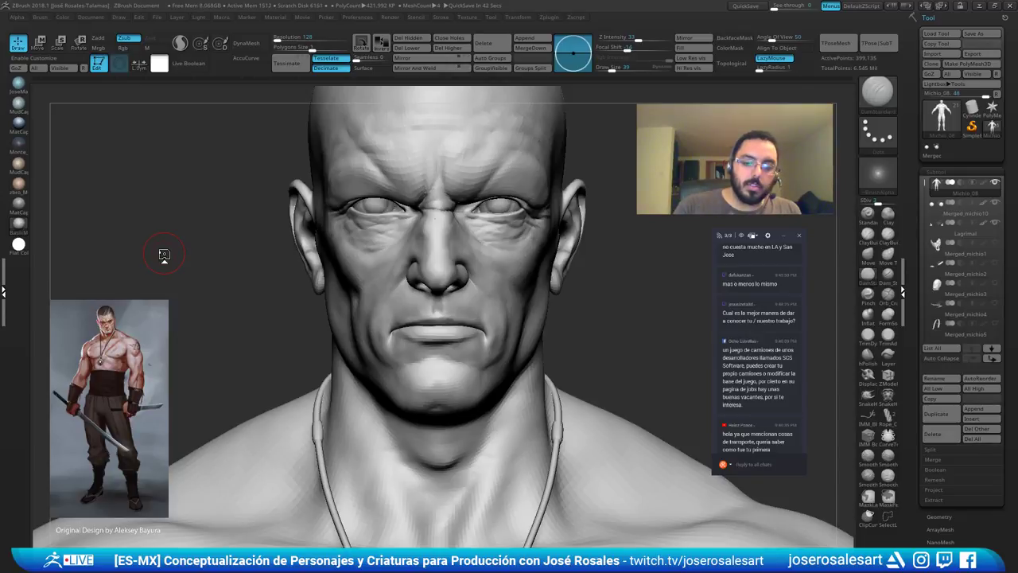
Raise the body mesh to subdivision level 4, then sculpt and smooth the area around the mouth at draw size 39.
{"action": "left_click_drag", "start_coordinate": [163, 254], "coordinate": [294, 278]}
{"action": "left_click_drag", "start_coordinate": [294, 278], "coordinate": [318, 342], "text": "alt"}
{"action": "mouse_move", "coordinate": [451, 268]}
{"action": "right_mouse_down"}
{"action": "mouse_move", "coordinate": [387, 320]}
{"action": "mouse_move", "coordinate": [421, 280]}
{"action": "mouse_move", "coordinate": [386, 279]}
{"action": "right_mouse_up"}
{"action": "key", "text": "d"}
{"action": "key", "text": "2"}
{"action": "right_click_drag", "start_coordinate": [438, 308], "coordinate": [445, 314], "text": "ctrl"}
{"action": "mouse_move", "coordinate": [452, 307]}
{"action": "left_mouse_down"}
{"action": "mouse_move", "coordinate": [446, 328]}
{"action": "mouse_move", "coordinate": [438, 284]}
{"action": "left_mouse_up"}
{"action": "key", "text": "1"}
{"action": "right_click_drag", "start_coordinate": [435, 291], "coordinate": [432, 281]}
{"action": "left_click_drag", "start_coordinate": [432, 281], "coordinate": [430, 292], "text": "shift"}
{"action": "mouse_move", "coordinate": [431, 292]}
{"action": "right_mouse_down"}
{"action": "mouse_move", "coordinate": [425, 304]}
{"action": "mouse_move", "coordinate": [432, 284]}
{"action": "mouse_move", "coordinate": [449, 296]}
{"action": "mouse_move", "coordinate": [489, 268]}
{"action": "mouse_move", "coordinate": [552, 268]}
{"action": "right_mouse_up"}
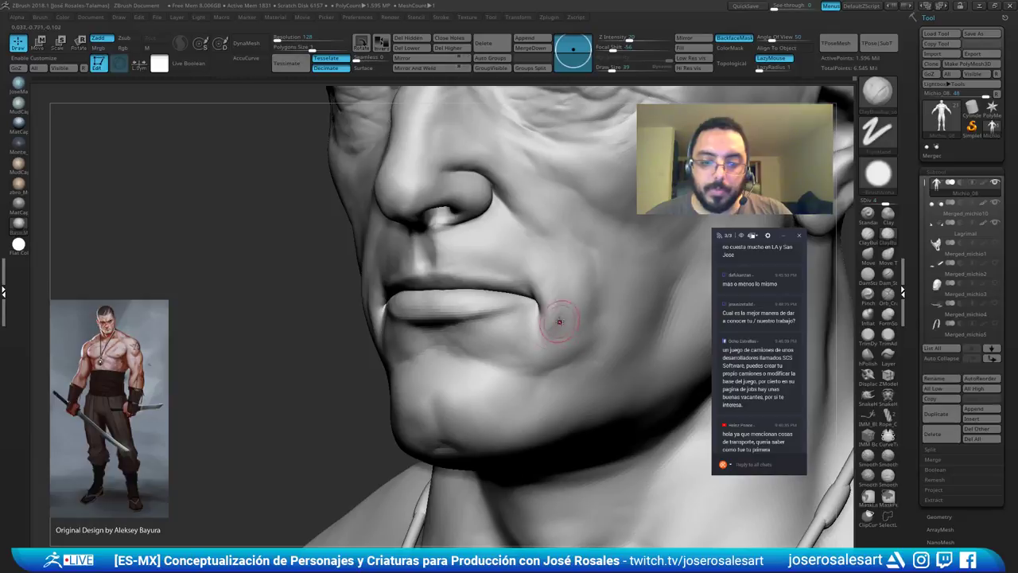
Build up the folds beside and below the mouth corner with Clay Buildup at draw size 39.
{"action": "right_click_drag", "start_coordinate": [547, 325], "coordinate": [544, 322]}
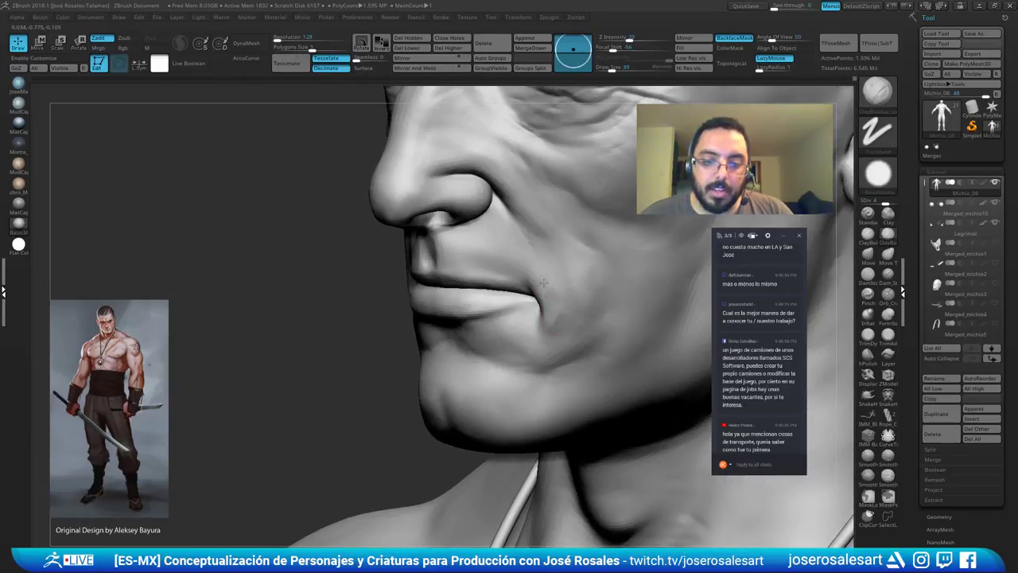
{"action": "right_click_drag", "start_coordinate": [552, 287], "coordinate": [539, 277]}
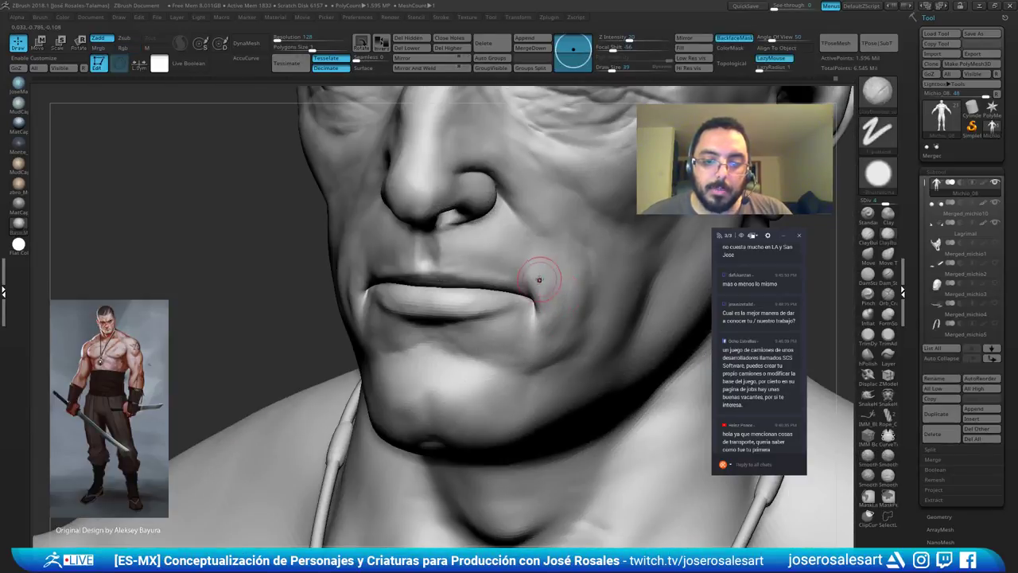
{"action": "mouse_move", "coordinate": [547, 324]}
{"action": "right_mouse_down"}
{"action": "mouse_move", "coordinate": [538, 277]}
{"action": "mouse_move", "coordinate": [563, 286]}
{"action": "mouse_move", "coordinate": [539, 307]}
{"action": "mouse_move", "coordinate": [549, 307]}
{"action": "right_mouse_up"}
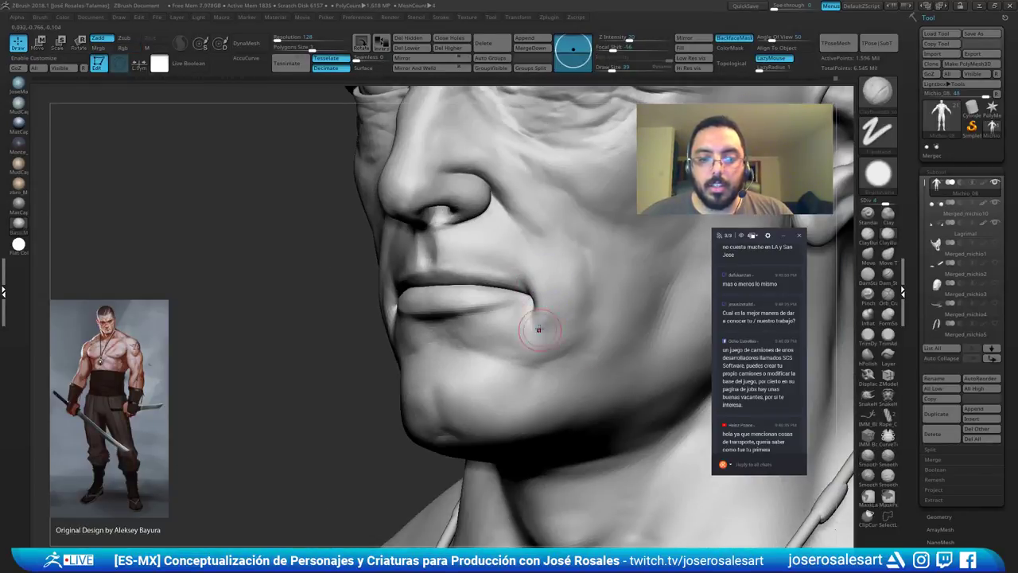
{"action": "right_click_drag", "start_coordinate": [541, 304], "coordinate": [510, 342]}
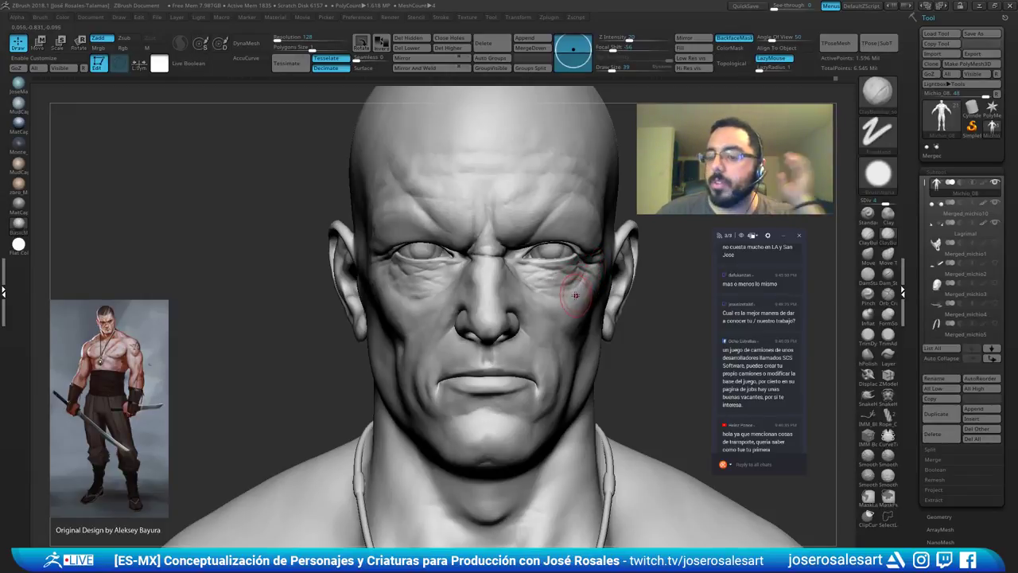
Shape and smooth the skin beside the mouth corner with Clay Buildup at draw size 48.
{"action": "key", "text": "space"}
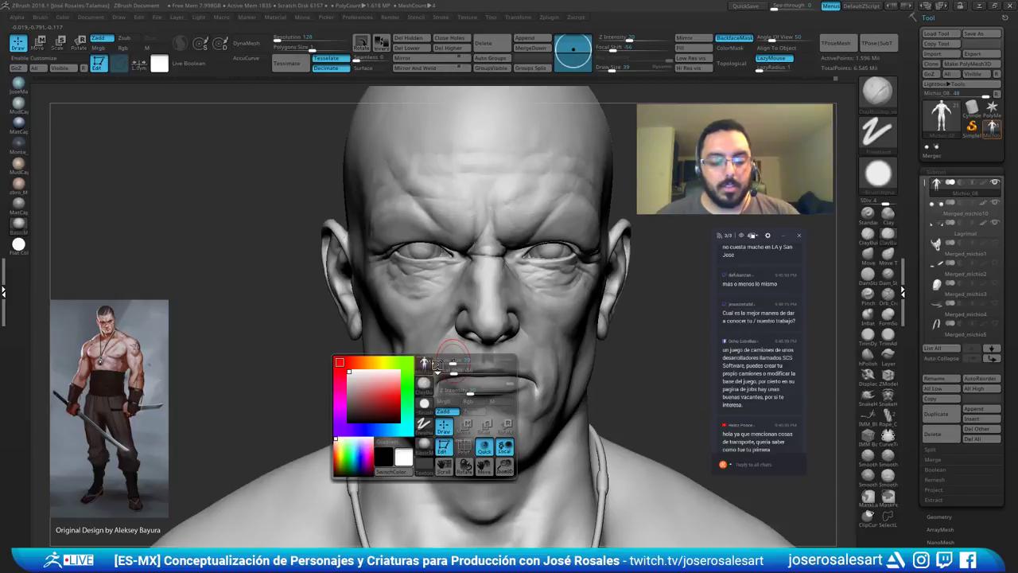
{"action": "left_click", "coordinate": [424, 364]}
{"action": "left_click_drag", "start_coordinate": [319, 306], "coordinate": [343, 380], "text": "alt"}
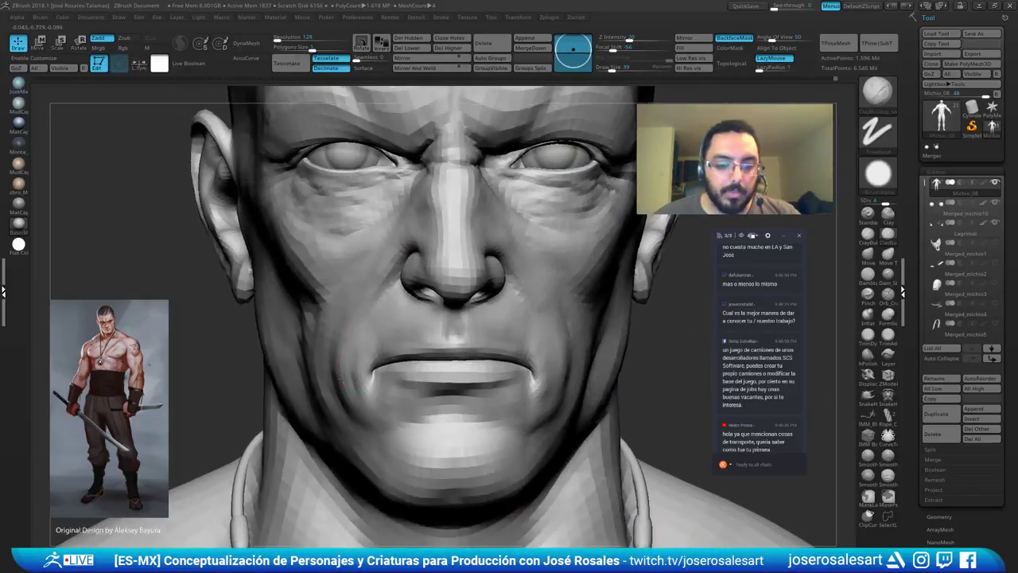
{"action": "right_click_drag", "start_coordinate": [344, 379], "coordinate": [357, 359]}
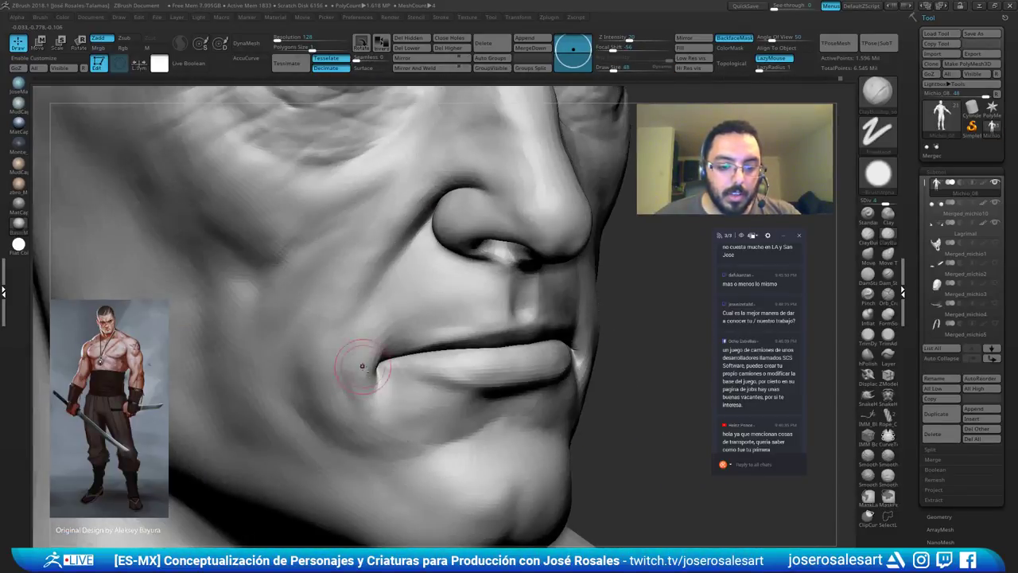
{"action": "left_click_drag", "start_coordinate": [362, 366], "coordinate": [364, 385]}
{"action": "right_click_drag", "start_coordinate": [352, 403], "coordinate": [356, 362]}
{"action": "left_click_drag", "start_coordinate": [359, 360], "coordinate": [362, 395], "text": "shift"}
{"action": "mouse_move", "coordinate": [362, 394]}
{"action": "right_mouse_down"}
{"action": "mouse_move", "coordinate": [355, 382]}
{"action": "mouse_move", "coordinate": [369, 317]}
{"action": "right_mouse_up"}
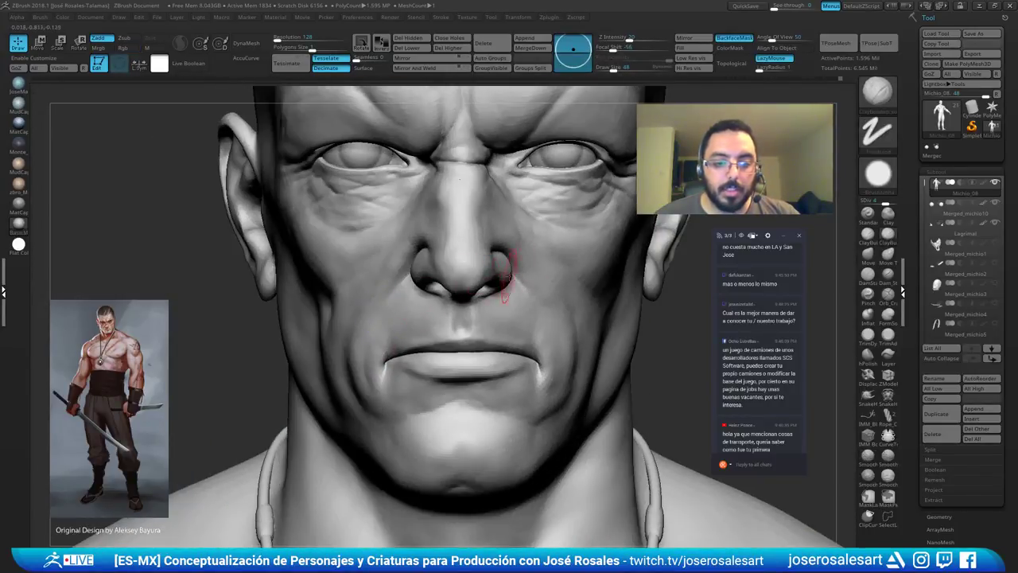
{"action": "right_click_drag", "start_coordinate": [614, 256], "coordinate": [621, 203], "text": "ctrl"}
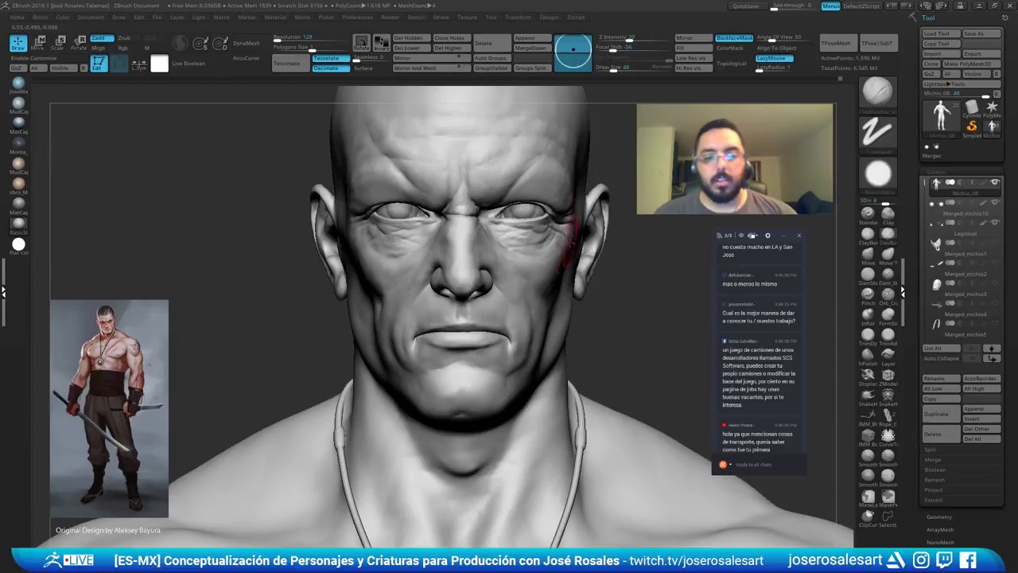
{"action": "mouse_move", "coordinate": [614, 274]}
{"action": "right_mouse_down"}
{"action": "mouse_move", "coordinate": [566, 267]}
{"action": "mouse_move", "coordinate": [557, 255]}
{"action": "mouse_move", "coordinate": [578, 233]}
{"action": "right_mouse_up"}
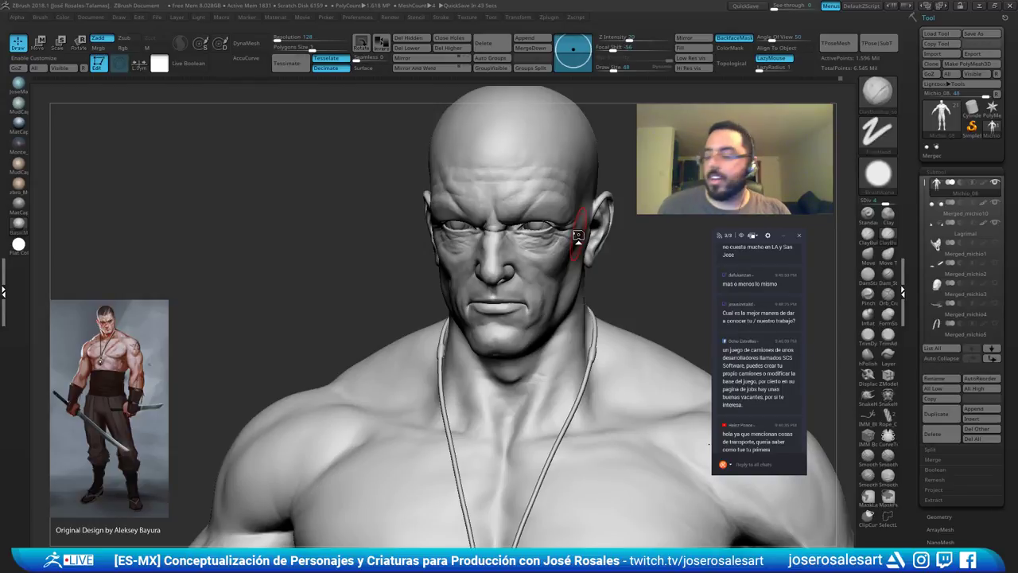
Carve the cheek crease beside the mouth corner with Dam Standard at draw size 48.
{"action": "right_click_drag", "start_coordinate": [350, 227], "coordinate": [420, 204]}
{"action": "key", "text": "b"}
{"action": "key", "text": "d"}
{"action": "key", "text": "s"}
{"action": "mouse_move", "coordinate": [376, 305]}
{"action": "right_mouse_down"}
{"action": "mouse_move", "coordinate": [389, 303]}
{"action": "mouse_move", "coordinate": [436, 218]}
{"action": "mouse_move", "coordinate": [420, 283]}
{"action": "mouse_move", "coordinate": [452, 265]}
{"action": "right_mouse_up"}
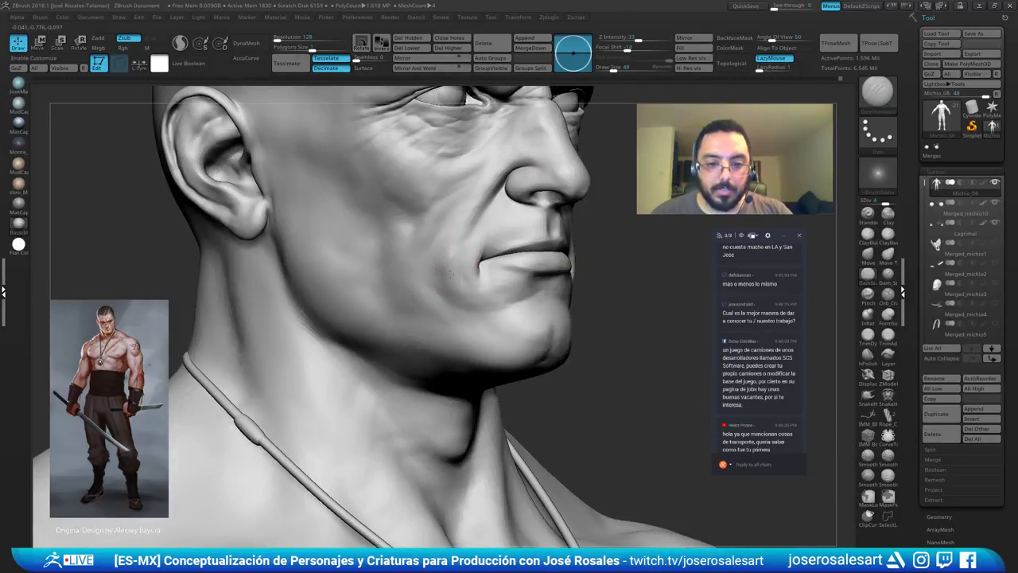
Build up and smooth the area between the mouth corner and chin with Clay Buildup at draw size 48.
{"action": "mouse_move", "coordinate": [464, 313]}
{"action": "right_mouse_down"}
{"action": "mouse_move", "coordinate": [468, 324]}
{"action": "mouse_move", "coordinate": [454, 257]}
{"action": "mouse_move", "coordinate": [447, 269]}
{"action": "right_mouse_up"}
{"action": "key", "text": "b"}
{"action": "key", "text": "c"}
{"action": "key", "text": "b"}
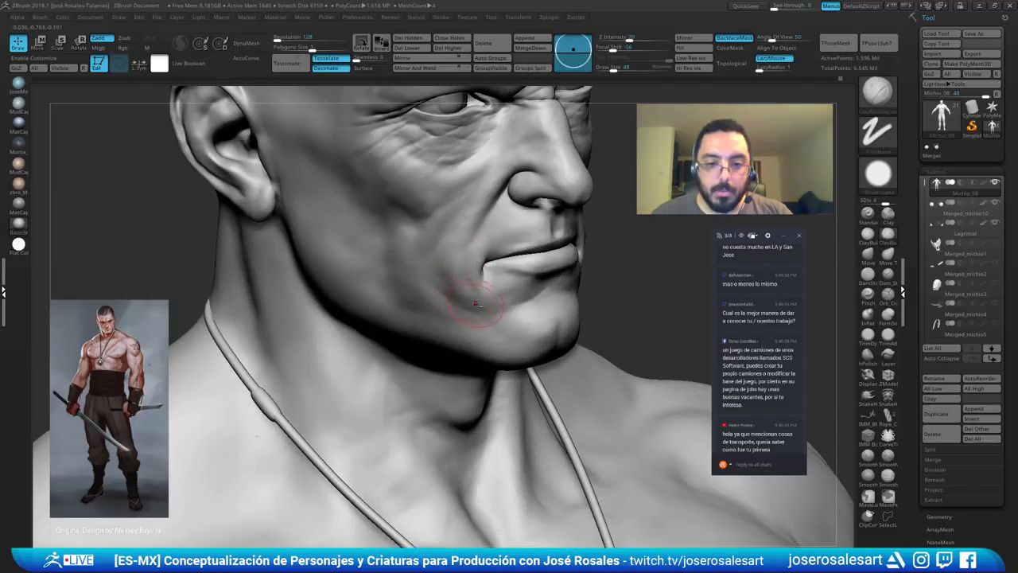
{"action": "right_click_drag", "start_coordinate": [475, 307], "coordinate": [480, 306]}
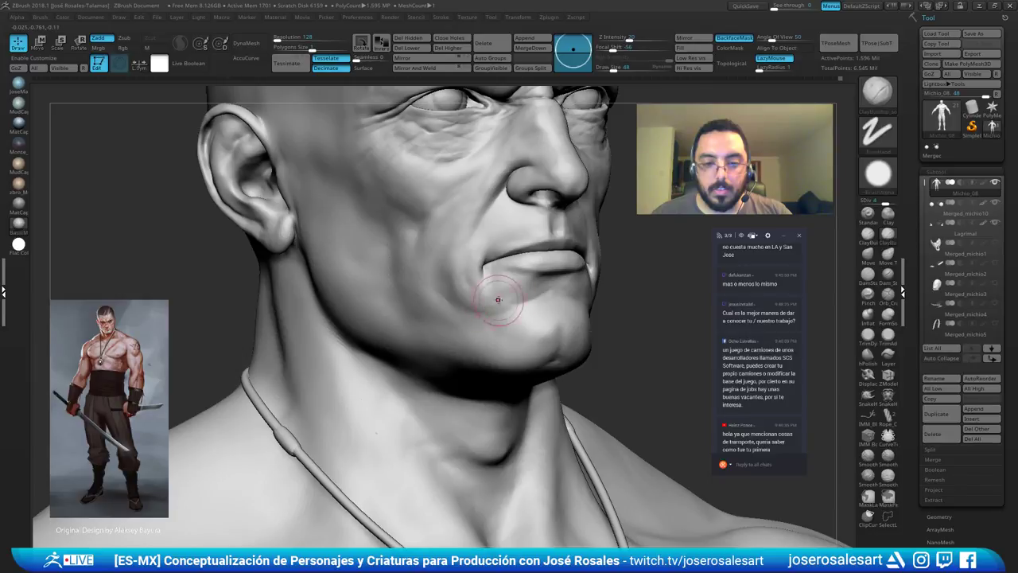
{"action": "left_click_drag", "start_coordinate": [468, 306], "coordinate": [488, 310], "text": "shift"}
{"action": "mouse_move", "coordinate": [494, 310]}
{"action": "right_mouse_down"}
{"action": "mouse_move", "coordinate": [429, 331]}
{"action": "mouse_move", "coordinate": [668, 296]}
{"action": "right_mouse_up"}
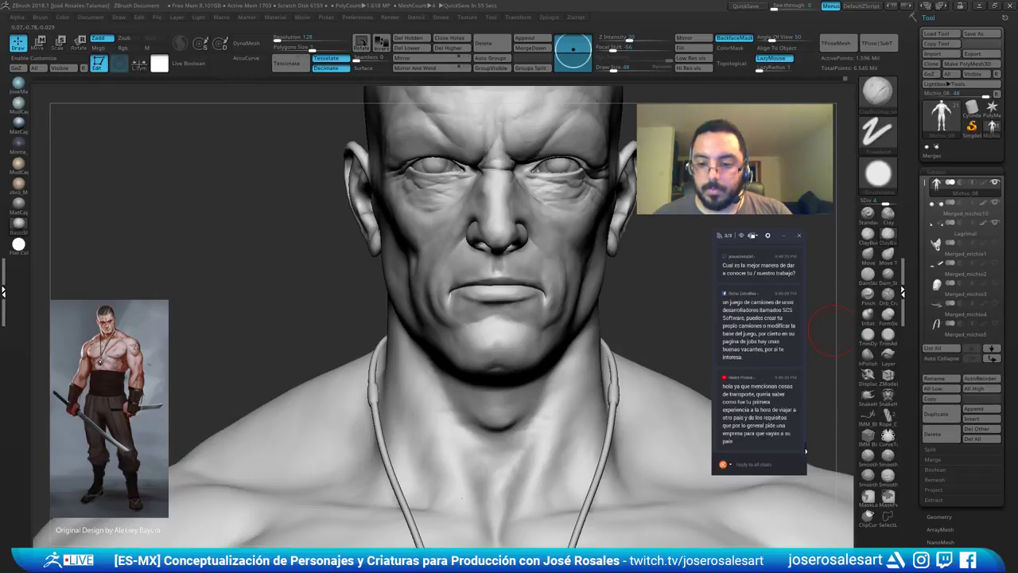
Set up Dam Standard at draw size 54 for work around the mouth corner.
{"action": "right_click_drag", "start_coordinate": [517, 310], "coordinate": [450, 287]}
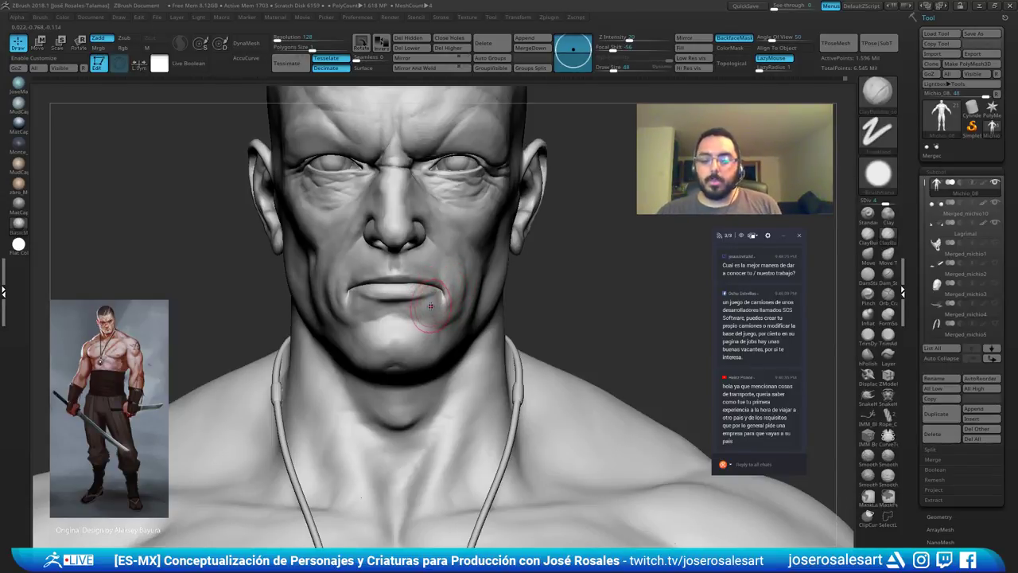
{"action": "right_click_drag", "start_coordinate": [461, 256], "coordinate": [556, 255]}
{"action": "right_click_drag", "start_coordinate": [382, 199], "coordinate": [465, 255], "text": "ctrl"}
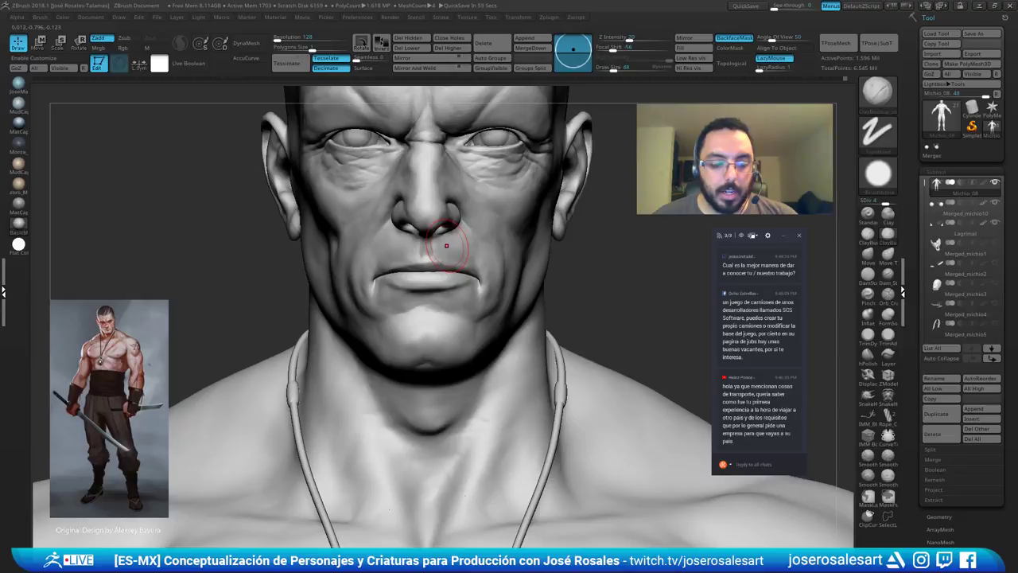
{"action": "mouse_move", "coordinate": [332, 324]}
{"action": "right_mouse_down", "text": "ctrl"}
{"action": "mouse_move", "coordinate": [351, 283]}
{"action": "mouse_move", "coordinate": [413, 256]}
{"action": "right_mouse_up", "text": "ctrl"}
{"action": "key", "text": "b"}
{"action": "key", "text": "d"}
{"action": "key", "text": "s"}
{"action": "key", "text": "s"}
{"action": "left_click", "coordinate": [412, 262]}
Lower the body mesh to subdivision level 1 and switch to Clay Buildup.
{"action": "right_click_drag", "start_coordinate": [383, 290], "coordinate": [355, 308]}
{"action": "key", "text": "shift+d"}
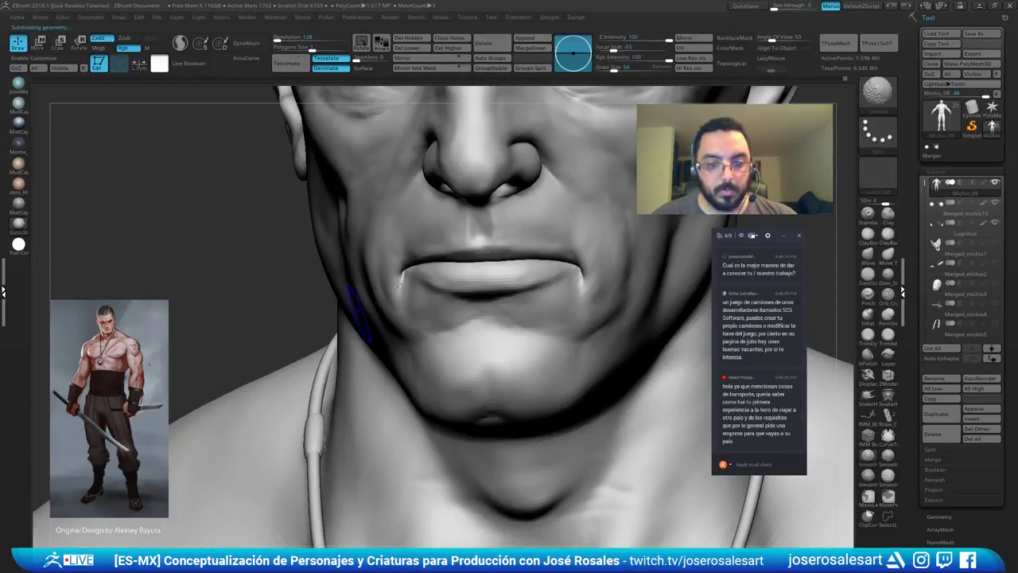
{"action": "key", "text": "shift+d"}
{"action": "key", "text": "shift+d"}
{"action": "key", "text": "shift+d"}
{"action": "mouse_move", "coordinate": [384, 259]}
{"action": "right_mouse_down"}
{"action": "mouse_move", "coordinate": [401, 278]}
{"action": "mouse_move", "coordinate": [404, 236]}
{"action": "mouse_move", "coordinate": [386, 288]}
{"action": "right_mouse_up"}
{"action": "key", "text": "b"}
{"action": "key", "text": "c"}
{"action": "key", "text": "b"}
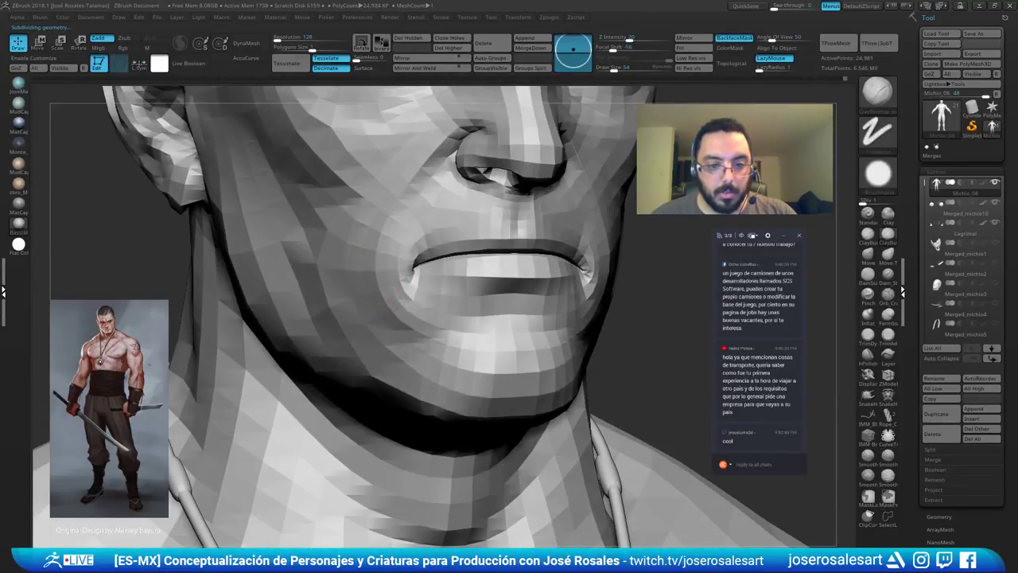
Shape the folds beside the mouth corner with Clay Buildup at subdivision level 2 and return the mesh to level 4.
{"action": "mouse_move", "coordinate": [410, 213]}
{"action": "right_mouse_down"}
{"action": "mouse_move", "coordinate": [550, 256]}
{"action": "mouse_move", "coordinate": [505, 277]}
{"action": "mouse_move", "coordinate": [550, 274]}
{"action": "mouse_move", "coordinate": [524, 249]}
{"action": "mouse_move", "coordinate": [526, 271]}
{"action": "mouse_move", "coordinate": [576, 295]}
{"action": "mouse_move", "coordinate": [539, 315]}
{"action": "right_mouse_up"}
{"action": "key", "text": "d"}
{"action": "key", "text": "d"}
{"action": "key", "text": "shift+d"}
{"action": "key", "text": "d"}
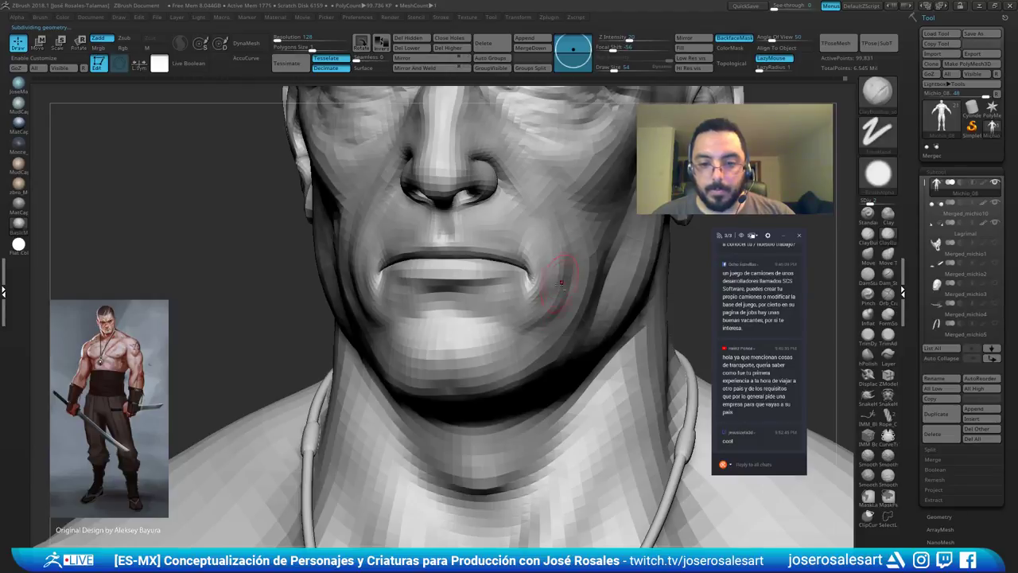
{"action": "right_click_drag", "start_coordinate": [546, 291], "coordinate": [334, 247]}
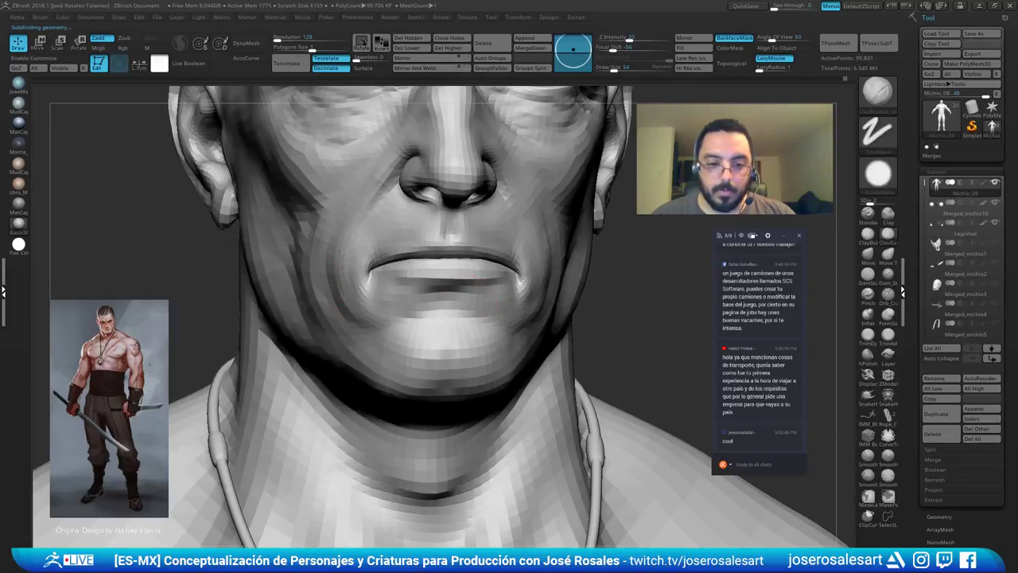
{"action": "right_click_drag", "start_coordinate": [472, 318], "coordinate": [517, 325], "text": "shift"}
{"action": "key", "text": "ctrl+d"}
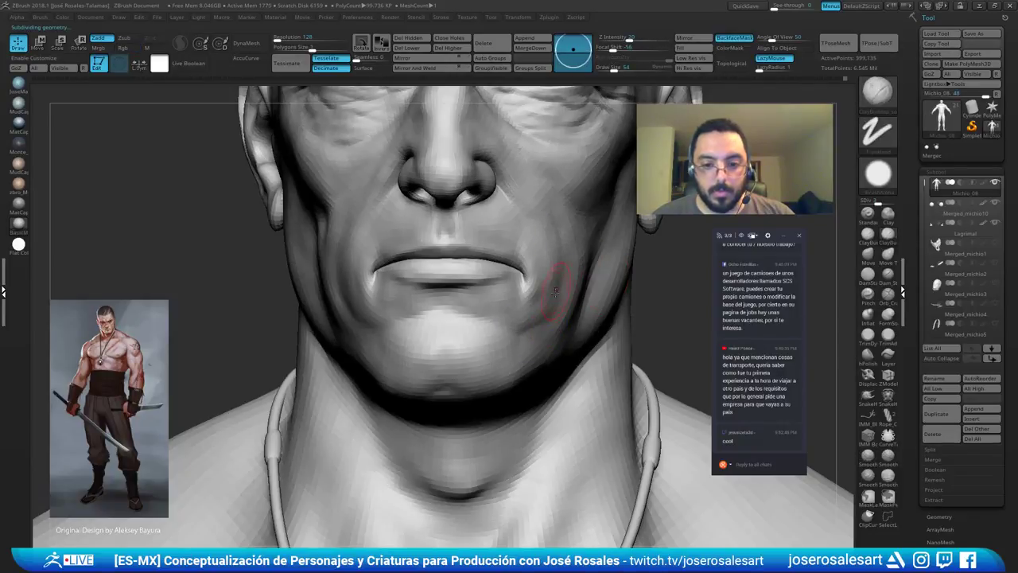
{"action": "key", "text": "ctrl+d"}
Smooth and refine the cheek fold beside the mouth corner with Clay Buildup at draw size 54.
{"action": "right_click_drag", "start_coordinate": [580, 342], "coordinate": [582, 262], "text": "ctrl"}
{"action": "mouse_move", "coordinate": [474, 276]}
{"action": "right_mouse_down", "text": "ctrl"}
{"action": "mouse_move", "coordinate": [462, 337]}
{"action": "mouse_move", "coordinate": [447, 350]}
{"action": "right_mouse_up", "text": "ctrl"}
{"action": "right_click_drag", "start_coordinate": [447, 349], "coordinate": [466, 390], "text": "ctrl"}
{"action": "mouse_move", "coordinate": [470, 388]}
{"action": "left_mouse_down", "text": "shift"}
{"action": "mouse_move", "coordinate": [484, 382]}
{"action": "mouse_move", "coordinate": [483, 409]}
{"action": "left_mouse_up", "text": "shift"}
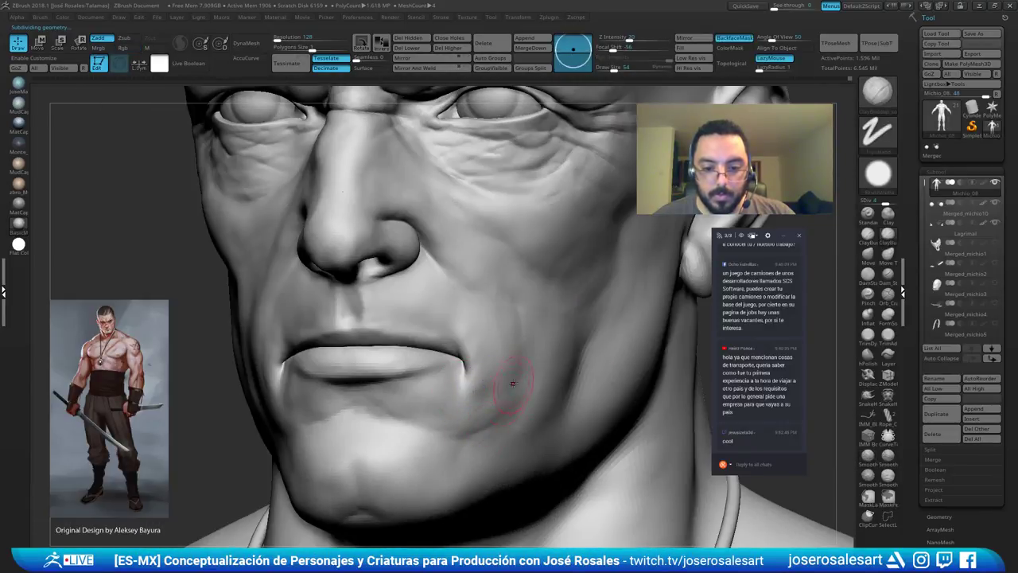
{"action": "right_click_drag", "start_coordinate": [506, 396], "coordinate": [513, 371]}
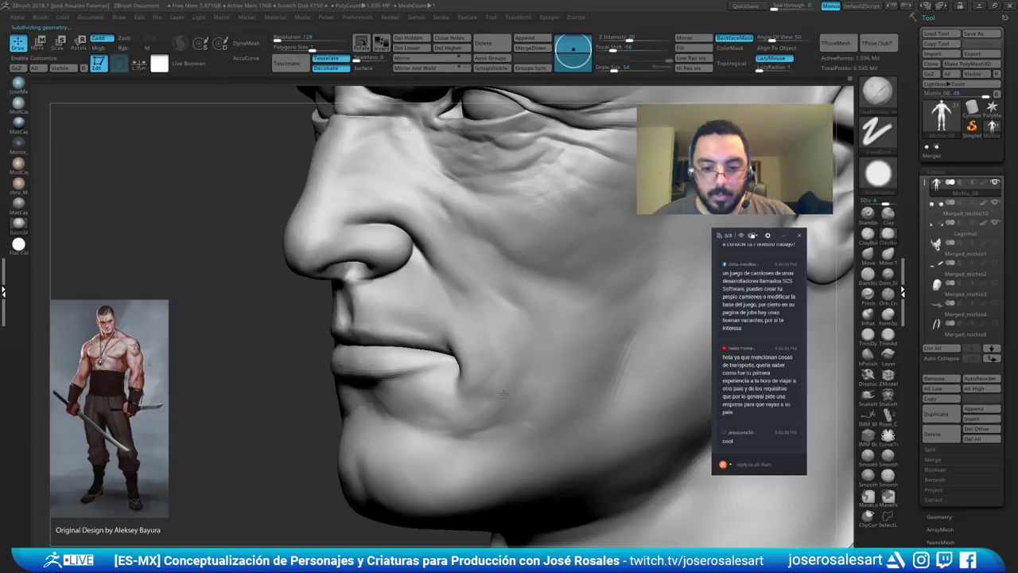
{"action": "mouse_move", "coordinate": [499, 393]}
{"action": "right_mouse_down"}
{"action": "mouse_move", "coordinate": [409, 366]}
{"action": "mouse_move", "coordinate": [446, 318]}
{"action": "right_mouse_up"}
{"action": "mouse_move", "coordinate": [490, 352]}
{"action": "right_mouse_down"}
{"action": "mouse_move", "coordinate": [434, 302]}
{"action": "mouse_move", "coordinate": [469, 341]}
{"action": "right_mouse_up"}
{"action": "mouse_move", "coordinate": [471, 340]}
{"action": "left_mouse_down"}
{"action": "mouse_move", "coordinate": [464, 348]}
{"action": "mouse_move", "coordinate": [477, 360]}
{"action": "mouse_move", "coordinate": [470, 347]}
{"action": "left_mouse_up"}
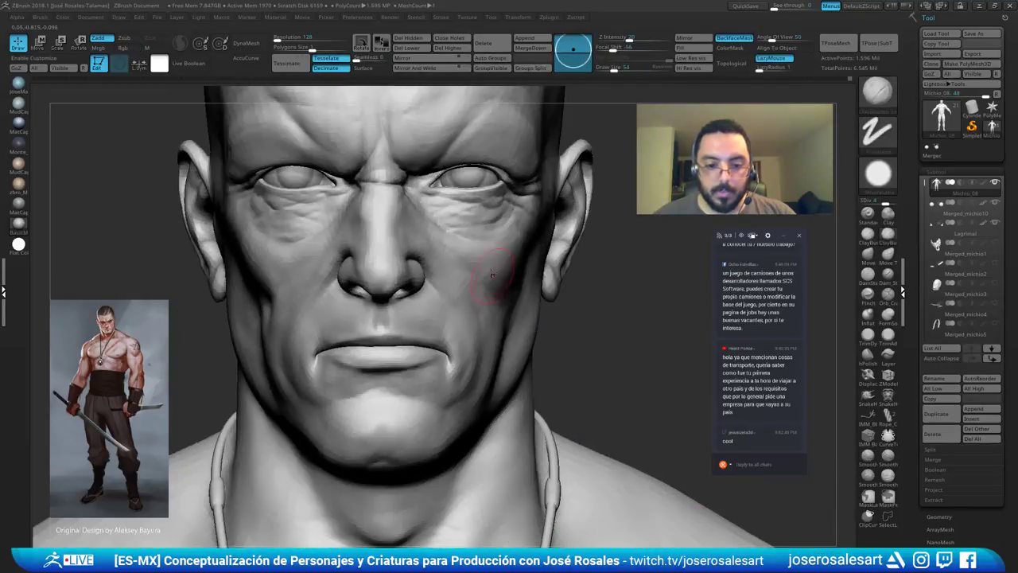
{"action": "right_click_drag", "start_coordinate": [492, 280], "coordinate": [525, 239], "text": "ctrl"}
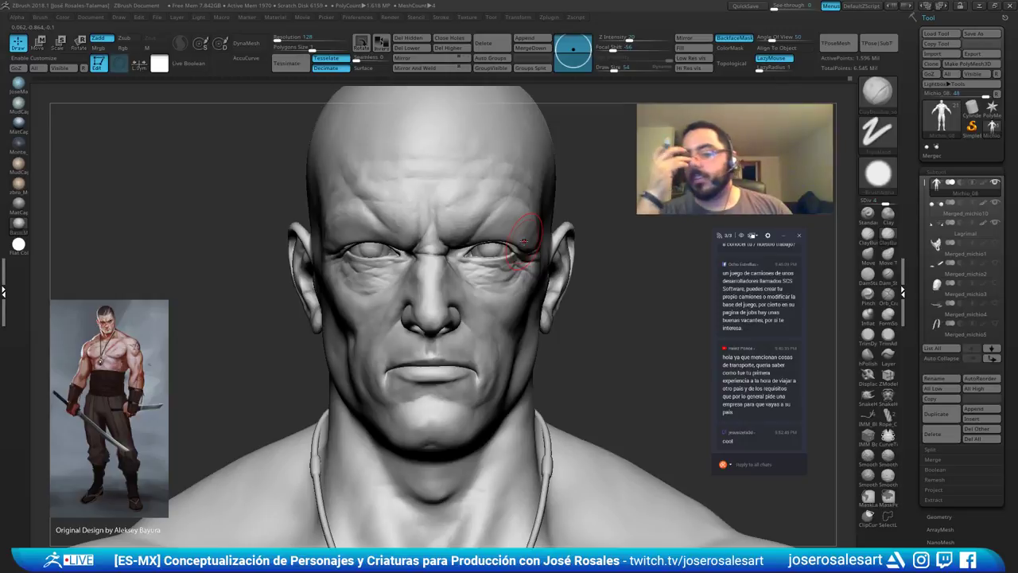
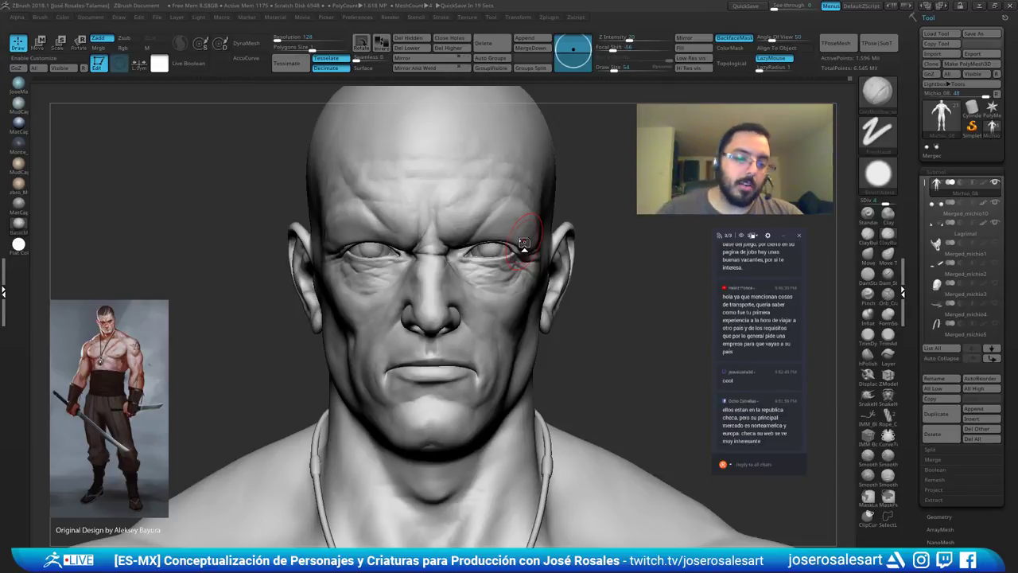
Refine the eyelid crease at the outer eye corner with Dam Standard.
{"action": "left_click_drag", "start_coordinate": [253, 261], "coordinate": [307, 247]}
{"action": "mouse_move", "coordinate": [307, 246]}
{"action": "right_mouse_down"}
{"action": "mouse_move", "coordinate": [318, 239]}
{"action": "mouse_move", "coordinate": [307, 218]}
{"action": "mouse_move", "coordinate": [410, 288]}
{"action": "mouse_move", "coordinate": [364, 295]}
{"action": "right_mouse_up"}
{"action": "key", "text": "b"}
{"action": "key", "text": "d"}
{"action": "key", "text": "s"}
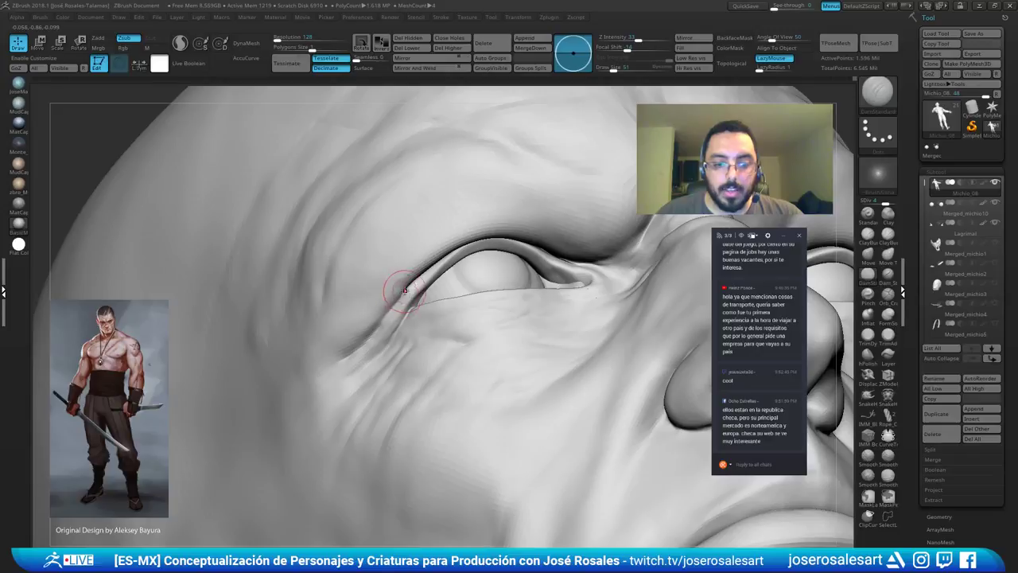
{"action": "right_click_drag", "start_coordinate": [400, 258], "coordinate": [382, 247]}
{"action": "right_click_drag", "start_coordinate": [344, 359], "coordinate": [334, 335]}
{"action": "right_click_drag", "start_coordinate": [478, 334], "coordinate": [477, 262], "text": "ctrl"}
{"action": "right_click_drag", "start_coordinate": [548, 287], "coordinate": [398, 286], "text": "alt"}
{"action": "right_click_drag", "start_coordinate": [501, 294], "coordinate": [506, 209], "text": "ctrl"}
{"action": "right_click_drag", "start_coordinate": [439, 255], "coordinate": [467, 214], "text": "alt"}
Isolate the upper lip region to smooth its lower edge at draw size 104, and unhide the rest of the mesh.
{"action": "key", "text": "b"}
{"action": "key", "text": "c"}
{"action": "key", "text": "b"}
{"action": "mouse_move", "coordinate": [425, 184]}
{"action": "right_mouse_down"}
{"action": "mouse_move", "coordinate": [411, 353]}
{"action": "mouse_move", "coordinate": [429, 299]}
{"action": "mouse_move", "coordinate": [544, 269]}
{"action": "right_mouse_up"}
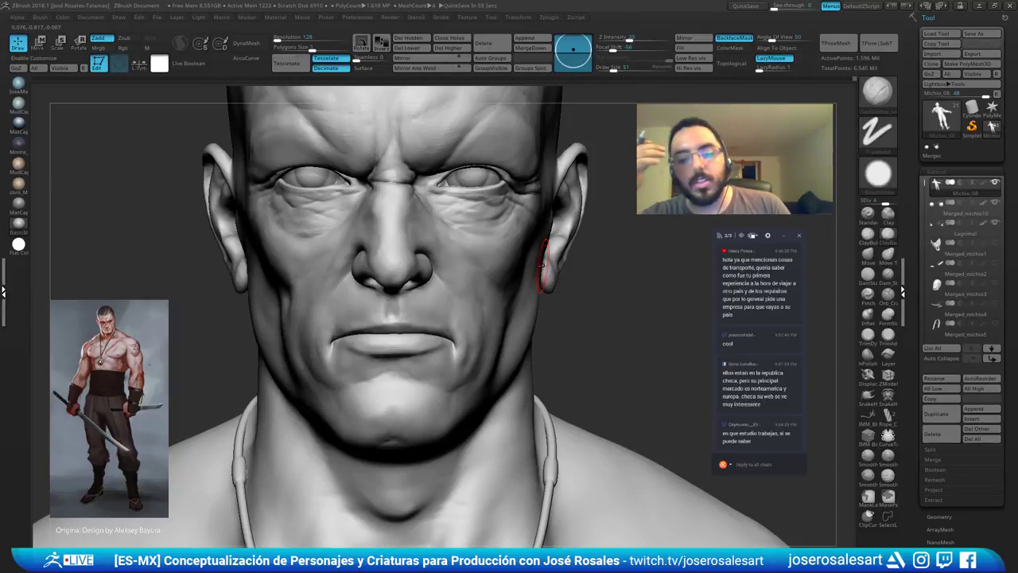
{"action": "mouse_move", "coordinate": [544, 267]}
{"action": "right_mouse_down"}
{"action": "mouse_move", "coordinate": [486, 363]}
{"action": "mouse_move", "coordinate": [534, 379]}
{"action": "mouse_move", "coordinate": [381, 342]}
{"action": "mouse_move", "coordinate": [256, 338]}
{"action": "mouse_move", "coordinate": [302, 357]}
{"action": "mouse_move", "coordinate": [338, 340]}
{"action": "mouse_move", "coordinate": [398, 341]}
{"action": "right_mouse_up"}
{"action": "mouse_move", "coordinate": [327, 357]}
{"action": "right_mouse_down"}
{"action": "mouse_move", "coordinate": [263, 364]}
{"action": "mouse_move", "coordinate": [291, 369]}
{"action": "mouse_move", "coordinate": [280, 375]}
{"action": "mouse_move", "coordinate": [332, 404]}
{"action": "right_mouse_up"}
{"action": "mouse_move", "coordinate": [444, 308]}
{"action": "right_mouse_down", "text": "ctrl"}
{"action": "mouse_move", "coordinate": [460, 338]}
{"action": "mouse_move", "coordinate": [471, 315]}
{"action": "mouse_move", "coordinate": [432, 289]}
{"action": "mouse_move", "coordinate": [466, 409]}
{"action": "mouse_move", "coordinate": [463, 358]}
{"action": "right_mouse_up", "text": "ctrl"}
{"action": "left_click", "coordinate": [473, 313], "text": "ctrl+shift"}
{"action": "left_click_drag", "start_coordinate": [461, 352], "coordinate": [482, 346], "text": "shift"}
{"action": "right_click_drag", "start_coordinate": [484, 355], "coordinate": [460, 348], "text": "shift"}
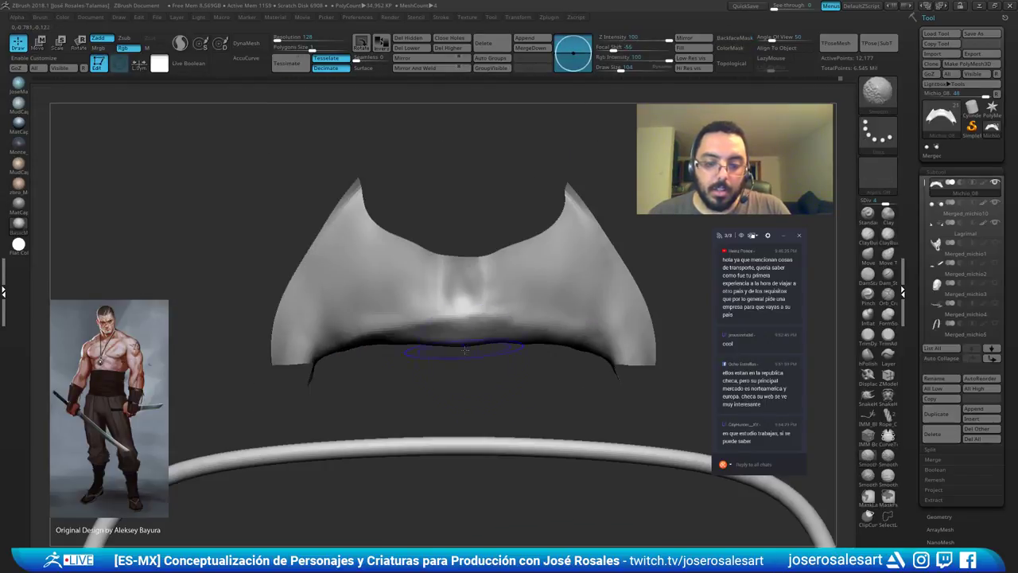
{"action": "left_click", "coordinate": [498, 363], "text": "ctrl+shift"}
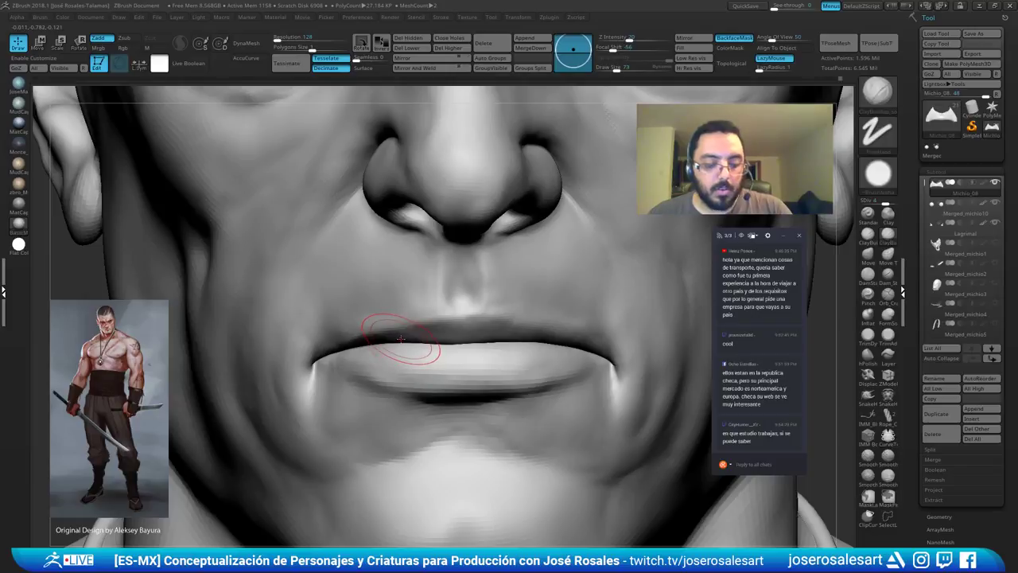
Try to adjust the lip line with Move Topological at draw size 69.
{"action": "key", "text": "b"}
{"action": "key", "text": "m"}
{"action": "key", "text": "t"}
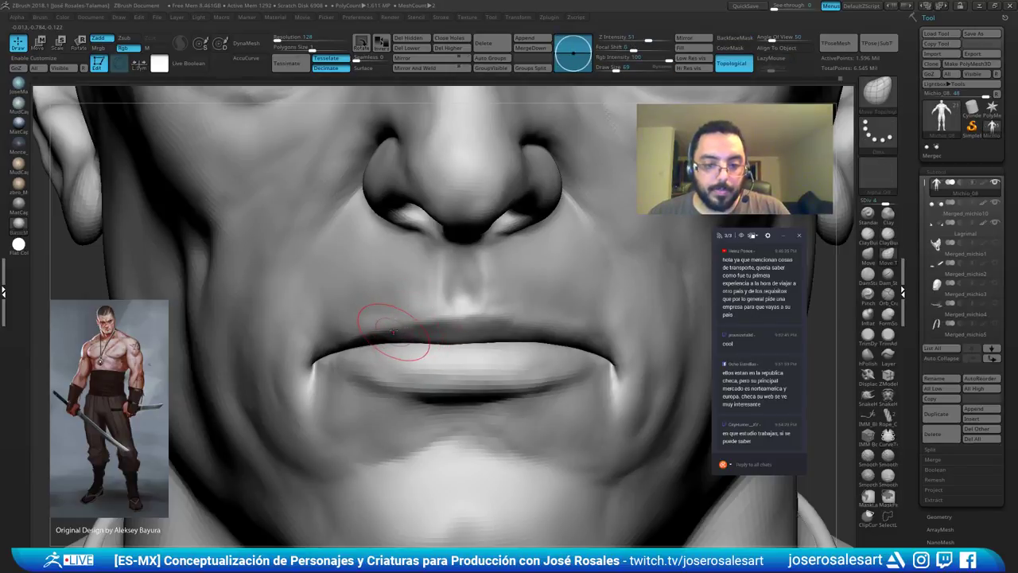
{"action": "left_click", "coordinate": [654, 285], "text": "ctrl+shift"}
{"action": "left_click", "coordinate": [429, 383], "text": "ctrl+shift"}
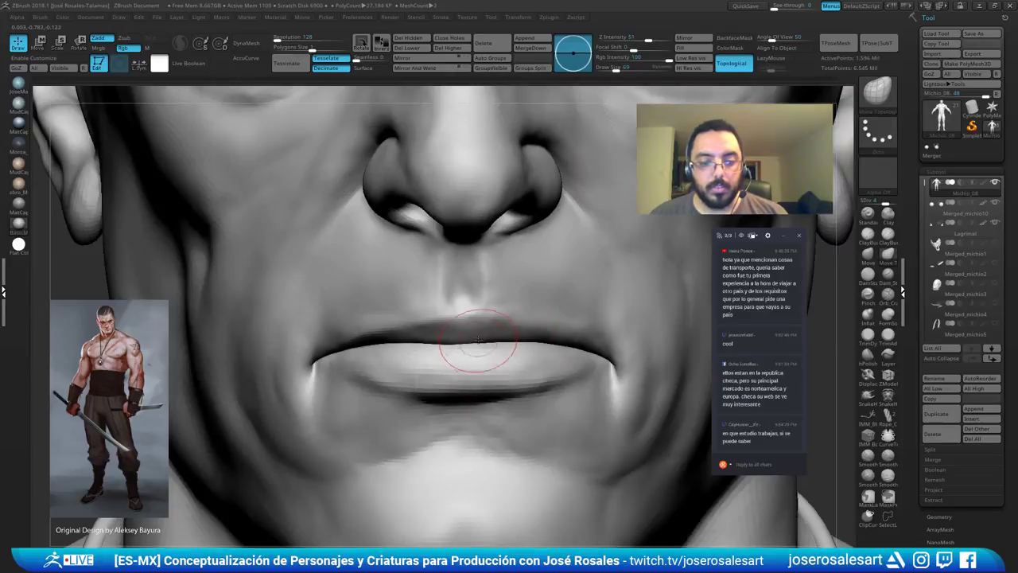
Isolate the lower lip and chin region and carve along the lower lip with Dam Standard at draw size 58.
{"action": "left_click", "coordinate": [460, 369], "text": "ctrl+shift"}
{"action": "mouse_move", "coordinate": [541, 336]}
{"action": "left_mouse_down", "text": "alt"}
{"action": "mouse_move", "coordinate": [513, 341]}
{"action": "mouse_move", "coordinate": [530, 276]}
{"action": "mouse_move", "coordinate": [488, 288]}
{"action": "mouse_move", "coordinate": [445, 272]}
{"action": "left_mouse_up", "text": "alt"}
{"action": "key", "text": "b"}
{"action": "key", "text": "d"}
{"action": "key", "text": "s"}
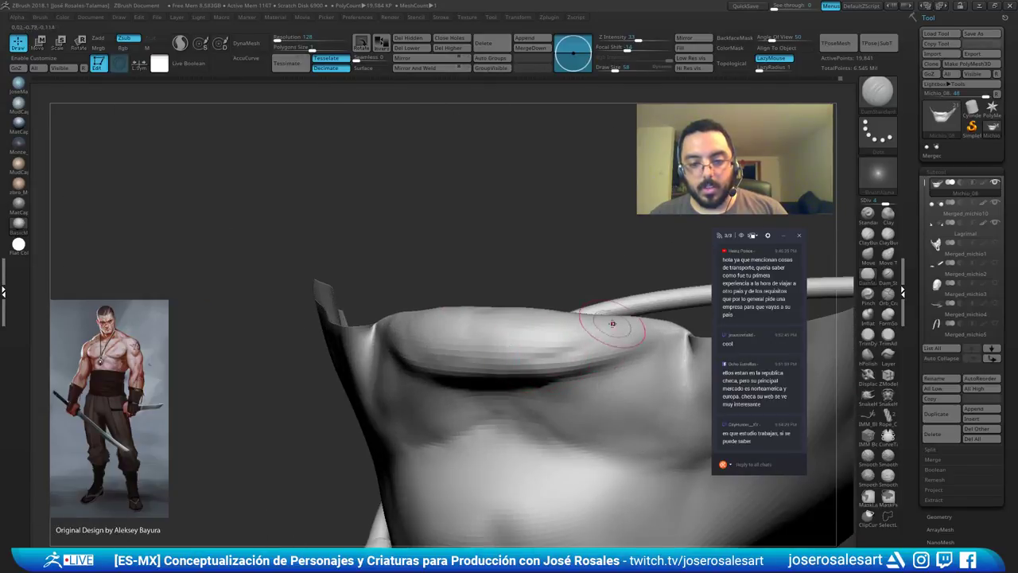
{"action": "mouse_move", "coordinate": [562, 352]}
{"action": "left_mouse_down"}
{"action": "mouse_move", "coordinate": [405, 318]}
{"action": "mouse_move", "coordinate": [455, 367]}
{"action": "left_mouse_up"}
Build up and smooth the lower lip with Clay Buildup at draw size 58, and unhide the rest of the head.
{"action": "right_click_drag", "start_coordinate": [414, 352], "coordinate": [461, 295]}
{"action": "key", "text": "b"}
{"action": "key", "text": "c"}
{"action": "key", "text": "b"}
{"action": "right_click_drag", "start_coordinate": [518, 329], "coordinate": [436, 345]}
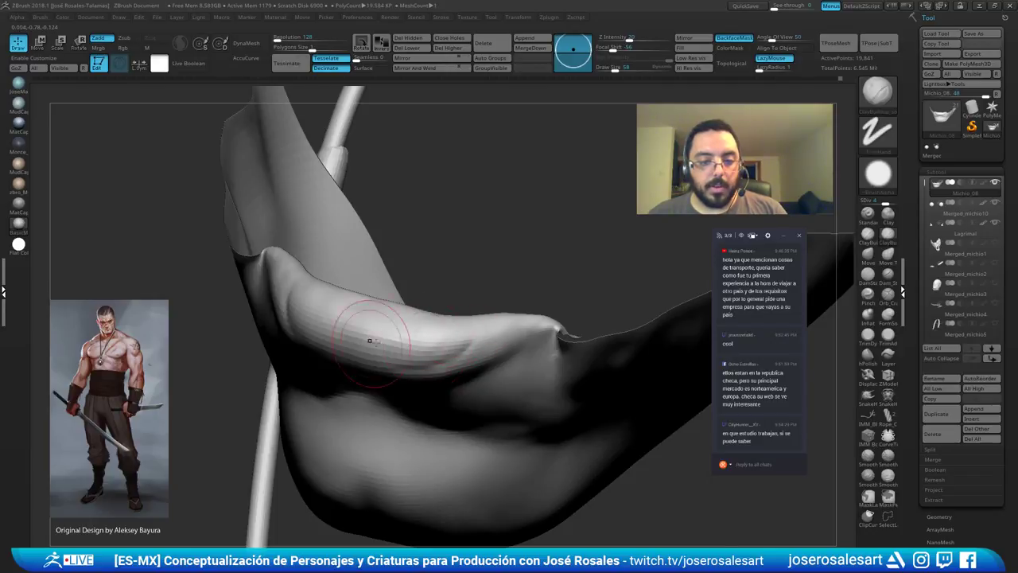
{"action": "mouse_move", "coordinate": [371, 340]}
{"action": "right_mouse_down"}
{"action": "mouse_move", "coordinate": [425, 311]}
{"action": "mouse_move", "coordinate": [509, 324]}
{"action": "right_mouse_up"}
{"action": "left_click_drag", "start_coordinate": [361, 334], "coordinate": [405, 328], "text": "shift"}
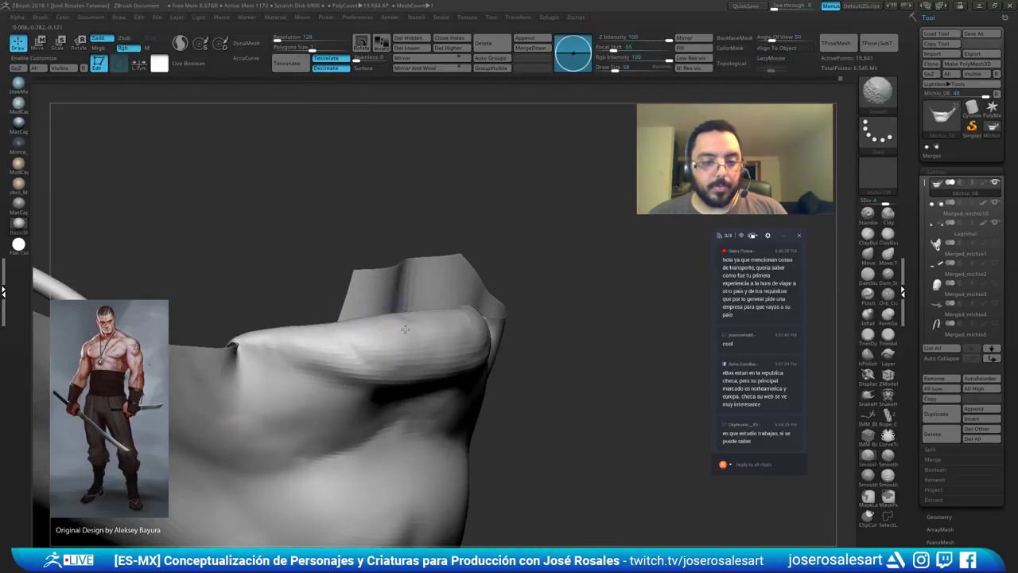
{"action": "right_click_drag", "start_coordinate": [419, 353], "coordinate": [482, 259]}
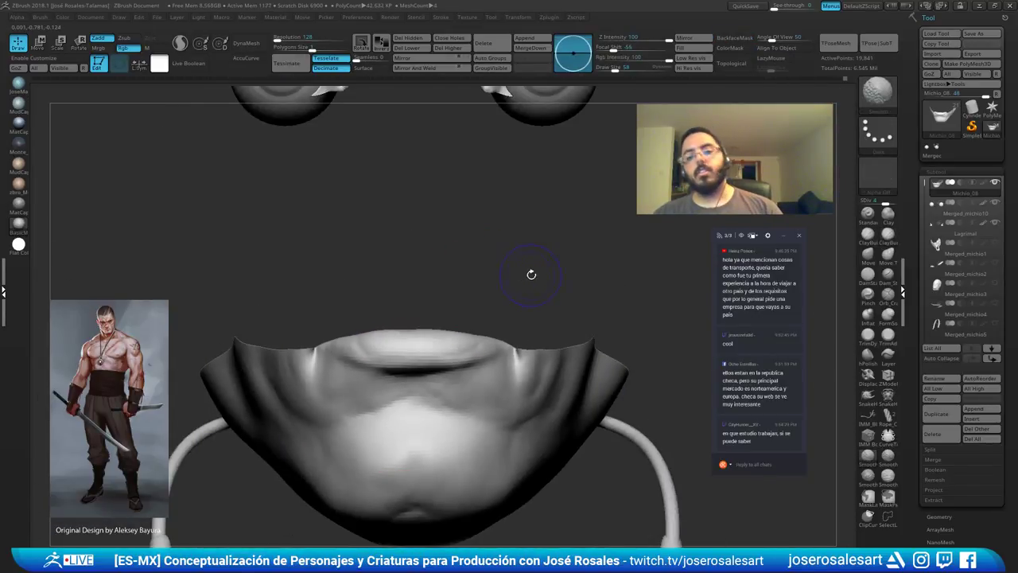
{"action": "key", "text": "shift+s"}
{"action": "right_click_drag", "start_coordinate": [570, 274], "coordinate": [608, 239]}
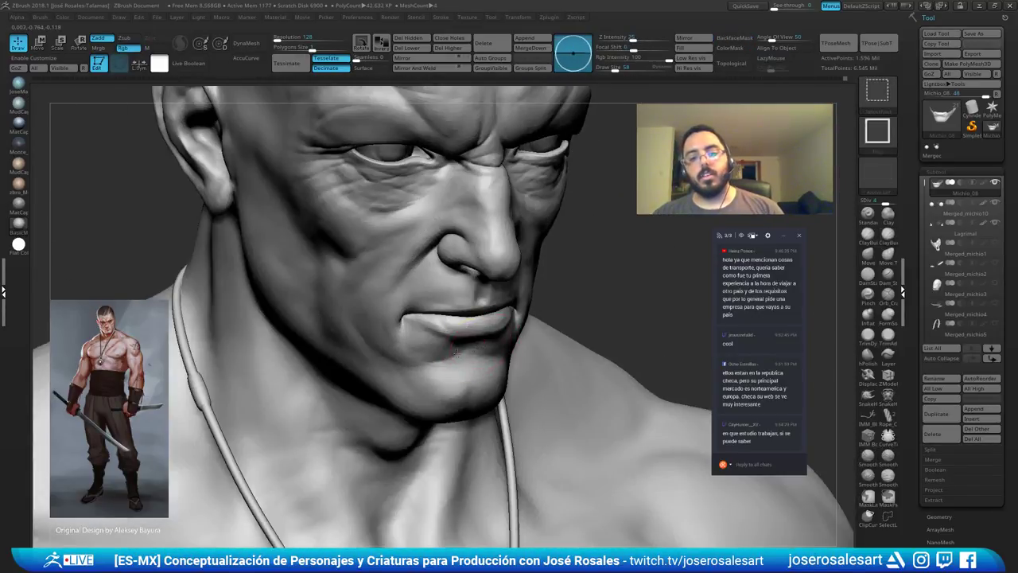
Isolate the lower lip region again to smooth the lip's side, and restore the full mesh.
{"action": "left_click", "coordinate": [462, 334], "text": "ctrl+shift"}
{"action": "key", "text": "f"}
{"action": "mouse_move", "coordinate": [366, 279]}
{"action": "right_mouse_down"}
{"action": "mouse_move", "coordinate": [391, 265]}
{"action": "mouse_move", "coordinate": [414, 306]}
{"action": "mouse_move", "coordinate": [446, 295]}
{"action": "right_mouse_up"}
{"action": "left_click_drag", "start_coordinate": [482, 295], "coordinate": [460, 288], "text": "shift"}
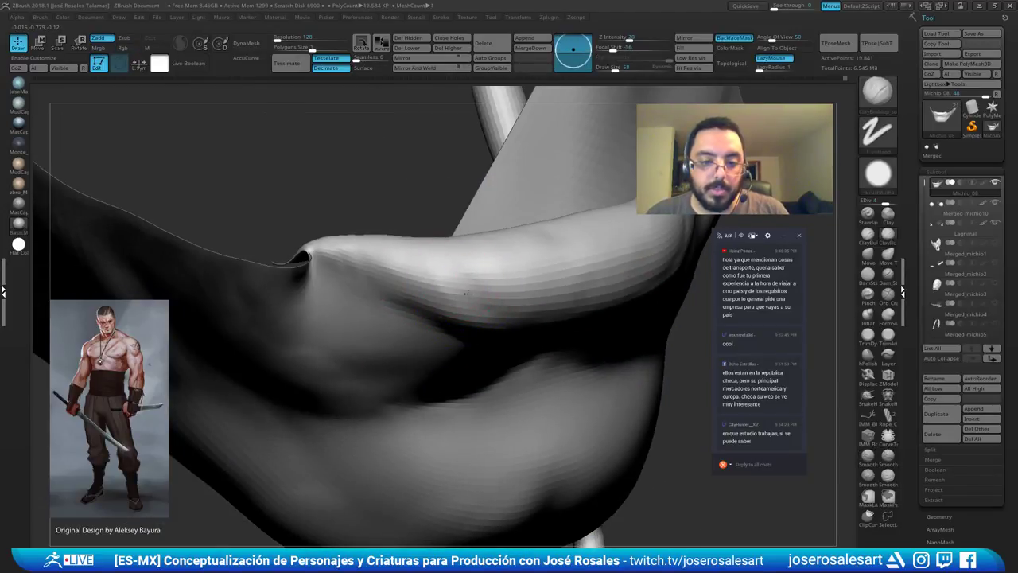
{"action": "right_click_drag", "start_coordinate": [518, 281], "coordinate": [553, 255]}
{"action": "left_click", "coordinate": [555, 256], "text": "ctrl+shift"}
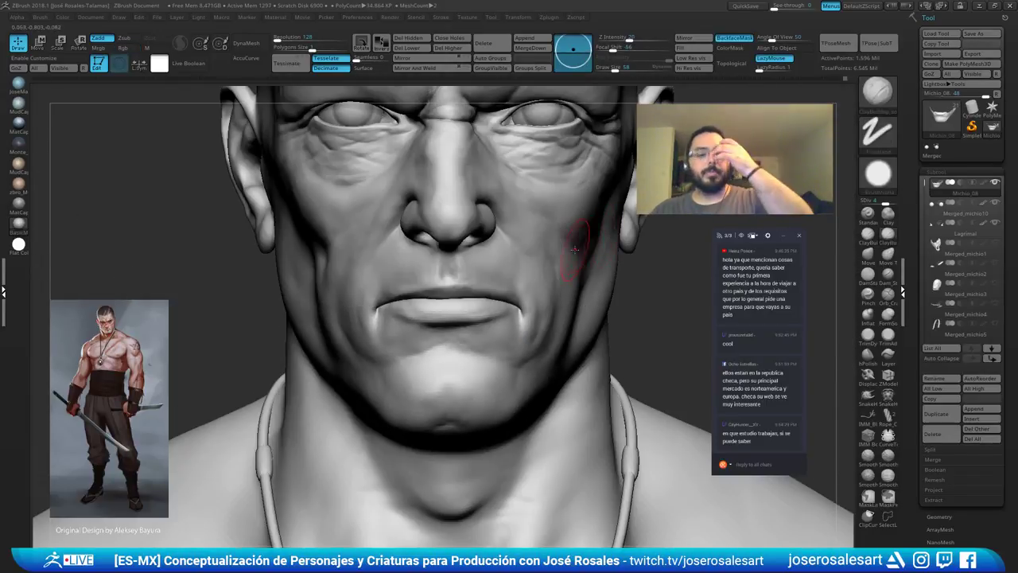
Refine the tip of the nose, finishing with the Standard brush at draw size 36.
{"action": "mouse_move", "coordinate": [356, 280]}
{"action": "right_mouse_down"}
{"action": "mouse_move", "coordinate": [379, 324]}
{"action": "mouse_move", "coordinate": [455, 274]}
{"action": "mouse_move", "coordinate": [434, 275]}
{"action": "mouse_move", "coordinate": [450, 248]}
{"action": "right_mouse_up"}
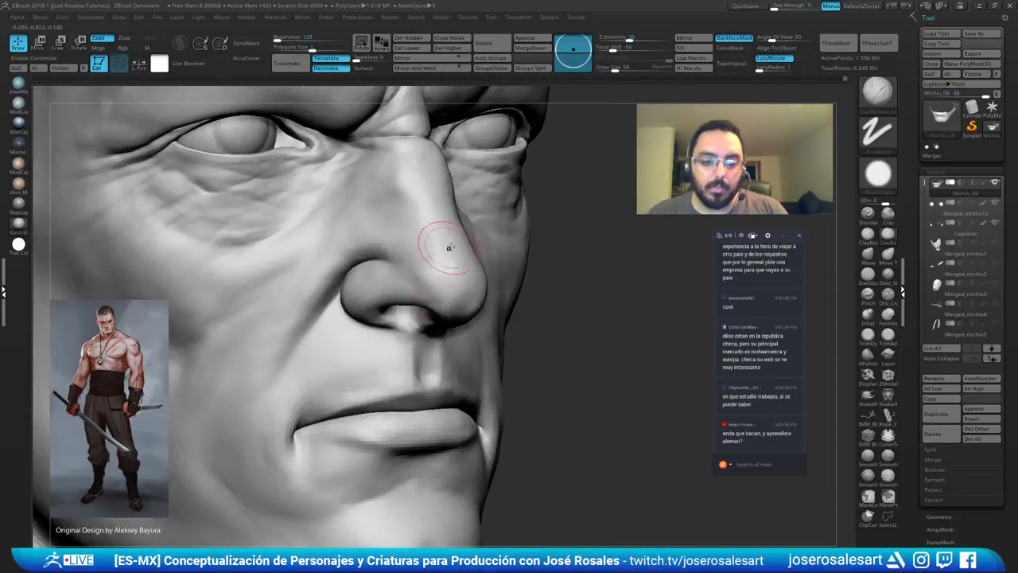
{"action": "key", "text": "1"}
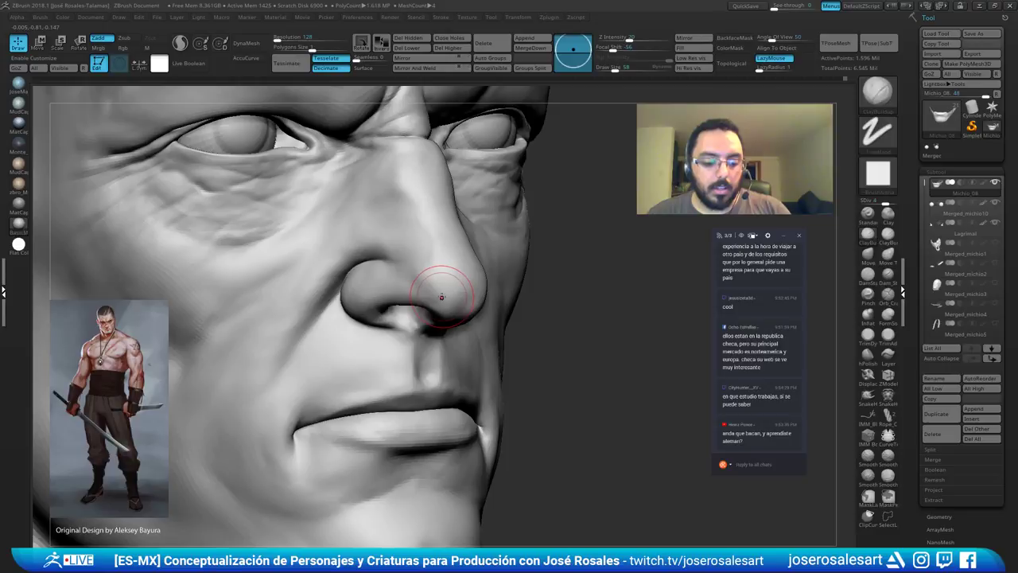
{"action": "key", "text": "2"}
{"action": "right_click_drag", "start_coordinate": [442, 293], "coordinate": [469, 290]}
{"action": "key", "text": "3"}
{"action": "key", "text": "s"}
{"action": "left_click_drag", "start_coordinate": [434, 288], "coordinate": [447, 288]}
{"action": "mouse_move", "coordinate": [449, 303]}
{"action": "right_mouse_down"}
{"action": "mouse_move", "coordinate": [446, 292]}
{"action": "mouse_move", "coordinate": [442, 307]}
{"action": "mouse_move", "coordinate": [455, 304]}
{"action": "mouse_move", "coordinate": [431, 337]}
{"action": "mouse_move", "coordinate": [426, 299]}
{"action": "mouse_move", "coordinate": [445, 305]}
{"action": "mouse_move", "coordinate": [438, 265]}
{"action": "mouse_move", "coordinate": [418, 274]}
{"action": "mouse_move", "coordinate": [433, 299]}
{"action": "mouse_move", "coordinate": [424, 275]}
{"action": "right_mouse_up"}
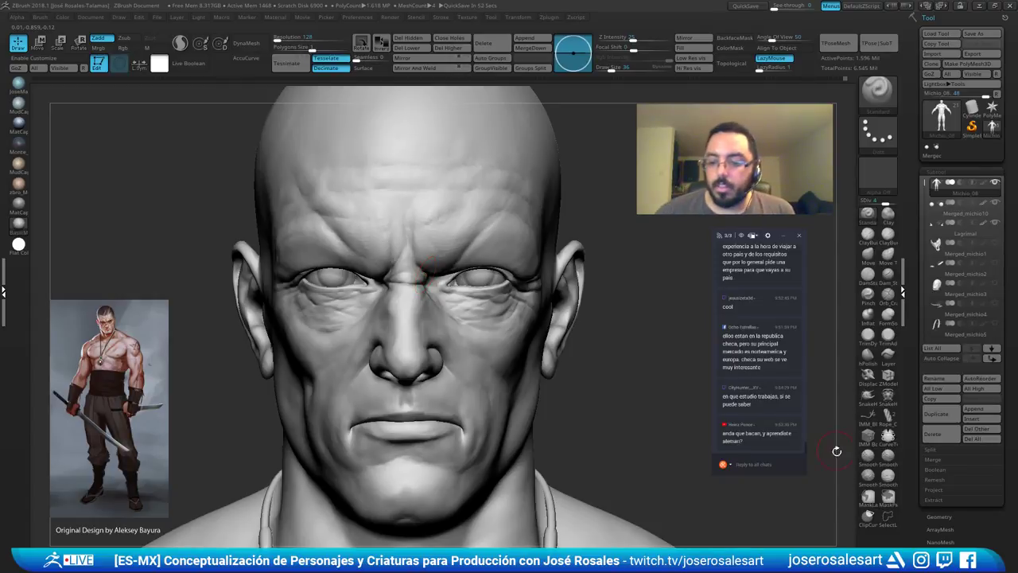
{"action": "scroll", "coordinate": [805, 431], "scroll_direction": "up", "scroll_amount": 10}
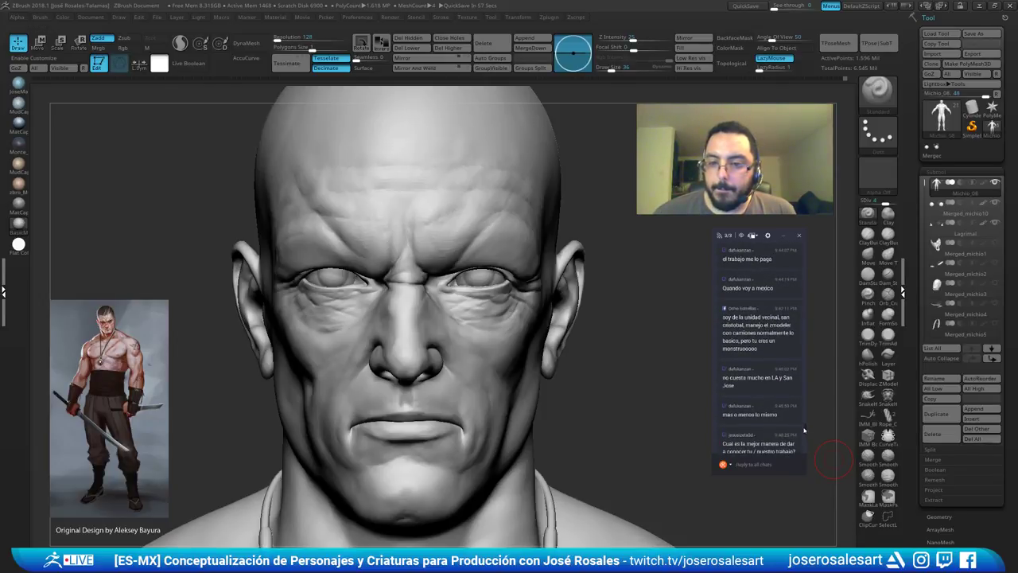
{"action": "scroll", "coordinate": [803, 431], "scroll_direction": "up", "scroll_amount": 3}
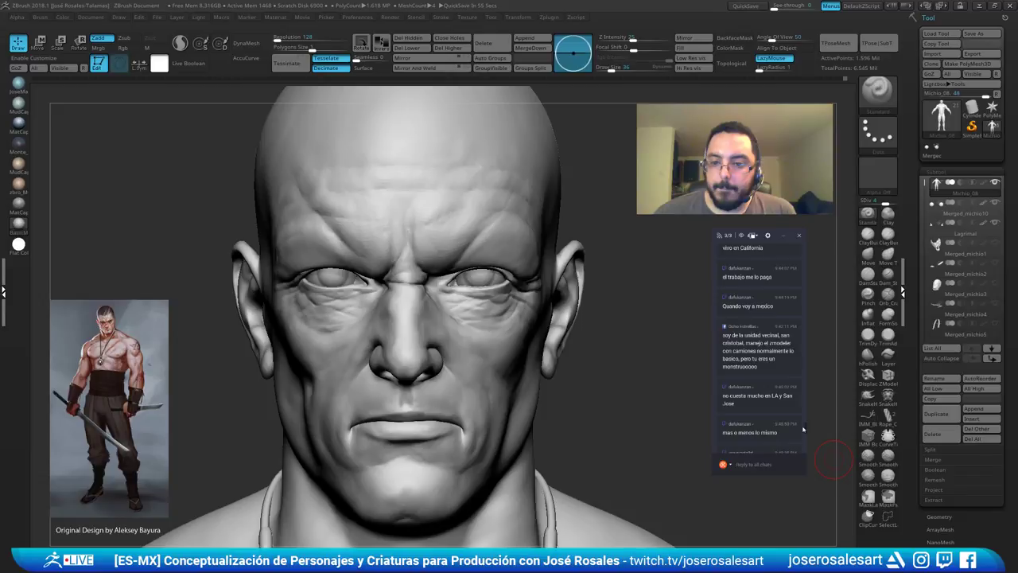
{"action": "scroll", "coordinate": [802, 430], "scroll_direction": "down", "scroll_amount": 5}
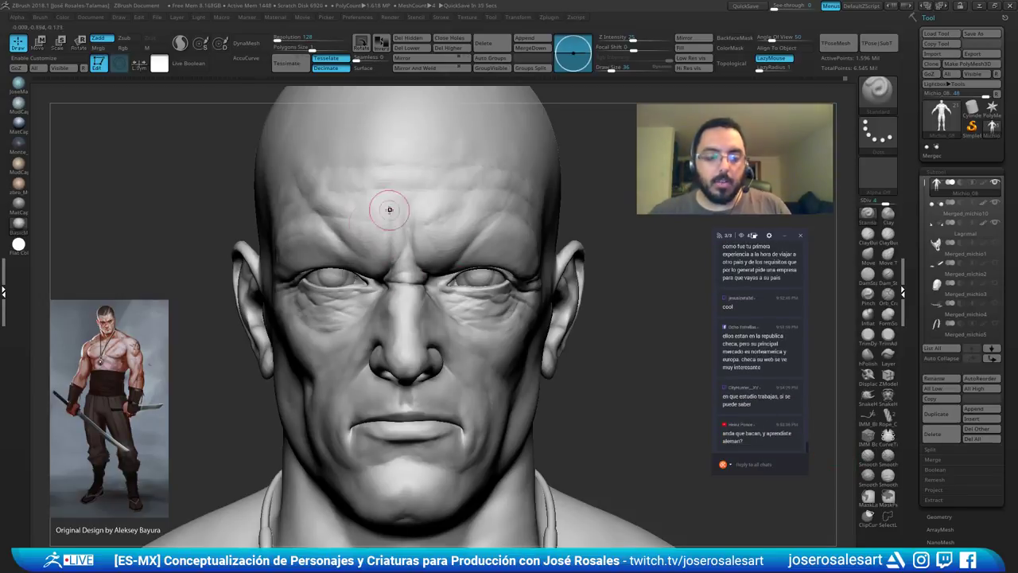
Shape the folds around the brow and nose bridge with Dam Standard and Clay Buildup at draw size 36.
{"action": "key", "text": "b"}
{"action": "key", "text": "d"}
{"action": "key", "text": "s"}
{"action": "mouse_move", "coordinate": [380, 202]}
{"action": "right_mouse_down", "text": "ctrl"}
{"action": "mouse_move", "coordinate": [411, 273]}
{"action": "mouse_move", "coordinate": [352, 291]}
{"action": "mouse_move", "coordinate": [392, 301]}
{"action": "mouse_move", "coordinate": [354, 316]}
{"action": "mouse_move", "coordinate": [367, 299]}
{"action": "right_mouse_up", "text": "ctrl"}
{"action": "key", "text": "b"}
{"action": "key", "text": "c"}
{"action": "key", "text": "b"}
Carve and smooth the creases between the inner eye corner and the nose bridge with Dam Standard at draw size 36.
{"action": "mouse_move", "coordinate": [367, 299]}
{"action": "right_mouse_down", "text": "ctrl"}
{"action": "mouse_move", "coordinate": [368, 279]}
{"action": "mouse_move", "coordinate": [368, 308]}
{"action": "mouse_move", "coordinate": [385, 291]}
{"action": "mouse_move", "coordinate": [358, 297]}
{"action": "mouse_move", "coordinate": [403, 303]}
{"action": "right_mouse_up", "text": "ctrl"}
{"action": "key", "text": "b"}
{"action": "key", "text": "d"}
{"action": "key", "text": "s"}
{"action": "key", "text": "shift"}
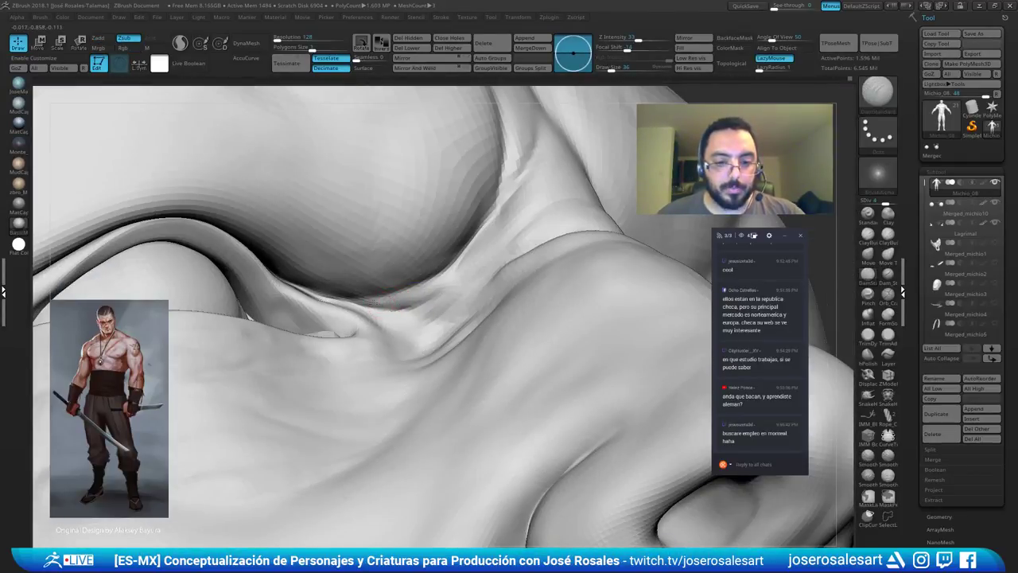
{"action": "right_click_drag", "start_coordinate": [461, 286], "coordinate": [414, 291], "text": "ctrl"}
{"action": "right_click_drag", "start_coordinate": [511, 289], "coordinate": [326, 307], "text": "ctrl"}
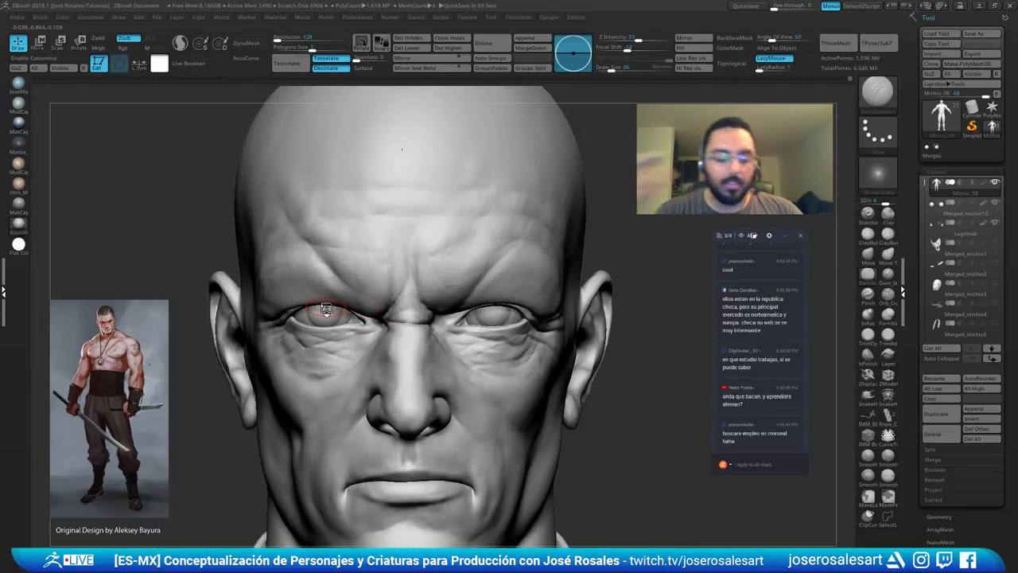
Build up and soften the skin between the inner eye corner and nose bridge with Clay Buildup and Standard, finishing at draw size 26.
{"action": "mouse_move", "coordinate": [377, 265]}
{"action": "right_mouse_down"}
{"action": "mouse_move", "coordinate": [440, 240]}
{"action": "mouse_move", "coordinate": [420, 272]}
{"action": "mouse_move", "coordinate": [457, 309]}
{"action": "mouse_move", "coordinate": [391, 268]}
{"action": "mouse_move", "coordinate": [426, 323]}
{"action": "right_mouse_up"}
{"action": "key", "text": "b"}
{"action": "key", "text": "s"}
{"action": "key", "text": "t"}
{"action": "mouse_move", "coordinate": [425, 323]}
{"action": "right_mouse_down"}
{"action": "mouse_move", "coordinate": [412, 316]}
{"action": "mouse_move", "coordinate": [398, 338]}
{"action": "mouse_move", "coordinate": [391, 305]}
{"action": "right_mouse_up"}
{"action": "key", "text": "b"}
{"action": "key", "text": "c"}
{"action": "key", "text": "b"}
{"action": "key", "text": "s"}
{"action": "left_click_drag", "start_coordinate": [420, 297], "coordinate": [417, 297]}
{"action": "mouse_move", "coordinate": [425, 299]}
{"action": "right_mouse_down", "text": "ctrl"}
{"action": "mouse_move", "coordinate": [442, 291]}
{"action": "mouse_move", "coordinate": [423, 297]}
{"action": "mouse_move", "coordinate": [457, 294]}
{"action": "mouse_move", "coordinate": [416, 296]}
{"action": "mouse_move", "coordinate": [430, 293]}
{"action": "mouse_move", "coordinate": [420, 306]}
{"action": "mouse_move", "coordinate": [469, 306]}
{"action": "right_mouse_up", "text": "ctrl"}
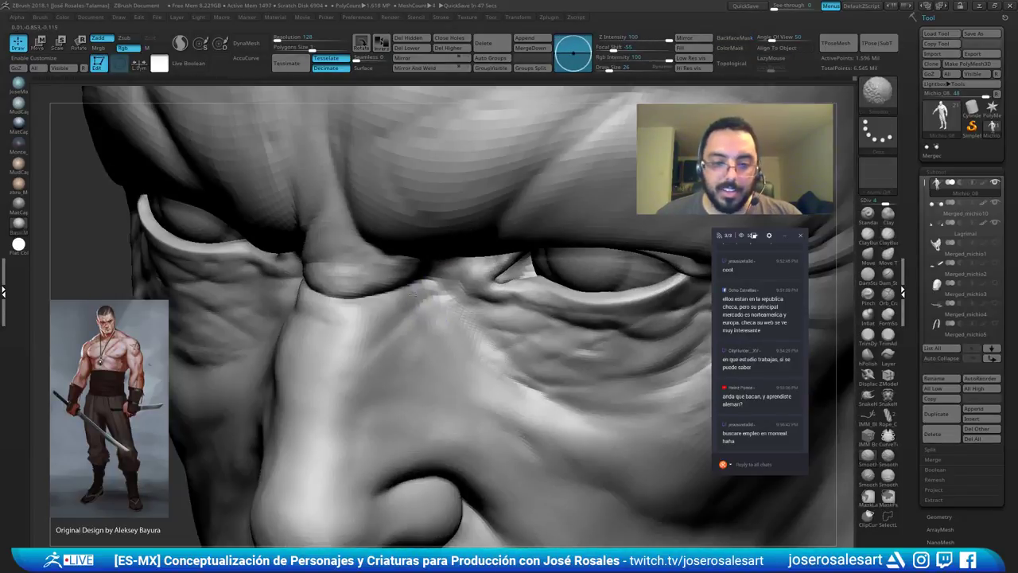
Carve and fill the fold beside the nose bridge with Dam Standard and Clay Buildup at draw size 26.
{"action": "key", "text": "2"}
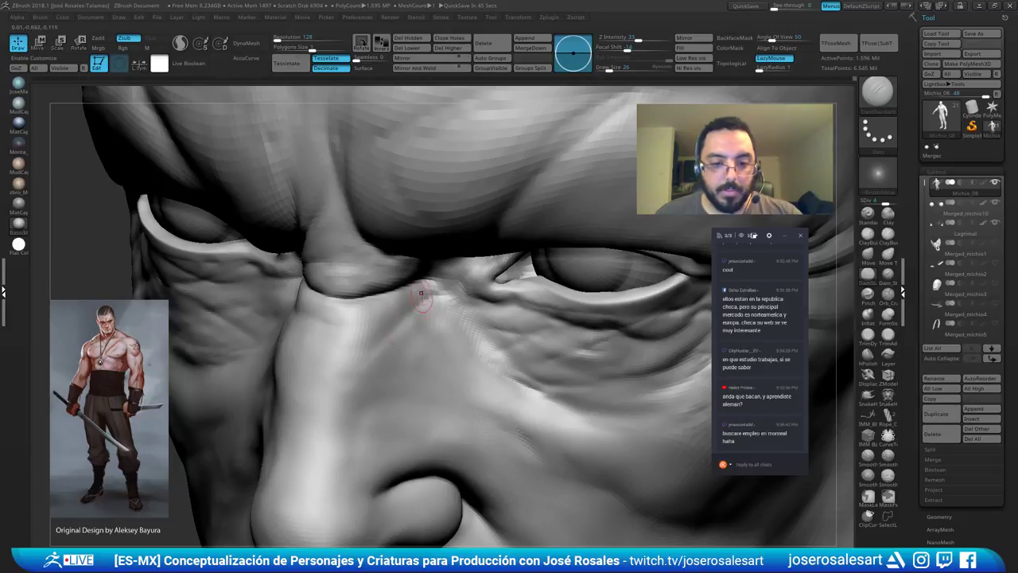
{"action": "right_click_drag", "start_coordinate": [418, 304], "coordinate": [411, 309]}
{"action": "mouse_move", "coordinate": [349, 328]}
{"action": "right_mouse_down"}
{"action": "mouse_move", "coordinate": [307, 303]}
{"action": "mouse_move", "coordinate": [387, 334]}
{"action": "mouse_move", "coordinate": [338, 316]}
{"action": "right_mouse_up"}
{"action": "key", "text": "b"}
{"action": "key", "text": "d"}
{"action": "key", "text": "s"}
{"action": "key", "text": "b"}
{"action": "key", "text": "c"}
{"action": "key", "text": "b"}
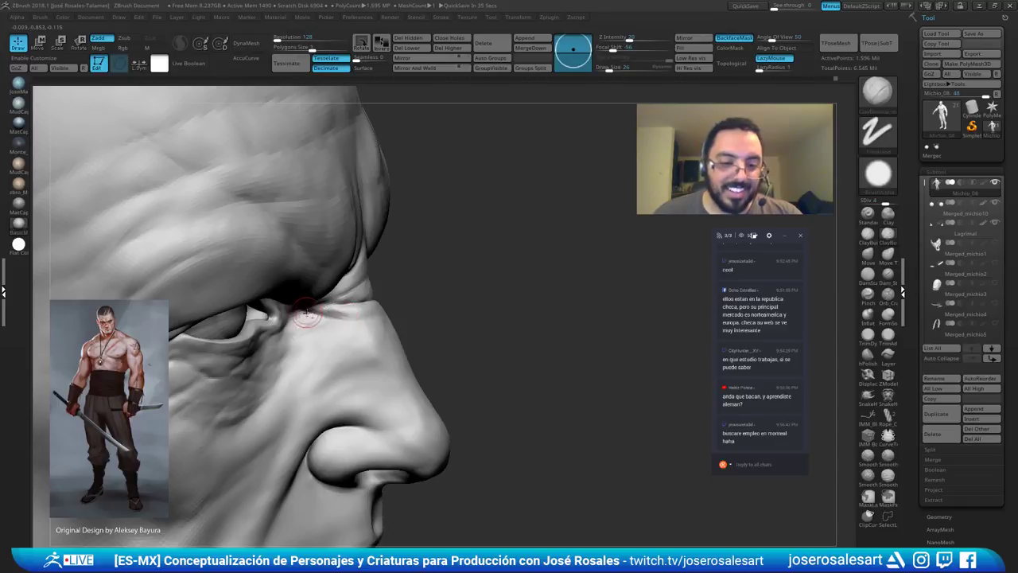
Sharpen the creases from the inner eye corner across the nose bridge with Standard and Dam Standard at draw size 26.
{"action": "mouse_move", "coordinate": [363, 317]}
{"action": "right_mouse_down"}
{"action": "mouse_move", "coordinate": [331, 305]}
{"action": "mouse_move", "coordinate": [363, 283]}
{"action": "right_mouse_up"}
{"action": "key", "text": "b"}
{"action": "key", "text": "s"}
{"action": "key", "text": "t"}
{"action": "key", "text": "b"}
{"action": "key", "text": "d"}
{"action": "key", "text": "s"}
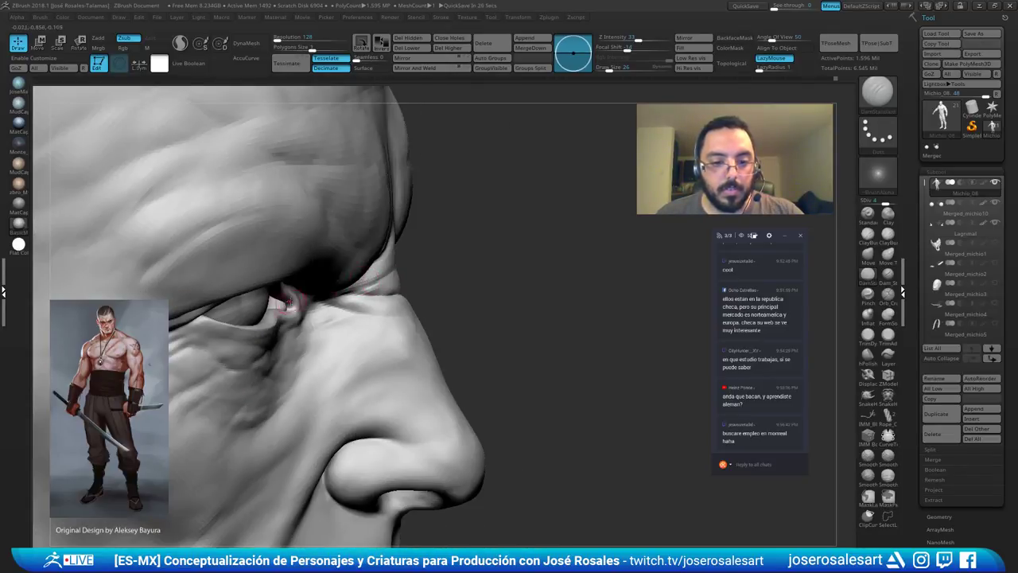
{"action": "right_click_drag", "start_coordinate": [288, 302], "coordinate": [367, 283]}
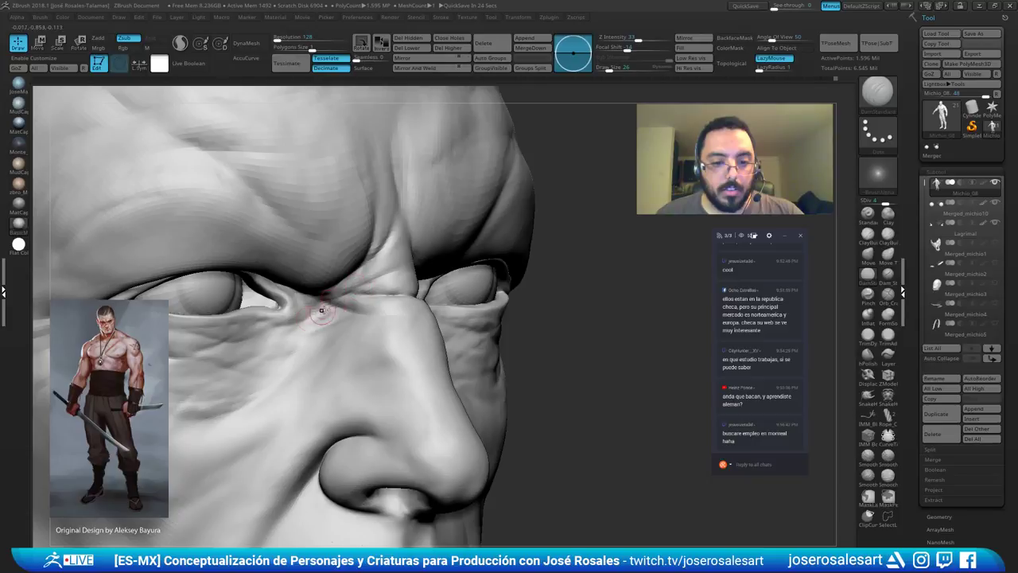
{"action": "right_click_drag", "start_coordinate": [315, 316], "coordinate": [402, 227]}
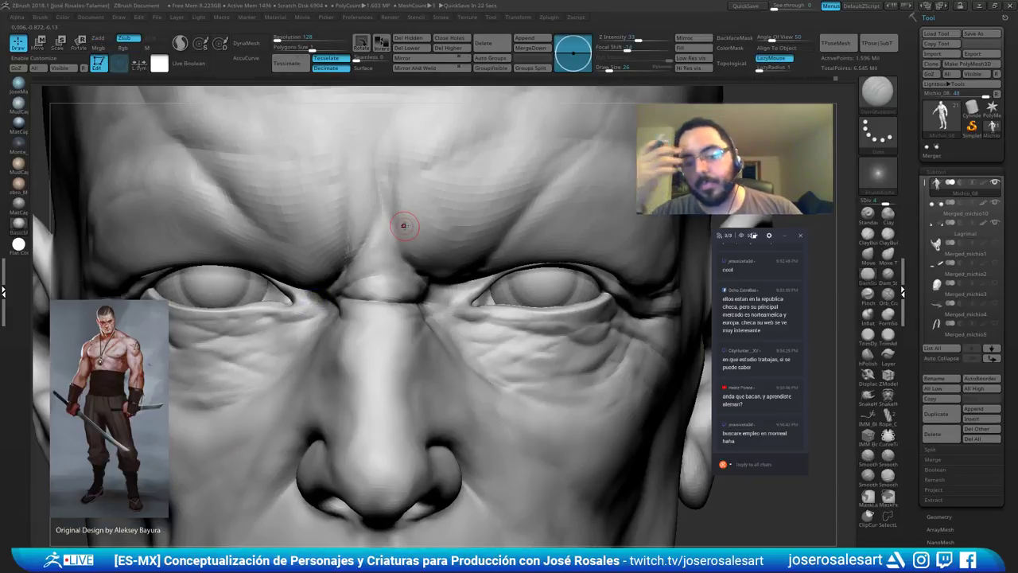
Smooth the side of the nose and select Clay Buildup at draw size 39.
{"action": "mouse_move", "coordinate": [373, 350]}
{"action": "right_mouse_down", "text": "ctrl"}
{"action": "mouse_move", "coordinate": [411, 354]}
{"action": "mouse_move", "coordinate": [410, 302]}
{"action": "right_mouse_up", "text": "ctrl"}
{"action": "mouse_move", "coordinate": [375, 399]}
{"action": "right_mouse_down"}
{"action": "mouse_move", "coordinate": [358, 416]}
{"action": "mouse_move", "coordinate": [413, 382]}
{"action": "mouse_move", "coordinate": [398, 341]}
{"action": "mouse_move", "coordinate": [386, 366]}
{"action": "right_mouse_up"}
{"action": "left_click_drag", "start_coordinate": [400, 368], "coordinate": [405, 360], "text": "shift"}
{"action": "mouse_move", "coordinate": [404, 359]}
{"action": "right_mouse_down"}
{"action": "mouse_move", "coordinate": [391, 321]}
{"action": "mouse_move", "coordinate": [419, 341]}
{"action": "mouse_move", "coordinate": [406, 381]}
{"action": "mouse_move", "coordinate": [429, 398]}
{"action": "mouse_move", "coordinate": [513, 344]}
{"action": "mouse_move", "coordinate": [516, 357]}
{"action": "right_mouse_up"}
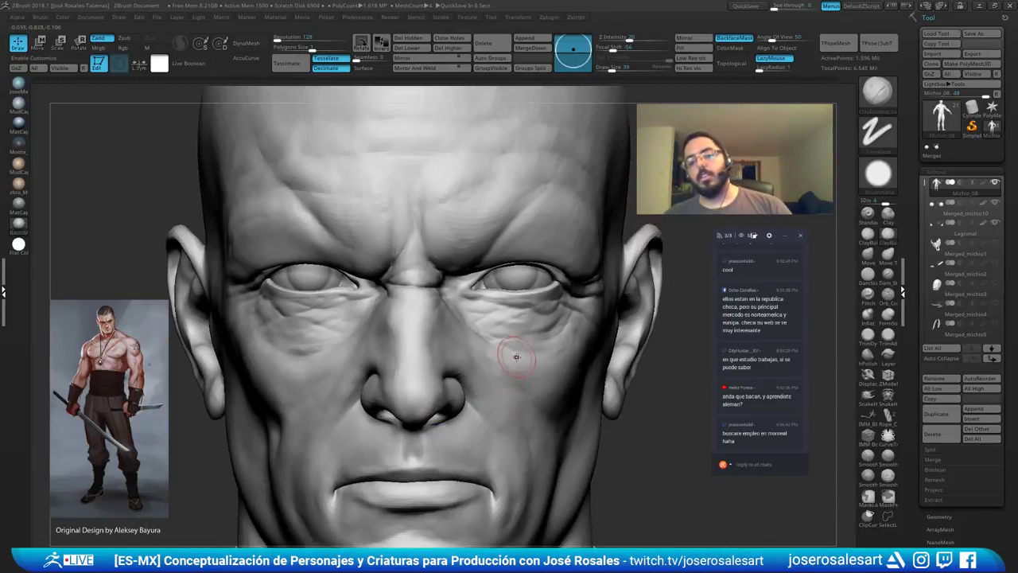
Refine and smooth the nose tip, nostrils and nose side with Clay Buildup at draw size 62.
{"action": "right_click_drag", "start_coordinate": [458, 371], "coordinate": [396, 410]}
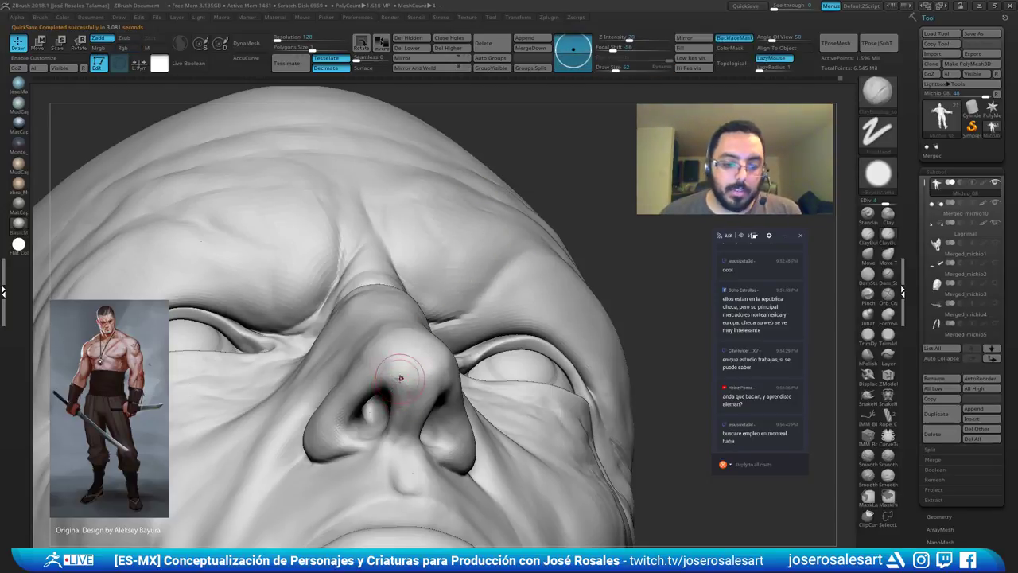
{"action": "right_click_drag", "start_coordinate": [395, 385], "coordinate": [517, 382]}
{"action": "left_click_drag", "start_coordinate": [380, 428], "coordinate": [389, 439], "text": "shift"}
{"action": "right_click_drag", "start_coordinate": [389, 439], "coordinate": [262, 422]}
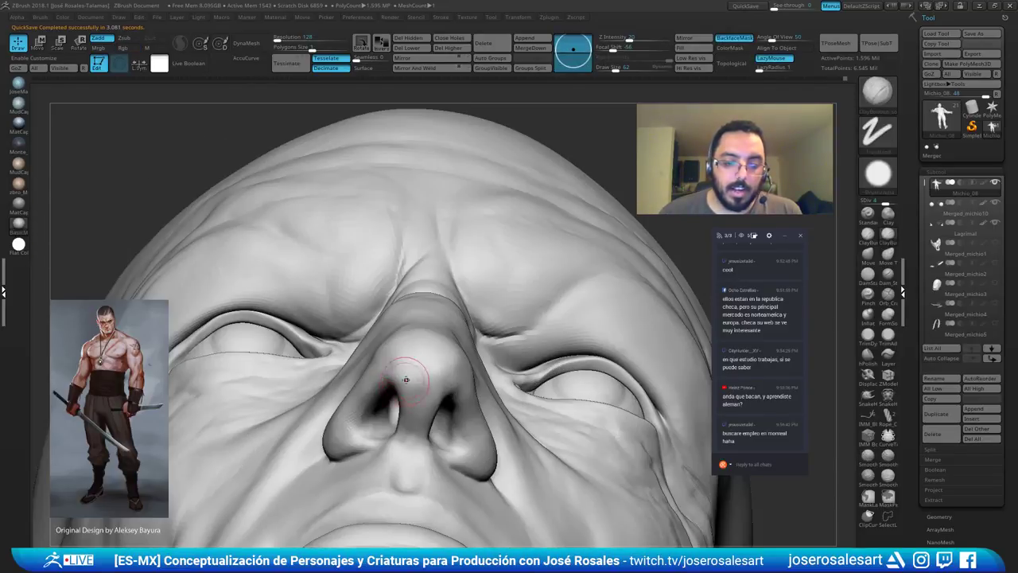
{"action": "right_click_drag", "start_coordinate": [385, 380], "coordinate": [477, 366]}
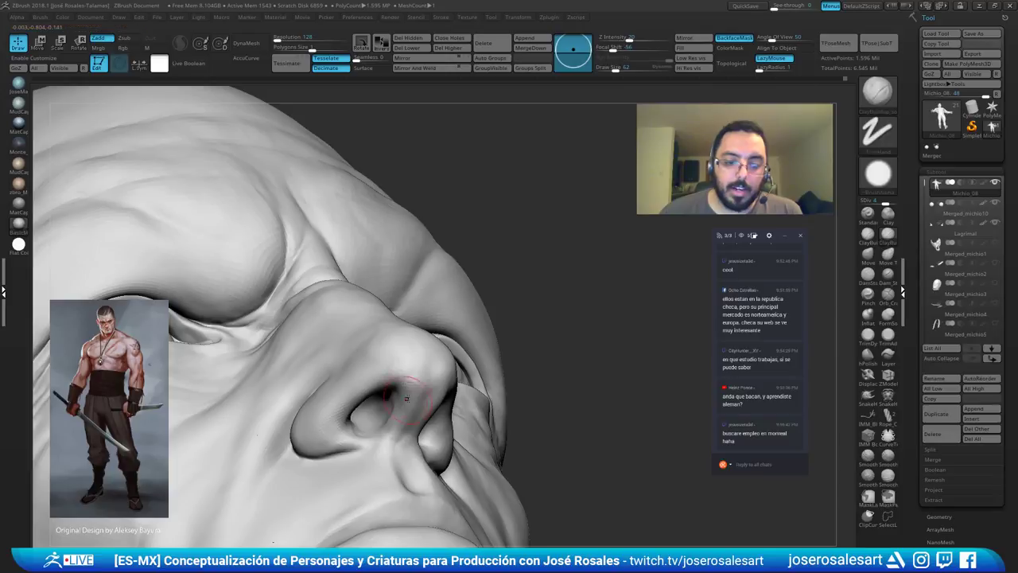
{"action": "mouse_move", "coordinate": [408, 390]}
{"action": "right_mouse_down"}
{"action": "mouse_move", "coordinate": [397, 369]}
{"action": "mouse_move", "coordinate": [318, 371]}
{"action": "right_mouse_up"}
{"action": "left_click_drag", "start_coordinate": [404, 374], "coordinate": [432, 407], "text": "shift"}
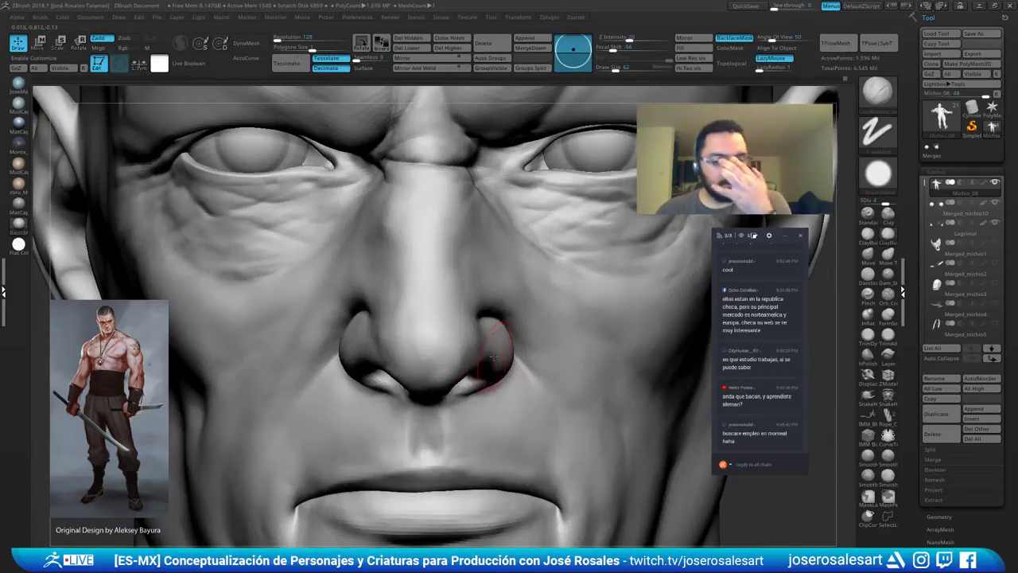
{"action": "mouse_move", "coordinate": [438, 351]}
{"action": "right_mouse_down", "text": "ctrl"}
{"action": "mouse_move", "coordinate": [438, 501]}
{"action": "mouse_move", "coordinate": [439, 339]}
{"action": "right_mouse_up", "text": "ctrl"}
{"action": "left_click_drag", "start_coordinate": [438, 339], "coordinate": [456, 341]}
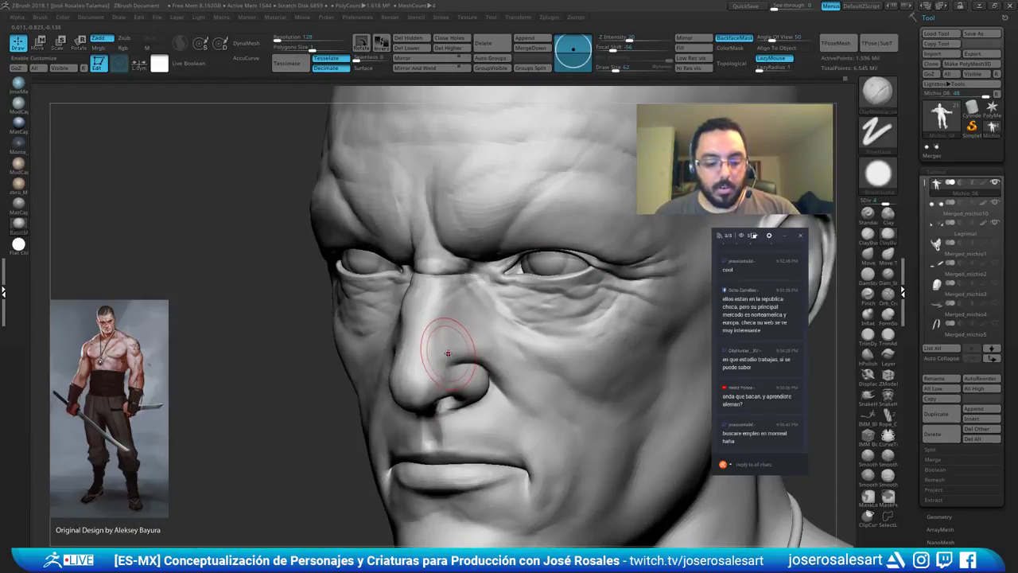
Define the crease between the nose side and under-eye area with Dam Standard at draw size 23, and smooth it.
{"action": "key", "text": "b"}
{"action": "key", "text": "d"}
{"action": "key", "text": "s"}
{"action": "key", "text": "s"}
{"action": "key", "text": "s"}
{"action": "right_click_drag", "start_coordinate": [459, 350], "coordinate": [489, 307], "text": "ctrl"}
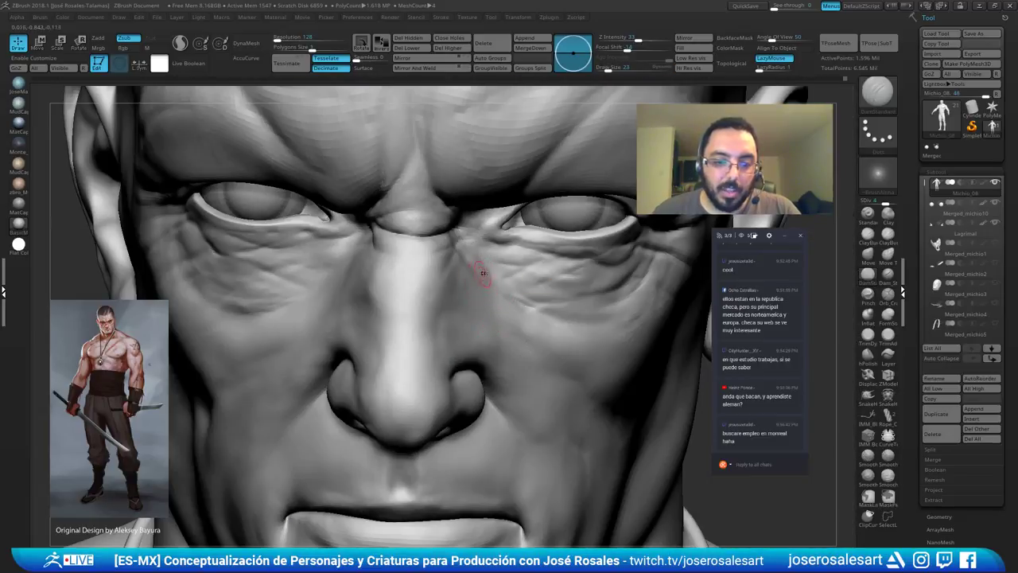
{"action": "left_click_drag", "start_coordinate": [500, 274], "coordinate": [488, 278], "text": "shift"}
{"action": "right_click_drag", "start_coordinate": [427, 331], "coordinate": [480, 247], "text": "ctrl"}
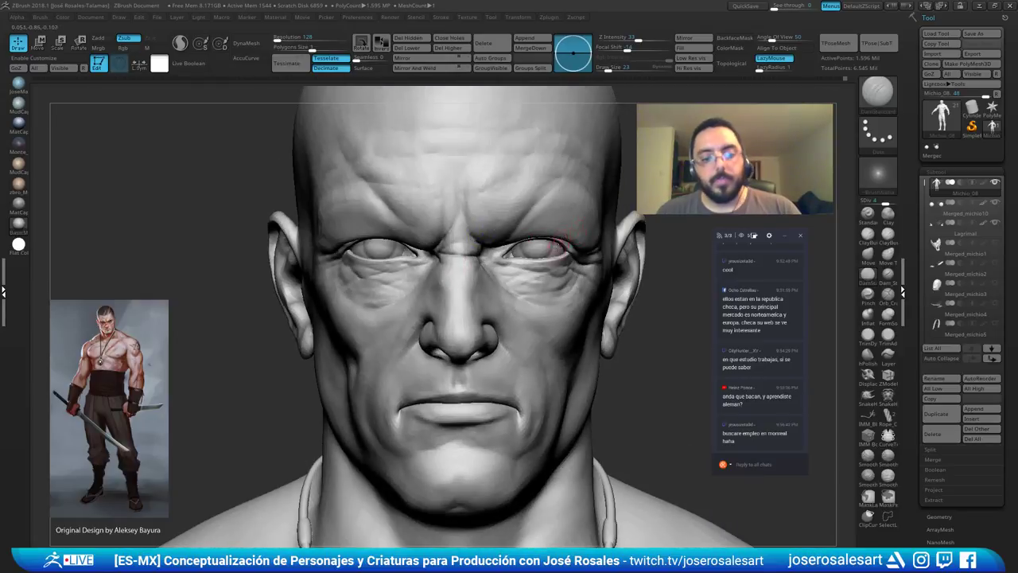
Build up the temple and cheekbone between the eye and ear with Clay Buildup at draw size 48.
{"action": "mouse_move", "coordinate": [504, 306]}
{"action": "right_mouse_down", "text": "alt"}
{"action": "mouse_move", "coordinate": [496, 265]}
{"action": "mouse_move", "coordinate": [589, 306]}
{"action": "mouse_move", "coordinate": [601, 294]}
{"action": "mouse_move", "coordinate": [525, 350]}
{"action": "right_mouse_up", "text": "alt"}
{"action": "right_click_drag", "start_coordinate": [525, 350], "coordinate": [423, 354], "text": "shift"}
{"action": "right_click_drag", "start_coordinate": [433, 195], "coordinate": [427, 252], "text": "alt"}
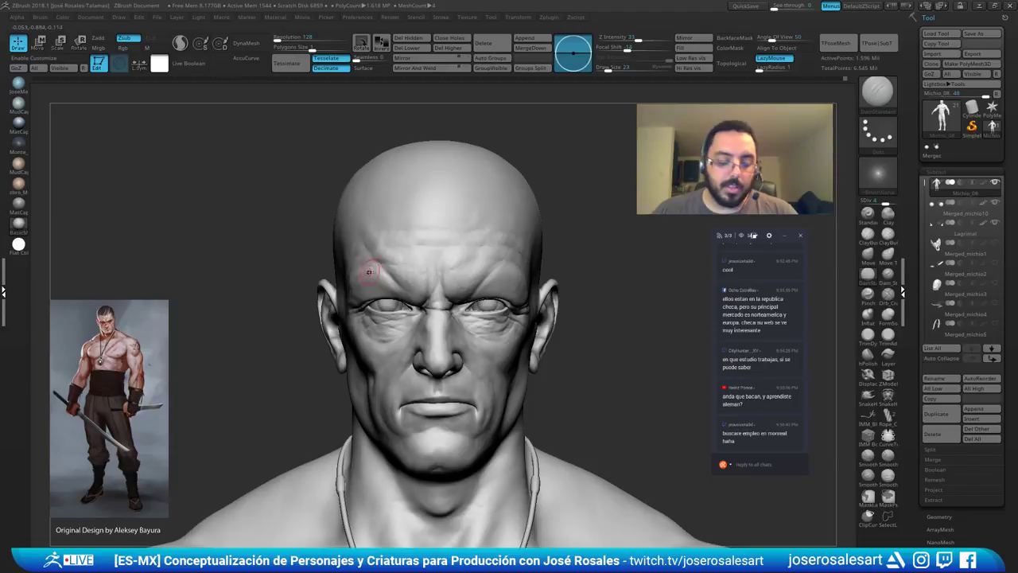
{"action": "key", "text": "b"}
{"action": "key", "text": "c"}
{"action": "key", "text": "b"}
{"action": "key", "text": "bracketright"}
{"action": "mouse_move", "coordinate": [386, 289]}
{"action": "right_mouse_down"}
{"action": "mouse_move", "coordinate": [424, 262]}
{"action": "mouse_move", "coordinate": [438, 227]}
{"action": "mouse_move", "coordinate": [432, 307]}
{"action": "mouse_move", "coordinate": [401, 280]}
{"action": "mouse_move", "coordinate": [442, 301]}
{"action": "mouse_move", "coordinate": [446, 267]}
{"action": "right_mouse_up"}
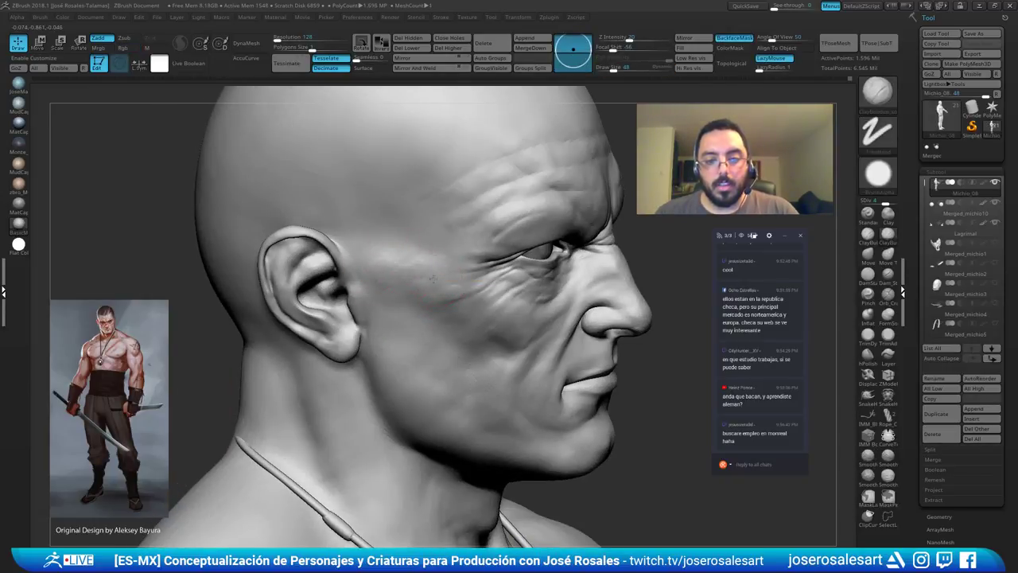
{"action": "key", "text": "shift"}
Shape and smooth the opposite cheekbone in front of the ear with Clay Buildup at draw size 69.
{"action": "right_click_drag", "start_coordinate": [438, 260], "coordinate": [374, 285]}
{"action": "right_click_drag", "start_coordinate": [509, 271], "coordinate": [410, 283], "text": "alt"}
{"action": "right_click_drag", "start_coordinate": [542, 283], "coordinate": [464, 310]}
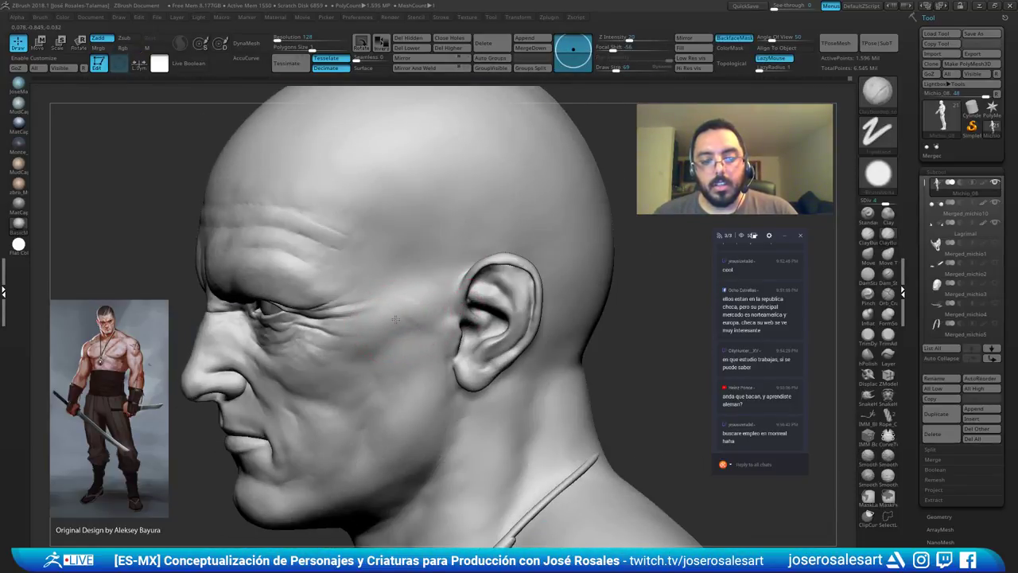
{"action": "right_click_drag", "start_coordinate": [402, 298], "coordinate": [437, 309]}
{"action": "left_click_drag", "start_coordinate": [418, 301], "coordinate": [404, 311], "text": "shift"}
{"action": "mouse_move", "coordinate": [363, 294]}
{"action": "right_mouse_down", "text": "alt"}
{"action": "mouse_move", "coordinate": [318, 308]}
{"action": "mouse_move", "coordinate": [312, 275]}
{"action": "right_mouse_up", "text": "alt"}
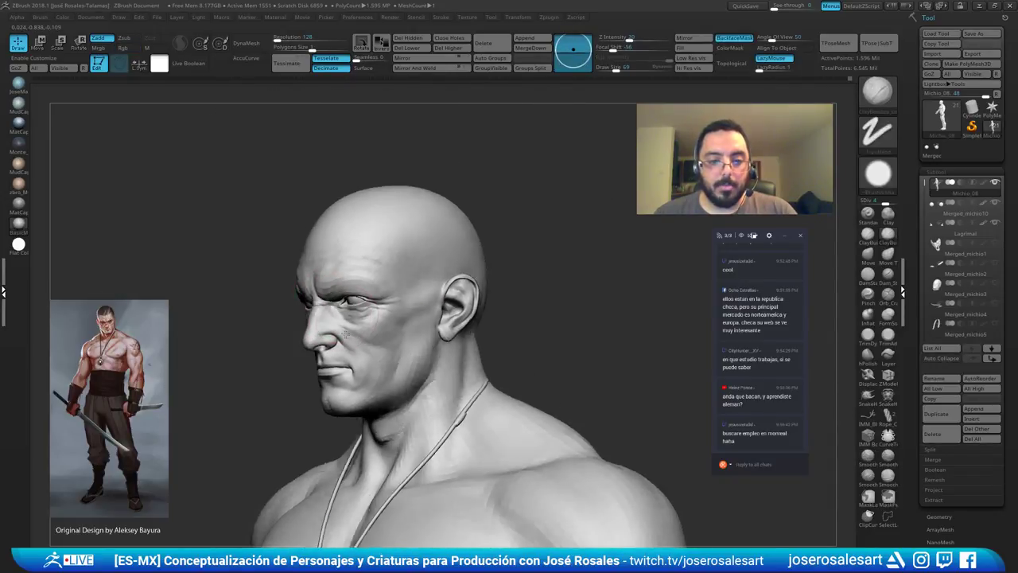
{"action": "right_click_drag", "start_coordinate": [318, 312], "coordinate": [346, 320]}
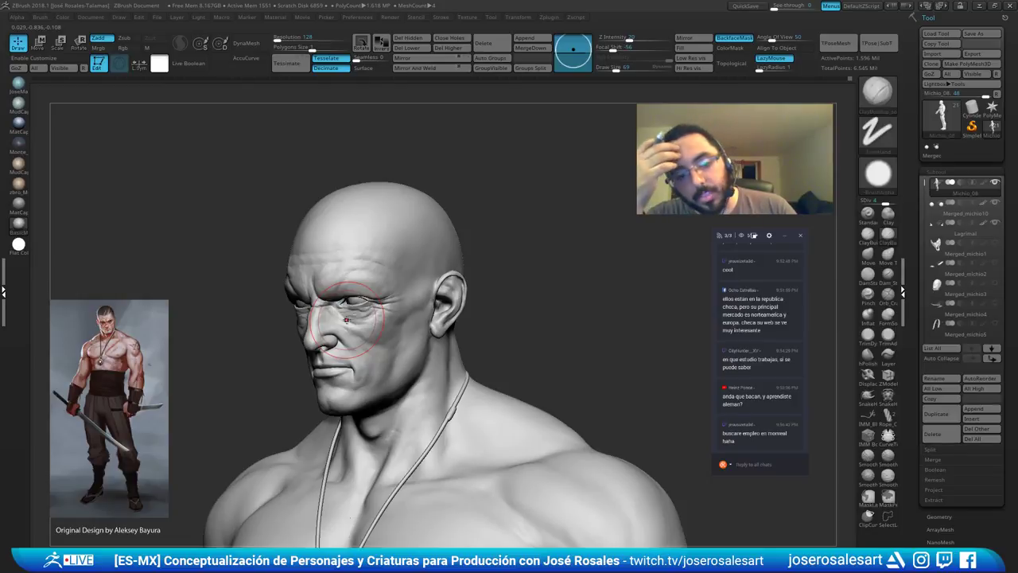
Refine the jaw and the underside of the chin with Clay Buildup at draw size 30.
{"action": "mouse_move", "coordinate": [346, 319]}
{"action": "right_mouse_down"}
{"action": "mouse_move", "coordinate": [422, 332]}
{"action": "mouse_move", "coordinate": [486, 273]}
{"action": "mouse_move", "coordinate": [525, 252]}
{"action": "mouse_move", "coordinate": [549, 253]}
{"action": "right_mouse_up"}
{"action": "key", "text": "bracketleft"}
{"action": "right_click_drag", "start_coordinate": [474, 248], "coordinate": [508, 261], "text": "alt"}
{"action": "right_click_drag", "start_coordinate": [446, 220], "coordinate": [505, 226]}
{"action": "mouse_move", "coordinate": [422, 314]}
{"action": "right_mouse_down"}
{"action": "mouse_move", "coordinate": [457, 298]}
{"action": "mouse_move", "coordinate": [416, 334]}
{"action": "mouse_move", "coordinate": [437, 332]}
{"action": "mouse_move", "coordinate": [441, 268]}
{"action": "right_mouse_up"}
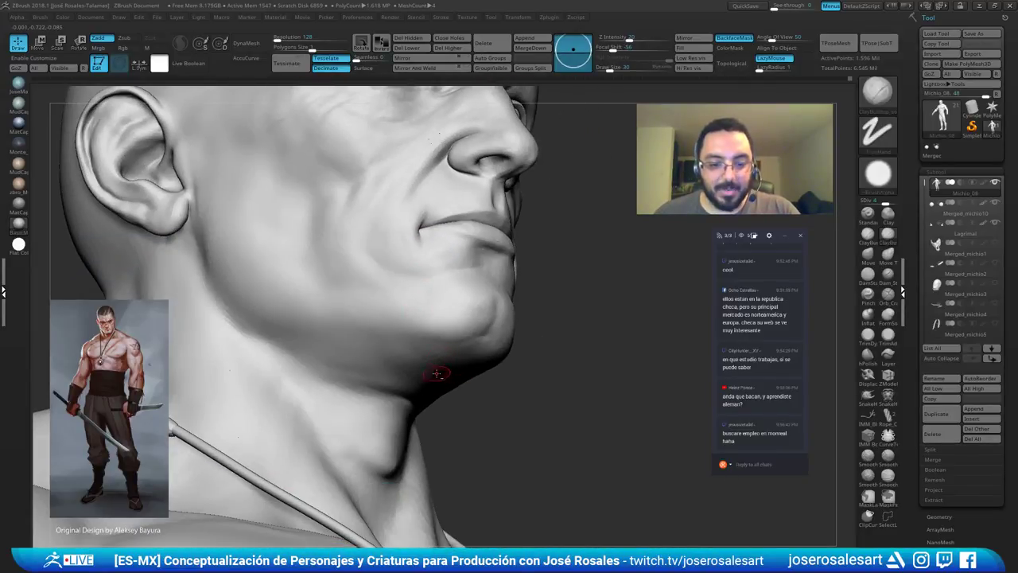
Carve a small crease in the chin with Dam Standard at draw size 30, and save the tool to disk.
{"action": "key", "text": "b"}
{"action": "key", "text": "d"}
{"action": "key", "text": "s"}
{"action": "right_click_drag", "start_coordinate": [541, 398], "coordinate": [467, 337]}
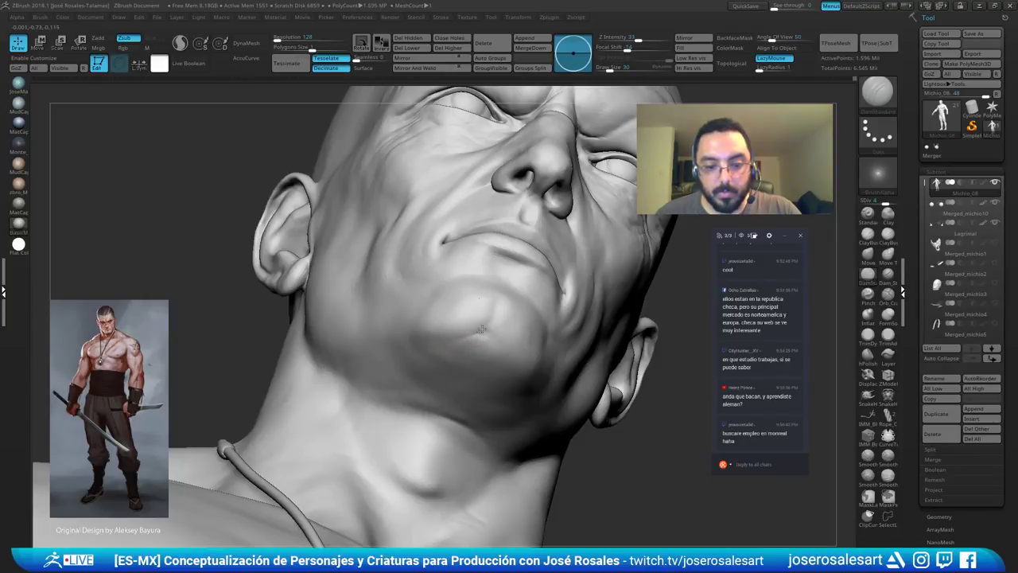
{"action": "right_click_drag", "start_coordinate": [497, 346], "coordinate": [600, 219]}
{"action": "left_click", "coordinate": [975, 36]}
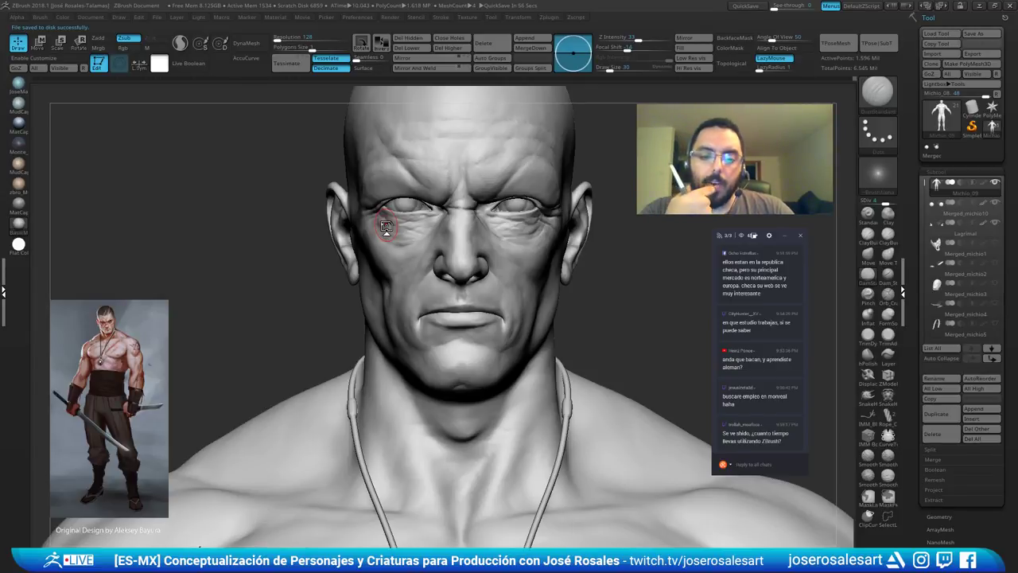
Paint masks in the shape of both eyebrows at draw size 19.
{"action": "right_click_drag", "start_coordinate": [534, 214], "coordinate": [527, 241], "text": "alt"}
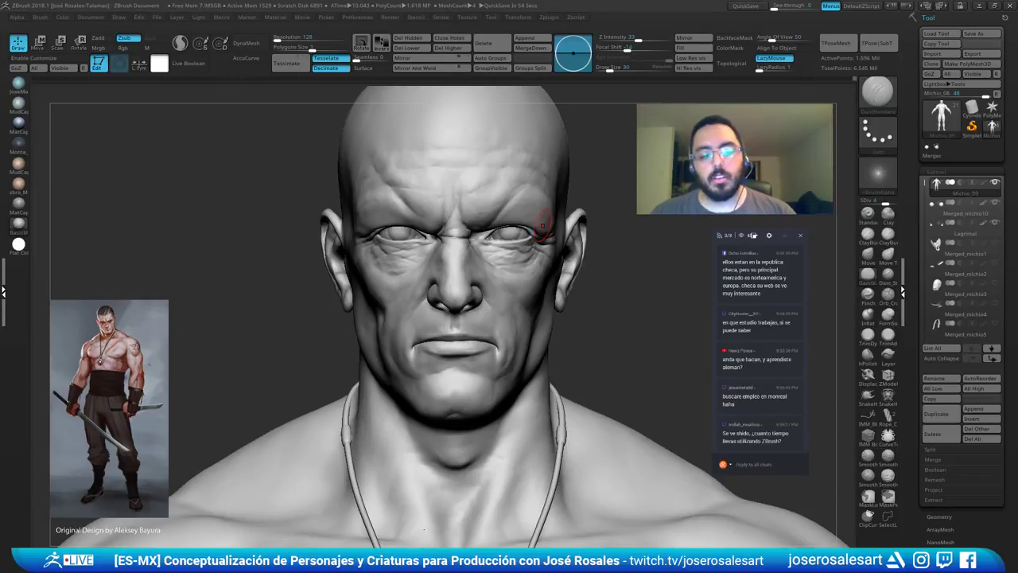
{"action": "right_click_drag", "start_coordinate": [615, 196], "coordinate": [538, 210]}
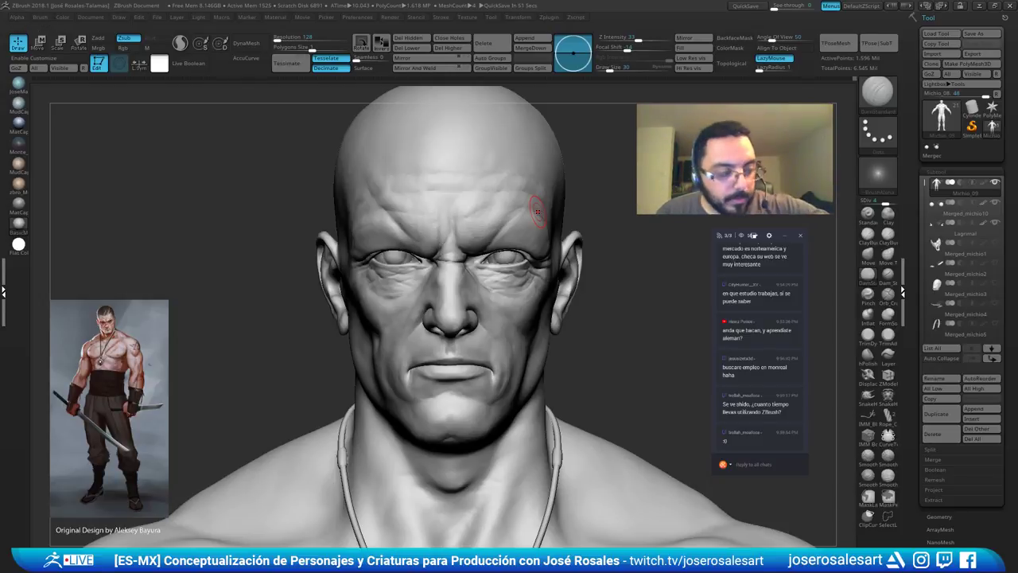
{"action": "right_click_drag", "start_coordinate": [489, 212], "coordinate": [543, 190], "text": "alt"}
{"action": "mouse_move", "coordinate": [507, 258]}
{"action": "right_mouse_down"}
{"action": "mouse_move", "coordinate": [521, 219]}
{"action": "mouse_move", "coordinate": [509, 262]}
{"action": "right_mouse_up"}
{"action": "key", "text": "s"}
{"action": "left_click_drag", "start_coordinate": [443, 219], "coordinate": [416, 230]}
{"action": "key", "text": "ctrl+z"}
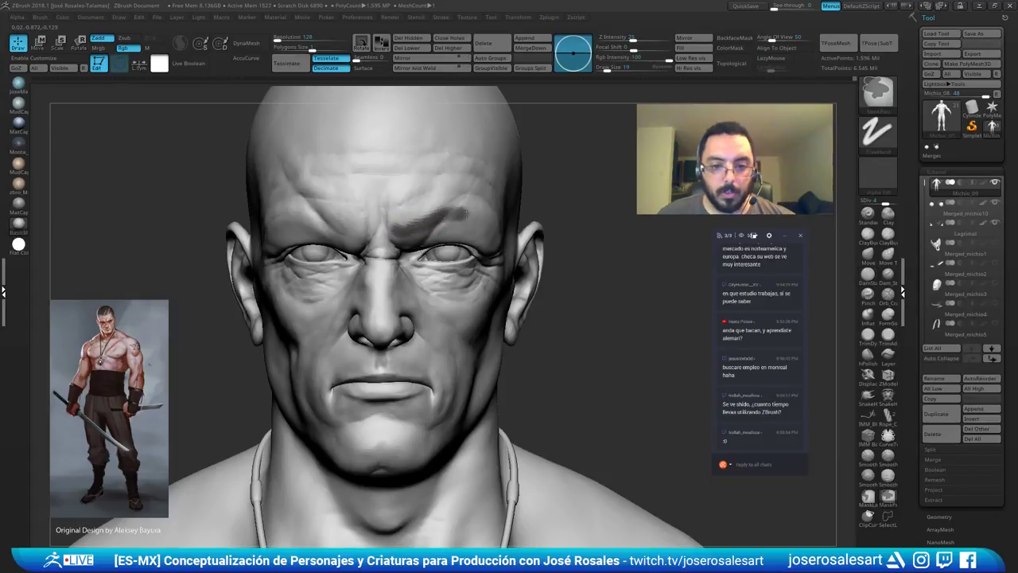
{"action": "left_click_drag", "start_coordinate": [491, 218], "coordinate": [494, 223], "text": "ctrl"}
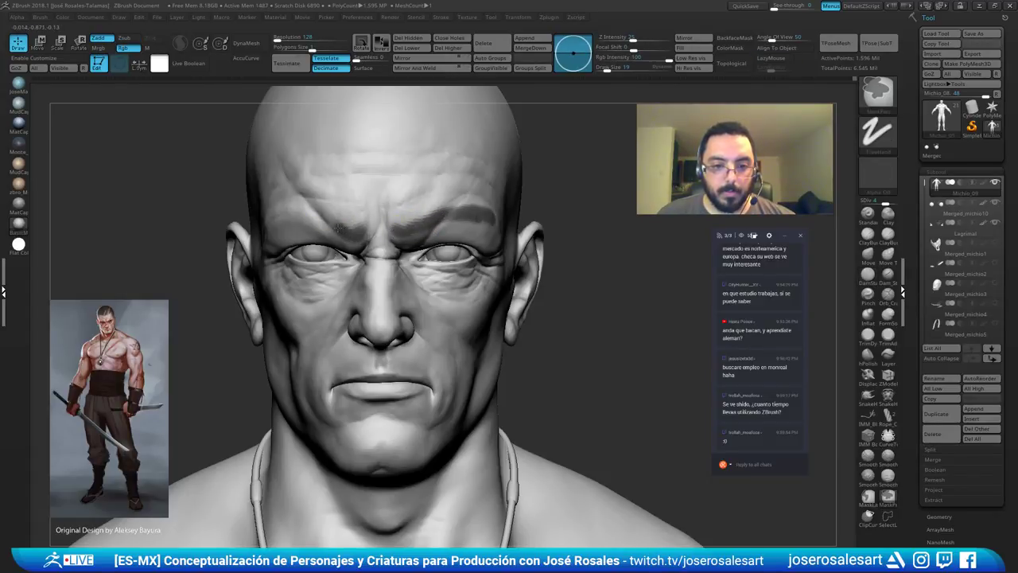
{"action": "left_click_drag", "start_coordinate": [341, 230], "coordinate": [271, 218], "text": "ctrl"}
Preview the masked eyebrows under a bluish MatCap material, clear the mask and restore BasicMaterial.
{"action": "mouse_move", "coordinate": [309, 210]}
{"action": "right_mouse_down", "text": "alt"}
{"action": "mouse_move", "coordinate": [279, 209]}
{"action": "mouse_move", "coordinate": [406, 191]}
{"action": "mouse_move", "coordinate": [478, 210]}
{"action": "right_mouse_up", "text": "alt"}
{"action": "left_click", "coordinate": [22, 105]}
{"action": "right_click_drag", "start_coordinate": [344, 188], "coordinate": [447, 190]}
{"action": "left_click_drag", "start_coordinate": [448, 188], "coordinate": [329, 221]}
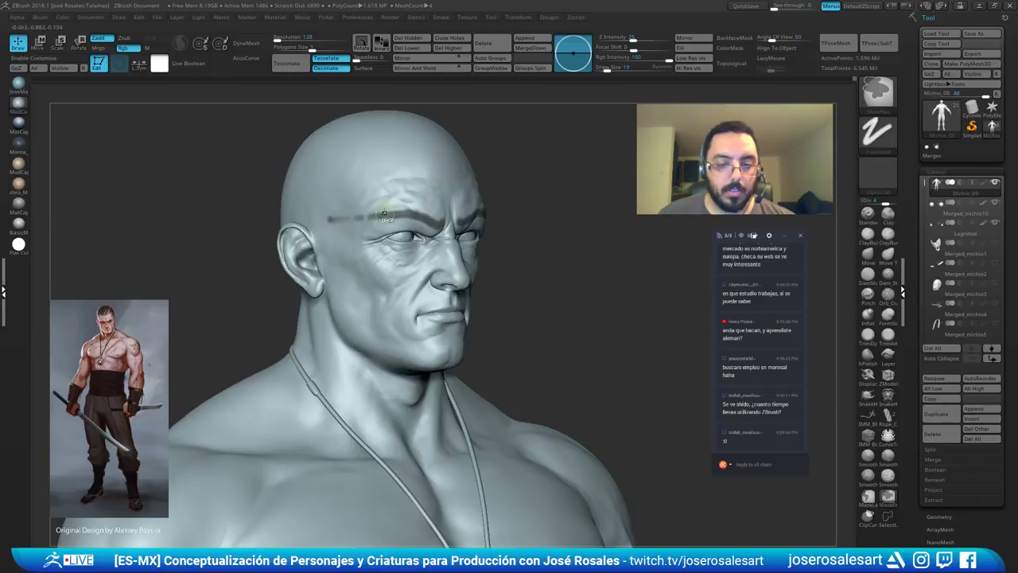
{"action": "left_click_drag", "start_coordinate": [577, 230], "coordinate": [47, 128], "text": "shift"}
{"action": "left_click", "coordinate": [19, 225]}
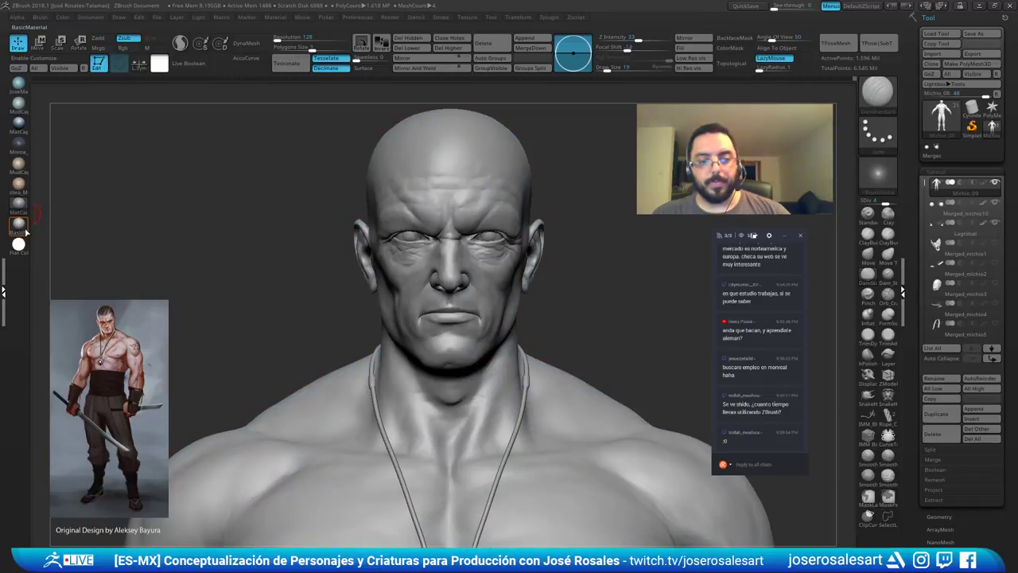
Smooth the area below the lower lip near the mouth corner.
{"action": "left_click_drag", "start_coordinate": [579, 334], "coordinate": [549, 374], "text": "alt"}
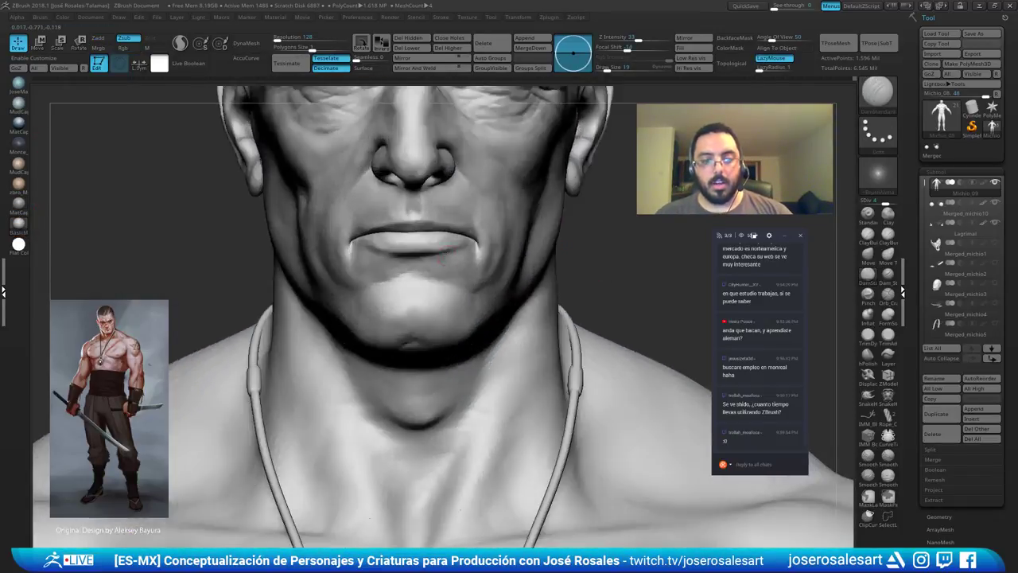
{"action": "right_click_drag", "start_coordinate": [366, 227], "coordinate": [482, 230]}
{"action": "left_click_drag", "start_coordinate": [461, 249], "coordinate": [440, 255], "text": "shift"}
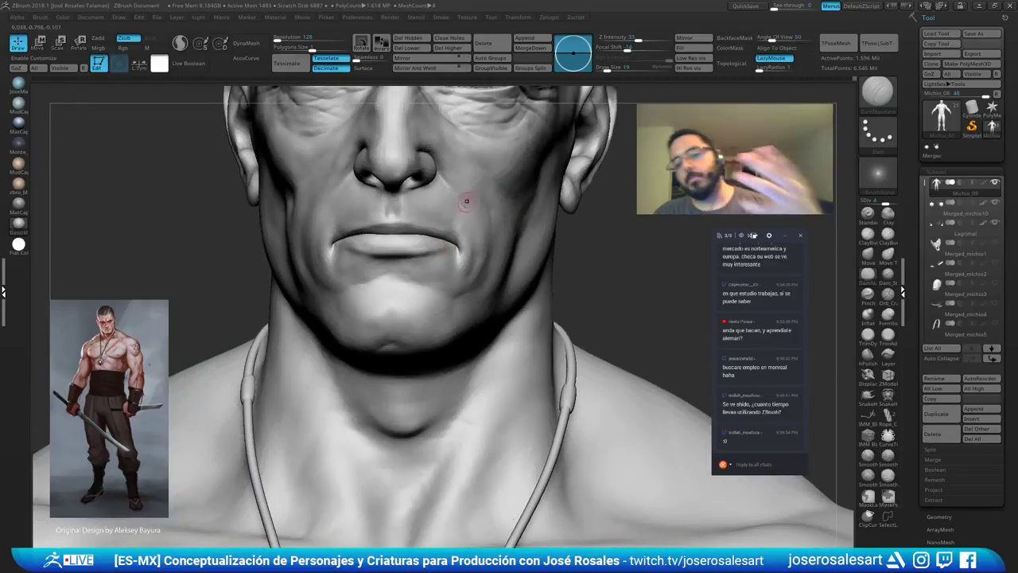
{"action": "left_click_drag", "start_coordinate": [444, 259], "coordinate": [419, 182]}
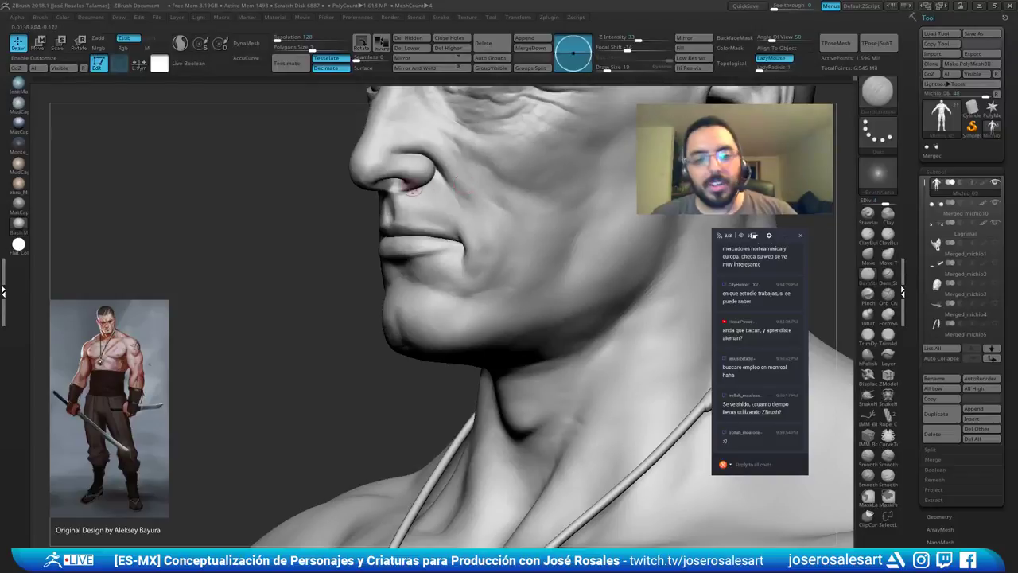
Adjust the shape of the upper lip area below the nostril with the Move brush.
{"action": "mouse_move", "coordinate": [436, 197]}
{"action": "right_mouse_down"}
{"action": "mouse_move", "coordinate": [416, 161]}
{"action": "mouse_move", "coordinate": [421, 223]}
{"action": "right_mouse_up"}
{"action": "key", "text": "b"}
{"action": "key", "text": "m"}
{"action": "key", "text": "v"}
{"action": "mouse_move", "coordinate": [423, 238]}
{"action": "left_mouse_down"}
{"action": "mouse_move", "coordinate": [432, 211]}
{"action": "mouse_move", "coordinate": [430, 221]}
{"action": "left_mouse_up"}
{"action": "mouse_move", "coordinate": [424, 227]}
{"action": "right_mouse_down"}
{"action": "mouse_move", "coordinate": [457, 218]}
{"action": "mouse_move", "coordinate": [414, 228]}
{"action": "mouse_move", "coordinate": [430, 247]}
{"action": "mouse_move", "coordinate": [432, 306]}
{"action": "mouse_move", "coordinate": [569, 251]}
{"action": "mouse_move", "coordinate": [523, 226]}
{"action": "right_mouse_up"}
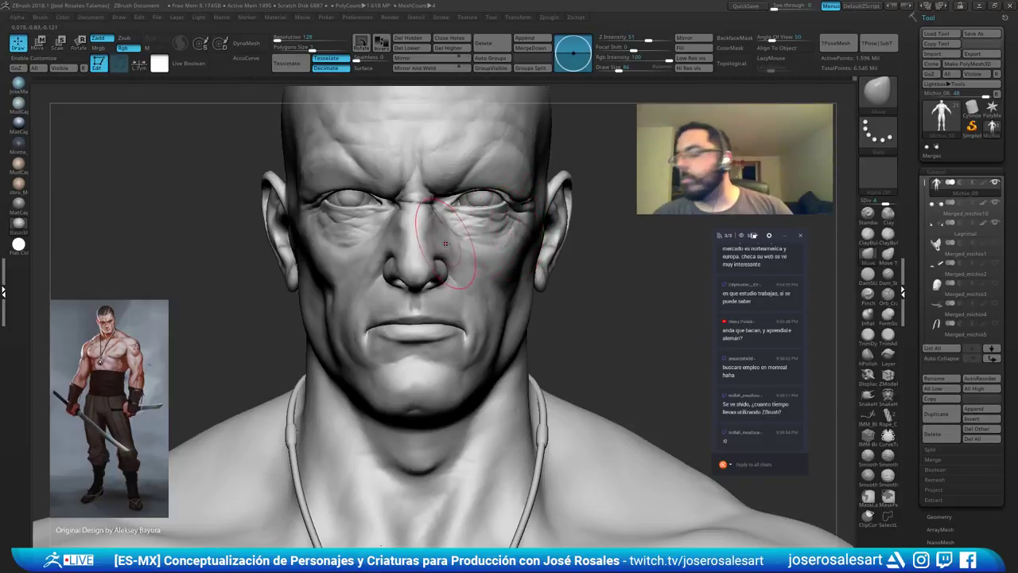
Adjust the ear and the inner eye area with the Move brush, finishing at draw size 73.
{"action": "key", "text": "s"}
{"action": "left_click_drag", "start_coordinate": [565, 255], "coordinate": [572, 241]}
{"action": "key", "text": "s"}
{"action": "key", "text": "s"}
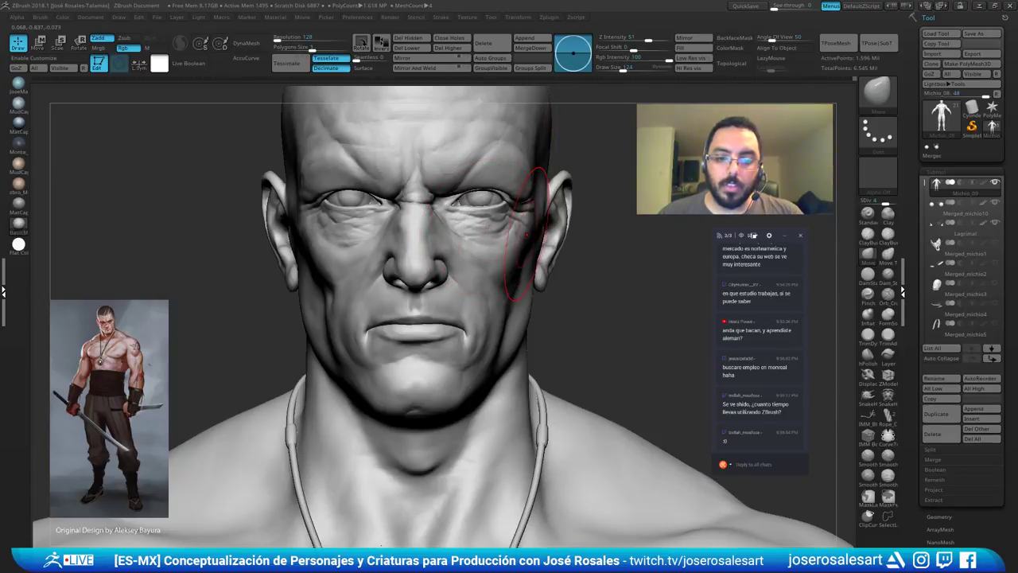
{"action": "right_click_drag", "start_coordinate": [542, 237], "coordinate": [529, 267], "text": "ctrl"}
{"action": "key", "text": "s"}
{"action": "left_click_drag", "start_coordinate": [474, 217], "coordinate": [466, 217]}
Create a Transpose Master mesh of the character and isolate the left eye area with an inverted mask.
{"action": "right_click_drag", "start_coordinate": [694, 171], "coordinate": [693, 119], "text": "ctrl"}
{"action": "left_click", "coordinate": [838, 47]}
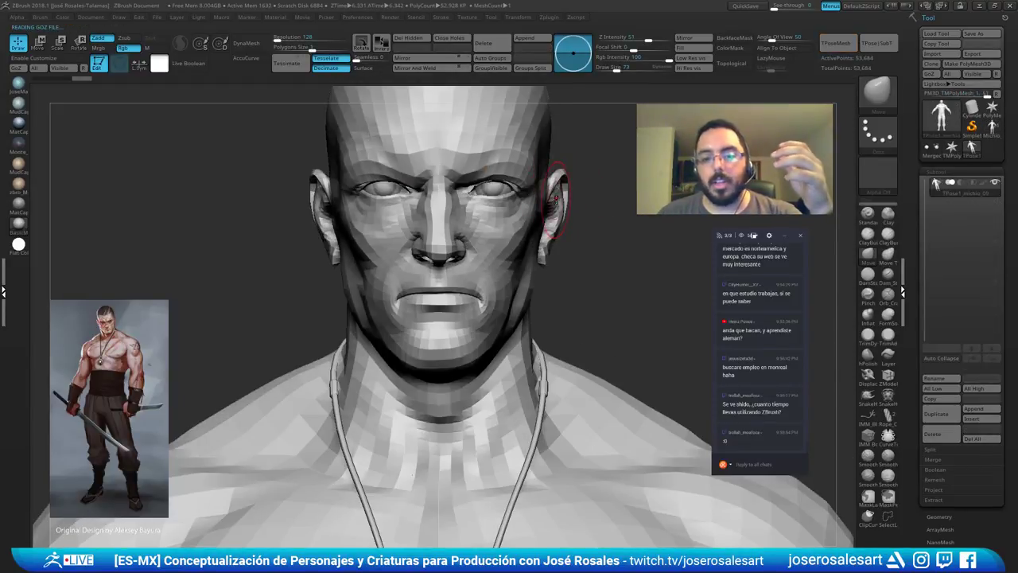
{"action": "right_click_drag", "start_coordinate": [407, 230], "coordinate": [502, 222], "text": "ctrl"}
{"action": "left_click", "coordinate": [498, 204], "text": "ctrl+shift"}
{"action": "left_click_drag", "start_coordinate": [600, 143], "coordinate": [432, 256], "text": "ctrl"}
{"action": "left_click", "coordinate": [573, 237], "text": "ctrl+shift"}
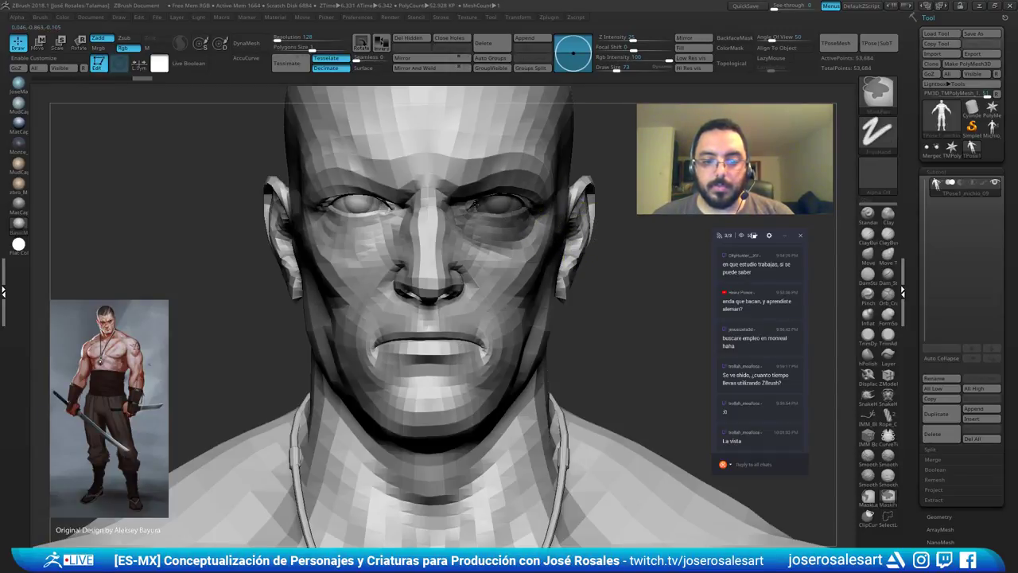
{"action": "mouse_move", "coordinate": [522, 210]}
{"action": "left_mouse_down", "text": "ctrl"}
{"action": "mouse_move", "coordinate": [492, 212]}
{"action": "mouse_move", "coordinate": [512, 214]}
{"action": "left_mouse_up", "text": "ctrl"}
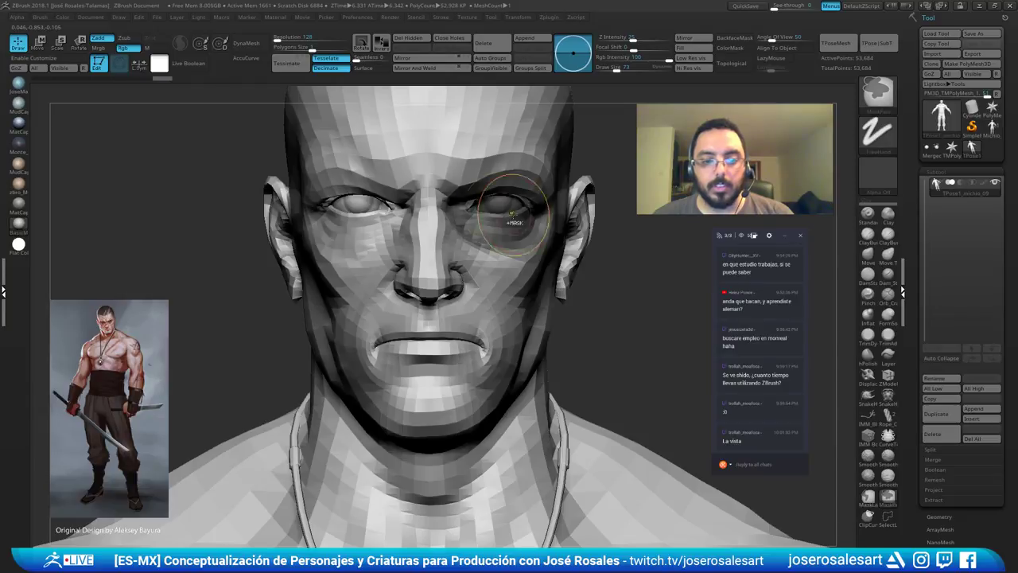
{"action": "mouse_move", "coordinate": [512, 213]}
{"action": "right_mouse_down"}
{"action": "mouse_move", "coordinate": [382, 208]}
{"action": "mouse_move", "coordinate": [474, 181]}
{"action": "right_mouse_up"}
{"action": "left_click_drag", "start_coordinate": [474, 181], "coordinate": [525, 238]}
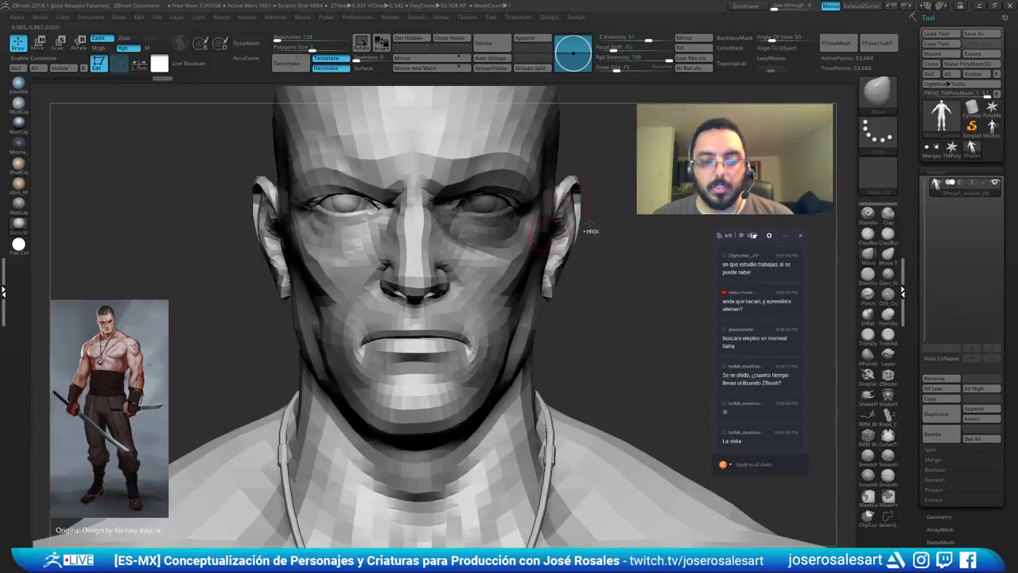
{"action": "left_click", "coordinate": [603, 243], "text": "ctrl"}
{"action": "left_click_drag", "start_coordinate": [603, 243], "coordinate": [574, 277], "text": "alt"}
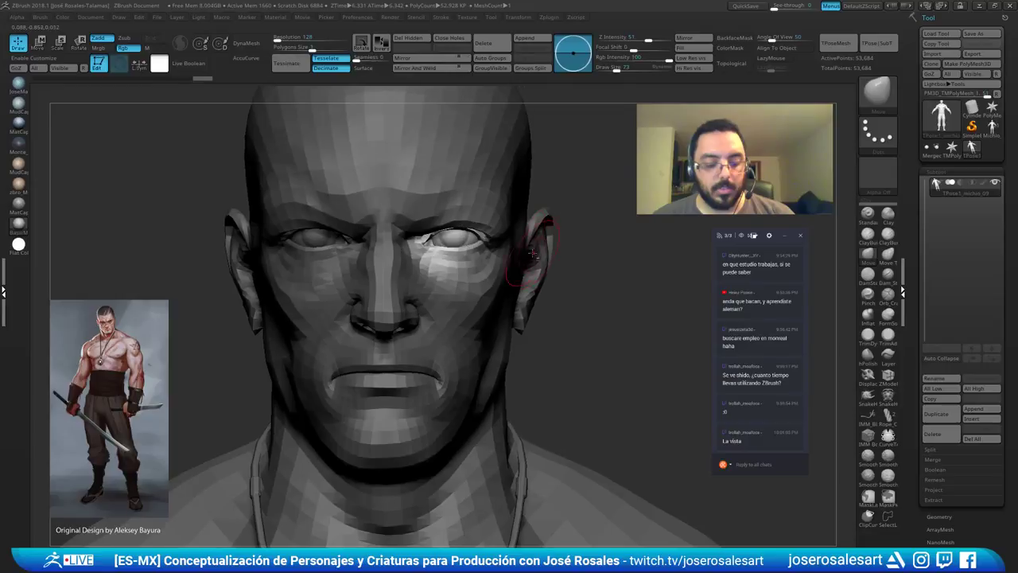
Center the transform gizmo on the unmasked left eye and nudge that area slightly, keeping the mask.
{"action": "key", "text": "w"}
{"action": "left_click", "coordinate": [455, 236], "text": "alt"}
{"action": "left_click", "coordinate": [474, 156], "text": "alt"}
{"action": "left_click", "coordinate": [455, 237], "text": "alt"}
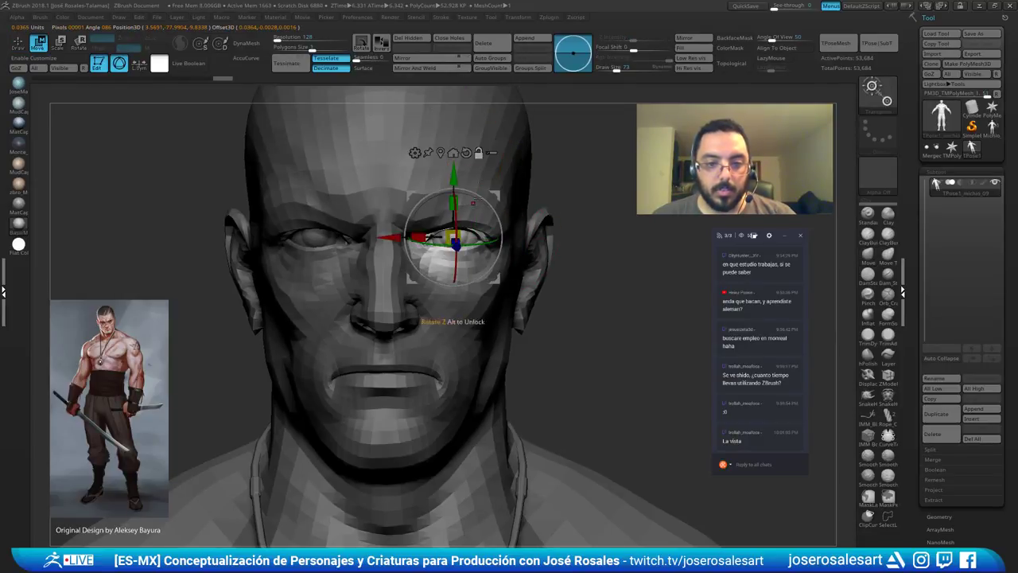
{"action": "right_click_drag", "start_coordinate": [453, 189], "coordinate": [483, 208], "text": "alt"}
{"action": "left_click_drag", "start_coordinate": [484, 209], "coordinate": [484, 208]}
{"action": "key", "text": "ctrl+z"}
{"action": "key", "text": "ctrl+shift+z"}
{"action": "key", "text": "q"}
{"action": "right_click_drag", "start_coordinate": [547, 199], "coordinate": [609, 198], "text": "ctrl"}
{"action": "left_click_drag", "start_coordinate": [609, 198], "coordinate": [628, 226], "text": "ctrl"}
{"action": "mouse_move", "coordinate": [628, 227]}
{"action": "right_mouse_down", "text": "ctrl"}
{"action": "mouse_move", "coordinate": [616, 304]}
{"action": "mouse_move", "coordinate": [585, 231]}
{"action": "mouse_move", "coordinate": [580, 258]}
{"action": "right_mouse_up", "text": "ctrl"}
{"action": "key", "text": "ctrl+z"}
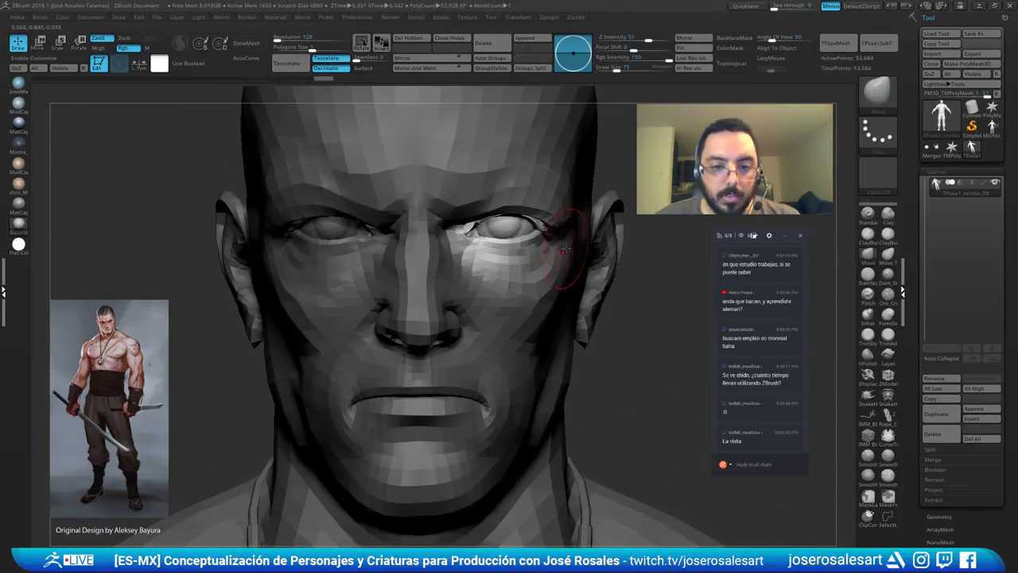
Try shifting the left eye area vertically with the gizmo, and undo the attempts.
{"action": "key", "text": "w"}
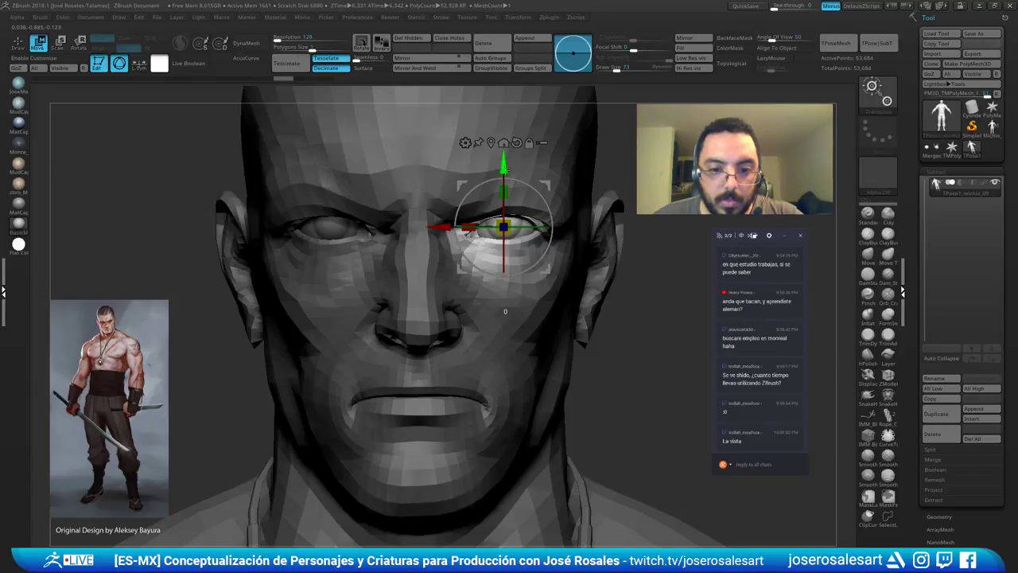
{"action": "left_click_drag", "start_coordinate": [506, 168], "coordinate": [506, 170]}
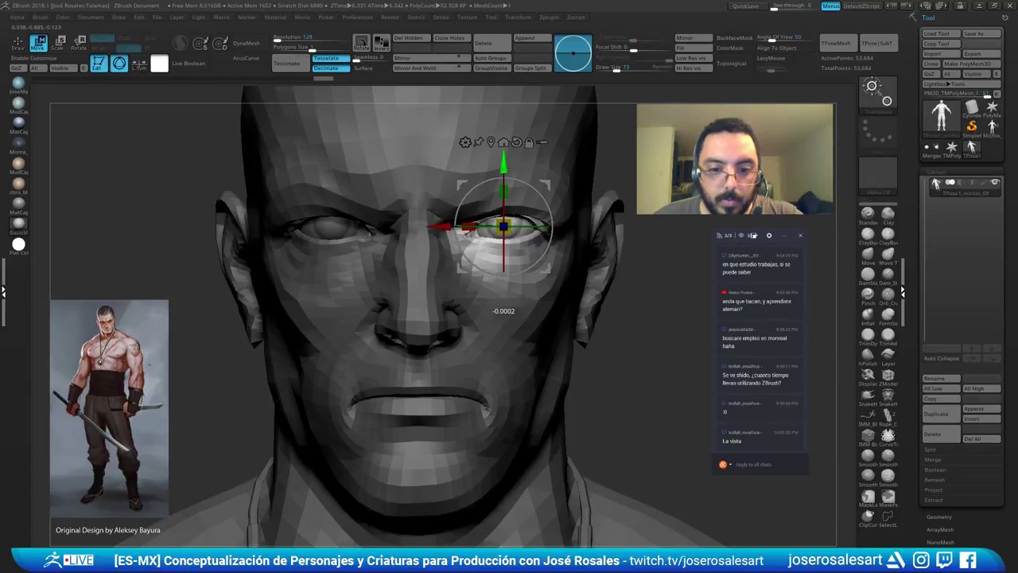
{"action": "right_click_drag", "start_coordinate": [512, 184], "coordinate": [511, 207], "text": "ctrl"}
{"action": "left_click_drag", "start_coordinate": [497, 202], "coordinate": [497, 200]}
{"action": "key", "text": "ctrl+z"}
{"action": "key", "text": "ctrl+z"}
{"action": "key", "text": "ctrl+z"}
{"action": "key", "text": "ctrl+z"}
{"action": "key", "text": "ctrl+z"}
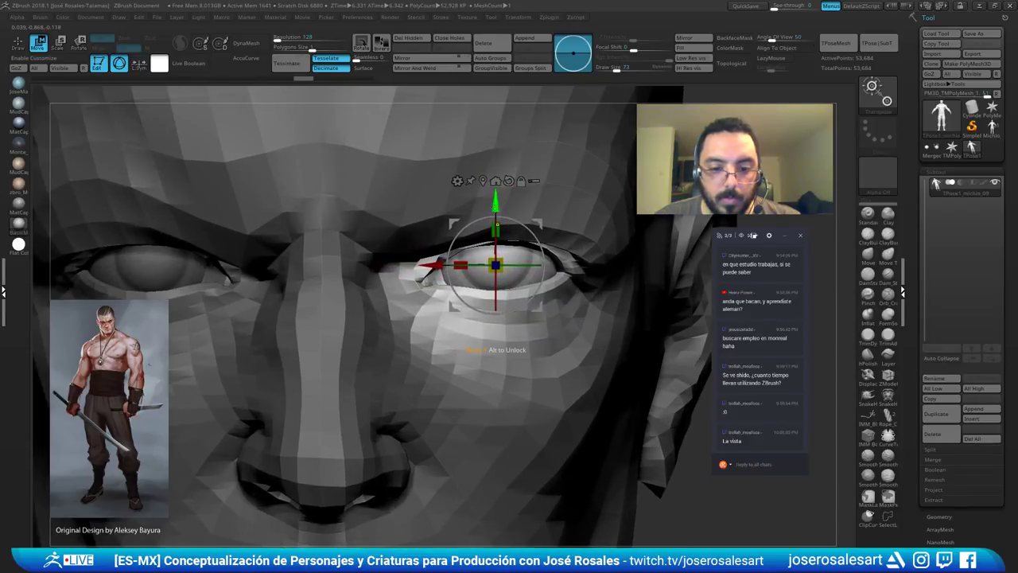
Nudge the left eye area with the gizmo and transfer the Transpose Master changes back to the subtools.
{"action": "mouse_move", "coordinate": [509, 209]}
{"action": "left_mouse_down"}
{"action": "mouse_move", "coordinate": [494, 207]}
{"action": "mouse_move", "coordinate": [511, 209]}
{"action": "left_mouse_up"}
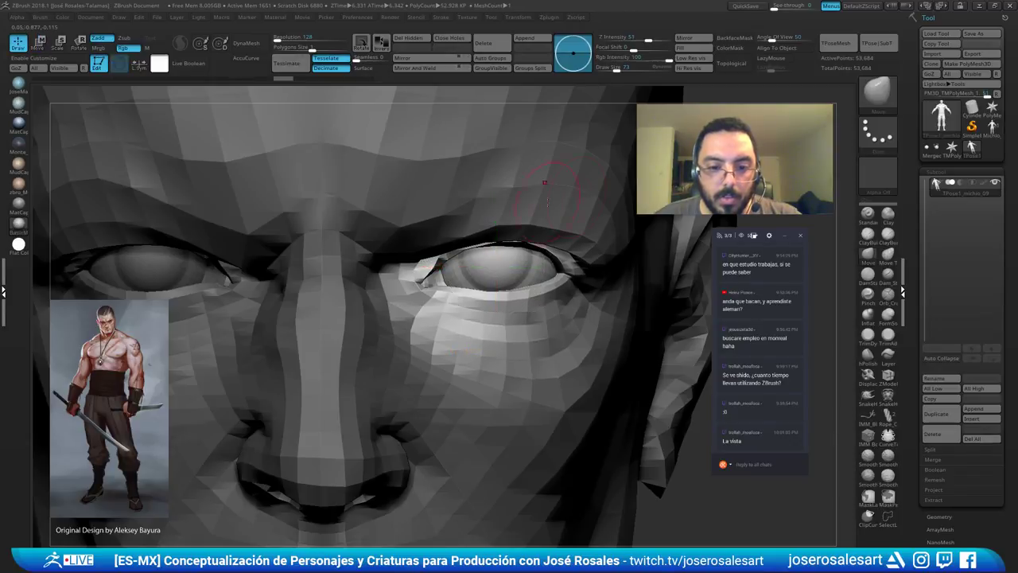
{"action": "key", "text": "q"}
{"action": "key", "text": "f"}
{"action": "left_click", "coordinate": [878, 43]}
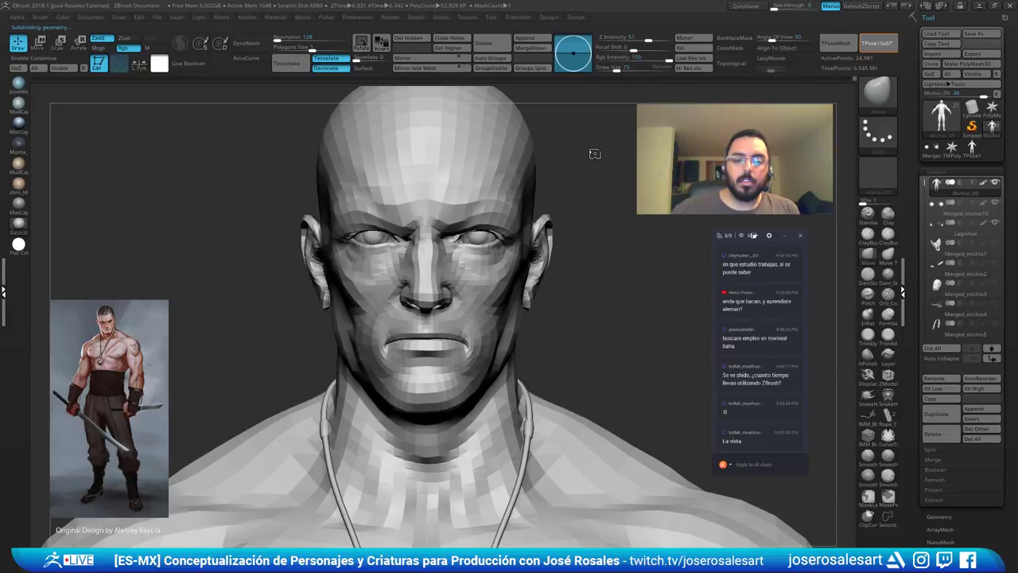
{"action": "key", "text": "Down"}
{"action": "key", "text": "Down"}
{"action": "key", "text": "Down"}
{"action": "key", "text": "Down"}
{"action": "key", "text": "Down"}
{"action": "key", "text": "Down"}
{"action": "key", "text": "Down"}
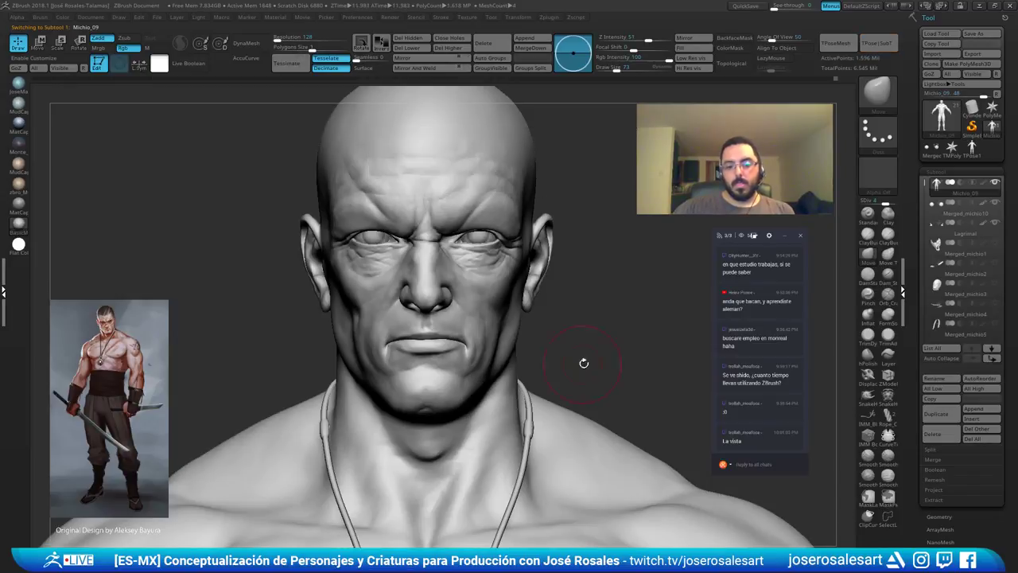
{"action": "mouse_move", "coordinate": [569, 263]}
{"action": "left_mouse_down"}
{"action": "mouse_move", "coordinate": [628, 258]}
{"action": "mouse_move", "coordinate": [574, 252]}
{"action": "mouse_move", "coordinate": [609, 282]}
{"action": "left_mouse_up"}
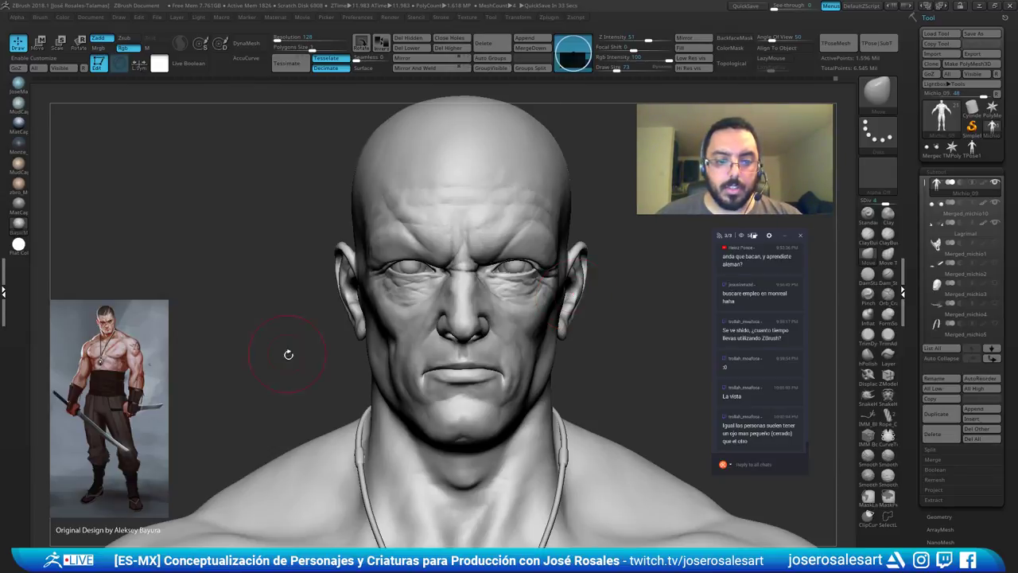
Set the draw size to 54 and refine the tip and underside of the nose.
{"action": "left_click_drag", "start_coordinate": [564, 159], "coordinate": [492, 247]}
{"action": "mouse_move", "coordinate": [491, 247]}
{"action": "right_mouse_down", "text": "ctrl"}
{"action": "mouse_move", "coordinate": [469, 334]}
{"action": "mouse_move", "coordinate": [439, 369]}
{"action": "right_mouse_up", "text": "ctrl"}
{"action": "key", "text": "s"}
{"action": "left_click_drag", "start_coordinate": [439, 367], "coordinate": [428, 367]}
{"action": "key", "text": "bracketleft"}
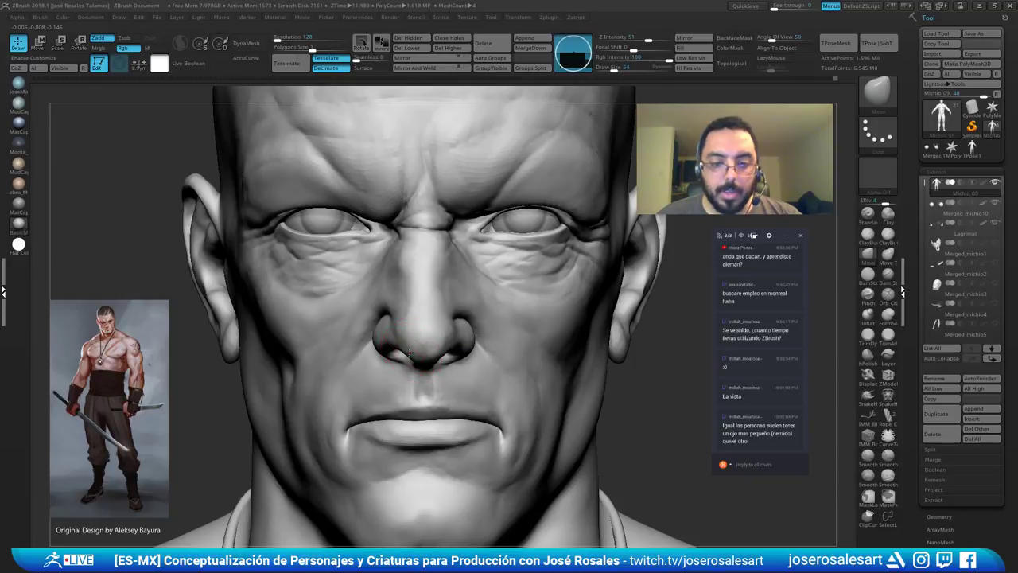
{"action": "mouse_move", "coordinate": [418, 357]}
{"action": "right_mouse_down"}
{"action": "mouse_move", "coordinate": [390, 257]}
{"action": "mouse_move", "coordinate": [414, 311]}
{"action": "mouse_move", "coordinate": [394, 298]}
{"action": "mouse_move", "coordinate": [396, 240]}
{"action": "right_mouse_up"}
{"action": "right_click_drag", "start_coordinate": [398, 290], "coordinate": [450, 299]}
{"action": "left_click_drag", "start_coordinate": [392, 298], "coordinate": [420, 296]}
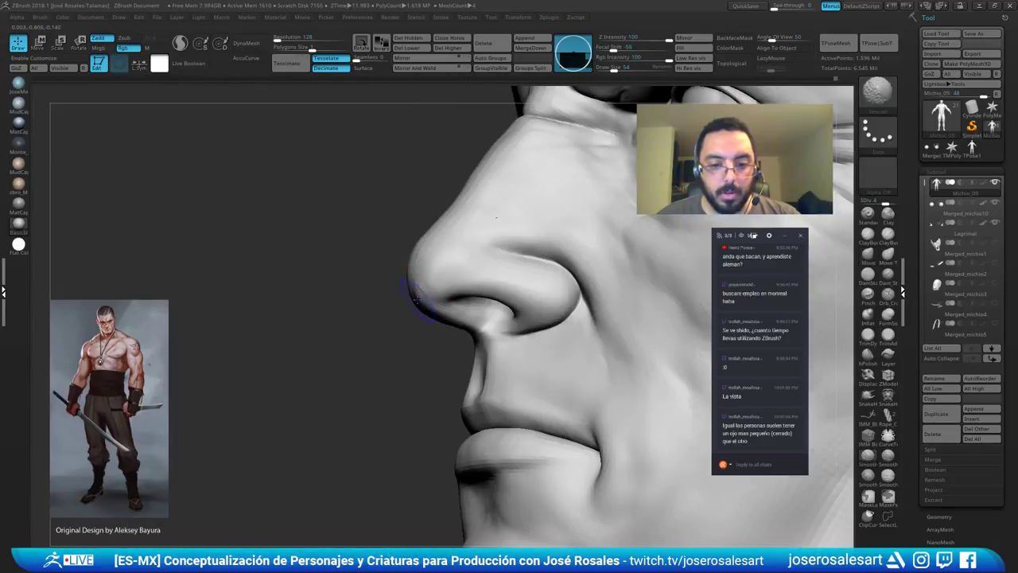
Build up the nose tip and the side of the nose with the ClayBuildup brush.
{"action": "key", "text": "b"}
{"action": "key", "text": "c"}
{"action": "key", "text": "b"}
{"action": "right_click_drag", "start_coordinate": [426, 305], "coordinate": [418, 303]}
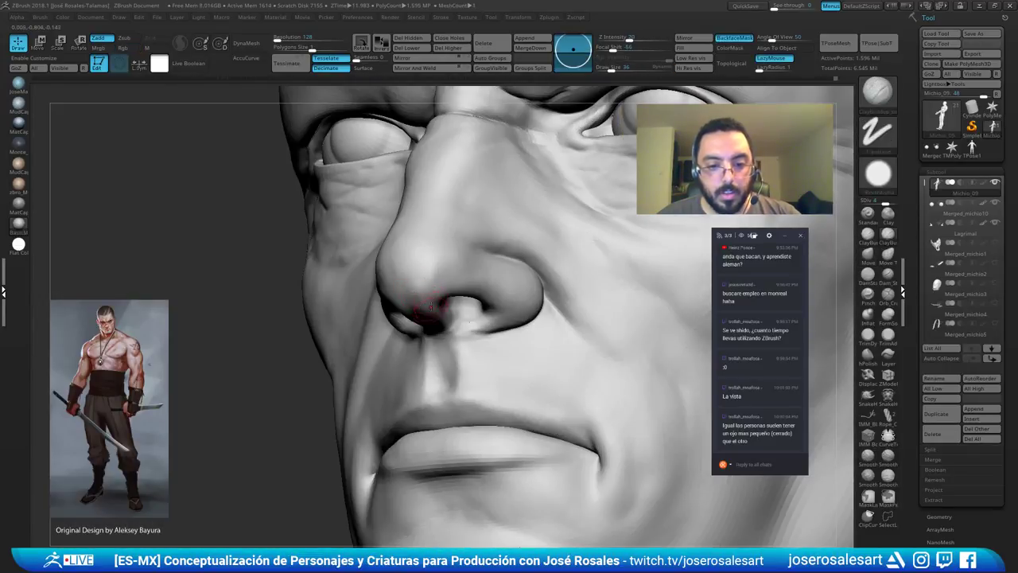
{"action": "right_click_drag", "start_coordinate": [501, 320], "coordinate": [486, 316]}
{"action": "right_click_drag", "start_coordinate": [486, 317], "coordinate": [483, 298], "text": "ctrl"}
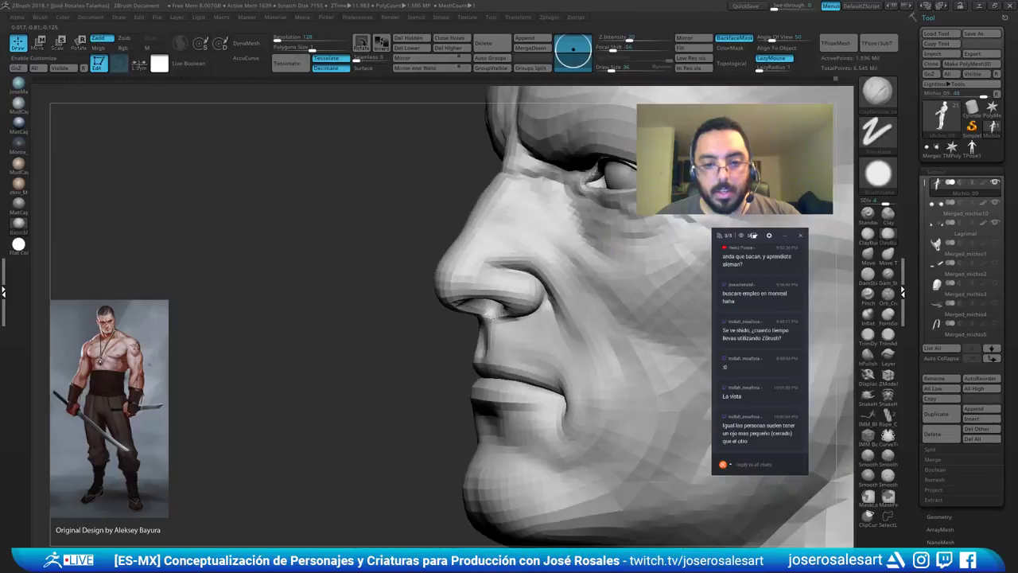
{"action": "right_click_drag", "start_coordinate": [447, 269], "coordinate": [471, 267]}
{"action": "mouse_move", "coordinate": [471, 266]}
{"action": "left_mouse_down"}
{"action": "mouse_move", "coordinate": [523, 295]}
{"action": "mouse_move", "coordinate": [585, 253]}
{"action": "mouse_move", "coordinate": [518, 224]}
{"action": "left_mouse_up"}
{"action": "right_click_drag", "start_coordinate": [461, 260], "coordinate": [464, 279], "text": "ctrl"}
{"action": "right_click_drag", "start_coordinate": [465, 279], "coordinate": [491, 263]}
Adjust the contour around the nostril wing with the Move brush at draw size 73.
{"action": "key", "text": "b"}
{"action": "key", "text": "m"}
{"action": "key", "text": "v"}
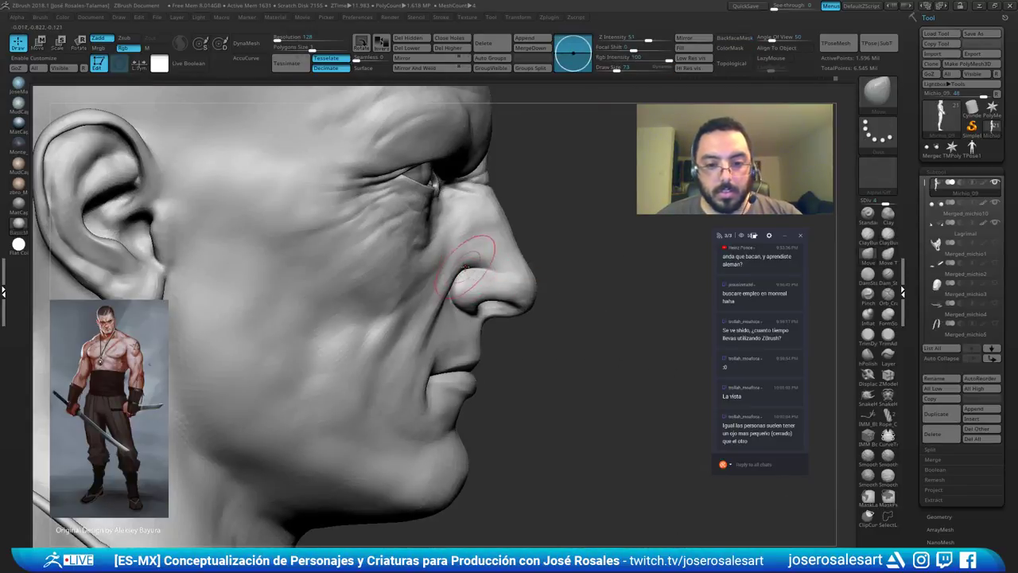
{"action": "mouse_move", "coordinate": [571, 265]}
{"action": "right_mouse_down"}
{"action": "mouse_move", "coordinate": [547, 255]}
{"action": "mouse_move", "coordinate": [558, 227]}
{"action": "mouse_move", "coordinate": [567, 229]}
{"action": "mouse_move", "coordinate": [493, 274]}
{"action": "right_mouse_up"}
{"action": "mouse_move", "coordinate": [493, 275]}
{"action": "right_mouse_down"}
{"action": "mouse_move", "coordinate": [446, 286]}
{"action": "mouse_move", "coordinate": [525, 259]}
{"action": "right_mouse_up"}
Add volume to the side of the nose above the nostril with ClayBuildup at draw size 62.
{"action": "key", "text": "b"}
{"action": "key", "text": "c"}
{"action": "key", "text": "b"}
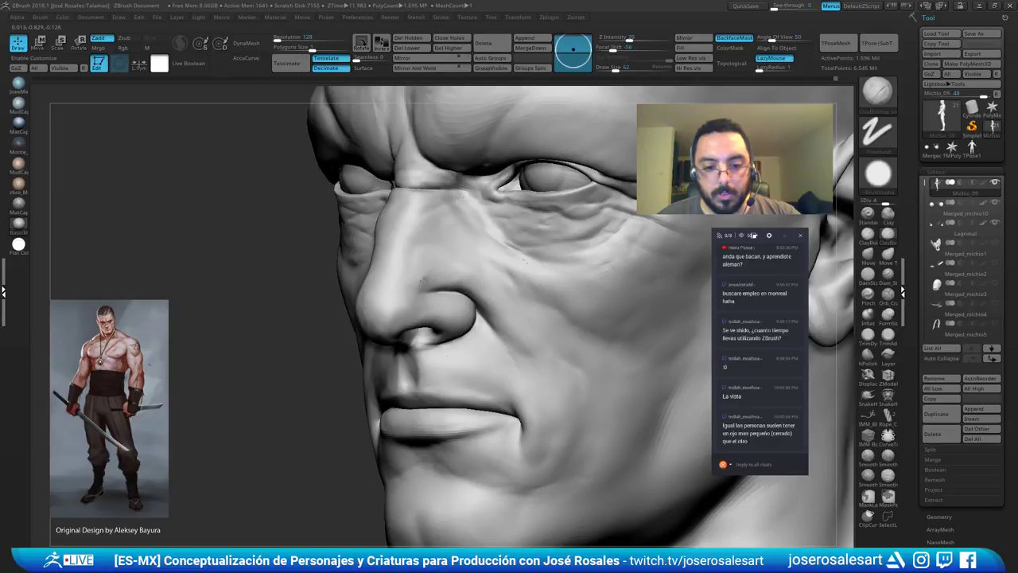
{"action": "mouse_move", "coordinate": [469, 273]}
{"action": "right_mouse_down"}
{"action": "mouse_move", "coordinate": [501, 264]}
{"action": "mouse_move", "coordinate": [548, 272]}
{"action": "right_mouse_up"}
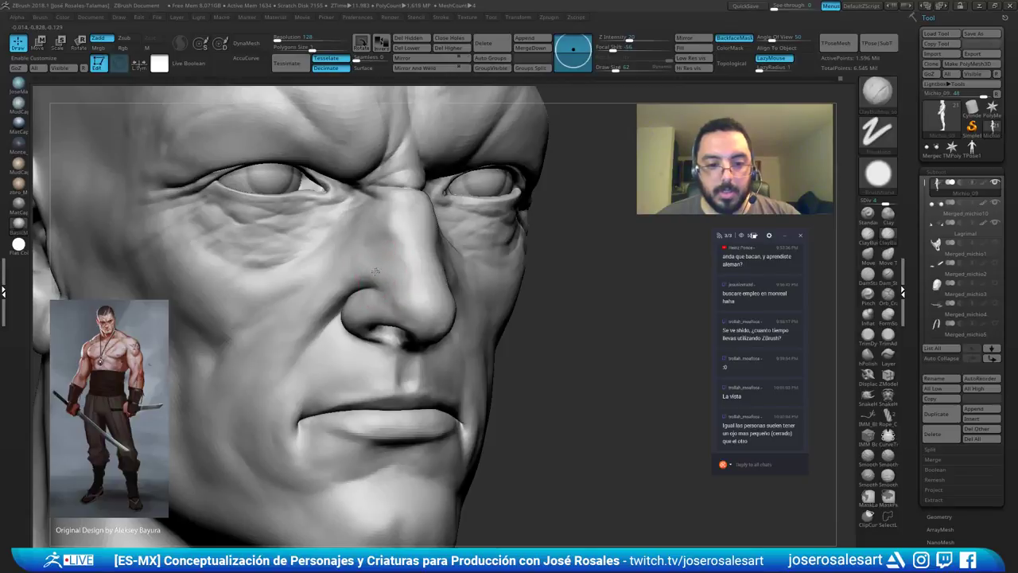
{"action": "mouse_move", "coordinate": [374, 283]}
{"action": "right_mouse_down"}
{"action": "mouse_move", "coordinate": [393, 276]}
{"action": "mouse_move", "coordinate": [344, 277]}
{"action": "mouse_move", "coordinate": [367, 267]}
{"action": "right_mouse_up"}
{"action": "left_click_drag", "start_coordinate": [362, 261], "coordinate": [383, 283]}
{"action": "key", "text": "shift"}
{"action": "mouse_move", "coordinate": [692, 209]}
{"action": "right_mouse_down", "text": "shift"}
{"action": "mouse_move", "coordinate": [635, 207]}
{"action": "mouse_move", "coordinate": [635, 157]}
{"action": "right_mouse_up", "text": "shift"}
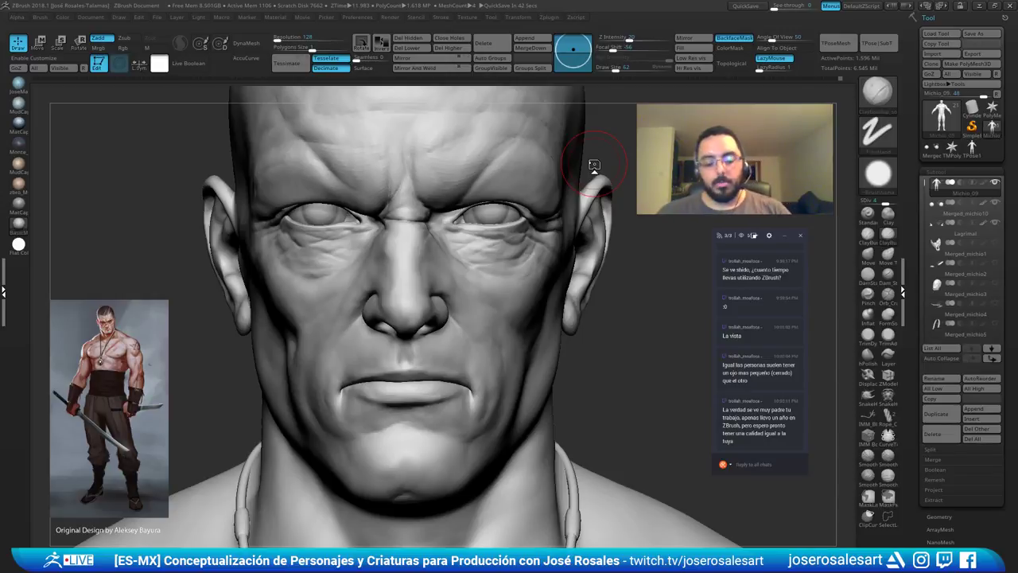
Set the draw size to 54 for the mouth area and lower the body mesh to subdivision level 3.
{"action": "mouse_move", "coordinate": [523, 172]}
{"action": "right_mouse_down"}
{"action": "mouse_move", "coordinate": [409, 291]}
{"action": "mouse_move", "coordinate": [509, 296]}
{"action": "mouse_move", "coordinate": [425, 393]}
{"action": "right_mouse_up"}
{"action": "key", "text": "s"}
{"action": "left_click", "coordinate": [434, 390]}
{"action": "left_click_drag", "start_coordinate": [420, 382], "coordinate": [436, 384]}
{"action": "mouse_move", "coordinate": [460, 395]}
{"action": "right_mouse_down"}
{"action": "mouse_move", "coordinate": [358, 325]}
{"action": "mouse_move", "coordinate": [379, 315]}
{"action": "mouse_move", "coordinate": [347, 306]}
{"action": "right_mouse_up"}
{"action": "key", "text": "shift+d"}
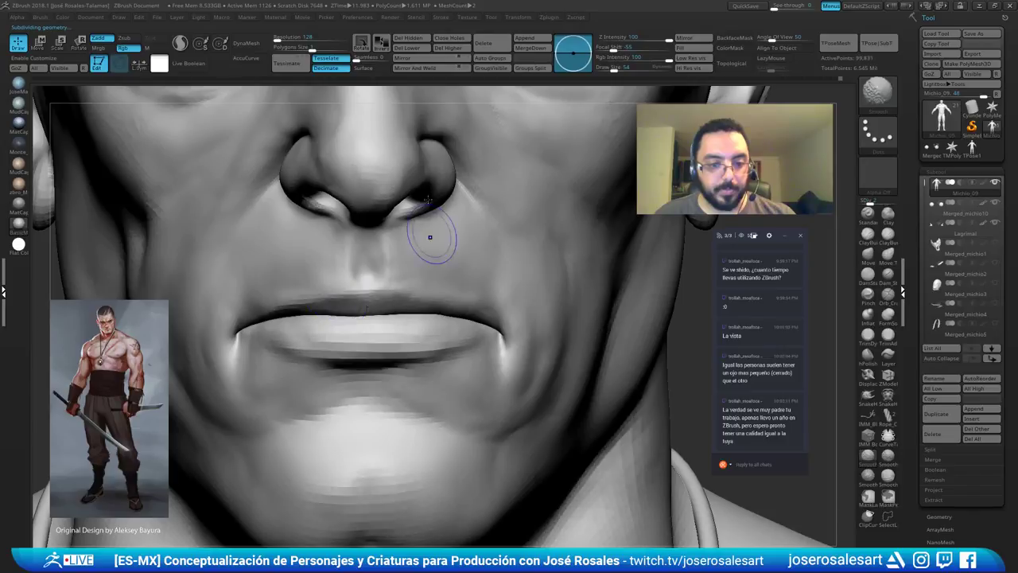
{"action": "key", "text": "shift+d"}
Try to raise the upper lip edge with an enlarged Move Topological brush, and undo the pulls.
{"action": "key", "text": "b"}
{"action": "key", "text": "m"}
{"action": "key", "text": "t"}
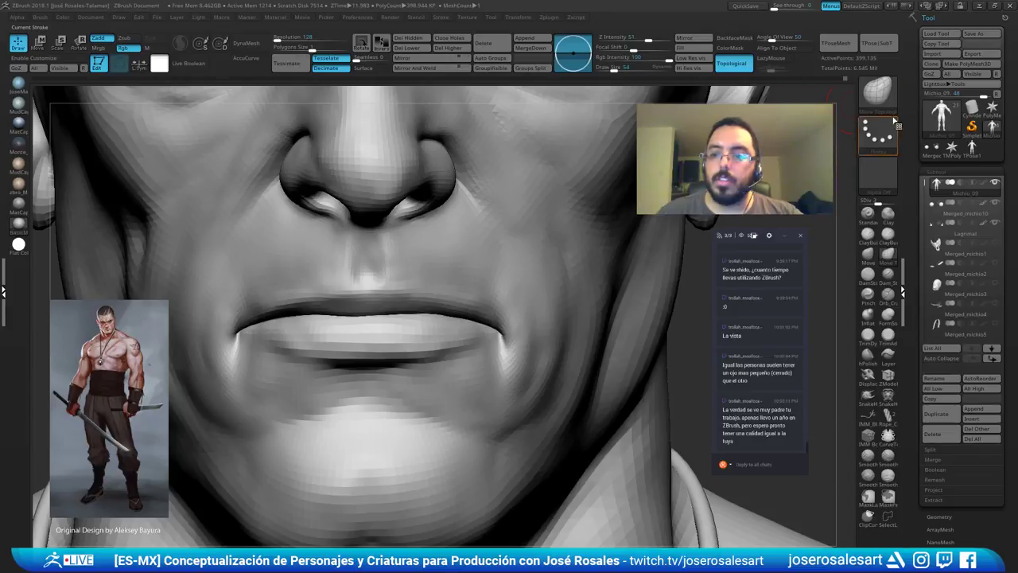
{"action": "right_click_drag", "start_coordinate": [477, 292], "coordinate": [456, 312]}
{"action": "key", "text": "bracketright"}
{"action": "key", "text": "bracketright"}
{"action": "key", "text": "bracketright"}
{"action": "key", "text": "bracketright"}
{"action": "key", "text": "bracketright"}
{"action": "key", "text": "bracketright"}
{"action": "mouse_move", "coordinate": [430, 289]}
{"action": "left_mouse_down"}
{"action": "mouse_move", "coordinate": [451, 237]}
{"action": "mouse_move", "coordinate": [445, 264]}
{"action": "left_mouse_up"}
{"action": "key", "text": "ctrl+z"}
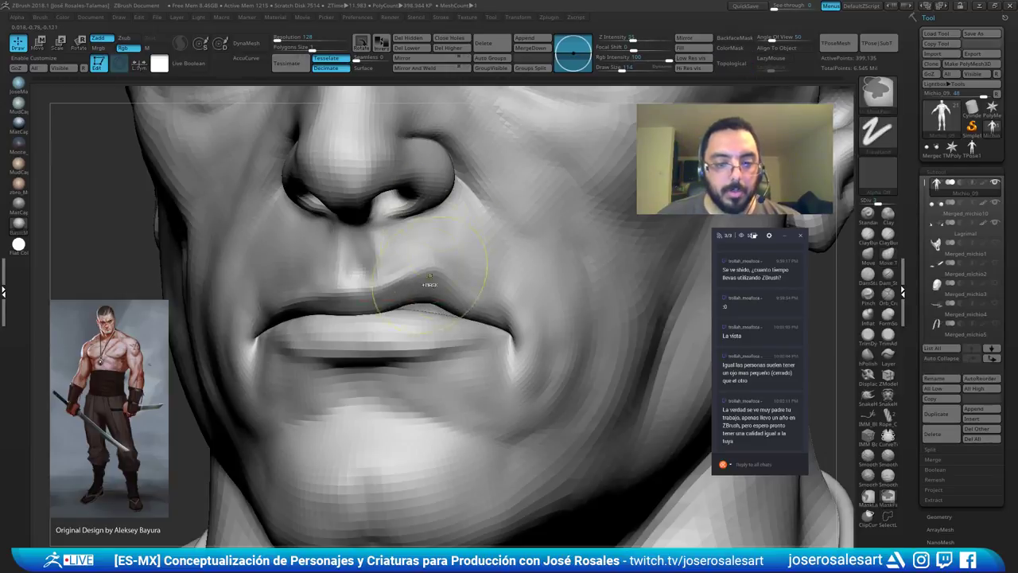
{"action": "left_click_drag", "start_coordinate": [504, 335], "coordinate": [504, 332], "text": "ctrl+shift"}
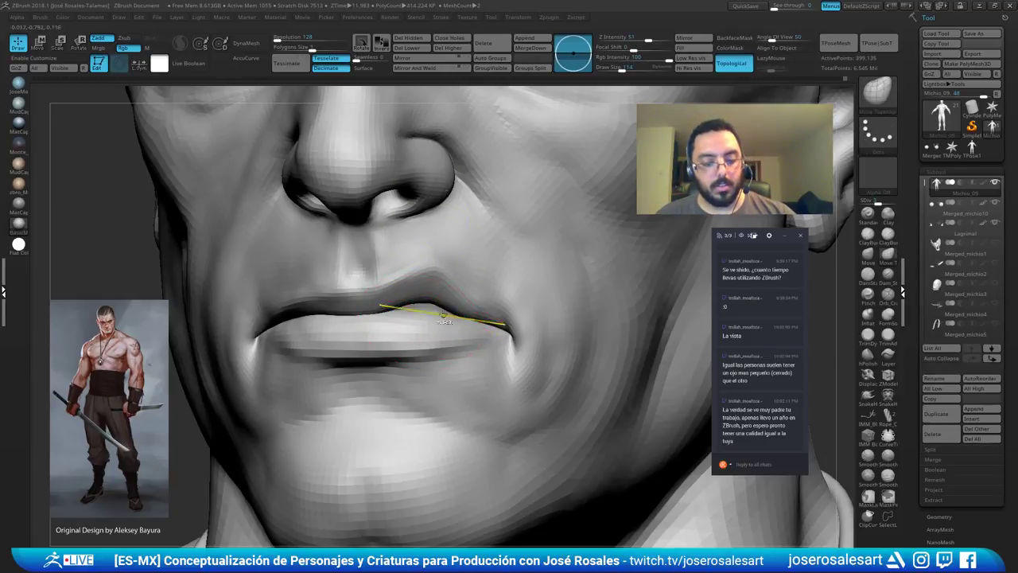
{"action": "mouse_move", "coordinate": [433, 294]}
{"action": "left_mouse_down"}
{"action": "mouse_move", "coordinate": [429, 305]}
{"action": "mouse_move", "coordinate": [430, 274]}
{"action": "left_mouse_up"}
{"action": "key", "text": "ctrl+z"}
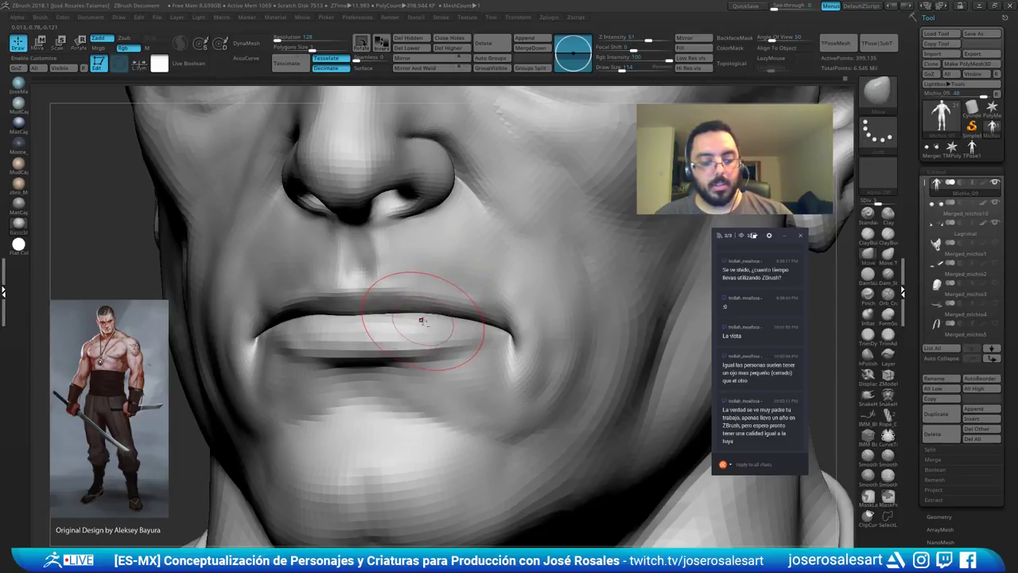
Try one more upward pull on the mouth line with Move Topological, and undo it.
{"action": "key", "text": "b"}
{"action": "key", "text": "m"}
{"action": "key", "text": "t"}
{"action": "right_click_drag", "start_coordinate": [436, 314], "coordinate": [440, 299]}
{"action": "left_click_drag", "start_coordinate": [440, 300], "coordinate": [442, 290]}
{"action": "key", "text": "ctrl+z"}
Reduce the draw size and reshape the line where the lips meet.
{"action": "key", "text": "s"}
{"action": "left_click", "coordinate": [455, 324]}
{"action": "mouse_move", "coordinate": [456, 321]}
{"action": "right_mouse_down"}
{"action": "mouse_move", "coordinate": [494, 266]}
{"action": "mouse_move", "coordinate": [513, 269]}
{"action": "right_mouse_up"}
{"action": "mouse_move", "coordinate": [404, 318]}
{"action": "right_mouse_down"}
{"action": "mouse_move", "coordinate": [386, 311]}
{"action": "mouse_move", "coordinate": [390, 303]}
{"action": "right_mouse_up"}
{"action": "key", "text": "bracketleft"}
{"action": "left_click_drag", "start_coordinate": [386, 301], "coordinate": [399, 306]}
{"action": "mouse_move", "coordinate": [411, 311]}
{"action": "right_mouse_down", "text": "ctrl"}
{"action": "mouse_move", "coordinate": [414, 335]}
{"action": "mouse_move", "coordinate": [446, 334]}
{"action": "right_mouse_up", "text": "ctrl"}
{"action": "mouse_move", "coordinate": [567, 267]}
{"action": "right_mouse_down", "text": "alt"}
{"action": "mouse_move", "coordinate": [502, 350]}
{"action": "mouse_move", "coordinate": [405, 326]}
{"action": "mouse_move", "coordinate": [395, 242]}
{"action": "mouse_move", "coordinate": [414, 244]}
{"action": "mouse_move", "coordinate": [412, 271]}
{"action": "right_mouse_up", "text": "alt"}
Raise the mesh to subdivision level 5 and build up the lower lip with ClayBuildup at draw size 58.
{"action": "key", "text": "b"}
{"action": "key", "text": "c"}
{"action": "key", "text": "b"}
{"action": "key", "text": "d"}
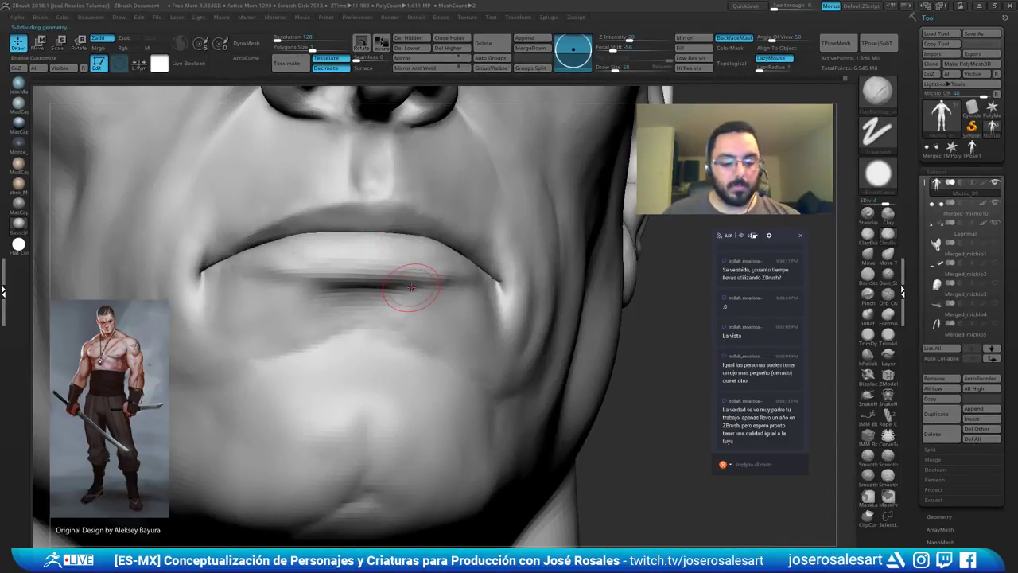
{"action": "key", "text": "d"}
{"action": "right_click_drag", "start_coordinate": [295, 270], "coordinate": [322, 270]}
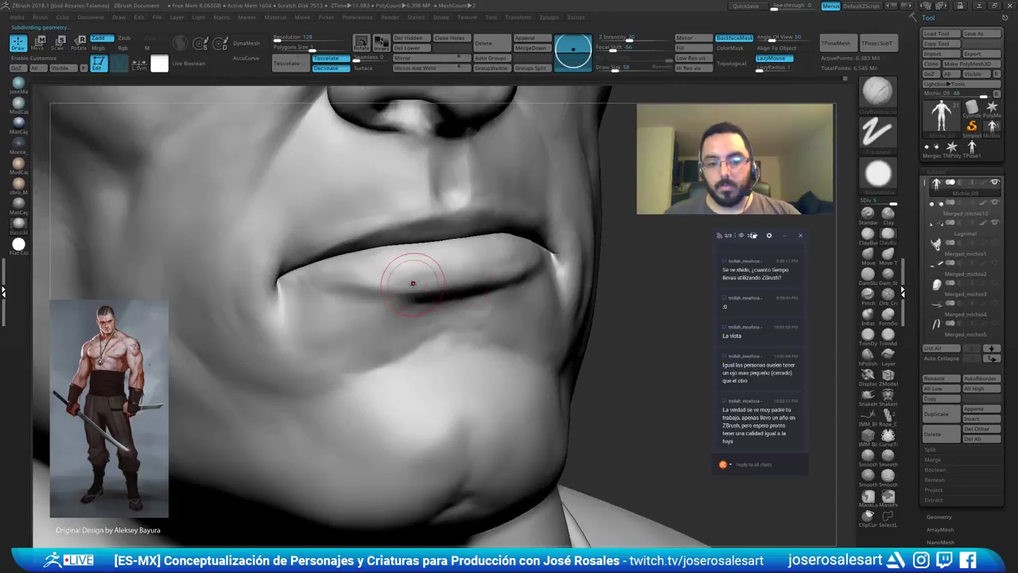
{"action": "right_click_drag", "start_coordinate": [453, 277], "coordinate": [412, 302], "text": "ctrl"}
{"action": "mouse_move", "coordinate": [482, 347]}
{"action": "right_mouse_down"}
{"action": "mouse_move", "coordinate": [479, 361]}
{"action": "mouse_move", "coordinate": [505, 387]}
{"action": "mouse_move", "coordinate": [498, 341]}
{"action": "right_mouse_up"}
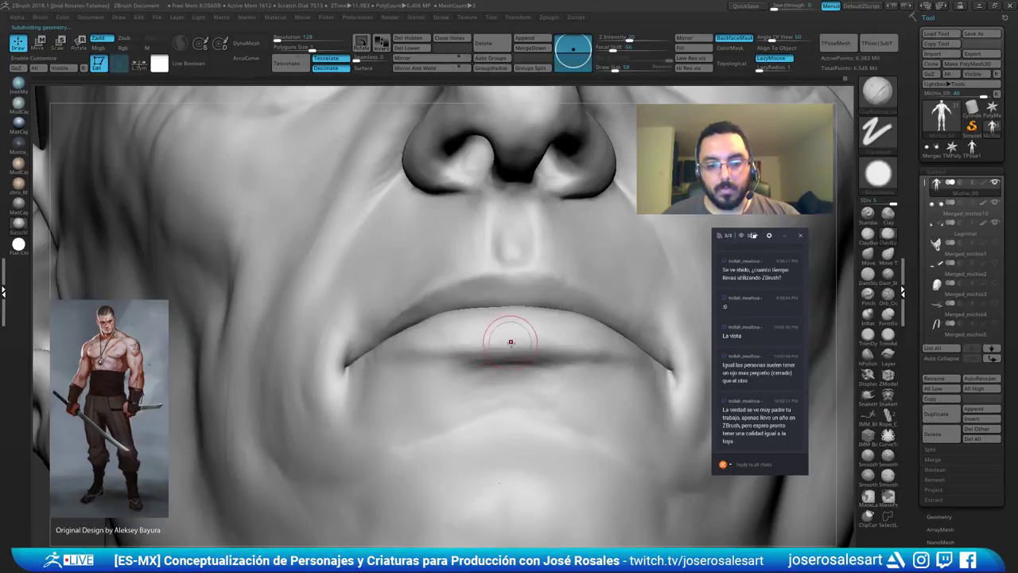
{"action": "mouse_move", "coordinate": [418, 351]}
{"action": "right_mouse_down"}
{"action": "mouse_move", "coordinate": [477, 325]}
{"action": "mouse_move", "coordinate": [512, 335]}
{"action": "right_mouse_up"}
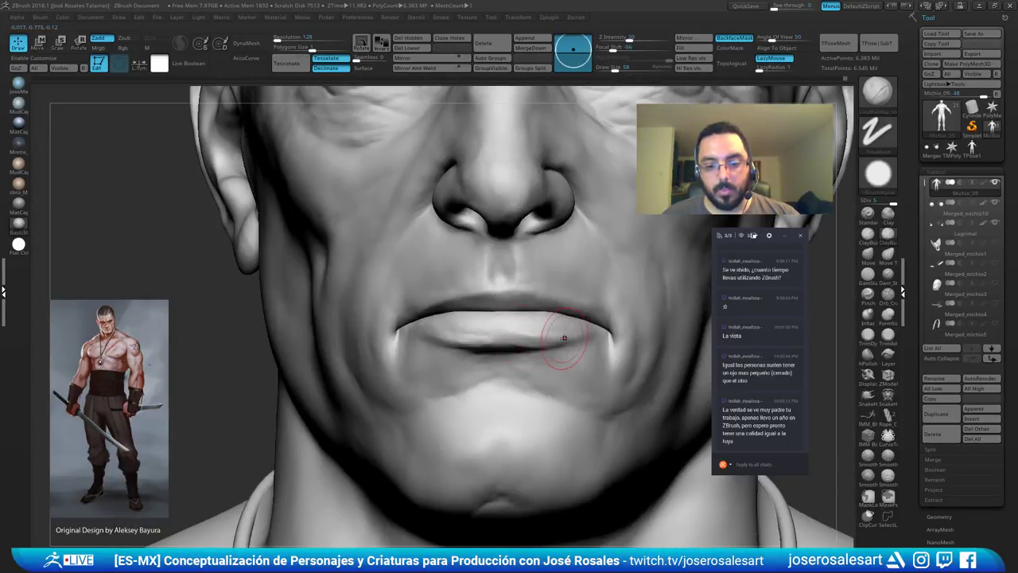
Step the mesh down to subdivision level 4 and isolate the lower lip and chin for ClayBuildup work.
{"action": "key", "text": "shift+d"}
{"action": "mouse_move", "coordinate": [442, 343]}
{"action": "right_mouse_down"}
{"action": "mouse_move", "coordinate": [536, 329]}
{"action": "mouse_move", "coordinate": [407, 320]}
{"action": "right_mouse_up"}
{"action": "left_click", "coordinate": [500, 339], "text": "ctrl+shift"}
{"action": "mouse_move", "coordinate": [431, 361]}
{"action": "right_mouse_down"}
{"action": "mouse_move", "coordinate": [407, 384]}
{"action": "mouse_move", "coordinate": [363, 360]}
{"action": "mouse_move", "coordinate": [387, 377]}
{"action": "right_mouse_up"}
{"action": "key", "text": "b"}
{"action": "key", "text": "c"}
{"action": "key", "text": "b"}
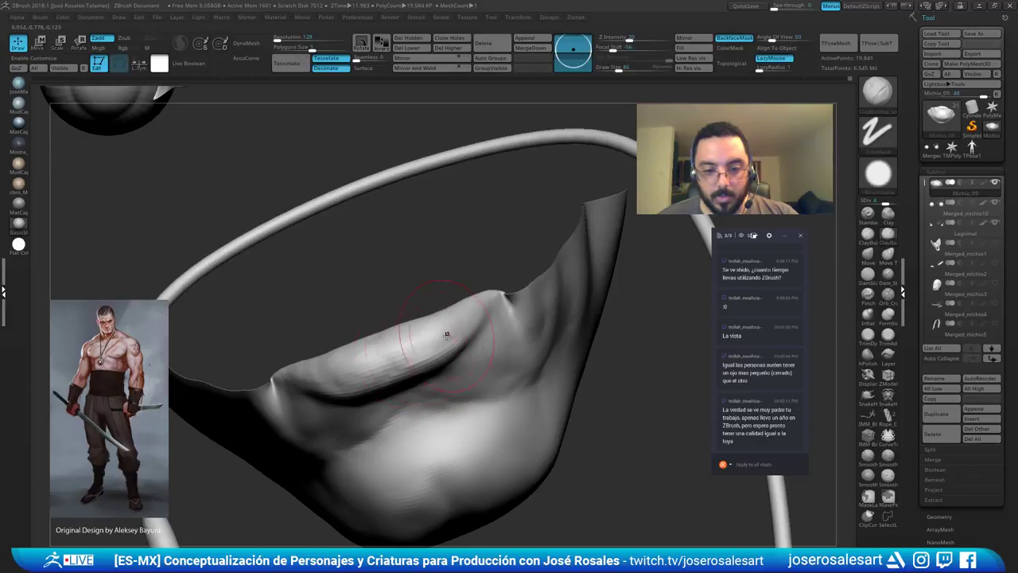
Build up the front of the isolated lower lip with ClayBuildup, reducing the draw size to 51.
{"action": "mouse_move", "coordinate": [397, 330]}
{"action": "right_mouse_down"}
{"action": "mouse_move", "coordinate": [427, 310]}
{"action": "mouse_move", "coordinate": [547, 281]}
{"action": "mouse_move", "coordinate": [505, 279]}
{"action": "mouse_move", "coordinate": [560, 338]}
{"action": "mouse_move", "coordinate": [450, 390]}
{"action": "mouse_move", "coordinate": [456, 342]}
{"action": "right_mouse_up"}
{"action": "left_click", "coordinate": [563, 344], "text": "ctrl+shift"}
{"action": "key", "text": "b"}
{"action": "key", "text": "c"}
{"action": "key", "text": "b"}
{"action": "left_click_drag", "start_coordinate": [502, 374], "coordinate": [483, 336]}
{"action": "mouse_move", "coordinate": [458, 334]}
{"action": "right_mouse_down"}
{"action": "mouse_move", "coordinate": [439, 323]}
{"action": "mouse_move", "coordinate": [486, 454]}
{"action": "mouse_move", "coordinate": [484, 409]}
{"action": "mouse_move", "coordinate": [437, 342]}
{"action": "right_mouse_up"}
{"action": "right_click_drag", "start_coordinate": [437, 342], "coordinate": [478, 364]}
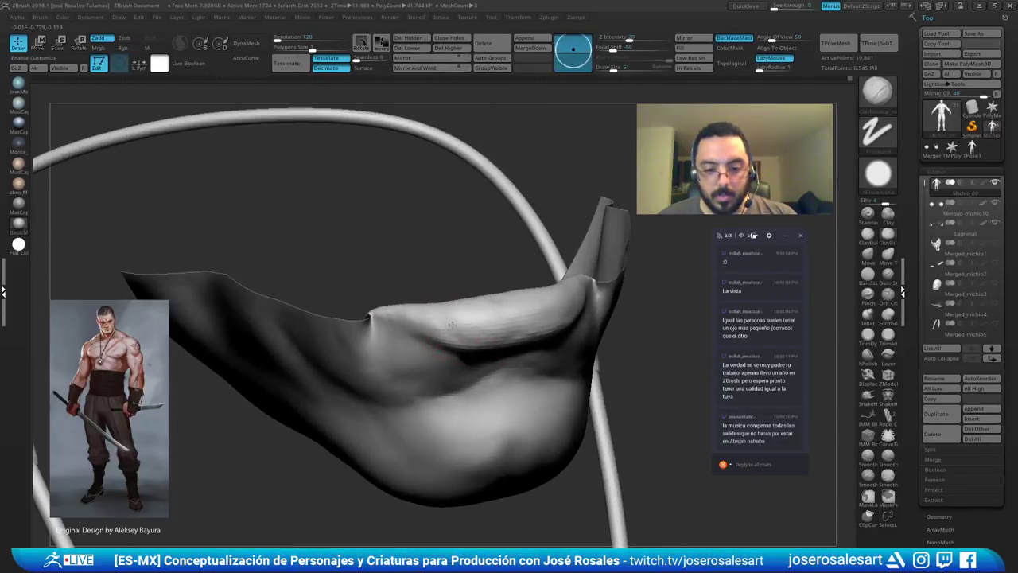
Fill out the upper surface of the lower lip near the mouth corner and smooth the strokes.
{"action": "right_click_drag", "start_coordinate": [459, 313], "coordinate": [447, 279]}
{"action": "left_click_drag", "start_coordinate": [448, 279], "coordinate": [437, 327]}
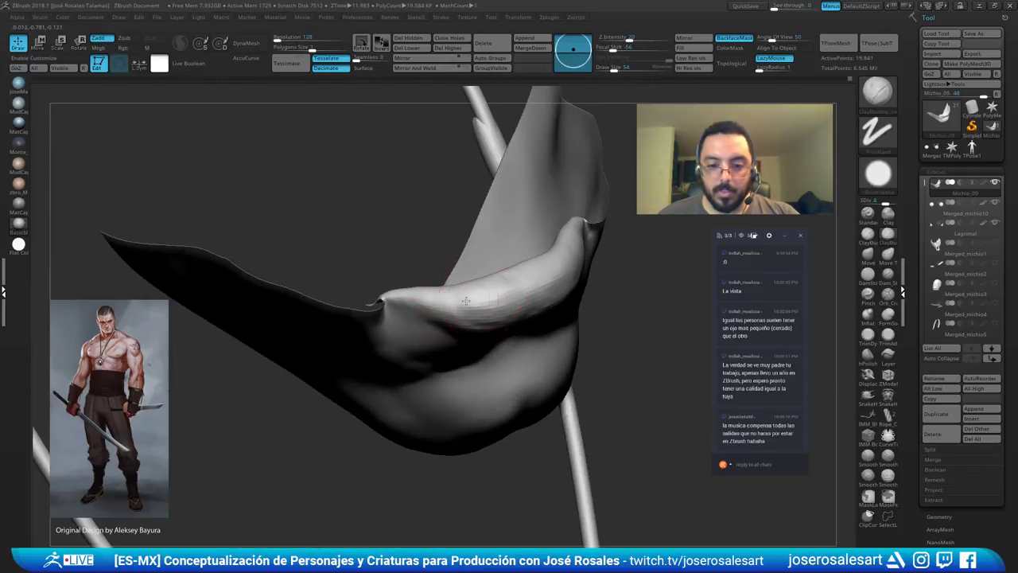
{"action": "right_click_drag", "start_coordinate": [477, 303], "coordinate": [486, 297]}
{"action": "left_click_drag", "start_coordinate": [486, 298], "coordinate": [497, 302], "text": "shift"}
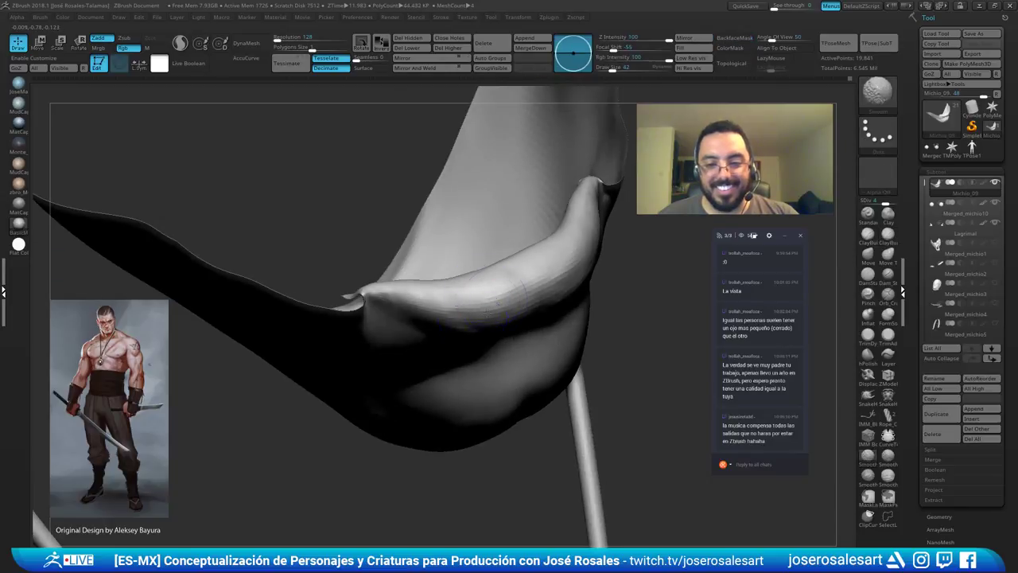
Build up and smooth the isolated lower lip near its centre and corner using draw size 39, and unhide the full mesh.
{"action": "right_click_drag", "start_coordinate": [498, 303], "coordinate": [517, 289]}
{"action": "mouse_move", "coordinate": [517, 290]}
{"action": "left_mouse_down"}
{"action": "mouse_move", "coordinate": [502, 284]}
{"action": "mouse_move", "coordinate": [469, 329]}
{"action": "mouse_move", "coordinate": [482, 325]}
{"action": "left_mouse_up"}
{"action": "key", "text": "s"}
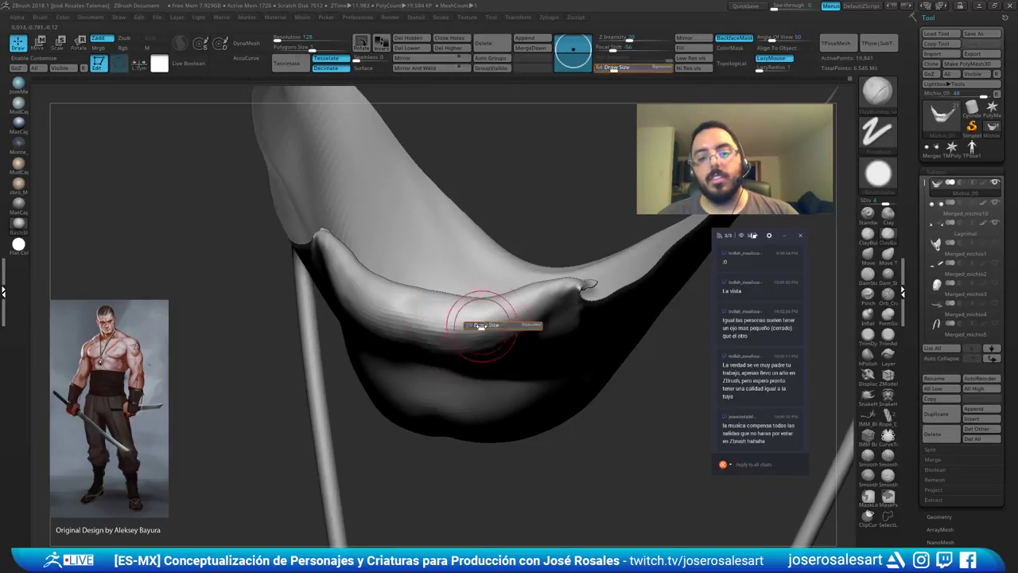
{"action": "right_click_drag", "start_coordinate": [482, 325], "coordinate": [486, 316]}
{"action": "mouse_move", "coordinate": [486, 316]}
{"action": "left_mouse_down", "text": "shift"}
{"action": "mouse_move", "coordinate": [479, 332]}
{"action": "mouse_move", "coordinate": [480, 279]}
{"action": "mouse_move", "coordinate": [507, 291]}
{"action": "left_mouse_up", "text": "shift"}
{"action": "left_click", "coordinate": [552, 277], "text": "ctrl+shift"}
Build up the skin just below the mouth corner with ClayBuildup and smooth the area around it.
{"action": "mouse_move", "coordinate": [556, 266]}
{"action": "right_mouse_down", "text": "ctrl"}
{"action": "mouse_move", "coordinate": [497, 290]}
{"action": "mouse_move", "coordinate": [492, 307]}
{"action": "mouse_move", "coordinate": [429, 294]}
{"action": "right_mouse_up", "text": "ctrl"}
{"action": "right_click_drag", "start_coordinate": [430, 294], "coordinate": [386, 297], "text": "ctrl"}
{"action": "mouse_move", "coordinate": [385, 297]}
{"action": "left_mouse_down"}
{"action": "mouse_move", "coordinate": [322, 336]}
{"action": "mouse_move", "coordinate": [298, 338]}
{"action": "mouse_move", "coordinate": [301, 346]}
{"action": "left_mouse_up"}
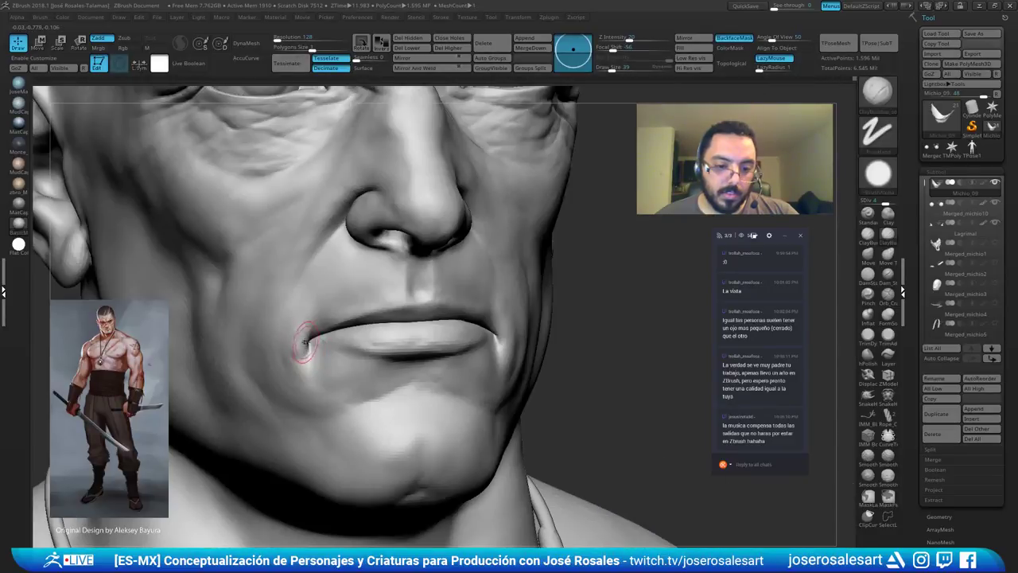
{"action": "right_click_drag", "start_coordinate": [302, 347], "coordinate": [305, 341]}
{"action": "left_click_drag", "start_coordinate": [304, 341], "coordinate": [295, 355], "text": "shift"}
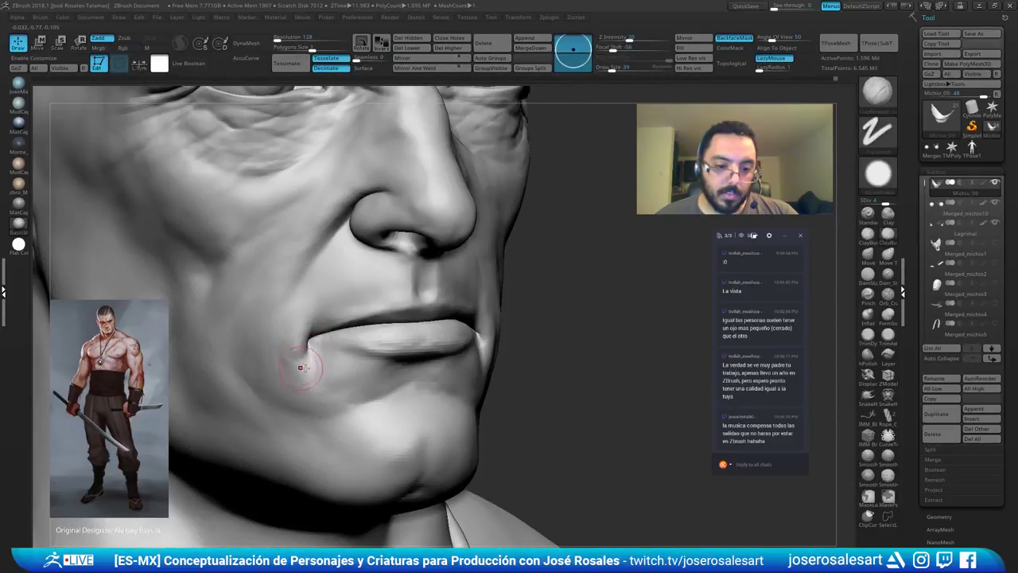
{"action": "right_click_drag", "start_coordinate": [295, 366], "coordinate": [333, 332]}
{"action": "left_click_drag", "start_coordinate": [307, 315], "coordinate": [301, 334], "text": "shift"}
Examine the face's proportions from the front and three-quarter angles, checking the eyeball and Lagrimal subtools.
{"action": "mouse_move", "coordinate": [302, 335]}
{"action": "right_mouse_down", "text": "ctrl"}
{"action": "mouse_move", "coordinate": [352, 307]}
{"action": "mouse_move", "coordinate": [319, 302]}
{"action": "right_mouse_up", "text": "ctrl"}
{"action": "right_click_drag", "start_coordinate": [398, 298], "coordinate": [431, 272], "text": "ctrl"}
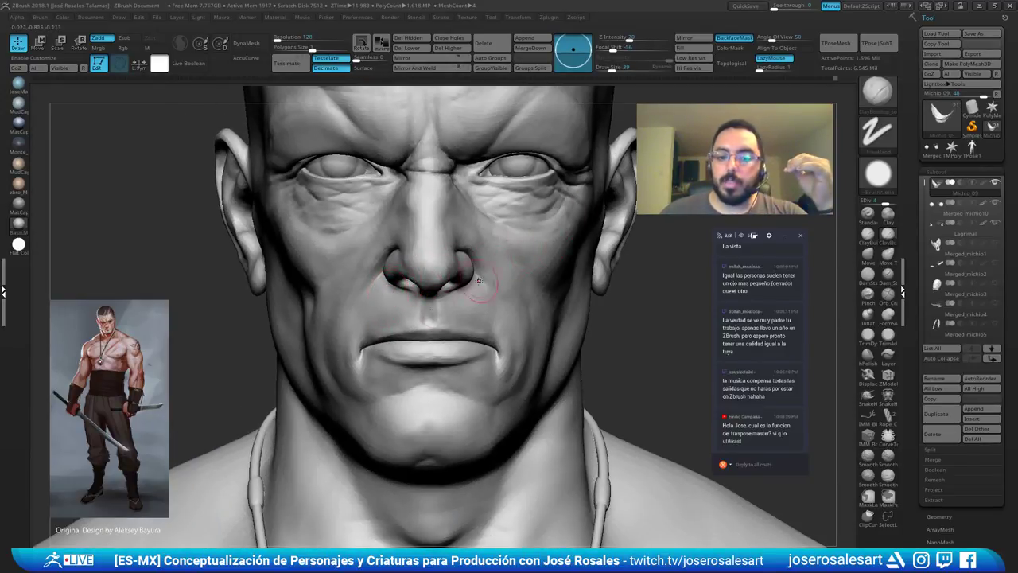
{"action": "right_click_drag", "start_coordinate": [356, 355], "coordinate": [346, 377], "text": "ctrl"}
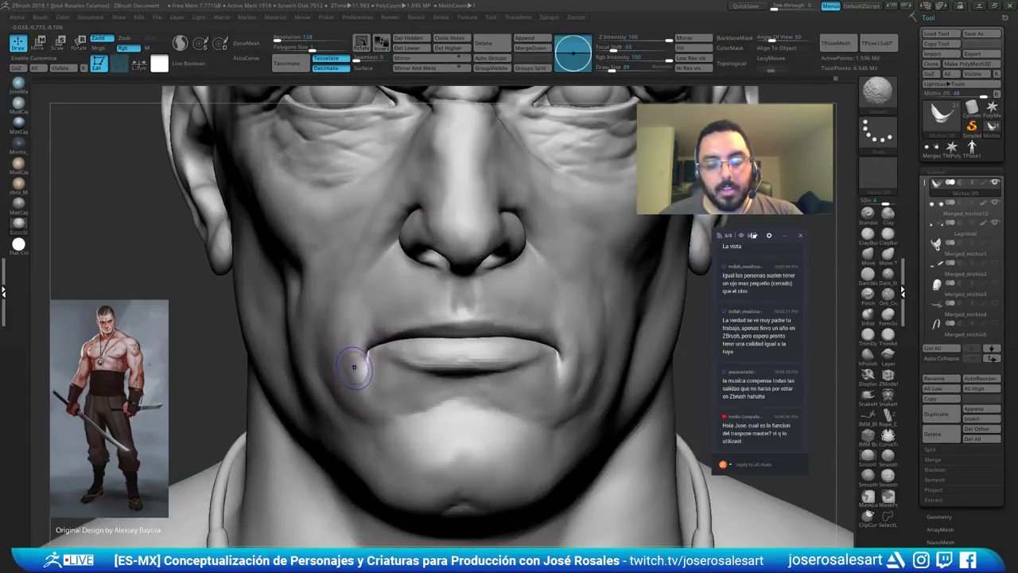
{"action": "mouse_move", "coordinate": [416, 352]}
{"action": "right_mouse_down", "text": "ctrl"}
{"action": "mouse_move", "coordinate": [413, 231]}
{"action": "mouse_move", "coordinate": [459, 263]}
{"action": "right_mouse_up", "text": "ctrl"}
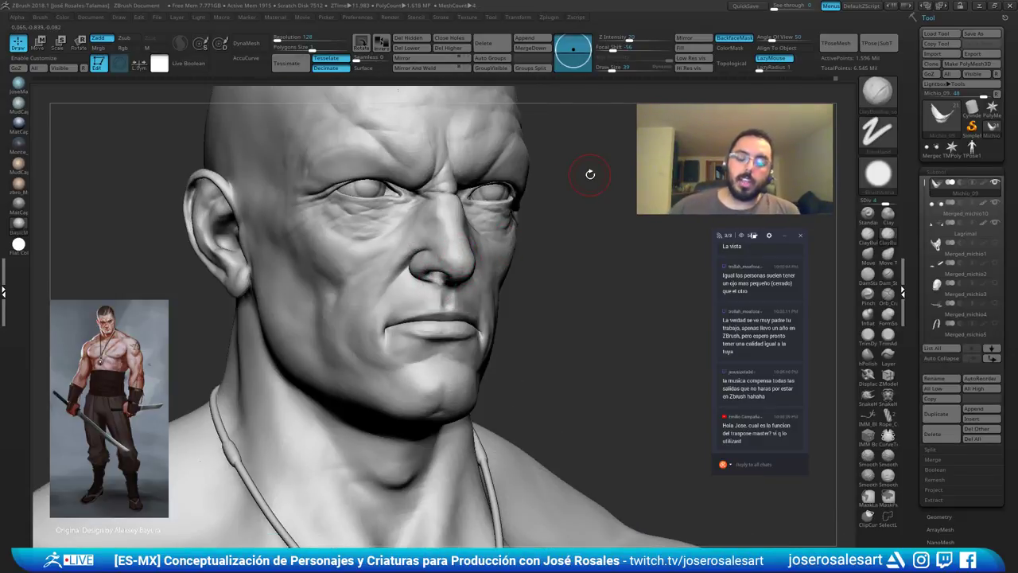
{"action": "mouse_move", "coordinate": [495, 258]}
{"action": "right_mouse_down"}
{"action": "mouse_move", "coordinate": [493, 221]}
{"action": "mouse_move", "coordinate": [530, 248]}
{"action": "mouse_move", "coordinate": [508, 233]}
{"action": "mouse_move", "coordinate": [513, 225]}
{"action": "right_mouse_up"}
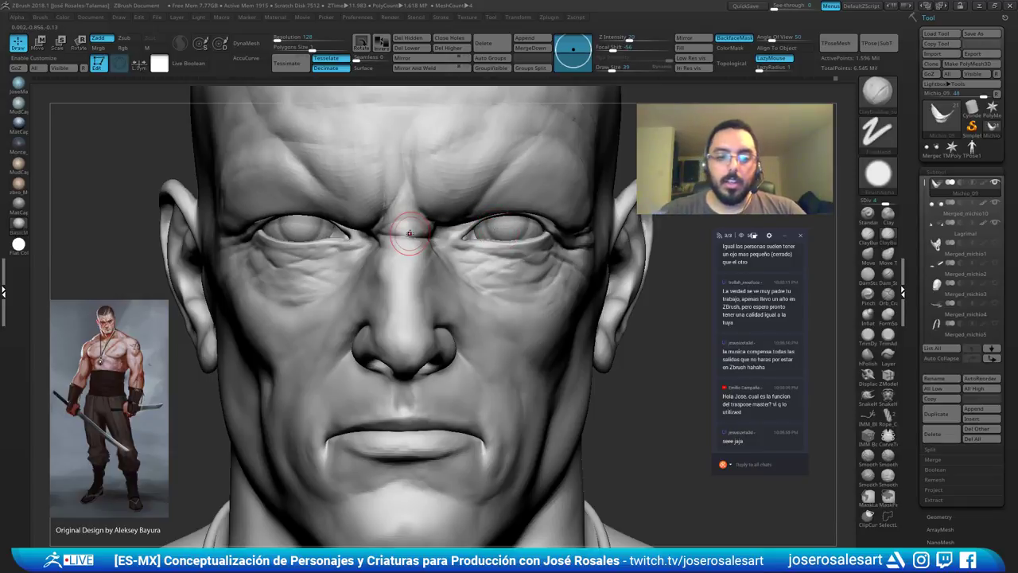
{"action": "right_click_drag", "start_coordinate": [531, 229], "coordinate": [540, 210], "text": "ctrl"}
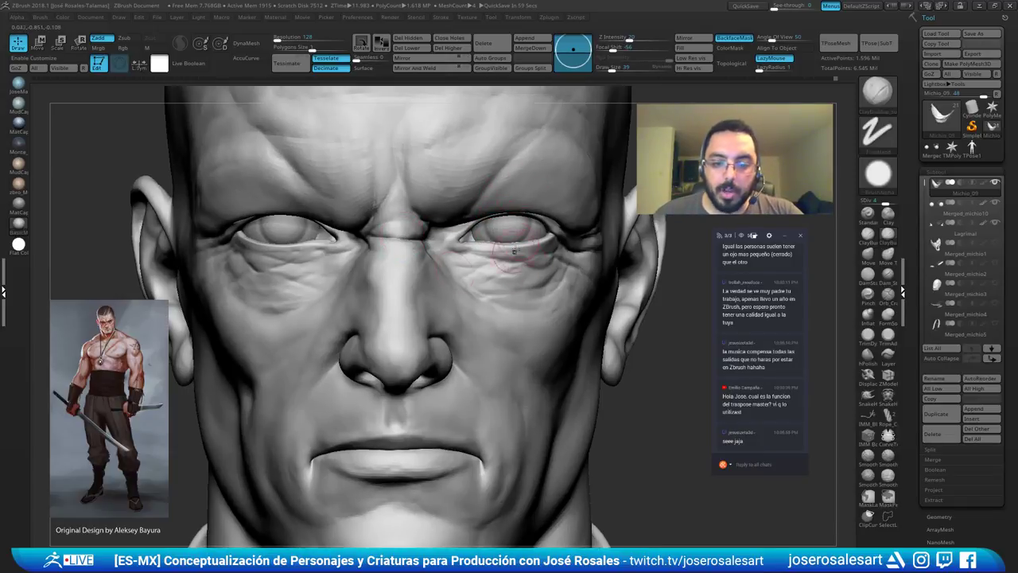
{"action": "left_click", "coordinate": [528, 237], "text": "alt"}
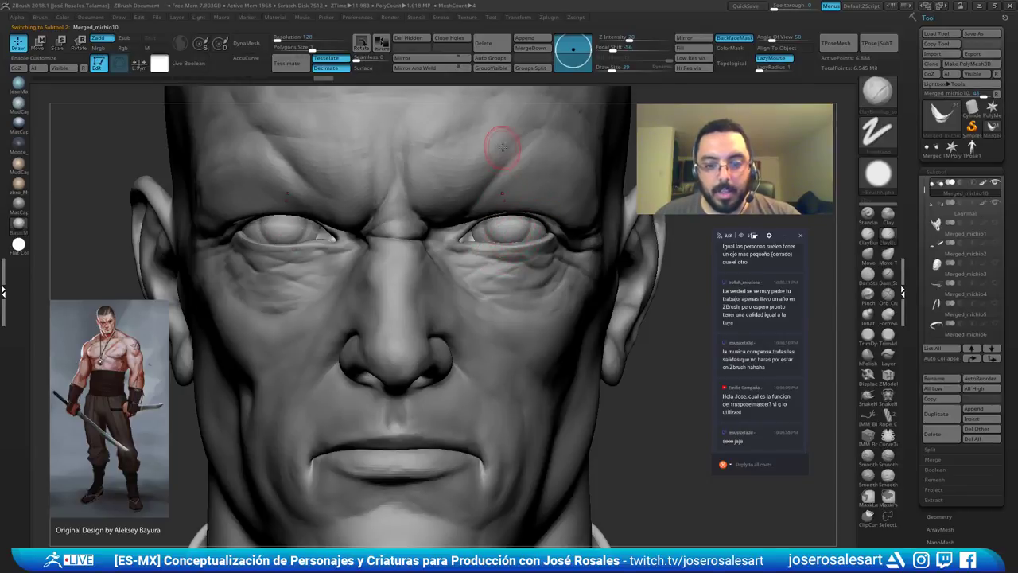
{"action": "mouse_move", "coordinate": [472, 233]}
{"action": "right_mouse_down", "text": "ctrl"}
{"action": "mouse_move", "coordinate": [493, 245]}
{"action": "mouse_move", "coordinate": [477, 213]}
{"action": "right_mouse_up", "text": "ctrl"}
{"action": "left_click", "coordinate": [459, 251], "text": "alt"}
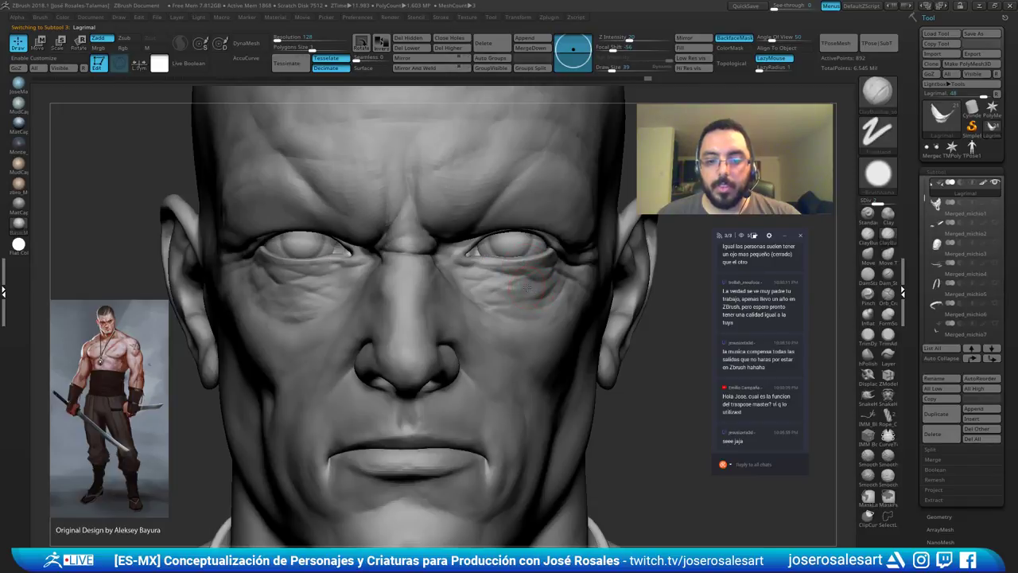
Select the body subtool Michio_09, smooth the skin under the eye and raise the draw size to 42.
{"action": "left_click", "coordinate": [526, 291], "text": "alt"}
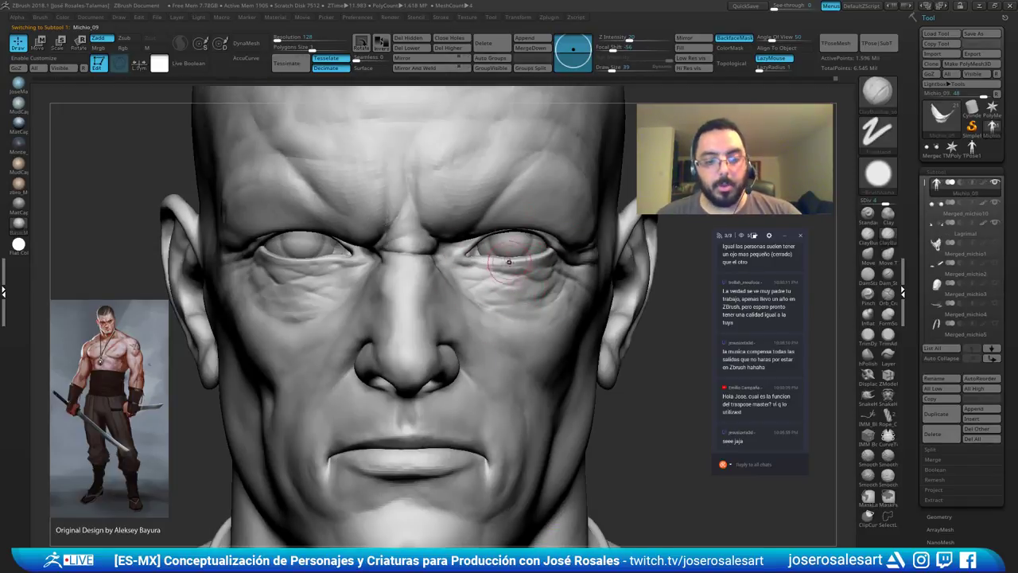
{"action": "left_click_drag", "start_coordinate": [525, 273], "coordinate": [526, 276], "text": "shift"}
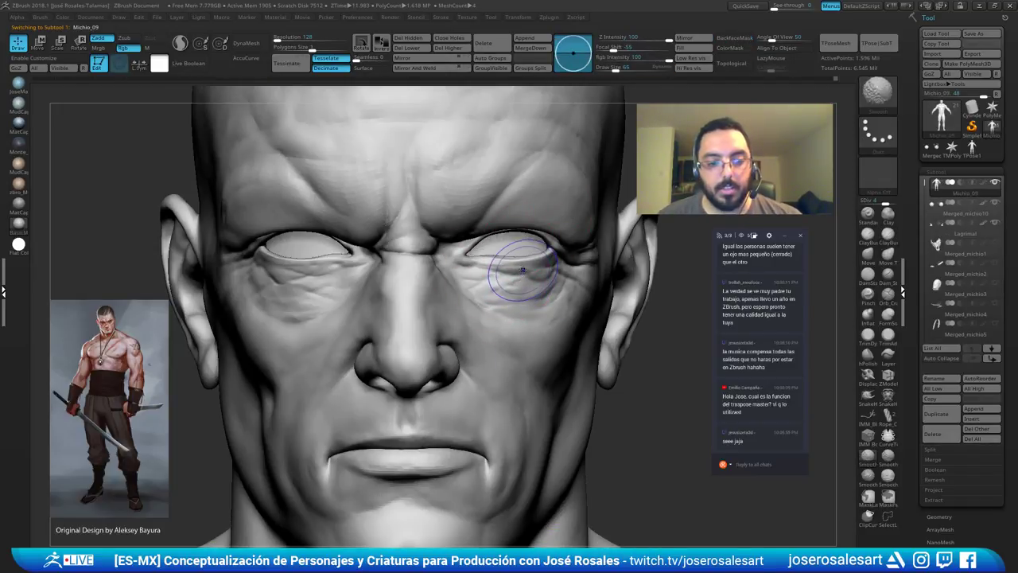
{"action": "key", "text": "]"}
{"action": "mouse_move", "coordinate": [519, 231]}
{"action": "right_mouse_down"}
{"action": "mouse_move", "coordinate": [501, 213]}
{"action": "mouse_move", "coordinate": [562, 253]}
{"action": "mouse_move", "coordinate": [431, 245]}
{"action": "right_mouse_up"}
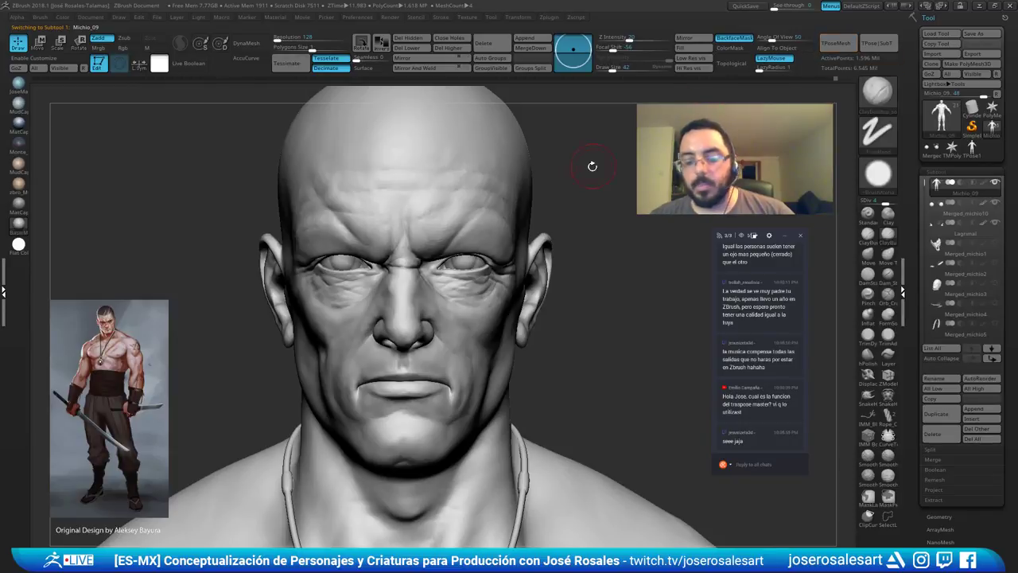
Select the Medallion subtool and examine its wireframe and polygroups up close.
{"action": "key", "text": "shift+f"}
{"action": "mouse_move", "coordinate": [588, 168]}
{"action": "right_mouse_down", "text": "ctrl"}
{"action": "mouse_move", "coordinate": [334, 239]}
{"action": "mouse_move", "coordinate": [305, 257]}
{"action": "mouse_move", "coordinate": [397, 275]}
{"action": "mouse_move", "coordinate": [368, 276]}
{"action": "right_mouse_up", "text": "ctrl"}
{"action": "mouse_move", "coordinate": [367, 438]}
{"action": "right_mouse_down", "text": "alt"}
{"action": "mouse_move", "coordinate": [355, 376]}
{"action": "mouse_move", "coordinate": [247, 423]}
{"action": "right_mouse_up", "text": "alt"}
{"action": "mouse_move", "coordinate": [388, 373]}
{"action": "right_mouse_down"}
{"action": "mouse_move", "coordinate": [322, 377]}
{"action": "mouse_move", "coordinate": [183, 470]}
{"action": "right_mouse_up"}
{"action": "mouse_move", "coordinate": [347, 544]}
{"action": "right_mouse_down", "text": "alt"}
{"action": "mouse_move", "coordinate": [347, 499]}
{"action": "mouse_move", "coordinate": [369, 464]}
{"action": "right_mouse_up", "text": "alt"}
{"action": "left_click", "coordinate": [367, 457], "text": "alt"}
{"action": "key", "text": "f"}
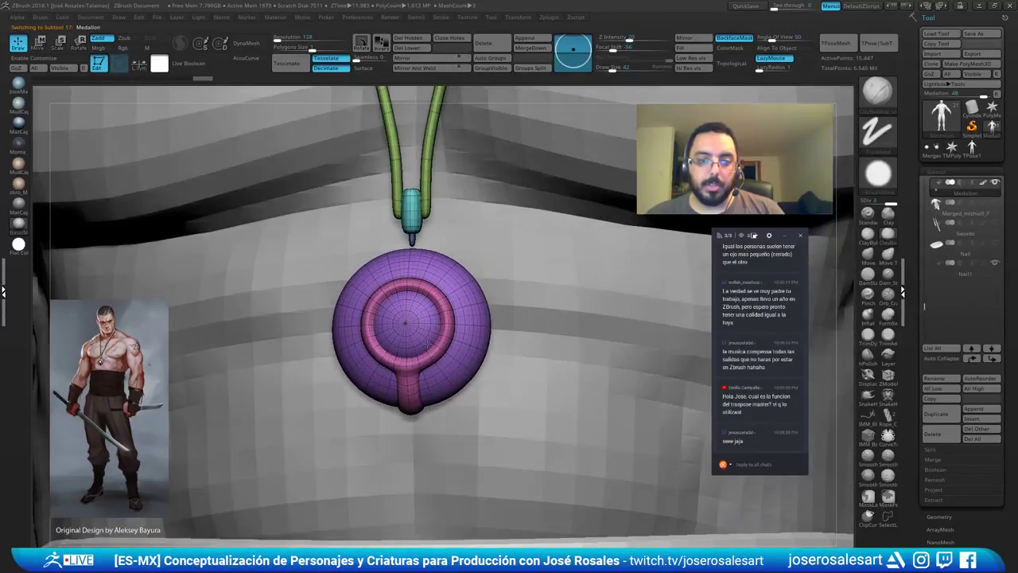
{"action": "mouse_move", "coordinate": [428, 343]}
{"action": "right_mouse_down"}
{"action": "mouse_move", "coordinate": [354, 328]}
{"action": "mouse_move", "coordinate": [468, 296]}
{"action": "mouse_move", "coordinate": [402, 354]}
{"action": "mouse_move", "coordinate": [447, 304]}
{"action": "right_mouse_up"}
Compare the medallion and its cord at a lower subdivision level, restoring the higher level and hiding the wireframe.
{"action": "key", "text": "shift+d"}
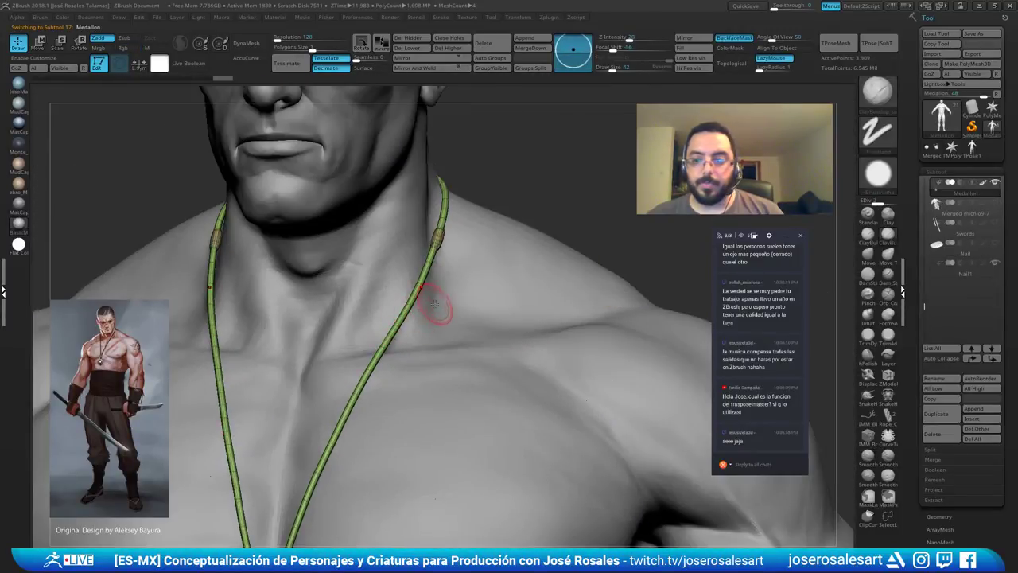
{"action": "mouse_move", "coordinate": [282, 501]}
{"action": "right_mouse_down", "text": "alt"}
{"action": "mouse_move", "coordinate": [371, 338]}
{"action": "mouse_move", "coordinate": [443, 343]}
{"action": "mouse_move", "coordinate": [398, 317]}
{"action": "right_mouse_up", "text": "alt"}
{"action": "mouse_move", "coordinate": [364, 347]}
{"action": "right_mouse_down"}
{"action": "mouse_move", "coordinate": [416, 245]}
{"action": "mouse_move", "coordinate": [453, 262]}
{"action": "right_mouse_up"}
{"action": "right_click_drag", "start_coordinate": [425, 321], "coordinate": [473, 356], "text": "alt"}
{"action": "left_click_drag", "start_coordinate": [461, 318], "coordinate": [462, 325], "text": "shift"}
{"action": "key", "text": "shift+f"}
{"action": "key", "text": "d"}
{"action": "right_click_drag", "start_coordinate": [437, 396], "coordinate": [453, 466], "text": "alt"}
Select the eyeball subtool and assign it a single polygroup, checking it with the wireframe shown.
{"action": "left_click", "coordinate": [412, 179], "text": "alt"}
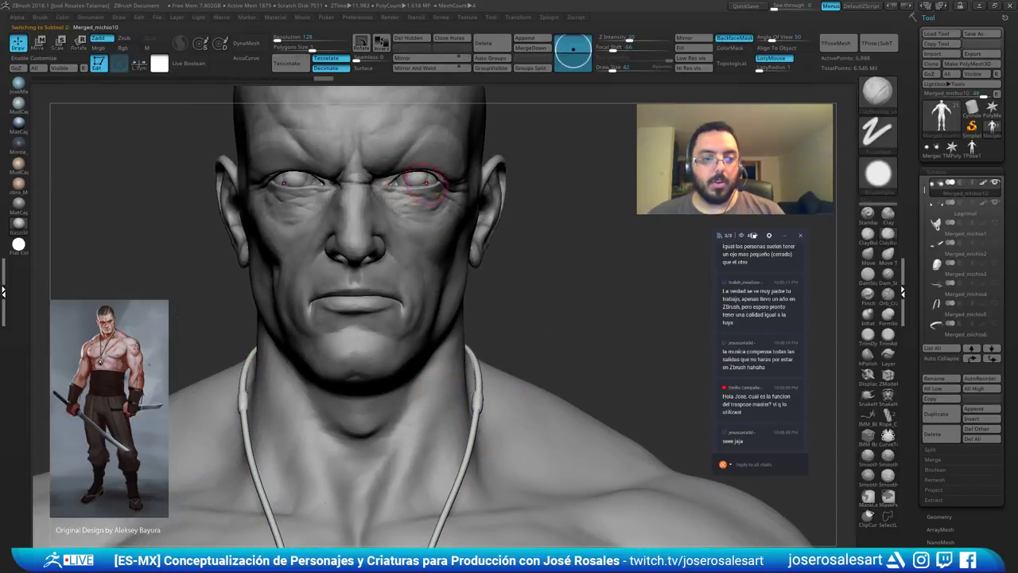
{"action": "key", "text": "shift+s"}
{"action": "key", "text": "shift+s"}
{"action": "key", "text": "shift+f"}
{"action": "right_click_drag", "start_coordinate": [422, 178], "coordinate": [431, 223], "text": "alt"}
{"action": "key", "text": "ctrl+w"}
{"action": "right_click_drag", "start_coordinate": [562, 239], "coordinate": [495, 205], "text": "alt"}
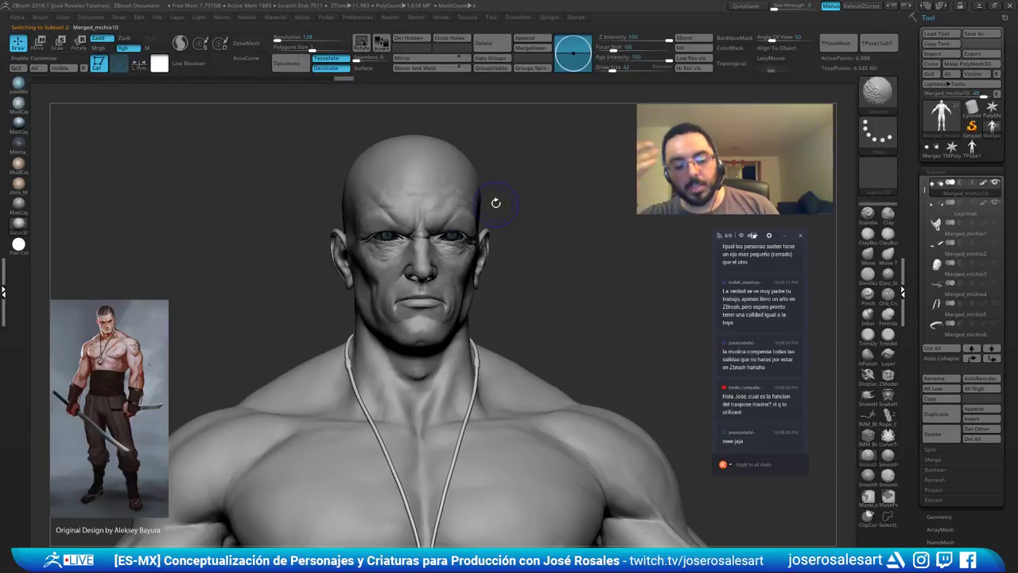
{"action": "key", "text": "shift+f"}
Select the body subtool Michio_09 and create a combined low-resolution mesh of all subtools with Transpose Master.
{"action": "right_click_drag", "start_coordinate": [496, 202], "coordinate": [596, 219], "text": "shift"}
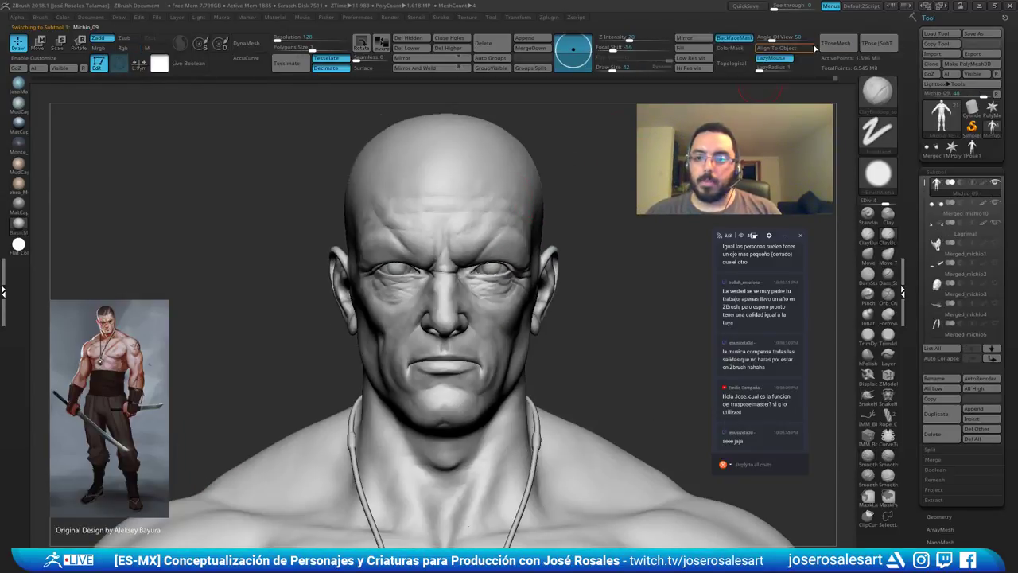
{"action": "left_click", "coordinate": [486, 255], "text": "alt"}
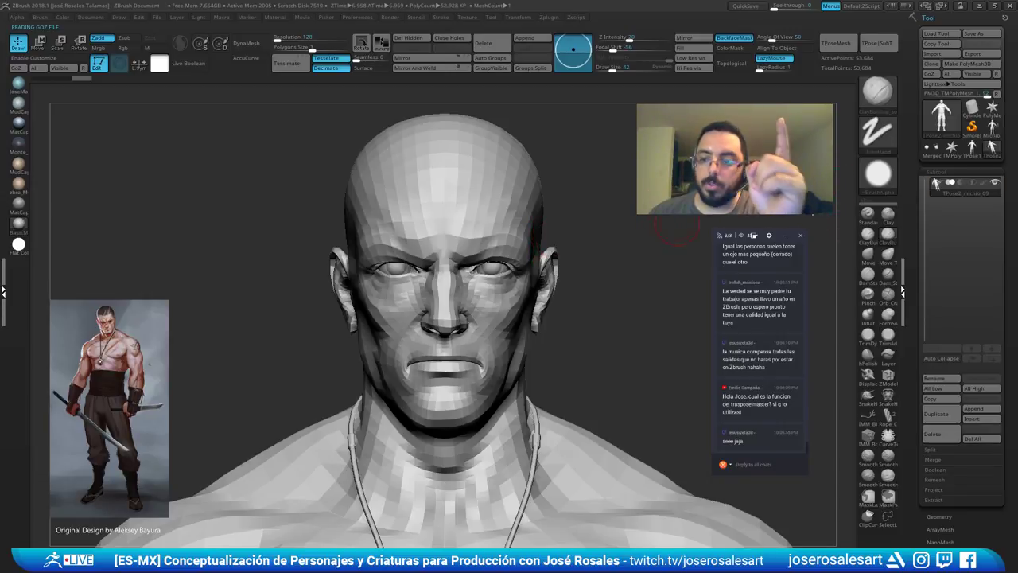
{"action": "mouse_move", "coordinate": [971, 157]}
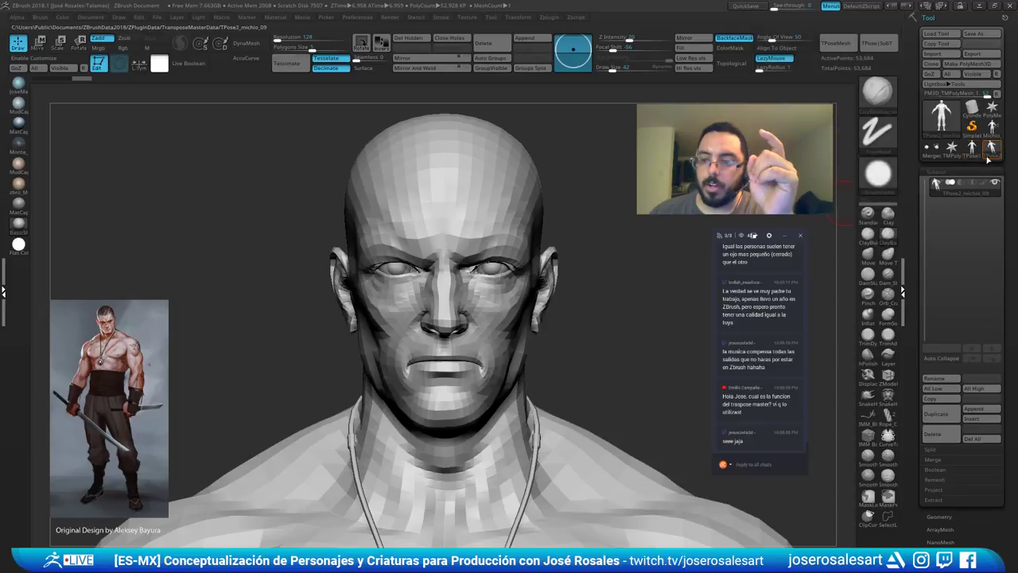
{"action": "mouse_move", "coordinate": [947, 194]}
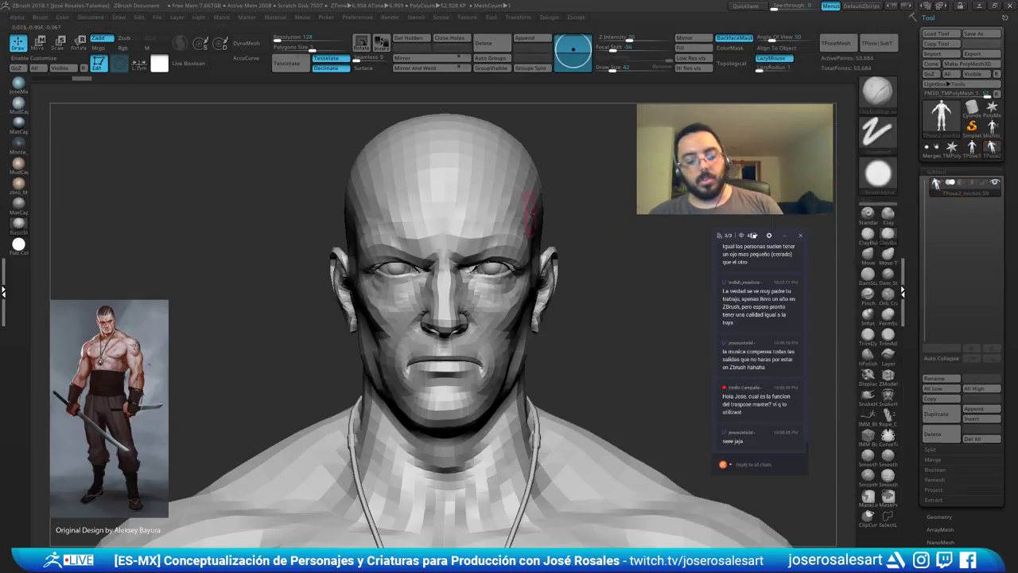
Examine the combined Transpose Master mesh with its wireframe and polygroups shown, covering the head, necklace, torso and sash.
{"action": "key", "text": "shift"}
{"action": "key", "text": "shift+f"}
{"action": "right_click_drag", "start_coordinate": [481, 232], "coordinate": [478, 123], "text": "alt"}
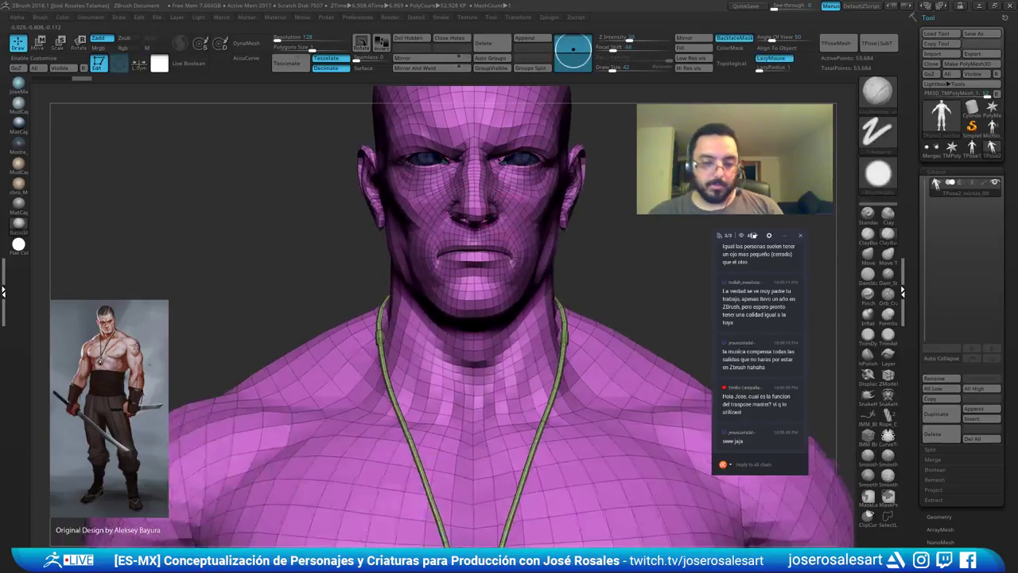
{"action": "right_click_drag", "start_coordinate": [389, 266], "coordinate": [458, 273]}
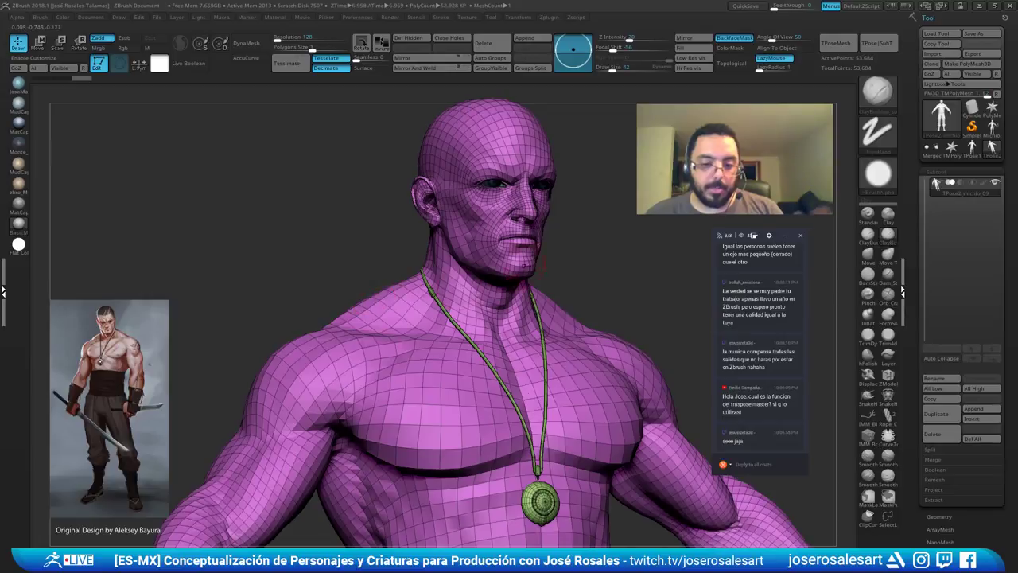
{"action": "right_click_drag", "start_coordinate": [475, 272], "coordinate": [408, 273]}
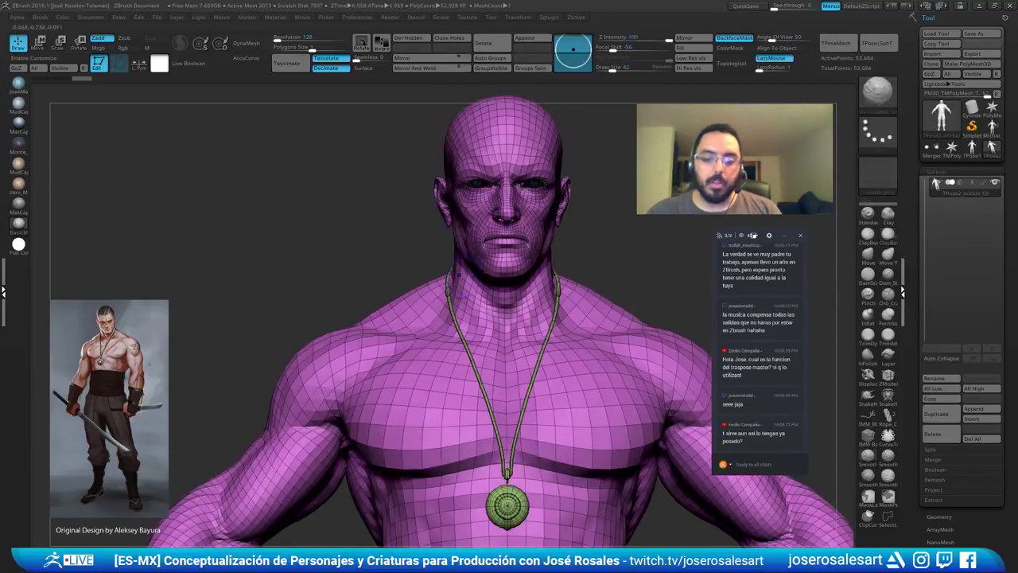
{"action": "right_click_drag", "start_coordinate": [429, 239], "coordinate": [434, 298], "text": "ctrl"}
{"action": "right_click_drag", "start_coordinate": [446, 179], "coordinate": [458, 268], "text": "alt"}
{"action": "right_click_drag", "start_coordinate": [482, 362], "coordinate": [501, 291]}
{"action": "right_click_drag", "start_coordinate": [469, 306], "coordinate": [448, 190], "text": "alt"}
{"action": "right_click_drag", "start_coordinate": [346, 186], "coordinate": [412, 204]}
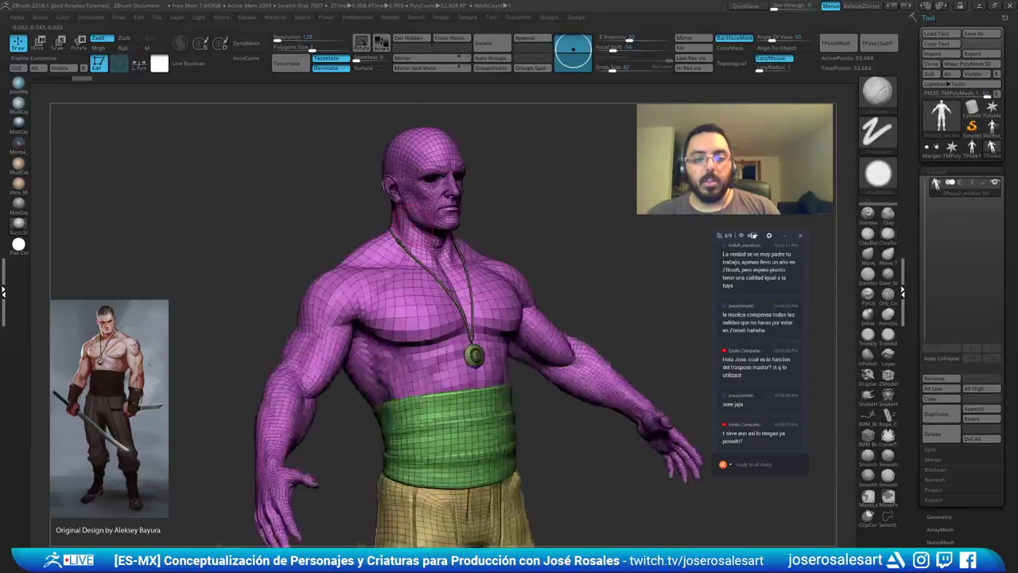
{"action": "right_click_drag", "start_coordinate": [445, 238], "coordinate": [454, 301], "text": "ctrl"}
{"action": "right_click_drag", "start_coordinate": [517, 310], "coordinate": [490, 301]}
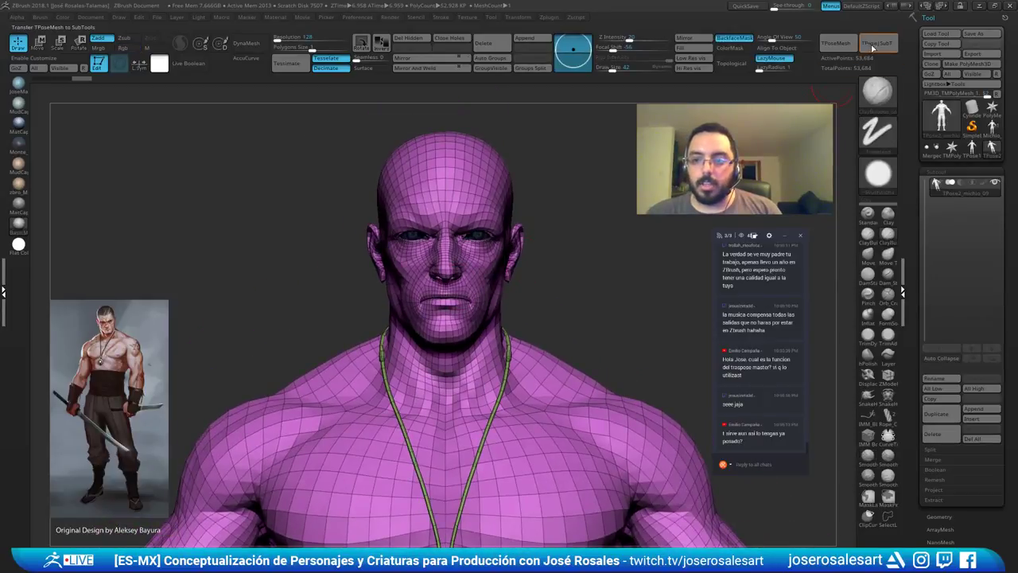
Transfer the Transpose Master mesh back to the original subtools, dismiss the notice and hide the wireframe.
{"action": "left_click", "coordinate": [875, 44]}
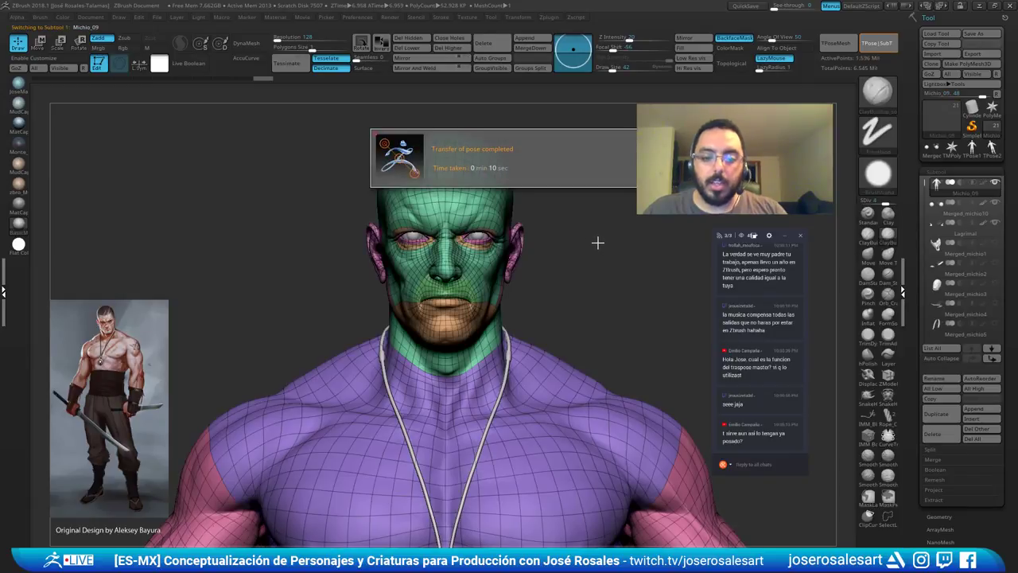
{"action": "left_click", "coordinate": [597, 241]}
{"action": "key", "text": "shift+f"}
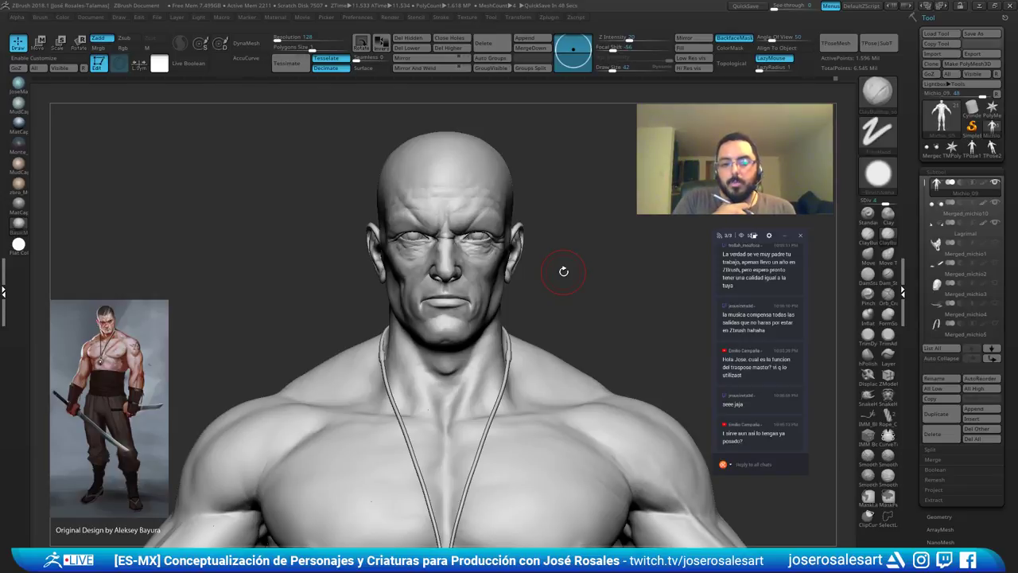
Try generating another Transpose Master mesh from the full character, and save the character as Michio_10.
{"action": "right_click_drag", "start_coordinate": [497, 210], "coordinate": [458, 208]}
{"action": "right_click_drag", "start_coordinate": [457, 209], "coordinate": [566, 216], "text": "ctrl"}
{"action": "right_click_drag", "start_coordinate": [566, 216], "coordinate": [592, 239], "text": "ctrl"}
{"action": "right_click_drag", "start_coordinate": [527, 207], "coordinate": [535, 226], "text": "ctrl"}
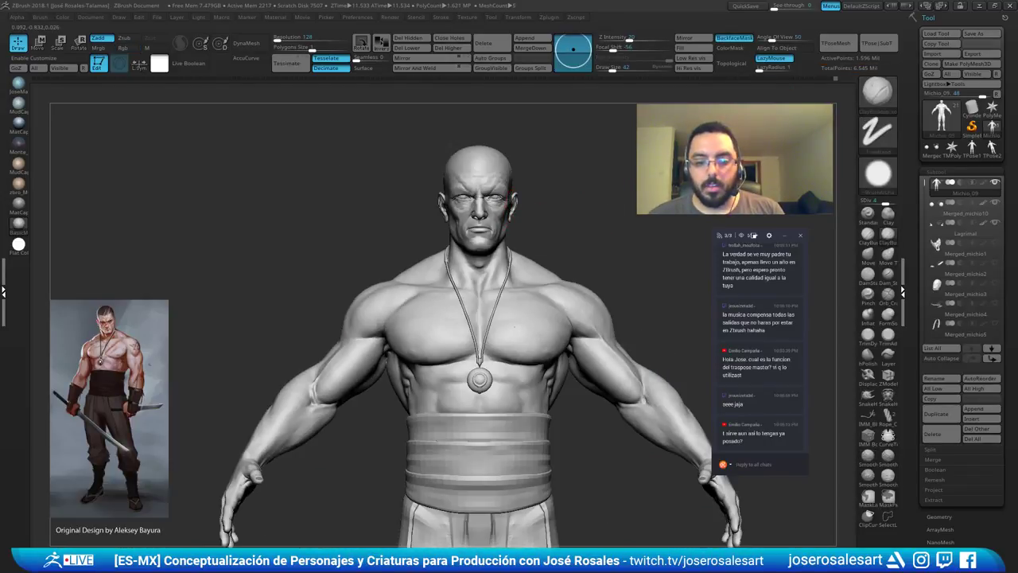
{"action": "left_click", "coordinate": [843, 43]}
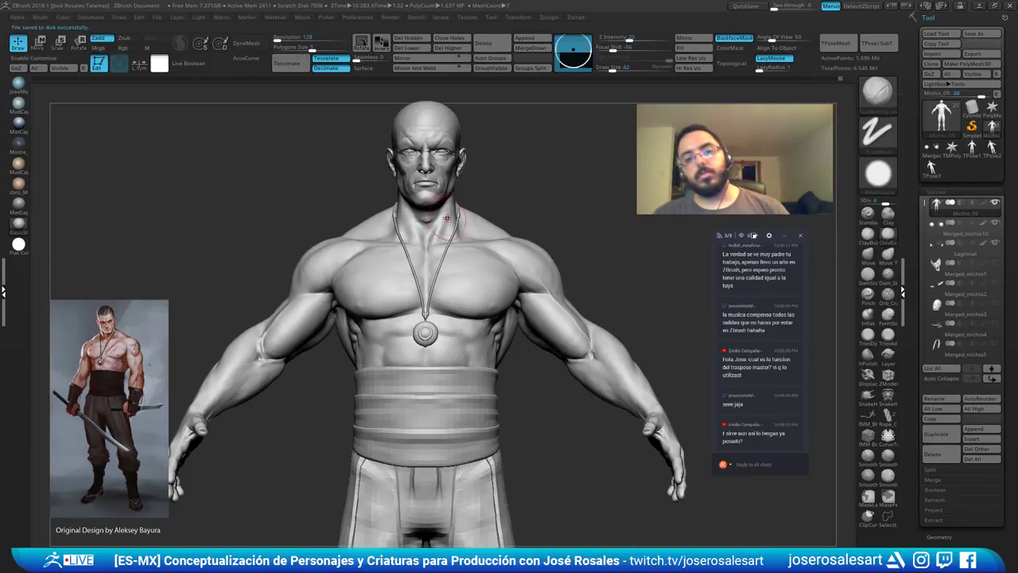
{"action": "right_click_drag", "start_coordinate": [423, 211], "coordinate": [499, 358]}
Generate a combined Transpose Master mesh from Michio_10 and frame the character's head, torso and arms.
{"action": "left_click", "coordinate": [835, 47]}
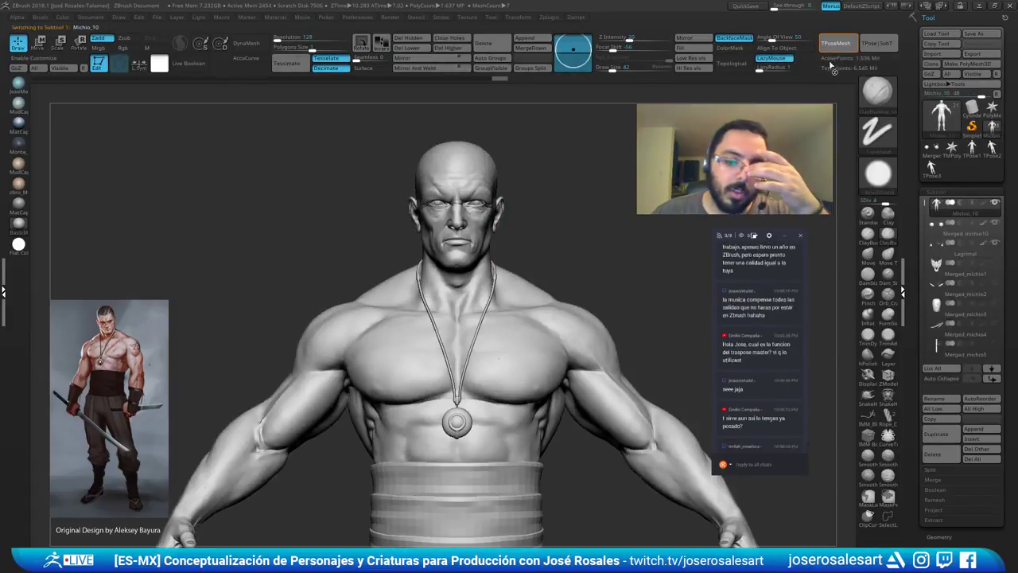
{"action": "right_click_drag", "start_coordinate": [450, 329], "coordinate": [555, 222], "text": "alt"}
{"action": "right_click_drag", "start_coordinate": [555, 223], "coordinate": [540, 172], "text": "alt"}
{"action": "right_click_drag", "start_coordinate": [573, 277], "coordinate": [571, 217], "text": "alt"}
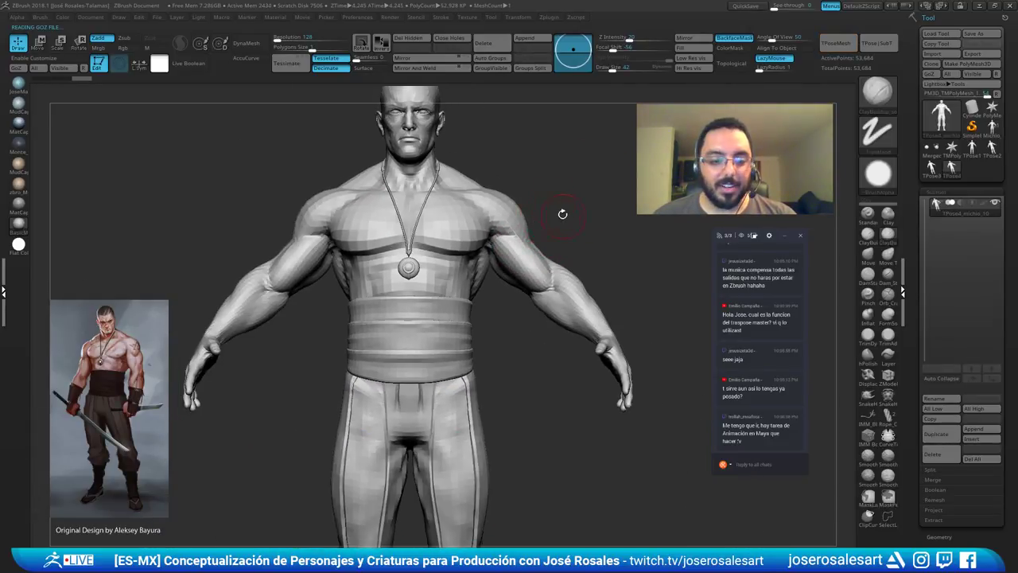
{"action": "right_click_drag", "start_coordinate": [511, 237], "coordinate": [533, 253], "text": "alt"}
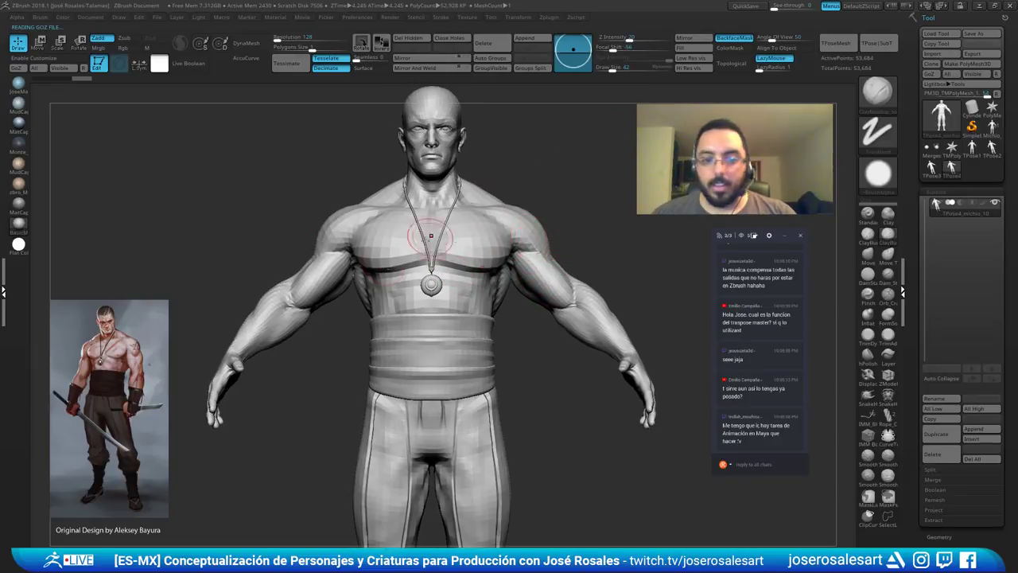
{"action": "right_click_drag", "start_coordinate": [431, 235], "coordinate": [329, 239], "text": "ctrl"}
{"action": "right_click_drag", "start_coordinate": [365, 209], "coordinate": [324, 278], "text": "alt"}
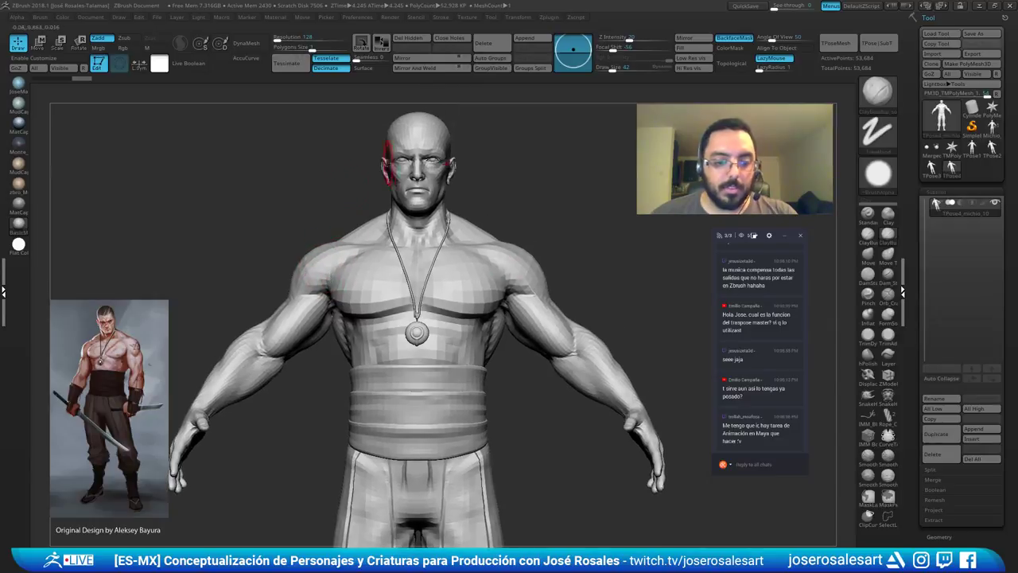
{"action": "right_click_drag", "start_coordinate": [198, 306], "coordinate": [155, 346]}
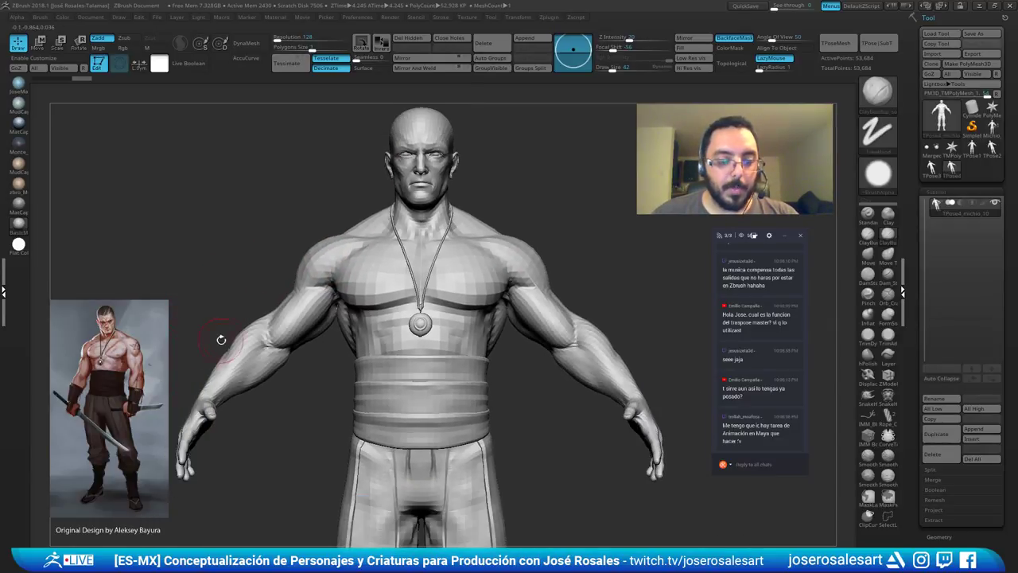
Try to adjust the unmasked arms from the shoulders with the Move gizmo, working from the back, and undo the change.
{"action": "key", "text": "w"}
{"action": "left_click", "coordinate": [330, 261]}
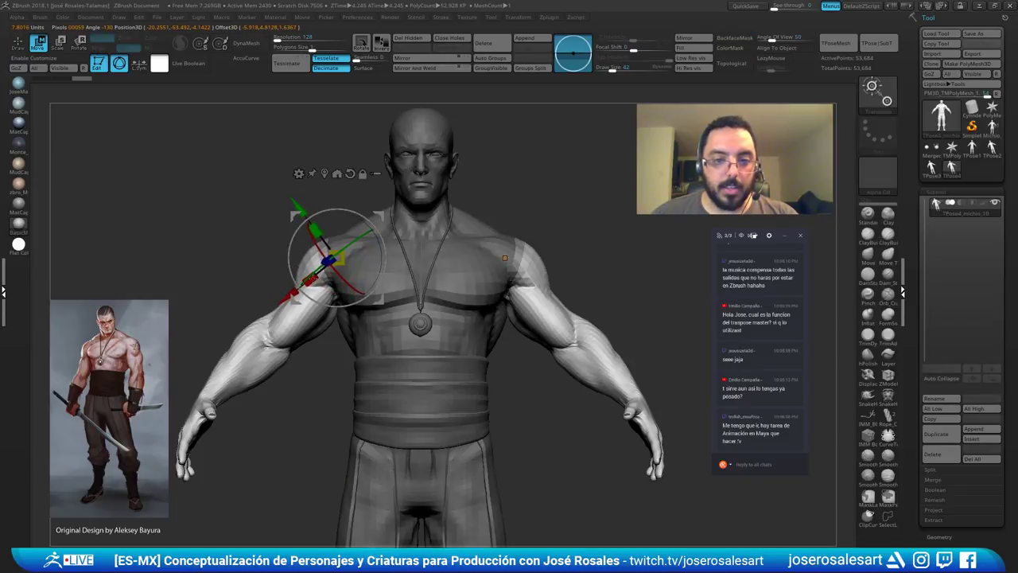
{"action": "right_click_drag", "start_coordinate": [614, 245], "coordinate": [159, 307]}
{"action": "key", "text": "q"}
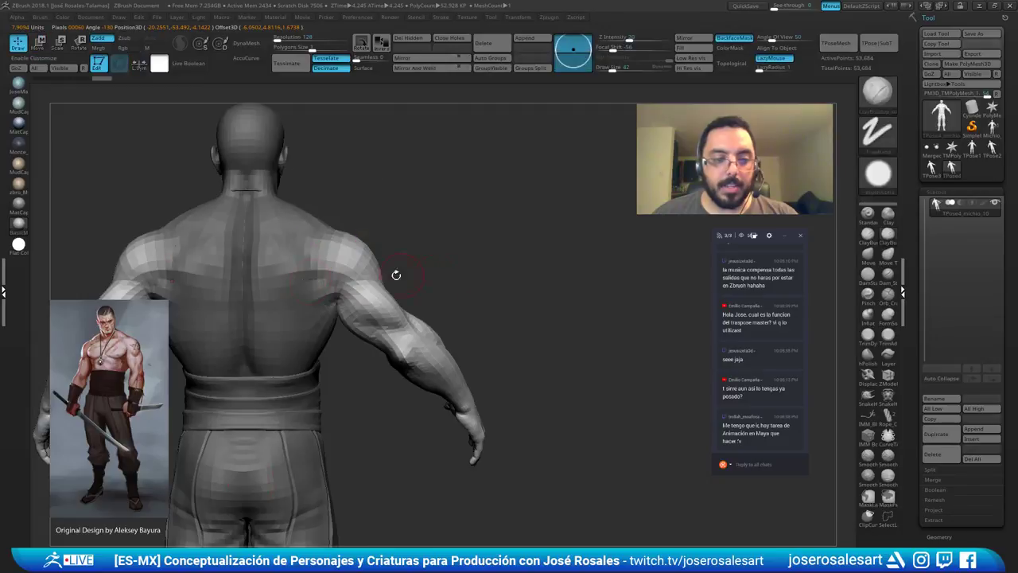
{"action": "right_click_drag", "start_coordinate": [295, 288], "coordinate": [402, 293], "text": "alt"}
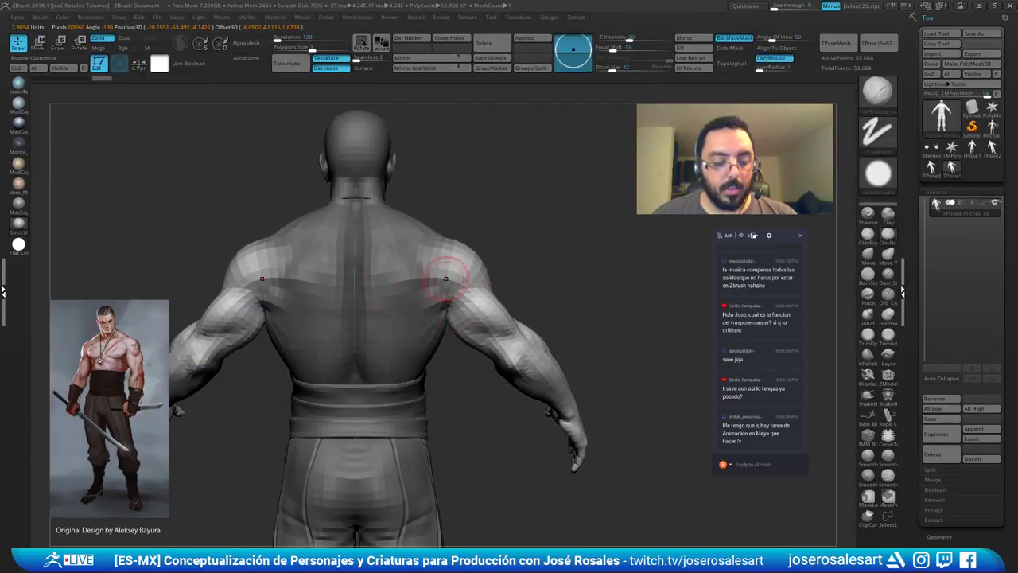
{"action": "key", "text": "w"}
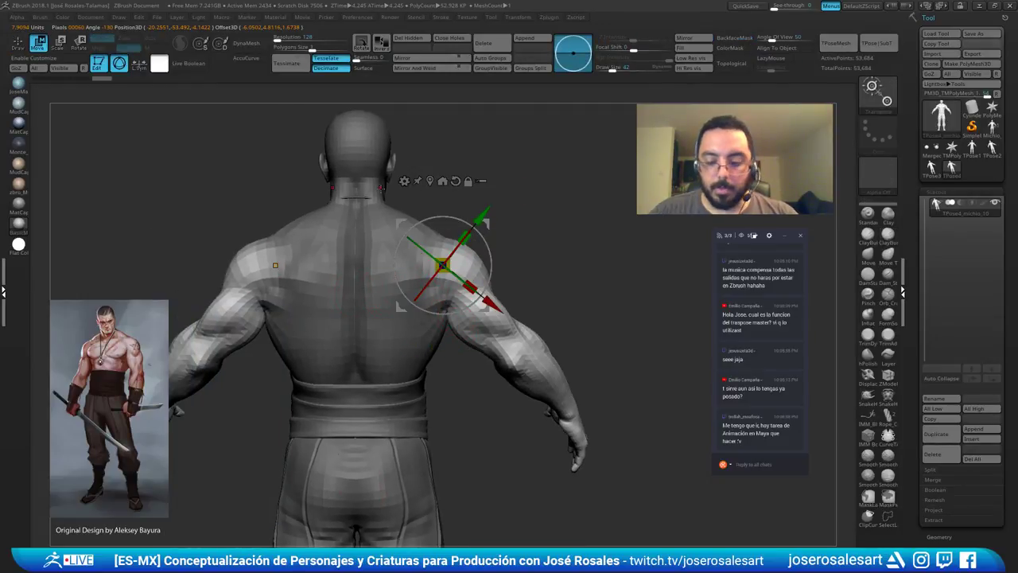
{"action": "right_click_drag", "start_coordinate": [552, 226], "coordinate": [571, 210], "text": "ctrl"}
{"action": "mouse_move", "coordinate": [473, 264]}
{"action": "left_mouse_down"}
{"action": "mouse_move", "coordinate": [479, 247]}
{"action": "mouse_move", "coordinate": [457, 238]}
{"action": "mouse_move", "coordinate": [483, 238]}
{"action": "mouse_move", "coordinate": [522, 267]}
{"action": "mouse_move", "coordinate": [525, 256]}
{"action": "left_mouse_up"}
{"action": "key", "text": "ctrl+z"}
{"action": "key", "text": "q"}
{"action": "key", "text": "w"}
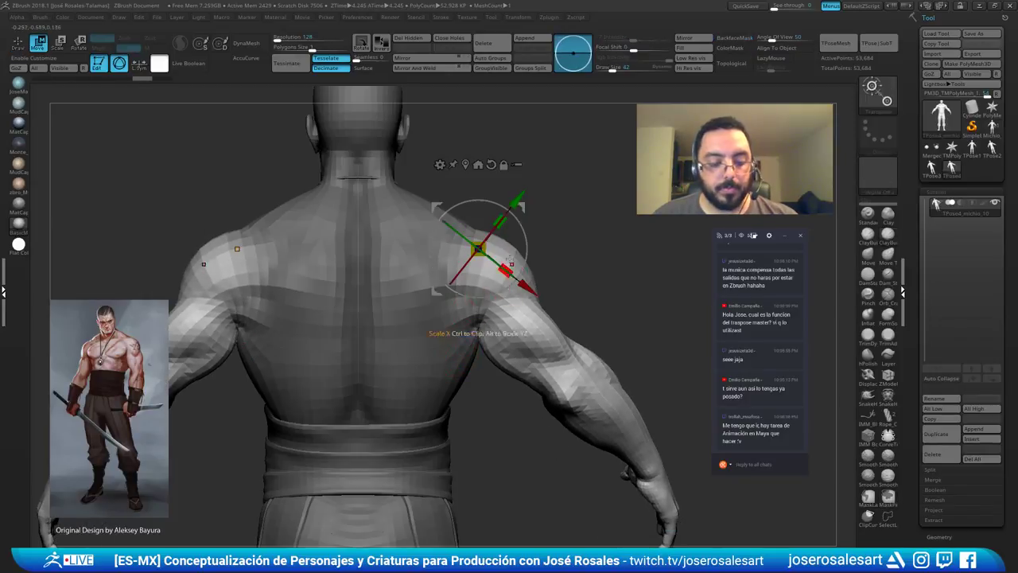
Show the wireframe and polygroups and examine the shoulder and arm topology from the back and front.
{"action": "right_click_drag", "start_coordinate": [480, 336], "coordinate": [505, 337]}
{"action": "key", "text": "shift+f"}
{"action": "right_click_drag", "start_coordinate": [527, 292], "coordinate": [521, 272], "text": "ctrl"}
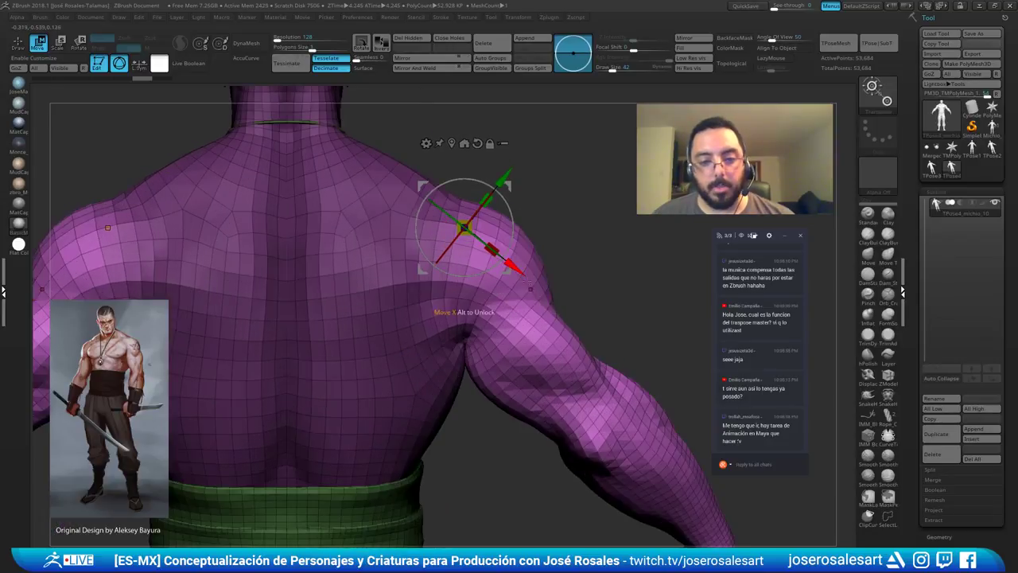
{"action": "key", "text": "q"}
{"action": "right_click_drag", "start_coordinate": [523, 319], "coordinate": [509, 296], "text": "ctrl"}
{"action": "mouse_move", "coordinate": [509, 296]}
{"action": "right_mouse_down"}
{"action": "mouse_move", "coordinate": [421, 292]}
{"action": "mouse_move", "coordinate": [437, 306]}
{"action": "right_mouse_up"}
{"action": "right_click_drag", "start_coordinate": [437, 306], "coordinate": [338, 263], "text": "alt"}
{"action": "scroll", "coordinate": [338, 262], "scroll_direction": "up", "scroll_amount": 3}
{"action": "key", "text": "w"}
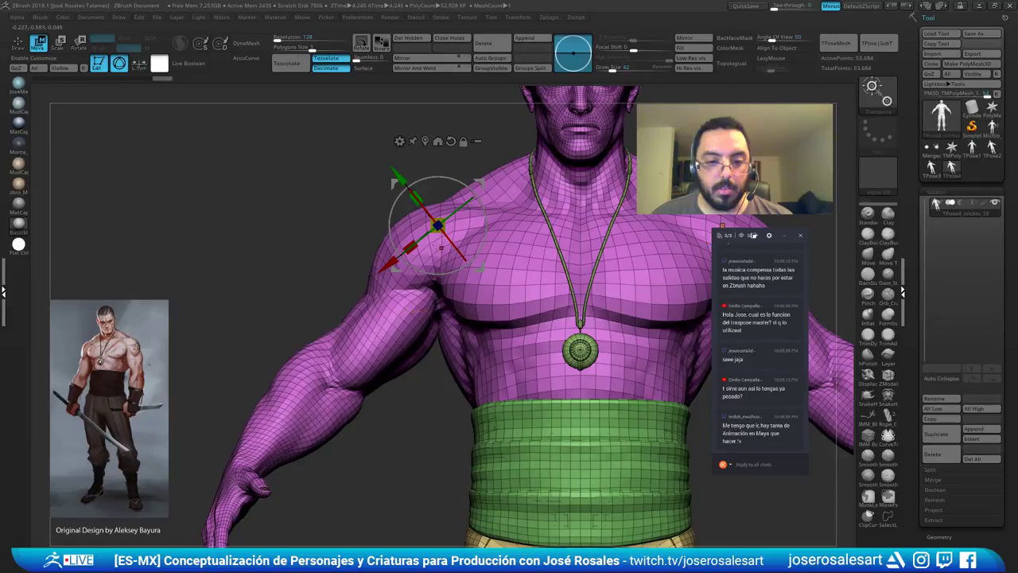
Try a topological mask over the body down to the upper arms, and undo the masking changes.
{"action": "left_click_drag", "start_coordinate": [430, 253], "coordinate": [387, 285], "text": "ctrl"}
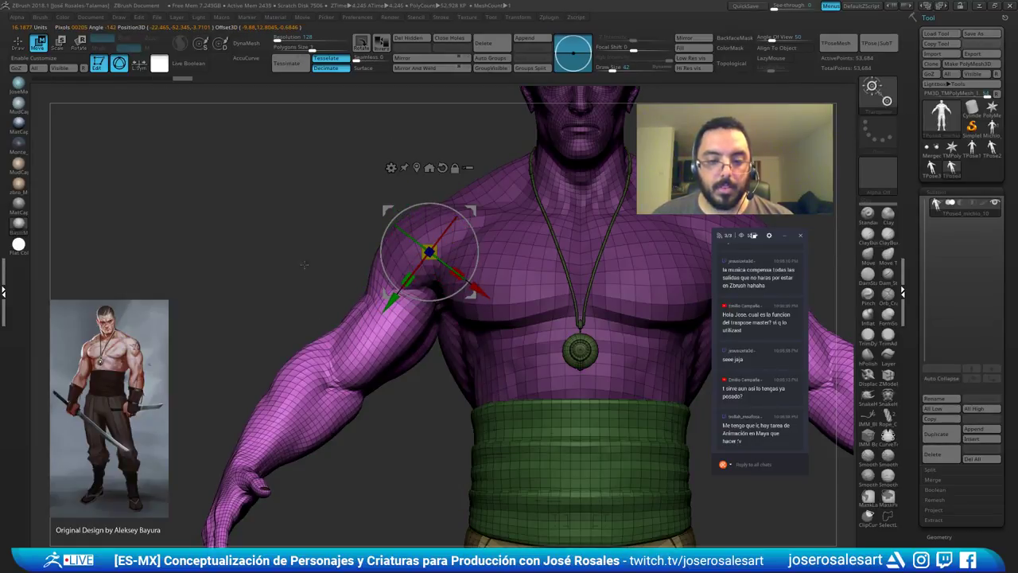
{"action": "left_click_drag", "start_coordinate": [281, 267], "coordinate": [289, 270], "text": "ctrl"}
{"action": "right_click_drag", "start_coordinate": [289, 269], "coordinate": [238, 271], "text": "alt"}
{"action": "key", "text": "ctrl+z"}
{"action": "key", "text": "ctrl+z"}
{"action": "key", "text": "ctrl+z"}
{"action": "key", "text": "ctrl+z"}
Hide both arms below the shoulders so that the torso's armpit area is exposed.
{"action": "mouse_move", "coordinate": [362, 244]}
{"action": "right_mouse_down", "text": "alt"}
{"action": "mouse_move", "coordinate": [309, 245]}
{"action": "mouse_move", "coordinate": [428, 253]}
{"action": "mouse_move", "coordinate": [604, 293]}
{"action": "mouse_move", "coordinate": [472, 311]}
{"action": "mouse_move", "coordinate": [455, 329]}
{"action": "mouse_move", "coordinate": [477, 280]}
{"action": "mouse_move", "coordinate": [482, 322]}
{"action": "mouse_move", "coordinate": [478, 264]}
{"action": "mouse_move", "coordinate": [483, 334]}
{"action": "mouse_move", "coordinate": [379, 301]}
{"action": "mouse_move", "coordinate": [391, 274]}
{"action": "mouse_move", "coordinate": [354, 265]}
{"action": "right_mouse_up", "text": "alt"}
{"action": "key", "text": "q"}
{"action": "left_click", "coordinate": [460, 334], "text": "ctrl+shift"}
{"action": "left_click_drag", "start_coordinate": [353, 265], "coordinate": [561, 279]}
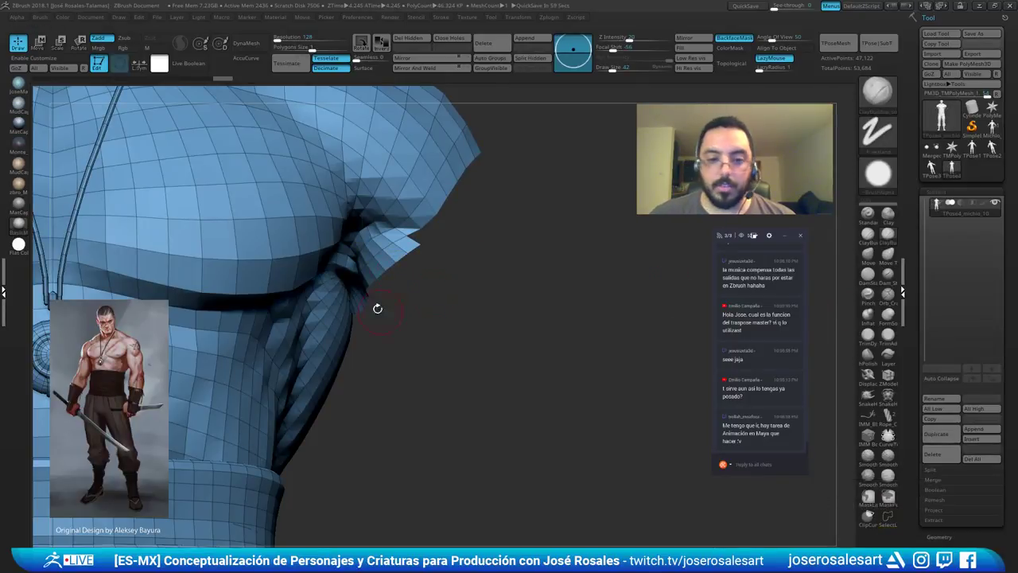
{"action": "mouse_move", "coordinate": [374, 304]}
{"action": "left_mouse_down"}
{"action": "mouse_move", "coordinate": [391, 296]}
{"action": "mouse_move", "coordinate": [393, 315]}
{"action": "left_mouse_up"}
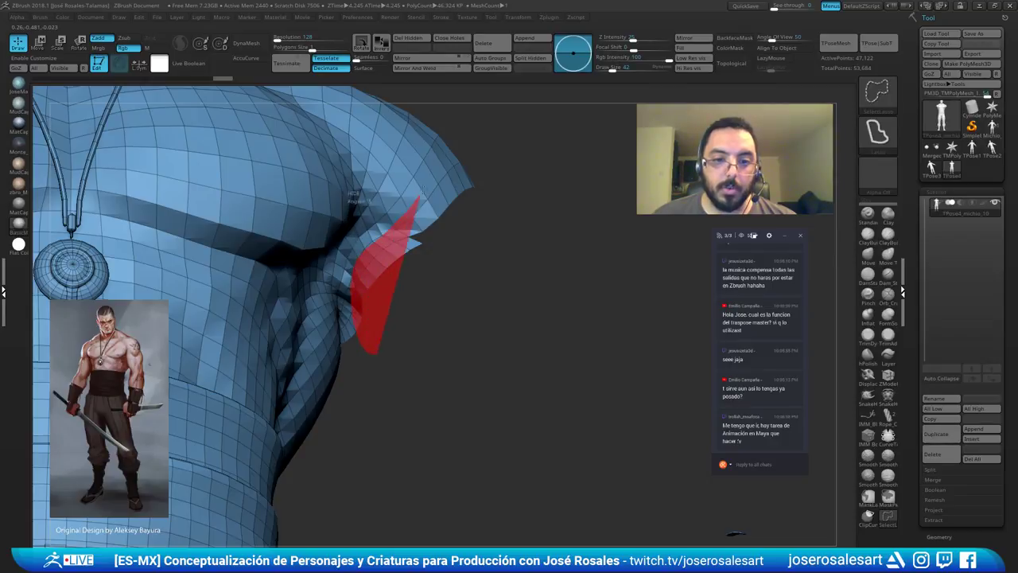
Hide the leftover arm polygons around the armpit and shoulder edge with lasso selections.
{"action": "left_click_drag", "start_coordinate": [419, 198], "coordinate": [493, 170], "text": "ctrl+alt+shift"}
{"action": "mouse_move", "coordinate": [364, 264]}
{"action": "left_mouse_down", "text": "ctrl+alt+shift"}
{"action": "mouse_move", "coordinate": [384, 226]}
{"action": "mouse_move", "coordinate": [389, 239]}
{"action": "left_mouse_up", "text": "ctrl+alt+shift"}
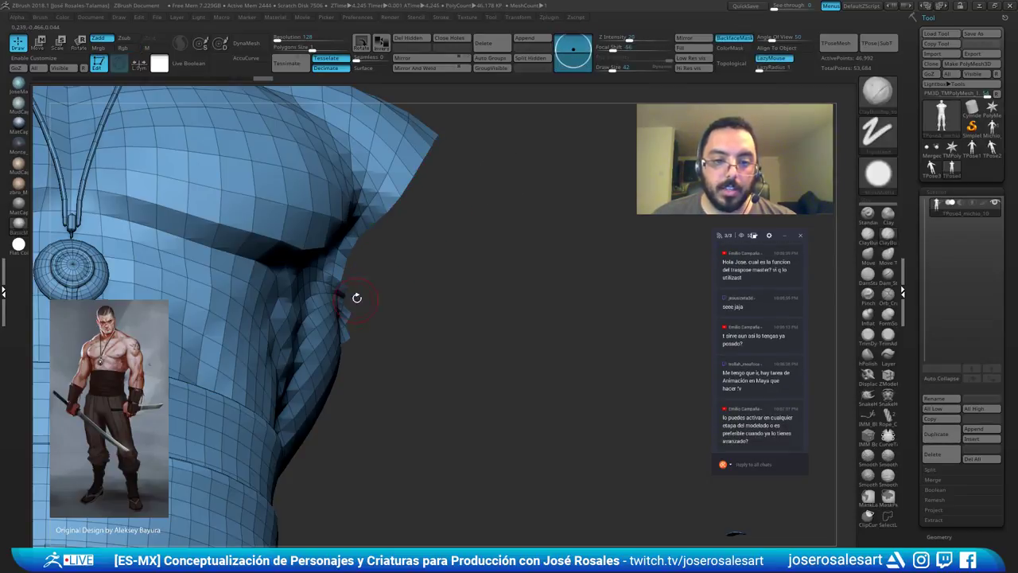
{"action": "left_click_drag", "start_coordinate": [355, 304], "coordinate": [363, 292]}
{"action": "mouse_move", "coordinate": [344, 329]}
{"action": "left_mouse_down", "text": "ctrl+alt+shift"}
{"action": "mouse_move", "coordinate": [371, 331]}
{"action": "mouse_move", "coordinate": [359, 326]}
{"action": "mouse_move", "coordinate": [399, 274]}
{"action": "mouse_move", "coordinate": [454, 229]}
{"action": "mouse_move", "coordinate": [408, 211]}
{"action": "mouse_move", "coordinate": [417, 262]}
{"action": "mouse_move", "coordinate": [388, 258]}
{"action": "mouse_move", "coordinate": [397, 278]}
{"action": "mouse_move", "coordinate": [391, 269]}
{"action": "left_mouse_up", "text": "ctrl+alt+shift"}
{"action": "left_click_drag", "start_coordinate": [468, 215], "coordinate": [514, 208], "text": "ctrl+alt+shift"}
{"action": "mouse_move", "coordinate": [502, 198]}
{"action": "left_mouse_down"}
{"action": "mouse_move", "coordinate": [594, 320]}
{"action": "mouse_move", "coordinate": [509, 267]}
{"action": "left_mouse_up"}
{"action": "left_click_drag", "start_coordinate": [389, 238], "coordinate": [444, 278]}
Enable double-sided display for the mesh and inspect the open edge at the armpit.
{"action": "scroll", "coordinate": [916, 396], "scroll_direction": "down", "scroll_amount": 10}
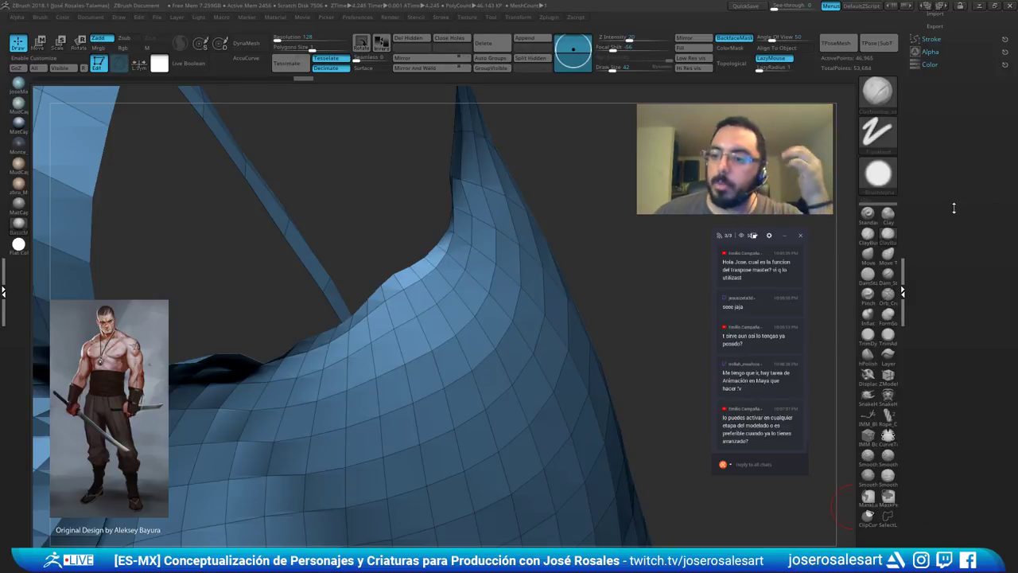
{"action": "left_click", "coordinate": [965, 253]}
{"action": "left_click", "coordinate": [937, 74]}
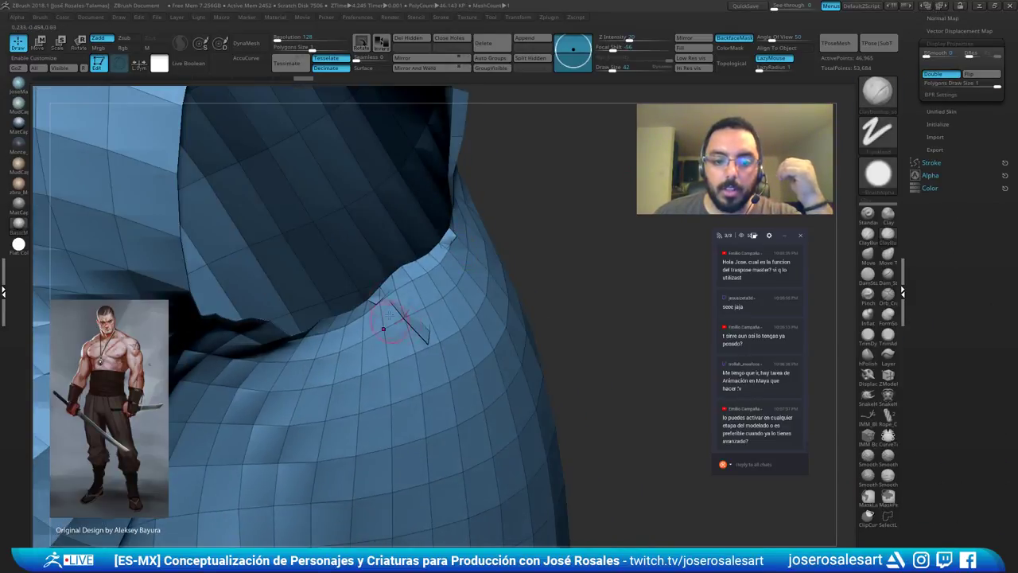
{"action": "mouse_move", "coordinate": [411, 308]}
{"action": "right_mouse_down"}
{"action": "mouse_move", "coordinate": [374, 286]}
{"action": "mouse_move", "coordinate": [437, 342]}
{"action": "mouse_move", "coordinate": [405, 279]}
{"action": "mouse_move", "coordinate": [380, 325]}
{"action": "mouse_move", "coordinate": [380, 207]}
{"action": "mouse_move", "coordinate": [420, 257]}
{"action": "mouse_move", "coordinate": [393, 279]}
{"action": "mouse_move", "coordinate": [627, 252]}
{"action": "mouse_move", "coordinate": [577, 256]}
{"action": "mouse_move", "coordinate": [561, 272]}
{"action": "mouse_move", "coordinate": [453, 255]}
{"action": "mouse_move", "coordinate": [326, 325]}
{"action": "mouse_move", "coordinate": [268, 268]}
{"action": "mouse_move", "coordinate": [280, 161]}
{"action": "mouse_move", "coordinate": [325, 368]}
{"action": "right_mouse_up"}
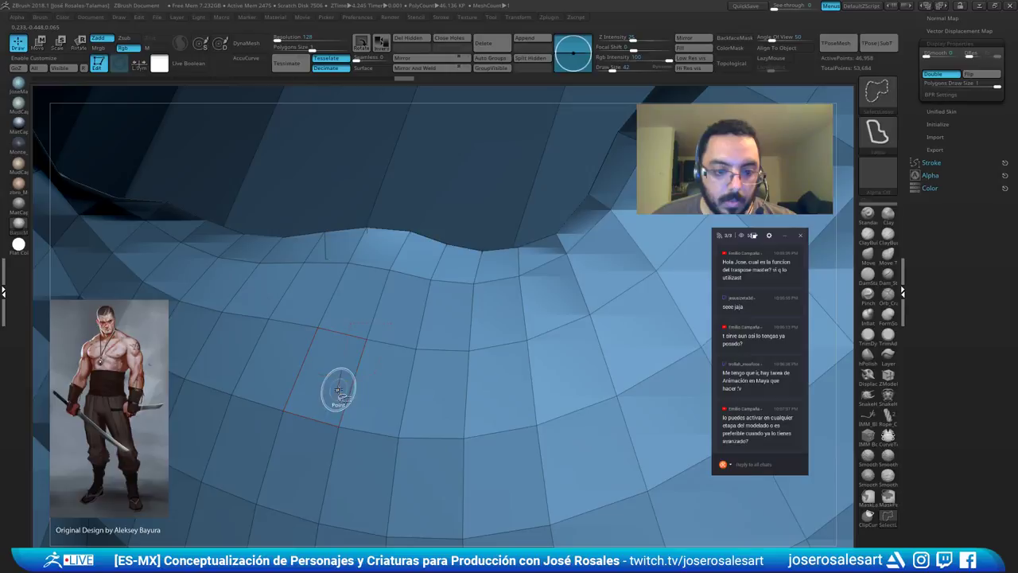
Try hiding a polygon loop beside the armpit opening and undo it.
{"action": "left_click", "coordinate": [340, 390], "text": "ctrl+shift"}
{"action": "key", "text": "ctrl+z"}
{"action": "mouse_move", "coordinate": [412, 359]}
{"action": "right_mouse_down"}
{"action": "mouse_move", "coordinate": [335, 389]}
{"action": "mouse_move", "coordinate": [305, 472]}
{"action": "mouse_move", "coordinate": [310, 487]}
{"action": "mouse_move", "coordinate": [381, 350]}
{"action": "mouse_move", "coordinate": [348, 292]}
{"action": "mouse_move", "coordinate": [551, 283]}
{"action": "right_mouse_up"}
{"action": "left_click", "coordinate": [319, 472], "text": "ctrl+shift"}
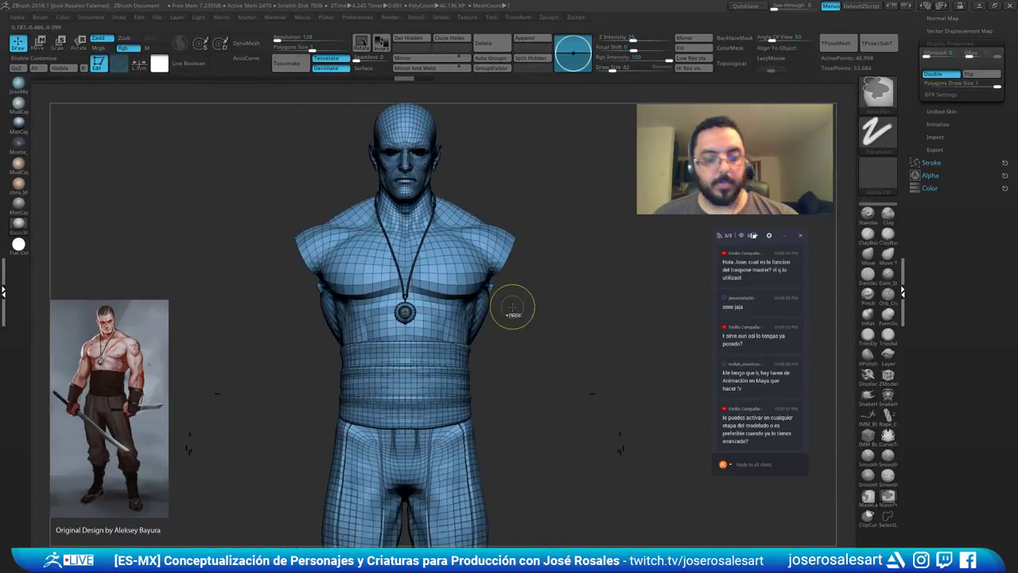
Hide the stray hand polygons, invert the visibility to isolate the arms, and assign them their own polygroup.
{"action": "left_click", "coordinate": [590, 324], "text": "ctrl+shift"}
{"action": "right_click_drag", "start_coordinate": [590, 325], "coordinate": [509, 215], "text": "alt"}
{"action": "left_click", "coordinate": [509, 215], "text": "ctrl+shift"}
{"action": "left_click", "coordinate": [562, 231], "text": "ctrl+shift"}
{"action": "left_click", "coordinate": [574, 294], "text": "ctrl+alt+shift"}
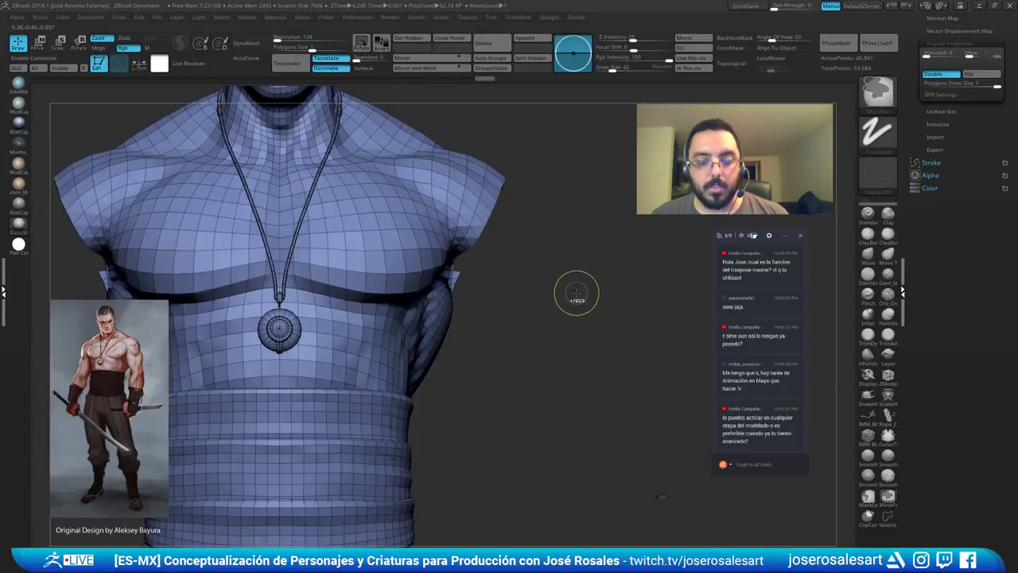
{"action": "left_click_drag", "start_coordinate": [596, 283], "coordinate": [629, 284], "text": "ctrl+shift"}
{"action": "key", "text": "ctrl+w"}
Mask the isolated arms completely and show the whole character again.
{"action": "right_click_drag", "start_coordinate": [630, 286], "coordinate": [485, 203], "text": "alt"}
{"action": "left_click_drag", "start_coordinate": [646, 155], "coordinate": [293, 535], "text": "ctrl"}
{"action": "left_click", "coordinate": [564, 275], "text": "ctrl+shift"}
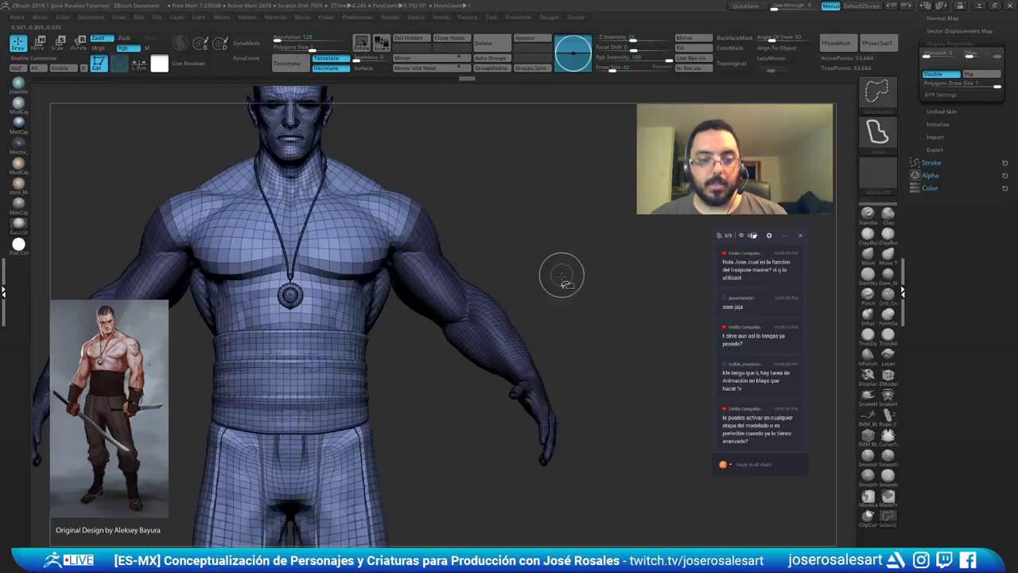
Invert the mask to leave the arms free, hide the wireframe and refine the mask's edge around the shoulder.
{"action": "right_click_drag", "start_coordinate": [564, 275], "coordinate": [463, 253], "text": "alt"}
{"action": "mouse_move", "coordinate": [405, 239]}
{"action": "right_mouse_down"}
{"action": "mouse_move", "coordinate": [468, 227]}
{"action": "mouse_move", "coordinate": [460, 214]}
{"action": "mouse_move", "coordinate": [432, 216]}
{"action": "mouse_move", "coordinate": [432, 227]}
{"action": "mouse_move", "coordinate": [465, 208]}
{"action": "right_mouse_up"}
{"action": "key", "text": "shift+f"}
{"action": "key", "text": "ctrl"}
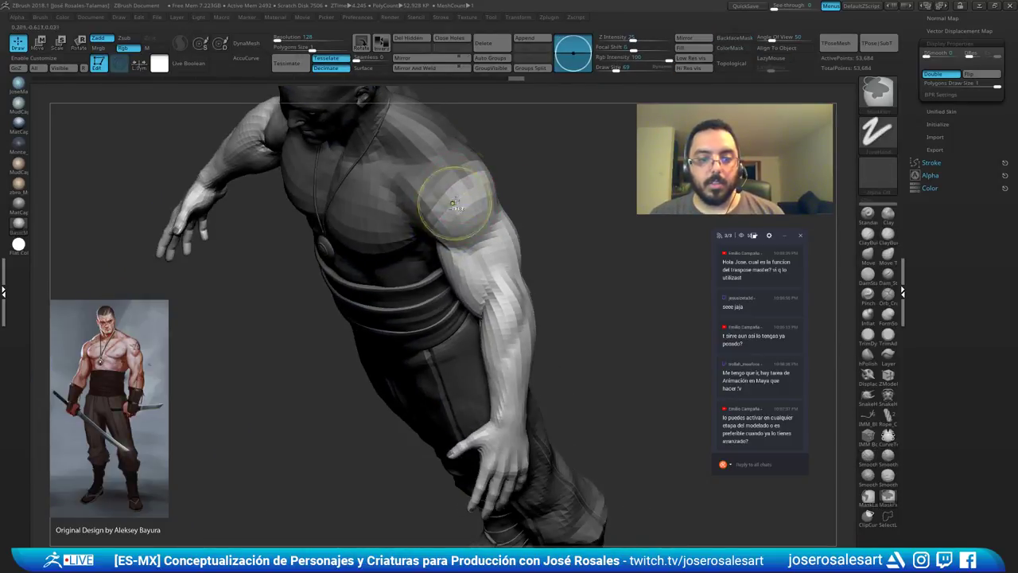
{"action": "right_click_drag", "start_coordinate": [458, 215], "coordinate": [486, 157]}
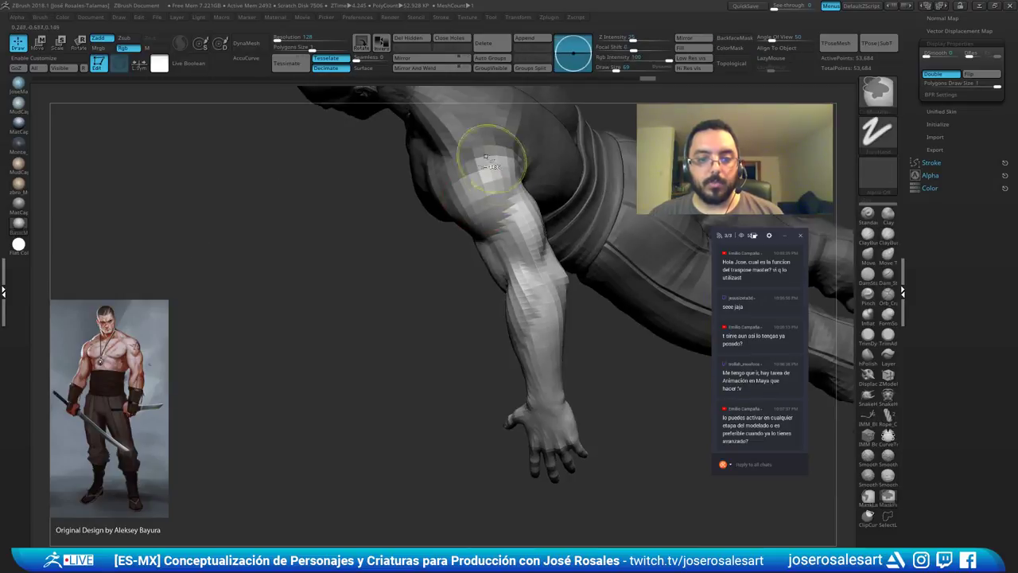
Extend the mask over the shoulders so only both arms stay free, and soften its edge.
{"action": "right_click_drag", "start_coordinate": [458, 202], "coordinate": [517, 266]}
{"action": "right_click_drag", "start_coordinate": [376, 217], "coordinate": [372, 189], "text": "ctrl"}
{"action": "left_click_drag", "start_coordinate": [308, 217], "coordinate": [301, 229], "text": "ctrl"}
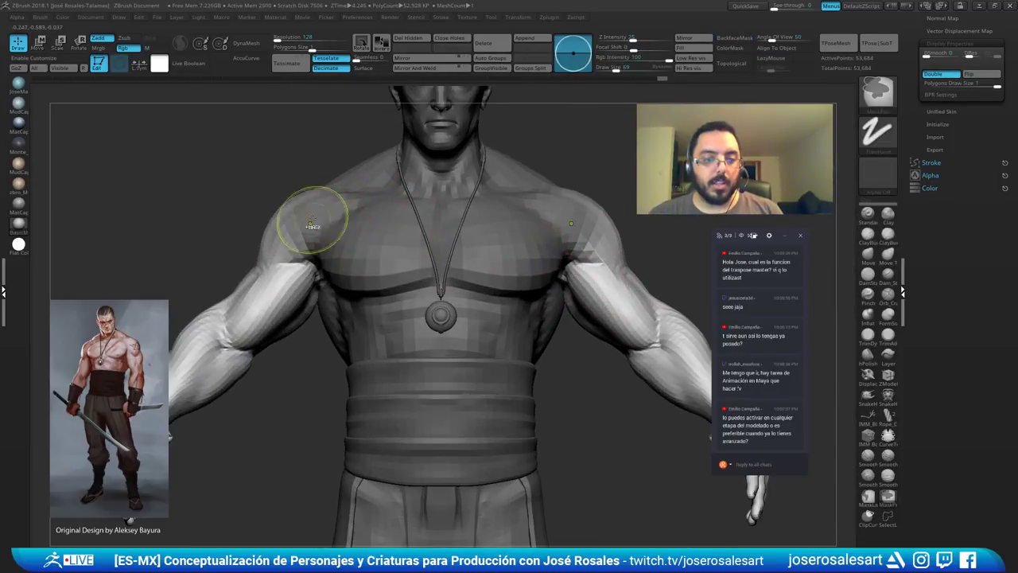
{"action": "right_click_drag", "start_coordinate": [421, 337], "coordinate": [430, 370], "text": "ctrl"}
{"action": "right_click_drag", "start_coordinate": [429, 370], "coordinate": [440, 378], "text": "alt"}
{"action": "mouse_move", "coordinate": [547, 342]}
{"action": "right_mouse_down", "text": "ctrl"}
{"action": "mouse_move", "coordinate": [496, 291]}
{"action": "mouse_move", "coordinate": [488, 268]}
{"action": "mouse_move", "coordinate": [532, 319]}
{"action": "mouse_move", "coordinate": [499, 334]}
{"action": "mouse_move", "coordinate": [527, 345]}
{"action": "mouse_move", "coordinate": [519, 372]}
{"action": "mouse_move", "coordinate": [501, 338]}
{"action": "right_mouse_up", "text": "ctrl"}
{"action": "left_click", "coordinate": [528, 372], "text": "ctrl"}
{"action": "left_click", "coordinate": [529, 371], "text": "ctrl"}
Place the transform gizmo at the shoulder joint and try rotating both arms down toward the torso.
{"action": "key", "text": "w"}
{"action": "right_click_drag", "start_coordinate": [352, 330], "coordinate": [363, 385], "text": "ctrl"}
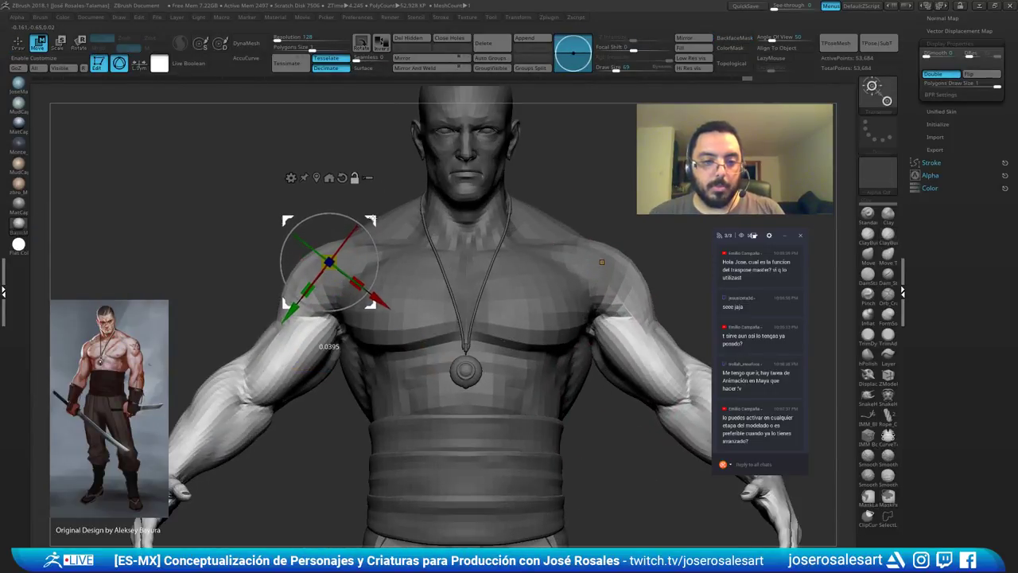
{"action": "left_click_drag", "start_coordinate": [324, 310], "coordinate": [344, 311]}
{"action": "left_click_drag", "start_coordinate": [396, 288], "coordinate": [374, 237]}
{"action": "key", "text": "ctrl+z"}
{"action": "key", "text": "ctrl+z"}
{"action": "key", "text": "ctrl+z"}
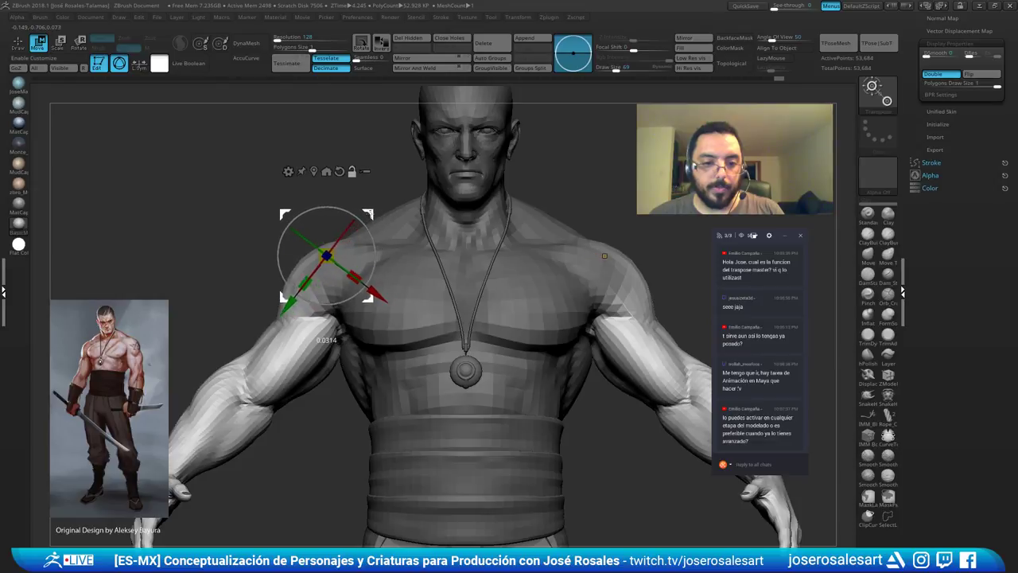
{"action": "left_click_drag", "start_coordinate": [379, 243], "coordinate": [382, 222]}
{"action": "key", "text": "ctrl+z"}
{"action": "left_click_drag", "start_coordinate": [380, 239], "coordinate": [379, 217]}
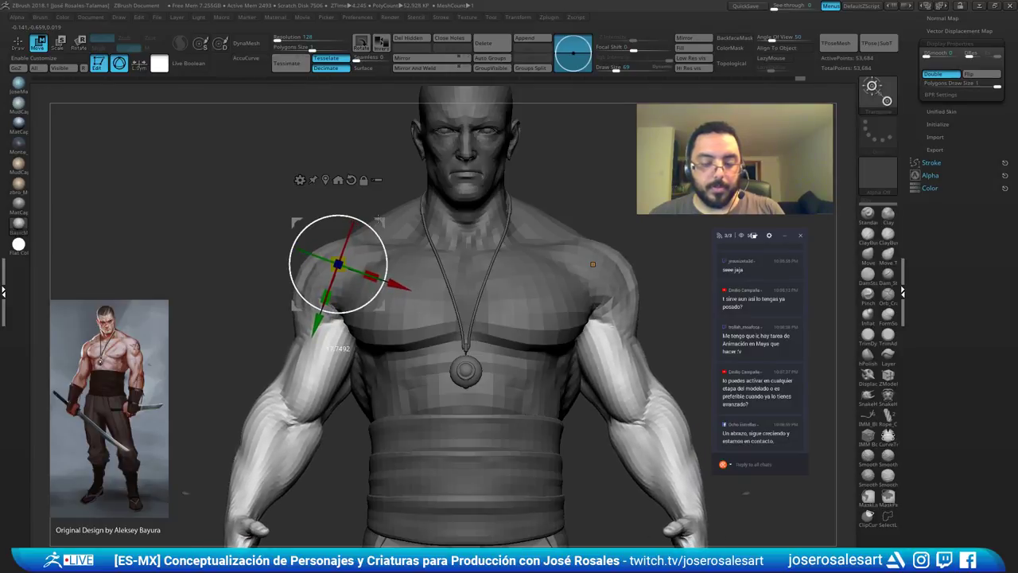
Lower both arms partway toward the torso around the shoulder joint and adjust their position.
{"action": "key", "text": "q"}
{"action": "right_click_drag", "start_coordinate": [525, 227], "coordinate": [502, 229], "text": "ctrl"}
{"action": "mouse_move", "coordinate": [503, 229]}
{"action": "right_mouse_down"}
{"action": "mouse_move", "coordinate": [464, 234]}
{"action": "mouse_move", "coordinate": [443, 268]}
{"action": "mouse_move", "coordinate": [504, 299]}
{"action": "mouse_move", "coordinate": [422, 296]}
{"action": "right_mouse_up"}
{"action": "mouse_move", "coordinate": [334, 266]}
{"action": "right_mouse_down", "text": "ctrl"}
{"action": "mouse_move", "coordinate": [361, 301]}
{"action": "mouse_move", "coordinate": [338, 280]}
{"action": "mouse_move", "coordinate": [357, 295]}
{"action": "mouse_move", "coordinate": [331, 351]}
{"action": "right_mouse_up", "text": "ctrl"}
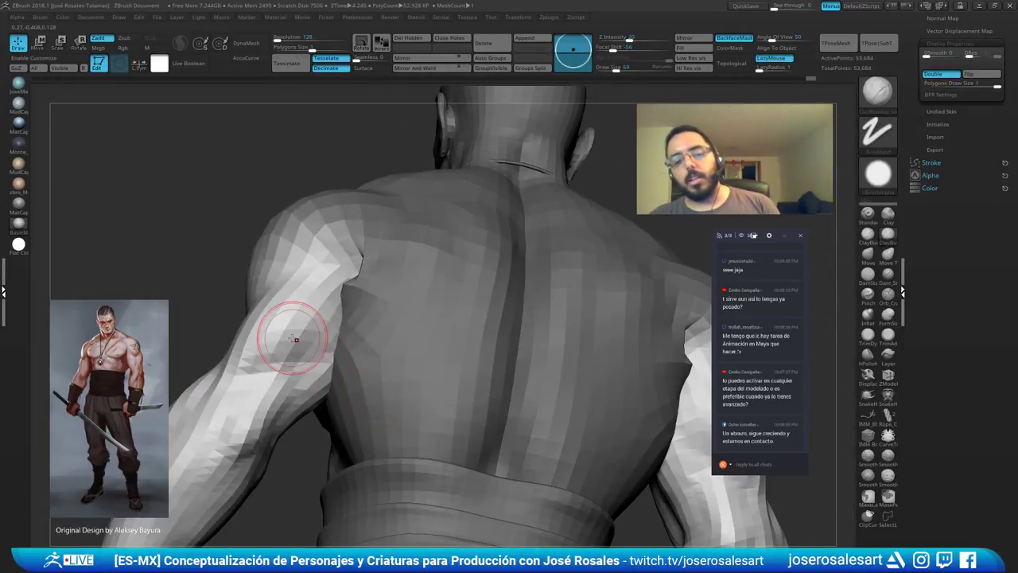
{"action": "mouse_move", "coordinate": [362, 218]}
{"action": "right_mouse_down"}
{"action": "mouse_move", "coordinate": [441, 276]}
{"action": "mouse_move", "coordinate": [302, 275]}
{"action": "mouse_move", "coordinate": [342, 242]}
{"action": "mouse_move", "coordinate": [477, 268]}
{"action": "mouse_move", "coordinate": [482, 222]}
{"action": "right_mouse_up"}
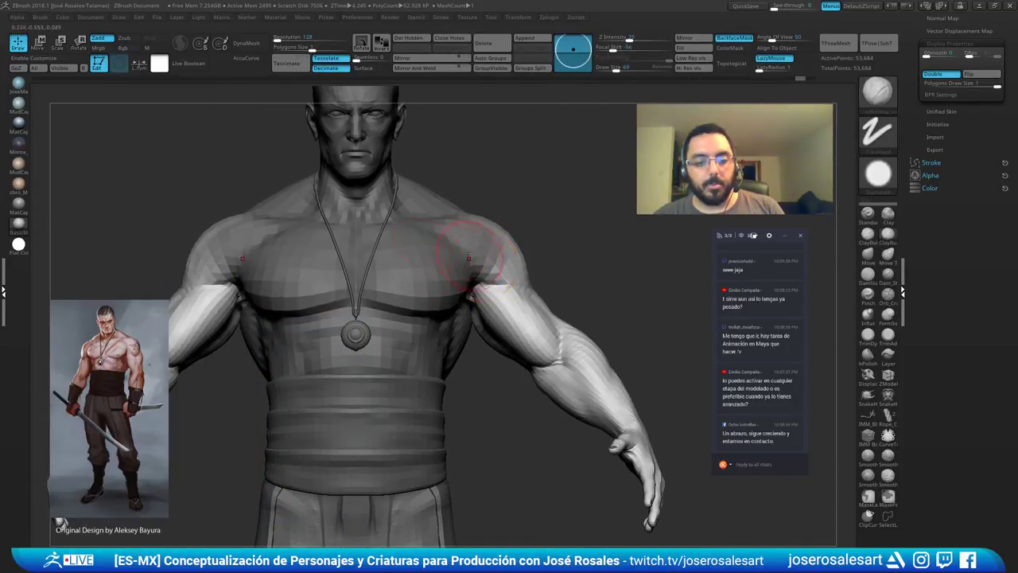
{"action": "key", "text": "f"}
{"action": "key", "text": "w"}
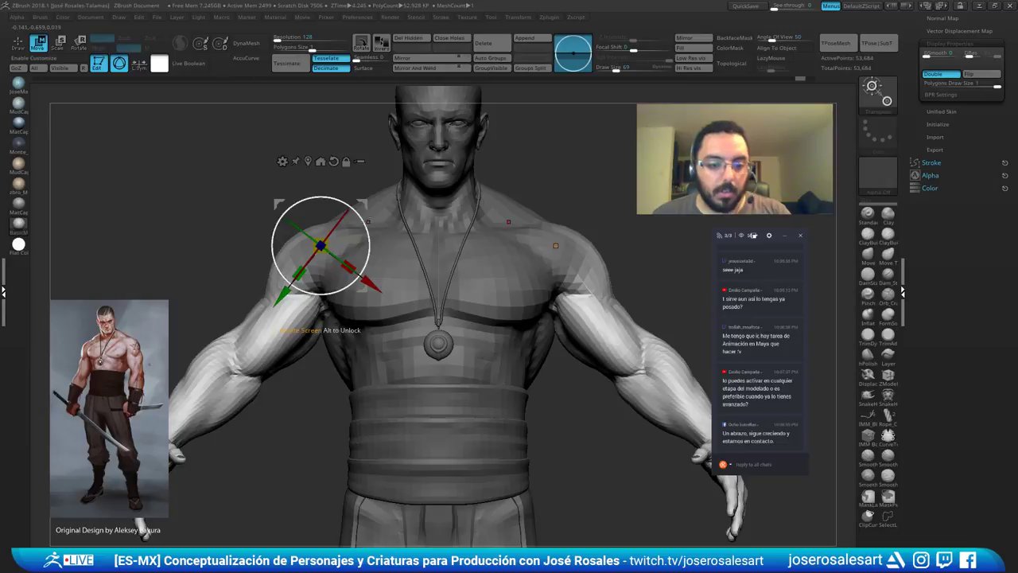
{"action": "left_click_drag", "start_coordinate": [369, 239], "coordinate": [360, 223]}
{"action": "left_click_drag", "start_coordinate": [384, 278], "coordinate": [372, 275]}
{"action": "left_click_drag", "start_coordinate": [361, 235], "coordinate": [360, 233]}
{"action": "key", "text": "q"}
{"action": "mouse_move", "coordinate": [360, 233]}
{"action": "right_mouse_down"}
{"action": "mouse_move", "coordinate": [430, 234]}
{"action": "mouse_move", "coordinate": [345, 230]}
{"action": "mouse_move", "coordinate": [387, 216]}
{"action": "mouse_move", "coordinate": [428, 220]}
{"action": "right_mouse_up"}
{"action": "key", "text": "w"}
{"action": "left_click_drag", "start_coordinate": [319, 234], "coordinate": [326, 215]}
Examine the lowered arm pose on the whole figure from the front and three-quarter views.
{"action": "key", "text": "q"}
{"action": "right_click_drag", "start_coordinate": [388, 238], "coordinate": [380, 224], "text": "ctrl"}
{"action": "mouse_move", "coordinate": [371, 251]}
{"action": "right_mouse_down"}
{"action": "mouse_move", "coordinate": [420, 232]}
{"action": "mouse_move", "coordinate": [433, 207]}
{"action": "right_mouse_up"}
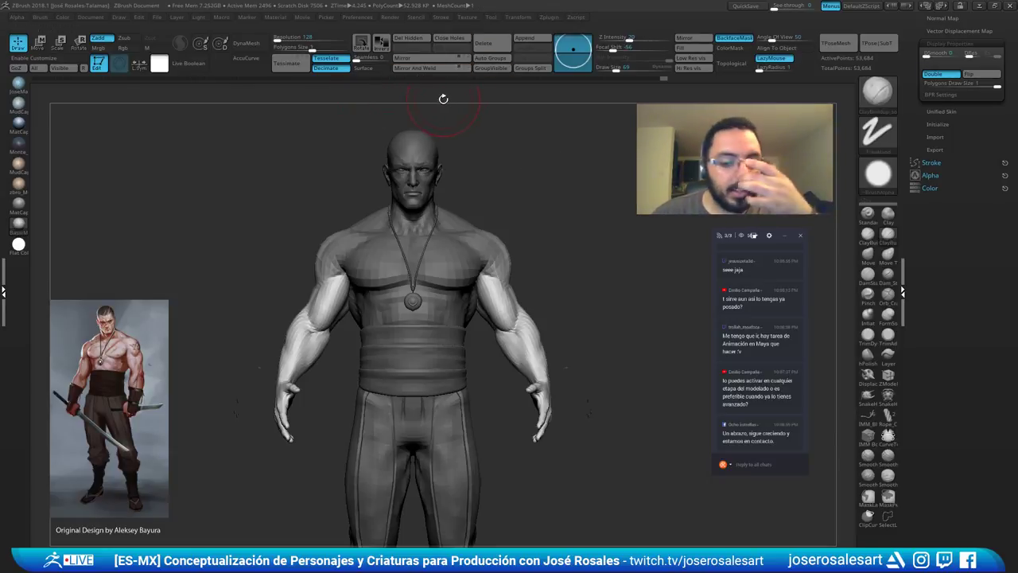
{"action": "mouse_move", "coordinate": [467, 156]}
{"action": "left_mouse_down"}
{"action": "mouse_move", "coordinate": [529, 160]}
{"action": "mouse_move", "coordinate": [454, 167]}
{"action": "left_mouse_up"}
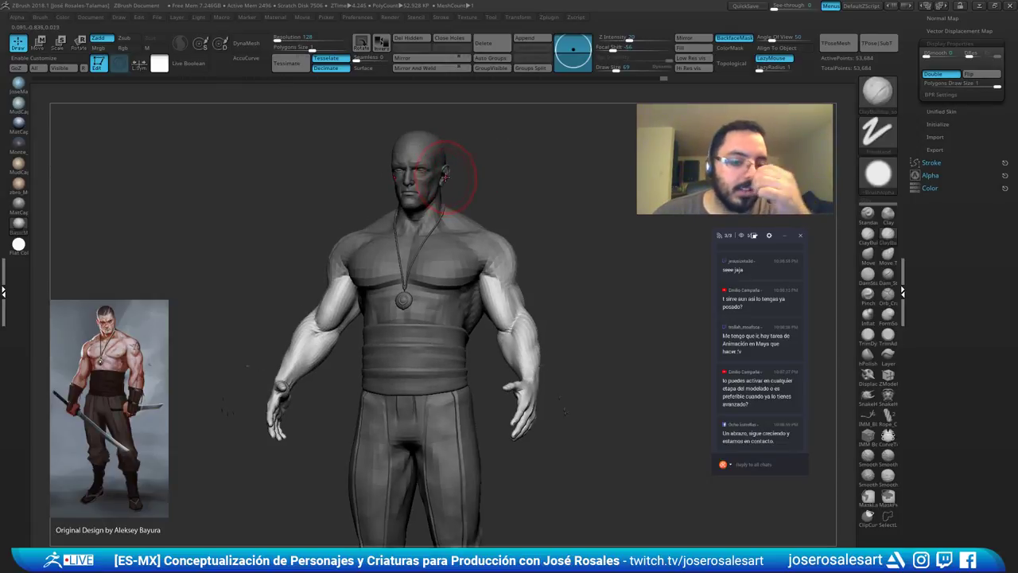
{"action": "left_click_drag", "start_coordinate": [457, 175], "coordinate": [443, 178]}
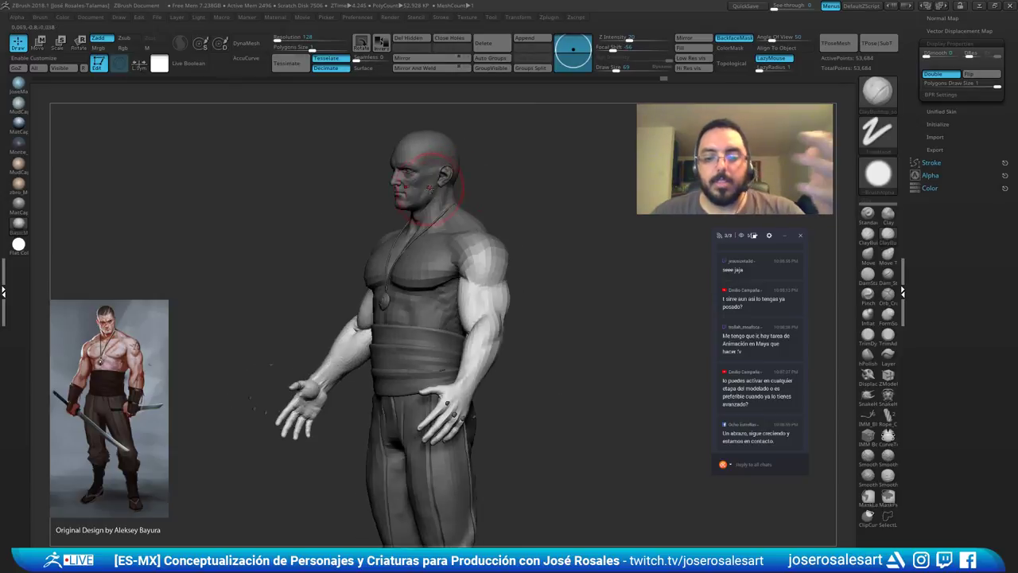
{"action": "mouse_move", "coordinate": [426, 211]}
{"action": "left_mouse_down"}
{"action": "mouse_move", "coordinate": [393, 210]}
{"action": "mouse_move", "coordinate": [446, 221]}
{"action": "left_mouse_up"}
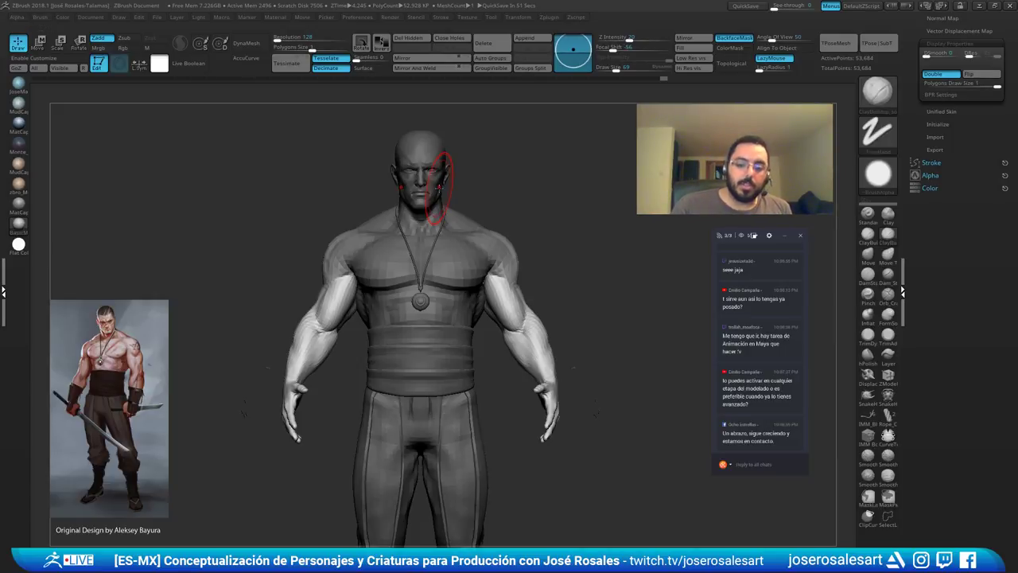
{"action": "mouse_move", "coordinate": [552, 271]}
{"action": "left_mouse_down"}
{"action": "mouse_move", "coordinate": [568, 318]}
{"action": "mouse_move", "coordinate": [461, 225]}
{"action": "mouse_move", "coordinate": [416, 334]}
{"action": "left_mouse_up"}
Undo the last arm pose changes.
{"action": "key", "text": "ctrl+z"}
{"action": "key", "text": "ctrl+z"}
{"action": "key", "text": "ctrl+z"}
{"action": "key", "text": "ctrl+z"}
{"action": "key", "text": "ctrl+z"}
{"action": "key", "text": "ctrl+z"}
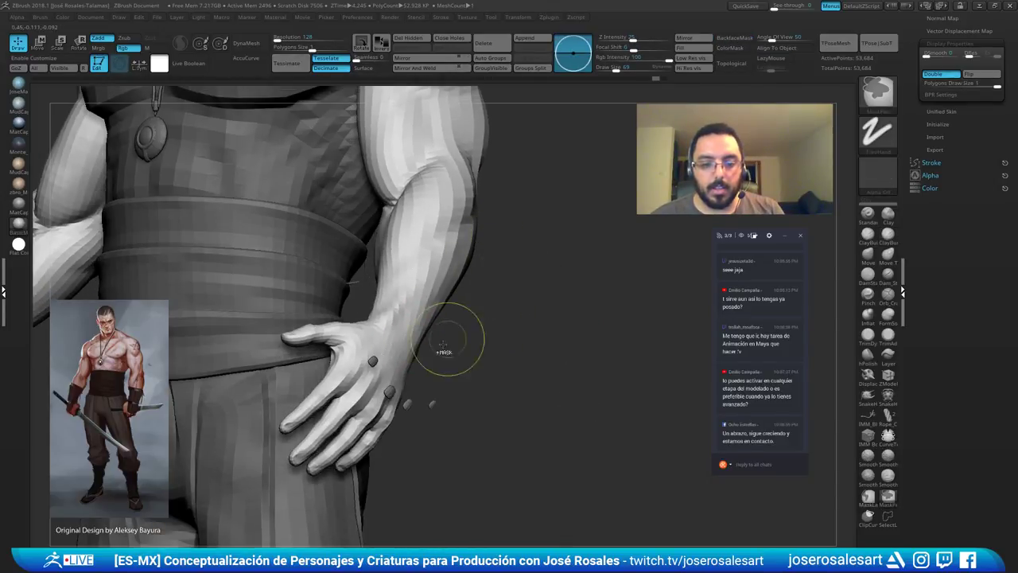
{"action": "key", "text": "ctrl+z"}
{"action": "left_click_drag", "start_coordinate": [480, 349], "coordinate": [528, 354]}
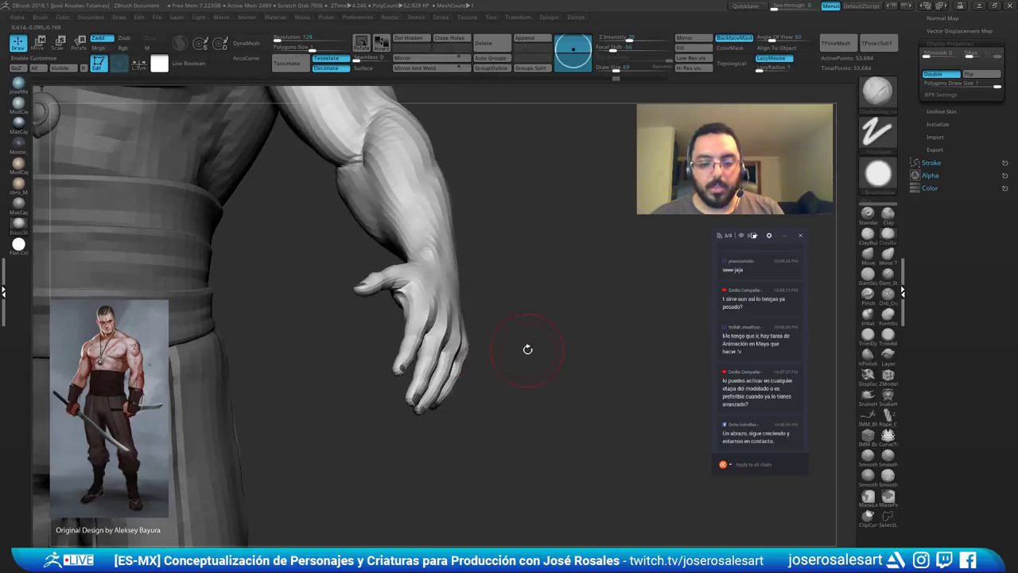
Try to isolate and mask the hand and forearm with selections drawn around them.
{"action": "mouse_move", "coordinate": [563, 271]}
{"action": "left_mouse_down", "text": "ctrl+alt+shift"}
{"action": "mouse_move", "coordinate": [488, 278]}
{"action": "mouse_move", "coordinate": [453, 324]}
{"action": "left_mouse_up", "text": "ctrl+alt+shift"}
{"action": "key", "text": "ctrl+z"}
{"action": "mouse_move", "coordinate": [521, 279]}
{"action": "left_mouse_down", "text": "ctrl+shift"}
{"action": "mouse_move", "coordinate": [445, 422]}
{"action": "mouse_move", "coordinate": [521, 283]}
{"action": "mouse_move", "coordinate": [466, 461]}
{"action": "mouse_move", "coordinate": [347, 458]}
{"action": "mouse_move", "coordinate": [455, 364]}
{"action": "left_mouse_up", "text": "ctrl+shift"}
{"action": "left_click", "coordinate": [561, 283], "text": "ctrl+shift"}
{"action": "left_click_drag", "start_coordinate": [582, 221], "coordinate": [477, 287], "text": "ctrl"}
{"action": "left_click", "coordinate": [476, 287], "text": "ctrl"}
{"action": "left_click_drag", "start_coordinate": [536, 268], "coordinate": [369, 396], "text": "ctrl"}
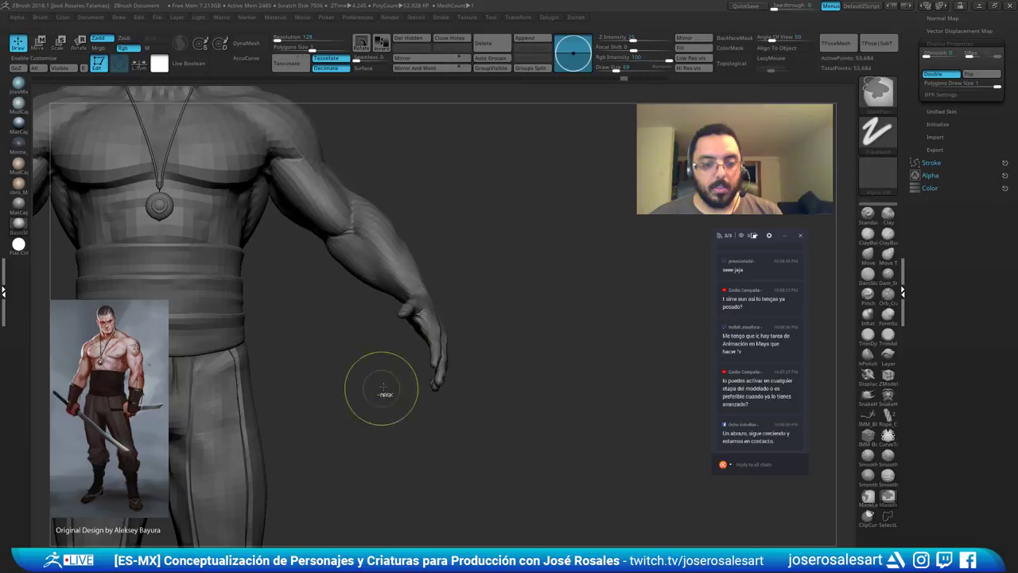
{"action": "left_click_drag", "start_coordinate": [430, 307], "coordinate": [462, 333], "text": "alt"}
{"action": "key", "text": "ctrl+z"}
{"action": "key", "text": "ctrl+z"}
{"action": "left_click_drag", "start_coordinate": [493, 282], "coordinate": [532, 243], "text": "alt"}
Rotate both arms down from the shoulders so they hang close beside the torso.
{"action": "key", "text": "w"}
{"action": "left_click_drag", "start_coordinate": [496, 284], "coordinate": [521, 332], "text": "alt"}
{"action": "left_click_drag", "start_coordinate": [253, 309], "coordinate": [257, 289]}
{"action": "left_click_drag", "start_coordinate": [462, 290], "coordinate": [468, 295]}
{"action": "left_click_drag", "start_coordinate": [184, 363], "coordinate": [184, 365]}
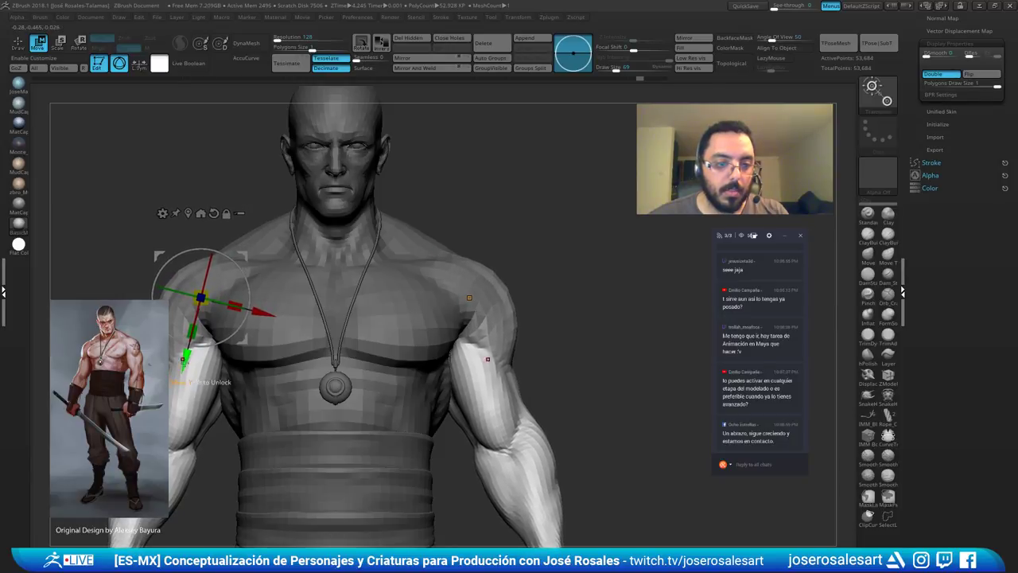
{"action": "key", "text": "q"}
{"action": "mouse_move", "coordinate": [335, 328]}
{"action": "right_mouse_down", "text": "ctrl"}
{"action": "mouse_move", "coordinate": [319, 243]}
{"action": "mouse_move", "coordinate": [346, 272]}
{"action": "mouse_move", "coordinate": [421, 288]}
{"action": "mouse_move", "coordinate": [334, 274]}
{"action": "mouse_move", "coordinate": [427, 271]}
{"action": "right_mouse_up", "text": "ctrl"}
{"action": "key", "text": "w"}
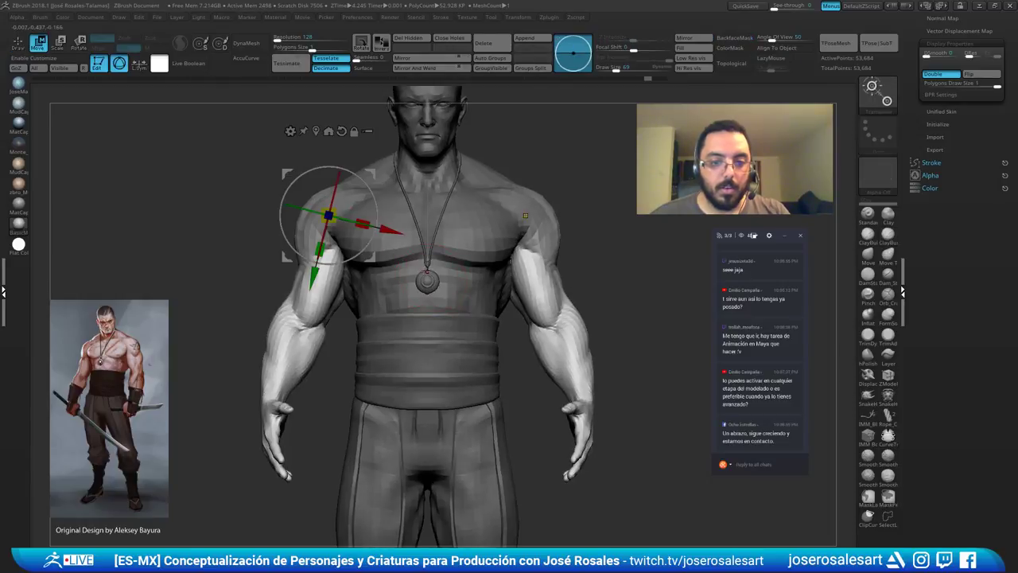
{"action": "left_click_drag", "start_coordinate": [391, 237], "coordinate": [390, 236]}
Clear the mask from the whole model.
{"action": "right_click_drag", "start_coordinate": [561, 238], "coordinate": [301, 252]}
{"action": "mouse_move", "coordinate": [575, 259]}
{"action": "right_mouse_down", "text": "ctrl"}
{"action": "mouse_move", "coordinate": [587, 204]}
{"action": "mouse_move", "coordinate": [460, 235]}
{"action": "mouse_move", "coordinate": [485, 304]}
{"action": "right_mouse_up", "text": "ctrl"}
{"action": "key", "text": "q"}
{"action": "right_click_drag", "start_coordinate": [485, 304], "coordinate": [468, 267], "text": "ctrl"}
{"action": "left_click_drag", "start_coordinate": [467, 267], "coordinate": [483, 290], "text": "ctrl"}
{"action": "right_click_drag", "start_coordinate": [482, 290], "coordinate": [451, 375], "text": "ctrl"}
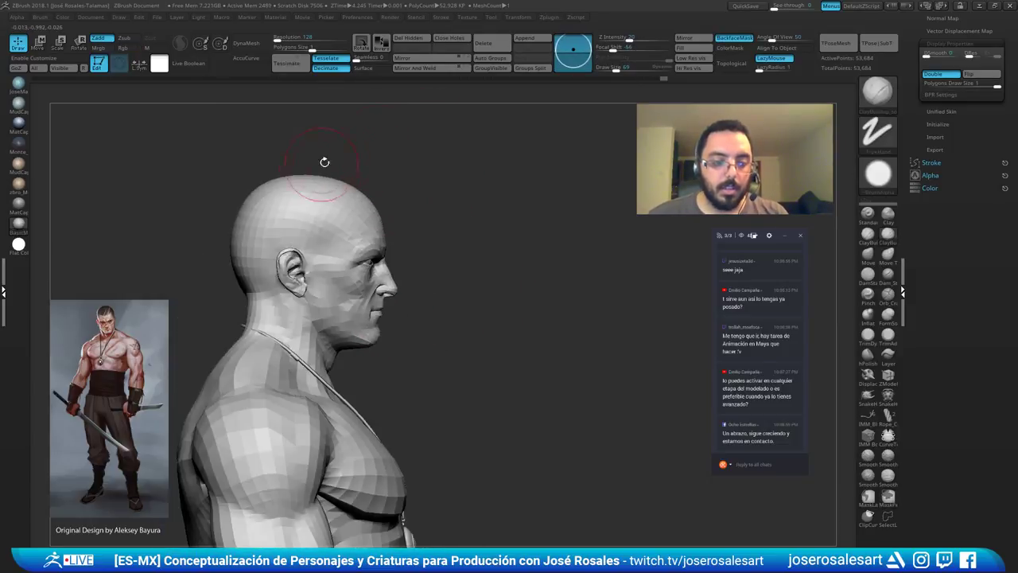
Try isolating part of the head with a lasso selection.
{"action": "key", "text": "ctrl"}
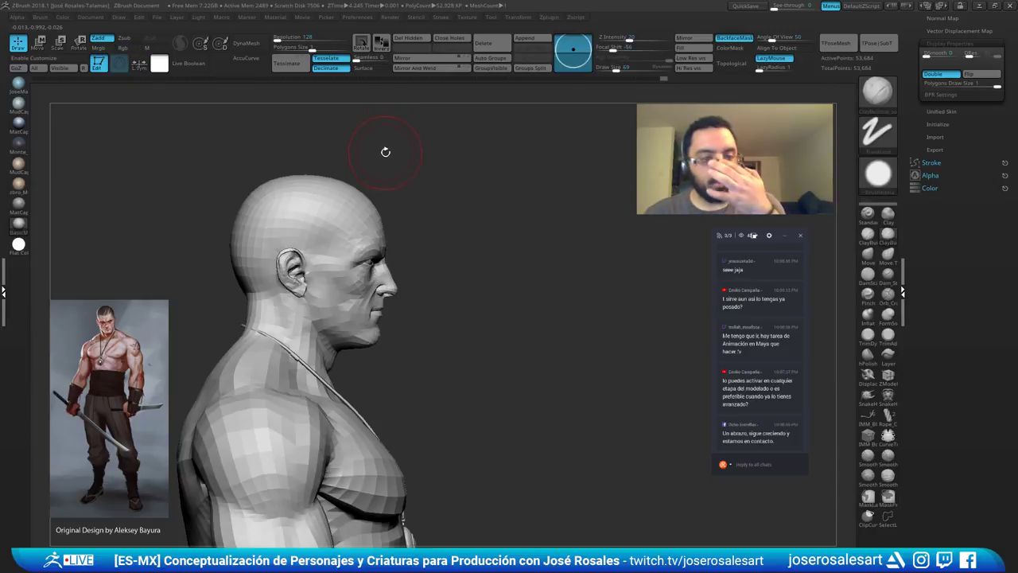
{"action": "key", "text": "ctrl+shift"}
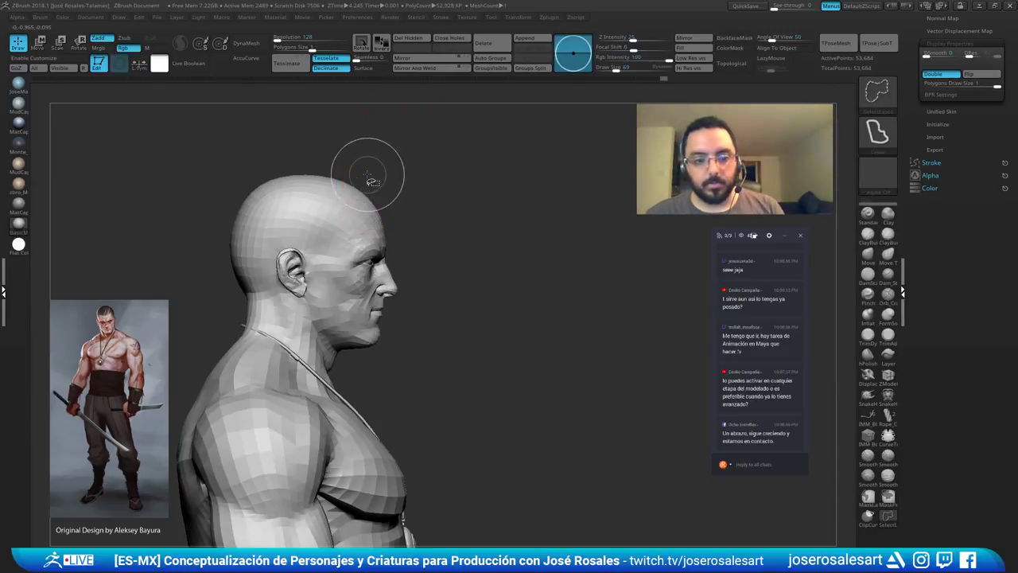
{"action": "mouse_move", "coordinate": [343, 140]}
{"action": "left_mouse_down", "text": "ctrl+shift"}
{"action": "mouse_move", "coordinate": [193, 219]}
{"action": "mouse_move", "coordinate": [227, 283]}
{"action": "mouse_move", "coordinate": [257, 262]}
{"action": "left_mouse_up", "text": "ctrl+shift"}
{"action": "left_click", "coordinate": [374, 171], "text": "ctrl+shift"}
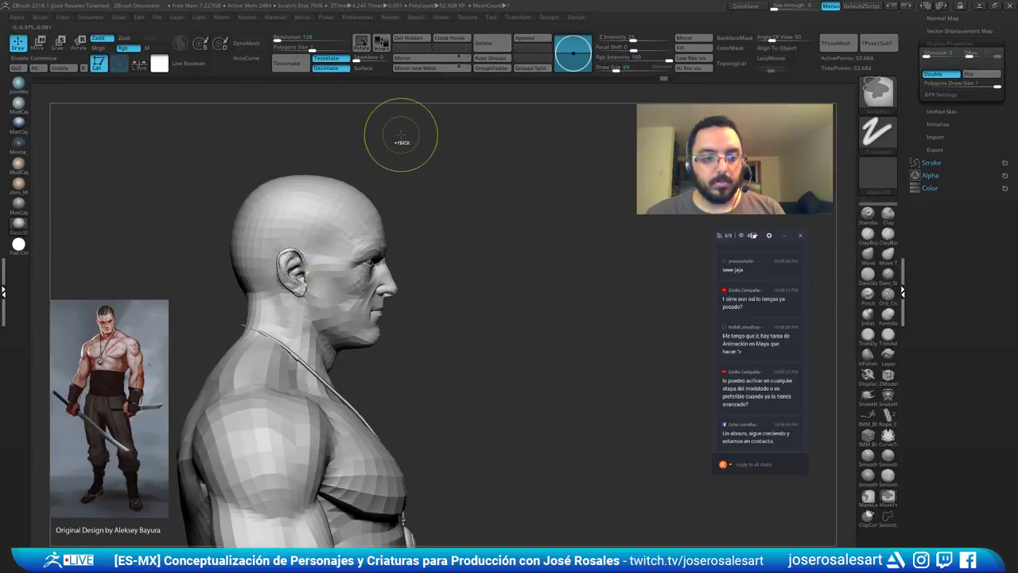
{"action": "left_click", "coordinate": [529, 198], "text": "ctrl"}
{"action": "left_click", "coordinate": [518, 400], "text": "ctrl"}
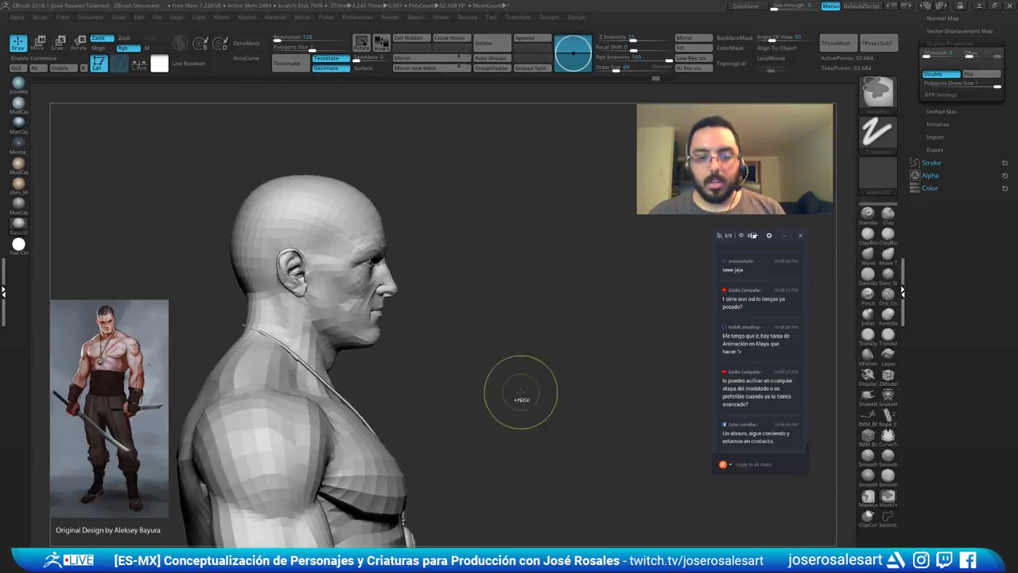
{"action": "key", "text": "shift"}
Choose the MaskLasso brush and mask the head down to the neck.
{"action": "left_click", "coordinate": [878, 96], "text": "ctrl"}
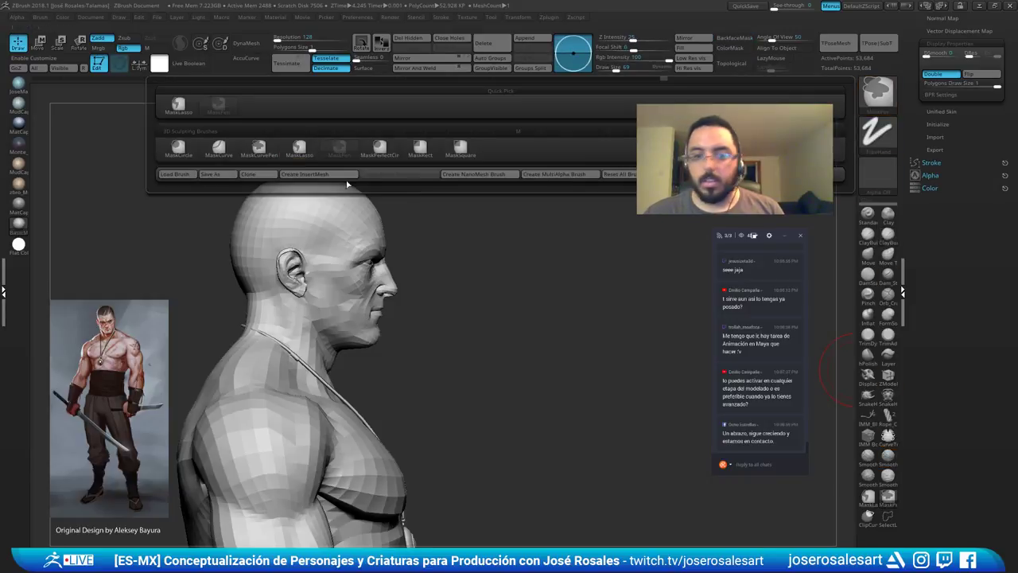
{"action": "left_click", "coordinate": [306, 154]}
{"action": "mouse_move", "coordinate": [388, 129]}
{"action": "left_mouse_down", "text": "ctrl"}
{"action": "mouse_move", "coordinate": [199, 229]}
{"action": "mouse_move", "coordinate": [263, 291]}
{"action": "mouse_move", "coordinate": [294, 343]}
{"action": "mouse_move", "coordinate": [389, 370]}
{"action": "mouse_move", "coordinate": [438, 213]}
{"action": "left_mouse_up", "text": "ctrl"}
{"action": "left_click_drag", "start_coordinate": [518, 222], "coordinate": [470, 234]}
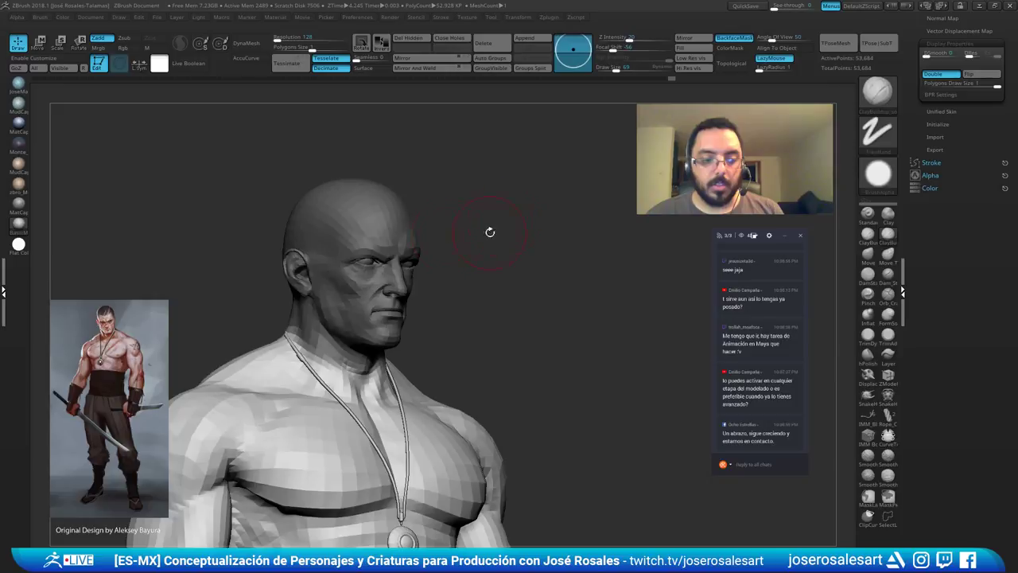
Soften the mask edge at the neck and invert the mask so only the head is free.
{"action": "left_click", "coordinate": [510, 267], "text": "ctrl"}
{"action": "left_click", "coordinate": [392, 372], "text": "ctrl"}
{"action": "left_click", "coordinate": [391, 372], "text": "ctrl"}
{"action": "left_click", "coordinate": [486, 329], "text": "ctrl"}
Place the gizmo at the back of the neck and tilt the head backward from the side view.
{"action": "left_click_drag", "start_coordinate": [469, 334], "coordinate": [466, 216]}
{"action": "key", "text": "w"}
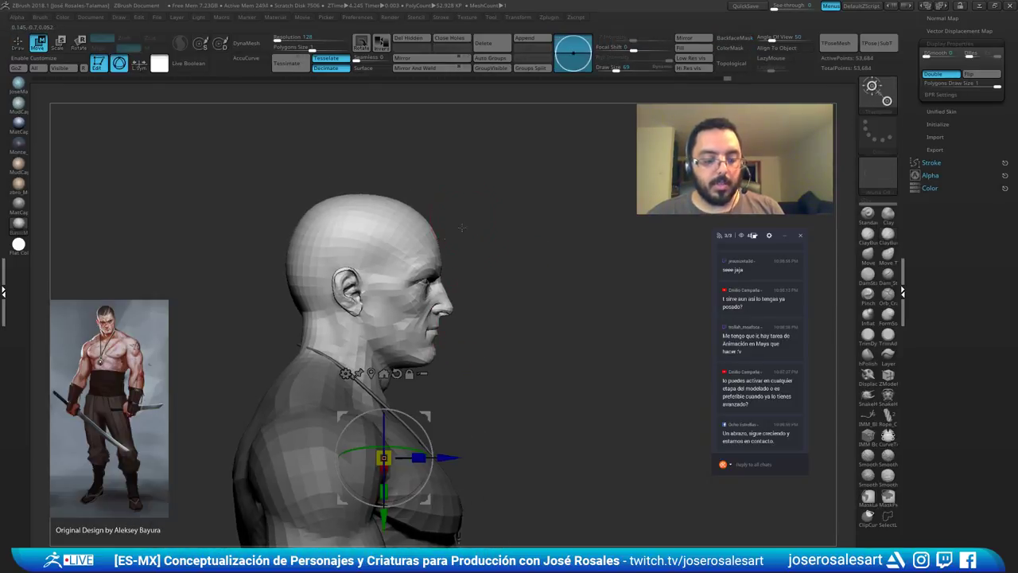
{"action": "left_click", "coordinate": [304, 319]}
{"action": "mouse_move", "coordinate": [365, 296]}
{"action": "left_mouse_down"}
{"action": "mouse_move", "coordinate": [357, 275]}
{"action": "mouse_move", "coordinate": [375, 291]}
{"action": "mouse_move", "coordinate": [346, 283]}
{"action": "left_mouse_up"}
{"action": "key", "text": "q"}
Clear the mask and transfer the pose to the subtools with TPose|SubT.
{"action": "right_click_drag", "start_coordinate": [524, 291], "coordinate": [496, 216]}
{"action": "left_click_drag", "start_coordinate": [496, 216], "coordinate": [410, 239]}
{"action": "right_click_drag", "start_coordinate": [465, 235], "coordinate": [502, 255], "text": "ctrl"}
{"action": "mouse_move", "coordinate": [555, 163]}
{"action": "left_mouse_down"}
{"action": "mouse_move", "coordinate": [480, 265]}
{"action": "mouse_move", "coordinate": [514, 250]}
{"action": "mouse_move", "coordinate": [564, 186]}
{"action": "left_mouse_up"}
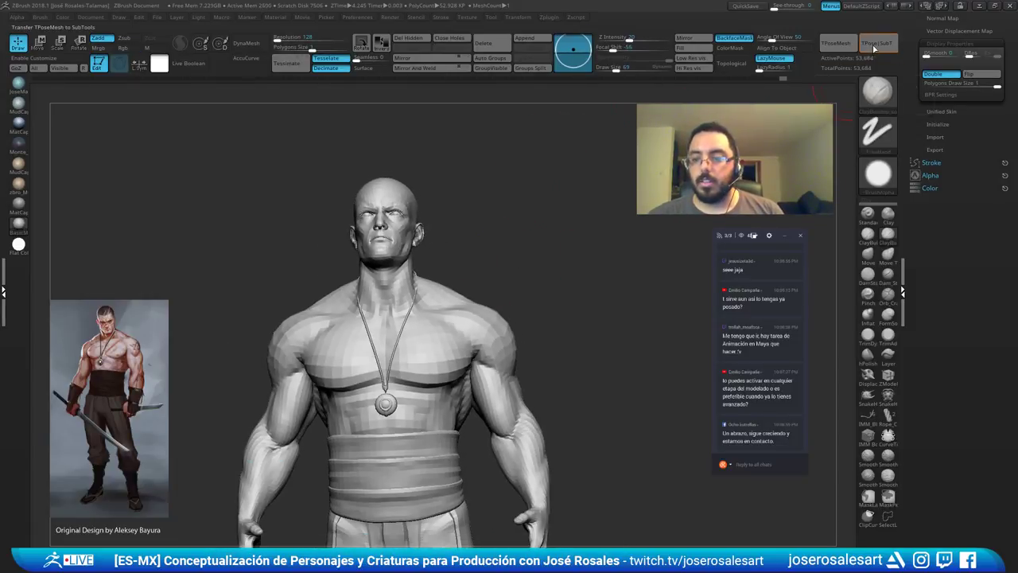
{"action": "left_click", "coordinate": [878, 43]}
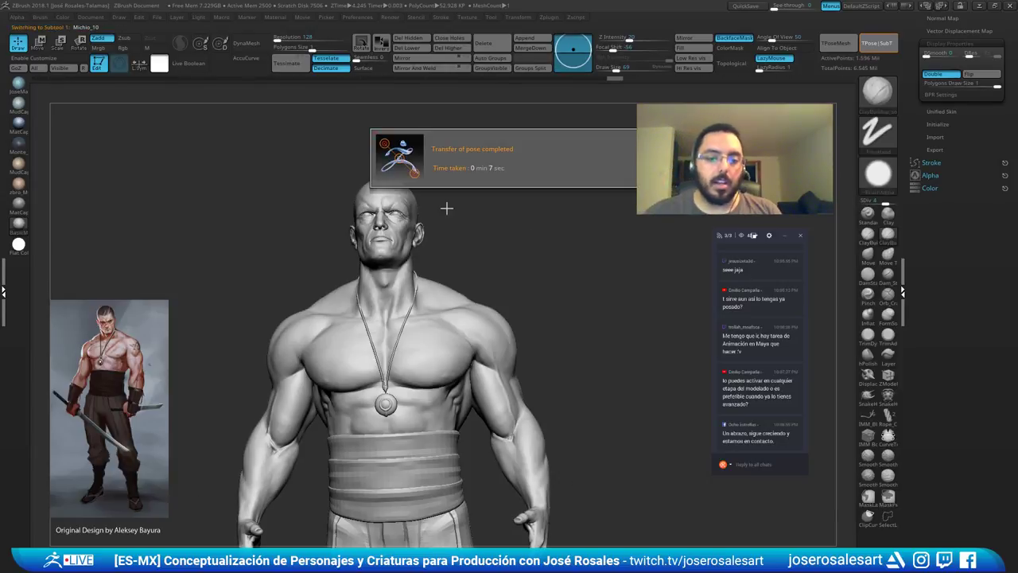
Examine the posed high-resolution figure around the head, shoulders, arms and torso.
{"action": "right_click_drag", "start_coordinate": [389, 212], "coordinate": [518, 230], "text": "ctrl"}
{"action": "right_click_drag", "start_coordinate": [409, 187], "coordinate": [445, 219]}
{"action": "right_click_drag", "start_coordinate": [300, 146], "coordinate": [326, 132], "text": "ctrl"}
{"action": "right_click_drag", "start_coordinate": [302, 384], "coordinate": [388, 159], "text": "alt"}
{"action": "right_click_drag", "start_coordinate": [296, 350], "coordinate": [363, 338], "text": "alt"}
{"action": "right_click_drag", "start_coordinate": [437, 203], "coordinate": [374, 359], "text": "alt"}
{"action": "right_click_drag", "start_coordinate": [462, 295], "coordinate": [358, 304]}
{"action": "right_click_drag", "start_coordinate": [509, 163], "coordinate": [446, 211], "text": "alt"}
{"action": "right_click_drag", "start_coordinate": [506, 275], "coordinate": [392, 290], "text": "alt"}
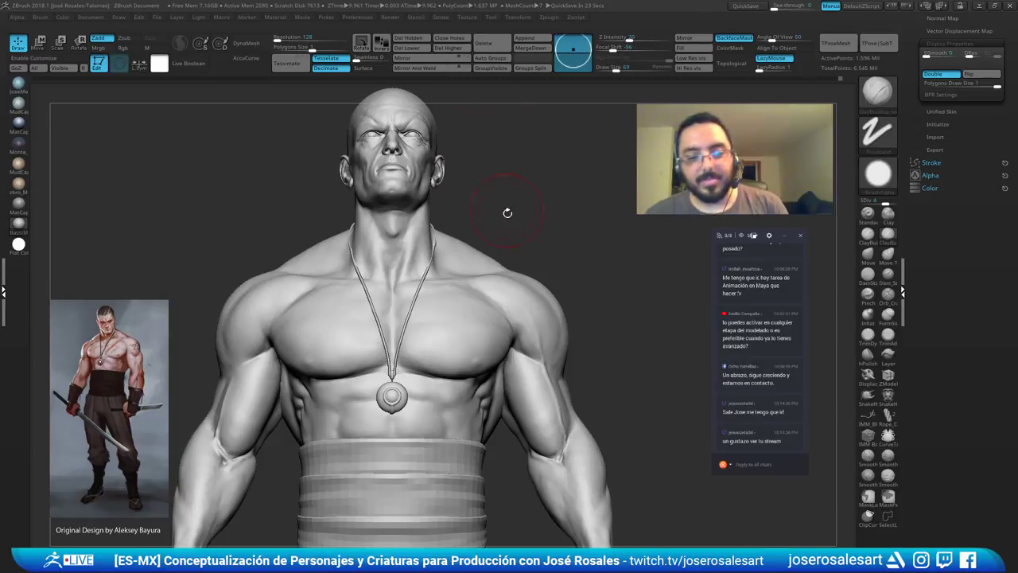
Sculpt the area behind the armpit, where the upper arm meets the back, with the ClayBuildup brush.
{"action": "mouse_move", "coordinate": [546, 188]}
{"action": "left_mouse_down"}
{"action": "mouse_move", "coordinate": [387, 231]}
{"action": "mouse_move", "coordinate": [471, 229]}
{"action": "mouse_move", "coordinate": [425, 221]}
{"action": "mouse_move", "coordinate": [466, 256]}
{"action": "mouse_move", "coordinate": [499, 266]}
{"action": "mouse_move", "coordinate": [425, 246]}
{"action": "mouse_move", "coordinate": [513, 268]}
{"action": "mouse_move", "coordinate": [421, 254]}
{"action": "mouse_move", "coordinate": [410, 237]}
{"action": "mouse_move", "coordinate": [432, 268]}
{"action": "mouse_move", "coordinate": [453, 256]}
{"action": "left_mouse_up"}
{"action": "key", "text": "b"}
{"action": "key", "text": "c"}
{"action": "key", "text": "b"}
{"action": "right_click_drag", "start_coordinate": [496, 279], "coordinate": [470, 254]}
{"action": "left_click_drag", "start_coordinate": [475, 256], "coordinate": [551, 252]}
{"action": "left_click_drag", "start_coordinate": [427, 251], "coordinate": [490, 263]}
{"action": "right_click_drag", "start_coordinate": [517, 239], "coordinate": [419, 257]}
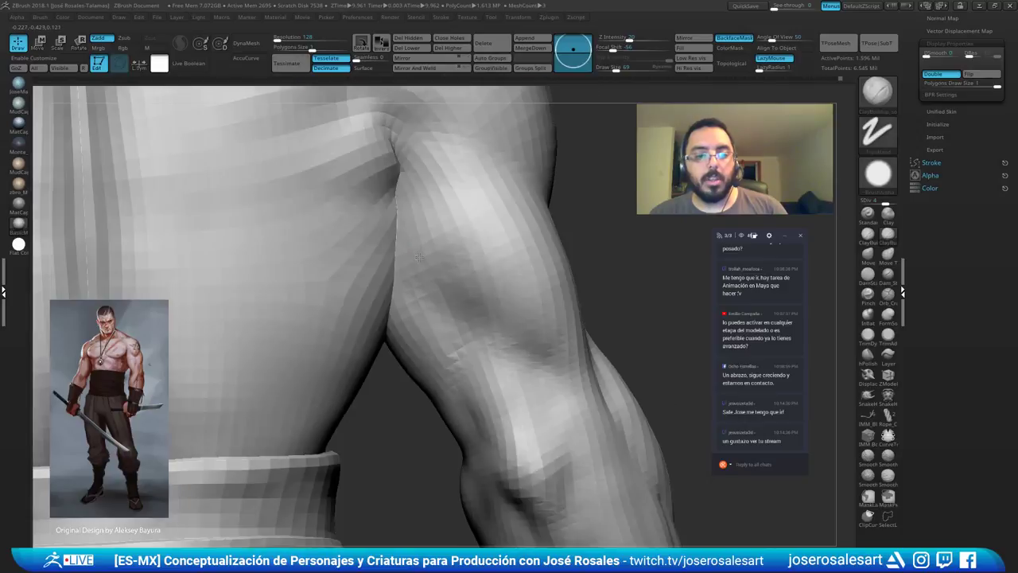
{"action": "left_click_drag", "start_coordinate": [419, 257], "coordinate": [396, 227]}
{"action": "right_click_drag", "start_coordinate": [379, 246], "coordinate": [405, 277]}
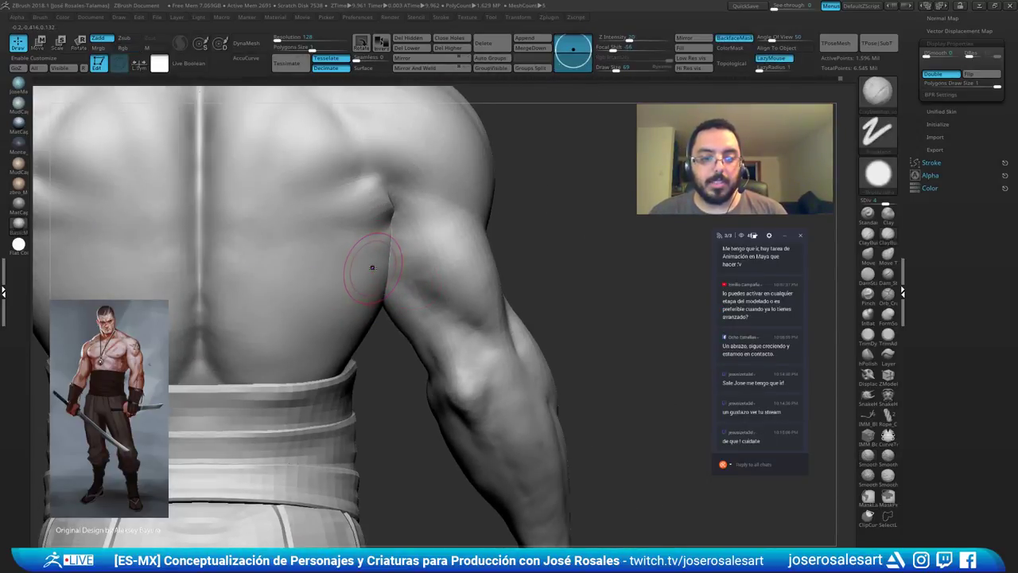
{"action": "mouse_move", "coordinate": [351, 219]}
{"action": "right_mouse_down", "text": "alt"}
{"action": "mouse_move", "coordinate": [388, 269]}
{"action": "mouse_move", "coordinate": [302, 215]}
{"action": "mouse_move", "coordinate": [320, 240]}
{"action": "right_mouse_up", "text": "alt"}
{"action": "mouse_move", "coordinate": [259, 191]}
{"action": "right_mouse_down"}
{"action": "mouse_move", "coordinate": [373, 194]}
{"action": "mouse_move", "coordinate": [239, 191]}
{"action": "right_mouse_up"}
{"action": "right_click_drag", "start_coordinate": [298, 235], "coordinate": [358, 242]}
Collapse the tool's Display Properties settings.
{"action": "left_click_drag", "start_coordinate": [357, 242], "coordinate": [596, 188]}
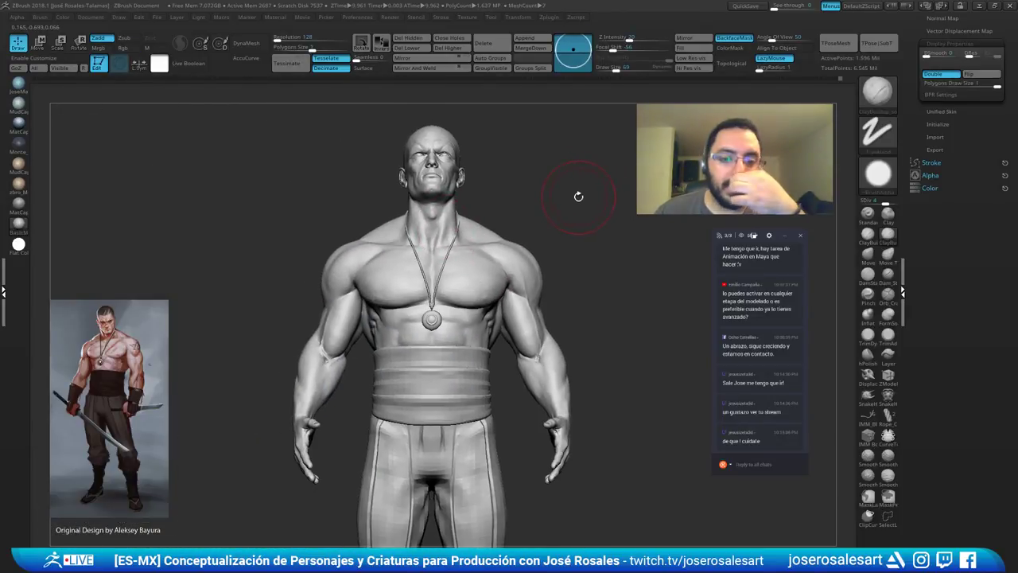
{"action": "left_click_drag", "start_coordinate": [472, 239], "coordinate": [519, 205]}
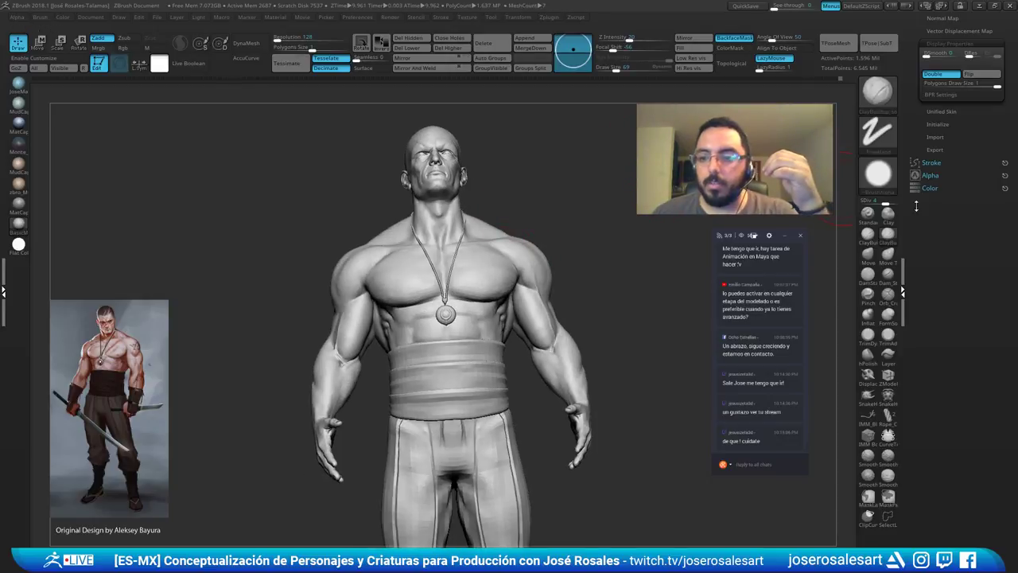
{"action": "left_click_drag", "start_coordinate": [907, 136], "coordinate": [910, 275]}
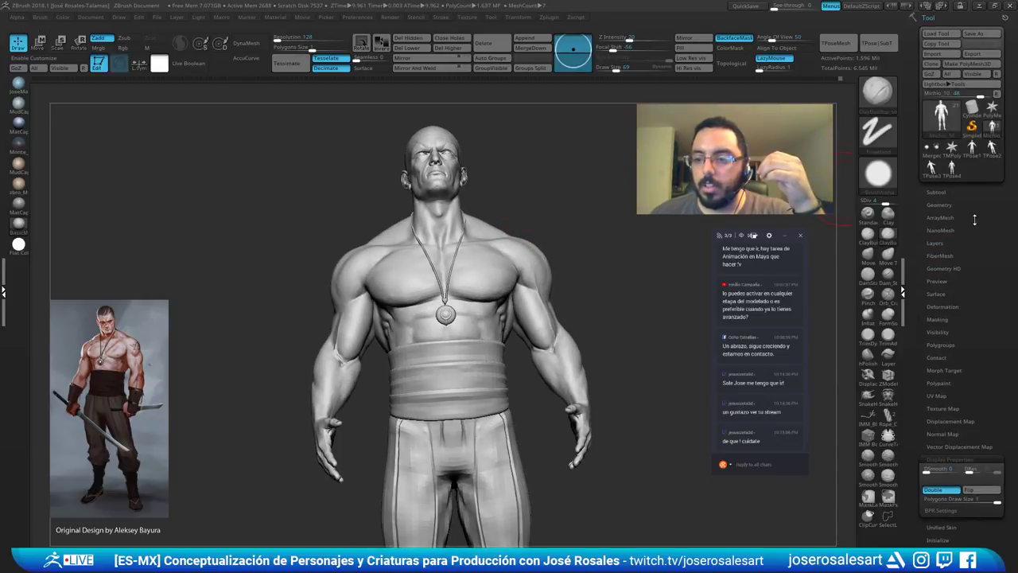
{"action": "left_click", "coordinate": [958, 459]}
{"action": "left_click_drag", "start_coordinate": [601, 238], "coordinate": [609, 262]}
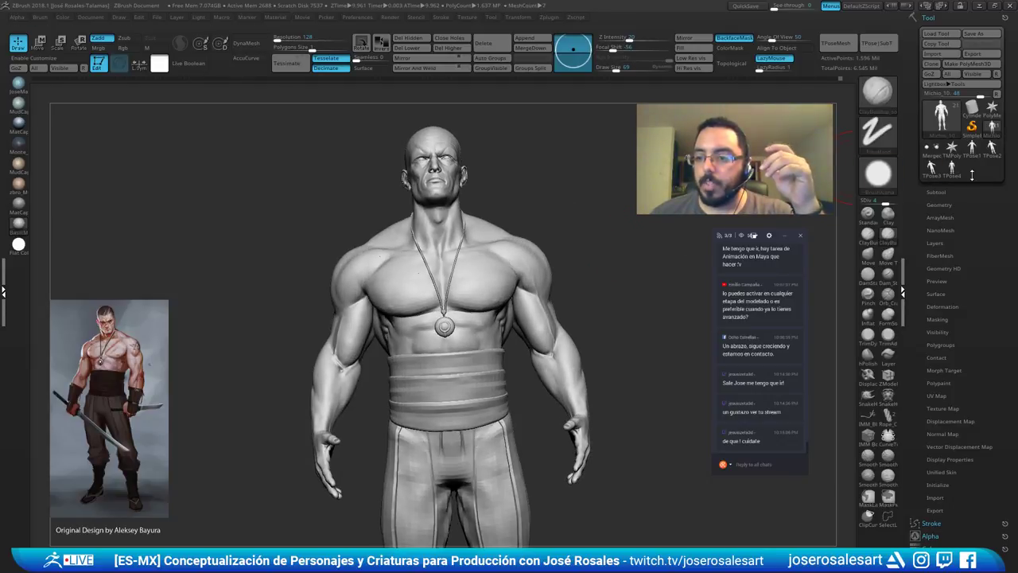
Make the eyeballs the active subtool and undo their last change.
{"action": "right_click_drag", "start_coordinate": [442, 213], "coordinate": [498, 211]}
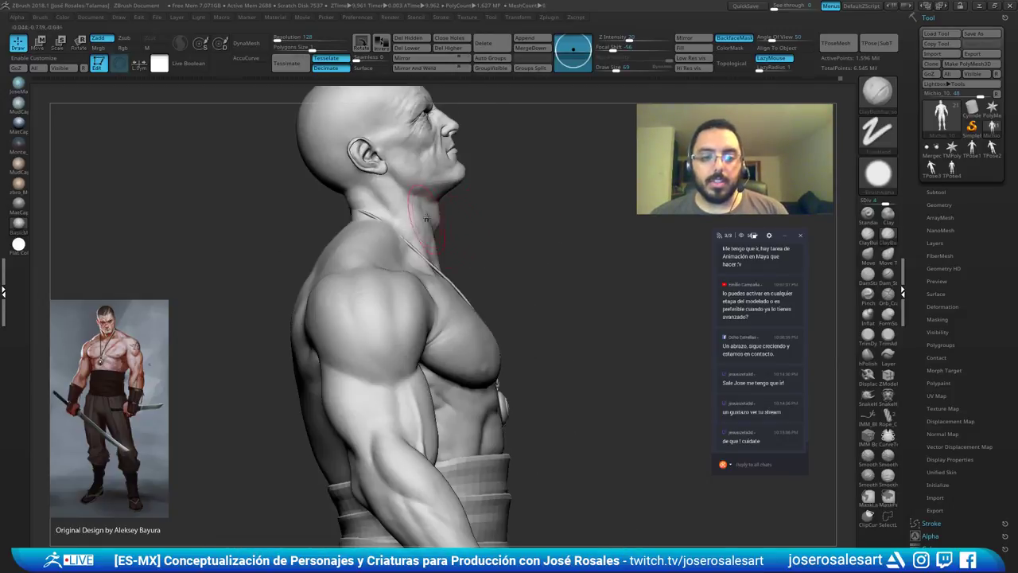
{"action": "left_click_drag", "start_coordinate": [479, 223], "coordinate": [481, 263]}
{"action": "mouse_move", "coordinate": [633, 155]}
{"action": "right_mouse_down"}
{"action": "mouse_move", "coordinate": [529, 163]}
{"action": "mouse_move", "coordinate": [499, 219]}
{"action": "right_mouse_up"}
{"action": "right_click_drag", "start_coordinate": [493, 151], "coordinate": [396, 251], "text": "alt"}
{"action": "left_click", "coordinate": [404, 244], "text": "alt"}
{"action": "mouse_move", "coordinate": [465, 314]}
{"action": "right_mouse_down", "text": "ctrl"}
{"action": "mouse_move", "coordinate": [479, 253]}
{"action": "mouse_move", "coordinate": [534, 300]}
{"action": "mouse_move", "coordinate": [402, 300]}
{"action": "mouse_move", "coordinate": [398, 342]}
{"action": "mouse_move", "coordinate": [350, 318]}
{"action": "right_mouse_up", "text": "ctrl"}
{"action": "key", "text": "ctrl+z"}
{"action": "right_click_drag", "start_coordinate": [412, 154], "coordinate": [376, 269], "text": "alt"}
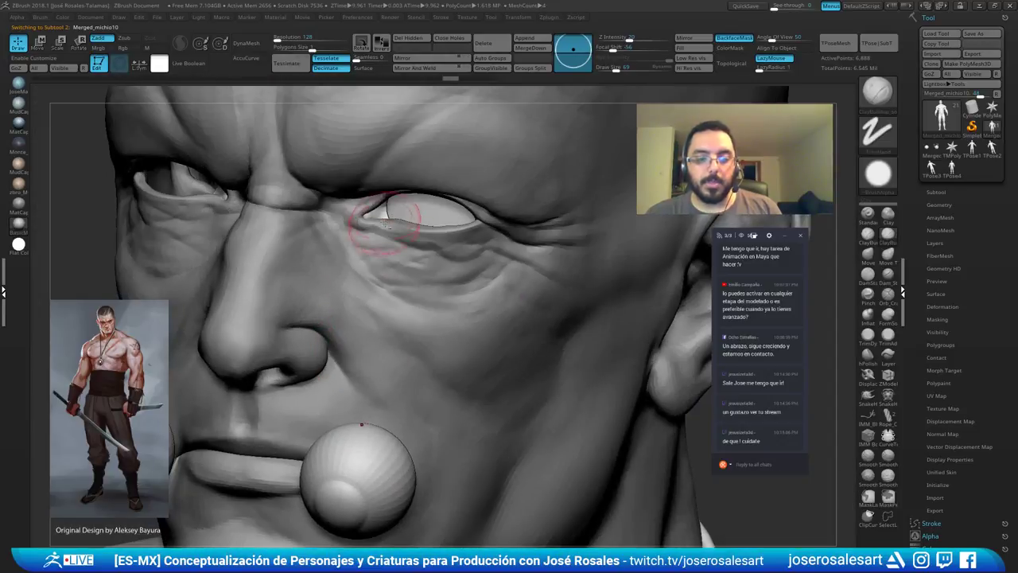
Undo the last change on the Lagrimal tear-duct subtool and make the body the active subtool.
{"action": "left_click", "coordinate": [382, 213], "text": "alt"}
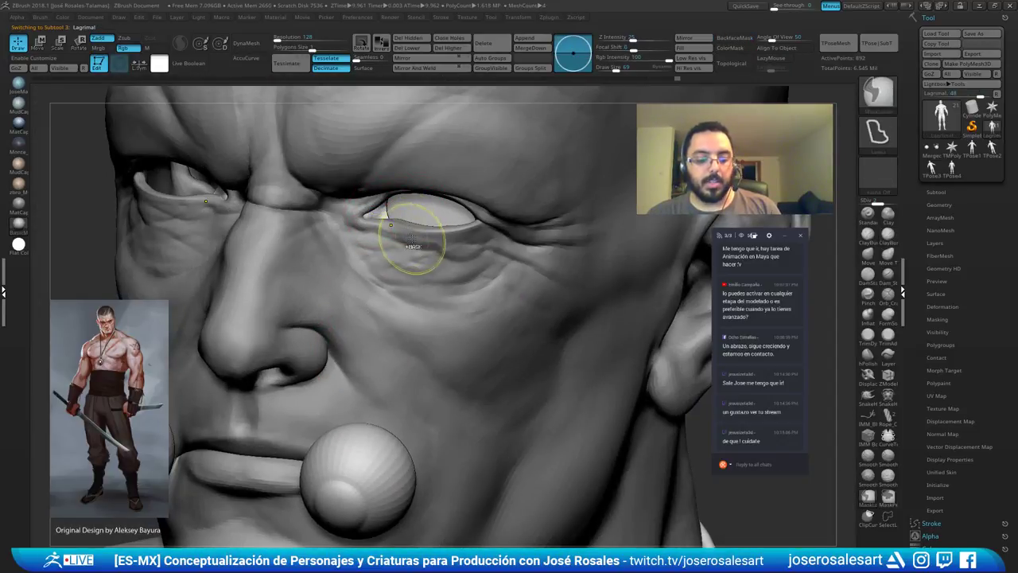
{"action": "key", "text": "ctrl+z"}
{"action": "right_click_drag", "start_coordinate": [430, 242], "coordinate": [381, 315], "text": "shift"}
{"action": "left_click", "coordinate": [396, 315], "text": "alt"}
Lower the body to its lowest subdivision level and undo its last change.
{"action": "right_click_drag", "start_coordinate": [461, 322], "coordinate": [443, 292]}
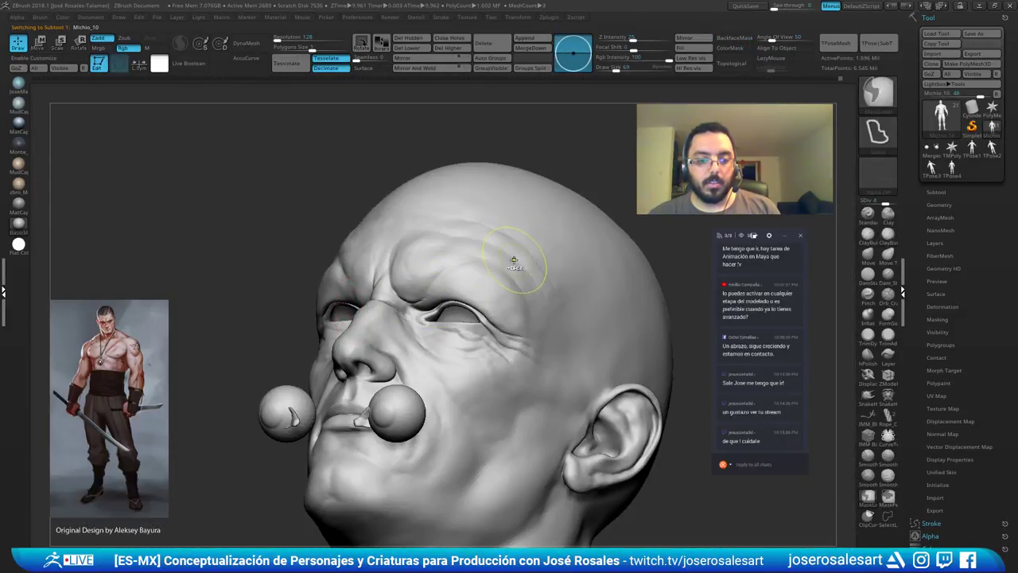
{"action": "mouse_move", "coordinate": [504, 271]}
{"action": "right_mouse_down"}
{"action": "mouse_move", "coordinate": [519, 273]}
{"action": "mouse_move", "coordinate": [508, 141]}
{"action": "mouse_move", "coordinate": [556, 253]}
{"action": "right_mouse_up"}
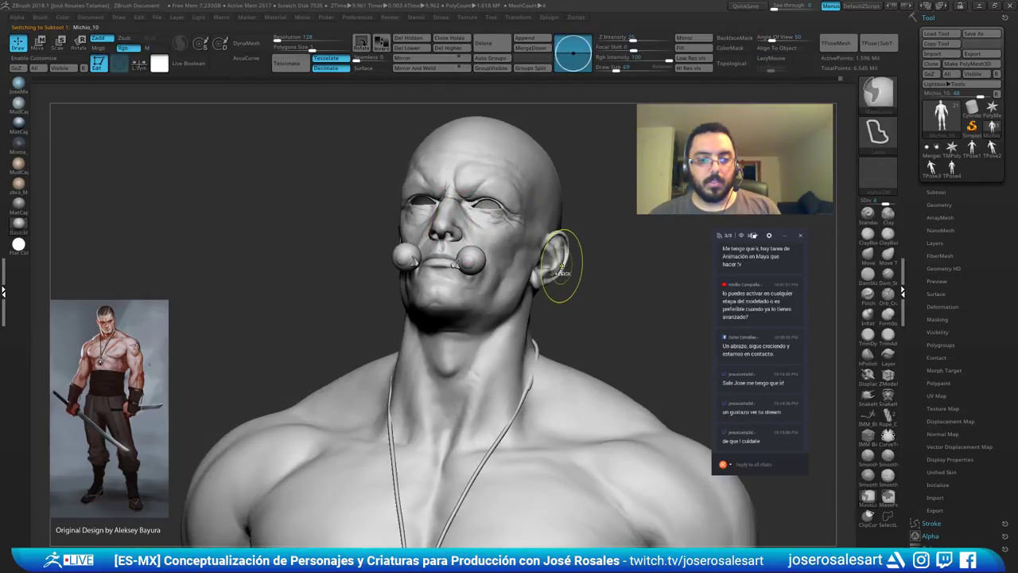
{"action": "key", "text": "shift+d"}
{"action": "key", "text": "shift+d"}
{"action": "key", "text": "shift+d"}
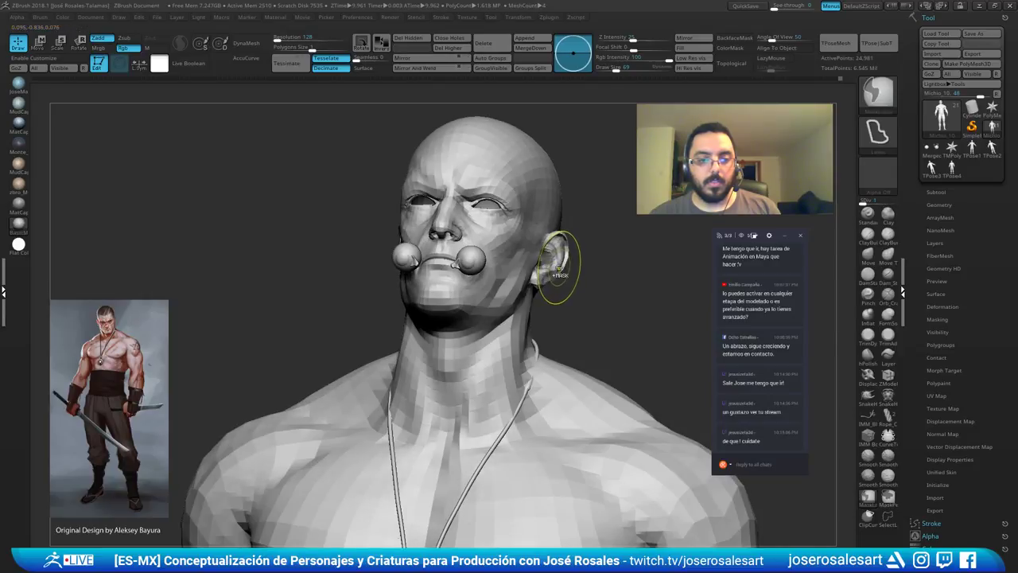
{"action": "key", "text": "ctrl+z"}
Examine the figure's torso and hands, and the fit of the necklace around the neck.
{"action": "right_click_drag", "start_coordinate": [557, 270], "coordinate": [359, 416]}
{"action": "left_click", "coordinate": [363, 420], "text": "alt"}
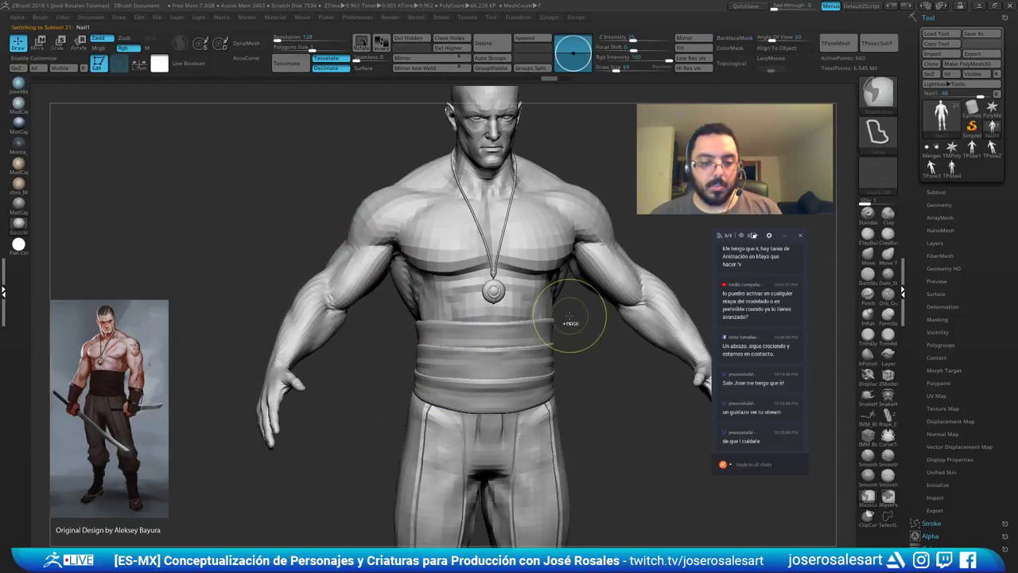
{"action": "right_click_drag", "start_coordinate": [358, 359], "coordinate": [382, 357]}
{"action": "mouse_move", "coordinate": [382, 357]}
{"action": "right_mouse_down", "text": "ctrl"}
{"action": "mouse_move", "coordinate": [318, 469]}
{"action": "mouse_move", "coordinate": [334, 411]}
{"action": "mouse_move", "coordinate": [328, 378]}
{"action": "mouse_move", "coordinate": [297, 422]}
{"action": "right_mouse_up", "text": "ctrl"}
{"action": "right_click_drag", "start_coordinate": [389, 239], "coordinate": [302, 485], "text": "alt"}
{"action": "right_click_drag", "start_coordinate": [436, 299], "coordinate": [331, 302], "text": "alt"}
{"action": "right_click_drag", "start_coordinate": [152, 256], "coordinate": [217, 326]}
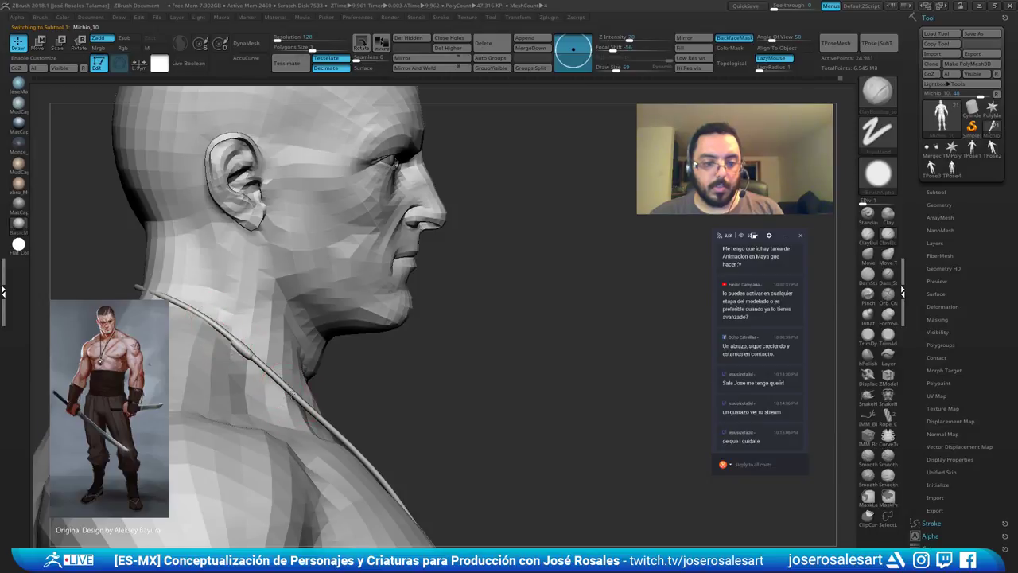
Make the medallion the active subtool and switch all subtools to their highest subdivision level.
{"action": "right_click_drag", "start_coordinate": [316, 377], "coordinate": [329, 379]}
{"action": "left_click", "coordinate": [331, 380], "text": "alt"}
{"action": "key", "text": "shift+s"}
{"action": "key", "text": "shift+s"}
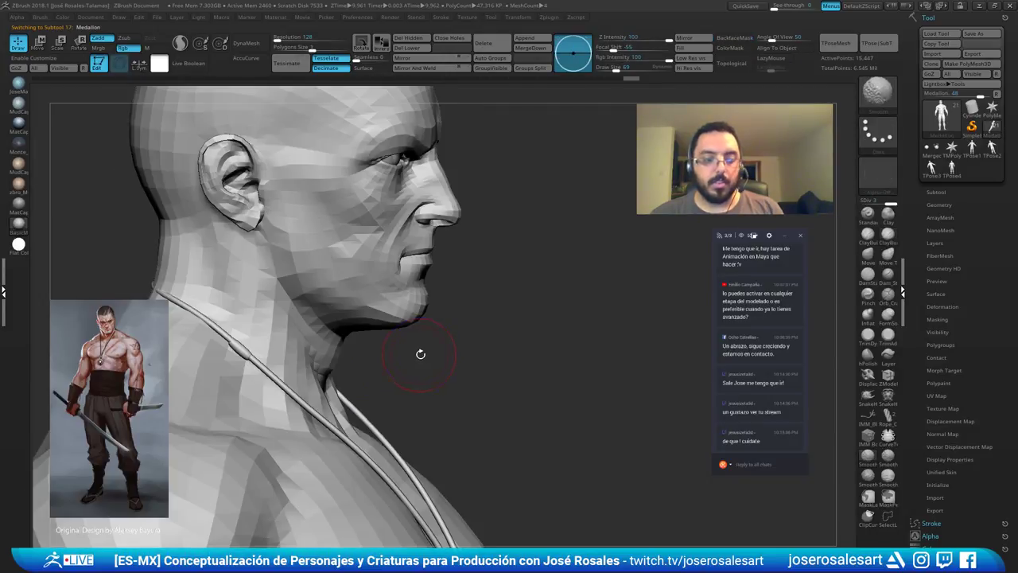
{"action": "key", "text": "ctrl"}
{"action": "key", "text": "ctrl+d"}
{"action": "mouse_move", "coordinate": [461, 343]}
{"action": "right_mouse_down"}
{"action": "mouse_move", "coordinate": [416, 338]}
{"action": "mouse_move", "coordinate": [461, 198]}
{"action": "right_mouse_up"}
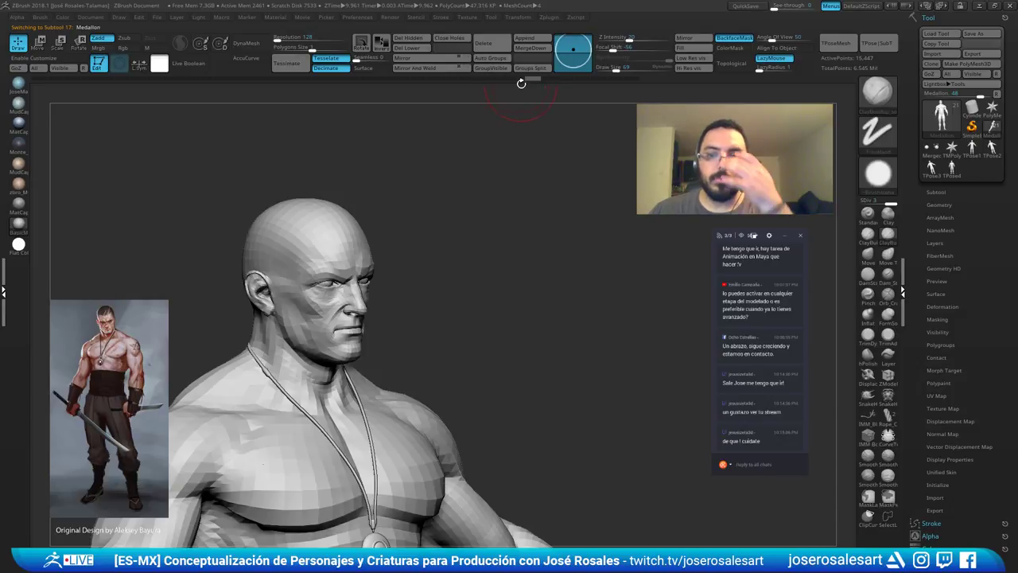
{"action": "left_click", "coordinate": [695, 69]}
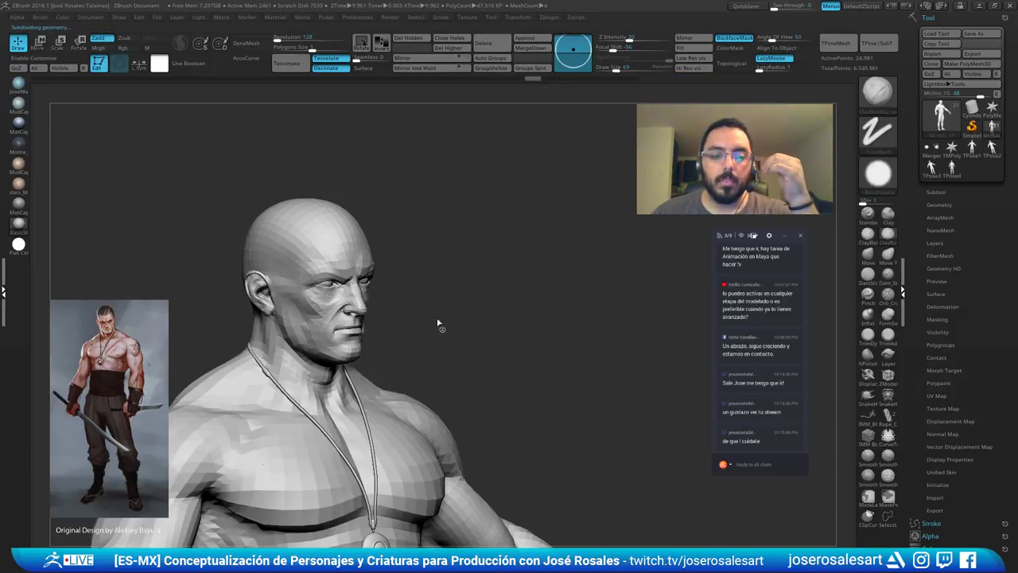
{"action": "key", "text": "Down"}
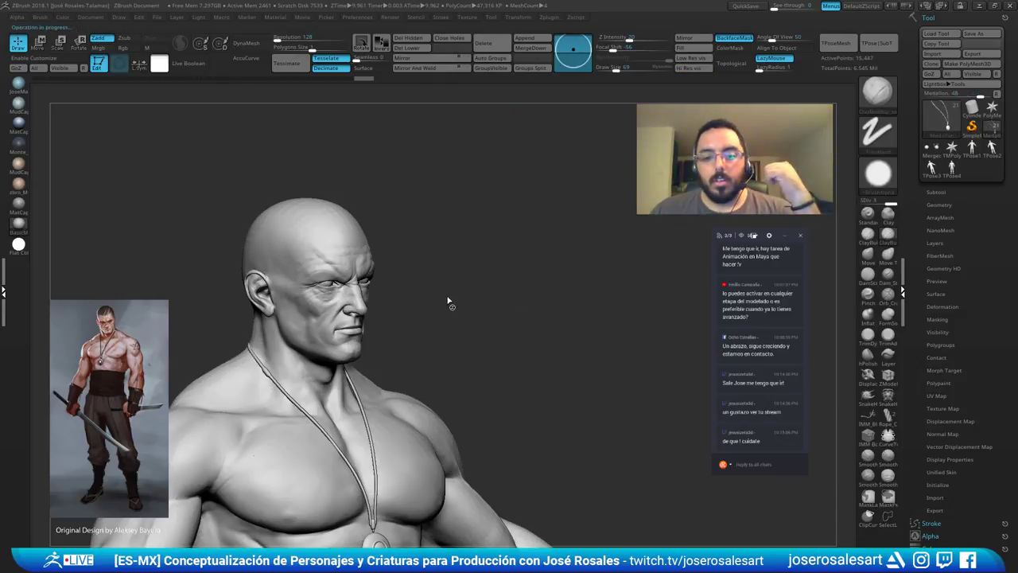
Make the body the active subtool and save the tool.
{"action": "left_click_drag", "start_coordinate": [463, 226], "coordinate": [412, 213], "text": "shift"}
{"action": "left_click", "coordinate": [407, 314], "text": "alt"}
{"action": "left_click_drag", "start_coordinate": [503, 221], "coordinate": [541, 235], "text": "alt"}
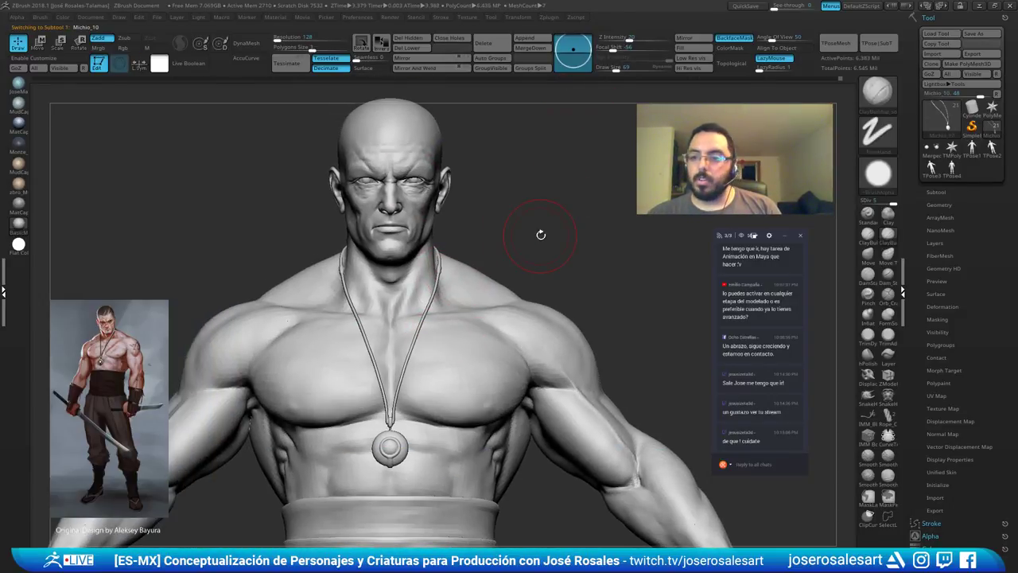
{"action": "left_click", "coordinate": [981, 34]}
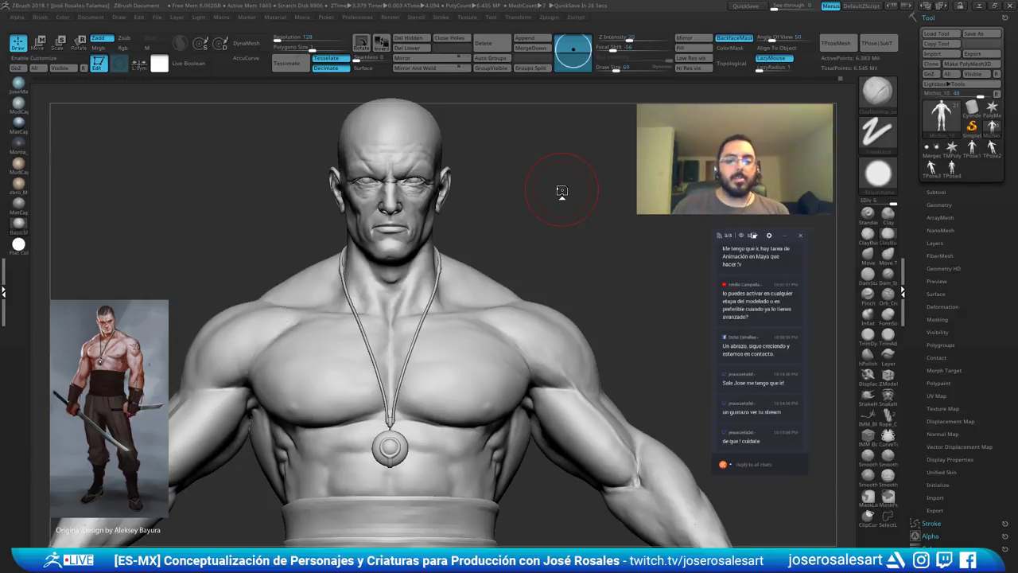
Build up the inner fold above the earlobe with the ClayBuildup brush.
{"action": "mouse_move", "coordinate": [268, 268]}
{"action": "left_mouse_down"}
{"action": "mouse_move", "coordinate": [409, 270]}
{"action": "mouse_move", "coordinate": [466, 284]}
{"action": "mouse_move", "coordinate": [476, 273]}
{"action": "left_mouse_up"}
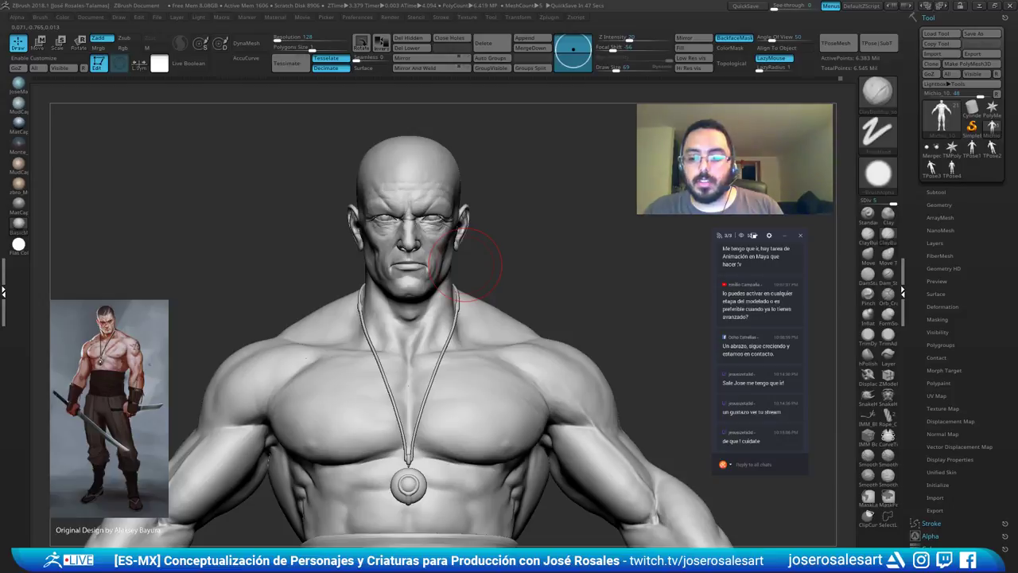
{"action": "left_click_drag", "start_coordinate": [520, 245], "coordinate": [515, 285], "text": "alt"}
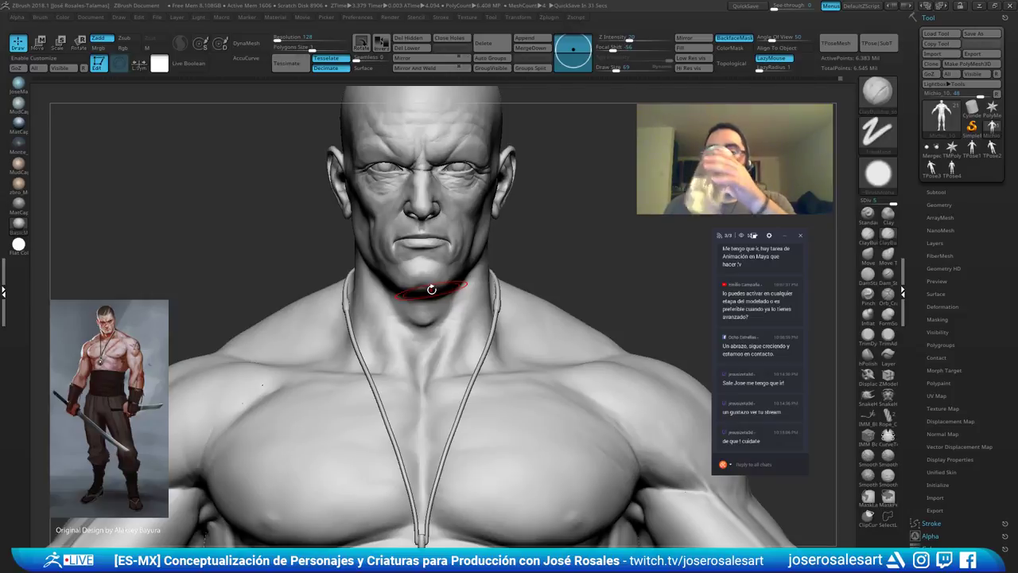
{"action": "right_click_drag", "start_coordinate": [480, 251], "coordinate": [421, 307]}
{"action": "right_click_drag", "start_coordinate": [509, 262], "coordinate": [445, 264]}
{"action": "right_click_drag", "start_coordinate": [445, 264], "coordinate": [549, 318], "text": "ctrl"}
{"action": "mouse_move", "coordinate": [573, 278]}
{"action": "right_mouse_down", "text": "alt"}
{"action": "mouse_move", "coordinate": [435, 258]}
{"action": "mouse_move", "coordinate": [471, 254]}
{"action": "mouse_move", "coordinate": [504, 289]}
{"action": "mouse_move", "coordinate": [473, 291]}
{"action": "mouse_move", "coordinate": [443, 266]}
{"action": "right_mouse_up", "text": "alt"}
{"action": "left_click_drag", "start_coordinate": [433, 265], "coordinate": [367, 280]}
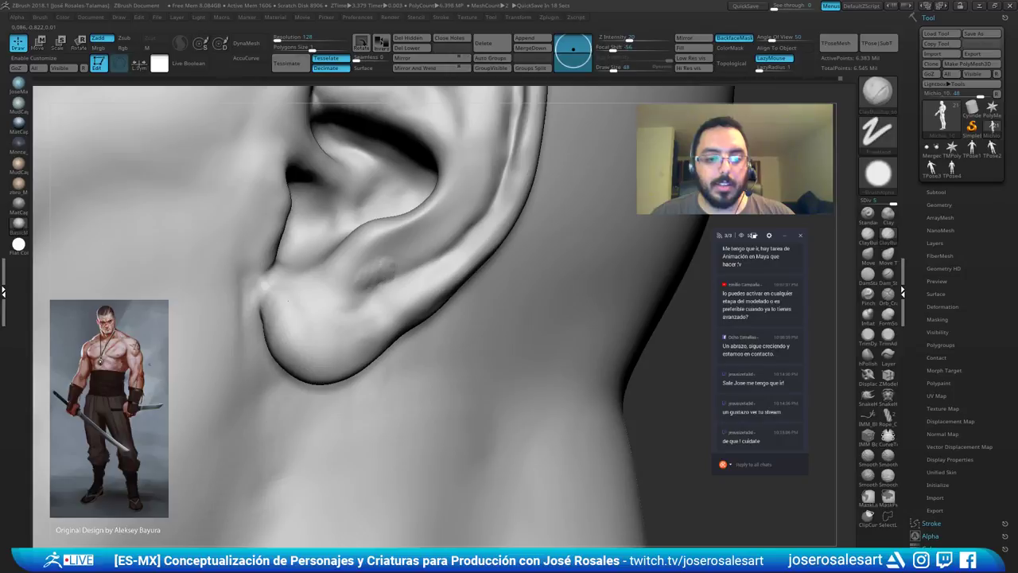
{"action": "right_click_drag", "start_coordinate": [428, 254], "coordinate": [405, 277]}
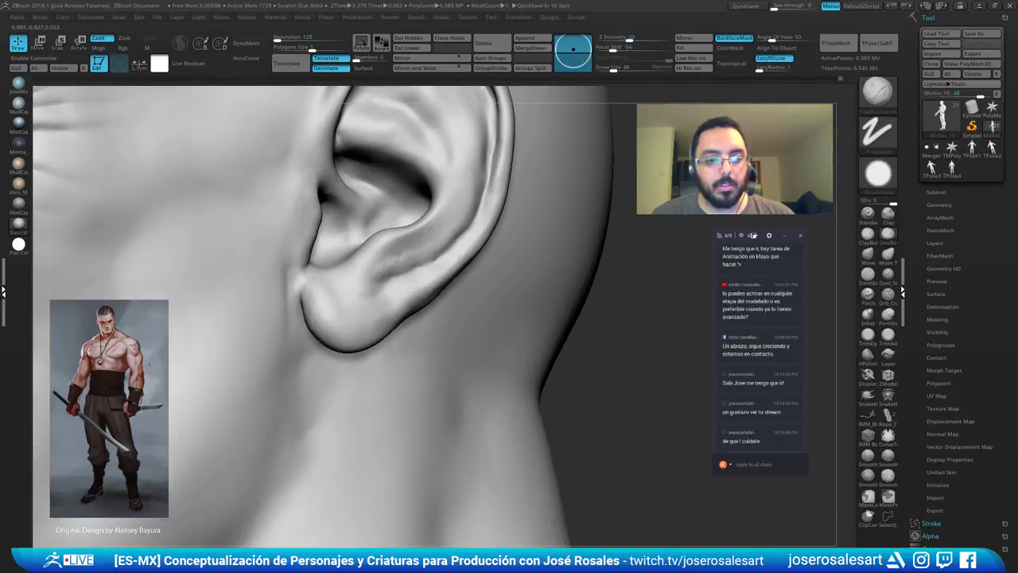
{"action": "right_click_drag", "start_coordinate": [481, 191], "coordinate": [486, 180]}
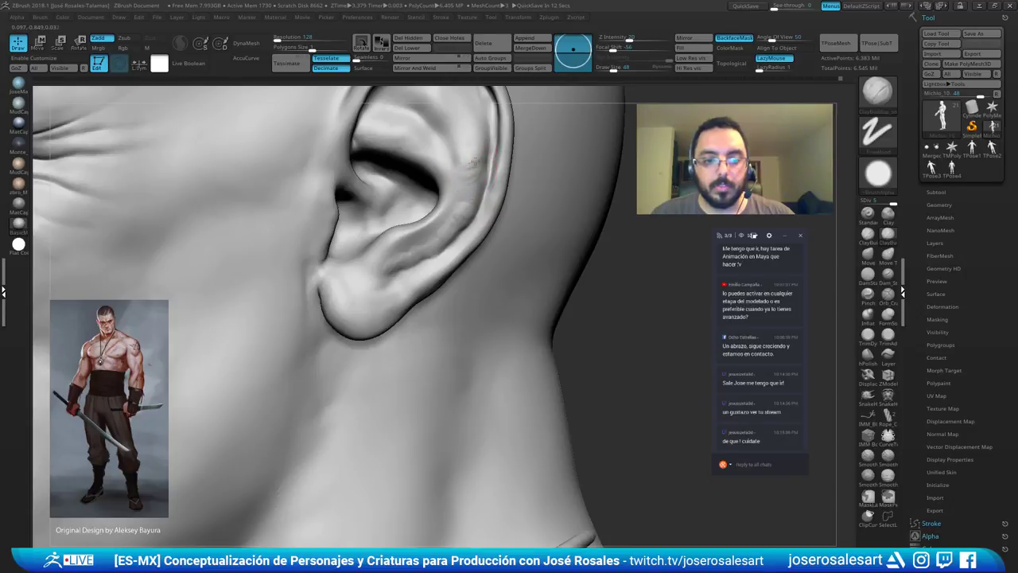
Refine and smooth the upper part of the ear's inner fold.
{"action": "right_click_drag", "start_coordinate": [474, 208], "coordinate": [468, 191]}
{"action": "left_click_drag", "start_coordinate": [469, 183], "coordinate": [469, 199], "text": "shift"}
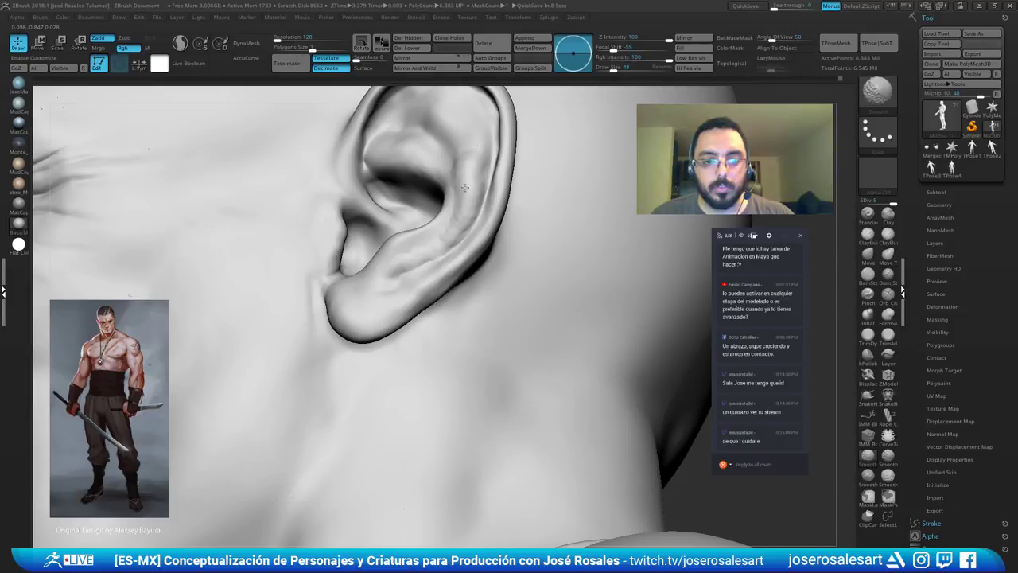
{"action": "right_click_drag", "start_coordinate": [374, 282], "coordinate": [447, 239]}
{"action": "mouse_move", "coordinate": [453, 229]}
{"action": "left_mouse_down", "text": "shift"}
{"action": "mouse_move", "coordinate": [458, 208]}
{"action": "mouse_move", "coordinate": [443, 241]}
{"action": "mouse_move", "coordinate": [462, 173]}
{"action": "left_mouse_up", "text": "shift"}
{"action": "mouse_move", "coordinate": [462, 174]}
{"action": "right_mouse_down", "text": "ctrl"}
{"action": "mouse_move", "coordinate": [346, 250]}
{"action": "mouse_move", "coordinate": [406, 270]}
{"action": "mouse_move", "coordinate": [509, 332]}
{"action": "mouse_move", "coordinate": [661, 360]}
{"action": "right_mouse_up", "text": "ctrl"}
Smooth the skin at the corners of the mouth, dropping the body to subdivision level 3 for a broader effect.
{"action": "right_click_drag", "start_coordinate": [312, 312], "coordinate": [273, 307]}
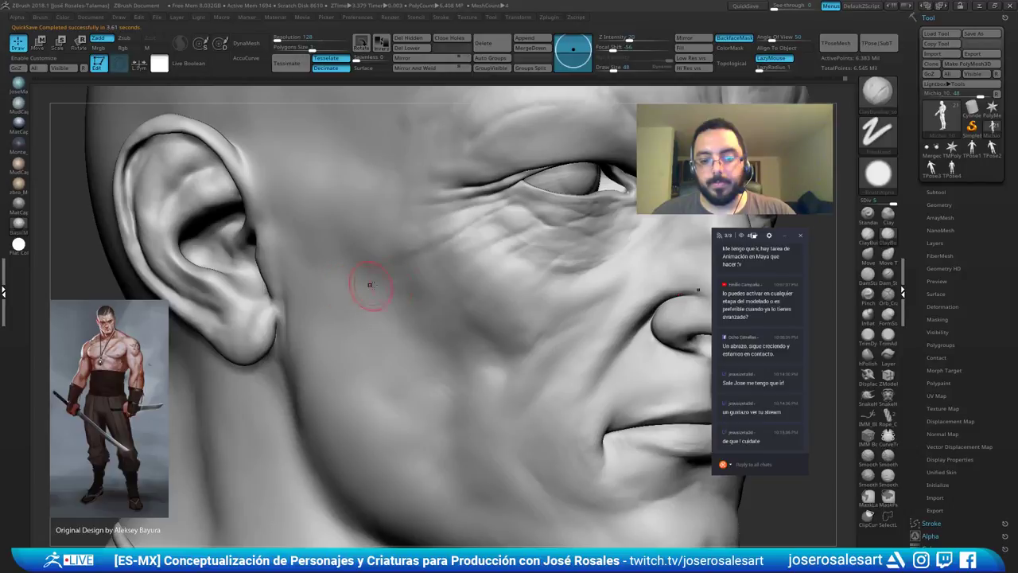
{"action": "right_click_drag", "start_coordinate": [364, 284], "coordinate": [401, 263]}
{"action": "right_click_drag", "start_coordinate": [497, 263], "coordinate": [430, 345], "text": "alt"}
{"action": "right_click_drag", "start_coordinate": [429, 344], "coordinate": [367, 280], "text": "alt"}
{"action": "key", "text": "d"}
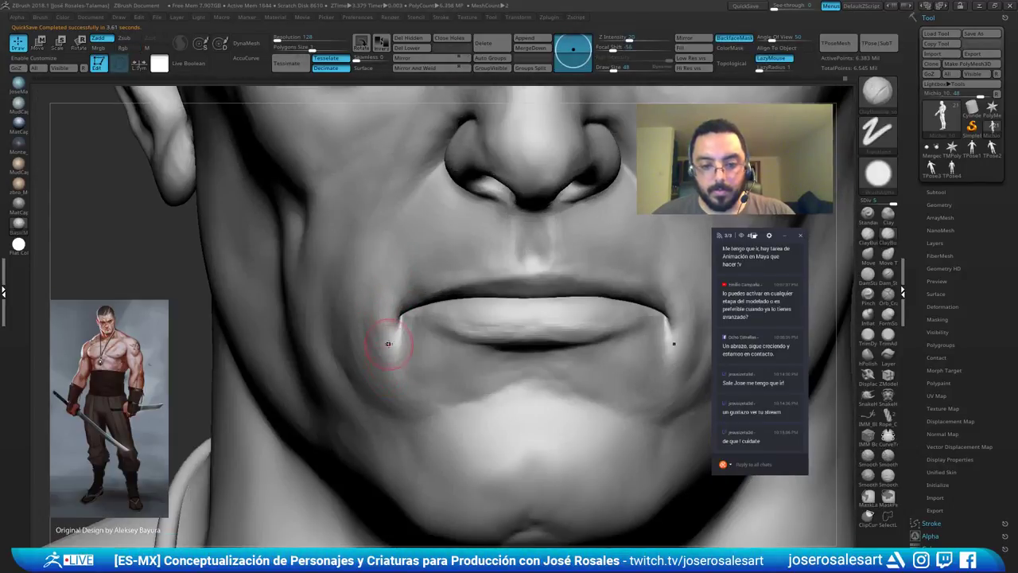
{"action": "left_click_drag", "start_coordinate": [393, 348], "coordinate": [398, 340], "text": "shift"}
{"action": "right_click_drag", "start_coordinate": [521, 317], "coordinate": [425, 296], "text": "alt"}
{"action": "key", "text": "shift+d"}
{"action": "key", "text": "shift+d"}
{"action": "left_click_drag", "start_coordinate": [302, 325], "coordinate": [302, 305], "text": "shift"}
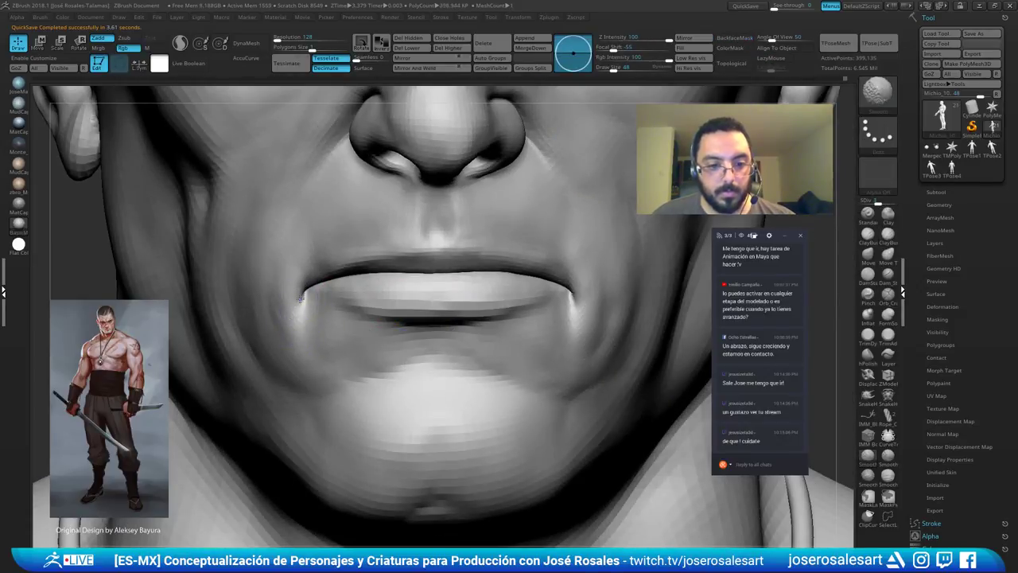
{"action": "right_click_drag", "start_coordinate": [512, 288], "coordinate": [470, 187], "text": "alt"}
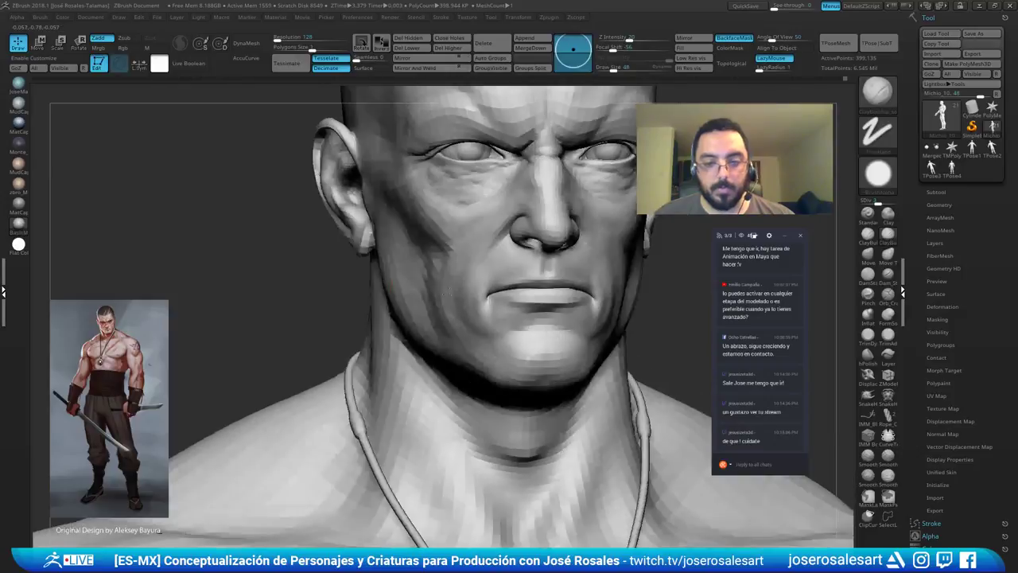
Inspect the ear's inner folds up close and raise the body to subdivision level 4.
{"action": "right_click_drag", "start_coordinate": [239, 211], "coordinate": [343, 209]}
{"action": "right_click_drag", "start_coordinate": [308, 303], "coordinate": [331, 327], "text": "alt"}
{"action": "right_click_drag", "start_coordinate": [293, 371], "coordinate": [245, 229]}
{"action": "right_click_drag", "start_coordinate": [259, 294], "coordinate": [292, 282], "text": "ctrl"}
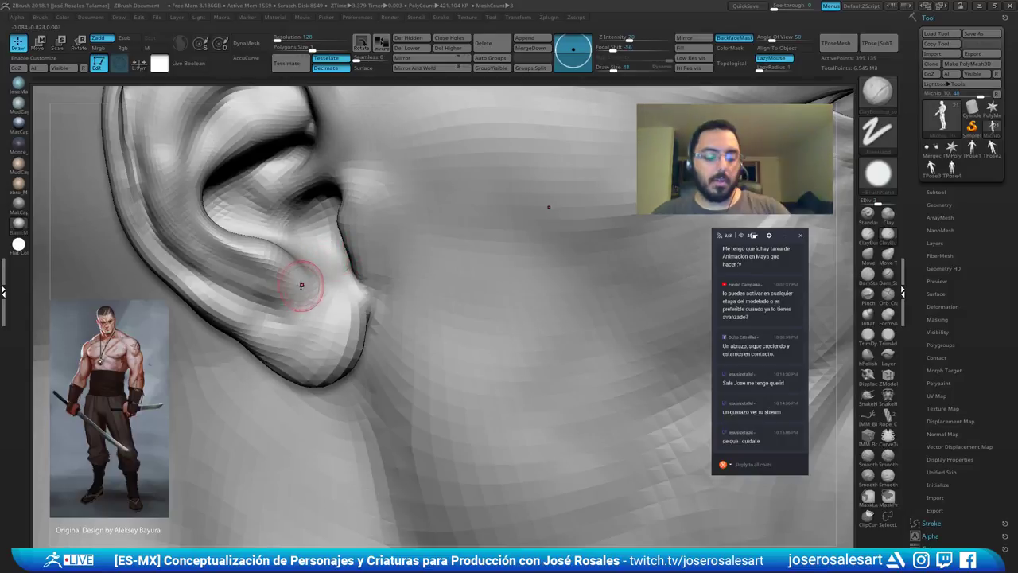
{"action": "key", "text": "d"}
{"action": "key", "text": "d"}
{"action": "right_click_drag", "start_coordinate": [297, 297], "coordinate": [424, 260], "text": "ctrl"}
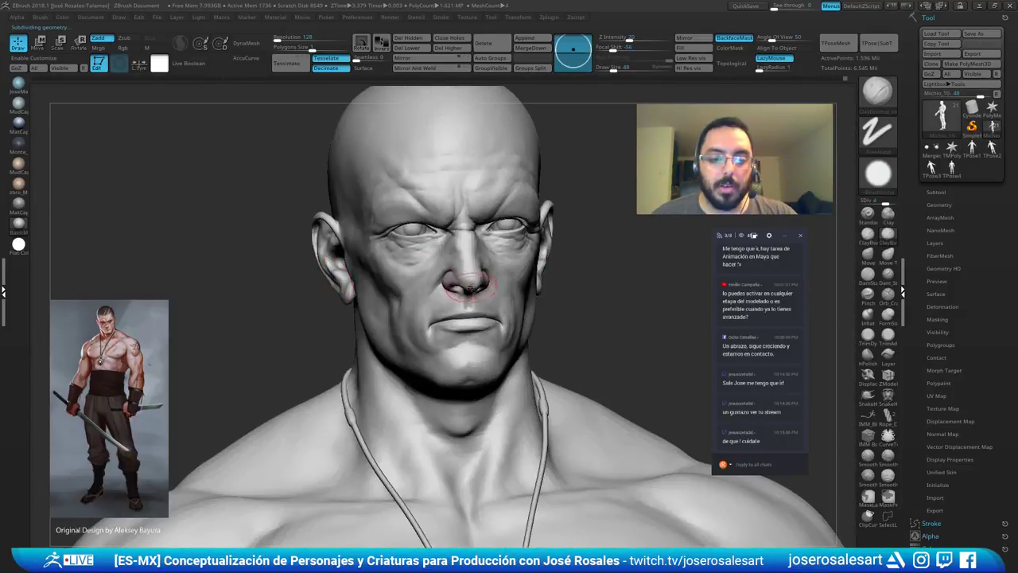
Examine the head from the front and the ear's inner folds at an angle.
{"action": "right_click_drag", "start_coordinate": [454, 295], "coordinate": [449, 285], "text": "shift"}
{"action": "right_click_drag", "start_coordinate": [534, 301], "coordinate": [492, 330], "text": "alt"}
{"action": "right_click_drag", "start_coordinate": [430, 322], "coordinate": [525, 318], "text": "shift"}
{"action": "mouse_move", "coordinate": [446, 263]}
{"action": "right_mouse_down", "text": "ctrl"}
{"action": "mouse_move", "coordinate": [437, 306]}
{"action": "mouse_move", "coordinate": [490, 318]}
{"action": "right_mouse_up", "text": "ctrl"}
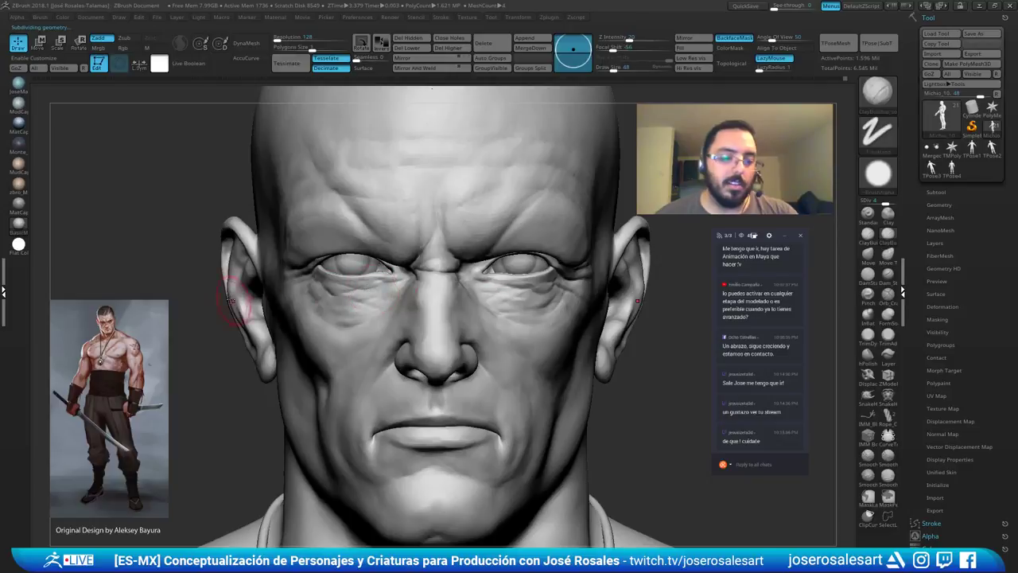
{"action": "right_click_drag", "start_coordinate": [238, 305], "coordinate": [334, 302]}
{"action": "right_click_drag", "start_coordinate": [247, 274], "coordinate": [239, 306], "text": "ctrl"}
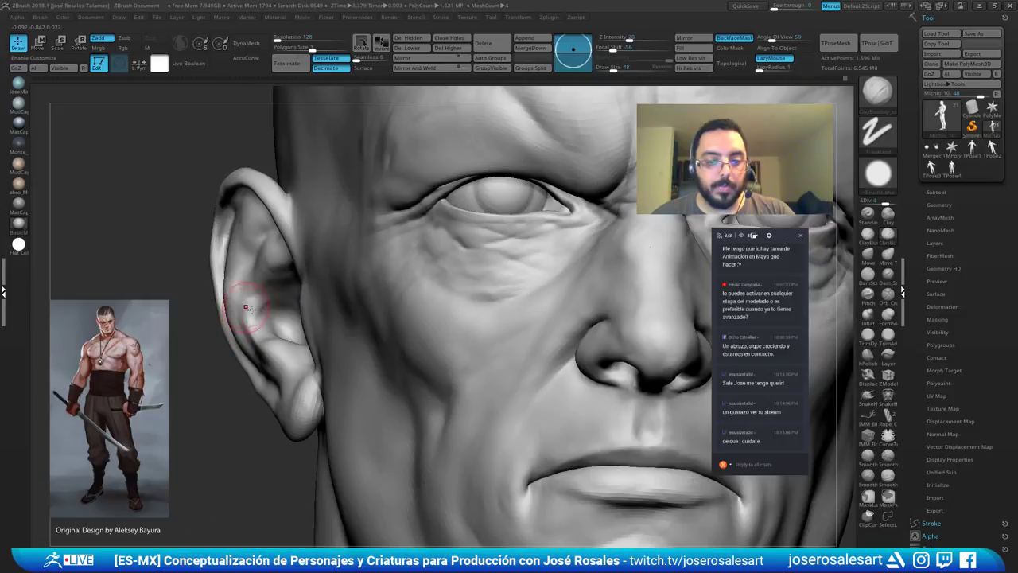
{"action": "right_click_drag", "start_coordinate": [245, 307], "coordinate": [251, 318]}
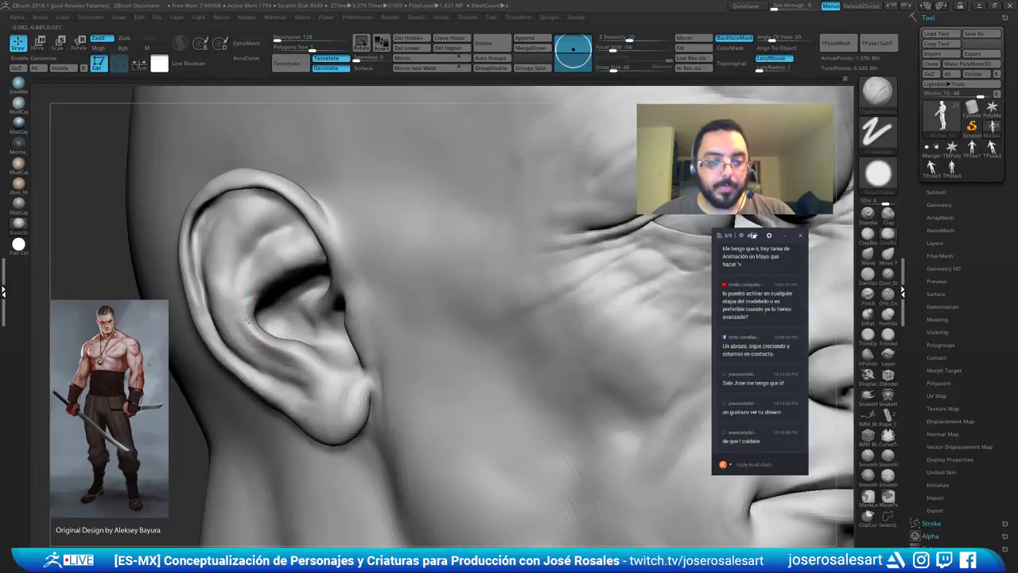
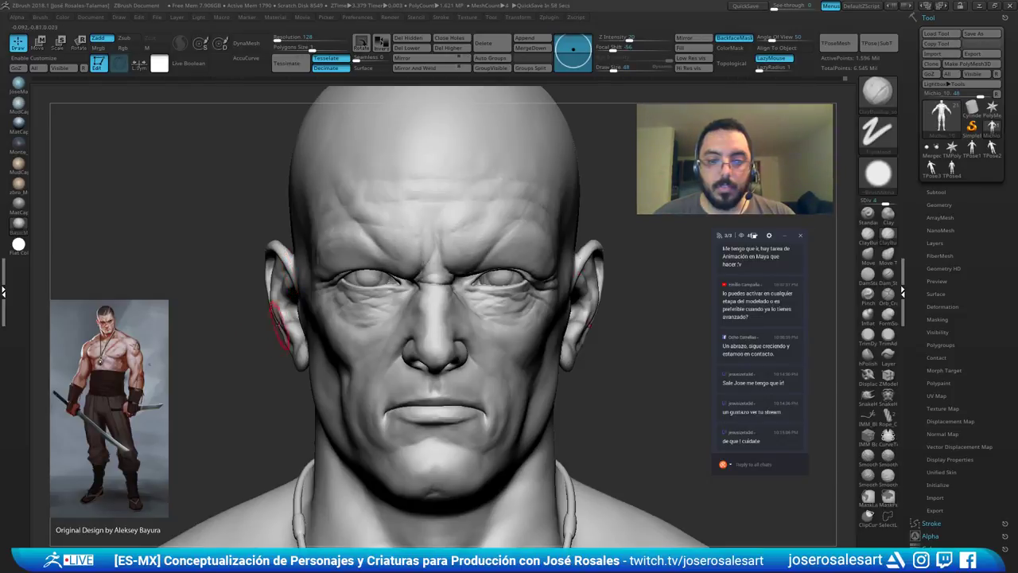
Set the selection brush to SelectRect and isolate the polygroup of the ears.
{"action": "key", "text": "bracketright"}
{"action": "left_click_drag", "start_coordinate": [219, 266], "coordinate": [274, 301]}
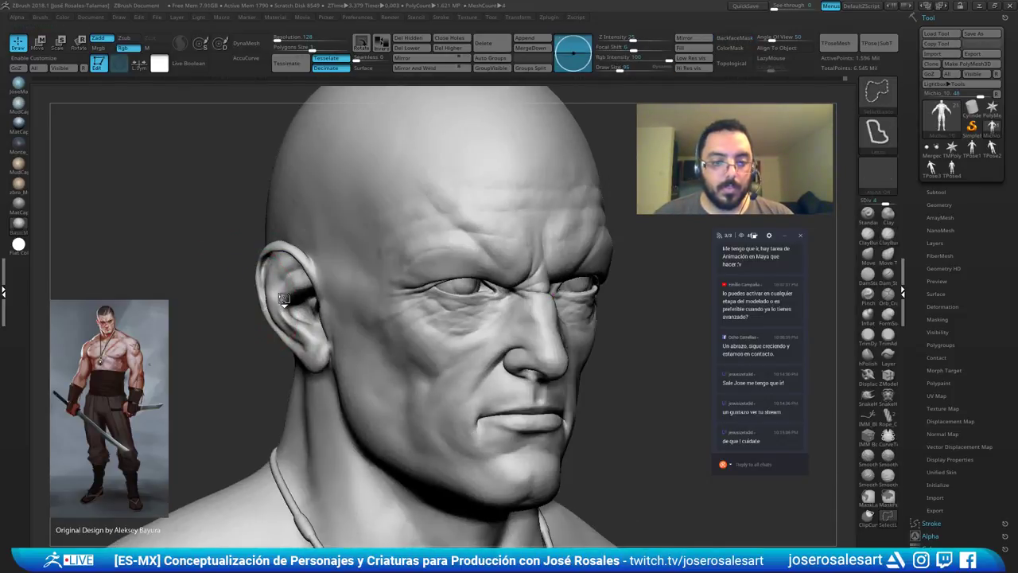
{"action": "left_click", "coordinate": [276, 303], "text": "ctrl+shift"}
{"action": "key", "text": "ctrl+z"}
{"action": "left_click", "coordinate": [878, 93], "text": "ctrl+shift"}
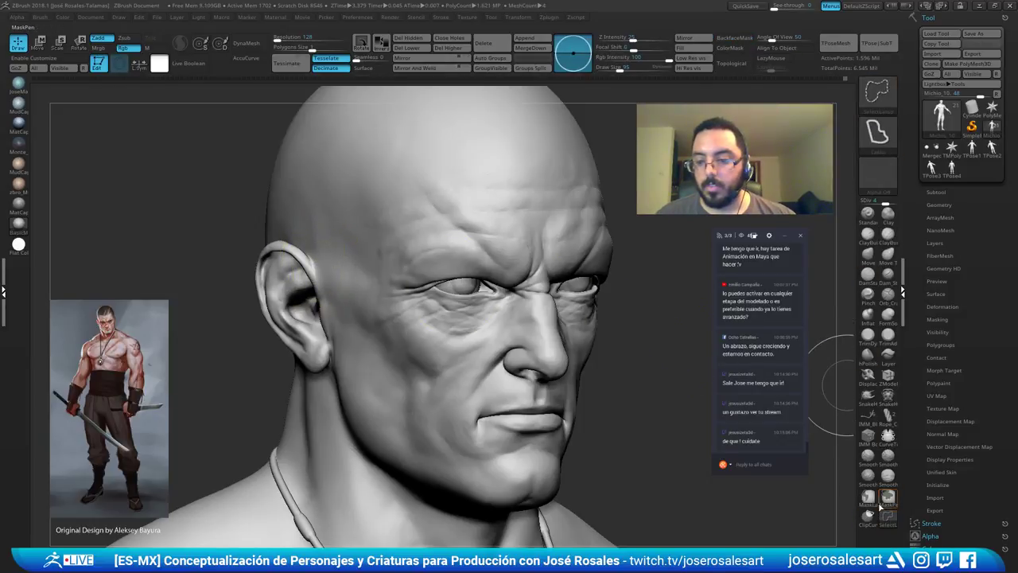
{"action": "left_click", "coordinate": [878, 95], "text": "ctrl+shift"}
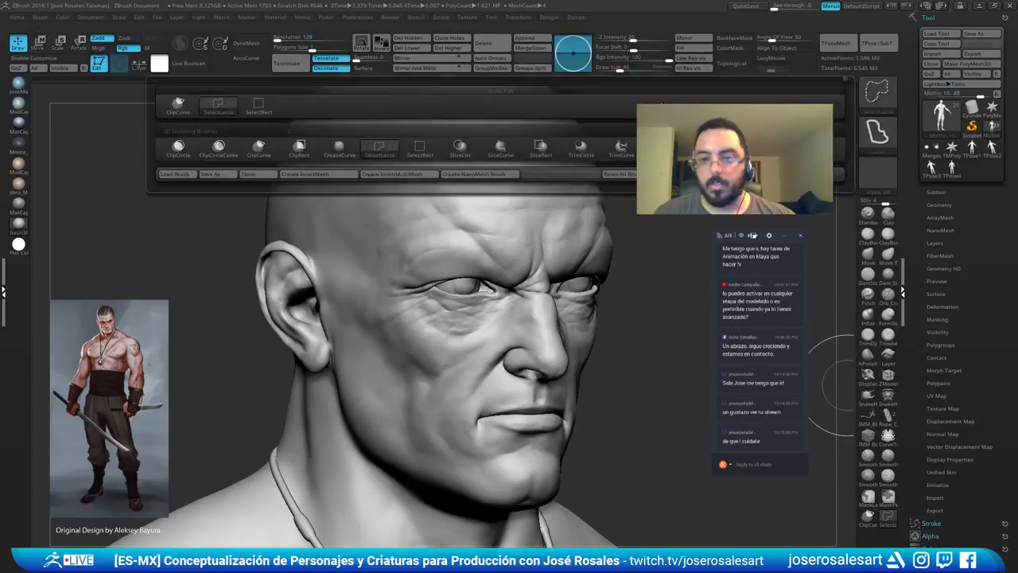
{"action": "left_click", "coordinate": [265, 109]}
{"action": "left_click", "coordinate": [291, 296], "text": "ctrl+shift"}
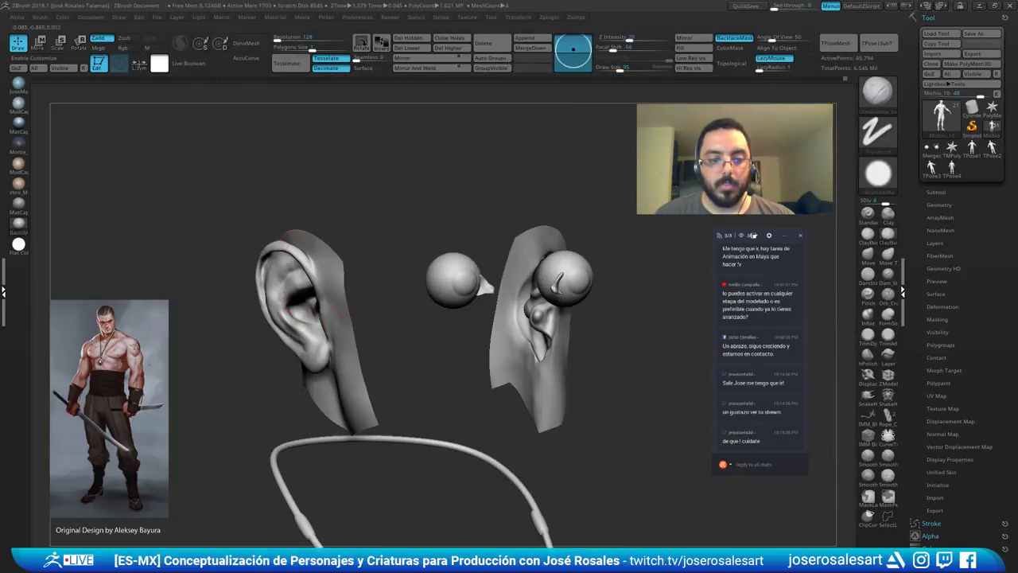
Mask both isolated ears and bring the rest of the body back into view.
{"action": "right_click_drag", "start_coordinate": [299, 270], "coordinate": [300, 253]}
{"action": "left_click_drag", "start_coordinate": [403, 187], "coordinate": [210, 493], "text": "ctrl"}
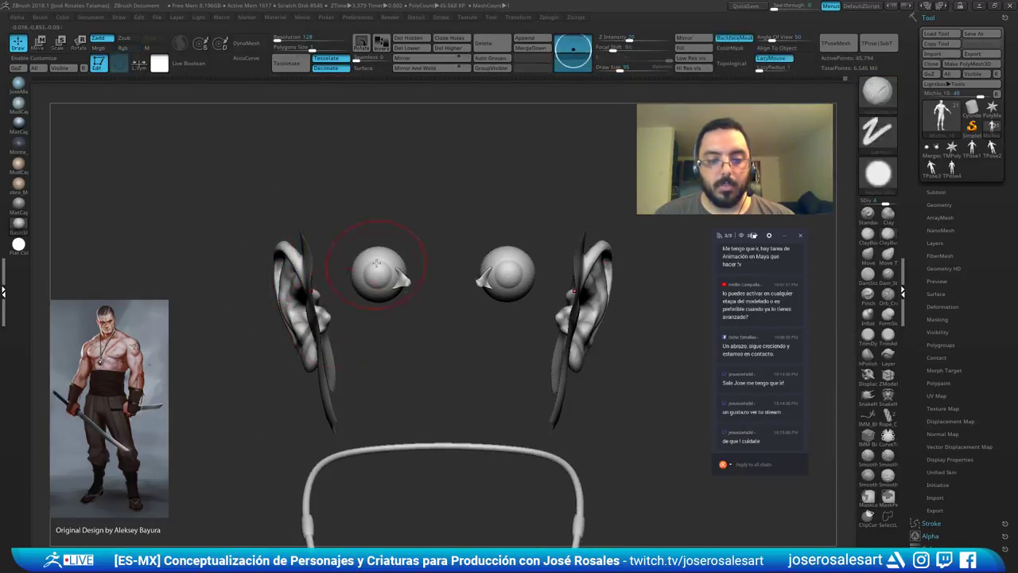
{"action": "mouse_move", "coordinate": [372, 159]}
{"action": "left_mouse_down", "text": "ctrl"}
{"action": "mouse_move", "coordinate": [305, 509]}
{"action": "mouse_move", "coordinate": [442, 191]}
{"action": "left_mouse_up", "text": "ctrl"}
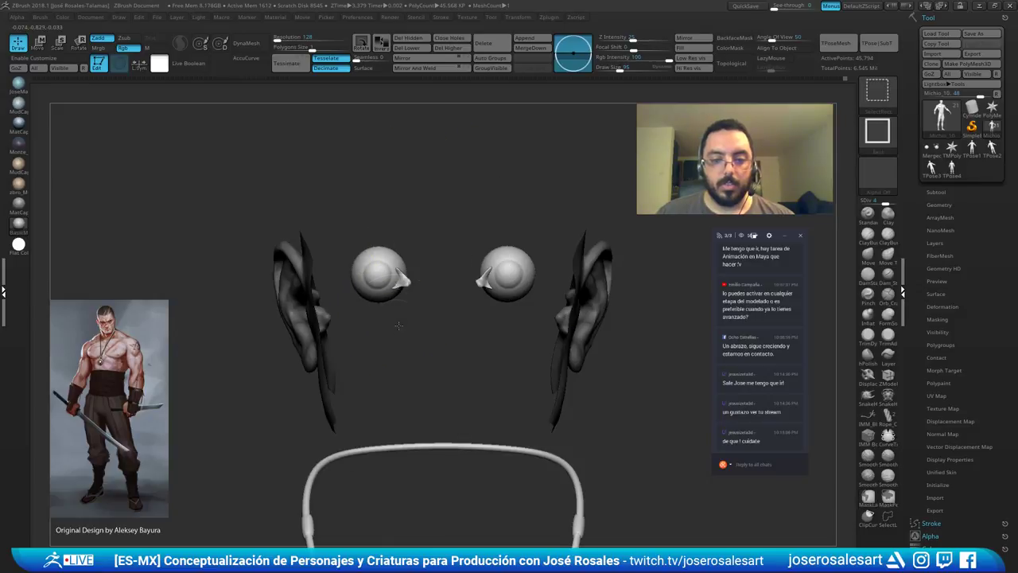
{"action": "left_click", "coordinate": [398, 324], "text": "ctrl+shift"}
{"action": "left_click_drag", "start_coordinate": [255, 365], "coordinate": [250, 370]}
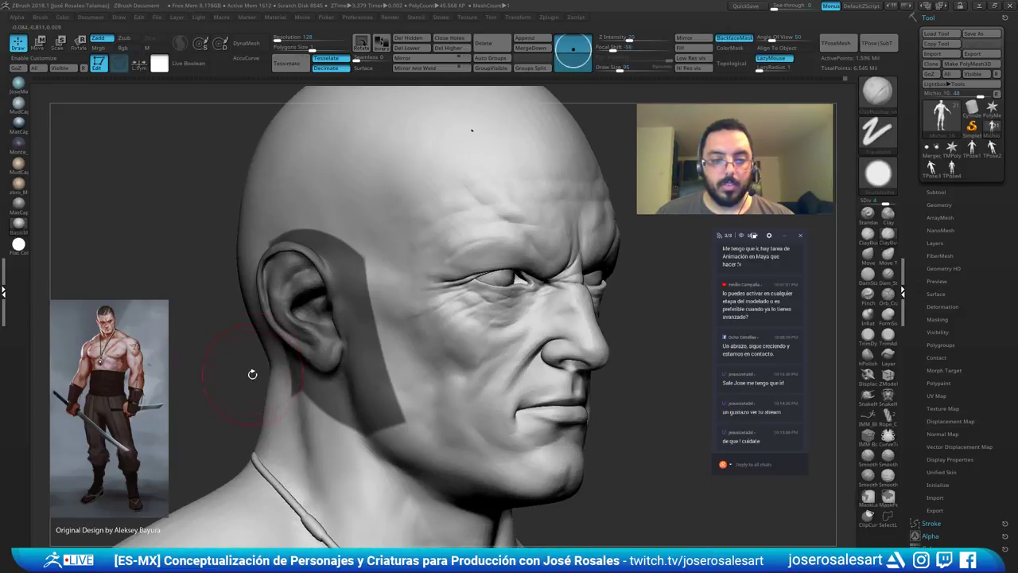
Soften the ear mask, invert it to leave only the ears editable, and lower the body to subdivision level 1.
{"action": "left_click", "coordinate": [311, 383], "text": "ctrl"}
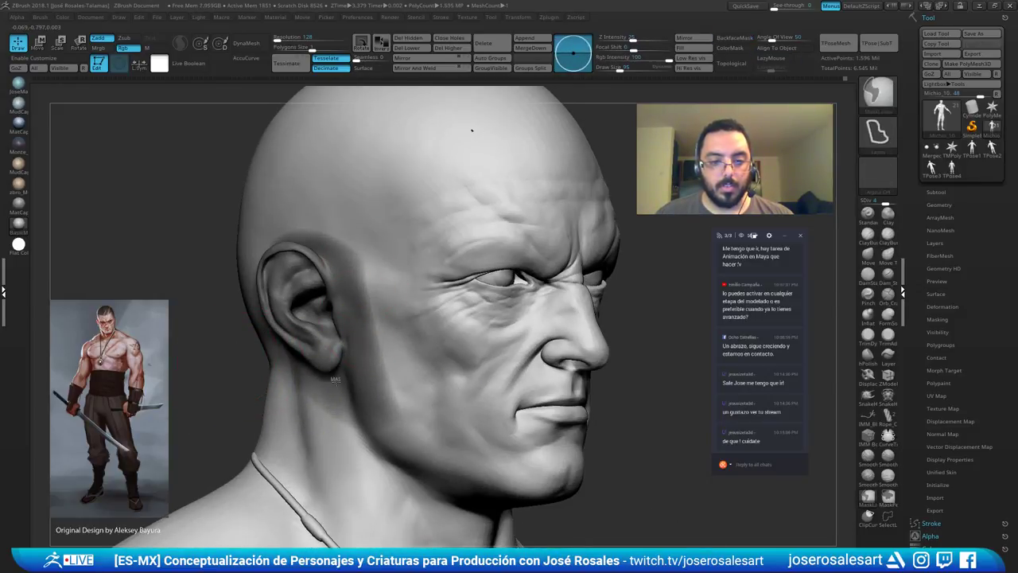
{"action": "left_click", "coordinate": [237, 385], "text": "ctrl"}
{"action": "mouse_move", "coordinate": [208, 331]}
{"action": "left_mouse_down"}
{"action": "mouse_move", "coordinate": [246, 321]}
{"action": "mouse_move", "coordinate": [256, 212]}
{"action": "mouse_move", "coordinate": [257, 329]}
{"action": "mouse_move", "coordinate": [217, 325]}
{"action": "mouse_move", "coordinate": [263, 319]}
{"action": "left_mouse_up"}
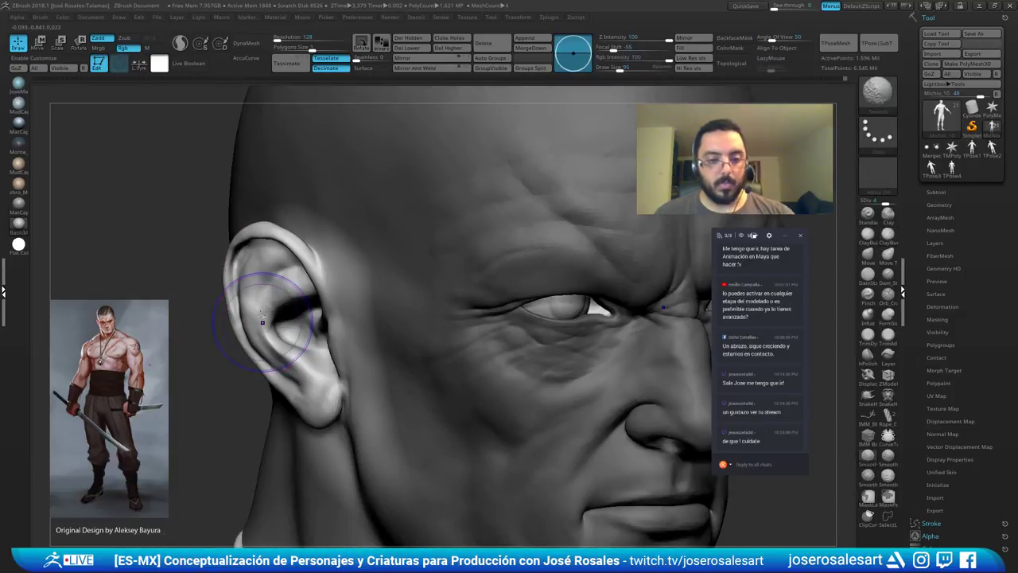
{"action": "key", "text": "shift+d"}
{"action": "key", "text": "shift+d"}
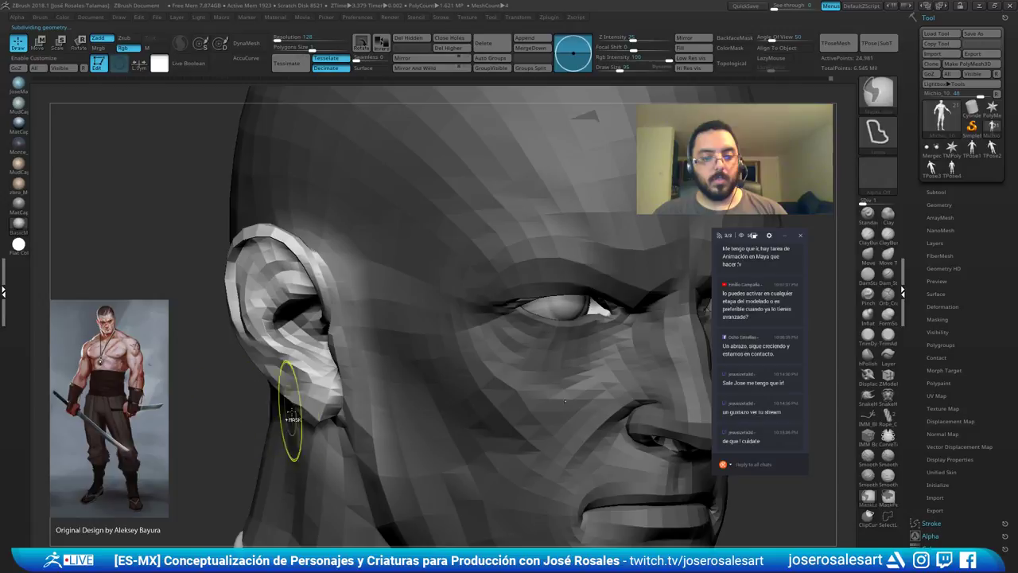
Adjust the softness of the mask edge around the ears, keeping the ears unmasked and the rest of the body protected.
{"action": "left_click", "coordinate": [304, 437], "text": "ctrl"}
{"action": "left_click", "coordinate": [269, 415], "text": "ctrl+alt"}
{"action": "left_click", "coordinate": [223, 423], "text": "ctrl"}
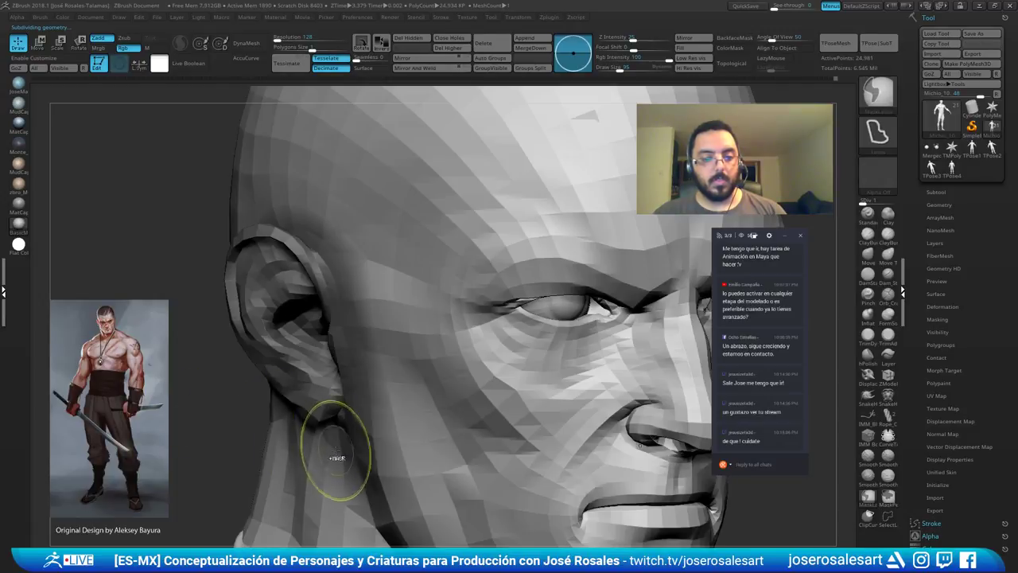
{"action": "left_click", "coordinate": [336, 451], "text": "ctrl+alt"}
{"action": "left_click", "coordinate": [214, 429], "text": "ctrl"}
Push the middle of both ears inward and lift their upper rims from the front with the Move brush.
{"action": "mouse_move", "coordinate": [215, 429]}
{"action": "left_mouse_down", "text": "shift"}
{"action": "mouse_move", "coordinate": [239, 346]}
{"action": "mouse_move", "coordinate": [292, 268]}
{"action": "left_mouse_up", "text": "shift"}
{"action": "key", "text": "b"}
{"action": "key", "text": "m"}
{"action": "key", "text": "v"}
{"action": "key", "text": "s"}
{"action": "left_click_drag", "start_coordinate": [283, 346], "coordinate": [292, 346]}
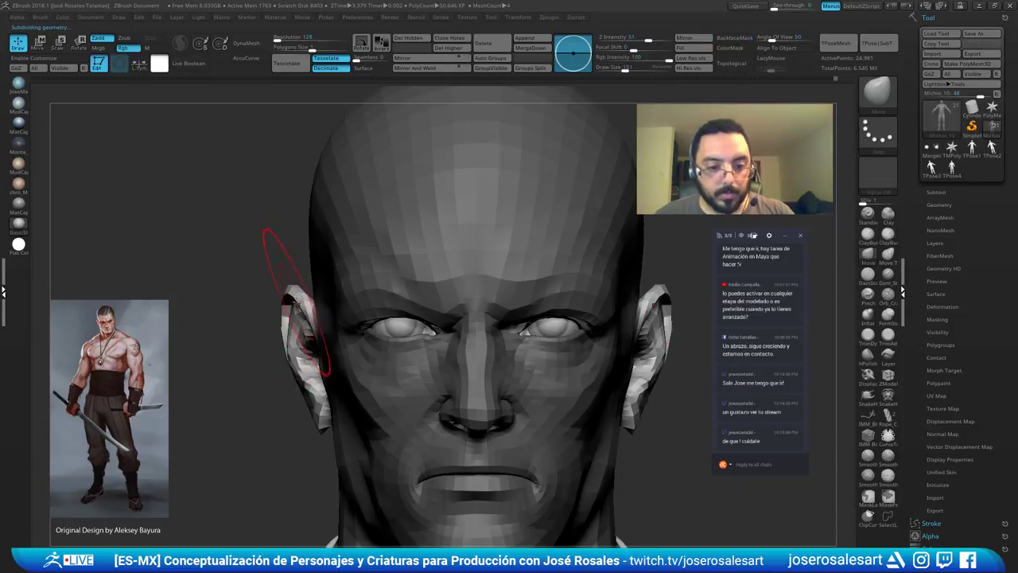
{"action": "left_click_drag", "start_coordinate": [299, 303], "coordinate": [301, 295]}
{"action": "key", "text": "d"}
{"action": "key", "text": "shift+d"}
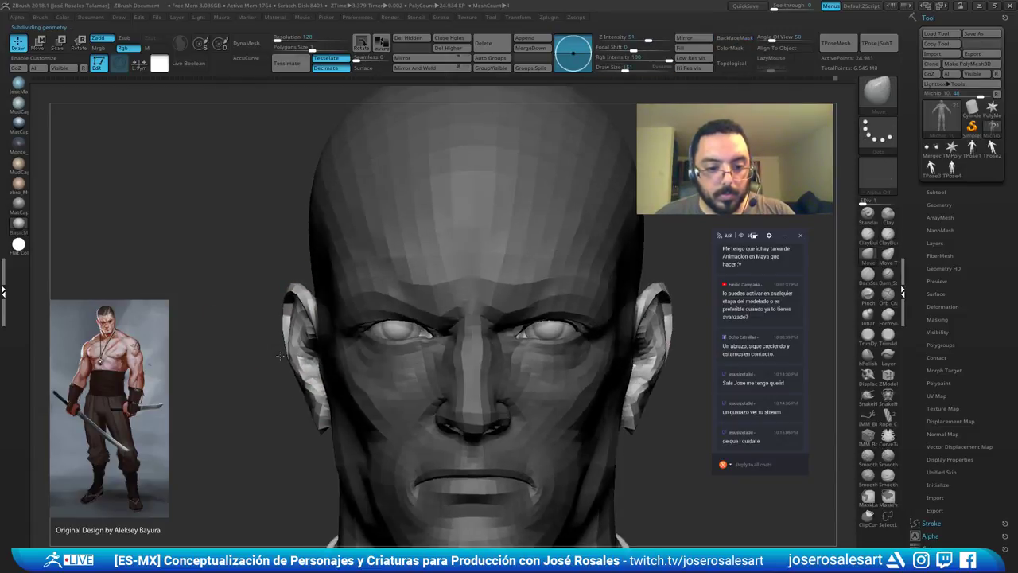
Nudge the outer rims of both ears closer to the head and reduce the Move brush size.
{"action": "left_click_drag", "start_coordinate": [283, 353], "coordinate": [290, 351]}
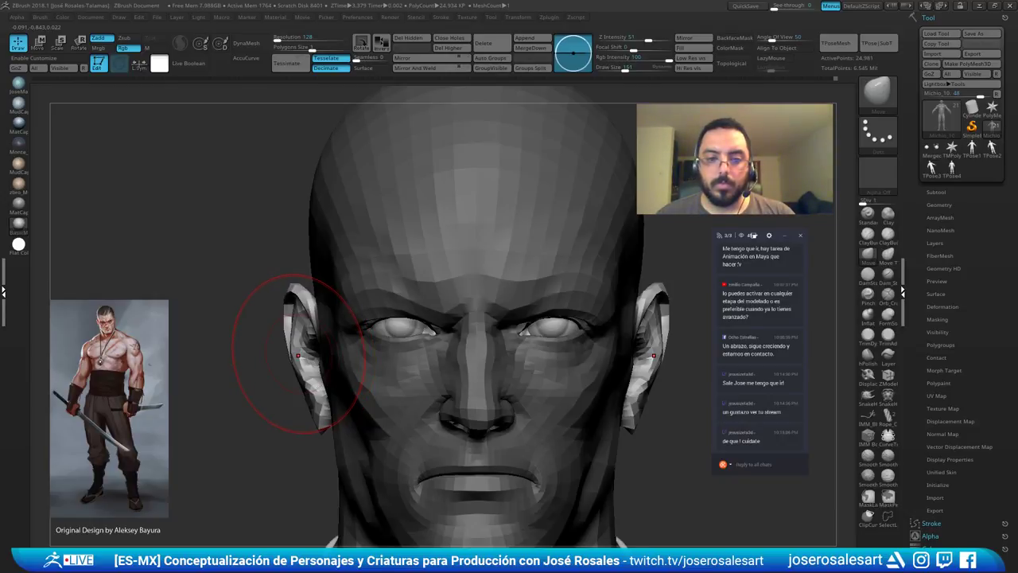
{"action": "left_click_drag", "start_coordinate": [287, 302], "coordinate": [290, 295]}
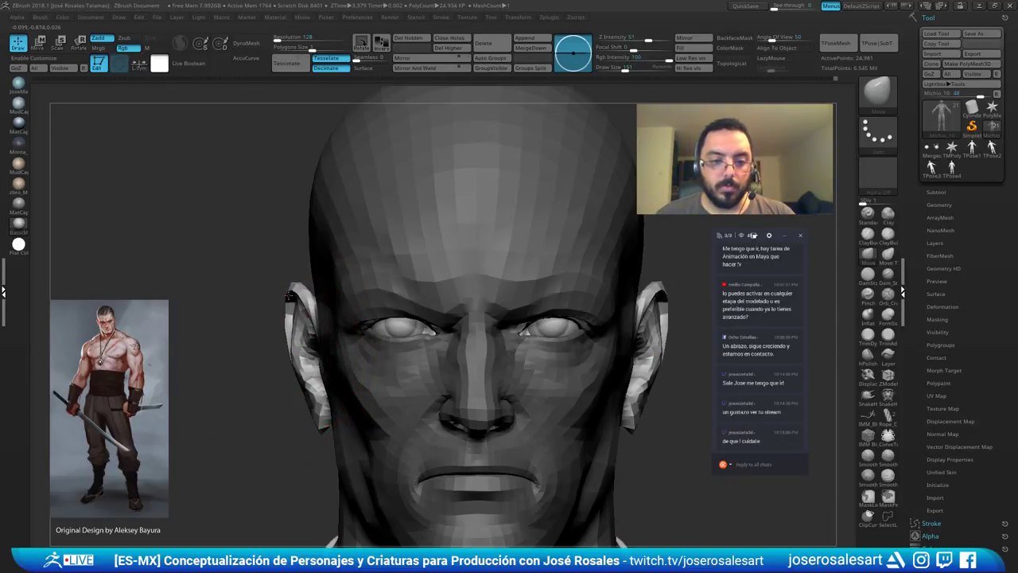
{"action": "mouse_move", "coordinate": [223, 406]}
{"action": "left_mouse_down"}
{"action": "mouse_move", "coordinate": [315, 360]}
{"action": "mouse_move", "coordinate": [303, 346]}
{"action": "left_mouse_up"}
{"action": "left_click_drag", "start_coordinate": [319, 382], "coordinate": [333, 348], "text": "alt"}
{"action": "left_click_drag", "start_coordinate": [307, 387], "coordinate": [251, 370]}
{"action": "right_click_drag", "start_coordinate": [277, 386], "coordinate": [239, 391]}
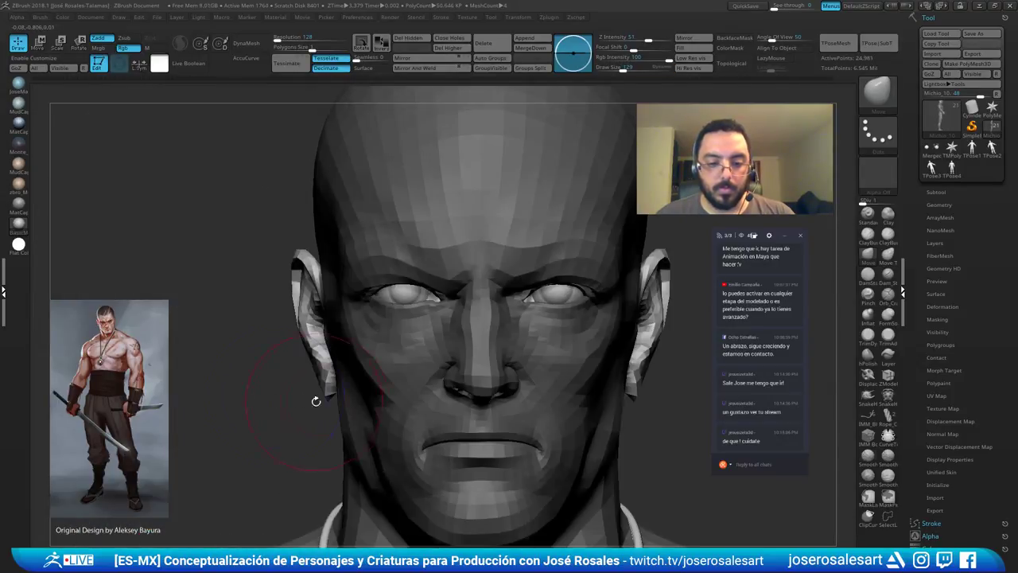
{"action": "key", "text": "bracketleft"}
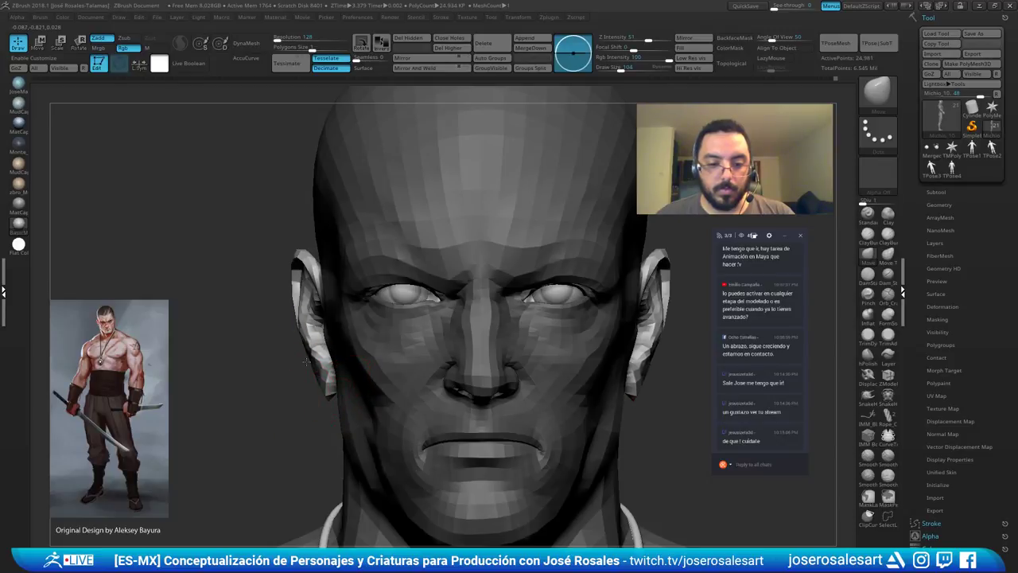
Examine the reshaped ears from the side, three-quarter and front views at subdivision level 2.
{"action": "mouse_move", "coordinate": [298, 382]}
{"action": "right_mouse_down"}
{"action": "mouse_move", "coordinate": [341, 407]}
{"action": "mouse_move", "coordinate": [358, 402]}
{"action": "mouse_move", "coordinate": [372, 421]}
{"action": "mouse_move", "coordinate": [444, 388]}
{"action": "mouse_move", "coordinate": [450, 339]}
{"action": "right_mouse_up"}
{"action": "key", "text": "s"}
{"action": "key", "text": "1"}
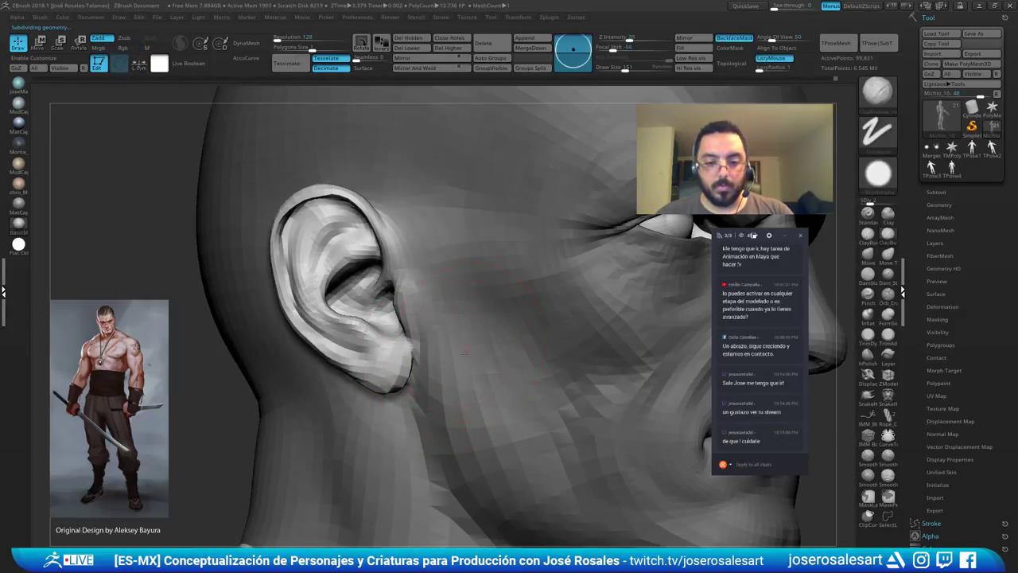
{"action": "right_click_drag", "start_coordinate": [466, 471], "coordinate": [315, 355]}
{"action": "right_click_drag", "start_coordinate": [293, 421], "coordinate": [310, 474], "text": "ctrl"}
{"action": "key", "text": "2"}
{"action": "mouse_move", "coordinate": [329, 380]}
{"action": "right_mouse_down"}
{"action": "mouse_move", "coordinate": [338, 386]}
{"action": "mouse_move", "coordinate": [299, 356]}
{"action": "mouse_move", "coordinate": [341, 347]}
{"action": "right_mouse_up"}
{"action": "key", "text": "1"}
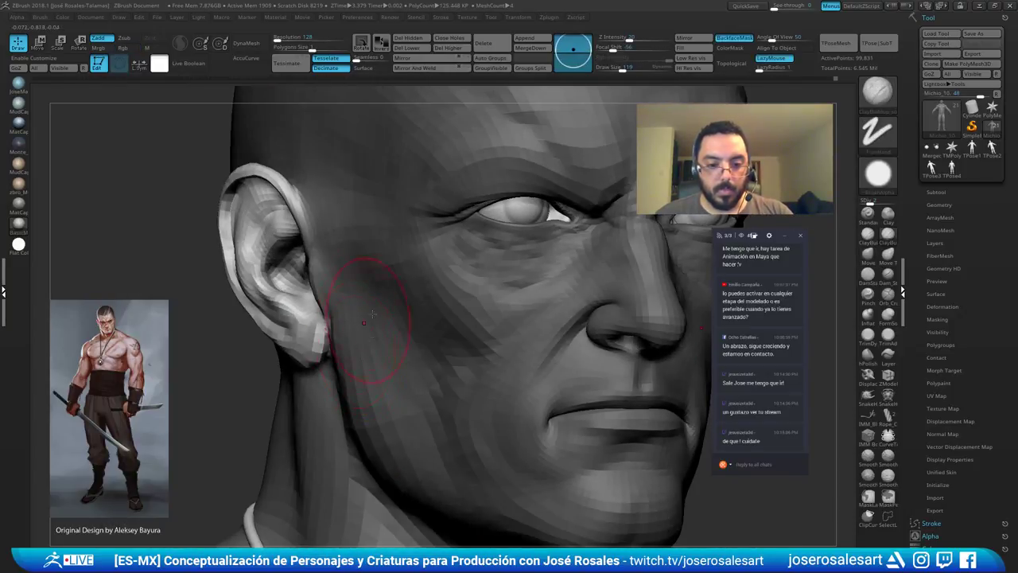
{"action": "right_click_drag", "start_coordinate": [385, 451], "coordinate": [470, 305]}
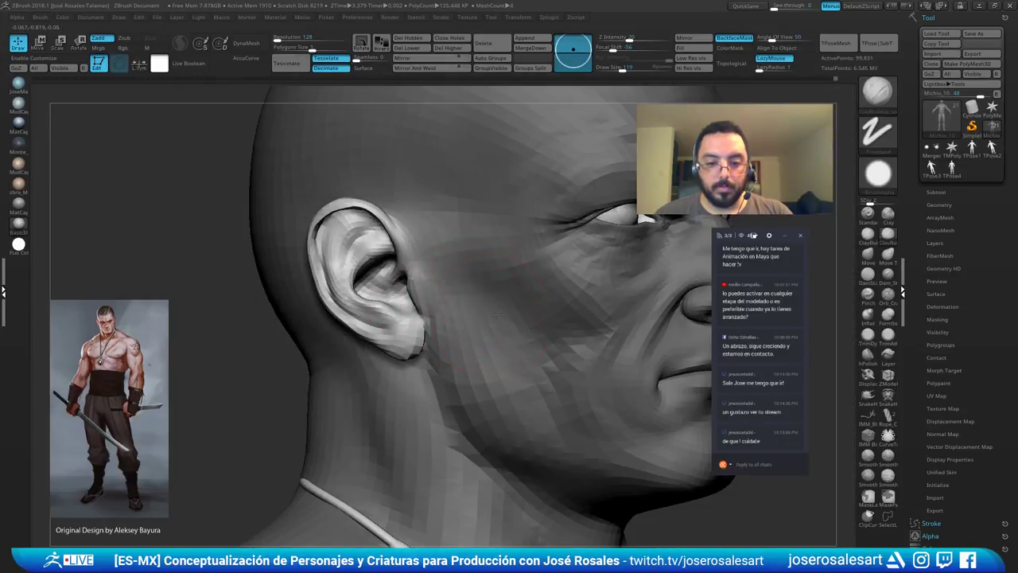
{"action": "right_click_drag", "start_coordinate": [480, 368], "coordinate": [307, 358]}
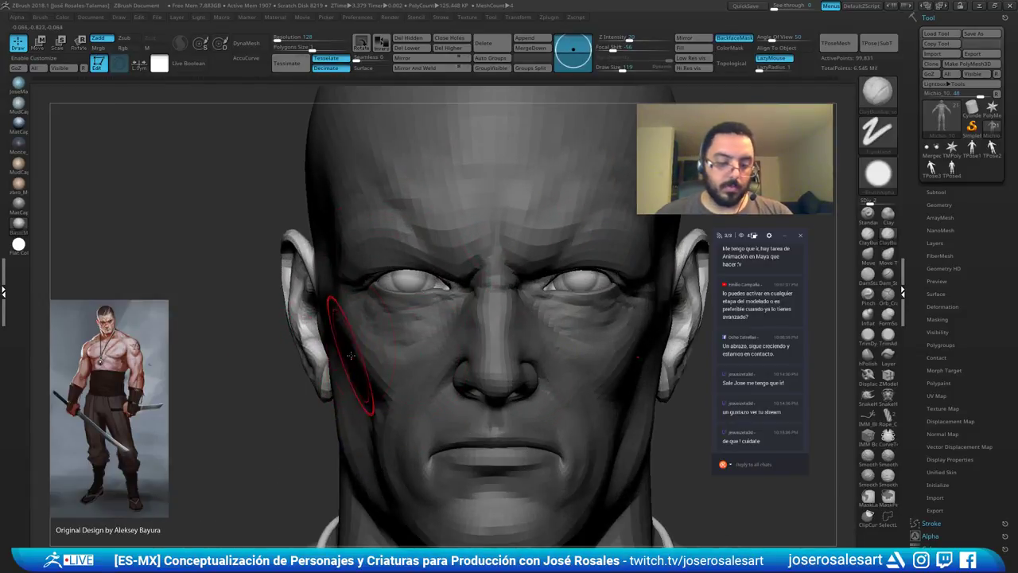
Clear the mask around the ears and return the body to subdivision level 1.
{"action": "key", "text": "d"}
{"action": "mouse_move", "coordinate": [410, 292]}
{"action": "right_mouse_down", "text": "alt"}
{"action": "mouse_move", "coordinate": [330, 284]}
{"action": "mouse_move", "coordinate": [300, 336]}
{"action": "mouse_move", "coordinate": [281, 295]}
{"action": "mouse_move", "coordinate": [371, 246]}
{"action": "mouse_move", "coordinate": [392, 217]}
{"action": "right_mouse_up", "text": "alt"}
{"action": "key", "text": "shift+d"}
{"action": "key", "text": "shift+d"}
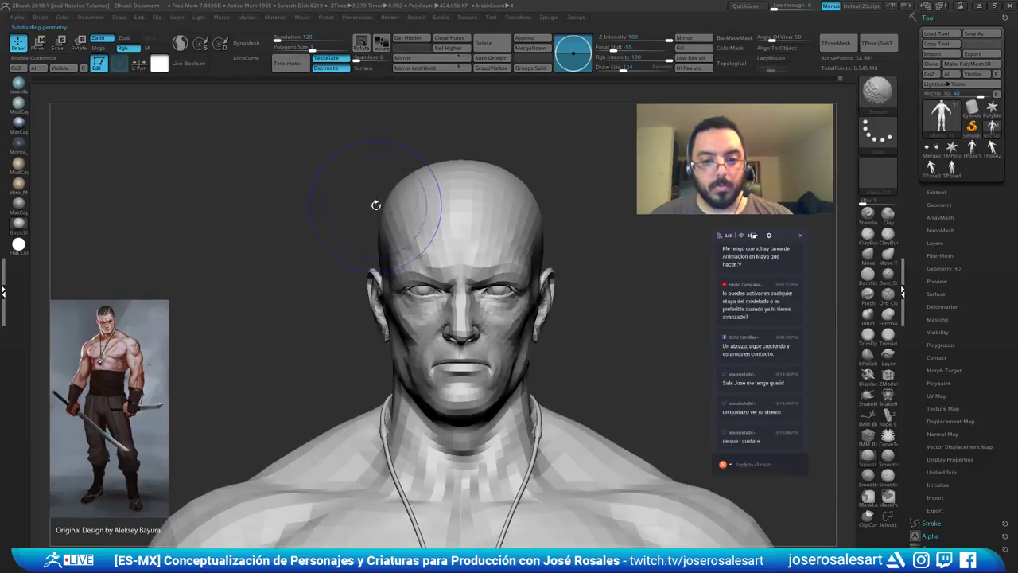
{"action": "right_click_drag", "start_coordinate": [348, 209], "coordinate": [380, 224], "text": "alt"}
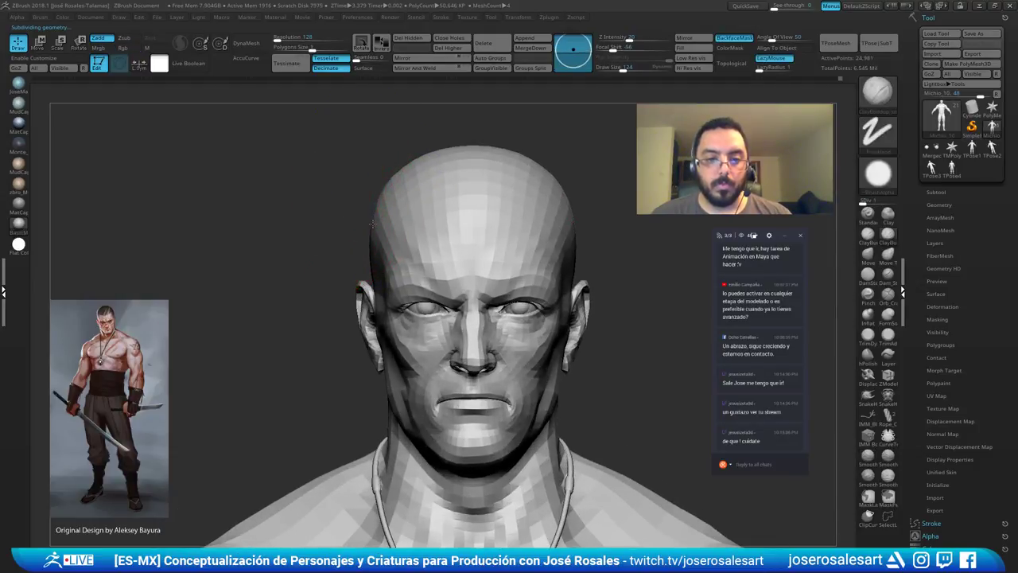
Work on the side of the cranium at subdivision level 1 with the ClayBuildup brush.
{"action": "key", "text": "b"}
{"action": "key", "text": "s"}
{"action": "key", "text": "t"}
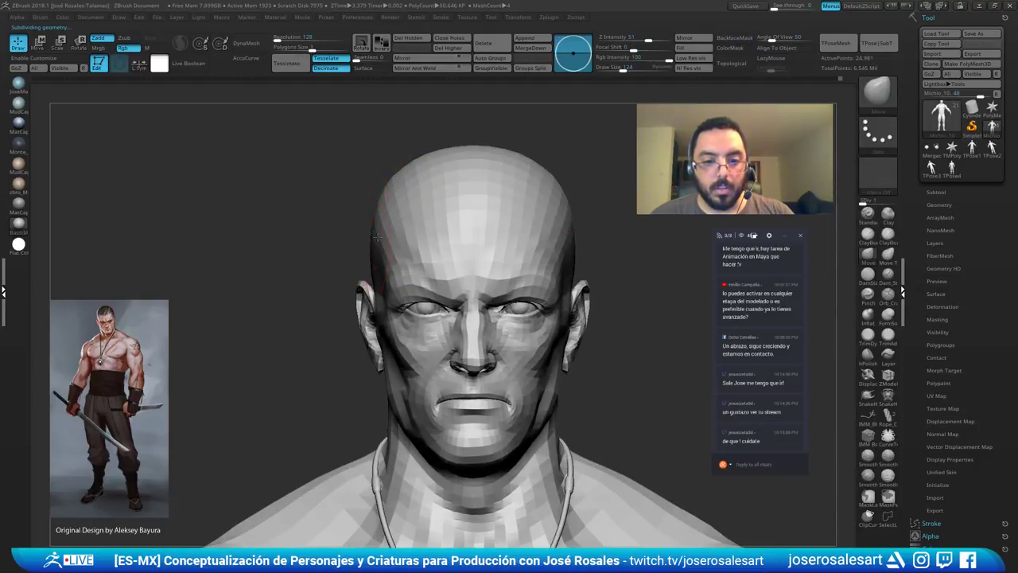
{"action": "key", "text": "b"}
{"action": "key", "text": "c"}
{"action": "key", "text": "b"}
{"action": "right_click_drag", "start_coordinate": [582, 259], "coordinate": [561, 291]}
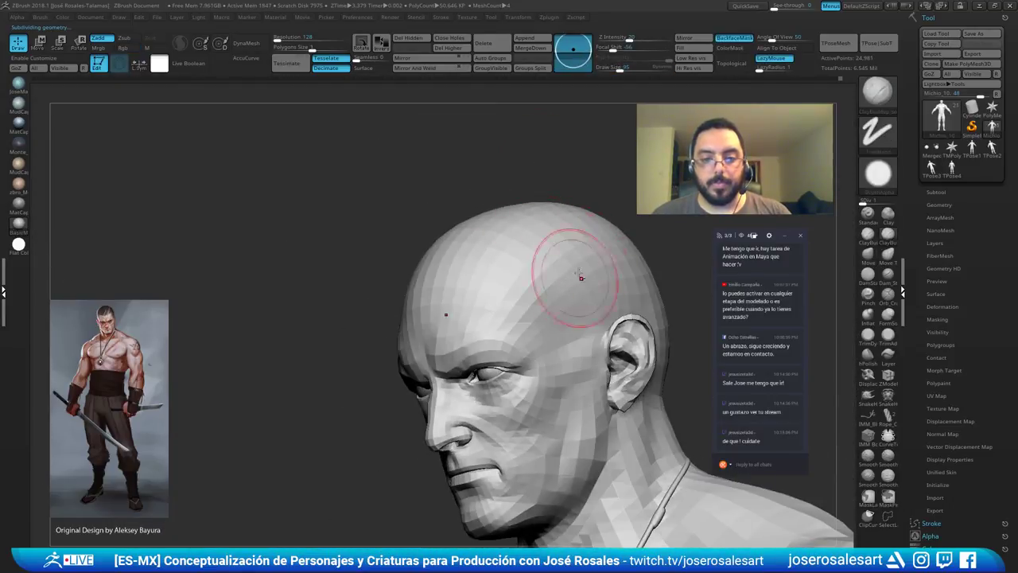
{"action": "mouse_move", "coordinate": [579, 256]}
{"action": "right_mouse_down"}
{"action": "mouse_move", "coordinate": [556, 228]}
{"action": "mouse_move", "coordinate": [533, 284]}
{"action": "right_mouse_up"}
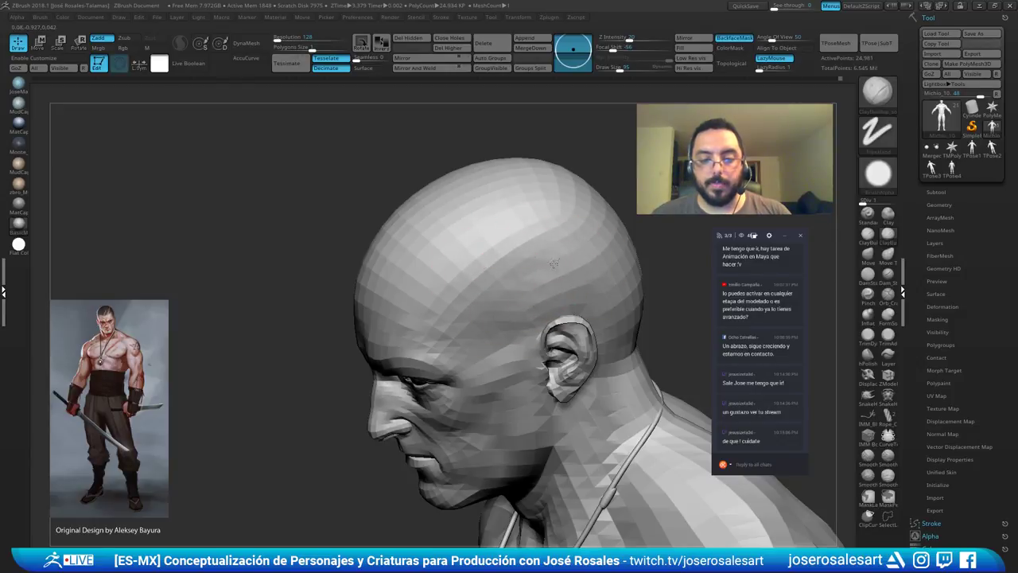
{"action": "right_click_drag", "start_coordinate": [528, 312], "coordinate": [583, 242]}
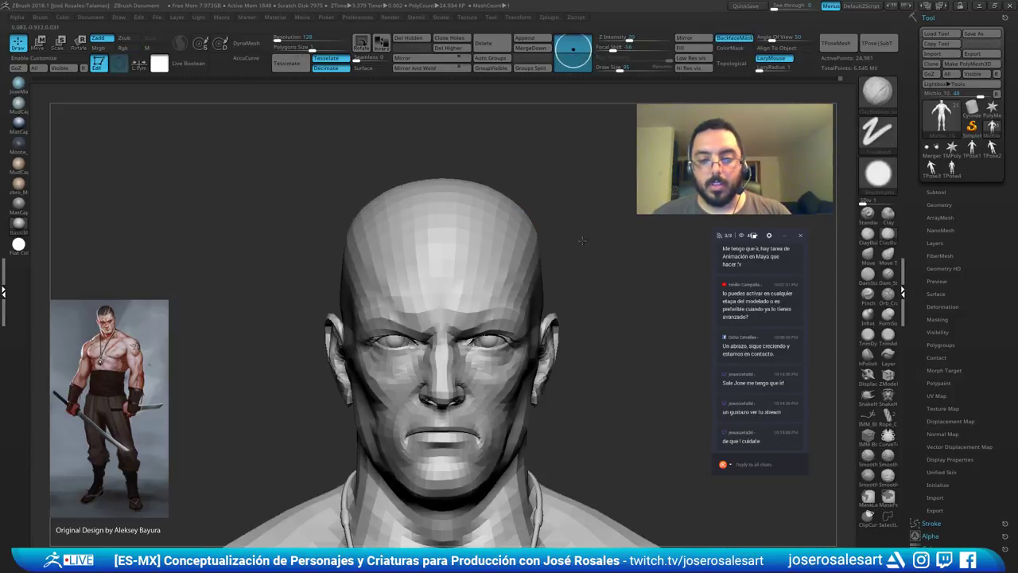
Adjust the upper cranium's outline with the Move brush, switch back to ClayBuildup, and raise the body to subdivision level 2.
{"action": "key", "text": "ctrl"}
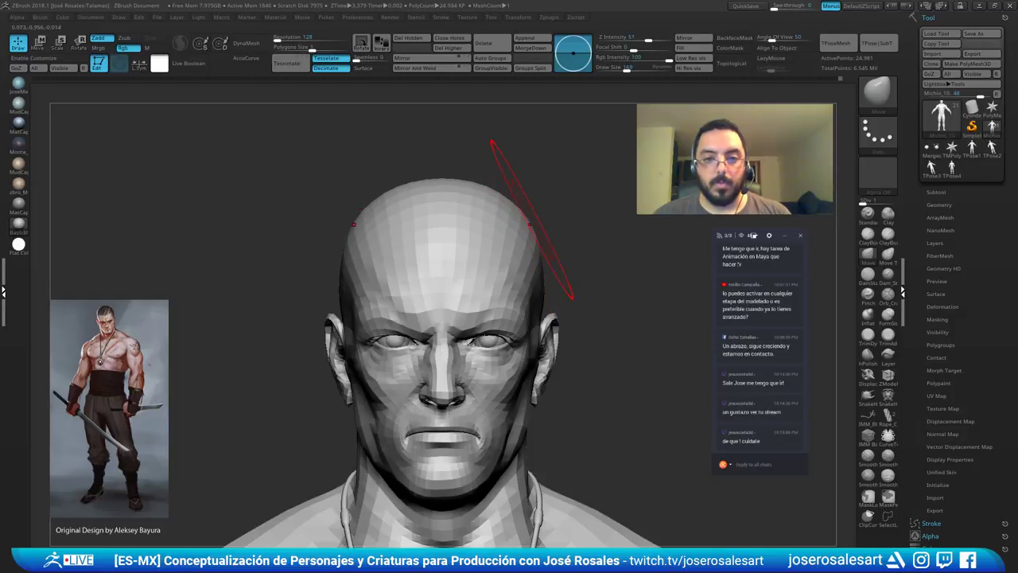
{"action": "key", "text": "b"}
{"action": "key", "text": "c"}
{"action": "key", "text": "b"}
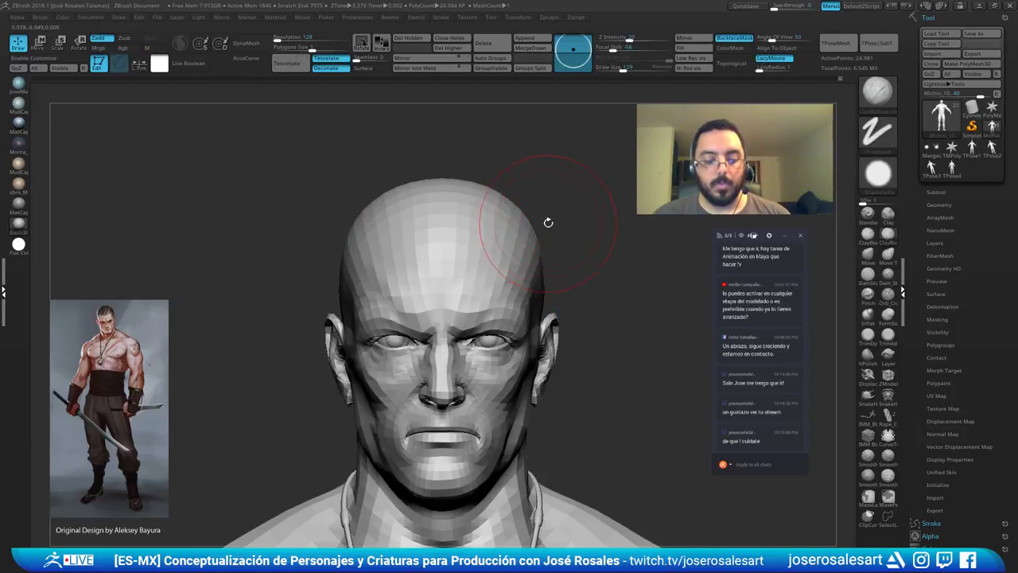
{"action": "key", "text": "ctrl+d"}
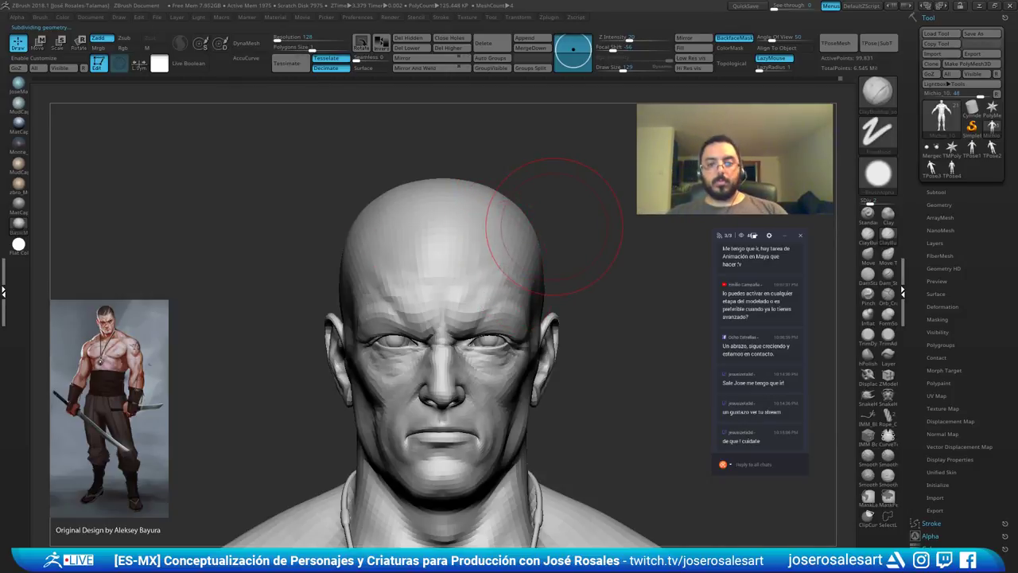
Round out the crown and back of the skull with the ClayBuildup brush.
{"action": "left_click_drag", "start_coordinate": [514, 183], "coordinate": [431, 208]}
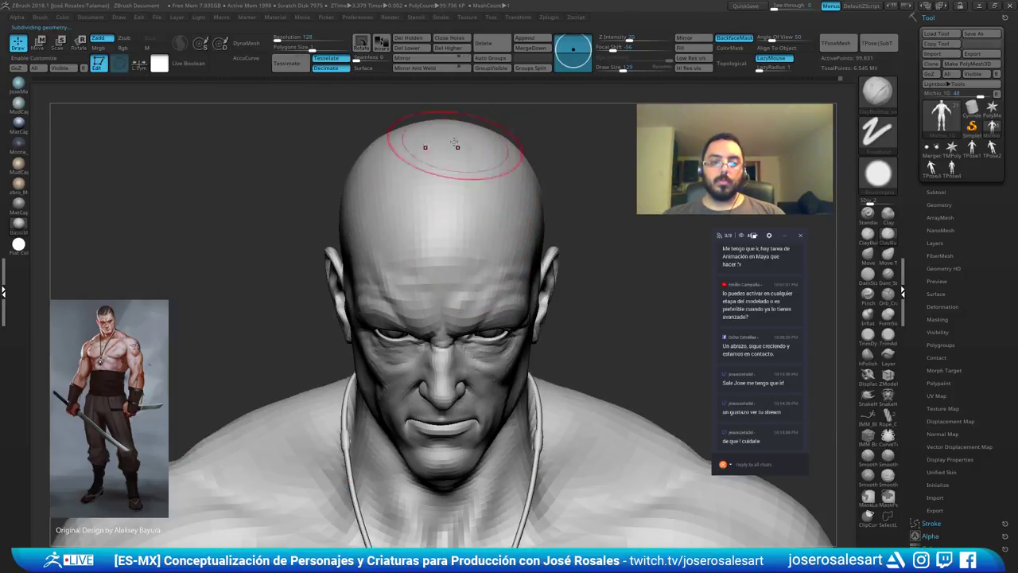
{"action": "right_click_drag", "start_coordinate": [431, 190], "coordinate": [415, 268]}
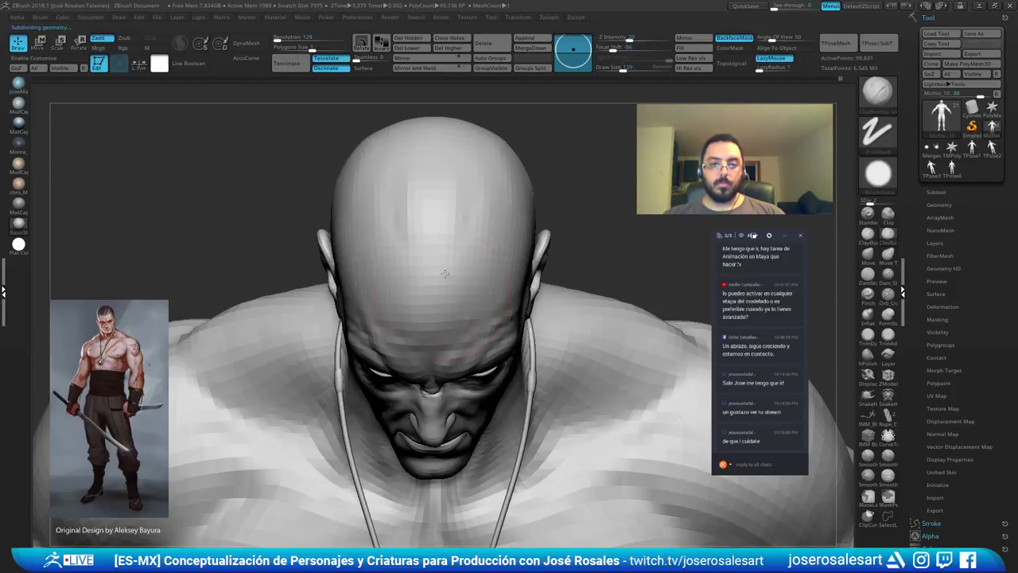
{"action": "mouse_move", "coordinate": [434, 249]}
{"action": "right_mouse_down", "text": "shift"}
{"action": "mouse_move", "coordinate": [425, 197]}
{"action": "mouse_move", "coordinate": [533, 242]}
{"action": "mouse_move", "coordinate": [573, 230]}
{"action": "mouse_move", "coordinate": [578, 262]}
{"action": "mouse_move", "coordinate": [548, 266]}
{"action": "right_mouse_up", "text": "shift"}
{"action": "right_click_drag", "start_coordinate": [594, 223], "coordinate": [610, 234], "text": "shift"}
{"action": "right_click_drag", "start_coordinate": [525, 235], "coordinate": [362, 223], "text": "alt"}
{"action": "right_click_drag", "start_coordinate": [505, 326], "coordinate": [523, 403]}
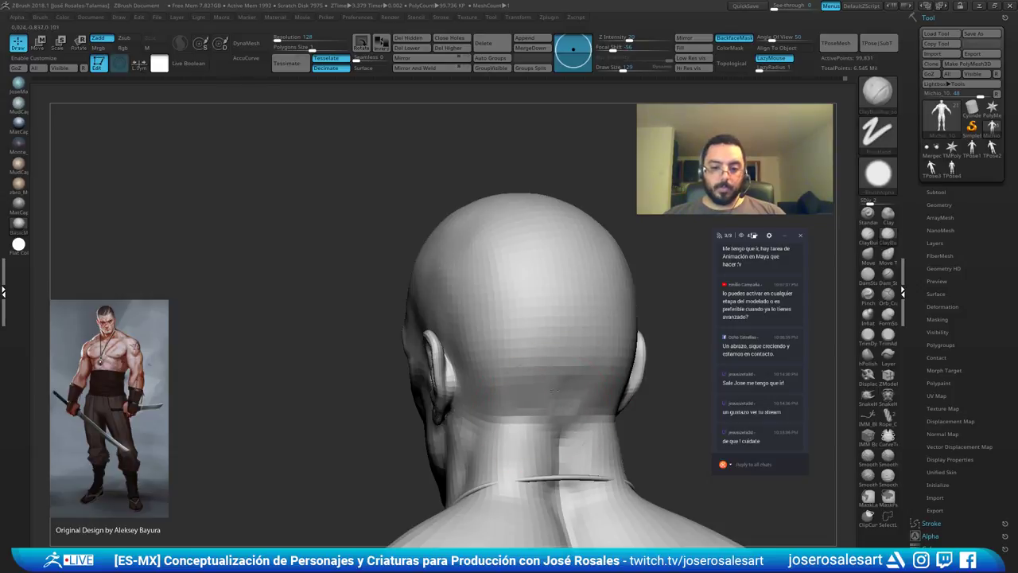
Refine the base of the skull and the back of the neck with a smaller ClayBuildup brush.
{"action": "right_click_drag", "start_coordinate": [553, 397], "coordinate": [556, 352]}
{"action": "right_click_drag", "start_coordinate": [523, 387], "coordinate": [547, 384]}
{"action": "mouse_move", "coordinate": [500, 416]}
{"action": "right_mouse_down"}
{"action": "mouse_move", "coordinate": [495, 407]}
{"action": "mouse_move", "coordinate": [520, 416]}
{"action": "right_mouse_up"}
{"action": "mouse_move", "coordinate": [482, 456]}
{"action": "right_mouse_down"}
{"action": "mouse_move", "coordinate": [432, 391]}
{"action": "mouse_move", "coordinate": [528, 357]}
{"action": "mouse_move", "coordinate": [564, 318]}
{"action": "mouse_move", "coordinate": [464, 318]}
{"action": "mouse_move", "coordinate": [523, 295]}
{"action": "right_mouse_up"}
{"action": "mouse_move", "coordinate": [527, 341]}
{"action": "right_mouse_down"}
{"action": "mouse_move", "coordinate": [485, 338]}
{"action": "mouse_move", "coordinate": [529, 318]}
{"action": "right_mouse_up"}
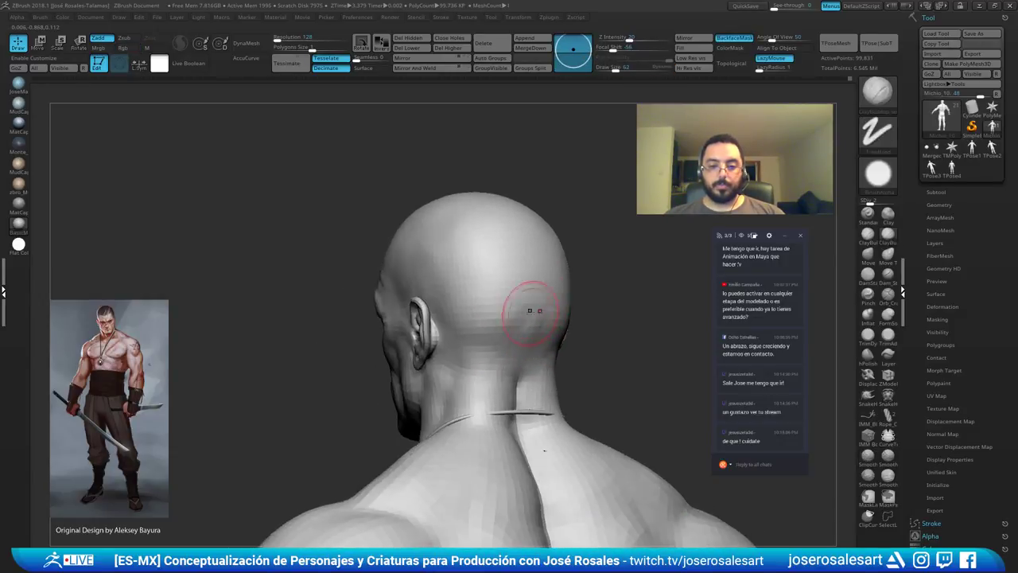
{"action": "mouse_move", "coordinate": [521, 363]}
{"action": "right_mouse_down"}
{"action": "mouse_move", "coordinate": [489, 295]}
{"action": "mouse_move", "coordinate": [512, 284]}
{"action": "mouse_move", "coordinate": [523, 318]}
{"action": "mouse_move", "coordinate": [542, 332]}
{"action": "mouse_move", "coordinate": [528, 310]}
{"action": "right_mouse_up"}
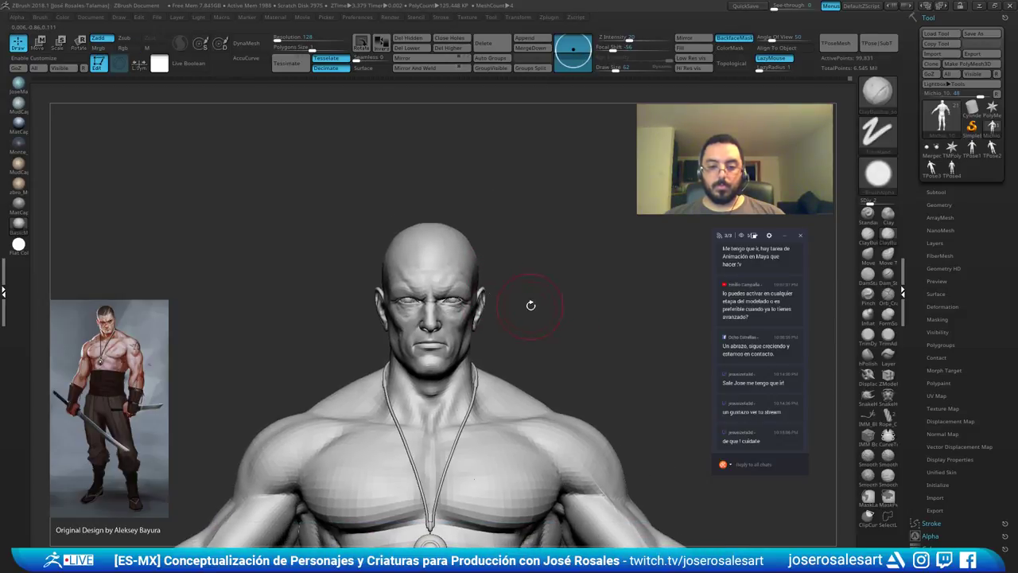
Build up and smooth the forehead wrinkles above the brows at subdivision level 3.
{"action": "mouse_move", "coordinate": [419, 284]}
{"action": "right_mouse_down", "text": "ctrl"}
{"action": "mouse_move", "coordinate": [367, 248]}
{"action": "mouse_move", "coordinate": [393, 214]}
{"action": "mouse_move", "coordinate": [359, 206]}
{"action": "mouse_move", "coordinate": [374, 227]}
{"action": "right_mouse_up", "text": "ctrl"}
{"action": "right_click_drag", "start_coordinate": [451, 245], "coordinate": [522, 304], "text": "ctrl"}
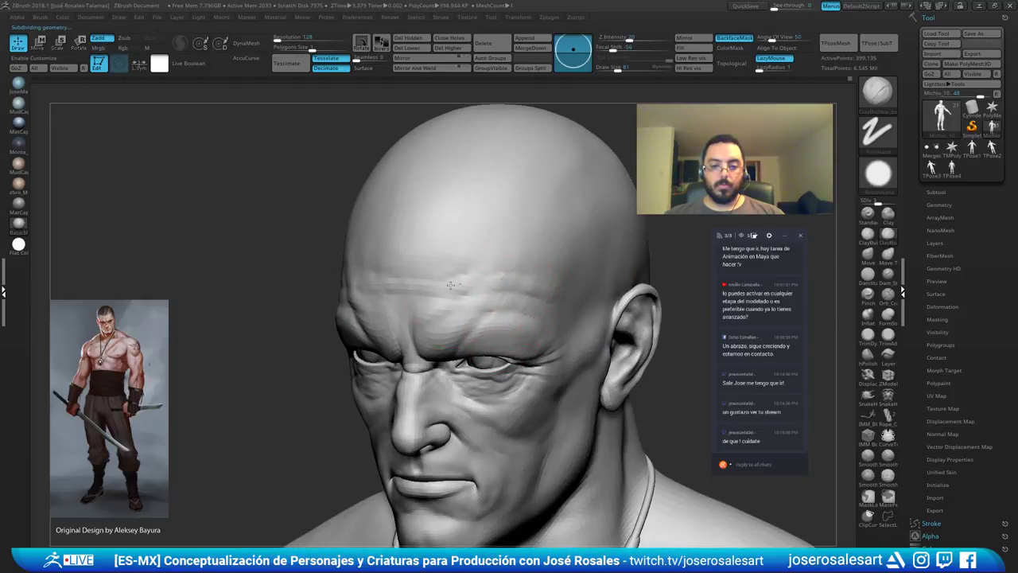
{"action": "mouse_move", "coordinate": [426, 285]}
{"action": "left_mouse_down"}
{"action": "mouse_move", "coordinate": [459, 250]}
{"action": "mouse_move", "coordinate": [536, 250]}
{"action": "mouse_move", "coordinate": [474, 312]}
{"action": "left_mouse_up"}
{"action": "mouse_move", "coordinate": [474, 312]}
{"action": "right_mouse_down"}
{"action": "mouse_move", "coordinate": [524, 288]}
{"action": "mouse_move", "coordinate": [334, 288]}
{"action": "right_mouse_up"}
{"action": "left_click_drag", "start_coordinate": [381, 289], "coordinate": [355, 296], "text": "shift"}
{"action": "mouse_move", "coordinate": [358, 294]}
{"action": "right_mouse_down"}
{"action": "mouse_move", "coordinate": [456, 222]}
{"action": "mouse_move", "coordinate": [365, 213]}
{"action": "mouse_move", "coordinate": [402, 212]}
{"action": "mouse_move", "coordinate": [432, 234]}
{"action": "mouse_move", "coordinate": [417, 321]}
{"action": "right_mouse_up"}
Sculpt the nape where it meets the skull and smooth the center of the neck.
{"action": "right_click_drag", "start_coordinate": [396, 371], "coordinate": [353, 352]}
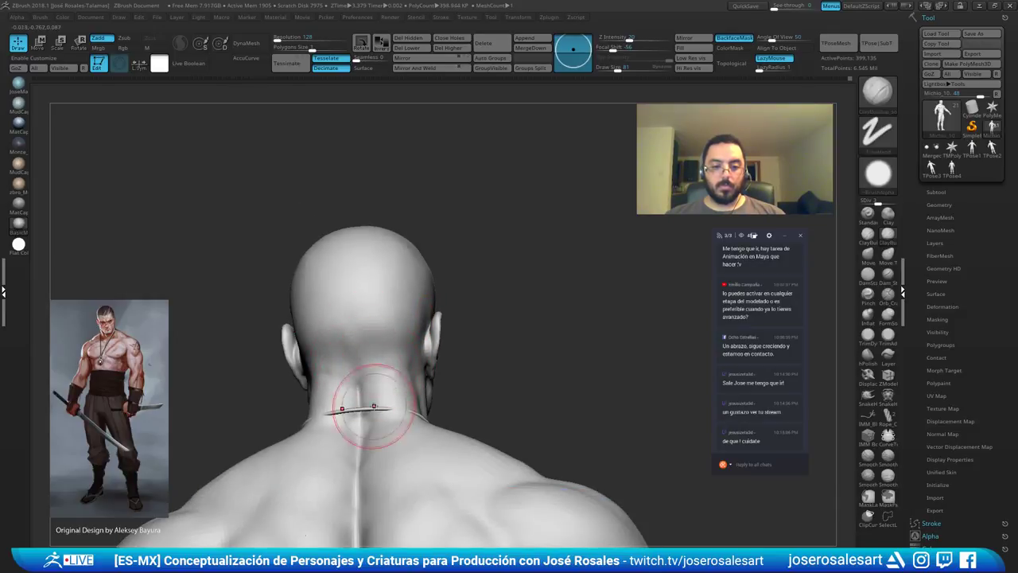
{"action": "mouse_move", "coordinate": [336, 416]}
{"action": "right_mouse_down"}
{"action": "mouse_move", "coordinate": [399, 359]}
{"action": "mouse_move", "coordinate": [405, 383]}
{"action": "mouse_move", "coordinate": [389, 381]}
{"action": "mouse_move", "coordinate": [404, 365]}
{"action": "mouse_move", "coordinate": [371, 370]}
{"action": "mouse_move", "coordinate": [381, 343]}
{"action": "mouse_move", "coordinate": [370, 323]}
{"action": "mouse_move", "coordinate": [389, 341]}
{"action": "mouse_move", "coordinate": [397, 331]}
{"action": "mouse_move", "coordinate": [395, 344]}
{"action": "mouse_move", "coordinate": [415, 328]}
{"action": "mouse_move", "coordinate": [381, 339]}
{"action": "mouse_move", "coordinate": [424, 317]}
{"action": "right_mouse_up"}
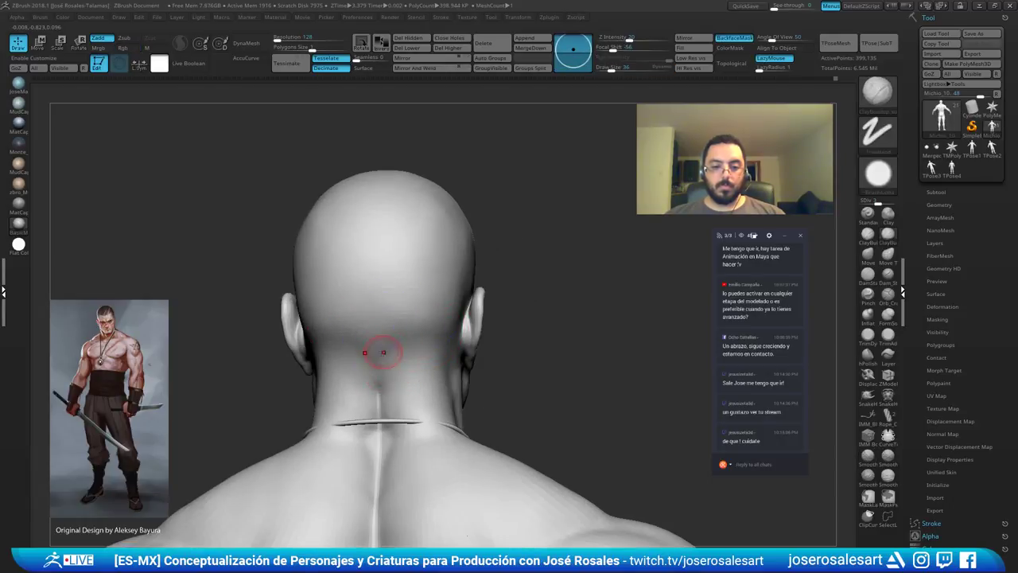
{"action": "key", "text": "shift"}
{"action": "left_click_drag", "start_coordinate": [377, 370], "coordinate": [378, 389], "text": "shift"}
Reshape the back of the cranium in profile with an enlarged Move brush.
{"action": "left_click_drag", "start_coordinate": [517, 374], "coordinate": [334, 364]}
{"action": "mouse_move", "coordinate": [396, 356]}
{"action": "left_mouse_down", "text": "alt"}
{"action": "mouse_move", "coordinate": [417, 306]}
{"action": "mouse_move", "coordinate": [434, 349]}
{"action": "mouse_move", "coordinate": [445, 359]}
{"action": "mouse_move", "coordinate": [452, 345]}
{"action": "mouse_move", "coordinate": [480, 381]}
{"action": "left_mouse_up", "text": "alt"}
{"action": "key", "text": "b"}
{"action": "key", "text": "m"}
{"action": "key", "text": "v"}
{"action": "key", "text": "bracketright"}
{"action": "key", "text": "bracketright"}
{"action": "key", "text": "bracketright"}
{"action": "key", "text": "bracketright"}
{"action": "key", "text": "bracketright"}
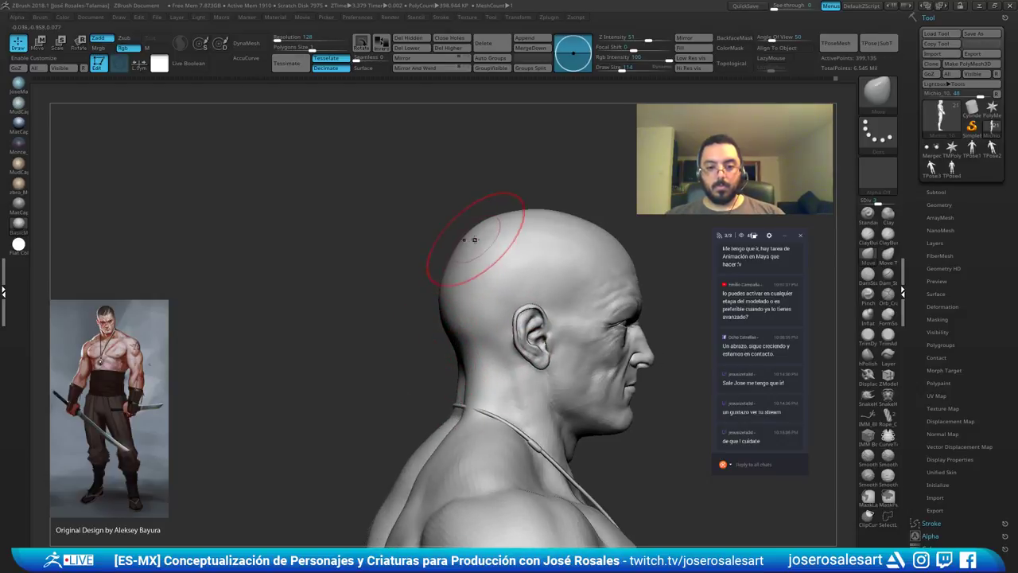
{"action": "right_click_drag", "start_coordinate": [462, 257], "coordinate": [468, 248]}
{"action": "right_click_drag", "start_coordinate": [596, 212], "coordinate": [529, 227], "text": "alt"}
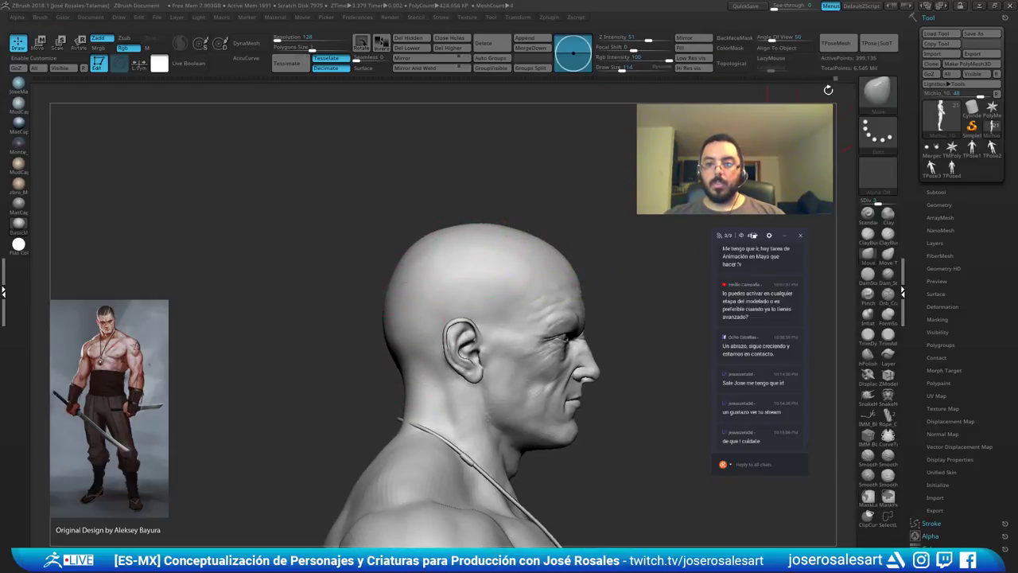
Adjust the nape's contour in profile with the Move brush and check the head from the front.
{"action": "key", "text": "ctrl"}
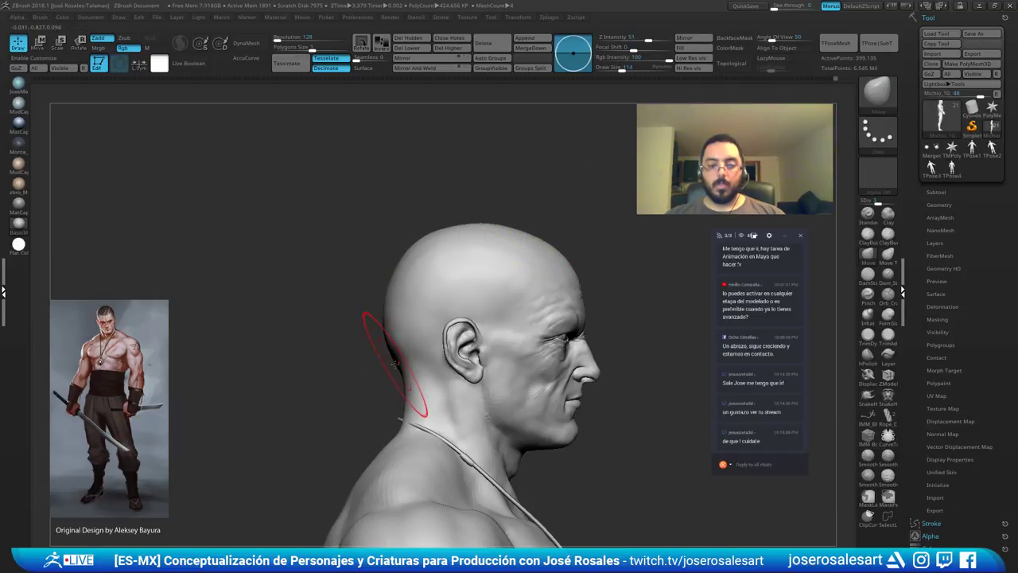
{"action": "right_click_drag", "start_coordinate": [412, 366], "coordinate": [358, 361], "text": "alt"}
{"action": "right_click_drag", "start_coordinate": [431, 304], "coordinate": [569, 222]}
{"action": "left_click_drag", "start_coordinate": [568, 222], "coordinate": [611, 206]}
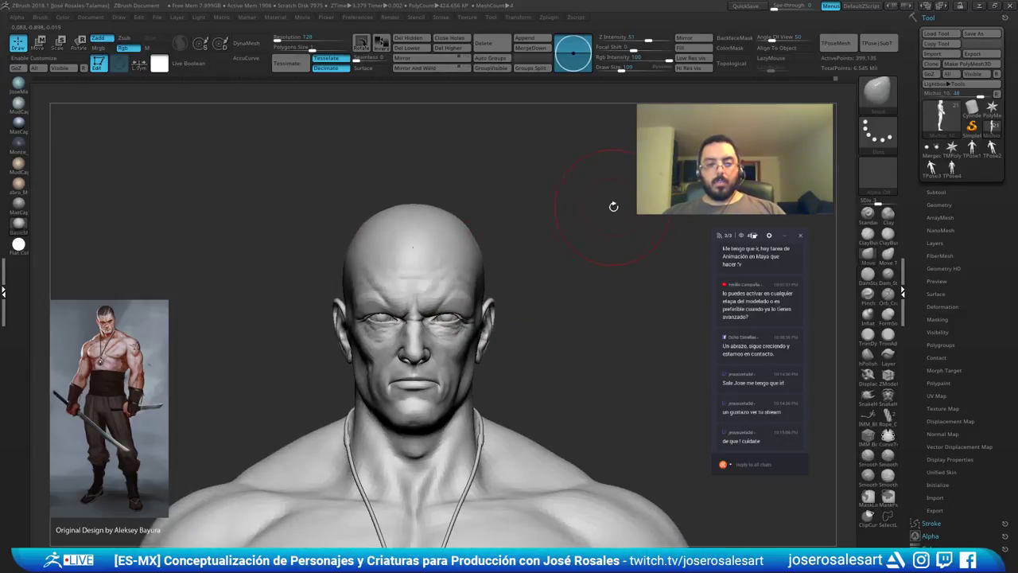
Build up the temporal ridge along the side of the forehead above the ear with the ClayBuildup brush.
{"action": "mouse_move", "coordinate": [544, 302]}
{"action": "right_mouse_down", "text": "alt"}
{"action": "mouse_move", "coordinate": [552, 289]}
{"action": "mouse_move", "coordinate": [481, 298]}
{"action": "right_mouse_up", "text": "alt"}
{"action": "key", "text": "b"}
{"action": "key", "text": "c"}
{"action": "key", "text": "b"}
{"action": "left_click_drag", "start_coordinate": [460, 256], "coordinate": [468, 250]}
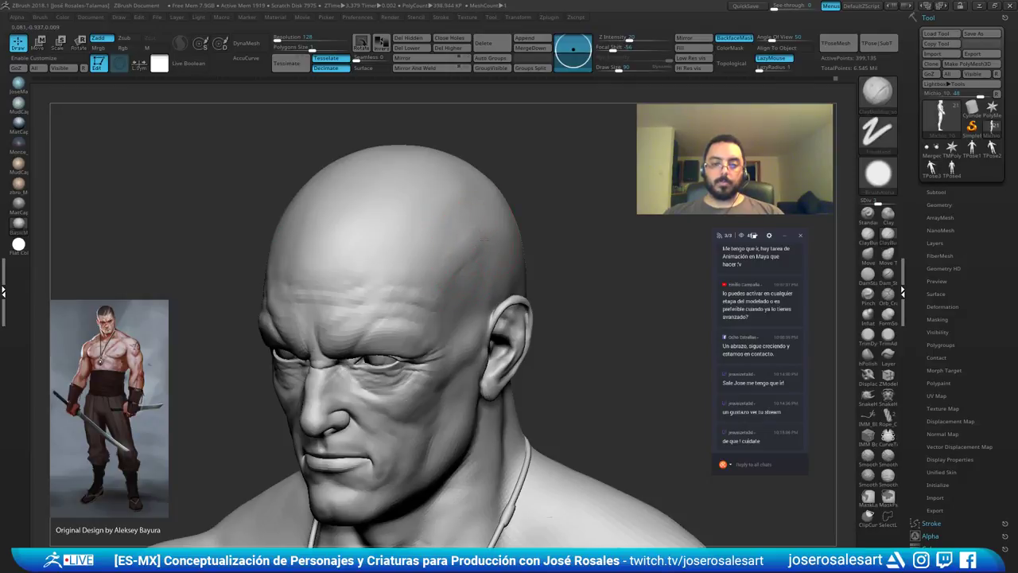
{"action": "right_click_drag", "start_coordinate": [491, 231], "coordinate": [454, 268]}
{"action": "left_click_drag", "start_coordinate": [485, 245], "coordinate": [455, 281]}
{"action": "left_click_drag", "start_coordinate": [501, 220], "coordinate": [467, 261]}
{"action": "left_click_drag", "start_coordinate": [499, 223], "coordinate": [471, 259]}
Add clay volume to the temple between the outer brow and the ear, working in profile.
{"action": "mouse_move", "coordinate": [513, 229]}
{"action": "right_mouse_down"}
{"action": "mouse_move", "coordinate": [568, 250]}
{"action": "mouse_move", "coordinate": [546, 210]}
{"action": "mouse_move", "coordinate": [491, 241]}
{"action": "mouse_move", "coordinate": [613, 188]}
{"action": "mouse_move", "coordinate": [406, 239]}
{"action": "right_mouse_up"}
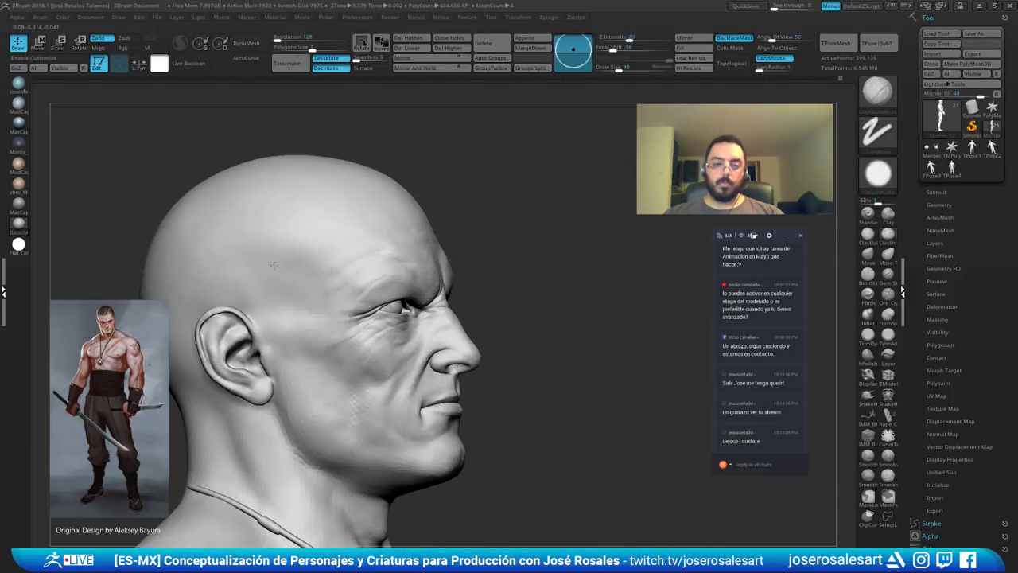
{"action": "left_click_drag", "start_coordinate": [286, 278], "coordinate": [314, 265]}
{"action": "left_click_drag", "start_coordinate": [313, 265], "coordinate": [305, 308]}
{"action": "left_click_drag", "start_coordinate": [305, 308], "coordinate": [330, 301]}
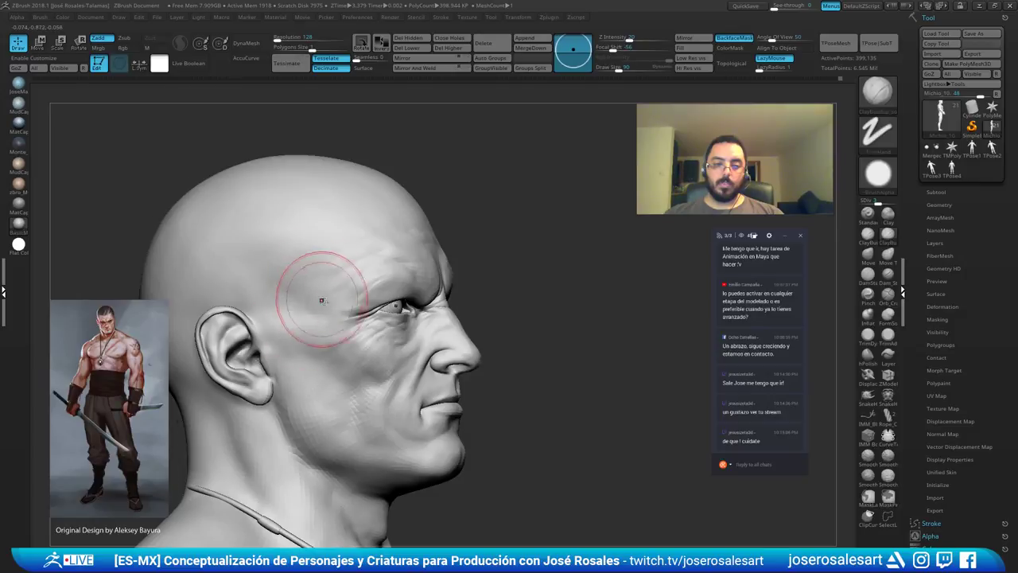
{"action": "right_click_drag", "start_coordinate": [319, 298], "coordinate": [294, 310]}
{"action": "mouse_move", "coordinate": [318, 272]}
{"action": "right_mouse_down"}
{"action": "mouse_move", "coordinate": [309, 280]}
{"action": "mouse_move", "coordinate": [350, 274]}
{"action": "right_mouse_up"}
Examine the head's proportions against the full body, then inspect the face up close from several angles.
{"action": "mouse_move", "coordinate": [313, 243]}
{"action": "right_mouse_down", "text": "ctrl"}
{"action": "mouse_move", "coordinate": [286, 231]}
{"action": "mouse_move", "coordinate": [239, 236]}
{"action": "right_mouse_up", "text": "ctrl"}
{"action": "right_click_drag", "start_coordinate": [358, 243], "coordinate": [390, 192], "text": "alt"}
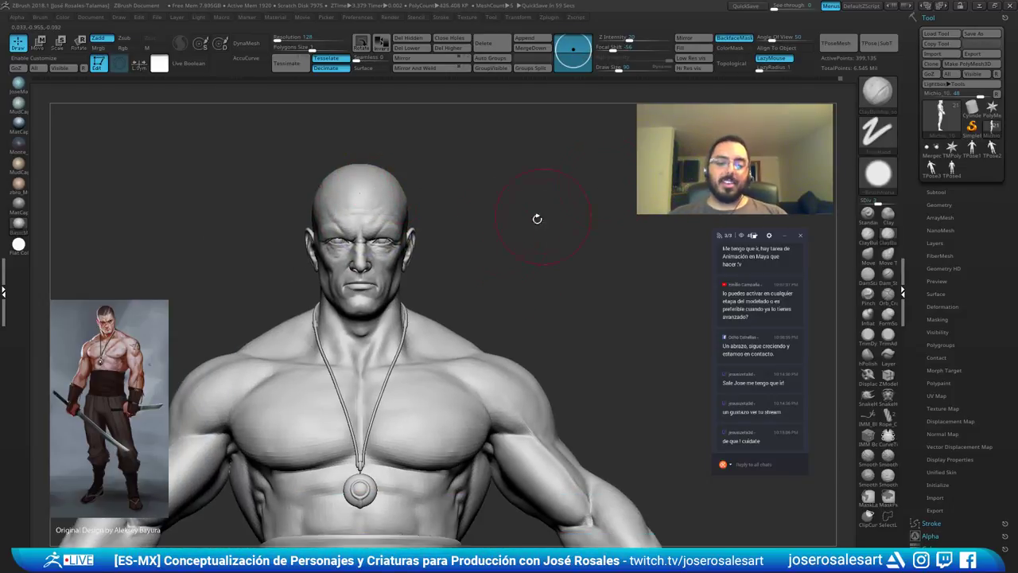
{"action": "right_click_drag", "start_coordinate": [487, 211], "coordinate": [549, 114], "text": "alt"}
{"action": "right_click_drag", "start_coordinate": [504, 197], "coordinate": [404, 307], "text": "ctrl"}
{"action": "right_click_drag", "start_coordinate": [404, 306], "coordinate": [419, 196], "text": "alt"}
{"action": "mouse_move", "coordinate": [395, 229]}
{"action": "right_mouse_down", "text": "ctrl"}
{"action": "mouse_move", "coordinate": [466, 262]}
{"action": "mouse_move", "coordinate": [432, 228]}
{"action": "mouse_move", "coordinate": [403, 291]}
{"action": "mouse_move", "coordinate": [417, 287]}
{"action": "mouse_move", "coordinate": [405, 286]}
{"action": "right_mouse_up", "text": "ctrl"}
{"action": "mouse_move", "coordinate": [446, 255]}
{"action": "right_mouse_down"}
{"action": "mouse_move", "coordinate": [473, 243]}
{"action": "mouse_move", "coordinate": [475, 291]}
{"action": "mouse_move", "coordinate": [487, 282]}
{"action": "mouse_move", "coordinate": [459, 239]}
{"action": "right_mouse_up"}
{"action": "mouse_move", "coordinate": [459, 238]}
{"action": "right_mouse_down", "text": "alt"}
{"action": "mouse_move", "coordinate": [500, 261]}
{"action": "mouse_move", "coordinate": [490, 272]}
{"action": "mouse_move", "coordinate": [504, 272]}
{"action": "mouse_move", "coordinate": [505, 259]}
{"action": "right_mouse_up", "text": "alt"}
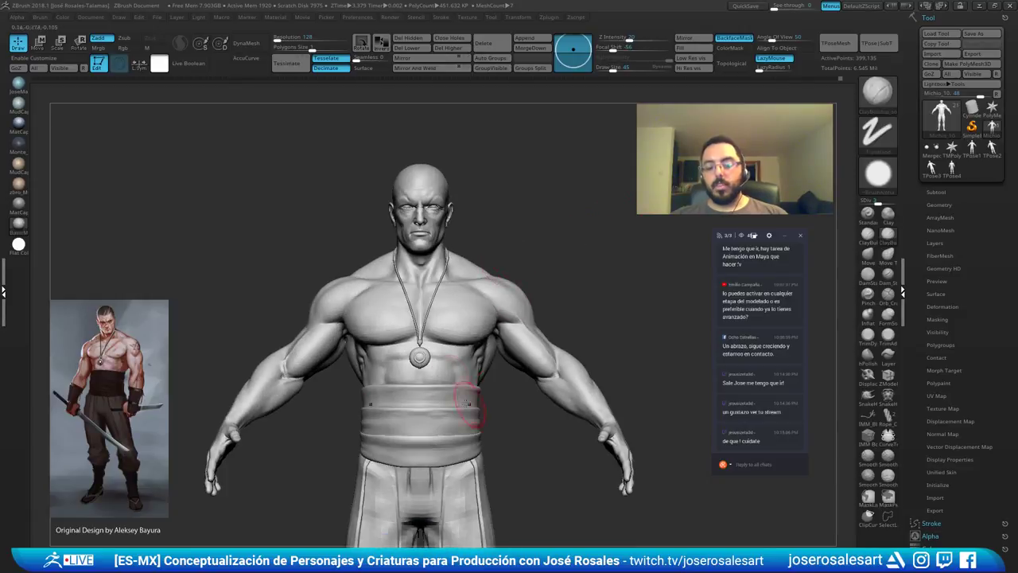
{"action": "mouse_move", "coordinate": [498, 305]}
{"action": "right_mouse_down", "text": "alt"}
{"action": "mouse_move", "coordinate": [472, 269]}
{"action": "mouse_move", "coordinate": [444, 263]}
{"action": "mouse_move", "coordinate": [493, 171]}
{"action": "mouse_move", "coordinate": [470, 234]}
{"action": "mouse_move", "coordinate": [370, 284]}
{"action": "mouse_move", "coordinate": [404, 216]}
{"action": "mouse_move", "coordinate": [417, 315]}
{"action": "right_mouse_up", "text": "alt"}
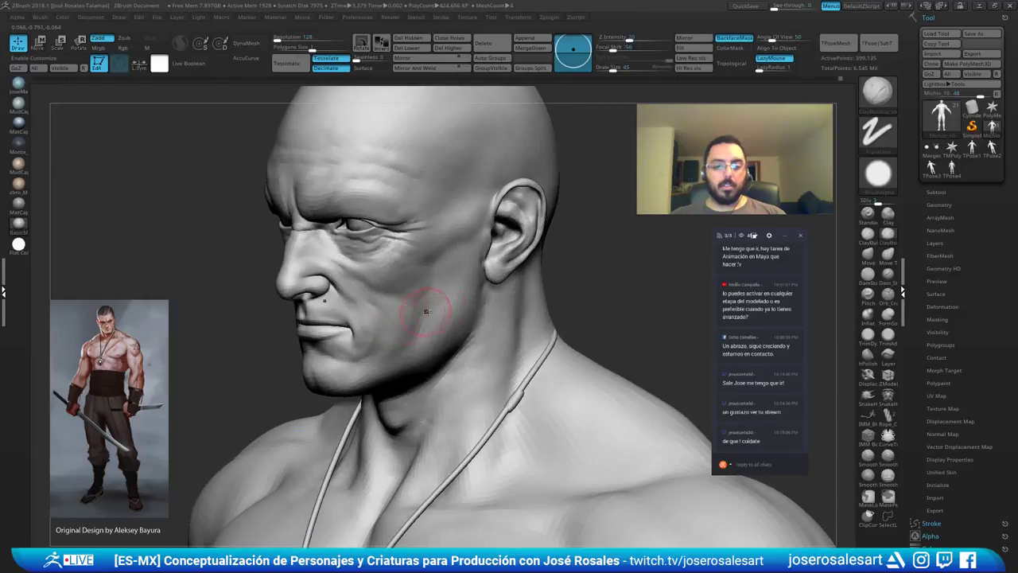
{"action": "right_click_drag", "start_coordinate": [401, 251], "coordinate": [466, 219]}
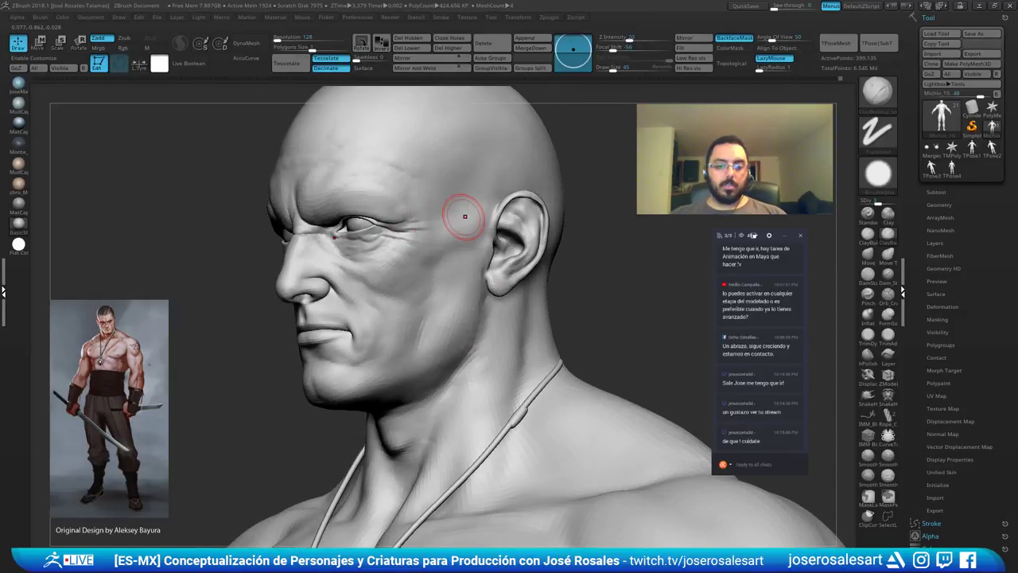
{"action": "mouse_move", "coordinate": [428, 255]}
{"action": "right_mouse_down"}
{"action": "mouse_move", "coordinate": [342, 337]}
{"action": "mouse_move", "coordinate": [260, 349]}
{"action": "mouse_move", "coordinate": [280, 322]}
{"action": "right_mouse_up"}
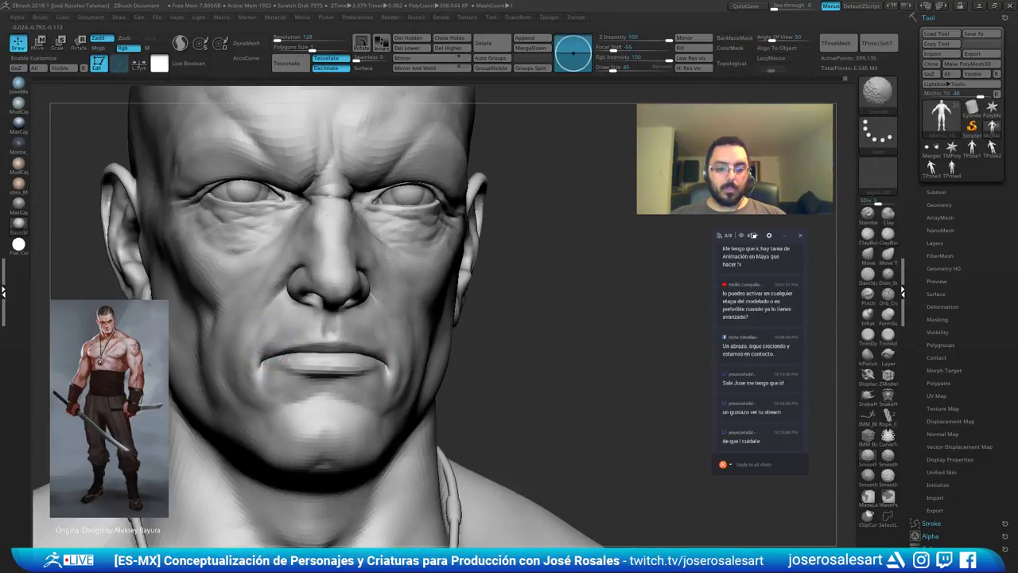
{"action": "mouse_move", "coordinate": [276, 359]}
{"action": "right_mouse_down"}
{"action": "mouse_move", "coordinate": [481, 256]}
{"action": "mouse_move", "coordinate": [405, 261]}
{"action": "mouse_move", "coordinate": [405, 248]}
{"action": "mouse_move", "coordinate": [426, 248]}
{"action": "mouse_move", "coordinate": [415, 248]}
{"action": "mouse_move", "coordinate": [421, 198]}
{"action": "mouse_move", "coordinate": [531, 185]}
{"action": "mouse_move", "coordinate": [401, 267]}
{"action": "right_mouse_up"}
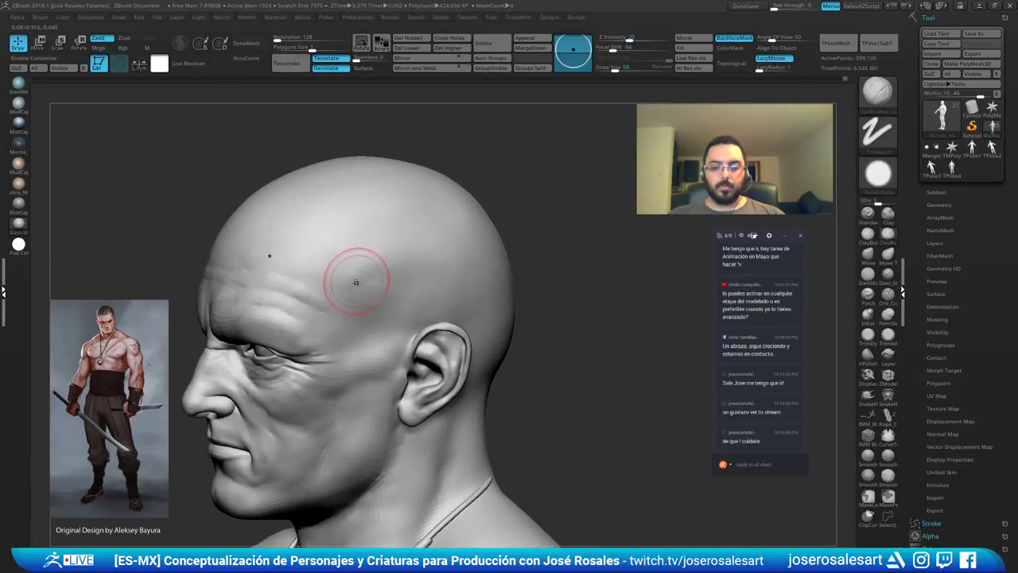
Smooth the side of the skull above the ear so the temporal area blends into the cranium.
{"action": "mouse_move", "coordinate": [353, 316]}
{"action": "right_mouse_down"}
{"action": "mouse_move", "coordinate": [341, 271]}
{"action": "mouse_move", "coordinate": [341, 288]}
{"action": "mouse_move", "coordinate": [339, 276]}
{"action": "mouse_move", "coordinate": [359, 284]}
{"action": "mouse_move", "coordinate": [363, 303]}
{"action": "mouse_move", "coordinate": [350, 289]}
{"action": "mouse_move", "coordinate": [536, 275]}
{"action": "mouse_move", "coordinate": [279, 250]}
{"action": "mouse_move", "coordinate": [260, 265]}
{"action": "right_mouse_up"}
{"action": "mouse_move", "coordinate": [334, 280]}
{"action": "right_mouse_down"}
{"action": "mouse_move", "coordinate": [295, 295]}
{"action": "mouse_move", "coordinate": [348, 268]}
{"action": "mouse_move", "coordinate": [267, 272]}
{"action": "mouse_move", "coordinate": [286, 278]}
{"action": "mouse_move", "coordinate": [262, 299]}
{"action": "mouse_move", "coordinate": [268, 318]}
{"action": "mouse_move", "coordinate": [305, 318]}
{"action": "mouse_move", "coordinate": [311, 325]}
{"action": "mouse_move", "coordinate": [289, 329]}
{"action": "mouse_move", "coordinate": [319, 352]}
{"action": "mouse_move", "coordinate": [304, 334]}
{"action": "right_mouse_up"}
{"action": "mouse_move", "coordinate": [479, 298]}
{"action": "right_mouse_down"}
{"action": "mouse_move", "coordinate": [480, 288]}
{"action": "mouse_move", "coordinate": [502, 325]}
{"action": "mouse_move", "coordinate": [420, 325]}
{"action": "right_mouse_up"}
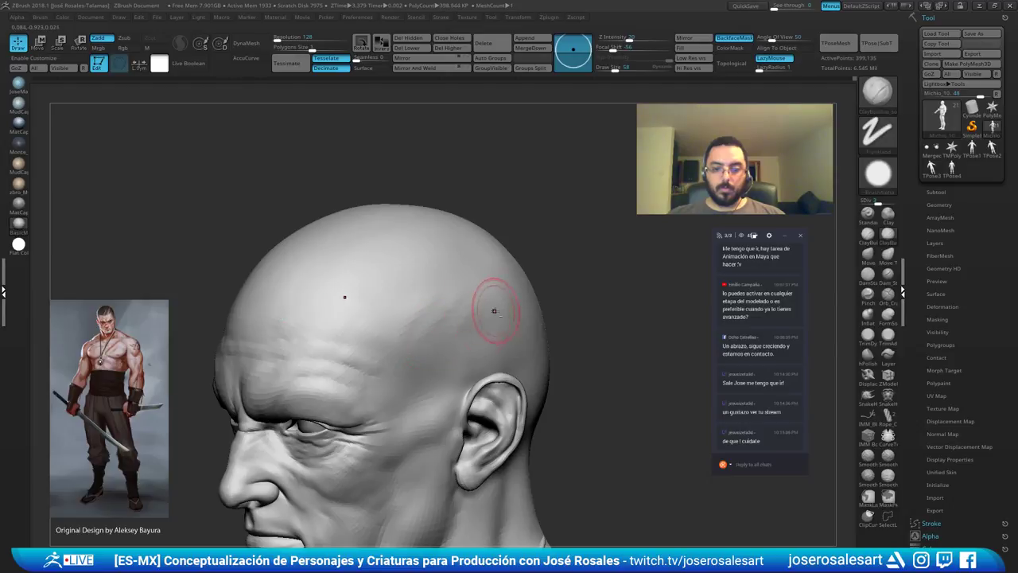
{"action": "left_click_drag", "start_coordinate": [490, 313], "coordinate": [421, 319], "text": "shift"}
{"action": "mouse_move", "coordinate": [461, 352]}
{"action": "right_mouse_down"}
{"action": "mouse_move", "coordinate": [385, 335]}
{"action": "mouse_move", "coordinate": [410, 328]}
{"action": "mouse_move", "coordinate": [404, 334]}
{"action": "mouse_move", "coordinate": [398, 318]}
{"action": "mouse_move", "coordinate": [500, 278]}
{"action": "mouse_move", "coordinate": [443, 255]}
{"action": "mouse_move", "coordinate": [432, 273]}
{"action": "mouse_move", "coordinate": [437, 245]}
{"action": "mouse_move", "coordinate": [469, 258]}
{"action": "mouse_move", "coordinate": [525, 190]}
{"action": "mouse_move", "coordinate": [466, 250]}
{"action": "mouse_move", "coordinate": [368, 228]}
{"action": "right_mouse_up"}
{"action": "key", "text": "shift"}
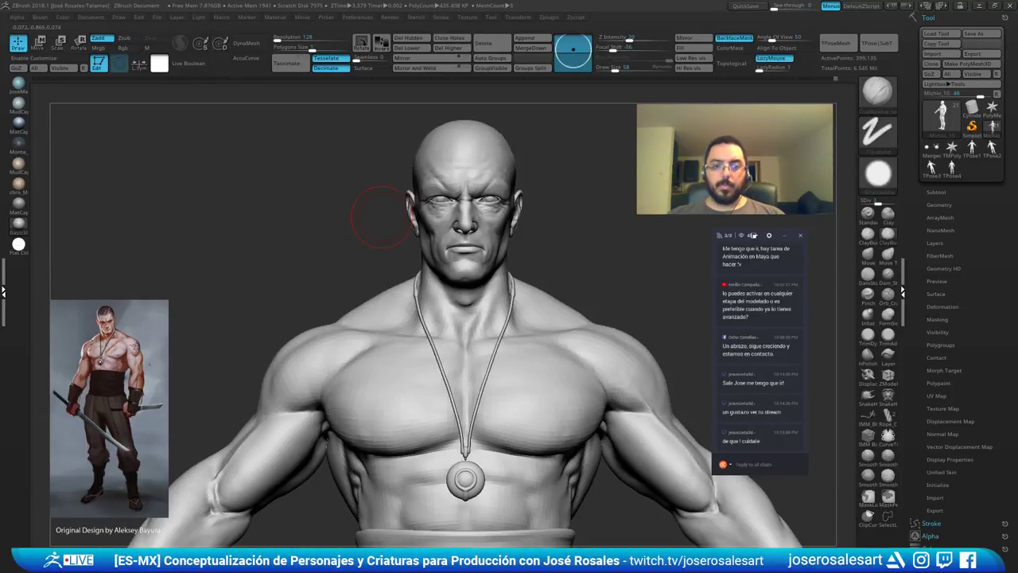
Try out a hairline by painting a mask across the upper forehead with the MaskPen brush and refining its shape.
{"action": "mouse_move", "coordinate": [475, 217]}
{"action": "right_mouse_down"}
{"action": "mouse_move", "coordinate": [466, 232]}
{"action": "mouse_move", "coordinate": [436, 221]}
{"action": "right_mouse_up"}
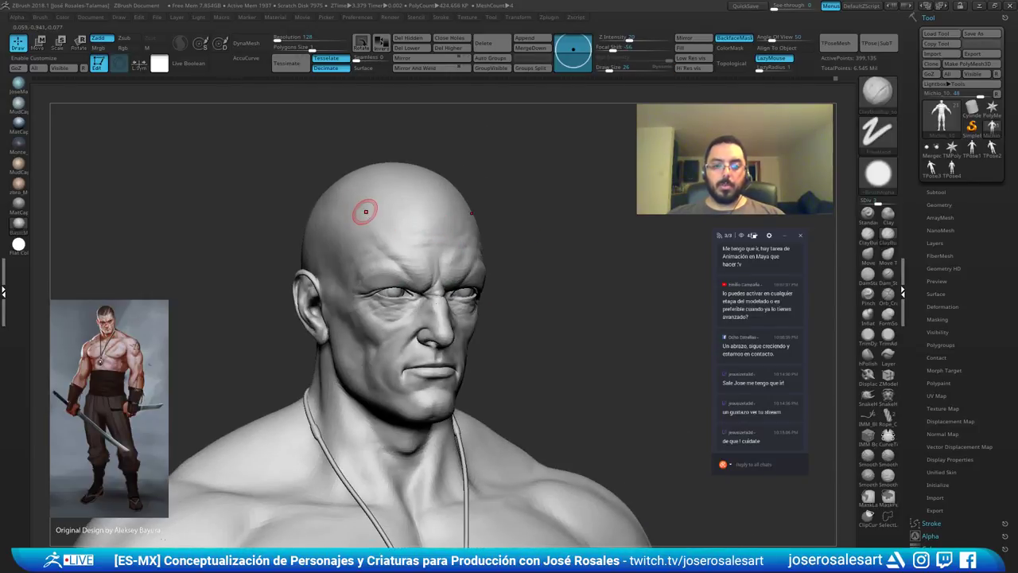
{"action": "right_click_drag", "start_coordinate": [374, 214], "coordinate": [396, 224]}
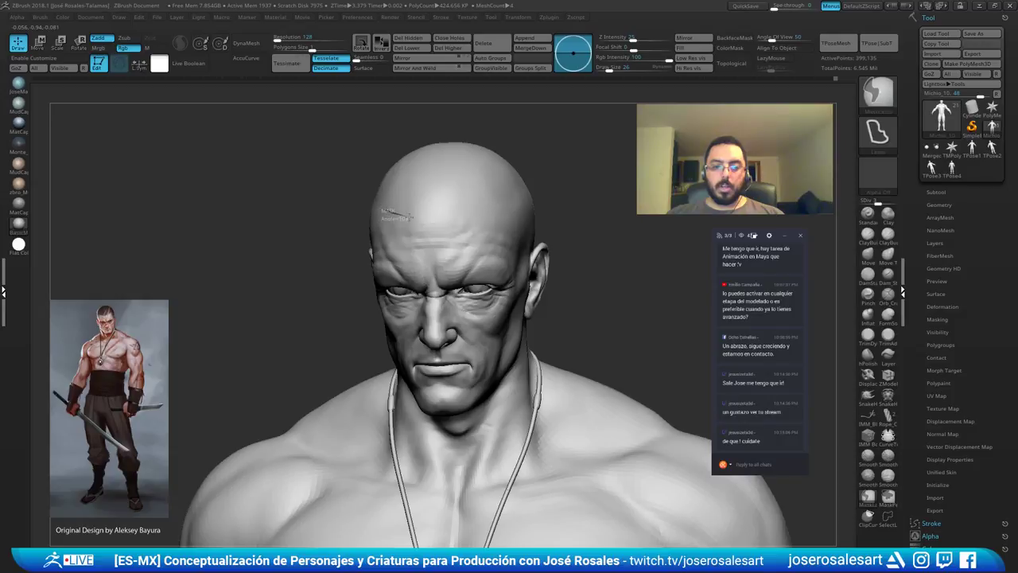
{"action": "left_click", "coordinate": [880, 110], "text": "ctrl"}
{"action": "left_click", "coordinate": [219, 105], "text": "ctrl"}
{"action": "right_click_drag", "start_coordinate": [432, 187], "coordinate": [405, 222]}
{"action": "left_click_drag", "start_coordinate": [374, 208], "coordinate": [454, 221], "text": "ctrl"}
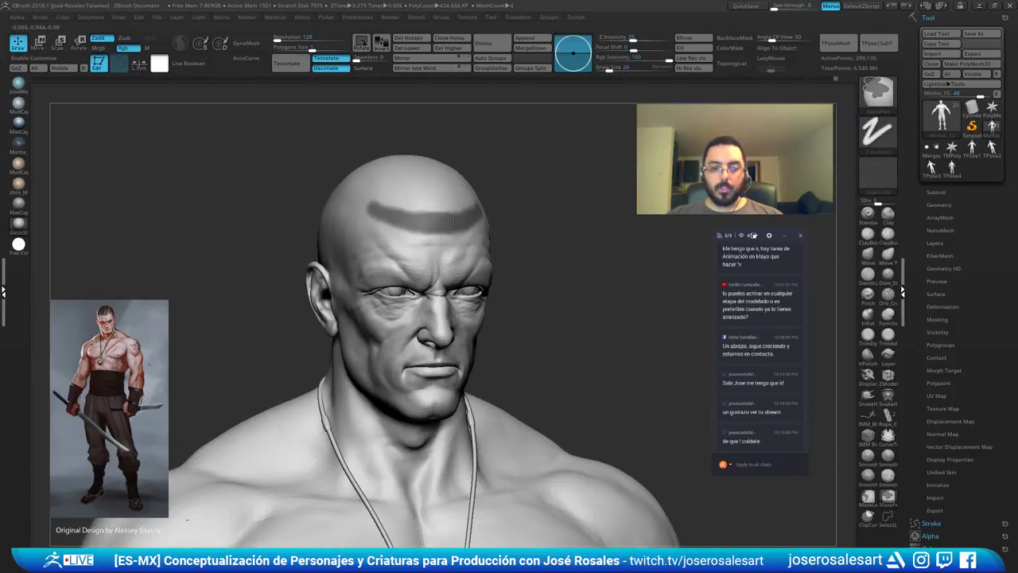
{"action": "mouse_move", "coordinate": [416, 193]}
{"action": "right_mouse_down", "text": "shift"}
{"action": "mouse_move", "coordinate": [430, 171]}
{"action": "mouse_move", "coordinate": [445, 228]}
{"action": "right_mouse_up", "text": "shift"}
{"action": "left_click_drag", "start_coordinate": [369, 209], "coordinate": [420, 237], "text": "ctrl+alt"}
{"action": "mouse_move", "coordinate": [377, 205]}
{"action": "left_mouse_down", "text": "ctrl"}
{"action": "mouse_move", "coordinate": [480, 200]}
{"action": "mouse_move", "coordinate": [369, 196]}
{"action": "mouse_move", "coordinate": [396, 219]}
{"action": "left_mouse_up", "text": "ctrl"}
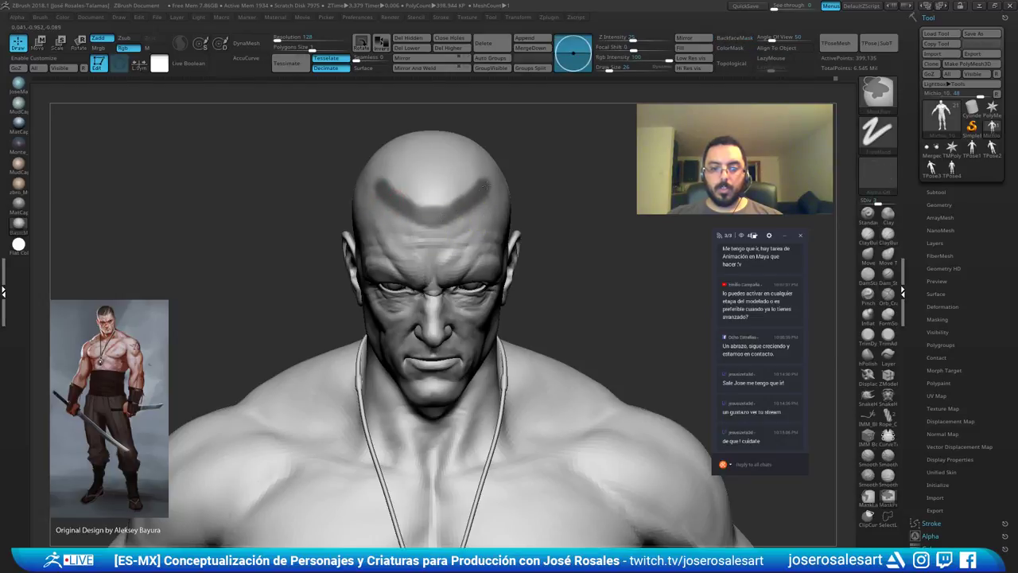
Extend the hair mask down the temple edge and fill it in over the crown.
{"action": "mouse_move", "coordinate": [472, 184]}
{"action": "right_mouse_down"}
{"action": "mouse_move", "coordinate": [448, 178]}
{"action": "mouse_move", "coordinate": [493, 195]}
{"action": "mouse_move", "coordinate": [357, 207]}
{"action": "right_mouse_up"}
{"action": "left_click_drag", "start_coordinate": [357, 207], "coordinate": [351, 238], "text": "ctrl"}
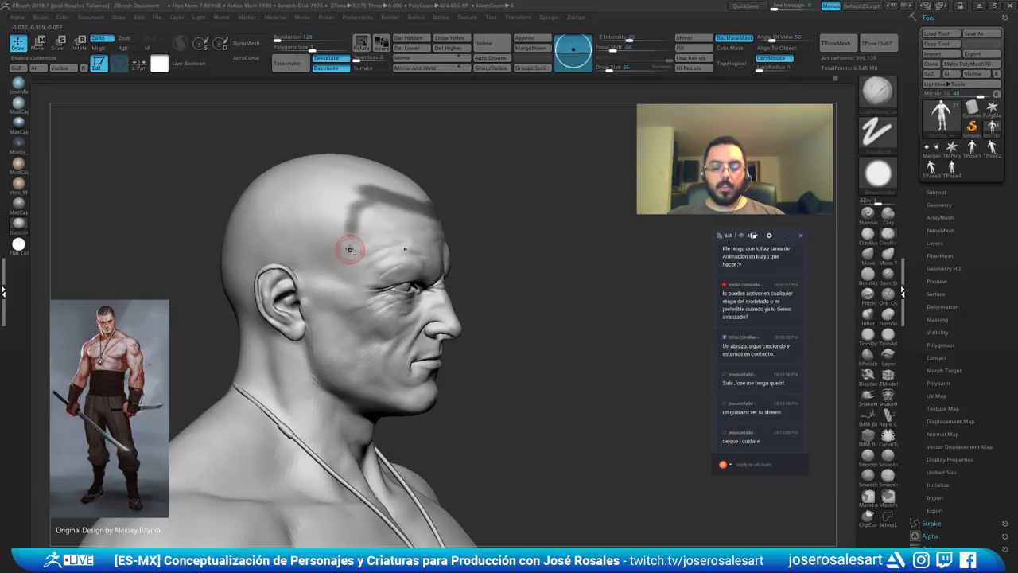
{"action": "right_click_drag", "start_coordinate": [348, 240], "coordinate": [355, 227]}
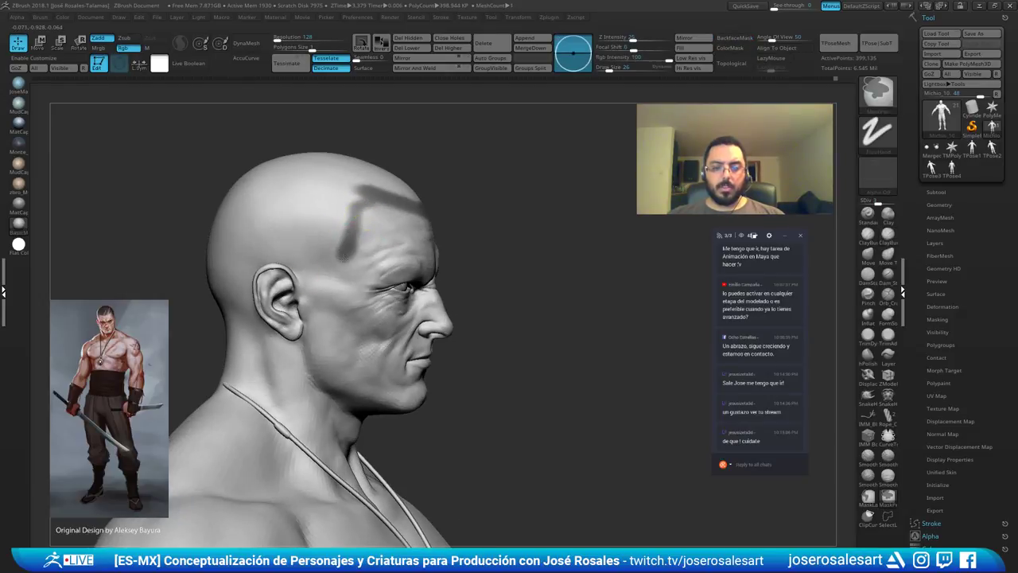
{"action": "mouse_move", "coordinate": [319, 263]}
{"action": "right_mouse_down"}
{"action": "mouse_move", "coordinate": [342, 215]}
{"action": "mouse_move", "coordinate": [327, 231]}
{"action": "mouse_move", "coordinate": [448, 212]}
{"action": "right_mouse_up"}
{"action": "mouse_move", "coordinate": [362, 201]}
{"action": "left_mouse_down", "text": "ctrl"}
{"action": "mouse_move", "coordinate": [369, 180]}
{"action": "mouse_move", "coordinate": [437, 179]}
{"action": "mouse_move", "coordinate": [399, 142]}
{"action": "left_mouse_up", "text": "ctrl"}
{"action": "right_click_drag", "start_coordinate": [399, 142], "coordinate": [456, 188]}
{"action": "mouse_move", "coordinate": [456, 188]}
{"action": "left_mouse_down", "text": "ctrl"}
{"action": "mouse_move", "coordinate": [420, 213]}
{"action": "mouse_move", "coordinate": [482, 215]}
{"action": "mouse_move", "coordinate": [497, 156]}
{"action": "left_mouse_up", "text": "ctrl"}
Paint the hair mask over the back of the head, behind the ears and down to the nape.
{"action": "mouse_move", "coordinate": [486, 143]}
{"action": "right_mouse_down"}
{"action": "mouse_move", "coordinate": [468, 210]}
{"action": "mouse_move", "coordinate": [433, 230]}
{"action": "right_mouse_up"}
{"action": "mouse_move", "coordinate": [434, 231]}
{"action": "left_mouse_down", "text": "ctrl"}
{"action": "mouse_move", "coordinate": [471, 203]}
{"action": "mouse_move", "coordinate": [497, 238]}
{"action": "mouse_move", "coordinate": [490, 274]}
{"action": "left_mouse_up", "text": "ctrl"}
{"action": "right_click_drag", "start_coordinate": [499, 269], "coordinate": [462, 257]}
{"action": "mouse_move", "coordinate": [531, 236]}
{"action": "left_mouse_down", "text": "ctrl"}
{"action": "mouse_move", "coordinate": [549, 194]}
{"action": "mouse_move", "coordinate": [585, 243]}
{"action": "mouse_move", "coordinate": [540, 262]}
{"action": "left_mouse_up", "text": "ctrl"}
{"action": "mouse_move", "coordinate": [517, 260]}
{"action": "right_mouse_down"}
{"action": "mouse_move", "coordinate": [574, 220]}
{"action": "mouse_move", "coordinate": [531, 259]}
{"action": "right_mouse_up"}
{"action": "mouse_move", "coordinate": [471, 297]}
{"action": "left_mouse_down", "text": "ctrl"}
{"action": "mouse_move", "coordinate": [548, 323]}
{"action": "mouse_move", "coordinate": [576, 310]}
{"action": "left_mouse_up", "text": "ctrl"}
{"action": "right_click_drag", "start_coordinate": [577, 321], "coordinate": [572, 340]}
{"action": "left_click_drag", "start_coordinate": [573, 341], "coordinate": [540, 310], "text": "ctrl"}
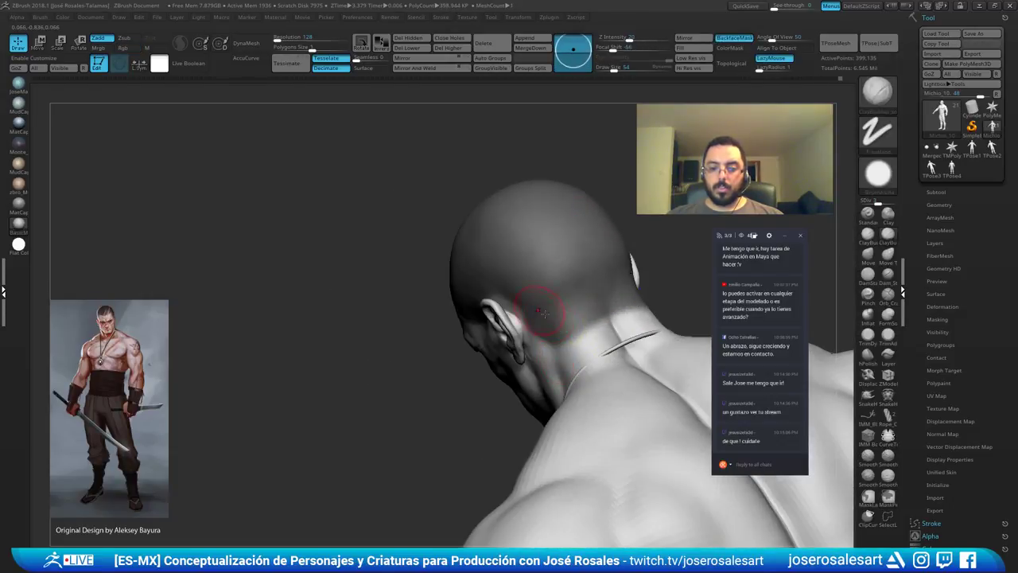
Check the masked hair from the side and front, then paint a sideburn in front of the ear.
{"action": "right_click_drag", "start_coordinate": [539, 305], "coordinate": [534, 313]}
{"action": "key", "text": "s"}
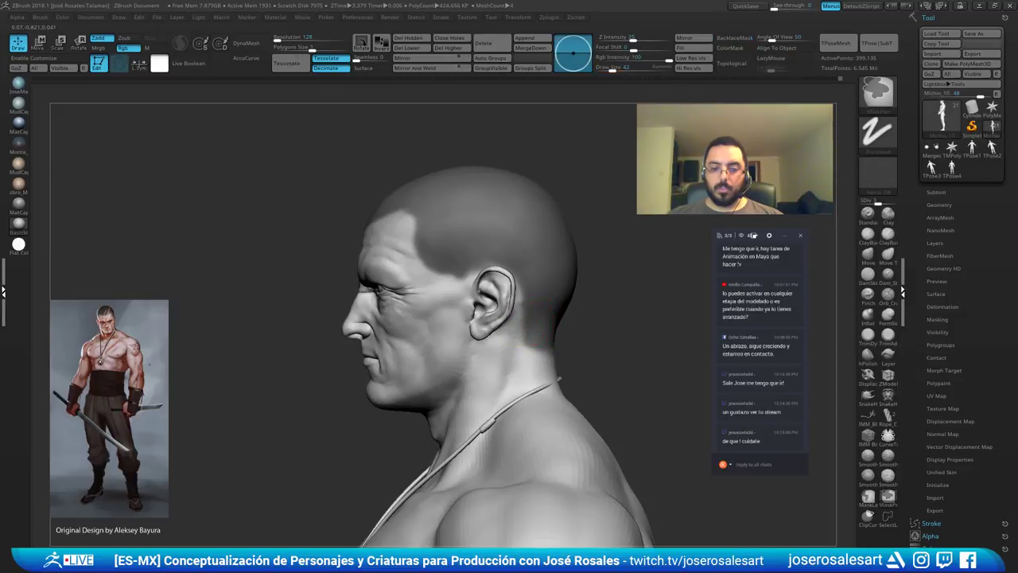
{"action": "mouse_move", "coordinate": [416, 287]}
{"action": "right_mouse_down"}
{"action": "mouse_move", "coordinate": [479, 297]}
{"action": "mouse_move", "coordinate": [539, 272]}
{"action": "right_mouse_up"}
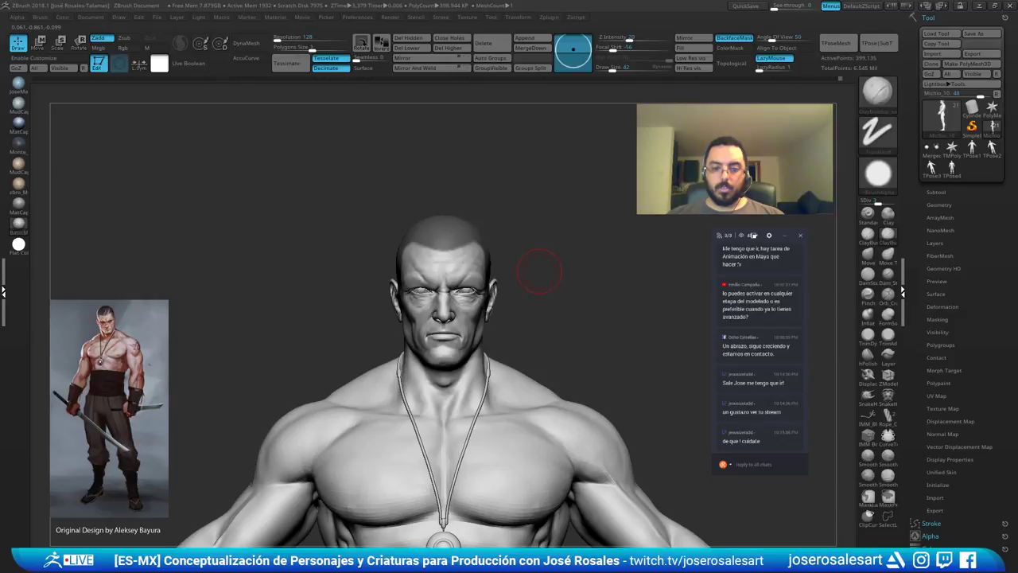
{"action": "key", "text": "space"}
{"action": "right_click_drag", "start_coordinate": [477, 193], "coordinate": [384, 316]}
{"action": "key", "text": "s"}
{"action": "left_click_drag", "start_coordinate": [331, 350], "coordinate": [364, 311], "text": "ctrl"}
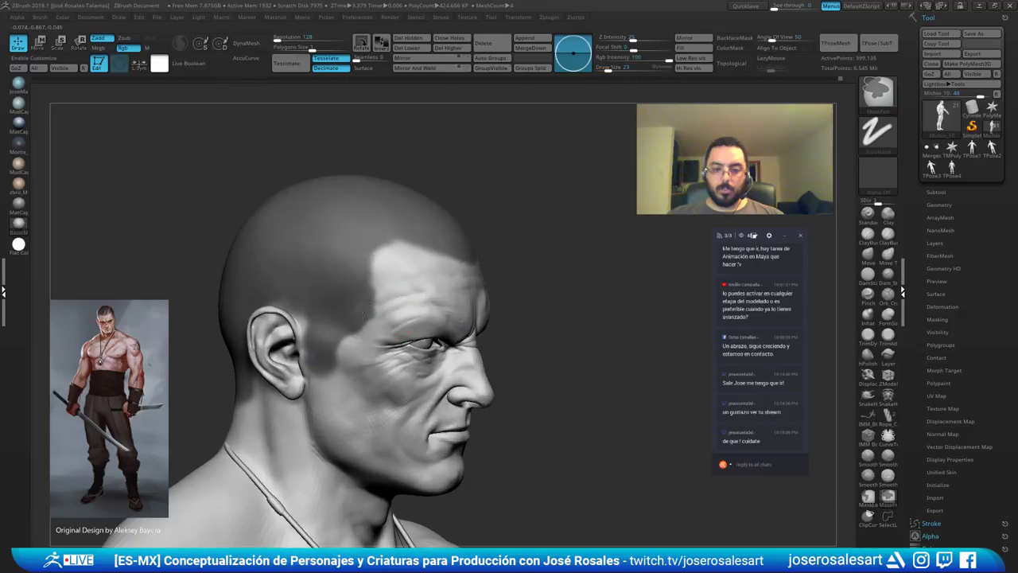
Cut two diagonal shaved stripes into the hair mask above the forehead and taper their edges.
{"action": "mouse_move", "coordinate": [373, 261]}
{"action": "right_mouse_down"}
{"action": "mouse_move", "coordinate": [402, 252]}
{"action": "mouse_move", "coordinate": [404, 265]}
{"action": "mouse_move", "coordinate": [434, 271]}
{"action": "mouse_move", "coordinate": [451, 248]}
{"action": "mouse_move", "coordinate": [467, 256]}
{"action": "mouse_move", "coordinate": [506, 229]}
{"action": "mouse_move", "coordinate": [438, 255]}
{"action": "right_mouse_up"}
{"action": "key", "text": "ctrl+alt"}
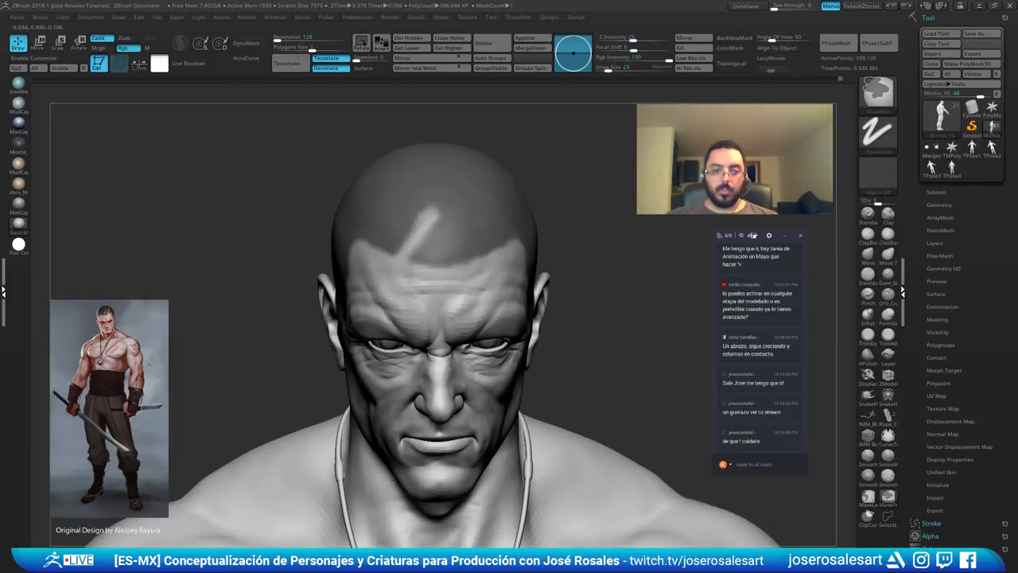
{"action": "left_click_drag", "start_coordinate": [447, 192], "coordinate": [446, 183], "text": "ctrl"}
{"action": "right_click_drag", "start_coordinate": [448, 178], "coordinate": [430, 295]}
{"action": "key", "text": "ctrl"}
{"action": "left_click_drag", "start_coordinate": [451, 264], "coordinate": [511, 189], "text": "ctrl+alt"}
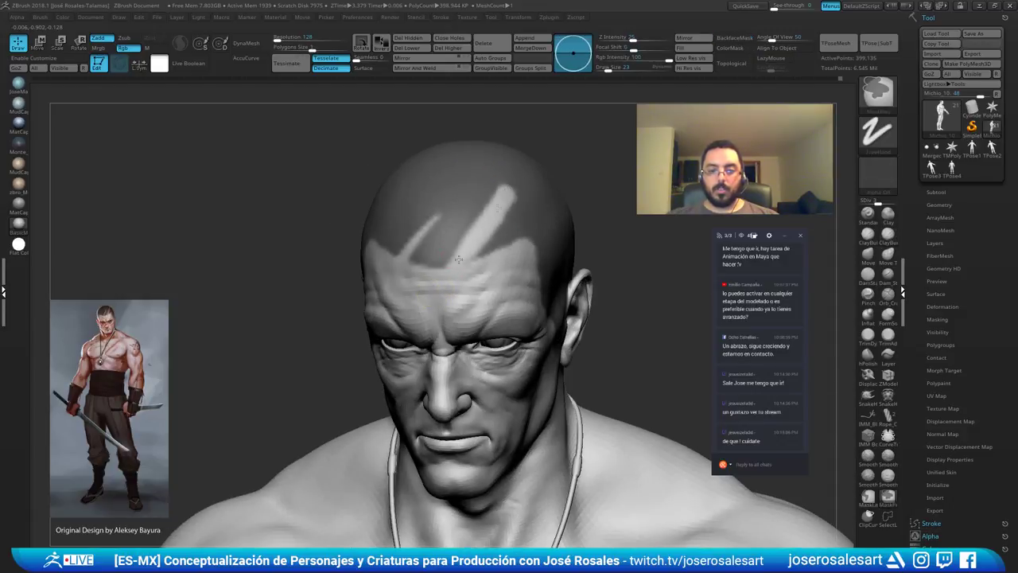
{"action": "left_click_drag", "start_coordinate": [448, 250], "coordinate": [506, 194], "text": "ctrl"}
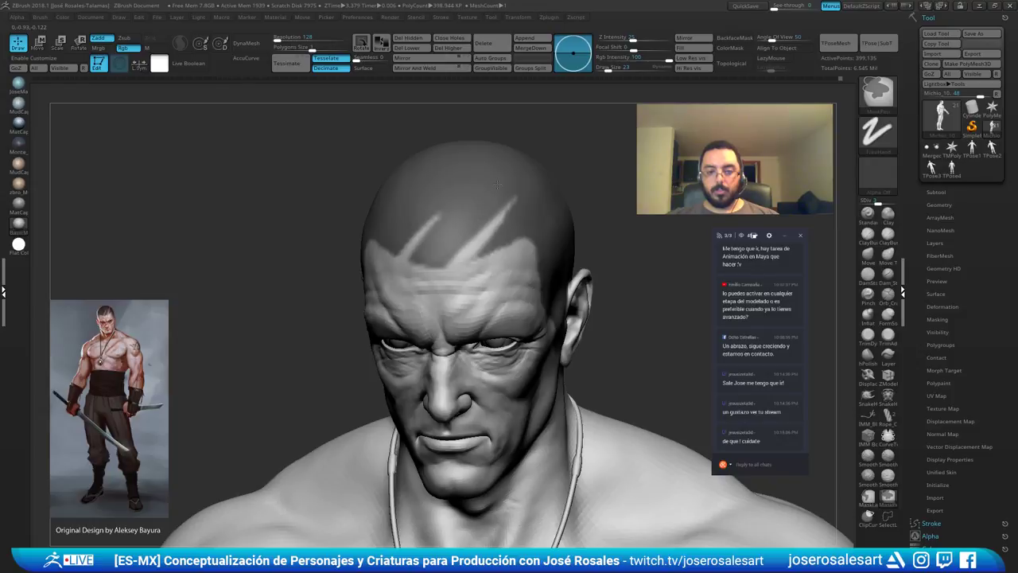
{"action": "right_click_drag", "start_coordinate": [482, 224], "coordinate": [498, 209]}
{"action": "key", "text": "ctrl"}
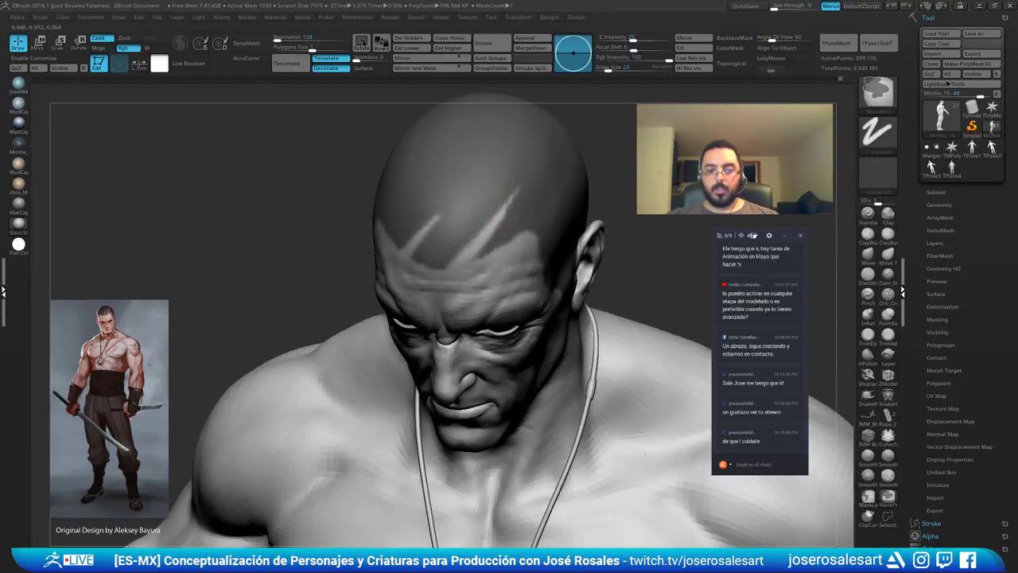
{"action": "left_click_drag", "start_coordinate": [490, 212], "coordinate": [475, 238], "text": "ctrl+alt"}
{"action": "left_click_drag", "start_coordinate": [519, 176], "coordinate": [471, 269], "text": "ctrl"}
Review the masked hair design from the front and in profile, then clear the mask from the head.
{"action": "mouse_move", "coordinate": [488, 237]}
{"action": "right_mouse_down"}
{"action": "mouse_move", "coordinate": [517, 214]}
{"action": "mouse_move", "coordinate": [544, 213]}
{"action": "right_mouse_up"}
{"action": "left_click_drag", "start_coordinate": [557, 262], "coordinate": [554, 218], "text": "shift"}
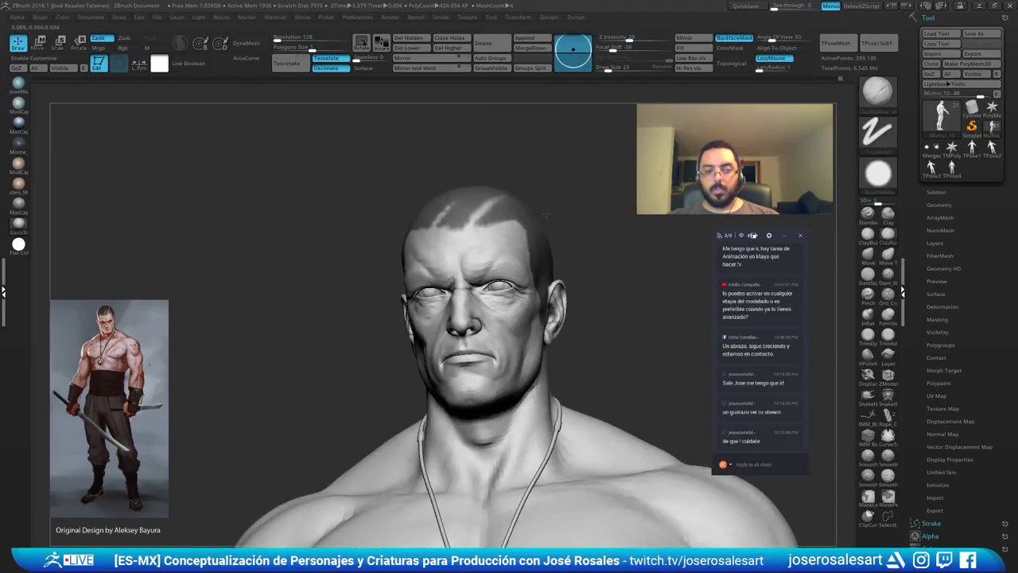
{"action": "mouse_move", "coordinate": [523, 237]}
{"action": "right_mouse_down"}
{"action": "mouse_move", "coordinate": [576, 235]}
{"action": "mouse_move", "coordinate": [589, 200]}
{"action": "mouse_move", "coordinate": [567, 211]}
{"action": "mouse_move", "coordinate": [610, 231]}
{"action": "right_mouse_up"}
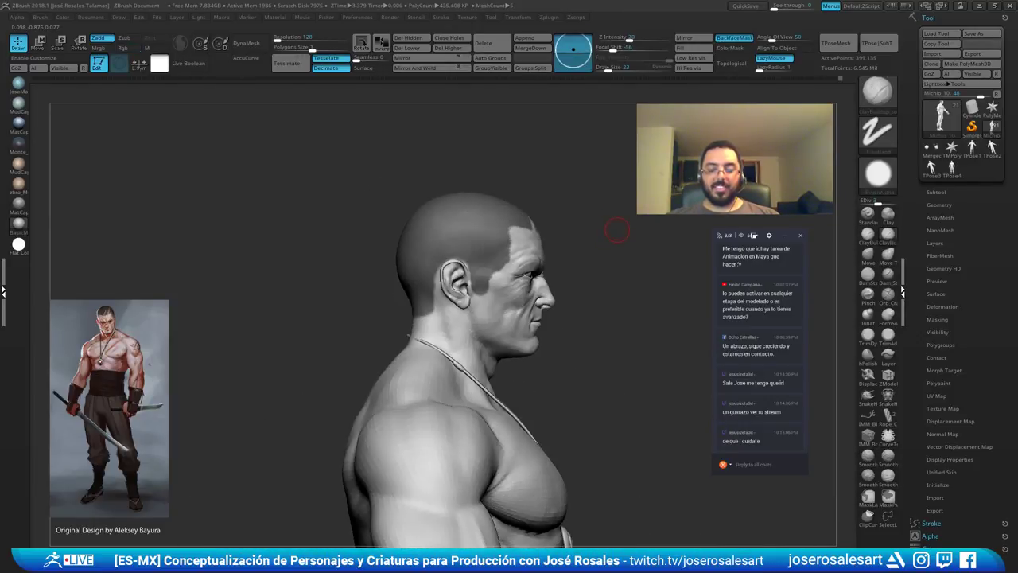
{"action": "mouse_move", "coordinate": [609, 225]}
{"action": "right_mouse_down"}
{"action": "mouse_move", "coordinate": [601, 209]}
{"action": "mouse_move", "coordinate": [585, 257]}
{"action": "right_mouse_up"}
{"action": "mouse_move", "coordinate": [546, 228]}
{"action": "right_mouse_down"}
{"action": "mouse_move", "coordinate": [545, 241]}
{"action": "mouse_move", "coordinate": [573, 252]}
{"action": "mouse_move", "coordinate": [567, 257]}
{"action": "right_mouse_up"}
{"action": "mouse_move", "coordinate": [604, 221]}
{"action": "right_mouse_down"}
{"action": "mouse_move", "coordinate": [613, 207]}
{"action": "mouse_move", "coordinate": [606, 195]}
{"action": "right_mouse_up"}
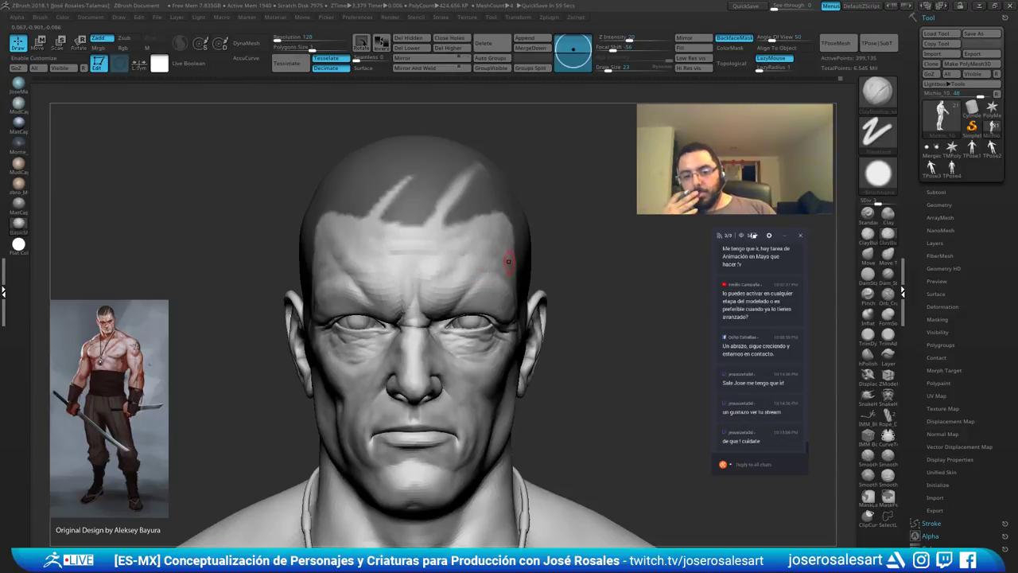
{"action": "mouse_move", "coordinate": [608, 191]}
{"action": "right_mouse_down"}
{"action": "mouse_move", "coordinate": [543, 164]}
{"action": "mouse_move", "coordinate": [284, 296]}
{"action": "right_mouse_up"}
{"action": "left_click_drag", "start_coordinate": [284, 295], "coordinate": [298, 308], "text": "ctrl"}
{"action": "right_click_drag", "start_coordinate": [298, 308], "coordinate": [540, 210], "text": "shift"}
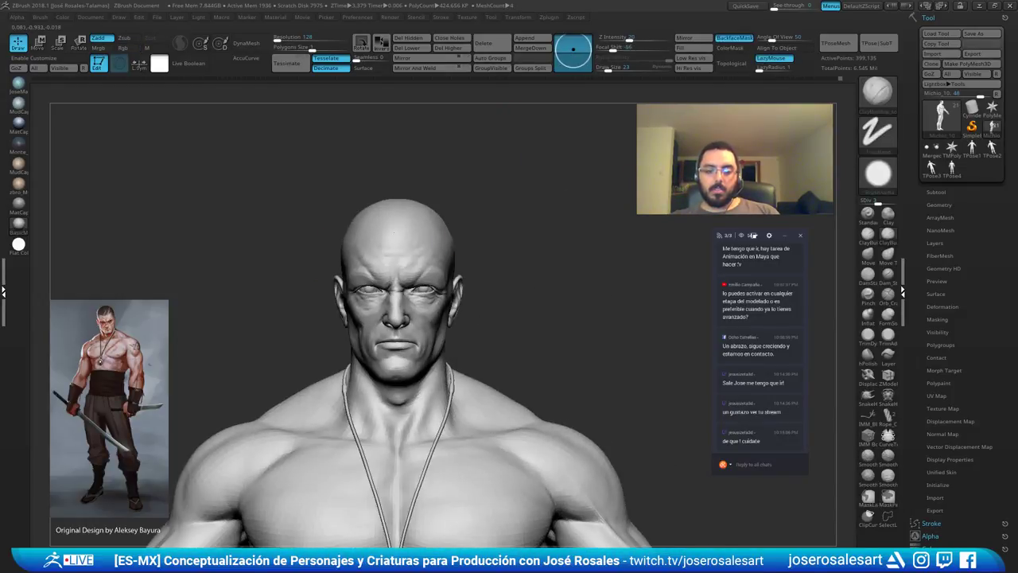
Reshape the upper sides of the cranium with an enlarged Move brush and check its contour in profile.
{"action": "mouse_move", "coordinate": [360, 247]}
{"action": "right_mouse_down", "text": "ctrl"}
{"action": "mouse_move", "coordinate": [466, 248]}
{"action": "mouse_move", "coordinate": [442, 230]}
{"action": "right_mouse_up", "text": "ctrl"}
{"action": "key", "text": "b"}
{"action": "key", "text": "m"}
{"action": "key", "text": "v"}
{"action": "mouse_move", "coordinate": [442, 230]}
{"action": "right_mouse_down"}
{"action": "mouse_move", "coordinate": [469, 227]}
{"action": "mouse_move", "coordinate": [464, 220]}
{"action": "mouse_move", "coordinate": [556, 239]}
{"action": "mouse_move", "coordinate": [462, 236]}
{"action": "right_mouse_up"}
{"action": "key", "text": "s"}
{"action": "left_click_drag", "start_coordinate": [489, 227], "coordinate": [495, 227]}
{"action": "mouse_move", "coordinate": [501, 227]}
{"action": "right_mouse_down"}
{"action": "mouse_move", "coordinate": [459, 230]}
{"action": "mouse_move", "coordinate": [470, 235]}
{"action": "mouse_move", "coordinate": [486, 216]}
{"action": "right_mouse_up"}
{"action": "key", "text": "s"}
{"action": "left_click_drag", "start_coordinate": [485, 213], "coordinate": [490, 211]}
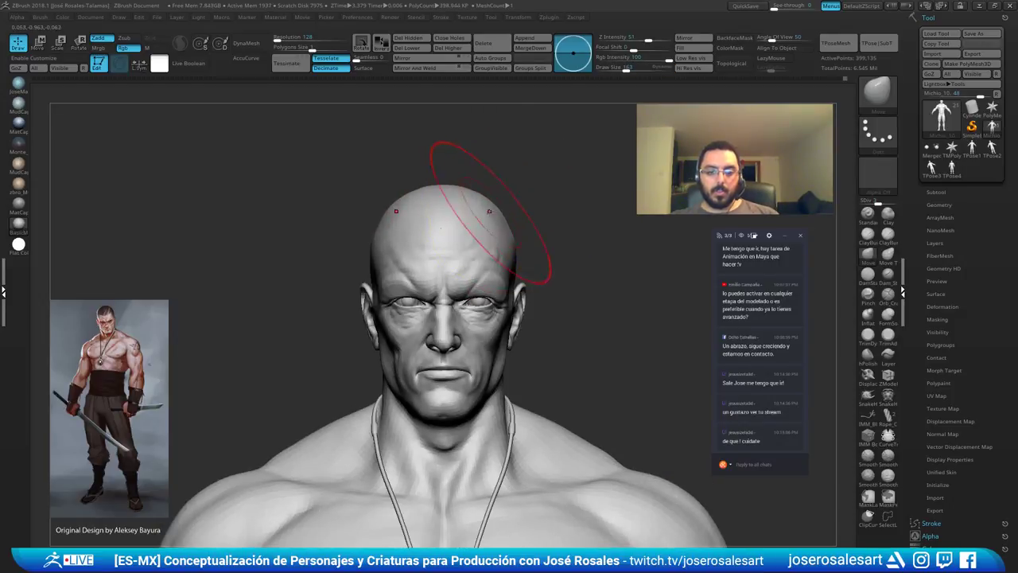
{"action": "right_click_drag", "start_coordinate": [488, 203], "coordinate": [451, 206]}
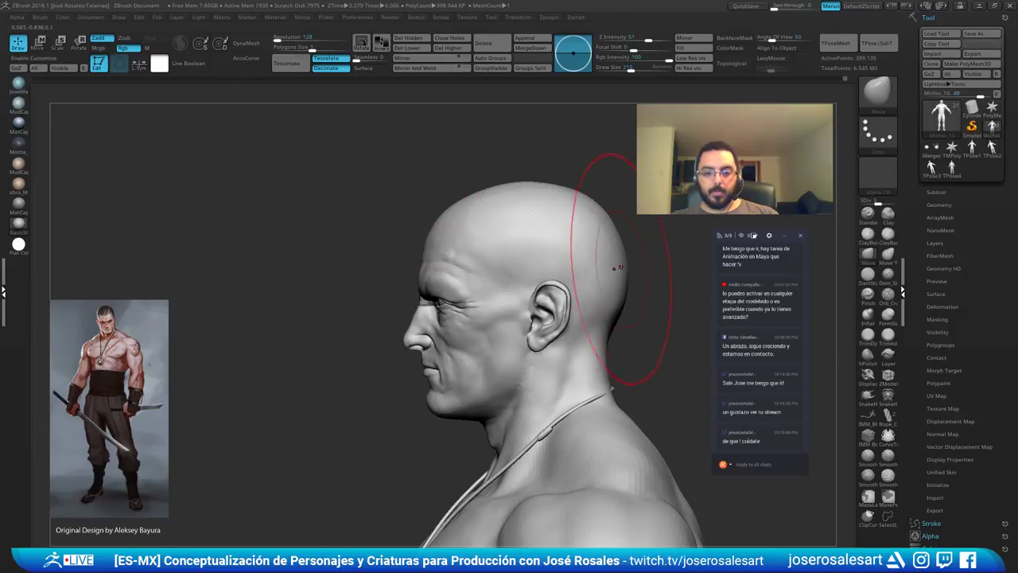
{"action": "left_click_drag", "start_coordinate": [664, 307], "coordinate": [783, 302]}
Isolate the ears by their polygroup, mask them and show the rest of the body again.
{"action": "left_click_drag", "start_coordinate": [430, 225], "coordinate": [387, 232], "text": "alt"}
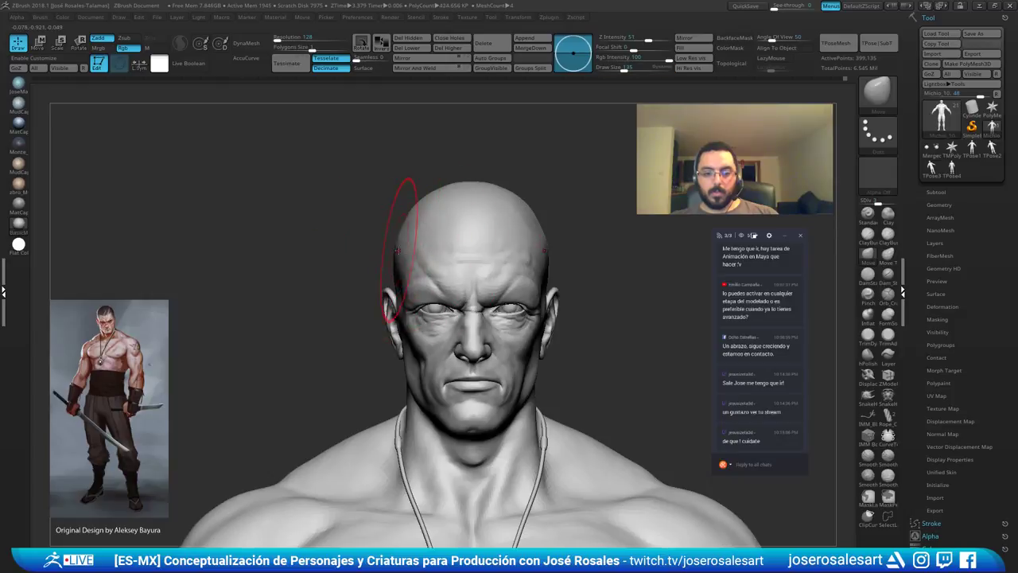
{"action": "left_click", "coordinate": [388, 311], "text": "ctrl+shift"}
{"action": "left_click_drag", "start_coordinate": [348, 246], "coordinate": [447, 451], "text": "ctrl"}
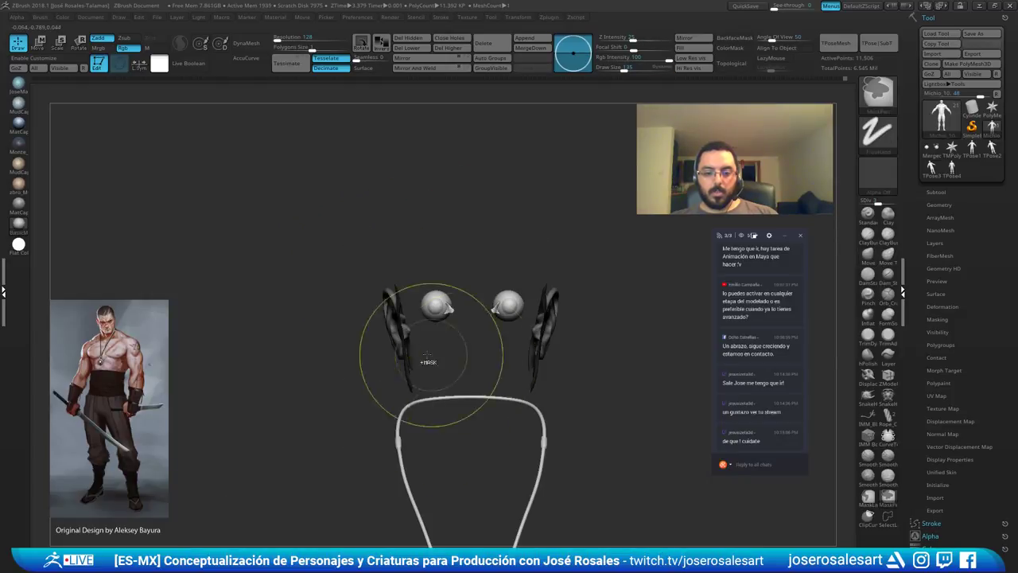
{"action": "left_click", "coordinate": [454, 362], "text": "ctrl+shift"}
Adjust the sides of the skull around the masked ears with the Move brush and clear the mask.
{"action": "mouse_move", "coordinate": [385, 258]}
{"action": "left_mouse_down"}
{"action": "mouse_move", "coordinate": [380, 238]}
{"action": "mouse_move", "coordinate": [398, 227]}
{"action": "mouse_move", "coordinate": [382, 221]}
{"action": "mouse_move", "coordinate": [402, 229]}
{"action": "mouse_move", "coordinate": [434, 182]}
{"action": "mouse_move", "coordinate": [350, 229]}
{"action": "mouse_move", "coordinate": [346, 274]}
{"action": "mouse_move", "coordinate": [312, 303]}
{"action": "mouse_move", "coordinate": [307, 293]}
{"action": "left_mouse_up"}
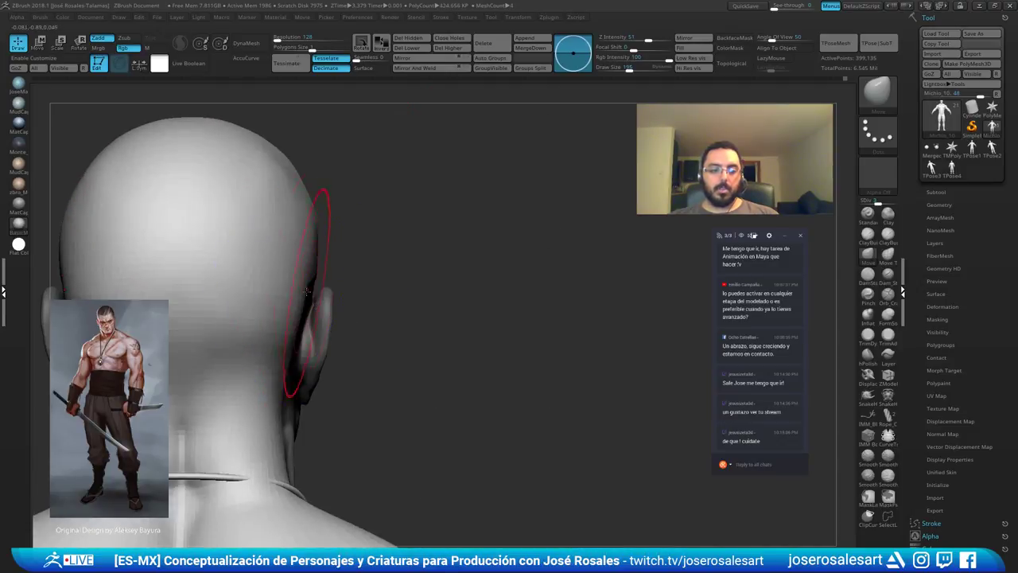
{"action": "left_click_drag", "start_coordinate": [325, 244], "coordinate": [275, 244]}
{"action": "left_click_drag", "start_coordinate": [191, 337], "coordinate": [205, 350], "text": "ctrl"}
{"action": "left_click_drag", "start_coordinate": [235, 310], "coordinate": [198, 303]}
{"action": "mouse_move", "coordinate": [499, 231]}
{"action": "left_mouse_down", "text": "alt"}
{"action": "mouse_move", "coordinate": [493, 208]}
{"action": "mouse_move", "coordinate": [521, 184]}
{"action": "left_mouse_up", "text": "alt"}
{"action": "left_click_drag", "start_coordinate": [481, 230], "coordinate": [583, 175]}
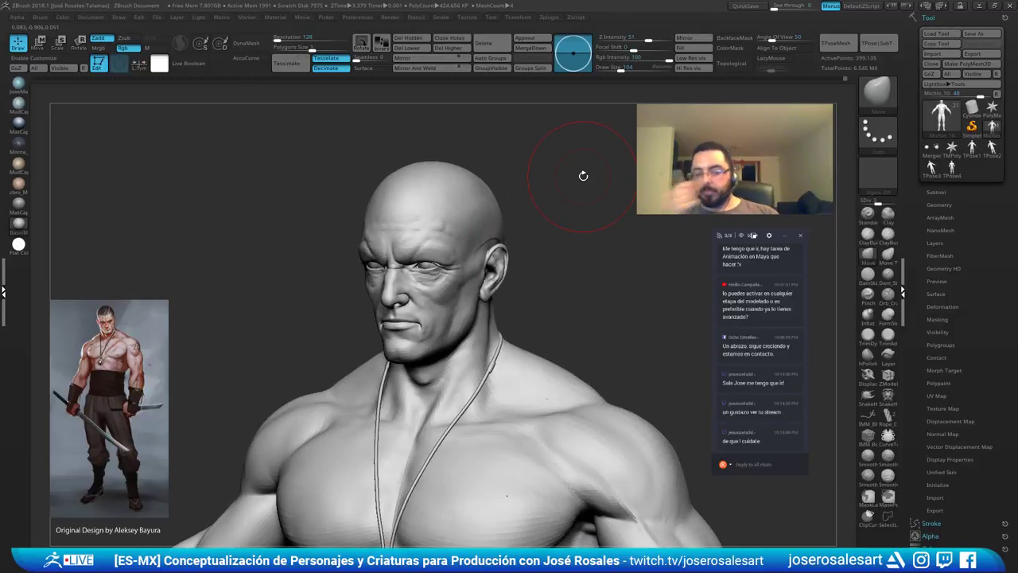
Raise the body to subdivision level 4 and smooth the side of the forehead, with the ClayBuildup brush at size 54.
{"action": "left_click_drag", "start_coordinate": [293, 231], "coordinate": [338, 330], "text": "alt"}
{"action": "key", "text": "s"}
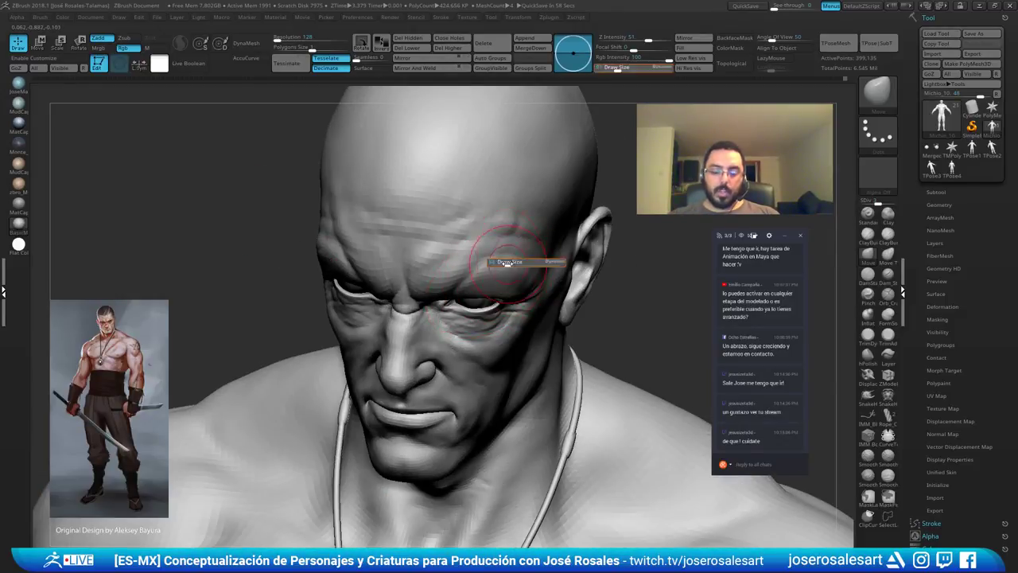
{"action": "left_click", "coordinate": [506, 255]}
{"action": "key", "text": "b"}
{"action": "key", "text": "c"}
{"action": "key", "text": "b"}
{"action": "mouse_move", "coordinate": [486, 243]}
{"action": "right_mouse_down", "text": "ctrl"}
{"action": "mouse_move", "coordinate": [497, 219]}
{"action": "mouse_move", "coordinate": [523, 214]}
{"action": "right_mouse_up", "text": "ctrl"}
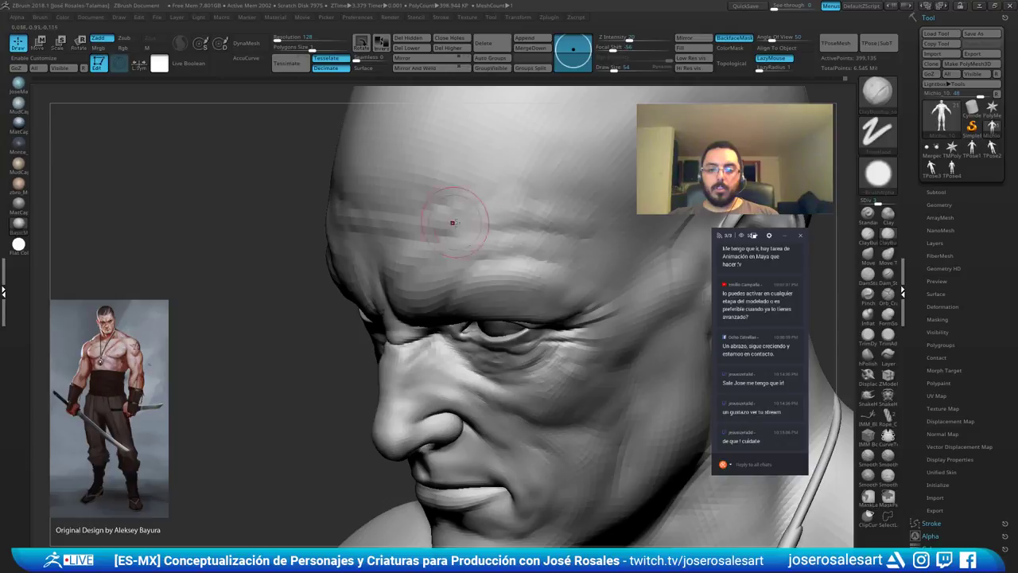
{"action": "right_click_drag", "start_coordinate": [529, 210], "coordinate": [487, 208], "text": "ctrl"}
{"action": "right_click_drag", "start_coordinate": [486, 209], "coordinate": [436, 248], "text": "shift"}
{"action": "key", "text": "d"}
{"action": "key", "text": "d"}
{"action": "left_click_drag", "start_coordinate": [455, 259], "coordinate": [430, 246], "text": "shift"}
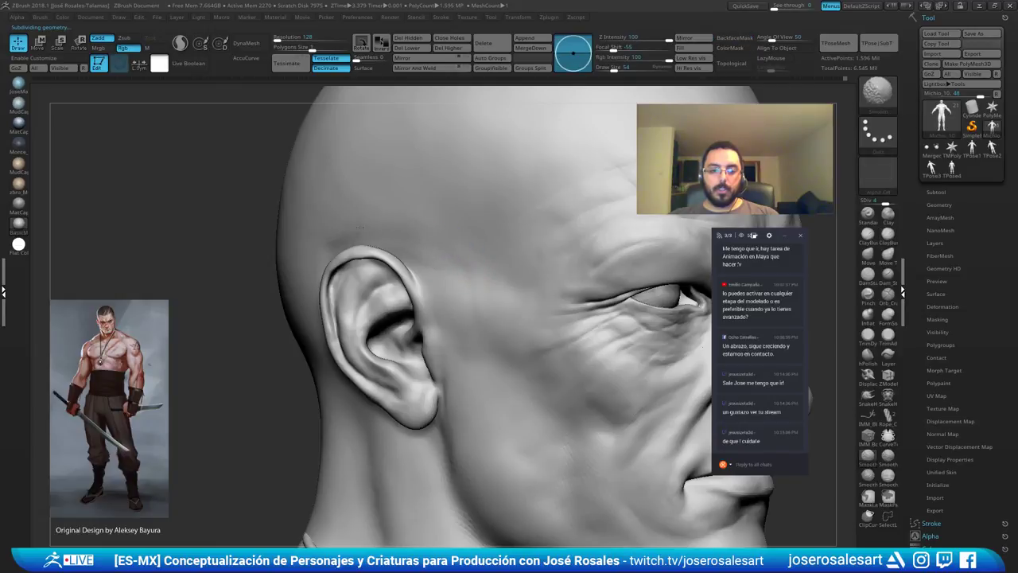
Build up and smooth the skull behind the ears and above the nape with an enlarged ClayBuildup brush.
{"action": "right_click_drag", "start_coordinate": [316, 236], "coordinate": [329, 260]}
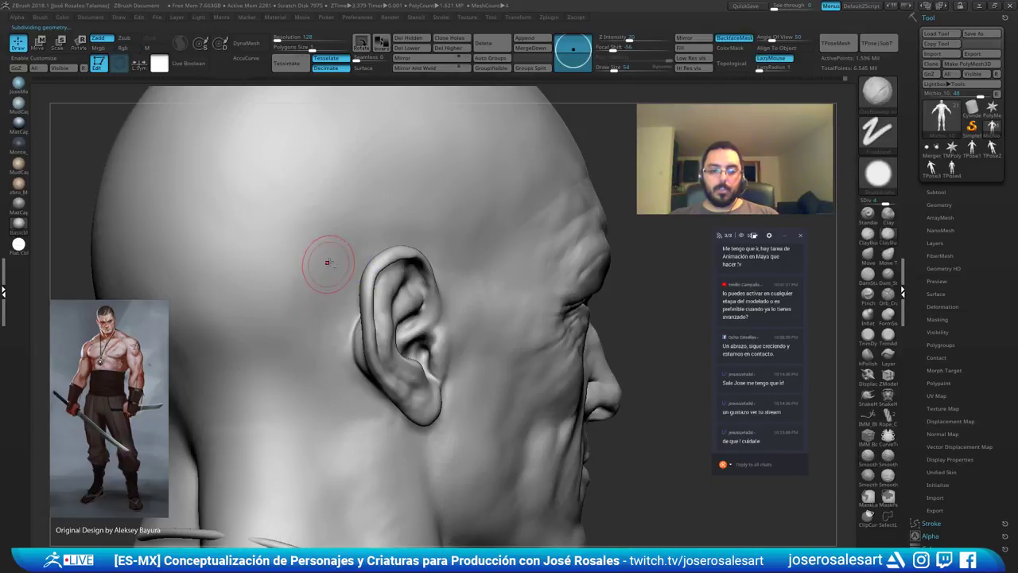
{"action": "right_click_drag", "start_coordinate": [306, 308], "coordinate": [306, 282]}
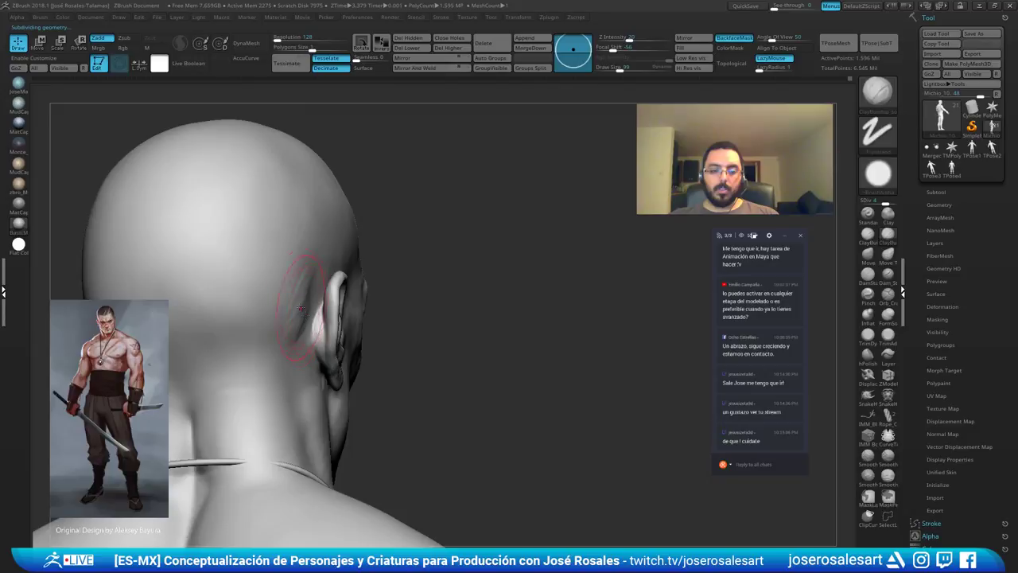
{"action": "key", "text": "ctrl"}
{"action": "right_click_drag", "start_coordinate": [277, 358], "coordinate": [196, 295]}
{"action": "key", "text": "ctrl"}
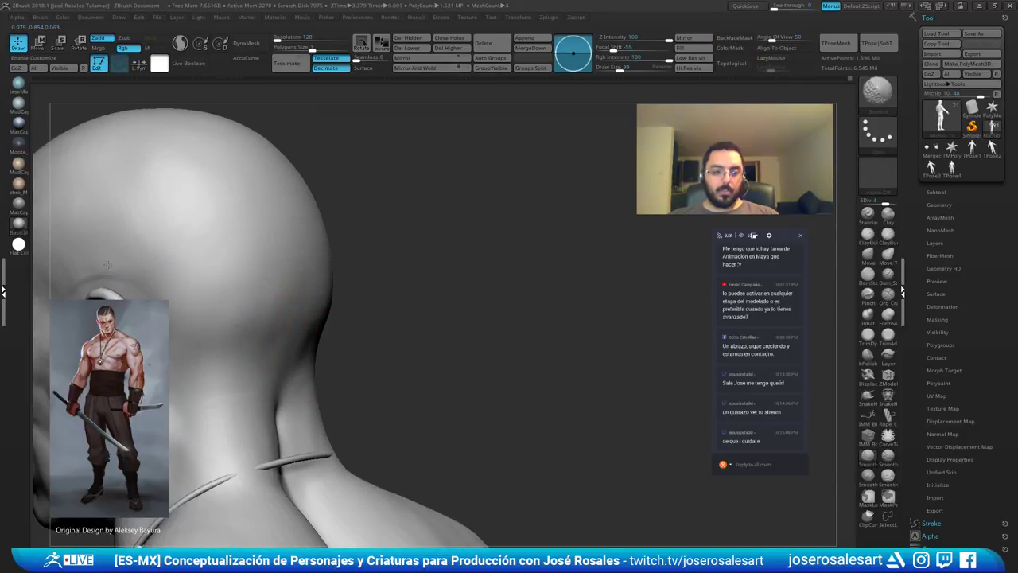
{"action": "right_click_drag", "start_coordinate": [191, 345], "coordinate": [68, 333]}
{"action": "key", "text": "shift"}
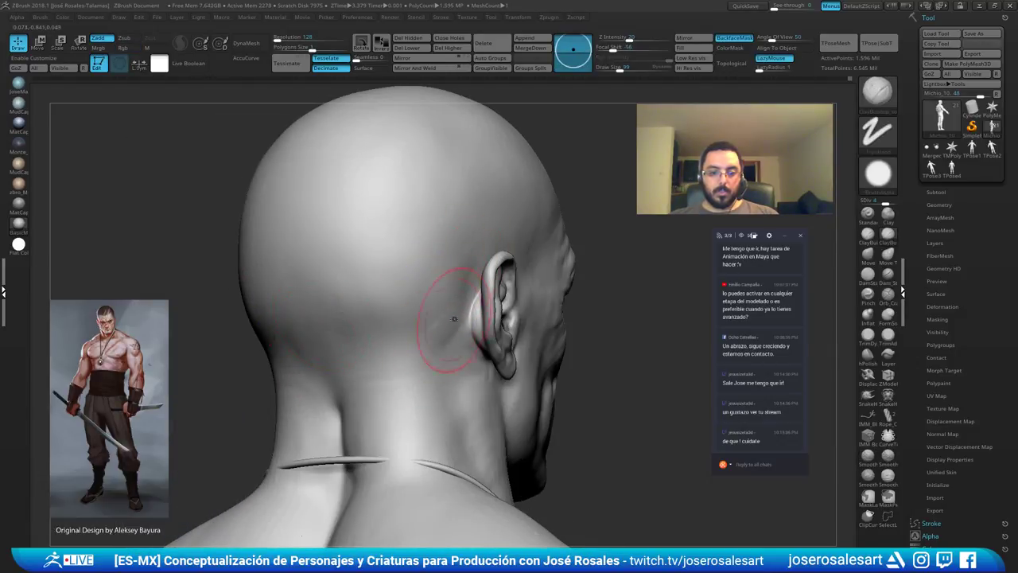
Refine the side of the skull with short clay strokes, working round from behind the ear to the forehead.
{"action": "key", "text": "ctrl"}
{"action": "mouse_move", "coordinate": [472, 240]}
{"action": "right_mouse_down"}
{"action": "mouse_move", "coordinate": [527, 228]}
{"action": "mouse_move", "coordinate": [427, 268]}
{"action": "right_mouse_up"}
{"action": "left_click_drag", "start_coordinate": [502, 285], "coordinate": [492, 285]}
{"action": "right_click_drag", "start_coordinate": [507, 286], "coordinate": [469, 280]}
{"action": "right_click_drag", "start_coordinate": [538, 272], "coordinate": [459, 289], "text": "alt"}
{"action": "left_click_drag", "start_coordinate": [459, 275], "coordinate": [476, 268]}
{"action": "mouse_move", "coordinate": [477, 268]}
{"action": "right_mouse_down"}
{"action": "mouse_move", "coordinate": [427, 291]}
{"action": "mouse_move", "coordinate": [527, 234]}
{"action": "mouse_move", "coordinate": [487, 235]}
{"action": "right_mouse_up"}
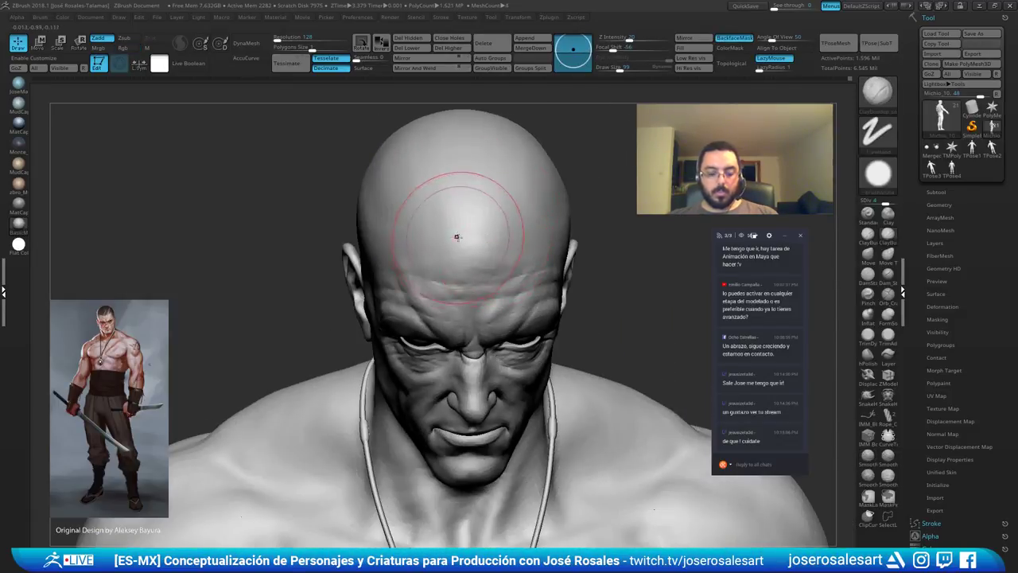
Switch the model to the blue JoseMatcap material and soften the upper forehead with clay strokes and smoothing.
{"action": "left_click", "coordinate": [19, 103]}
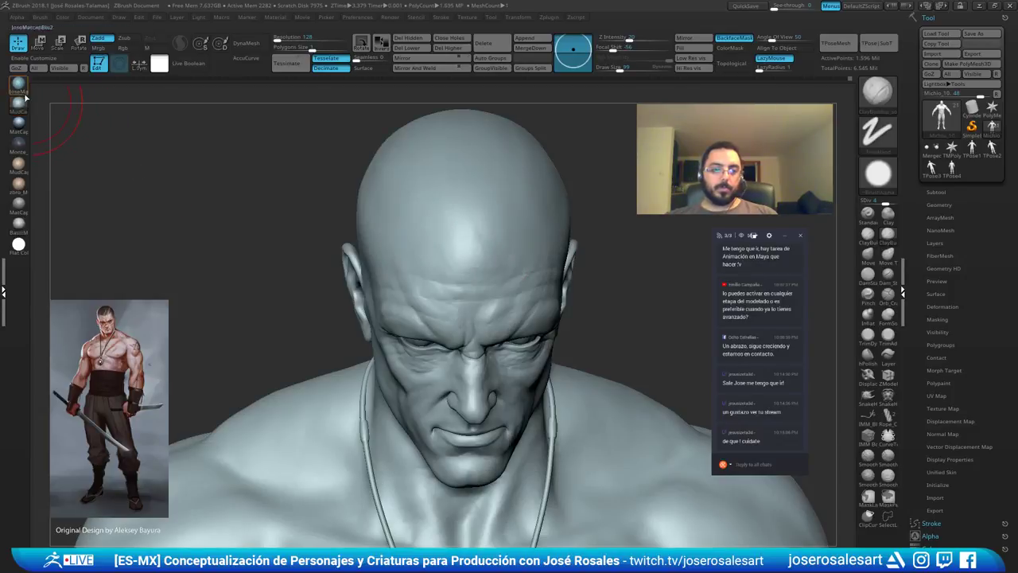
{"action": "left_click", "coordinate": [20, 84]}
{"action": "mouse_move", "coordinate": [342, 222]}
{"action": "right_mouse_down"}
{"action": "mouse_move", "coordinate": [384, 241]}
{"action": "mouse_move", "coordinate": [359, 277]}
{"action": "mouse_move", "coordinate": [425, 269]}
{"action": "mouse_move", "coordinate": [428, 282]}
{"action": "right_mouse_up"}
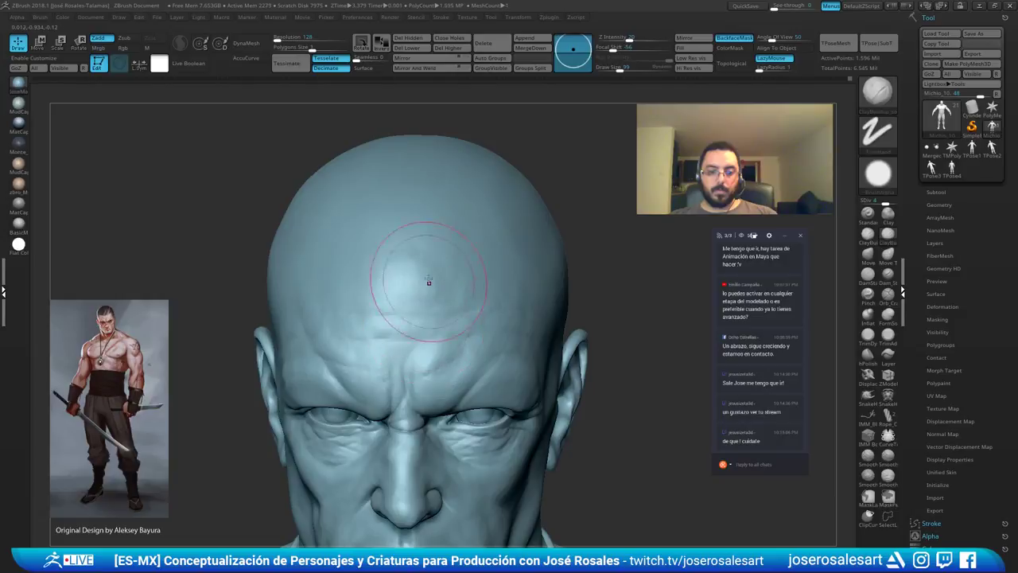
{"action": "left_click_drag", "start_coordinate": [393, 238], "coordinate": [405, 247]}
{"action": "mouse_move", "coordinate": [406, 247]}
{"action": "right_mouse_down", "text": "ctrl"}
{"action": "mouse_move", "coordinate": [425, 228]}
{"action": "mouse_move", "coordinate": [414, 232]}
{"action": "right_mouse_up", "text": "ctrl"}
{"action": "left_click_drag", "start_coordinate": [414, 233], "coordinate": [421, 237], "text": "shift"}
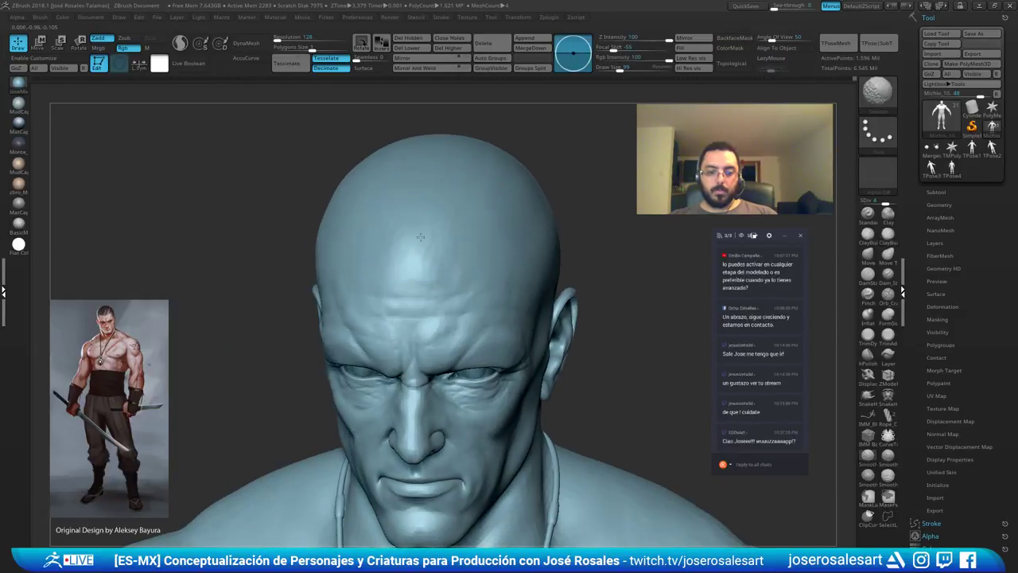
{"action": "mouse_move", "coordinate": [401, 243]}
{"action": "right_mouse_down"}
{"action": "mouse_move", "coordinate": [432, 228]}
{"action": "mouse_move", "coordinate": [417, 178]}
{"action": "mouse_move", "coordinate": [443, 263]}
{"action": "mouse_move", "coordinate": [450, 246]}
{"action": "mouse_move", "coordinate": [413, 278]}
{"action": "mouse_move", "coordinate": [390, 204]}
{"action": "mouse_move", "coordinate": [432, 262]}
{"action": "mouse_move", "coordinate": [427, 278]}
{"action": "mouse_move", "coordinate": [414, 263]}
{"action": "mouse_move", "coordinate": [509, 237]}
{"action": "mouse_move", "coordinate": [467, 270]}
{"action": "mouse_move", "coordinate": [452, 269]}
{"action": "mouse_move", "coordinate": [497, 258]}
{"action": "mouse_move", "coordinate": [512, 273]}
{"action": "mouse_move", "coordinate": [529, 234]}
{"action": "right_mouse_up"}
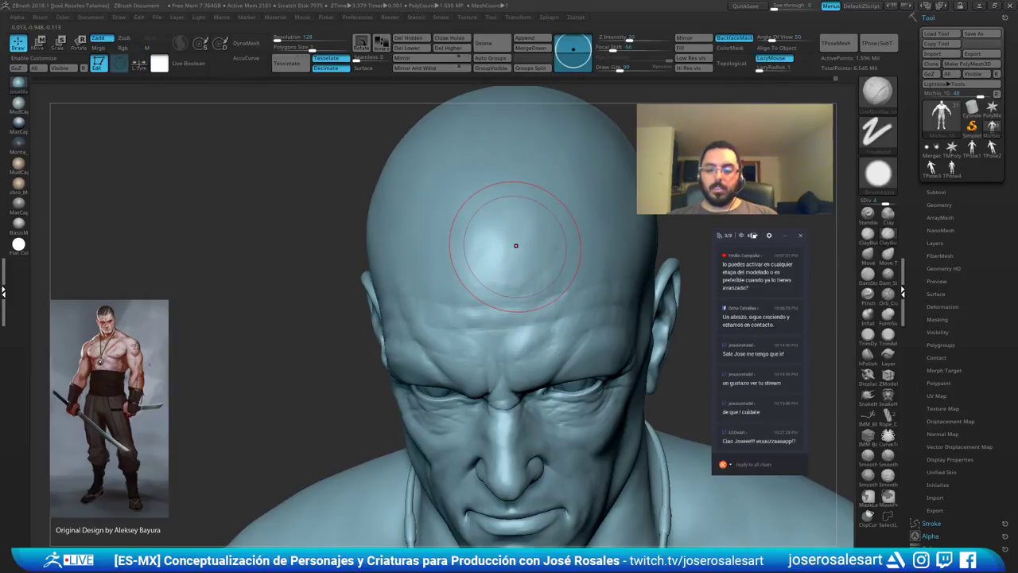
Even out the forehead planes with light ClayBuildup and Smooth strokes, checking them from front and three-quarter angles.
{"action": "right_click_drag", "start_coordinate": [515, 246], "coordinate": [468, 236]}
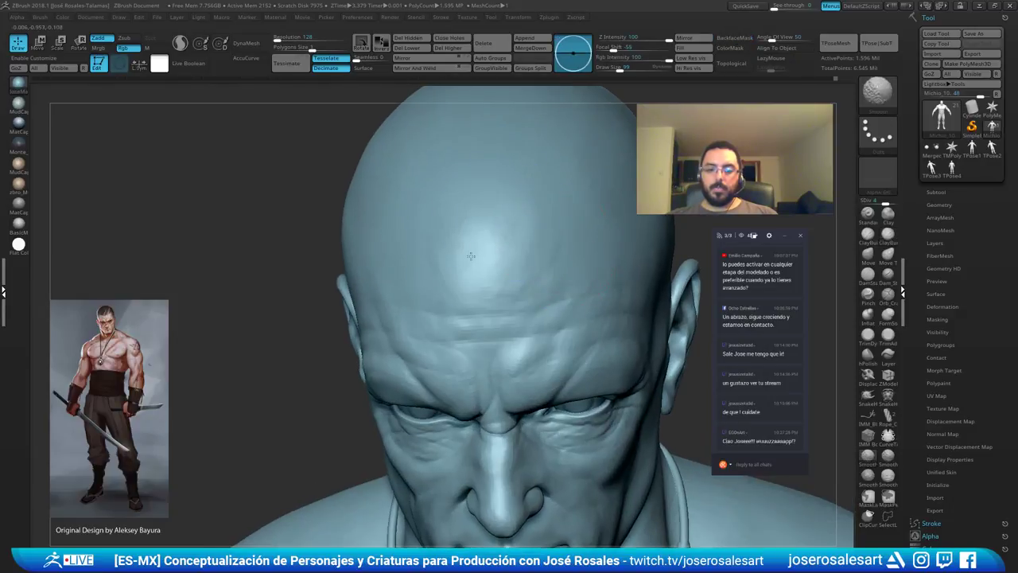
{"action": "mouse_move", "coordinate": [554, 221]}
{"action": "right_mouse_down"}
{"action": "mouse_move", "coordinate": [489, 266]}
{"action": "mouse_move", "coordinate": [476, 254]}
{"action": "right_mouse_up"}
{"action": "mouse_move", "coordinate": [493, 294]}
{"action": "right_mouse_down"}
{"action": "mouse_move", "coordinate": [454, 273]}
{"action": "mouse_move", "coordinate": [397, 282]}
{"action": "mouse_move", "coordinate": [378, 252]}
{"action": "right_mouse_up"}
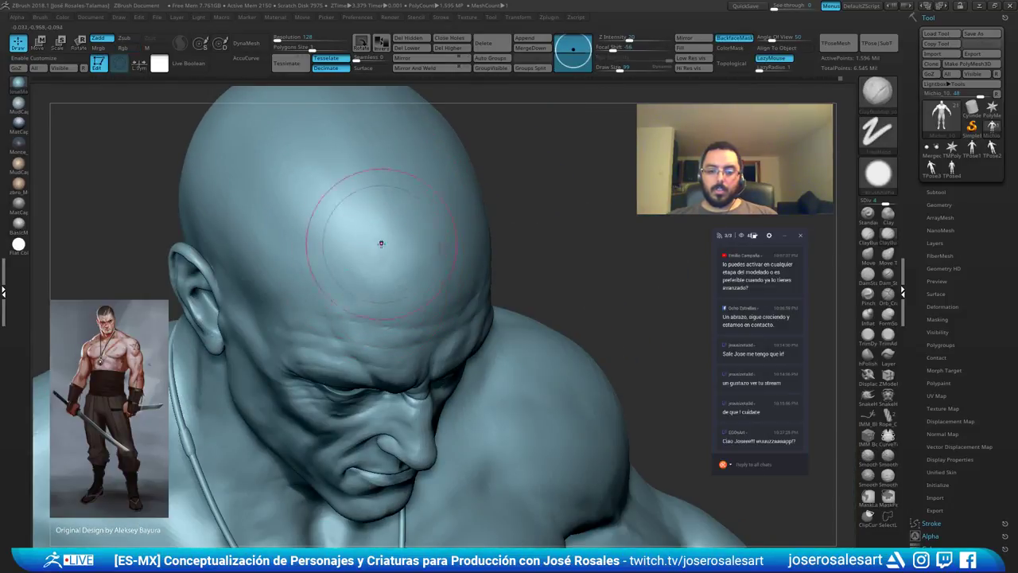
{"action": "mouse_move", "coordinate": [398, 219]}
{"action": "right_mouse_down"}
{"action": "mouse_move", "coordinate": [432, 181]}
{"action": "mouse_move", "coordinate": [465, 168]}
{"action": "right_mouse_up"}
{"action": "right_click_drag", "start_coordinate": [415, 283], "coordinate": [479, 272]}
{"action": "mouse_move", "coordinate": [400, 262]}
{"action": "right_mouse_down", "text": "ctrl"}
{"action": "mouse_move", "coordinate": [379, 264]}
{"action": "mouse_move", "coordinate": [393, 276]}
{"action": "mouse_move", "coordinate": [403, 222]}
{"action": "mouse_move", "coordinate": [460, 239]}
{"action": "right_mouse_up", "text": "ctrl"}
Finish the centre of the forehead with a short clay stroke and save the tool file.
{"action": "mouse_move", "coordinate": [577, 255]}
{"action": "right_mouse_down", "text": "shift"}
{"action": "mouse_move", "coordinate": [505, 245]}
{"action": "mouse_move", "coordinate": [568, 195]}
{"action": "mouse_move", "coordinate": [550, 196]}
{"action": "mouse_move", "coordinate": [572, 232]}
{"action": "mouse_move", "coordinate": [536, 207]}
{"action": "mouse_move", "coordinate": [564, 200]}
{"action": "mouse_move", "coordinate": [534, 243]}
{"action": "right_mouse_up", "text": "shift"}
{"action": "mouse_move", "coordinate": [463, 208]}
{"action": "right_mouse_down"}
{"action": "mouse_move", "coordinate": [450, 250]}
{"action": "mouse_move", "coordinate": [451, 232]}
{"action": "mouse_move", "coordinate": [470, 243]}
{"action": "right_mouse_up"}
{"action": "mouse_move", "coordinate": [481, 213]}
{"action": "left_mouse_down"}
{"action": "mouse_move", "coordinate": [490, 271]}
{"action": "mouse_move", "coordinate": [479, 234]}
{"action": "left_mouse_up"}
{"action": "mouse_move", "coordinate": [479, 233]}
{"action": "right_mouse_down"}
{"action": "mouse_move", "coordinate": [456, 274]}
{"action": "mouse_move", "coordinate": [450, 259]}
{"action": "mouse_move", "coordinate": [442, 274]}
{"action": "mouse_move", "coordinate": [440, 259]}
{"action": "mouse_move", "coordinate": [517, 222]}
{"action": "mouse_move", "coordinate": [554, 241]}
{"action": "right_mouse_up"}
{"action": "mouse_move", "coordinate": [612, 223]}
{"action": "right_mouse_down"}
{"action": "mouse_move", "coordinate": [515, 239]}
{"action": "mouse_move", "coordinate": [549, 239]}
{"action": "mouse_move", "coordinate": [534, 235]}
{"action": "mouse_move", "coordinate": [557, 227]}
{"action": "mouse_move", "coordinate": [694, 226]}
{"action": "right_mouse_up"}
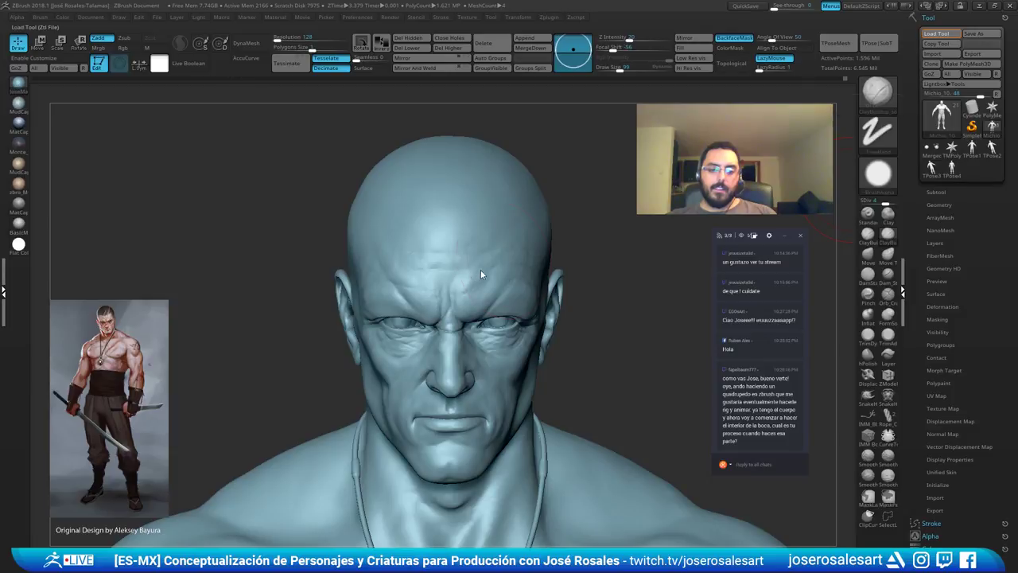
{"action": "key", "text": "ctrl+s"}
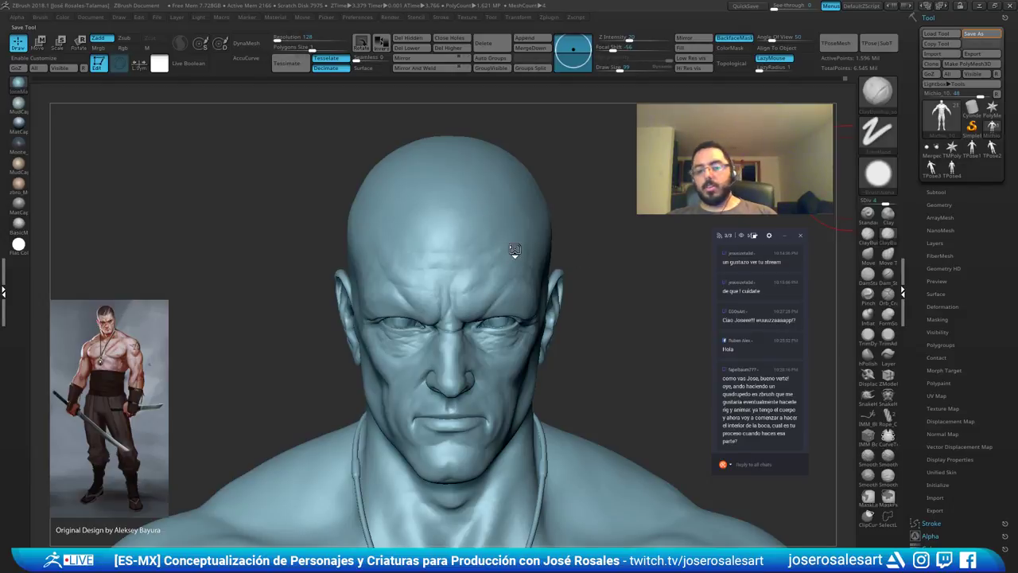
Refine and smooth the underside of the nose between the nostrils with a smaller brush.
{"action": "mouse_move", "coordinate": [492, 252]}
{"action": "right_mouse_down", "text": "ctrl"}
{"action": "mouse_move", "coordinate": [477, 247]}
{"action": "mouse_move", "coordinate": [562, 319]}
{"action": "mouse_move", "coordinate": [599, 334]}
{"action": "right_mouse_up", "text": "ctrl"}
{"action": "key", "text": "s"}
{"action": "left_click_drag", "start_coordinate": [612, 309], "coordinate": [609, 309]}
{"action": "right_click_drag", "start_coordinate": [587, 275], "coordinate": [531, 296], "text": "alt"}
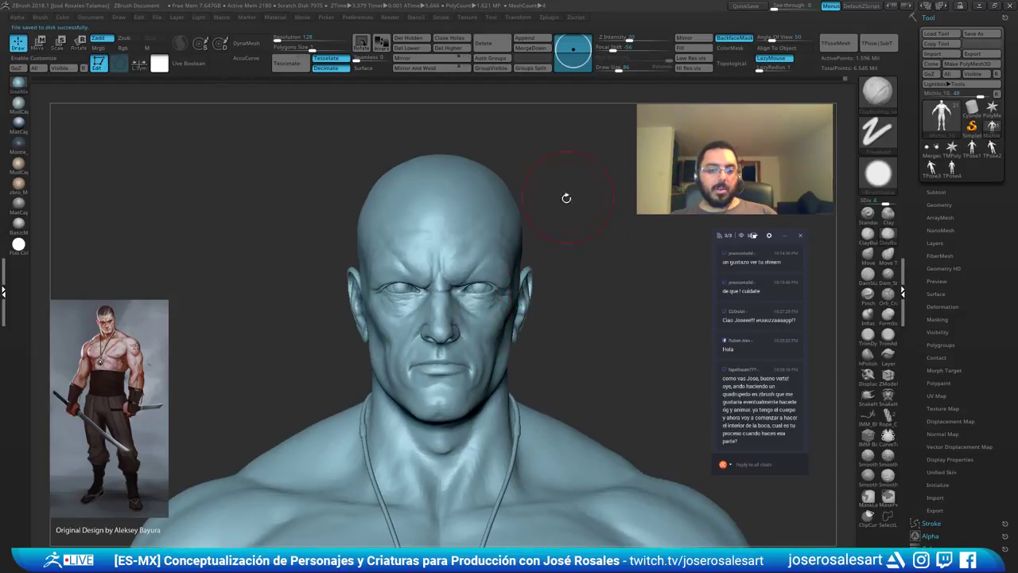
{"action": "mouse_move", "coordinate": [421, 230]}
{"action": "right_mouse_down", "text": "ctrl"}
{"action": "mouse_move", "coordinate": [531, 350]}
{"action": "mouse_move", "coordinate": [516, 410]}
{"action": "mouse_move", "coordinate": [487, 440]}
{"action": "mouse_move", "coordinate": [466, 406]}
{"action": "right_mouse_up", "text": "ctrl"}
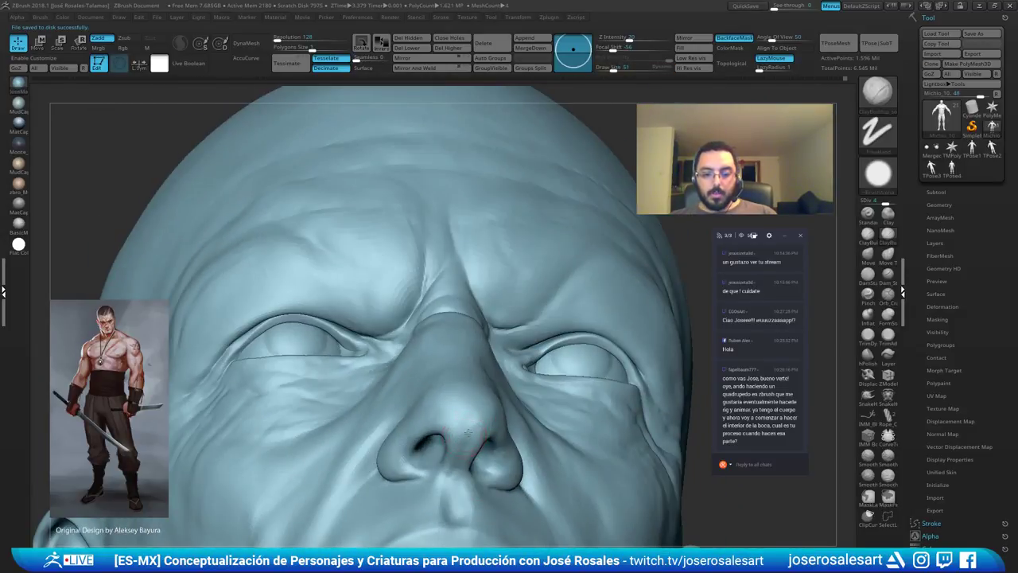
{"action": "key", "text": "shift"}
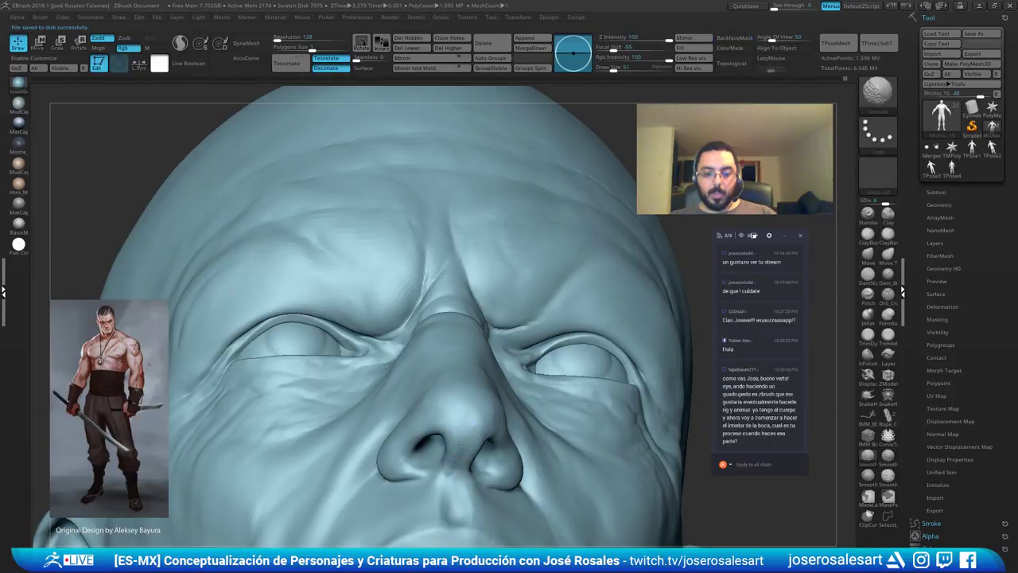
{"action": "left_click_drag", "start_coordinate": [464, 439], "coordinate": [465, 457], "text": "shift"}
{"action": "mouse_move", "coordinate": [463, 460]}
{"action": "right_mouse_down", "text": "ctrl"}
{"action": "mouse_move", "coordinate": [477, 398]}
{"action": "mouse_move", "coordinate": [511, 416]}
{"action": "mouse_move", "coordinate": [421, 437]}
{"action": "mouse_move", "coordinate": [403, 480]}
{"action": "right_mouse_up", "text": "ctrl"}
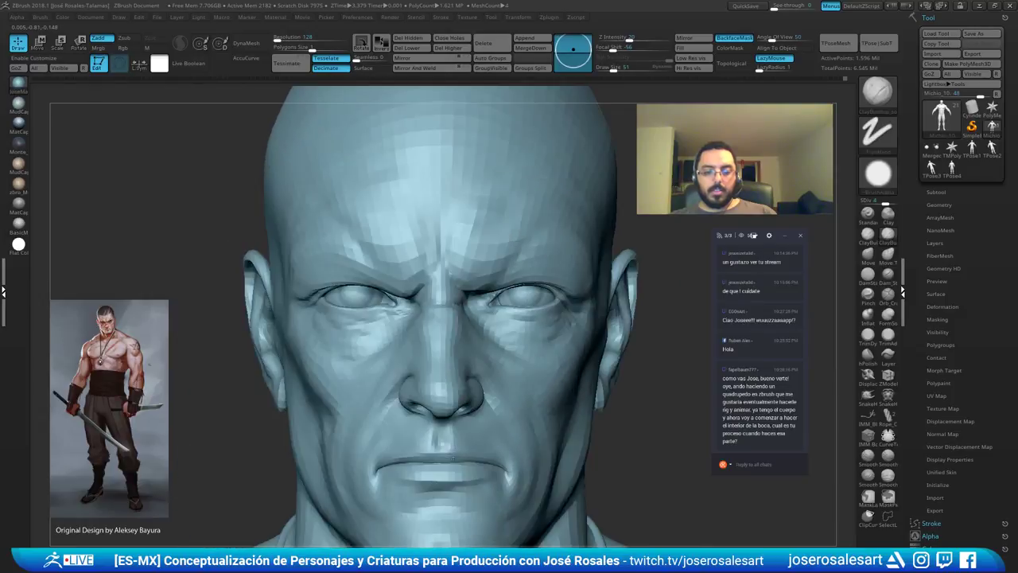
Leave a canvas snapshot of the earlier Michio_01 head and switch back to the current Michio_10 model beside it.
{"action": "right_click_drag", "start_coordinate": [598, 213], "coordinate": [629, 142], "text": "ctrl"}
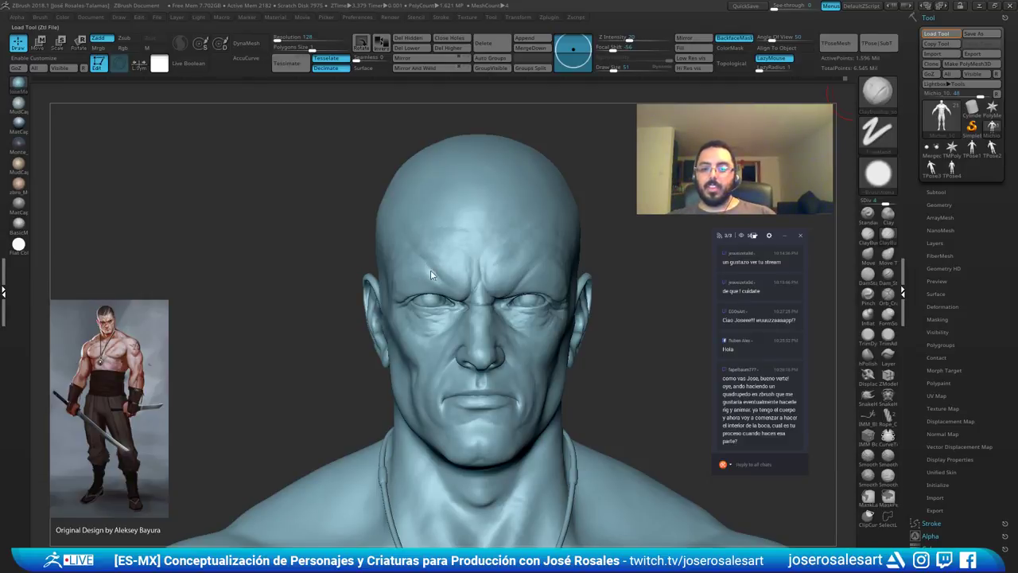
{"action": "mouse_move", "coordinate": [521, 278]}
{"action": "right_mouse_down"}
{"action": "mouse_move", "coordinate": [482, 215]}
{"action": "mouse_move", "coordinate": [452, 233]}
{"action": "mouse_move", "coordinate": [447, 222]}
{"action": "mouse_move", "coordinate": [466, 228]}
{"action": "mouse_move", "coordinate": [418, 273]}
{"action": "mouse_move", "coordinate": [355, 259]}
{"action": "mouse_move", "coordinate": [423, 271]}
{"action": "mouse_move", "coordinate": [392, 255]}
{"action": "mouse_move", "coordinate": [590, 302]}
{"action": "mouse_move", "coordinate": [659, 272]}
{"action": "right_mouse_up"}
{"action": "key", "text": "shift+s"}
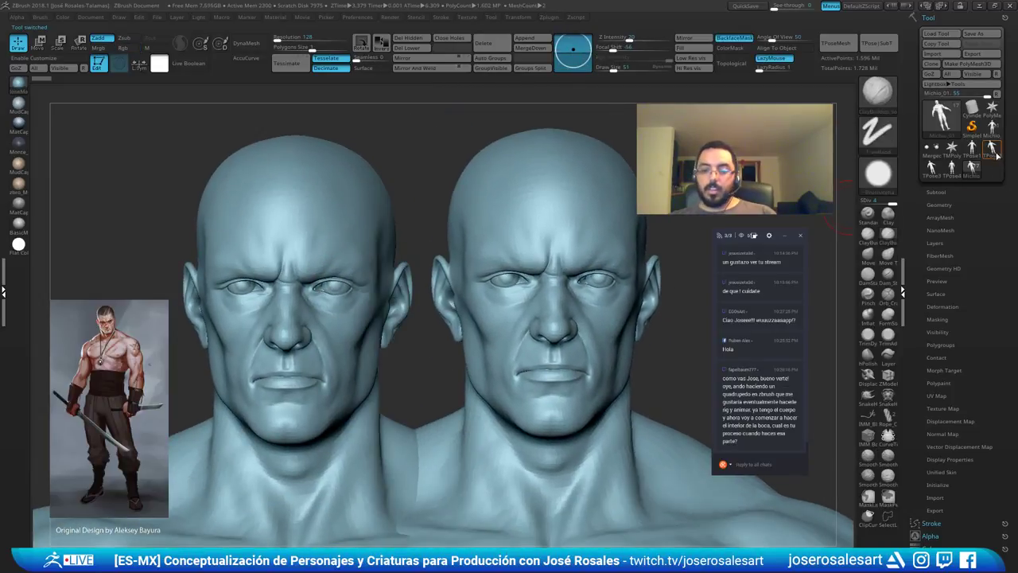
{"action": "left_click", "coordinate": [994, 156]}
{"action": "left_click", "coordinate": [992, 134]}
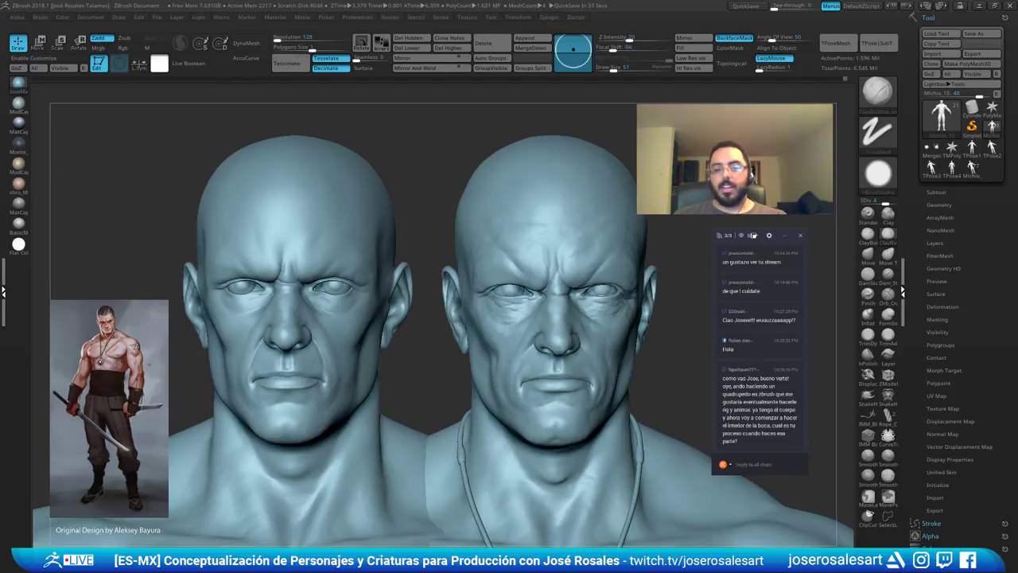
Compare the upper bodies of Michio_01 and Michio_10, then line up the current head beside the snapshot.
{"action": "left_click", "coordinate": [972, 168]}
{"action": "right_click_drag", "start_coordinate": [284, 273], "coordinate": [479, 283]}
{"action": "right_click_drag", "start_coordinate": [569, 276], "coordinate": [557, 250], "text": "shift"}
{"action": "left_click_drag", "start_coordinate": [612, 204], "coordinate": [496, 260]}
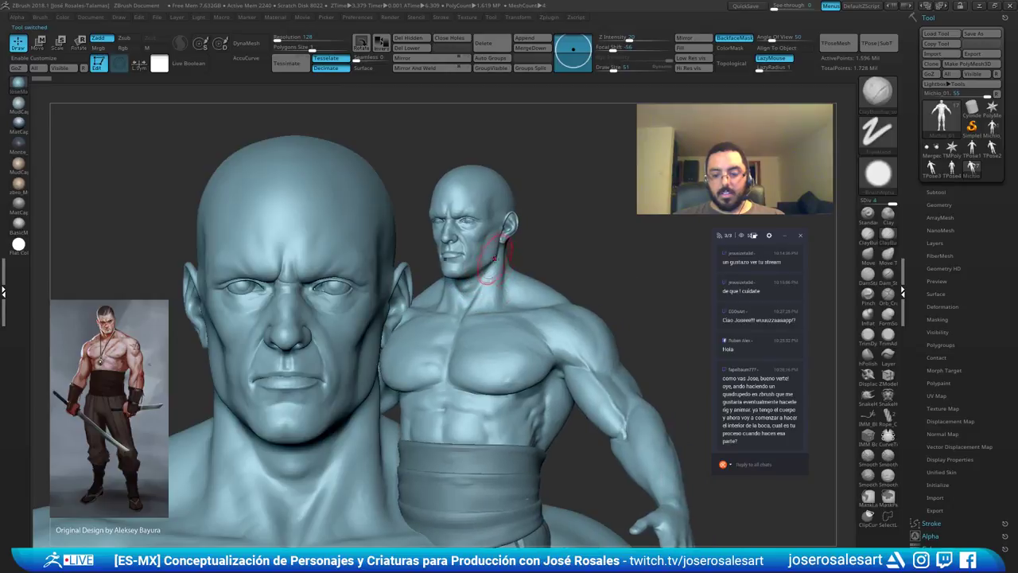
{"action": "right_click_drag", "start_coordinate": [495, 261], "coordinate": [468, 232], "text": "alt"}
{"action": "left_click", "coordinate": [993, 130]}
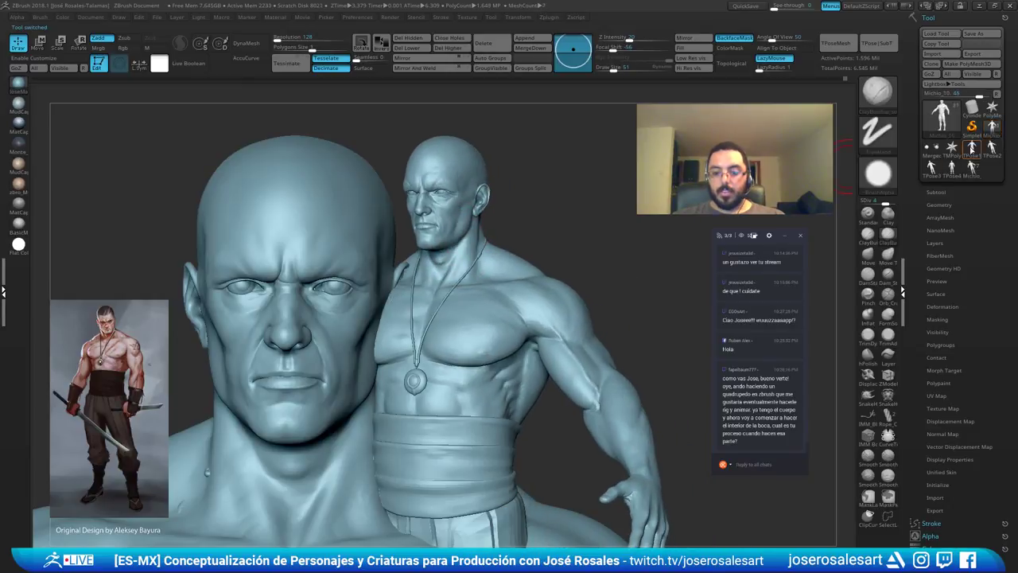
{"action": "left_click_drag", "start_coordinate": [520, 211], "coordinate": [540, 350]}
{"action": "mouse_move", "coordinate": [539, 351]}
{"action": "right_mouse_down", "text": "ctrl"}
{"action": "mouse_move", "coordinate": [543, 382]}
{"action": "mouse_move", "coordinate": [568, 391]}
{"action": "mouse_move", "coordinate": [571, 404]}
{"action": "right_mouse_up", "text": "ctrl"}
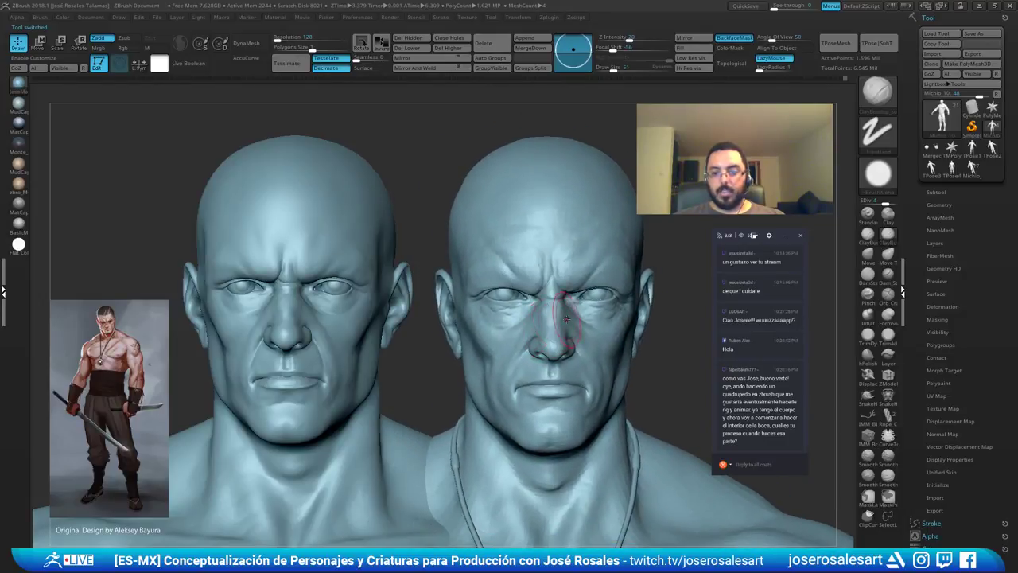
{"action": "right_click_drag", "start_coordinate": [565, 321], "coordinate": [567, 306], "text": "ctrl"}
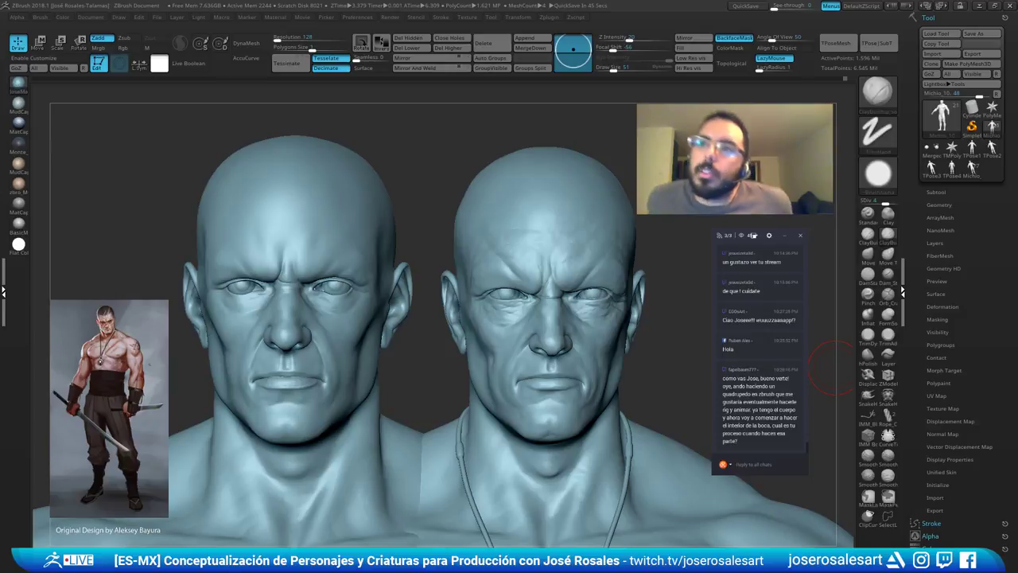
Isolate polygroups of the current head to examine its inner geometry, then show the whole model again.
{"action": "mouse_move", "coordinate": [493, 287]}
{"action": "right_mouse_down", "text": "ctrl"}
{"action": "mouse_move", "coordinate": [461, 188]}
{"action": "mouse_move", "coordinate": [350, 199]}
{"action": "right_mouse_up", "text": "ctrl"}
{"action": "left_click", "coordinate": [567, 310], "text": "ctrl+shift"}
{"action": "mouse_move", "coordinate": [539, 268]}
{"action": "right_mouse_down"}
{"action": "mouse_move", "coordinate": [516, 239]}
{"action": "mouse_move", "coordinate": [499, 276]}
{"action": "mouse_move", "coordinate": [563, 278]}
{"action": "mouse_move", "coordinate": [549, 354]}
{"action": "mouse_move", "coordinate": [570, 363]}
{"action": "mouse_move", "coordinate": [504, 335]}
{"action": "right_mouse_up"}
{"action": "left_click", "coordinate": [504, 335], "text": "ctrl+shift"}
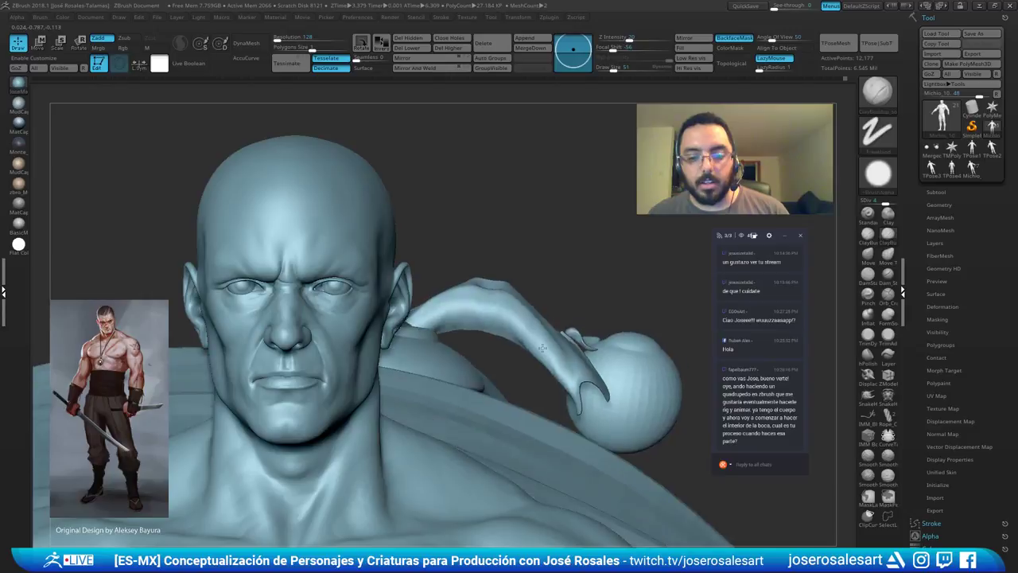
{"action": "left_click_drag", "start_coordinate": [504, 335], "coordinate": [541, 294]}
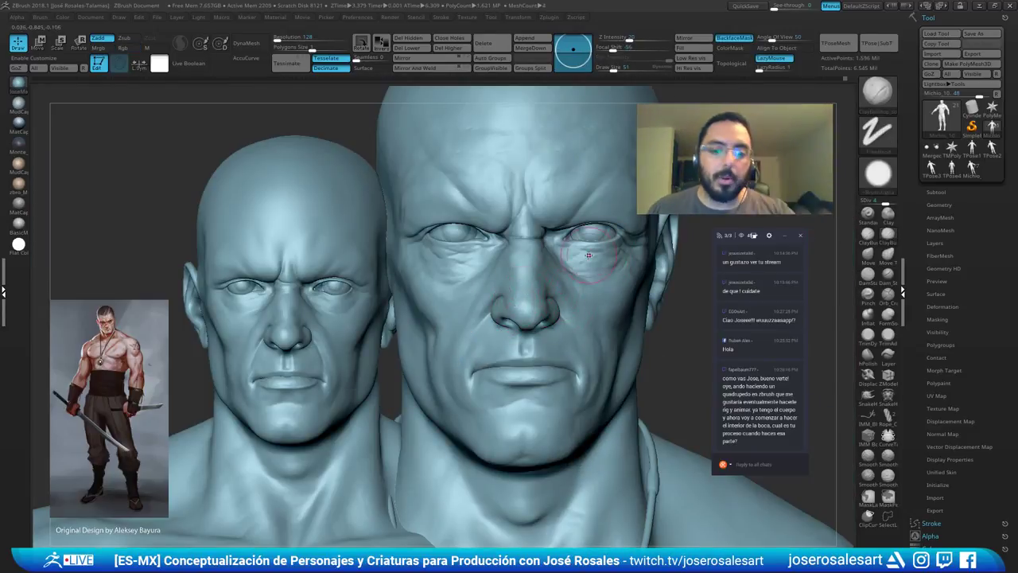
{"action": "mouse_move", "coordinate": [589, 255]}
{"action": "right_mouse_down"}
{"action": "mouse_move", "coordinate": [584, 313]}
{"action": "mouse_move", "coordinate": [559, 303]}
{"action": "mouse_move", "coordinate": [571, 233]}
{"action": "right_mouse_up"}
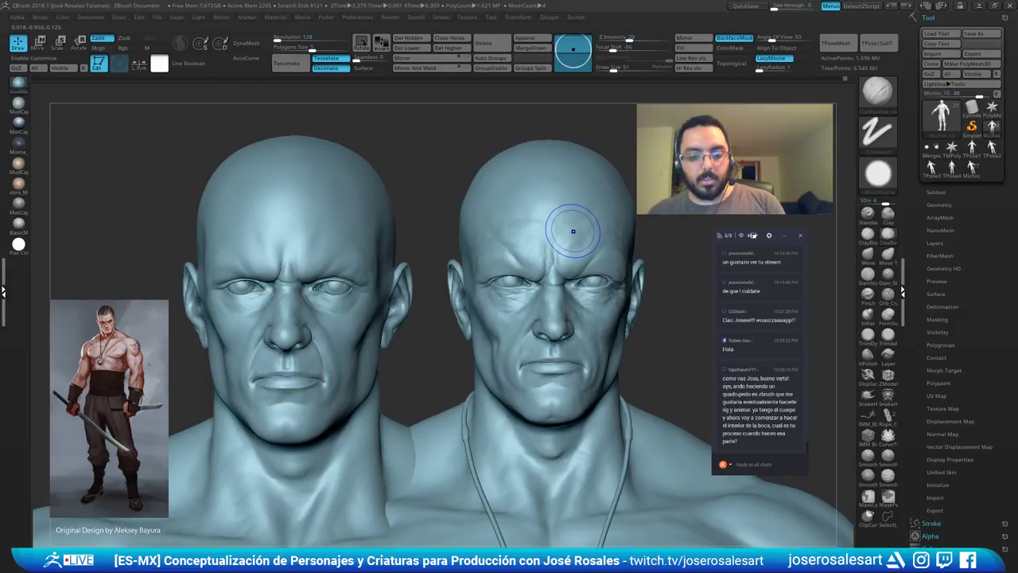
Clear the comparison snapshot and show the polyframe of the mouth area at subdivision level 1.
{"action": "right_click_drag", "start_coordinate": [574, 231], "coordinate": [401, 366]}
{"action": "key", "text": "ctrl+n"}
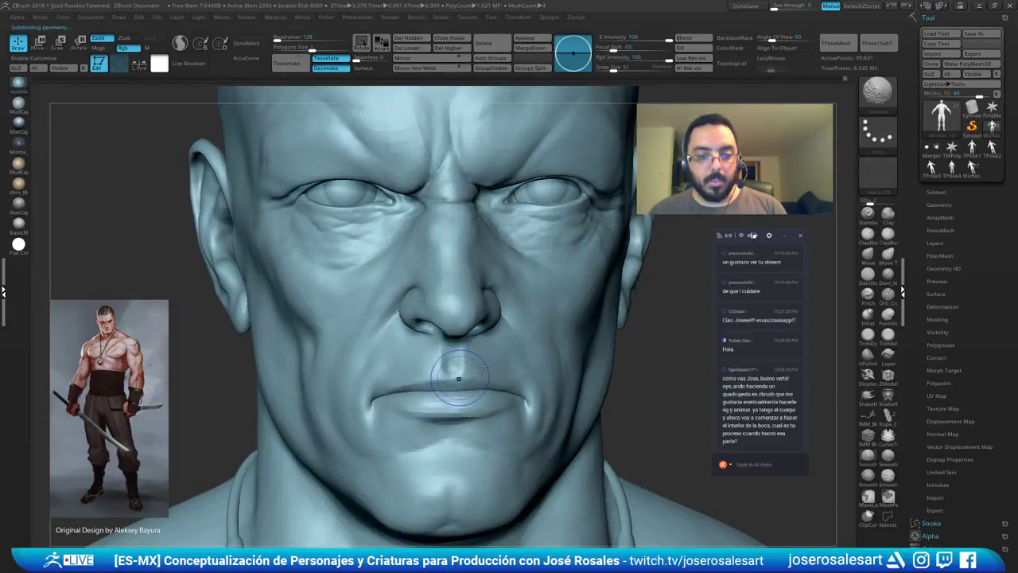
{"action": "key", "text": "shift+d"}
{"action": "key", "text": "shift+f"}
{"action": "mouse_move", "coordinate": [406, 385]}
{"action": "right_mouse_down", "text": "ctrl"}
{"action": "mouse_move", "coordinate": [459, 411]}
{"action": "mouse_move", "coordinate": [492, 446]}
{"action": "mouse_move", "coordinate": [529, 374]}
{"action": "mouse_move", "coordinate": [432, 341]}
{"action": "mouse_move", "coordinate": [358, 257]}
{"action": "right_mouse_up", "text": "ctrl"}
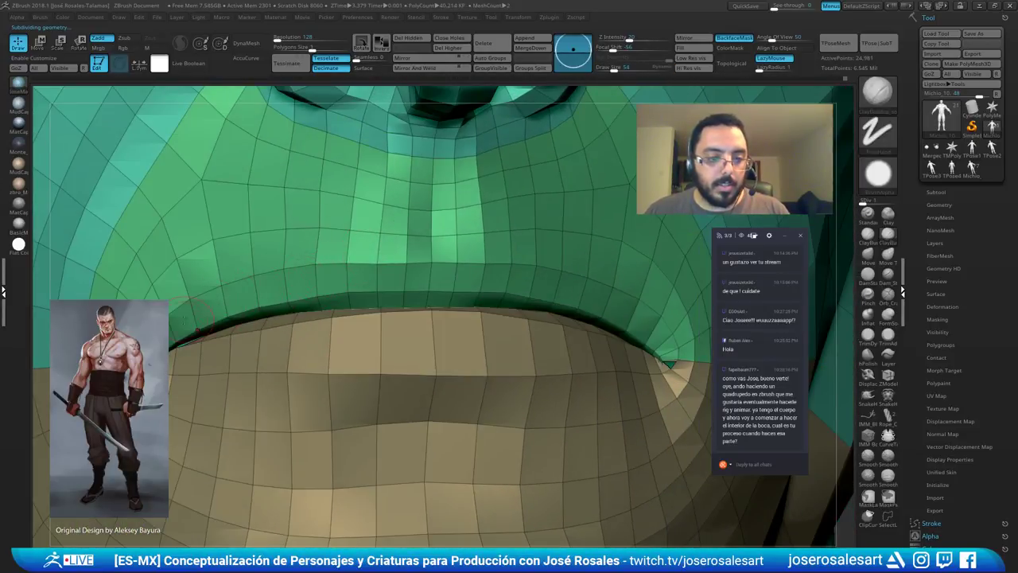
Try a ZModeler point edit on the upper lip of the low-resolution head.
{"action": "right_click_drag", "start_coordinate": [284, 312], "coordinate": [330, 338]}
{"action": "key", "text": "s"}
{"action": "left_click", "coordinate": [334, 340]}
{"action": "mouse_move", "coordinate": [434, 296]}
{"action": "right_mouse_down"}
{"action": "mouse_move", "coordinate": [397, 292]}
{"action": "mouse_move", "coordinate": [504, 272]}
{"action": "right_mouse_up"}
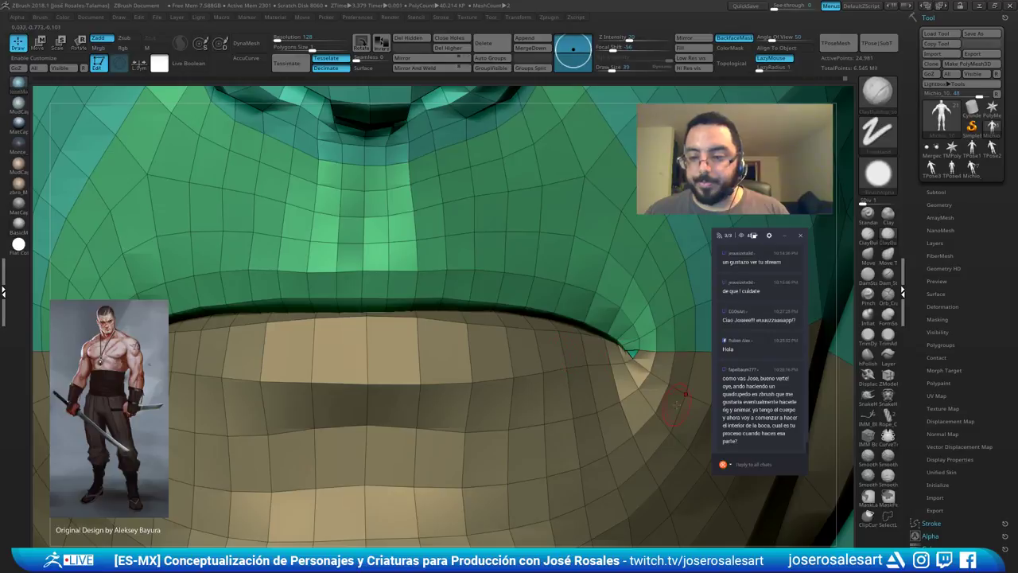
{"action": "right_click_drag", "start_coordinate": [432, 290], "coordinate": [589, 294]}
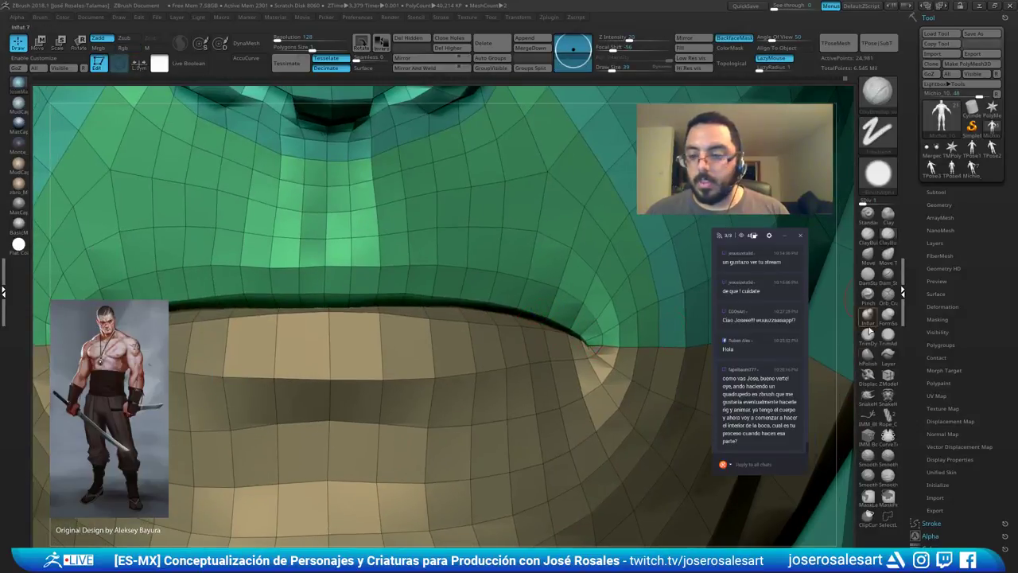
{"action": "left_click", "coordinate": [887, 375]}
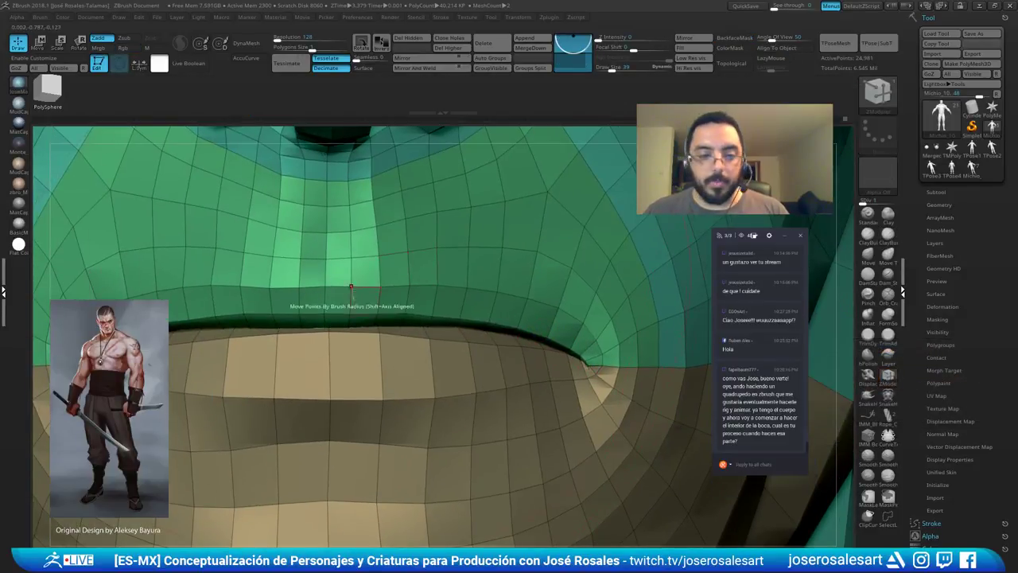
{"action": "right_click_drag", "start_coordinate": [366, 289], "coordinate": [390, 307]}
{"action": "left_click", "coordinate": [415, 309]}
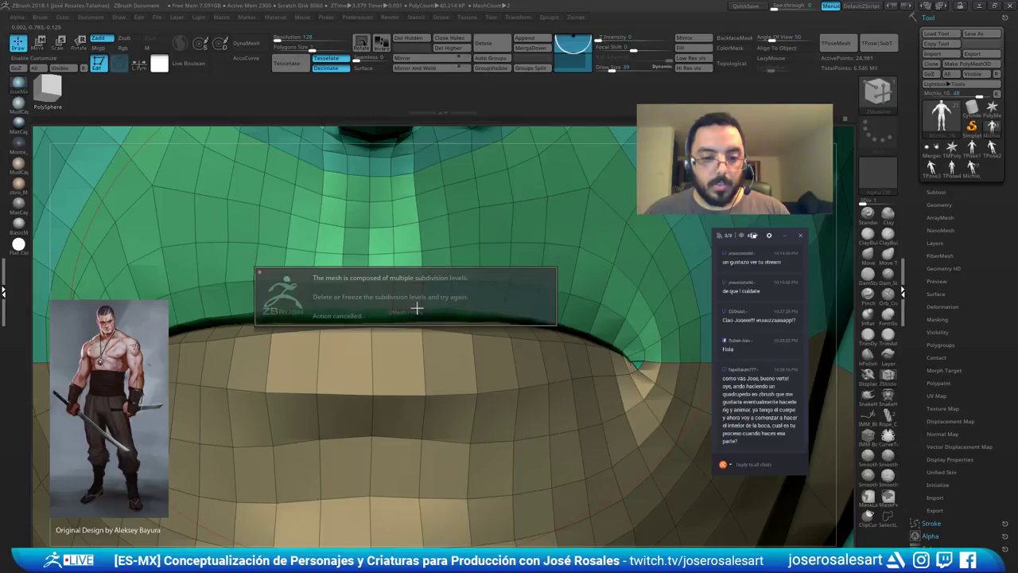
Return to the ClayBuildup brush with draw size 1 and examine the lip topology from front and side.
{"action": "key", "text": "s"}
{"action": "key", "text": "1"}
{"action": "key", "text": "s"}
{"action": "left_click_drag", "start_coordinate": [462, 379], "coordinate": [449, 379]}
{"action": "right_click_drag", "start_coordinate": [290, 263], "coordinate": [396, 241], "text": "alt"}
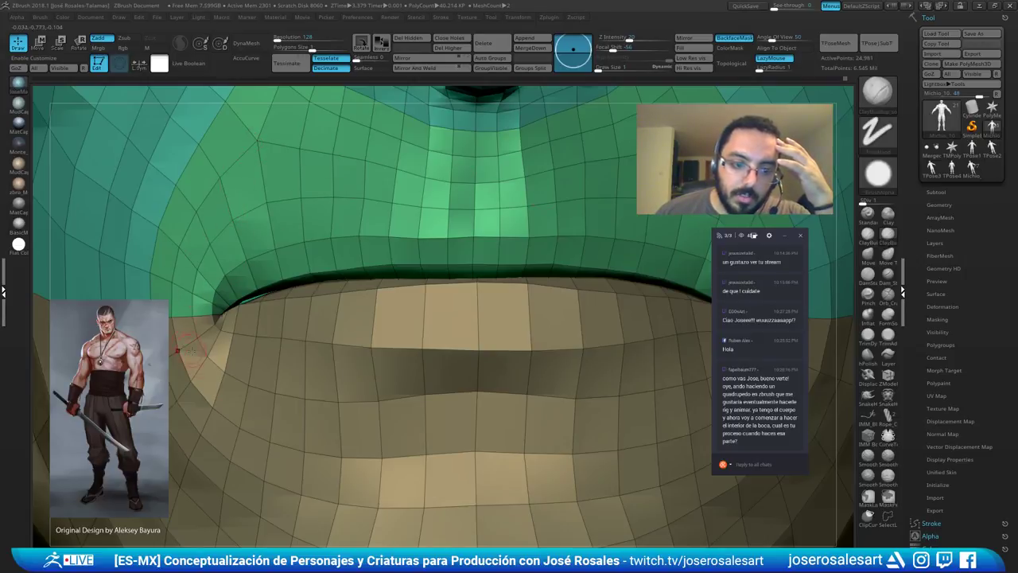
{"action": "right_click_drag", "start_coordinate": [285, 298], "coordinate": [357, 224]}
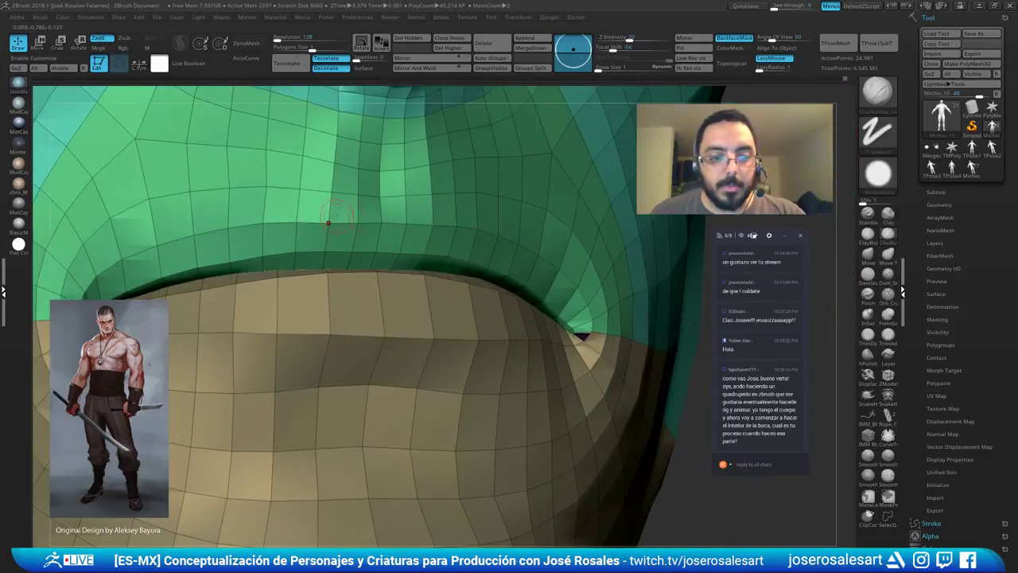
{"action": "right_click_drag", "start_coordinate": [308, 349], "coordinate": [322, 333]}
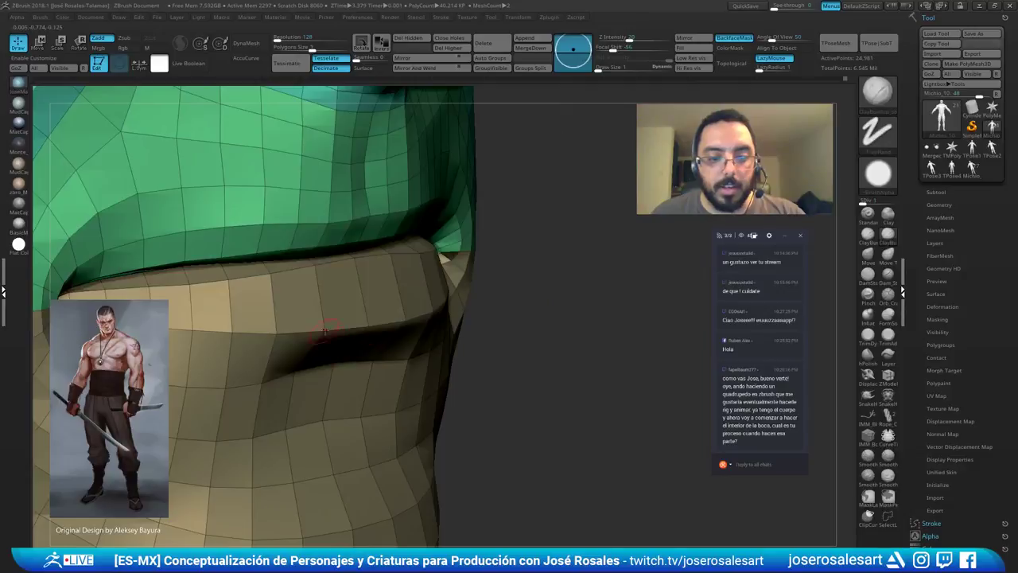
Preview the lips at subdivision level 3, then return to level 1 and check their profile.
{"action": "key", "text": "ctrl+d"}
{"action": "key", "text": "ctrl+d"}
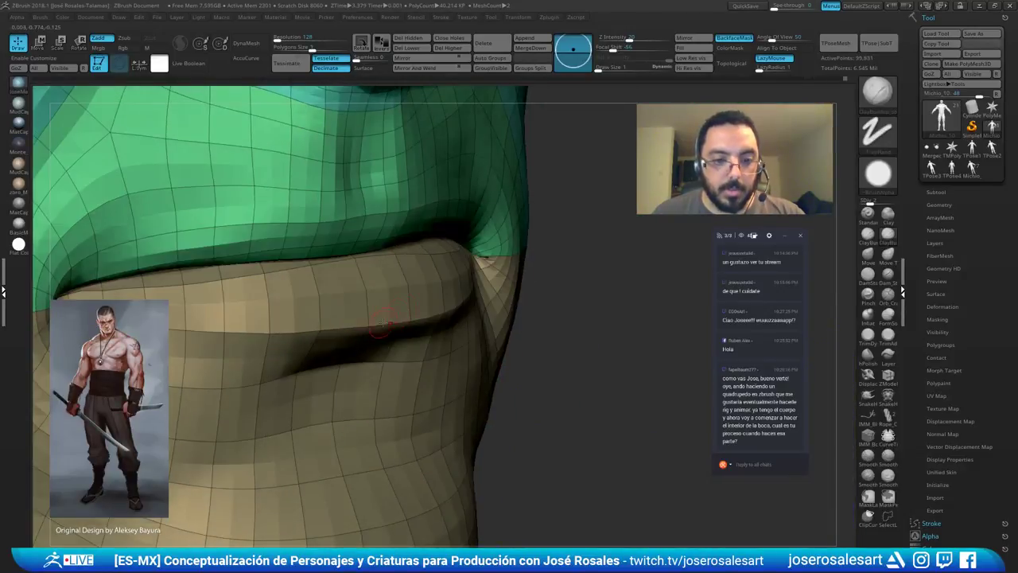
{"action": "right_click_drag", "start_coordinate": [382, 325], "coordinate": [432, 320]}
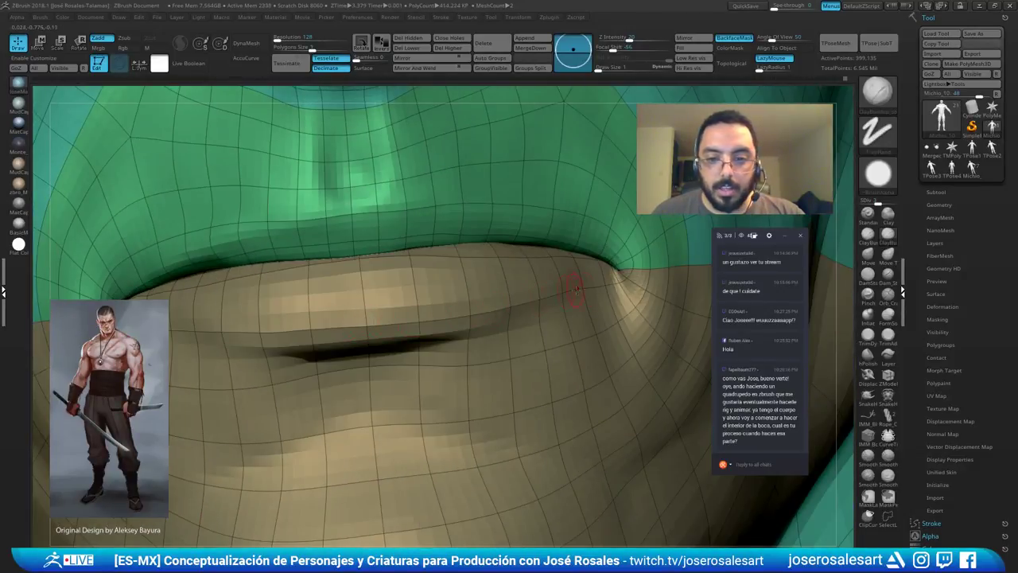
{"action": "right_click_drag", "start_coordinate": [350, 213], "coordinate": [239, 229]}
{"action": "right_click_drag", "start_coordinate": [195, 229], "coordinate": [249, 237]}
{"action": "mouse_move", "coordinate": [311, 249]}
{"action": "right_mouse_down"}
{"action": "mouse_move", "coordinate": [348, 218]}
{"action": "mouse_move", "coordinate": [352, 297]}
{"action": "right_mouse_up"}
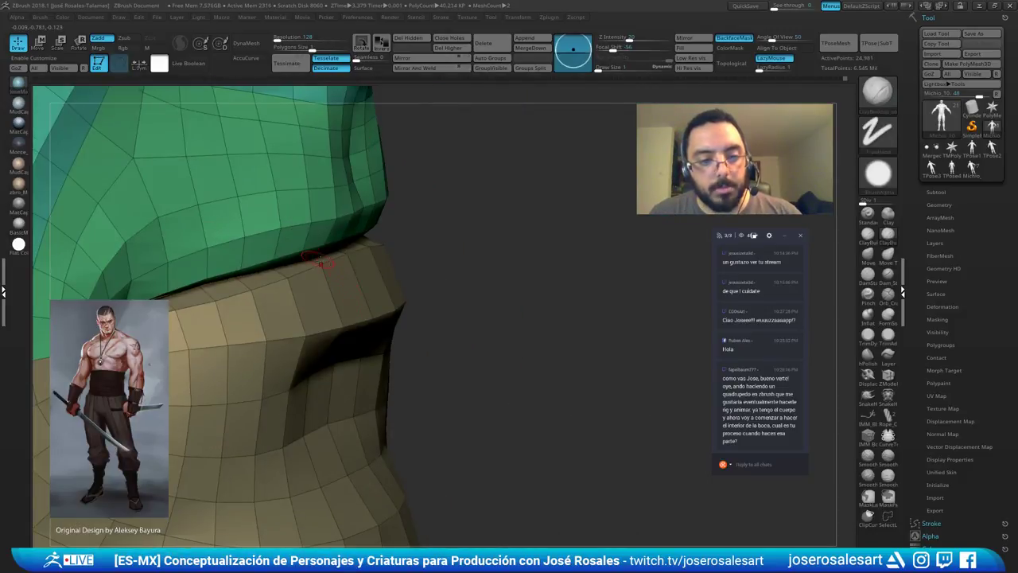
Isolate the polygons around the mouth and view the lip edges from inside the head.
{"action": "right_click_drag", "start_coordinate": [320, 262], "coordinate": [340, 270]}
{"action": "right_click_drag", "start_coordinate": [267, 271], "coordinate": [525, 215]}
{"action": "left_click_drag", "start_coordinate": [586, 129], "coordinate": [67, 526], "text": "ctrl+shift"}
{"action": "right_click_drag", "start_coordinate": [191, 381], "coordinate": [504, 270]}
{"action": "right_click_drag", "start_coordinate": [446, 312], "coordinate": [487, 248]}
{"action": "right_click_drag", "start_coordinate": [380, 240], "coordinate": [450, 291]}
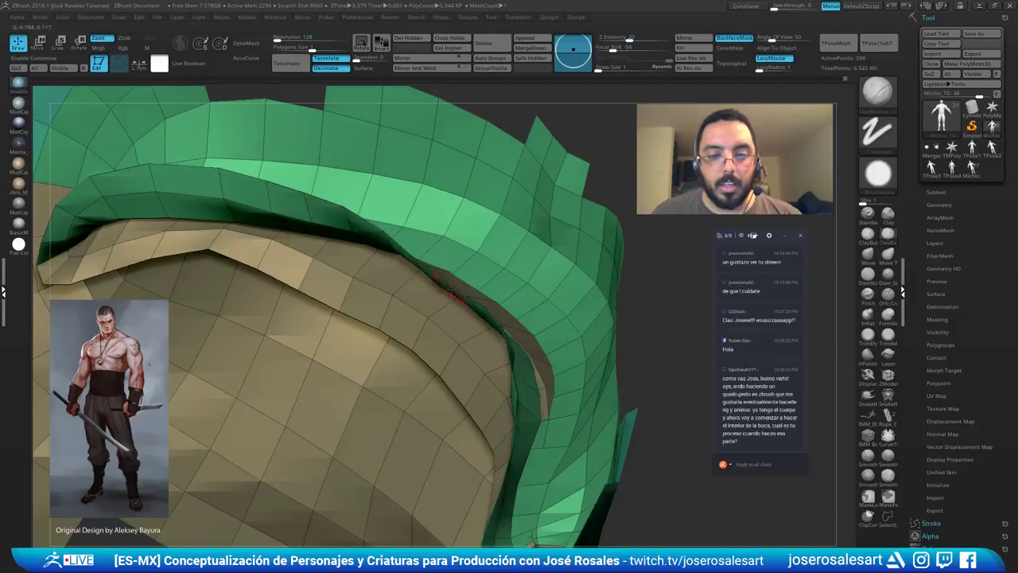
Examine the inner lip loops and mouth opening of the isolated piece from behind, side and front.
{"action": "right_click_drag", "start_coordinate": [398, 328], "coordinate": [167, 175]}
{"action": "right_click_drag", "start_coordinate": [228, 246], "coordinate": [529, 261]}
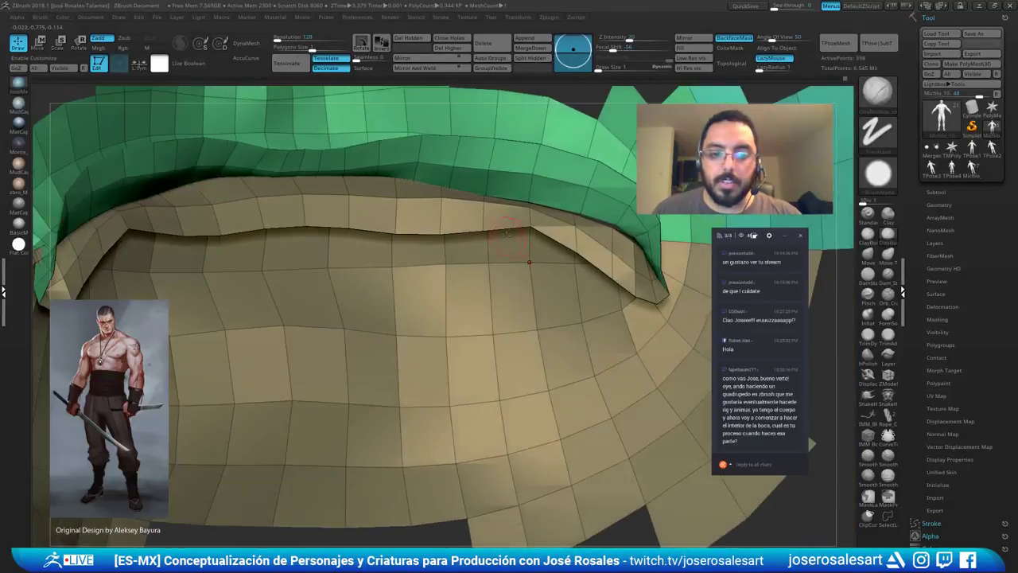
{"action": "right_click_drag", "start_coordinate": [659, 226], "coordinate": [533, 205]}
{"action": "right_click_drag", "start_coordinate": [486, 237], "coordinate": [410, 350]}
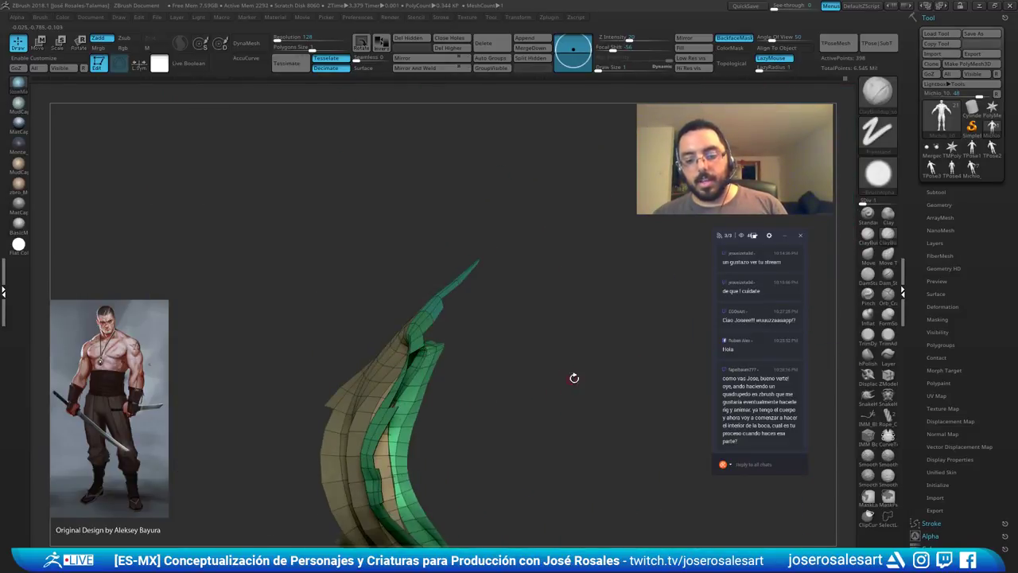
{"action": "right_click_drag", "start_coordinate": [533, 387], "coordinate": [427, 231]}
{"action": "mouse_move", "coordinate": [345, 167]}
{"action": "right_mouse_down"}
{"action": "mouse_move", "coordinate": [363, 295]}
{"action": "mouse_move", "coordinate": [353, 198]}
{"action": "mouse_move", "coordinate": [334, 274]}
{"action": "mouse_move", "coordinate": [350, 202]}
{"action": "mouse_move", "coordinate": [462, 199]}
{"action": "mouse_move", "coordinate": [488, 253]}
{"action": "mouse_move", "coordinate": [429, 330]}
{"action": "right_mouse_up"}
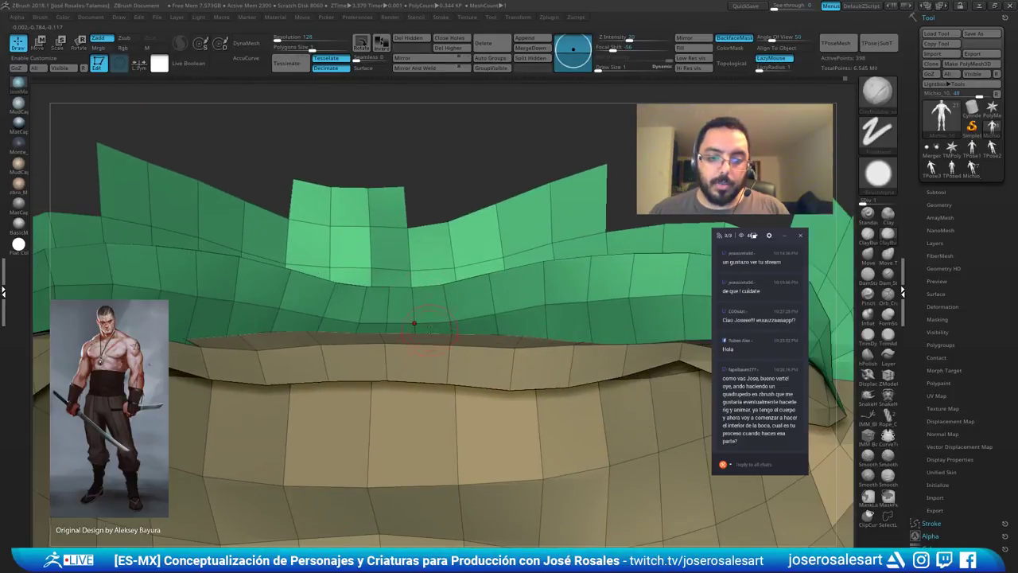
{"action": "right_click_drag", "start_coordinate": [561, 294], "coordinate": [434, 332], "text": "ctrl"}
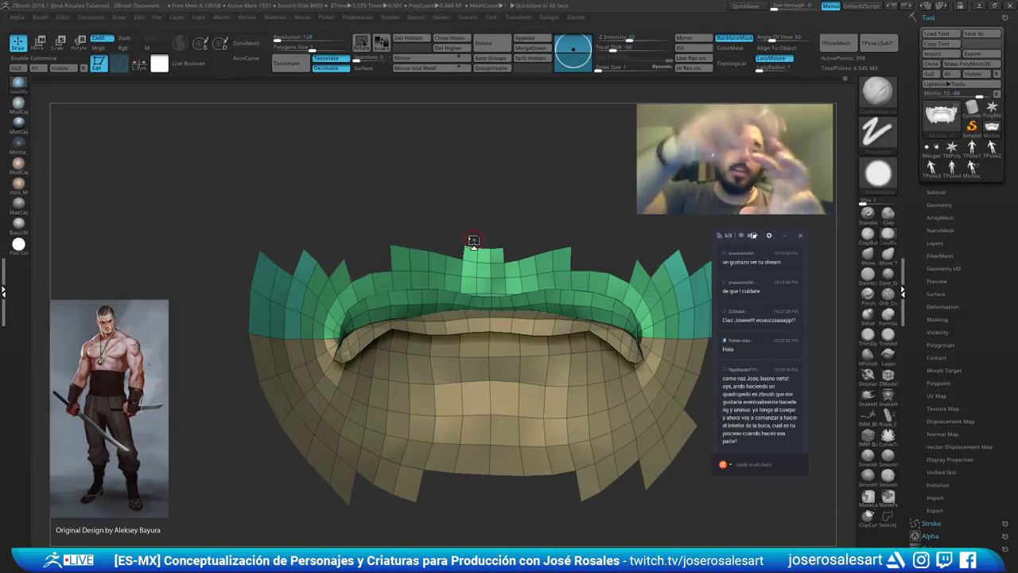
{"action": "left_click_drag", "start_coordinate": [473, 240], "coordinate": [396, 332]}
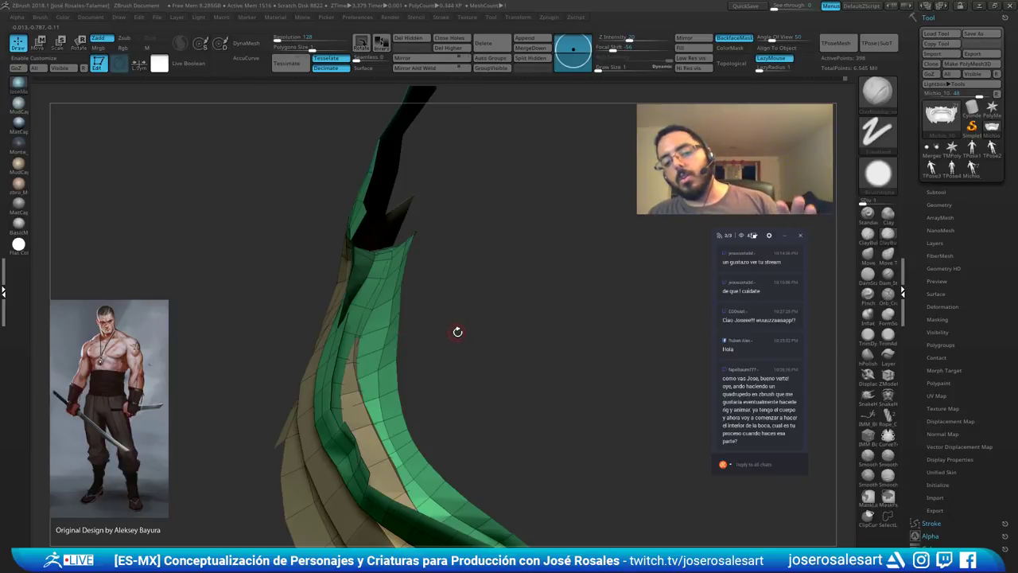
{"action": "left_click_drag", "start_coordinate": [464, 329], "coordinate": [391, 279]}
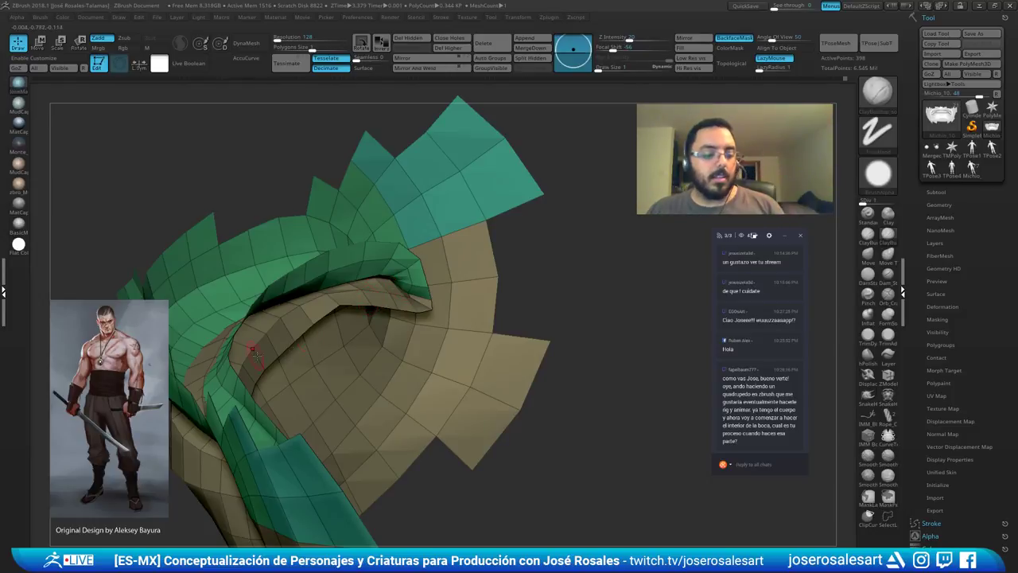
{"action": "left_click_drag", "start_coordinate": [252, 350], "coordinate": [354, 301]}
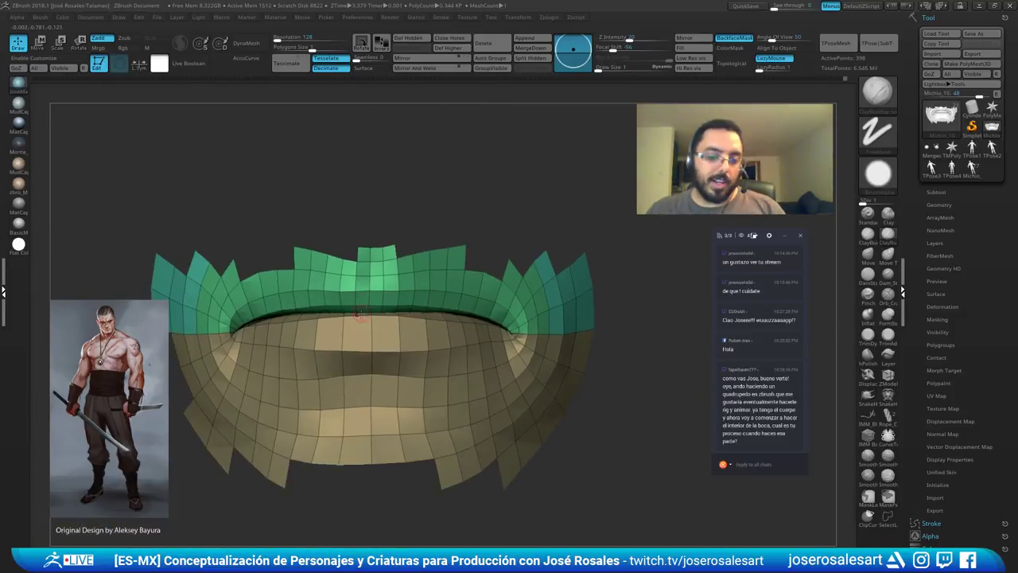
Show the whole model again without polyframe at subdivision level 5 and view the upper body.
{"action": "right_click_drag", "start_coordinate": [478, 297], "coordinate": [480, 258], "text": "ctrl"}
{"action": "left_click", "coordinate": [541, 302], "text": "ctrl+shift"}
{"action": "right_click_drag", "start_coordinate": [538, 302], "coordinate": [462, 295], "text": "ctrl"}
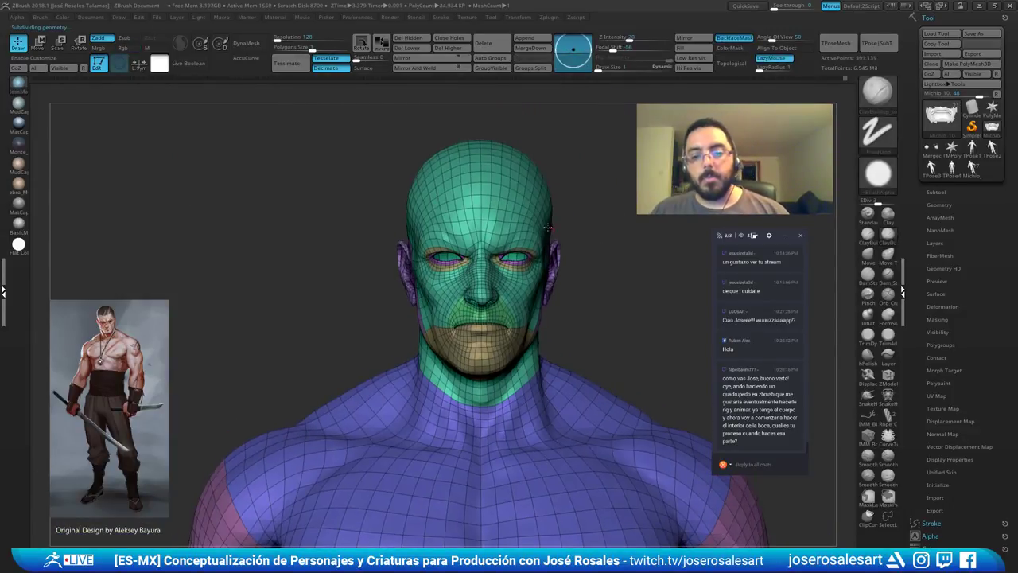
{"action": "key", "text": "shift+f"}
{"action": "right_click_drag", "start_coordinate": [479, 278], "coordinate": [557, 289]}
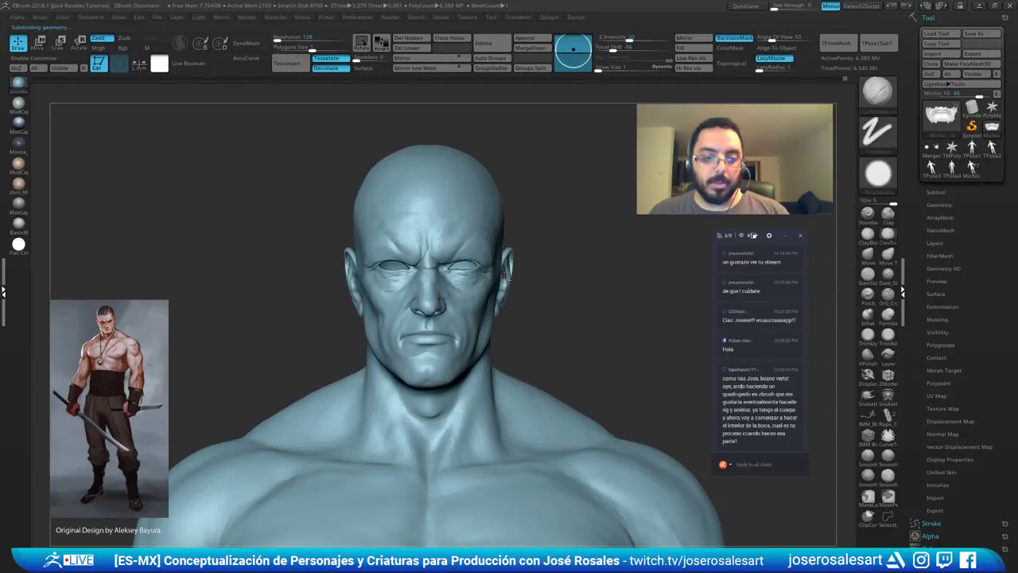
{"action": "mouse_move", "coordinate": [473, 291]}
{"action": "right_mouse_down", "text": "alt"}
{"action": "mouse_move", "coordinate": [457, 311]}
{"action": "mouse_move", "coordinate": [469, 279]}
{"action": "mouse_move", "coordinate": [491, 287]}
{"action": "right_mouse_up", "text": "alt"}
{"action": "left_click_drag", "start_coordinate": [509, 282], "coordinate": [509, 259]}
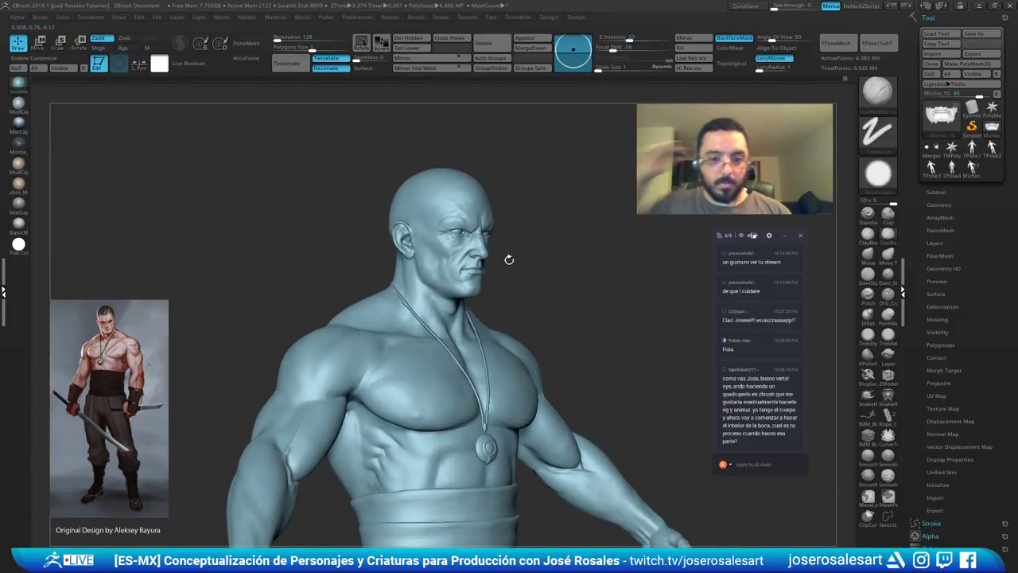
Select the body subtool, isolate its lower lip and jaw polygroup, and lower it to subdivision level 2.
{"action": "left_click", "coordinate": [443, 368], "text": "alt"}
{"action": "mouse_move", "coordinate": [453, 318]}
{"action": "right_mouse_down"}
{"action": "mouse_move", "coordinate": [495, 306]}
{"action": "mouse_move", "coordinate": [494, 259]}
{"action": "mouse_move", "coordinate": [463, 243]}
{"action": "mouse_move", "coordinate": [425, 249]}
{"action": "mouse_move", "coordinate": [510, 276]}
{"action": "right_mouse_up"}
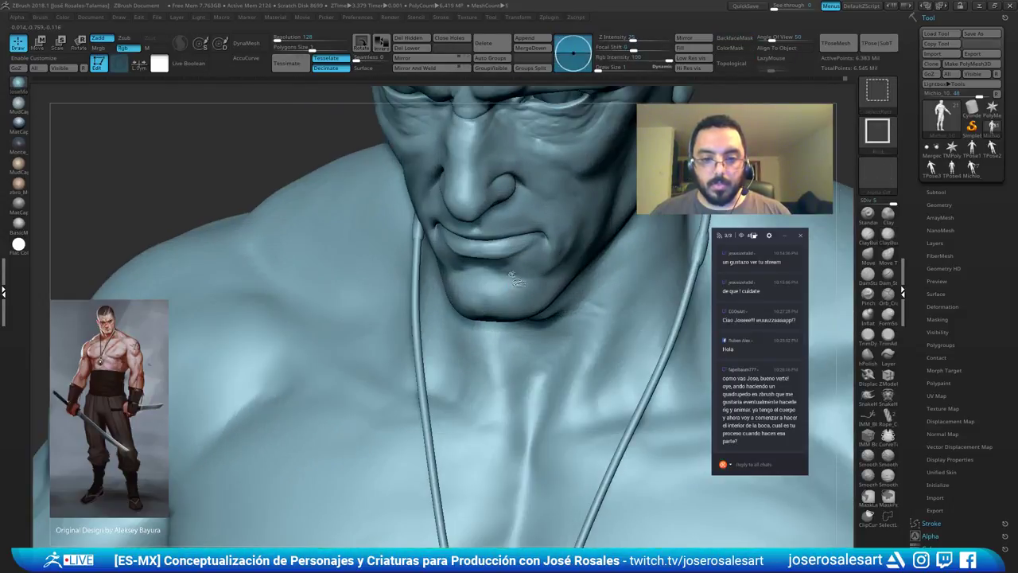
{"action": "left_click", "coordinate": [522, 239], "text": "ctrl+shift"}
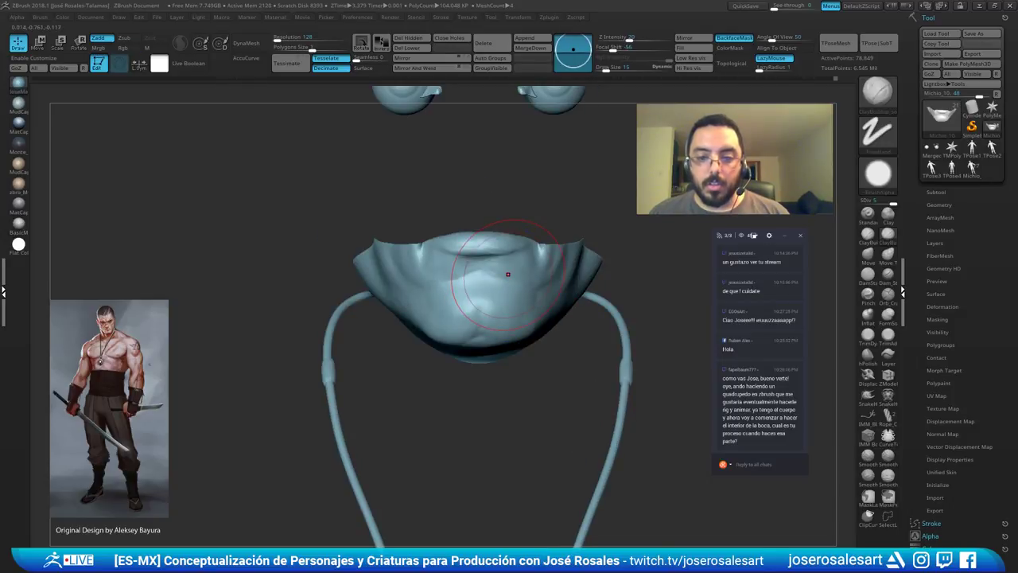
{"action": "mouse_move", "coordinate": [443, 295]}
{"action": "right_mouse_down"}
{"action": "mouse_move", "coordinate": [446, 343]}
{"action": "mouse_move", "coordinate": [458, 306]}
{"action": "mouse_move", "coordinate": [470, 371]}
{"action": "mouse_move", "coordinate": [465, 278]}
{"action": "right_mouse_up"}
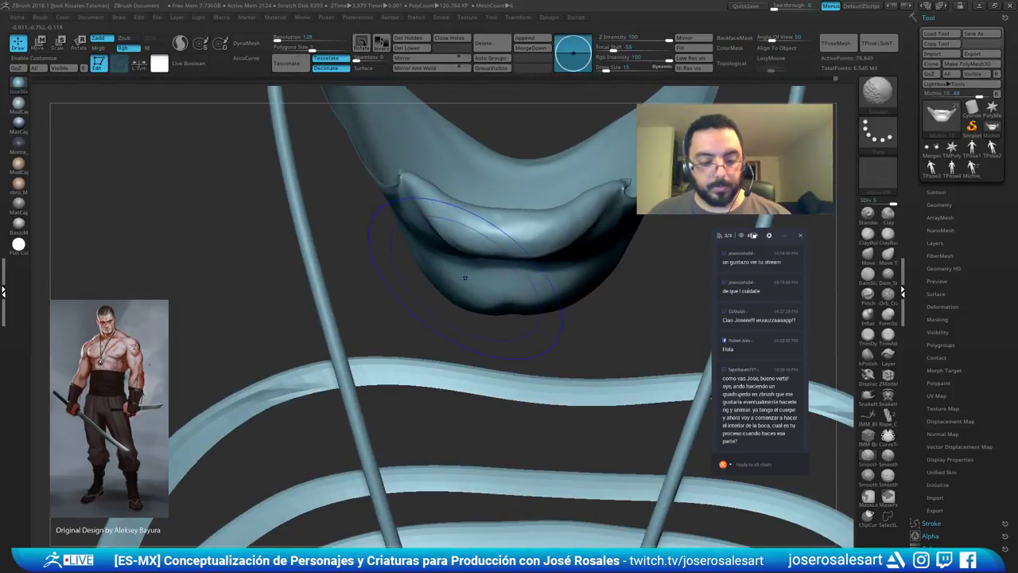
{"action": "key", "text": "shift+d"}
{"action": "key", "text": "shift+d"}
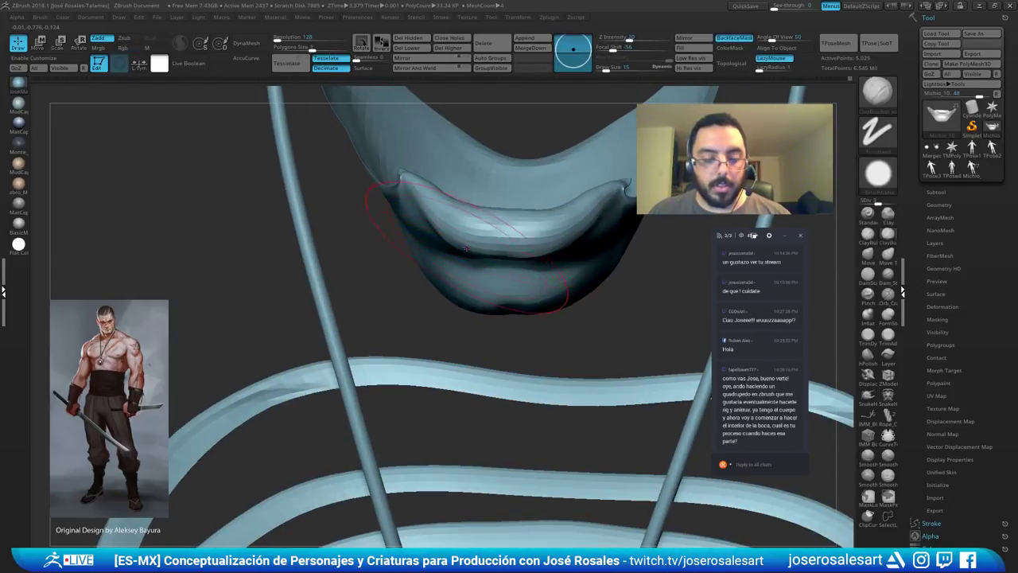
{"action": "key", "text": "shift+d"}
Choose the Move brush with dynamic size off and draw size 81, then show the full head again.
{"action": "key", "text": "b"}
{"action": "key", "text": "m"}
{"action": "key", "text": "v"}
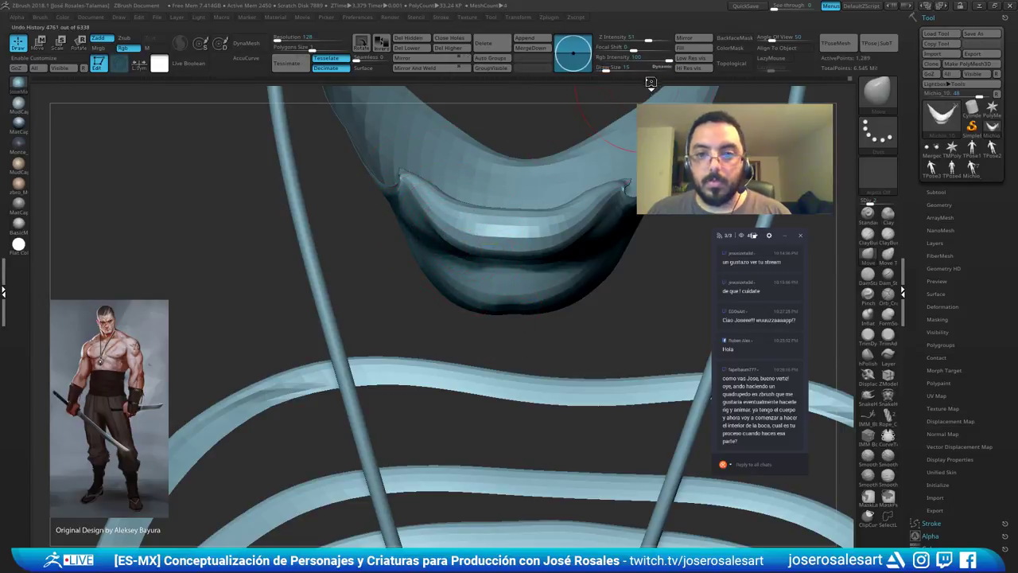
{"action": "double_click", "coordinate": [666, 69]}
{"action": "key", "text": "s"}
{"action": "left_click_drag", "start_coordinate": [461, 240], "coordinate": [424, 239]}
{"action": "mouse_move", "coordinate": [417, 231]}
{"action": "right_mouse_down"}
{"action": "mouse_move", "coordinate": [456, 241]}
{"action": "mouse_move", "coordinate": [443, 246]}
{"action": "mouse_move", "coordinate": [443, 275]}
{"action": "mouse_move", "coordinate": [472, 252]}
{"action": "mouse_move", "coordinate": [425, 291]}
{"action": "right_mouse_up"}
{"action": "left_click", "coordinate": [315, 378], "text": "ctrl+shift"}
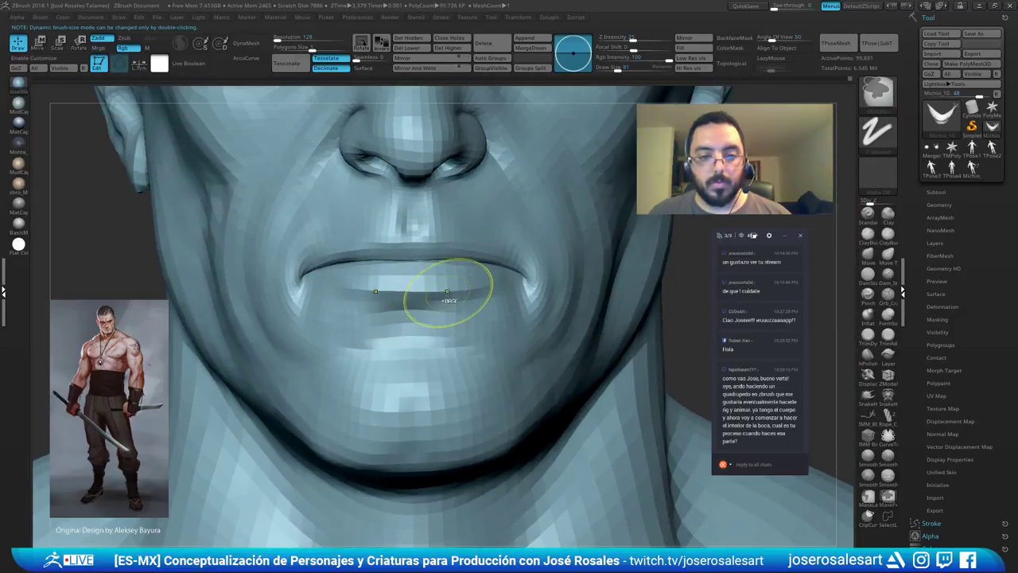
At subdivision level 3, mask everything on the body except the lower lip and jaw polygroup.
{"action": "left_click", "coordinate": [447, 292], "text": "ctrl+shift"}
{"action": "key", "text": "d"}
{"action": "left_click", "coordinate": [442, 307], "text": "ctrl+shift"}
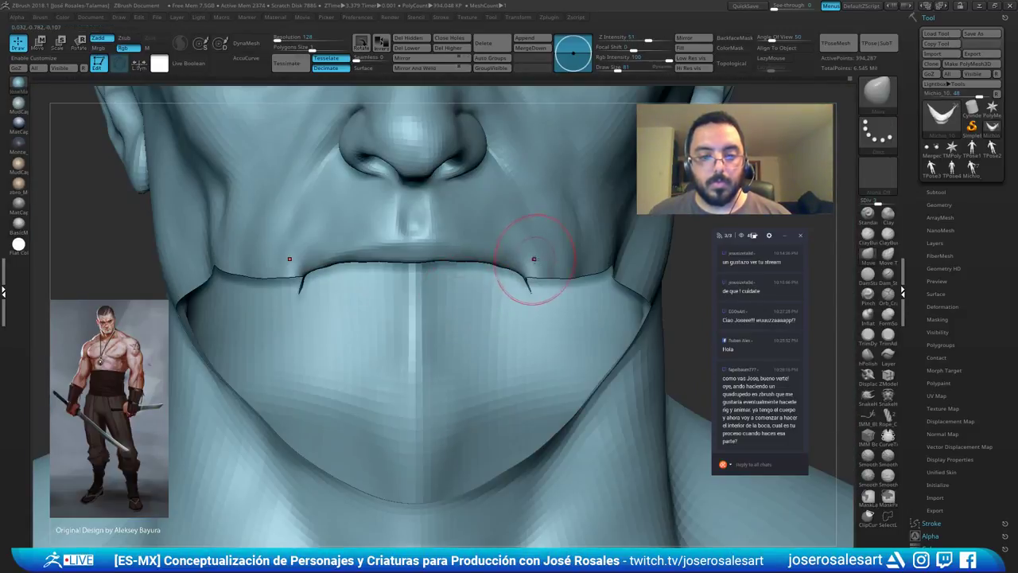
{"action": "left_click", "coordinate": [539, 270], "text": "ctrl+shift"}
{"action": "right_click_drag", "start_coordinate": [539, 271], "coordinate": [353, 234], "text": "ctrl"}
{"action": "left_click_drag", "start_coordinate": [289, 213], "coordinate": [587, 464], "text": "ctrl"}
{"action": "left_click", "coordinate": [607, 320], "text": "ctrl+shift"}
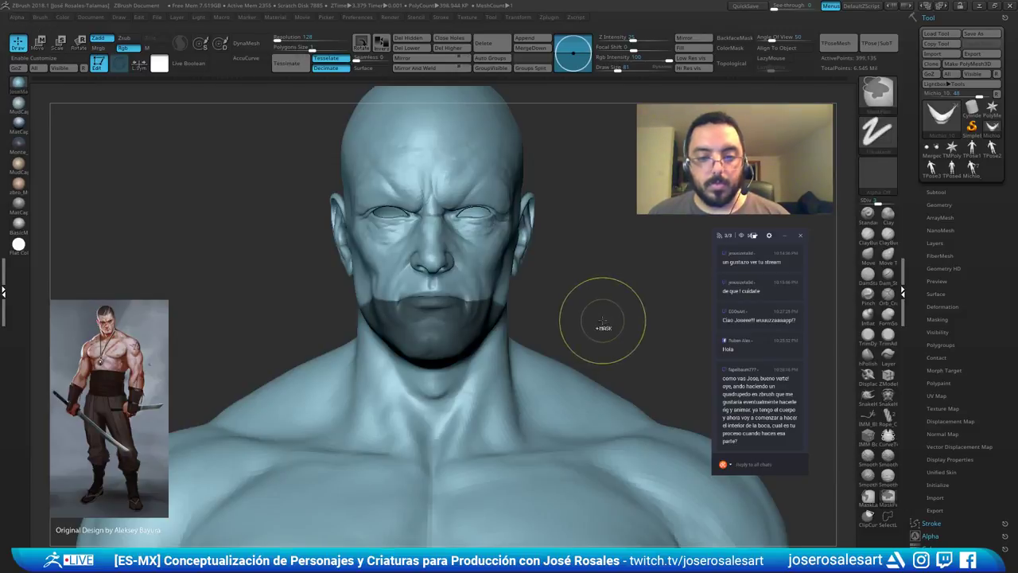
{"action": "right_click_drag", "start_coordinate": [527, 293], "coordinate": [573, 303]}
{"action": "left_click", "coordinate": [479, 315], "text": "ctrl"}
Enlarge the Move brush and nudge the lower lip near the mouth corner.
{"action": "mouse_move", "coordinate": [477, 278]}
{"action": "right_mouse_down", "text": "ctrl"}
{"action": "mouse_move", "coordinate": [485, 314]}
{"action": "mouse_move", "coordinate": [465, 340]}
{"action": "mouse_move", "coordinate": [431, 309]}
{"action": "right_mouse_up", "text": "ctrl"}
{"action": "right_click_drag", "start_coordinate": [492, 258], "coordinate": [501, 263], "text": "ctrl"}
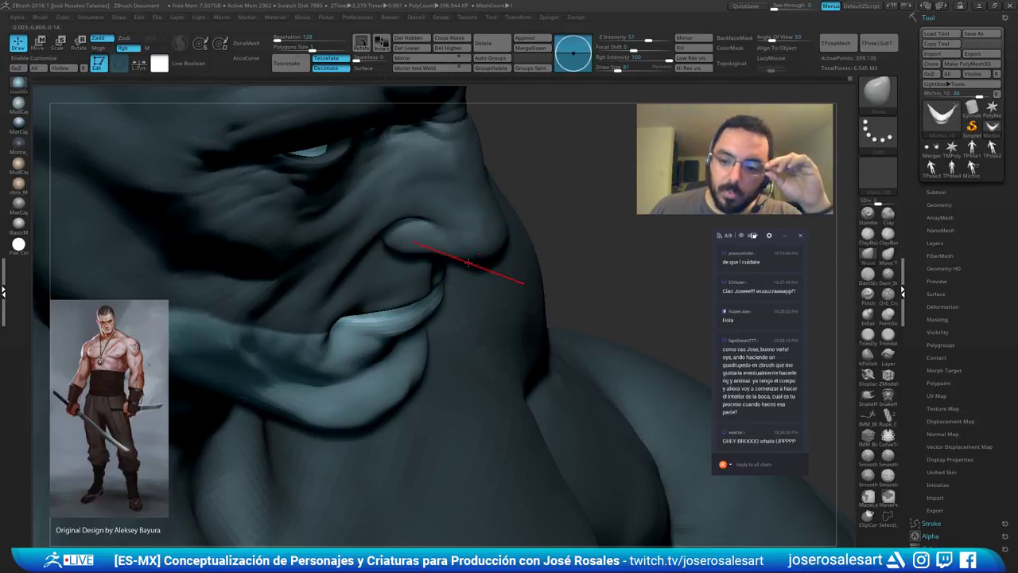
{"action": "mouse_move", "coordinate": [387, 334]}
{"action": "right_mouse_down"}
{"action": "mouse_move", "coordinate": [382, 348]}
{"action": "mouse_move", "coordinate": [379, 325]}
{"action": "mouse_move", "coordinate": [393, 325]}
{"action": "right_mouse_up"}
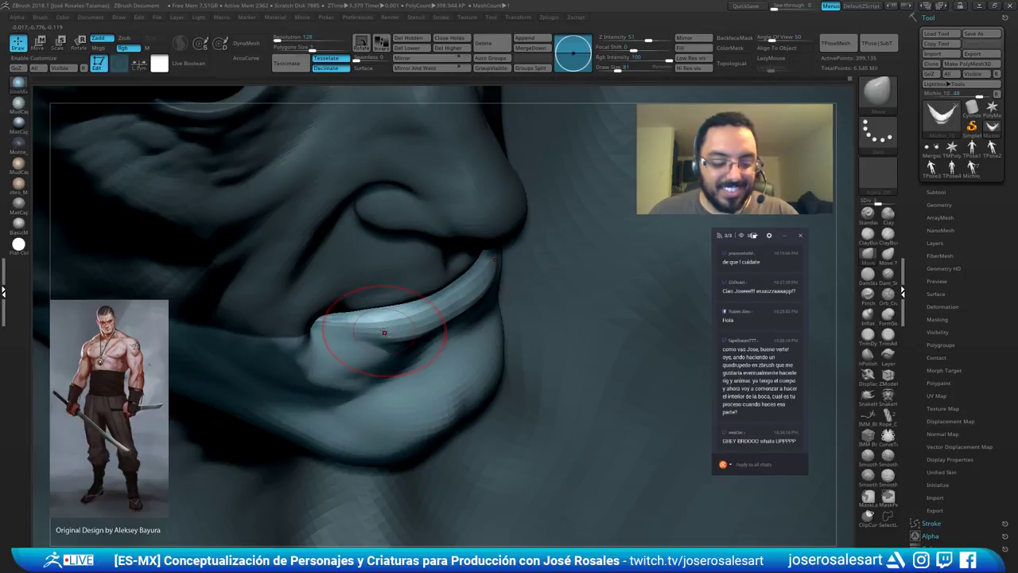
{"action": "key", "text": "s"}
{"action": "left_click_drag", "start_coordinate": [381, 328], "coordinate": [383, 329]}
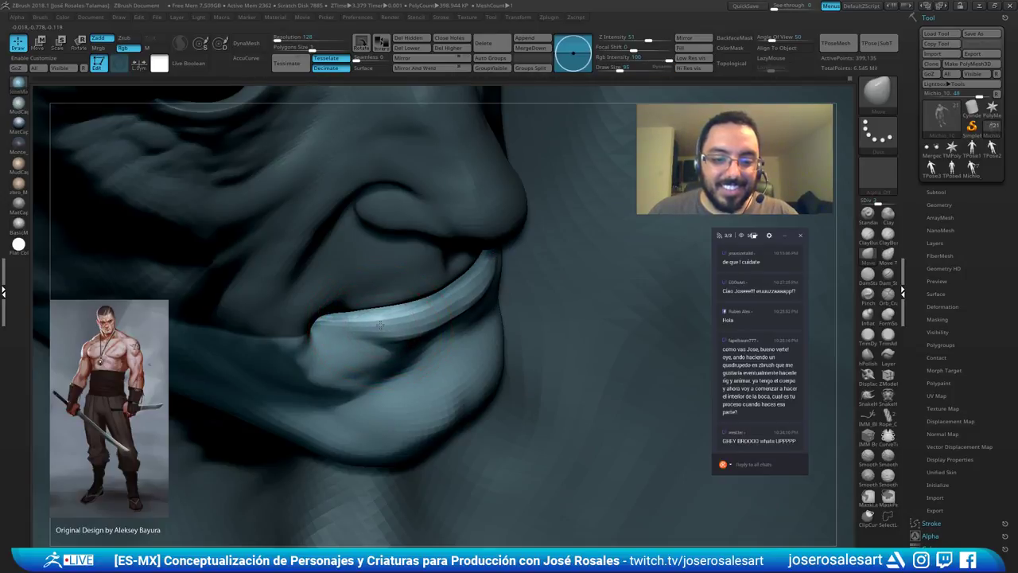
{"action": "right_click_drag", "start_coordinate": [382, 321], "coordinate": [258, 329]}
Switch to the ClayBuildup brush with draw size 51 and check the unmasked lower lip and chin.
{"action": "key", "text": "b"}
{"action": "key", "text": "c"}
{"action": "key", "text": "b"}
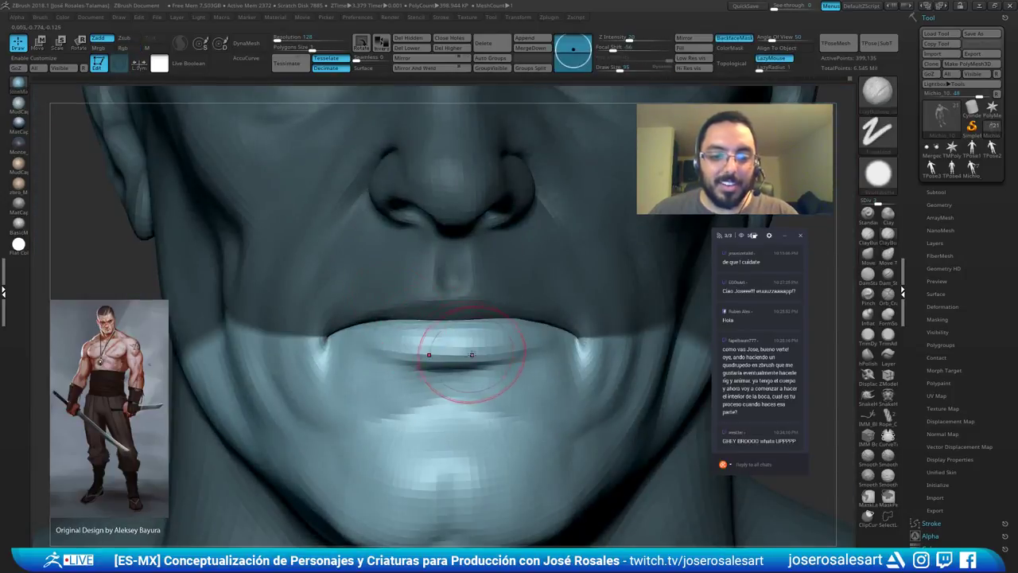
{"action": "key", "text": "bracketleft"}
{"action": "key", "text": "bracketleft"}
{"action": "key", "text": "bracketleft"}
{"action": "right_click_drag", "start_coordinate": [477, 345], "coordinate": [555, 337]}
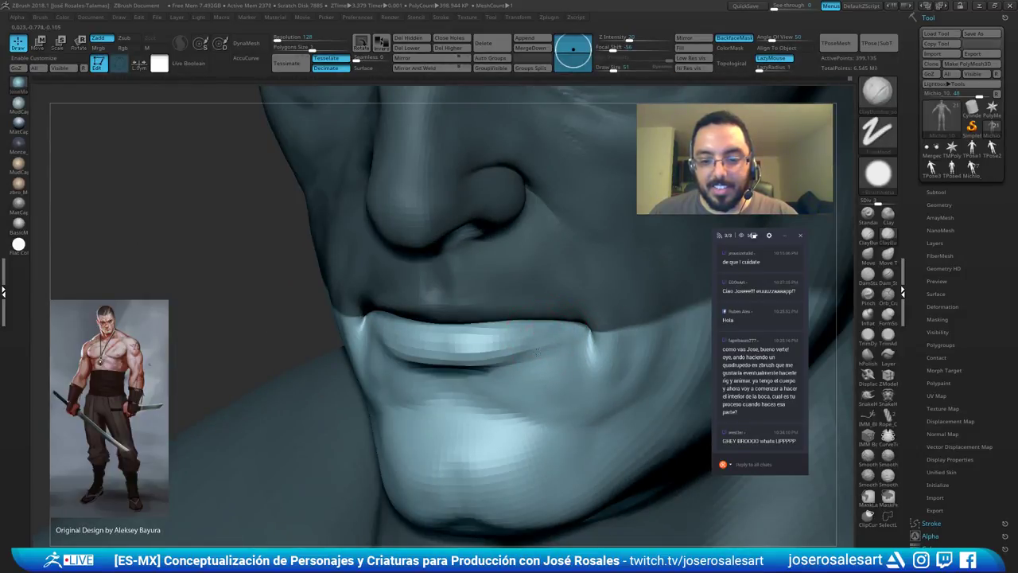
{"action": "mouse_move", "coordinate": [549, 327]}
{"action": "right_mouse_down"}
{"action": "mouse_move", "coordinate": [354, 329]}
{"action": "mouse_move", "coordinate": [430, 326]}
{"action": "mouse_move", "coordinate": [500, 295]}
{"action": "mouse_move", "coordinate": [307, 348]}
{"action": "right_mouse_up"}
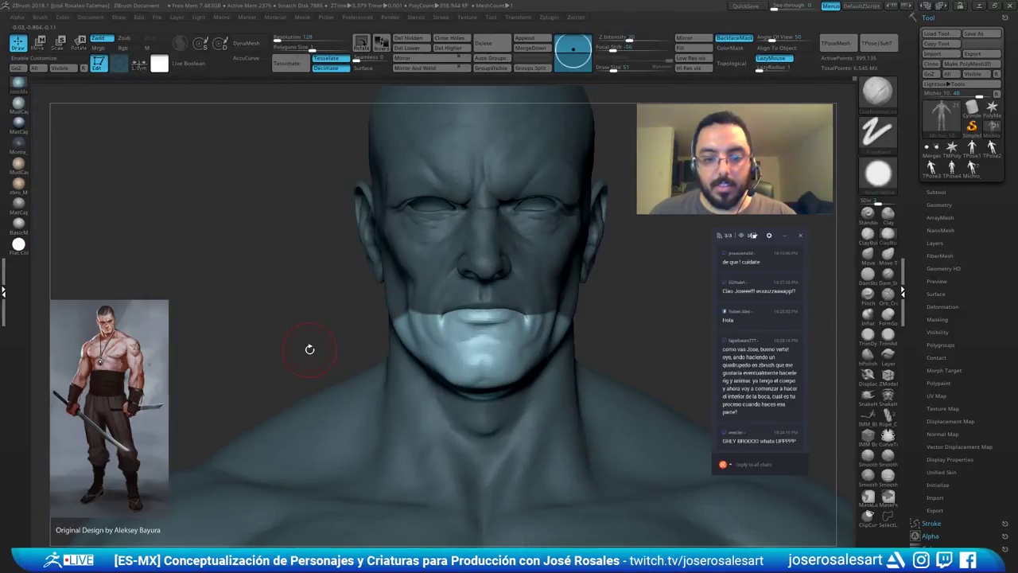
Clear the mask on the body, bring the necklace back into view and reduce the brush to draw size 42.
{"action": "left_click", "coordinate": [334, 324], "text": "ctrl"}
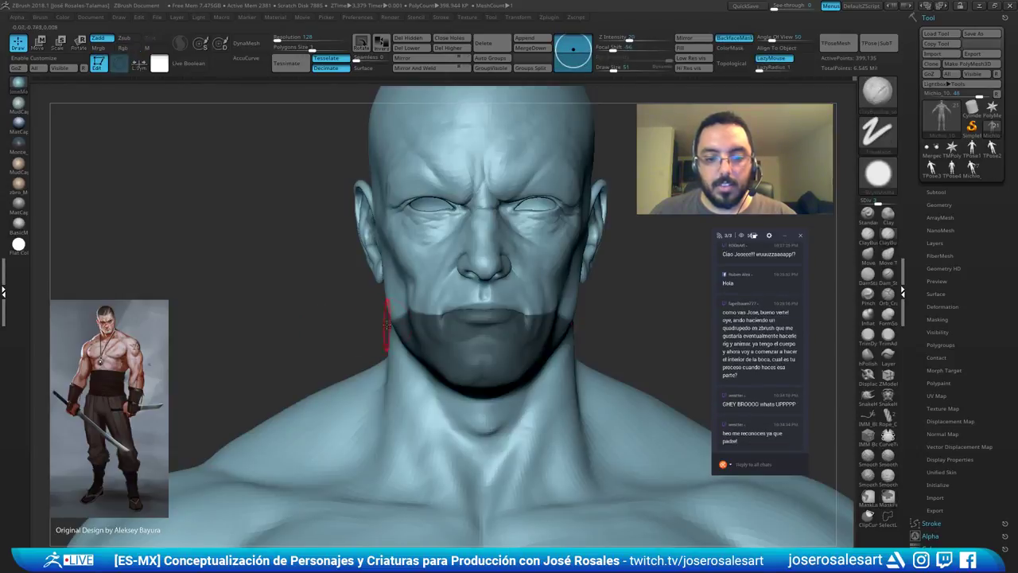
{"action": "left_click", "coordinate": [328, 309], "text": "ctrl"}
{"action": "left_click", "coordinate": [329, 310], "text": "ctrl"}
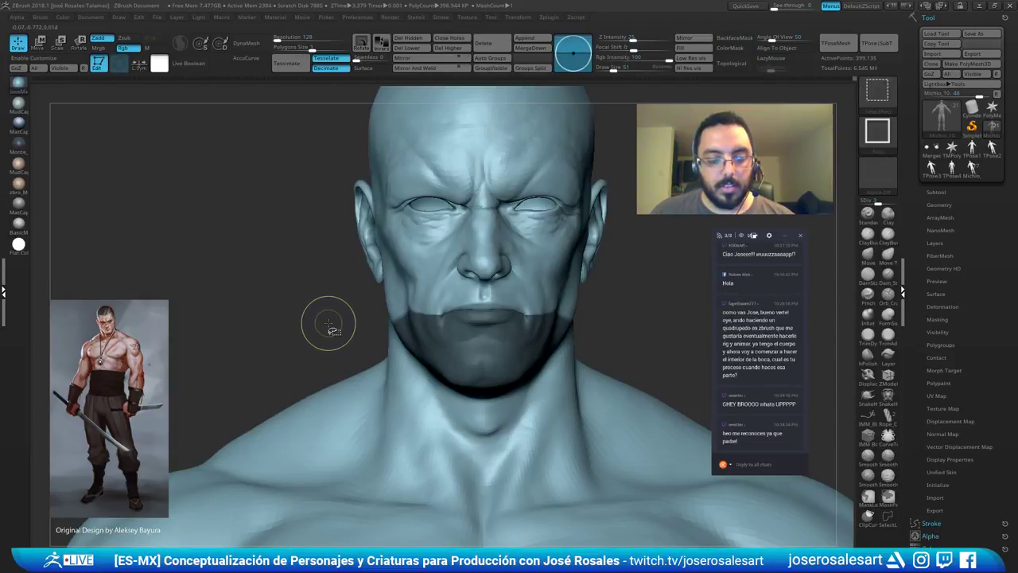
{"action": "left_click_drag", "start_coordinate": [296, 278], "coordinate": [316, 323], "text": "ctrl"}
{"action": "key", "text": "shift+s"}
{"action": "right_click_drag", "start_coordinate": [425, 306], "coordinate": [362, 310], "text": "alt"}
{"action": "key", "text": "bracketleft"}
{"action": "right_click_drag", "start_coordinate": [461, 325], "coordinate": [437, 307]}
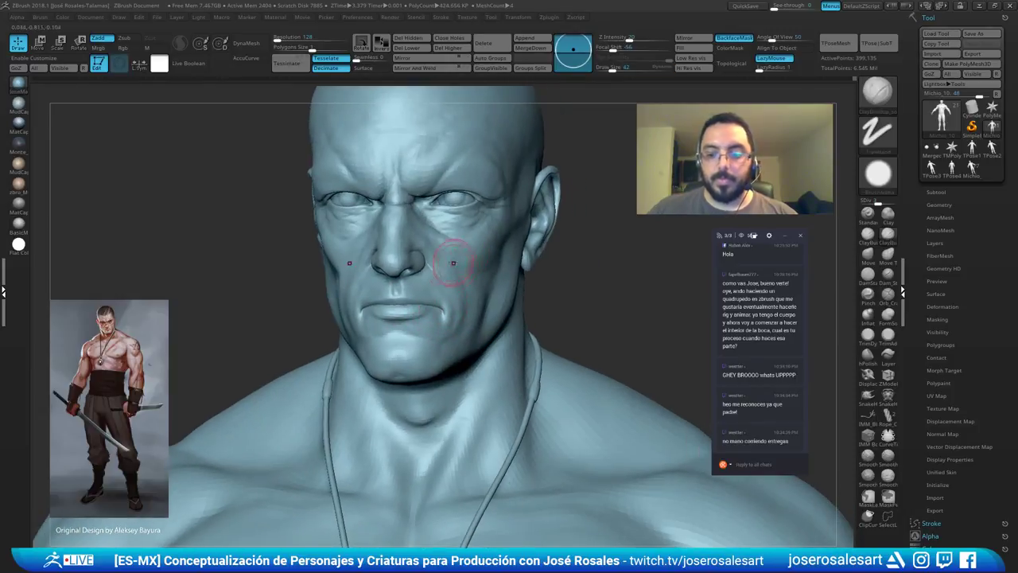
Isolate the lower lip and jaw polygroup and smooth the lip around the mouth corner.
{"action": "mouse_move", "coordinate": [453, 263]}
{"action": "right_mouse_down", "text": "ctrl"}
{"action": "mouse_move", "coordinate": [477, 306]}
{"action": "mouse_move", "coordinate": [463, 302]}
{"action": "mouse_move", "coordinate": [450, 318]}
{"action": "mouse_move", "coordinate": [438, 291]}
{"action": "mouse_move", "coordinate": [422, 344]}
{"action": "mouse_move", "coordinate": [436, 354]}
{"action": "right_mouse_up", "text": "ctrl"}
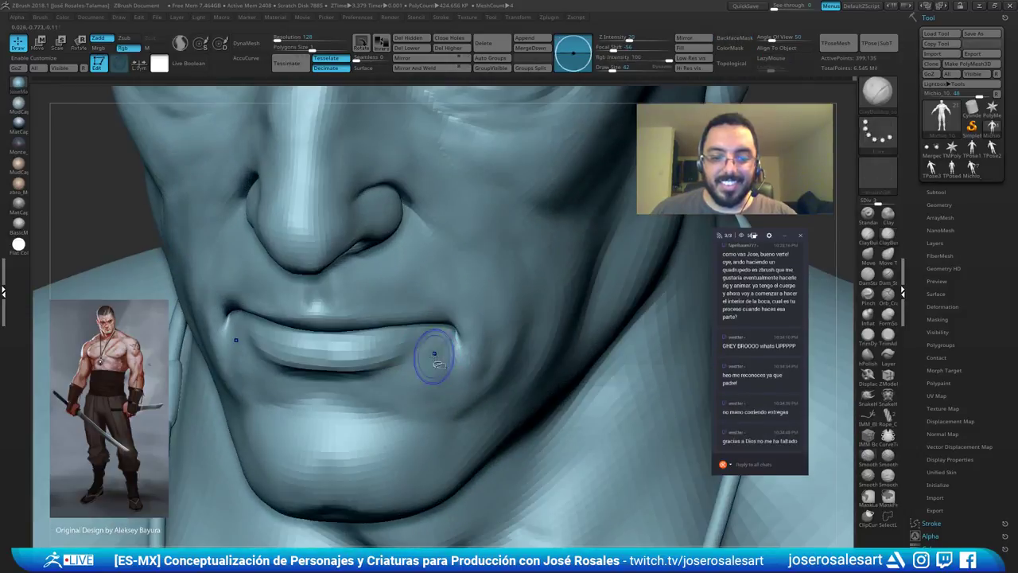
{"action": "left_click", "coordinate": [434, 350], "text": "ctrl+shift"}
{"action": "left_click_drag", "start_coordinate": [441, 343], "coordinate": [426, 358], "text": "shift"}
{"action": "mouse_move", "coordinate": [424, 362]}
{"action": "right_mouse_down", "text": "ctrl"}
{"action": "mouse_move", "coordinate": [398, 308]}
{"action": "mouse_move", "coordinate": [371, 314]}
{"action": "mouse_move", "coordinate": [405, 319]}
{"action": "mouse_move", "coordinate": [393, 340]}
{"action": "mouse_move", "coordinate": [401, 308]}
{"action": "mouse_move", "coordinate": [388, 327]}
{"action": "right_mouse_up", "text": "ctrl"}
Choose the Standard brush and smooth the surface along the isolated lower lip.
{"action": "key", "text": "b"}
{"action": "key", "text": "s"}
{"action": "key", "text": "t"}
{"action": "left_click_drag", "start_coordinate": [387, 327], "coordinate": [373, 337], "text": "shift"}
{"action": "mouse_move", "coordinate": [374, 337]}
{"action": "right_mouse_down"}
{"action": "mouse_move", "coordinate": [226, 310]}
{"action": "mouse_move", "coordinate": [199, 295]}
{"action": "right_mouse_up"}
{"action": "left_click_drag", "start_coordinate": [199, 295], "coordinate": [213, 289], "text": "shift"}
Switch to the ClayBuildup brush and even out the lower lip's rounded edge and underside by smoothing from several angles.
{"action": "key", "text": "b"}
{"action": "key", "text": "c"}
{"action": "key", "text": "b"}
{"action": "mouse_move", "coordinate": [245, 270]}
{"action": "right_mouse_down"}
{"action": "mouse_move", "coordinate": [282, 291]}
{"action": "mouse_move", "coordinate": [297, 316]}
{"action": "mouse_move", "coordinate": [305, 273]}
{"action": "right_mouse_up"}
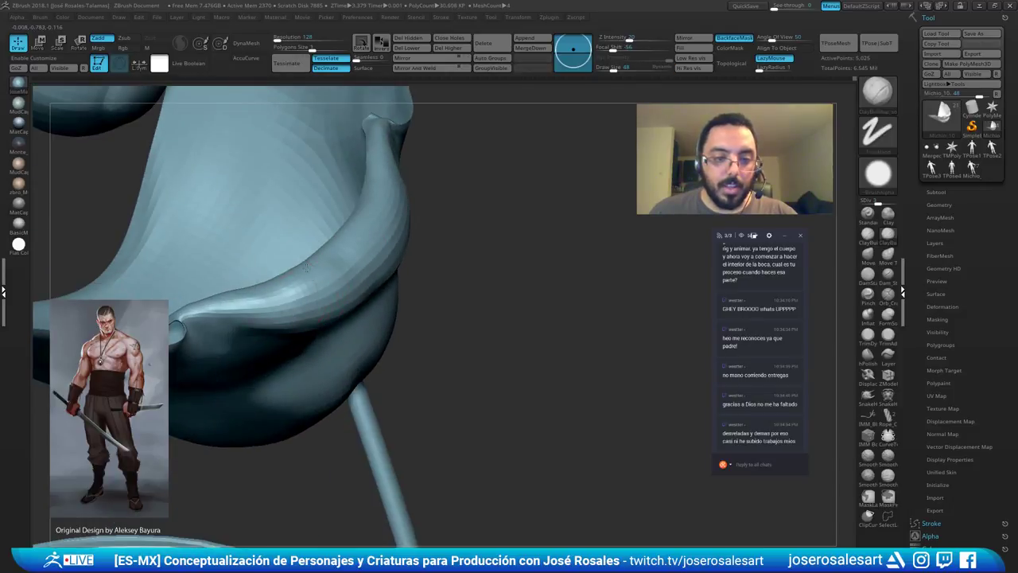
{"action": "key", "text": "shift"}
{"action": "mouse_move", "coordinate": [247, 305]}
{"action": "right_mouse_down", "text": "shift"}
{"action": "mouse_move", "coordinate": [257, 266]}
{"action": "mouse_move", "coordinate": [368, 284]}
{"action": "right_mouse_up", "text": "shift"}
{"action": "mouse_move", "coordinate": [455, 295]}
{"action": "right_mouse_down"}
{"action": "mouse_move", "coordinate": [495, 280]}
{"action": "mouse_move", "coordinate": [236, 287]}
{"action": "mouse_move", "coordinate": [375, 319]}
{"action": "mouse_move", "coordinate": [275, 323]}
{"action": "right_mouse_up"}
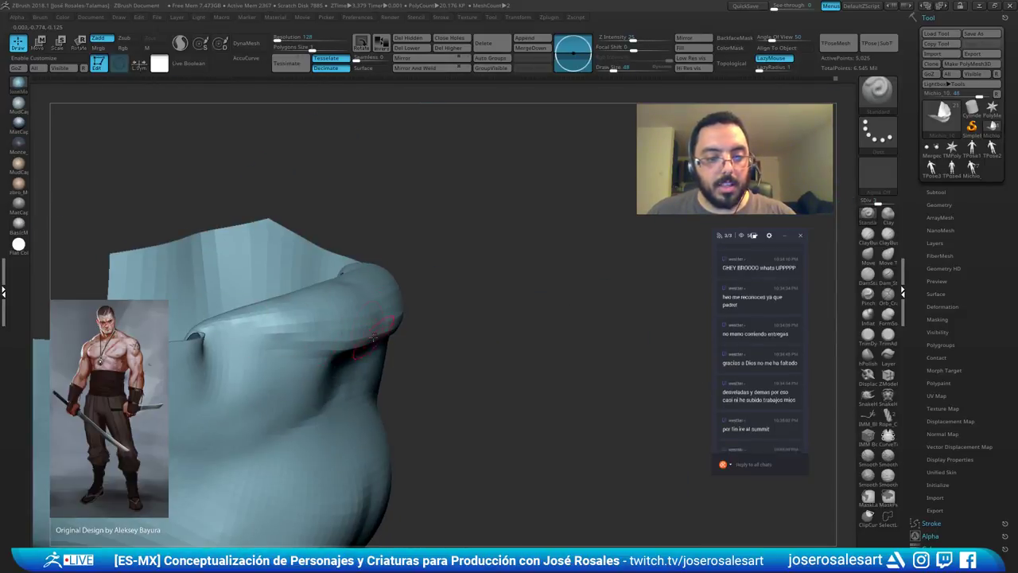
{"action": "right_click_drag", "start_coordinate": [371, 339], "coordinate": [267, 323]}
{"action": "left_click_drag", "start_coordinate": [267, 323], "coordinate": [293, 321], "text": "shift"}
{"action": "mouse_move", "coordinate": [469, 319]}
{"action": "right_mouse_down"}
{"action": "mouse_move", "coordinate": [404, 304]}
{"action": "mouse_move", "coordinate": [517, 291]}
{"action": "mouse_move", "coordinate": [548, 271]}
{"action": "right_mouse_up"}
{"action": "key", "text": "shift"}
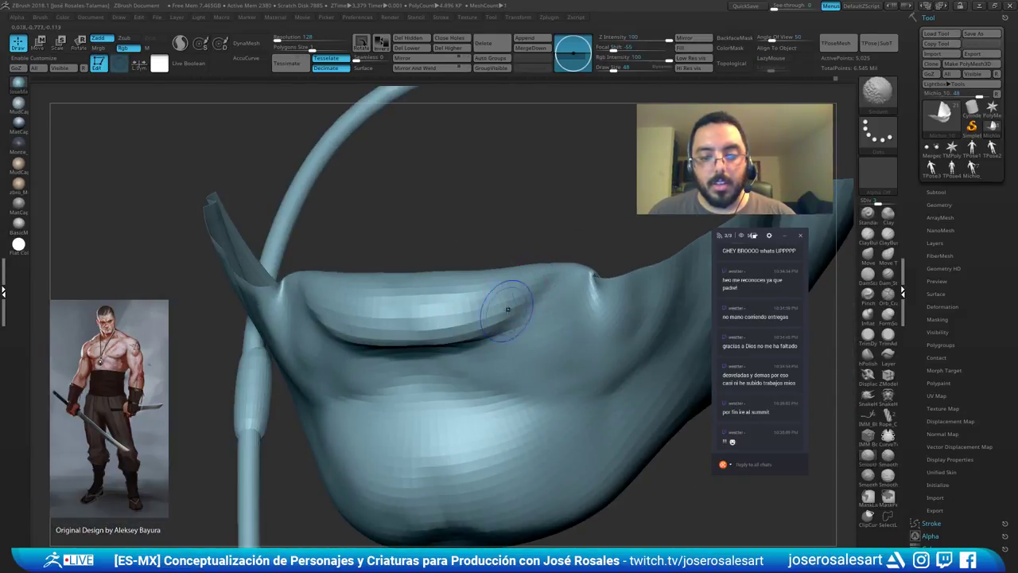
{"action": "right_click_drag", "start_coordinate": [474, 297], "coordinate": [499, 272]}
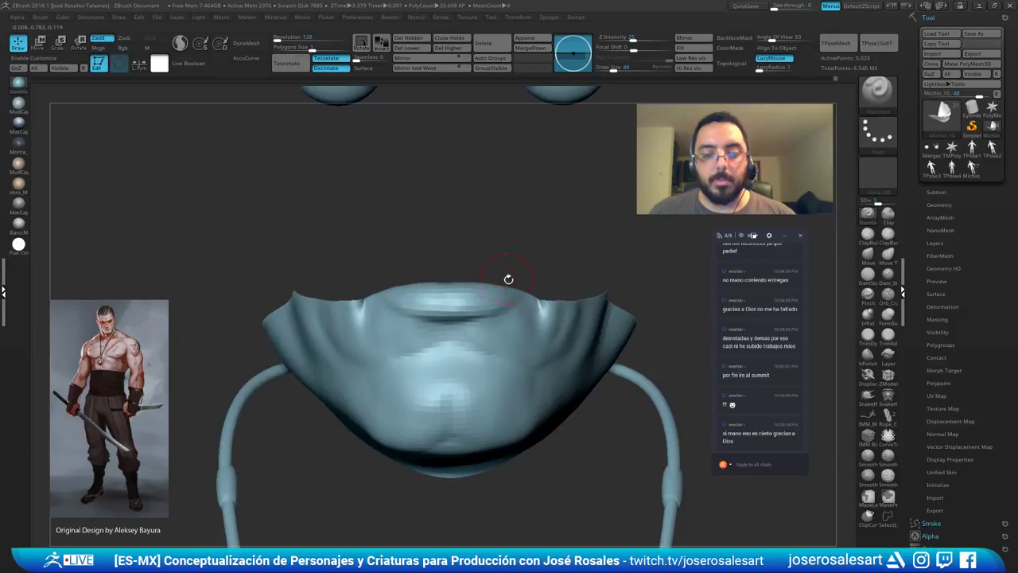
Show the full head again and build up the bulge behind the ear with the ClayBuildup brush.
{"action": "left_click", "coordinate": [593, 277], "text": "ctrl+shift"}
{"action": "mouse_move", "coordinate": [592, 277]}
{"action": "right_mouse_down", "text": "ctrl"}
{"action": "mouse_move", "coordinate": [469, 319]}
{"action": "mouse_move", "coordinate": [522, 307]}
{"action": "mouse_move", "coordinate": [602, 261]}
{"action": "right_mouse_up", "text": "ctrl"}
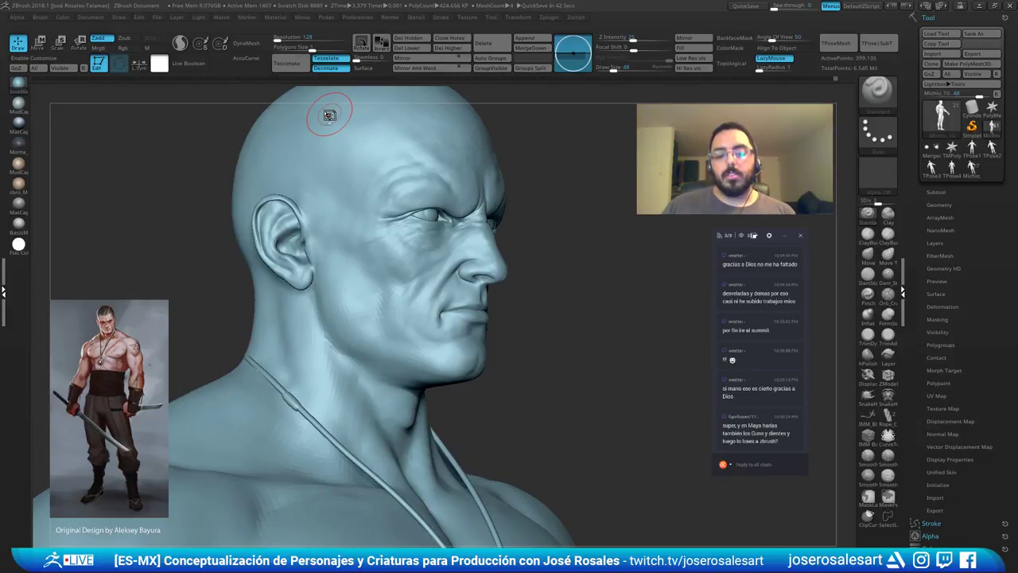
{"action": "left_click_drag", "start_coordinate": [189, 230], "coordinate": [480, 275]}
{"action": "key", "text": "b"}
{"action": "key", "text": "c"}
{"action": "key", "text": "b"}
{"action": "mouse_move", "coordinate": [479, 275]}
{"action": "right_mouse_down"}
{"action": "mouse_move", "coordinate": [425, 198]}
{"action": "mouse_move", "coordinate": [450, 289]}
{"action": "right_mouse_up"}
{"action": "left_click_drag", "start_coordinate": [450, 288], "coordinate": [448, 278]}
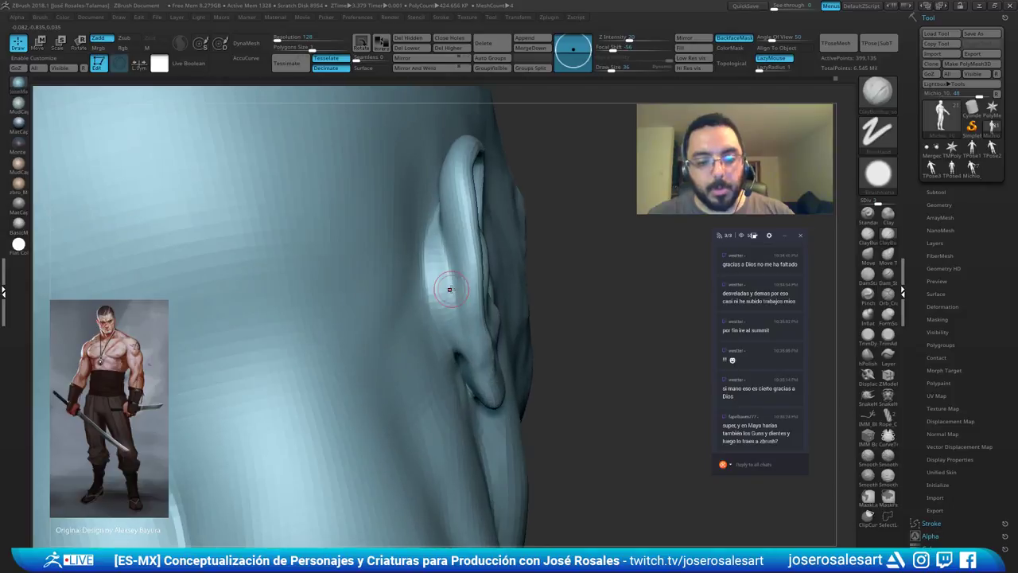
Build up and smooth the back of the ear toward the lobe with ClayBuildup at draw size 48.
{"action": "key", "text": "]"}
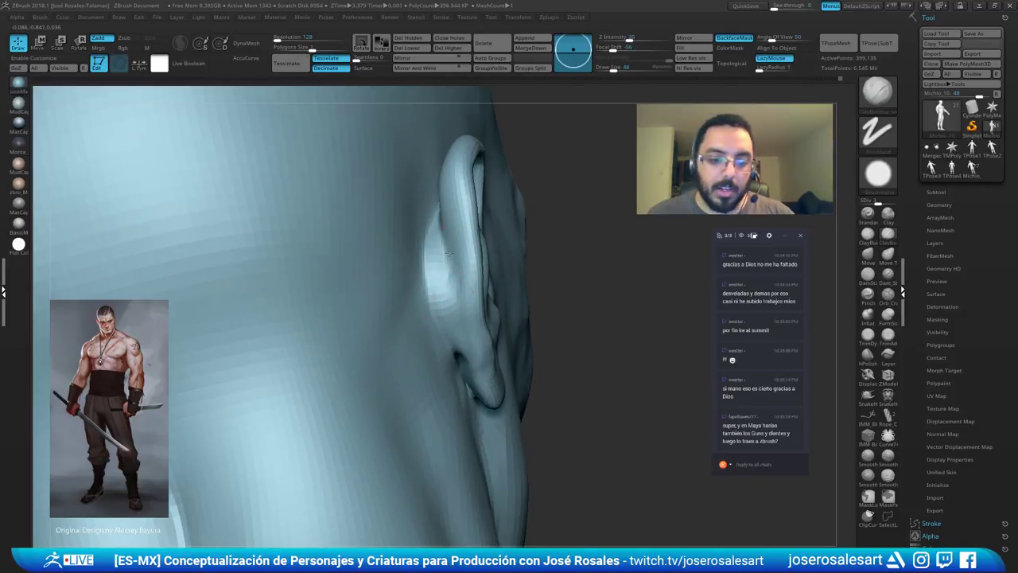
{"action": "right_click_drag", "start_coordinate": [472, 291], "coordinate": [493, 278]}
{"action": "left_click_drag", "start_coordinate": [447, 261], "coordinate": [447, 312]}
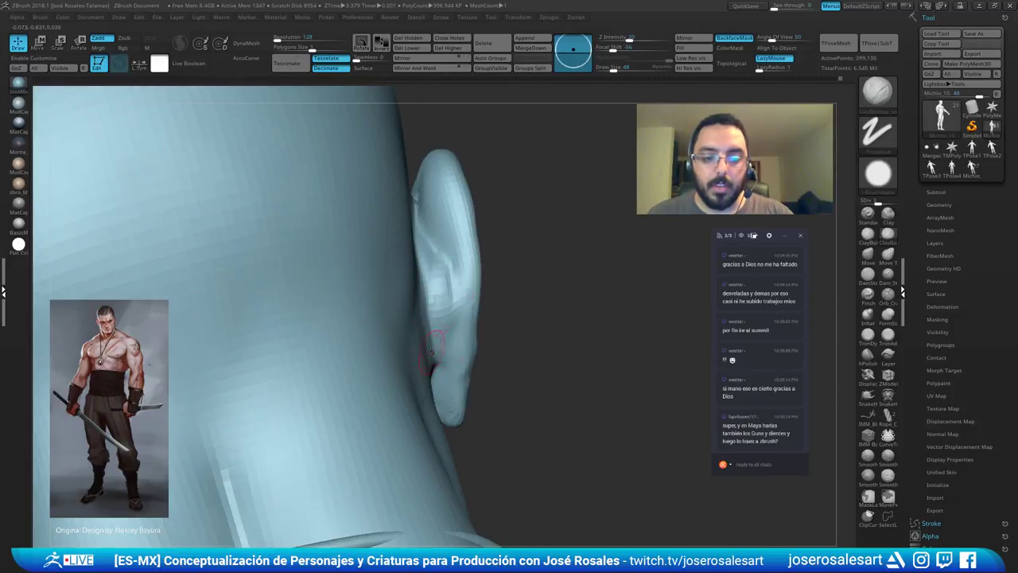
{"action": "right_click_drag", "start_coordinate": [443, 348], "coordinate": [422, 310]}
{"action": "left_click_drag", "start_coordinate": [436, 262], "coordinate": [431, 259], "text": "shift"}
{"action": "right_click_drag", "start_coordinate": [471, 278], "coordinate": [427, 312]}
{"action": "right_click_drag", "start_coordinate": [427, 312], "coordinate": [359, 285], "text": "ctrl"}
Reshape the upper outer rim of the ear with the Move brush and check the ears from the front.
{"action": "right_click_drag", "start_coordinate": [163, 239], "coordinate": [239, 232]}
{"action": "right_click_drag", "start_coordinate": [152, 170], "coordinate": [268, 192]}
{"action": "key", "text": "1"}
{"action": "right_click_drag", "start_coordinate": [312, 279], "coordinate": [294, 274]}
{"action": "key", "text": "2"}
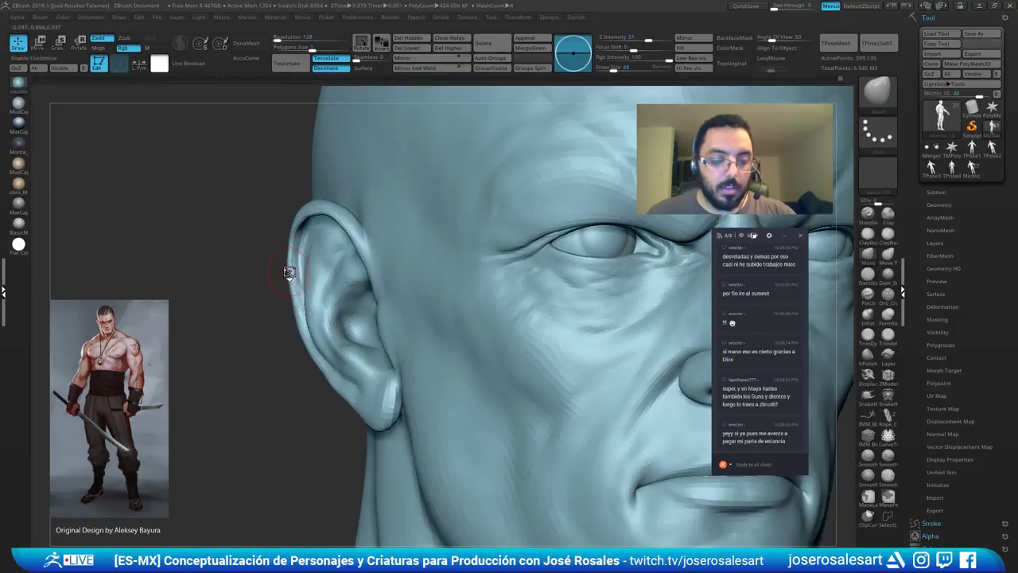
{"action": "key", "text": "3"}
{"action": "left_click_drag", "start_coordinate": [304, 231], "coordinate": [301, 270]}
{"action": "right_click_drag", "start_coordinate": [299, 270], "coordinate": [267, 319]}
{"action": "key", "text": "space"}
{"action": "left_click", "coordinate": [280, 266]}
{"action": "right_click_drag", "start_coordinate": [407, 211], "coordinate": [396, 243], "text": "ctrl"}
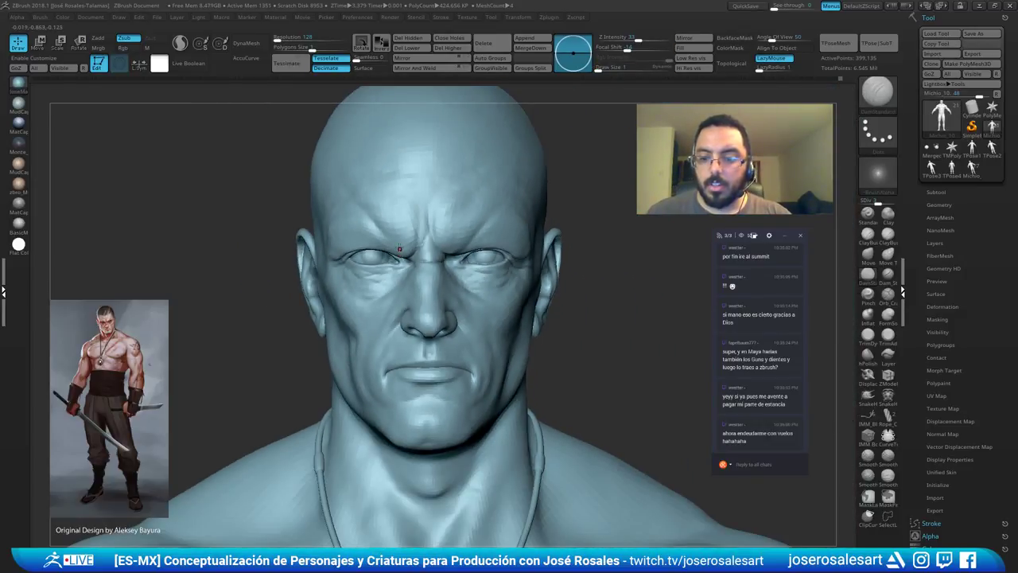
{"action": "mouse_move", "coordinate": [395, 261]}
{"action": "right_mouse_down", "text": "ctrl"}
{"action": "mouse_move", "coordinate": [392, 318]}
{"action": "mouse_move", "coordinate": [394, 267]}
{"action": "right_mouse_up", "text": "ctrl"}
Build up the inner fold in the upper part of the ear with the ClayBuildup brush.
{"action": "mouse_move", "coordinate": [548, 303]}
{"action": "right_mouse_down"}
{"action": "mouse_move", "coordinate": [561, 299]}
{"action": "mouse_move", "coordinate": [505, 261]}
{"action": "right_mouse_up"}
{"action": "left_click_drag", "start_coordinate": [523, 264], "coordinate": [467, 220]}
{"action": "key", "text": "b"}
{"action": "key", "text": "c"}
{"action": "key", "text": "b"}
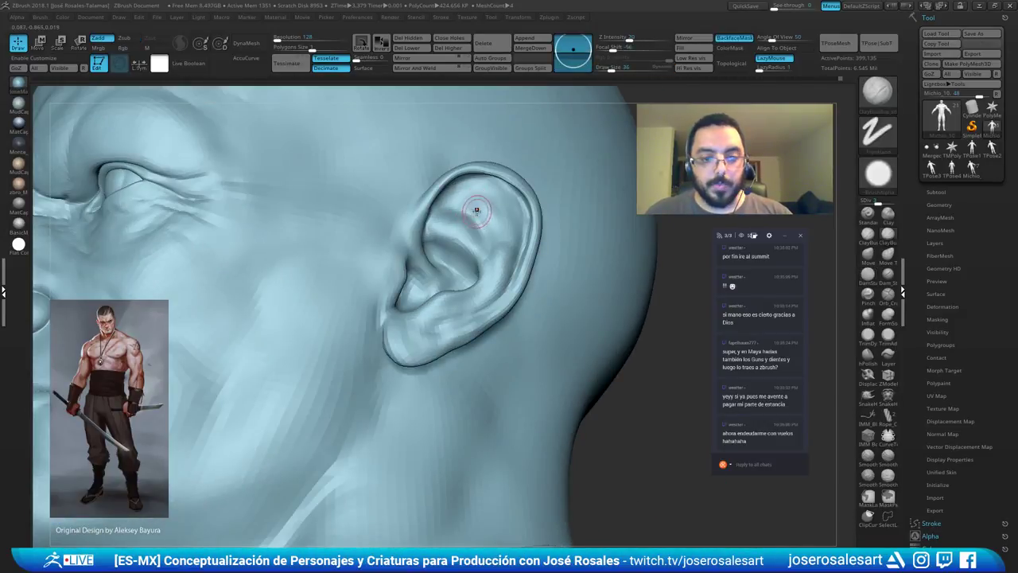
{"action": "right_click_drag", "start_coordinate": [478, 210], "coordinate": [456, 209]}
{"action": "mouse_move", "coordinate": [456, 210]}
{"action": "left_mouse_down"}
{"action": "mouse_move", "coordinate": [473, 207]}
{"action": "mouse_move", "coordinate": [453, 204]}
{"action": "left_mouse_up"}
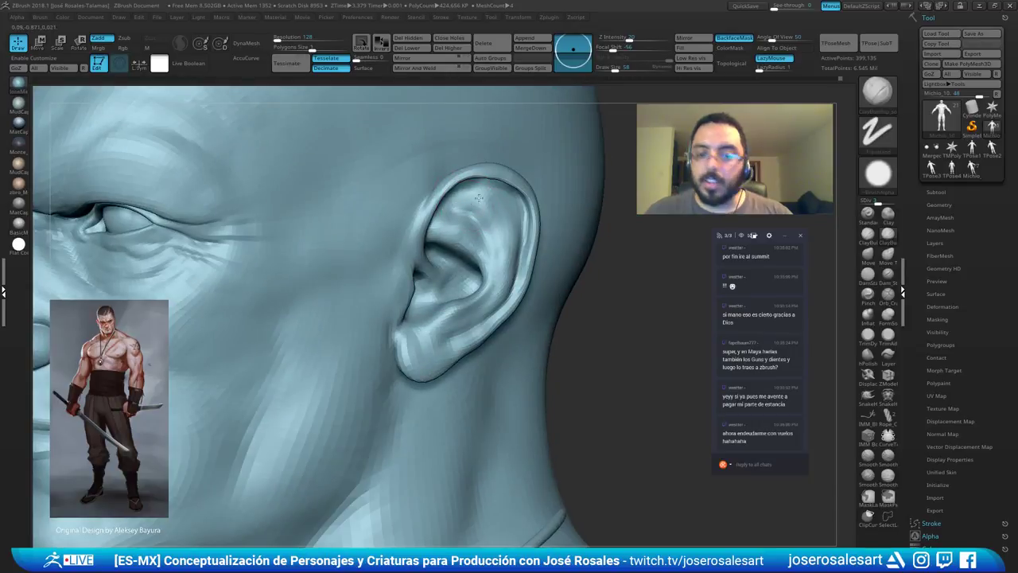
{"action": "mouse_move", "coordinate": [501, 223]}
{"action": "right_mouse_down"}
{"action": "mouse_move", "coordinate": [476, 225]}
{"action": "mouse_move", "coordinate": [513, 224]}
{"action": "right_mouse_up"}
{"action": "key", "text": "s"}
{"action": "left_click_drag", "start_coordinate": [499, 223], "coordinate": [494, 223]}
{"action": "right_click_drag", "start_coordinate": [492, 214], "coordinate": [450, 272], "text": "ctrl"}
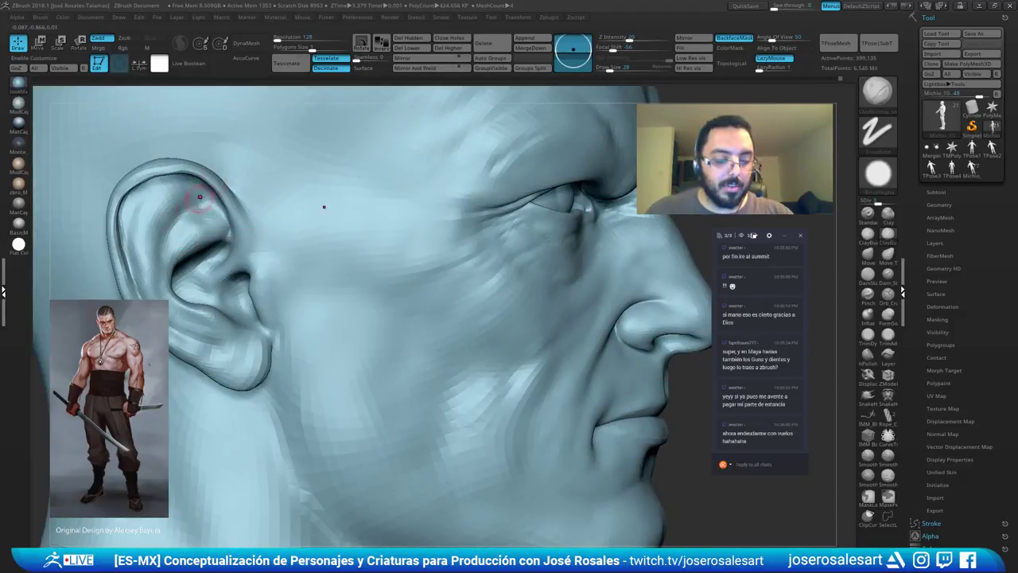
Carve the hollow in the upper inner ear with the DamStandard brush at draw size 28.
{"action": "key", "text": "b"}
{"action": "key", "text": "d"}
{"action": "key", "text": "s"}
{"action": "right_click_drag", "start_coordinate": [183, 198], "coordinate": [200, 207]}
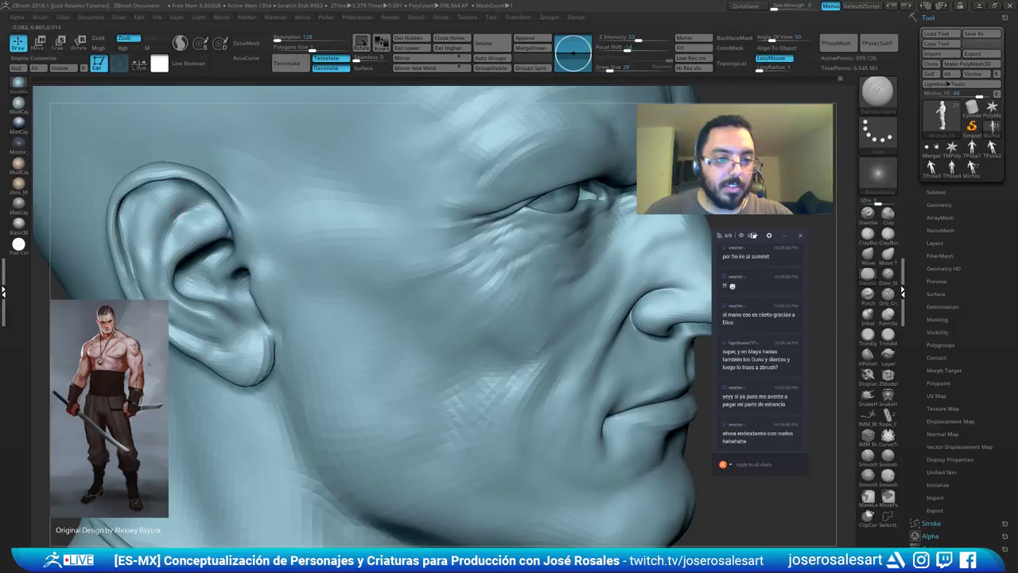
{"action": "right_click_drag", "start_coordinate": [159, 262], "coordinate": [164, 264]}
Add volume along the ear's inner fold beside the outer rim with the ClayBuildup brush.
{"action": "key", "text": "b"}
{"action": "key", "text": "c"}
{"action": "key", "text": "b"}
{"action": "key", "text": "s"}
{"action": "left_click_drag", "start_coordinate": [154, 266], "coordinate": [157, 266]}
{"action": "right_click_drag", "start_coordinate": [157, 266], "coordinate": [143, 259]}
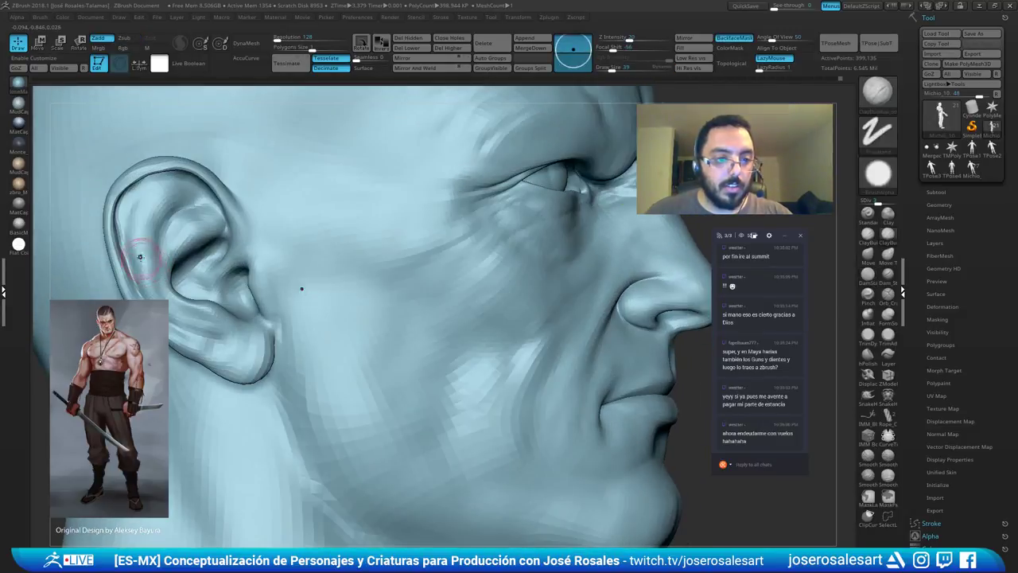
{"action": "left_click_drag", "start_coordinate": [147, 268], "coordinate": [153, 292]}
Build up the lower inner ear just above the lobe and set the ClayBuildup draw size to 48.
{"action": "mouse_move", "coordinate": [307, 323]}
{"action": "right_mouse_down"}
{"action": "mouse_move", "coordinate": [148, 364]}
{"action": "mouse_move", "coordinate": [181, 328]}
{"action": "right_mouse_up"}
{"action": "right_click", "coordinate": [183, 325]}
{"action": "left_click_drag", "start_coordinate": [184, 320], "coordinate": [178, 319]}
{"action": "key", "text": "s"}
{"action": "right_click_drag", "start_coordinate": [188, 322], "coordinate": [299, 283], "text": "ctrl"}
{"action": "right_click_drag", "start_coordinate": [299, 238], "coordinate": [308, 259], "text": "ctrl"}
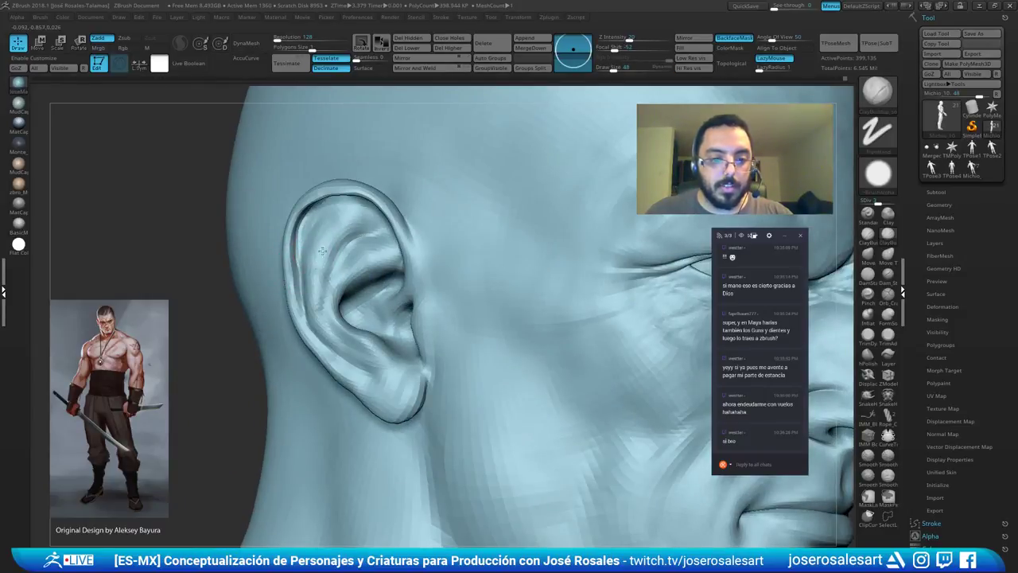
Refine the ear's outer rim and inner folds with ClayBuildup, then check the head from the front.
{"action": "right_click_drag", "start_coordinate": [311, 297], "coordinate": [322, 229]}
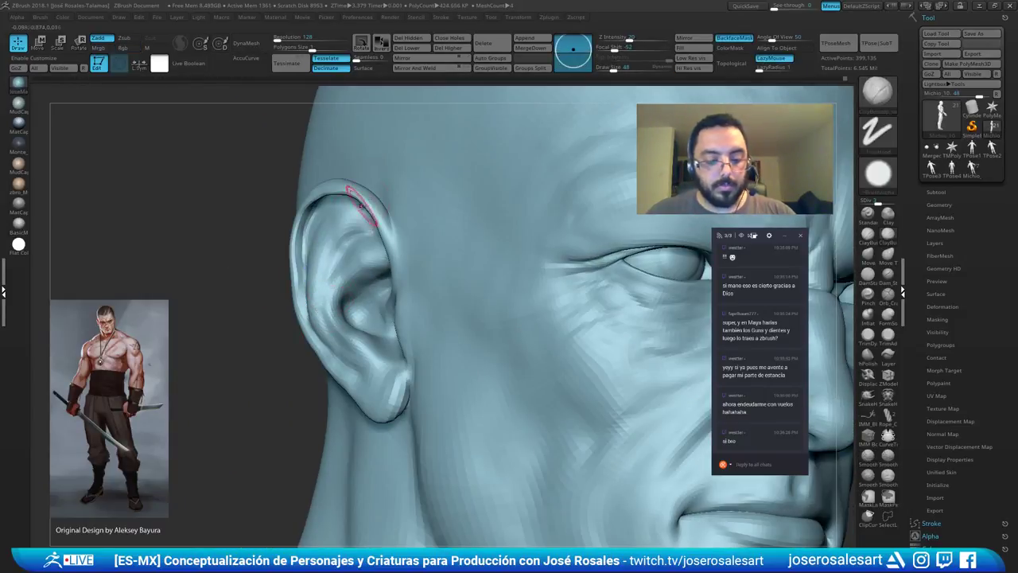
{"action": "mouse_move", "coordinate": [316, 279]}
{"action": "right_mouse_down"}
{"action": "mouse_move", "coordinate": [325, 272]}
{"action": "mouse_move", "coordinate": [323, 322]}
{"action": "mouse_move", "coordinate": [335, 243]}
{"action": "right_mouse_up"}
{"action": "key", "text": "b"}
{"action": "key", "text": "c"}
{"action": "key", "text": "b"}
{"action": "right_click_drag", "start_coordinate": [411, 277], "coordinate": [431, 327], "text": "ctrl"}
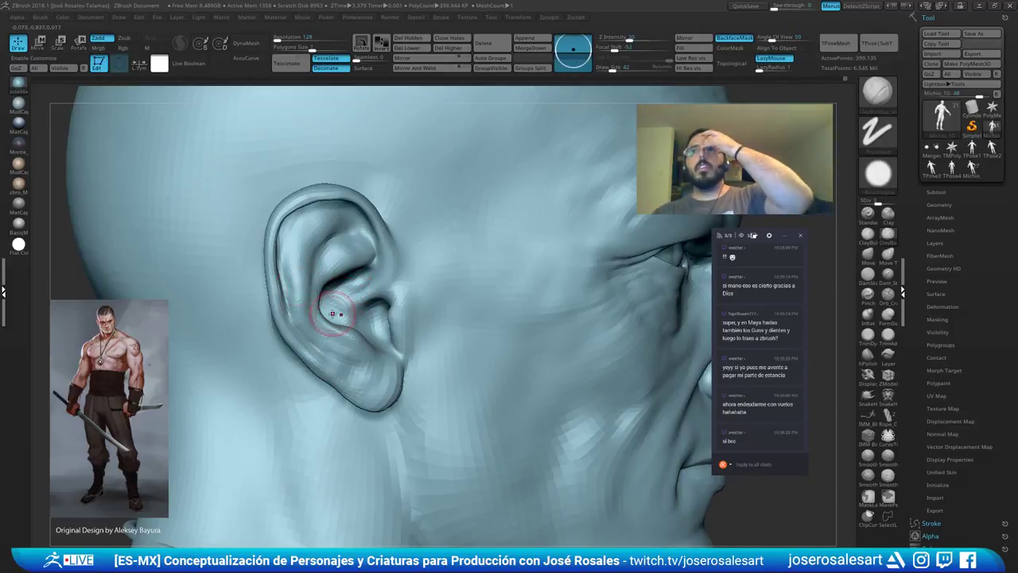
{"action": "right_click", "coordinate": [410, 265]}
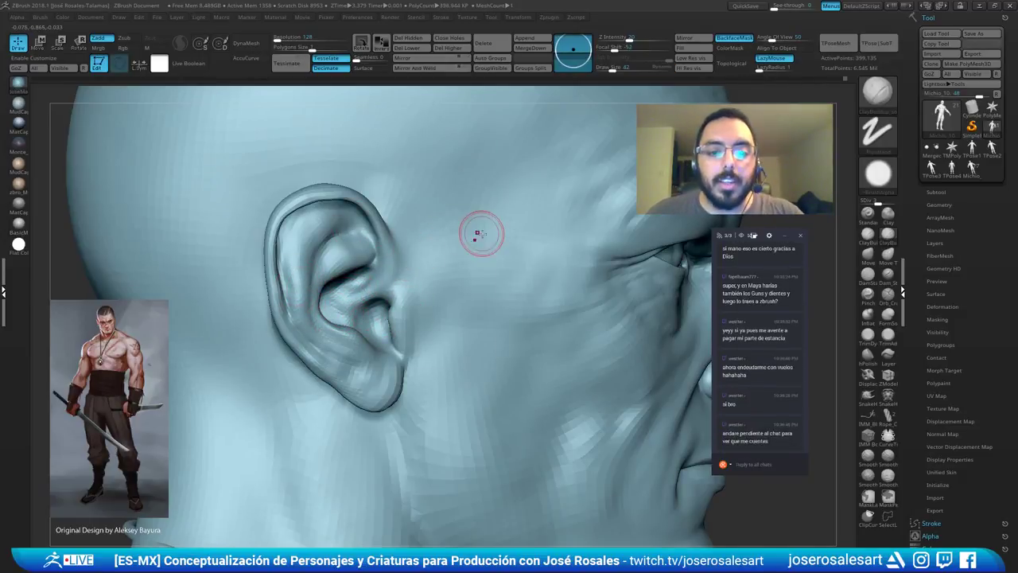
{"action": "mouse_move", "coordinate": [485, 236]}
{"action": "right_mouse_down", "text": "ctrl"}
{"action": "mouse_move", "coordinate": [449, 222]}
{"action": "mouse_move", "coordinate": [445, 243]}
{"action": "mouse_move", "coordinate": [440, 231]}
{"action": "mouse_move", "coordinate": [392, 226]}
{"action": "mouse_move", "coordinate": [477, 191]}
{"action": "right_mouse_up", "text": "ctrl"}
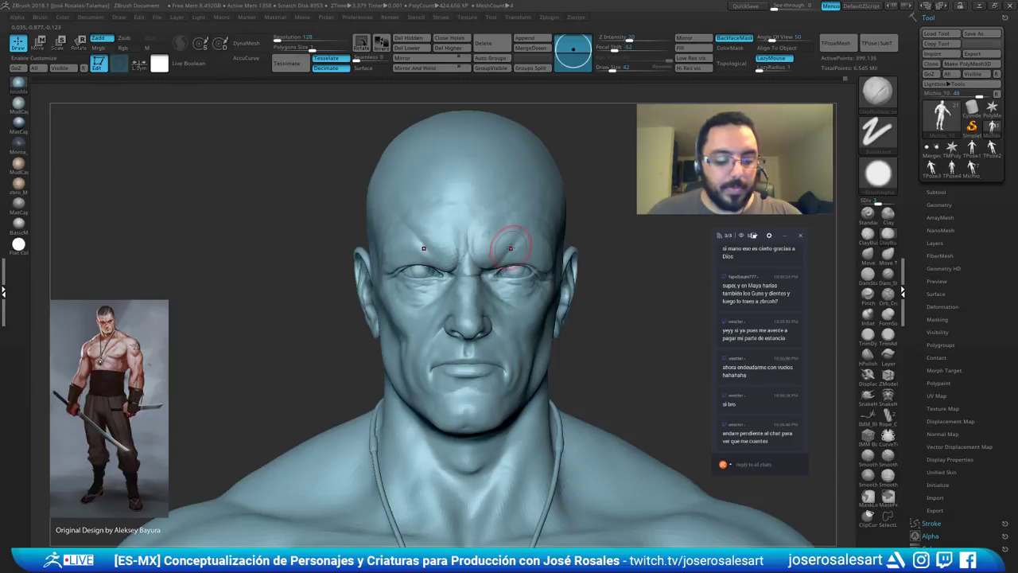
Work on the wrinkles beside the eye with DamStandard at draw size 33 and subdivide the body to level 4.
{"action": "mouse_move", "coordinate": [510, 245]}
{"action": "right_mouse_down"}
{"action": "mouse_move", "coordinate": [347, 227]}
{"action": "mouse_move", "coordinate": [369, 223]}
{"action": "right_mouse_up"}
{"action": "key", "text": "b"}
{"action": "key", "text": "d"}
{"action": "key", "text": "s"}
{"action": "mouse_move", "coordinate": [446, 241]}
{"action": "right_mouse_down"}
{"action": "mouse_move", "coordinate": [455, 209]}
{"action": "mouse_move", "coordinate": [517, 187]}
{"action": "mouse_move", "coordinate": [469, 215]}
{"action": "mouse_move", "coordinate": [457, 242]}
{"action": "mouse_move", "coordinate": [390, 245]}
{"action": "mouse_move", "coordinate": [402, 246]}
{"action": "right_mouse_up"}
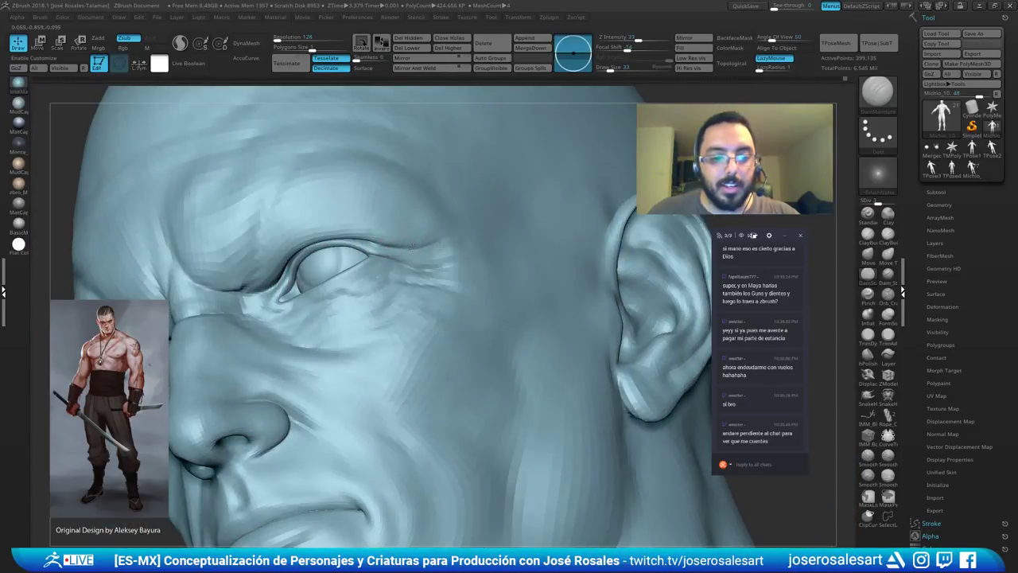
{"action": "mouse_move", "coordinate": [462, 229]}
{"action": "right_mouse_down"}
{"action": "mouse_move", "coordinate": [432, 238]}
{"action": "mouse_move", "coordinate": [439, 229]}
{"action": "mouse_move", "coordinate": [425, 231]}
{"action": "mouse_move", "coordinate": [443, 214]}
{"action": "mouse_move", "coordinate": [408, 257]}
{"action": "right_mouse_up"}
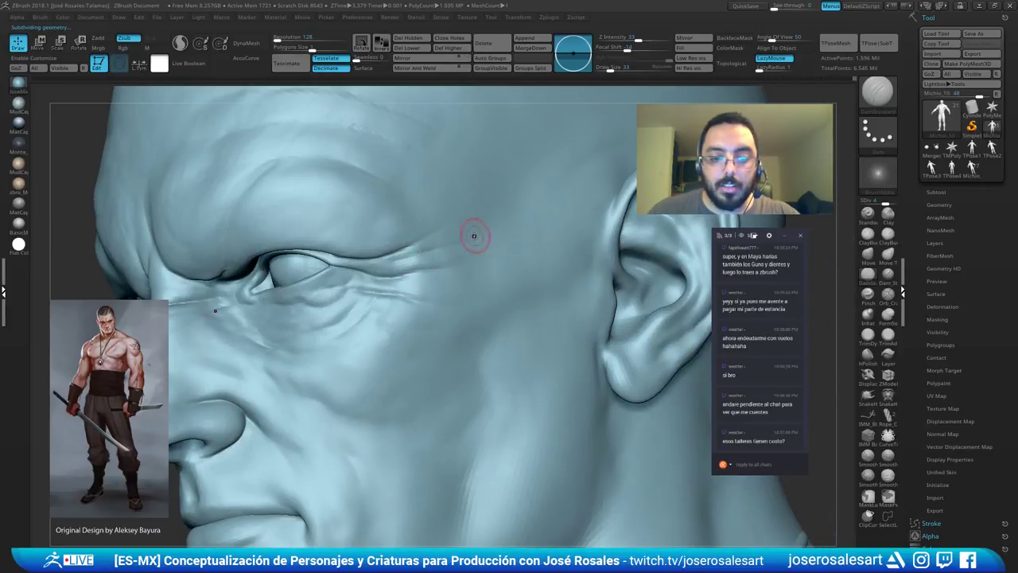
{"action": "right_click_drag", "start_coordinate": [476, 235], "coordinate": [478, 243]}
{"action": "mouse_move", "coordinate": [413, 265]}
{"action": "right_mouse_down"}
{"action": "mouse_move", "coordinate": [406, 261]}
{"action": "mouse_move", "coordinate": [430, 280]}
{"action": "right_mouse_up"}
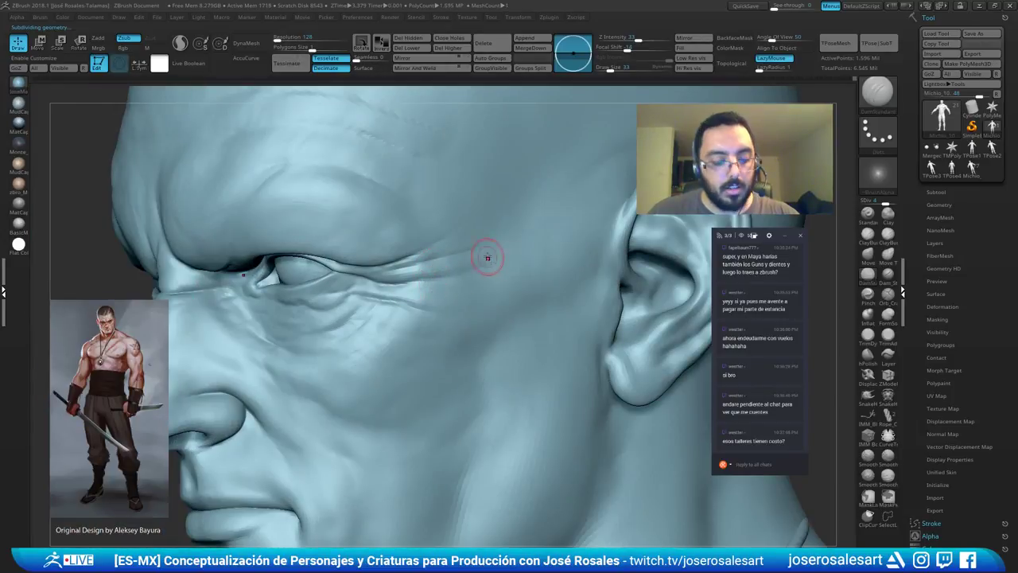
Build up the folds between the crow's-feet wrinkles with ClayBuildup at draw size 33 and smooth them toward the eye.
{"action": "key", "text": "b"}
{"action": "key", "text": "c"}
{"action": "key", "text": "b"}
{"action": "key", "text": "s"}
{"action": "left_click_drag", "start_coordinate": [450, 262], "coordinate": [485, 256]}
{"action": "right_click_drag", "start_coordinate": [492, 254], "coordinate": [520, 258]}
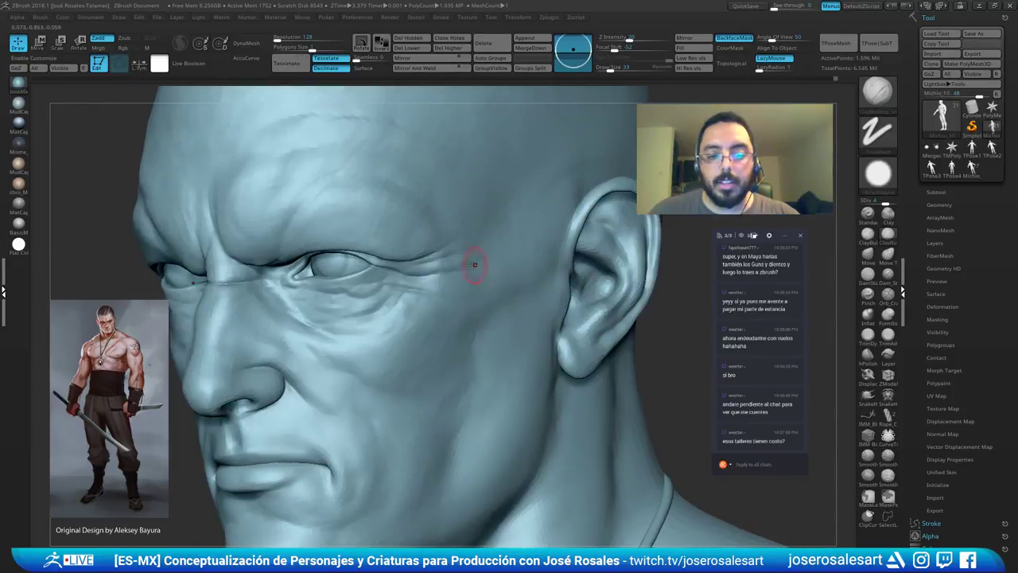
{"action": "left_click_drag", "start_coordinate": [473, 263], "coordinate": [438, 266], "text": "shift"}
{"action": "right_click_drag", "start_coordinate": [482, 264], "coordinate": [505, 215], "text": "ctrl"}
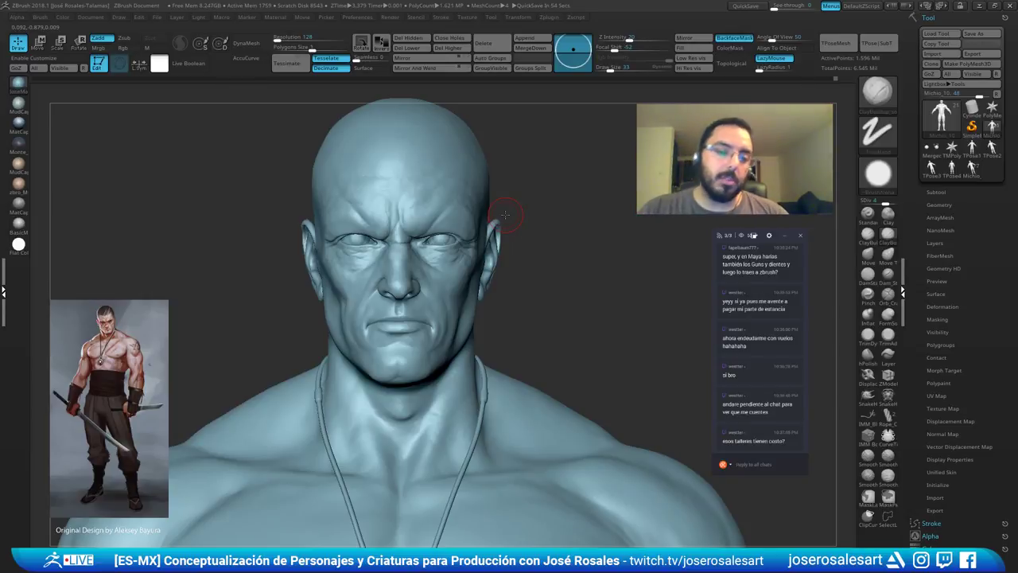
Build up the brow above the eye with the ClayBuildup brush at draw size 48.
{"action": "mouse_move", "coordinate": [494, 233]}
{"action": "right_mouse_down", "text": "ctrl"}
{"action": "mouse_move", "coordinate": [473, 175]}
{"action": "mouse_move", "coordinate": [411, 209]}
{"action": "mouse_move", "coordinate": [421, 206]}
{"action": "right_mouse_up", "text": "ctrl"}
{"action": "key", "text": "b"}
{"action": "key", "text": "s"}
{"action": "key", "text": "t"}
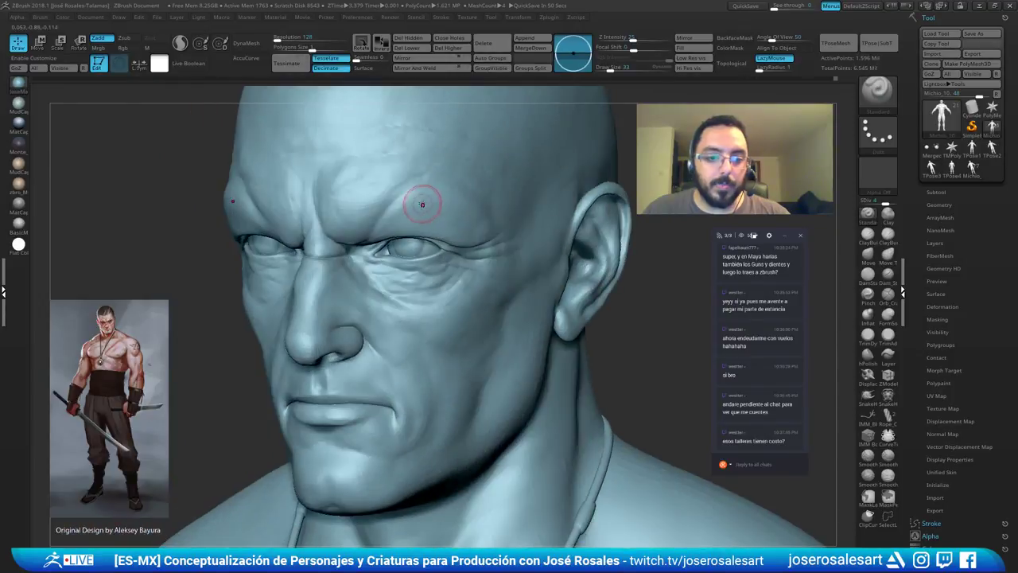
{"action": "key", "text": "b"}
{"action": "key", "text": "c"}
{"action": "key", "text": "b"}
{"action": "left_click_drag", "start_coordinate": [425, 209], "coordinate": [395, 215]}
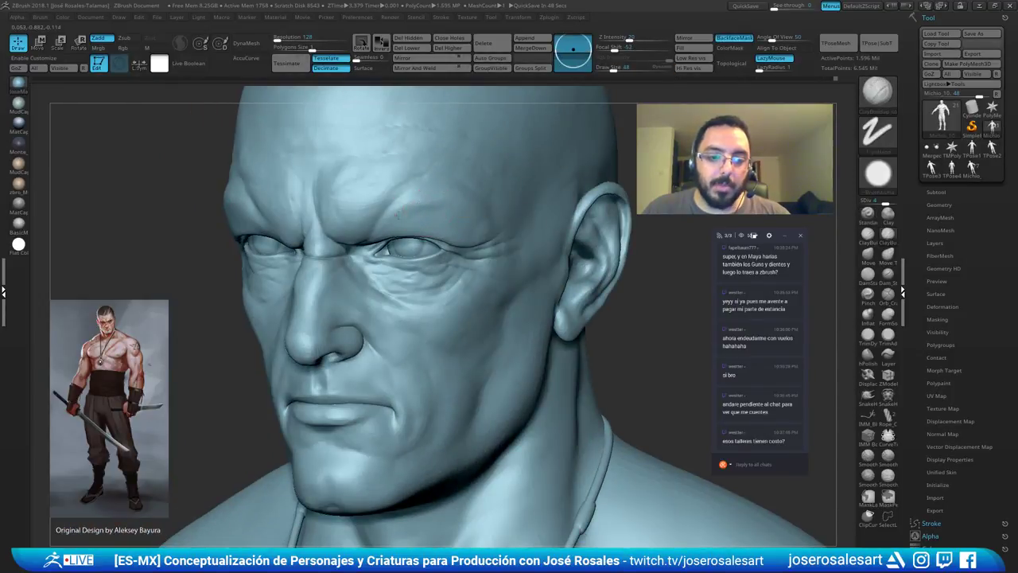
Smooth and refine the brow ridges, checking them from the front and the side.
{"action": "right_click_drag", "start_coordinate": [453, 209], "coordinate": [460, 212]}
{"action": "key", "text": "shift"}
{"action": "mouse_move", "coordinate": [396, 224]}
{"action": "right_mouse_down"}
{"action": "mouse_move", "coordinate": [469, 212]}
{"action": "mouse_move", "coordinate": [482, 220]}
{"action": "mouse_move", "coordinate": [477, 195]}
{"action": "right_mouse_up"}
{"action": "key", "text": "shift"}
{"action": "right_click_drag", "start_coordinate": [382, 199], "coordinate": [410, 199]}
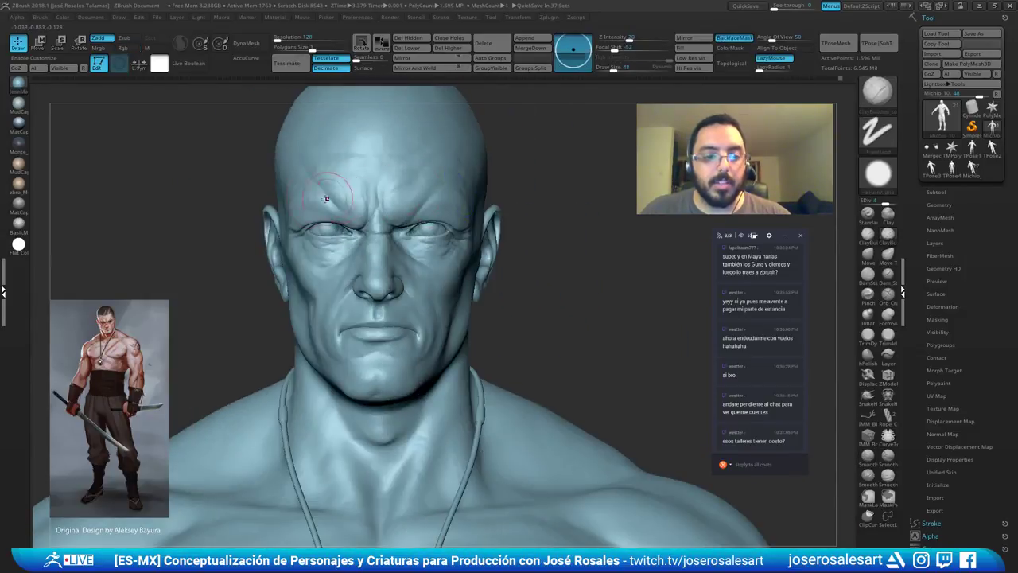
{"action": "mouse_move", "coordinate": [300, 213]}
{"action": "right_mouse_down"}
{"action": "mouse_move", "coordinate": [370, 215]}
{"action": "mouse_move", "coordinate": [370, 230]}
{"action": "right_mouse_up"}
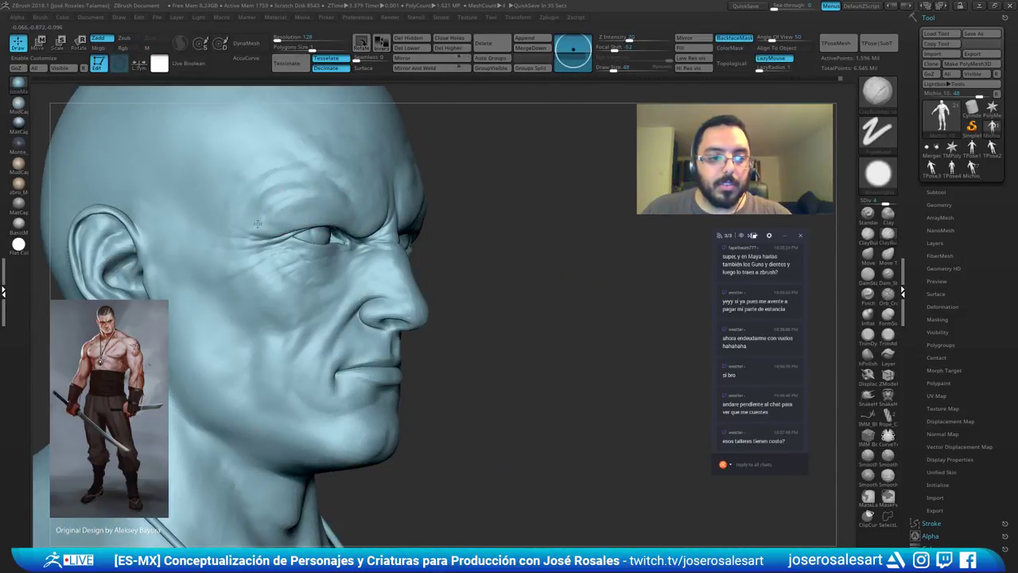
{"action": "mouse_move", "coordinate": [293, 211]}
{"action": "right_mouse_down"}
{"action": "mouse_move", "coordinate": [299, 187]}
{"action": "mouse_move", "coordinate": [334, 207]}
{"action": "mouse_move", "coordinate": [534, 237]}
{"action": "mouse_move", "coordinate": [559, 234]}
{"action": "mouse_move", "coordinate": [552, 216]}
{"action": "mouse_move", "coordinate": [527, 277]}
{"action": "mouse_move", "coordinate": [477, 316]}
{"action": "right_mouse_up"}
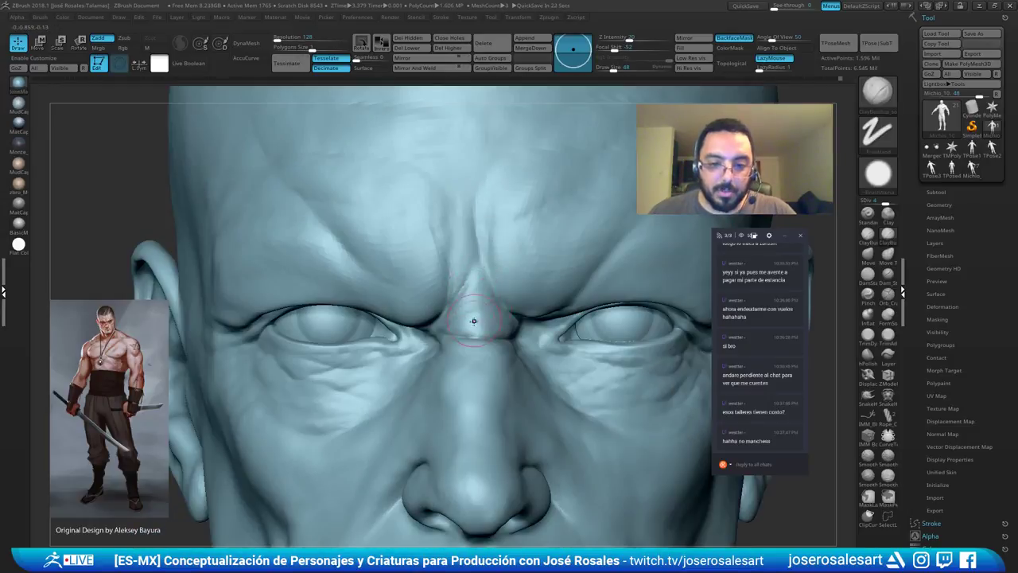
Carve the frown crease between the eyebrows above the nose bridge with the DamStandard brush.
{"action": "key", "text": "b"}
{"action": "key", "text": "d"}
{"action": "key", "text": "s"}
{"action": "key", "text": "s"}
{"action": "left_click_drag", "start_coordinate": [479, 258], "coordinate": [472, 273]}
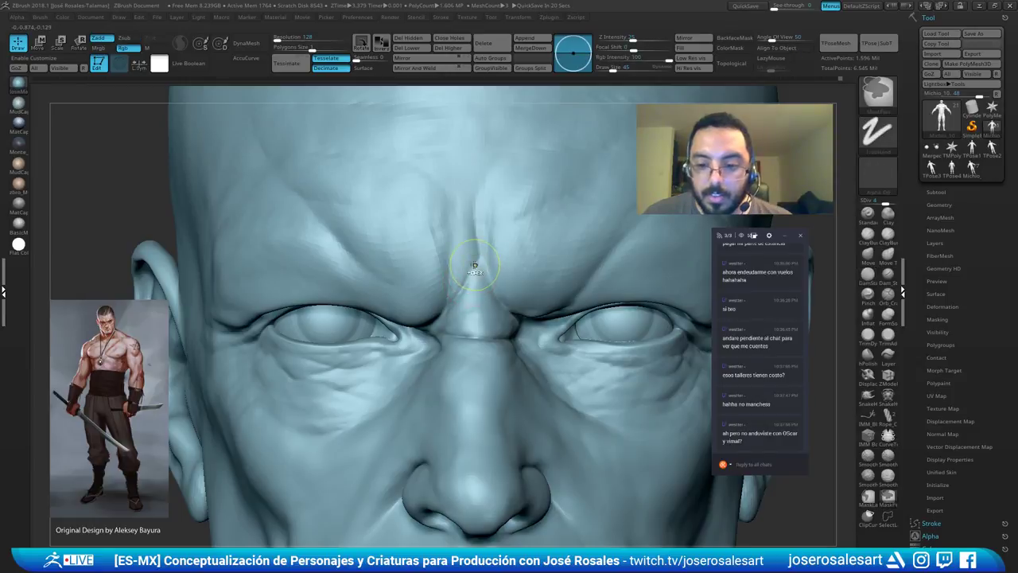
Deepen the frown crease above the nose bridge with the DamStandard brush at draw size 45.
{"action": "right_click_drag", "start_coordinate": [475, 263], "coordinate": [509, 274]}
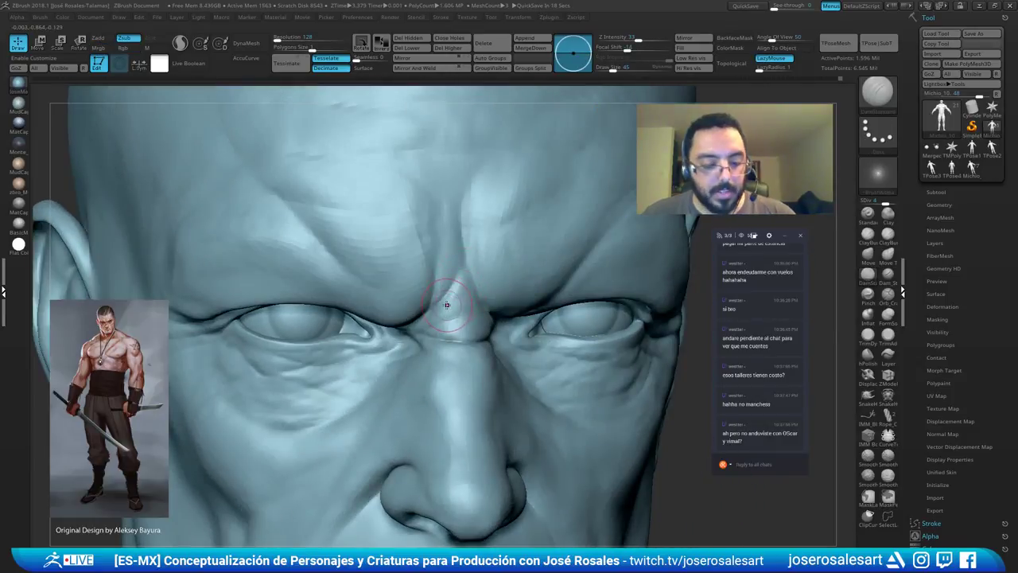
{"action": "right_click_drag", "start_coordinate": [449, 302], "coordinate": [424, 319]}
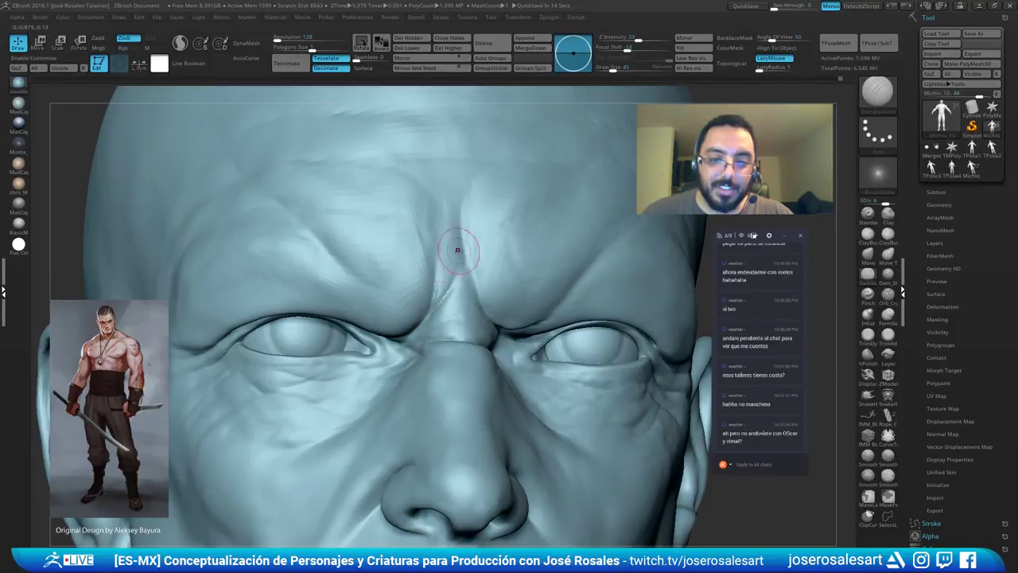
{"action": "right_click_drag", "start_coordinate": [465, 248], "coordinate": [465, 267]}
{"action": "left_click_drag", "start_coordinate": [473, 287], "coordinate": [475, 246]}
Build up the skin beside the frown crease between the eyebrows with ClayBuildup at draw size 33.
{"action": "key", "text": "b"}
{"action": "key", "text": "c"}
{"action": "key", "text": "b"}
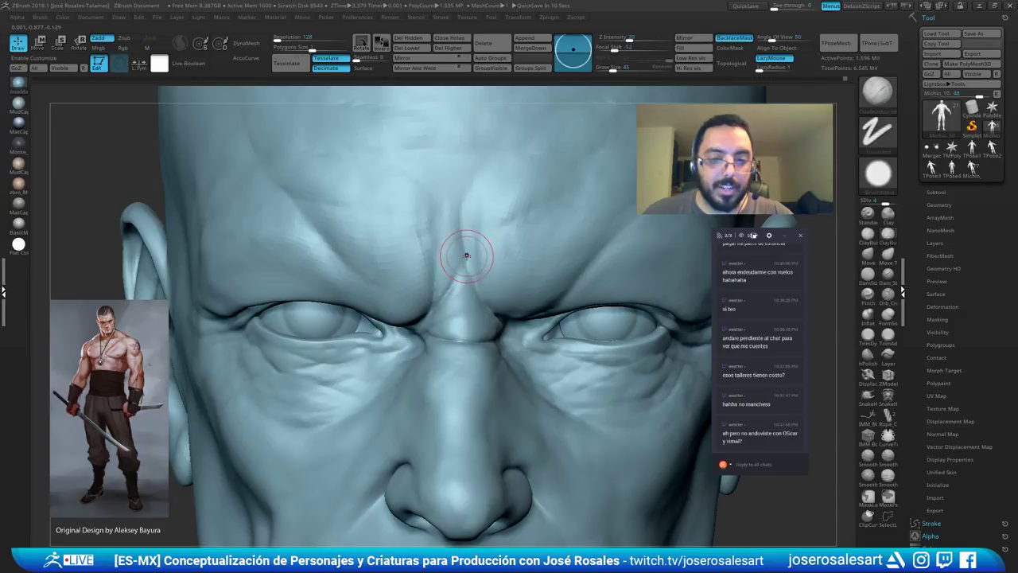
{"action": "mouse_move", "coordinate": [472, 292]}
{"action": "right_mouse_down", "text": "ctrl"}
{"action": "mouse_move", "coordinate": [497, 232]}
{"action": "mouse_move", "coordinate": [547, 231]}
{"action": "mouse_move", "coordinate": [549, 214]}
{"action": "right_mouse_up", "text": "ctrl"}
{"action": "right_click_drag", "start_coordinate": [548, 215], "coordinate": [436, 262], "text": "ctrl"}
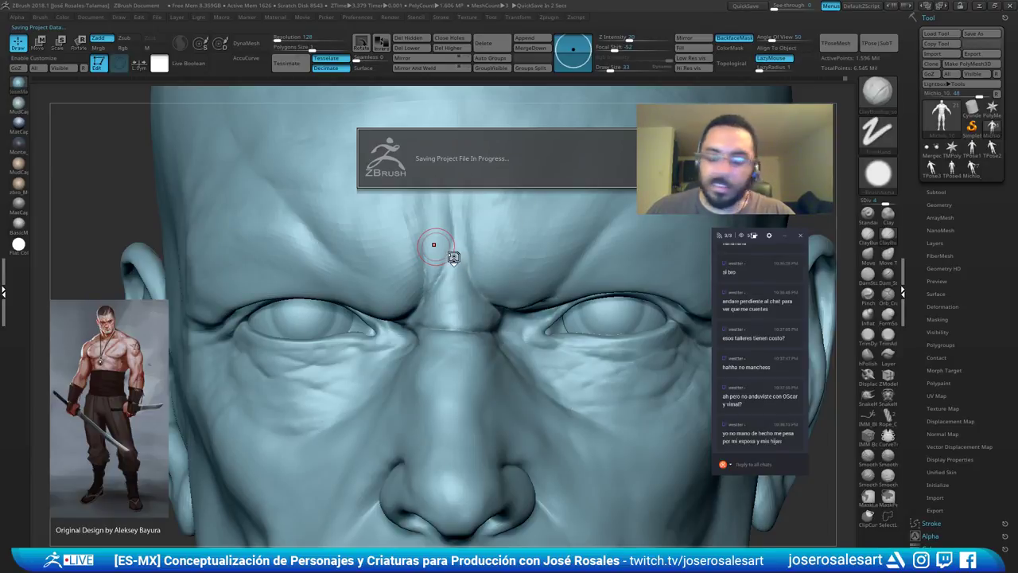
{"action": "mouse_move", "coordinate": [431, 254]}
{"action": "right_mouse_down"}
{"action": "mouse_move", "coordinate": [455, 261]}
{"action": "mouse_move", "coordinate": [449, 241]}
{"action": "mouse_move", "coordinate": [455, 258]}
{"action": "right_mouse_up"}
Sharpen the vertical creases between the eyebrows down to the nose bridge with DamStandard at draw size 33.
{"action": "key", "text": "b"}
{"action": "key", "text": "d"}
{"action": "key", "text": "s"}
{"action": "right_click_drag", "start_coordinate": [455, 259], "coordinate": [468, 271], "text": "ctrl"}
{"action": "left_click_drag", "start_coordinate": [474, 227], "coordinate": [481, 271]}
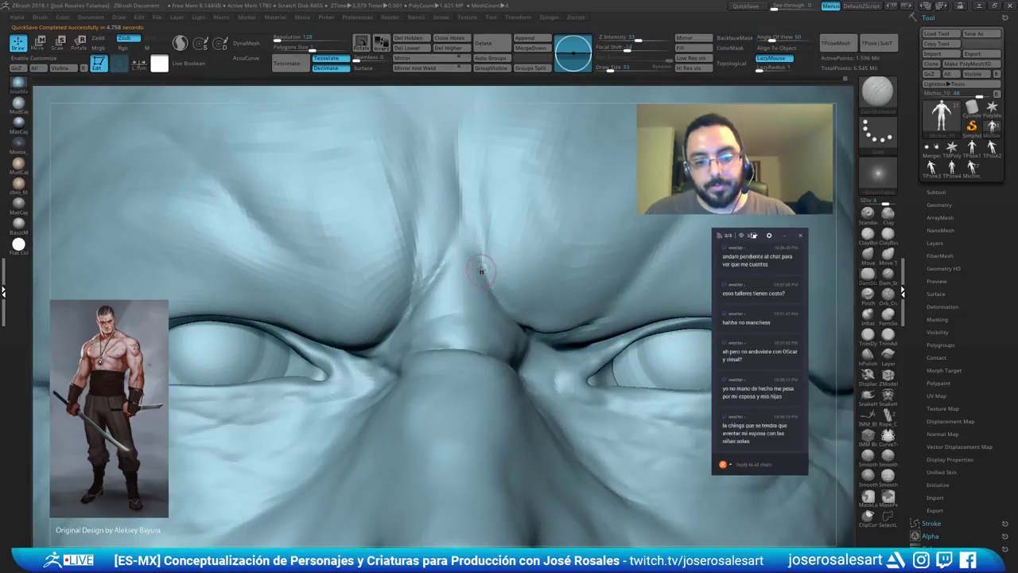
{"action": "right_click_drag", "start_coordinate": [478, 230], "coordinate": [447, 226], "text": "alt"}
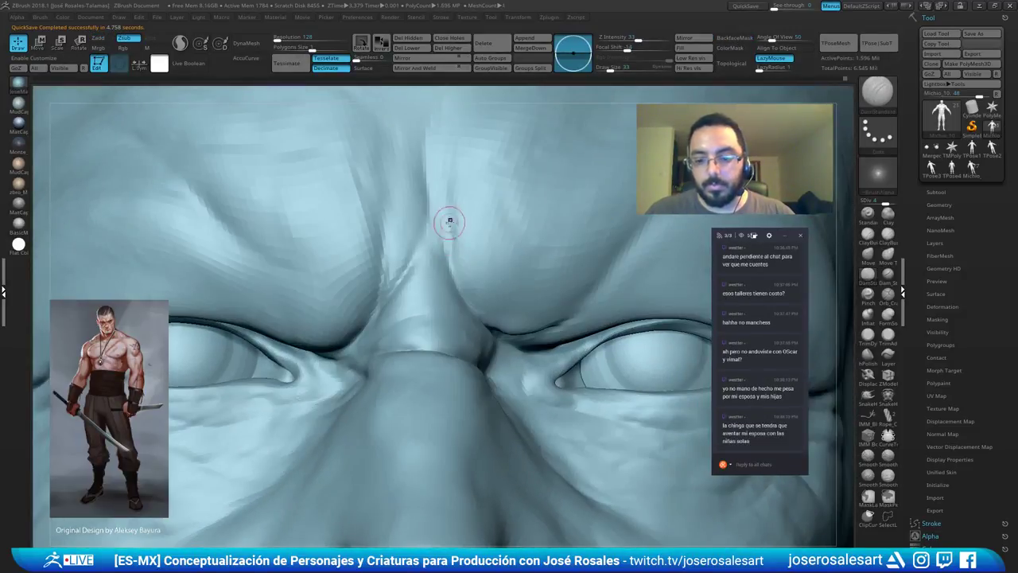
{"action": "right_click_drag", "start_coordinate": [477, 259], "coordinate": [466, 287]}
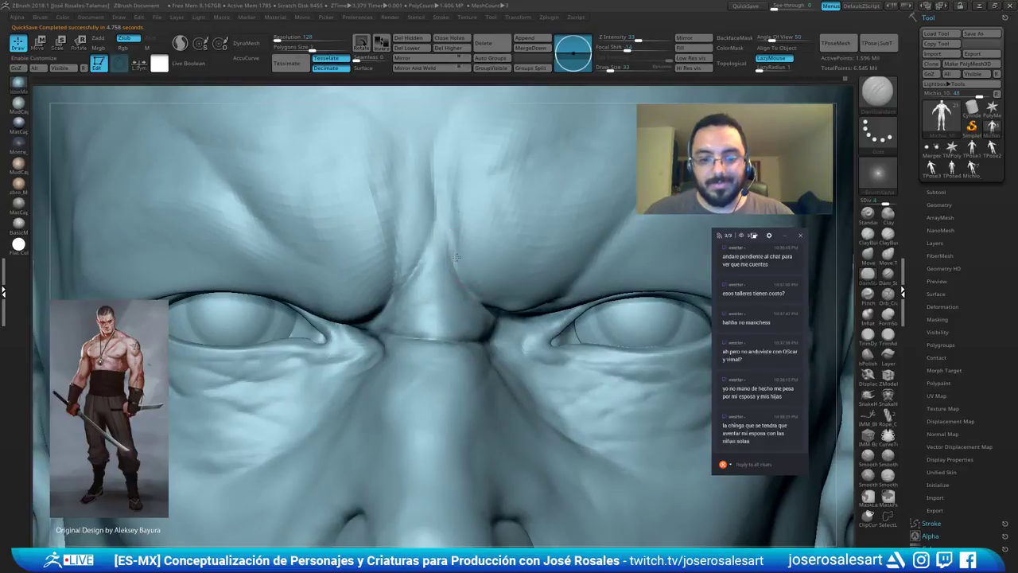
Fill out the folds next to the frown creases above the nose bridge with ClayBuildup at draw size 33.
{"action": "key", "text": "b"}
{"action": "key", "text": "c"}
{"action": "key", "text": "b"}
{"action": "mouse_move", "coordinate": [450, 241]}
{"action": "right_mouse_down", "text": "ctrl"}
{"action": "mouse_move", "coordinate": [434, 225]}
{"action": "mouse_move", "coordinate": [457, 265]}
{"action": "mouse_move", "coordinate": [458, 228]}
{"action": "right_mouse_up", "text": "ctrl"}
{"action": "left_click_drag", "start_coordinate": [465, 271], "coordinate": [456, 225]}
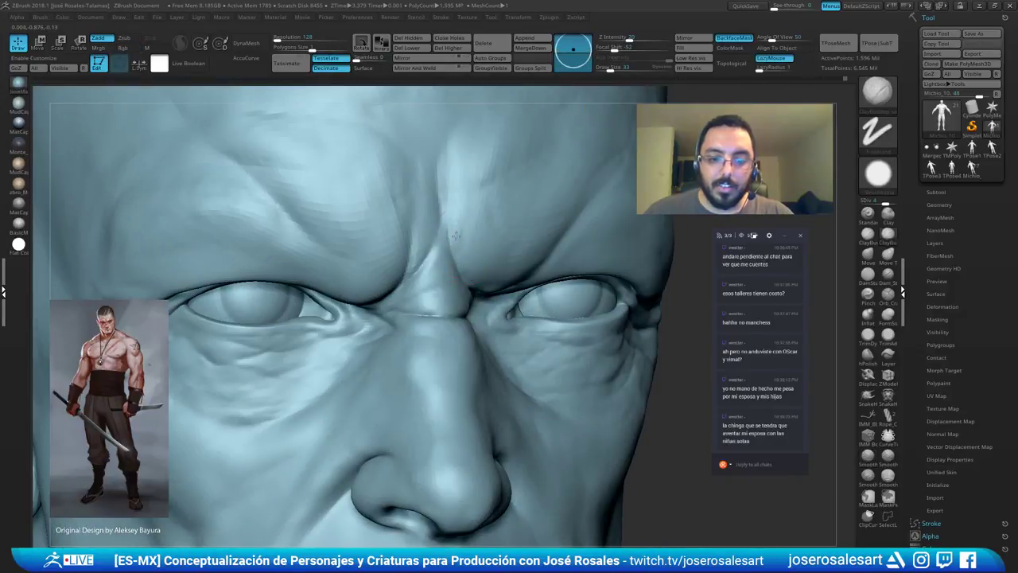
{"action": "mouse_move", "coordinate": [484, 263]}
{"action": "right_mouse_down", "text": "ctrl"}
{"action": "mouse_move", "coordinate": [470, 244]}
{"action": "mouse_move", "coordinate": [502, 200]}
{"action": "mouse_move", "coordinate": [510, 219]}
{"action": "mouse_move", "coordinate": [496, 227]}
{"action": "mouse_move", "coordinate": [522, 119]}
{"action": "mouse_move", "coordinate": [434, 302]}
{"action": "right_mouse_up", "text": "ctrl"}
Build up the transition between cheek and earlobe with ClayBuildup at draw size 39.
{"action": "right_click_drag", "start_coordinate": [523, 294], "coordinate": [567, 294]}
{"action": "key", "text": "b"}
{"action": "key", "text": "d"}
{"action": "key", "text": "s"}
{"action": "mouse_move", "coordinate": [552, 283]}
{"action": "right_mouse_down"}
{"action": "mouse_move", "coordinate": [542, 278]}
{"action": "mouse_move", "coordinate": [563, 288]}
{"action": "right_mouse_up"}
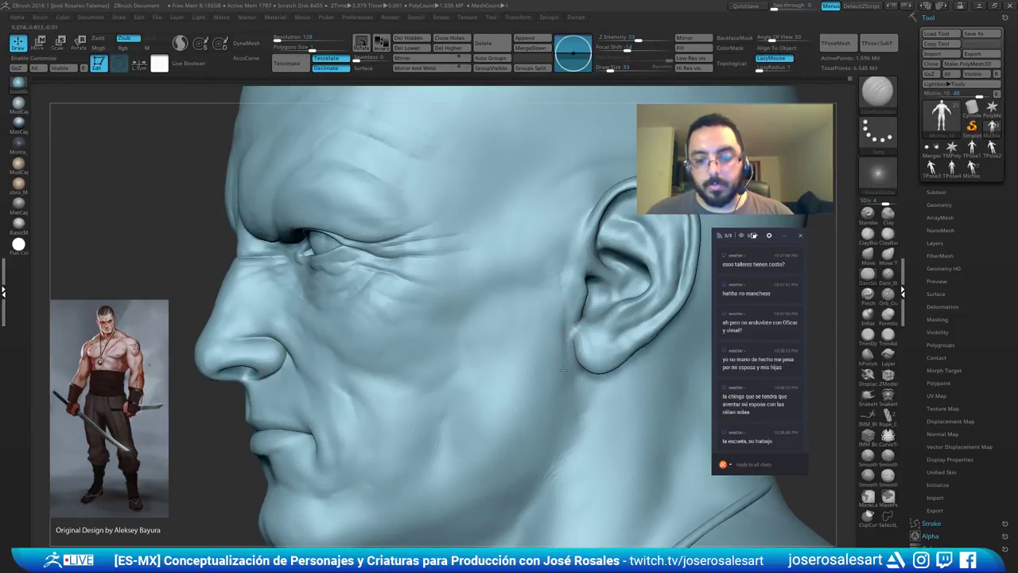
{"action": "key", "text": "b"}
{"action": "key", "text": "c"}
{"action": "key", "text": "b"}
{"action": "right_click_drag", "start_coordinate": [553, 371], "coordinate": [539, 367], "text": "alt"}
{"action": "mouse_move", "coordinate": [538, 366]}
{"action": "right_mouse_down", "text": "ctrl"}
{"action": "mouse_move", "coordinate": [538, 339]}
{"action": "mouse_move", "coordinate": [493, 299]}
{"action": "mouse_move", "coordinate": [516, 311]}
{"action": "mouse_move", "coordinate": [501, 308]}
{"action": "right_mouse_up", "text": "ctrl"}
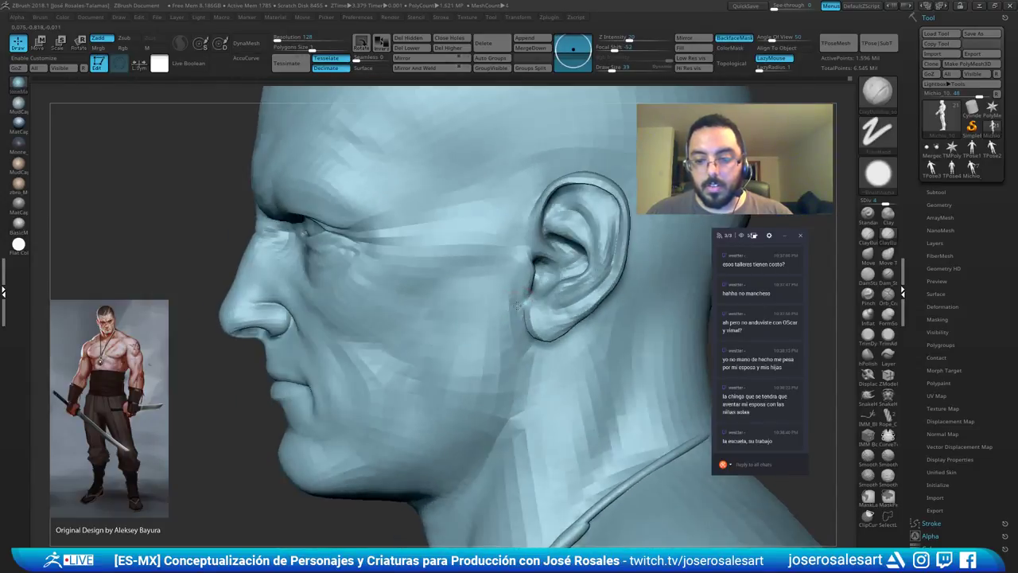
{"action": "left_click_drag", "start_coordinate": [517, 326], "coordinate": [517, 295]}
Add volume to the jaw muscle below the ear with ClayBuildup at draw size 86.
{"action": "right_click_drag", "start_coordinate": [489, 344], "coordinate": [501, 325]}
{"action": "mouse_move", "coordinate": [474, 383]}
{"action": "right_mouse_down"}
{"action": "mouse_move", "coordinate": [492, 333]}
{"action": "mouse_move", "coordinate": [446, 366]}
{"action": "mouse_move", "coordinate": [436, 362]}
{"action": "mouse_move", "coordinate": [457, 366]}
{"action": "right_mouse_up"}
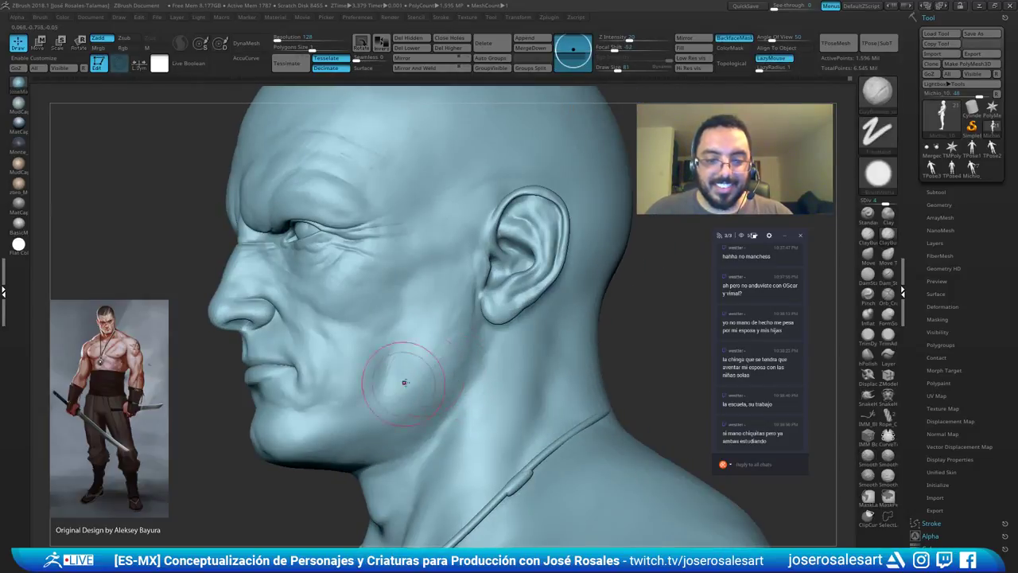
{"action": "mouse_move", "coordinate": [400, 388]}
{"action": "right_mouse_down"}
{"action": "mouse_move", "coordinate": [339, 344]}
{"action": "mouse_move", "coordinate": [419, 350]}
{"action": "right_mouse_up"}
{"action": "key", "text": "s"}
{"action": "left_click_drag", "start_coordinate": [386, 363], "coordinate": [403, 363]}
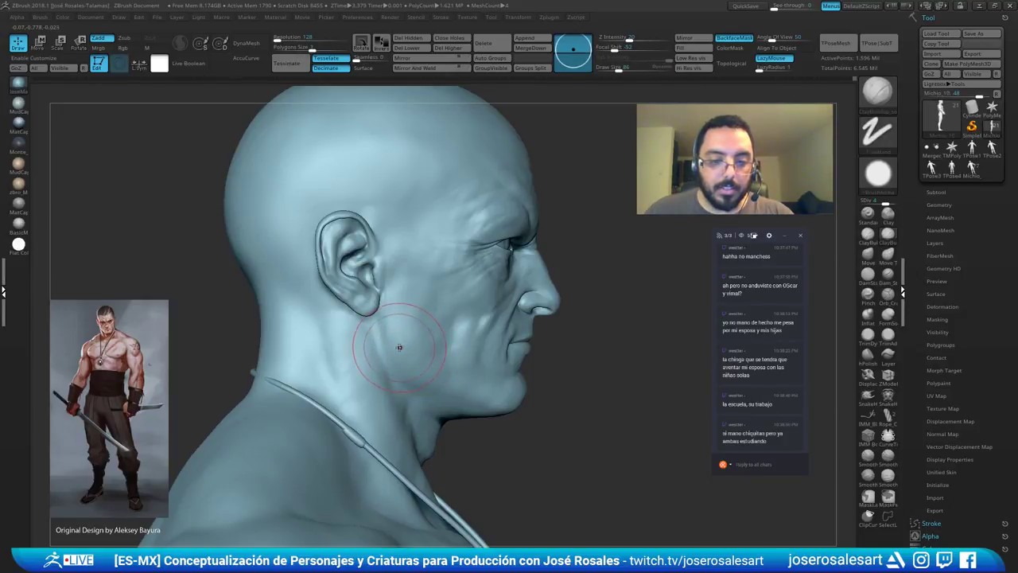
Build up and smooth the rear jaw edge below the earlobe at draw size 65.
{"action": "mouse_move", "coordinate": [397, 328]}
{"action": "right_mouse_down", "text": "alt"}
{"action": "mouse_move", "coordinate": [408, 320]}
{"action": "mouse_move", "coordinate": [388, 327]}
{"action": "right_mouse_up", "text": "alt"}
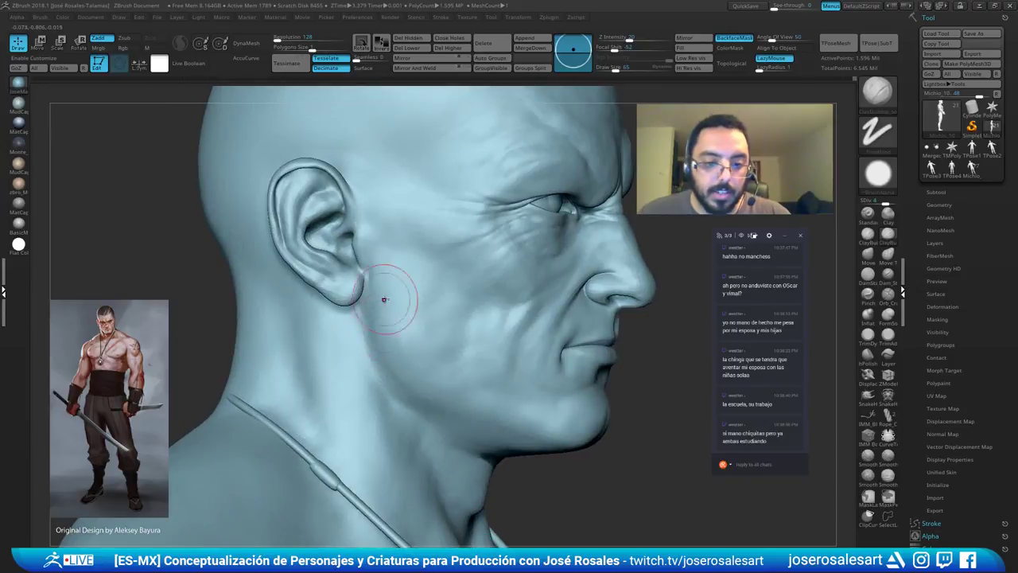
{"action": "right_click_drag", "start_coordinate": [400, 362], "coordinate": [391, 298]}
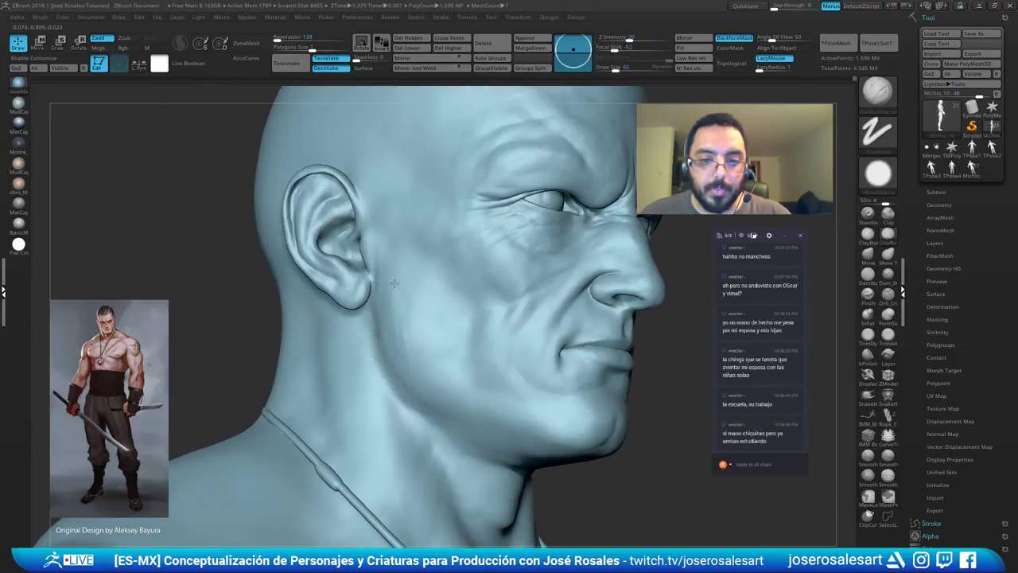
{"action": "key", "text": "shift"}
{"action": "mouse_move", "coordinate": [424, 376]}
{"action": "right_mouse_down"}
{"action": "mouse_move", "coordinate": [387, 307]}
{"action": "mouse_move", "coordinate": [368, 227]}
{"action": "right_mouse_up"}
Carve the crease where the ear meets the cheek with DamStandard at draw size 48.
{"action": "key", "text": "b"}
{"action": "key", "text": "d"}
{"action": "key", "text": "s"}
{"action": "key", "text": "s"}
{"action": "left_click", "coordinate": [405, 313]}
{"action": "right_click_drag", "start_coordinate": [402, 306], "coordinate": [372, 283]}
{"action": "key", "text": "bracketleft"}
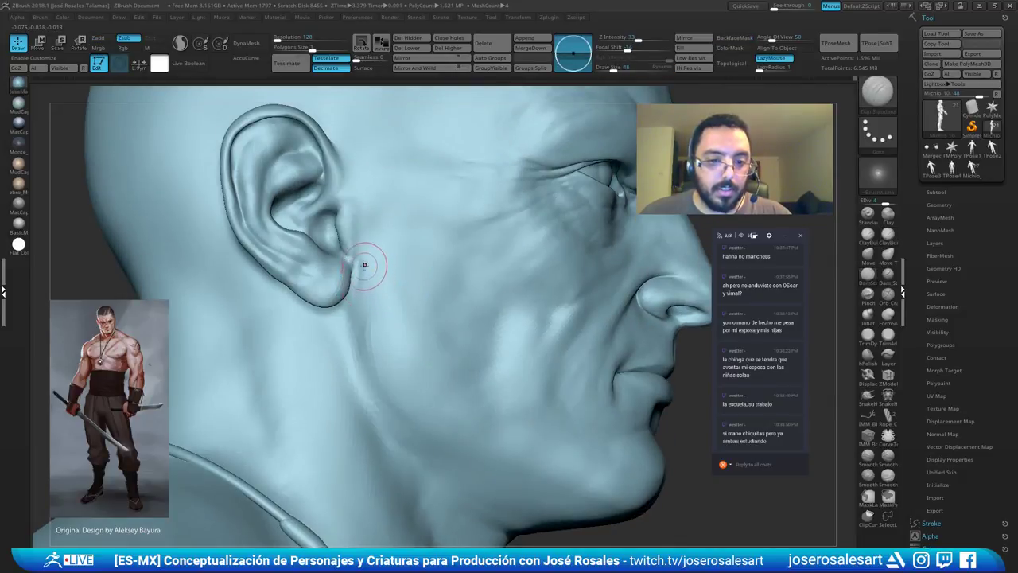
{"action": "left_click_drag", "start_coordinate": [364, 217], "coordinate": [356, 264]}
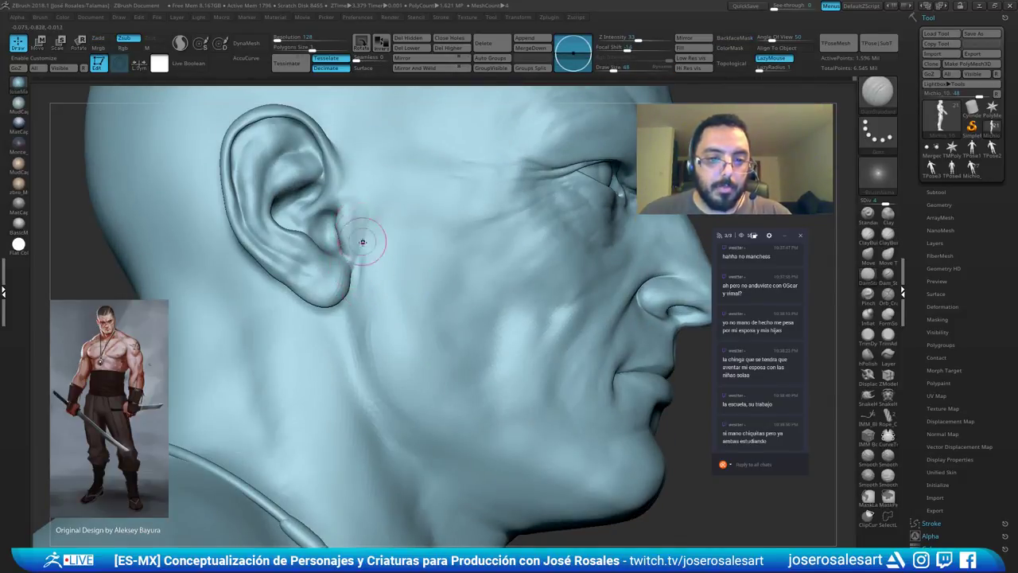
{"action": "right_click_drag", "start_coordinate": [359, 230], "coordinate": [362, 284]}
{"action": "key", "text": "d"}
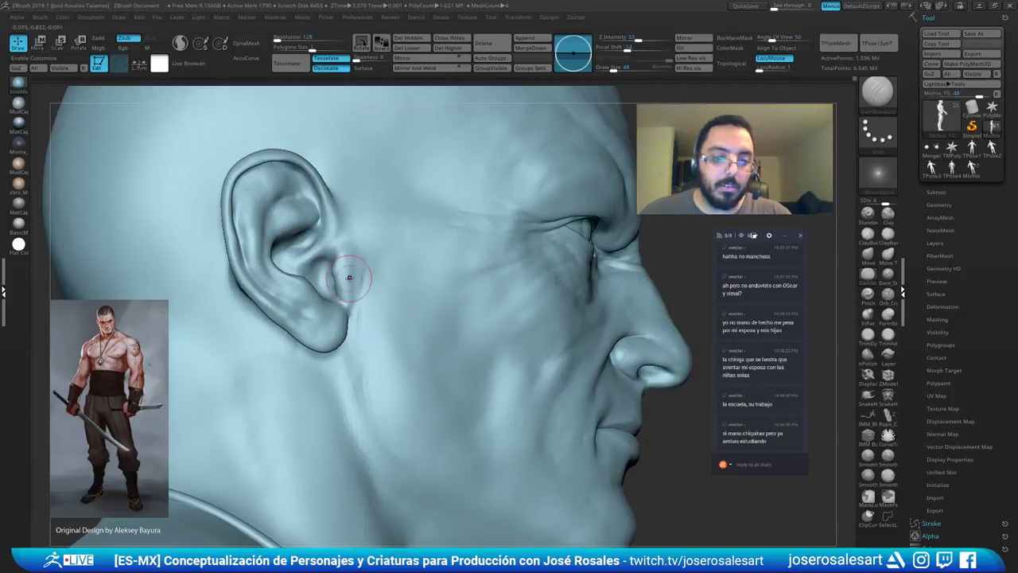
Build up the skin in front of the tragus with ClayBuildup at draw size 42 and smooth it down to the earlobe.
{"action": "key", "text": "b"}
{"action": "key", "text": "c"}
{"action": "key", "text": "b"}
{"action": "key", "text": "s"}
{"action": "left_click_drag", "start_coordinate": [367, 279], "coordinate": [365, 279]}
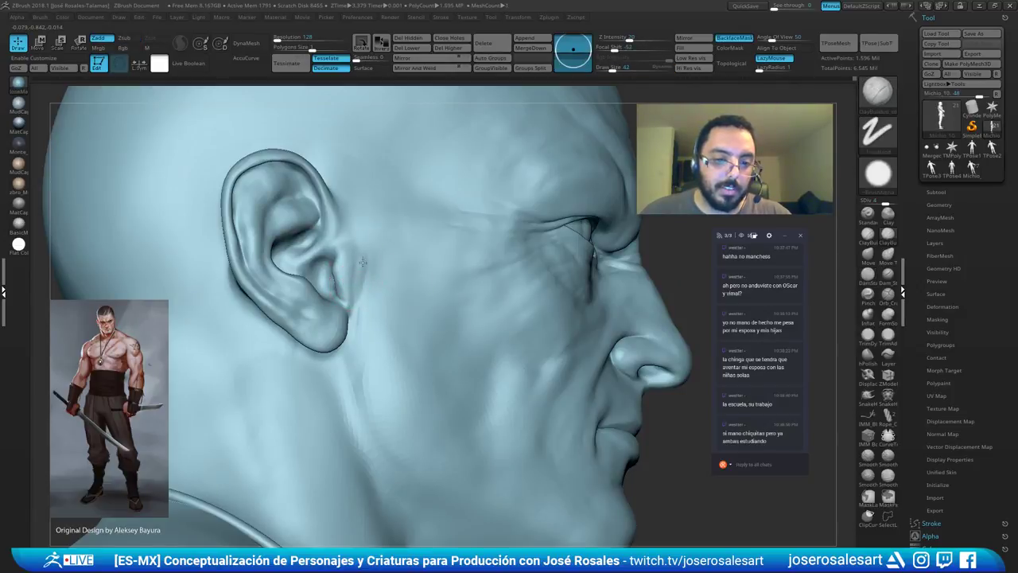
{"action": "right_click_drag", "start_coordinate": [362, 253], "coordinate": [383, 256]}
{"action": "left_click_drag", "start_coordinate": [359, 274], "coordinate": [358, 318], "text": "shift"}
{"action": "right_click_drag", "start_coordinate": [383, 278], "coordinate": [370, 276]}
{"action": "mouse_move", "coordinate": [363, 322]}
{"action": "left_mouse_down", "text": "shift"}
{"action": "mouse_move", "coordinate": [361, 380]}
{"action": "mouse_move", "coordinate": [356, 354]}
{"action": "left_mouse_up", "text": "shift"}
{"action": "right_click_drag", "start_coordinate": [355, 314], "coordinate": [356, 278], "text": "ctrl"}
{"action": "left_click_drag", "start_coordinate": [357, 284], "coordinate": [363, 307], "text": "shift"}
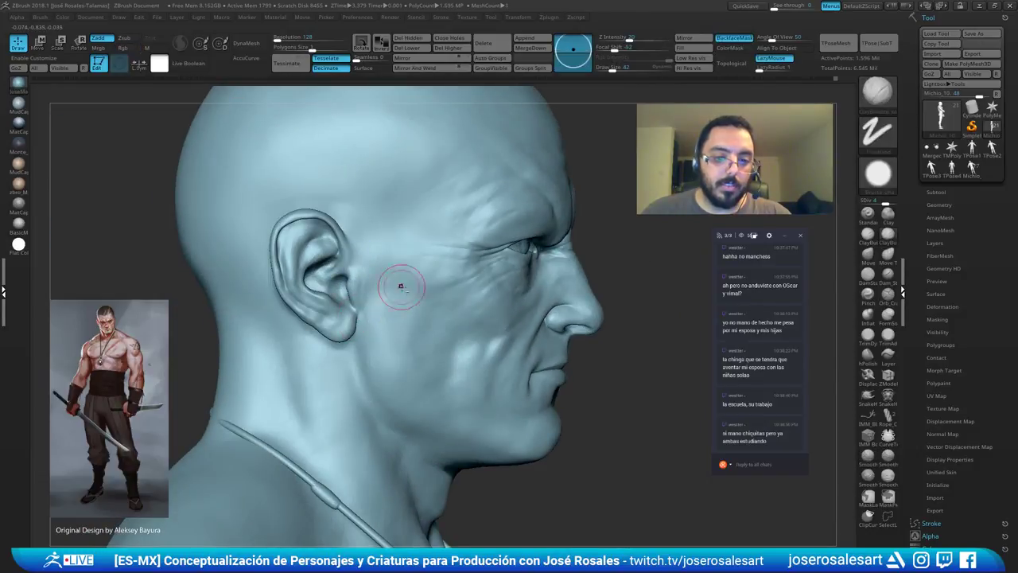
Smooth the cheek in front of the ear and refine its blend into the jaw.
{"action": "right_click_drag", "start_coordinate": [400, 292], "coordinate": [382, 278], "text": "ctrl"}
{"action": "left_click_drag", "start_coordinate": [379, 283], "coordinate": [387, 306], "text": "shift"}
{"action": "right_click_drag", "start_coordinate": [386, 305], "coordinate": [388, 327], "text": "ctrl"}
{"action": "right_click_drag", "start_coordinate": [388, 328], "coordinate": [356, 323]}
{"action": "key", "text": "s"}
{"action": "left_click_drag", "start_coordinate": [380, 298], "coordinate": [383, 298]}
{"action": "mouse_move", "coordinate": [373, 297]}
{"action": "right_mouse_down"}
{"action": "mouse_move", "coordinate": [391, 287]}
{"action": "mouse_move", "coordinate": [383, 294]}
{"action": "right_mouse_up"}
{"action": "mouse_move", "coordinate": [383, 357]}
{"action": "right_mouse_down"}
{"action": "mouse_move", "coordinate": [398, 290]}
{"action": "mouse_move", "coordinate": [423, 286]}
{"action": "mouse_move", "coordinate": [454, 243]}
{"action": "mouse_move", "coordinate": [405, 221]}
{"action": "mouse_move", "coordinate": [376, 274]}
{"action": "mouse_move", "coordinate": [575, 191]}
{"action": "mouse_move", "coordinate": [570, 172]}
{"action": "mouse_move", "coordinate": [477, 177]}
{"action": "mouse_move", "coordinate": [390, 202]}
{"action": "mouse_move", "coordinate": [486, 293]}
{"action": "mouse_move", "coordinate": [374, 239]}
{"action": "mouse_move", "coordinate": [446, 200]}
{"action": "right_mouse_up"}
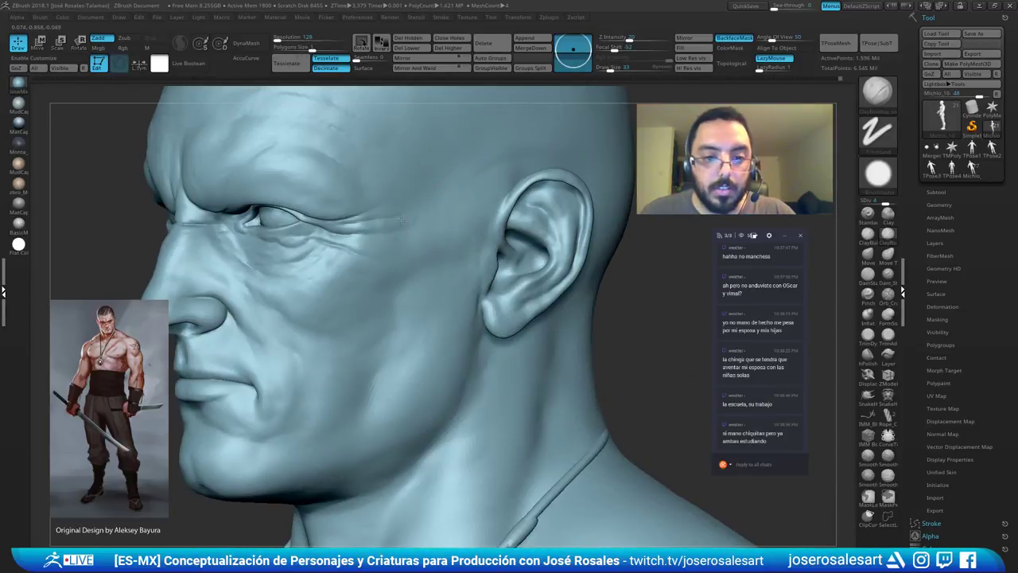
Refine the crow's-feet wrinkles at the outer eye corner and smooth them into the temple and cheek.
{"action": "key", "text": "shift"}
{"action": "mouse_move", "coordinate": [392, 237]}
{"action": "right_mouse_down"}
{"action": "mouse_move", "coordinate": [425, 202]}
{"action": "mouse_move", "coordinate": [302, 139]}
{"action": "right_mouse_up"}
{"action": "mouse_move", "coordinate": [302, 139]}
{"action": "right_mouse_down"}
{"action": "mouse_move", "coordinate": [318, 151]}
{"action": "mouse_move", "coordinate": [328, 203]}
{"action": "mouse_move", "coordinate": [309, 227]}
{"action": "mouse_move", "coordinate": [266, 230]}
{"action": "right_mouse_up"}
{"action": "key", "text": "shift"}
{"action": "right_click_drag", "start_coordinate": [341, 224], "coordinate": [343, 229]}
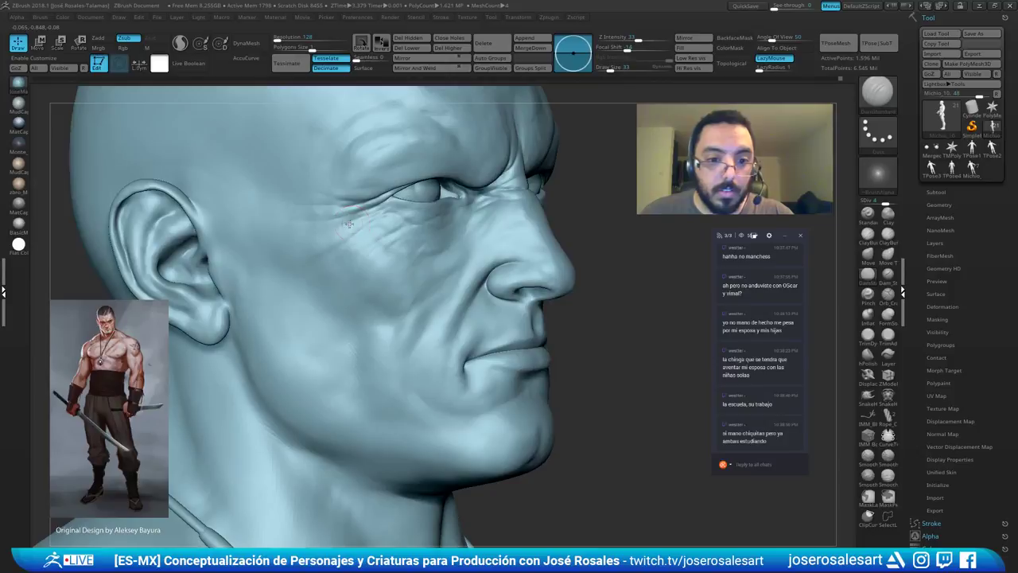
{"action": "right_click_drag", "start_coordinate": [285, 243], "coordinate": [316, 239]}
{"action": "mouse_move", "coordinate": [312, 237]}
{"action": "left_mouse_down", "text": "shift"}
{"action": "mouse_move", "coordinate": [280, 234]}
{"action": "mouse_move", "coordinate": [337, 262]}
{"action": "left_mouse_up", "text": "shift"}
{"action": "mouse_move", "coordinate": [293, 300]}
{"action": "right_mouse_down", "text": "ctrl"}
{"action": "mouse_move", "coordinate": [328, 207]}
{"action": "mouse_move", "coordinate": [400, 223]}
{"action": "right_mouse_up", "text": "ctrl"}
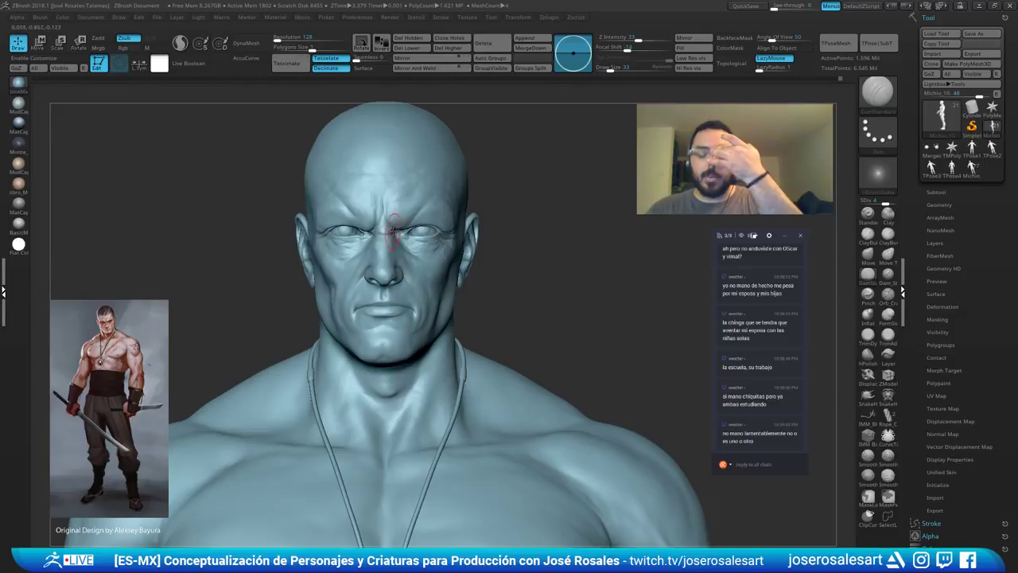
Build up the brow fold above the eye with the ClayBuildup brush.
{"action": "mouse_move", "coordinate": [372, 240]}
{"action": "right_mouse_down"}
{"action": "mouse_move", "coordinate": [521, 215]}
{"action": "mouse_move", "coordinate": [469, 187]}
{"action": "right_mouse_up"}
{"action": "key", "text": "b"}
{"action": "key", "text": "c"}
{"action": "key", "text": "b"}
{"action": "key", "text": "s"}
{"action": "key", "text": "s"}
{"action": "left_click_drag", "start_coordinate": [458, 204], "coordinate": [462, 204]}
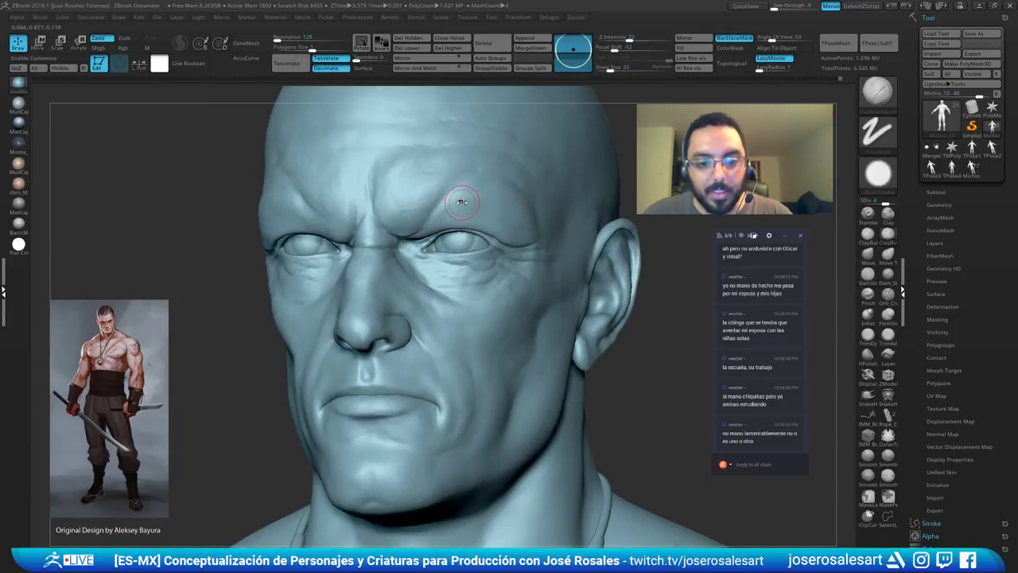
{"action": "right_click_drag", "start_coordinate": [513, 210], "coordinate": [421, 235]}
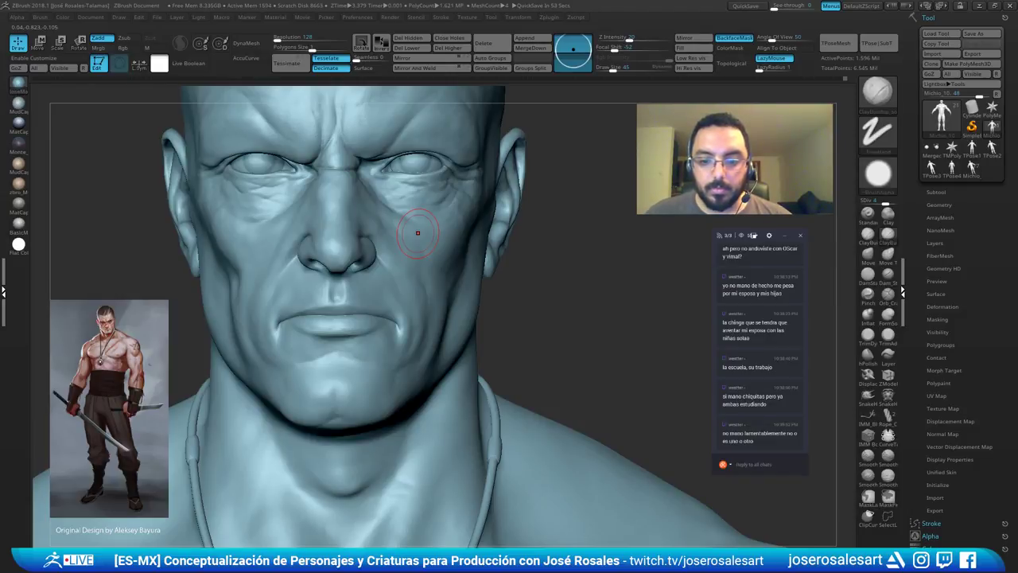
Sculpt the nostril wing and its lower edge with ClayBuildup at draw size 42.
{"action": "mouse_move", "coordinate": [378, 281]}
{"action": "right_mouse_down", "text": "ctrl"}
{"action": "mouse_move", "coordinate": [402, 291]}
{"action": "mouse_move", "coordinate": [374, 268]}
{"action": "right_mouse_up", "text": "ctrl"}
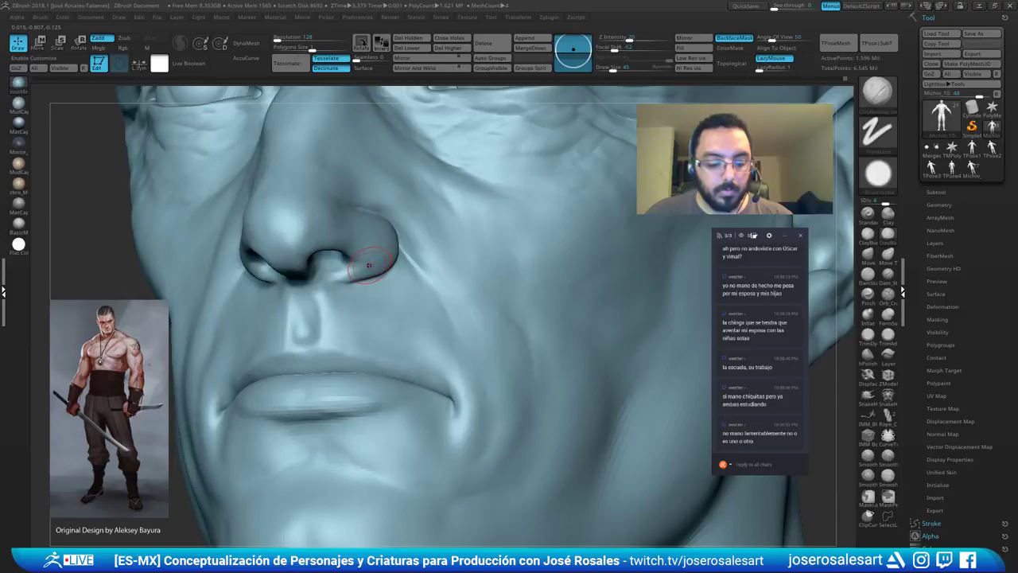
{"action": "key", "text": "s"}
{"action": "left_click", "coordinate": [369, 265]}
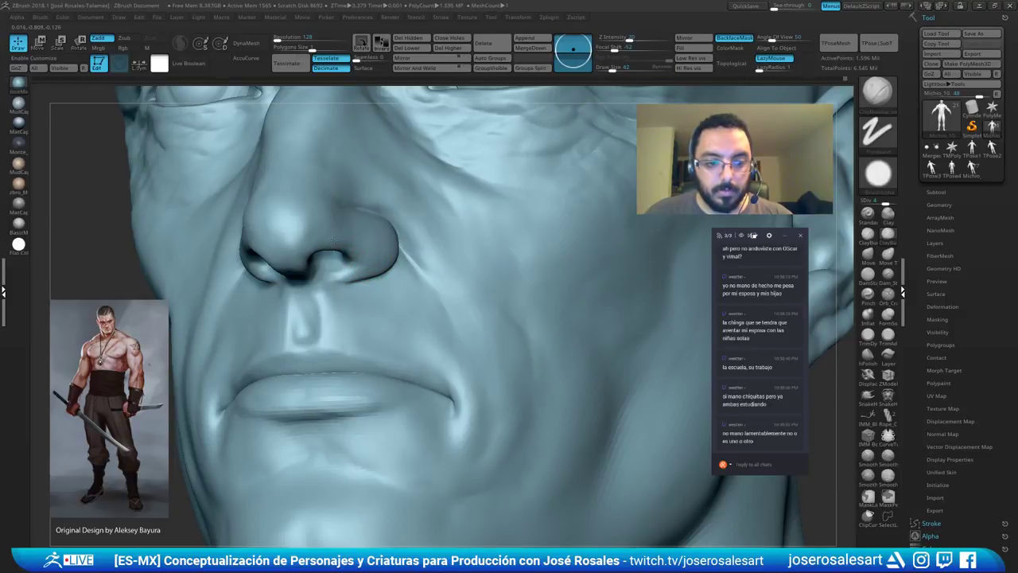
{"action": "right_click_drag", "start_coordinate": [343, 244], "coordinate": [382, 278]}
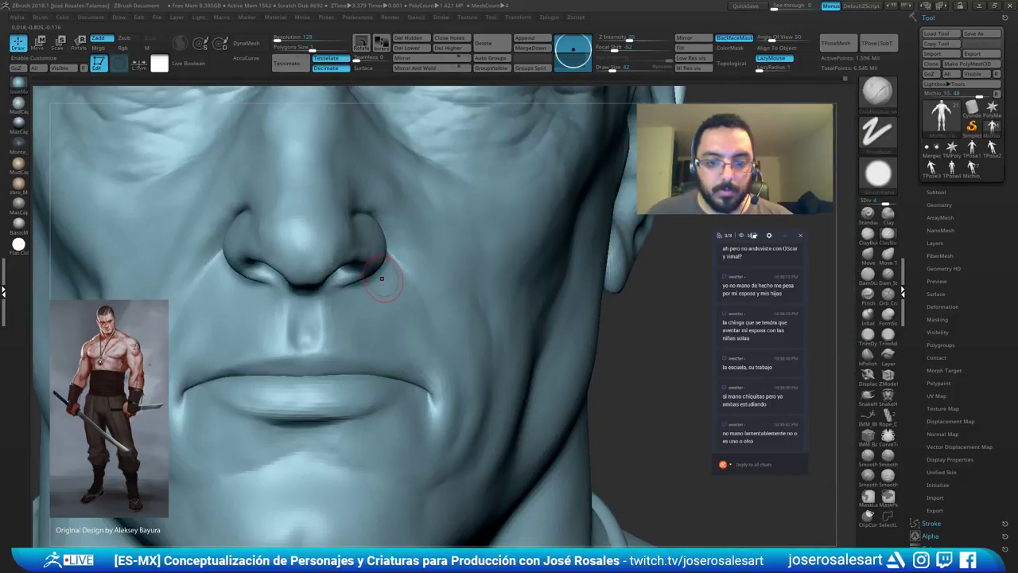
{"action": "right_click_drag", "start_coordinate": [295, 238], "coordinate": [280, 234]}
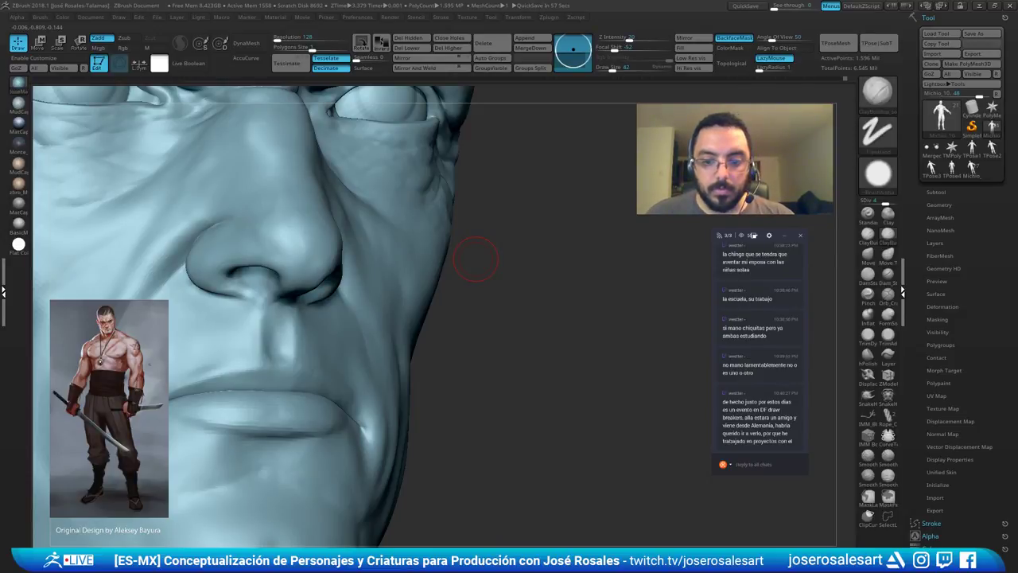
{"action": "right_click_drag", "start_coordinate": [278, 227], "coordinate": [228, 196]}
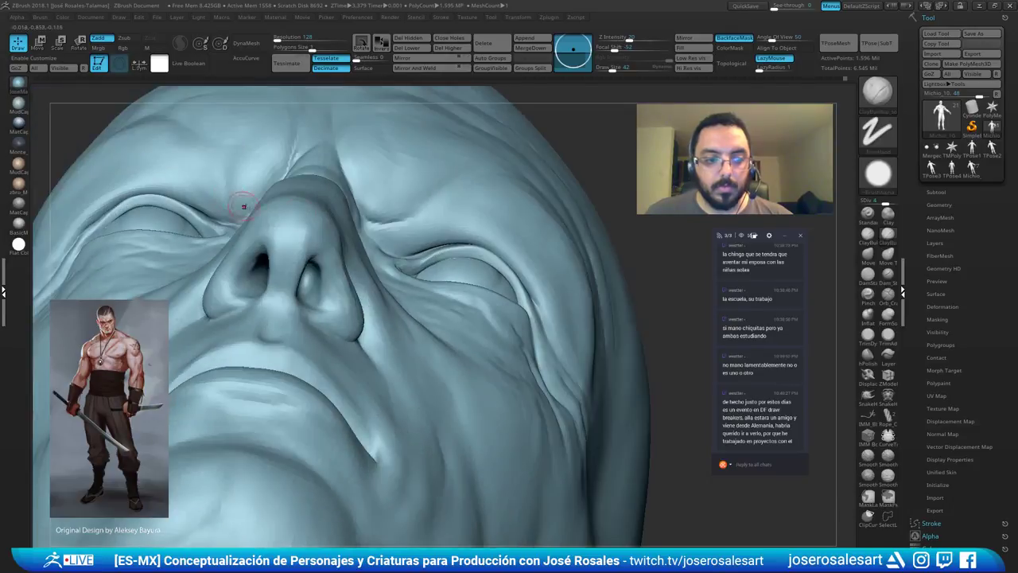
Reshape the nostrils from below with an enlarged Move brush.
{"action": "key", "text": "b"}
{"action": "key", "text": "m"}
{"action": "key", "text": "v"}
{"action": "key", "text": "bracketright"}
{"action": "key", "text": "bracketright"}
{"action": "key", "text": "bracketright"}
{"action": "key", "text": "bracketright"}
{"action": "key", "text": "bracketright"}
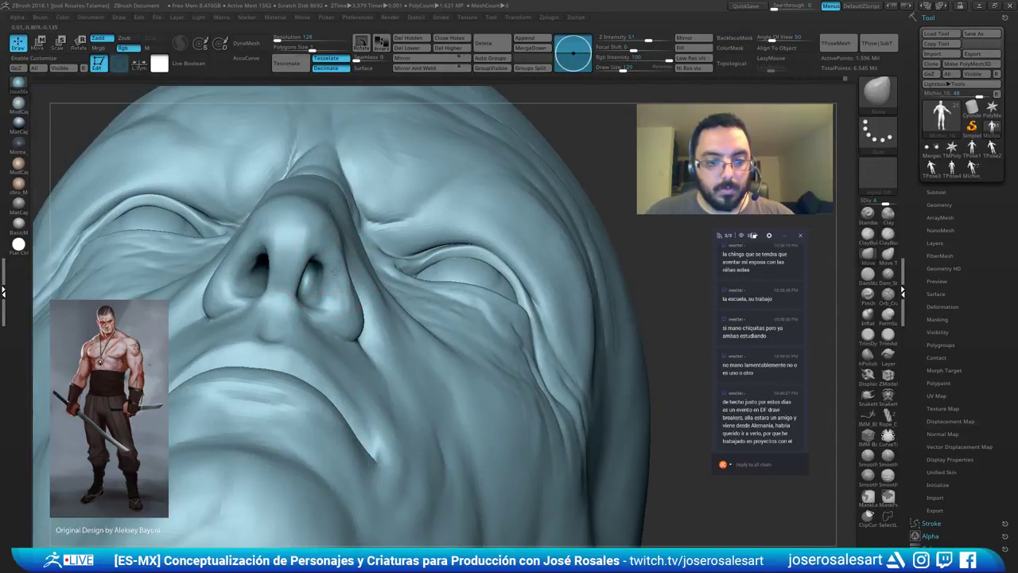
{"action": "right_click_drag", "start_coordinate": [270, 234], "coordinate": [301, 294]}
Build up the nostril wing with ClayBuildup, undoing the last unwanted change.
{"action": "key", "text": "b"}
{"action": "key", "text": "c"}
{"action": "key", "text": "b"}
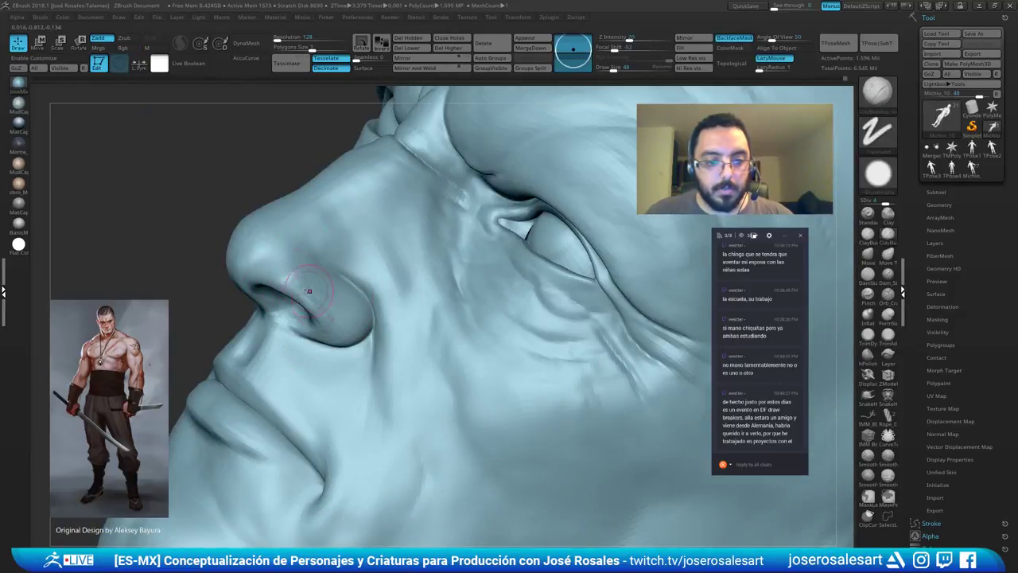
{"action": "mouse_move", "coordinate": [316, 301]}
{"action": "right_mouse_down"}
{"action": "mouse_move", "coordinate": [344, 298]}
{"action": "mouse_move", "coordinate": [307, 306]}
{"action": "mouse_move", "coordinate": [327, 297]}
{"action": "mouse_move", "coordinate": [316, 278]}
{"action": "mouse_move", "coordinate": [321, 303]}
{"action": "mouse_move", "coordinate": [278, 276]}
{"action": "mouse_move", "coordinate": [275, 334]}
{"action": "mouse_move", "coordinate": [271, 322]}
{"action": "mouse_move", "coordinate": [306, 274]}
{"action": "right_mouse_up"}
{"action": "key", "text": "ctrl+z"}
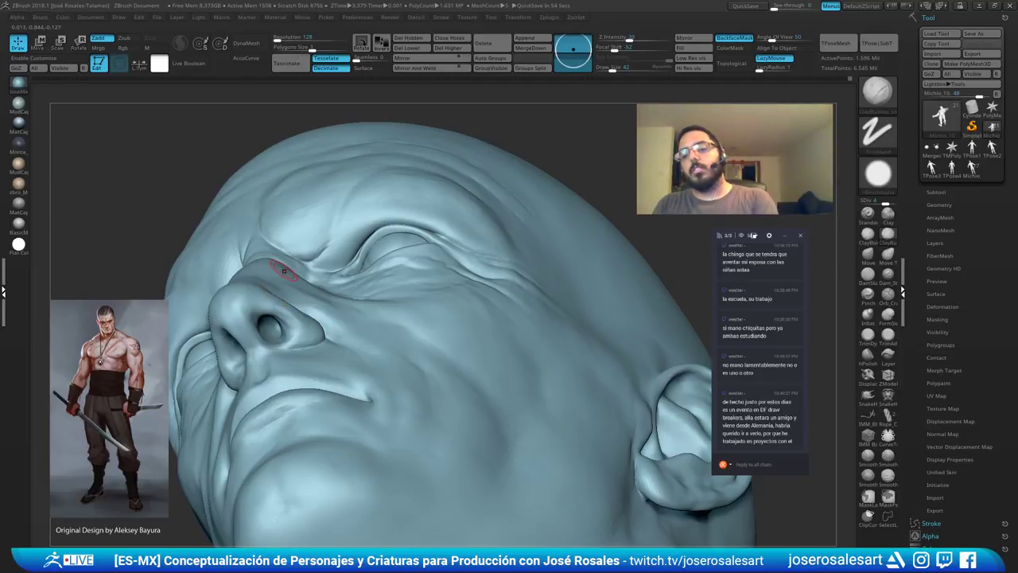
{"action": "mouse_move", "coordinate": [317, 277]}
{"action": "right_mouse_down"}
{"action": "mouse_move", "coordinate": [338, 240]}
{"action": "mouse_move", "coordinate": [404, 252]}
{"action": "mouse_move", "coordinate": [432, 236]}
{"action": "mouse_move", "coordinate": [382, 271]}
{"action": "mouse_move", "coordinate": [345, 316]}
{"action": "mouse_move", "coordinate": [323, 277]}
{"action": "mouse_move", "coordinate": [412, 211]}
{"action": "mouse_move", "coordinate": [316, 300]}
{"action": "mouse_move", "coordinate": [384, 316]}
{"action": "mouse_move", "coordinate": [365, 280]}
{"action": "mouse_move", "coordinate": [374, 274]}
{"action": "mouse_move", "coordinate": [326, 293]}
{"action": "right_mouse_up"}
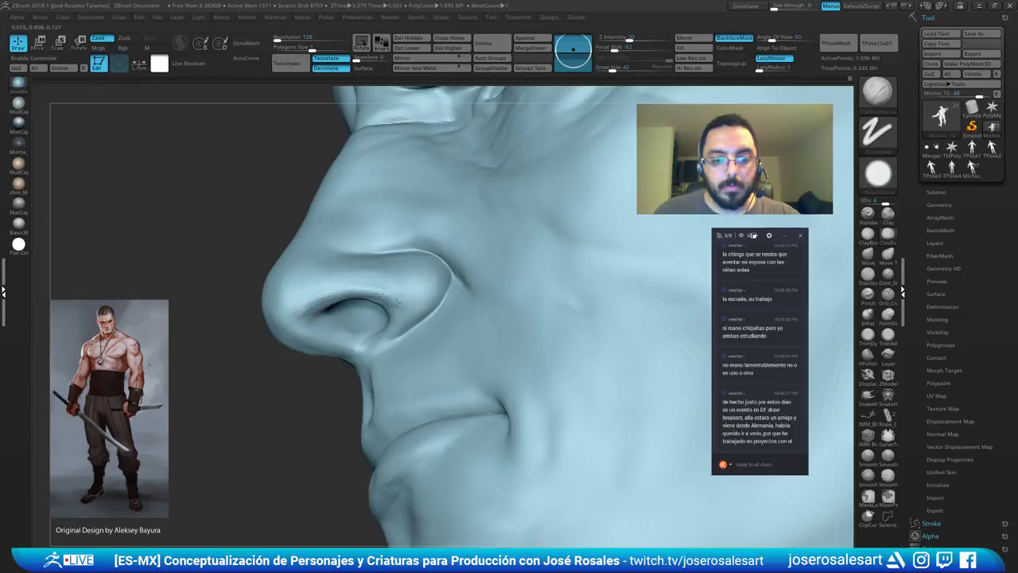
Smooth the nostril rim and refine the side of the nose wing with ClayBuildup at draw size 45.
{"action": "key", "text": "shift"}
{"action": "mouse_move", "coordinate": [401, 303]}
{"action": "right_mouse_down"}
{"action": "mouse_move", "coordinate": [392, 274]}
{"action": "mouse_move", "coordinate": [400, 300]}
{"action": "mouse_move", "coordinate": [377, 277]}
{"action": "mouse_move", "coordinate": [413, 257]}
{"action": "mouse_move", "coordinate": [366, 276]}
{"action": "mouse_move", "coordinate": [397, 310]}
{"action": "right_mouse_up"}
{"action": "key", "text": "shift"}
{"action": "mouse_move", "coordinate": [355, 281]}
{"action": "right_mouse_down"}
{"action": "mouse_move", "coordinate": [382, 294]}
{"action": "mouse_move", "coordinate": [355, 296]}
{"action": "right_mouse_up"}
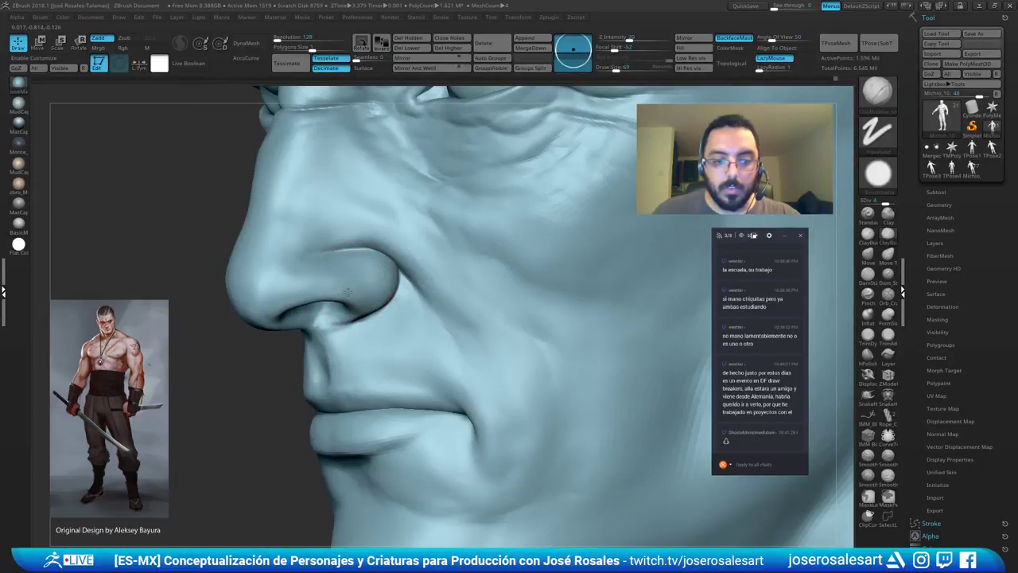
{"action": "key", "text": "bracketleft"}
{"action": "mouse_move", "coordinate": [359, 291]}
{"action": "right_mouse_down", "text": "ctrl"}
{"action": "mouse_move", "coordinate": [329, 282]}
{"action": "mouse_move", "coordinate": [326, 200]}
{"action": "mouse_move", "coordinate": [317, 245]}
{"action": "right_mouse_up", "text": "ctrl"}
{"action": "key", "text": "d"}
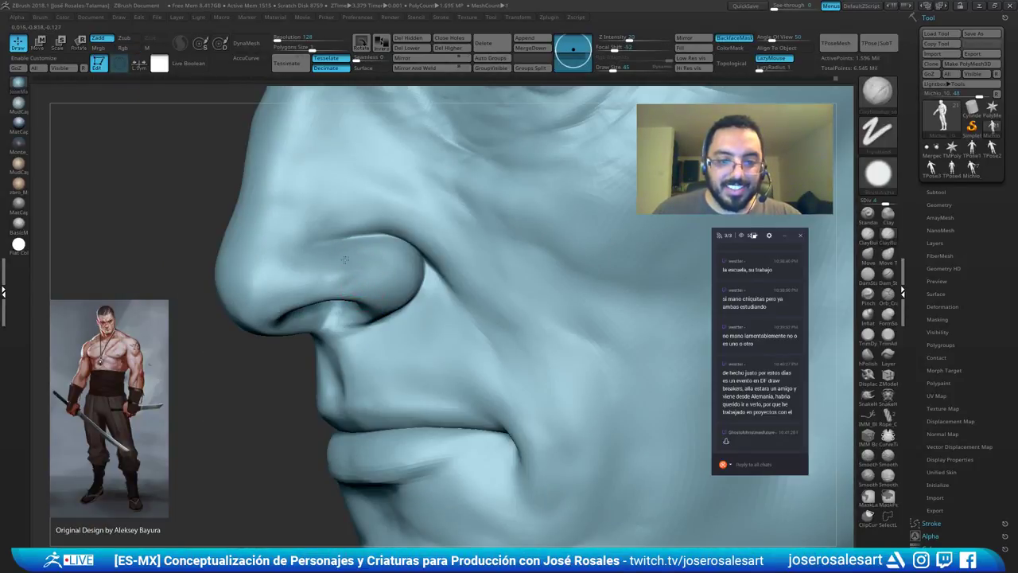
Smooth the side of the nose wing and refine its outer edge with ClayBuildup.
{"action": "left_click_drag", "start_coordinate": [348, 276], "coordinate": [375, 278], "text": "shift"}
{"action": "mouse_move", "coordinate": [375, 277]}
{"action": "right_mouse_down"}
{"action": "mouse_move", "coordinate": [327, 280]}
{"action": "mouse_move", "coordinate": [311, 265]}
{"action": "right_mouse_up"}
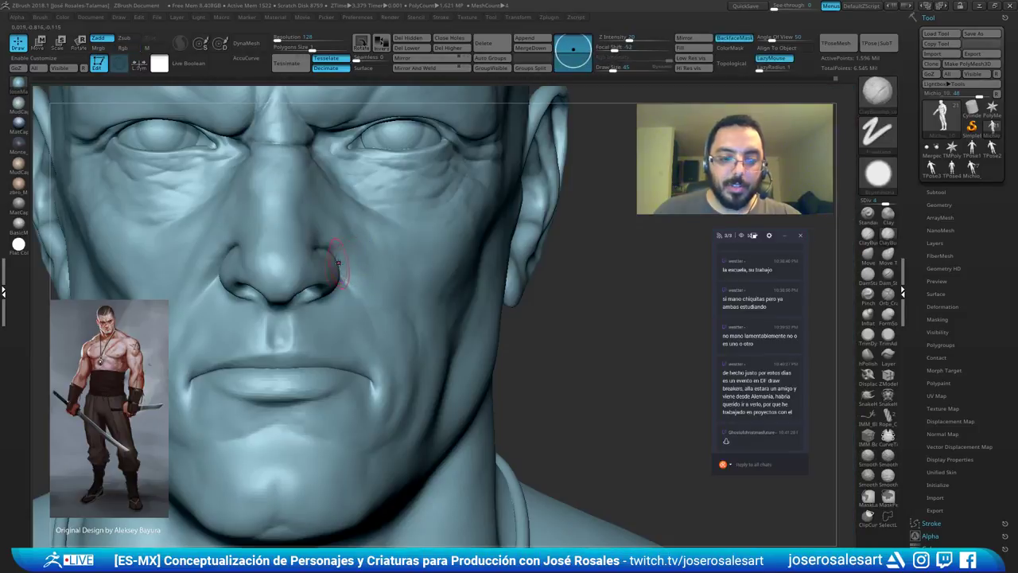
{"action": "right_click_drag", "start_coordinate": [334, 303], "coordinate": [377, 289]}
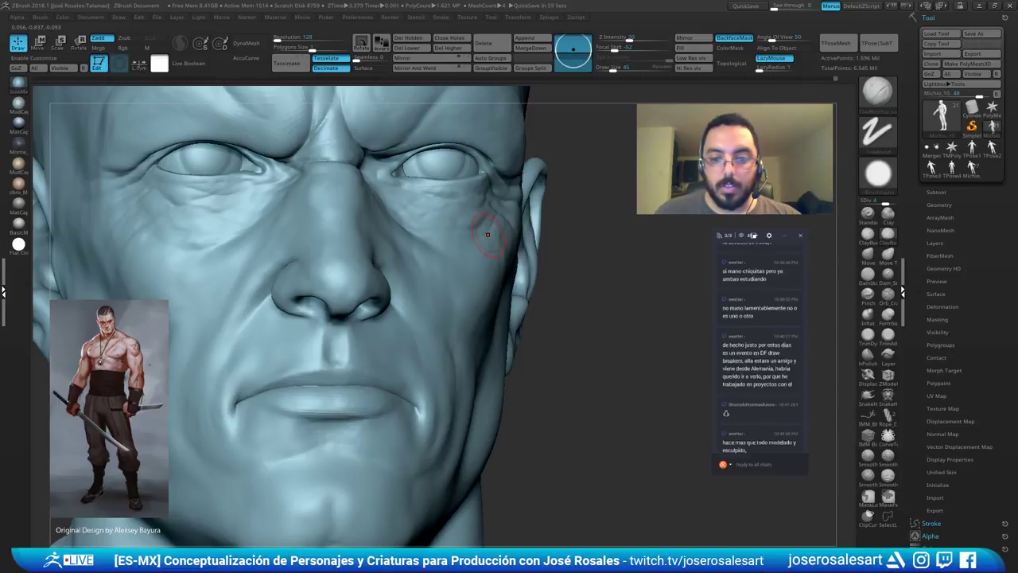
{"action": "mouse_move", "coordinate": [396, 295]}
{"action": "right_mouse_down"}
{"action": "mouse_move", "coordinate": [351, 279]}
{"action": "mouse_move", "coordinate": [348, 297]}
{"action": "mouse_move", "coordinate": [348, 256]}
{"action": "mouse_move", "coordinate": [348, 286]}
{"action": "mouse_move", "coordinate": [315, 288]}
{"action": "mouse_move", "coordinate": [338, 300]}
{"action": "right_mouse_up"}
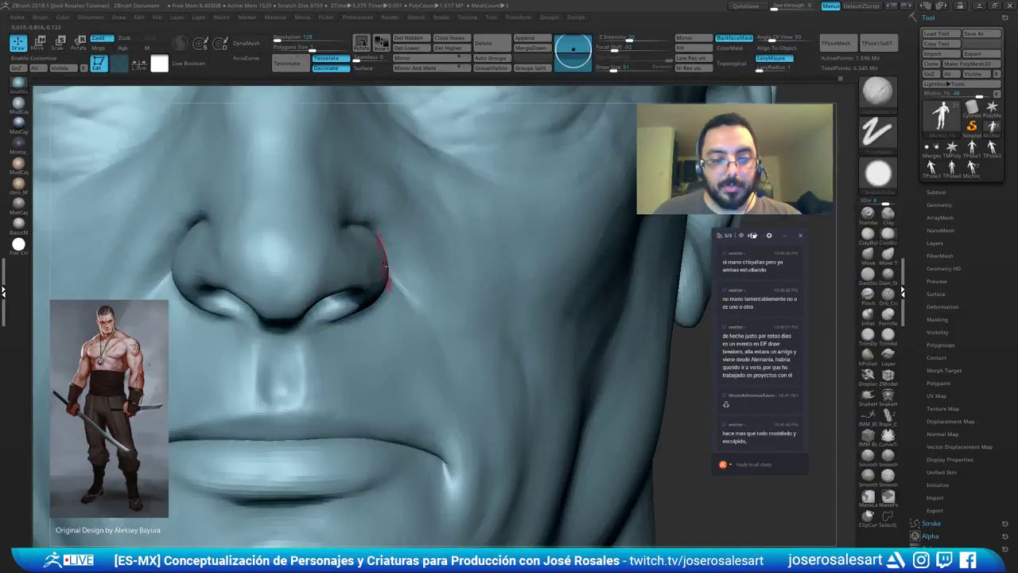
Smooth the nostril openings and surrounding rim from below at draw size 51.
{"action": "right_click_drag", "start_coordinate": [370, 279], "coordinate": [360, 285]}
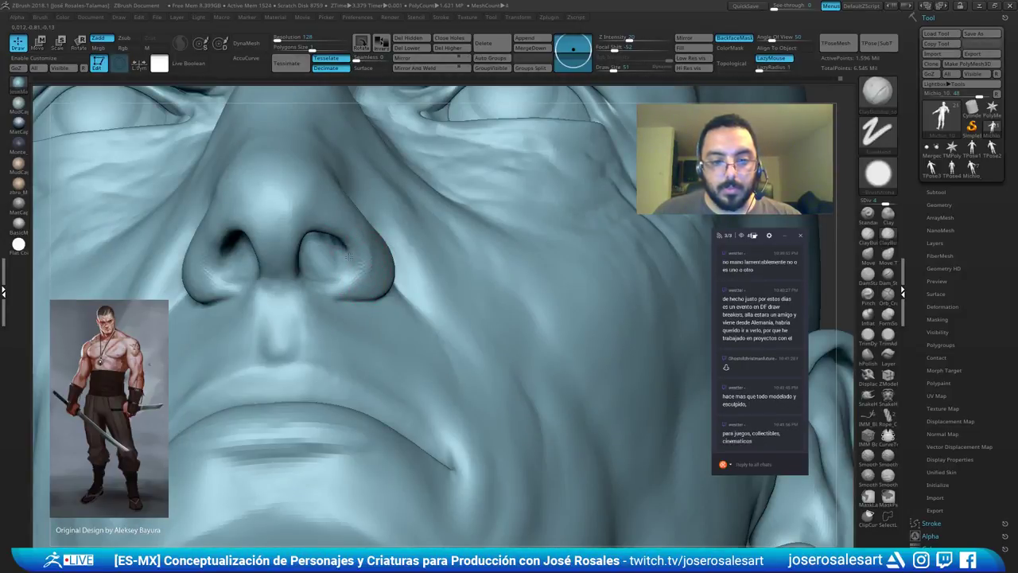
{"action": "right_click_drag", "start_coordinate": [325, 265], "coordinate": [341, 238]}
{"action": "right_click_drag", "start_coordinate": [333, 237], "coordinate": [334, 310]}
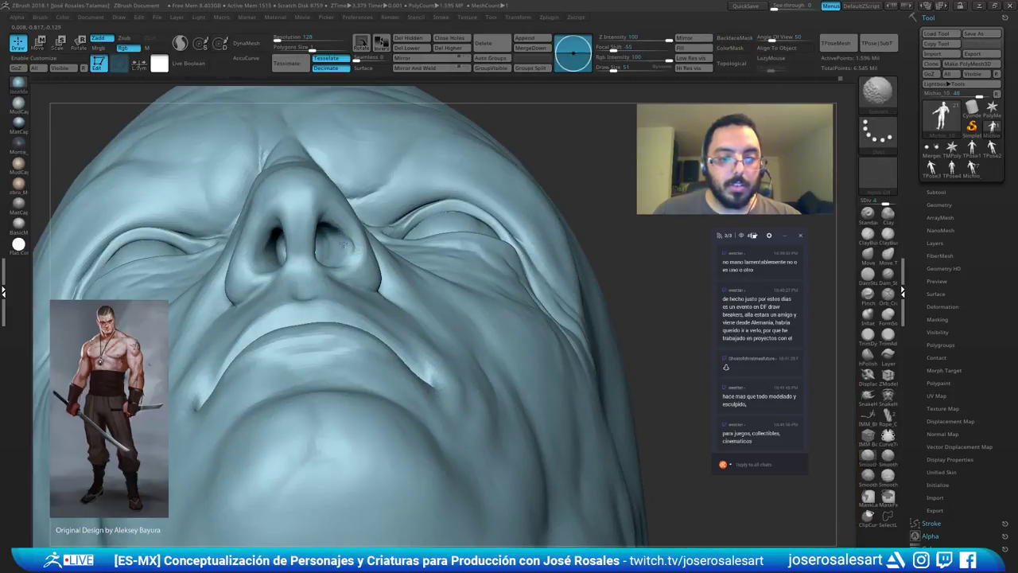
{"action": "right_click_drag", "start_coordinate": [339, 233], "coordinate": [359, 268]}
{"action": "left_click_drag", "start_coordinate": [359, 268], "coordinate": [370, 280], "text": "shift"}
{"action": "mouse_move", "coordinate": [365, 274]}
{"action": "right_mouse_down"}
{"action": "mouse_move", "coordinate": [256, 261]}
{"action": "mouse_move", "coordinate": [363, 345]}
{"action": "mouse_move", "coordinate": [435, 330]}
{"action": "right_mouse_up"}
Examine the head and shoulders from the front, and the nose from below.
{"action": "right_click_drag", "start_coordinate": [521, 280], "coordinate": [475, 313], "text": "ctrl"}
{"action": "right_click_drag", "start_coordinate": [304, 274], "coordinate": [466, 140], "text": "alt"}
{"action": "right_click_drag", "start_coordinate": [531, 270], "coordinate": [465, 251], "text": "ctrl"}
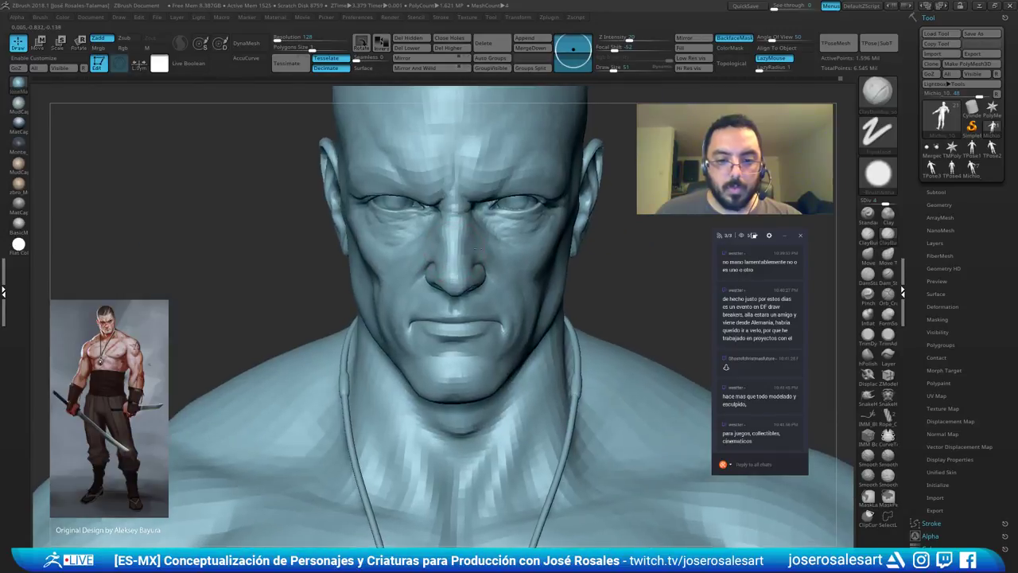
{"action": "right_click_drag", "start_coordinate": [604, 234], "coordinate": [598, 294], "text": "alt"}
{"action": "right_click_drag", "start_coordinate": [525, 272], "coordinate": [457, 286]}
{"action": "mouse_move", "coordinate": [457, 286]}
{"action": "right_mouse_down", "text": "ctrl"}
{"action": "mouse_move", "coordinate": [472, 311]}
{"action": "mouse_move", "coordinate": [509, 278]}
{"action": "mouse_move", "coordinate": [497, 250]}
{"action": "right_mouse_up", "text": "ctrl"}
{"action": "mouse_move", "coordinate": [429, 294]}
{"action": "right_mouse_down"}
{"action": "mouse_move", "coordinate": [422, 250]}
{"action": "mouse_move", "coordinate": [353, 297]}
{"action": "right_mouse_up"}
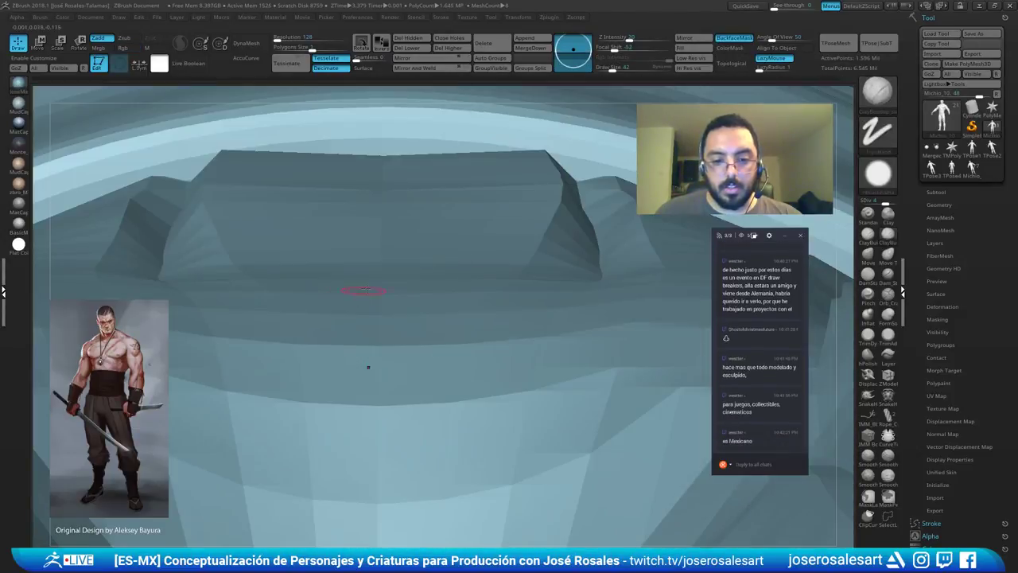
{"action": "right_click_drag", "start_coordinate": [423, 164], "coordinate": [312, 236]}
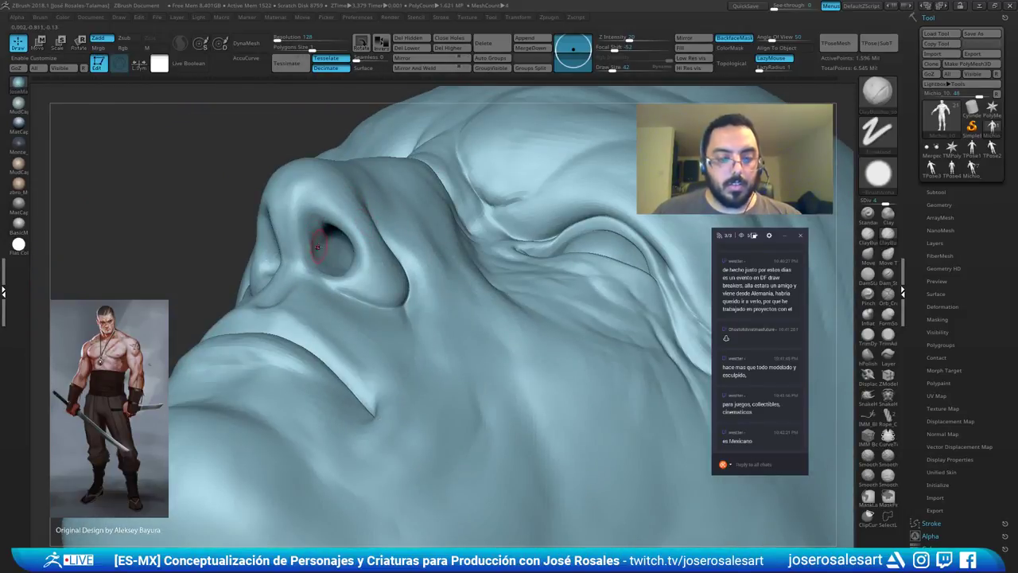
Smooth the inner rim of the nostril and define its edge with DamStandard.
{"action": "mouse_move", "coordinate": [316, 229]}
{"action": "right_mouse_down"}
{"action": "mouse_move", "coordinate": [340, 253]}
{"action": "mouse_move", "coordinate": [334, 221]}
{"action": "right_mouse_up"}
{"action": "left_click_drag", "start_coordinate": [325, 214], "coordinate": [331, 231], "text": "shift"}
{"action": "right_click_drag", "start_coordinate": [331, 234], "coordinate": [307, 235]}
{"action": "key", "text": "b"}
{"action": "key", "text": "d"}
{"action": "key", "text": "s"}
{"action": "mouse_move", "coordinate": [261, 261]}
{"action": "right_mouse_down"}
{"action": "mouse_move", "coordinate": [313, 237]}
{"action": "mouse_move", "coordinate": [284, 201]}
{"action": "mouse_move", "coordinate": [288, 171]}
{"action": "right_mouse_up"}
Build up the nostril rim with ClayBuildup and smooth the nose wing at draw size 48.
{"action": "key", "text": "b"}
{"action": "key", "text": "c"}
{"action": "key", "text": "b"}
{"action": "left_click_drag", "start_coordinate": [325, 231], "coordinate": [327, 238], "text": "shift"}
{"action": "mouse_move", "coordinate": [293, 231]}
{"action": "right_mouse_down"}
{"action": "mouse_move", "coordinate": [308, 226]}
{"action": "mouse_move", "coordinate": [358, 278]}
{"action": "right_mouse_up"}
{"action": "left_click_drag", "start_coordinate": [365, 272], "coordinate": [380, 266], "text": "shift"}
{"action": "right_click_drag", "start_coordinate": [382, 261], "coordinate": [300, 246]}
{"action": "left_click_drag", "start_coordinate": [409, 237], "coordinate": [418, 245], "text": "shift"}
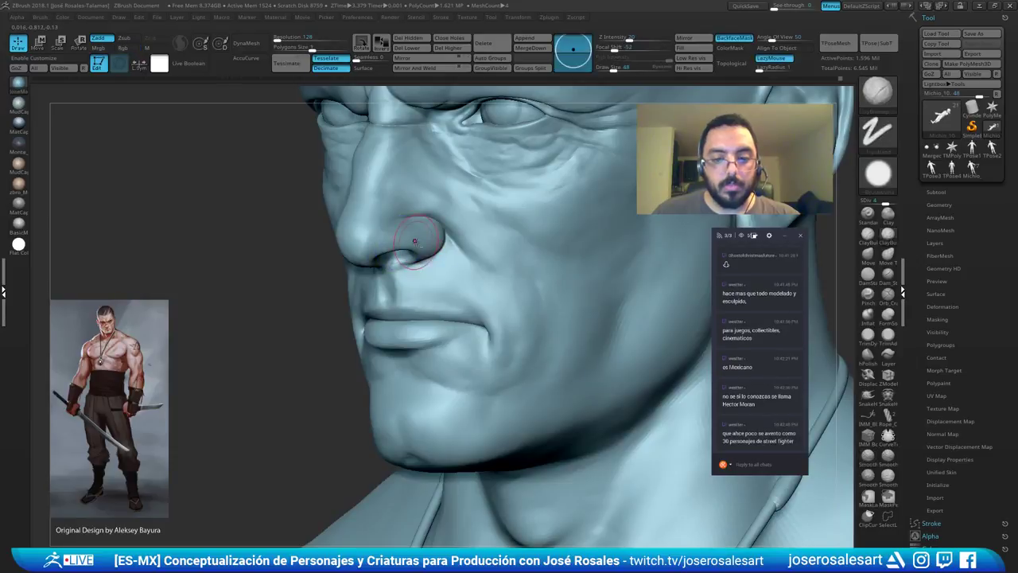
Adjust the upper contour of the nose wing in profile with the Move brush at draw size 58.
{"action": "mouse_move", "coordinate": [422, 236]}
{"action": "right_mouse_down"}
{"action": "mouse_move", "coordinate": [397, 239]}
{"action": "mouse_move", "coordinate": [408, 256]}
{"action": "mouse_move", "coordinate": [382, 243]}
{"action": "right_mouse_up"}
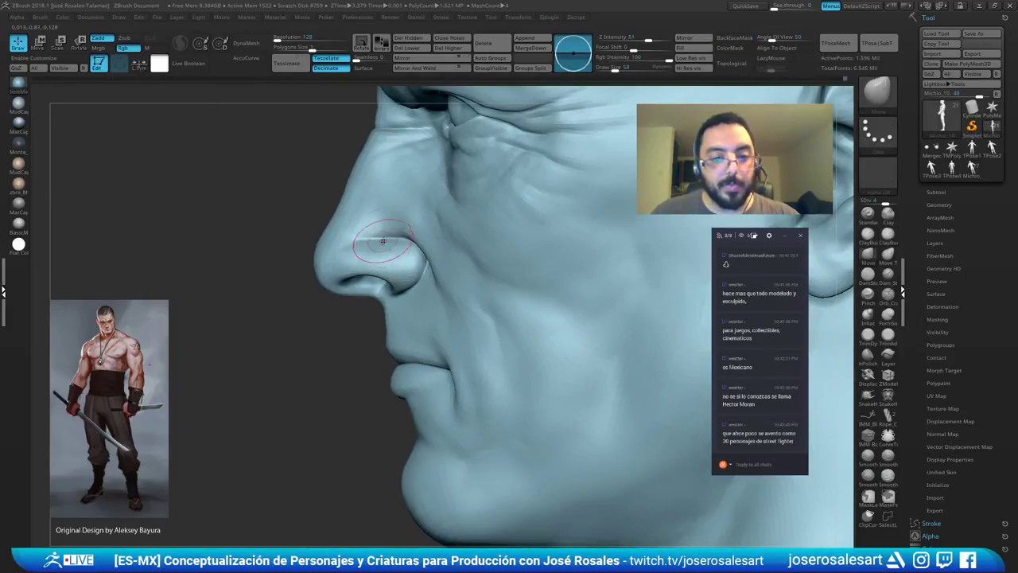
{"action": "mouse_move", "coordinate": [358, 235]}
{"action": "right_mouse_down"}
{"action": "mouse_move", "coordinate": [374, 227]}
{"action": "mouse_move", "coordinate": [411, 251]}
{"action": "mouse_move", "coordinate": [405, 237]}
{"action": "mouse_move", "coordinate": [380, 229]}
{"action": "mouse_move", "coordinate": [465, 116]}
{"action": "mouse_move", "coordinate": [487, 238]}
{"action": "mouse_move", "coordinate": [579, 278]}
{"action": "right_mouse_up"}
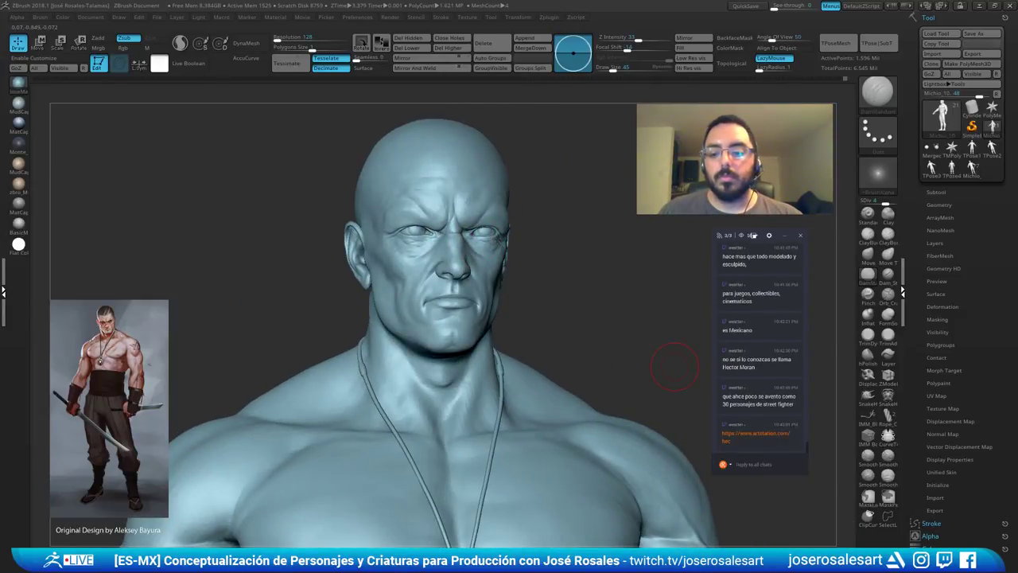
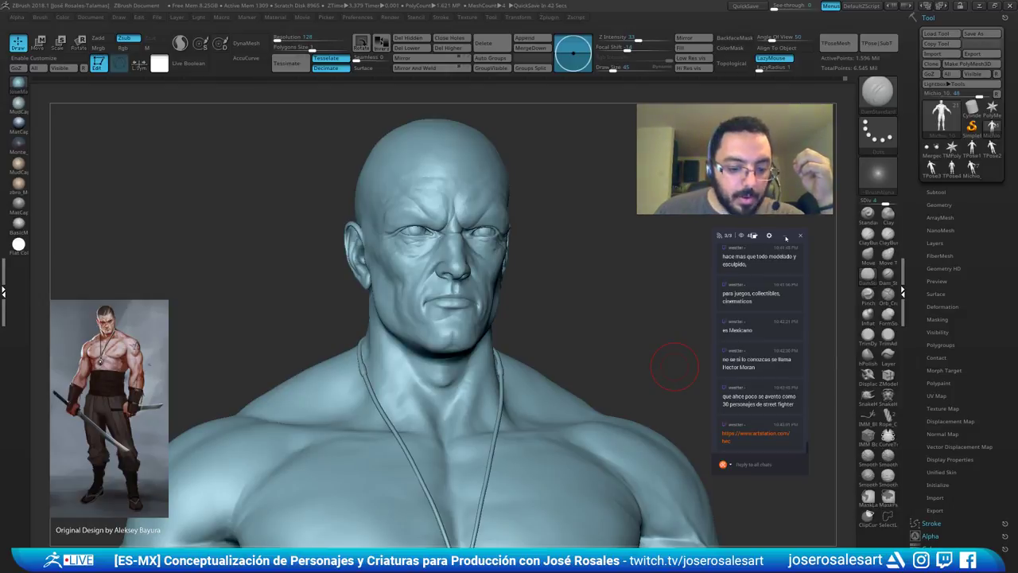
{"action": "mouse_move", "coordinate": [675, 366]}
{"action": "left_mouse_down"}
{"action": "mouse_move", "coordinate": [701, 370]}
{"action": "mouse_move", "coordinate": [692, 430]}
{"action": "left_mouse_up"}
{"action": "mouse_move", "coordinate": [667, 318]}
{"action": "left_mouse_down"}
{"action": "mouse_move", "coordinate": [751, 315]}
{"action": "mouse_move", "coordinate": [676, 348]}
{"action": "mouse_move", "coordinate": [680, 422]}
{"action": "left_mouse_up"}
Reshape the nose's outline with the Move brush.
{"action": "key", "text": "b"}
{"action": "key", "text": "c"}
{"action": "key", "text": "b"}
{"action": "key", "text": "b"}
{"action": "key", "text": "m"}
{"action": "key", "text": "v"}
{"action": "mouse_move", "coordinate": [509, 262]}
{"action": "right_mouse_down"}
{"action": "mouse_move", "coordinate": [527, 246]}
{"action": "mouse_move", "coordinate": [526, 226]}
{"action": "mouse_move", "coordinate": [504, 256]}
{"action": "mouse_move", "coordinate": [544, 257]}
{"action": "mouse_move", "coordinate": [496, 272]}
{"action": "mouse_move", "coordinate": [475, 267]}
{"action": "mouse_move", "coordinate": [508, 249]}
{"action": "mouse_move", "coordinate": [469, 267]}
{"action": "right_mouse_up"}
Build up the nose around the wing and tip with ClayBuildup at draw size 42.
{"action": "key", "text": "b"}
{"action": "key", "text": "c"}
{"action": "key", "text": "b"}
{"action": "key", "text": "b"}
{"action": "key", "text": "s"}
{"action": "key", "text": "p"}
{"action": "left_click_drag", "start_coordinate": [429, 289], "coordinate": [446, 272]}
{"action": "mouse_move", "coordinate": [470, 265]}
{"action": "right_mouse_down"}
{"action": "mouse_move", "coordinate": [431, 291]}
{"action": "mouse_move", "coordinate": [452, 303]}
{"action": "mouse_move", "coordinate": [487, 286]}
{"action": "mouse_move", "coordinate": [509, 299]}
{"action": "right_mouse_up"}
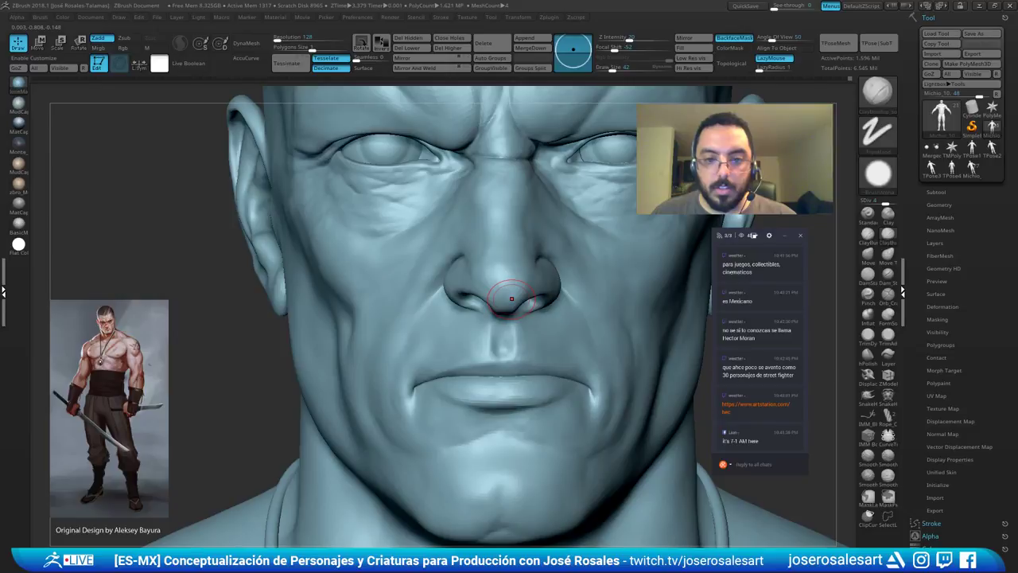
{"action": "right_click_drag", "start_coordinate": [512, 298], "coordinate": [486, 332], "text": "ctrl"}
Add volume to the side of the nose above the wing with the Standard brush at draw size 39.
{"action": "key", "text": "b"}
{"action": "key", "text": "s"}
{"action": "key", "text": "t"}
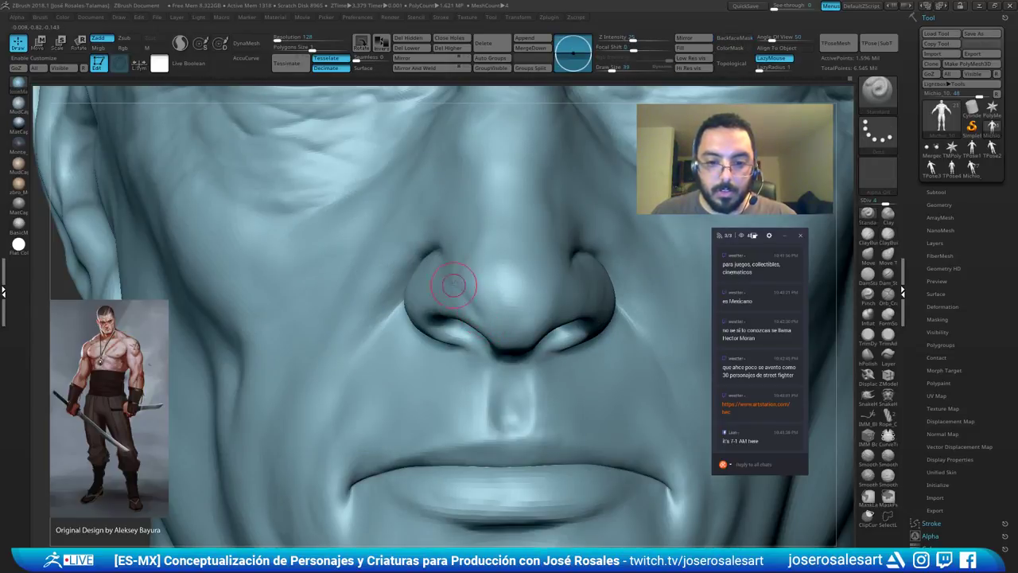
{"action": "left_click_drag", "start_coordinate": [474, 238], "coordinate": [464, 282]}
{"action": "mouse_move", "coordinate": [509, 296]}
{"action": "right_mouse_down"}
{"action": "mouse_move", "coordinate": [479, 288]}
{"action": "mouse_move", "coordinate": [488, 275]}
{"action": "mouse_move", "coordinate": [484, 290]}
{"action": "right_mouse_up"}
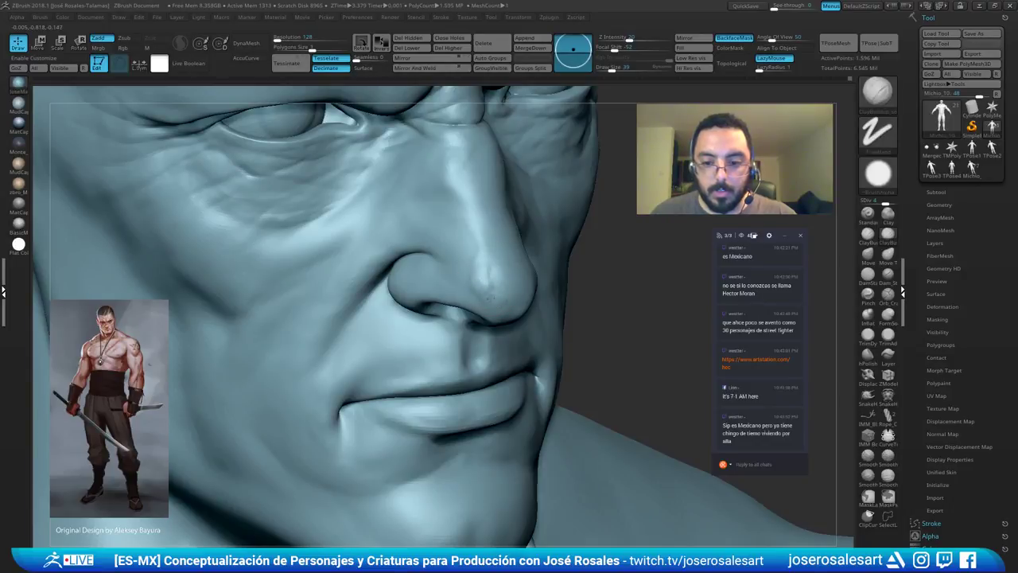
Refine the nose tip with ClayBuildup at draw size 39 and smooth its transition into the wing.
{"action": "mouse_move", "coordinate": [500, 310]}
{"action": "right_mouse_down"}
{"action": "mouse_move", "coordinate": [483, 284]}
{"action": "mouse_move", "coordinate": [468, 294]}
{"action": "mouse_move", "coordinate": [483, 301]}
{"action": "right_mouse_up"}
{"action": "mouse_move", "coordinate": [489, 287]}
{"action": "left_mouse_down", "text": "shift"}
{"action": "mouse_move", "coordinate": [442, 288]}
{"action": "mouse_move", "coordinate": [421, 272]}
{"action": "left_mouse_up", "text": "shift"}
{"action": "right_click_drag", "start_coordinate": [416, 273], "coordinate": [447, 288]}
{"action": "left_click_drag", "start_coordinate": [447, 291], "coordinate": [453, 302], "text": "shift"}
{"action": "right_click_drag", "start_coordinate": [453, 302], "coordinate": [445, 287]}
{"action": "mouse_move", "coordinate": [446, 287]}
{"action": "left_mouse_down", "text": "shift"}
{"action": "mouse_move", "coordinate": [432, 283]}
{"action": "mouse_move", "coordinate": [450, 278]}
{"action": "left_mouse_up", "text": "shift"}
{"action": "right_click_drag", "start_coordinate": [454, 272], "coordinate": [422, 235]}
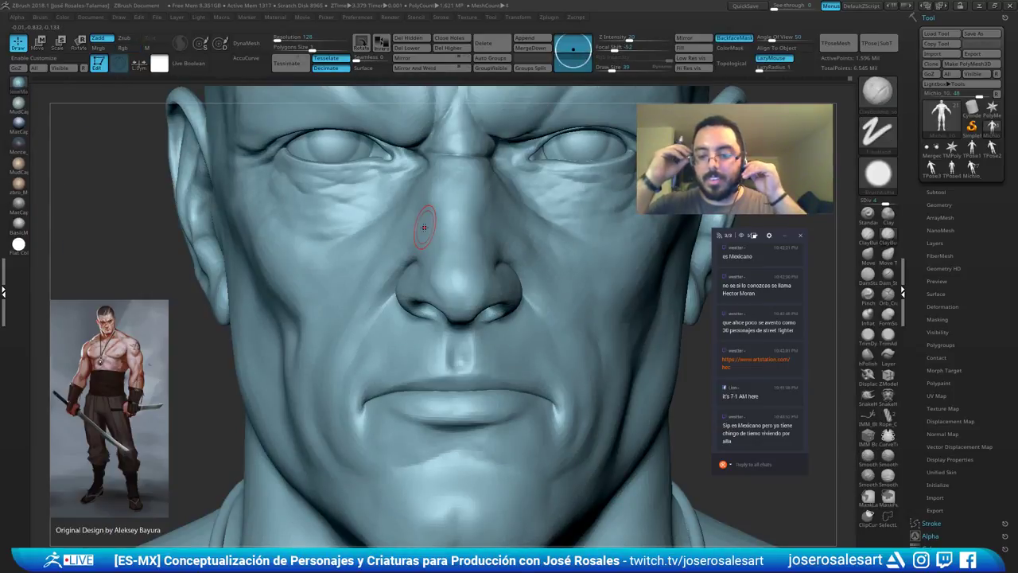
Smooth the lower nose, blending the tip and the wings.
{"action": "right_click_drag", "start_coordinate": [396, 249], "coordinate": [465, 275]}
{"action": "right_click_drag", "start_coordinate": [465, 275], "coordinate": [476, 315], "text": "ctrl"}
{"action": "left_click_drag", "start_coordinate": [477, 320], "coordinate": [496, 335], "text": "shift"}
{"action": "mouse_move", "coordinate": [495, 336]}
{"action": "right_mouse_down", "text": "ctrl"}
{"action": "mouse_move", "coordinate": [492, 312]}
{"action": "mouse_move", "coordinate": [474, 307]}
{"action": "mouse_move", "coordinate": [472, 291]}
{"action": "mouse_move", "coordinate": [521, 340]}
{"action": "right_mouse_up", "text": "ctrl"}
{"action": "mouse_move", "coordinate": [521, 340]}
{"action": "right_mouse_down", "text": "ctrl"}
{"action": "mouse_move", "coordinate": [534, 372]}
{"action": "mouse_move", "coordinate": [579, 396]}
{"action": "mouse_move", "coordinate": [556, 366]}
{"action": "mouse_move", "coordinate": [590, 384]}
{"action": "right_mouse_up", "text": "ctrl"}
{"action": "left_click_drag", "start_coordinate": [570, 375], "coordinate": [563, 386], "text": "shift"}
{"action": "mouse_move", "coordinate": [569, 395]}
{"action": "right_mouse_down"}
{"action": "mouse_move", "coordinate": [563, 383]}
{"action": "mouse_move", "coordinate": [497, 364]}
{"action": "mouse_move", "coordinate": [602, 404]}
{"action": "mouse_move", "coordinate": [606, 375]}
{"action": "mouse_move", "coordinate": [442, 324]}
{"action": "mouse_move", "coordinate": [428, 351]}
{"action": "mouse_move", "coordinate": [436, 322]}
{"action": "mouse_move", "coordinate": [553, 319]}
{"action": "mouse_move", "coordinate": [540, 380]}
{"action": "mouse_move", "coordinate": [513, 423]}
{"action": "right_mouse_up"}
{"action": "key", "text": "bracketleft"}
{"action": "right_click_drag", "start_coordinate": [513, 423], "coordinate": [484, 397], "text": "alt"}
Refine the side planes and bridge of the nose with ClayBuildup at draw size 45.
{"action": "key", "text": "2"}
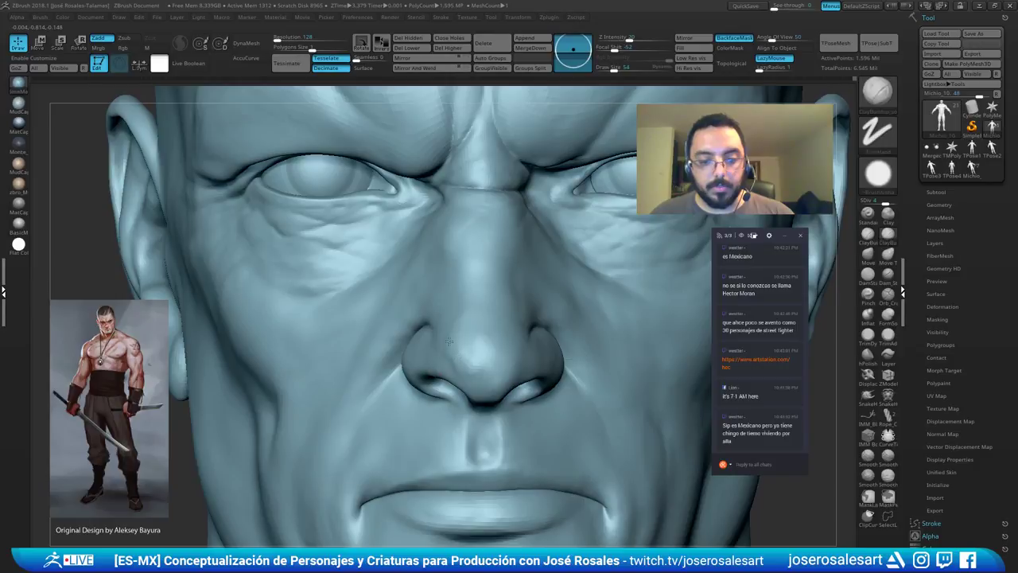
{"action": "mouse_move", "coordinate": [467, 375]}
{"action": "right_mouse_down"}
{"action": "mouse_move", "coordinate": [452, 337]}
{"action": "mouse_move", "coordinate": [469, 383]}
{"action": "mouse_move", "coordinate": [466, 363]}
{"action": "mouse_move", "coordinate": [494, 370]}
{"action": "mouse_move", "coordinate": [497, 310]}
{"action": "mouse_move", "coordinate": [522, 365]}
{"action": "right_mouse_up"}
{"action": "mouse_move", "coordinate": [477, 340]}
{"action": "right_mouse_down"}
{"action": "mouse_move", "coordinate": [504, 366]}
{"action": "mouse_move", "coordinate": [421, 318]}
{"action": "mouse_move", "coordinate": [428, 279]}
{"action": "mouse_move", "coordinate": [557, 274]}
{"action": "mouse_move", "coordinate": [434, 260]}
{"action": "mouse_move", "coordinate": [444, 272]}
{"action": "mouse_move", "coordinate": [477, 206]}
{"action": "right_mouse_up"}
{"action": "key", "text": "d"}
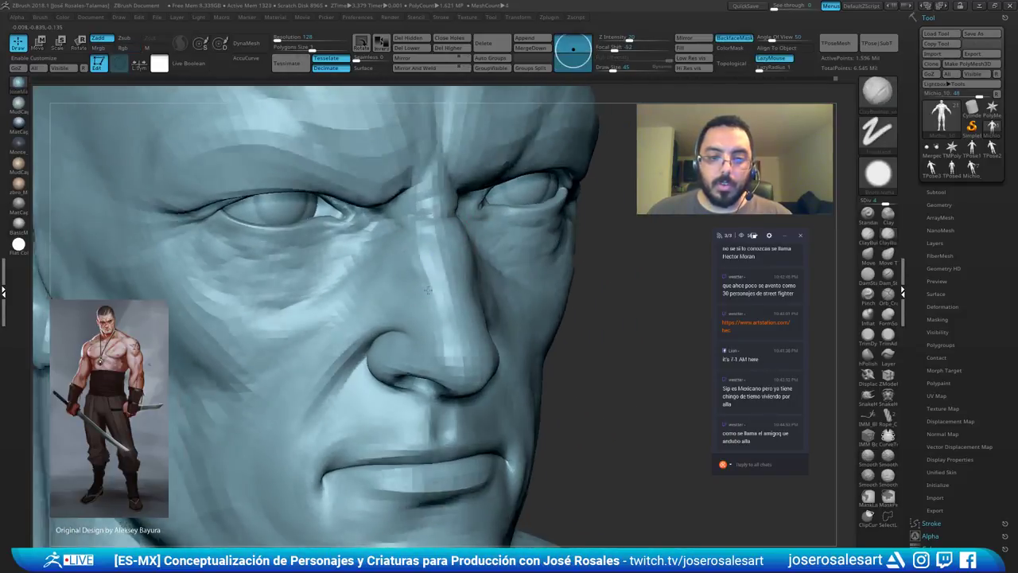
{"action": "right_click_drag", "start_coordinate": [420, 253], "coordinate": [445, 261]}
{"action": "mouse_move", "coordinate": [443, 313]}
{"action": "right_mouse_down"}
{"action": "mouse_move", "coordinate": [421, 282]}
{"action": "mouse_move", "coordinate": [460, 241]}
{"action": "right_mouse_up"}
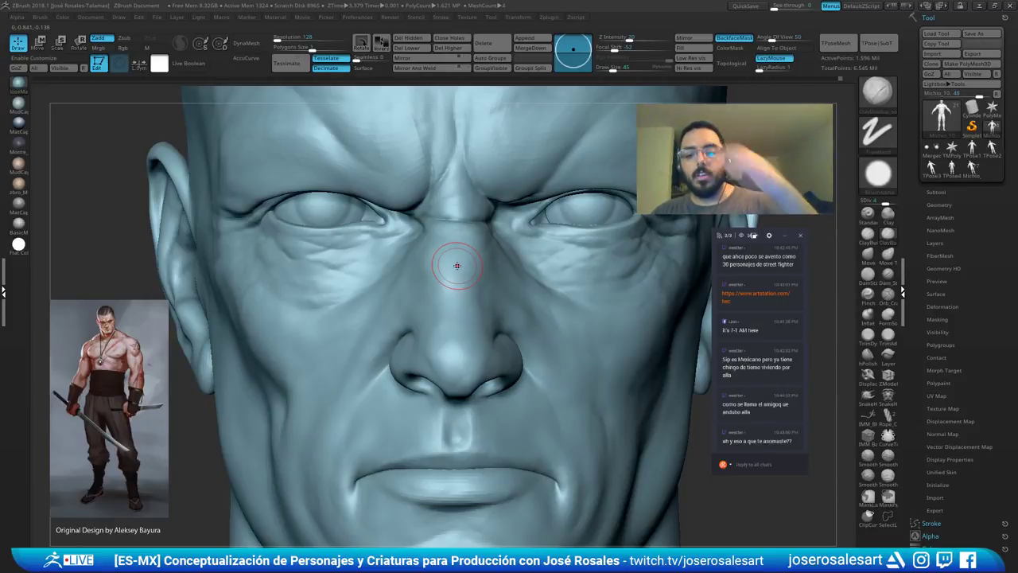
Define the creases beside the nose bridge with DamStandard at draw size 28 and smooth the bridge side.
{"action": "right_click_drag", "start_coordinate": [457, 335], "coordinate": [469, 316], "text": "ctrl"}
{"action": "right_click_drag", "start_coordinate": [400, 286], "coordinate": [378, 216], "text": "ctrl"}
{"action": "mouse_move", "coordinate": [355, 299]}
{"action": "right_mouse_down"}
{"action": "mouse_move", "coordinate": [429, 291]}
{"action": "mouse_move", "coordinate": [493, 262]}
{"action": "mouse_move", "coordinate": [500, 239]}
{"action": "right_mouse_up"}
{"action": "key", "text": "b"}
{"action": "key", "text": "d"}
{"action": "key", "text": "s"}
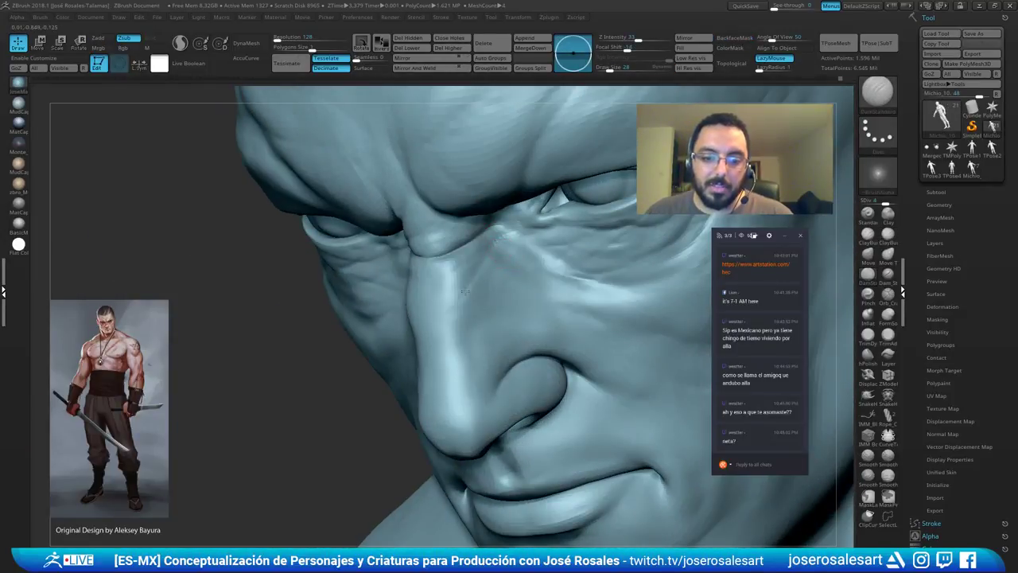
{"action": "right_click_drag", "start_coordinate": [443, 295], "coordinate": [455, 303], "text": "ctrl"}
{"action": "left_click_drag", "start_coordinate": [474, 286], "coordinate": [460, 282], "text": "shift"}
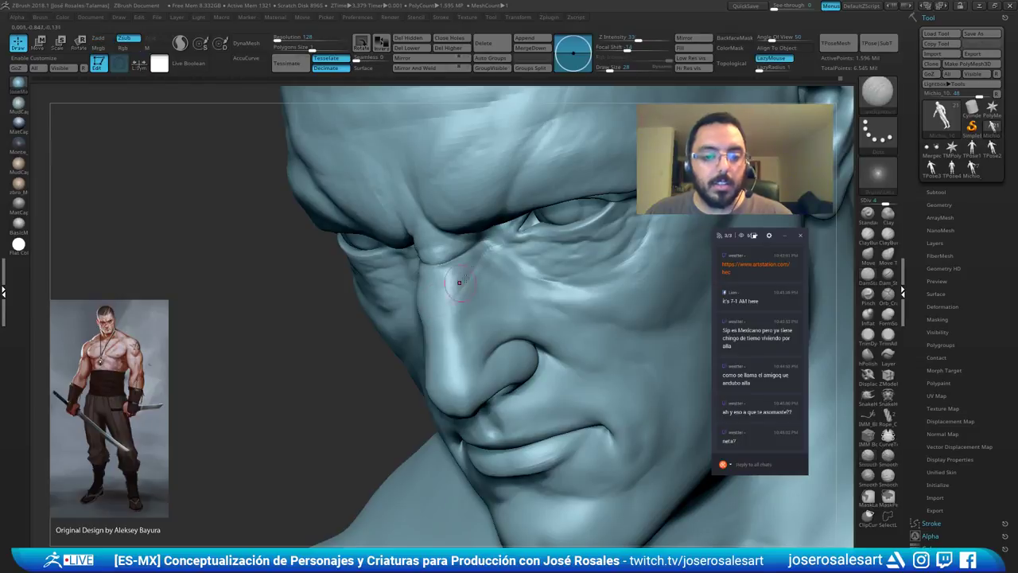
{"action": "mouse_move", "coordinate": [460, 281]}
{"action": "right_mouse_down"}
{"action": "mouse_move", "coordinate": [506, 260]}
{"action": "mouse_move", "coordinate": [447, 318]}
{"action": "right_mouse_up"}
Build up the nose tip with ClayBuildup at draw size 39 and smooth its surface.
{"action": "key", "text": "b"}
{"action": "key", "text": "c"}
{"action": "key", "text": "b"}
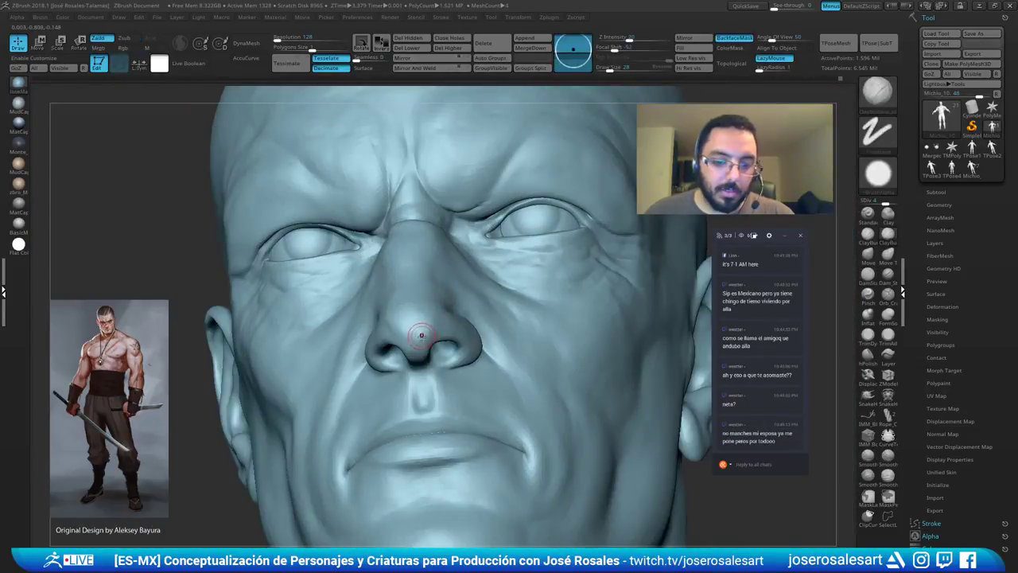
{"action": "key", "text": "s"}
{"action": "left_click_drag", "start_coordinate": [420, 338], "coordinate": [423, 338]}
{"action": "mouse_move", "coordinate": [422, 328]}
{"action": "right_mouse_down"}
{"action": "mouse_move", "coordinate": [435, 348]}
{"action": "mouse_move", "coordinate": [430, 328]}
{"action": "mouse_move", "coordinate": [493, 316]}
{"action": "right_mouse_up"}
{"action": "mouse_move", "coordinate": [431, 335]}
{"action": "right_mouse_down"}
{"action": "mouse_move", "coordinate": [457, 333]}
{"action": "mouse_move", "coordinate": [411, 342]}
{"action": "right_mouse_up"}
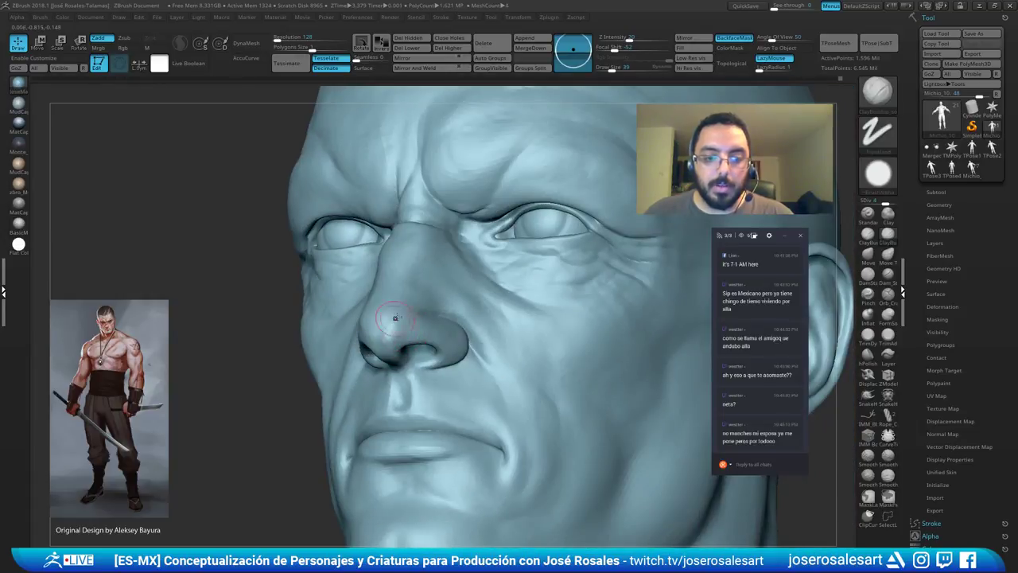
{"action": "right_click_drag", "start_coordinate": [386, 345], "coordinate": [398, 320]}
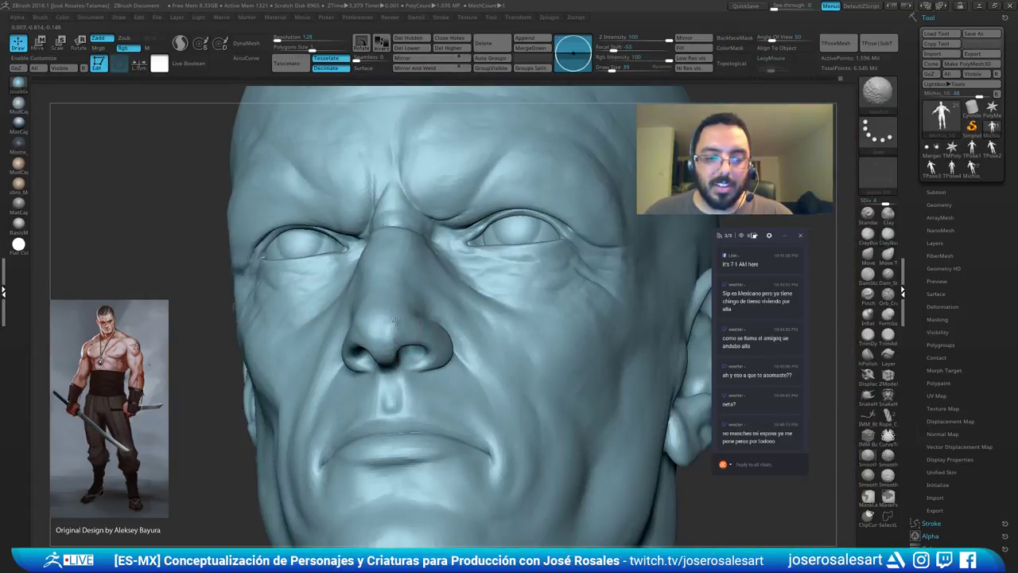
{"action": "mouse_move", "coordinate": [391, 363]}
{"action": "right_mouse_down"}
{"action": "mouse_move", "coordinate": [386, 331]}
{"action": "mouse_move", "coordinate": [390, 386]}
{"action": "mouse_move", "coordinate": [390, 310]}
{"action": "mouse_move", "coordinate": [403, 317]}
{"action": "mouse_move", "coordinate": [411, 358]}
{"action": "mouse_move", "coordinate": [421, 331]}
{"action": "right_mouse_up"}
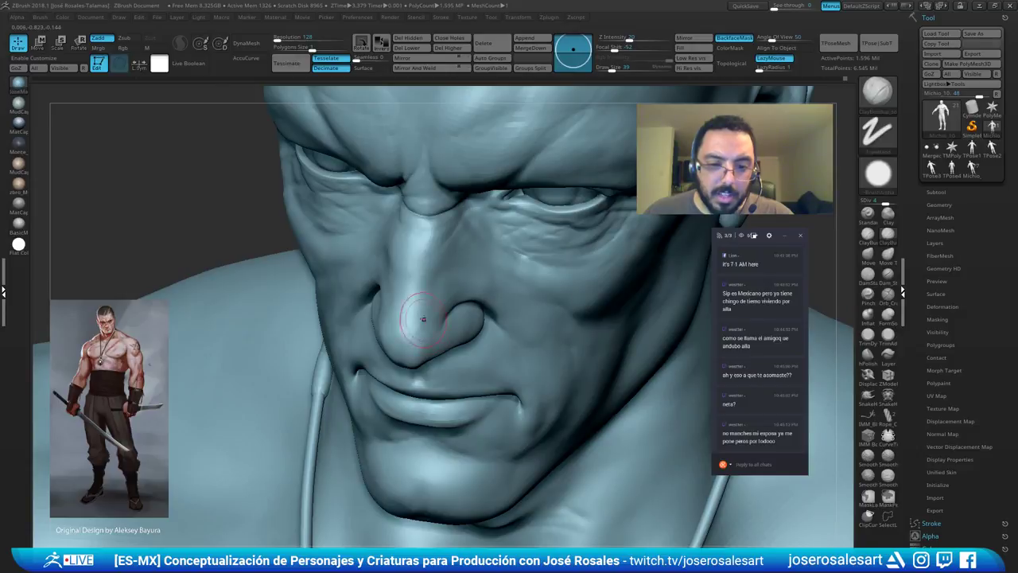
{"action": "mouse_move", "coordinate": [415, 351]}
{"action": "right_mouse_down"}
{"action": "mouse_move", "coordinate": [392, 357]}
{"action": "mouse_move", "coordinate": [393, 348]}
{"action": "mouse_move", "coordinate": [388, 361]}
{"action": "mouse_move", "coordinate": [381, 345]}
{"action": "mouse_move", "coordinate": [421, 303]}
{"action": "mouse_move", "coordinate": [445, 253]}
{"action": "right_mouse_up"}
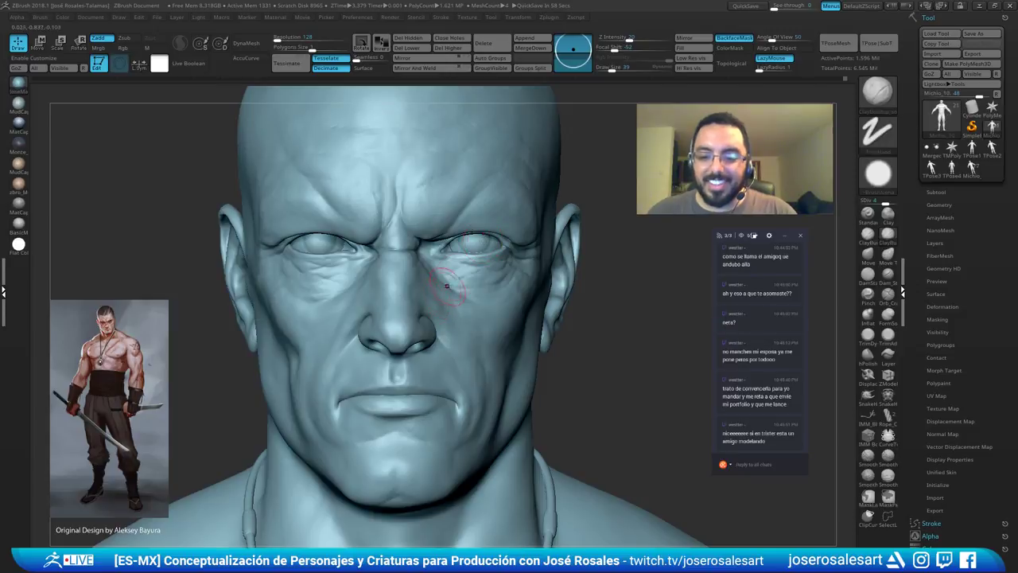
Broaden the forms on the side of the nose tip with ClayBuildup at draw size 65.
{"action": "mouse_move", "coordinate": [441, 273]}
{"action": "right_mouse_down", "text": "ctrl"}
{"action": "mouse_move", "coordinate": [446, 295]}
{"action": "mouse_move", "coordinate": [452, 289]}
{"action": "mouse_move", "coordinate": [435, 301]}
{"action": "right_mouse_up", "text": "ctrl"}
{"action": "mouse_move", "coordinate": [375, 273]}
{"action": "right_mouse_down"}
{"action": "mouse_move", "coordinate": [425, 283]}
{"action": "mouse_move", "coordinate": [430, 295]}
{"action": "mouse_move", "coordinate": [414, 310]}
{"action": "mouse_move", "coordinate": [436, 310]}
{"action": "mouse_move", "coordinate": [423, 309]}
{"action": "right_mouse_up"}
{"action": "mouse_move", "coordinate": [405, 349]}
{"action": "right_mouse_down", "text": "shift"}
{"action": "mouse_move", "coordinate": [427, 302]}
{"action": "mouse_move", "coordinate": [395, 291]}
{"action": "mouse_move", "coordinate": [393, 274]}
{"action": "mouse_move", "coordinate": [411, 263]}
{"action": "mouse_move", "coordinate": [353, 334]}
{"action": "mouse_move", "coordinate": [373, 341]}
{"action": "mouse_move", "coordinate": [371, 316]}
{"action": "right_mouse_up", "text": "shift"}
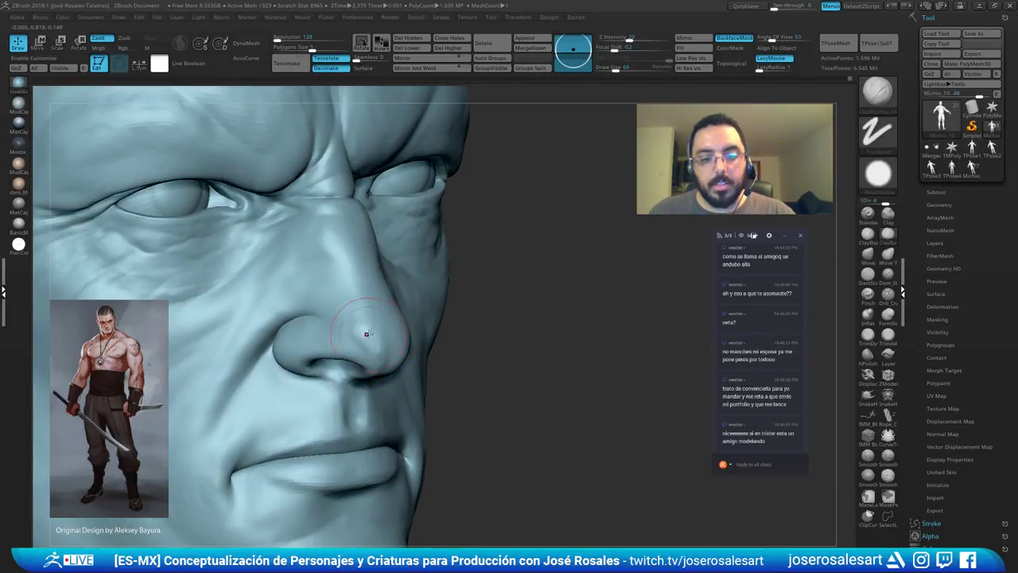
{"action": "mouse_move", "coordinate": [381, 374]}
{"action": "right_mouse_down"}
{"action": "mouse_move", "coordinate": [434, 310]}
{"action": "mouse_move", "coordinate": [414, 308]}
{"action": "mouse_move", "coordinate": [430, 274]}
{"action": "mouse_move", "coordinate": [462, 270]}
{"action": "right_mouse_up"}
{"action": "mouse_move", "coordinate": [466, 358]}
{"action": "right_mouse_down"}
{"action": "mouse_move", "coordinate": [406, 339]}
{"action": "mouse_move", "coordinate": [467, 337]}
{"action": "right_mouse_up"}
Soften the groove between the nose tip and wing with smoothing and DamStandard at draw size 42.
{"action": "mouse_move", "coordinate": [477, 278]}
{"action": "right_mouse_down", "text": "alt"}
{"action": "mouse_move", "coordinate": [492, 322]}
{"action": "mouse_move", "coordinate": [450, 314]}
{"action": "right_mouse_up", "text": "alt"}
{"action": "mouse_move", "coordinate": [393, 296]}
{"action": "left_mouse_down", "text": "shift"}
{"action": "mouse_move", "coordinate": [385, 308]}
{"action": "mouse_move", "coordinate": [404, 305]}
{"action": "left_mouse_up", "text": "shift"}
{"action": "key", "text": "shift"}
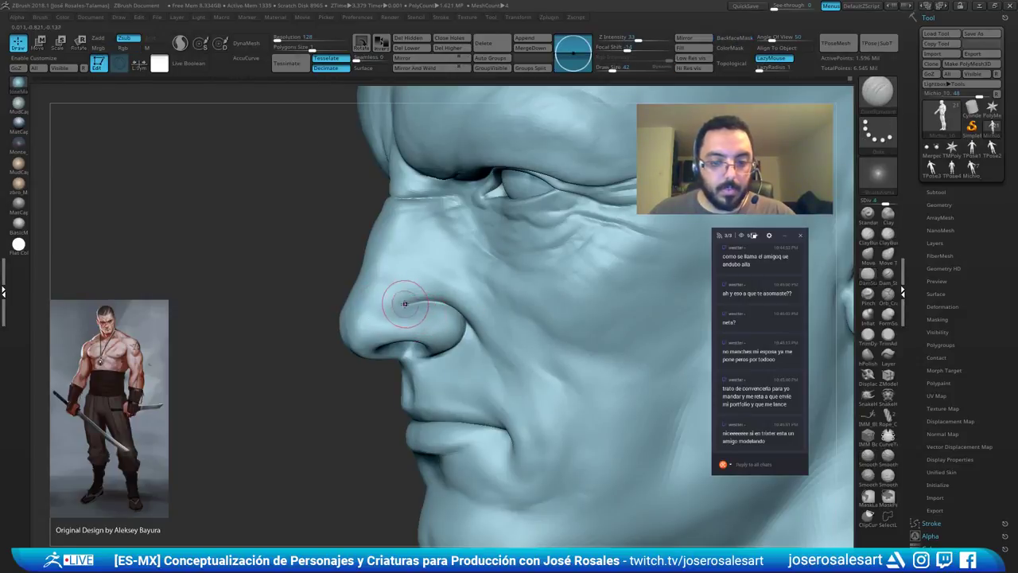
{"action": "mouse_move", "coordinate": [444, 289]}
{"action": "right_mouse_down"}
{"action": "mouse_move", "coordinate": [230, 377]}
{"action": "mouse_move", "coordinate": [307, 385]}
{"action": "mouse_move", "coordinate": [366, 303]}
{"action": "mouse_move", "coordinate": [418, 291]}
{"action": "mouse_move", "coordinate": [406, 288]}
{"action": "right_mouse_up"}
Adjust the rear contour of the nose wing in profile with the Move brush at draw size 65.
{"action": "key", "text": "b"}
{"action": "key", "text": "m"}
{"action": "key", "text": "v"}
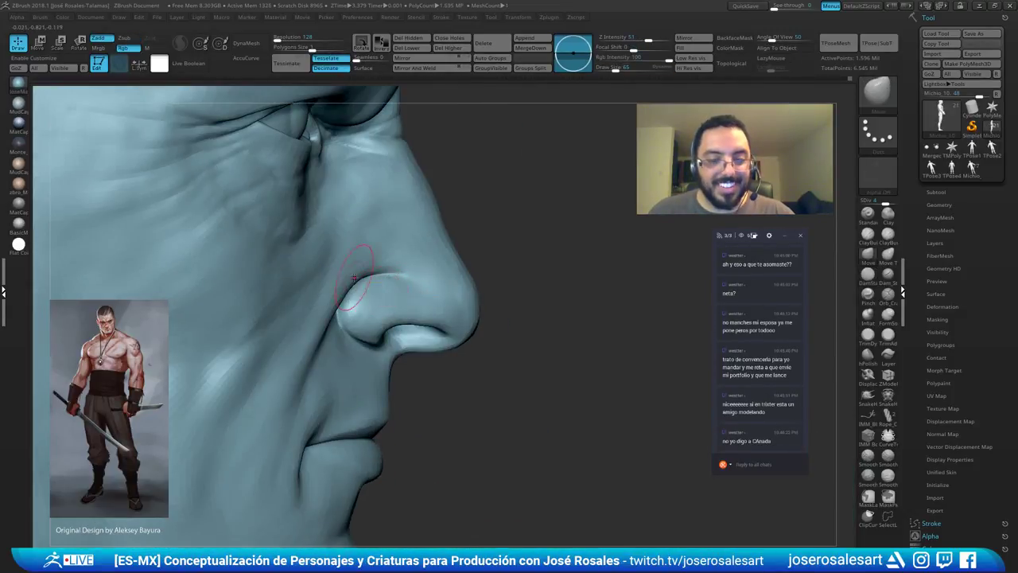
{"action": "right_click_drag", "start_coordinate": [349, 302], "coordinate": [352, 318]}
Build up the rear of the nose wing with ClayBuildup at draw size 54 and smooth it.
{"action": "key", "text": "b"}
{"action": "key", "text": "c"}
{"action": "key", "text": "b"}
{"action": "left_click_drag", "start_coordinate": [353, 319], "coordinate": [354, 302]}
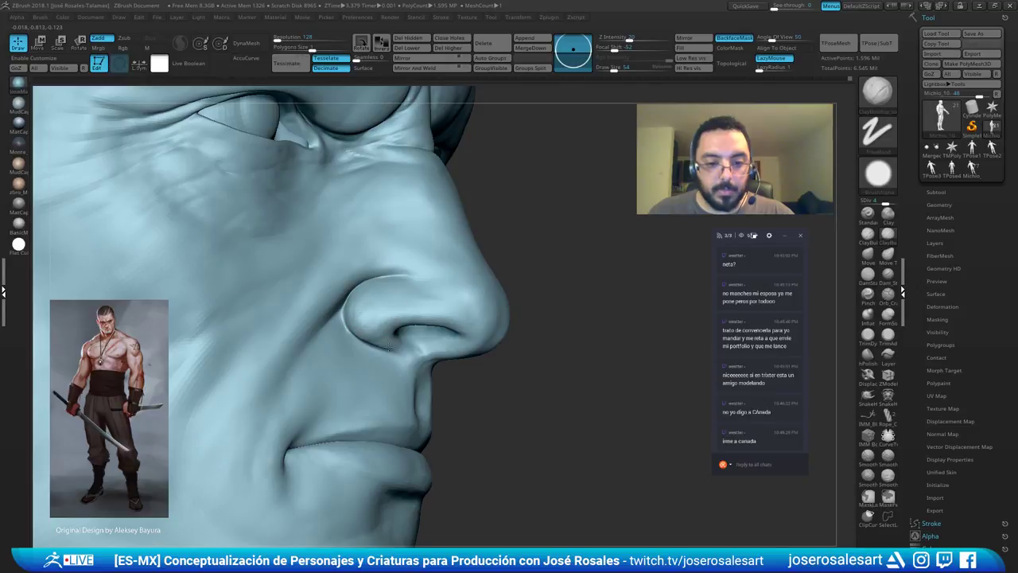
{"action": "mouse_move", "coordinate": [365, 316]}
{"action": "left_mouse_down", "text": "shift"}
{"action": "mouse_move", "coordinate": [378, 306]}
{"action": "mouse_move", "coordinate": [375, 319]}
{"action": "left_mouse_up", "text": "shift"}
{"action": "mouse_move", "coordinate": [375, 319]}
{"action": "right_mouse_down", "text": "ctrl"}
{"action": "mouse_move", "coordinate": [402, 307]}
{"action": "mouse_move", "coordinate": [370, 331]}
{"action": "mouse_move", "coordinate": [459, 307]}
{"action": "mouse_move", "coordinate": [389, 303]}
{"action": "mouse_move", "coordinate": [418, 295]}
{"action": "mouse_move", "coordinate": [417, 273]}
{"action": "mouse_move", "coordinate": [409, 259]}
{"action": "mouse_move", "coordinate": [375, 254]}
{"action": "right_mouse_up", "text": "ctrl"}
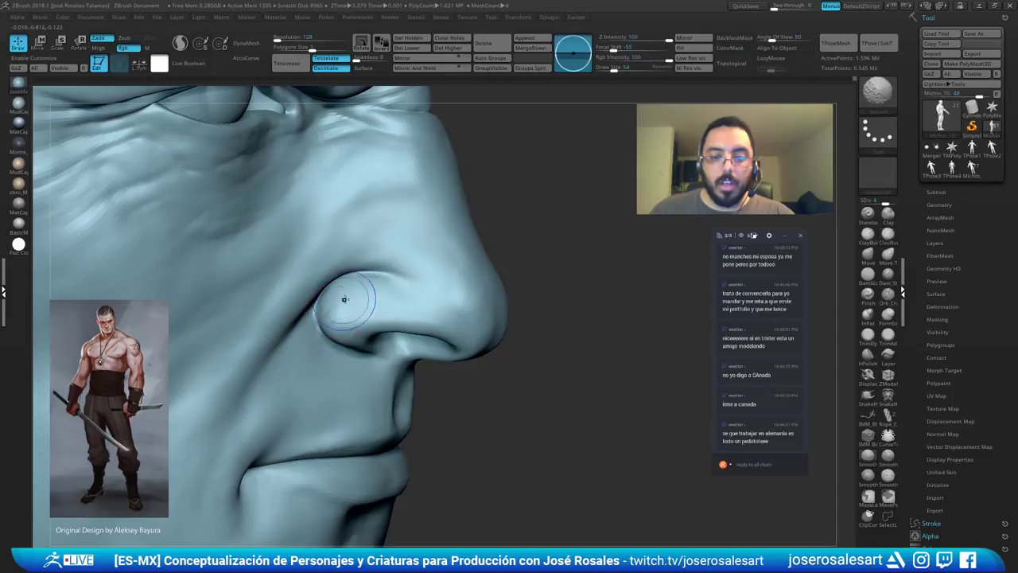
{"action": "mouse_move", "coordinate": [391, 303]}
{"action": "right_mouse_down"}
{"action": "mouse_move", "coordinate": [373, 321]}
{"action": "mouse_move", "coordinate": [396, 326]}
{"action": "mouse_move", "coordinate": [420, 279]}
{"action": "mouse_move", "coordinate": [442, 288]}
{"action": "right_mouse_up"}
Round out the nose wing and its lower edge with the Standard brush at draw size 36.
{"action": "key", "text": "b"}
{"action": "key", "text": "s"}
{"action": "key", "text": "t"}
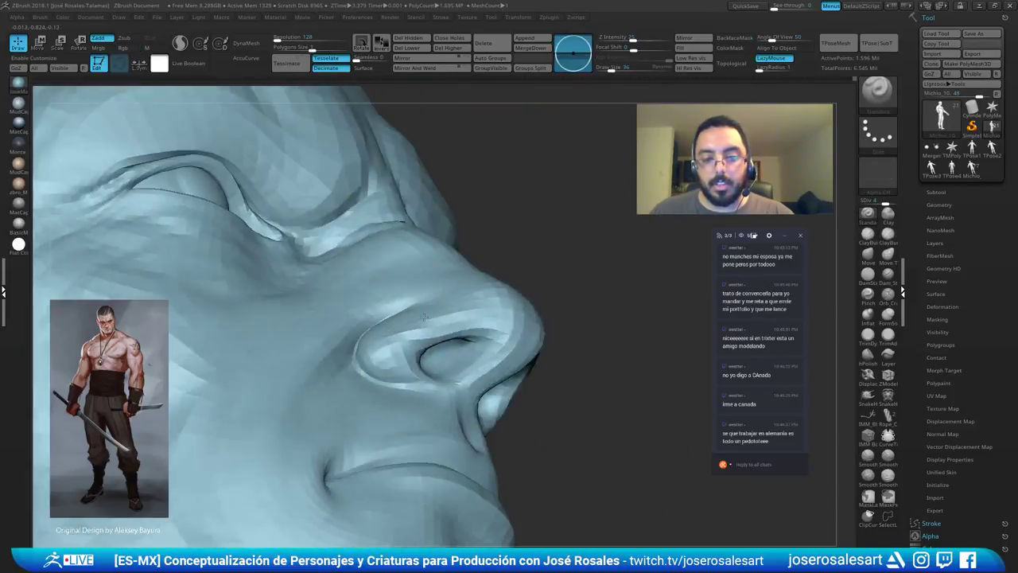
{"action": "right_click_drag", "start_coordinate": [390, 353], "coordinate": [400, 388]}
{"action": "mouse_move", "coordinate": [494, 332]}
{"action": "right_mouse_down"}
{"action": "mouse_move", "coordinate": [469, 340]}
{"action": "mouse_move", "coordinate": [481, 326]}
{"action": "right_mouse_up"}
{"action": "mouse_move", "coordinate": [399, 342]}
{"action": "right_mouse_down"}
{"action": "mouse_move", "coordinate": [482, 303]}
{"action": "mouse_move", "coordinate": [427, 321]}
{"action": "right_mouse_up"}
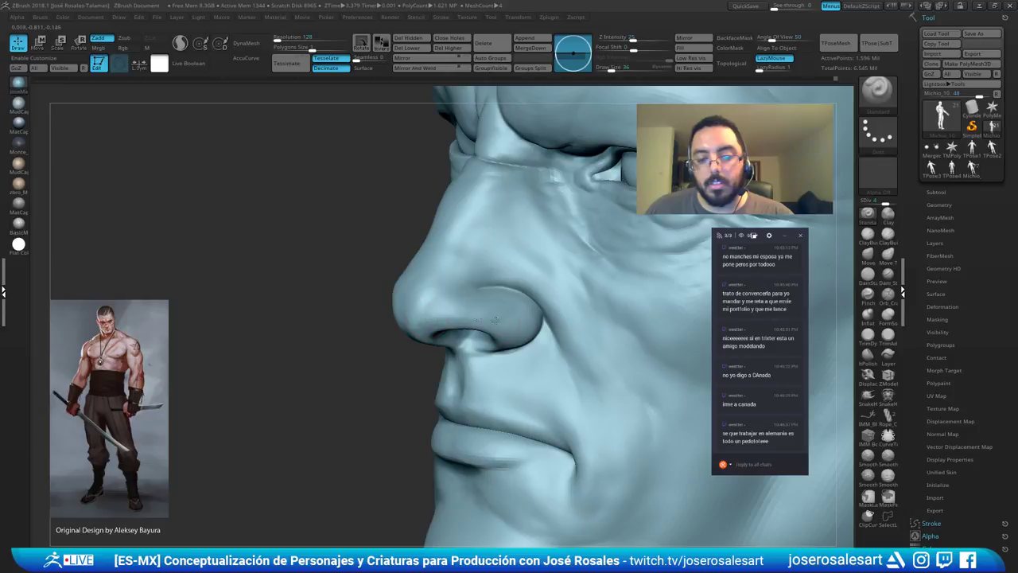
{"action": "mouse_move", "coordinate": [508, 329]}
{"action": "right_mouse_down"}
{"action": "mouse_move", "coordinate": [472, 317]}
{"action": "mouse_move", "coordinate": [520, 330]}
{"action": "right_mouse_up"}
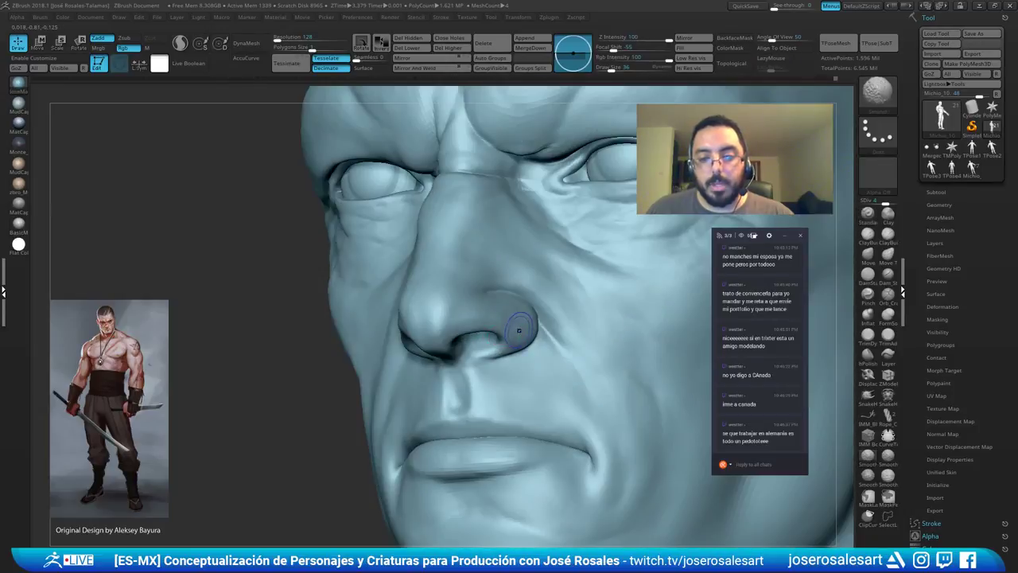
{"action": "right_click_drag", "start_coordinate": [432, 338], "coordinate": [452, 327]}
{"action": "right_click_drag", "start_coordinate": [524, 319], "coordinate": [468, 326]}
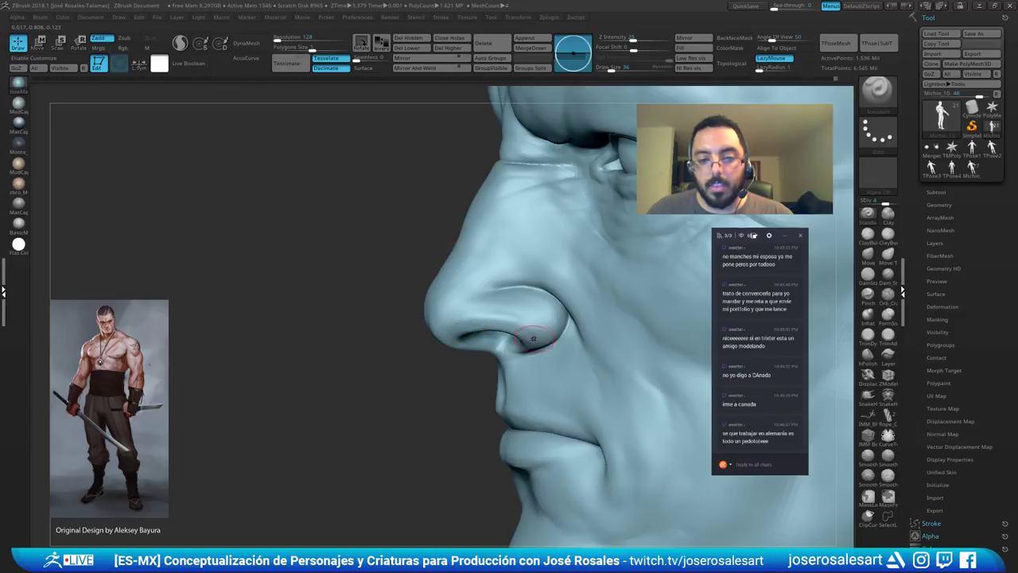
Adjust the nose wings from the front with the Move brush at draw size 69 and smooth them.
{"action": "right_click_drag", "start_coordinate": [535, 338], "coordinate": [530, 322]}
{"action": "mouse_move", "coordinate": [443, 318]}
{"action": "right_mouse_down"}
{"action": "mouse_move", "coordinate": [397, 307]}
{"action": "mouse_move", "coordinate": [442, 337]}
{"action": "right_mouse_up"}
{"action": "left_click_drag", "start_coordinate": [442, 337], "coordinate": [429, 336], "text": "shift"}
{"action": "mouse_move", "coordinate": [429, 337]}
{"action": "right_mouse_down"}
{"action": "mouse_move", "coordinate": [417, 327]}
{"action": "mouse_move", "coordinate": [435, 310]}
{"action": "mouse_move", "coordinate": [430, 292]}
{"action": "right_mouse_up"}
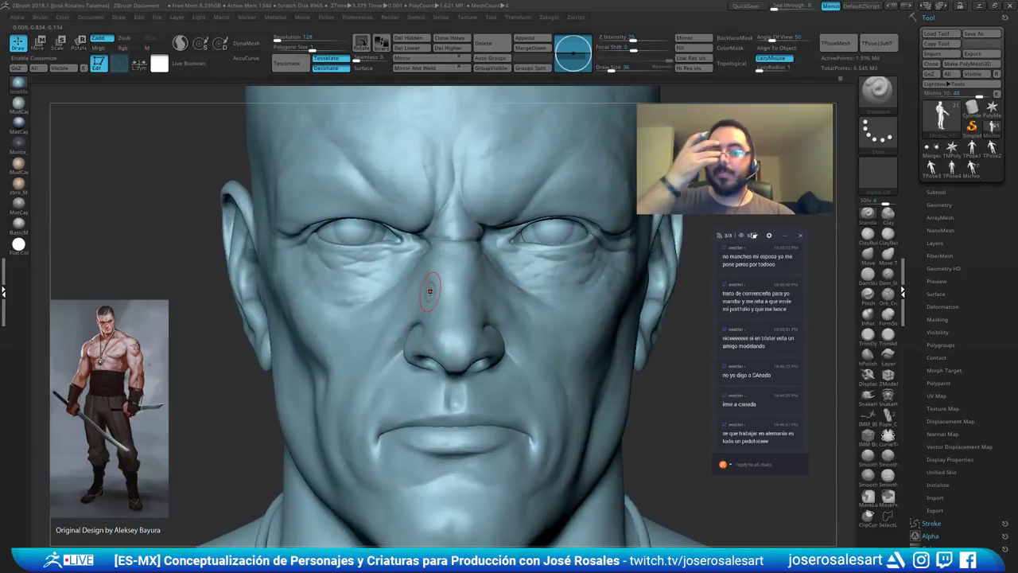
{"action": "right_click_drag", "start_coordinate": [563, 321], "coordinate": [514, 243], "text": "ctrl"}
{"action": "right_click_drag", "start_coordinate": [510, 280], "coordinate": [452, 269], "text": "alt"}
{"action": "key", "text": "b"}
{"action": "key", "text": "m"}
{"action": "key", "text": "v"}
{"action": "key", "text": "]"}
{"action": "key", "text": "]"}
{"action": "key", "text": "]"}
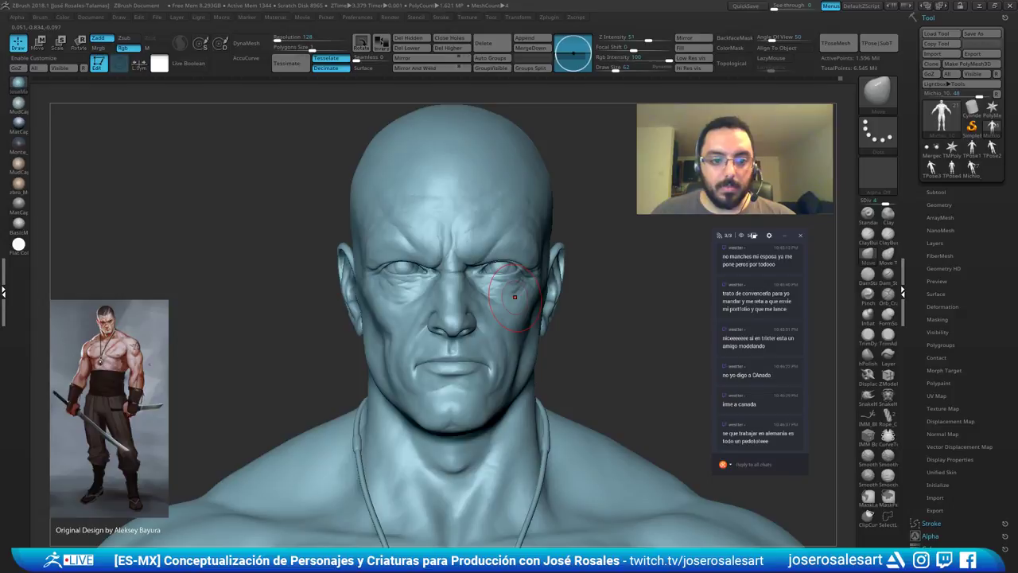
{"action": "key", "text": "]"}
{"action": "key", "text": "]"}
{"action": "key", "text": "]"}
{"action": "right_click_drag", "start_coordinate": [425, 336], "coordinate": [434, 404], "text": "ctrl"}
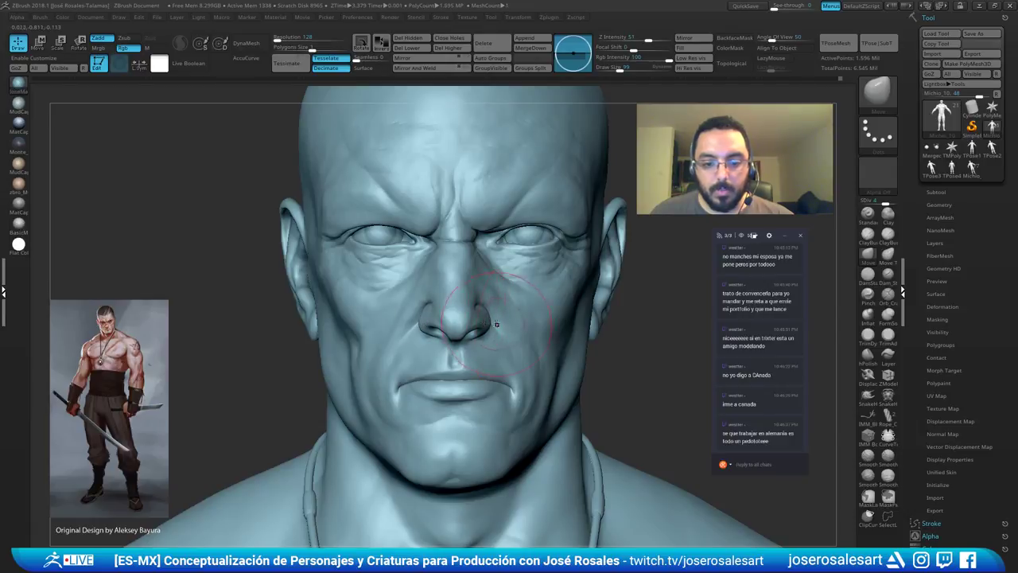
{"action": "key", "text": "s"}
{"action": "left_click_drag", "start_coordinate": [505, 328], "coordinate": [501, 328]}
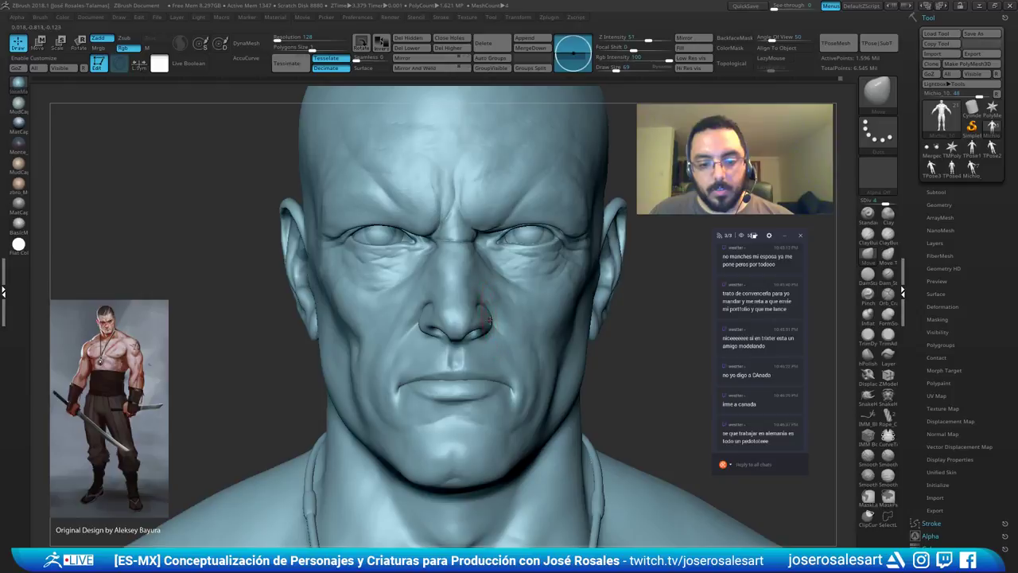
{"action": "left_click_drag", "start_coordinate": [446, 345], "coordinate": [475, 332], "text": "shift"}
Lower the mesh to subdivision level 2 and reshape the outer contour of the nose wings with the Move brush.
{"action": "key", "text": "shift+d"}
{"action": "key", "text": "shift+d"}
{"action": "mouse_move", "coordinate": [419, 326]}
{"action": "right_mouse_down", "text": "alt"}
{"action": "mouse_move", "coordinate": [430, 334]}
{"action": "mouse_move", "coordinate": [423, 326]}
{"action": "right_mouse_up", "text": "alt"}
{"action": "key", "text": "bracketright"}
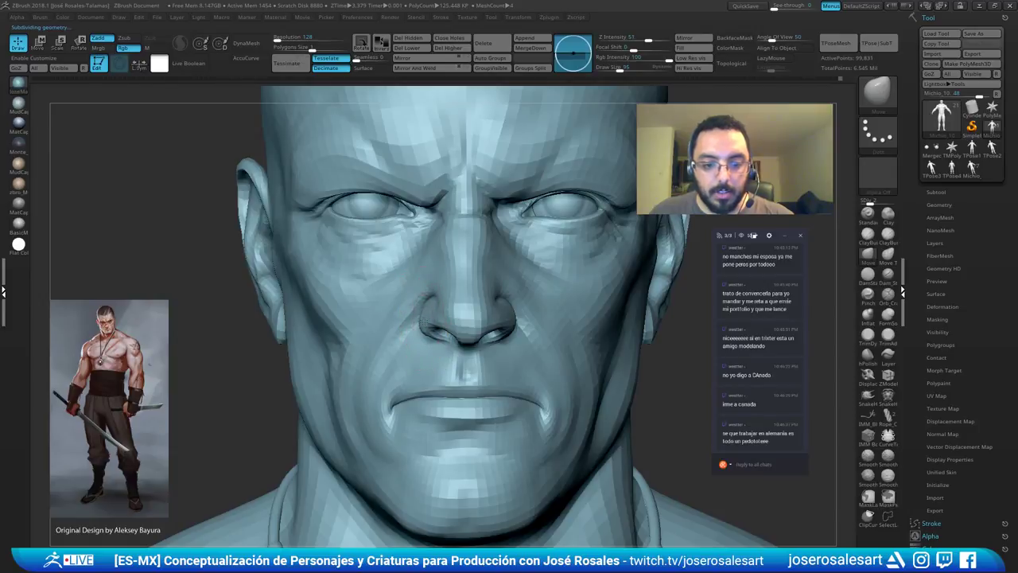
{"action": "left_click_drag", "start_coordinate": [432, 336], "coordinate": [427, 332]}
{"action": "key", "text": "ctrl+z"}
{"action": "key", "text": "bracketleft"}
{"action": "key", "text": "bracketleft"}
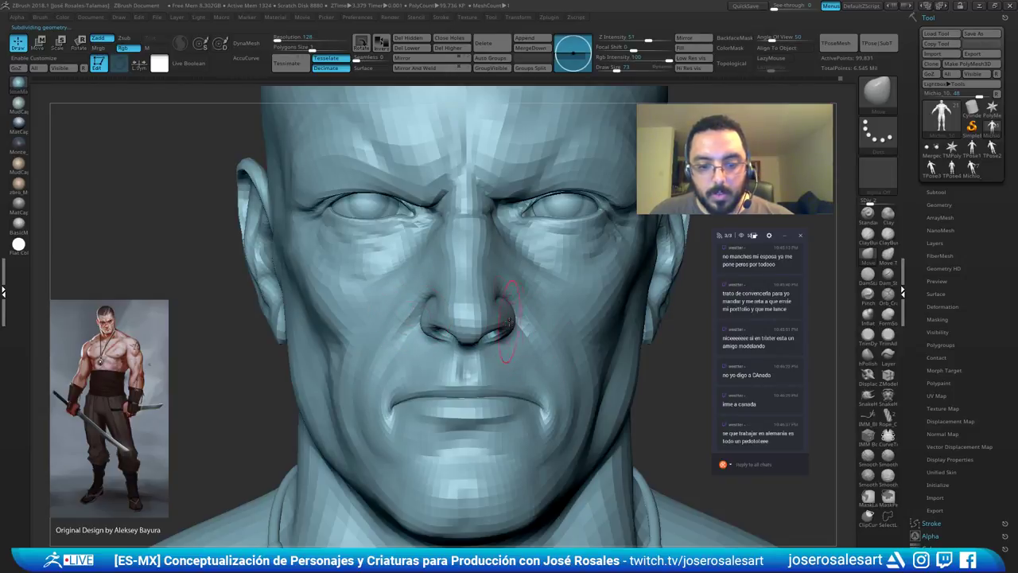
{"action": "key", "text": "shift"}
{"action": "key", "text": "s"}
{"action": "left_click_drag", "start_coordinate": [521, 322], "coordinate": [511, 321]}
{"action": "right_click_drag", "start_coordinate": [510, 319], "coordinate": [594, 305], "text": "ctrl"}
{"action": "left_click_drag", "start_coordinate": [594, 306], "coordinate": [505, 290]}
Raise the mesh to subdivision level 5 and check the head in profile.
{"action": "right_click_drag", "start_coordinate": [505, 290], "coordinate": [486, 263], "text": "alt"}
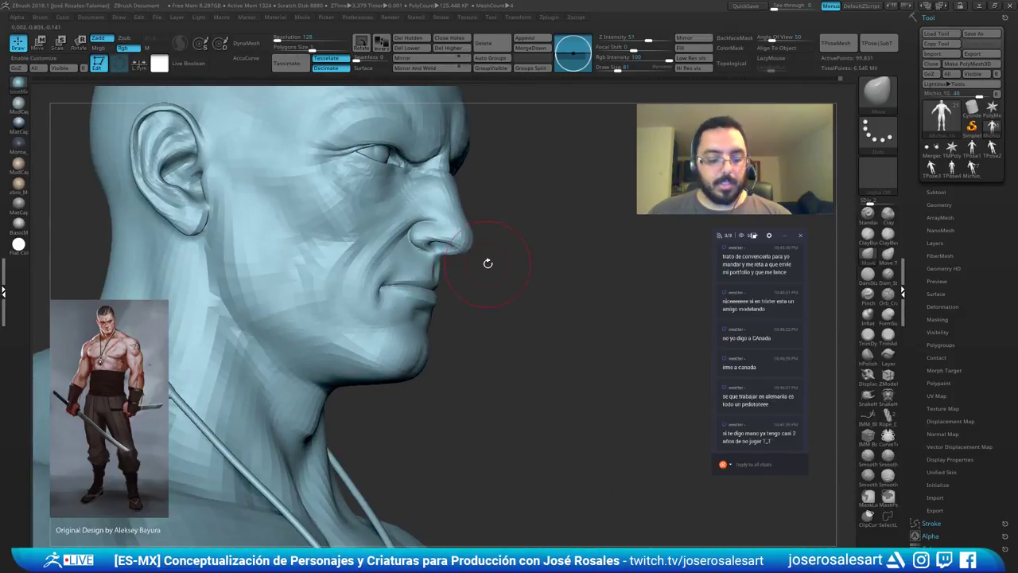
{"action": "key", "text": "d"}
{"action": "key", "text": "d"}
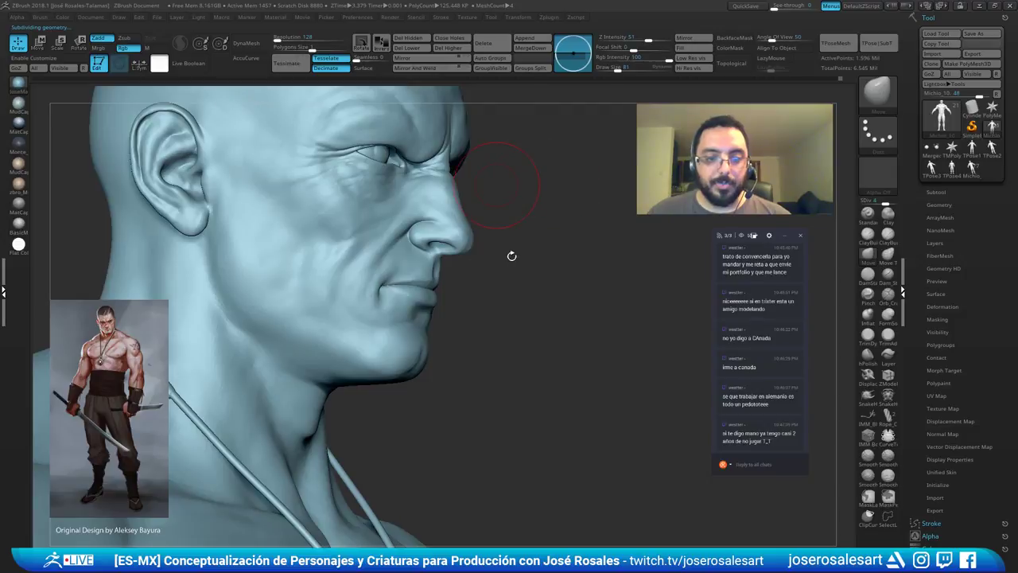
{"action": "key", "text": "d"}
{"action": "right_click_drag", "start_coordinate": [511, 255], "coordinate": [506, 311], "text": "shift"}
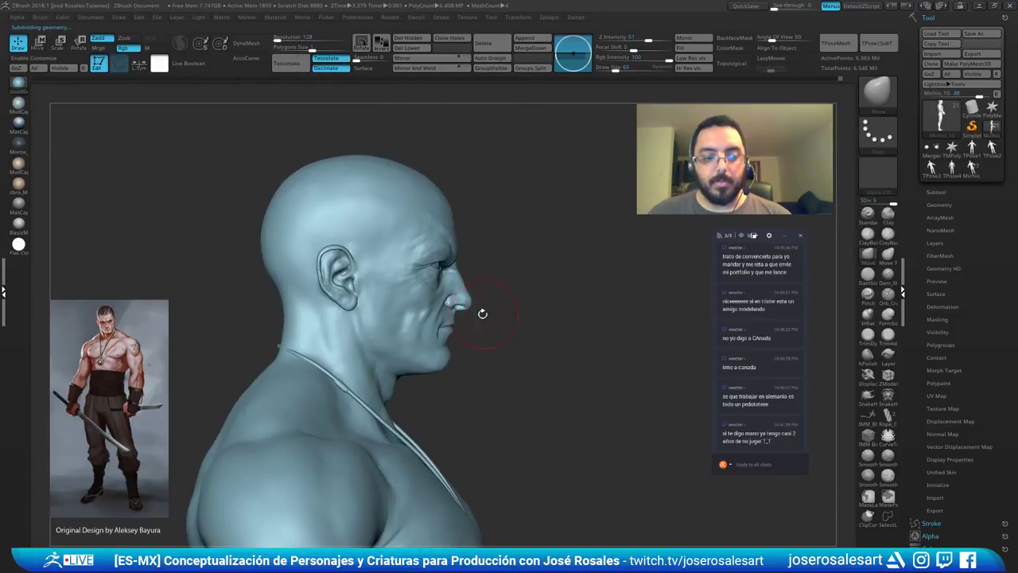
Refine the back of the skull with ClayBuildup and smoothing at draw size 81.
{"action": "right_click_drag", "start_coordinate": [288, 369], "coordinate": [358, 323]}
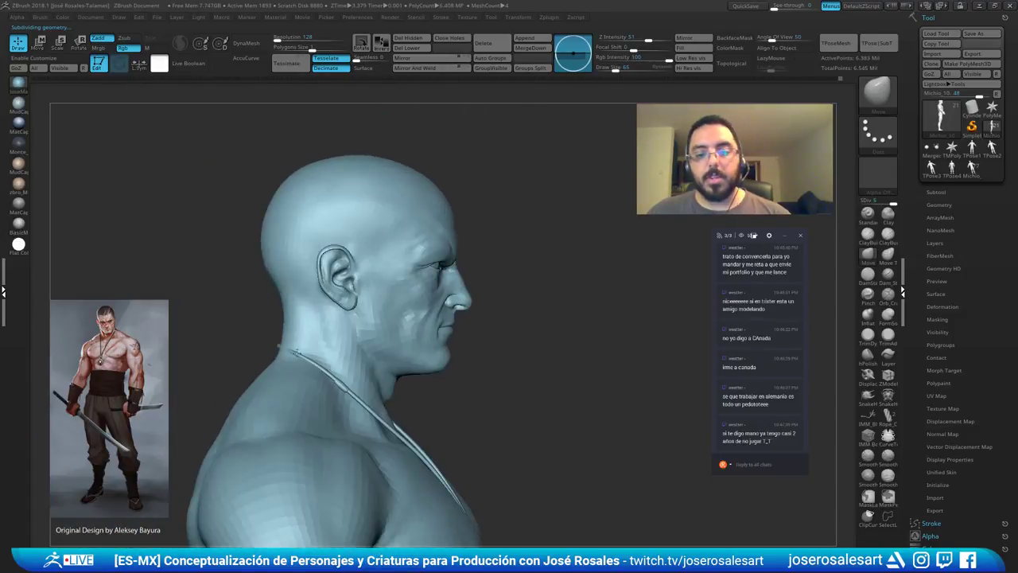
{"action": "right_click_drag", "start_coordinate": [408, 287], "coordinate": [469, 351], "text": "alt"}
{"action": "right_click_drag", "start_coordinate": [342, 286], "coordinate": [404, 307]}
{"action": "key", "text": "b"}
{"action": "key", "text": "c"}
{"action": "key", "text": "b"}
{"action": "key", "text": "s"}
{"action": "left_click_drag", "start_coordinate": [342, 259], "coordinate": [371, 257]}
{"action": "right_click_drag", "start_coordinate": [373, 255], "coordinate": [412, 268], "text": "ctrl"}
{"action": "key", "text": "s"}
{"action": "left_click_drag", "start_coordinate": [401, 235], "coordinate": [389, 234]}
{"action": "mouse_move", "coordinate": [385, 160]}
{"action": "right_mouse_down"}
{"action": "mouse_move", "coordinate": [395, 209]}
{"action": "mouse_move", "coordinate": [393, 232]}
{"action": "mouse_move", "coordinate": [386, 229]}
{"action": "right_mouse_up"}
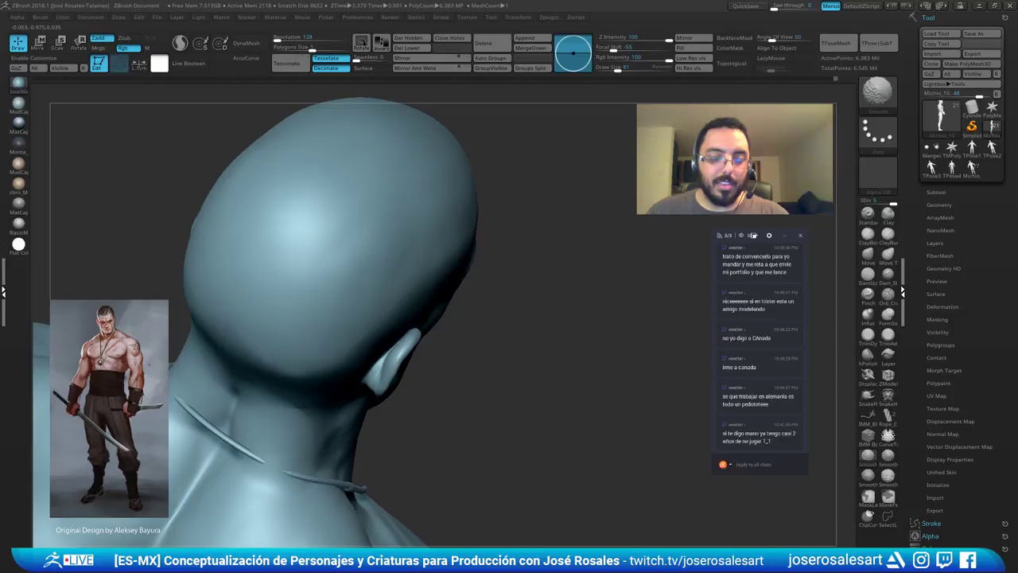
{"action": "right_click_drag", "start_coordinate": [404, 267], "coordinate": [354, 250]}
{"action": "right_click_drag", "start_coordinate": [334, 243], "coordinate": [396, 252], "text": "alt"}
{"action": "right_click_drag", "start_coordinate": [482, 243], "coordinate": [401, 190], "text": "alt"}
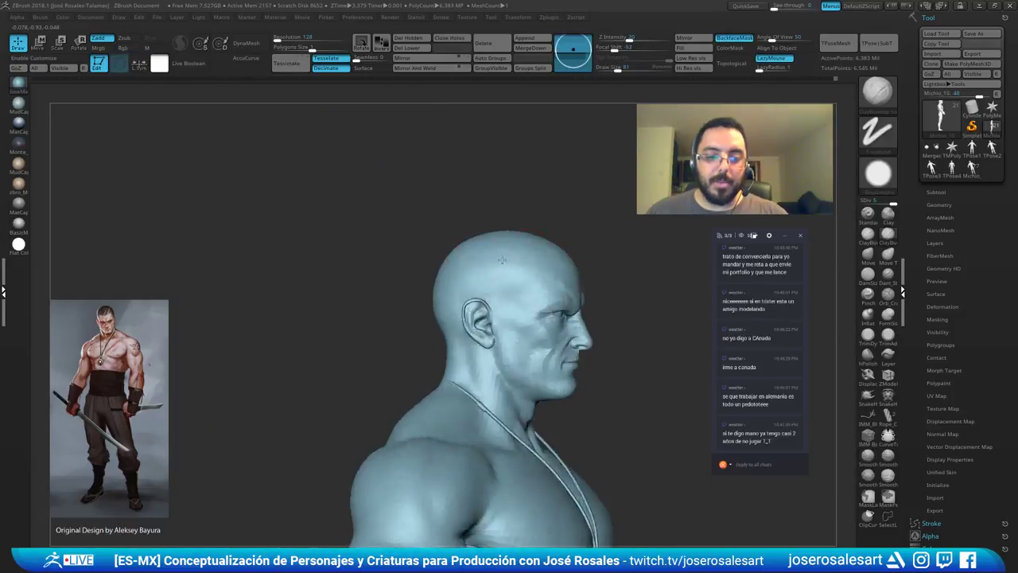
Define the fold between the brow and upper eyelid with DamStandard at draw size 42 and smooth it.
{"action": "right_click_drag", "start_coordinate": [502, 259], "coordinate": [505, 290]}
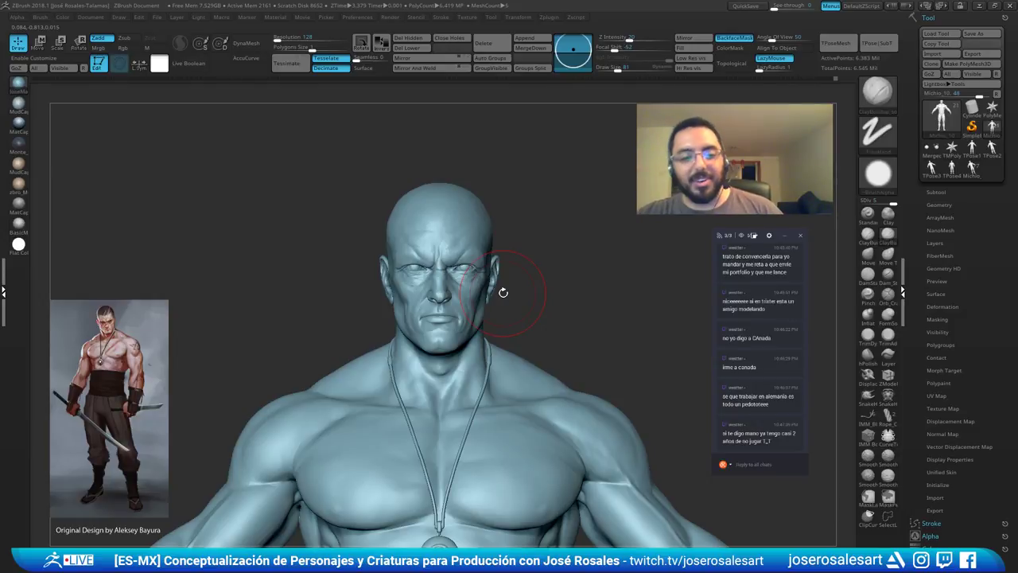
{"action": "mouse_move", "coordinate": [540, 206]}
{"action": "right_mouse_down", "text": "ctrl"}
{"action": "mouse_move", "coordinate": [537, 264]}
{"action": "mouse_move", "coordinate": [495, 267]}
{"action": "mouse_move", "coordinate": [482, 212]}
{"action": "mouse_move", "coordinate": [544, 180]}
{"action": "right_mouse_up", "text": "ctrl"}
{"action": "key", "text": "bracketleft"}
{"action": "key", "text": "bracketleft"}
{"action": "key", "text": "bracketleft"}
{"action": "right_click_drag", "start_coordinate": [436, 209], "coordinate": [466, 169]}
{"action": "right_click_drag", "start_coordinate": [466, 168], "coordinate": [559, 142], "text": "ctrl"}
{"action": "key", "text": "b"}
{"action": "key", "text": "d"}
{"action": "key", "text": "s"}
{"action": "left_click_drag", "start_coordinate": [517, 231], "coordinate": [560, 240]}
{"action": "mouse_move", "coordinate": [503, 231]}
{"action": "right_mouse_down"}
{"action": "mouse_move", "coordinate": [455, 256]}
{"action": "mouse_move", "coordinate": [496, 244]}
{"action": "right_mouse_up"}
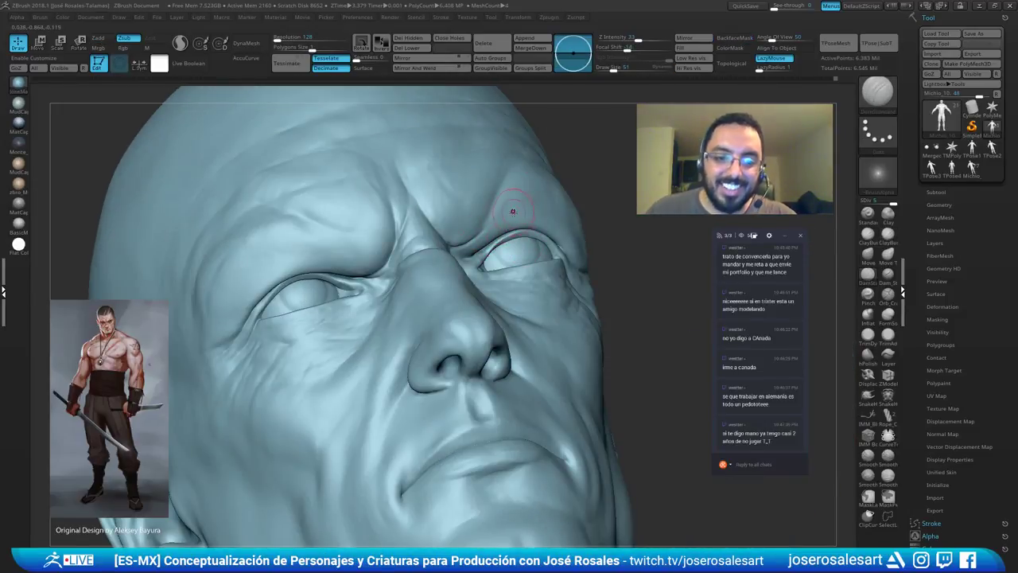
{"action": "right_click_drag", "start_coordinate": [515, 210], "coordinate": [487, 231]}
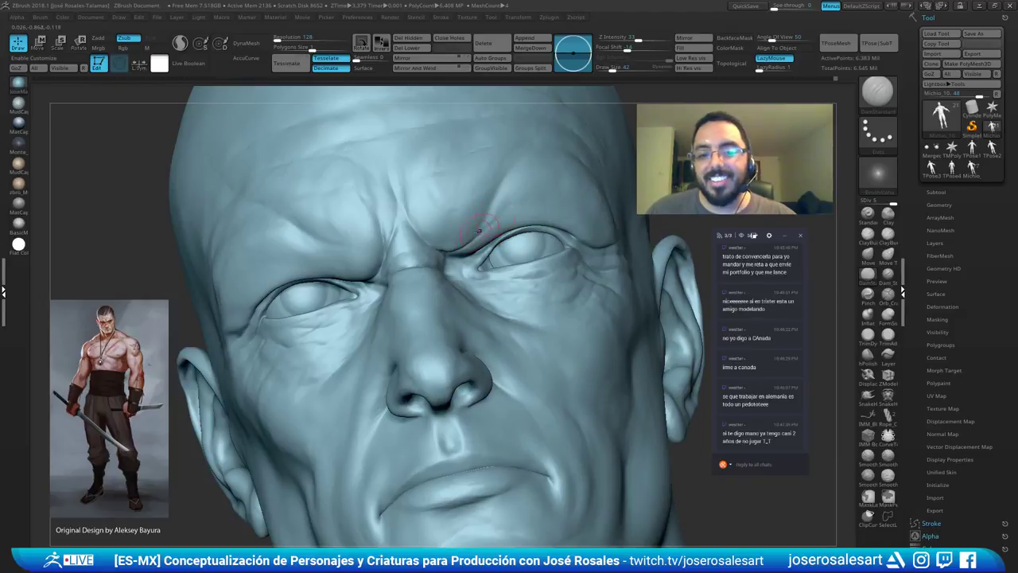
{"action": "right_click_drag", "start_coordinate": [503, 187], "coordinate": [508, 207]}
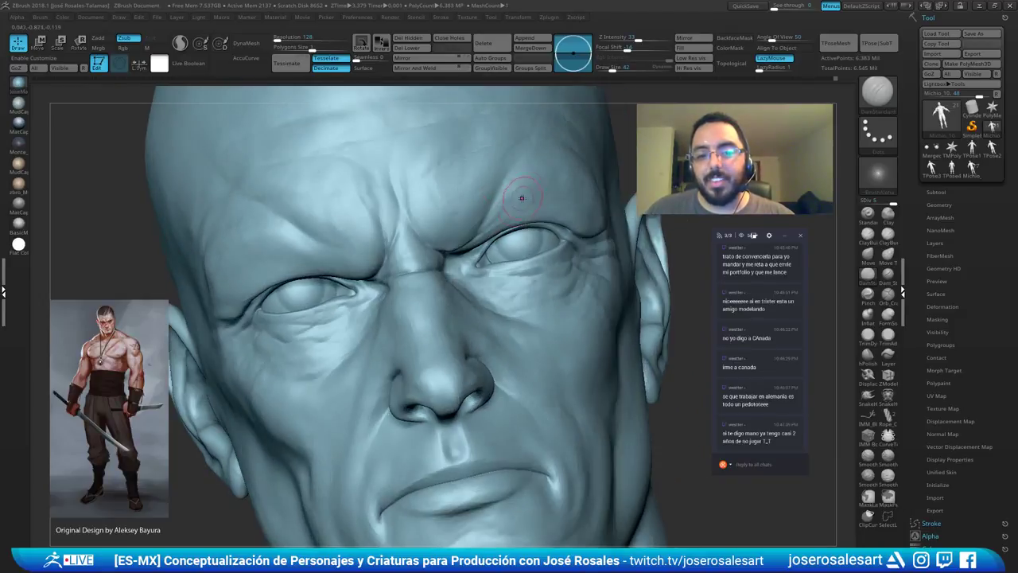
{"action": "left_click_drag", "start_coordinate": [510, 208], "coordinate": [513, 203], "text": "shift"}
{"action": "mouse_move", "coordinate": [513, 210]}
{"action": "right_mouse_down"}
{"action": "mouse_move", "coordinate": [495, 221]}
{"action": "mouse_move", "coordinate": [557, 231]}
{"action": "mouse_move", "coordinate": [474, 263]}
{"action": "mouse_move", "coordinate": [413, 302]}
{"action": "mouse_move", "coordinate": [434, 318]}
{"action": "right_mouse_up"}
{"action": "left_click_drag", "start_coordinate": [397, 293], "coordinate": [414, 300], "text": "shift"}
{"action": "mouse_move", "coordinate": [413, 301]}
{"action": "right_mouse_down", "text": "ctrl"}
{"action": "mouse_move", "coordinate": [452, 270]}
{"action": "mouse_move", "coordinate": [477, 282]}
{"action": "mouse_move", "coordinate": [358, 307]}
{"action": "mouse_move", "coordinate": [425, 314]}
{"action": "mouse_move", "coordinate": [448, 345]}
{"action": "mouse_move", "coordinate": [513, 330]}
{"action": "right_mouse_up", "text": "ctrl"}
{"action": "mouse_move", "coordinate": [446, 285]}
{"action": "right_mouse_down", "text": "alt"}
{"action": "mouse_move", "coordinate": [407, 284]}
{"action": "mouse_move", "coordinate": [430, 322]}
{"action": "mouse_move", "coordinate": [416, 341]}
{"action": "mouse_move", "coordinate": [436, 319]}
{"action": "mouse_move", "coordinate": [495, 302]}
{"action": "mouse_move", "coordinate": [404, 301]}
{"action": "mouse_move", "coordinate": [366, 315]}
{"action": "mouse_move", "coordinate": [390, 301]}
{"action": "mouse_move", "coordinate": [440, 303]}
{"action": "mouse_move", "coordinate": [350, 300]}
{"action": "mouse_move", "coordinate": [422, 312]}
{"action": "mouse_move", "coordinate": [439, 334]}
{"action": "mouse_move", "coordinate": [459, 337]}
{"action": "right_mouse_up", "text": "alt"}
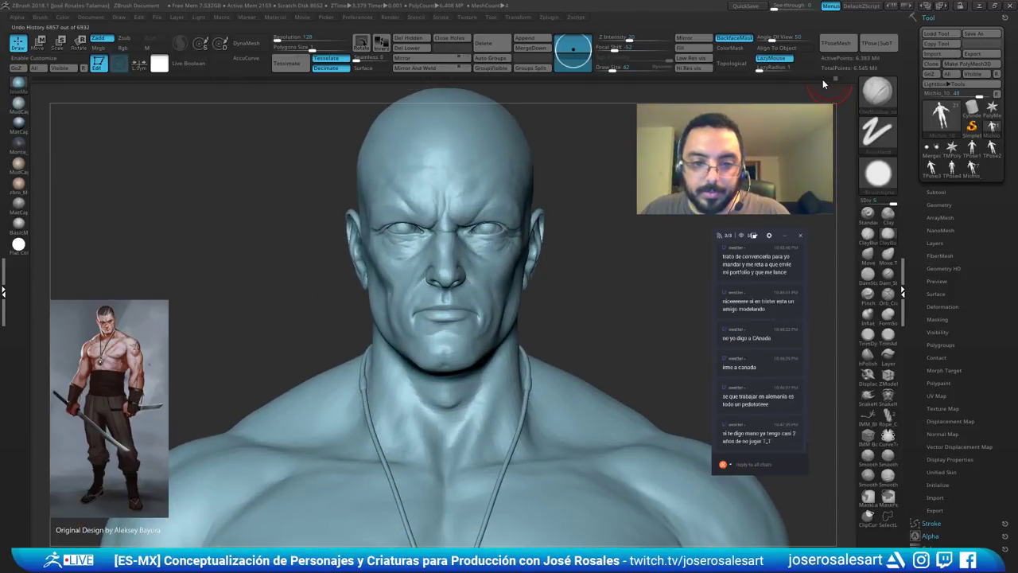
Compare the head across subdivision levels and set the mesh to level 3.
{"action": "key", "text": "shift+d"}
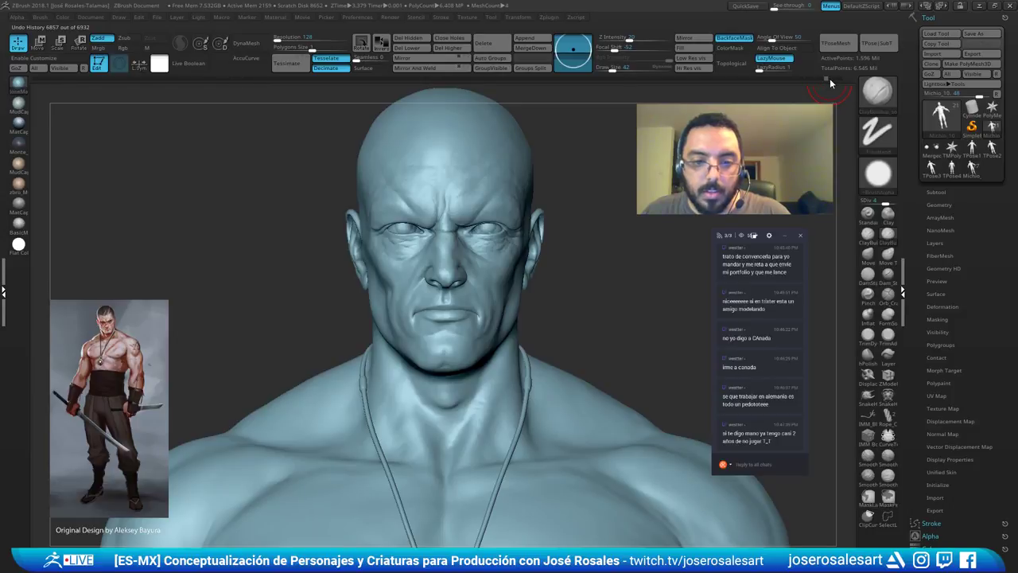
{"action": "key", "text": "d"}
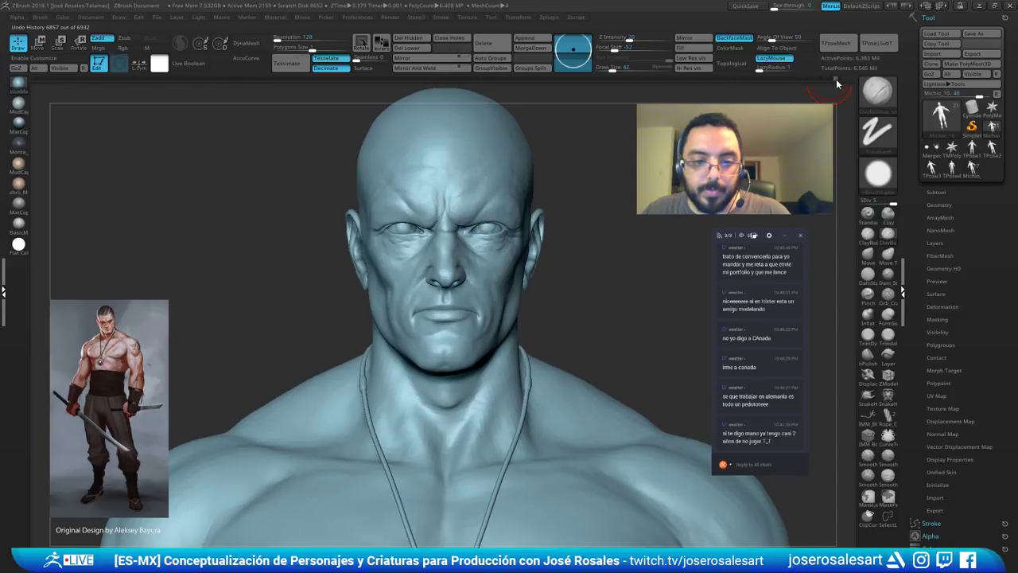
{"action": "key", "text": "shift+d"}
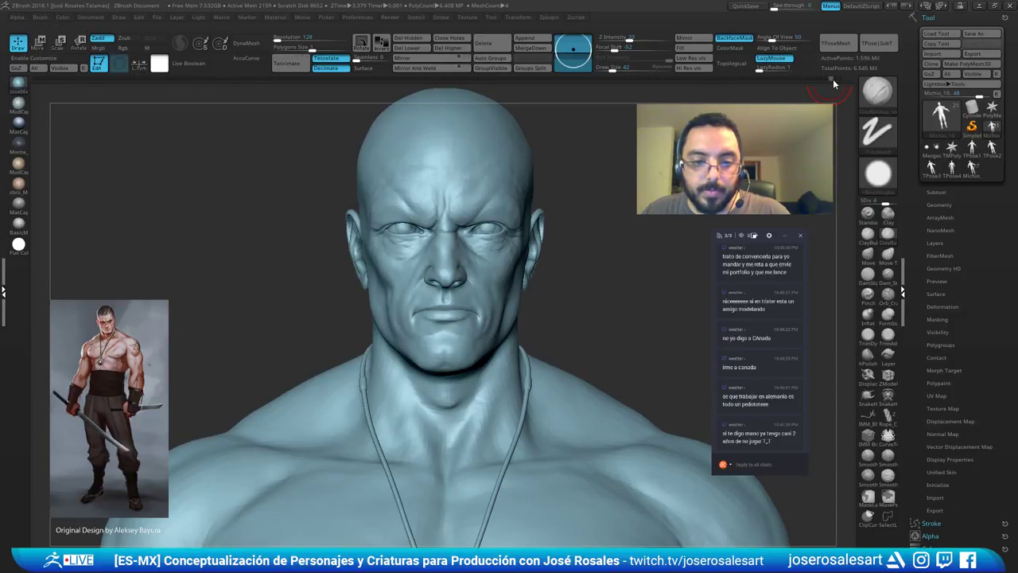
{"action": "key", "text": "shift+d"}
{"action": "key", "text": "shift+d"}
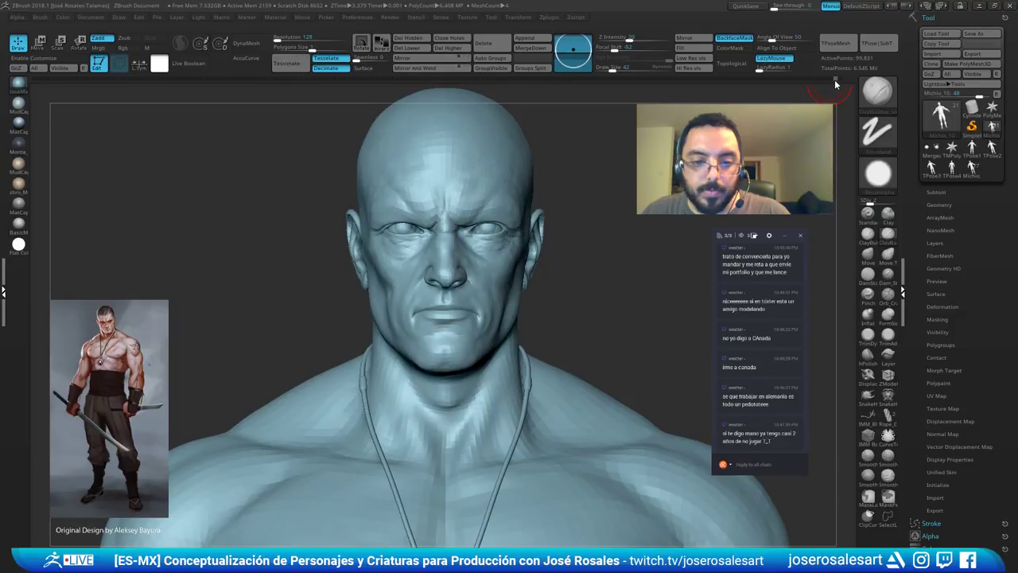
{"action": "right_click_drag", "start_coordinate": [464, 241], "coordinate": [460, 317], "text": "ctrl"}
{"action": "key", "text": "d"}
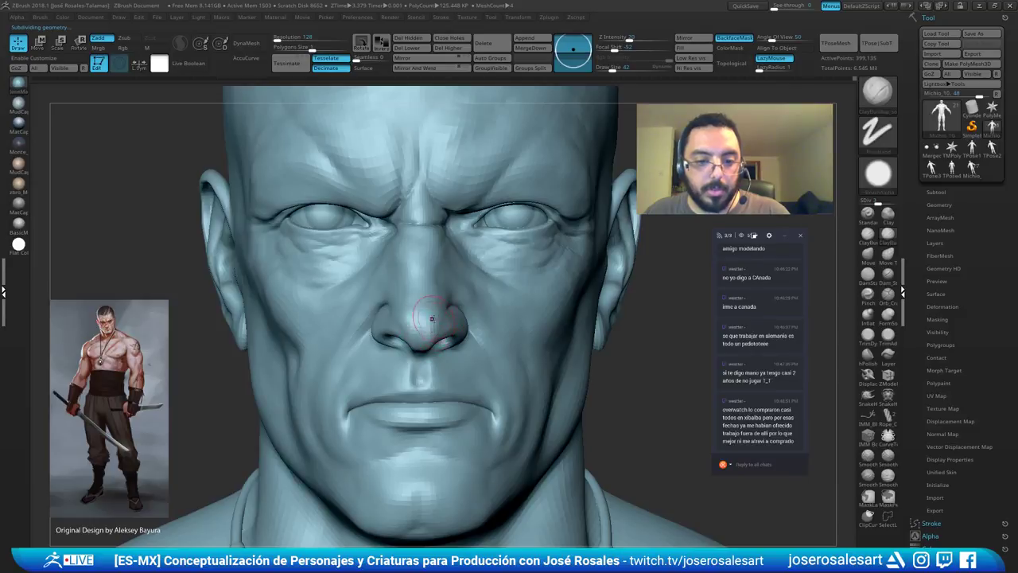
Build up the underside of the nose wing with ClayBuildup at draw size 65 and smooth it.
{"action": "right_click_drag", "start_coordinate": [433, 336], "coordinate": [431, 267], "text": "ctrl"}
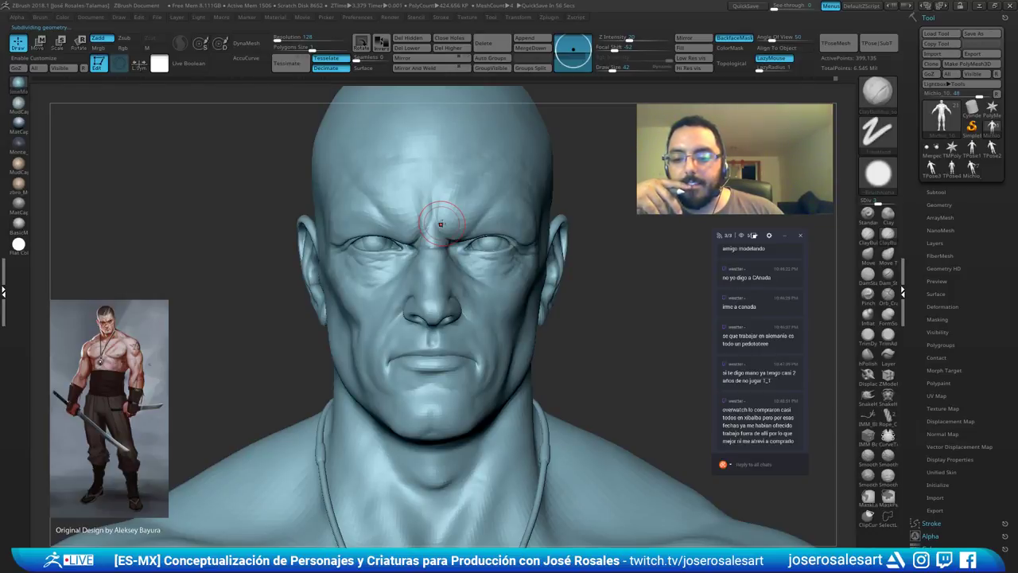
{"action": "right_click_drag", "start_coordinate": [372, 287], "coordinate": [495, 271]}
{"action": "mouse_move", "coordinate": [445, 305]}
{"action": "right_mouse_down"}
{"action": "mouse_move", "coordinate": [469, 320]}
{"action": "mouse_move", "coordinate": [448, 317]}
{"action": "mouse_move", "coordinate": [469, 292]}
{"action": "mouse_move", "coordinate": [484, 342]}
{"action": "mouse_move", "coordinate": [429, 322]}
{"action": "right_mouse_up"}
{"action": "right_click_drag", "start_coordinate": [477, 278], "coordinate": [541, 302]}
{"action": "mouse_move", "coordinate": [460, 368]}
{"action": "right_mouse_down"}
{"action": "mouse_move", "coordinate": [465, 275]}
{"action": "mouse_move", "coordinate": [466, 344]}
{"action": "mouse_move", "coordinate": [473, 315]}
{"action": "mouse_move", "coordinate": [457, 320]}
{"action": "mouse_move", "coordinate": [483, 390]}
{"action": "mouse_move", "coordinate": [491, 318]}
{"action": "right_mouse_up"}
{"action": "mouse_move", "coordinate": [488, 363]}
{"action": "right_mouse_down"}
{"action": "mouse_move", "coordinate": [478, 328]}
{"action": "mouse_move", "coordinate": [389, 288]}
{"action": "mouse_move", "coordinate": [407, 291]}
{"action": "right_mouse_up"}
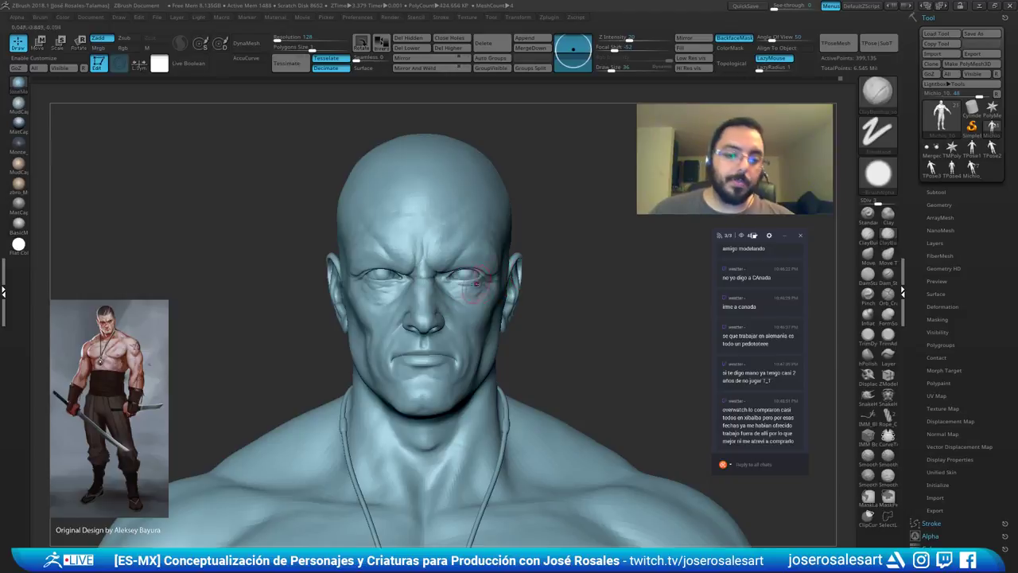
{"action": "mouse_move", "coordinate": [484, 275]}
{"action": "right_mouse_down", "text": "ctrl"}
{"action": "mouse_move", "coordinate": [487, 300]}
{"action": "mouse_move", "coordinate": [439, 348]}
{"action": "mouse_move", "coordinate": [393, 279]}
{"action": "mouse_move", "coordinate": [367, 385]}
{"action": "mouse_move", "coordinate": [338, 388]}
{"action": "right_mouse_up", "text": "ctrl"}
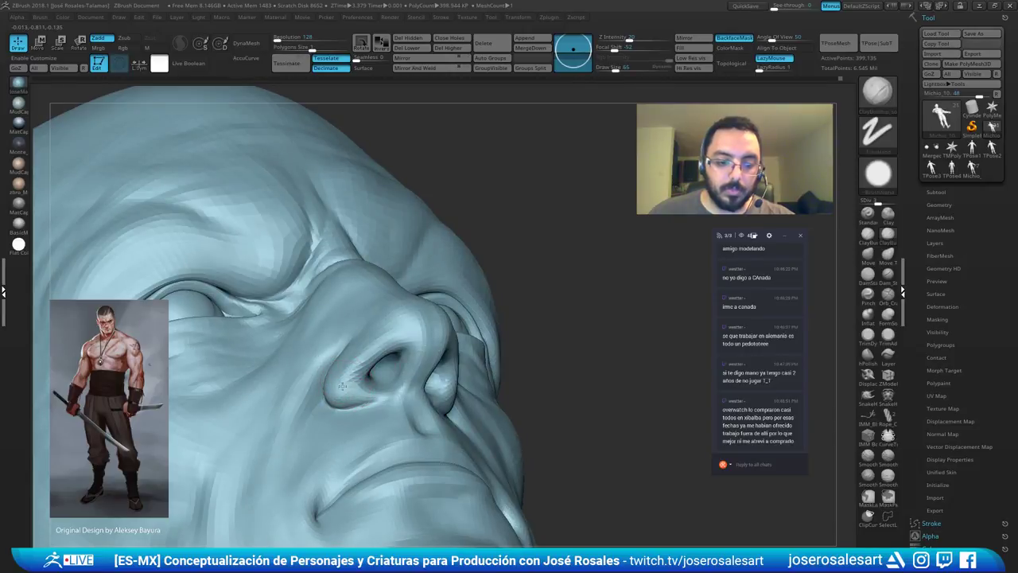
{"action": "right_click_drag", "start_coordinate": [338, 388], "coordinate": [325, 359]}
{"action": "left_click_drag", "start_coordinate": [330, 359], "coordinate": [329, 361], "text": "shift"}
{"action": "mouse_move", "coordinate": [362, 360]}
{"action": "right_mouse_down", "text": "shift"}
{"action": "mouse_move", "coordinate": [508, 183]}
{"action": "mouse_move", "coordinate": [397, 382]}
{"action": "mouse_move", "coordinate": [438, 350]}
{"action": "mouse_move", "coordinate": [522, 377]}
{"action": "mouse_move", "coordinate": [508, 342]}
{"action": "mouse_move", "coordinate": [555, 323]}
{"action": "mouse_move", "coordinate": [520, 308]}
{"action": "mouse_move", "coordinate": [469, 342]}
{"action": "mouse_move", "coordinate": [523, 356]}
{"action": "mouse_move", "coordinate": [504, 340]}
{"action": "right_mouse_up", "text": "shift"}
Refine the nose tip and its underside with the Standard brush at draw size 33.
{"action": "key", "text": "b"}
{"action": "key", "text": "d"}
{"action": "key", "text": "s"}
{"action": "mouse_move", "coordinate": [504, 340]}
{"action": "right_mouse_down"}
{"action": "mouse_move", "coordinate": [557, 342]}
{"action": "mouse_move", "coordinate": [516, 379]}
{"action": "right_mouse_up"}
{"action": "key", "text": "b"}
{"action": "key", "text": "s"}
{"action": "key", "text": "t"}
{"action": "left_click_drag", "start_coordinate": [498, 385], "coordinate": [498, 406]}
{"action": "right_click_drag", "start_coordinate": [498, 398], "coordinate": [505, 327]}
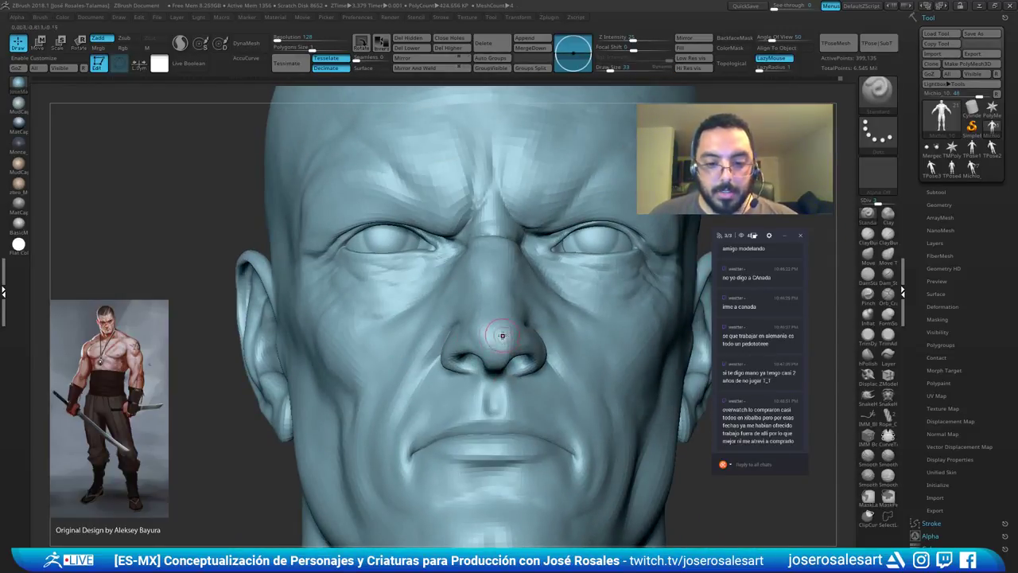
{"action": "key", "text": "bracketright"}
{"action": "right_click_drag", "start_coordinate": [489, 345], "coordinate": [422, 318], "text": "ctrl"}
Compare the face with the earlier version of the figure by switching between the two tools.
{"action": "left_click", "coordinate": [972, 169]}
{"action": "mouse_move", "coordinate": [417, 213]}
{"action": "right_mouse_down"}
{"action": "mouse_move", "coordinate": [409, 281]}
{"action": "mouse_move", "coordinate": [447, 212]}
{"action": "right_mouse_up"}
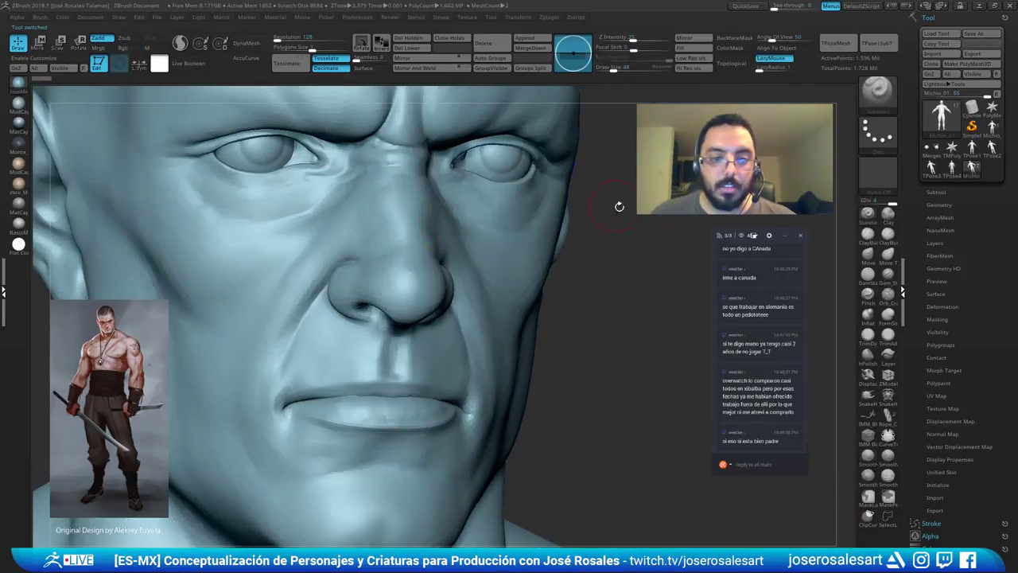
{"action": "left_click", "coordinate": [991, 127]}
{"action": "left_click", "coordinate": [974, 171]}
{"action": "left_click", "coordinate": [992, 129]}
{"action": "mouse_move", "coordinate": [544, 324]}
{"action": "right_mouse_down"}
{"action": "mouse_move", "coordinate": [517, 316]}
{"action": "mouse_move", "coordinate": [506, 269]}
{"action": "right_mouse_up"}
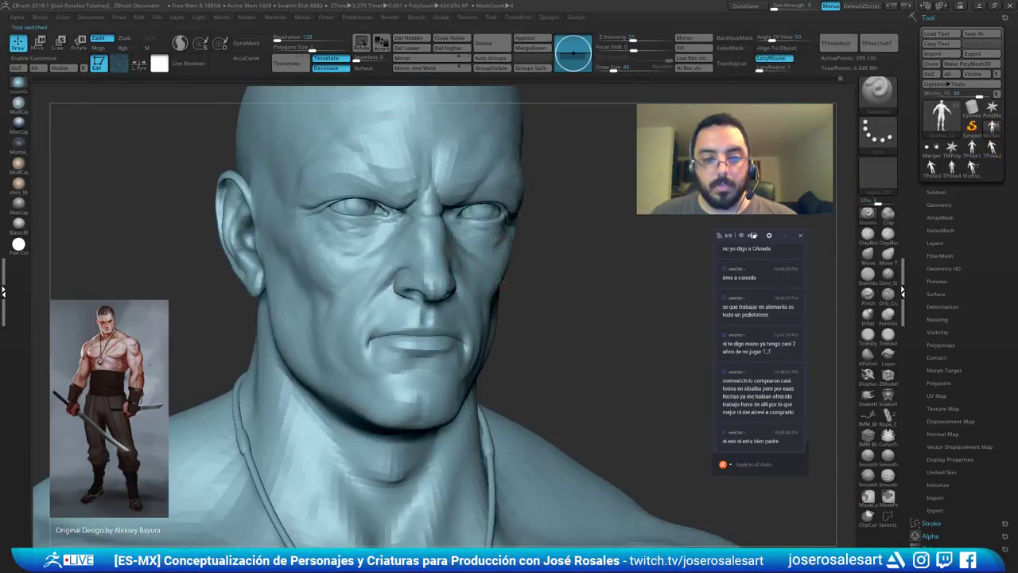
Raise the current head to subdivision level 4 and compare it with the earlier figure again.
{"action": "left_click_drag", "start_coordinate": [505, 270], "coordinate": [596, 205]}
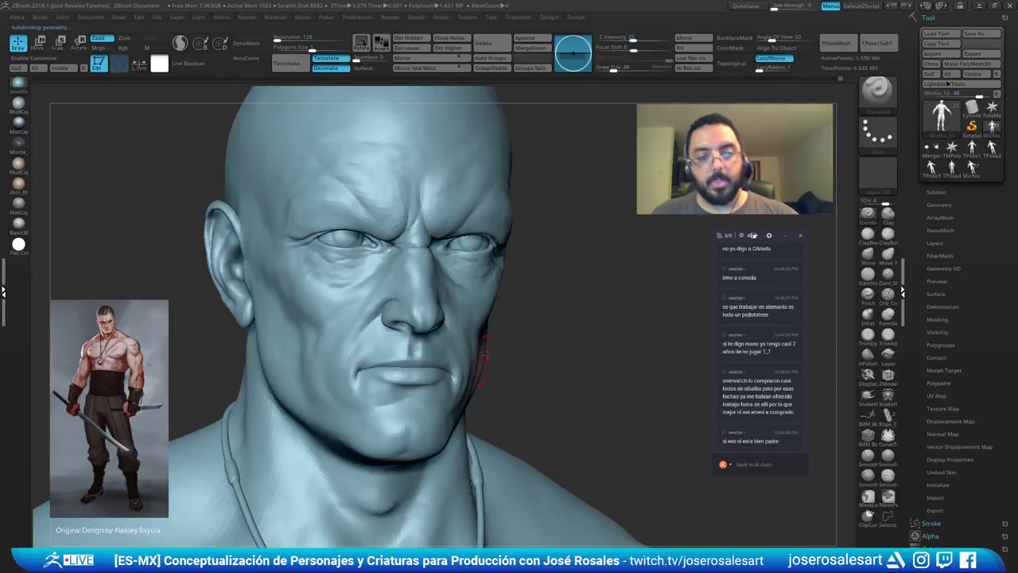
{"action": "mouse_move", "coordinate": [973, 181]}
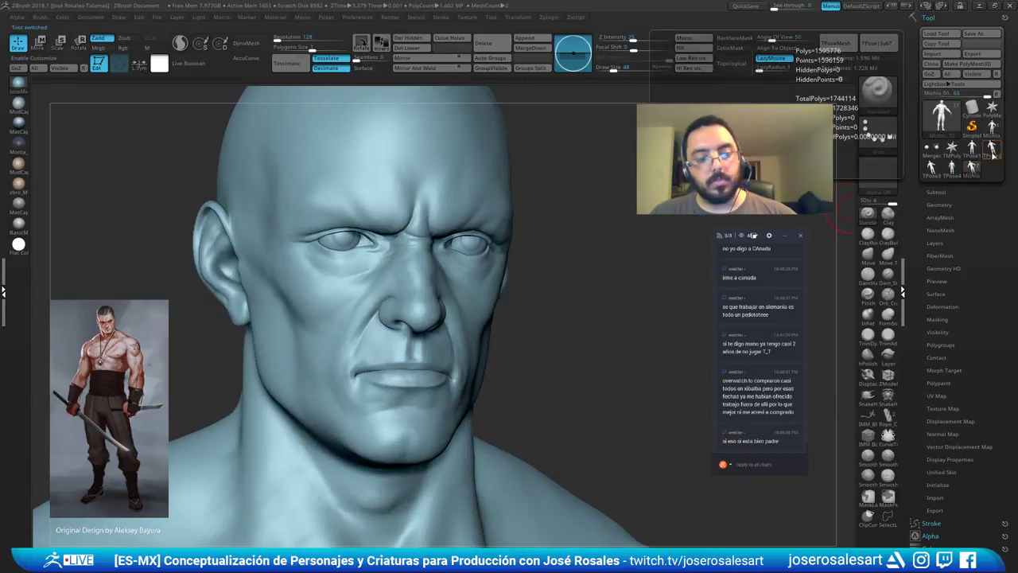
{"action": "left_click", "coordinate": [990, 148]}
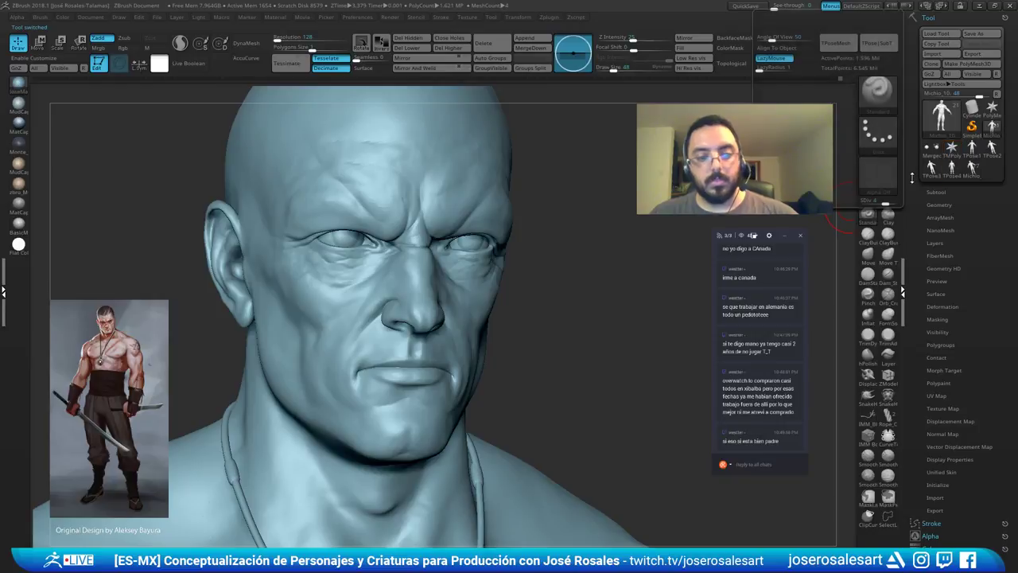
{"action": "left_click_drag", "start_coordinate": [621, 286], "coordinate": [545, 243]}
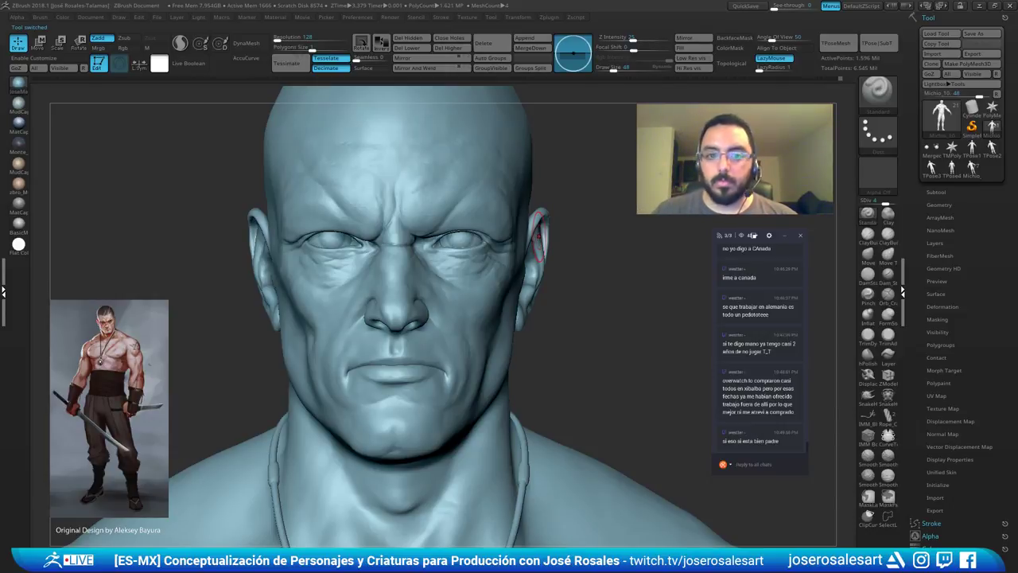
Build up the nose tip and the septum between the nostrils with ClayBuildup at draw size 45.
{"action": "mouse_move", "coordinate": [434, 331]}
{"action": "right_mouse_down", "text": "alt"}
{"action": "mouse_move", "coordinate": [466, 299]}
{"action": "mouse_move", "coordinate": [444, 303]}
{"action": "mouse_move", "coordinate": [429, 258]}
{"action": "right_mouse_up", "text": "alt"}
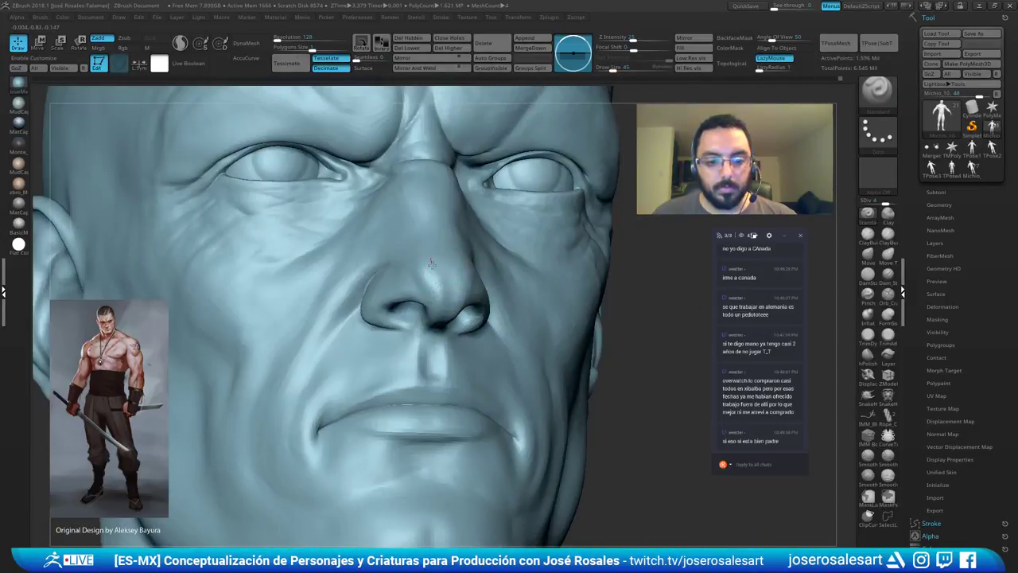
{"action": "key", "text": "b"}
{"action": "key", "text": "c"}
{"action": "key", "text": "b"}
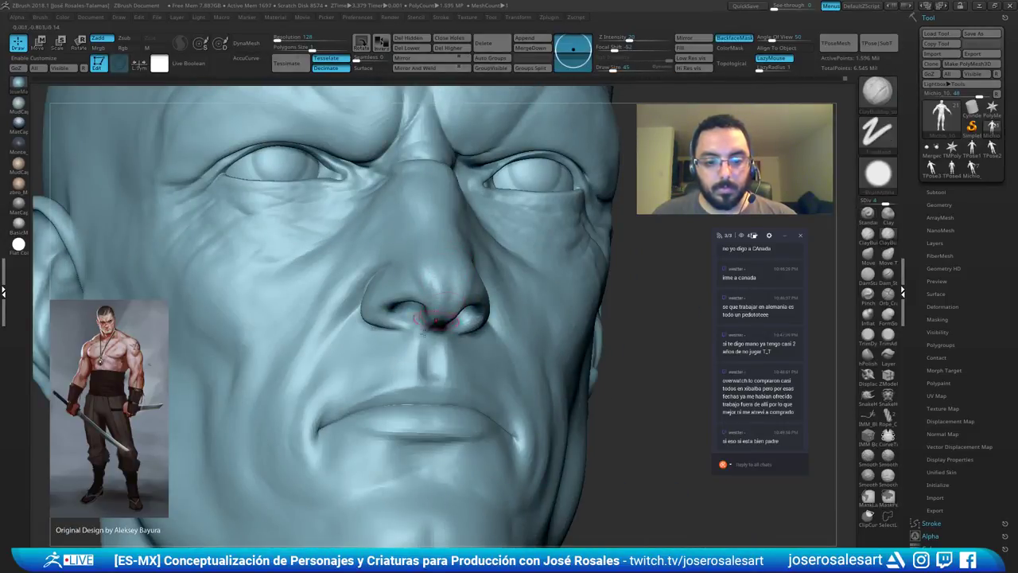
{"action": "right_click_drag", "start_coordinate": [435, 319], "coordinate": [431, 291]}
{"action": "left_click_drag", "start_coordinate": [432, 291], "coordinate": [425, 323]}
{"action": "right_click_drag", "start_coordinate": [425, 323], "coordinate": [419, 277]}
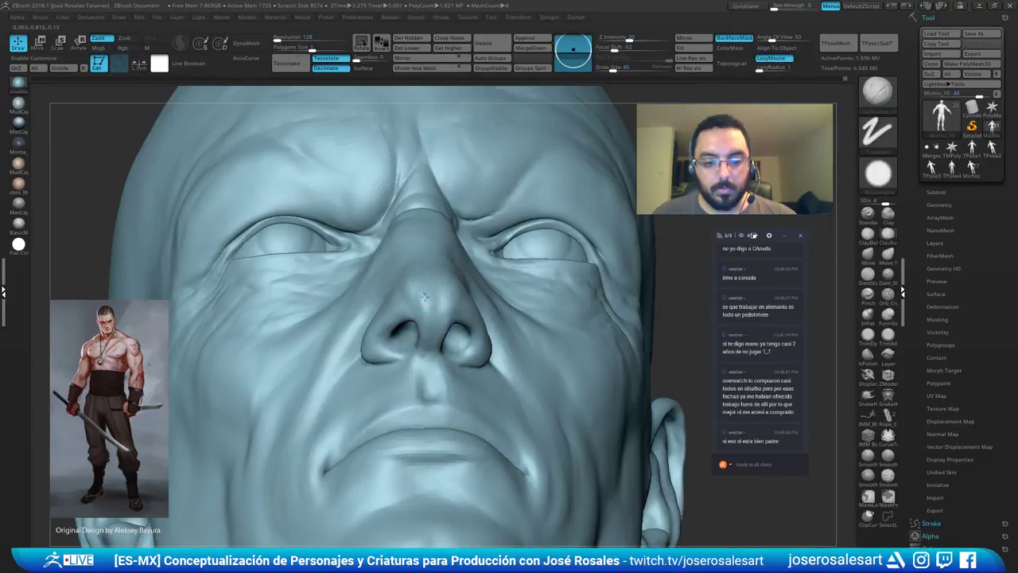
Refine the transition between the deltoid and the upper arm with the ClayBuildup brush at draw size 48.
{"action": "mouse_move", "coordinate": [420, 315]}
{"action": "right_mouse_down"}
{"action": "mouse_move", "coordinate": [421, 350]}
{"action": "mouse_move", "coordinate": [432, 355]}
{"action": "mouse_move", "coordinate": [401, 296]}
{"action": "mouse_move", "coordinate": [431, 363]}
{"action": "mouse_move", "coordinate": [548, 273]}
{"action": "right_mouse_up"}
{"action": "mouse_move", "coordinate": [602, 250]}
{"action": "right_mouse_down"}
{"action": "mouse_move", "coordinate": [501, 280]}
{"action": "mouse_move", "coordinate": [478, 322]}
{"action": "mouse_move", "coordinate": [602, 271]}
{"action": "mouse_move", "coordinate": [625, 241]}
{"action": "mouse_move", "coordinate": [597, 284]}
{"action": "mouse_move", "coordinate": [520, 289]}
{"action": "right_mouse_up"}
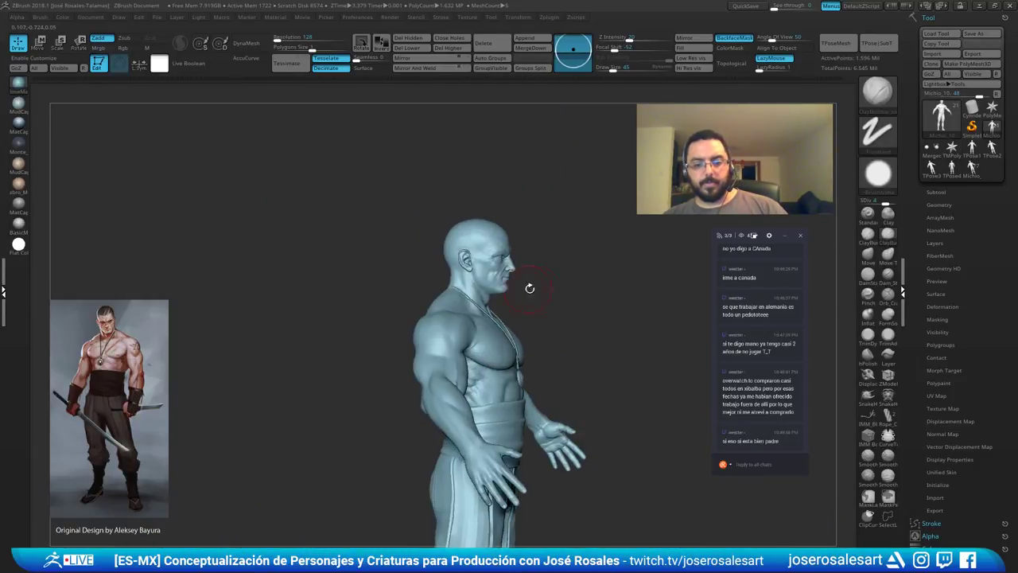
{"action": "right_click_drag", "start_coordinate": [586, 317], "coordinate": [343, 341]}
{"action": "right_click_drag", "start_coordinate": [478, 307], "coordinate": [460, 330]}
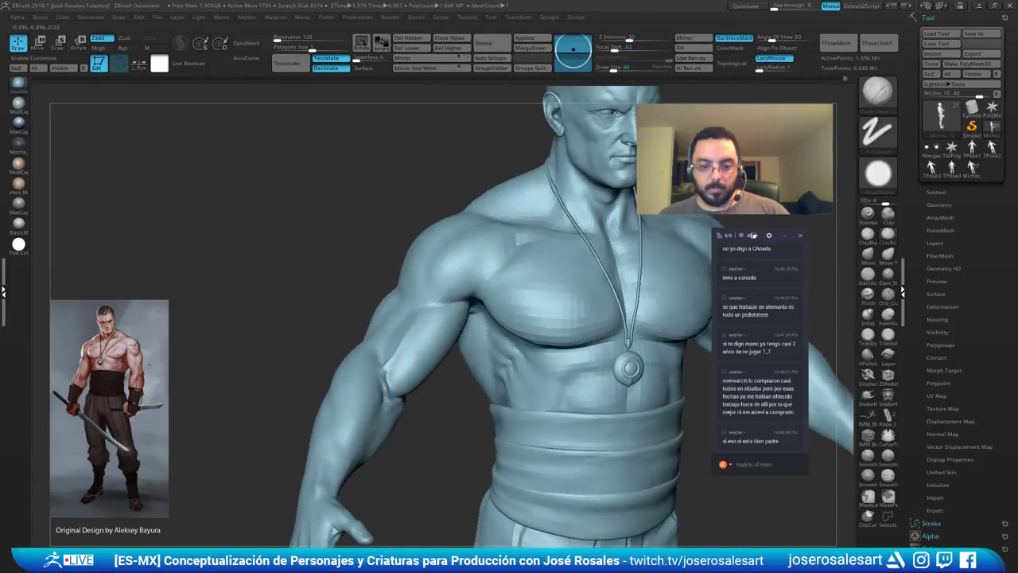
{"action": "right_click_drag", "start_coordinate": [549, 302], "coordinate": [373, 297]}
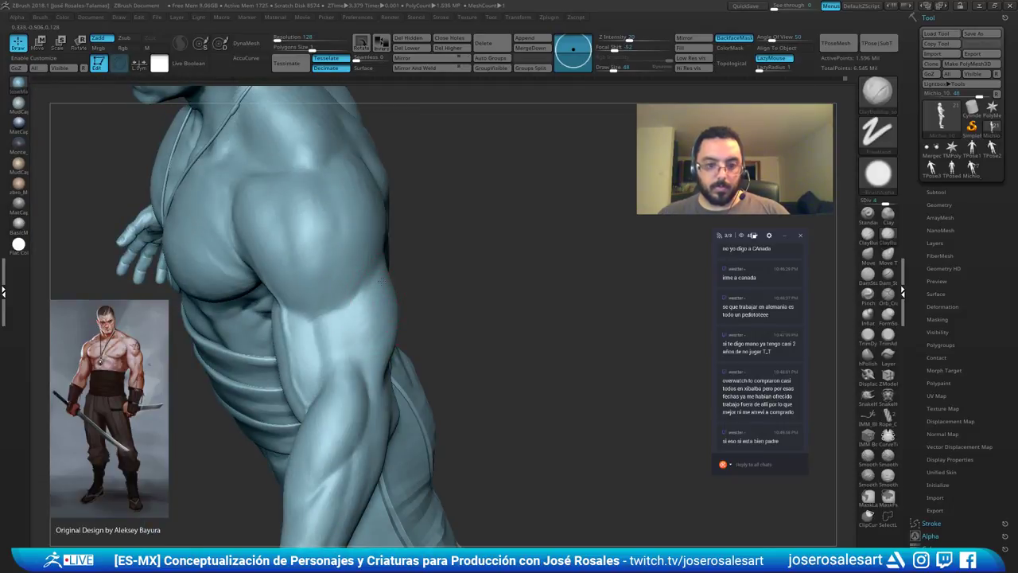
{"action": "left_click_drag", "start_coordinate": [385, 305], "coordinate": [370, 346]}
{"action": "mouse_move", "coordinate": [381, 284]}
{"action": "left_mouse_down"}
{"action": "mouse_move", "coordinate": [363, 313]}
{"action": "mouse_move", "coordinate": [451, 329]}
{"action": "left_mouse_up"}
{"action": "mouse_move", "coordinate": [388, 315]}
{"action": "left_mouse_down"}
{"action": "mouse_move", "coordinate": [403, 307]}
{"action": "mouse_move", "coordinate": [330, 329]}
{"action": "mouse_move", "coordinate": [291, 368]}
{"action": "mouse_move", "coordinate": [232, 360]}
{"action": "mouse_move", "coordinate": [195, 302]}
{"action": "left_mouse_up"}
{"action": "left_click_drag", "start_coordinate": [189, 352], "coordinate": [263, 276]}
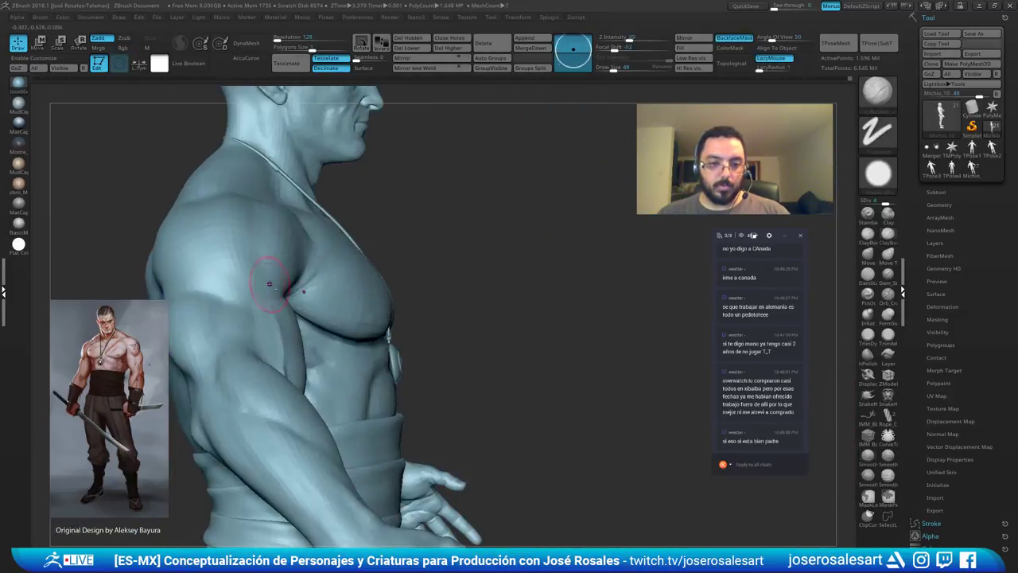
{"action": "right_click_drag", "start_coordinate": [263, 276], "coordinate": [232, 282], "text": "ctrl"}
{"action": "right_click_drag", "start_coordinate": [358, 274], "coordinate": [377, 319], "text": "shift"}
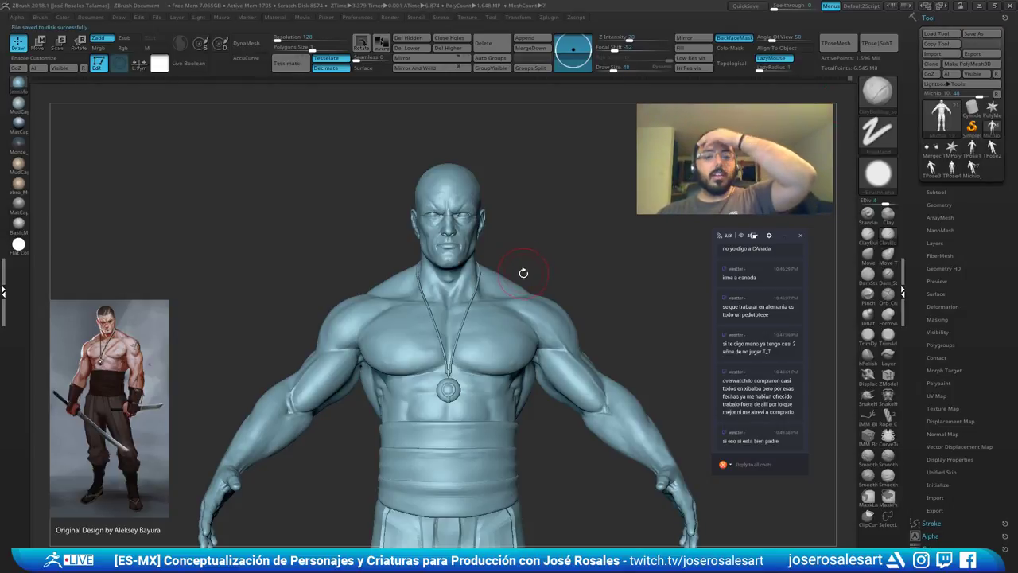
Adjust the shape of the cheek and jaw with the Move brush at draw size 90.
{"action": "mouse_move", "coordinate": [334, 257]}
{"action": "left_mouse_down"}
{"action": "mouse_move", "coordinate": [433, 243]}
{"action": "mouse_move", "coordinate": [515, 271]}
{"action": "mouse_move", "coordinate": [540, 239]}
{"action": "mouse_move", "coordinate": [373, 256]}
{"action": "mouse_move", "coordinate": [431, 255]}
{"action": "left_mouse_up"}
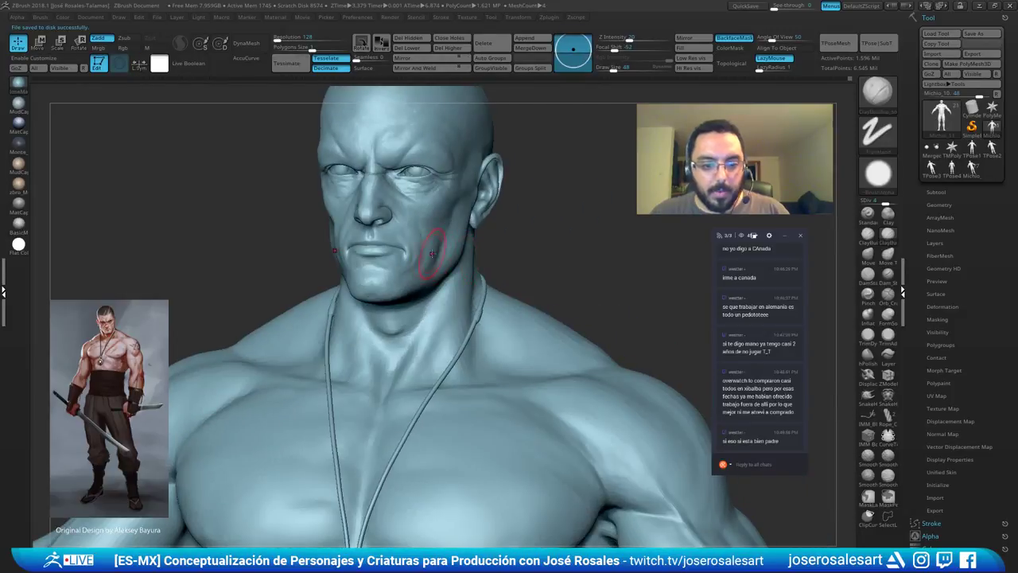
{"action": "key", "text": "b"}
{"action": "key", "text": "m"}
{"action": "key", "text": "v"}
{"action": "key", "text": "s"}
{"action": "mouse_move", "coordinate": [327, 256]}
{"action": "left_mouse_down"}
{"action": "mouse_move", "coordinate": [461, 274]}
{"action": "mouse_move", "coordinate": [453, 267]}
{"action": "left_mouse_up"}
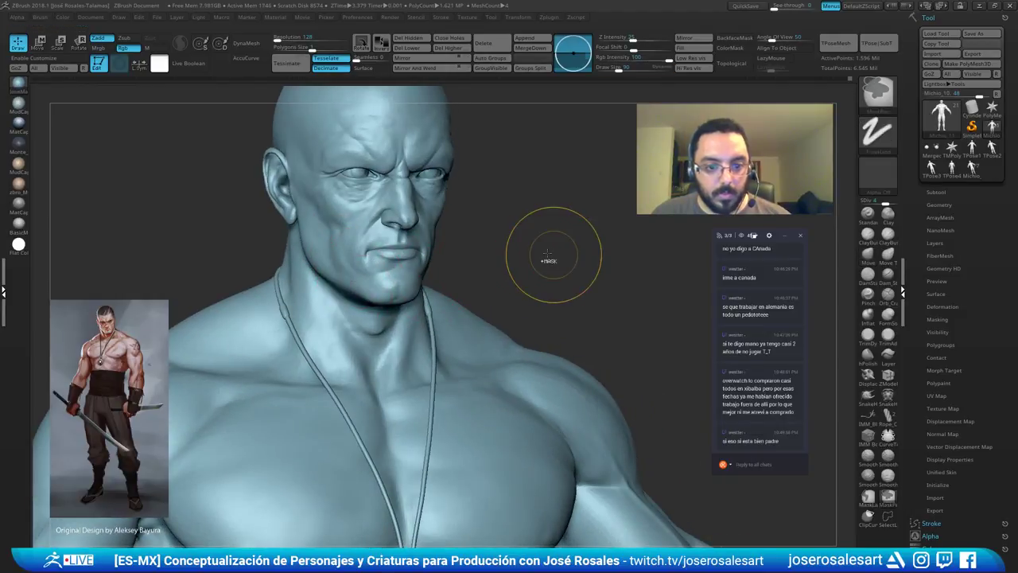
{"action": "left_click_drag", "start_coordinate": [546, 255], "coordinate": [466, 228]}
{"action": "mouse_move", "coordinate": [358, 253]}
{"action": "left_mouse_down"}
{"action": "mouse_move", "coordinate": [417, 251]}
{"action": "mouse_move", "coordinate": [375, 267]}
{"action": "left_mouse_up"}
Build up the side of the cheek and jaw with ClayBuildup at draw size 71.
{"action": "key", "text": "b"}
{"action": "key", "text": "c"}
{"action": "key", "text": "b"}
{"action": "key", "text": "s"}
{"action": "left_click_drag", "start_coordinate": [231, 240], "coordinate": [301, 246]}
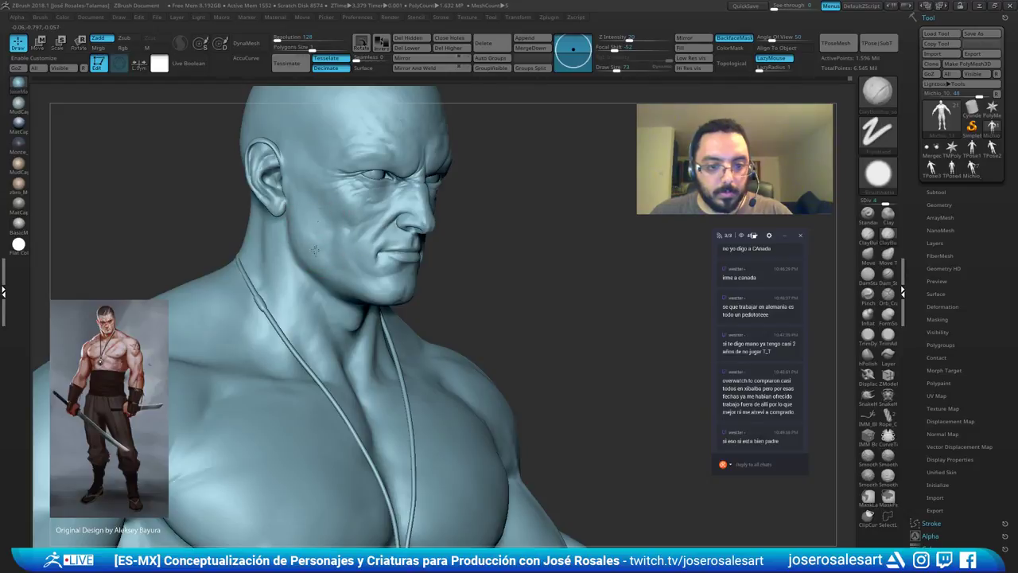
{"action": "mouse_move", "coordinate": [280, 245]}
{"action": "right_mouse_down"}
{"action": "mouse_move", "coordinate": [332, 234]}
{"action": "mouse_move", "coordinate": [316, 266]}
{"action": "mouse_move", "coordinate": [530, 294]}
{"action": "right_mouse_up"}
{"action": "right_click_drag", "start_coordinate": [587, 280], "coordinate": [553, 270], "text": "ctrl"}
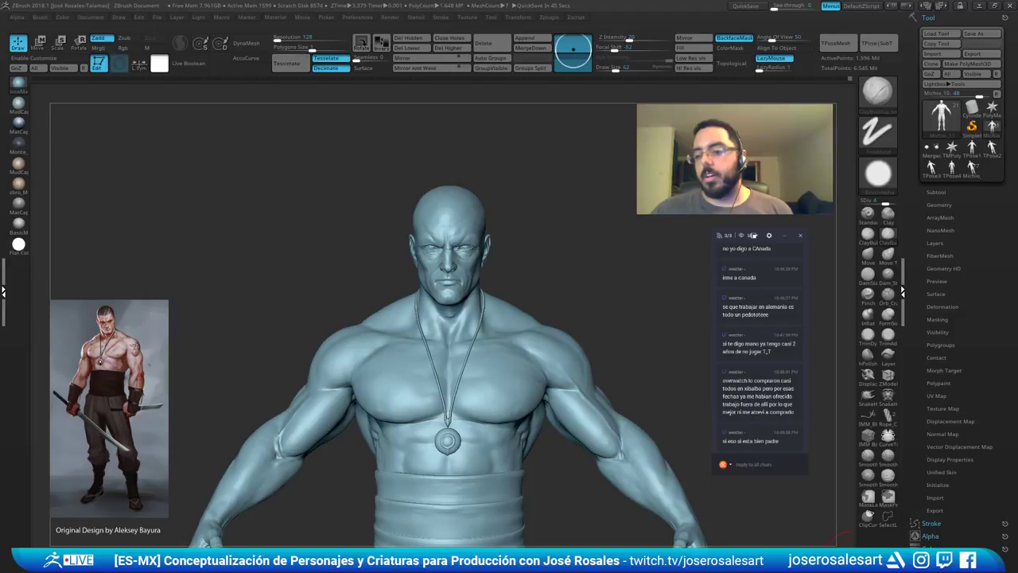
Set the ClayBuildup draw size to 104 and check the head and torso proportions from the front.
{"action": "mouse_move", "coordinate": [524, 168]}
{"action": "left_mouse_down"}
{"action": "mouse_move", "coordinate": [475, 168]}
{"action": "mouse_move", "coordinate": [485, 268]}
{"action": "mouse_move", "coordinate": [620, 261]}
{"action": "mouse_move", "coordinate": [575, 246]}
{"action": "mouse_move", "coordinate": [597, 218]}
{"action": "left_mouse_up"}
{"action": "key", "text": "space"}
{"action": "key", "text": "s"}
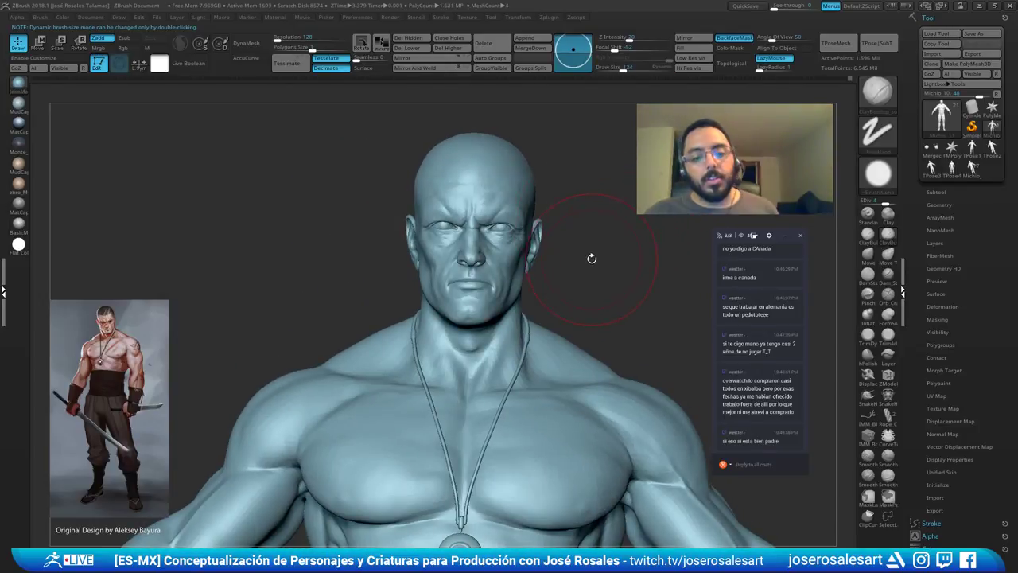
{"action": "key", "text": "s"}
{"action": "mouse_move", "coordinate": [607, 320]}
{"action": "left_mouse_down"}
{"action": "mouse_move", "coordinate": [534, 296]}
{"action": "mouse_move", "coordinate": [523, 321]}
{"action": "mouse_move", "coordinate": [575, 264]}
{"action": "left_mouse_up"}
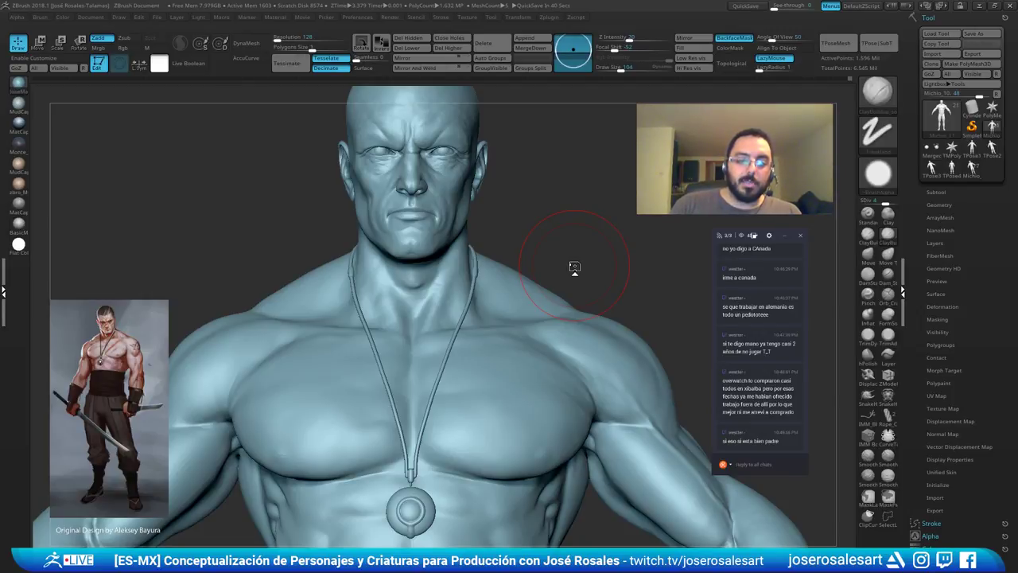
{"action": "mouse_move", "coordinate": [574, 267]}
{"action": "left_mouse_down"}
{"action": "mouse_move", "coordinate": [397, 296]}
{"action": "mouse_move", "coordinate": [591, 302]}
{"action": "mouse_move", "coordinate": [669, 252]}
{"action": "left_mouse_up"}
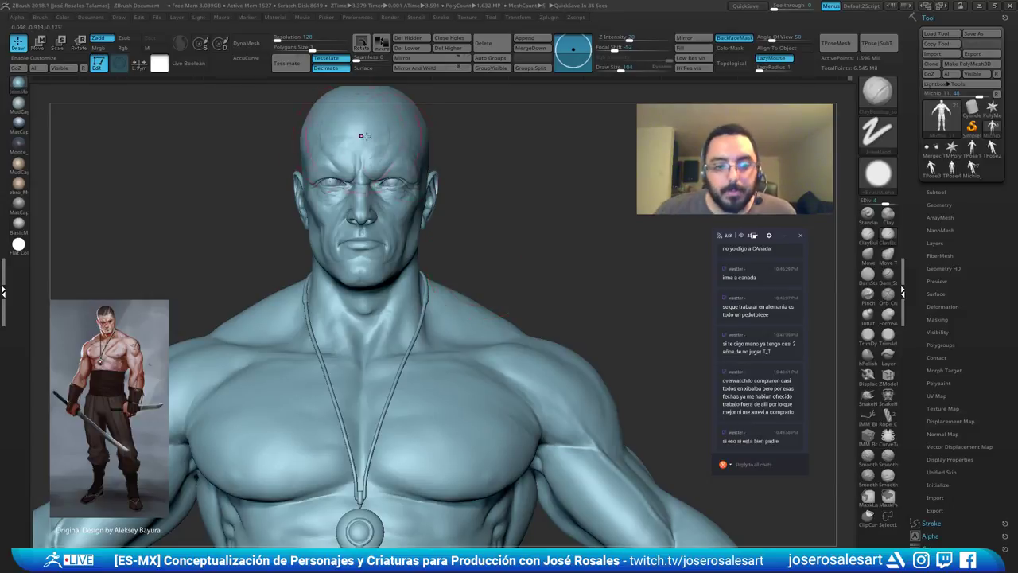
{"action": "mouse_move", "coordinate": [462, 187]}
{"action": "left_mouse_down"}
{"action": "mouse_move", "coordinate": [556, 247]}
{"action": "mouse_move", "coordinate": [520, 220]}
{"action": "mouse_move", "coordinate": [599, 207]}
{"action": "mouse_move", "coordinate": [558, 182]}
{"action": "mouse_move", "coordinate": [598, 176]}
{"action": "left_mouse_up"}
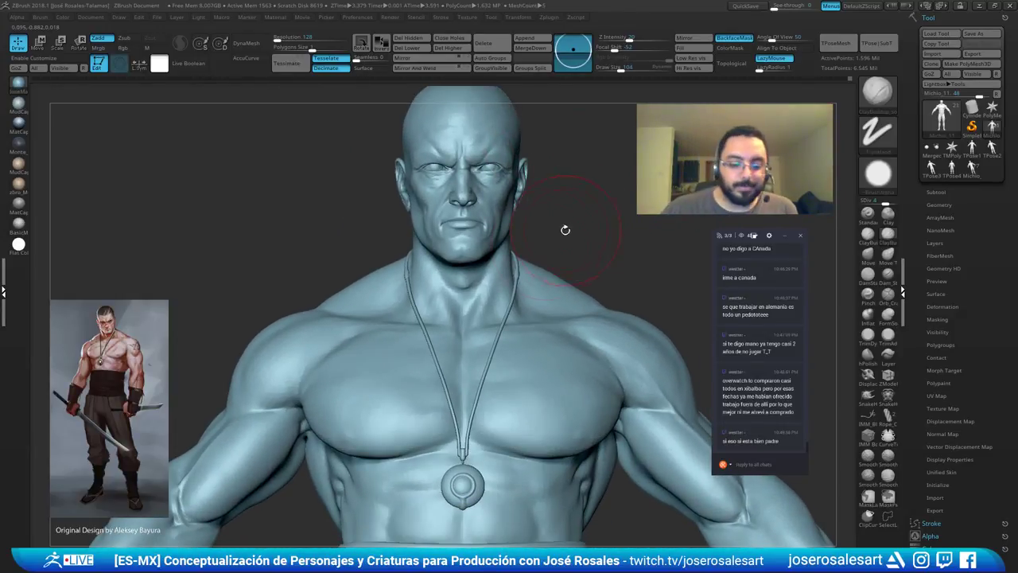